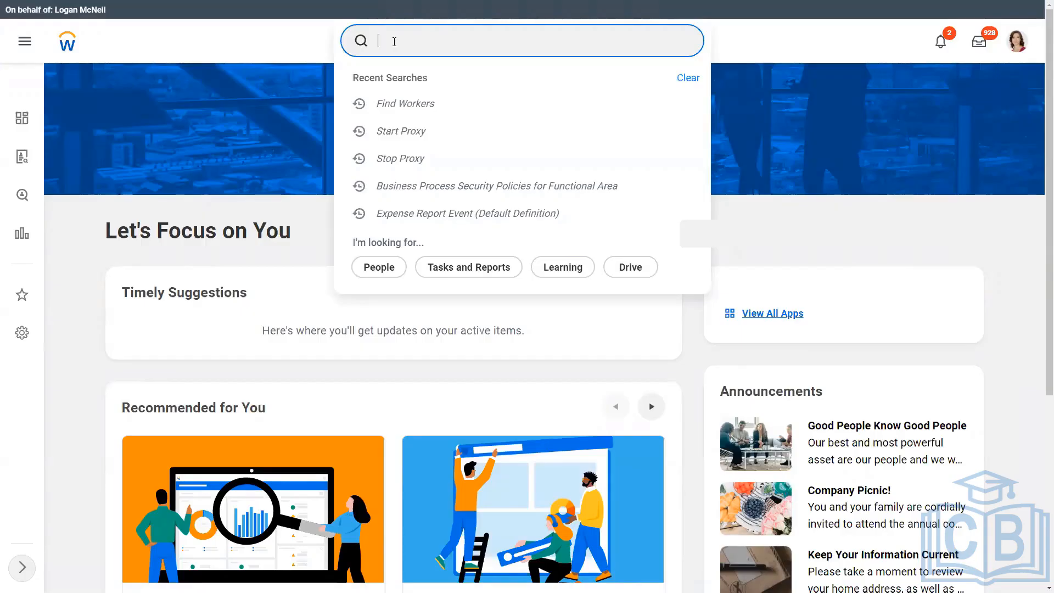
Search 'create sup org' and start a new reorganization from Create Supervisory Organization.
{"action": "type", "text": "create sup org"}
{"action": "left_click", "coordinate": [484, 91]}
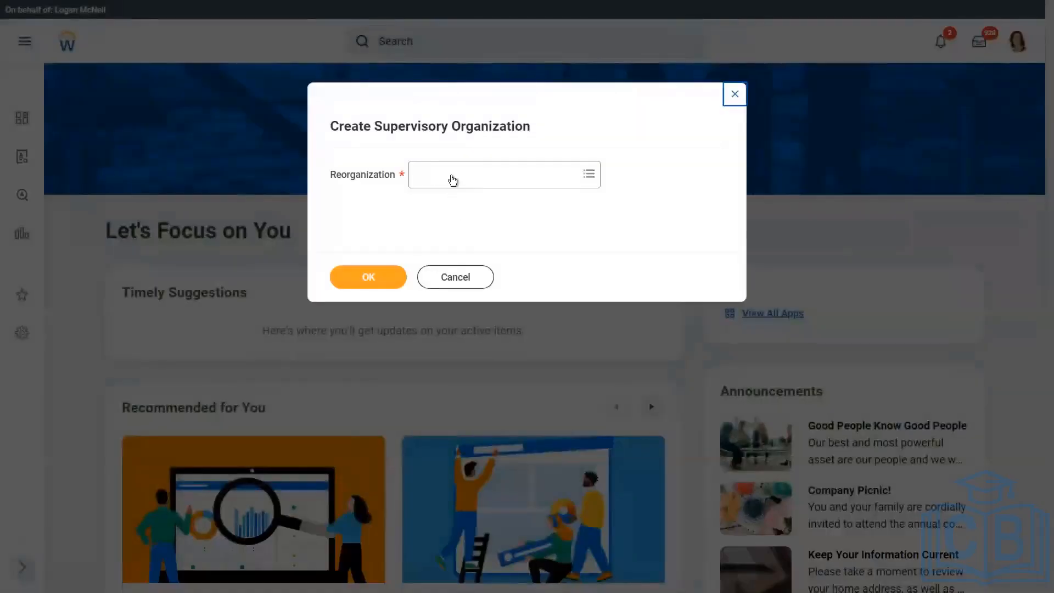
{"action": "left_click", "coordinate": [452, 177]}
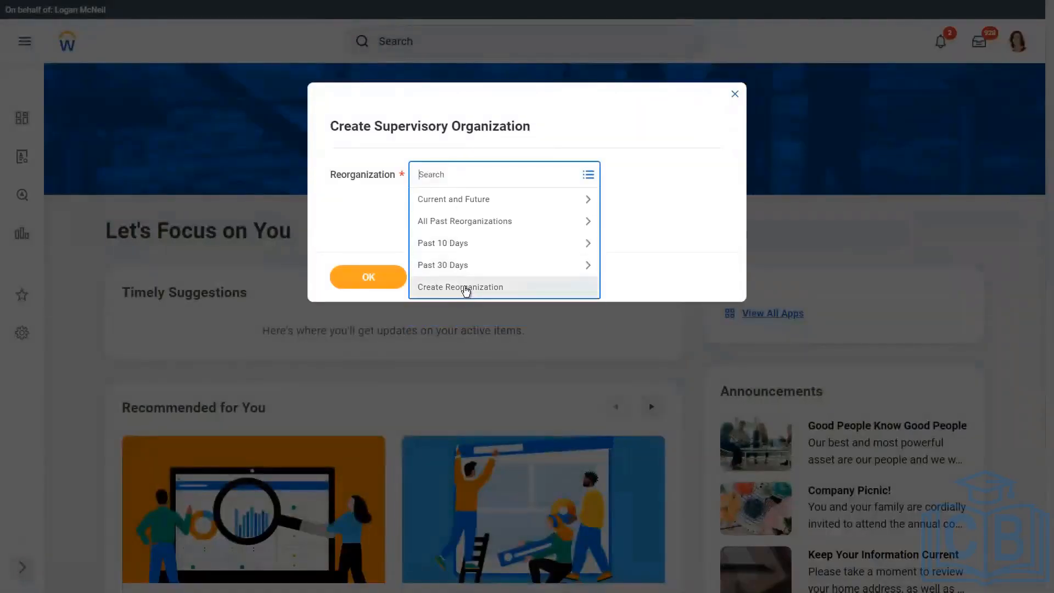
{"action": "left_click", "coordinate": [462, 288]}
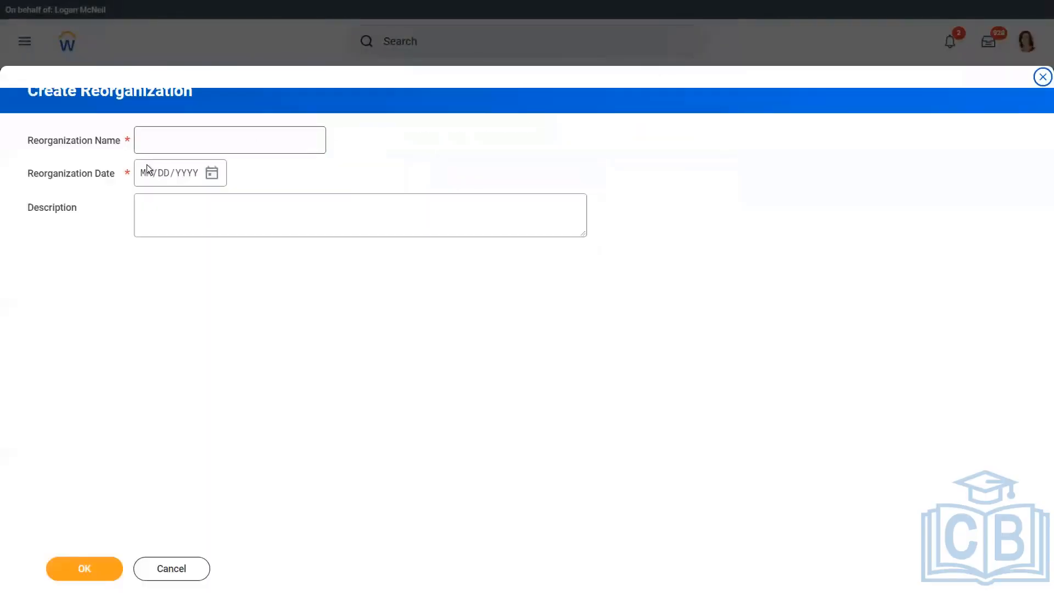
Create the WeWork reorganization dated 03/03/2022 and confirm it for the new organization.
{"action": "left_click", "coordinate": [162, 137]}
{"action": "type", "text": "WW"}
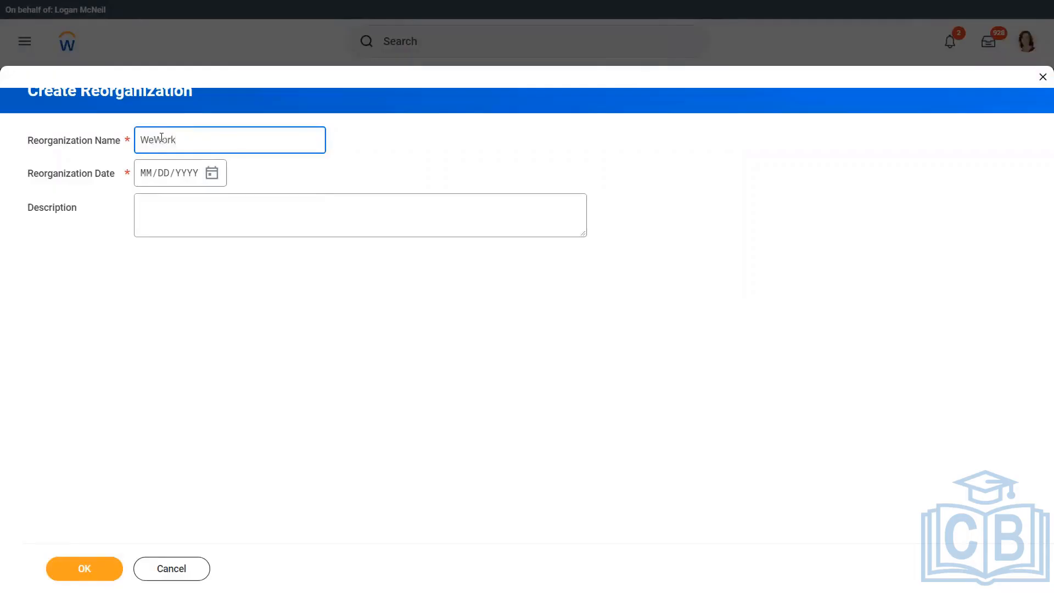
{"action": "left_click", "coordinate": [218, 175]}
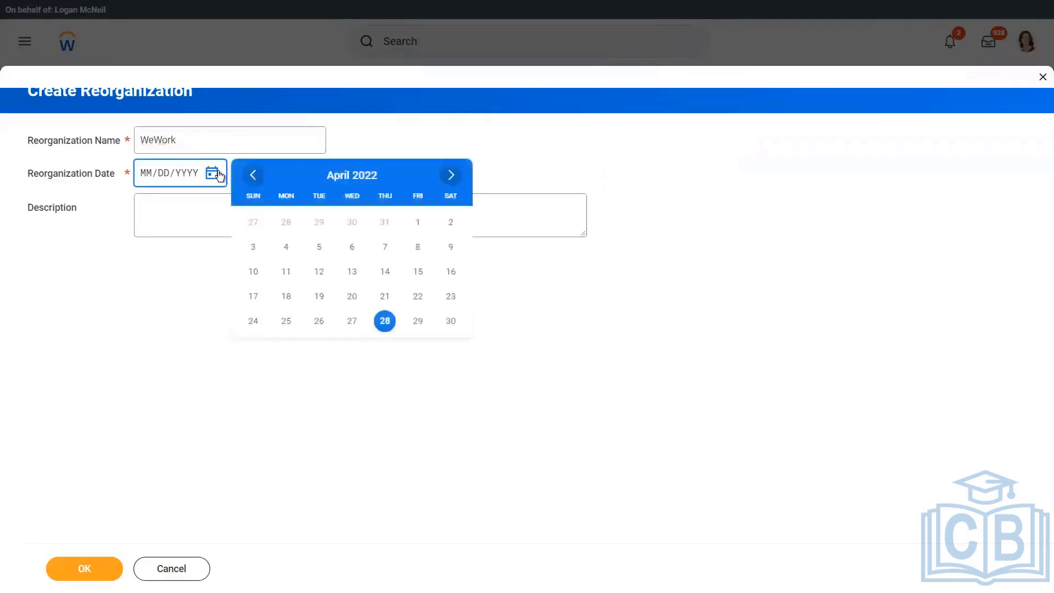
{"action": "left_click", "coordinate": [254, 175]}
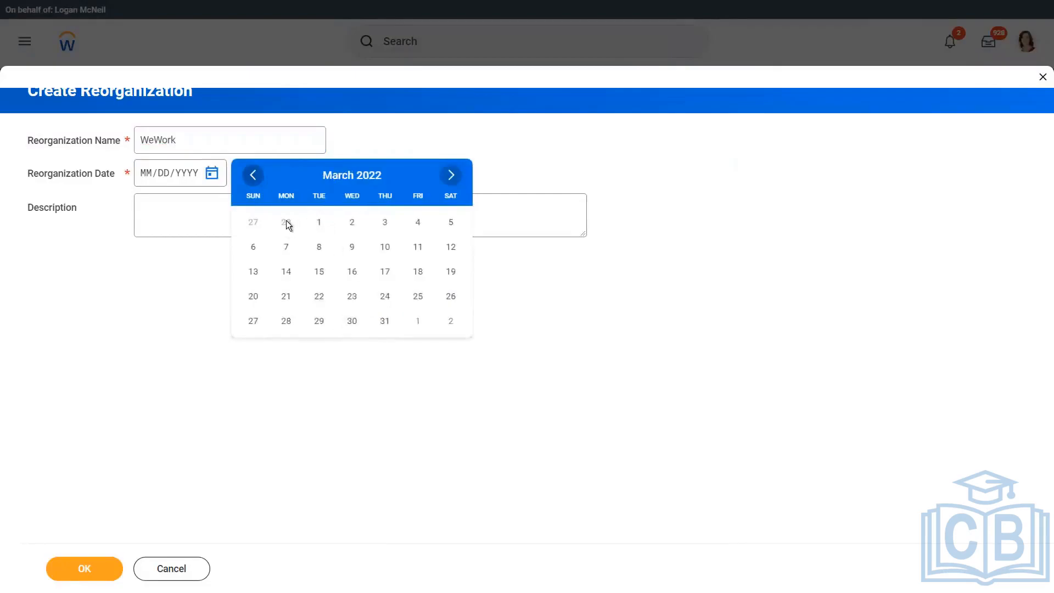
{"action": "left_click", "coordinate": [383, 226]}
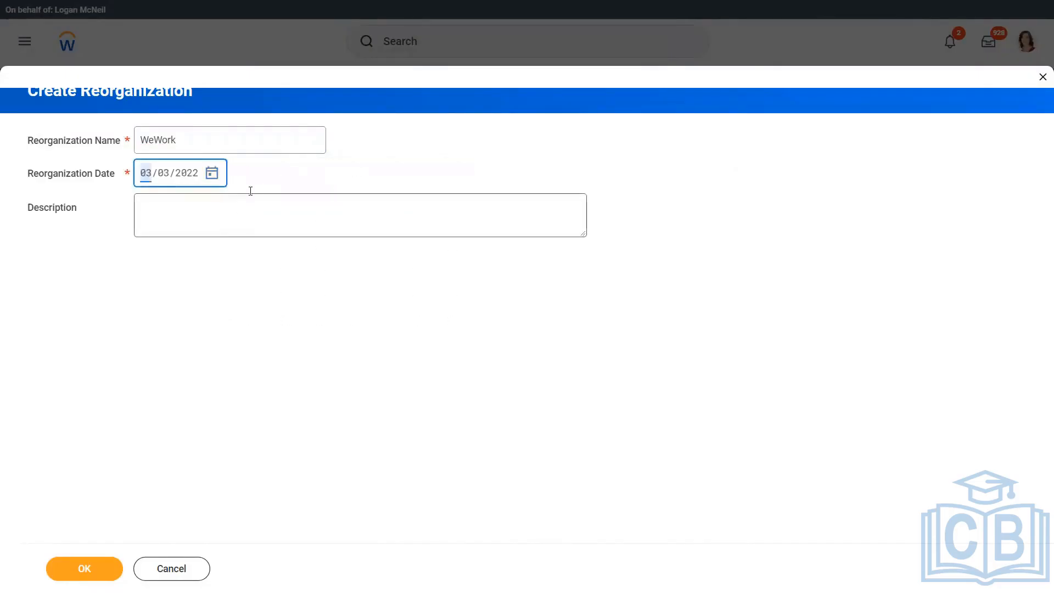
{"action": "left_click", "coordinate": [94, 563]}
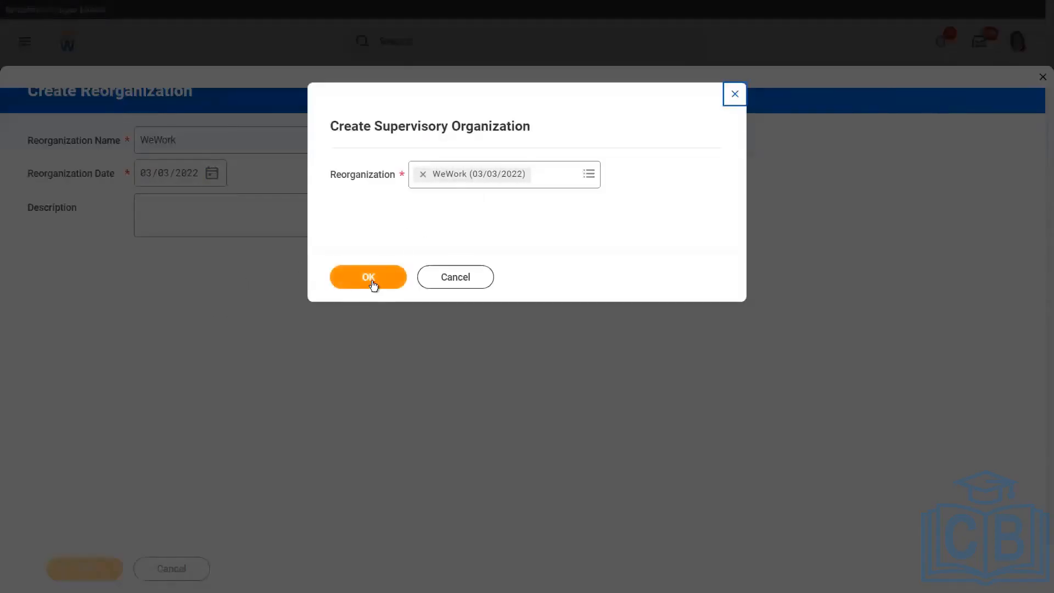
{"action": "left_click", "coordinate": [377, 280]}
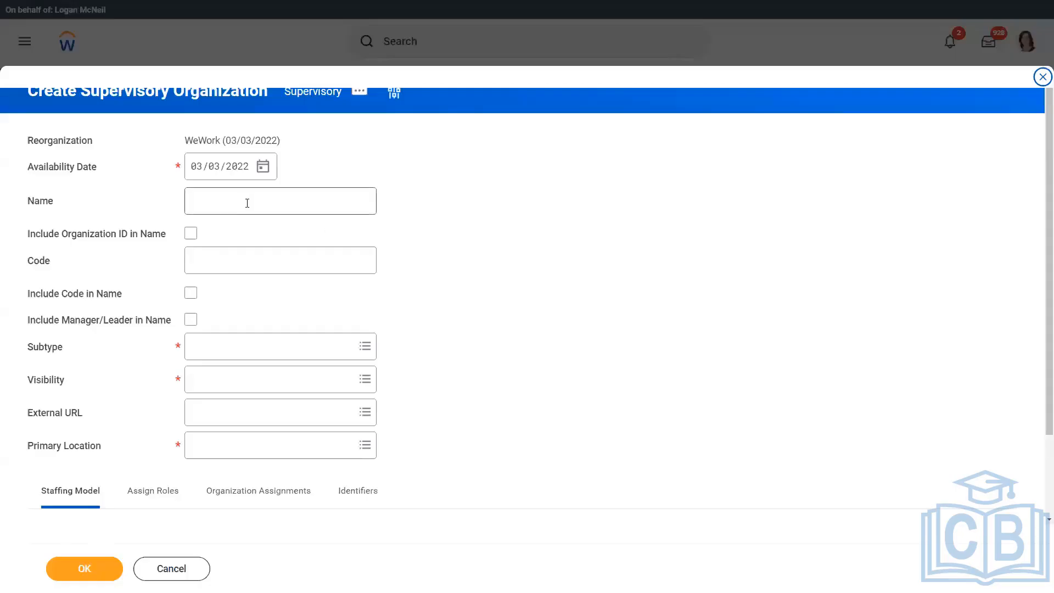
Name the org WW_XYZ Motors with manager in name, Department subtype, Everyone visibility.
{"action": "left_click", "coordinate": [247, 200]}
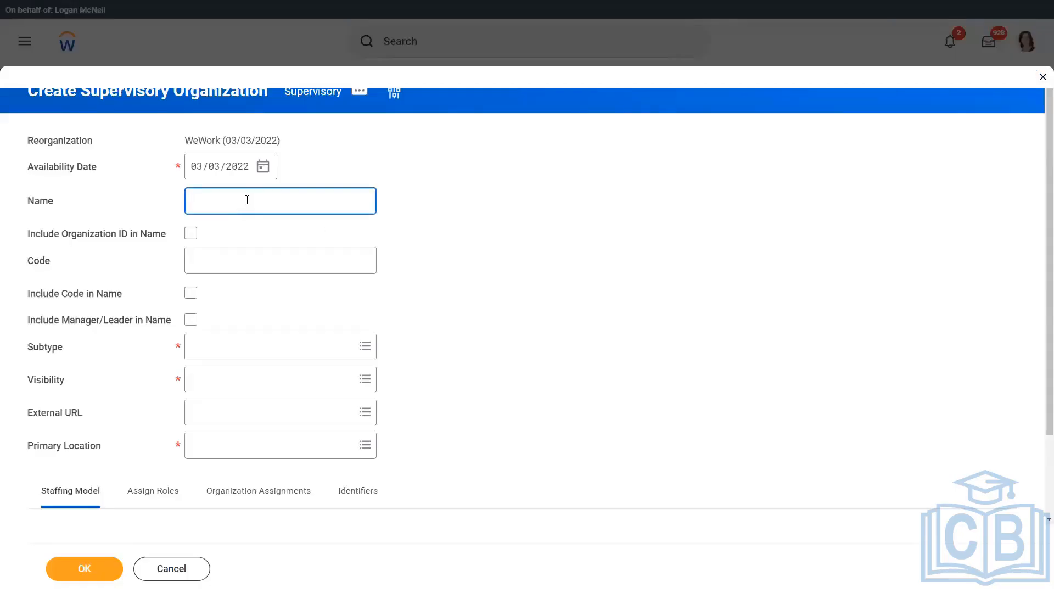
{"action": "type", "text": "WW_XYZ Motors"}
{"action": "left_click", "coordinate": [189, 321]}
{"action": "left_click", "coordinate": [240, 346]}
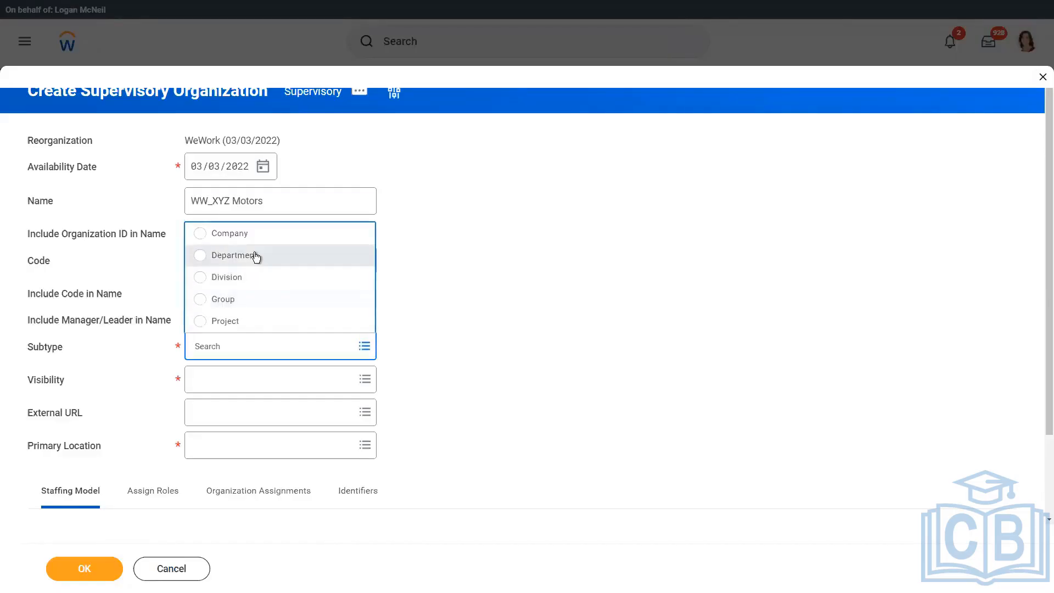
{"action": "left_click", "coordinate": [253, 257]}
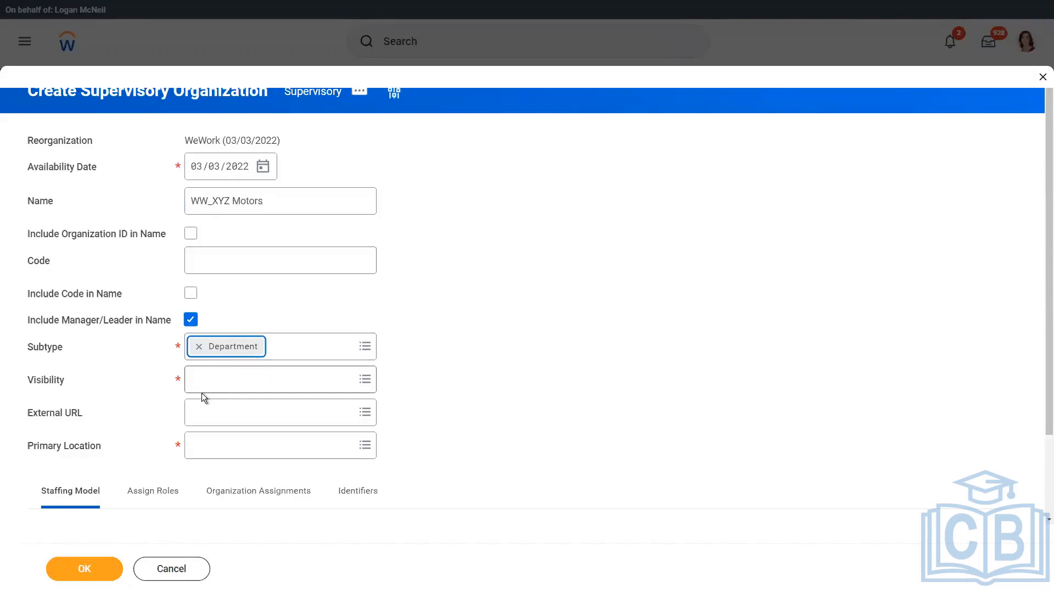
{"action": "left_click", "coordinate": [220, 380]}
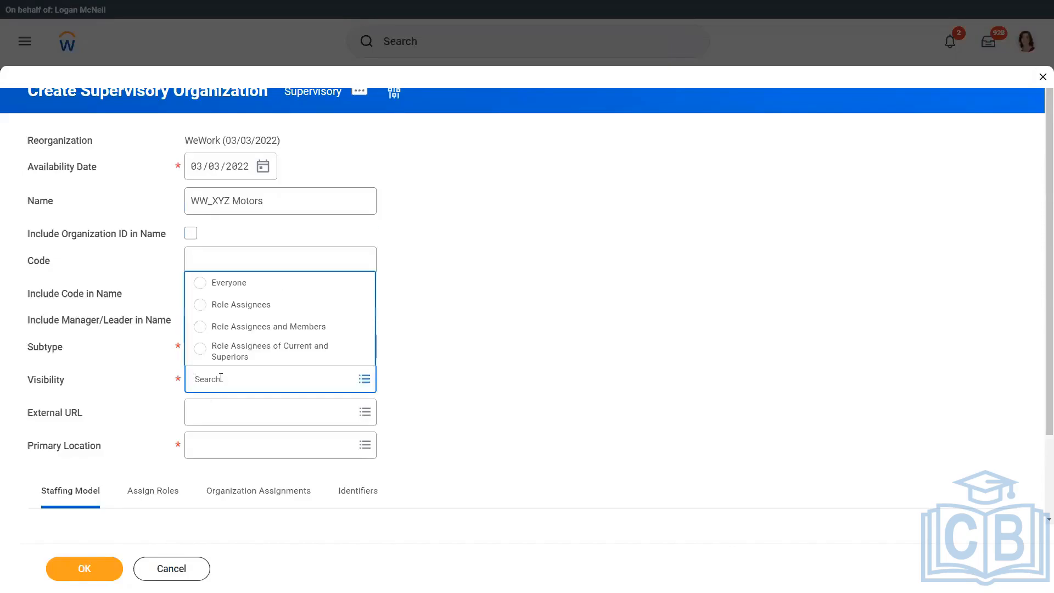
{"action": "left_click", "coordinate": [245, 282]}
Search the Primary Location field for Chicago.
{"action": "left_click", "coordinate": [229, 447]}
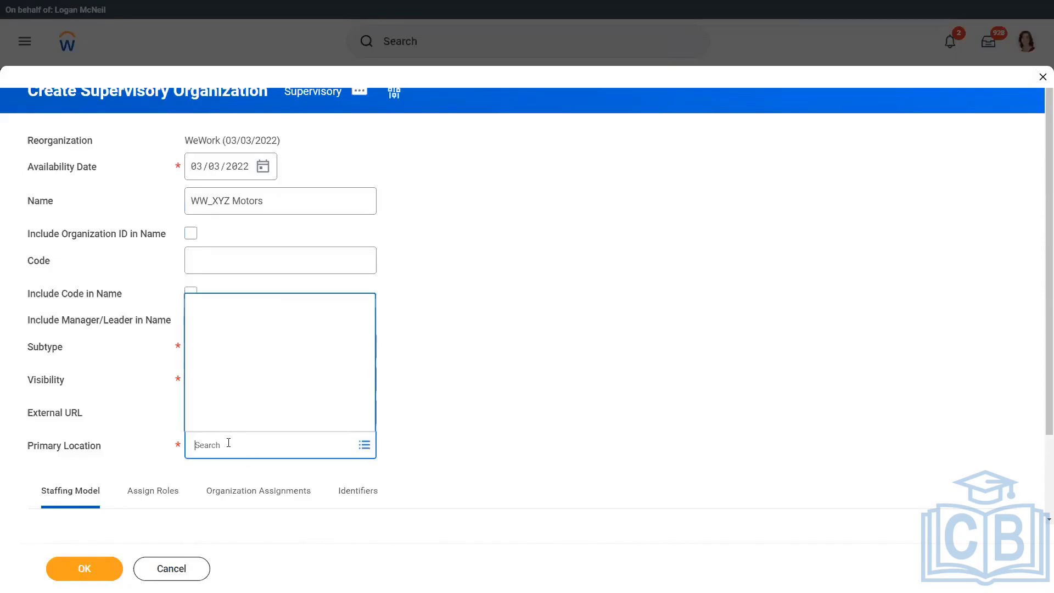
{"action": "type", "text": "q"}
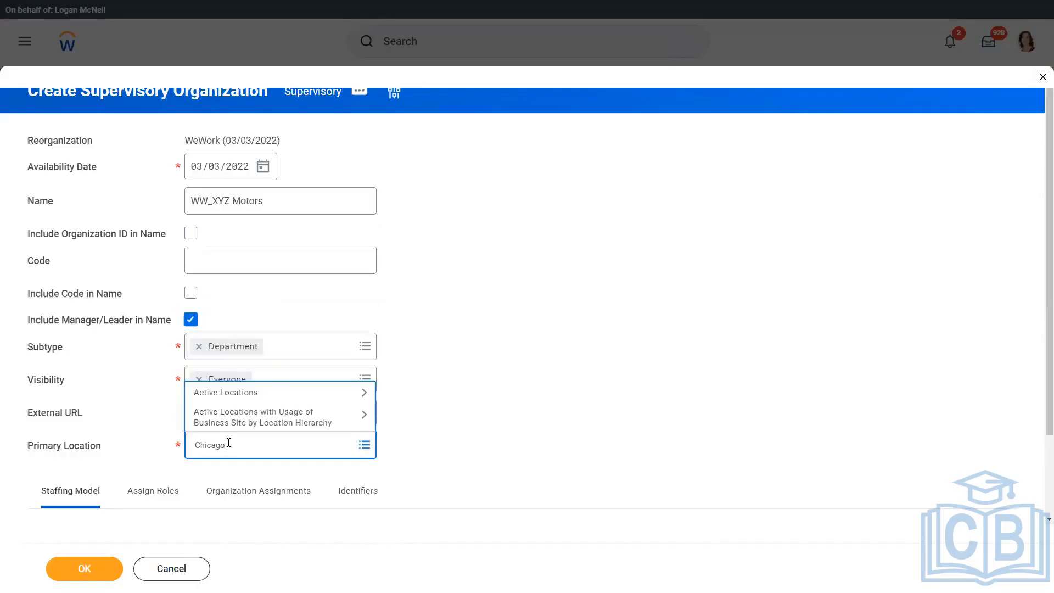
{"action": "type", "text": "hicago"}
{"action": "key", "text": "Return"}
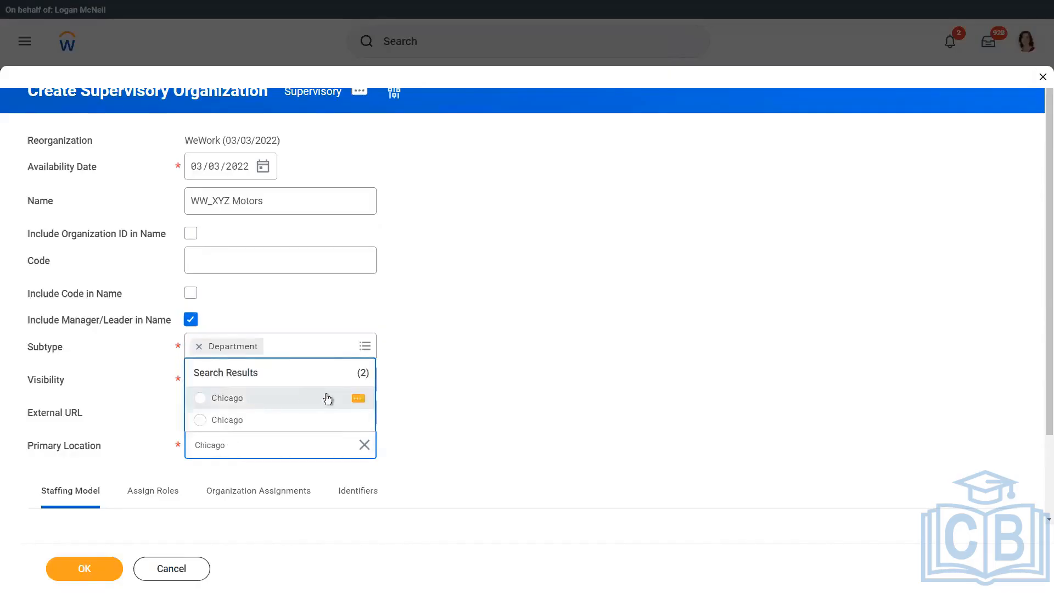
Compare both Chicago location results and select the second as the primary location.
{"action": "left_click", "coordinate": [358, 399]}
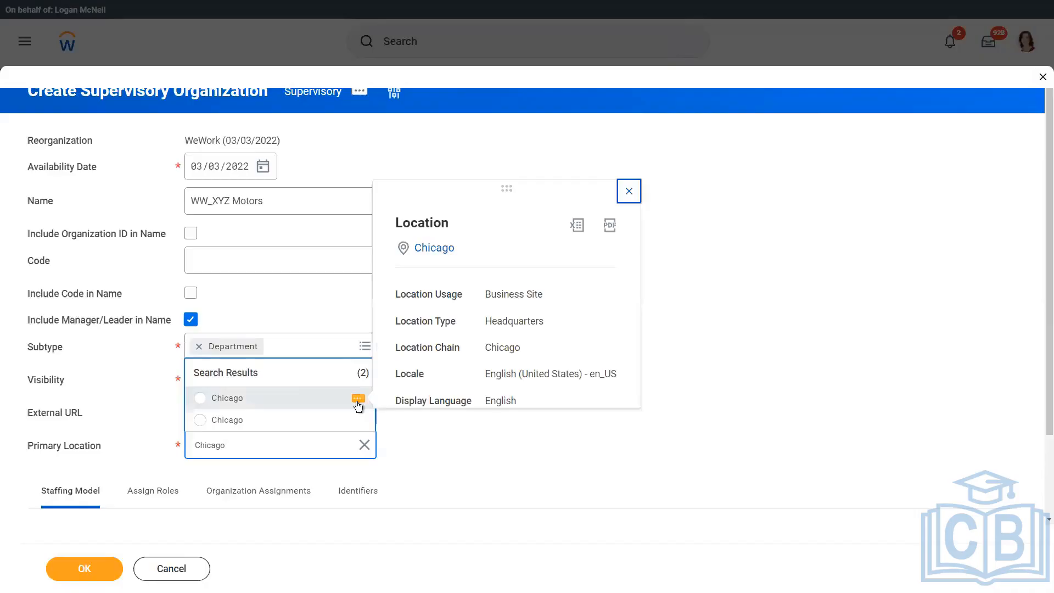
{"action": "left_click", "coordinate": [360, 422]}
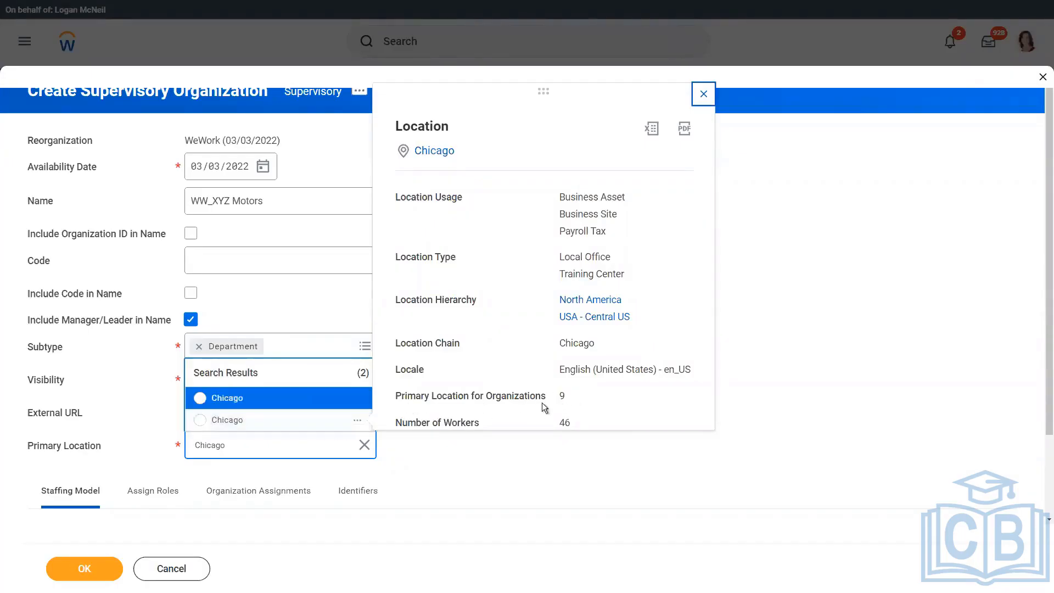
{"action": "double_click", "coordinate": [562, 395]}
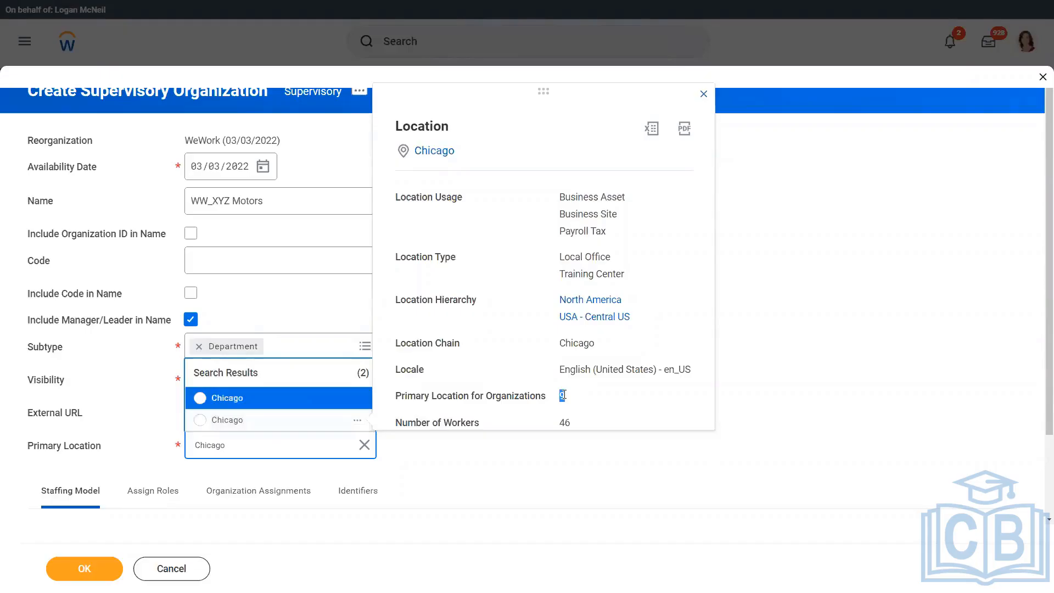
{"action": "left_click", "coordinate": [201, 422]}
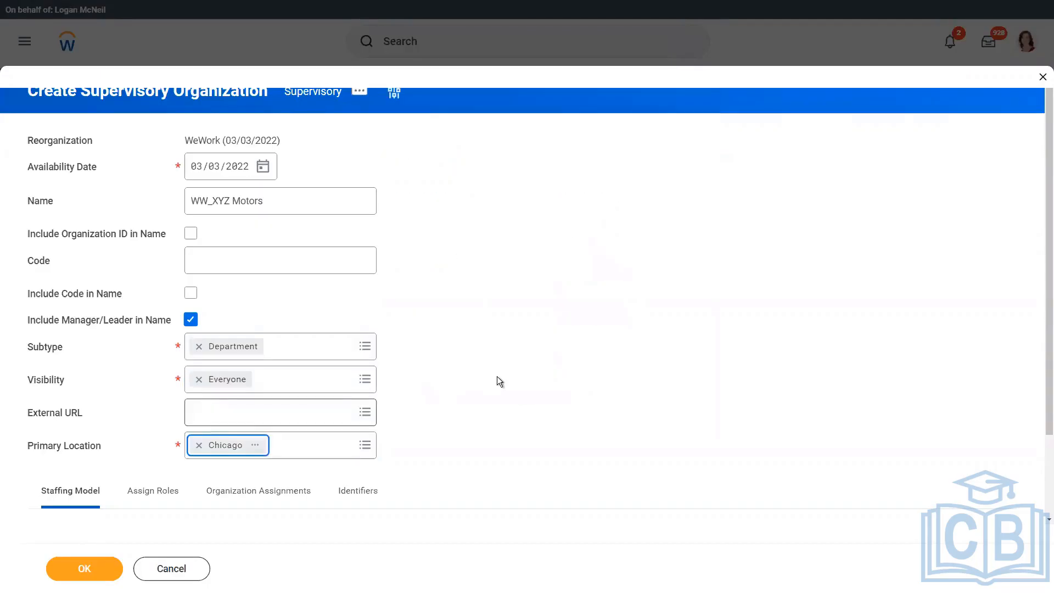
Set the staffing model to Job Management Enabled, review Assign Roles, and create WW_XYZ Motors.
{"action": "scroll", "coordinate": [505, 362], "scroll_direction": "down", "scroll_amount": 2}
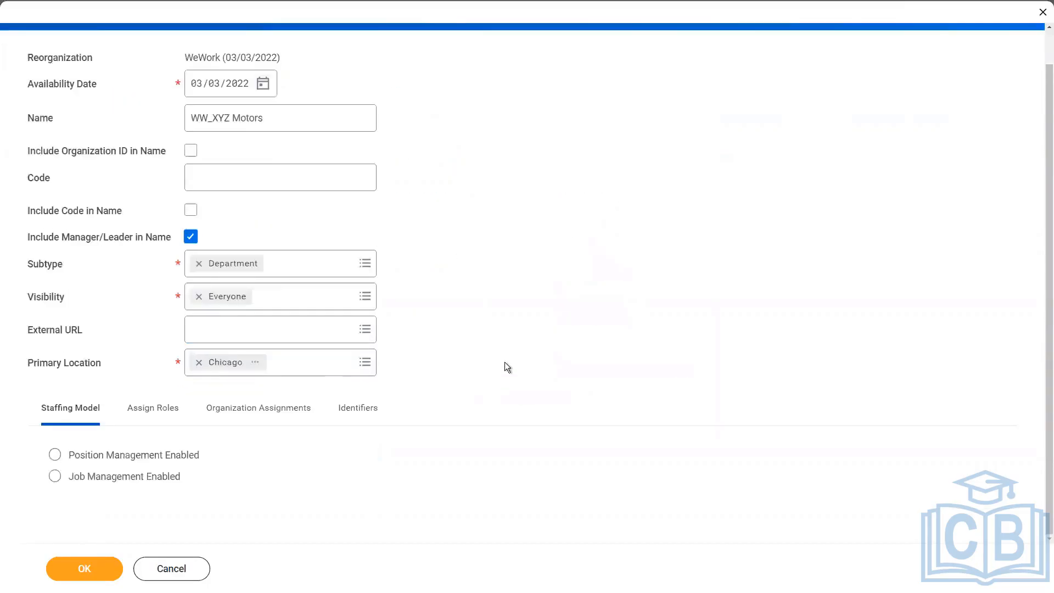
{"action": "left_click", "coordinate": [55, 477]}
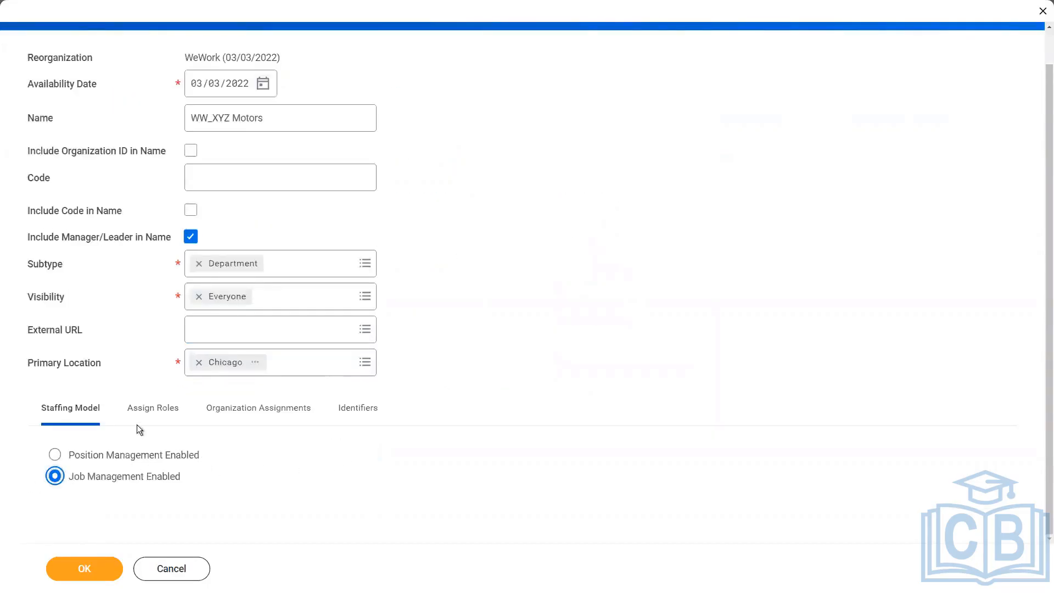
{"action": "left_click", "coordinate": [154, 414]}
{"action": "scroll", "coordinate": [453, 334], "scroll_direction": "down", "scroll_amount": 2}
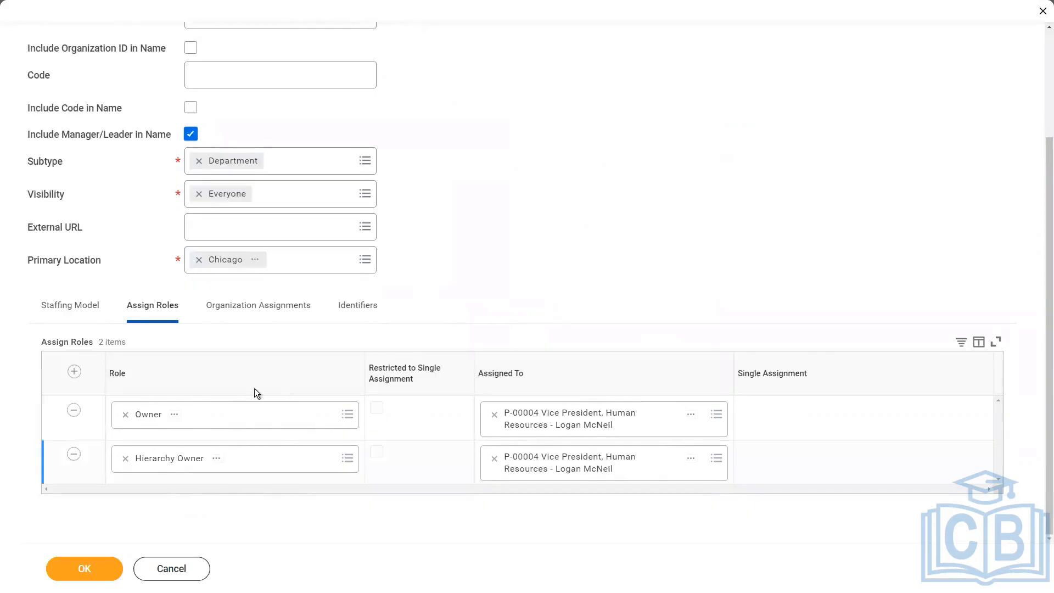
{"action": "left_click", "coordinate": [81, 306]}
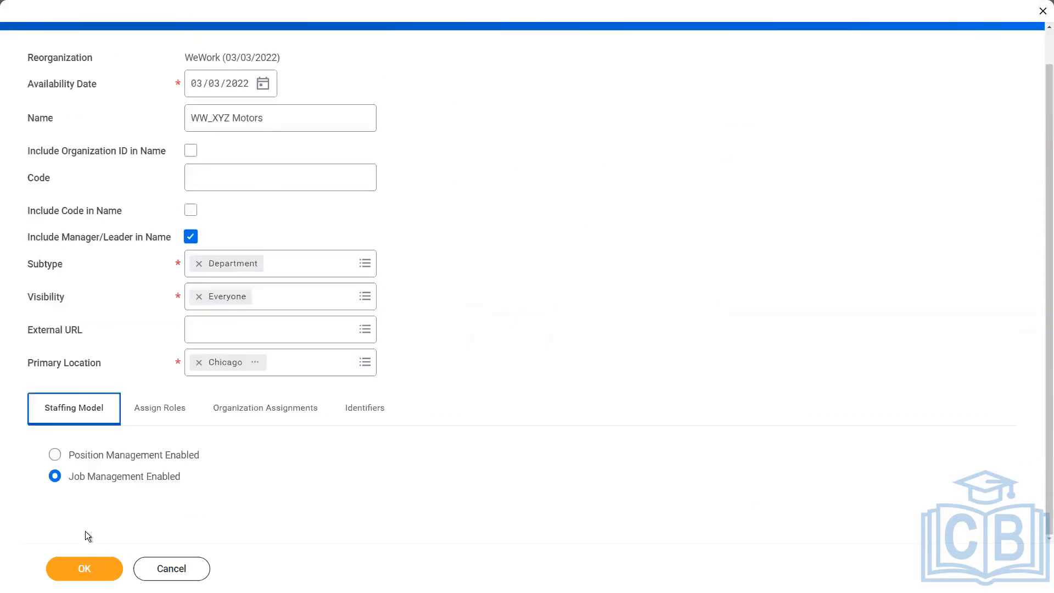
{"action": "left_click", "coordinate": [84, 568]}
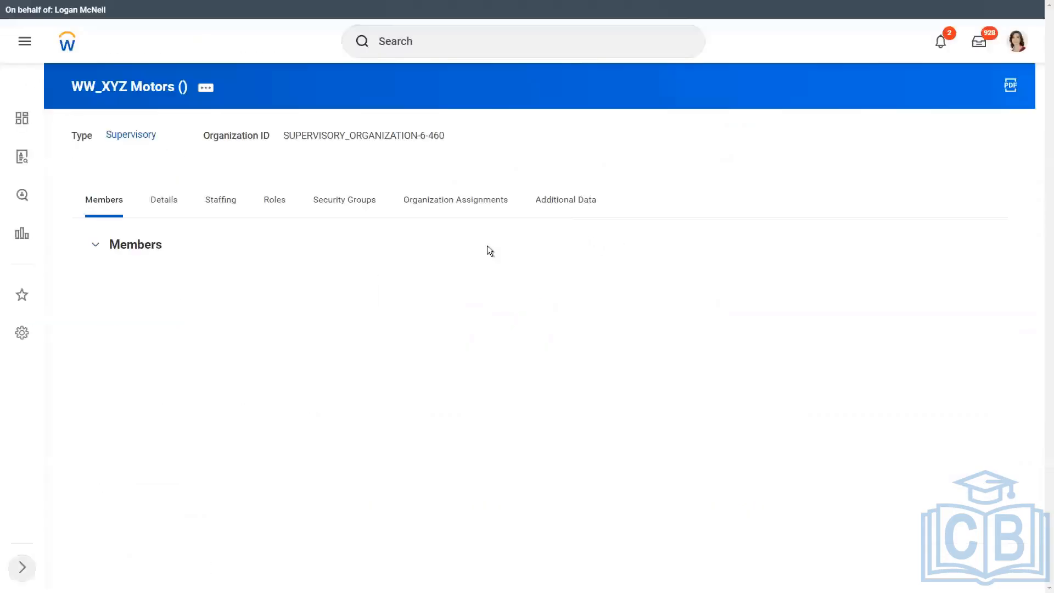
Start creating a subordinate organization under WW_XYZ Motors.
{"action": "left_click", "coordinate": [206, 89]}
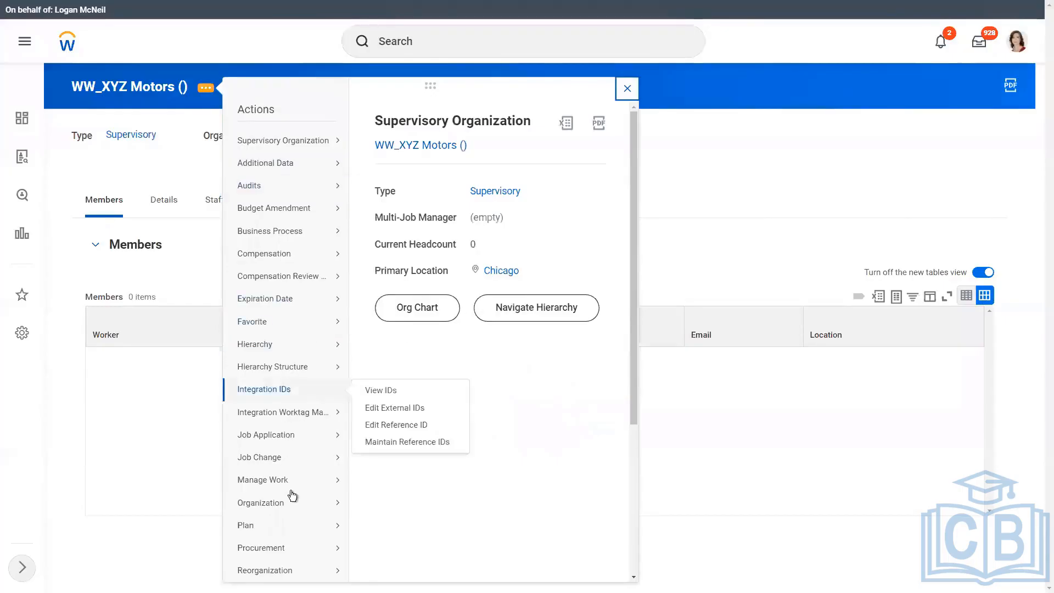
{"action": "mouse_move", "coordinate": [278, 471]}
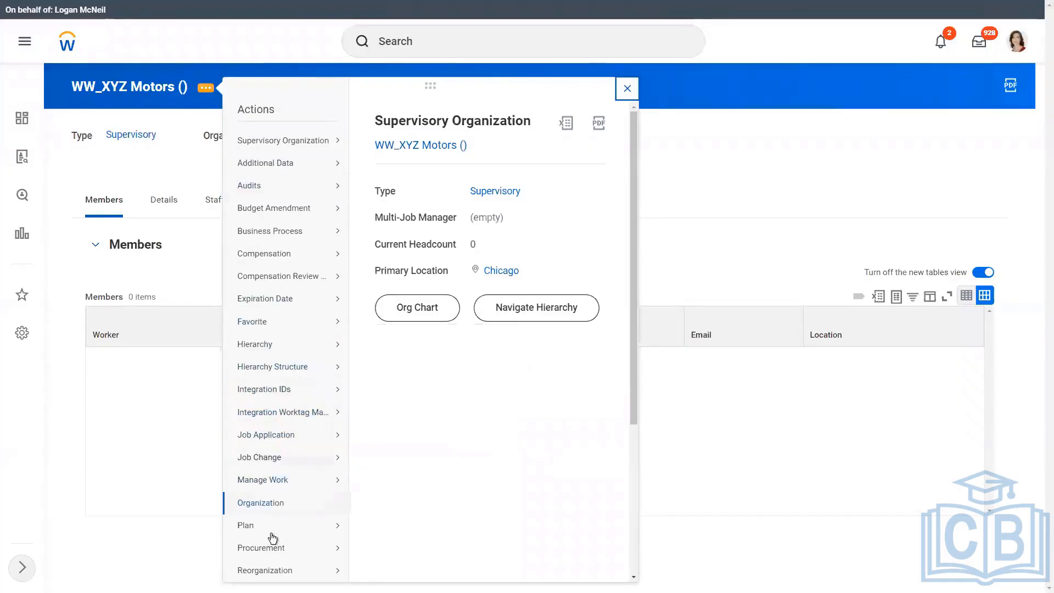
{"action": "mouse_move", "coordinate": [273, 573]}
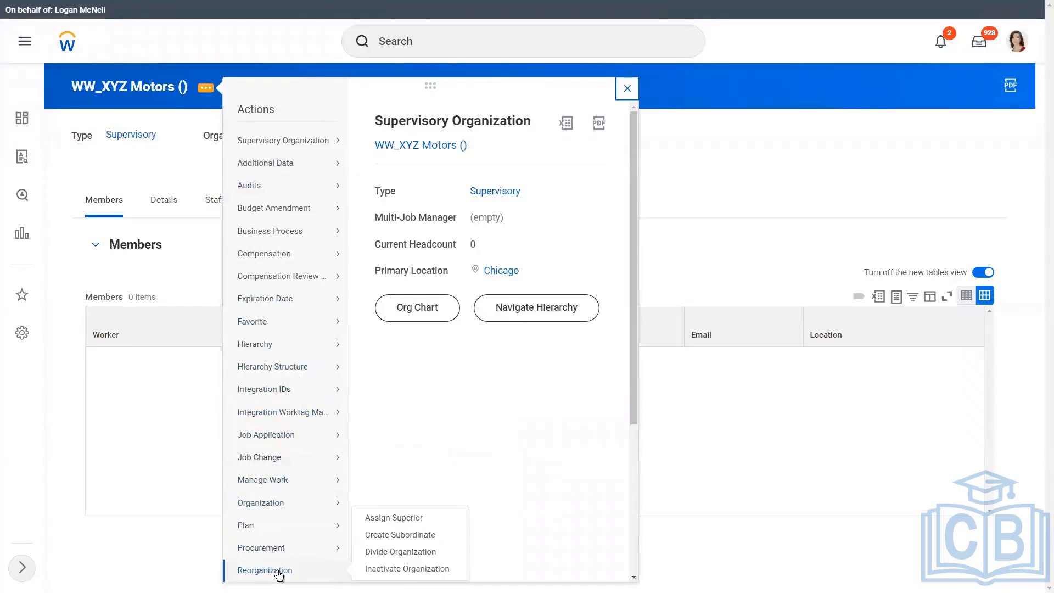
{"action": "left_click", "coordinate": [409, 535]}
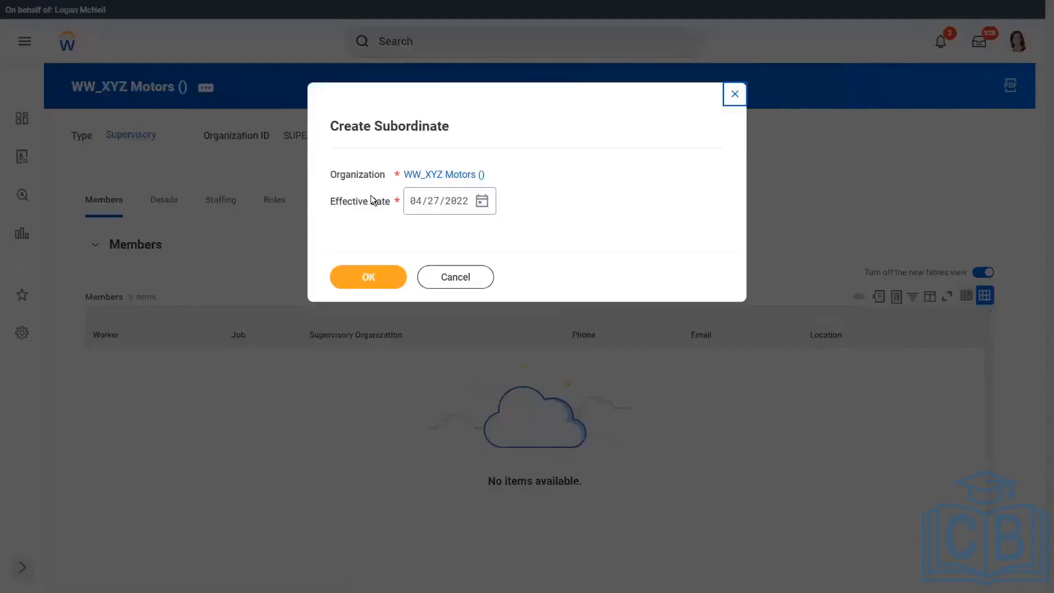
Set the subordinate's effective date to 03/03/2022 and continue.
{"action": "left_click", "coordinate": [483, 206]}
{"action": "left_click", "coordinate": [522, 203]}
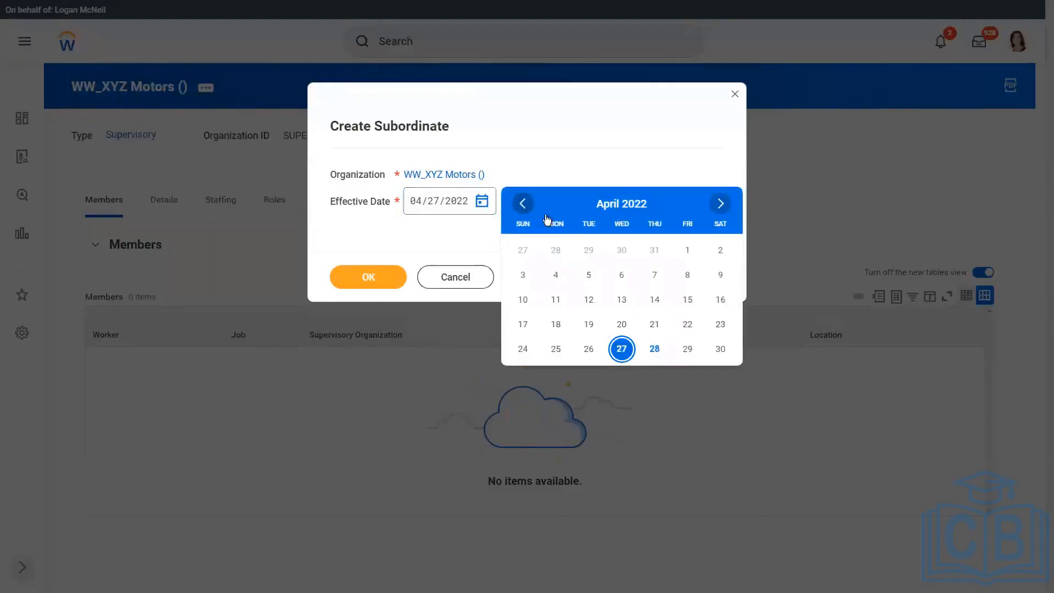
{"action": "left_click", "coordinate": [655, 250]}
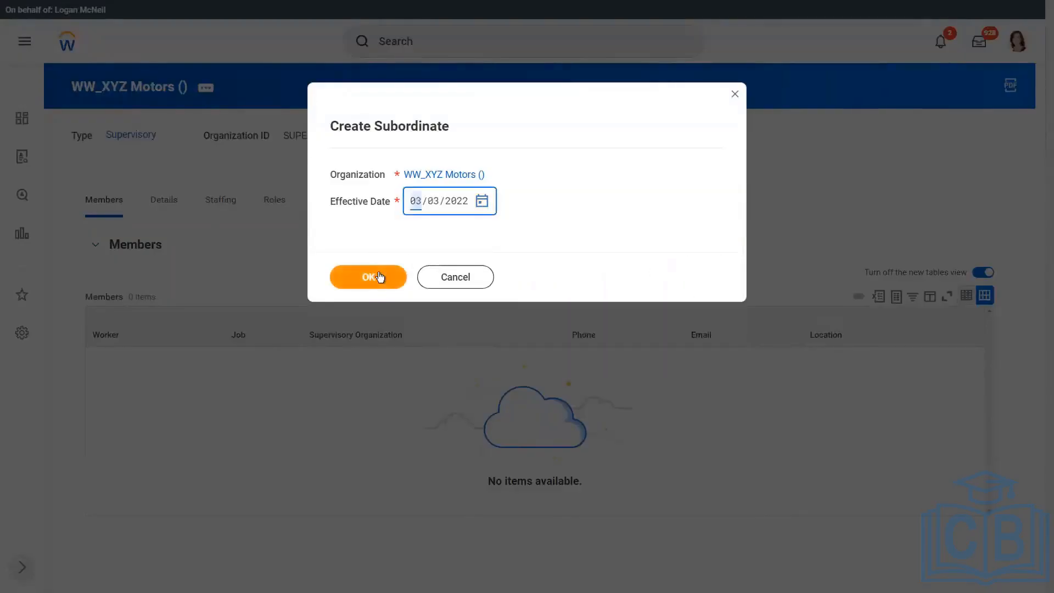
{"action": "left_click", "coordinate": [369, 277]}
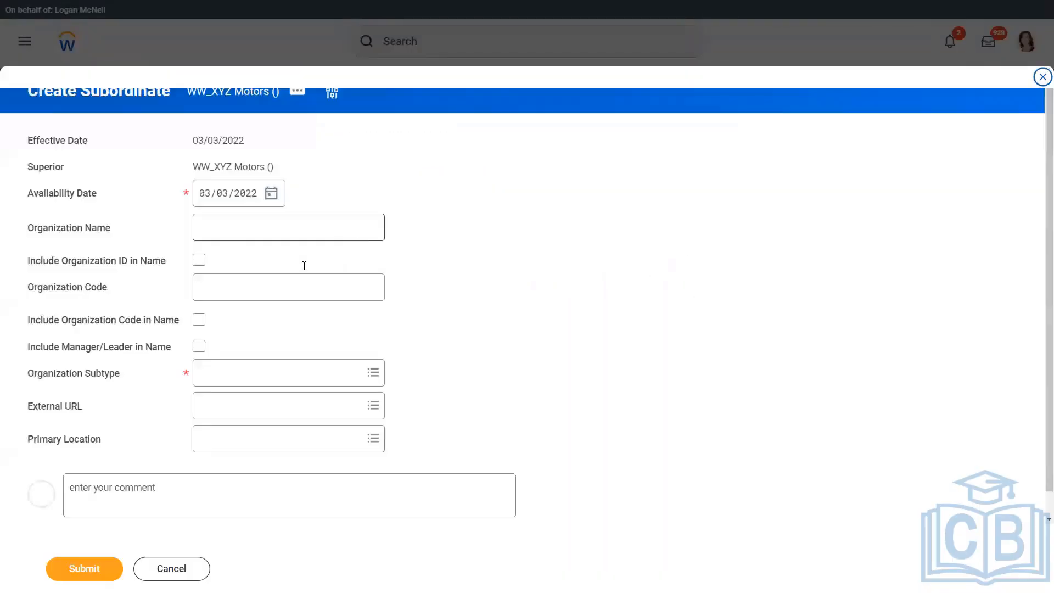
Submit subordinate 'WW_XYZ Motors Executive' as a Department with manager/leader in its name.
{"action": "left_click", "coordinate": [232, 230]}
{"action": "type", "text": "WW_"}
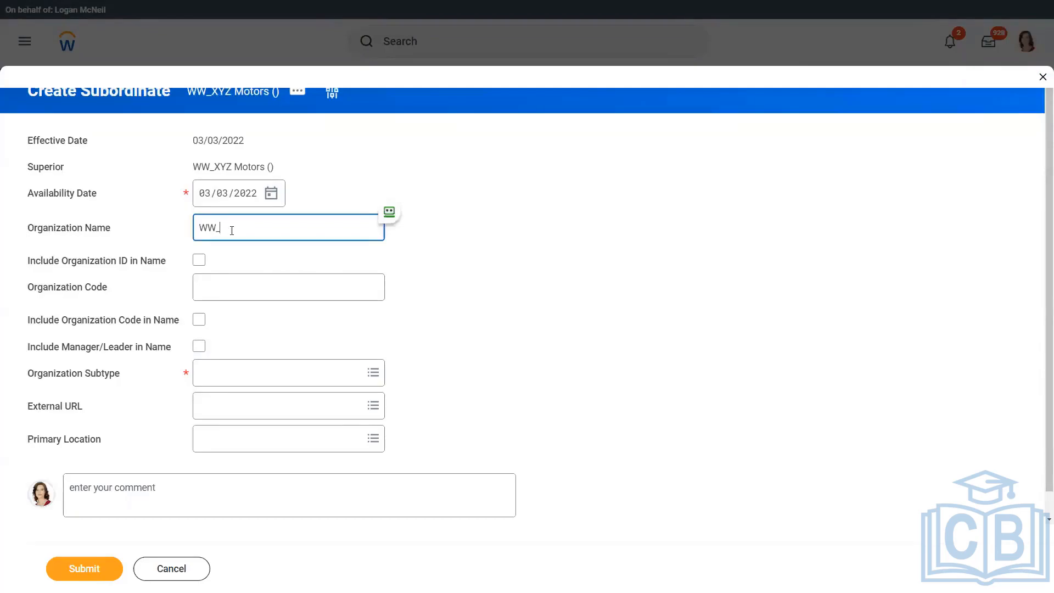
{"action": "type", "text": "XYZ Motors Executive"}
{"action": "left_click", "coordinate": [211, 372]}
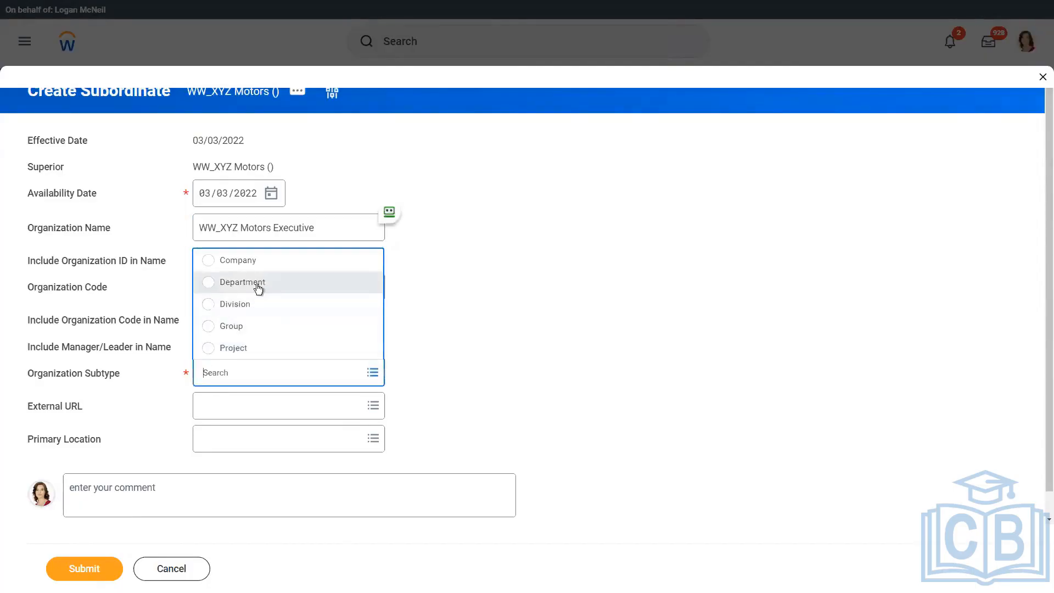
{"action": "left_click", "coordinate": [257, 285]}
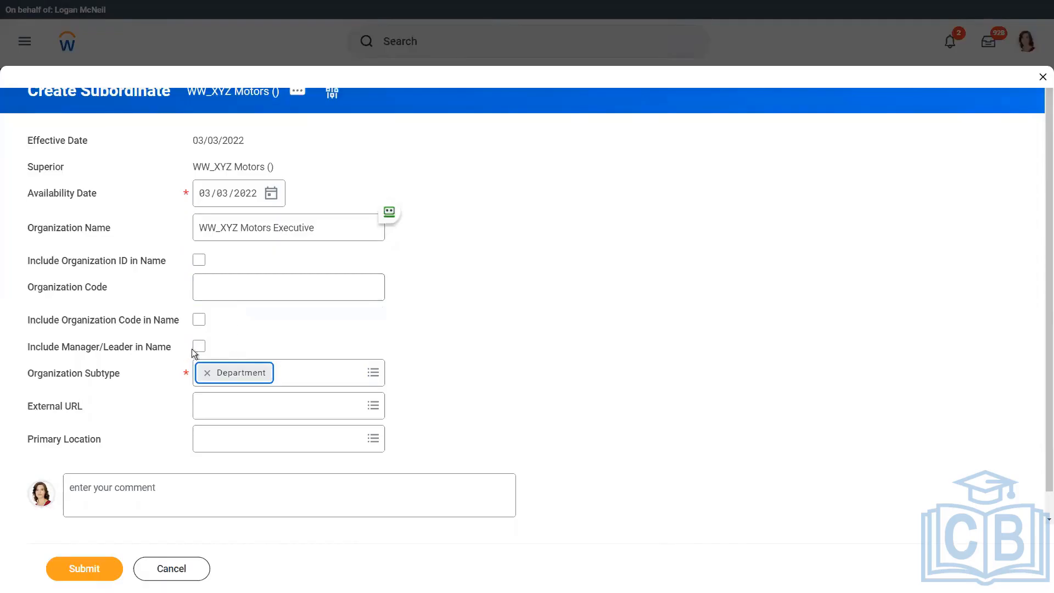
{"action": "left_click", "coordinate": [199, 346]}
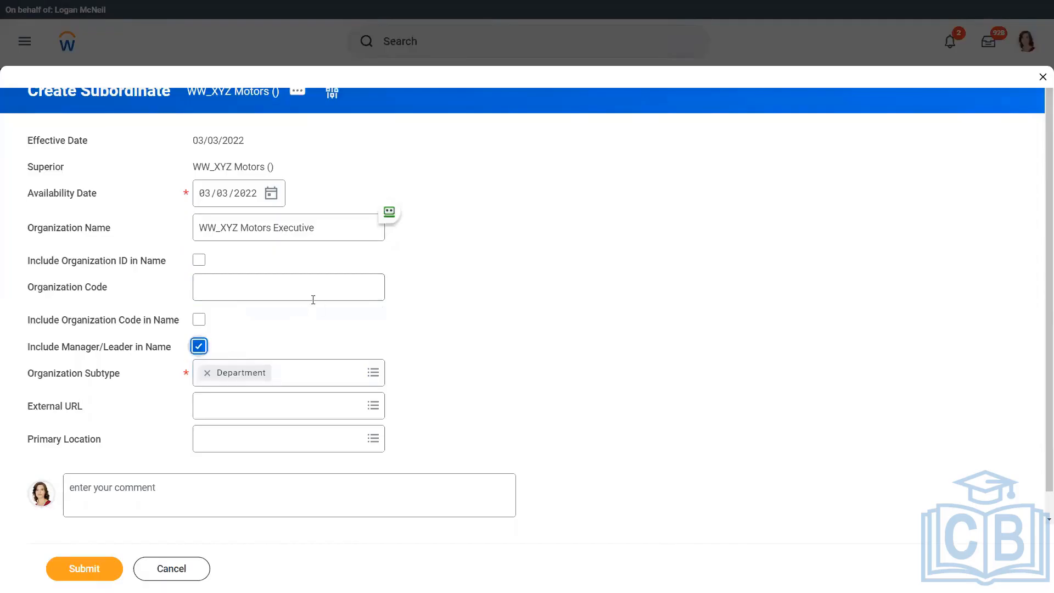
{"action": "left_click", "coordinate": [88, 571]}
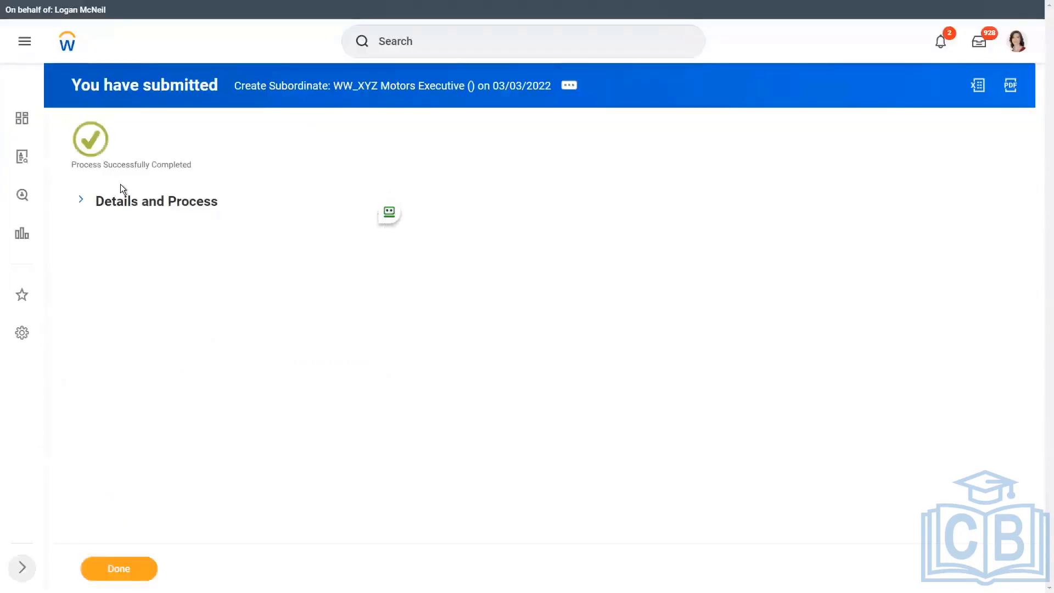
Review the submitted process details, then view WW_XYZ Motors' Staffing tab and related actions.
{"action": "left_click", "coordinate": [82, 201]}
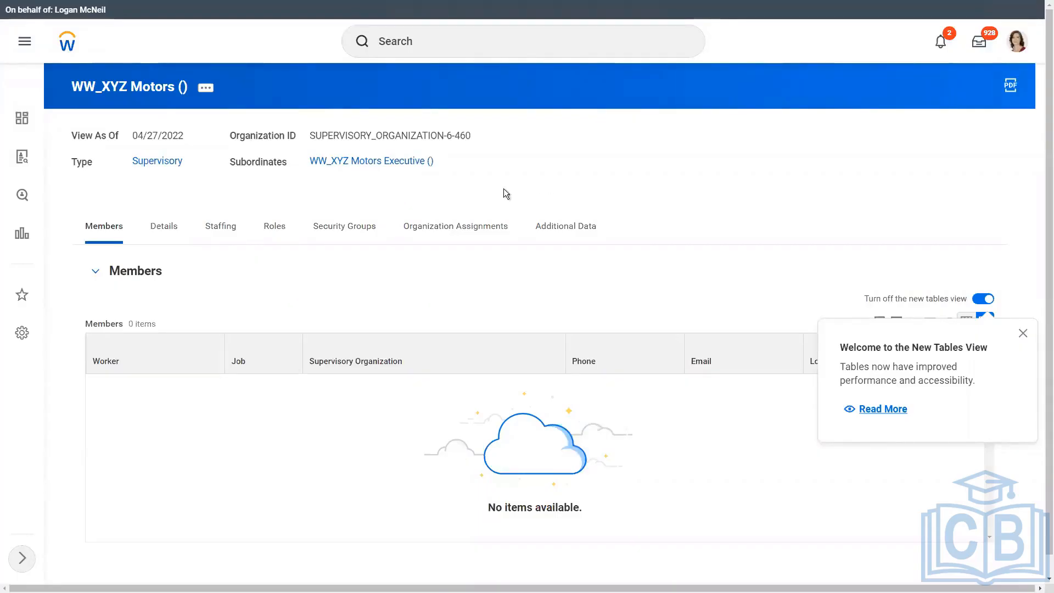
{"action": "left_click", "coordinate": [227, 236]}
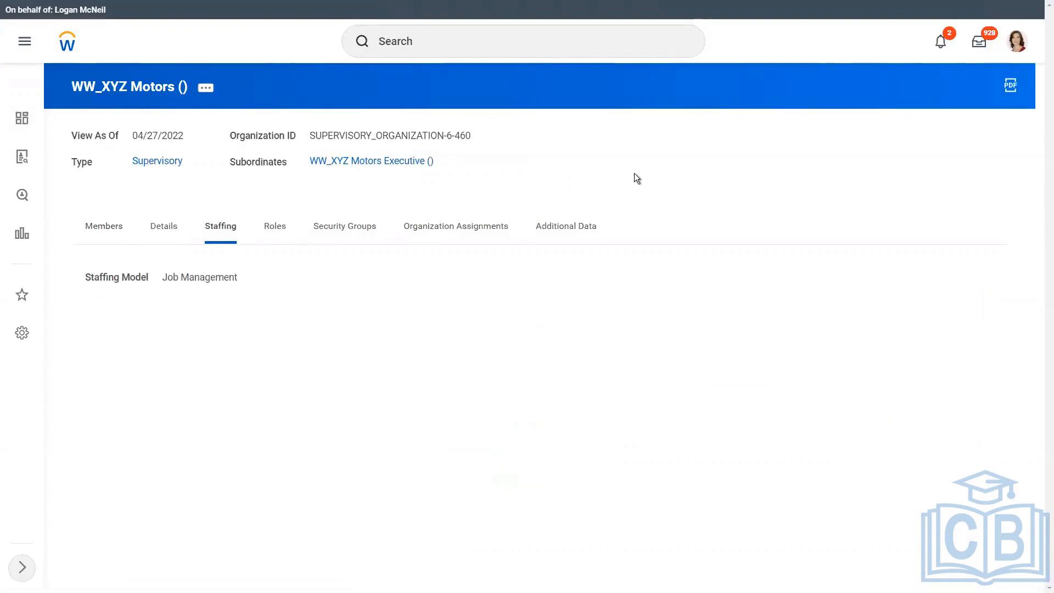
{"action": "left_click", "coordinate": [206, 90]}
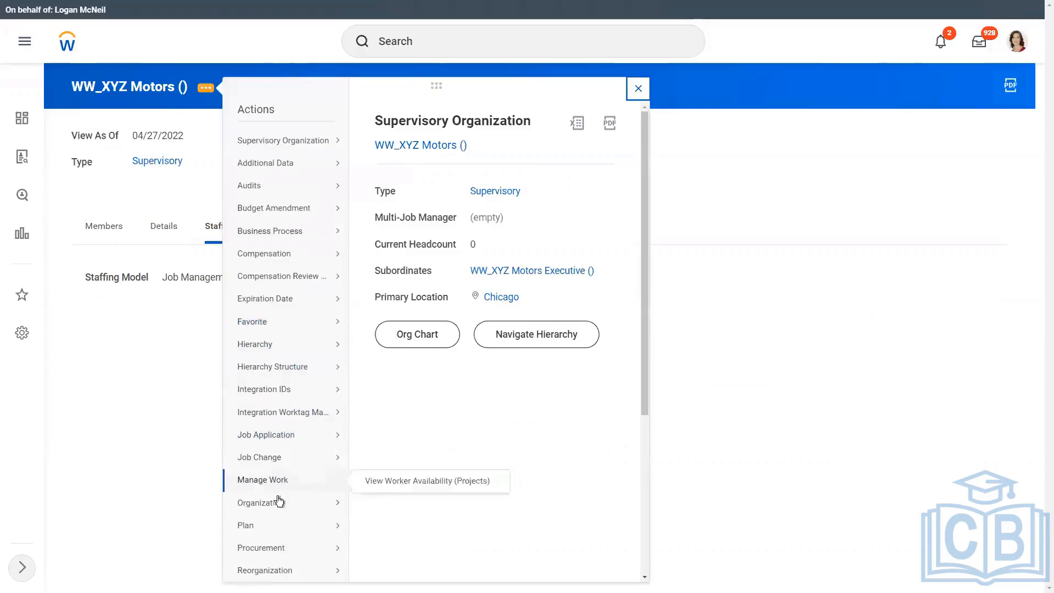
From WW_XYZ Motors' actions, choose Business Process > Create, Copy, or Link Definition.
{"action": "mouse_move", "coordinate": [269, 503]}
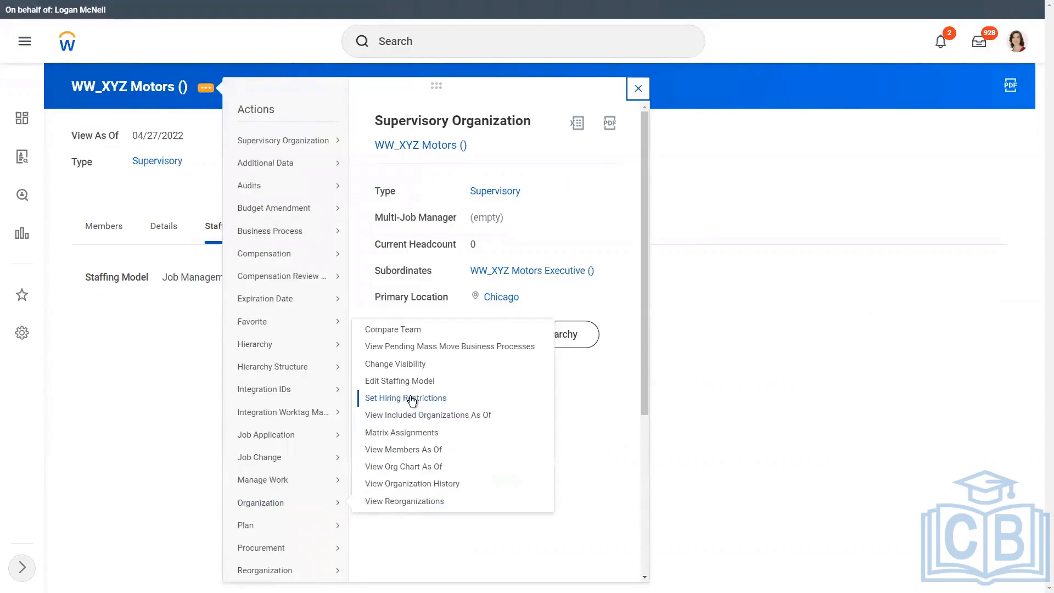
{"action": "left_click", "coordinate": [147, 337]}
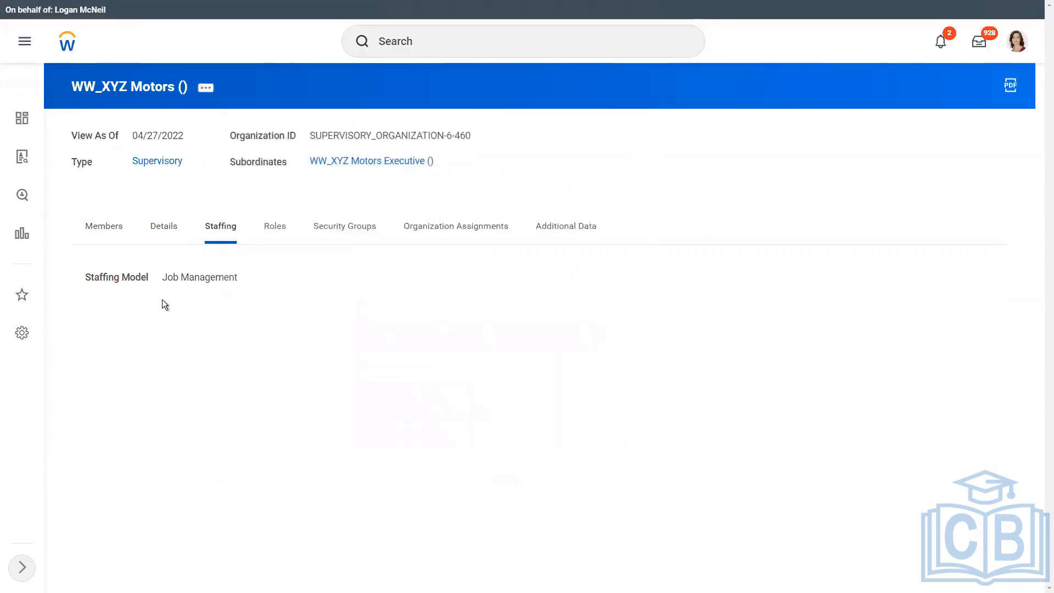
{"action": "left_click", "coordinate": [206, 89]}
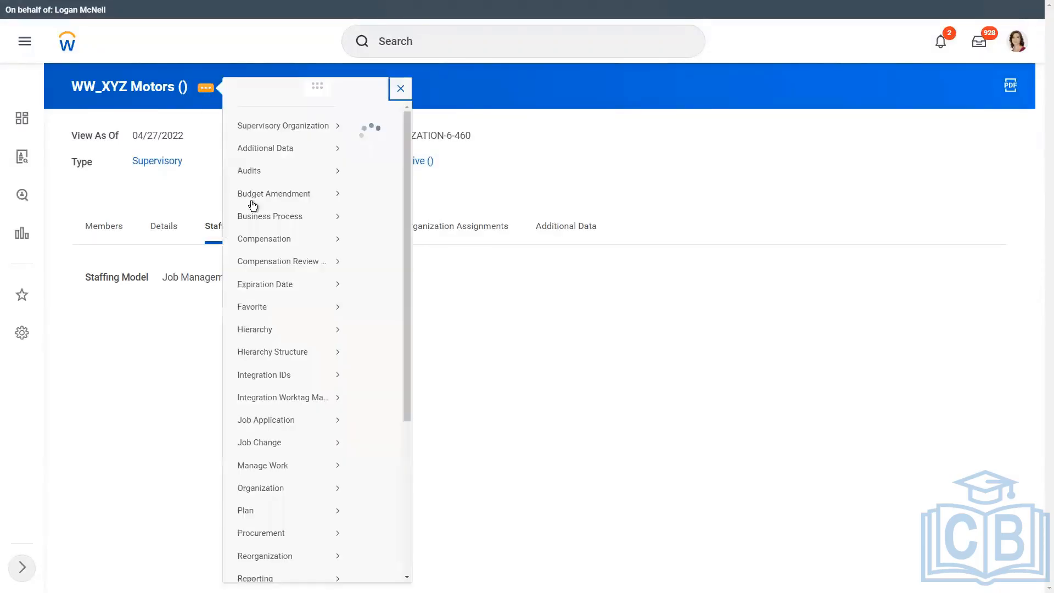
{"action": "mouse_move", "coordinate": [291, 317]}
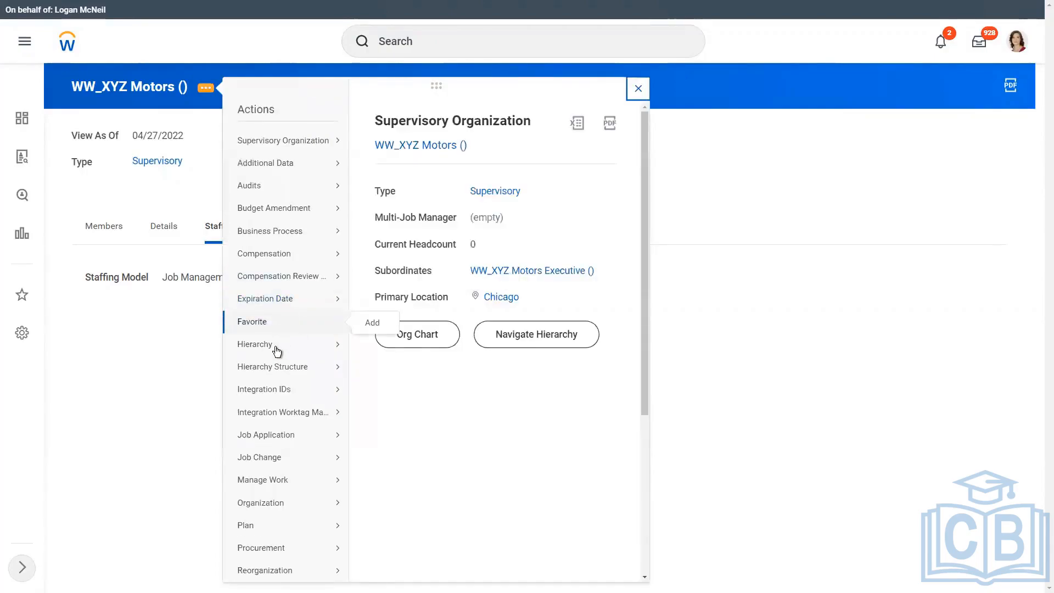
{"action": "mouse_move", "coordinate": [270, 352]}
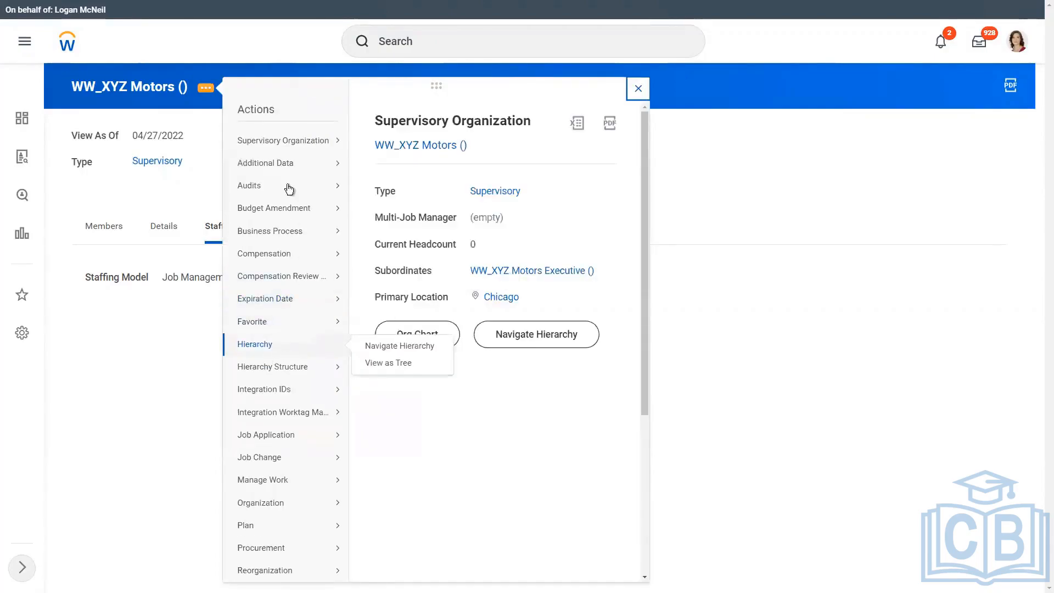
{"action": "mouse_move", "coordinate": [276, 235]}
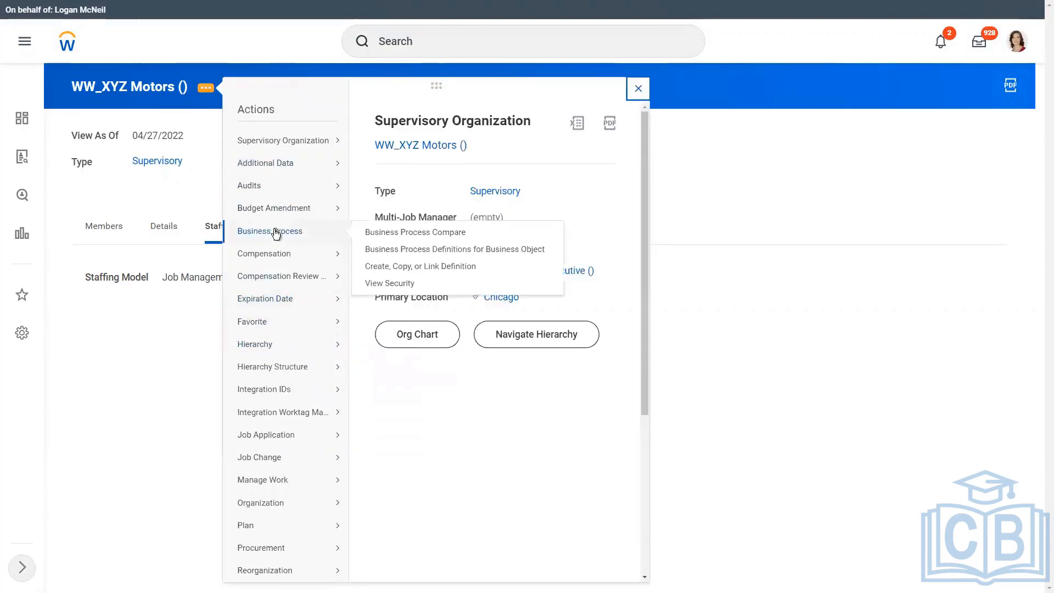
{"action": "left_click", "coordinate": [413, 265]}
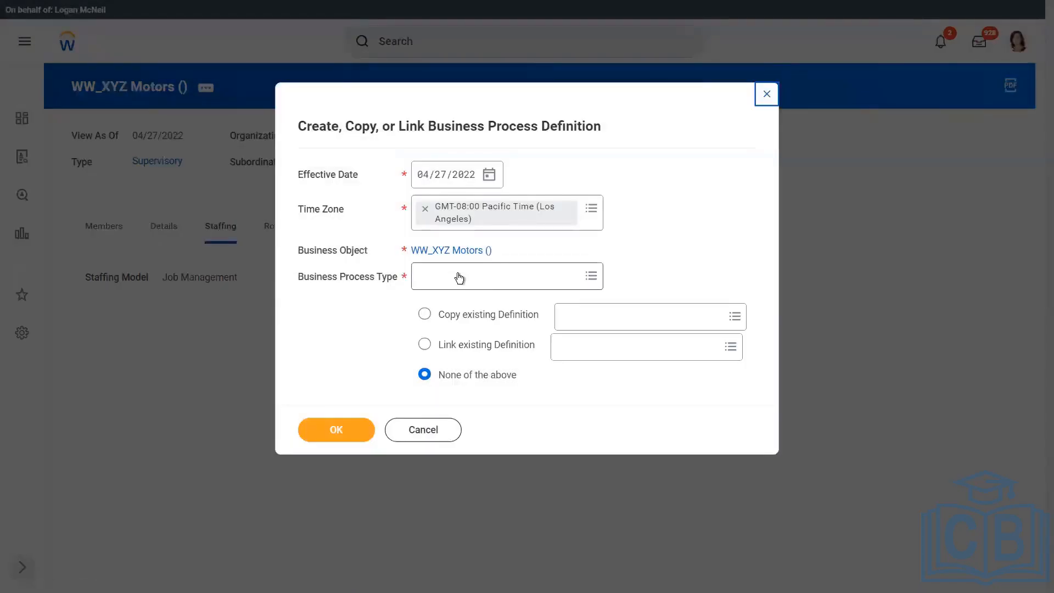
Create and save a Hire business process definition for WW_XYZ Motors.
{"action": "left_click", "coordinate": [458, 273]}
{"action": "type", "text": "hire"}
{"action": "key", "text": "Return"}
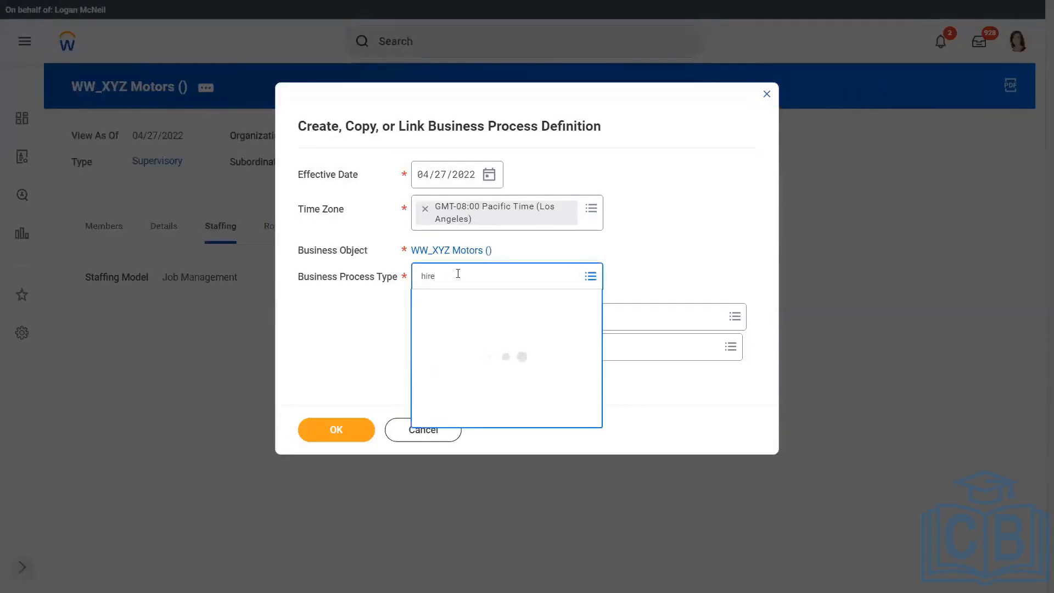
{"action": "left_click", "coordinate": [457, 331]}
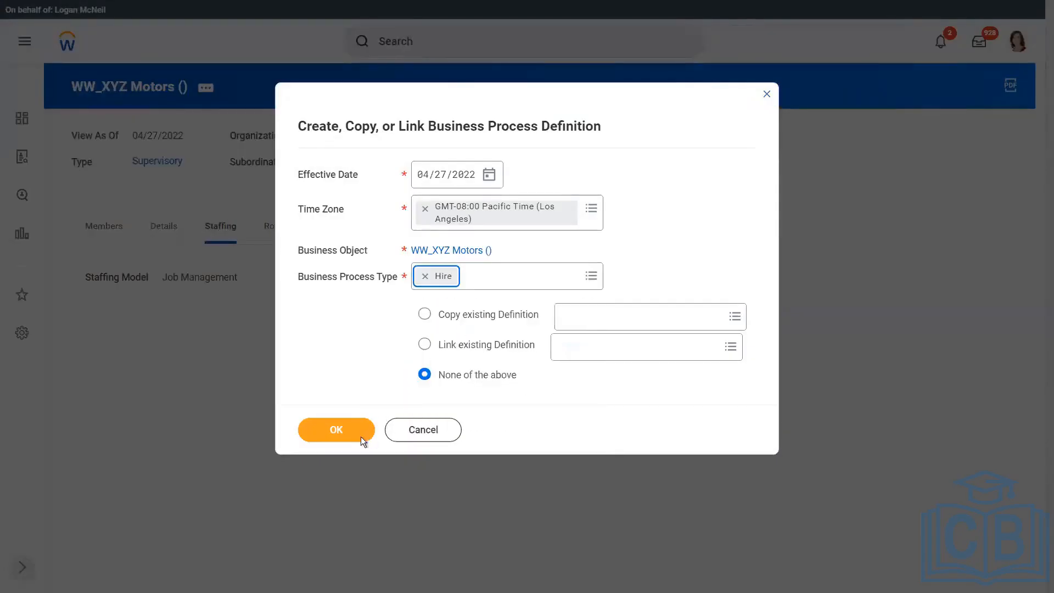
{"action": "left_click", "coordinate": [341, 431]}
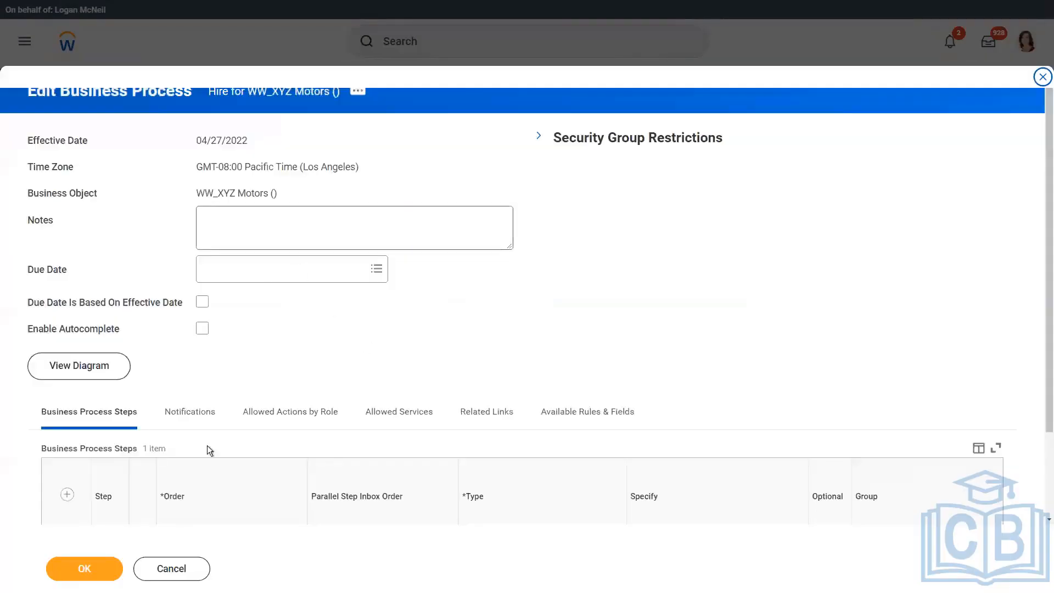
{"action": "left_click", "coordinate": [112, 563]}
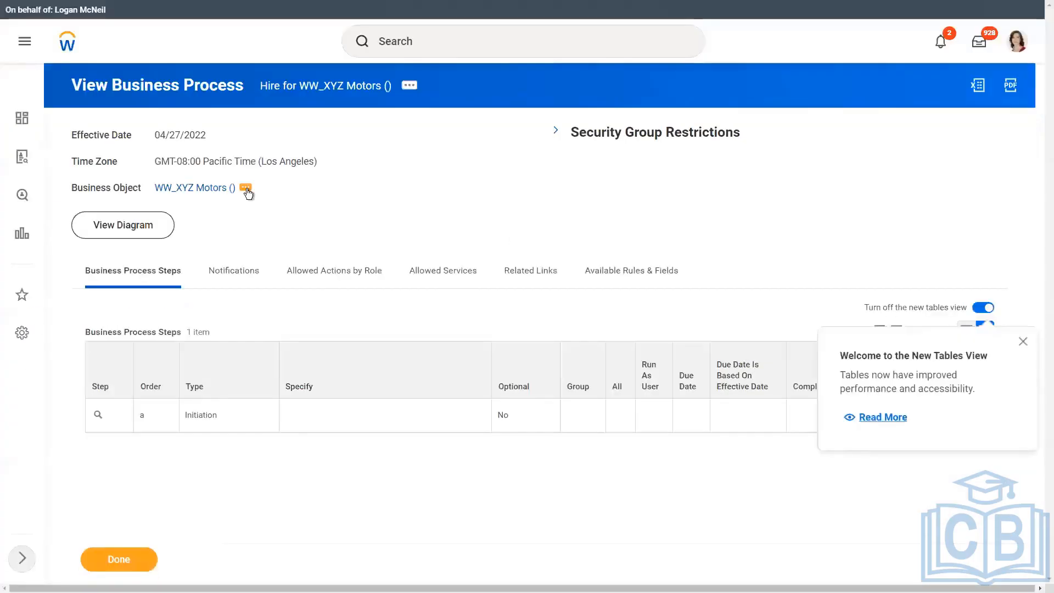
{"action": "left_click", "coordinate": [247, 190]}
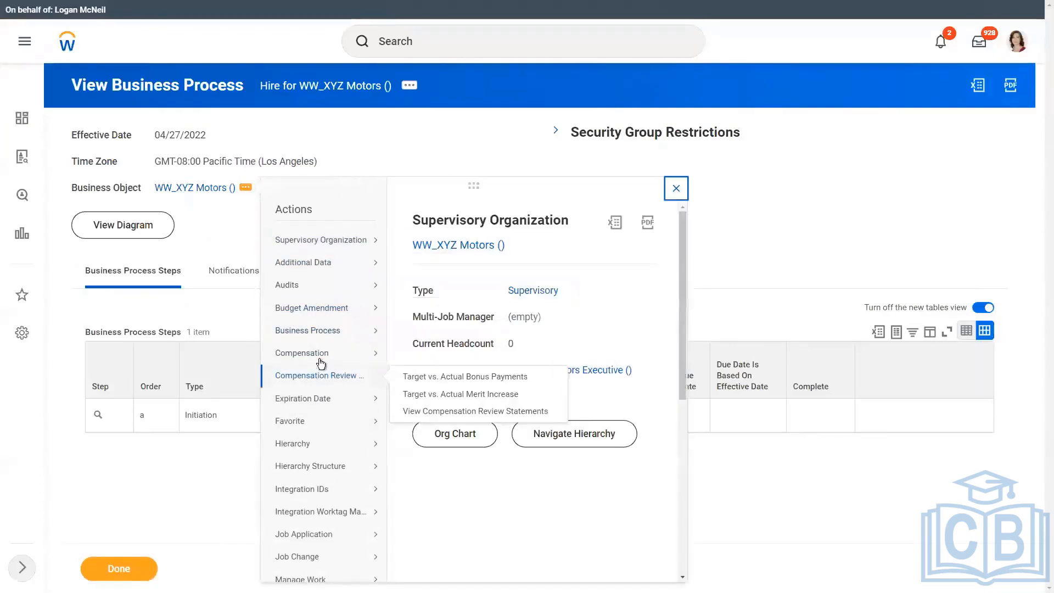
Add a Hiring Restrictions business process definition for WW_XYZ Motors, found by searching 'hiring restr'.
{"action": "mouse_move", "coordinate": [322, 330]}
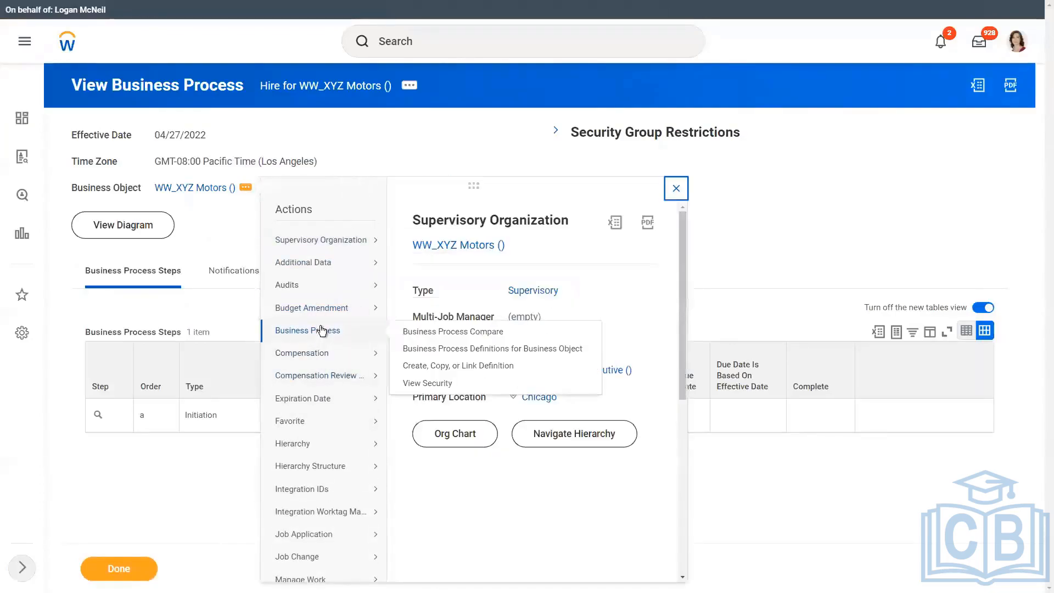
{"action": "left_click", "coordinate": [444, 366]}
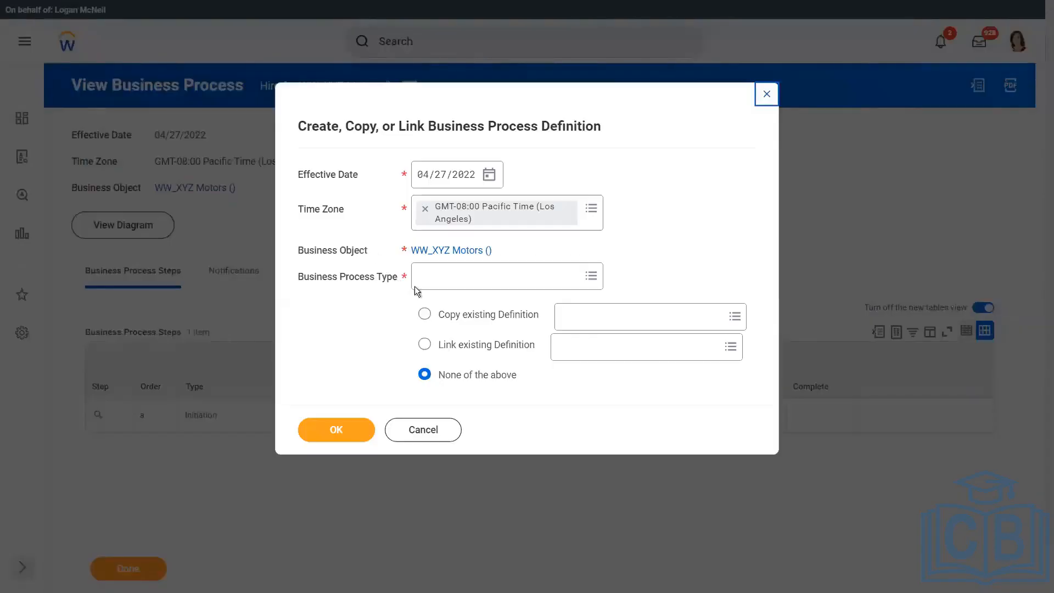
{"action": "left_click", "coordinate": [438, 278]}
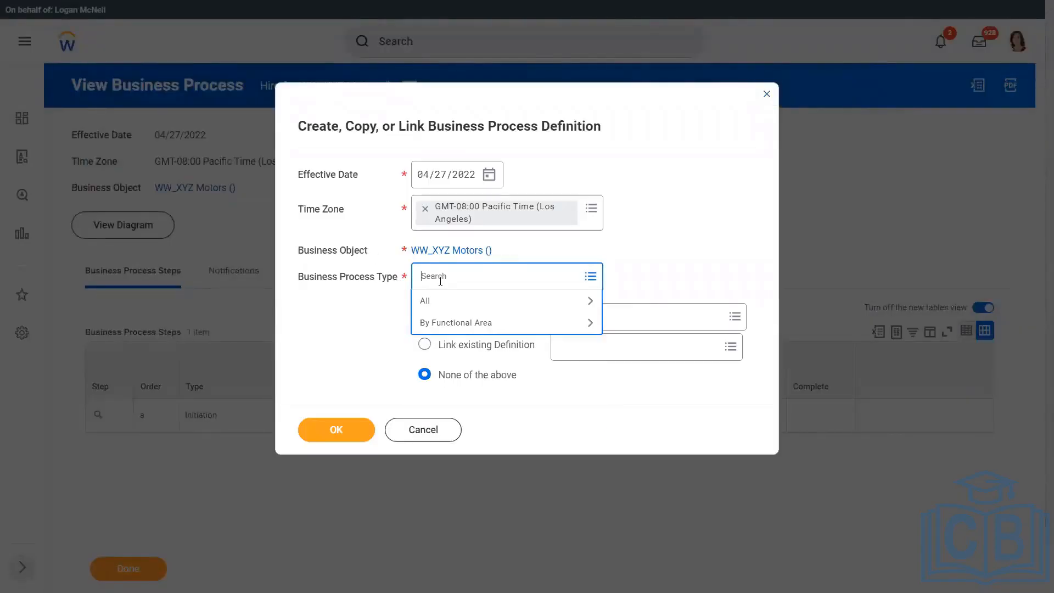
{"action": "type", "text": "hiring restr"}
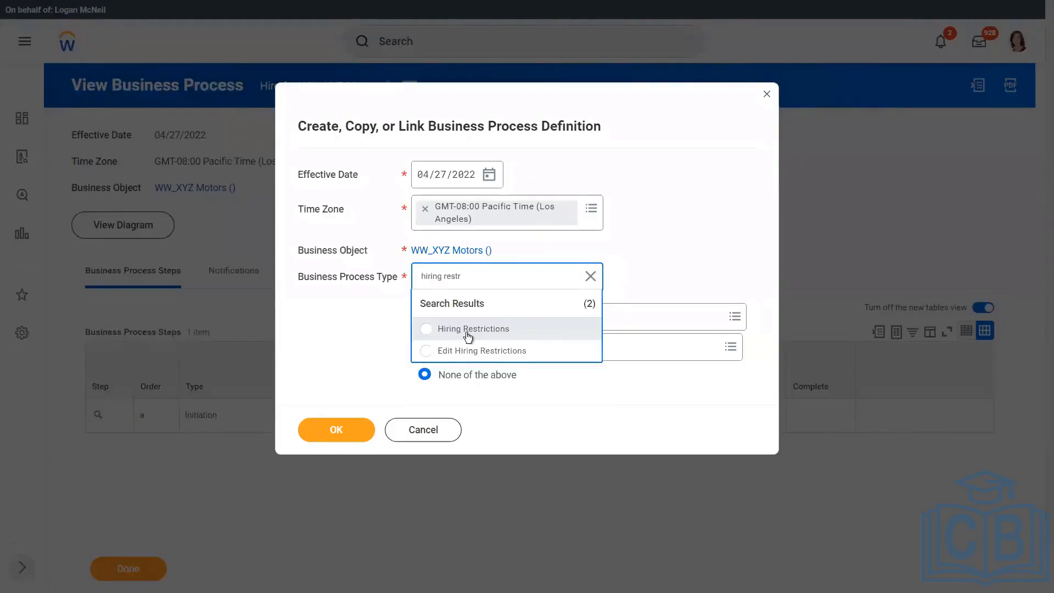
{"action": "left_click", "coordinate": [469, 330]}
{"action": "left_click", "coordinate": [330, 432]}
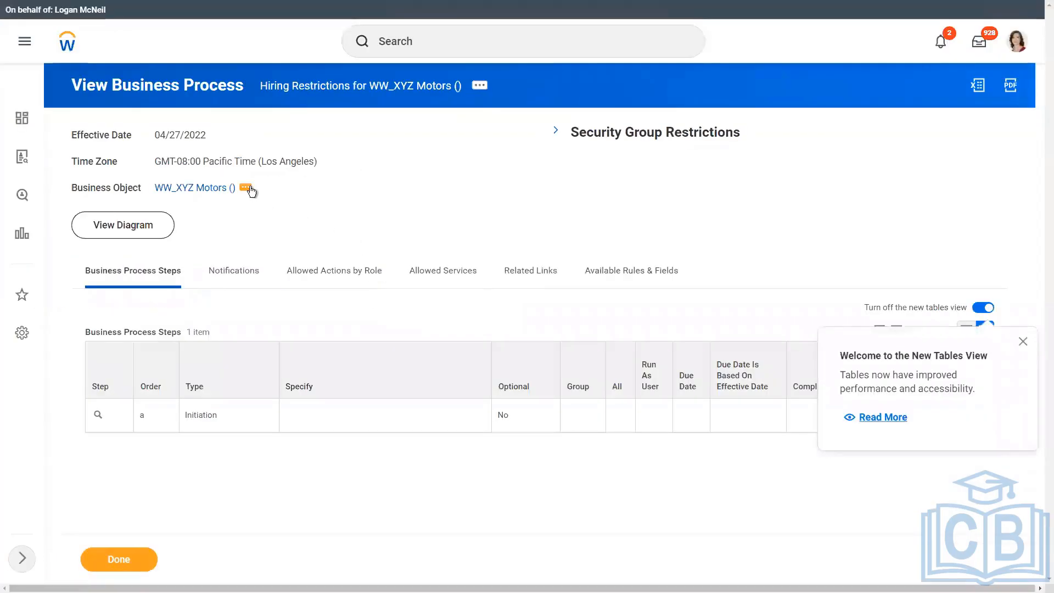
{"action": "left_click", "coordinate": [248, 188]}
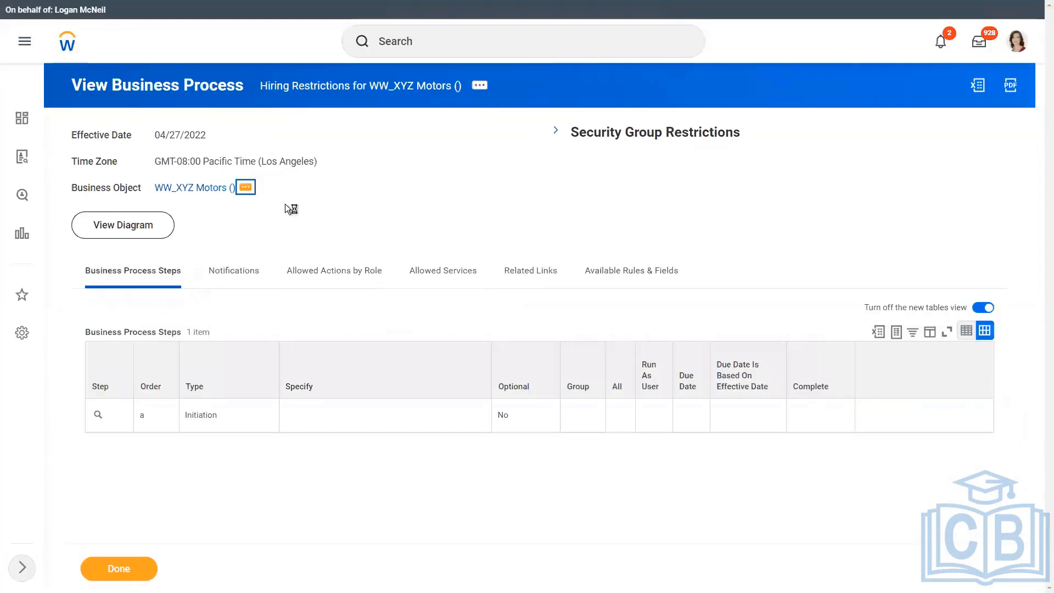
Create a Propose Compensation Hire definition for WW_XYZ Motors from scratch and accept it.
{"action": "mouse_move", "coordinate": [305, 336]}
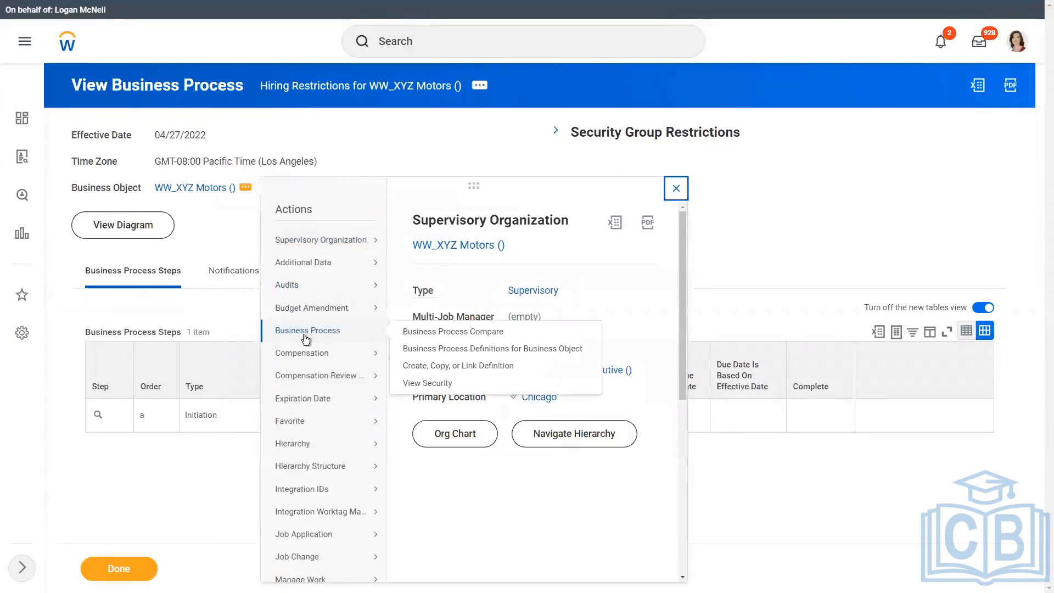
{"action": "left_click", "coordinate": [459, 365]}
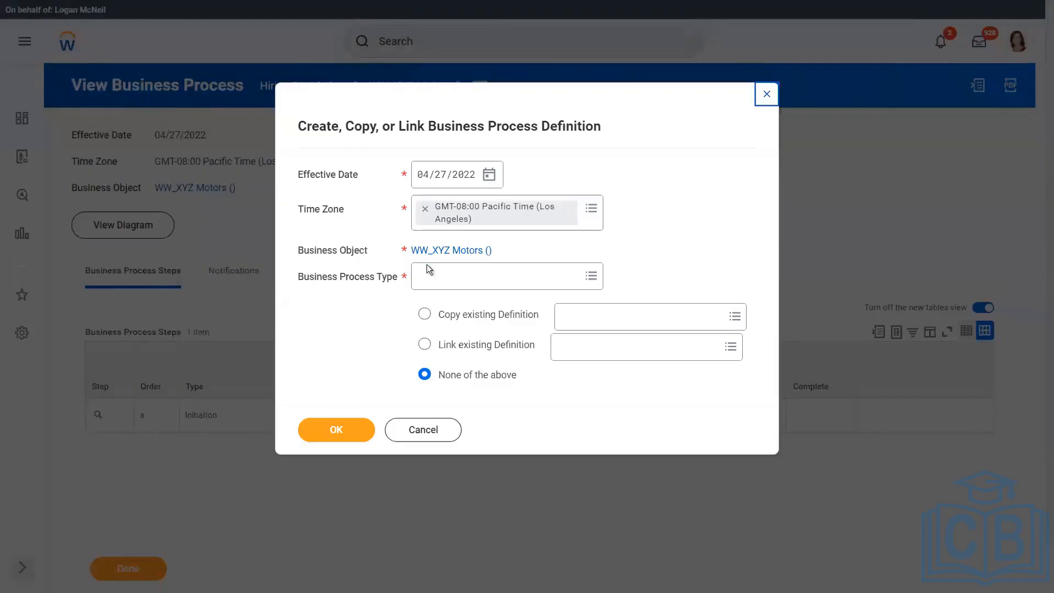
{"action": "left_click", "coordinate": [442, 279]}
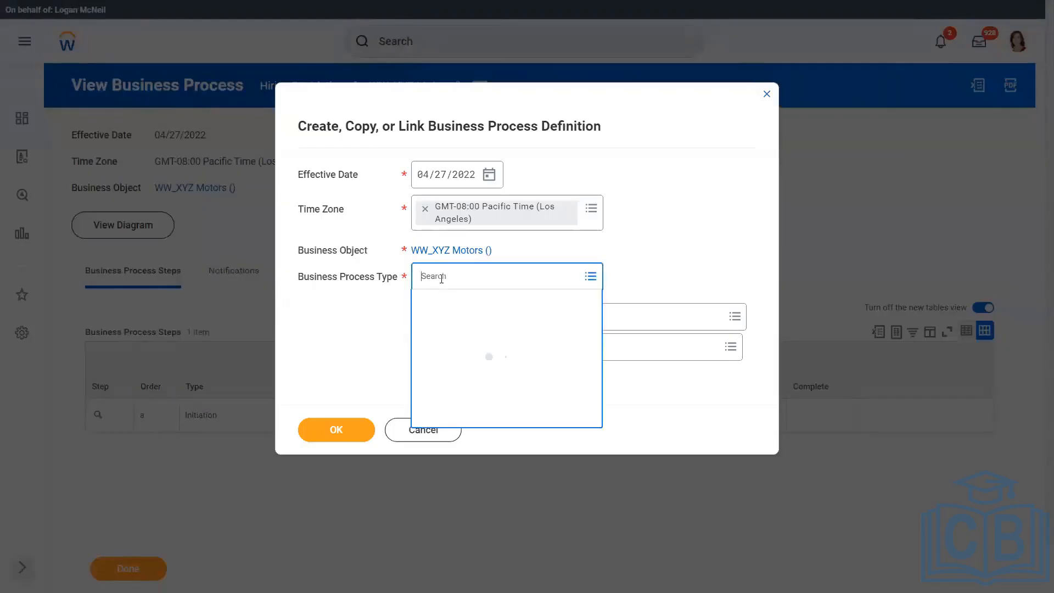
{"action": "type", "text": "propose"}
{"action": "key", "text": "Return"}
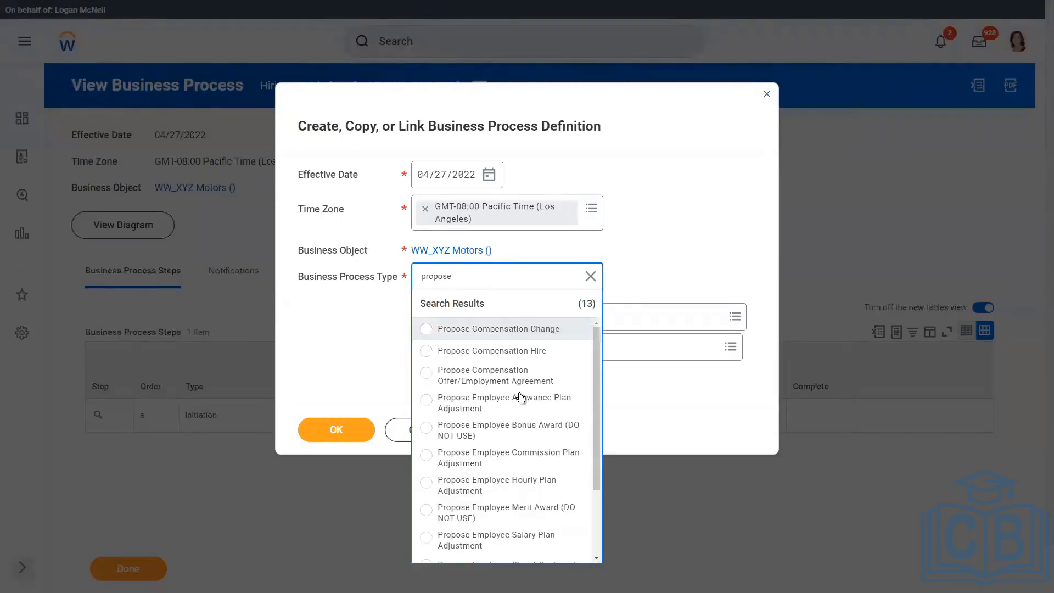
{"action": "left_click", "coordinate": [535, 352]}
{"action": "left_click", "coordinate": [337, 435]}
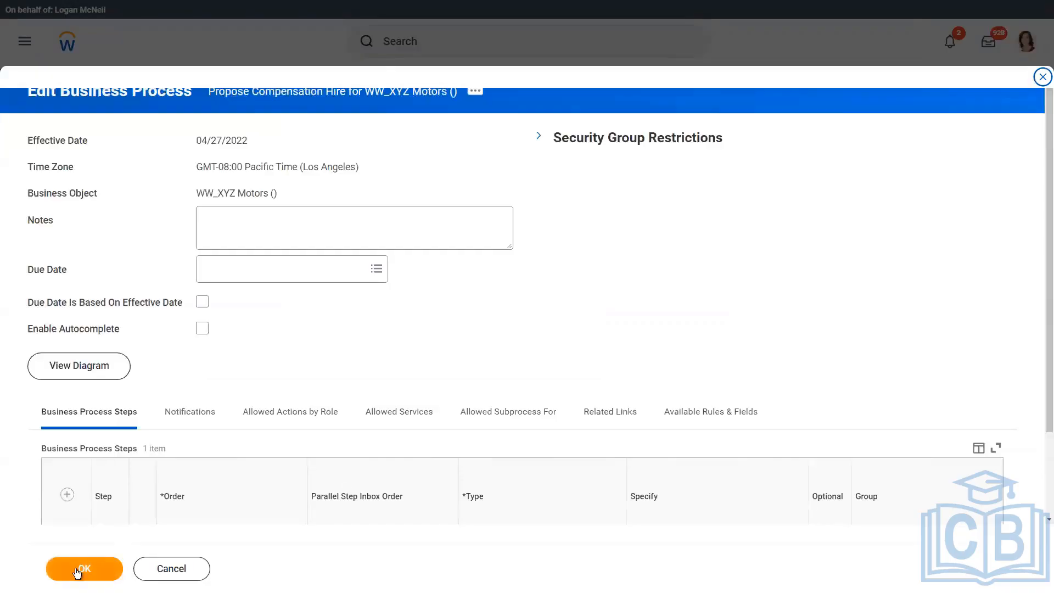
{"action": "left_click", "coordinate": [78, 569]}
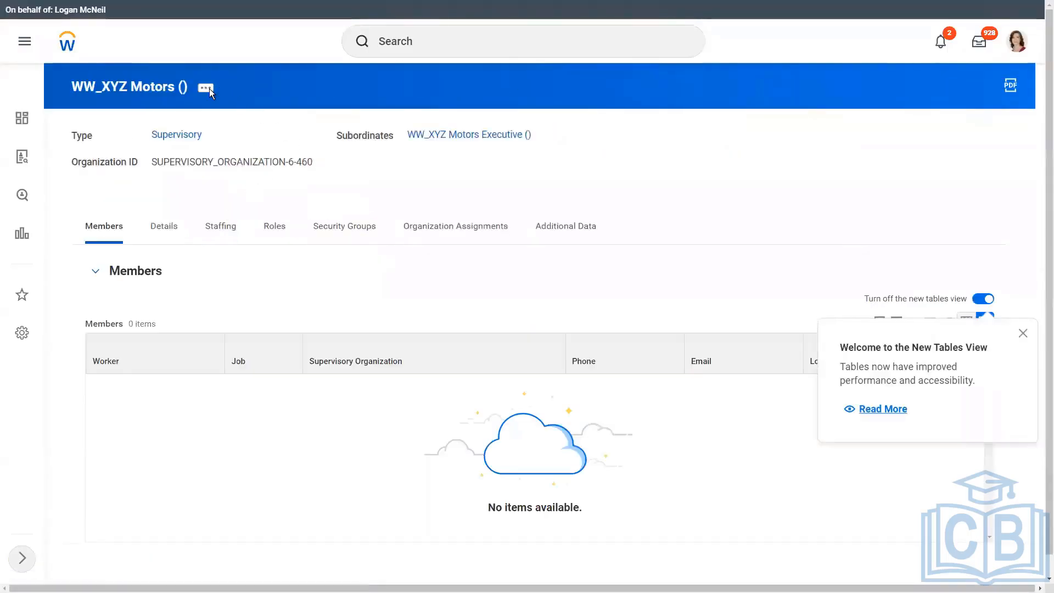
Open Set Hiring Restrictions from WW_XYZ Motors' organization actions.
{"action": "left_click", "coordinate": [206, 89]}
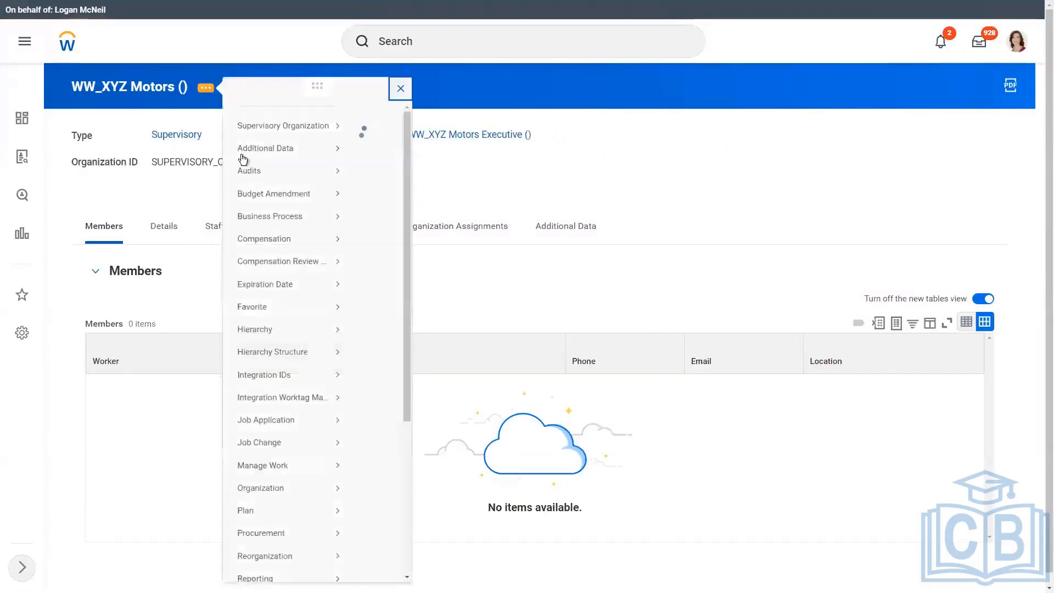
{"action": "scroll", "coordinate": [280, 445], "scroll_direction": "down", "scroll_amount": 1}
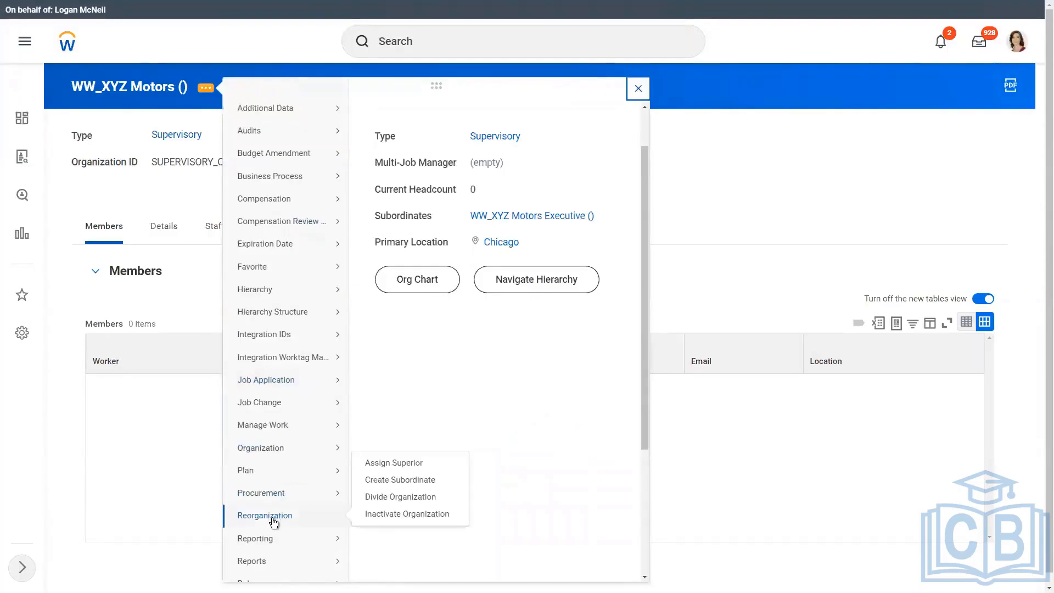
{"action": "mouse_move", "coordinate": [272, 448]}
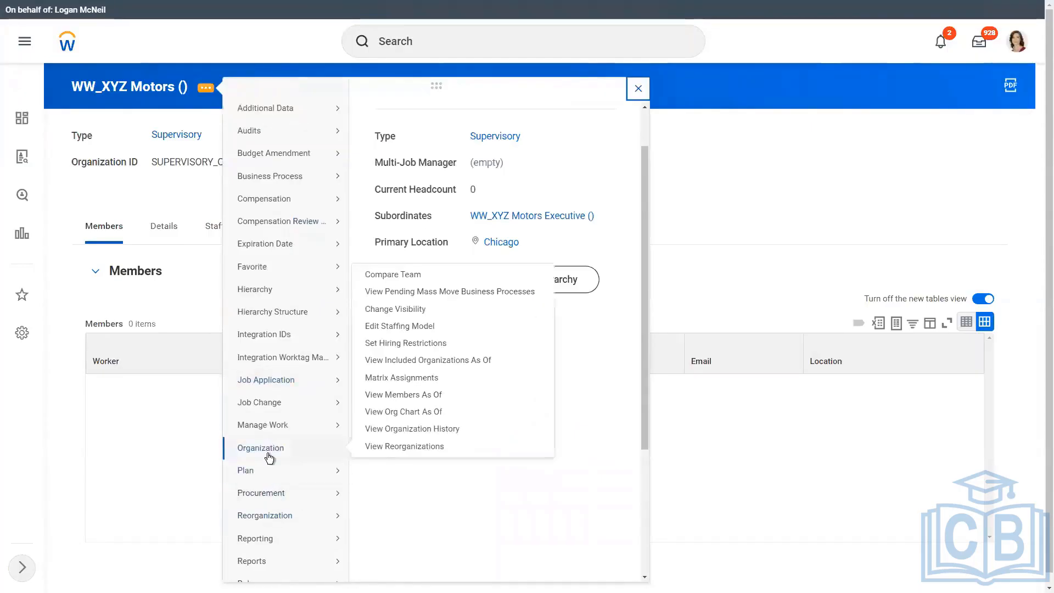
{"action": "left_click", "coordinate": [413, 344]}
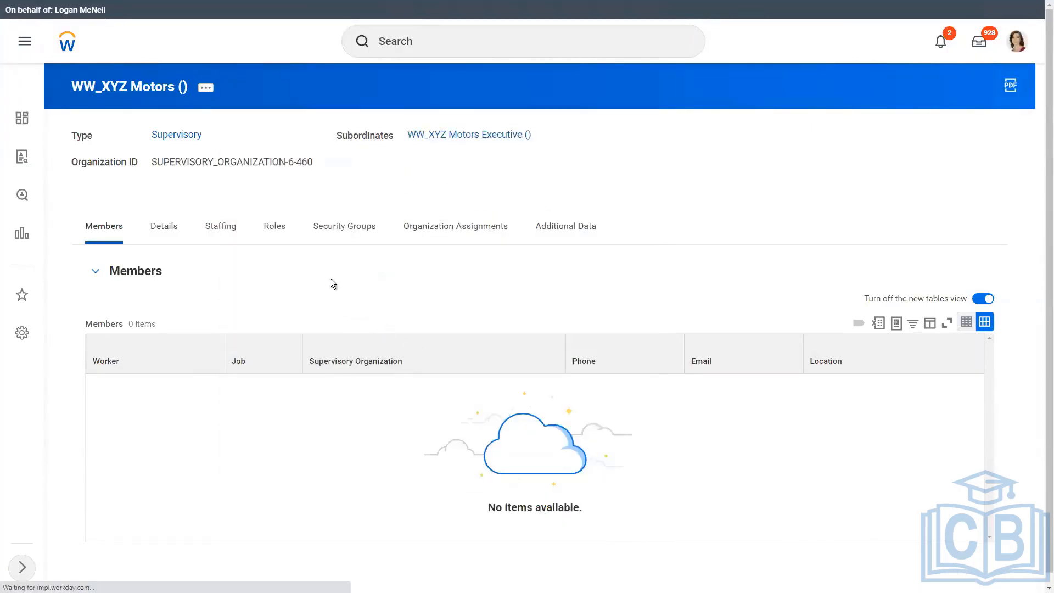
Set availability and earliest hire dates to 04/01/2022 with no job restrictions, submit, and check Staffing.
{"action": "left_click", "coordinate": [236, 241]}
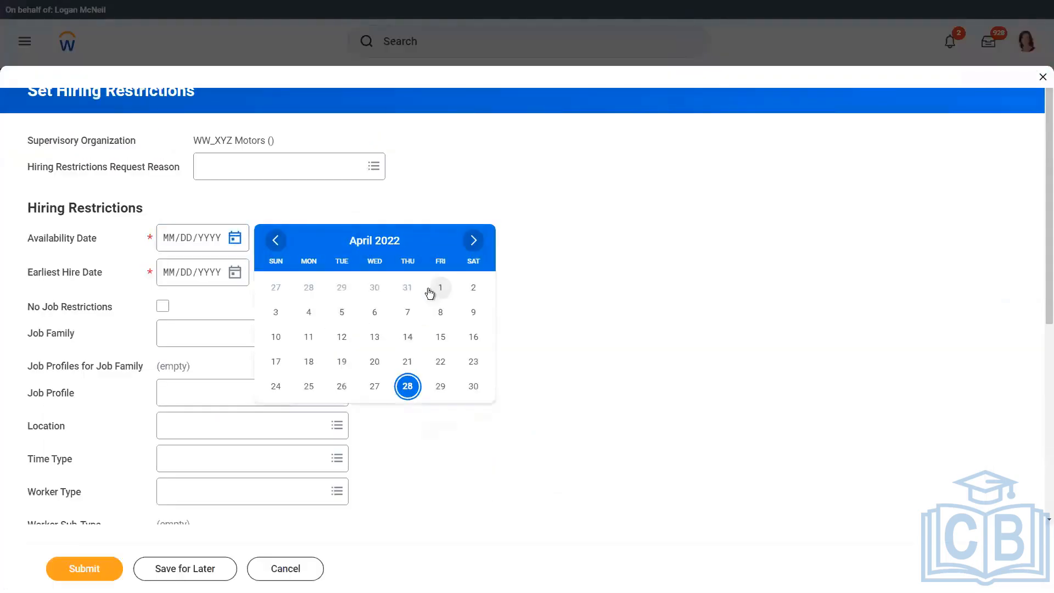
{"action": "left_click", "coordinate": [434, 289]}
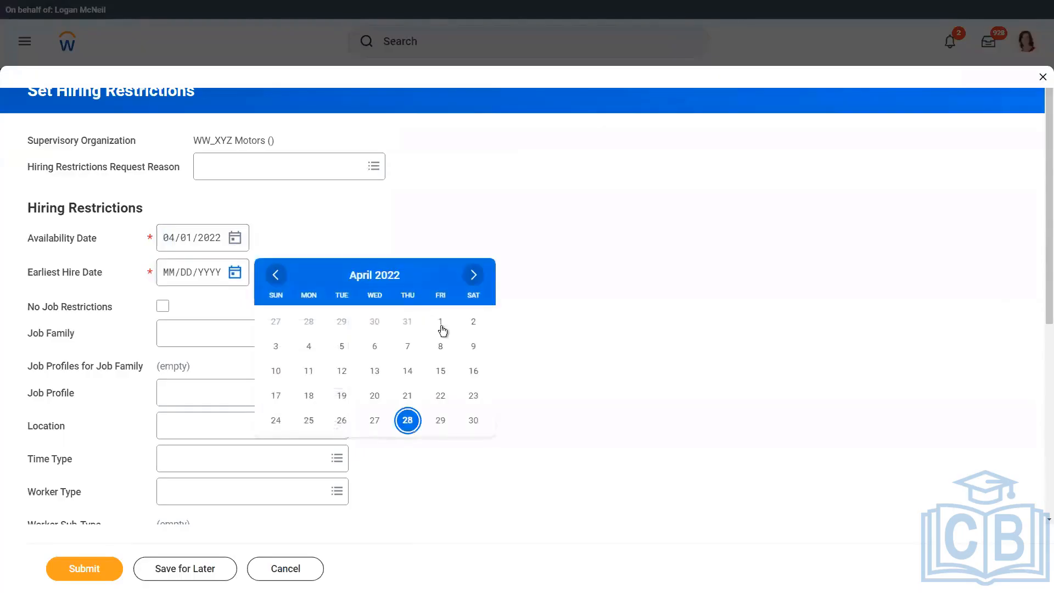
{"action": "left_click", "coordinate": [442, 323]}
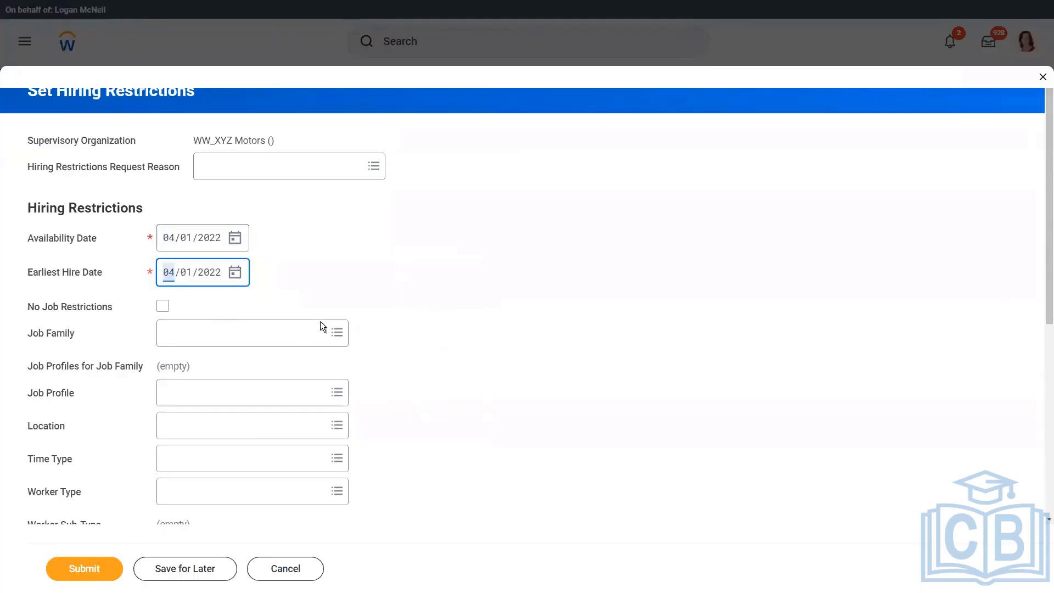
{"action": "scroll", "coordinate": [141, 195], "scroll_direction": "down", "scroll_amount": 3}
{"action": "left_click", "coordinate": [162, 150]}
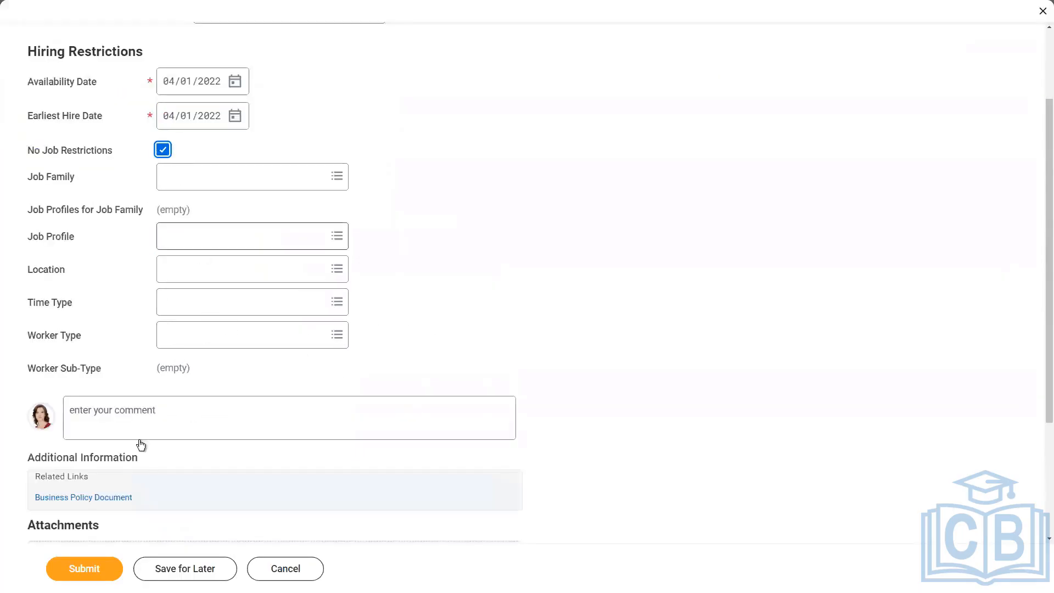
{"action": "left_click", "coordinate": [101, 574]}
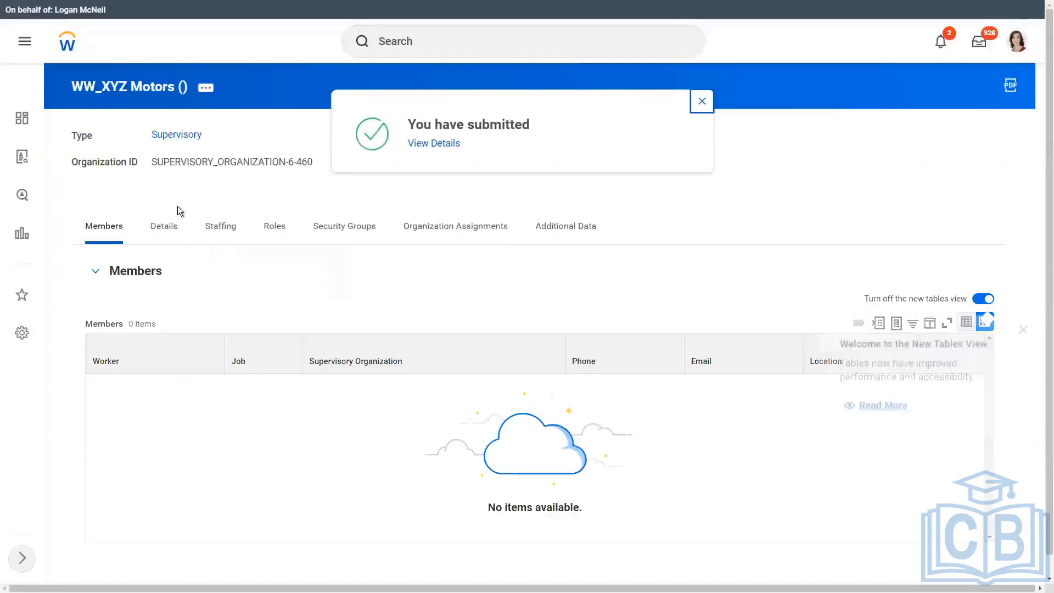
{"action": "left_click", "coordinate": [226, 227]}
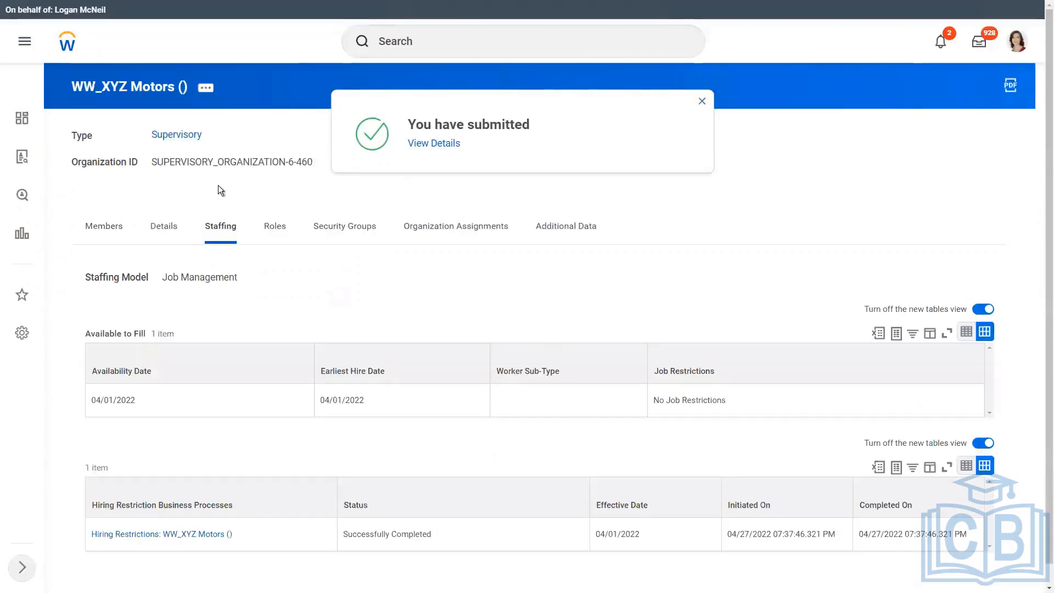
{"action": "left_click", "coordinate": [703, 101]}
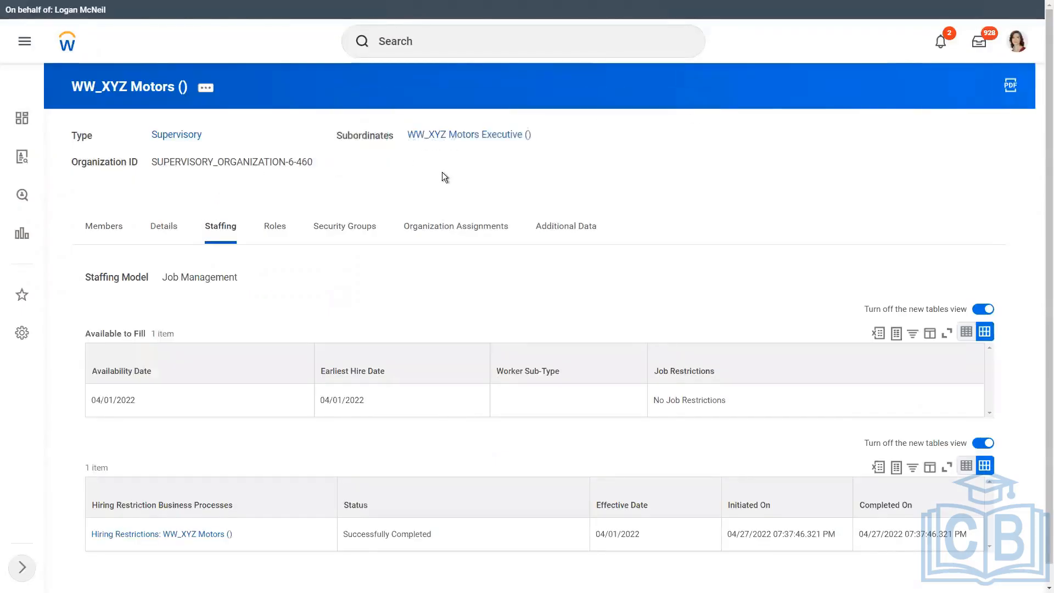
Open WW_XYZ Motors Executive, check its Job Management staffing, and start Set Hiring Restrictions.
{"action": "left_click", "coordinate": [458, 136]}
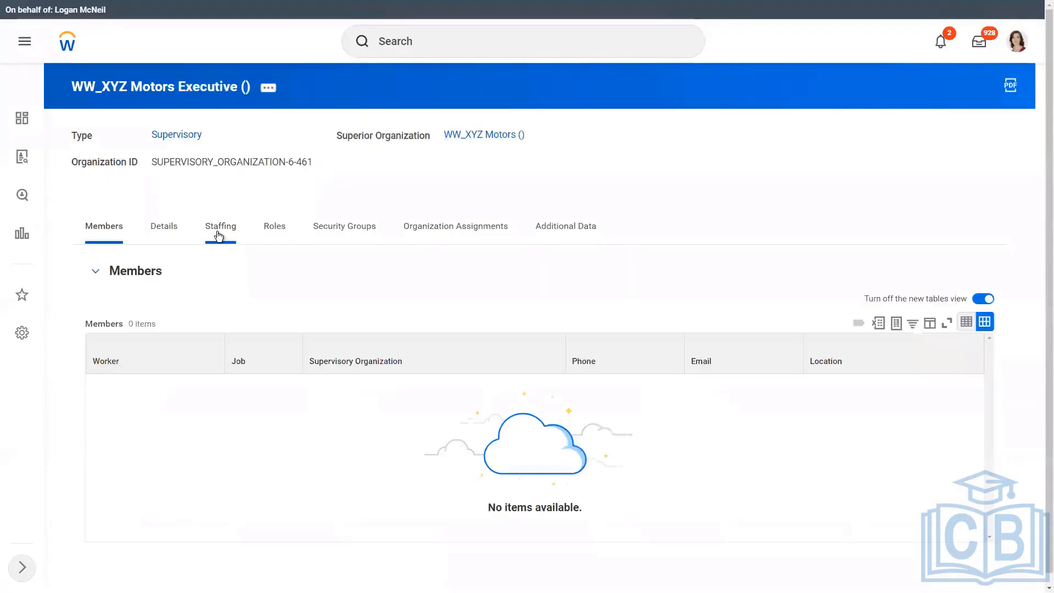
{"action": "left_click", "coordinate": [219, 230]}
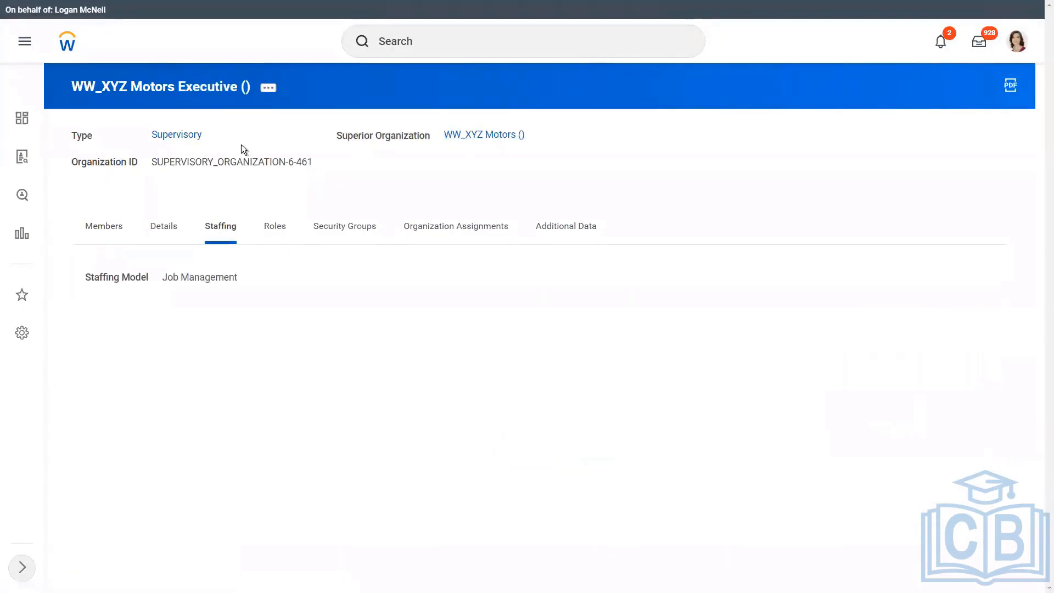
{"action": "left_click", "coordinate": [268, 88]}
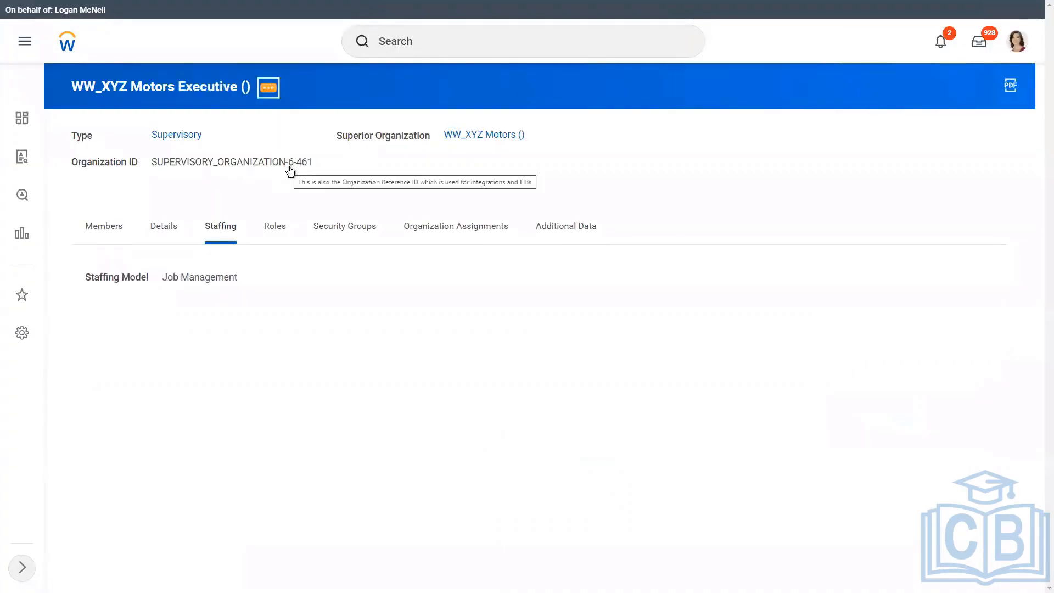
{"action": "mouse_move", "coordinate": [346, 236]}
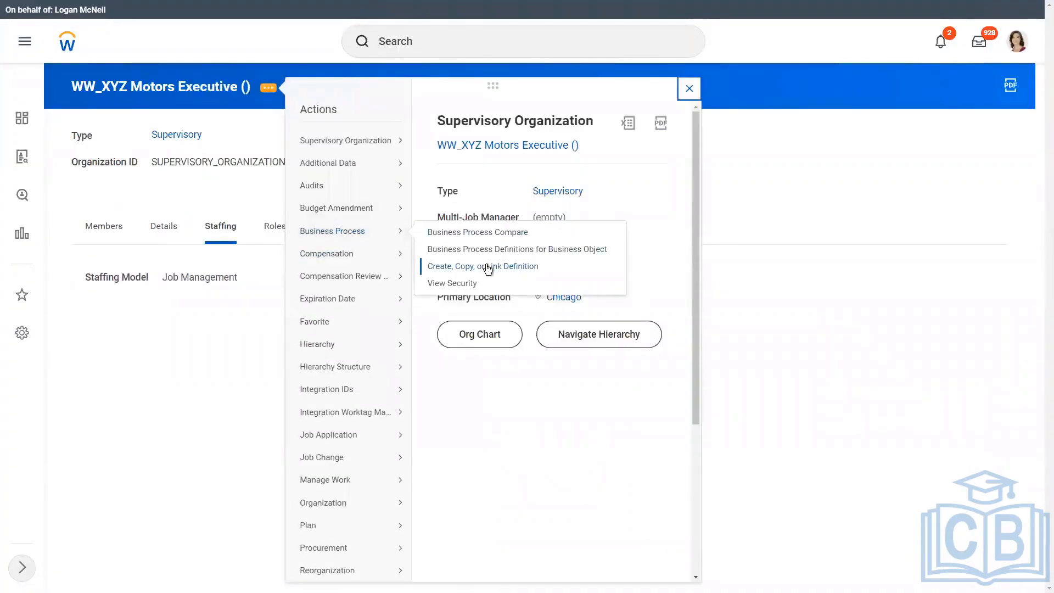
{"action": "mouse_move", "coordinate": [338, 509]}
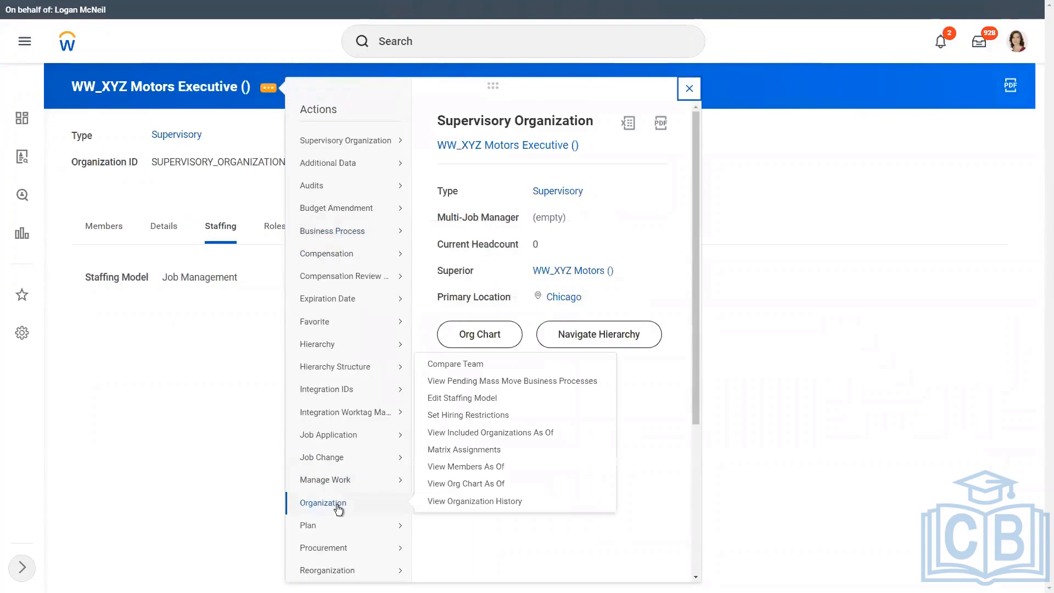
{"action": "left_click", "coordinate": [462, 414]}
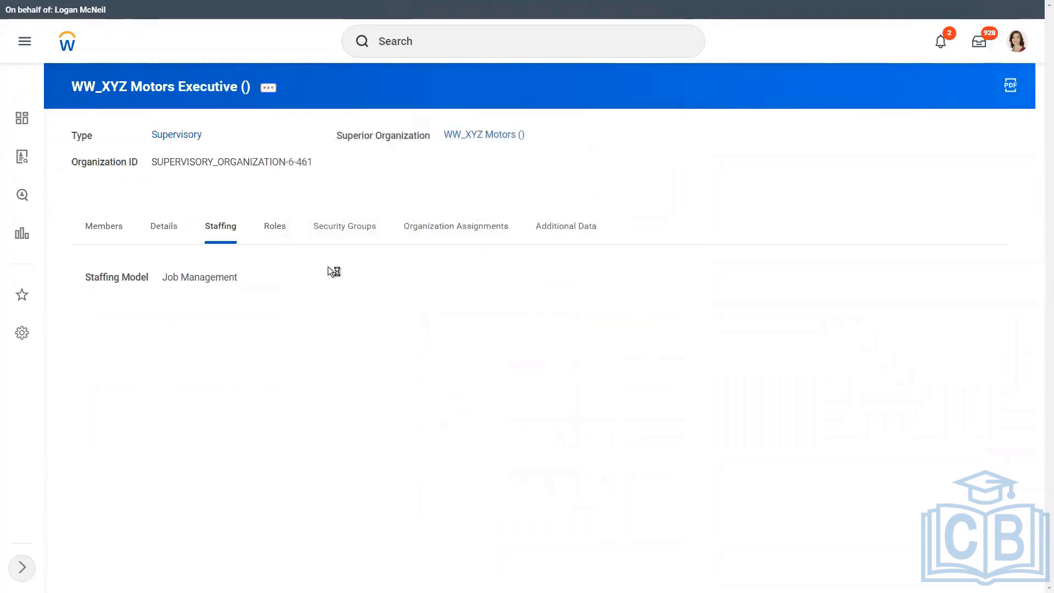
Give the Executive org 04/01/2022 availability and earliest hire dates, no job restrictions, then return to WW_XYZ Motors.
{"action": "left_click", "coordinate": [235, 238]}
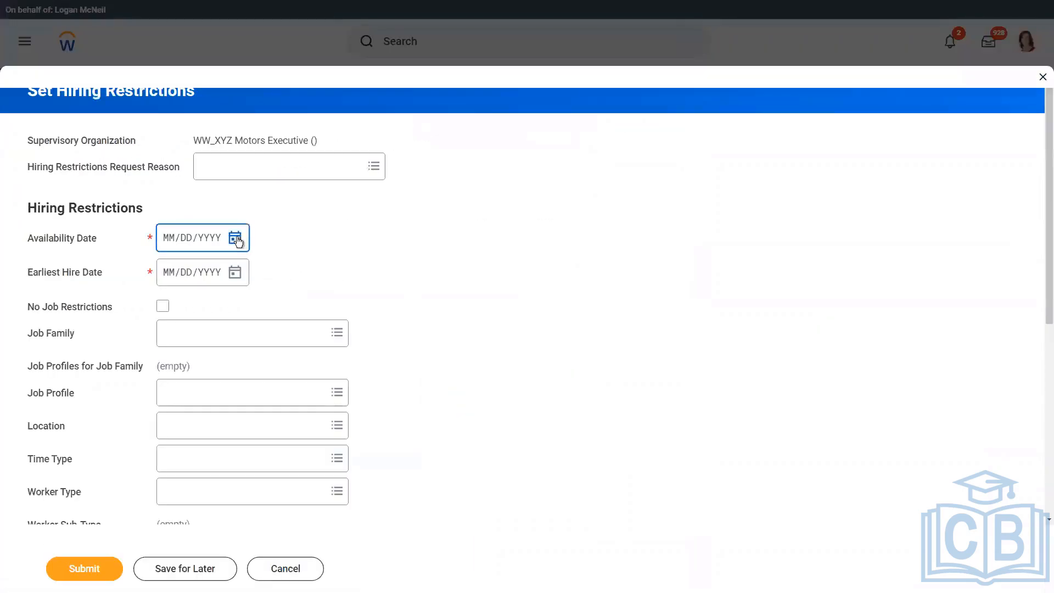
{"action": "left_click", "coordinate": [440, 287]}
{"action": "left_click", "coordinate": [235, 272]}
{"action": "left_click", "coordinate": [443, 328]}
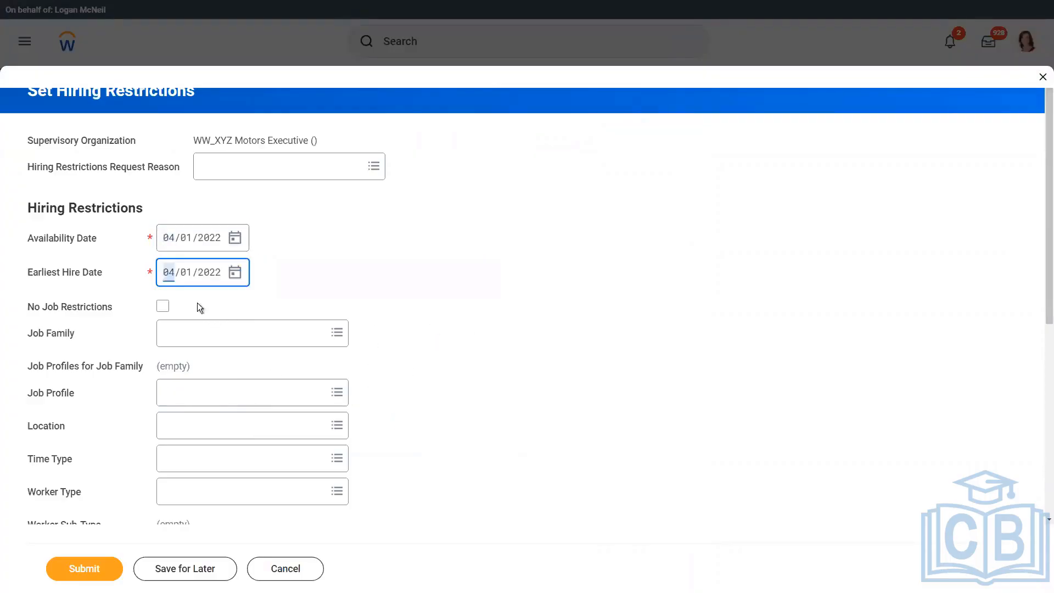
{"action": "left_click", "coordinate": [162, 307]}
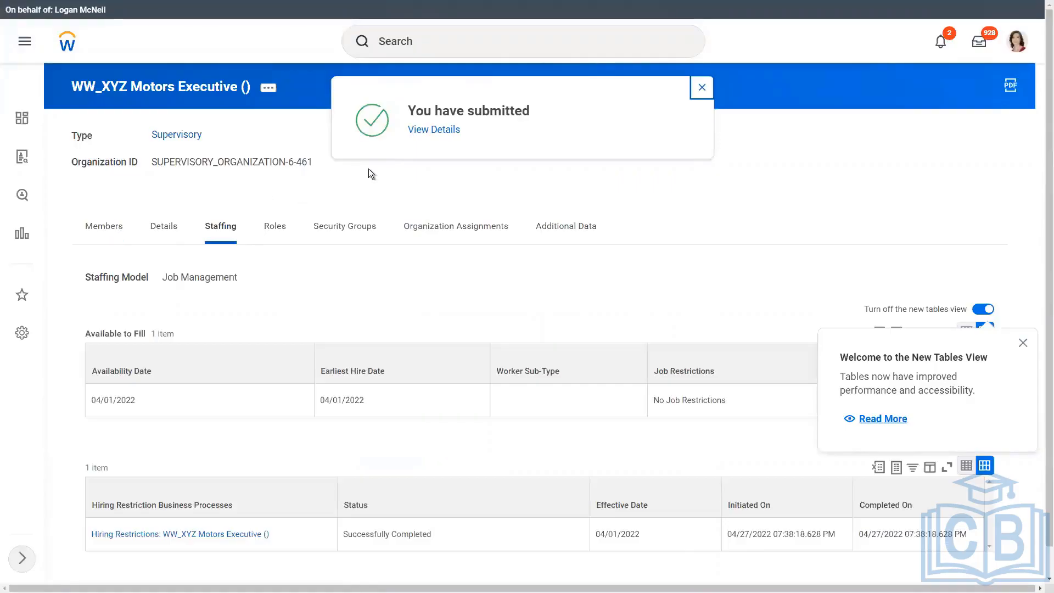
{"action": "left_click", "coordinate": [702, 87]}
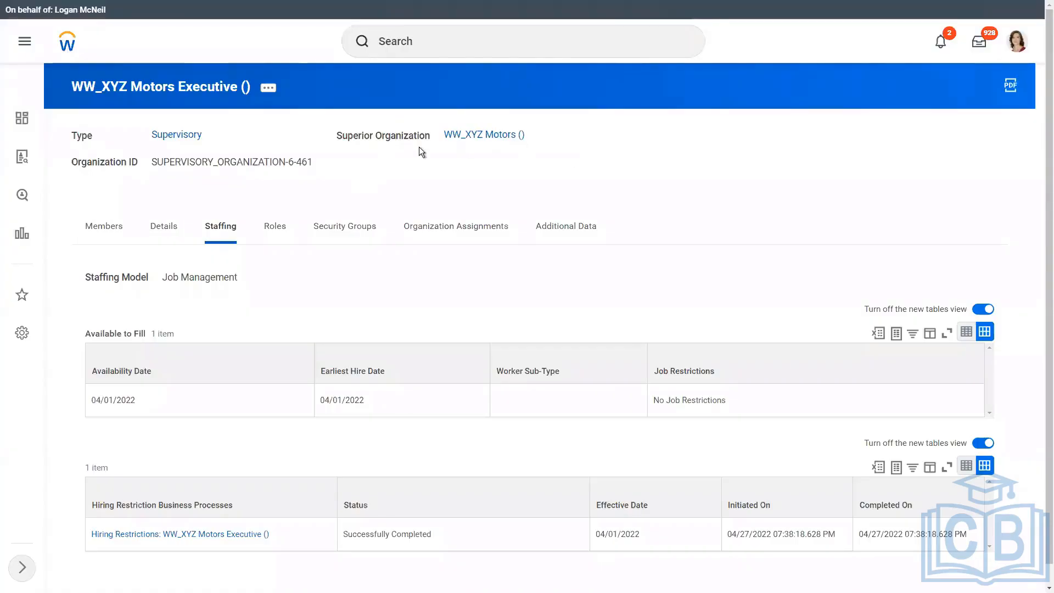
{"action": "left_click", "coordinate": [487, 136]}
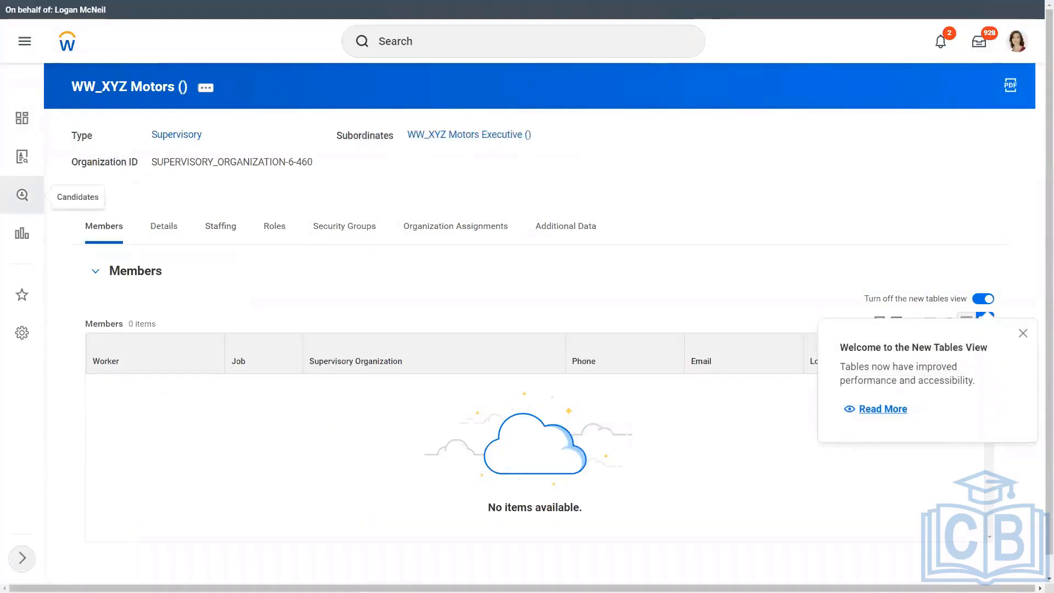
{"action": "left_click", "coordinate": [206, 89]}
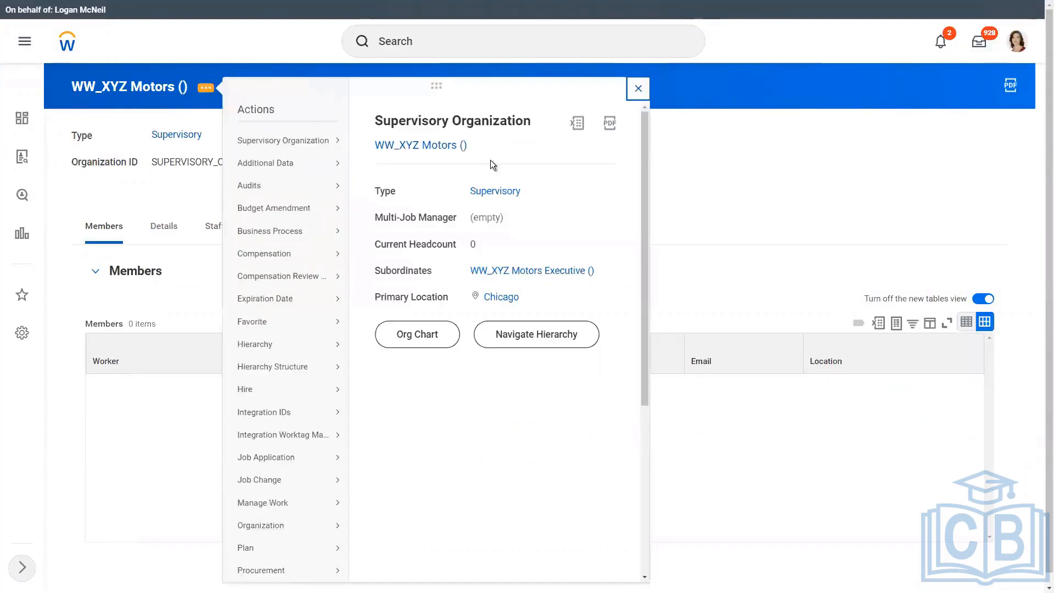
{"action": "left_click", "coordinate": [760, 183]}
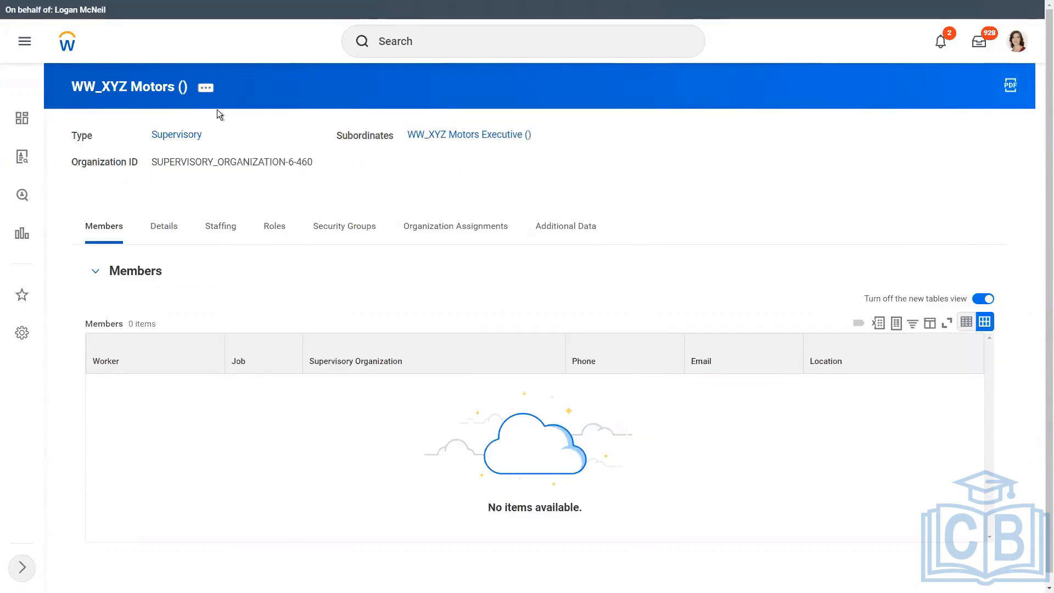
{"action": "left_click", "coordinate": [205, 88]}
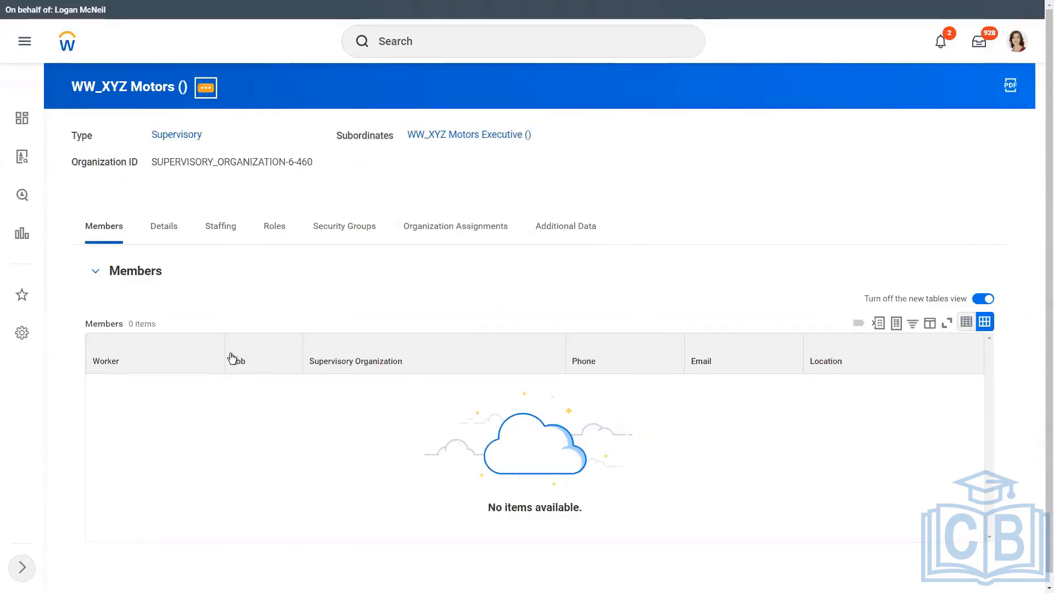
{"action": "mouse_move", "coordinate": [247, 391]}
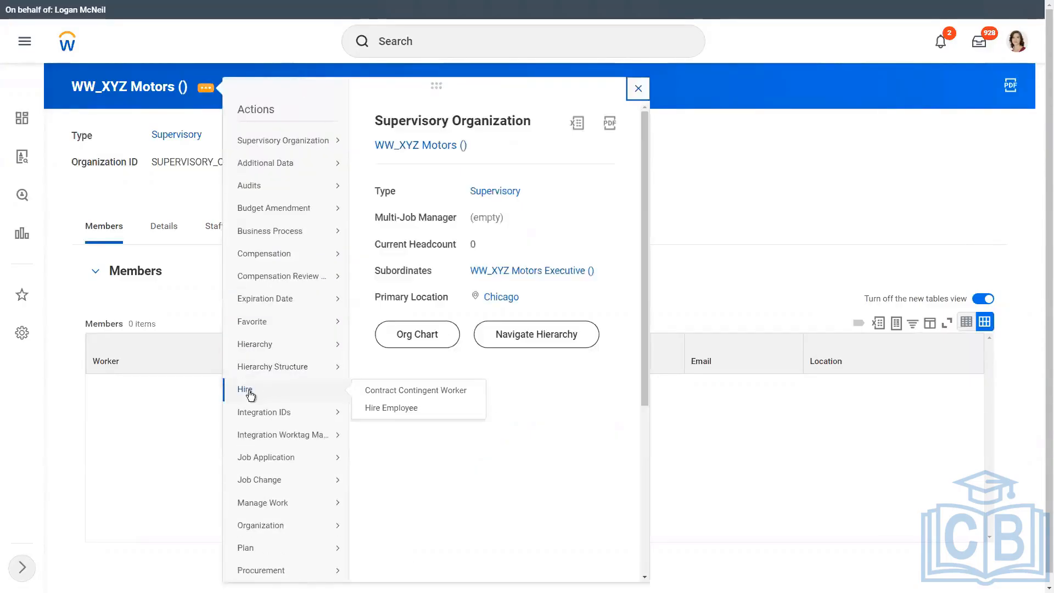
{"action": "left_click", "coordinate": [393, 410]}
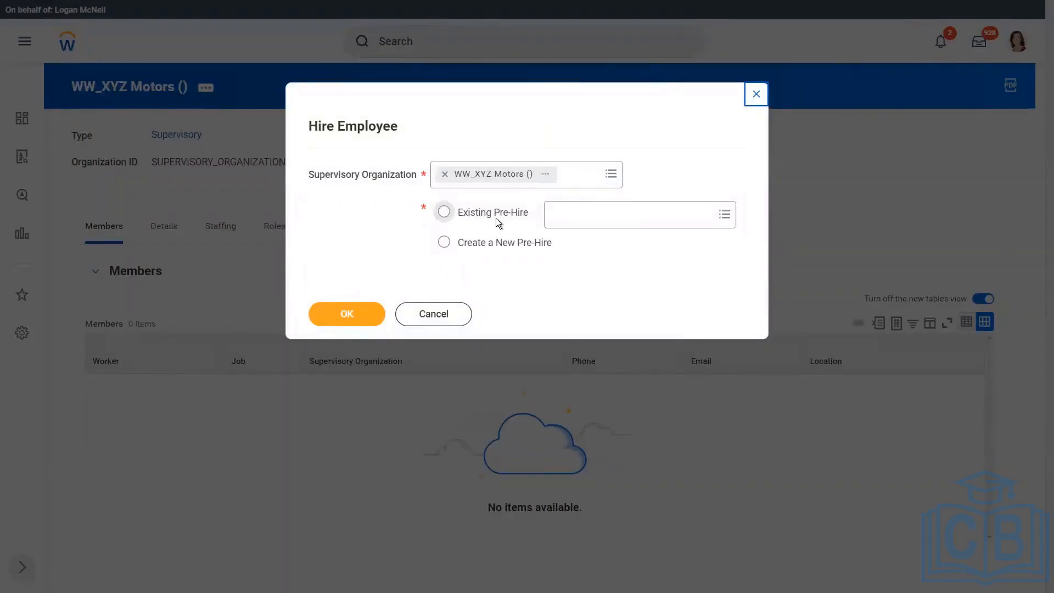
{"action": "left_click", "coordinate": [433, 317]}
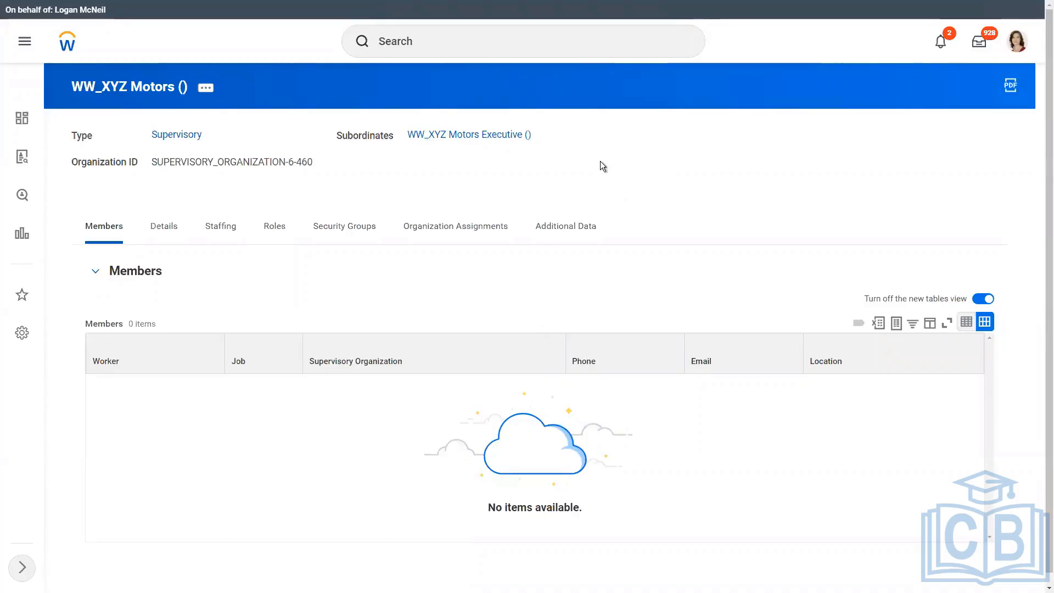
Open the Create Pre-Hire task through a 'creat' search.
{"action": "left_click", "coordinate": [413, 41]}
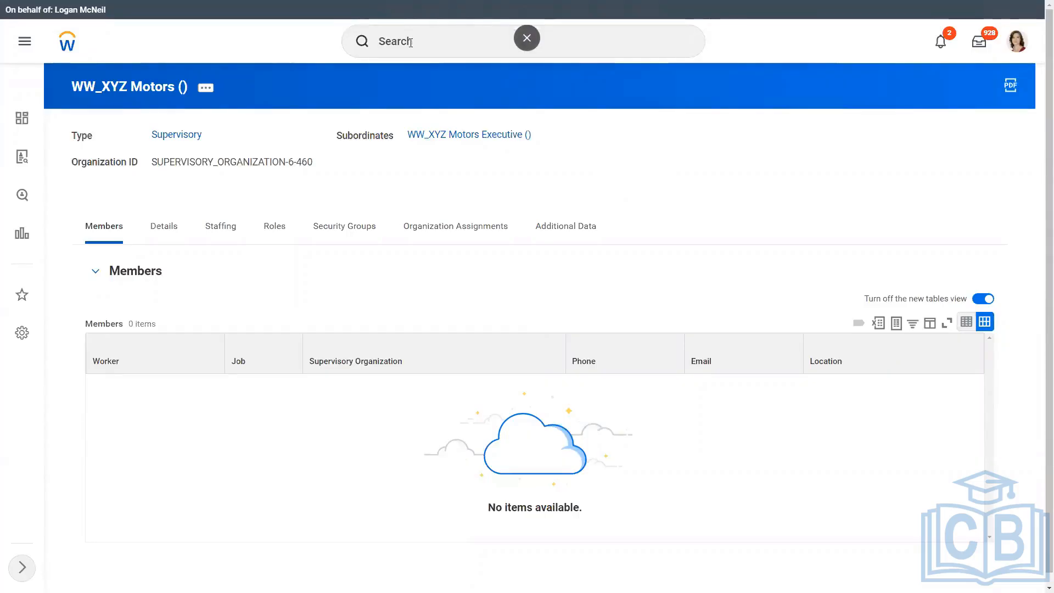
{"action": "type", "text": "create pre hire"}
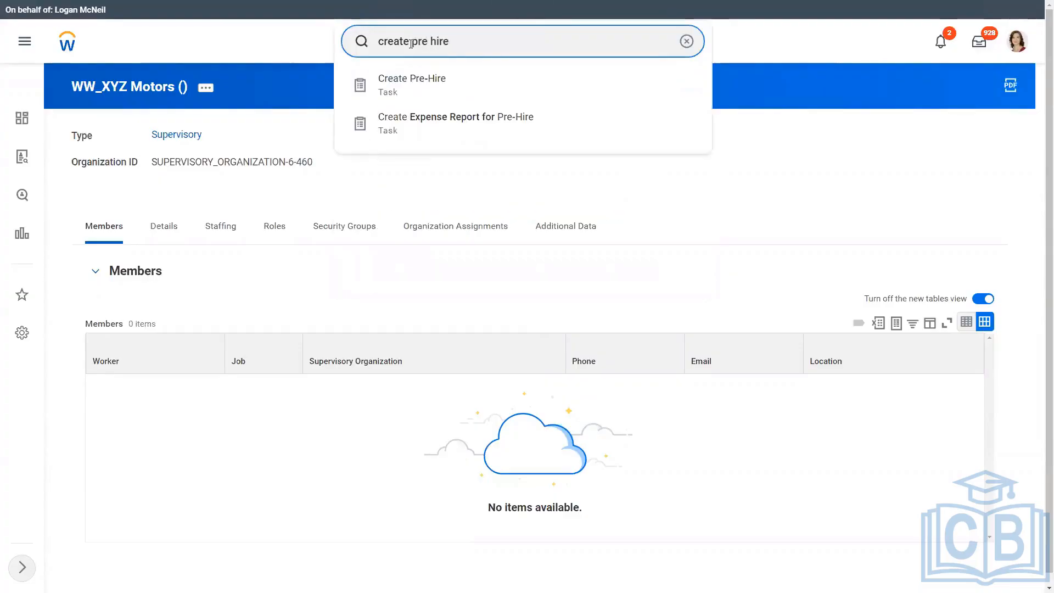
{"action": "left_click", "coordinate": [426, 85]}
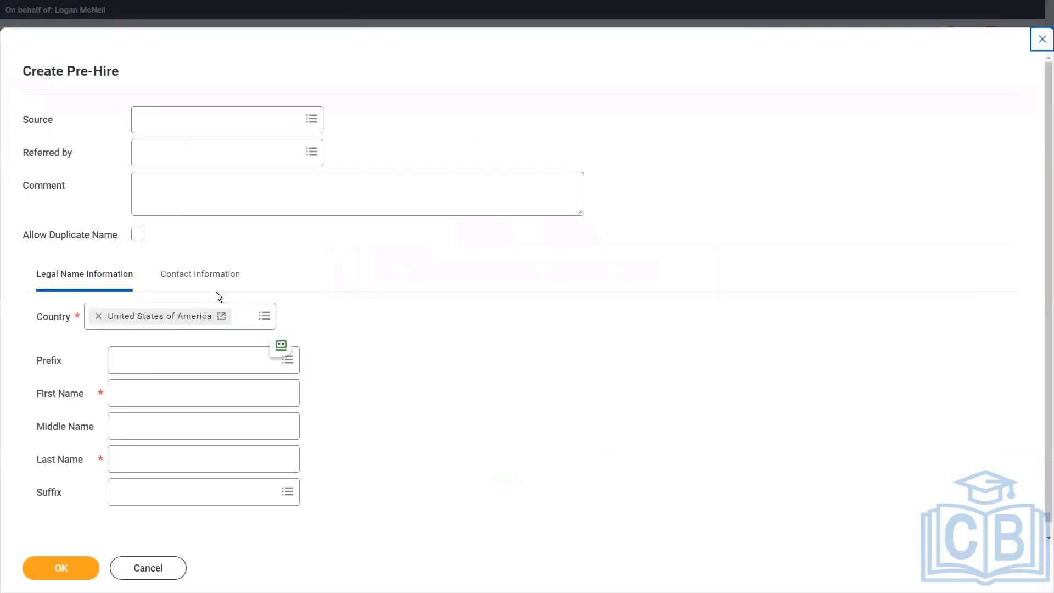
Enter the pre-hire's first and last name, correcting the initial entries.
{"action": "left_click", "coordinate": [139, 387]}
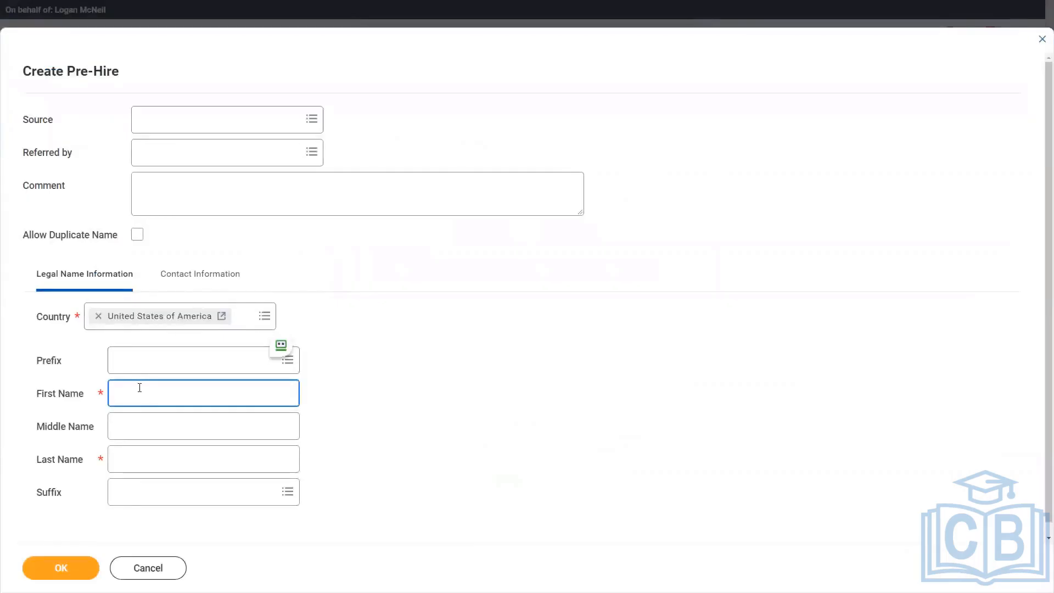
{"action": "key", "text": "Tab"}
{"action": "key", "text": "Tab"}
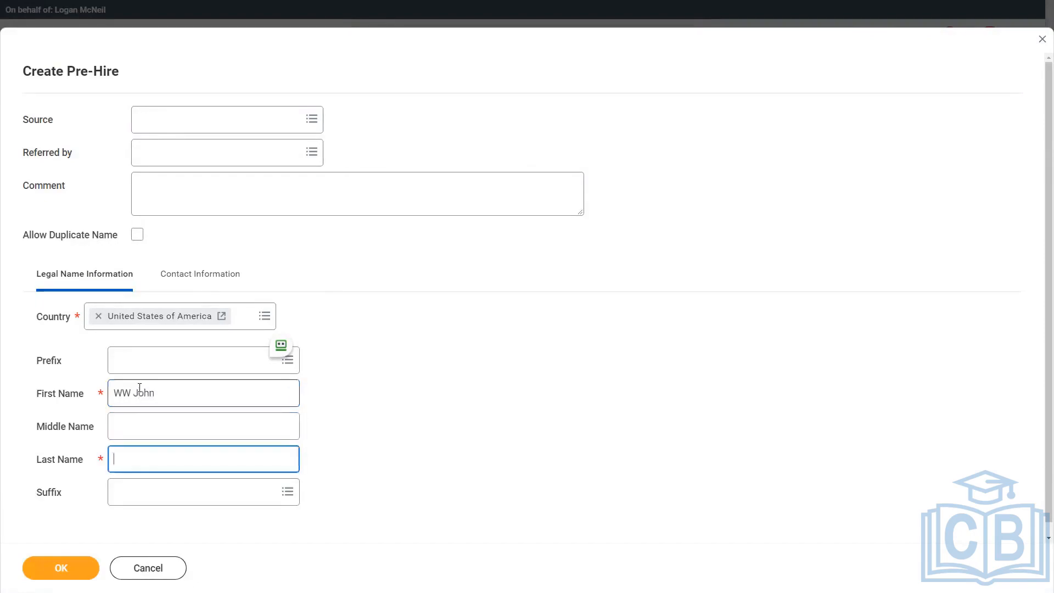
{"action": "double_click", "coordinate": [157, 404]}
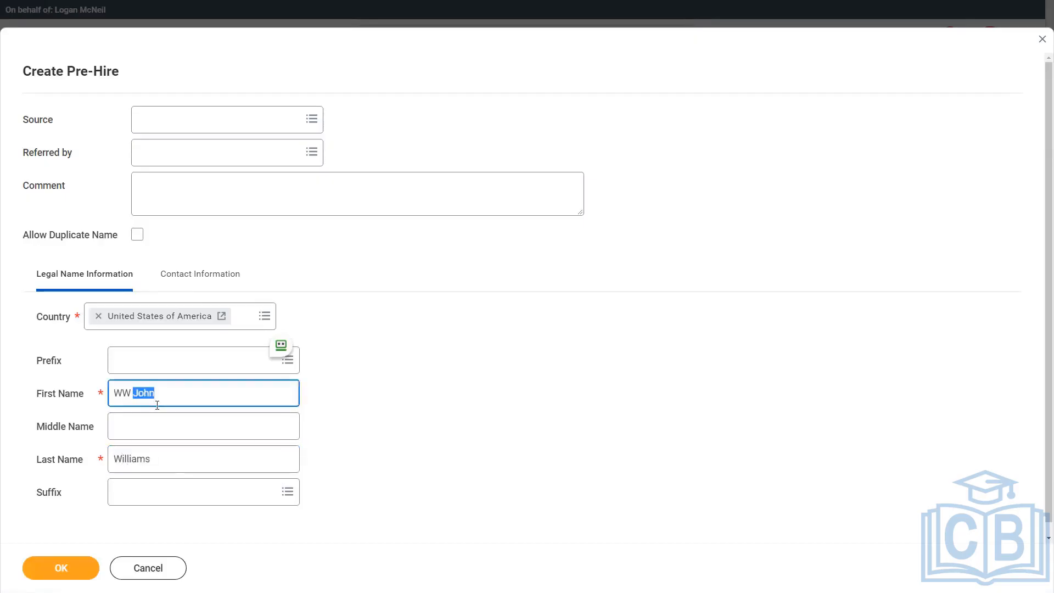
{"action": "key", "text": "Tab"}
{"action": "key", "text": "Tab"}
{"action": "key", "text": "Tab"}
{"action": "key", "text": "shift+Tab"}
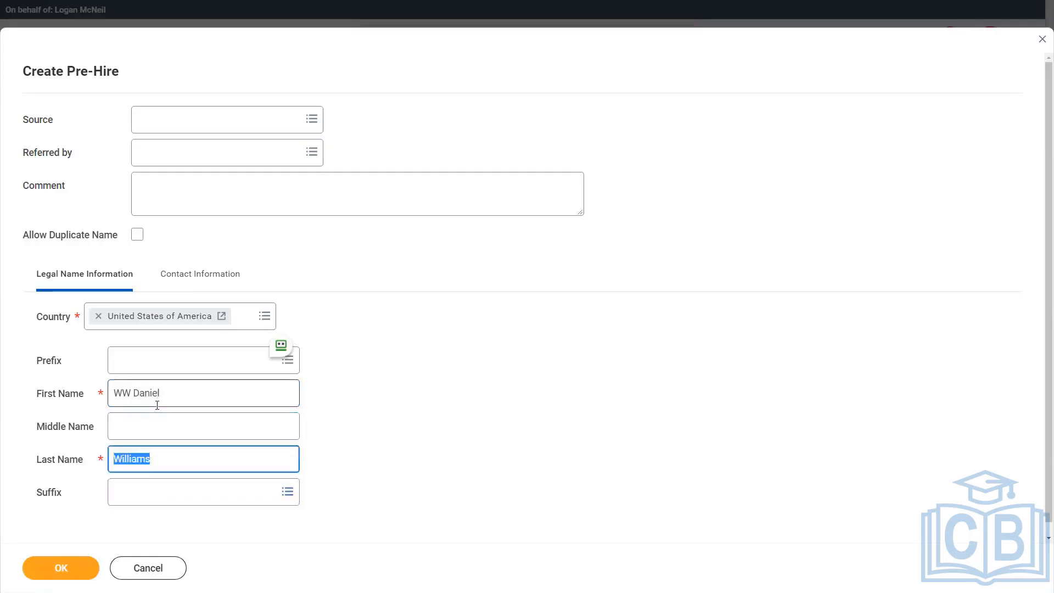
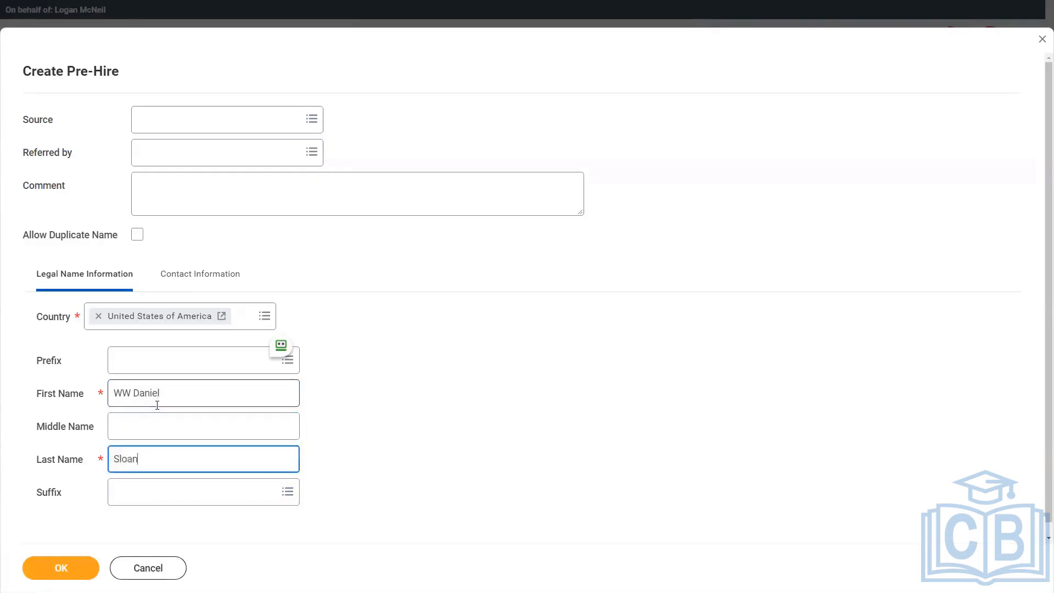
Add the pre-hire's email address with type Work and submit the pre-hire.
{"action": "left_click", "coordinate": [193, 276]}
{"action": "left_click", "coordinate": [89, 533]}
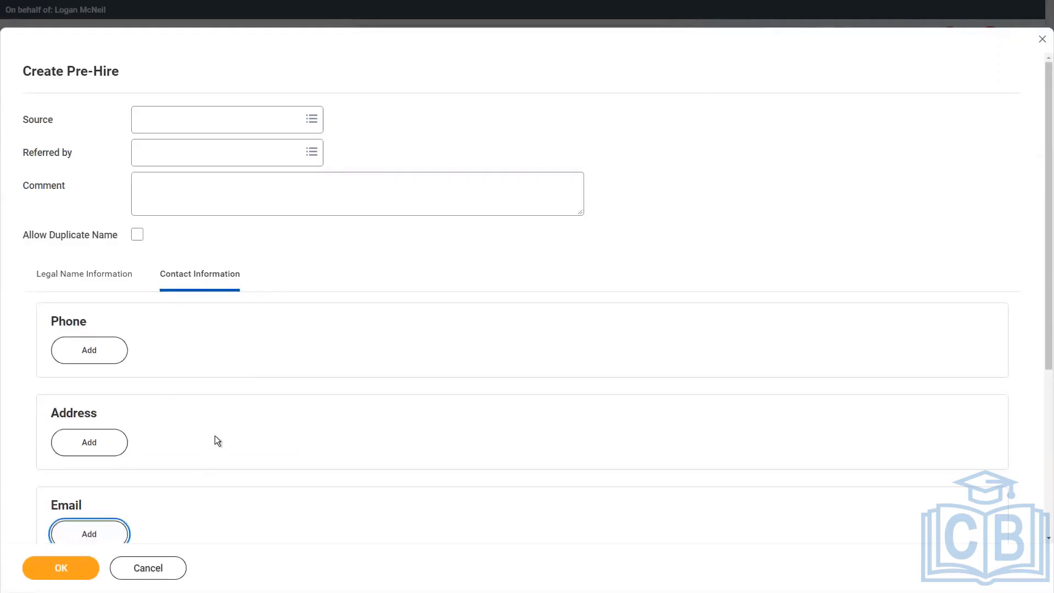
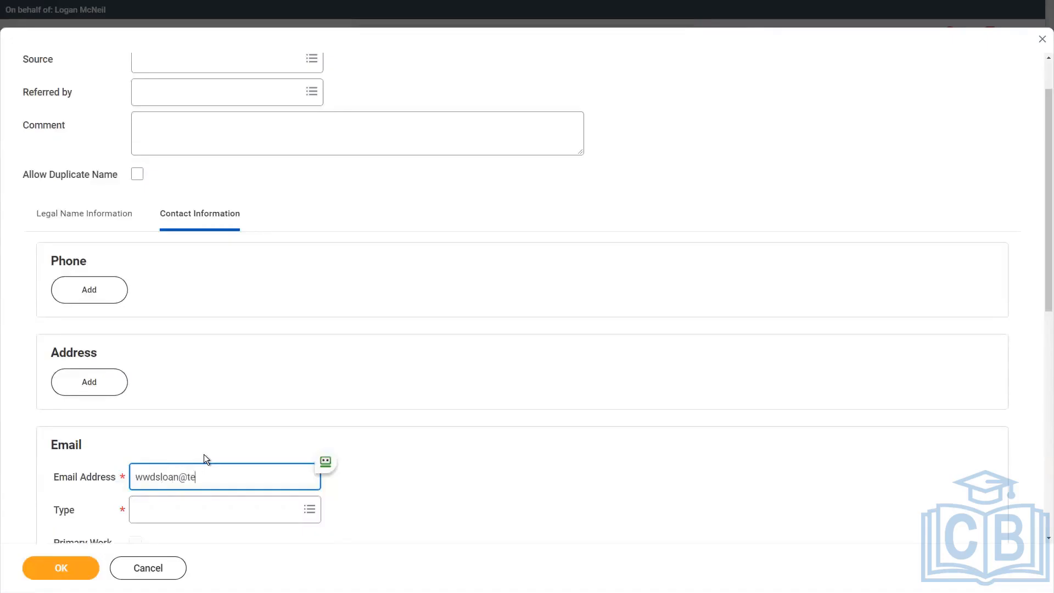
{"action": "key", "text": "Tab"}
{"action": "type", "text": "work"}
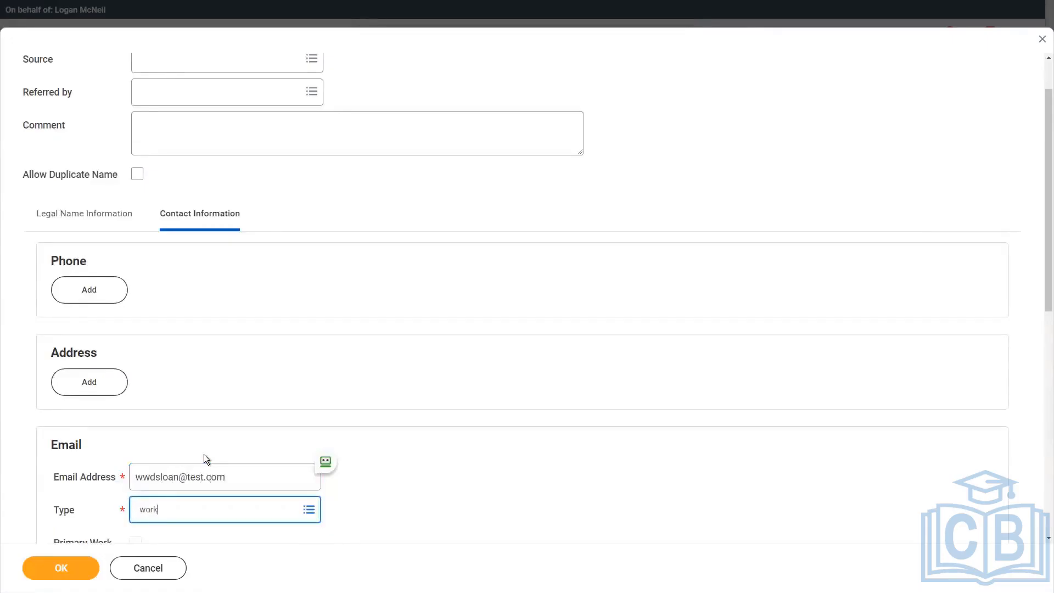
{"action": "key", "text": "Return"}
{"action": "scroll", "coordinate": [355, 395], "scroll_direction": "down", "scroll_amount": 2}
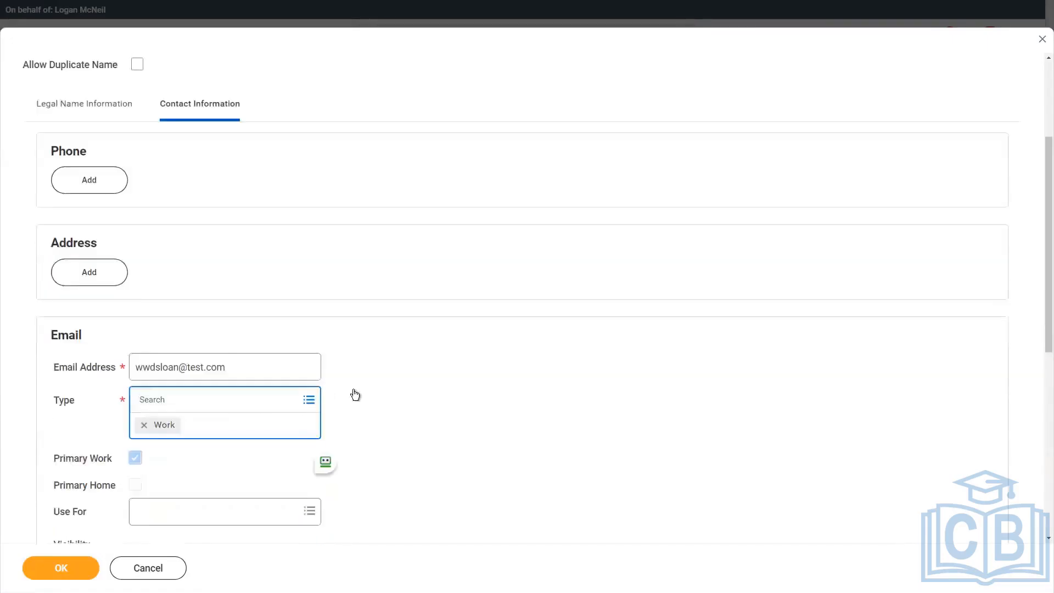
{"action": "scroll", "coordinate": [320, 426], "scroll_direction": "down", "scroll_amount": 1}
{"action": "left_click", "coordinate": [61, 568]}
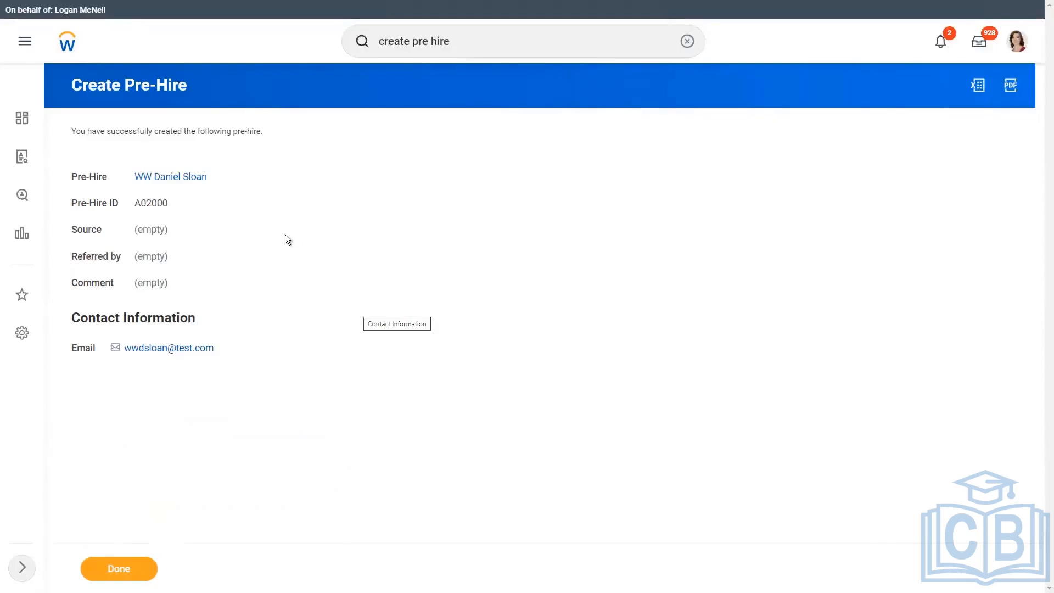
Select the new pre-hire's Pre-Hire ID value for copying.
{"action": "double_click", "coordinate": [156, 206]}
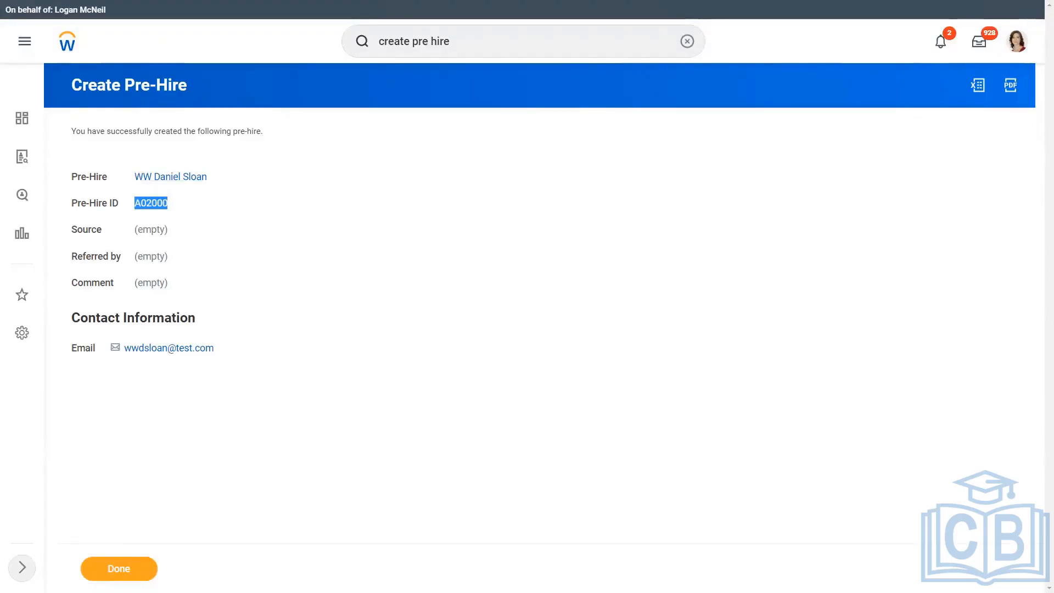
{"action": "left_click", "coordinate": [272, 209]}
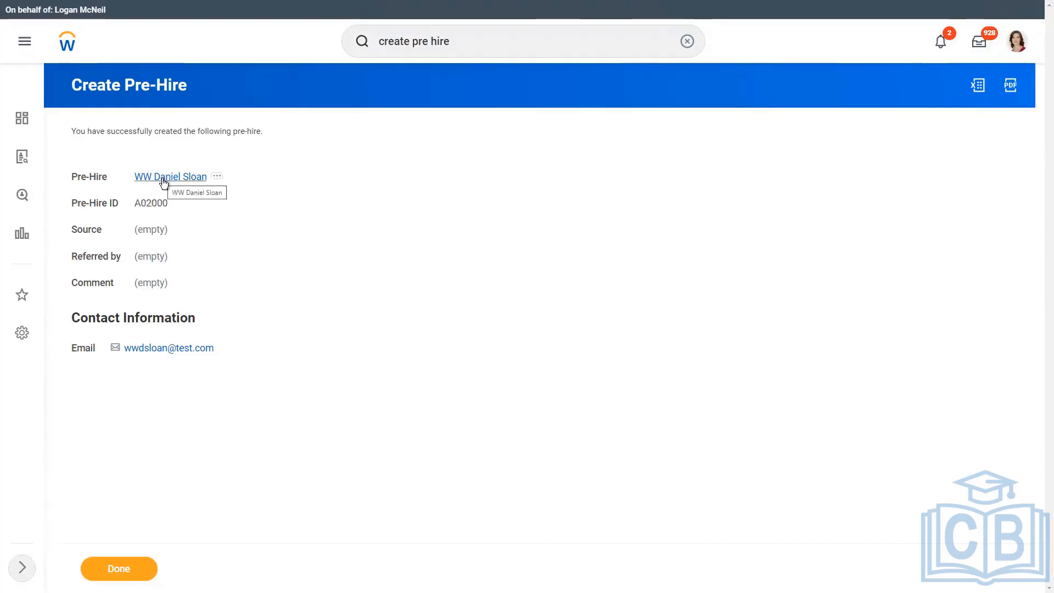
{"action": "double_click", "coordinate": [152, 204]}
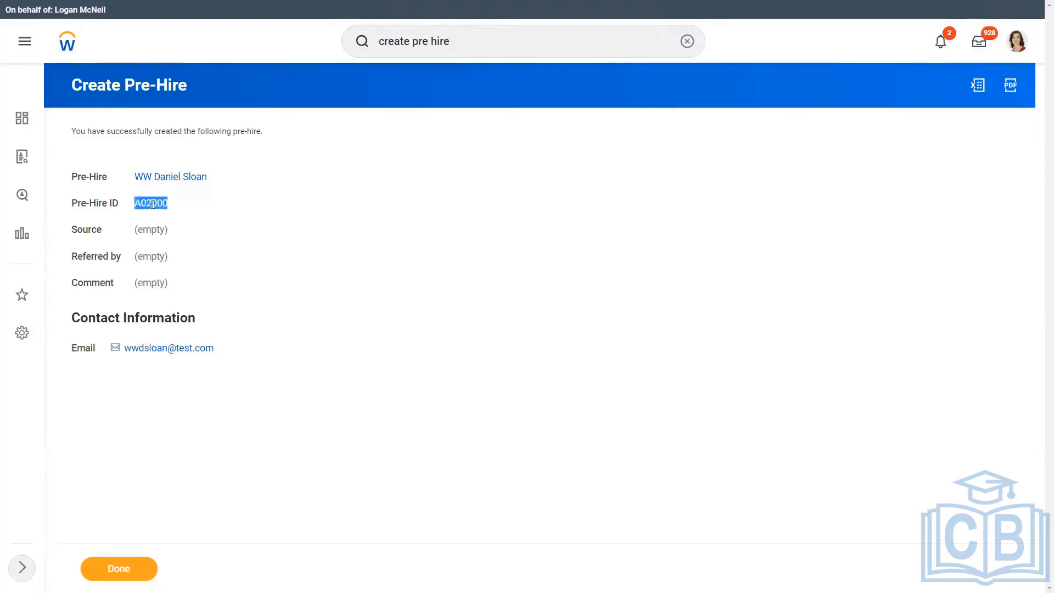
{"action": "left_click", "coordinate": [208, 187]}
Show the pre-hire's Integration IDs and dismiss the new tables view notice.
{"action": "left_click", "coordinate": [217, 176]}
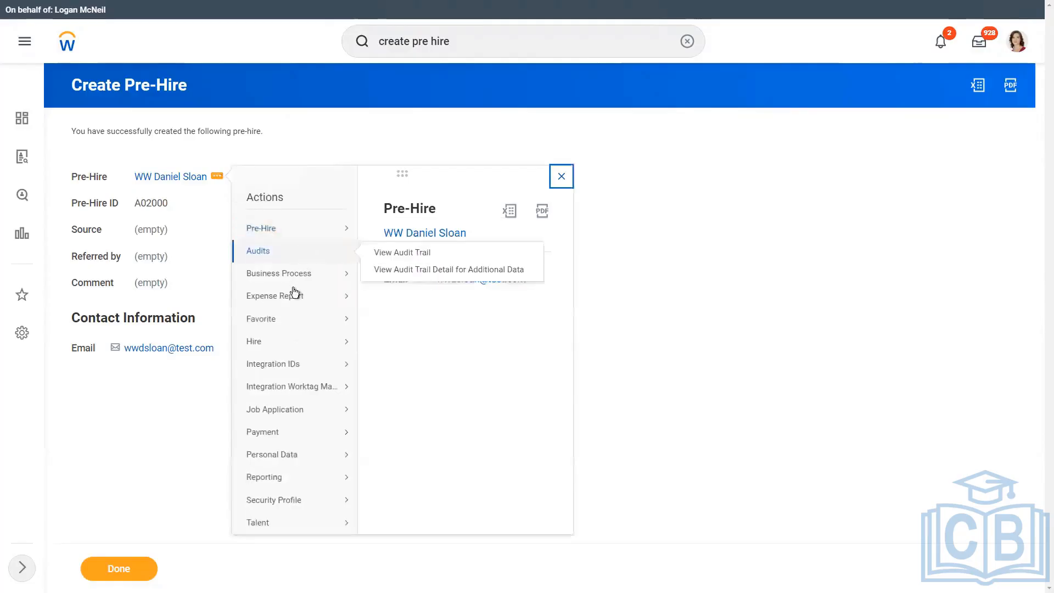
{"action": "mouse_move", "coordinate": [283, 369]}
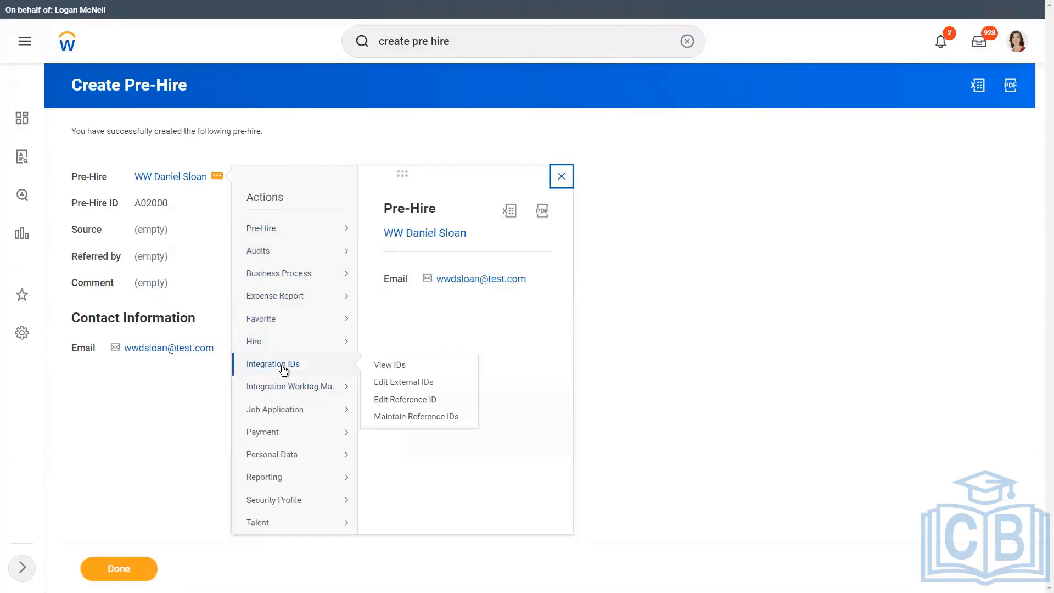
{"action": "left_click", "coordinate": [394, 365]}
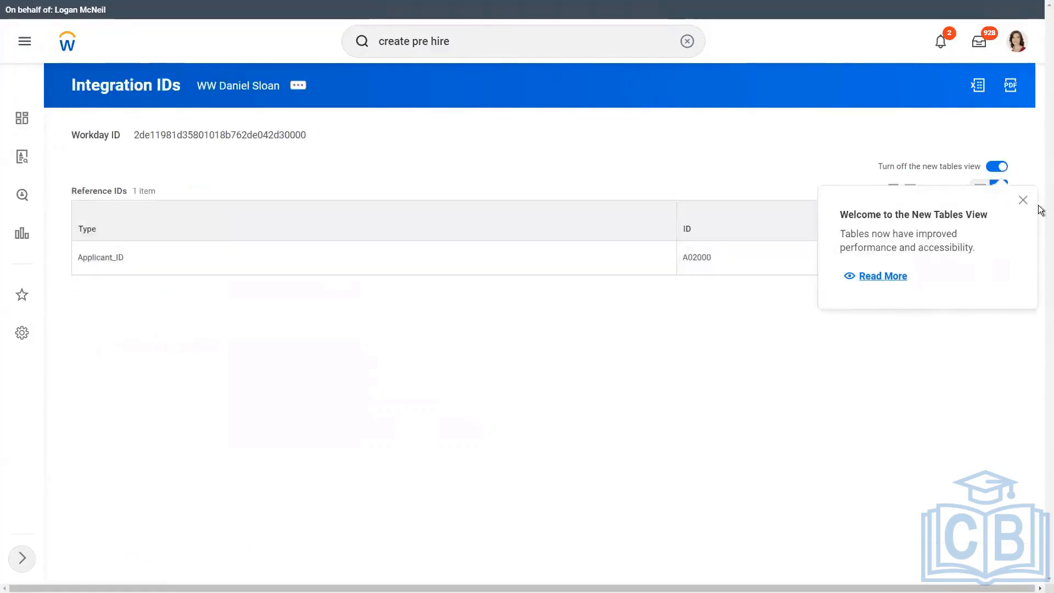
{"action": "left_click", "coordinate": [1023, 200]}
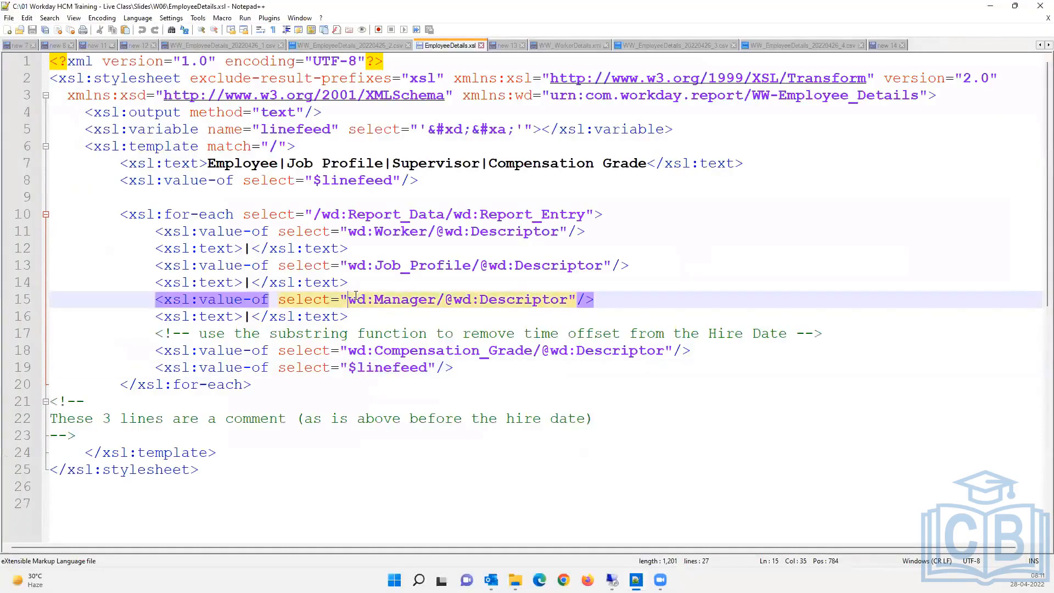
Start a new note with 'Supervisory Org :', 'XYZ Motors :' and 'XYZ Motors Executive :' lines.
{"action": "key", "text": "ctrl+n"}
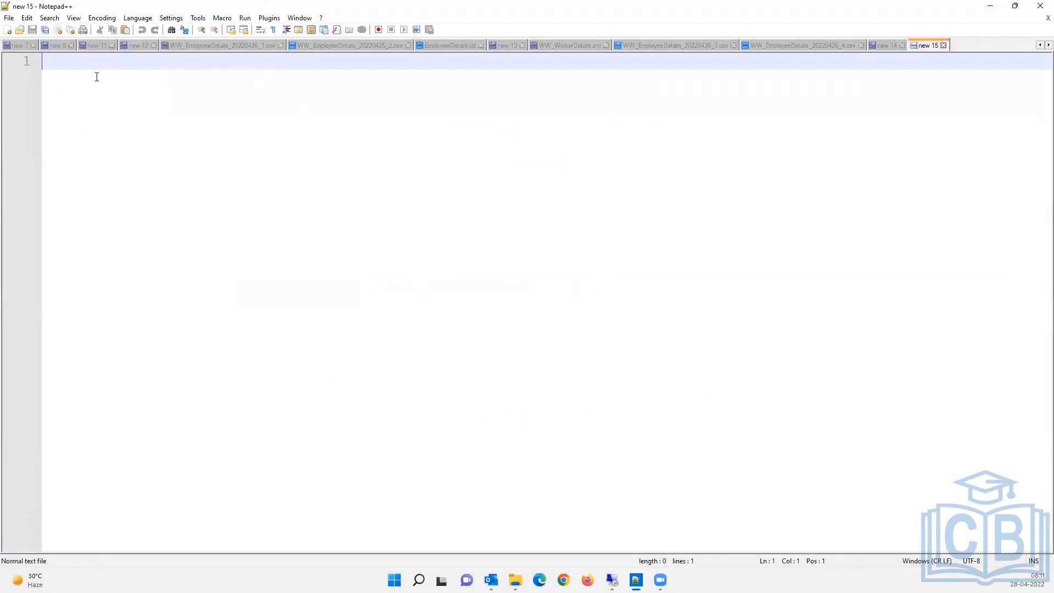
{"action": "type", "text": "Super"}
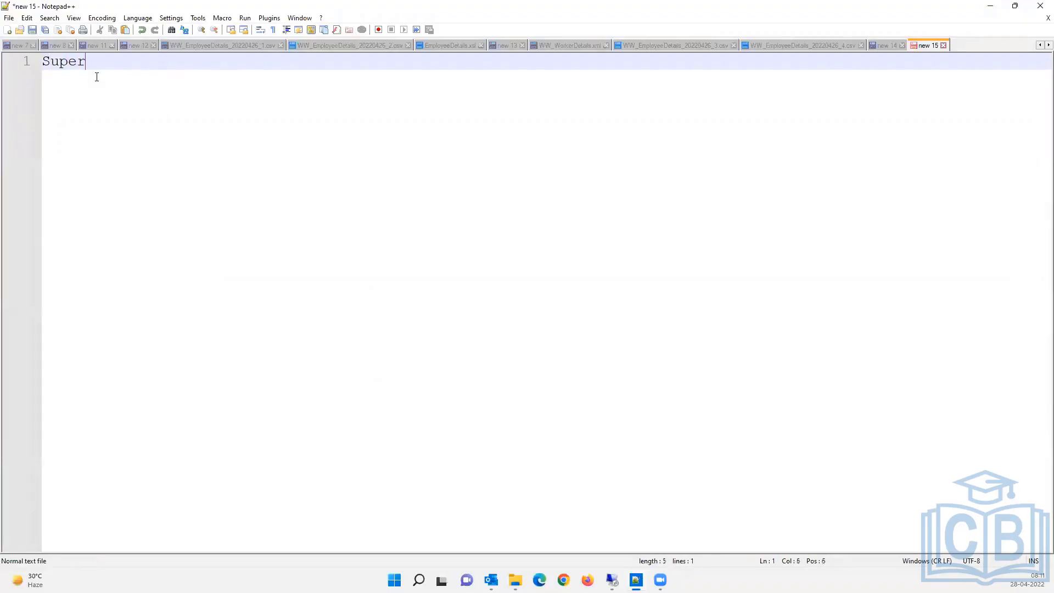
{"action": "type", "text": "visory Org :"}
{"action": "key", "text": "Return"}
{"action": "key", "text": "Return"}
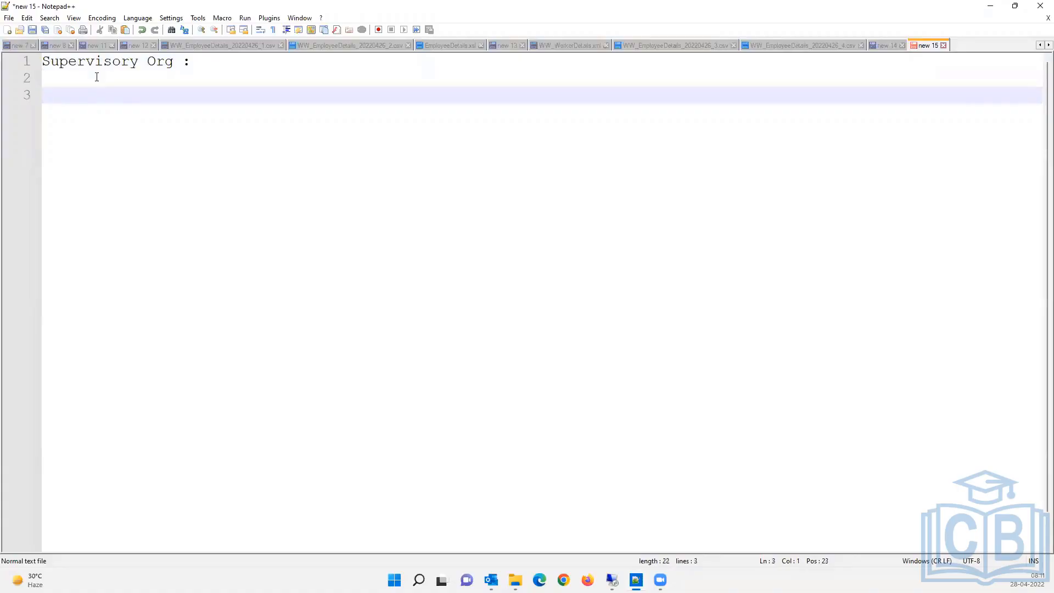
{"action": "type", "text": "XYZ Motors :"}
{"action": "key", "text": "Return"}
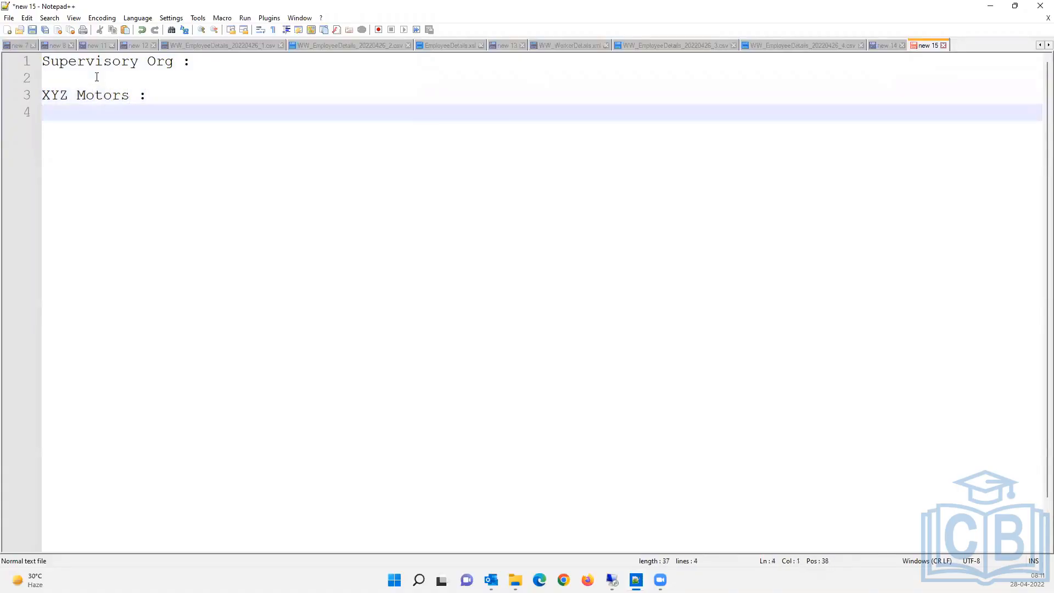
{"action": "type", "text": "XYZ Motors E"}
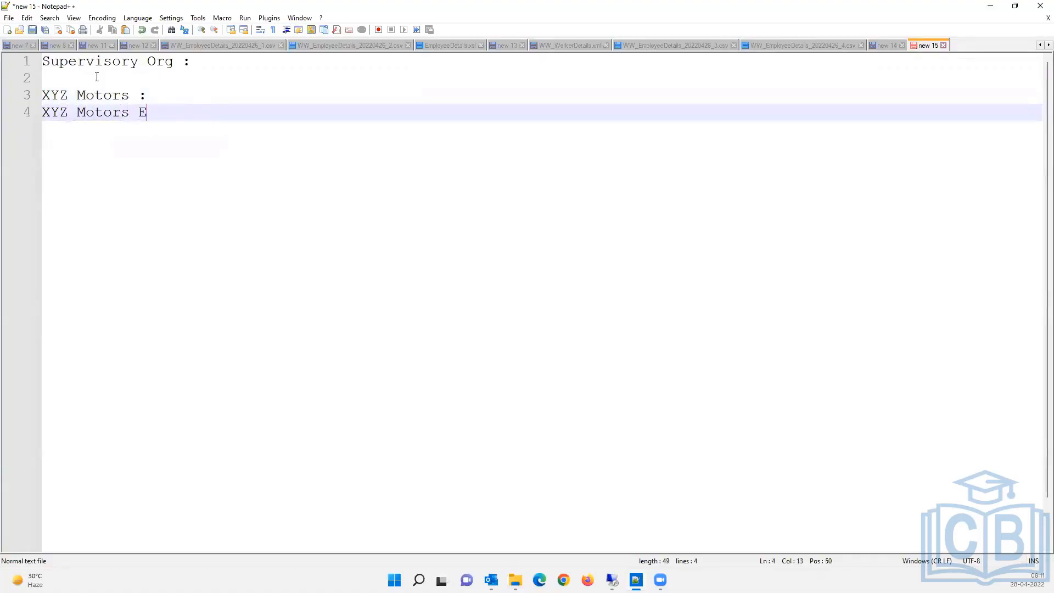
{"action": "type", "text": "xecutive :"}
{"action": "key", "text": "Return"}
{"action": "key", "text": "Return"}
{"action": "key", "text": "Return"}
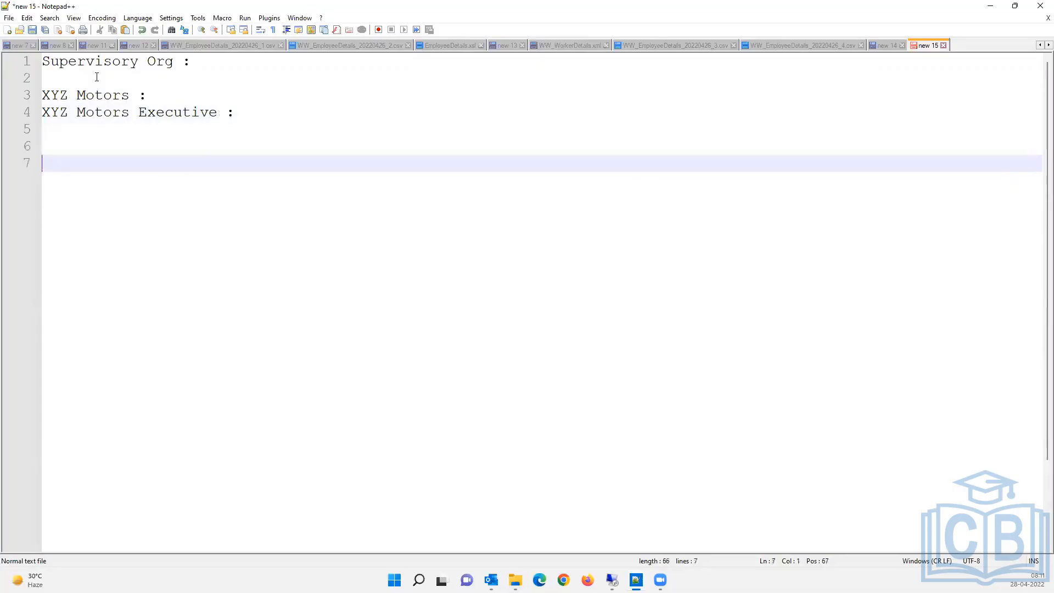
Add 'Location :' with 'Chicago :', then a 'Pre Hire :' heading followed by the pre-hire's name.
{"action": "type", "text": "Chicag"}
{"action": "key", "text": "BackSpace"}
{"action": "key", "text": "BackSpace"}
{"action": "key", "text": "BackSpace"}
{"action": "key", "text": "BackSpace"}
{"action": "key", "text": "BackSpace"}
{"action": "key", "text": "BackSpace"}
{"action": "type", "text": "Location :"}
{"action": "key", "text": "Return"}
{"action": "type", "text": "Ch"}
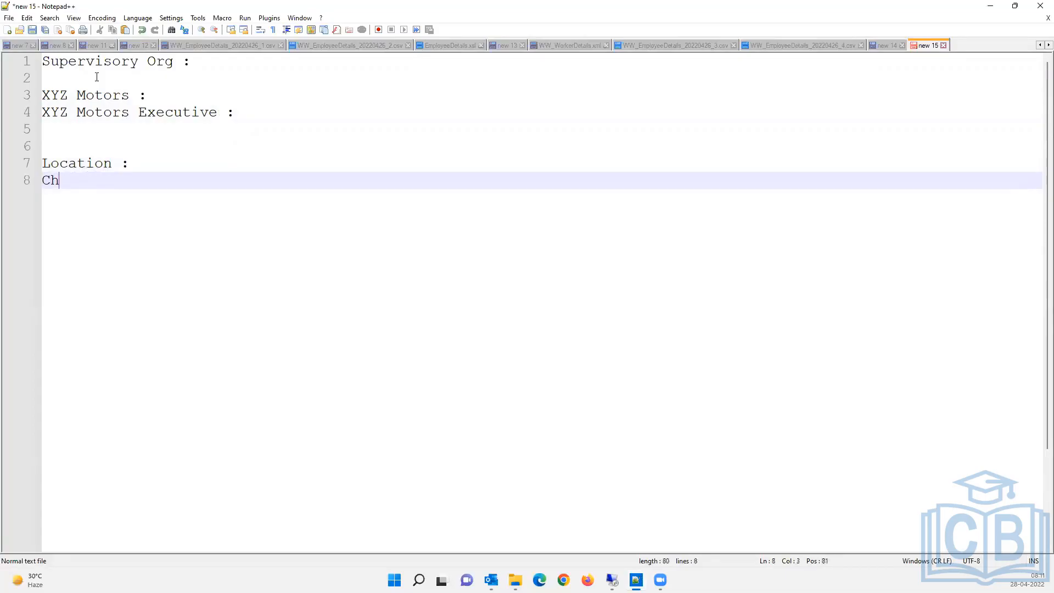
{"action": "type", "text": "icago :"}
{"action": "key", "text": "Return"}
{"action": "key", "text": "Return"}
{"action": "key", "text": "Return"}
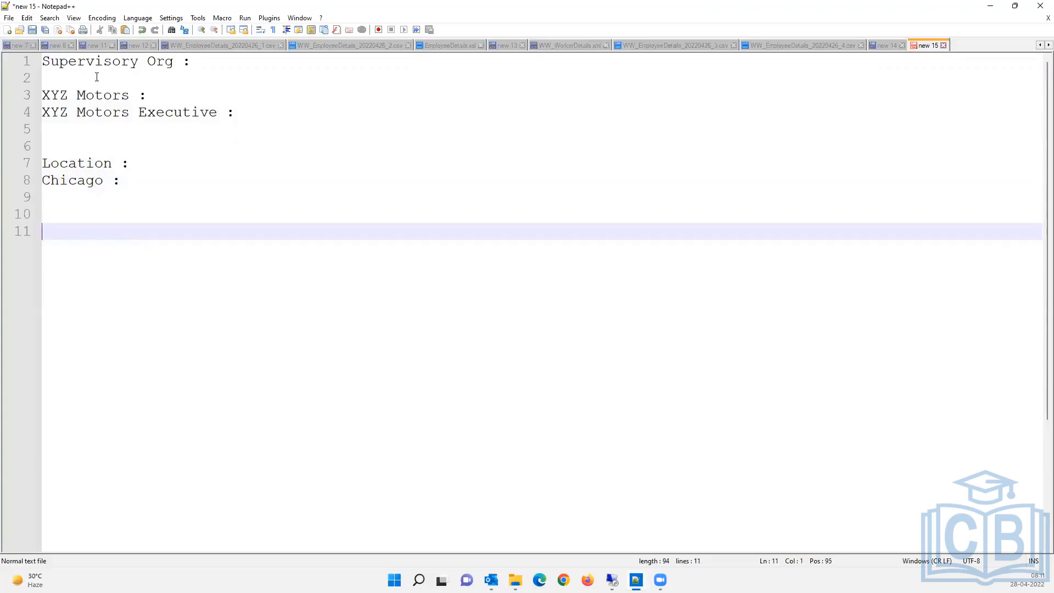
{"action": "type", "text": "Pre Hire :"}
{"action": "key", "text": "Return"}
{"action": "key", "text": "Return"}
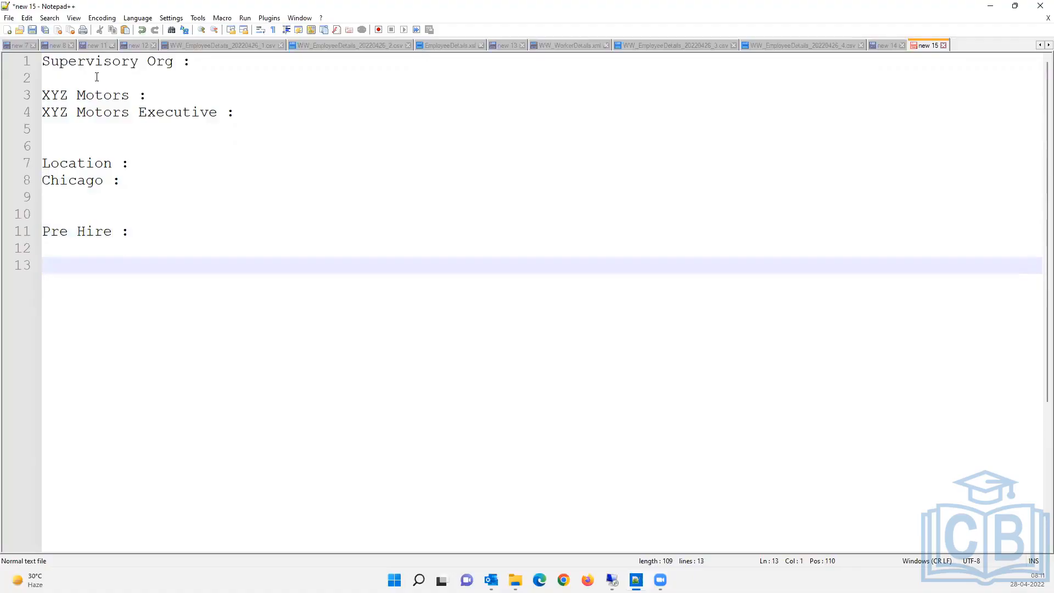
{"action": "key", "text": "BackSpace"}
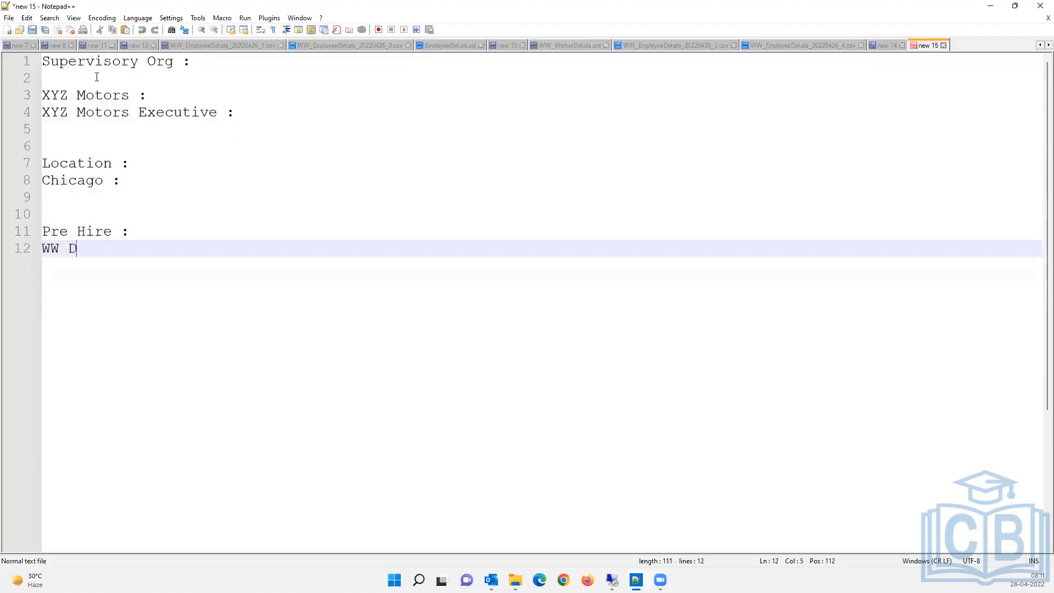
Copy Applicant_ID and A02000 from Workday's Integration IDs into the pre-hire line.
{"action": "left_click", "coordinate": [988, 8]}
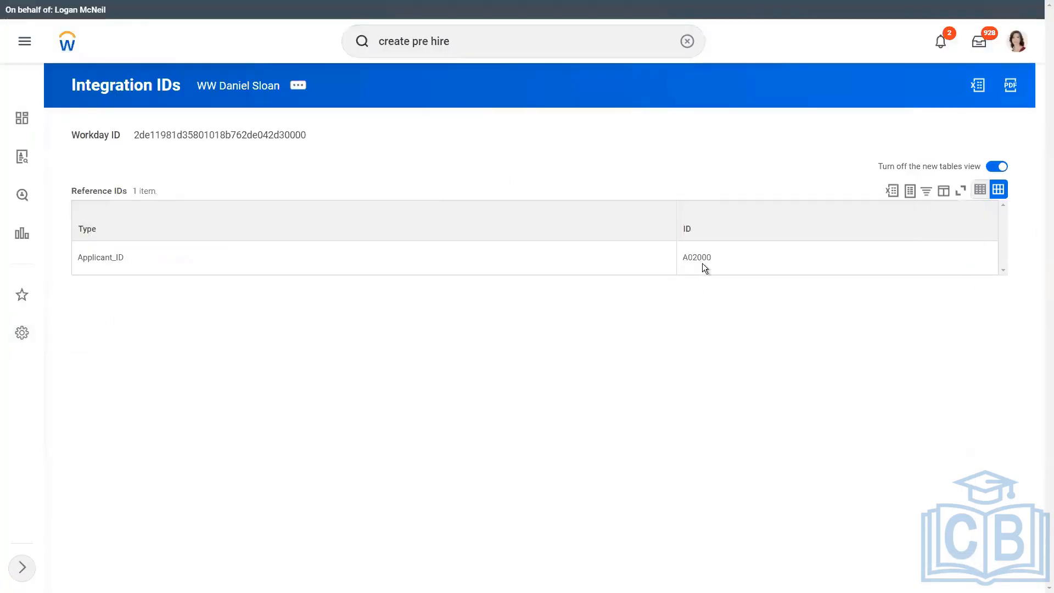
{"action": "double_click", "coordinate": [102, 262]}
{"action": "key", "text": "ctrl+c"}
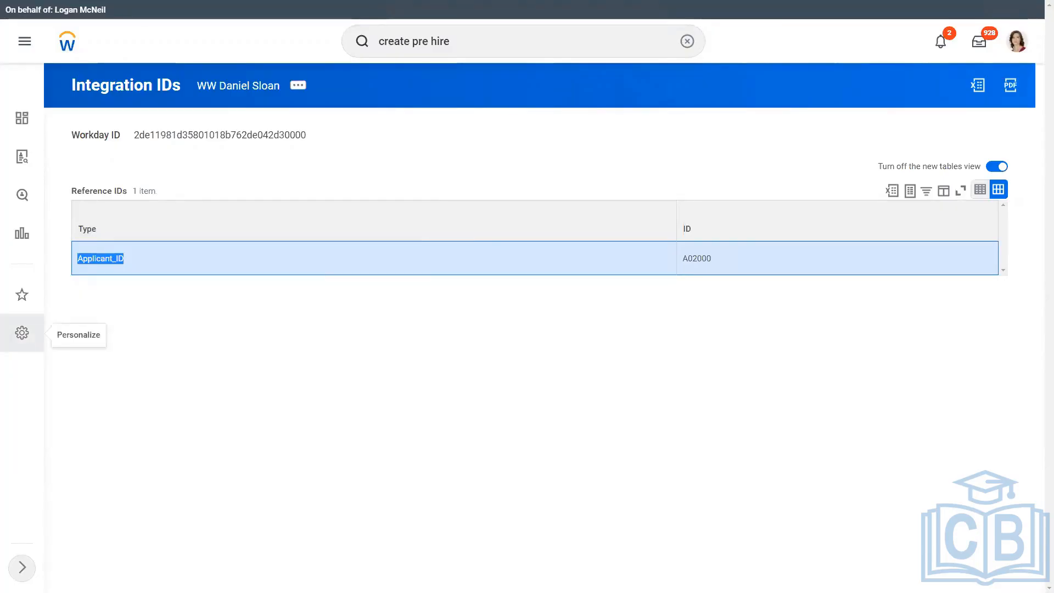
{"action": "key", "text": "alt+Tab"}
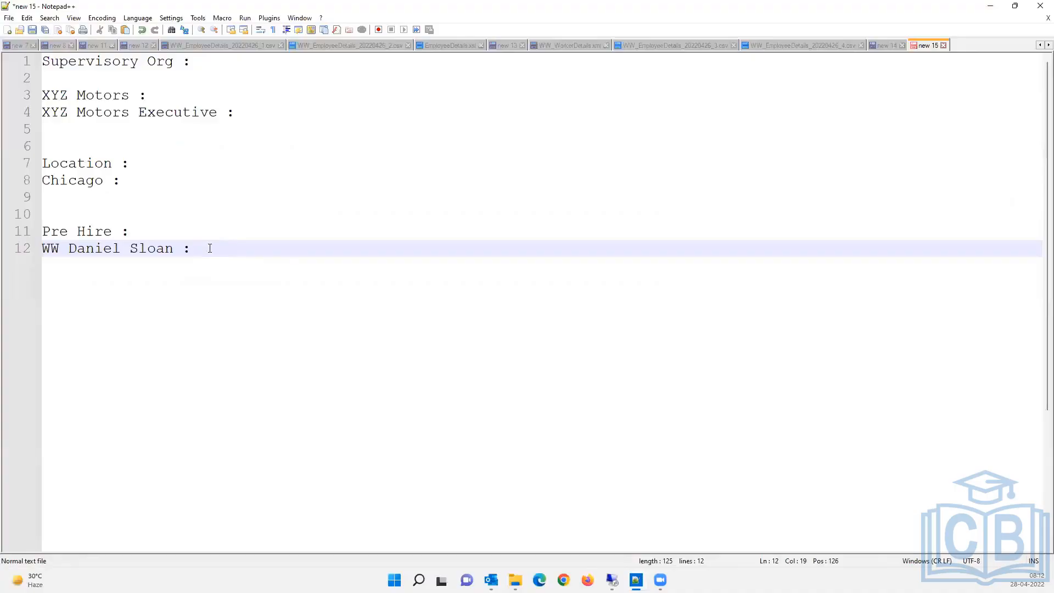
{"action": "key", "text": "ctrl+v"}
{"action": "left_click", "coordinate": [613, 580]}
{"action": "double_click", "coordinate": [699, 259]}
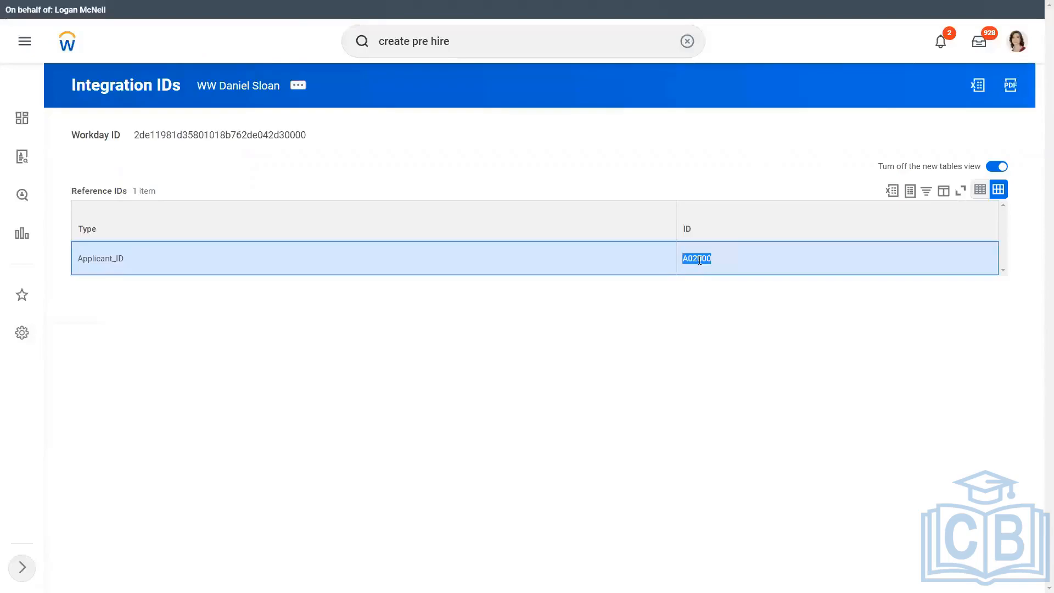
{"action": "key", "text": "ctrl+c"}
{"action": "key", "text": "alt+Tab"}
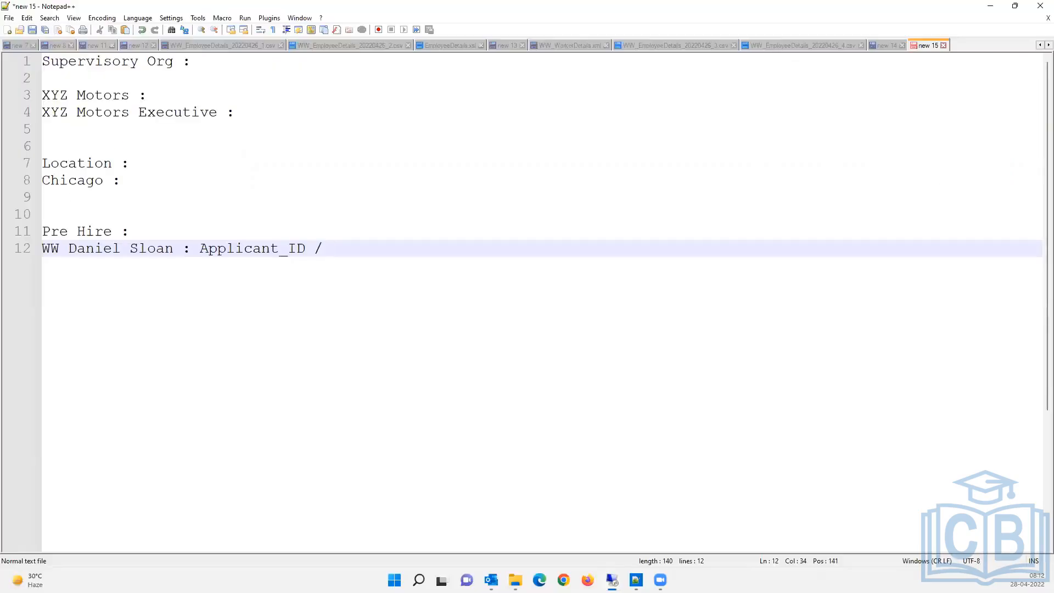
{"action": "key", "text": "ctrl+v"}
Review the note's entries and add a new line after the pre-hire entry.
{"action": "left_click", "coordinate": [131, 177]}
{"action": "left_click", "coordinate": [156, 162]}
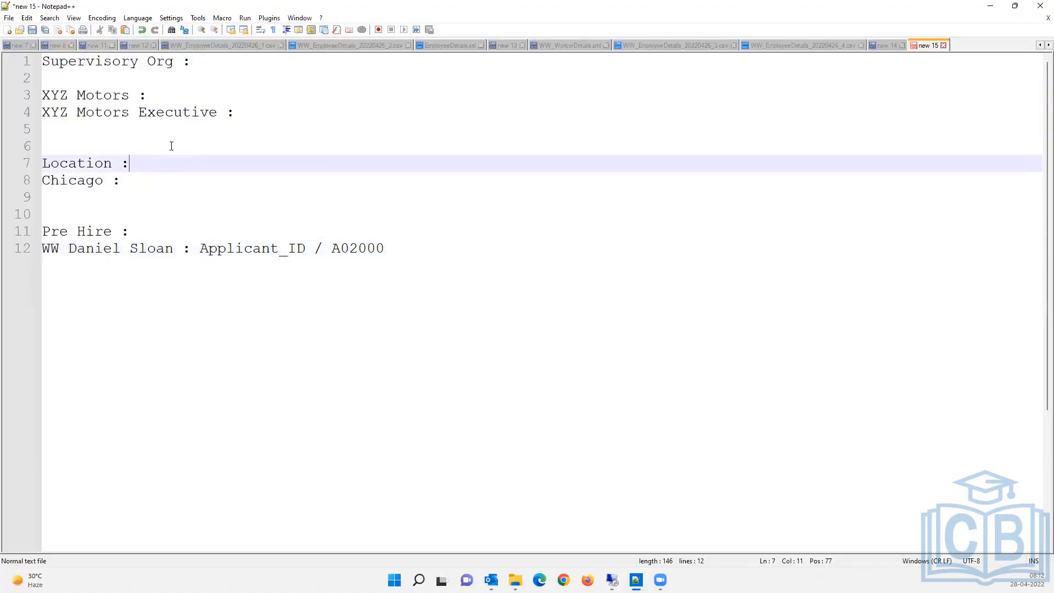
{"action": "left_click", "coordinate": [198, 96]}
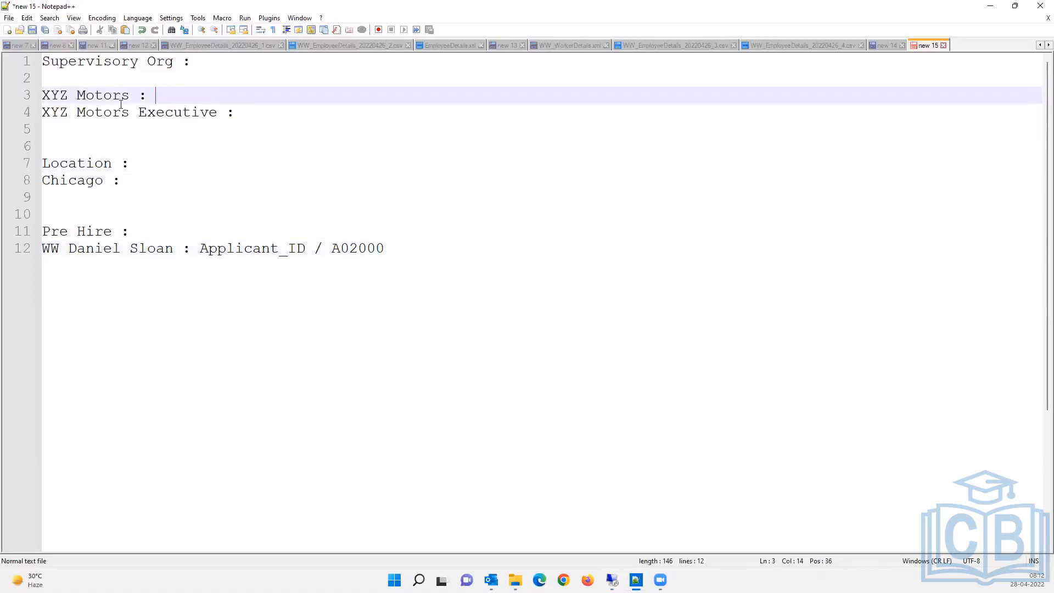
{"action": "left_click", "coordinate": [415, 248]}
{"action": "key", "text": "Return"}
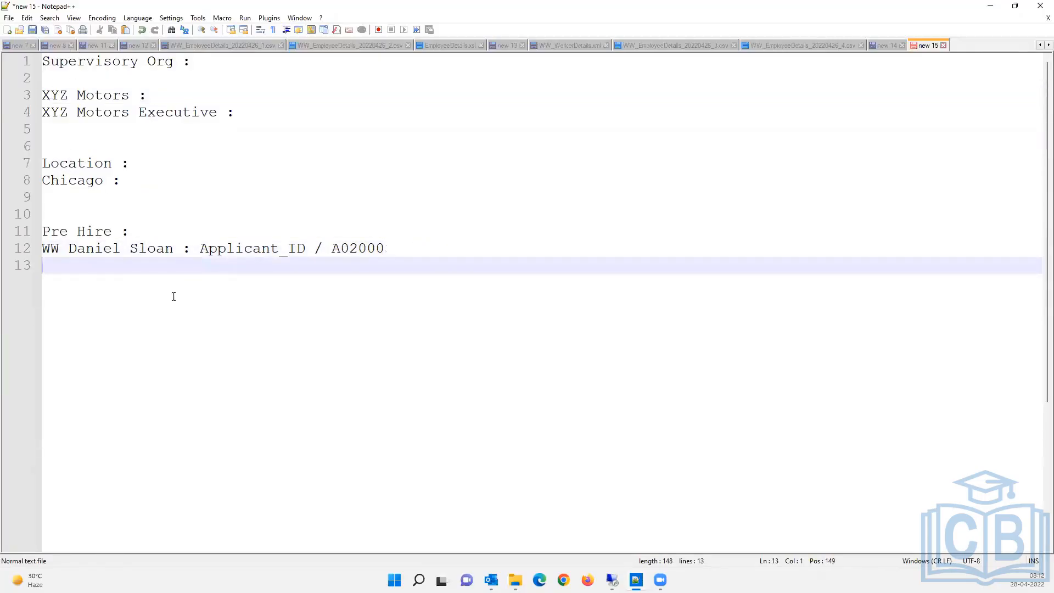
{"action": "key", "text": "alt+Tab"}
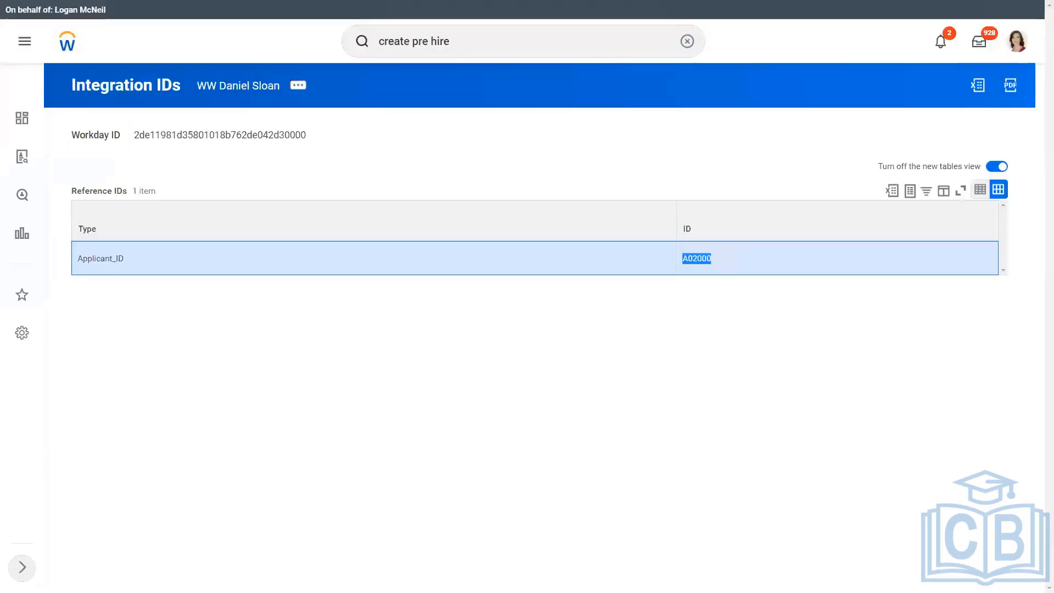
{"action": "key", "text": "super+d"}
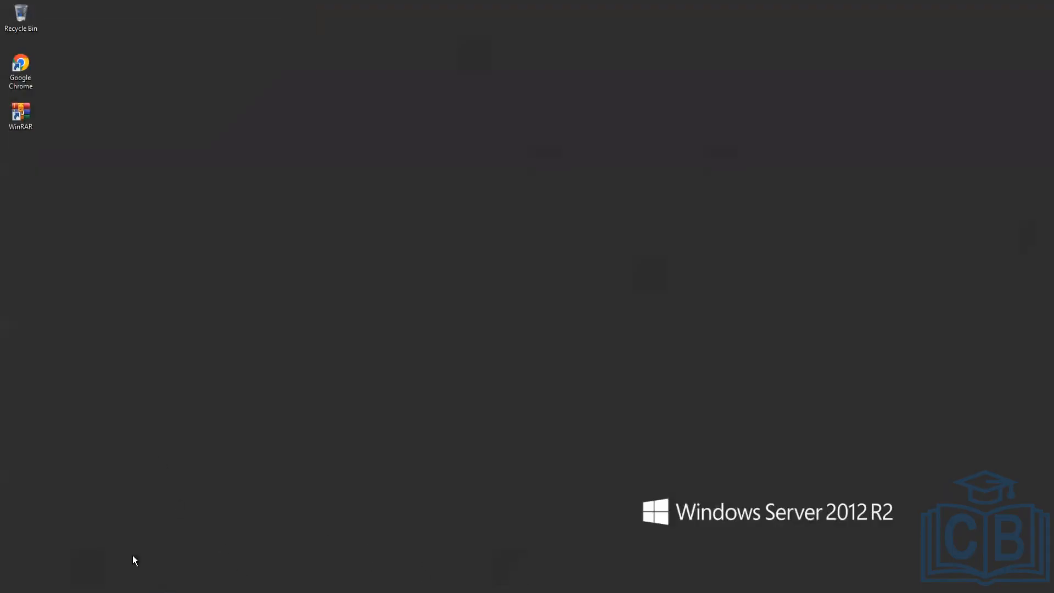
{"action": "key", "text": "super+d"}
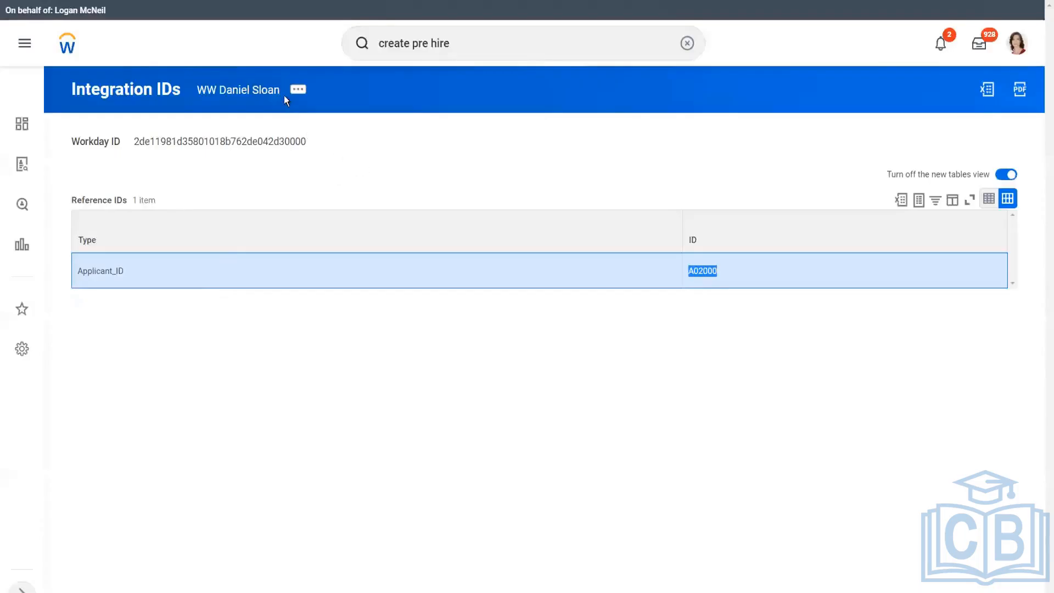
{"action": "left_click", "coordinate": [457, 45]}
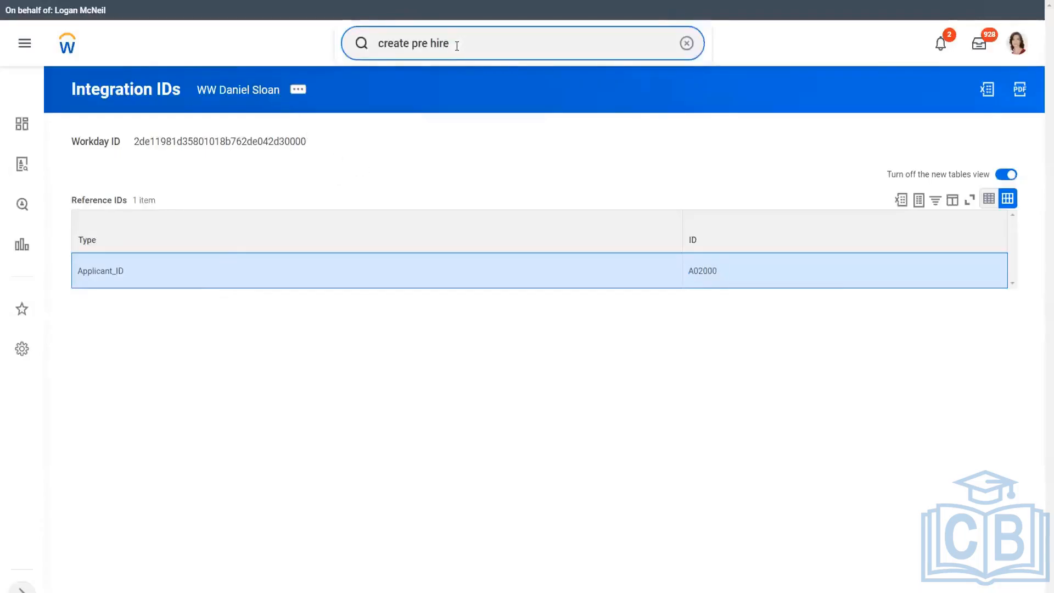
{"action": "left_click", "coordinate": [178, 145]}
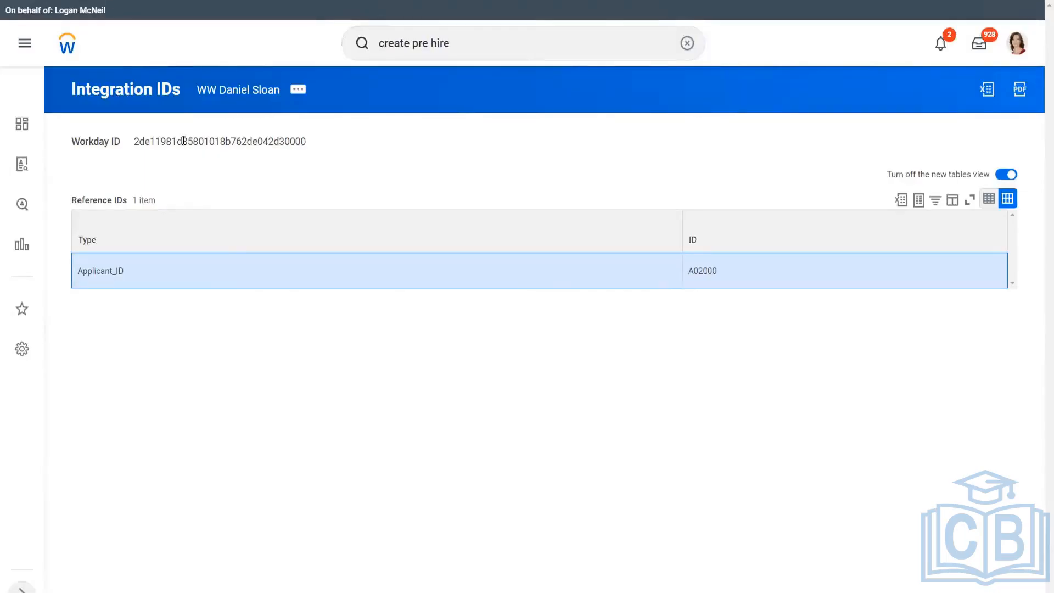
{"action": "double_click", "coordinate": [191, 141]}
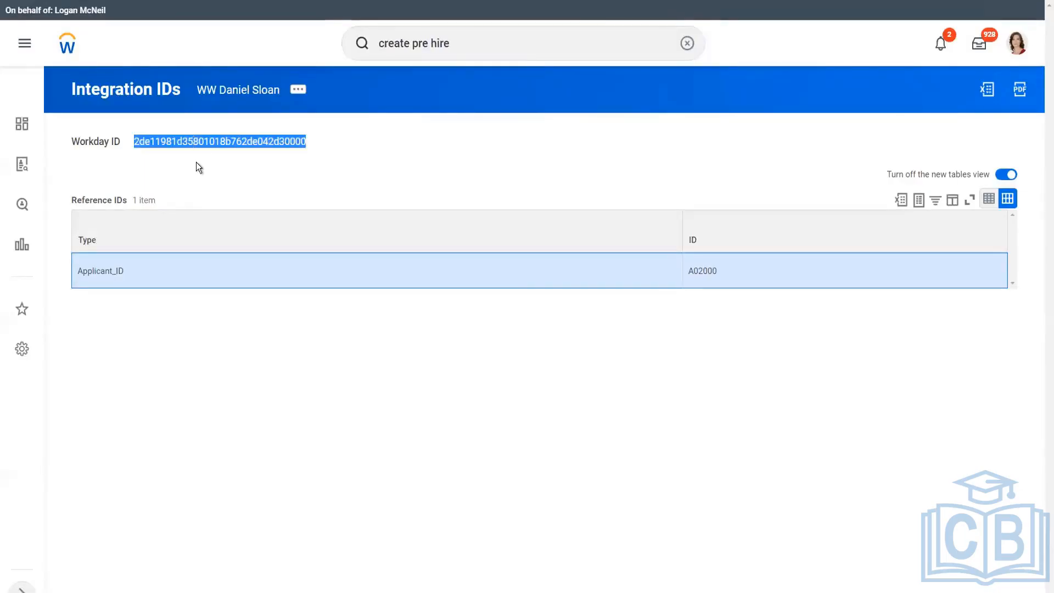
{"action": "left_click", "coordinate": [196, 137]}
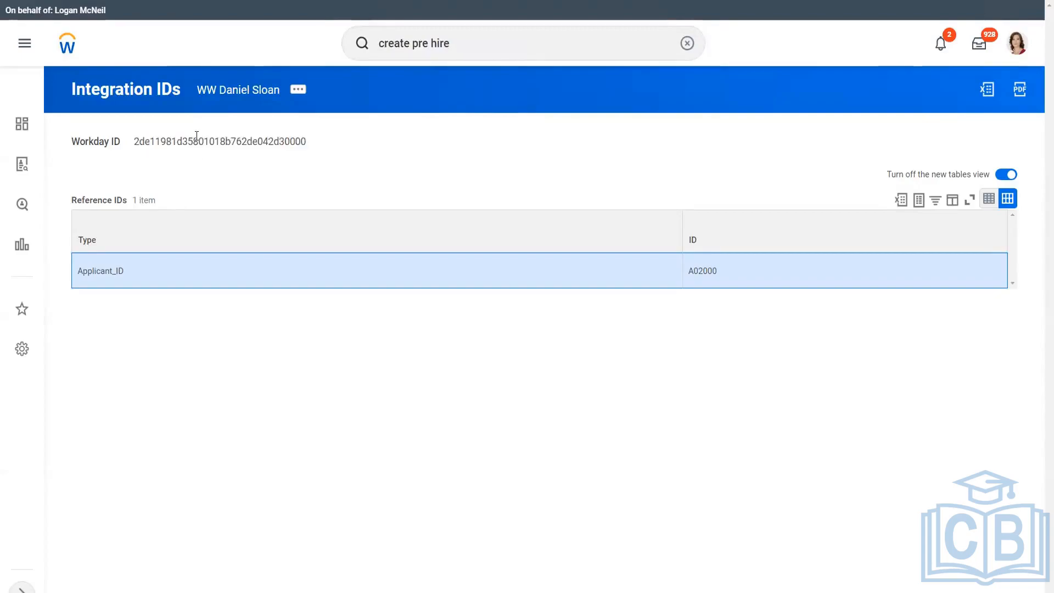
{"action": "double_click", "coordinate": [199, 142]}
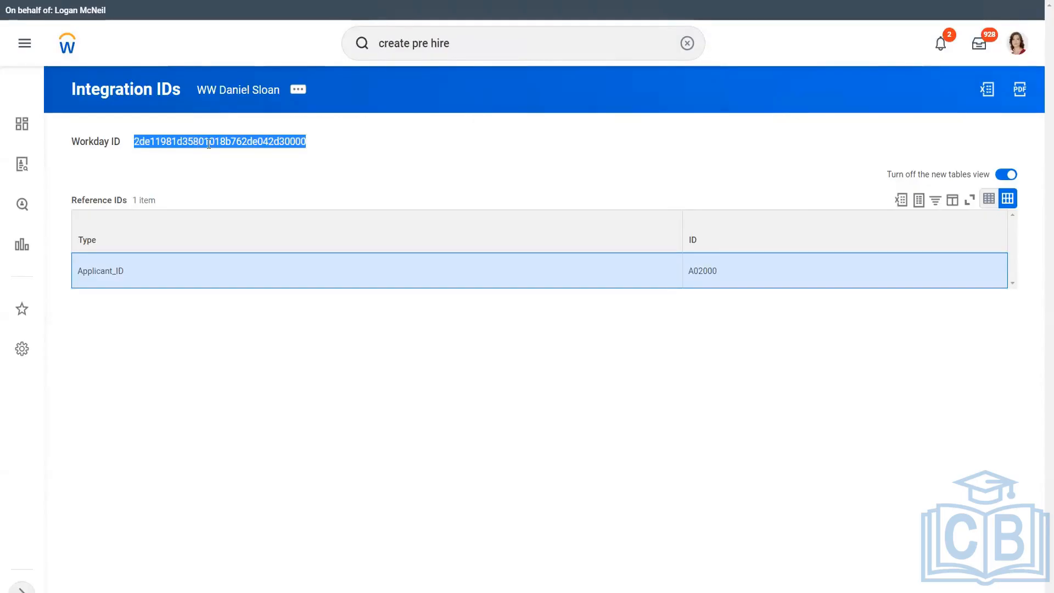
{"action": "left_click", "coordinate": [201, 174]}
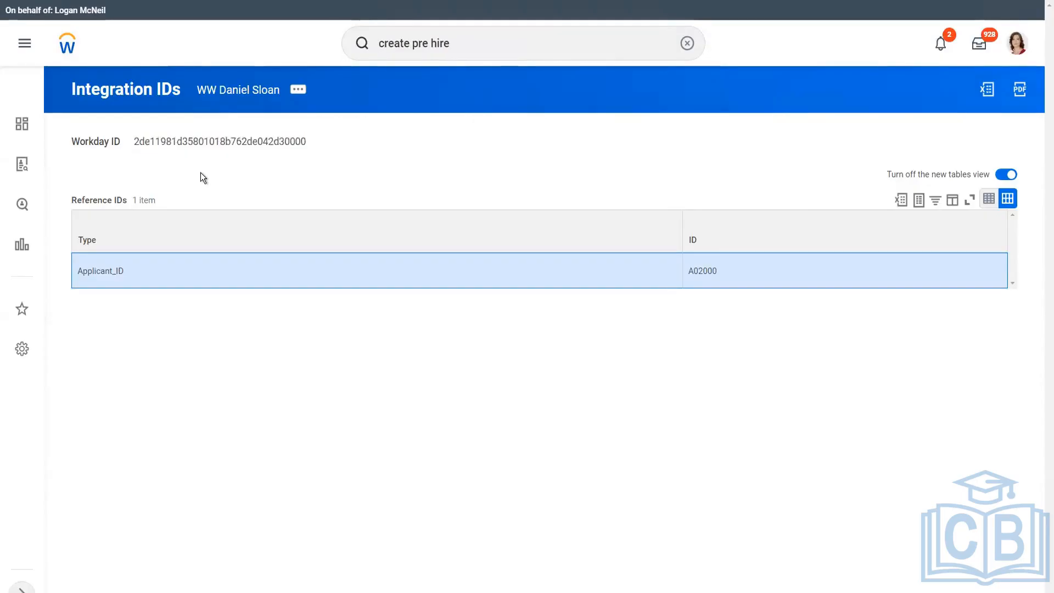
{"action": "double_click", "coordinate": [205, 143]}
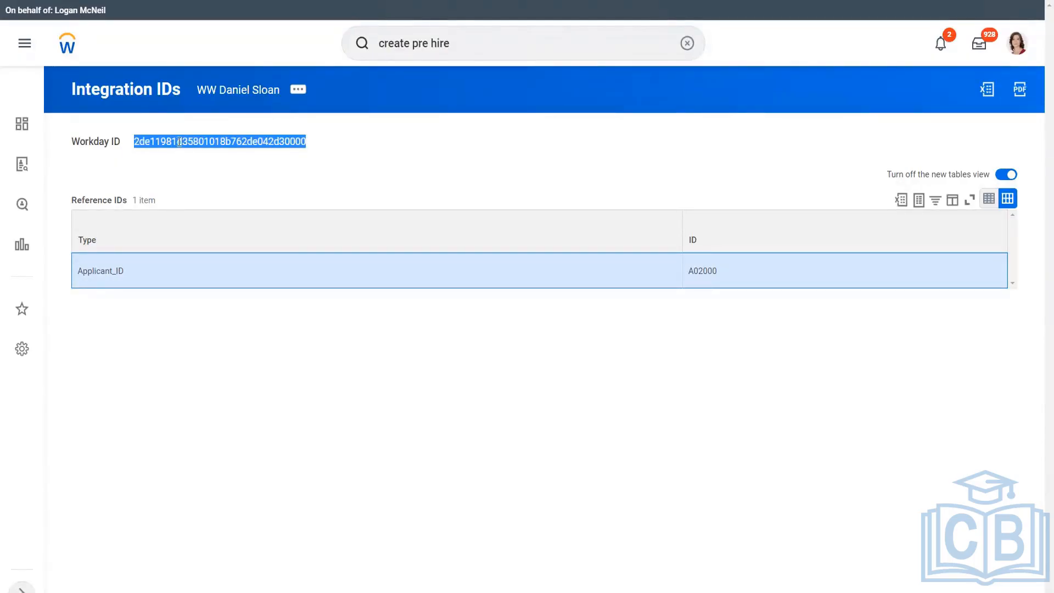
{"action": "left_click", "coordinate": [80, 143]}
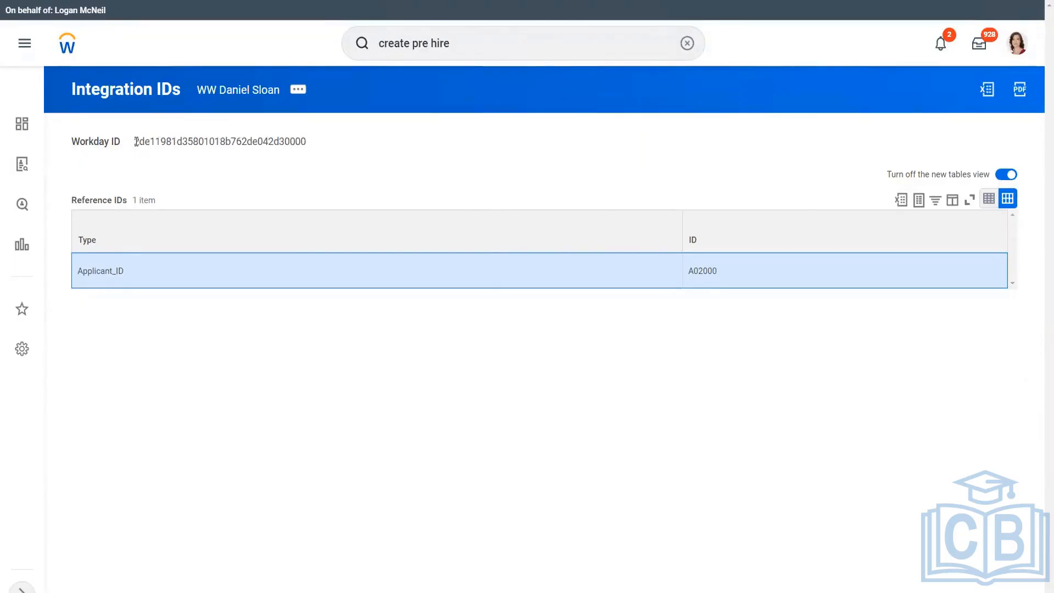
{"action": "left_click_drag", "start_coordinate": [136, 141], "coordinate": [296, 141]}
{"action": "left_click", "coordinate": [242, 144]}
{"action": "double_click", "coordinate": [228, 142]}
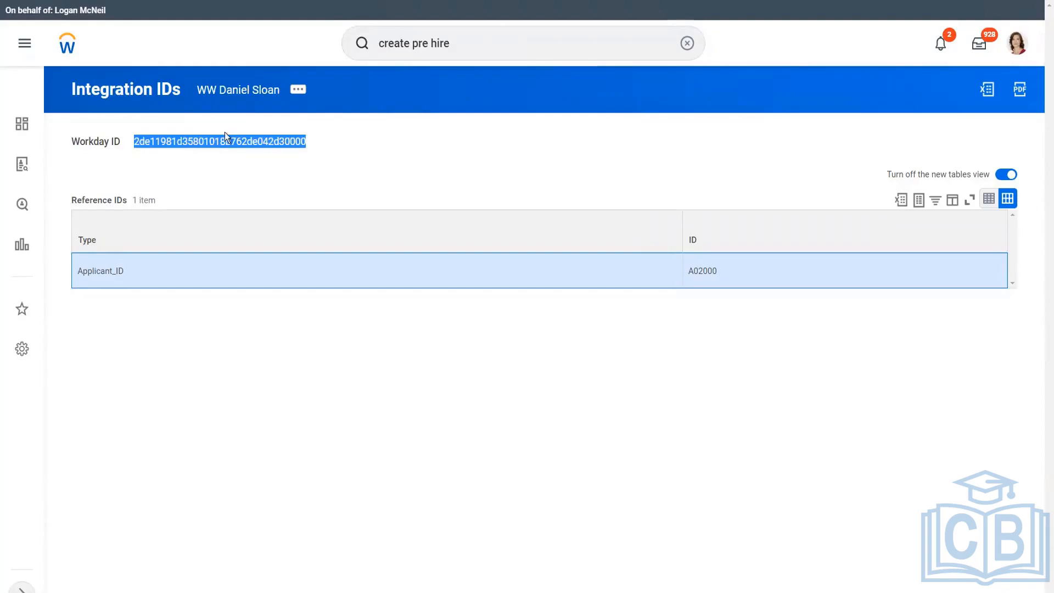
{"action": "left_click", "coordinate": [225, 137]}
{"action": "double_click", "coordinate": [223, 142]}
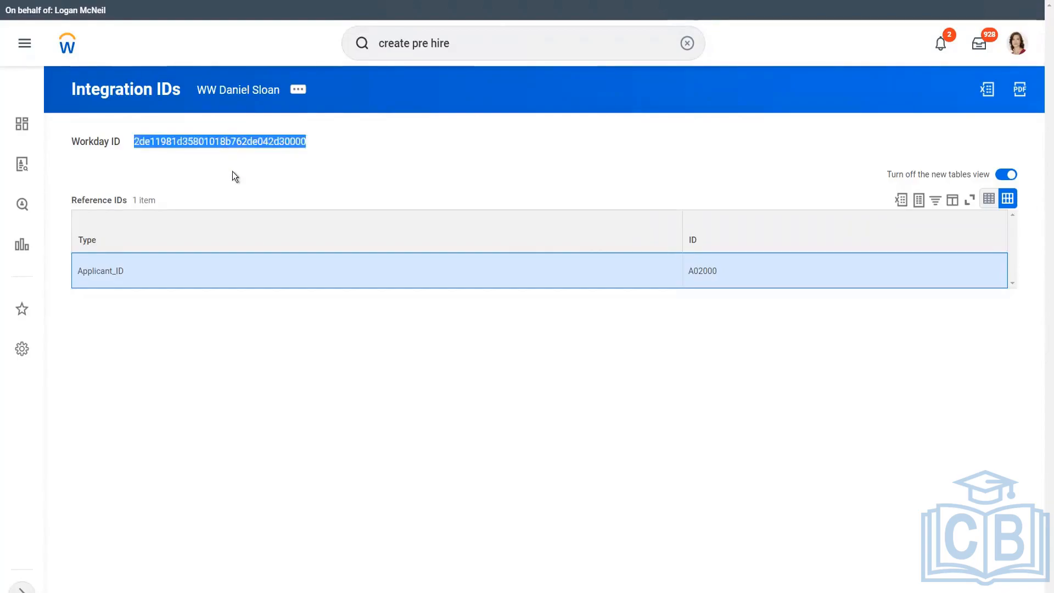
{"action": "left_click", "coordinate": [233, 172]}
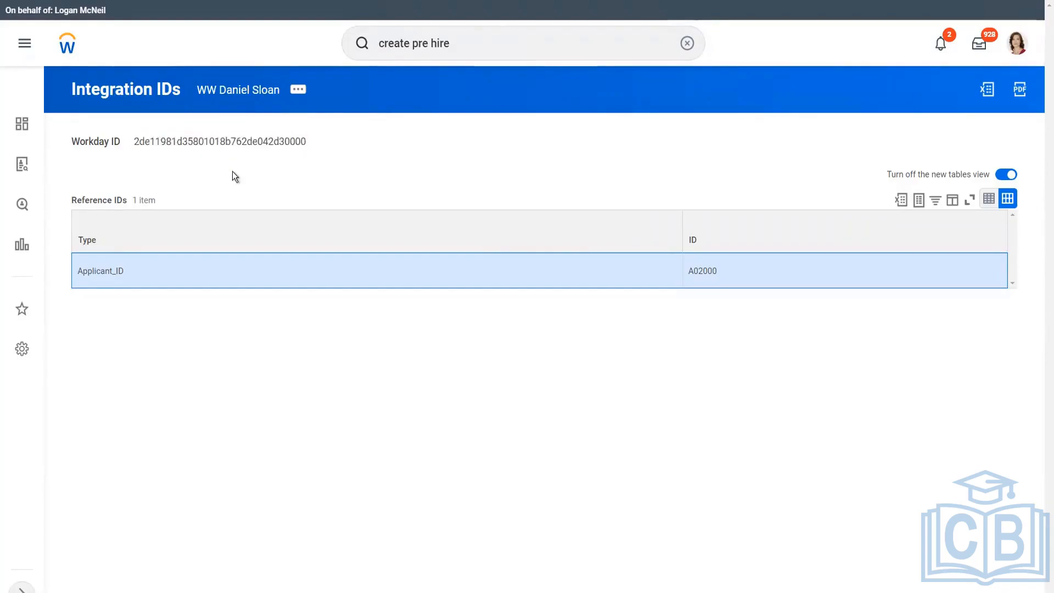
{"action": "left_click", "coordinate": [465, 44]}
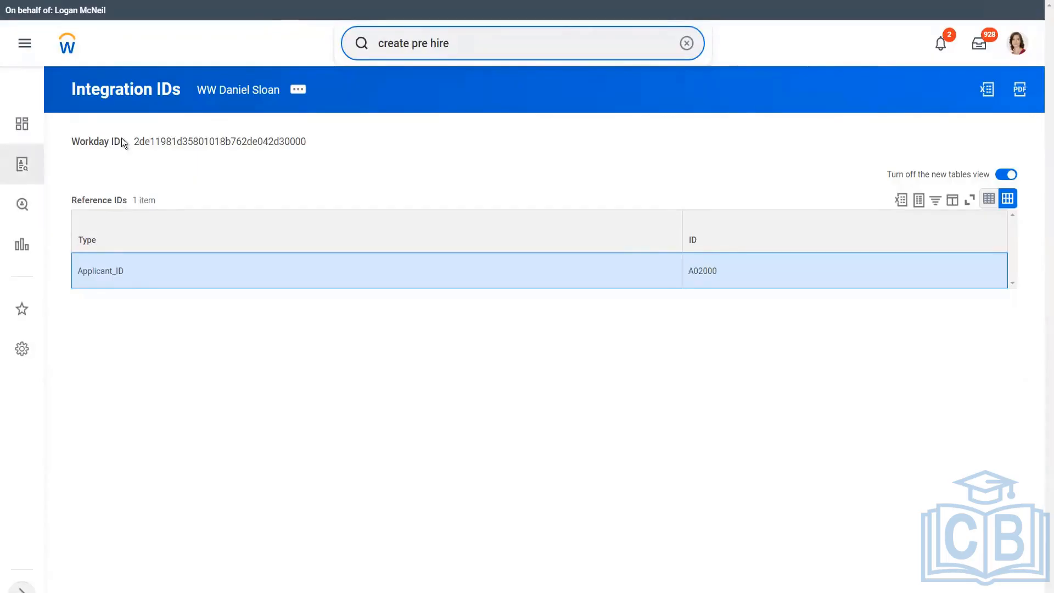
{"action": "left_click_drag", "start_coordinate": [133, 141], "coordinate": [314, 142]}
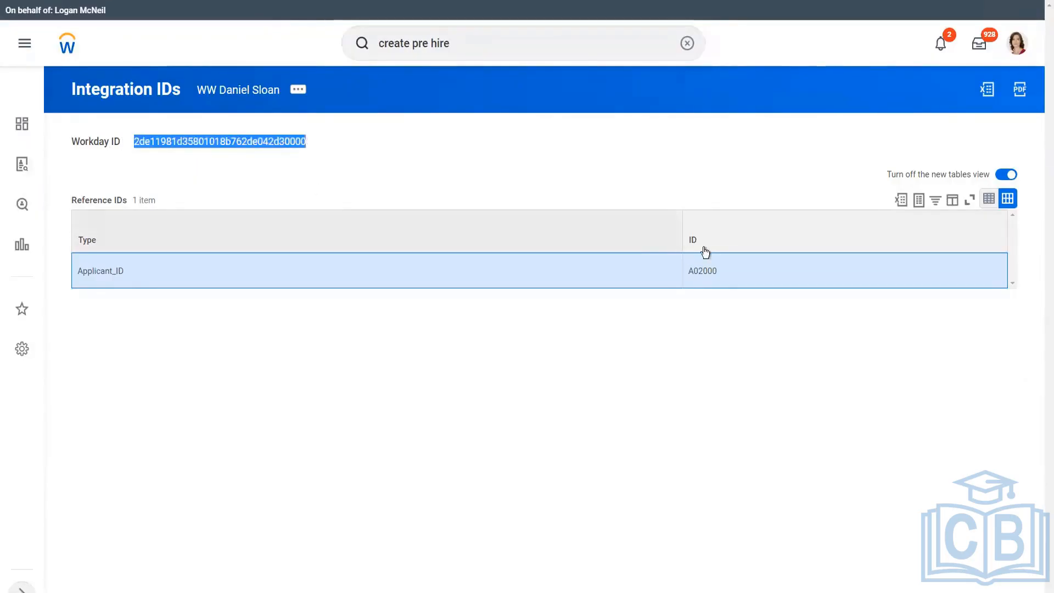
{"action": "left_click", "coordinate": [723, 278]}
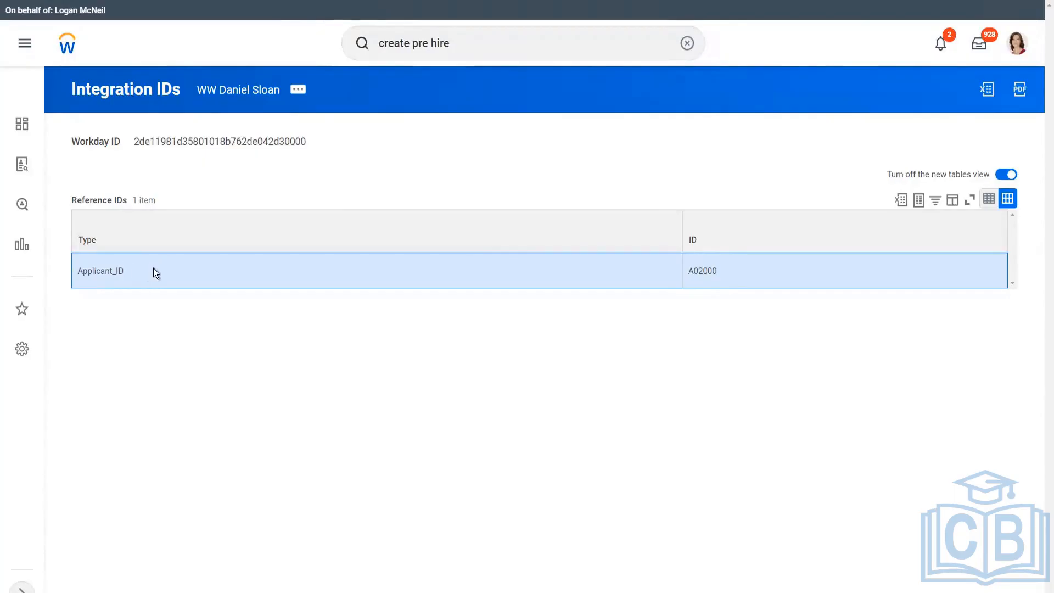
{"action": "double_click", "coordinate": [211, 142]}
{"action": "left_click", "coordinate": [260, 141]}
{"action": "left_click", "coordinate": [463, 47]}
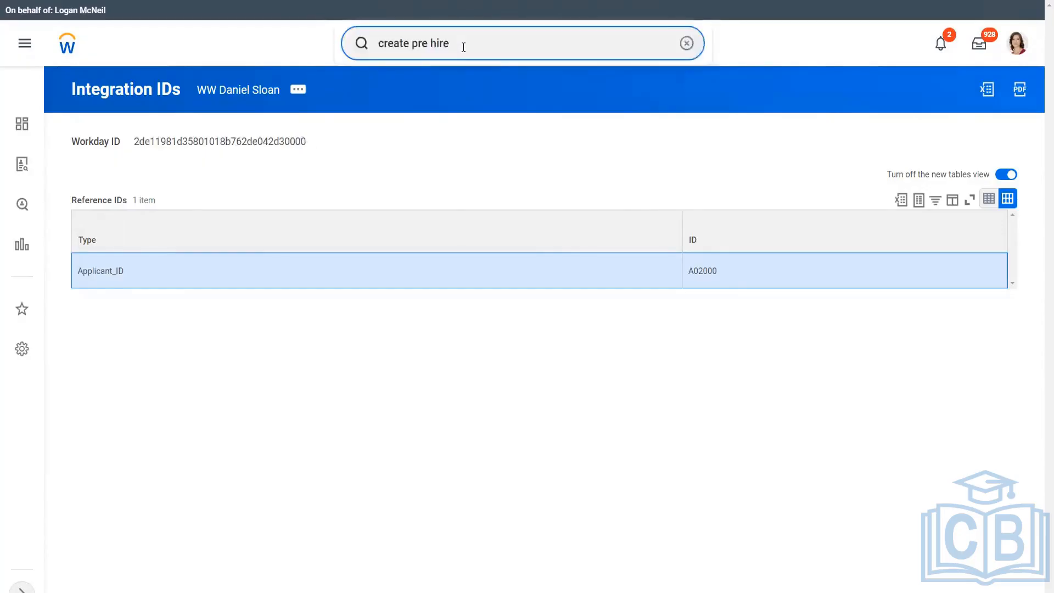
{"action": "key", "text": "BackSpace"}
Open Create Pre-Hire from search and enter the second pre-hire's first and last name.
{"action": "type", "text": "e"}
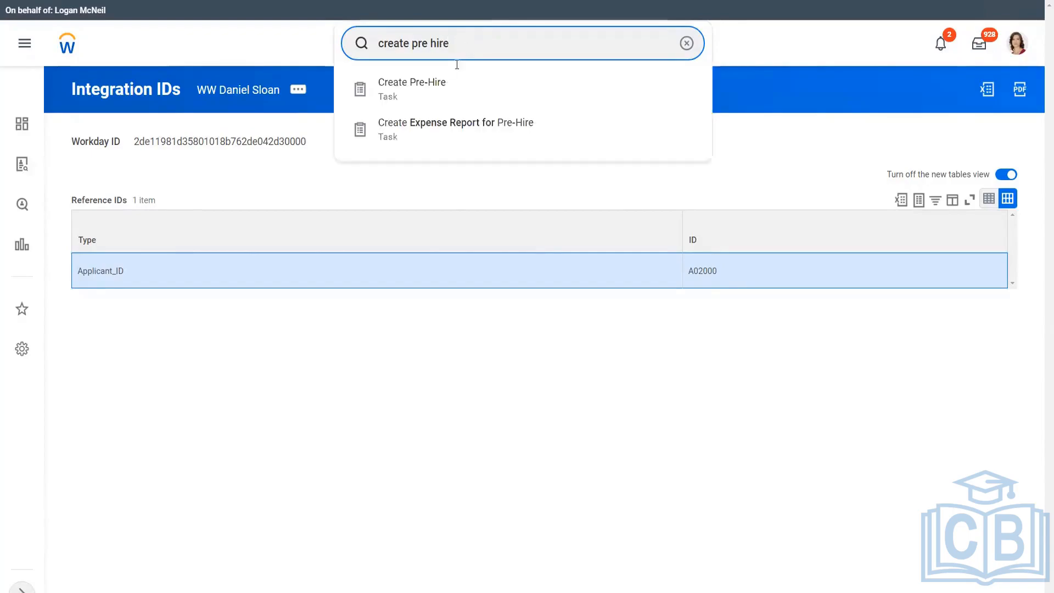
{"action": "left_click", "coordinate": [434, 87]}
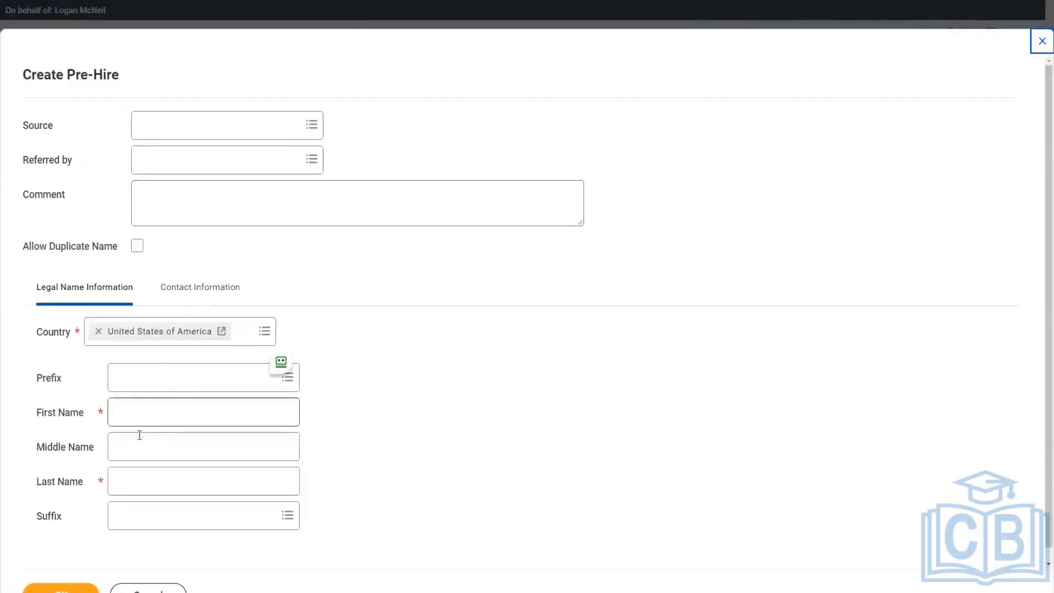
{"action": "left_click", "coordinate": [133, 406]}
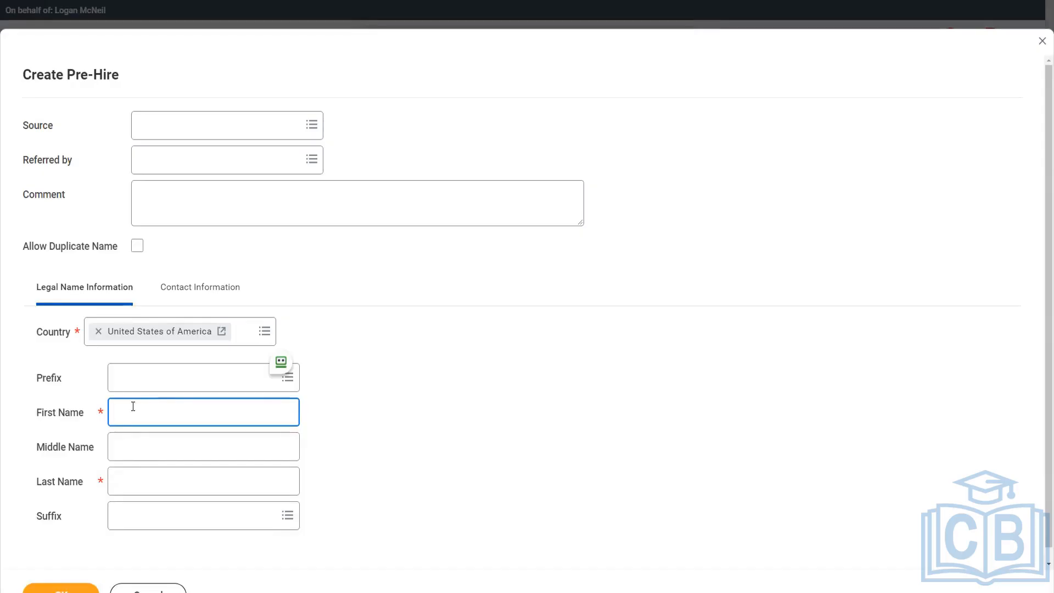
{"action": "key", "text": "Tab"}
{"action": "key", "text": "Tab"}
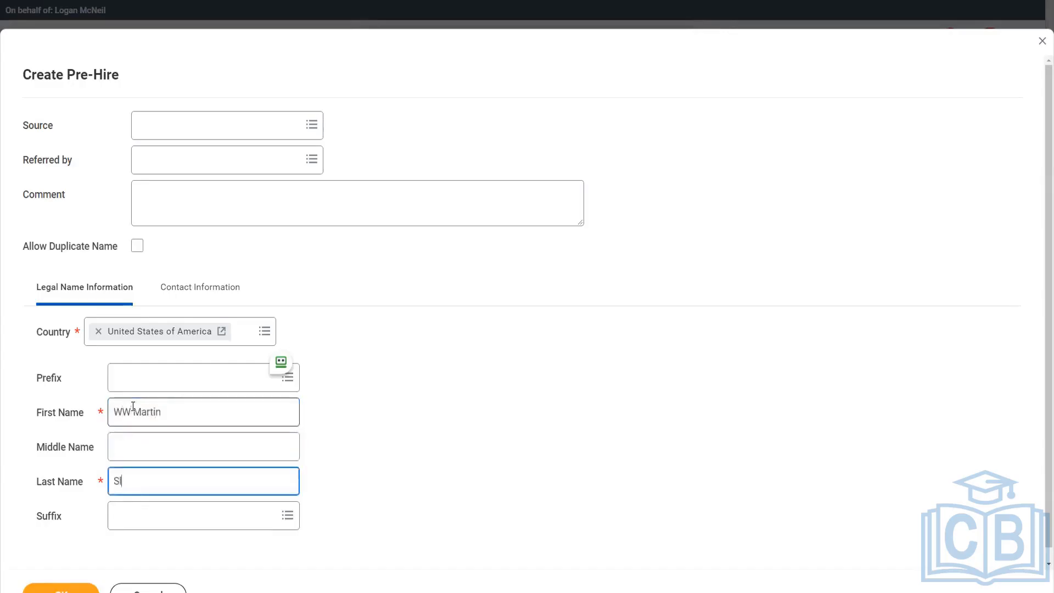
Add a Work e-mail for the pre-hire, submit it, and select the new Pre-Hire ID.
{"action": "left_click", "coordinate": [207, 287]}
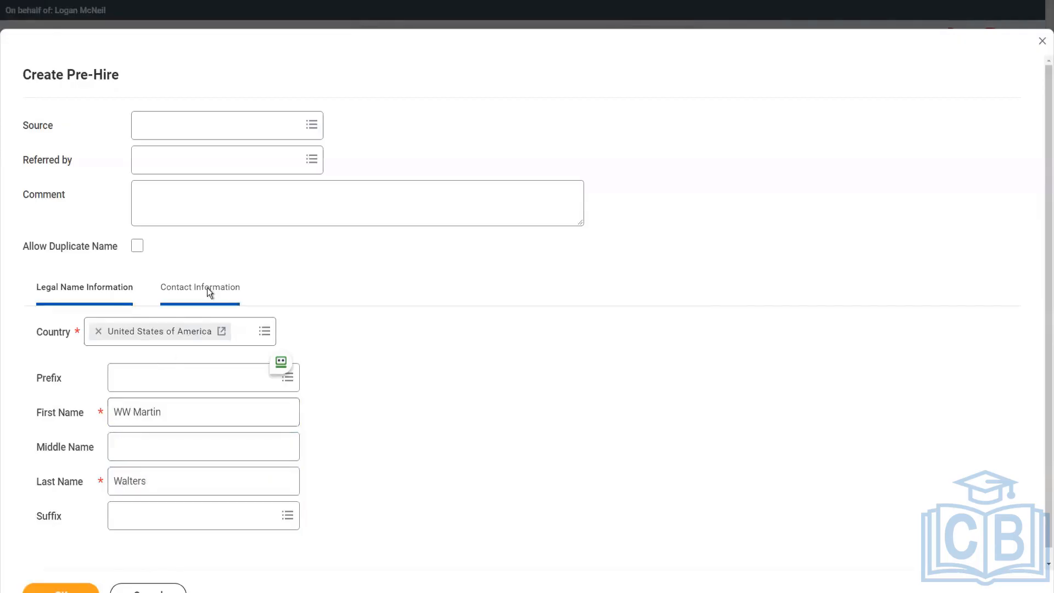
{"action": "scroll", "coordinate": [163, 459], "scroll_direction": "down", "scroll_amount": 1}
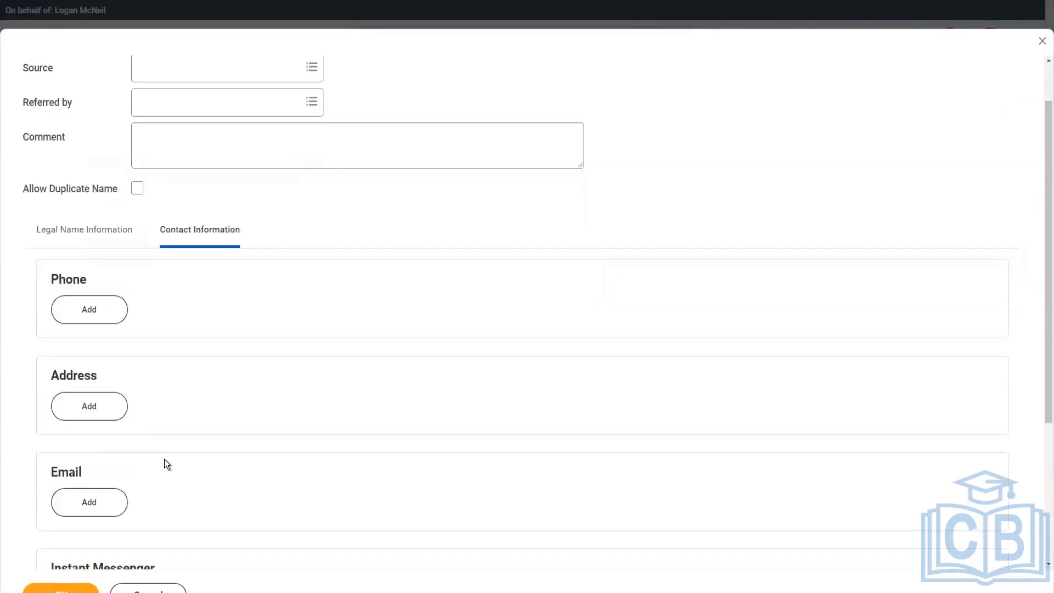
{"action": "left_click", "coordinate": [83, 494]}
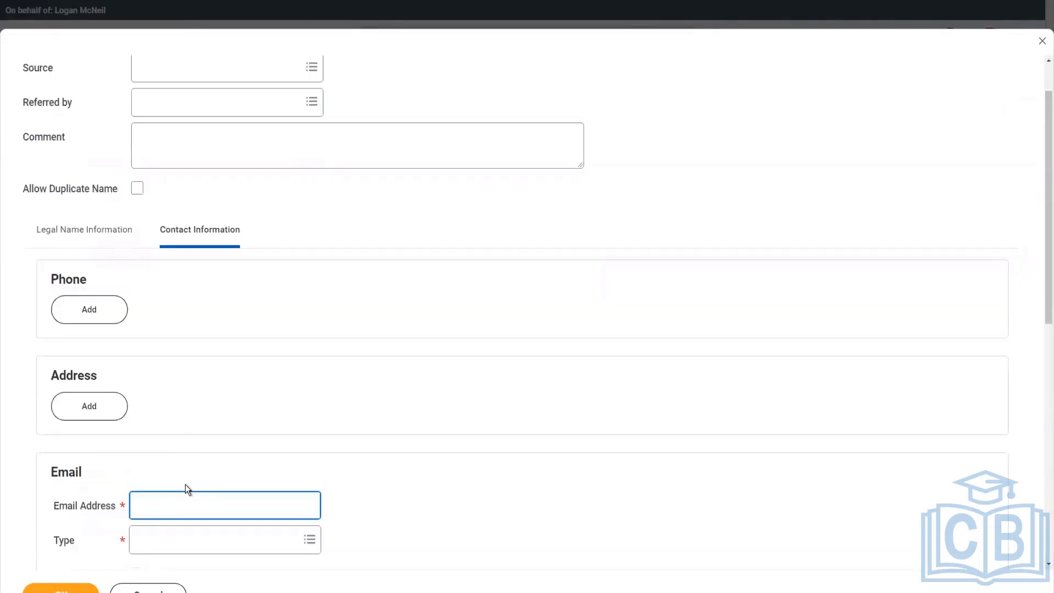
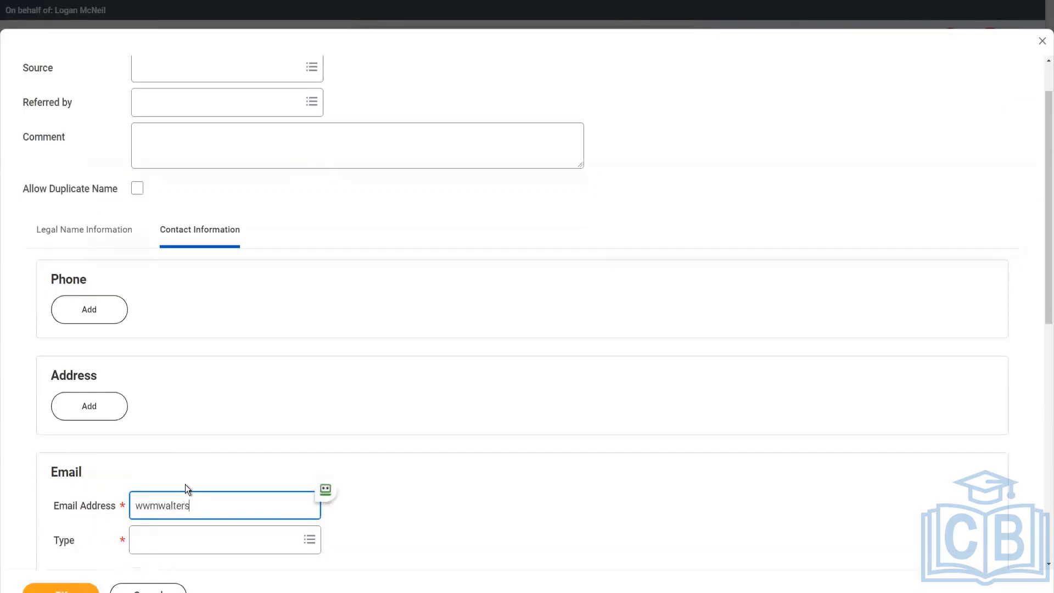
{"action": "key", "text": "Tab"}
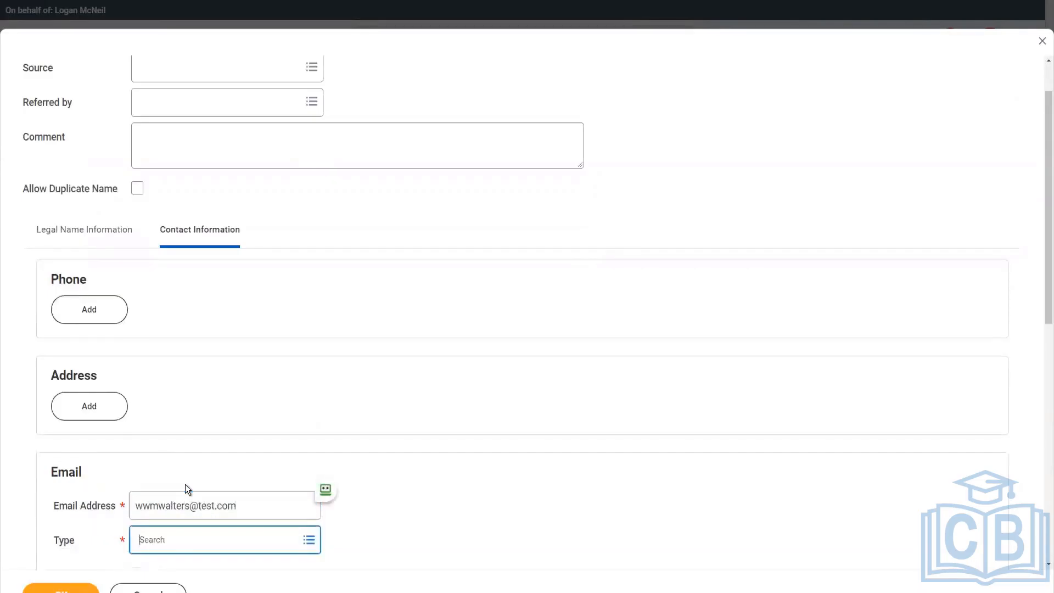
{"action": "type", "text": "work"}
{"action": "key", "text": "Return"}
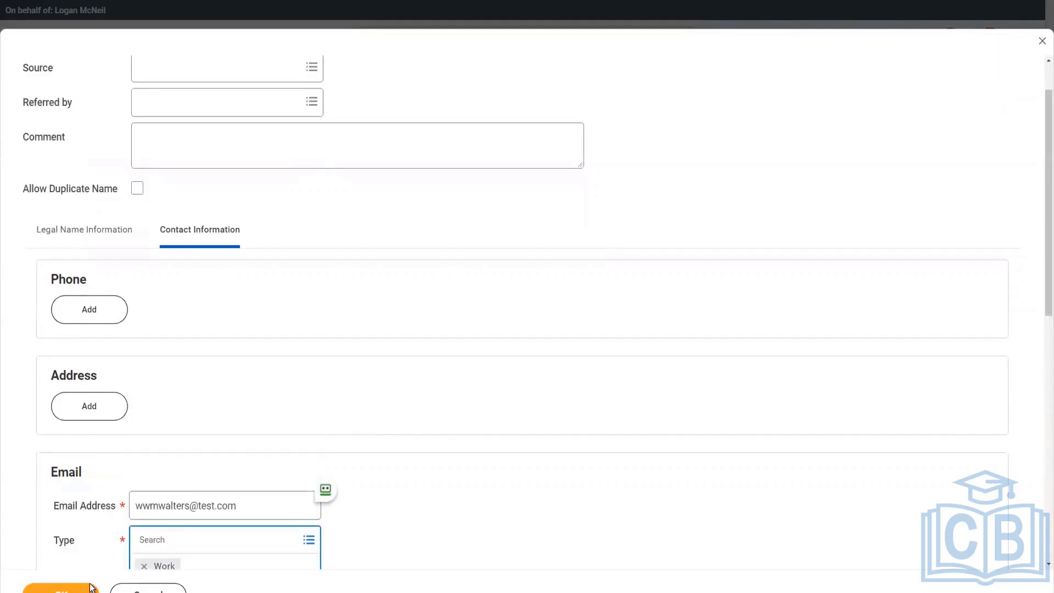
{"action": "left_click", "coordinate": [77, 588]}
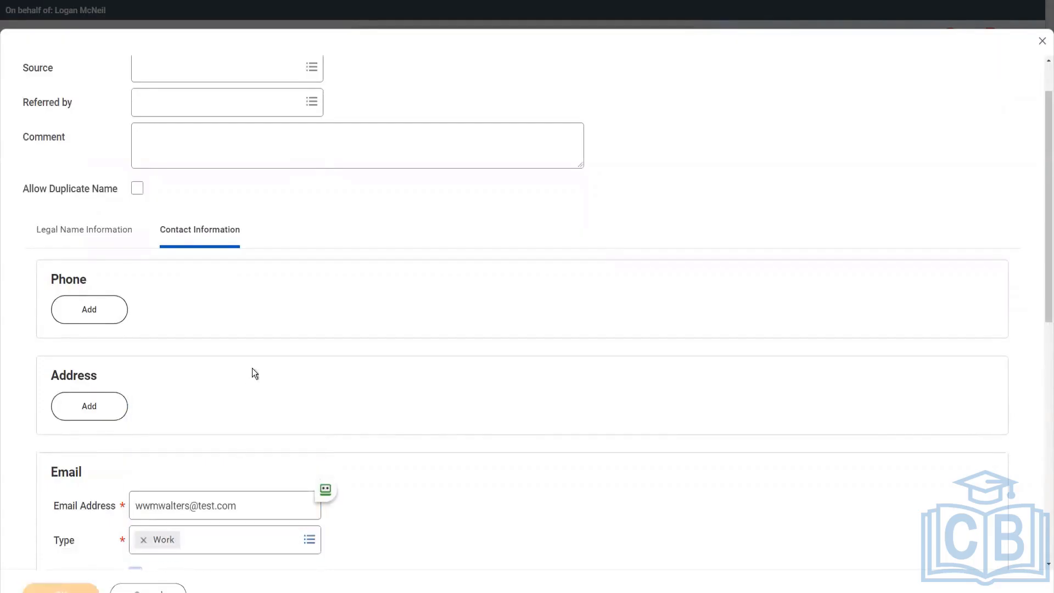
{"action": "double_click", "coordinate": [148, 213]}
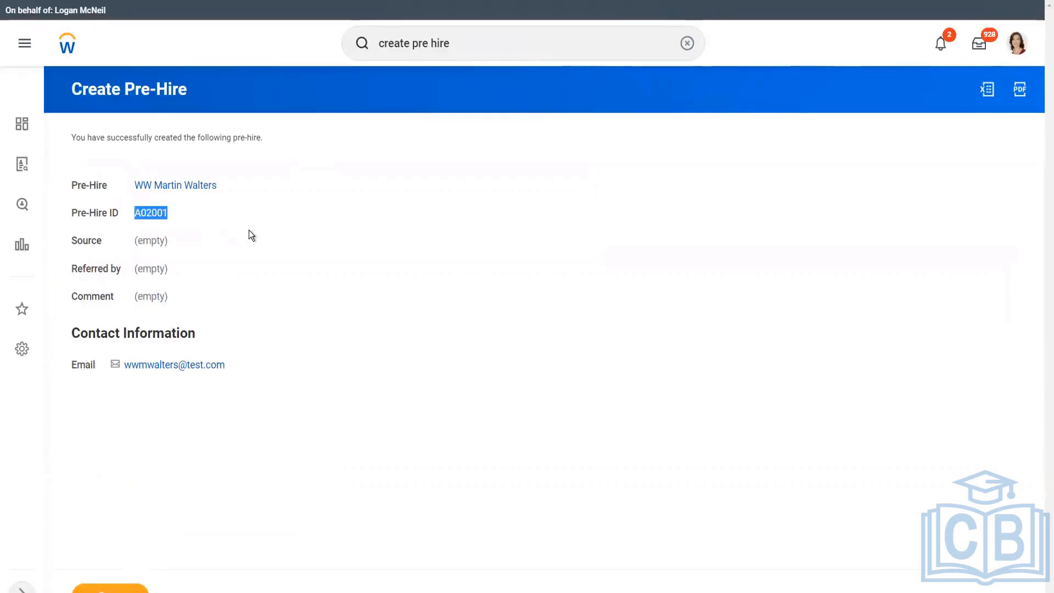
Add the second pre-hire's name with the Applicant_ID label and ID A02001 on line 13.
{"action": "key", "text": "alt+Tab"}
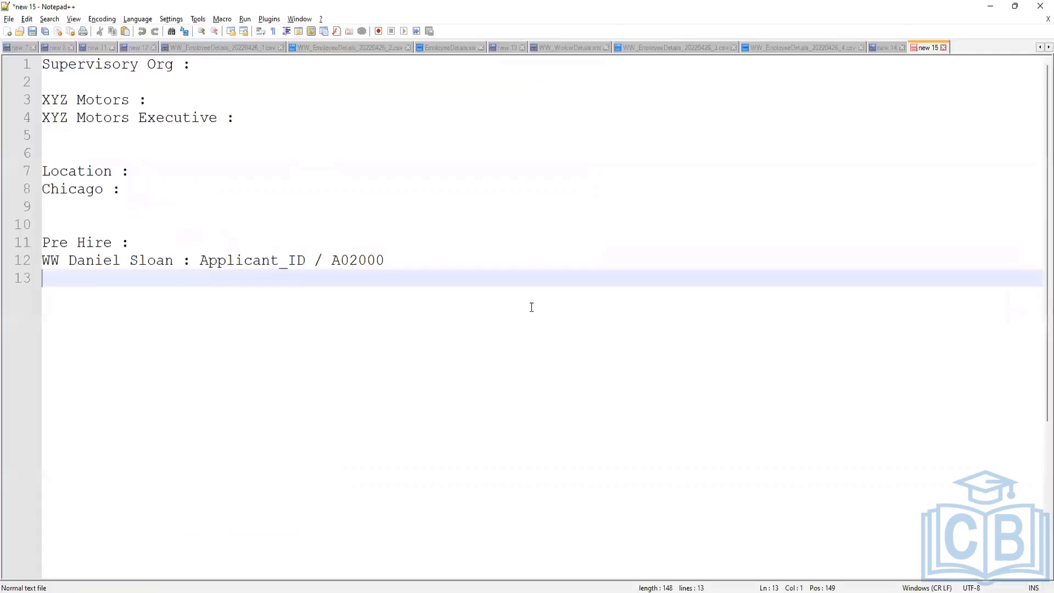
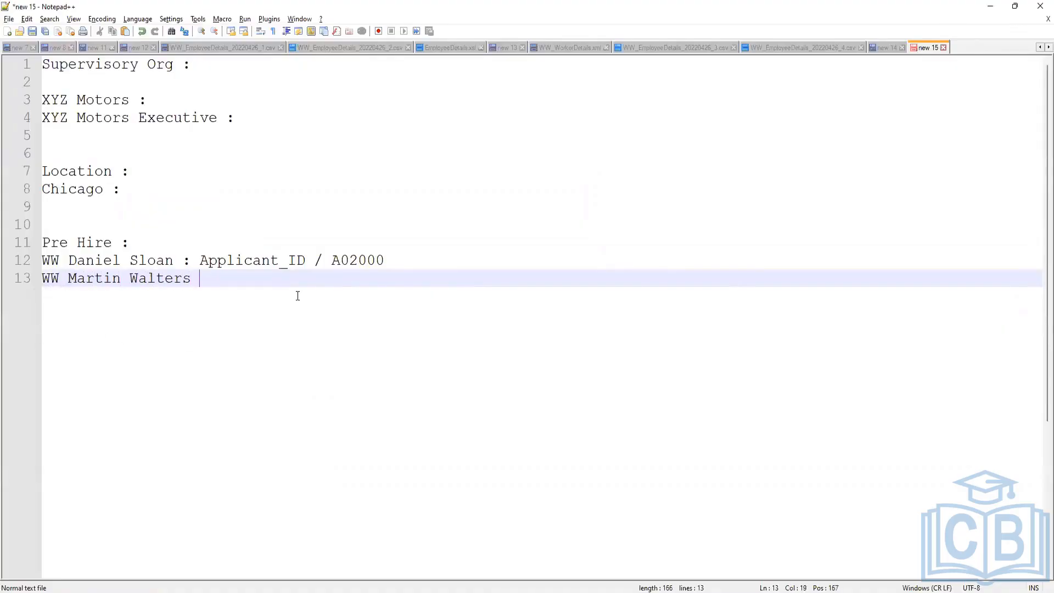
{"action": "key", "text": "Tab"}
{"action": "key", "text": "BackSpace"}
{"action": "type", "text": "/ A02001"}
{"action": "left_click_drag", "start_coordinate": [200, 260], "coordinate": [306, 260]}
{"action": "key", "text": "ctrl+c"}
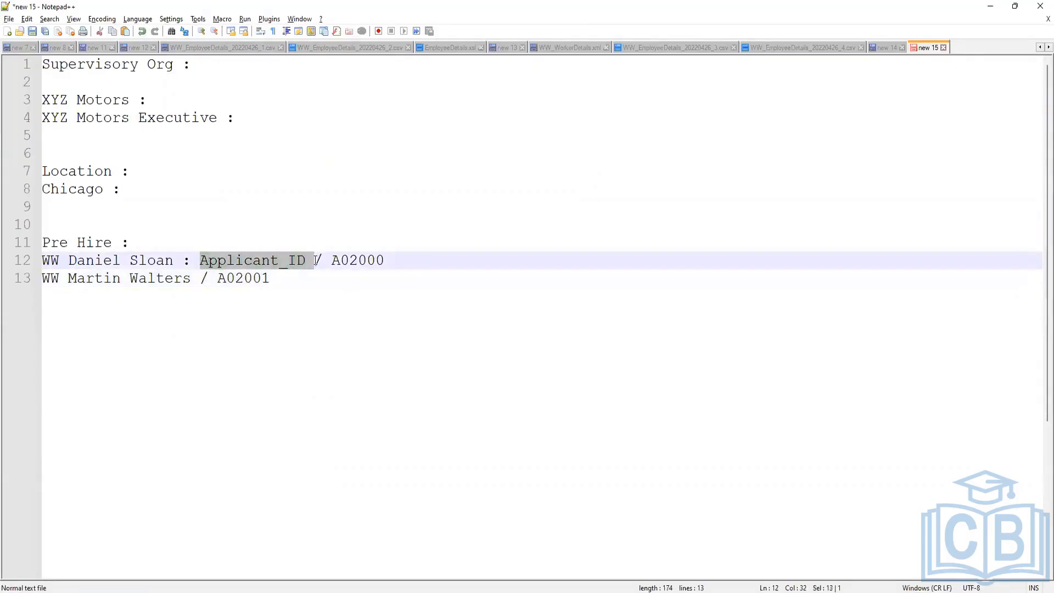
{"action": "left_click", "coordinate": [201, 277]}
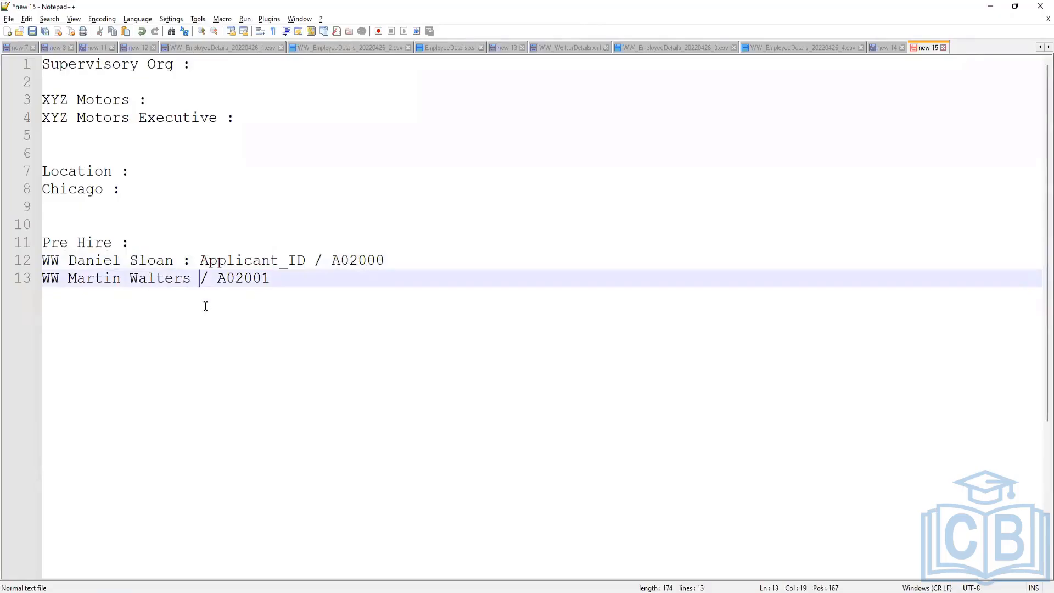
{"action": "type", "text": ":"}
{"action": "key", "text": "ctrl+v"}
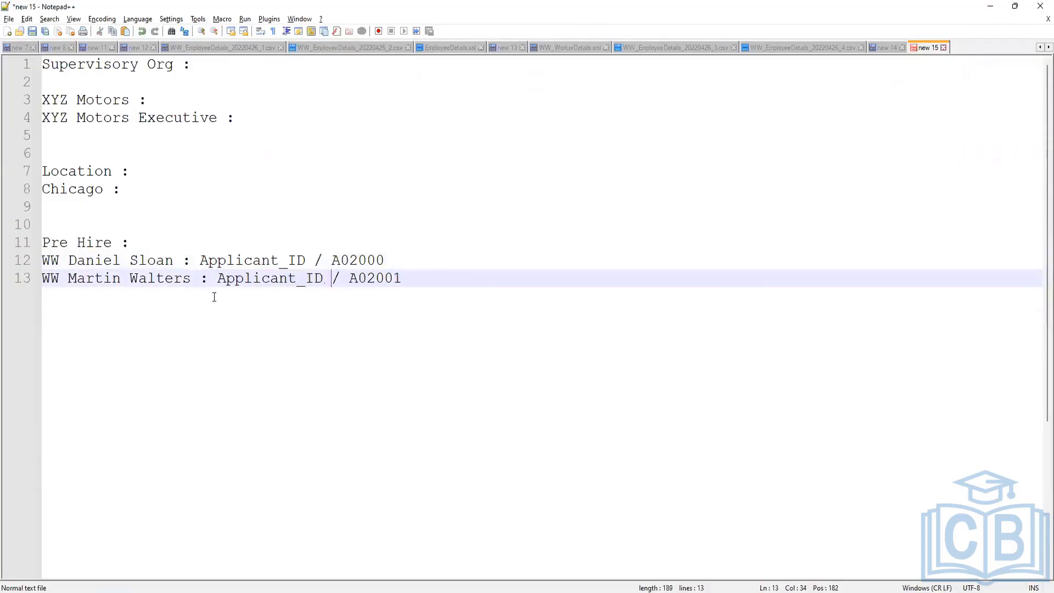
Review the Chicago and XYZ Motors lines in the note, then return to Workday.
{"action": "left_click", "coordinate": [77, 190]}
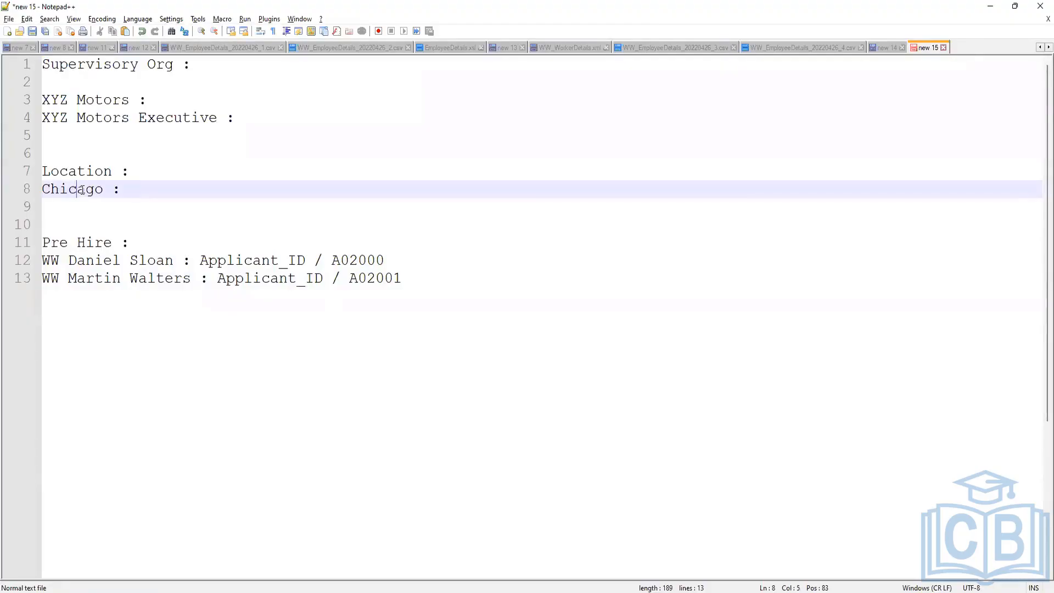
{"action": "double_click", "coordinate": [81, 190]}
{"action": "left_click", "coordinate": [90, 188]}
{"action": "left_click", "coordinate": [158, 118]}
{"action": "left_click", "coordinate": [84, 101]}
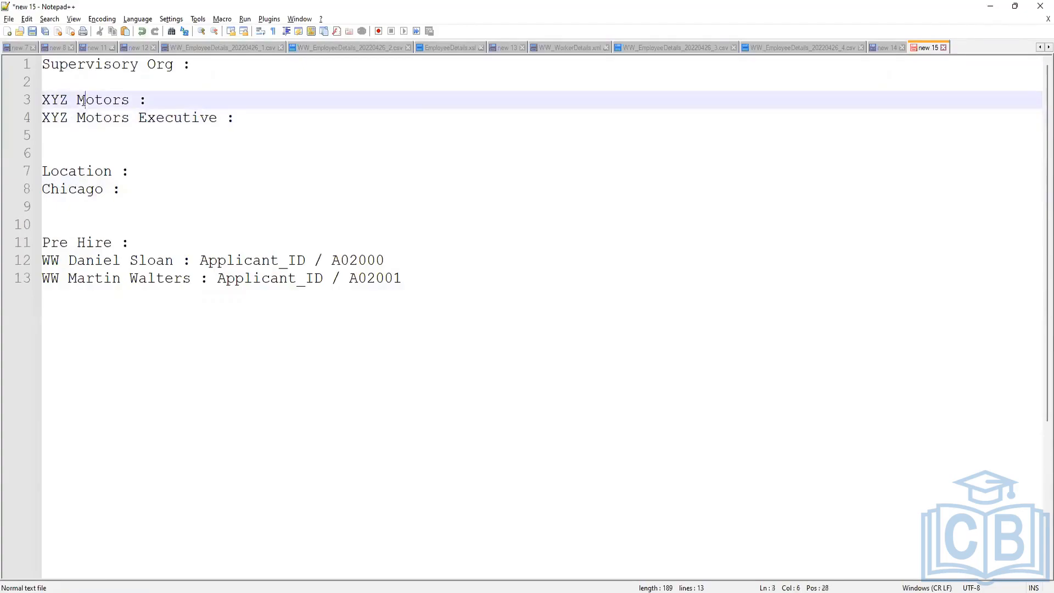
{"action": "key", "text": "Down"}
{"action": "key", "text": "Up"}
{"action": "key", "text": "Down"}
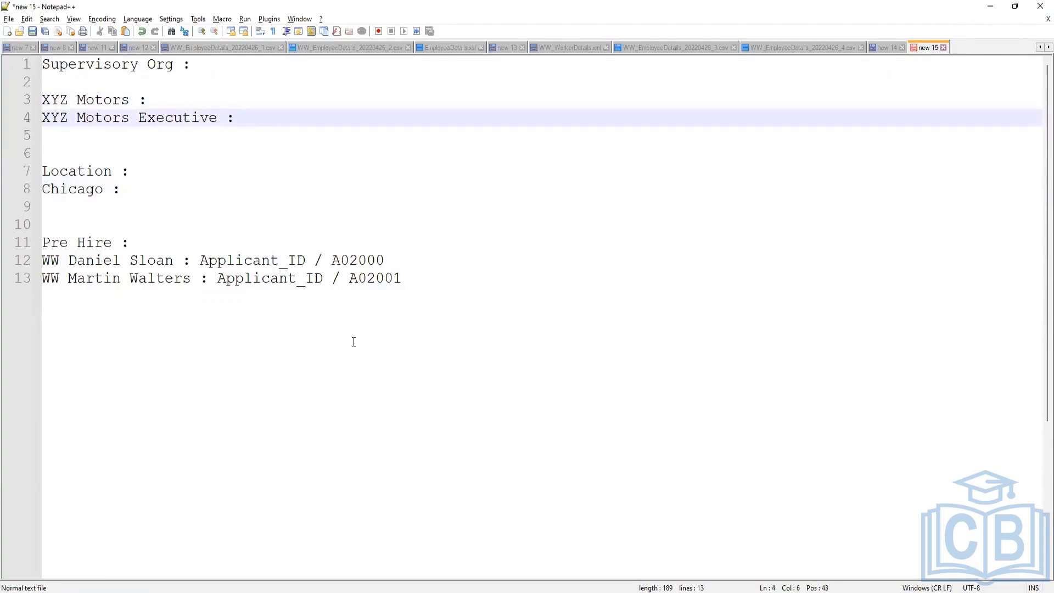
{"action": "key", "text": "alt+Tab"}
{"action": "left_click", "coordinate": [437, 57]}
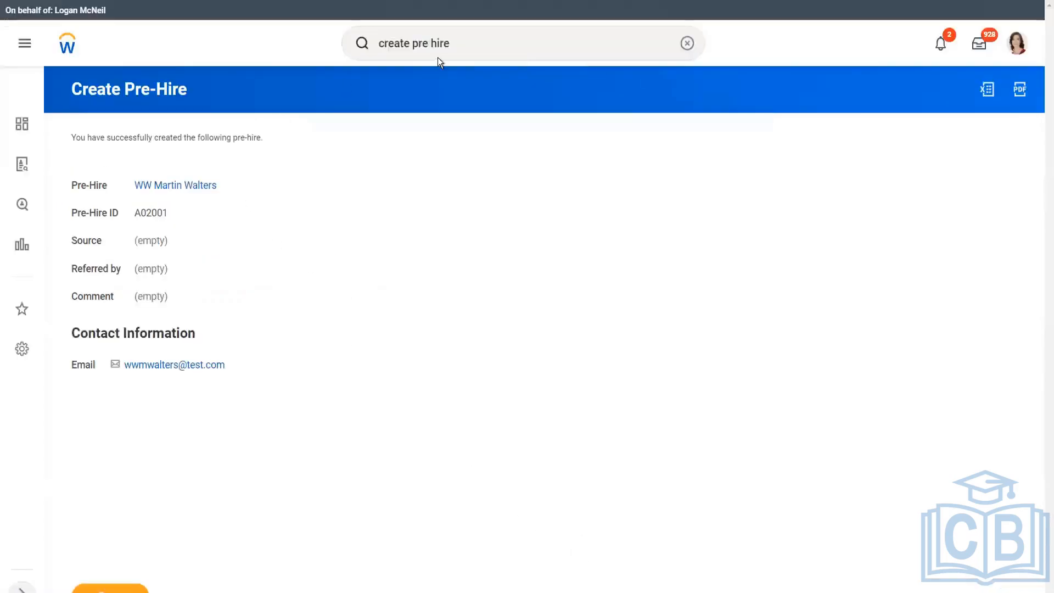
Search 'ww xyz motors' and open the WW_XYZ Motors () supervisory organization.
{"action": "key", "text": "ctrl+a"}
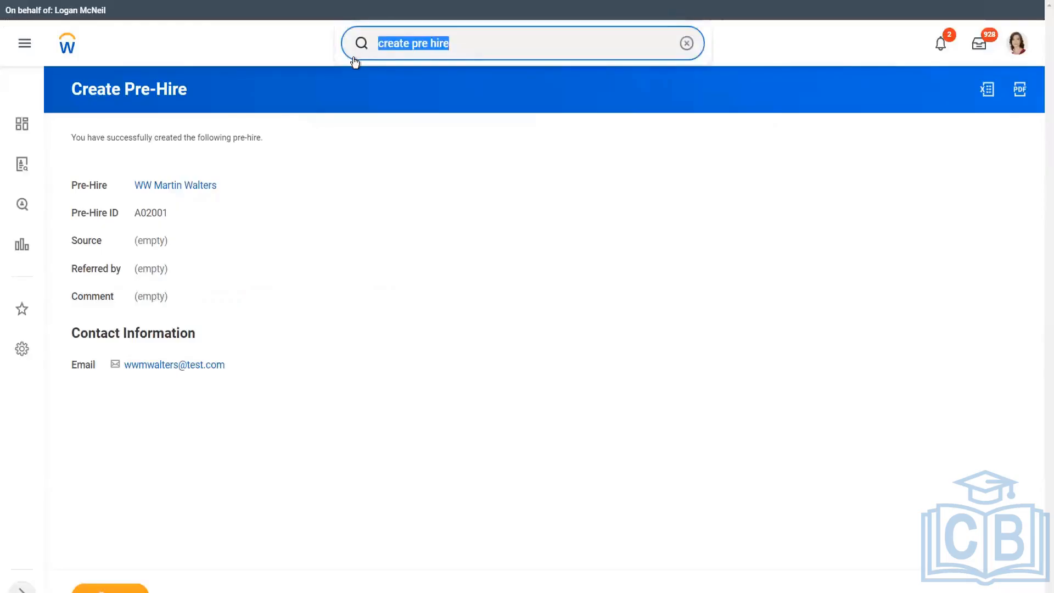
{"action": "type", "text": "ww xy"}
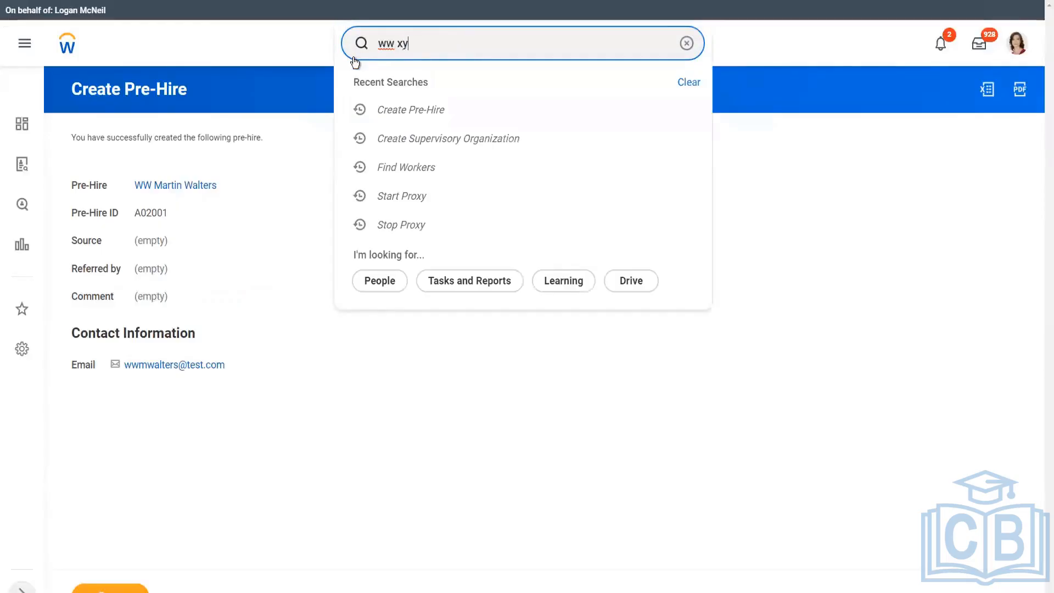
{"action": "type", "text": "z motors"}
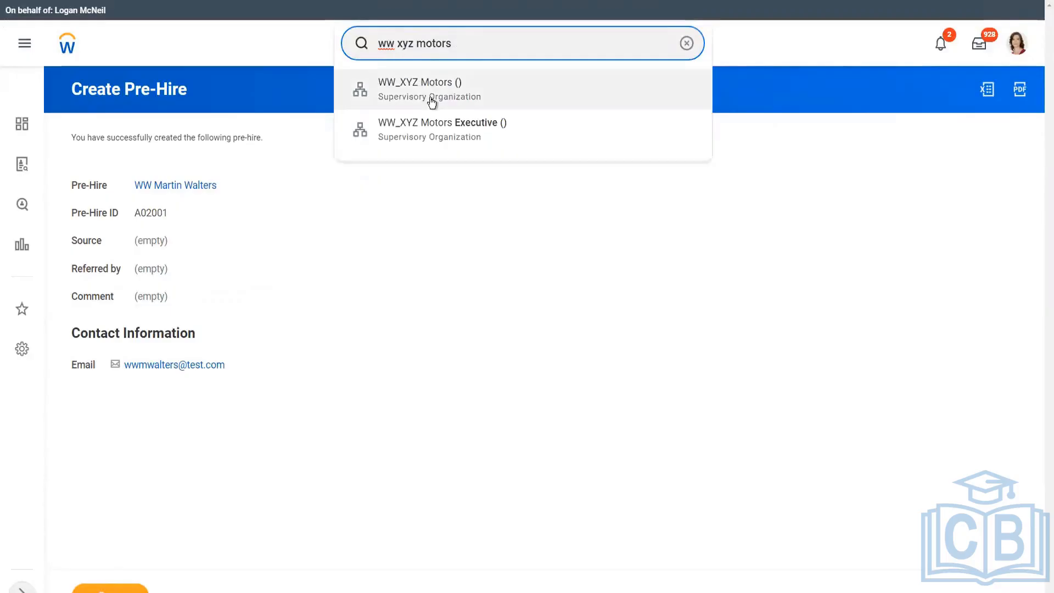
{"action": "left_click", "coordinate": [432, 91]}
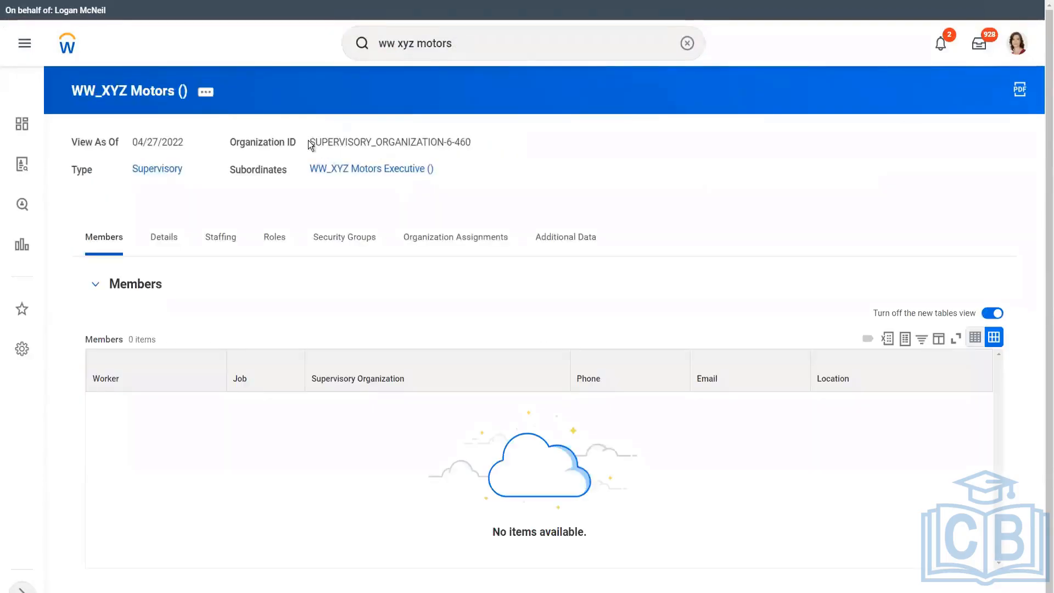
{"action": "left_click_drag", "start_coordinate": [309, 142], "coordinate": [474, 136]}
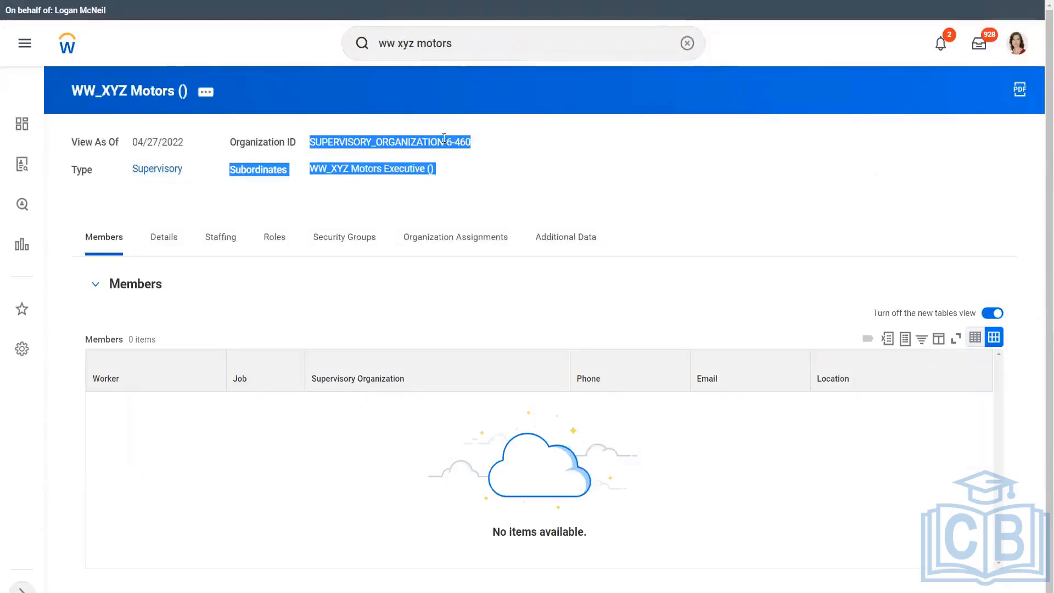
{"action": "left_click", "coordinate": [440, 138]}
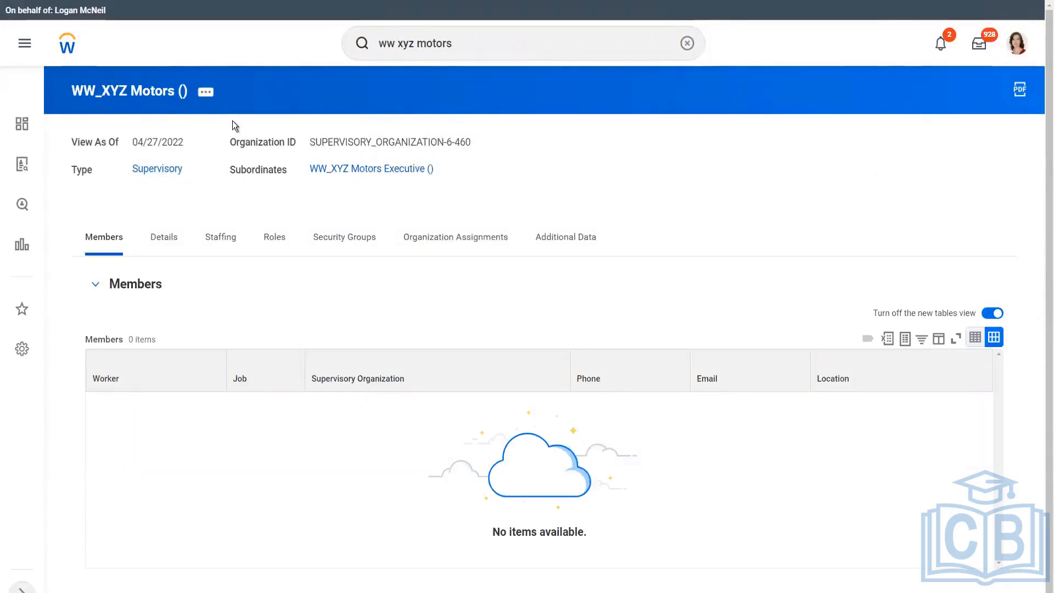
View the organization's Integration IDs, showing SUPERVISORY_ORGANIZATION-6-460.
{"action": "left_click", "coordinate": [206, 93]}
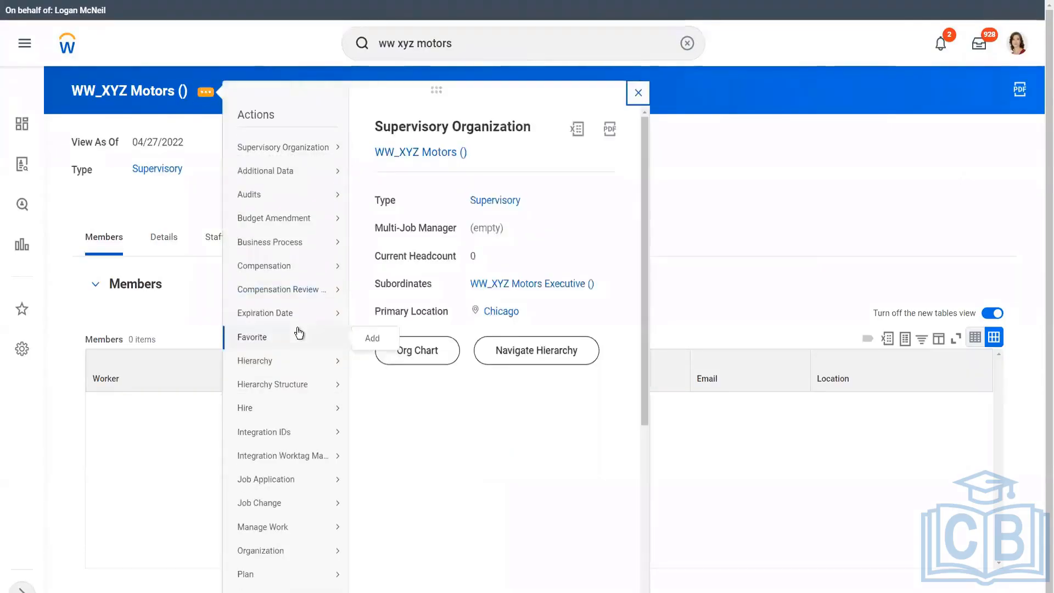
{"action": "mouse_move", "coordinate": [276, 432]}
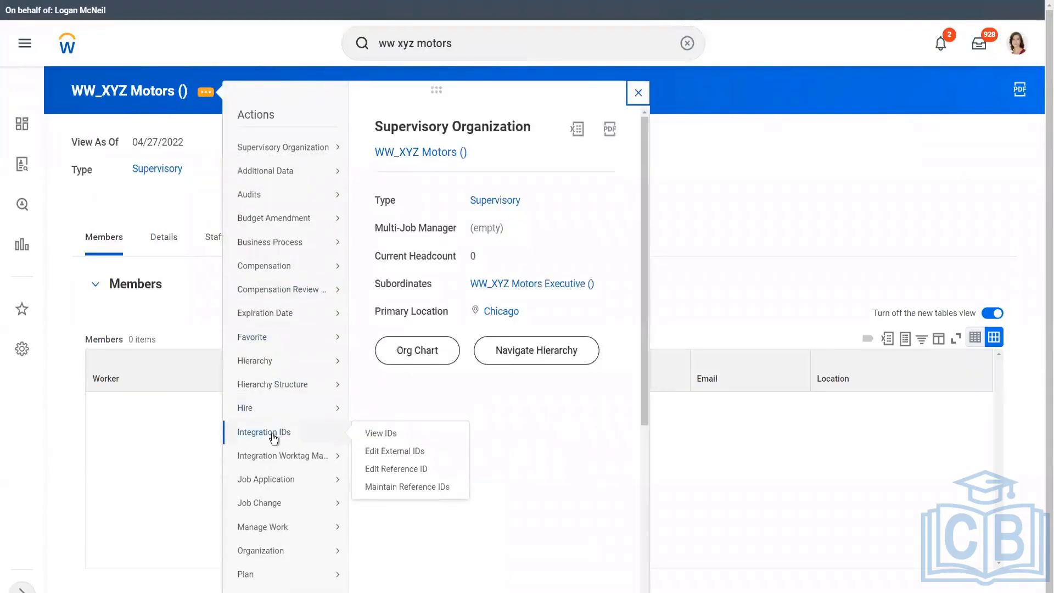
{"action": "left_click", "coordinate": [388, 434]}
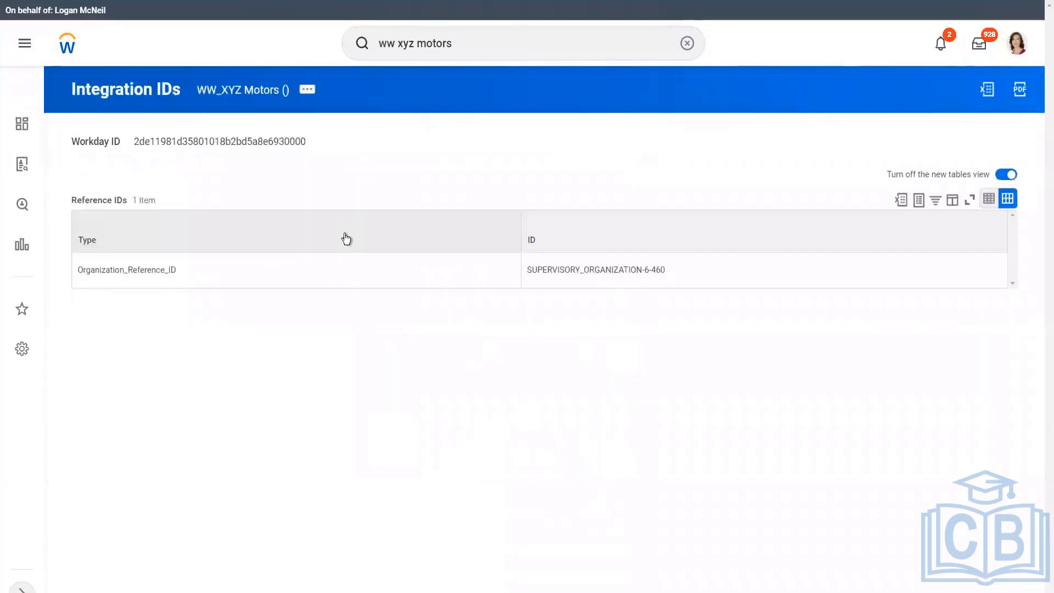
Copy the 'Organization_Reference_ID' type and paste it with '/' after XYZ Motors on line 3.
{"action": "left_click", "coordinate": [79, 270]}
{"action": "left_click_drag", "start_coordinate": [78, 270], "coordinate": [177, 268]}
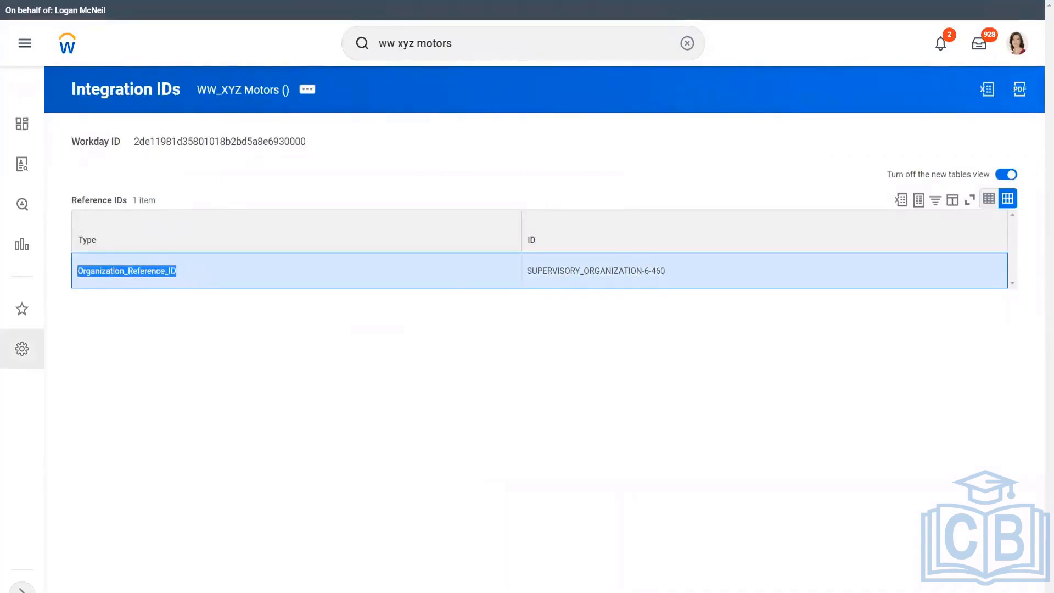
{"action": "key", "text": "alt+Tab"}
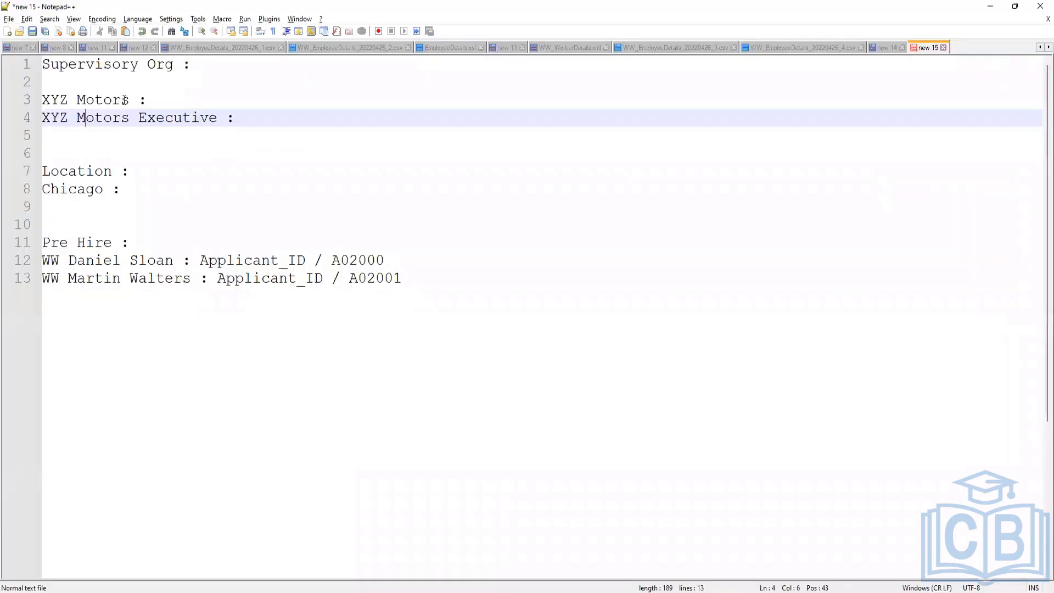
{"action": "left_click", "coordinate": [165, 99]}
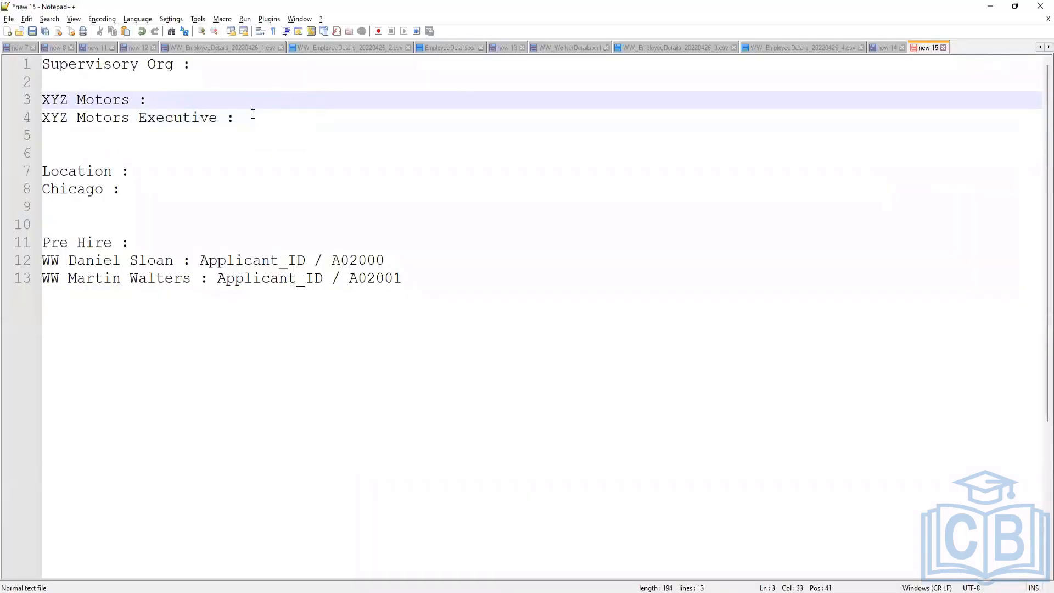
{"action": "type", "text": "Organization_Reference_ID"}
{"action": "type", "text": "/"}
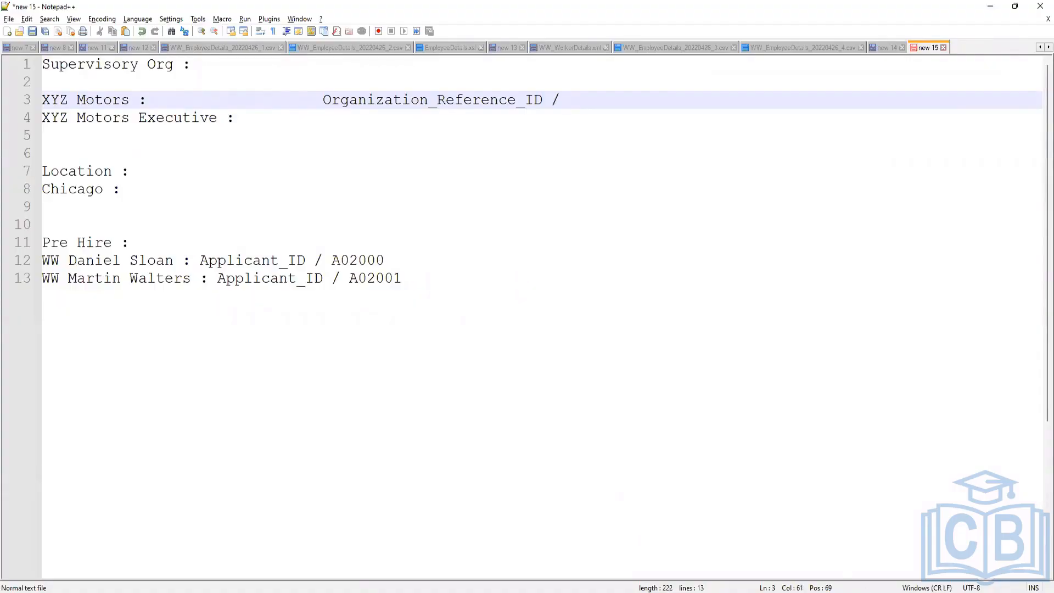
Copy SUPERVISORY_ORGANIZATION-6-460 from Workday onto the XYZ Motors line in the notes.
{"action": "key", "text": "alt+Tab"}
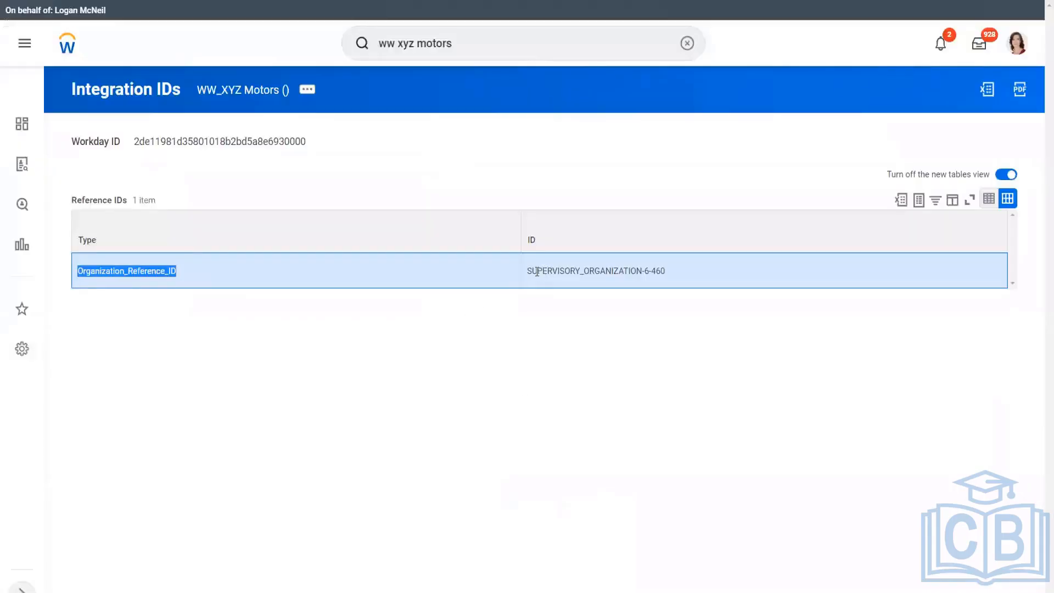
{"action": "left_click", "coordinate": [534, 273]}
{"action": "left_click_drag", "start_coordinate": [528, 274], "coordinate": [680, 274]}
{"action": "key", "text": "ctrl+c"}
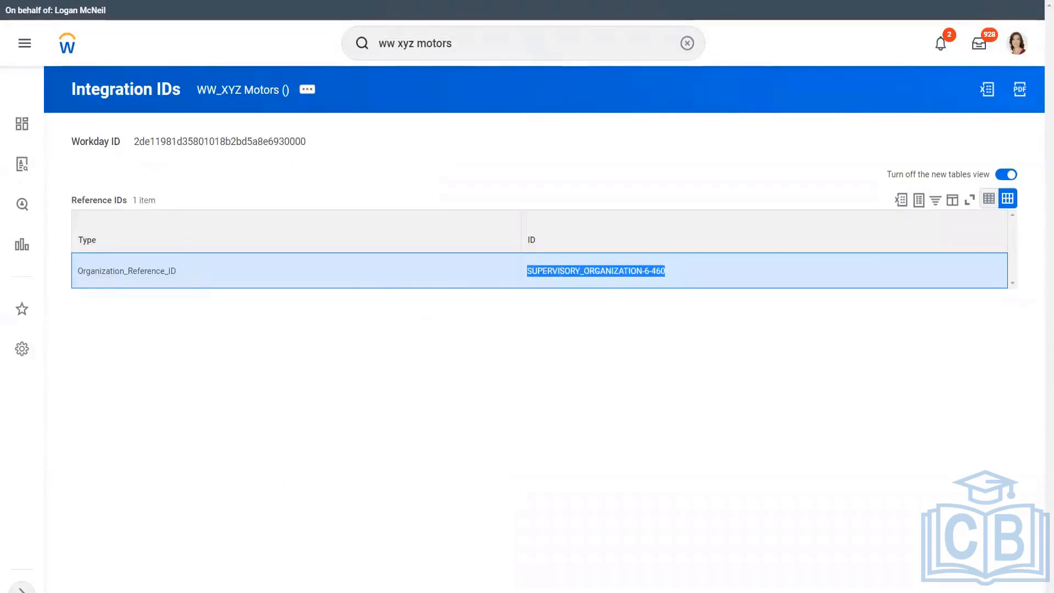
{"action": "key", "text": "alt+Tab"}
{"action": "key", "text": "ctrl+v"}
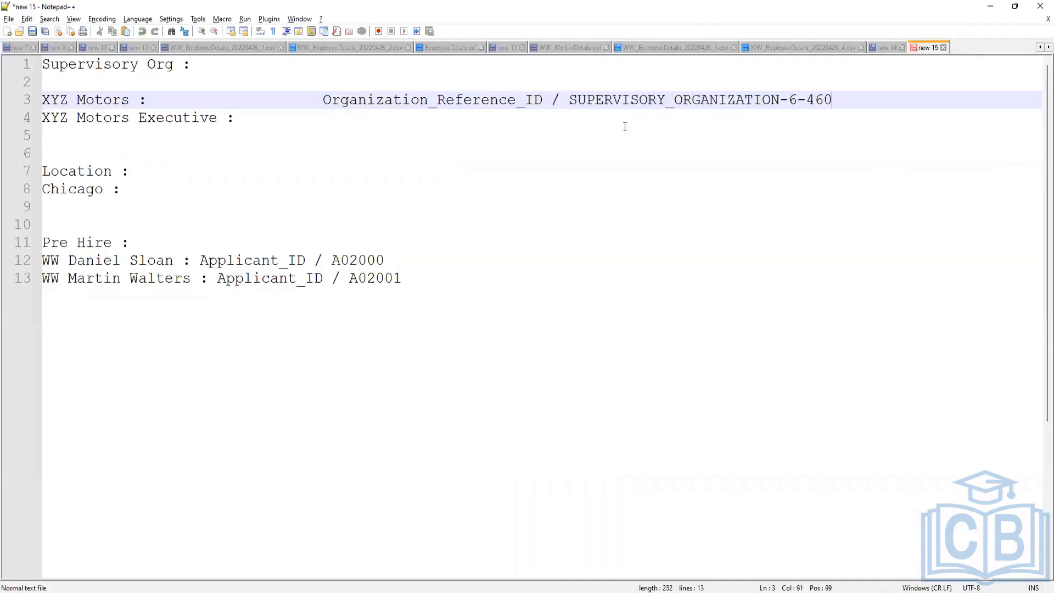
Indent line 4 for XYZ Motors Executive and add 'Organization_Reference_ID /' to it.
{"action": "key", "text": "Down"}
{"action": "key", "text": "Tab"}
{"action": "key", "text": "Tab"}
{"action": "key", "text": "Tab"}
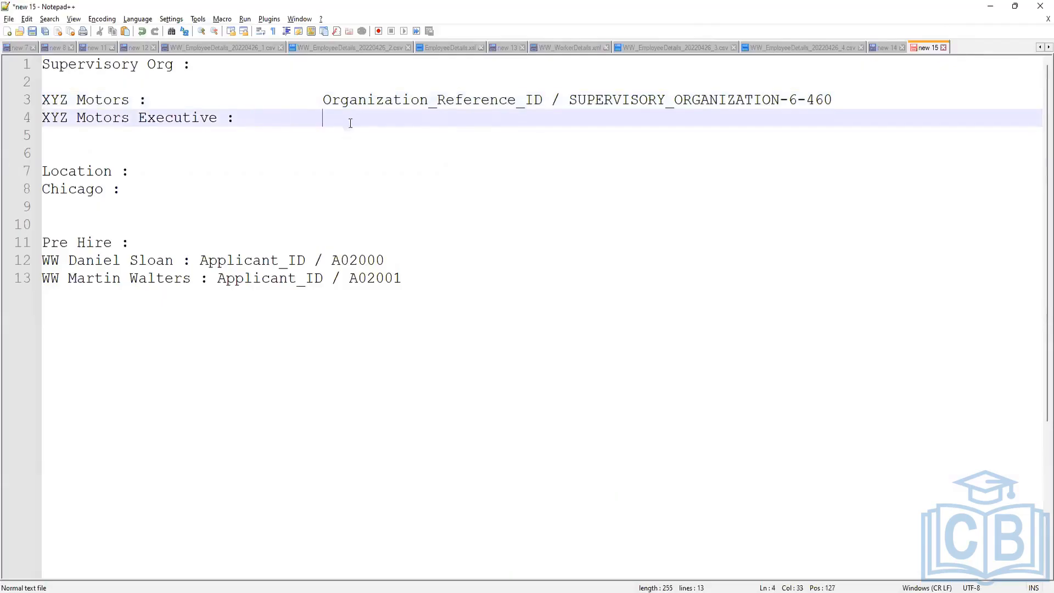
{"action": "left_click_drag", "start_coordinate": [324, 99], "coordinate": [543, 101]}
{"action": "key", "text": "ctrl+c"}
{"action": "left_click", "coordinate": [349, 122]}
{"action": "key", "text": "ctrl+v"}
{"action": "type", "text": "/"}
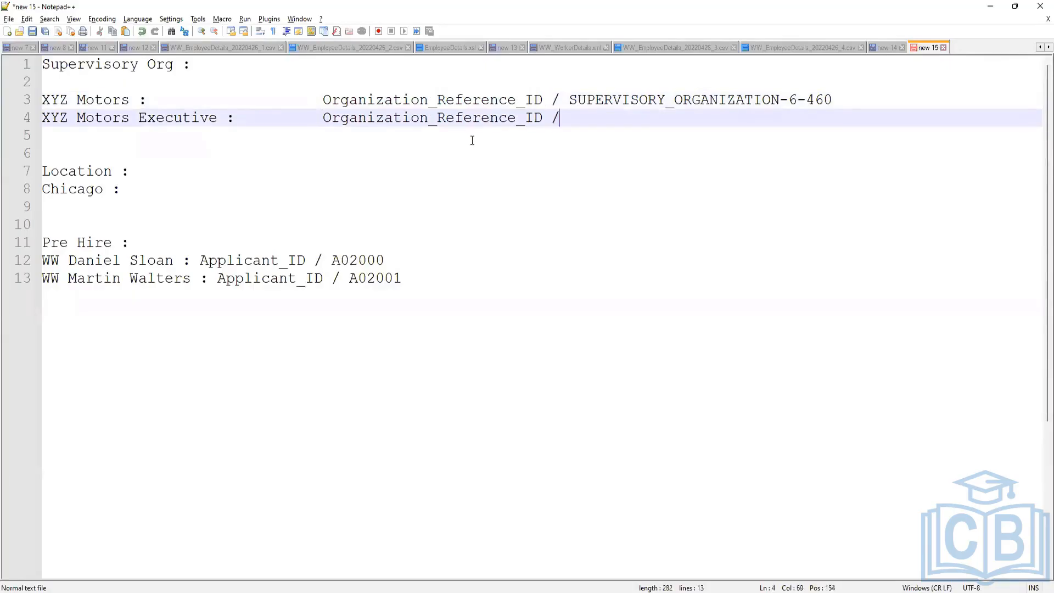
{"action": "key", "text": "alt+Tab"}
{"action": "key", "text": "alt+Tab"}
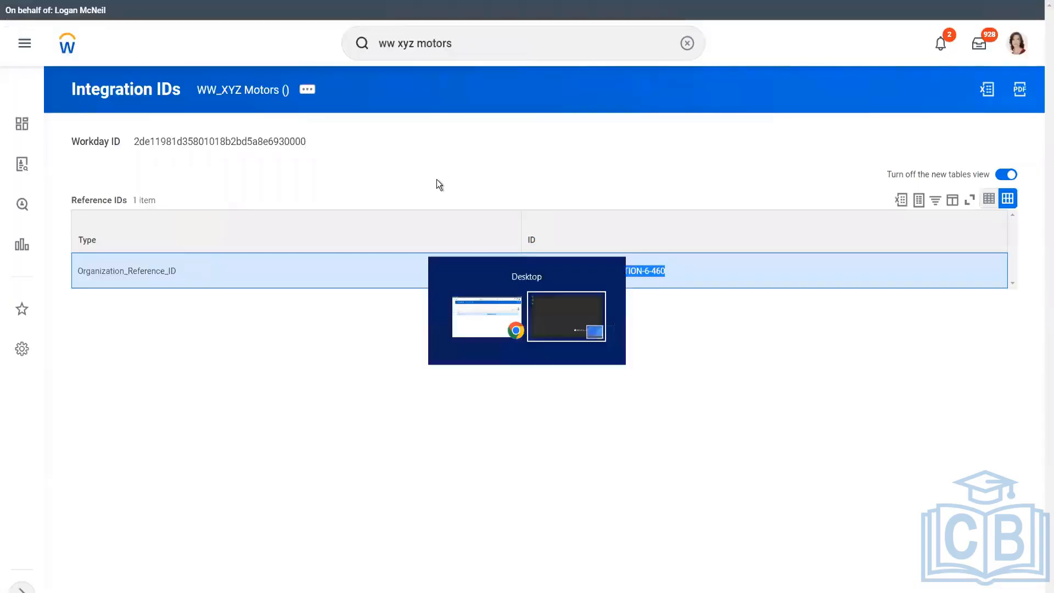
{"action": "key", "text": "alt+Tab"}
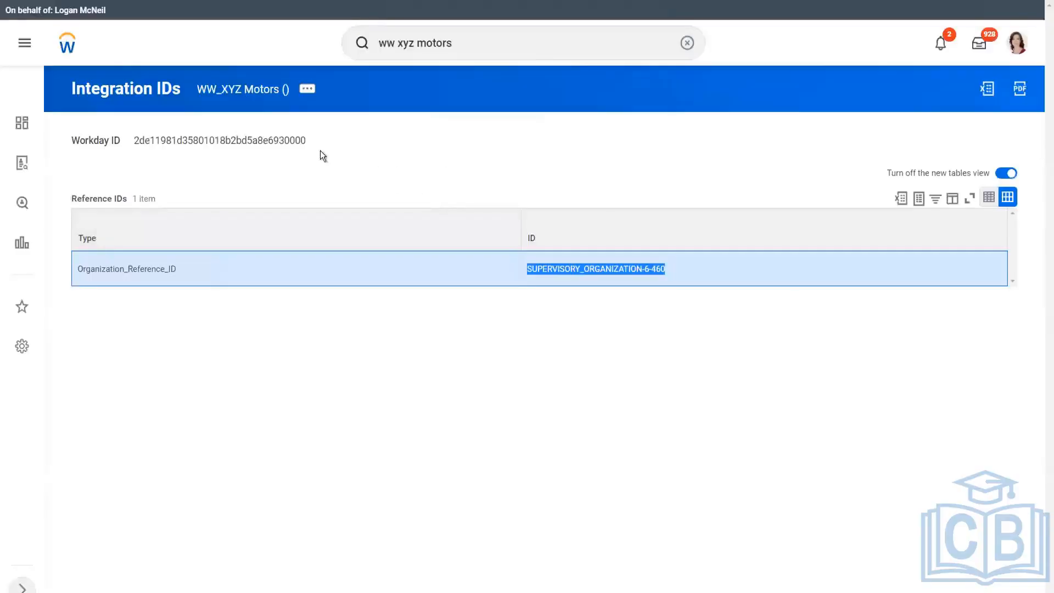
Copy the Executive org's ID SUPERVISORY_ORGANIZATION-6-461 from its Integration IDs onto notes line 4.
{"action": "left_click", "coordinate": [245, 107]}
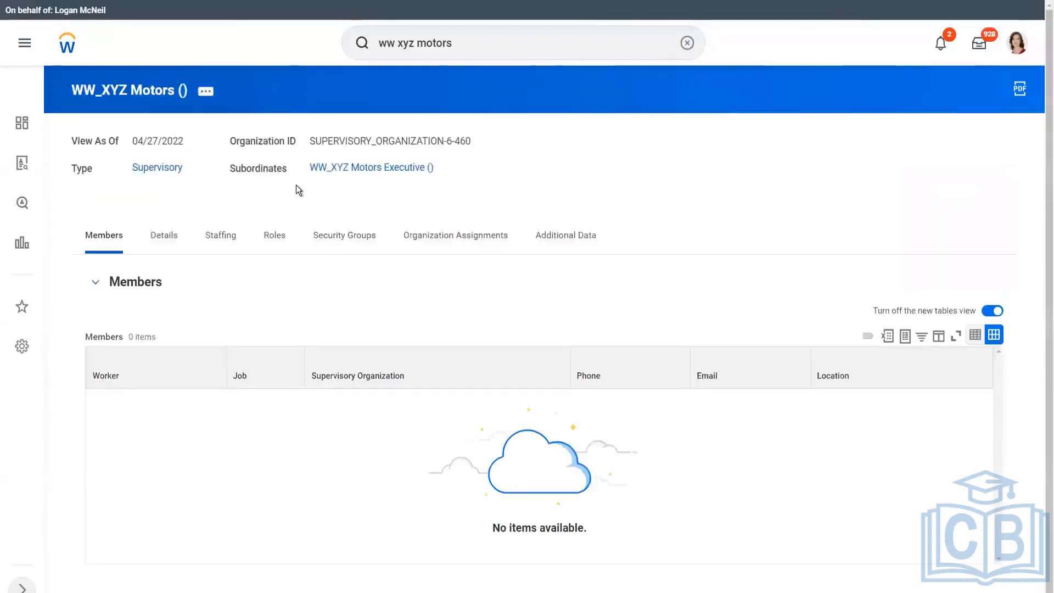
{"action": "left_click", "coordinate": [449, 171]}
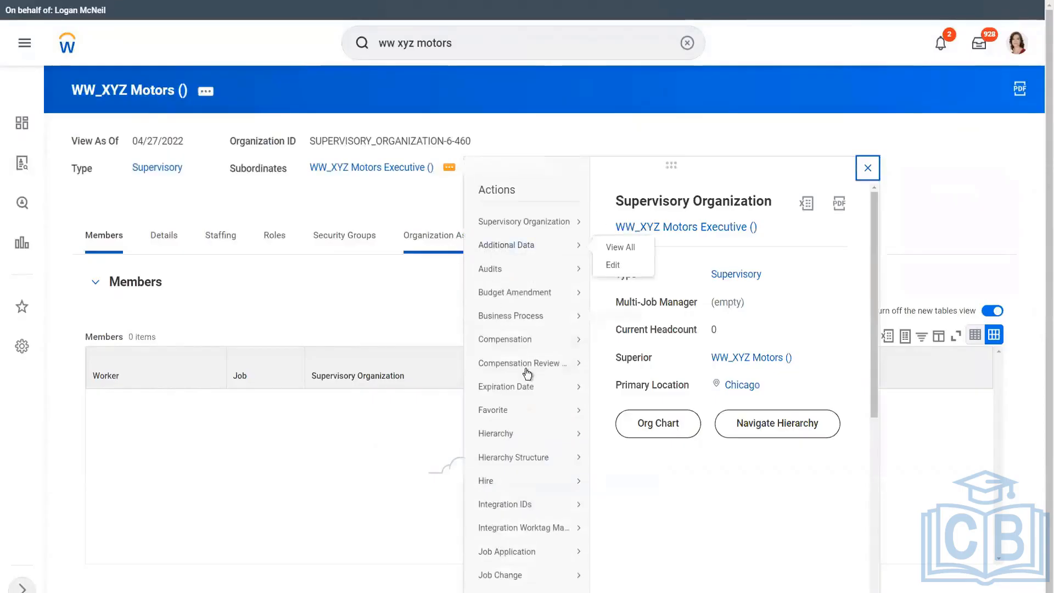
{"action": "mouse_move", "coordinate": [520, 511]}
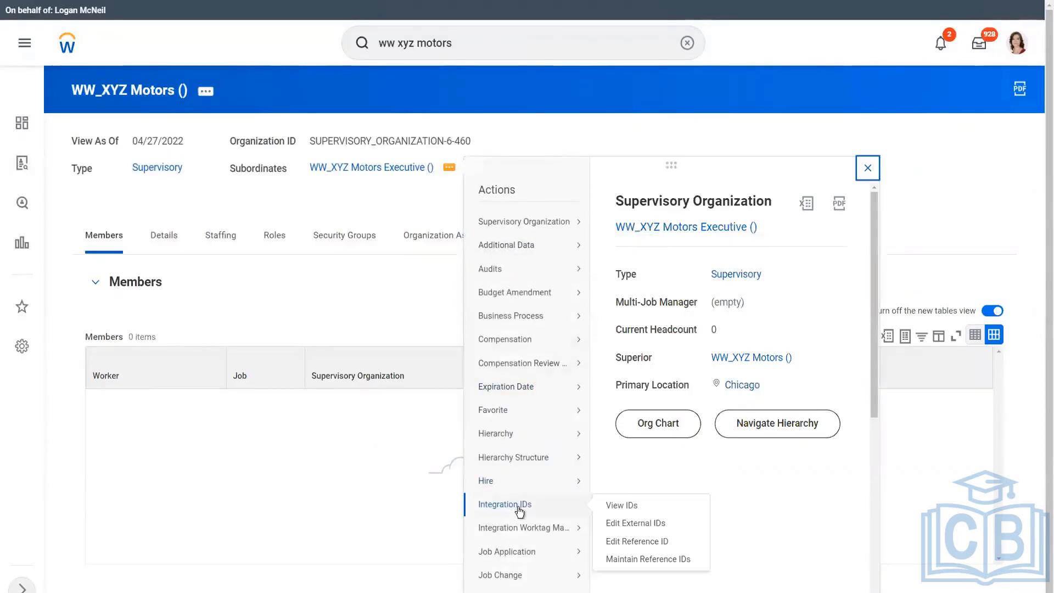
{"action": "left_click", "coordinate": [632, 512]}
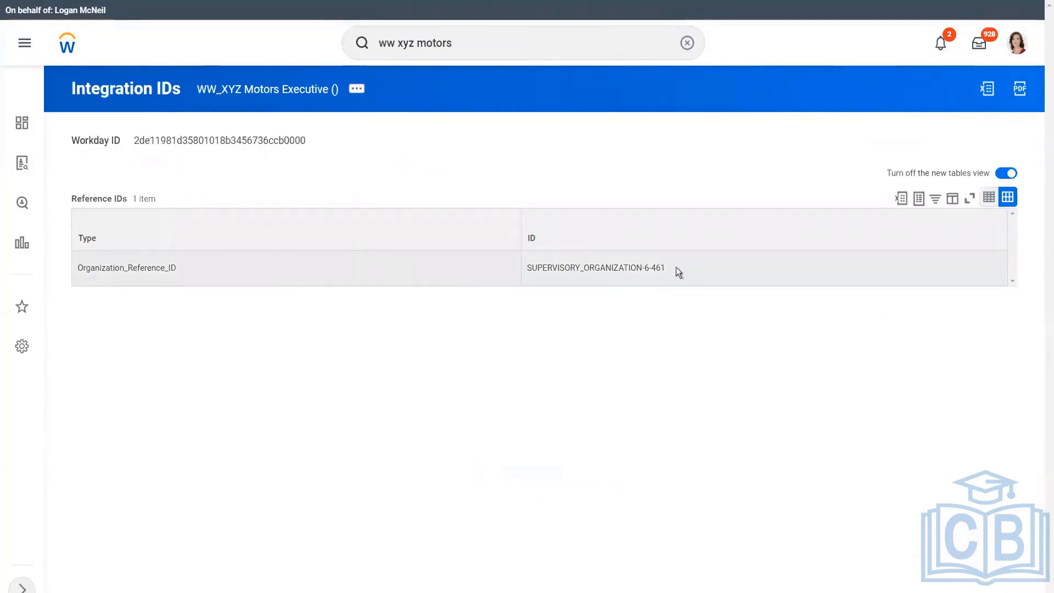
{"action": "left_click_drag", "start_coordinate": [665, 267], "coordinate": [538, 266]}
{"action": "key", "text": "ctrl+c"}
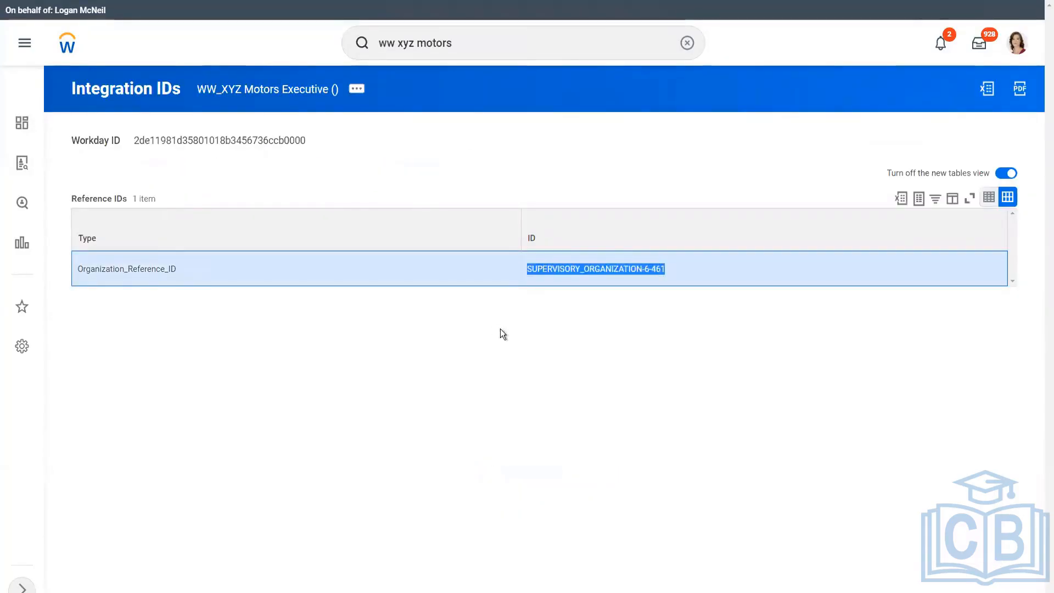
{"action": "key", "text": "alt+Tab"}
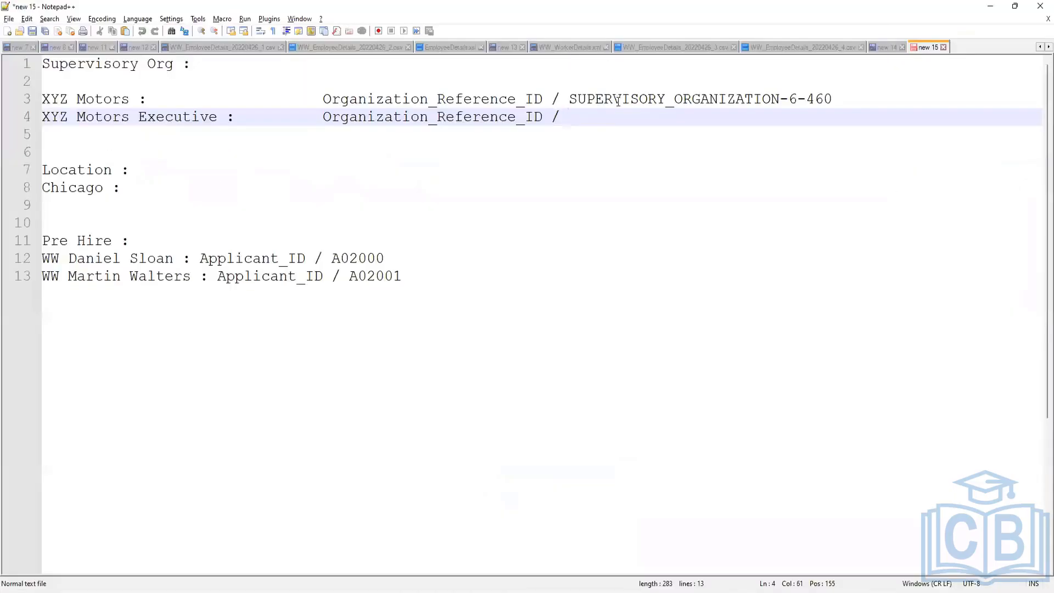
{"action": "key", "text": "ctrl+v"}
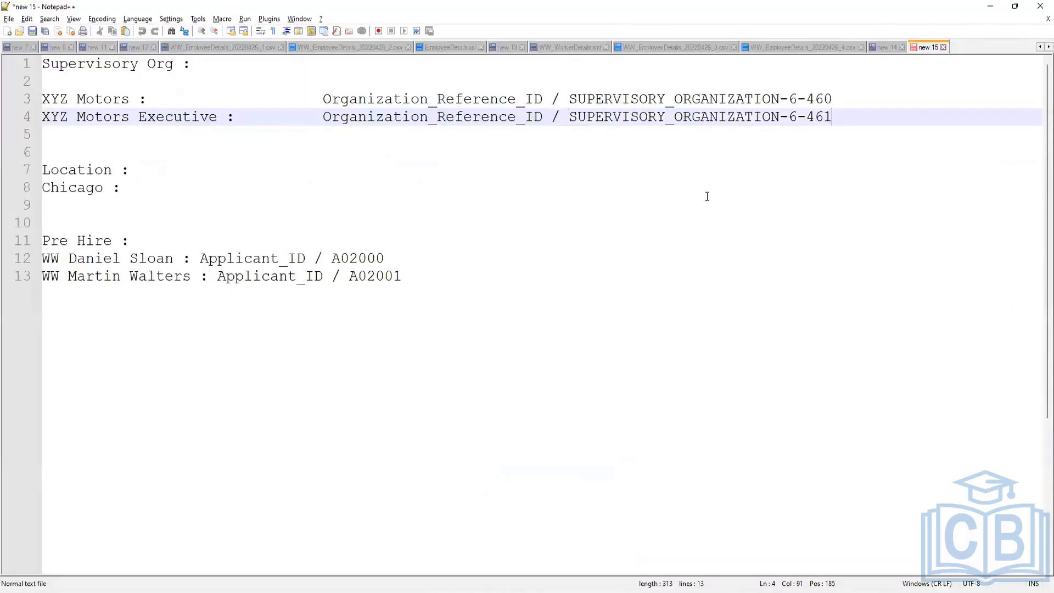
Set the cursor after Chicago on line 8 and open the WW_XYZ Motors Executive organization.
{"action": "left_click", "coordinate": [167, 193]}
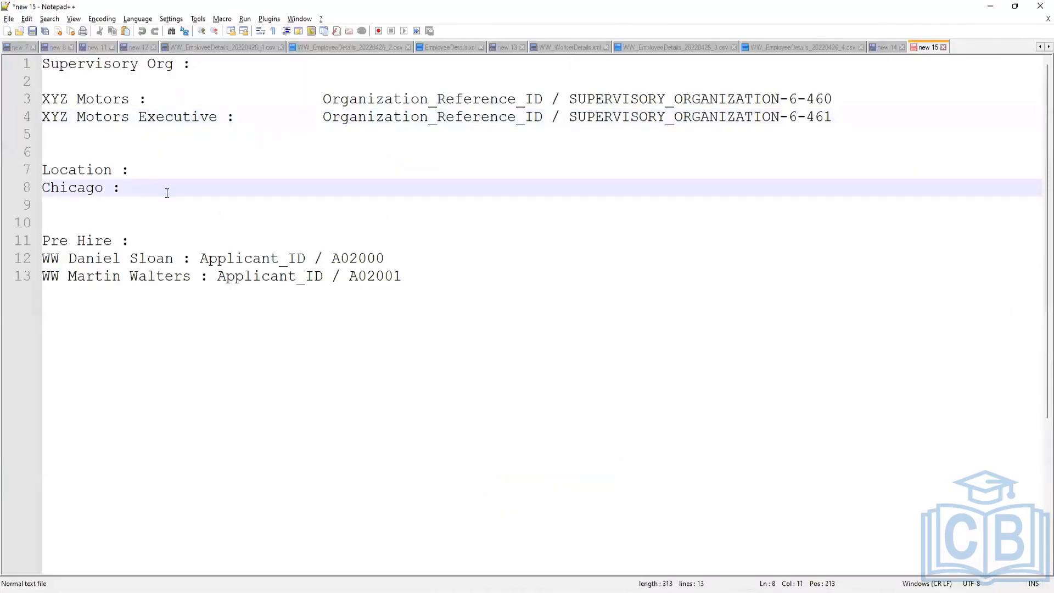
{"action": "left_click", "coordinate": [609, 580]}
{"action": "left_click", "coordinate": [264, 100]}
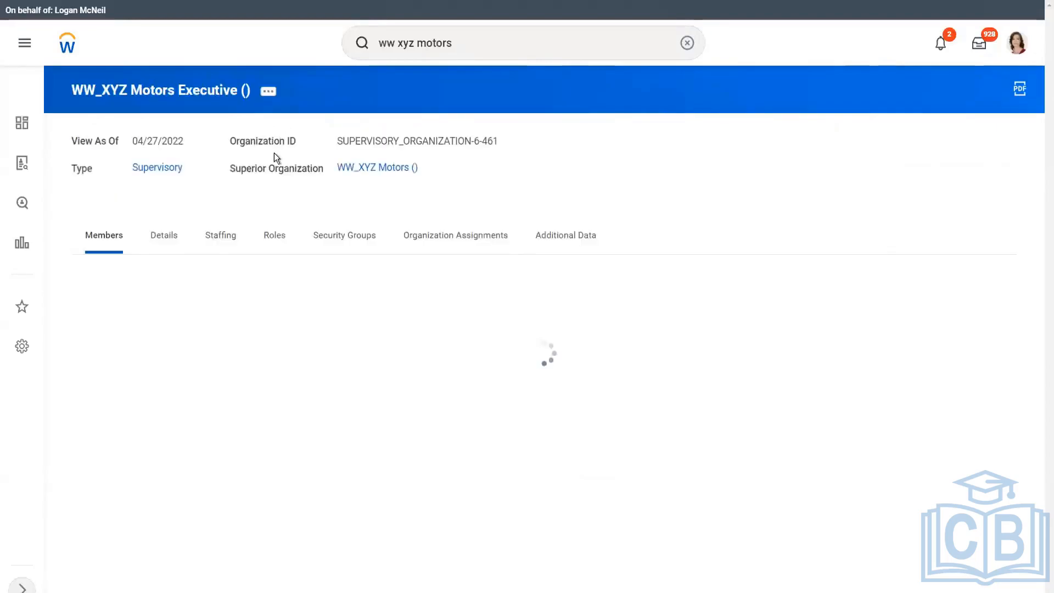
From the Executive org's details, view the Chicago location's Integration IDs and select Chicago_site.
{"action": "left_click", "coordinate": [166, 238]}
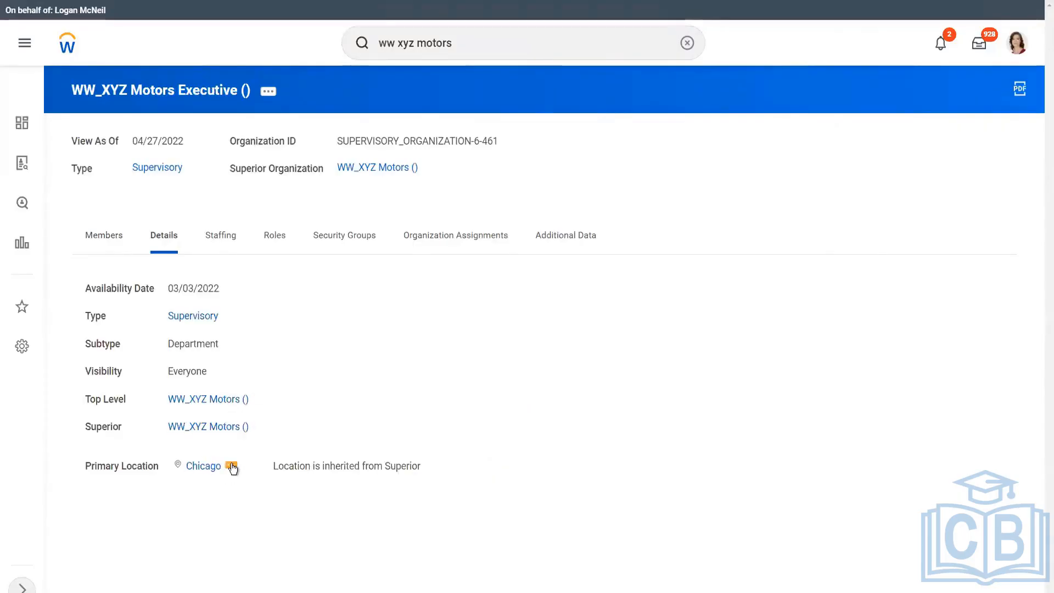
{"action": "left_click", "coordinate": [231, 467]}
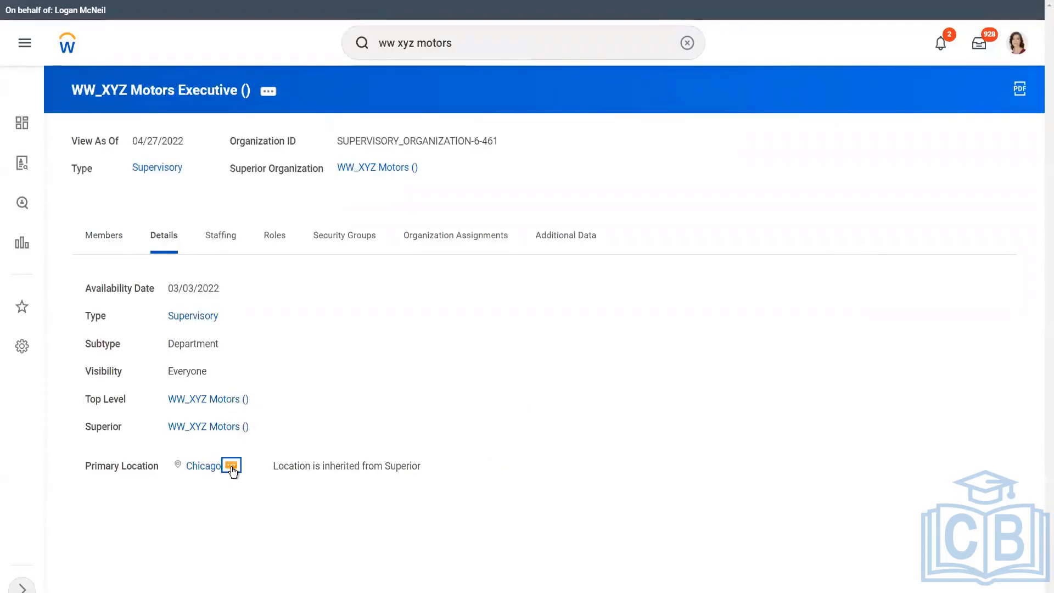
{"action": "mouse_move", "coordinate": [311, 278]}
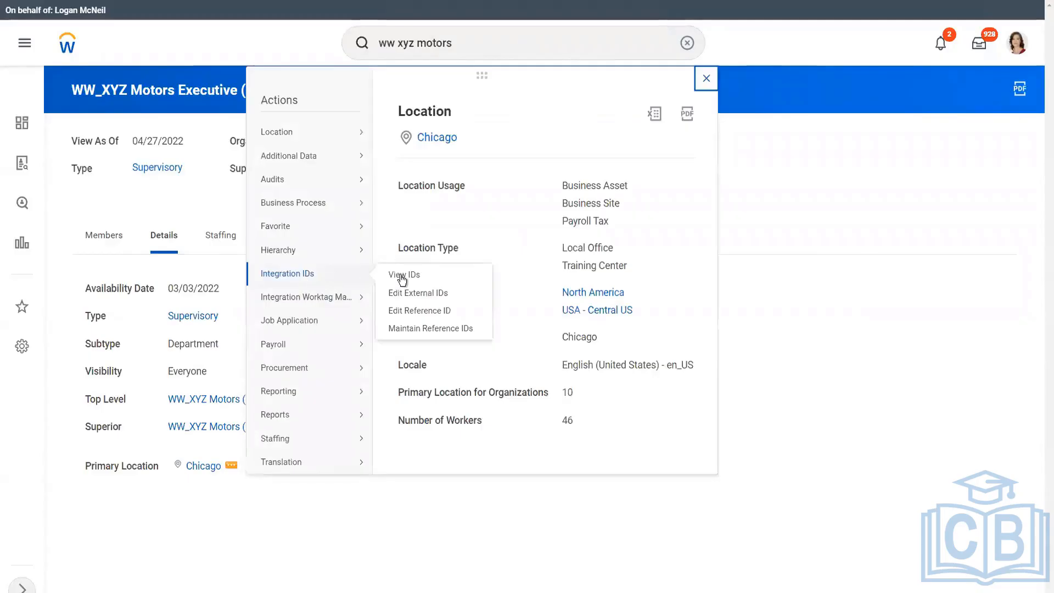
{"action": "left_click", "coordinate": [417, 275]}
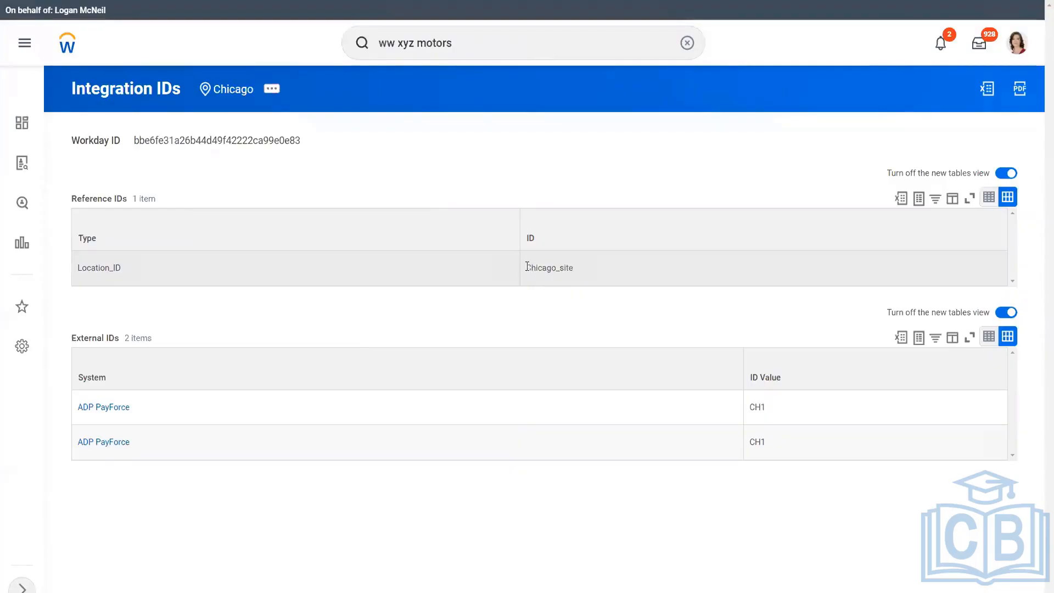
{"action": "left_click_drag", "start_coordinate": [526, 268], "coordinate": [574, 269]}
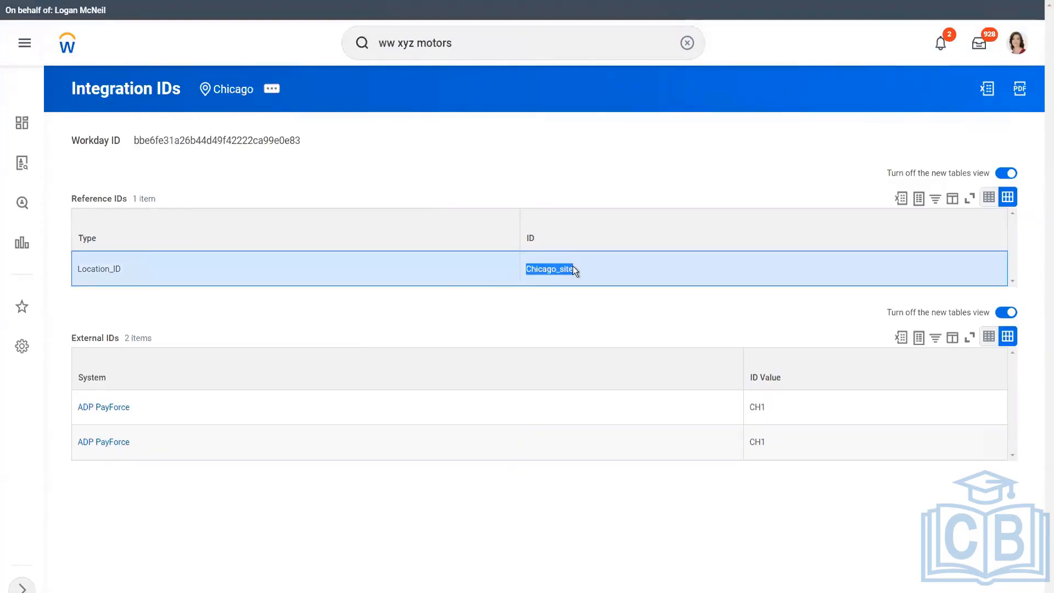
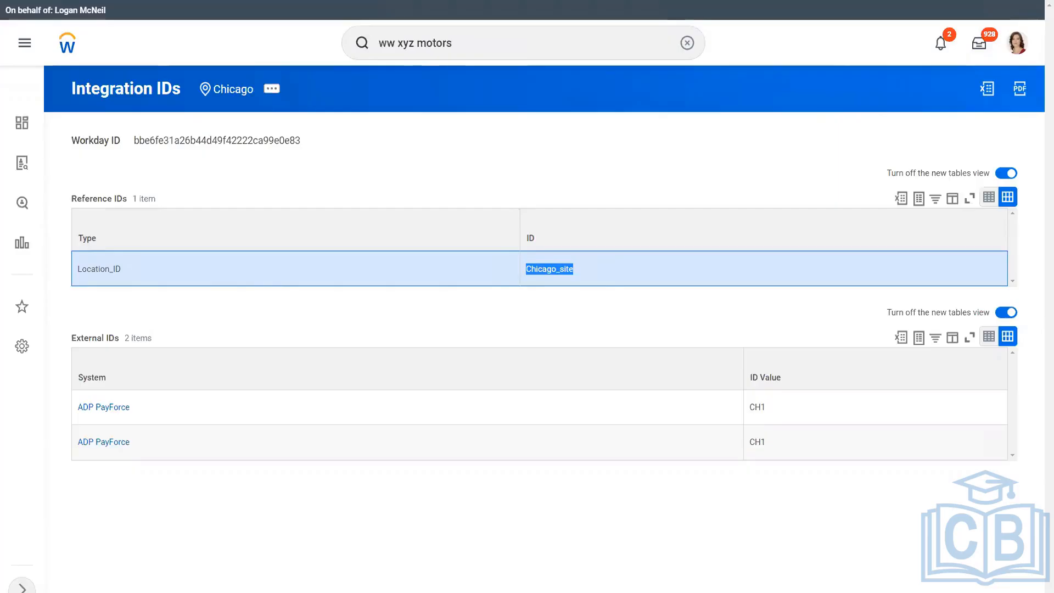
Record the Chicago location in the notes as 'Location_ID/Chicago_site'.
{"action": "key", "text": "alt+Tab"}
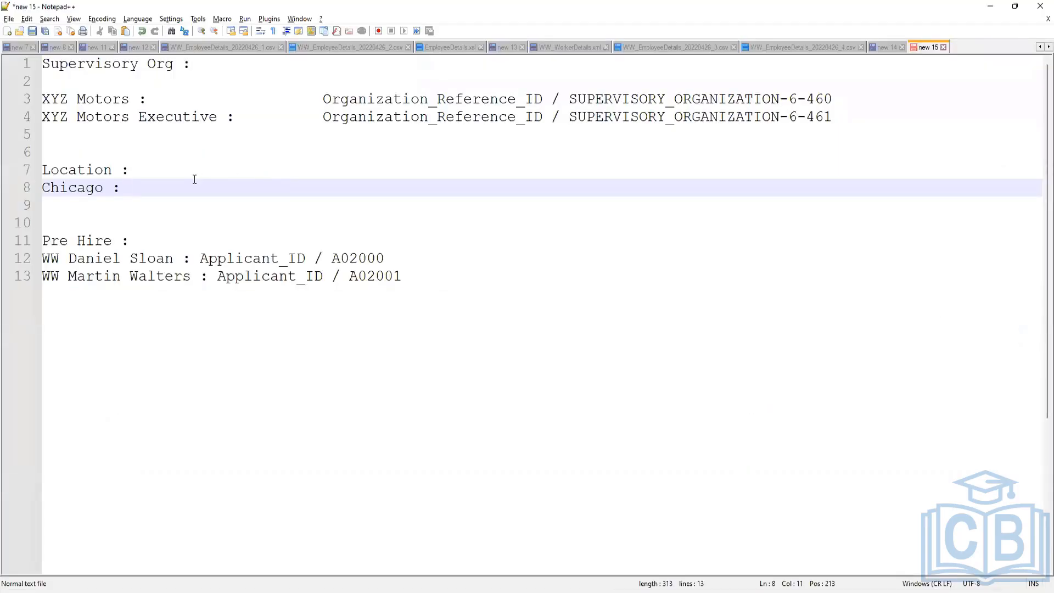
{"action": "type", "text": "Chicago_site"}
{"action": "key", "text": "alt+Tab"}
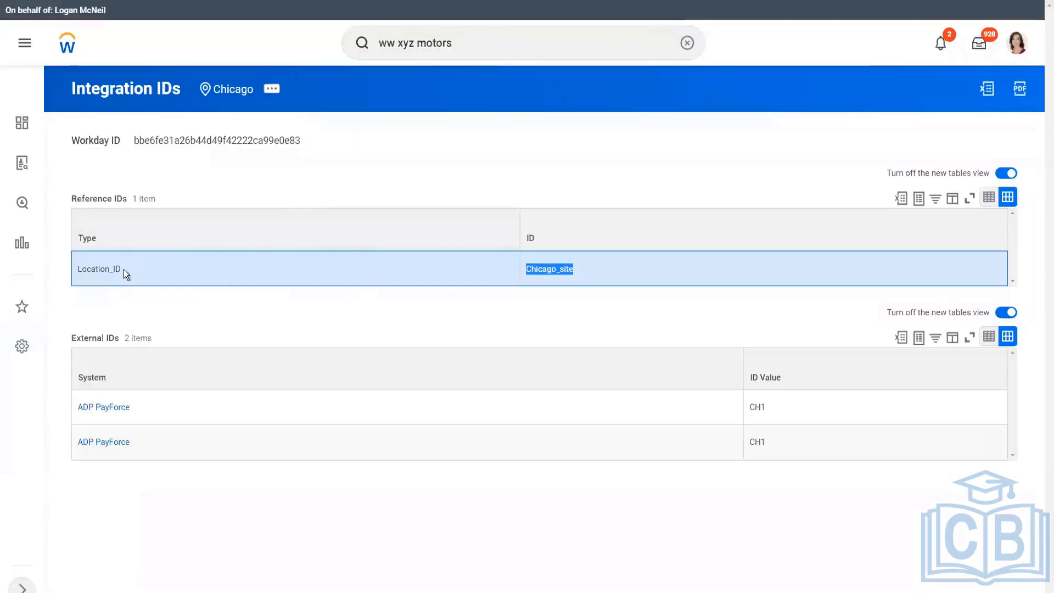
{"action": "double_click", "coordinate": [124, 269]}
{"action": "key", "text": "ctrl+c"}
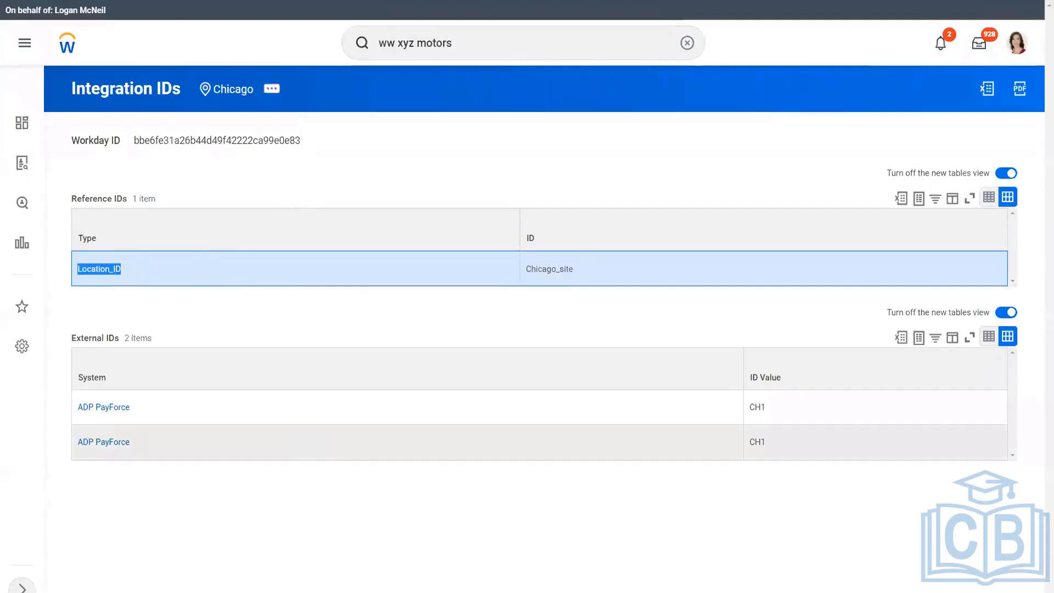
{"action": "key", "text": "alt+Tab"}
{"action": "left_click", "coordinate": [127, 187]}
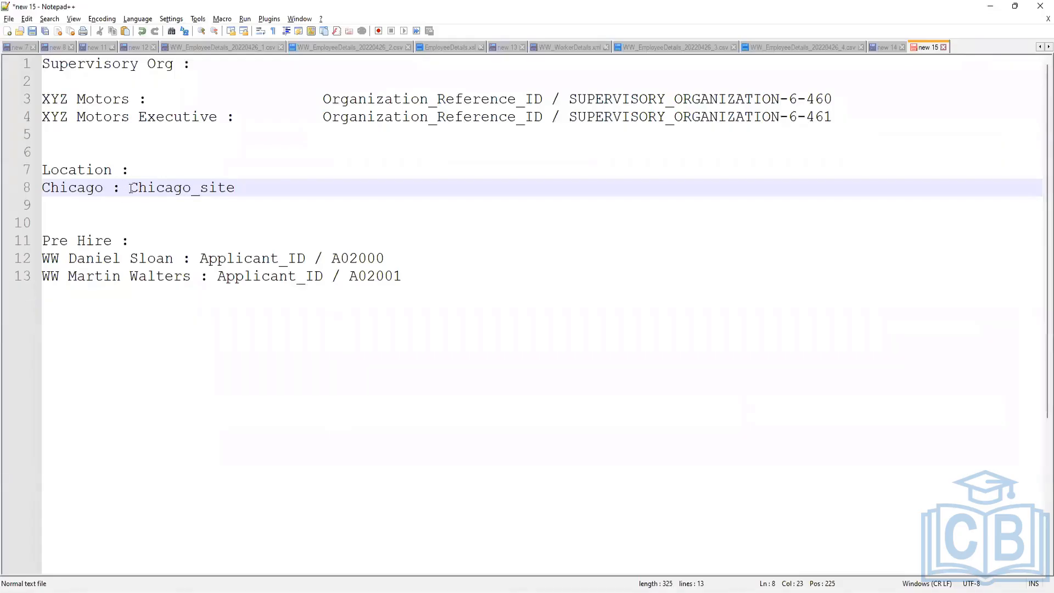
{"action": "key", "text": "ctrl+v"}
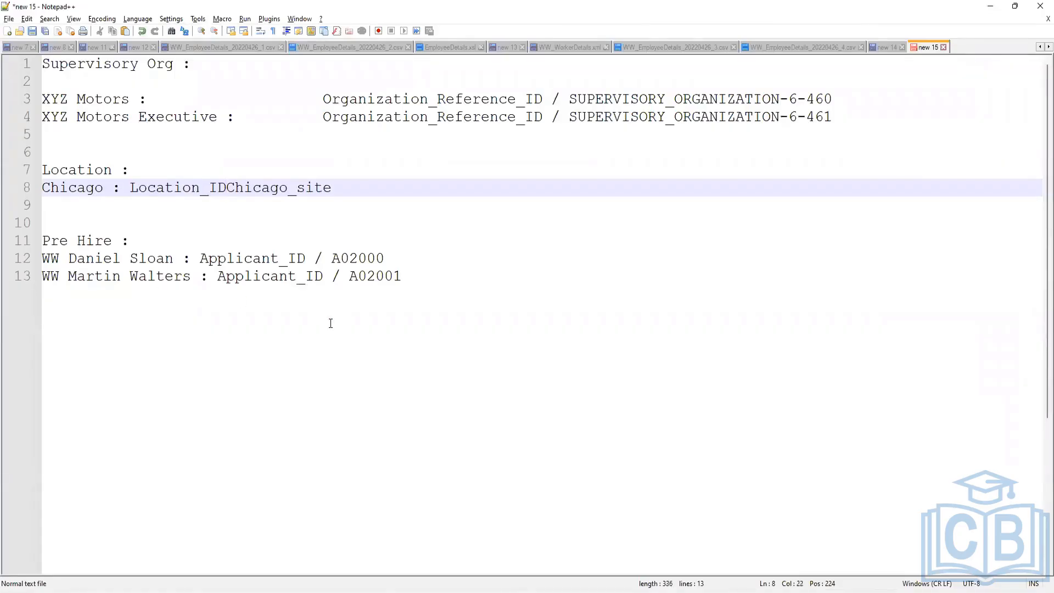
{"action": "type", "text": "/"}
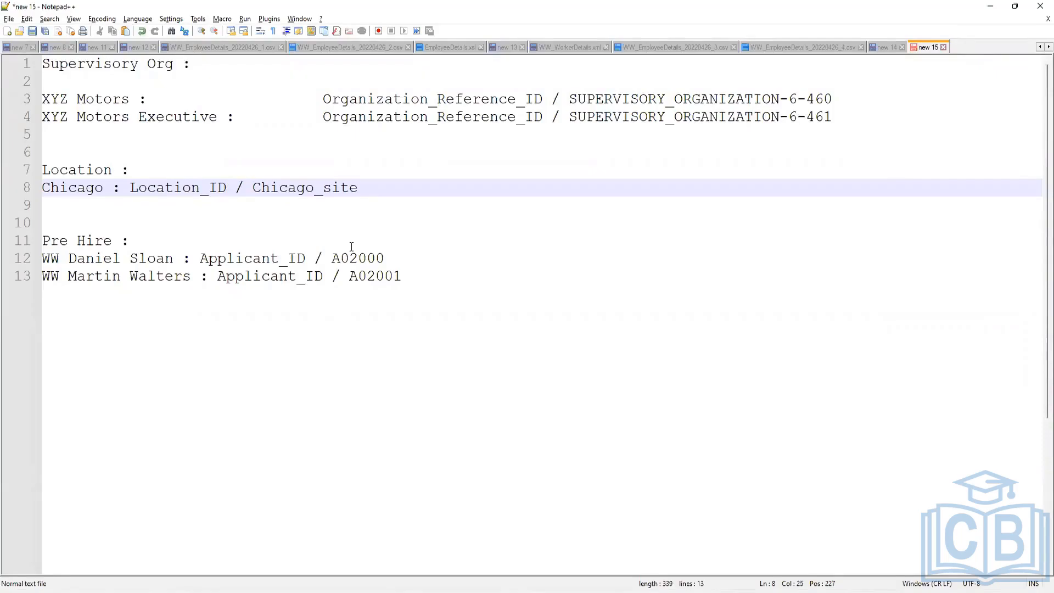
Add a 'Job Profile :' heading below the applicant entries.
{"action": "left_click", "coordinate": [391, 190]}
{"action": "left_click", "coordinate": [431, 281]}
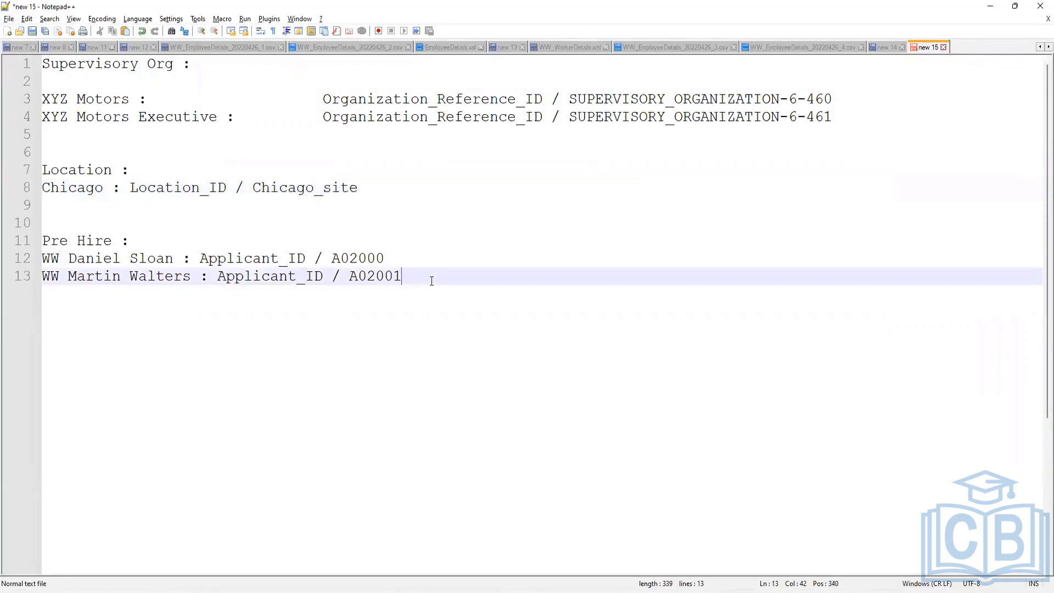
{"action": "key", "text": "Return"}
{"action": "key", "text": "Return"}
{"action": "key", "text": "Return"}
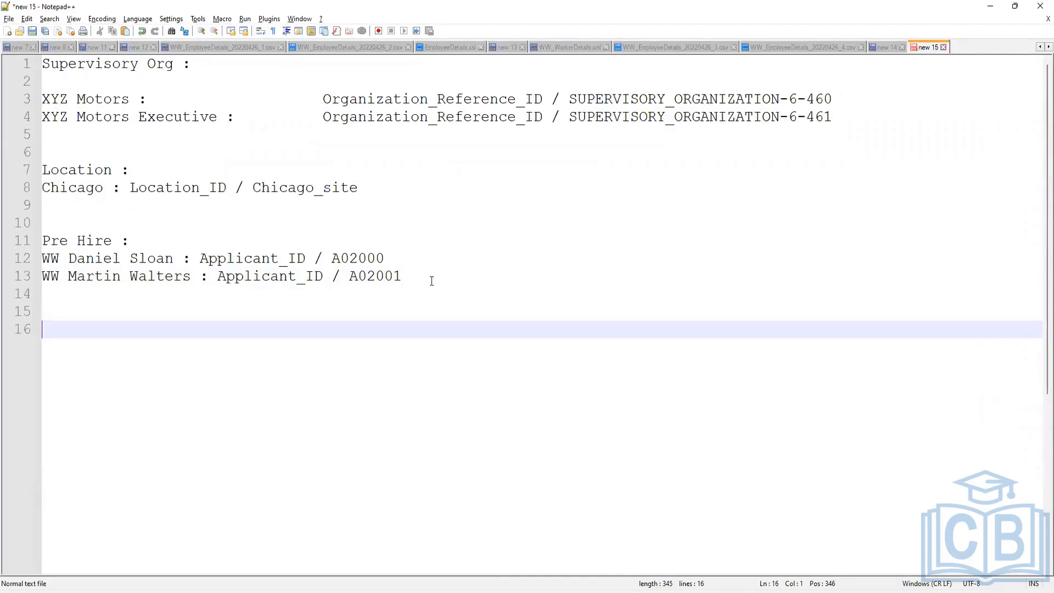
{"action": "type", "text": "Job Profile :"}
{"action": "key", "text": "Return"}
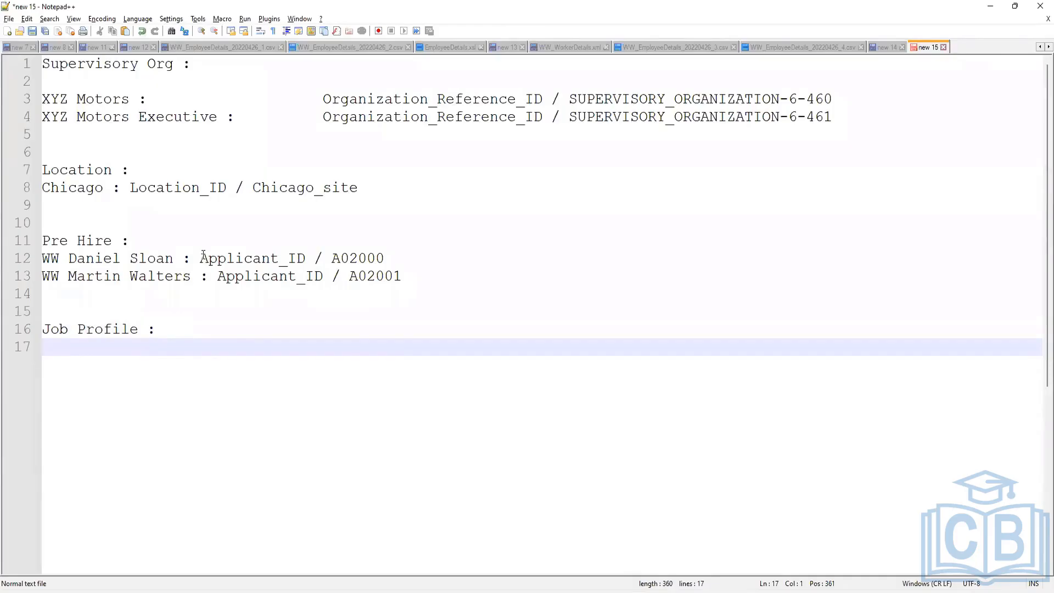
Check the Applicant_ID labels on lines 12–13, then select Workday's old 'ww xyz motors' search.
{"action": "left_click_drag", "start_coordinate": [202, 257], "coordinate": [291, 259]}
{"action": "left_click", "coordinate": [242, 278]}
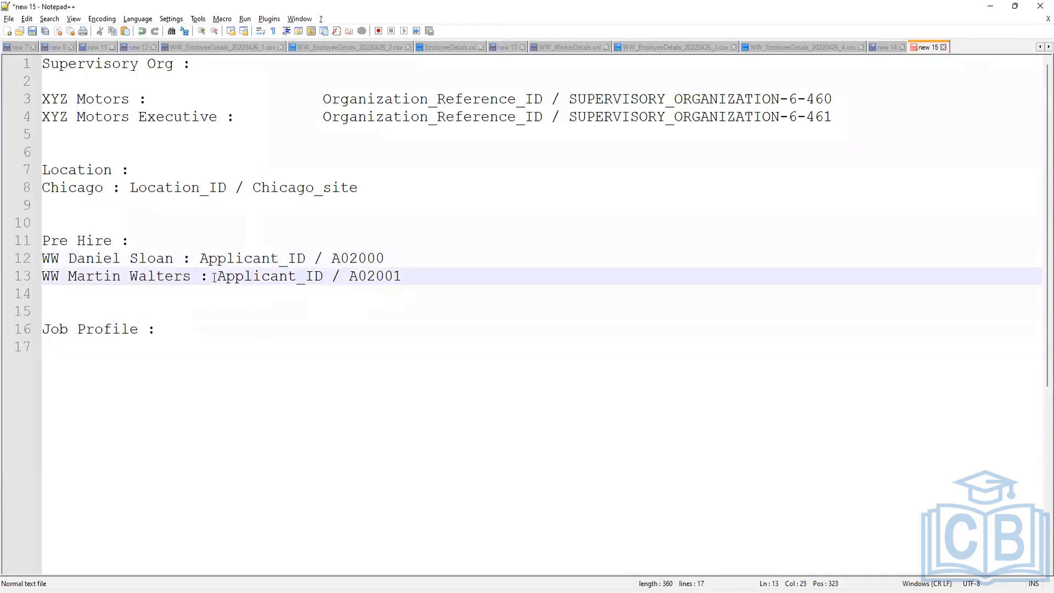
{"action": "left_click_drag", "start_coordinate": [215, 277], "coordinate": [325, 276]}
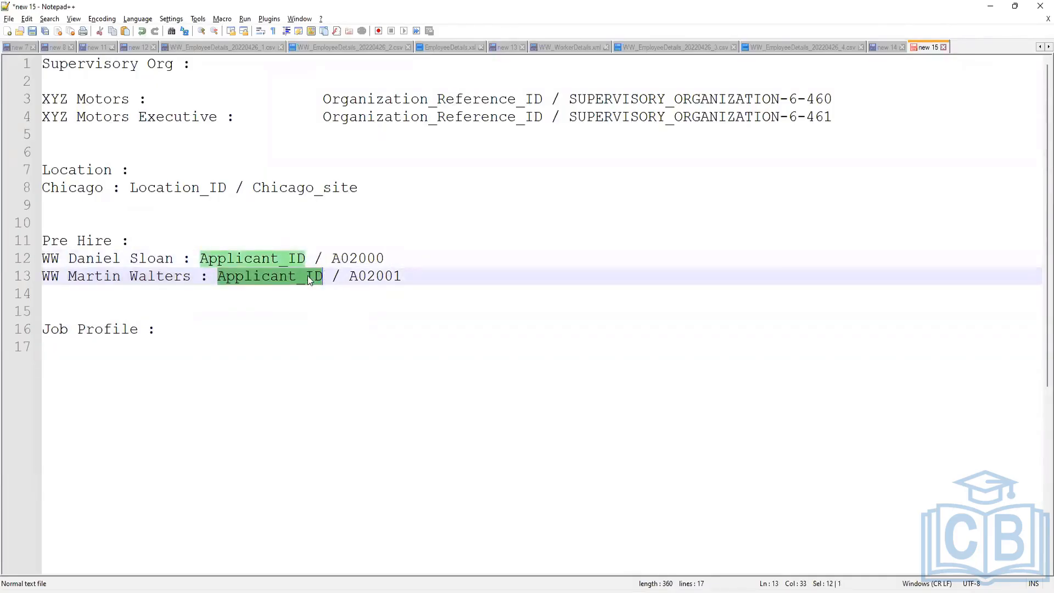
{"action": "left_click", "coordinate": [306, 276]}
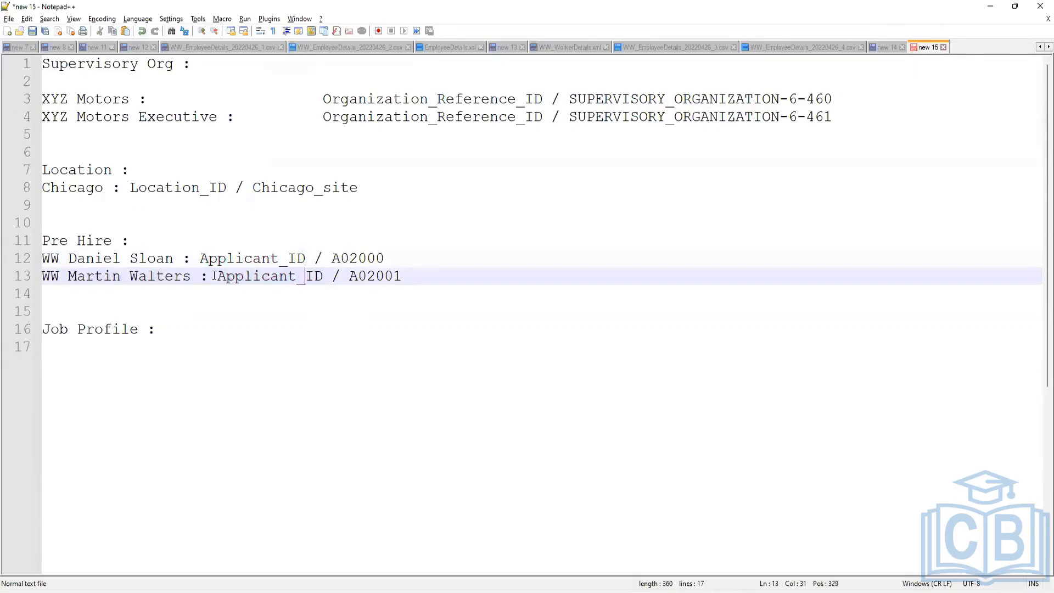
{"action": "left_click", "coordinate": [589, 591]}
{"action": "left_click", "coordinate": [382, 128]}
{"action": "left_click_drag", "start_coordinate": [459, 47], "coordinate": [377, 188]}
Start Create Job Profile with effective date 04/01/2022.
{"action": "type", "text": "crea "}
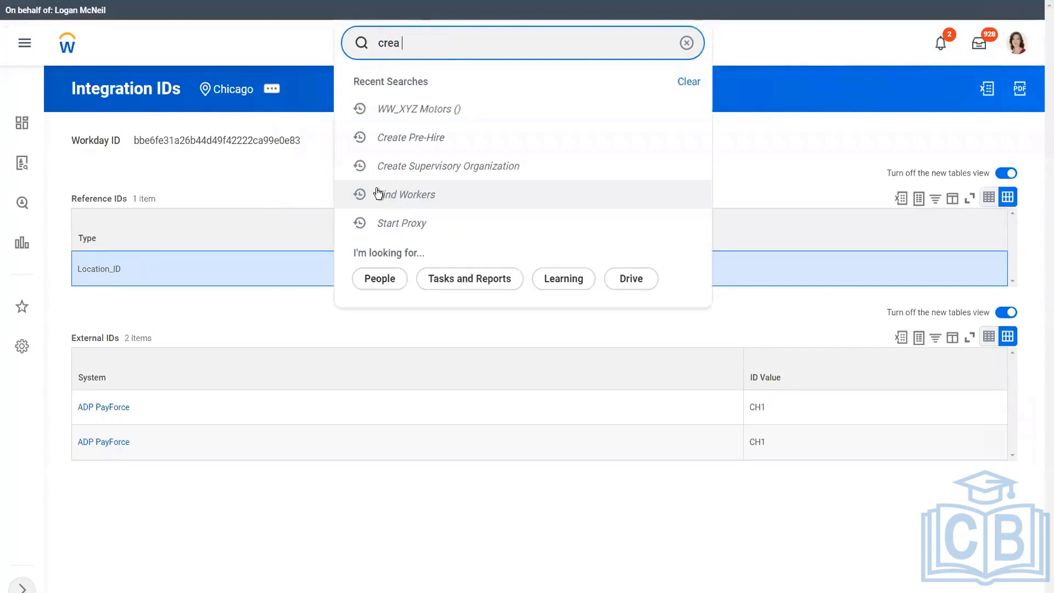
{"action": "type", "text": "job profile"}
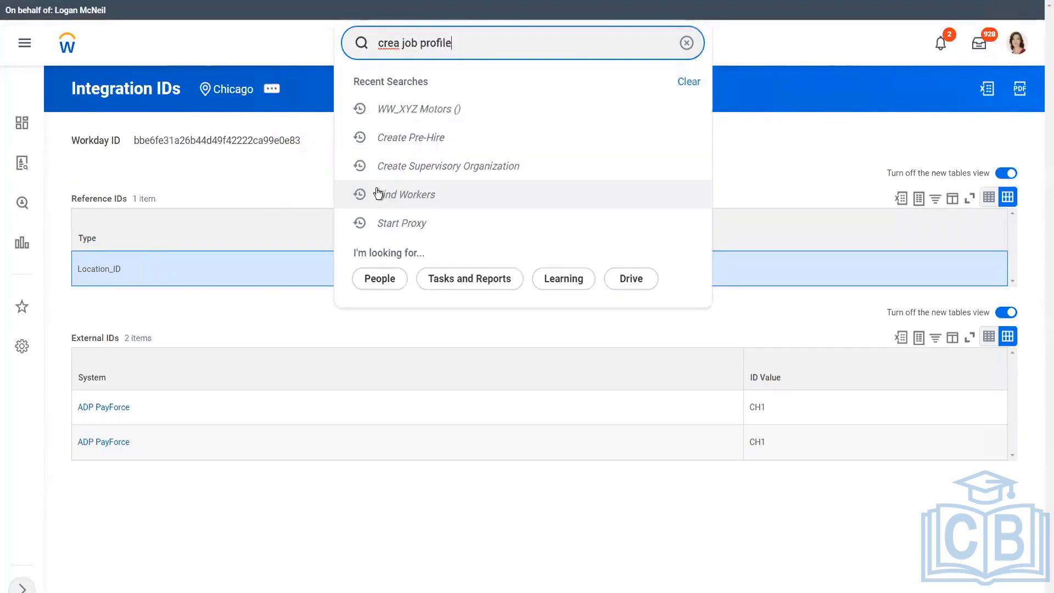
{"action": "left_click", "coordinate": [443, 90]}
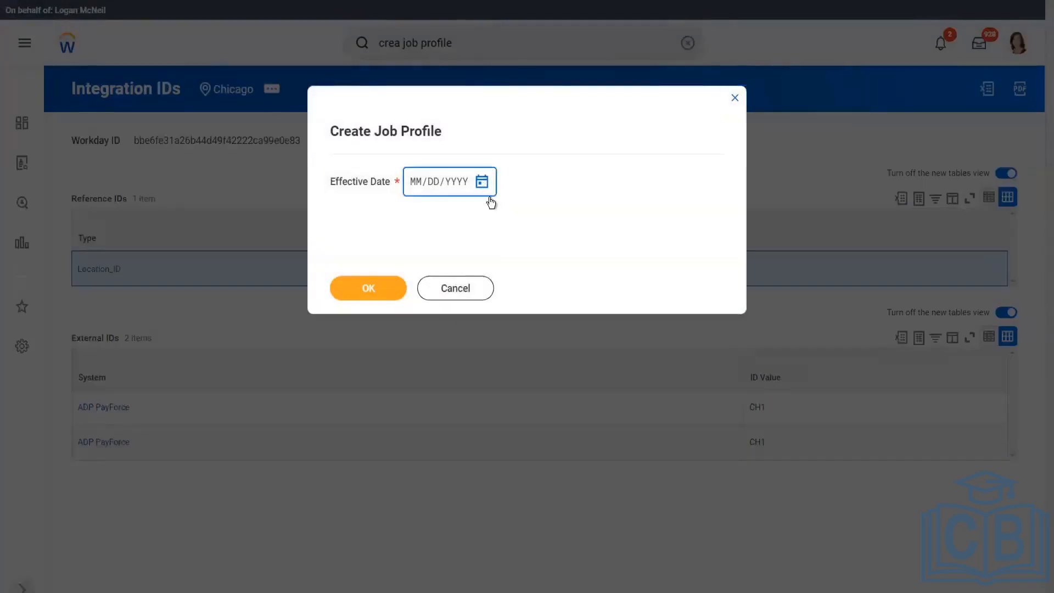
{"action": "left_click", "coordinate": [482, 183]}
{"action": "left_click", "coordinate": [687, 233]}
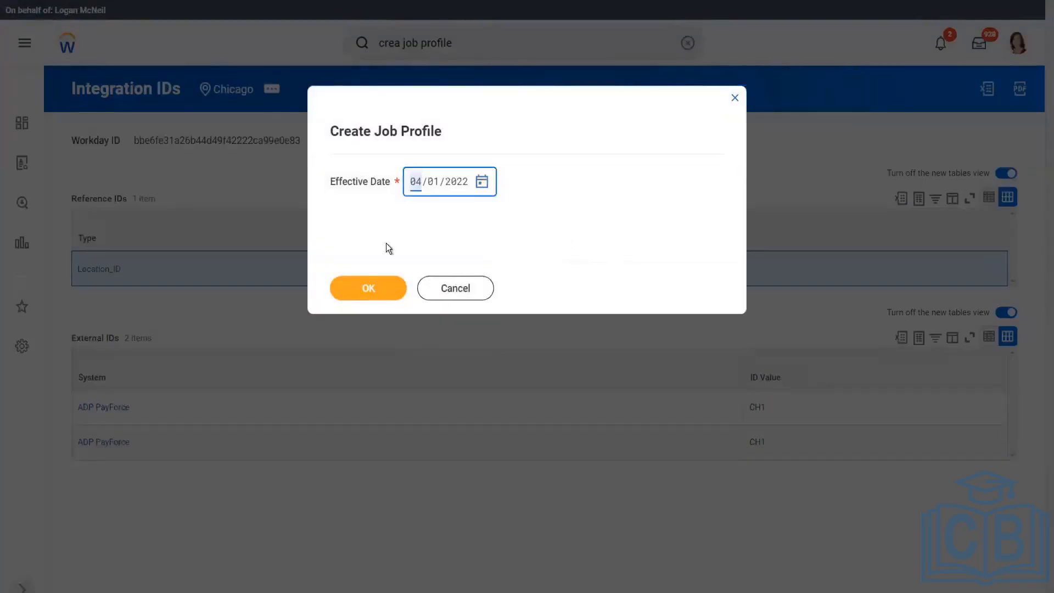
{"action": "left_click", "coordinate": [365, 293]}
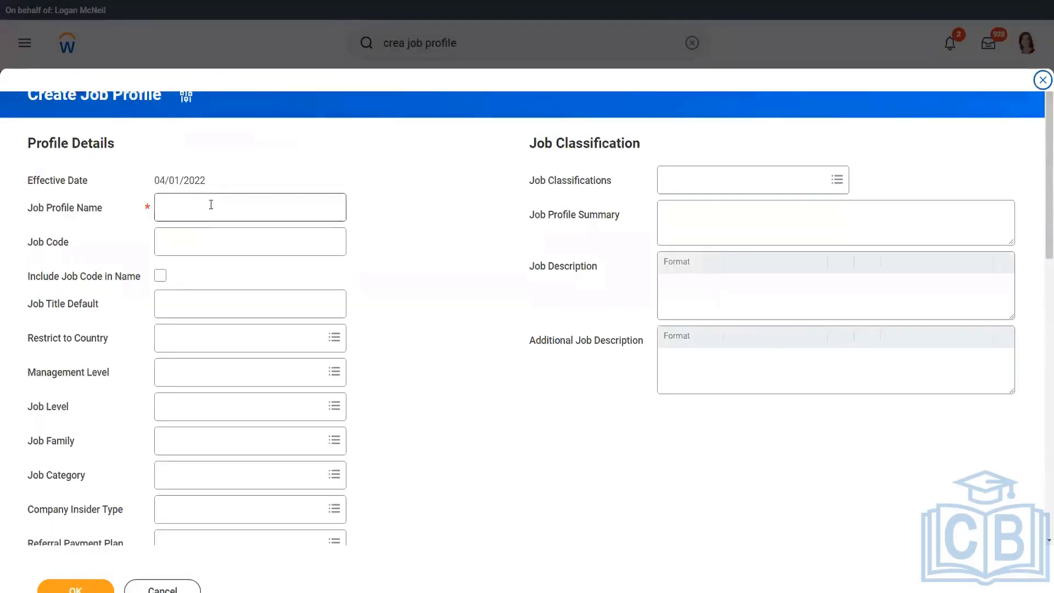
Name the profile 'WW Chief Executive Officer', set management level 2 Chief Executive Officer, and submit.
{"action": "left_click", "coordinate": [211, 205]}
{"action": "type", "text": "WW"}
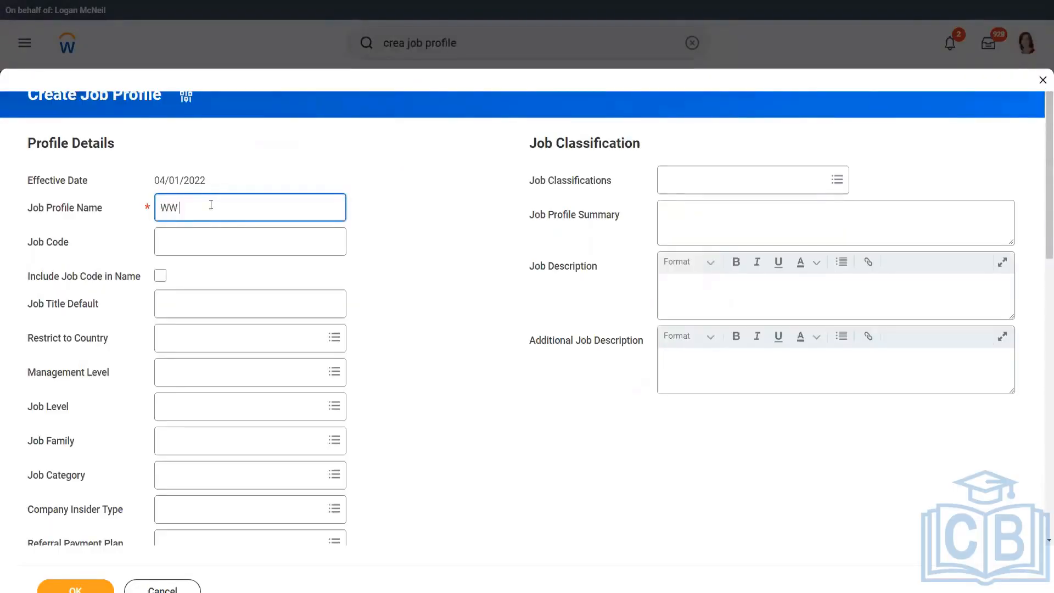
{"action": "type", "text": " Chief Executive Orricer"}
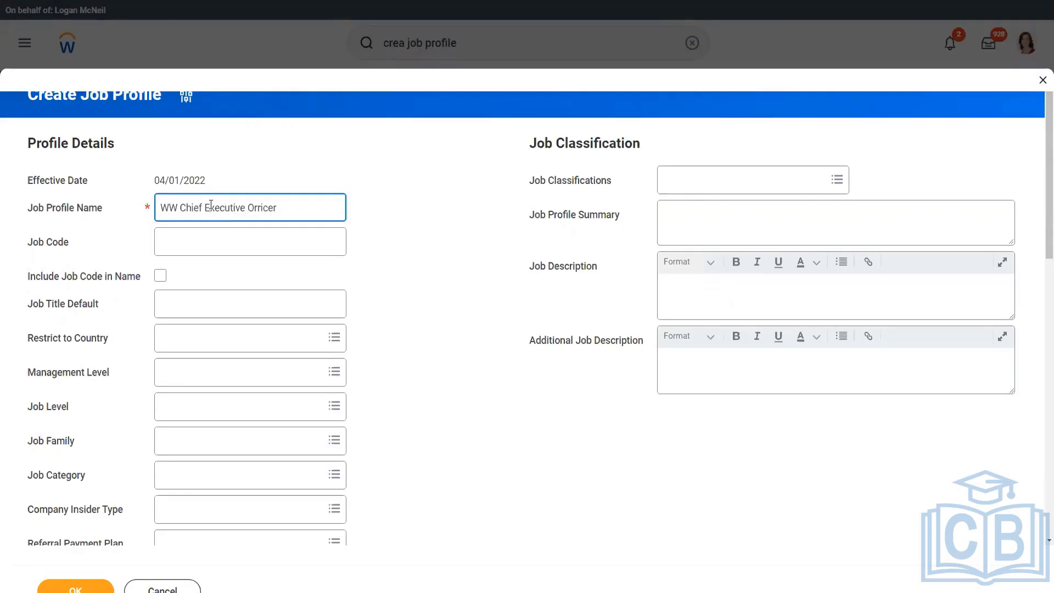
{"action": "key", "text": "BackSpace"}
{"action": "key", "text": "BackSpace"}
{"action": "key", "text": "BackSpace"}
{"action": "key", "text": "BackSpace"}
{"action": "key", "text": "BackSpace"}
{"action": "type", "text": "fficer"}
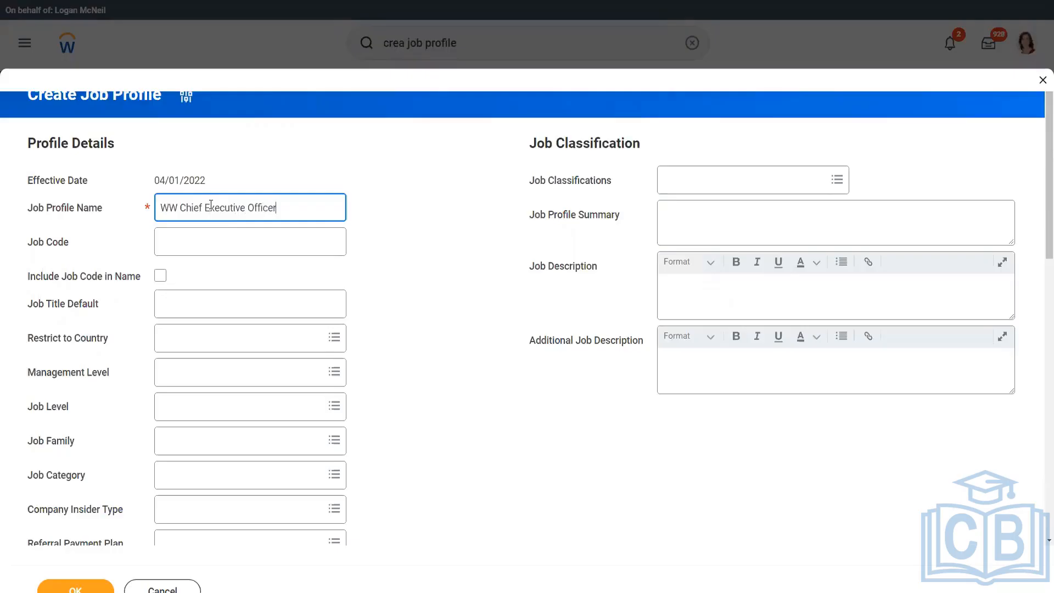
{"action": "left_click", "coordinate": [199, 373]}
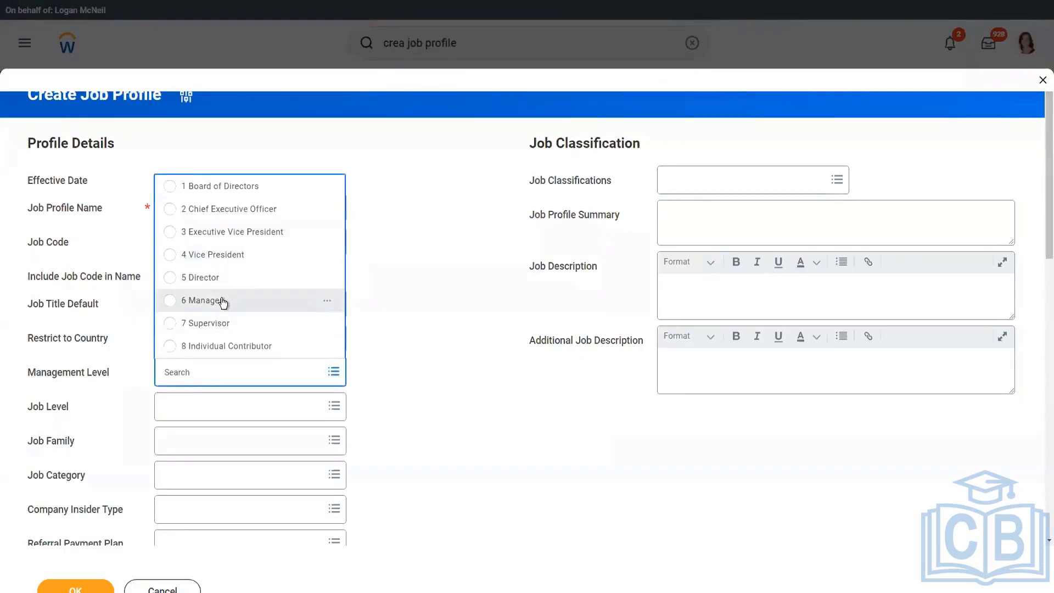
{"action": "left_click", "coordinate": [241, 209]}
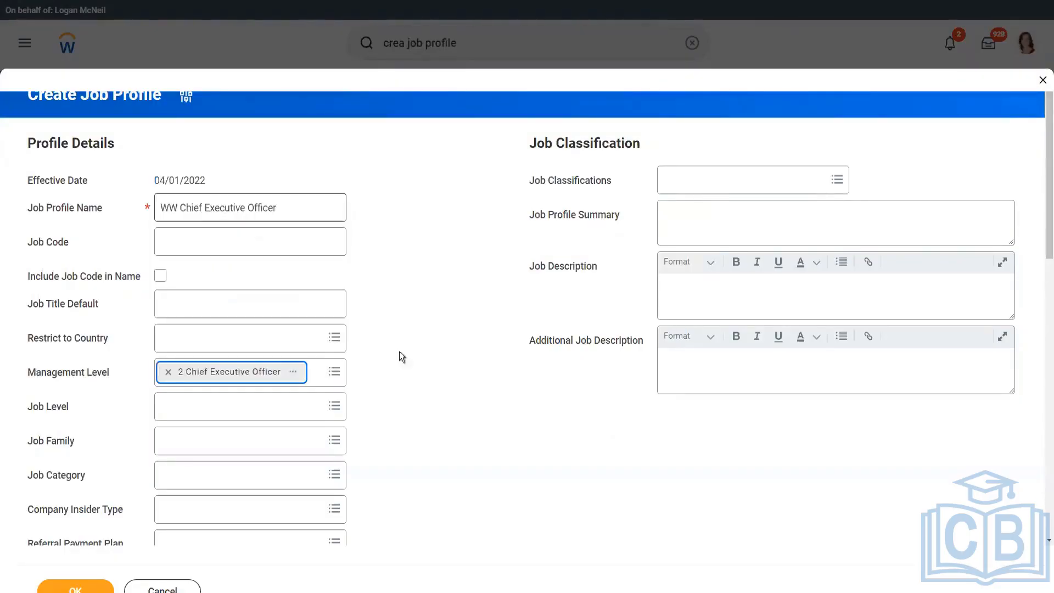
{"action": "scroll", "coordinate": [436, 367], "scroll_direction": "down", "scroll_amount": 5}
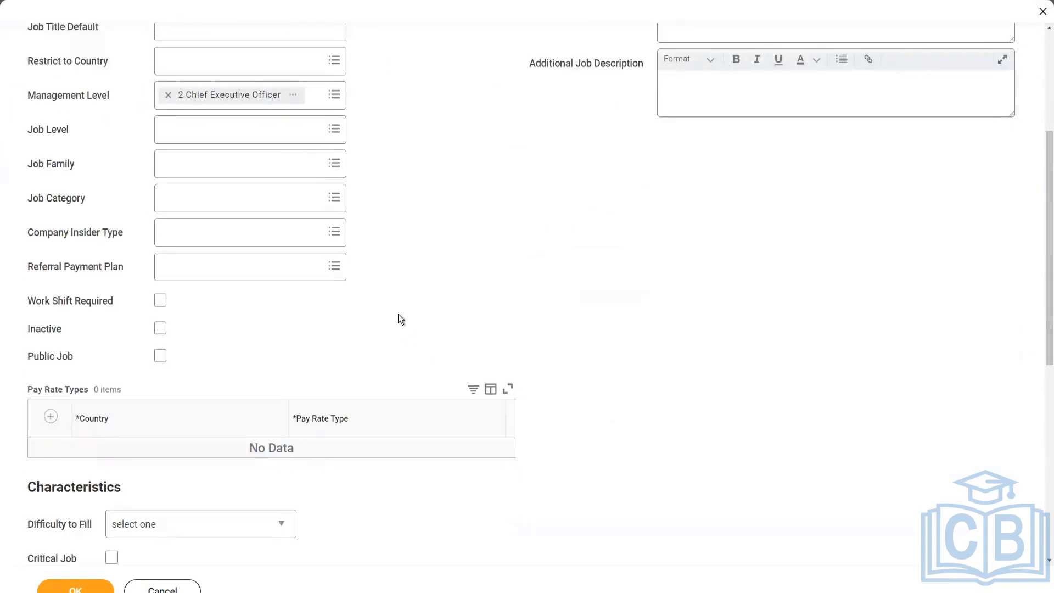
{"action": "scroll", "coordinate": [399, 311], "scroll_direction": "down", "scroll_amount": 5}
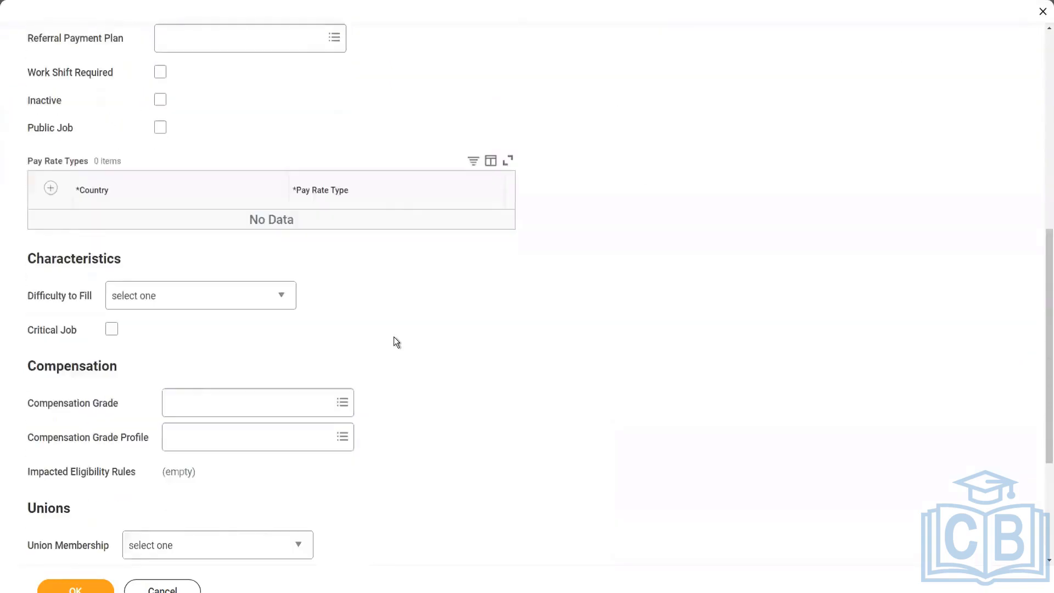
{"action": "scroll", "coordinate": [395, 337], "scroll_direction": "down", "scroll_amount": 2}
{"action": "scroll", "coordinate": [411, 279], "scroll_direction": "up", "scroll_amount": 12}
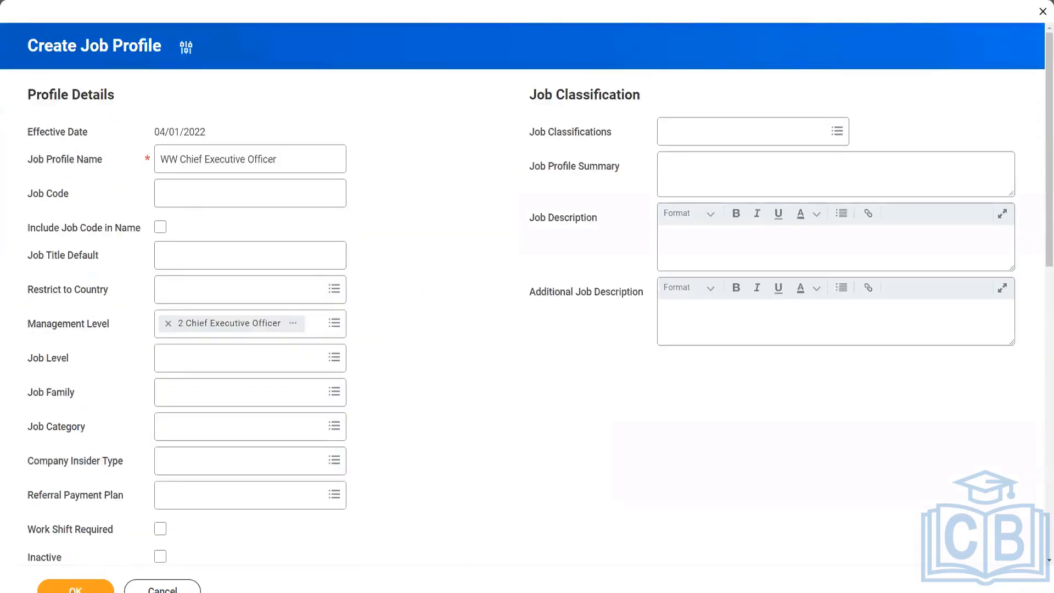
{"action": "left_click", "coordinate": [76, 589]}
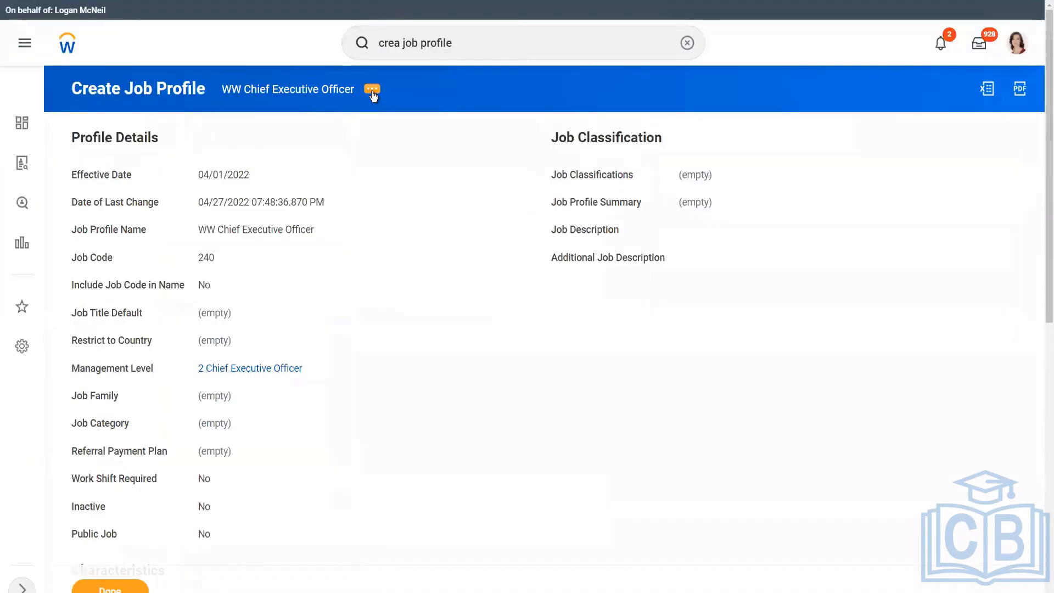
View the new profile's Integration IDs and select Job_Profile_ID 240.
{"action": "left_click", "coordinate": [372, 94]}
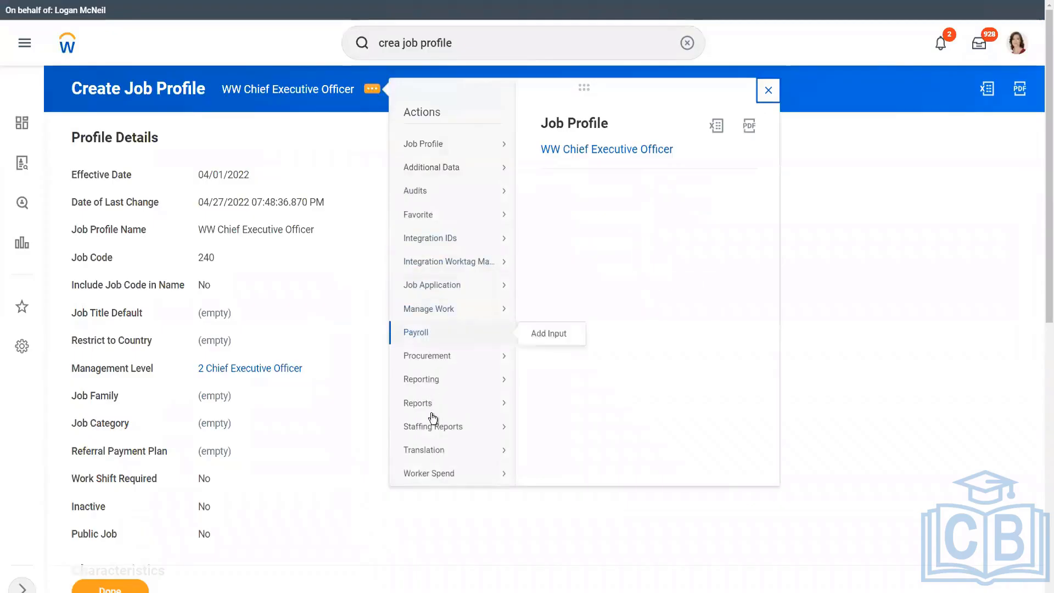
{"action": "mouse_move", "coordinate": [454, 240]}
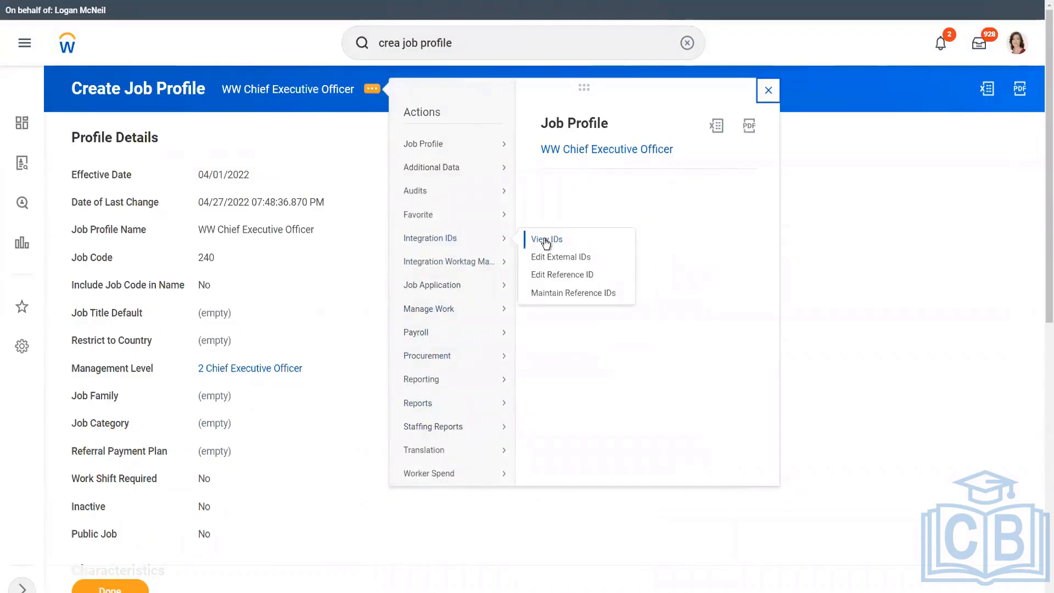
{"action": "left_click", "coordinate": [527, 243]}
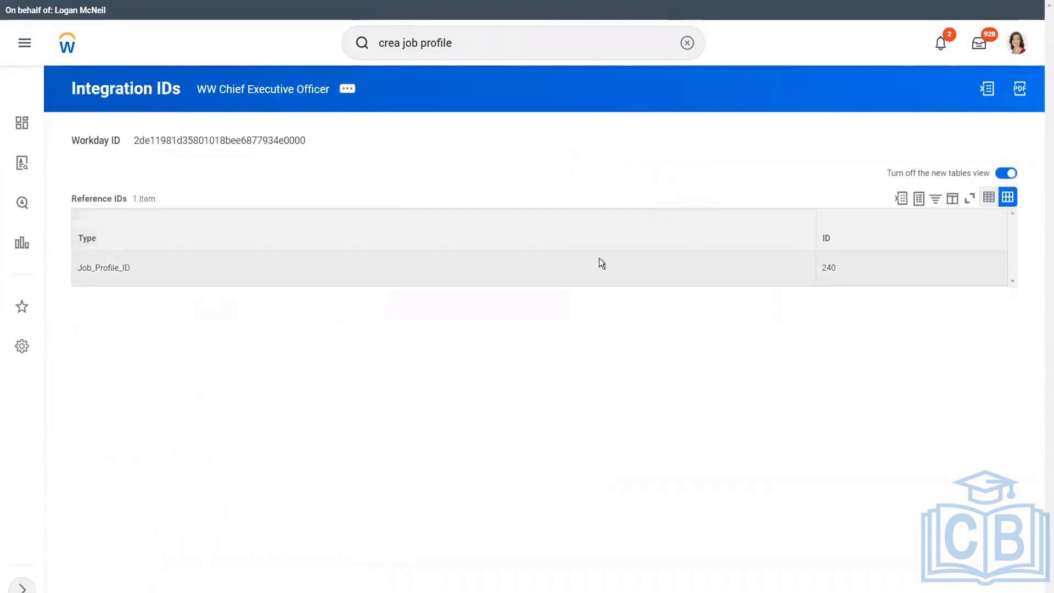
{"action": "double_click", "coordinate": [827, 268]}
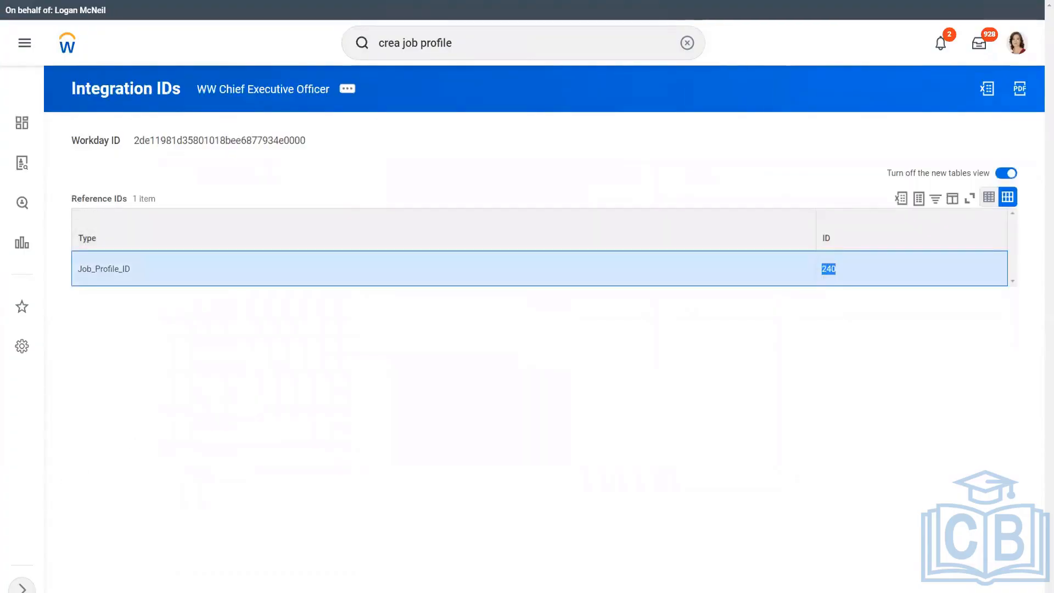
{"action": "key", "text": "alt+Tab"}
Add 'CEO : Job_Profile_ID / 240' under Job Profile, fixing the 'Job_Priofile_ID' typo.
{"action": "left_click", "coordinate": [183, 336]}
{"action": "key", "text": "Return"}
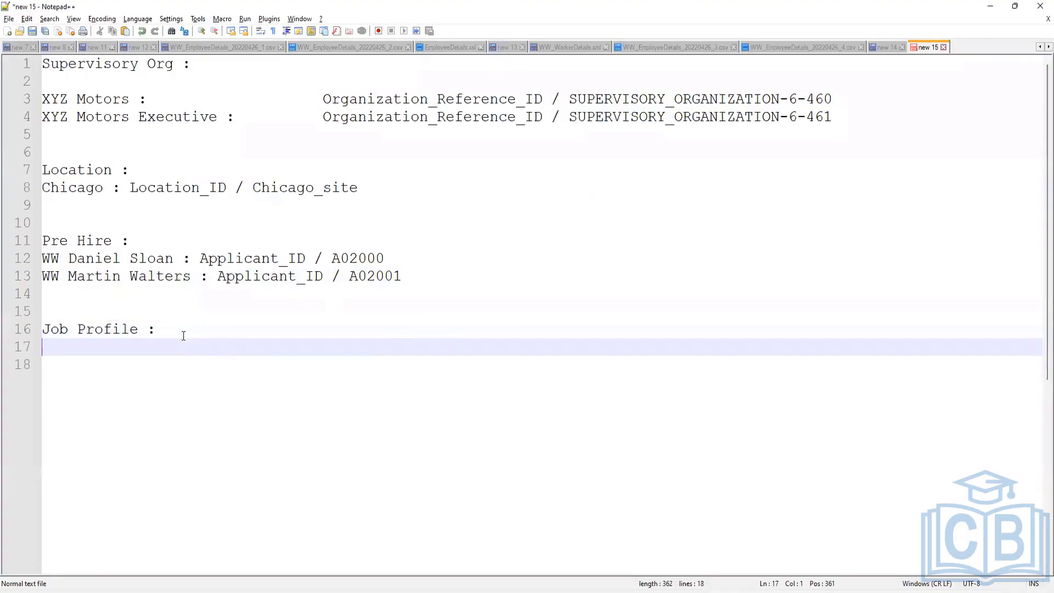
{"action": "type", "text": "CEO :"}
{"action": "type", "text": "Jo"}
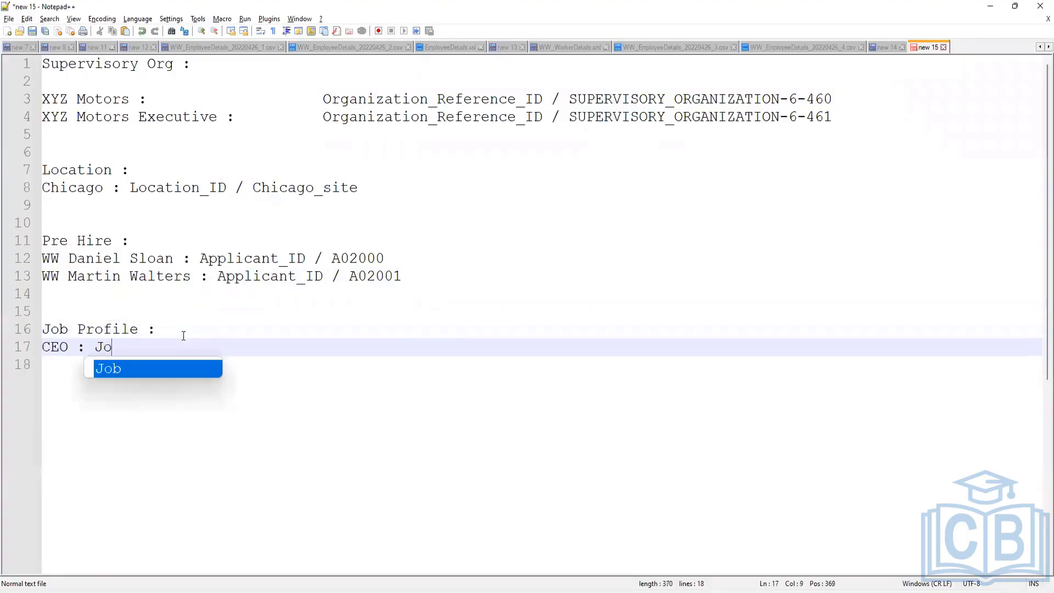
{"action": "type", "text": "b_Priofile"}
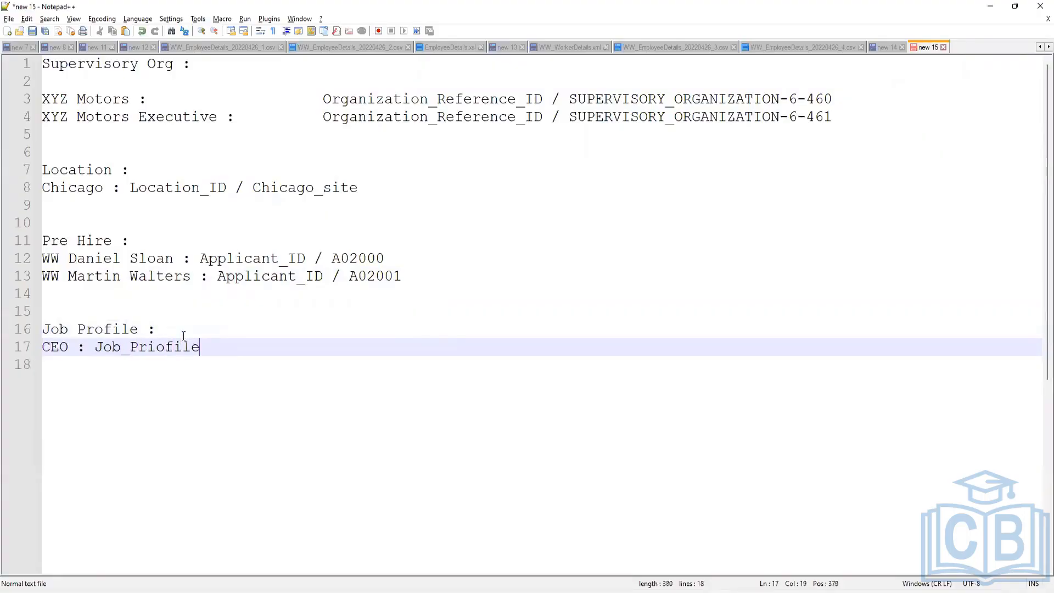
{"action": "type", "text": "_ID / 240"}
{"action": "key", "text": "Return"}
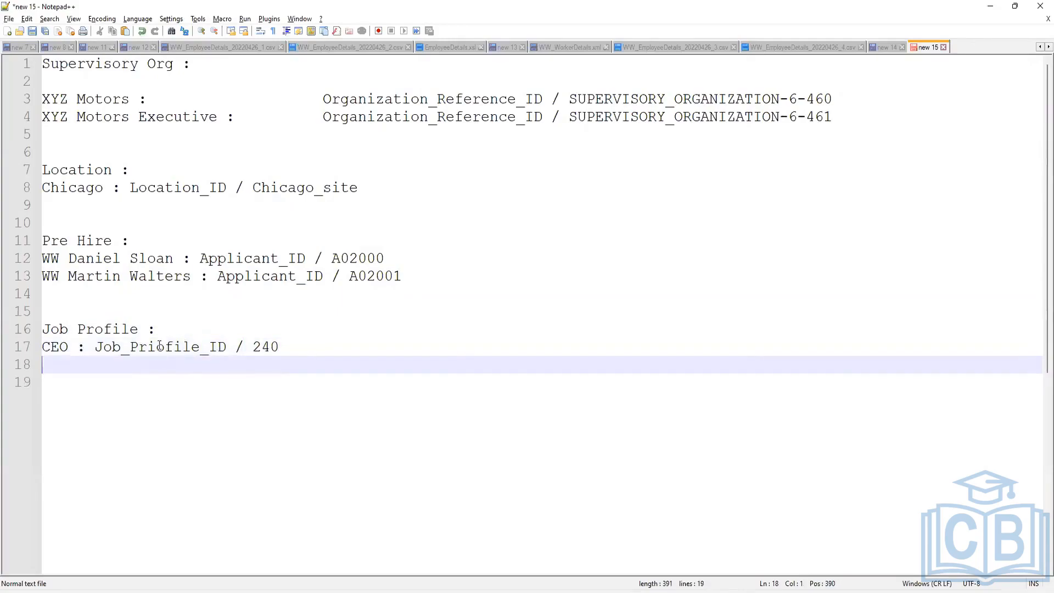
{"action": "left_click", "coordinate": [159, 346]}
{"action": "key", "text": "BackSpace"}
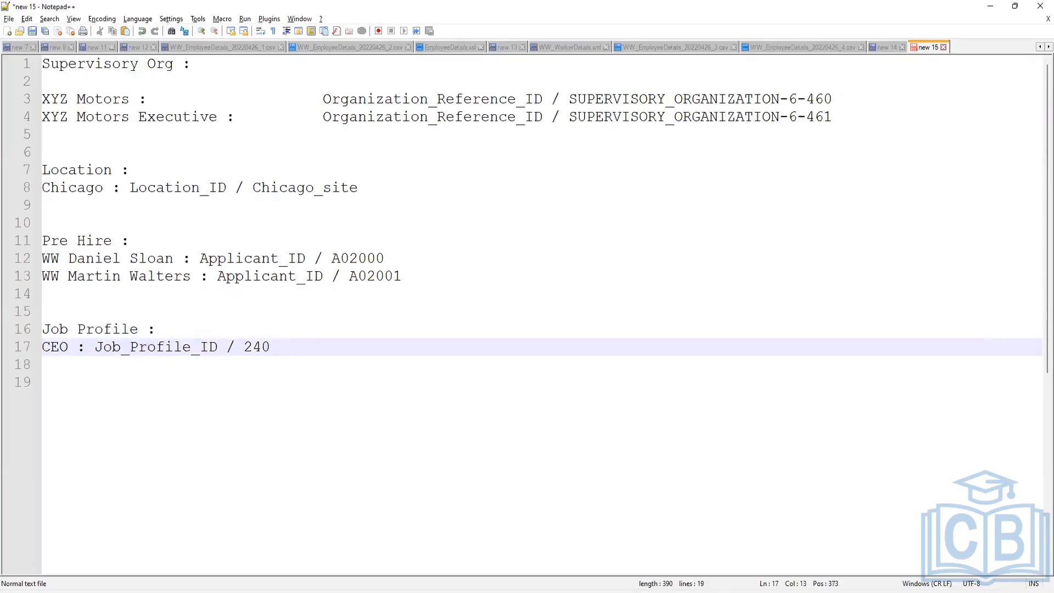
{"action": "left_click", "coordinate": [583, 574]}
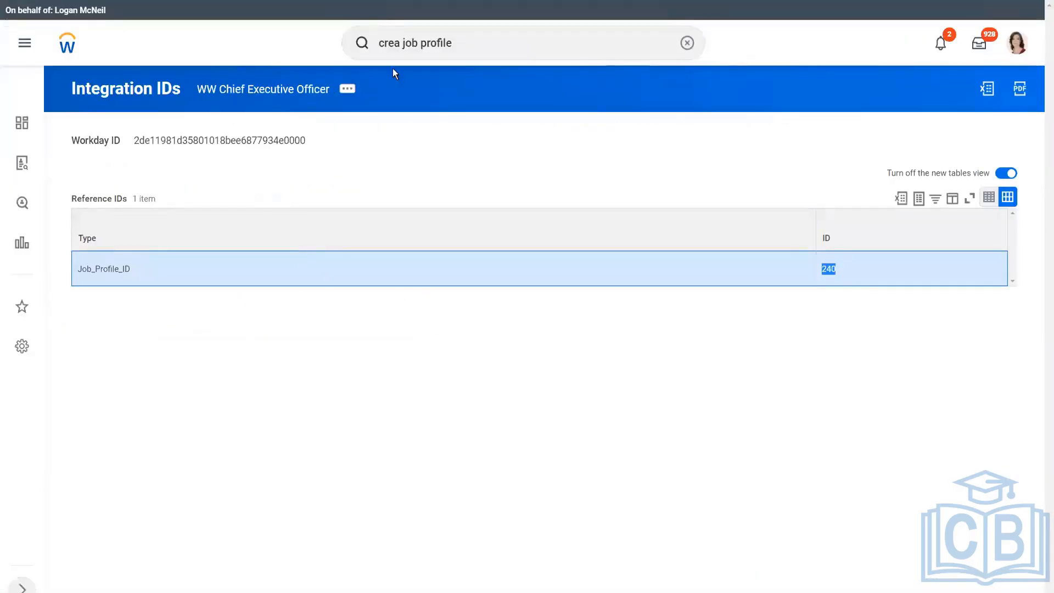
Start another Create Job Profile with effective date 04/01/2022.
{"action": "left_click", "coordinate": [463, 43]}
{"action": "key", "text": "BackSpace"}
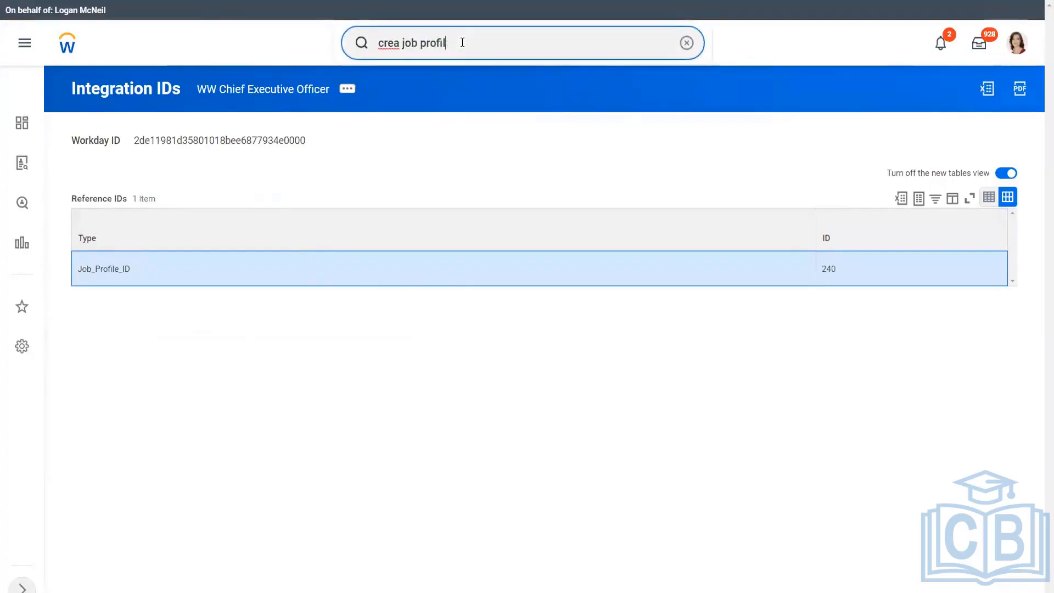
{"action": "left_click", "coordinate": [442, 87]}
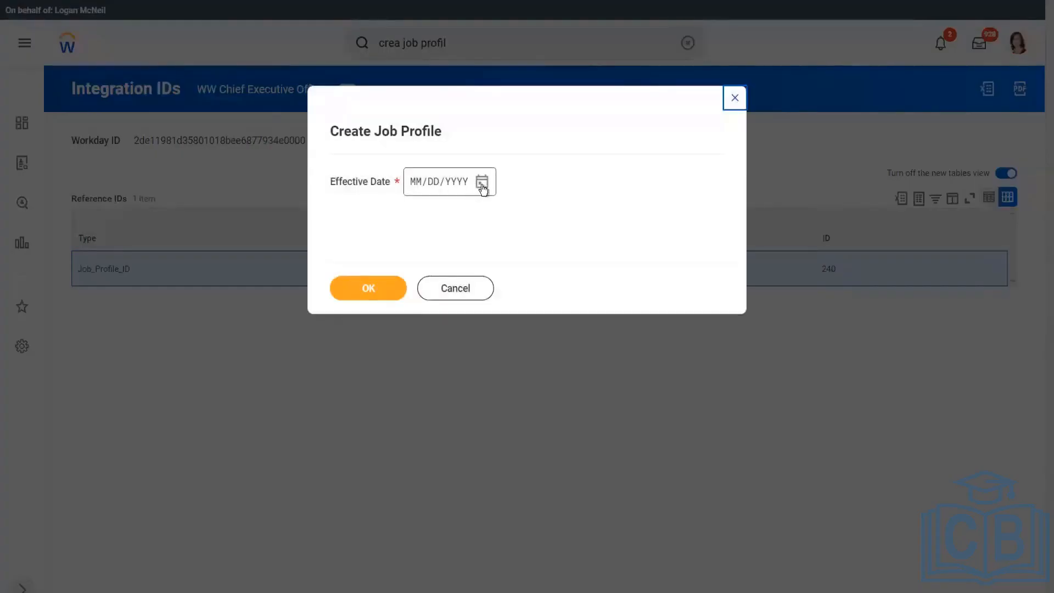
{"action": "left_click", "coordinate": [482, 188]}
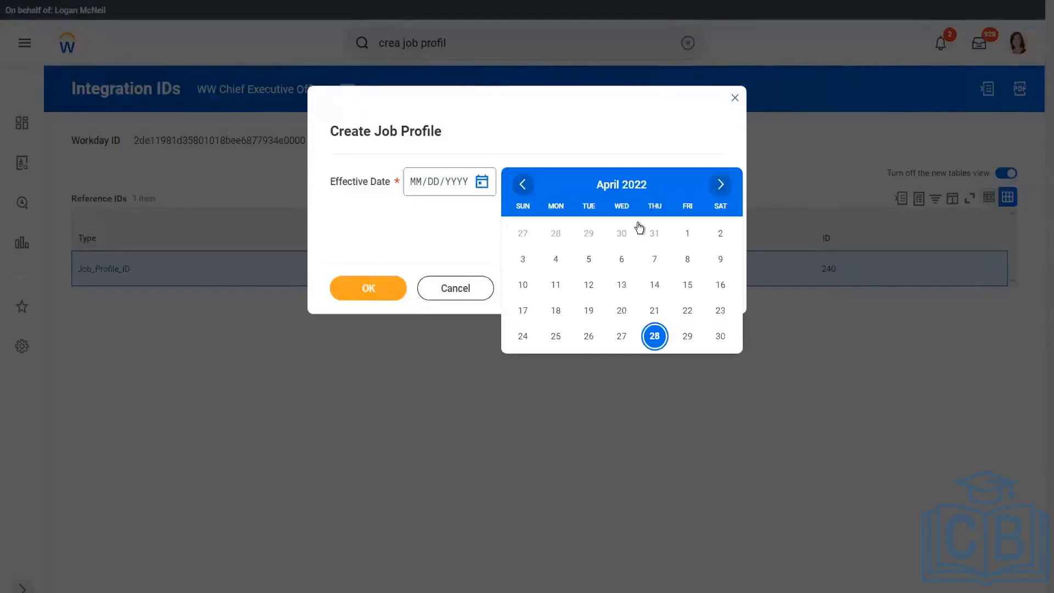
{"action": "left_click", "coordinate": [687, 235]}
{"action": "left_click", "coordinate": [382, 295]}
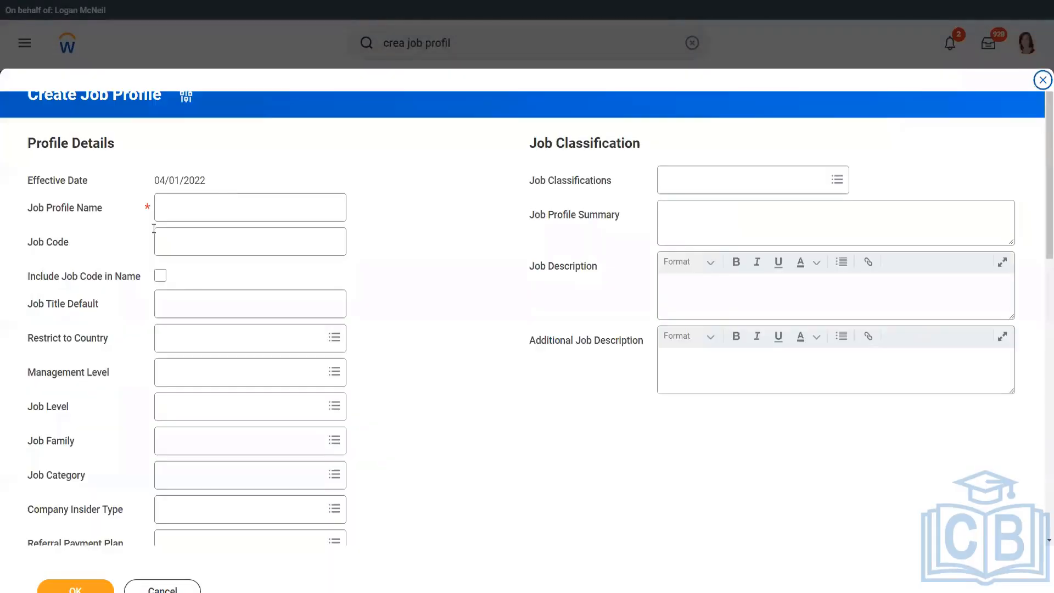
Name it 'WW Vice President, Sales', set management level 4 Vice President, and submit.
{"action": "left_click", "coordinate": [187, 208]}
{"action": "type", "text": "WW"}
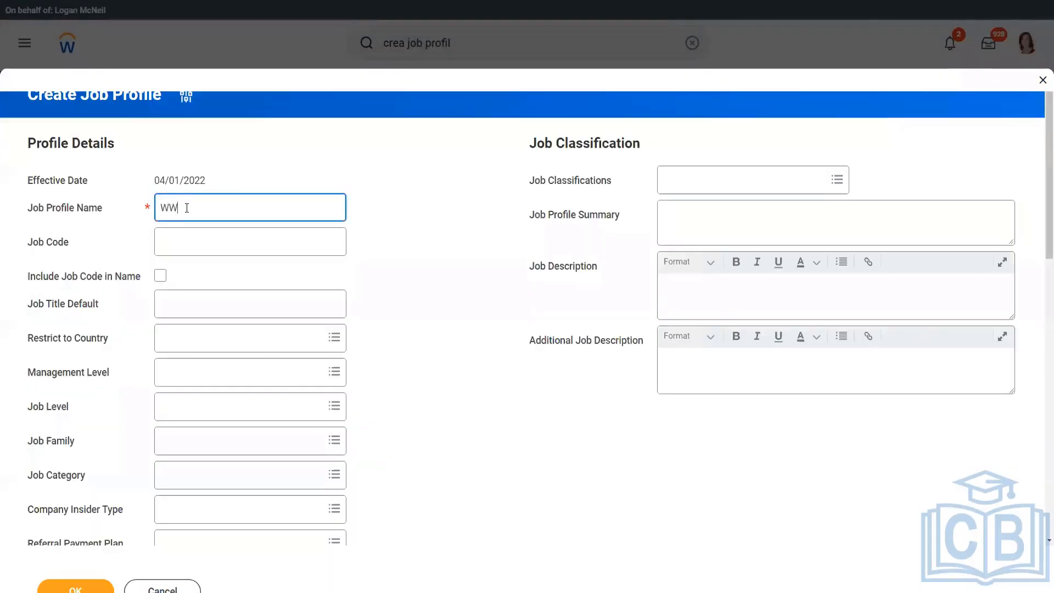
{"action": "type", "text": " Vice President"}
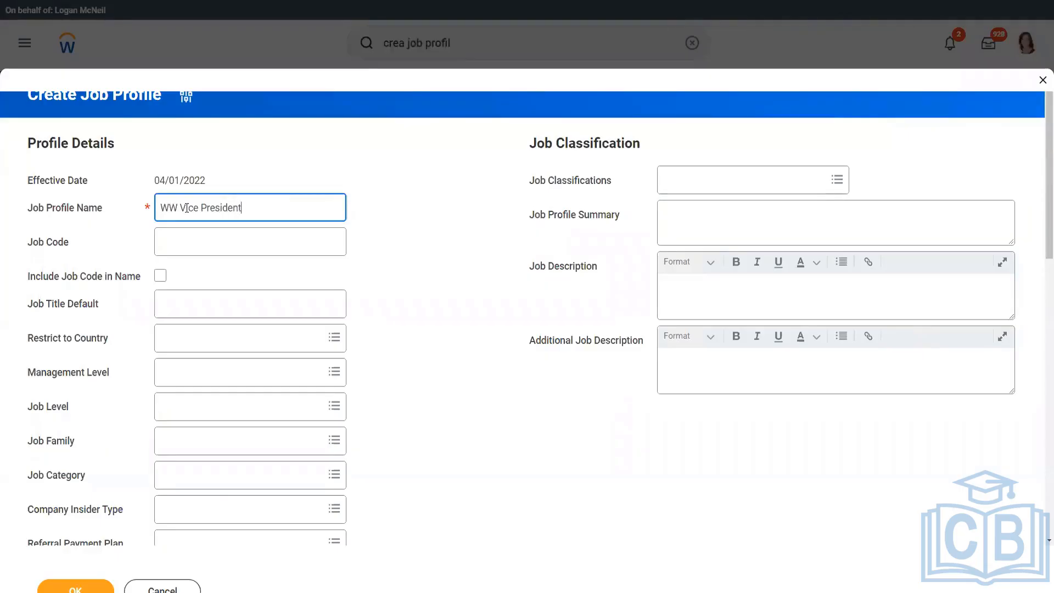
{"action": "type", "text": ", Sales"}
{"action": "left_click", "coordinate": [186, 376]}
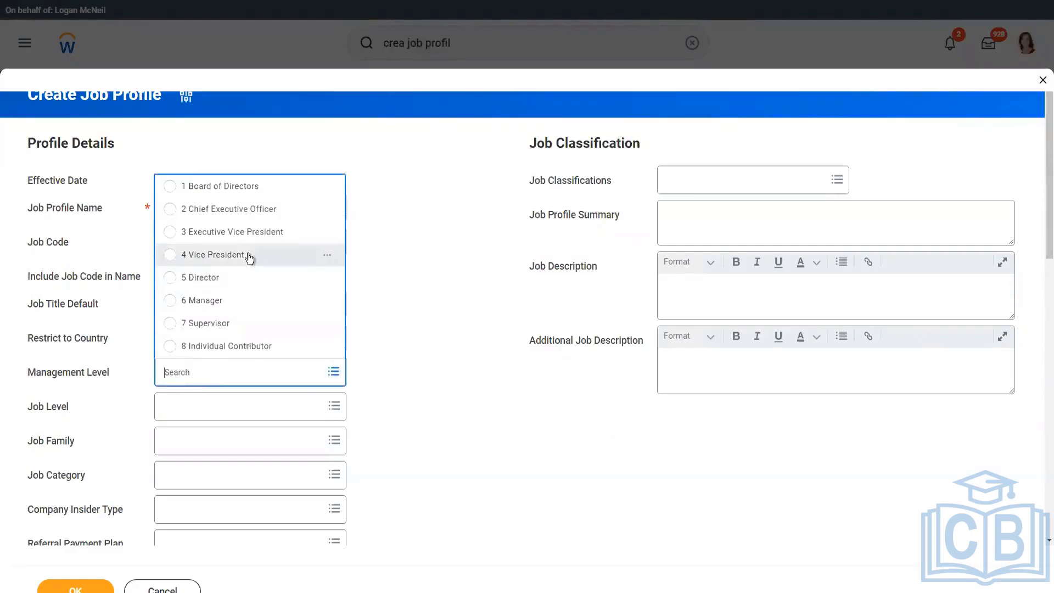
{"action": "left_click", "coordinate": [248, 256]}
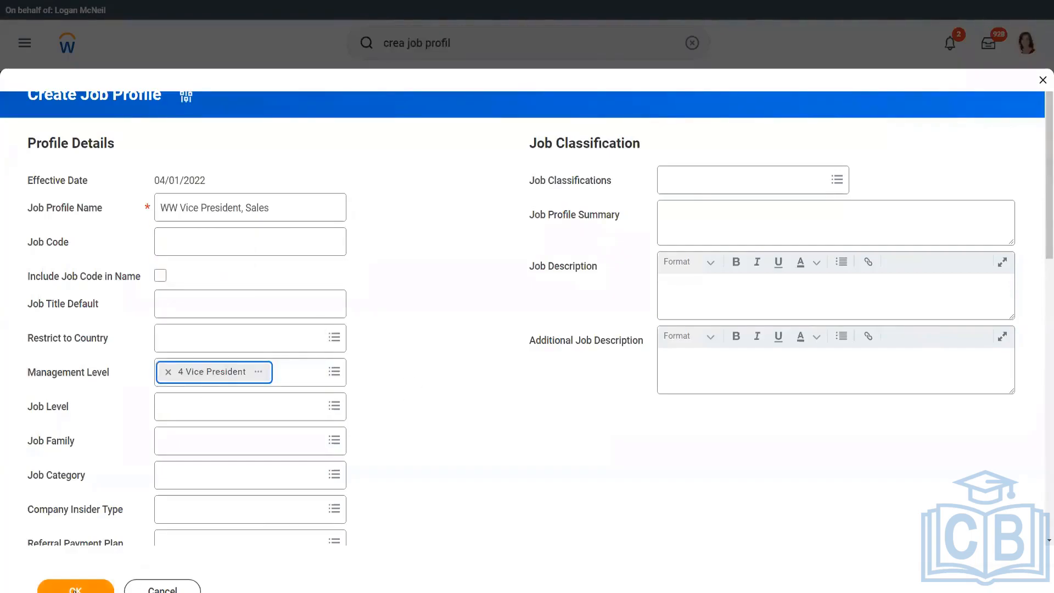
{"action": "left_click", "coordinate": [76, 588]}
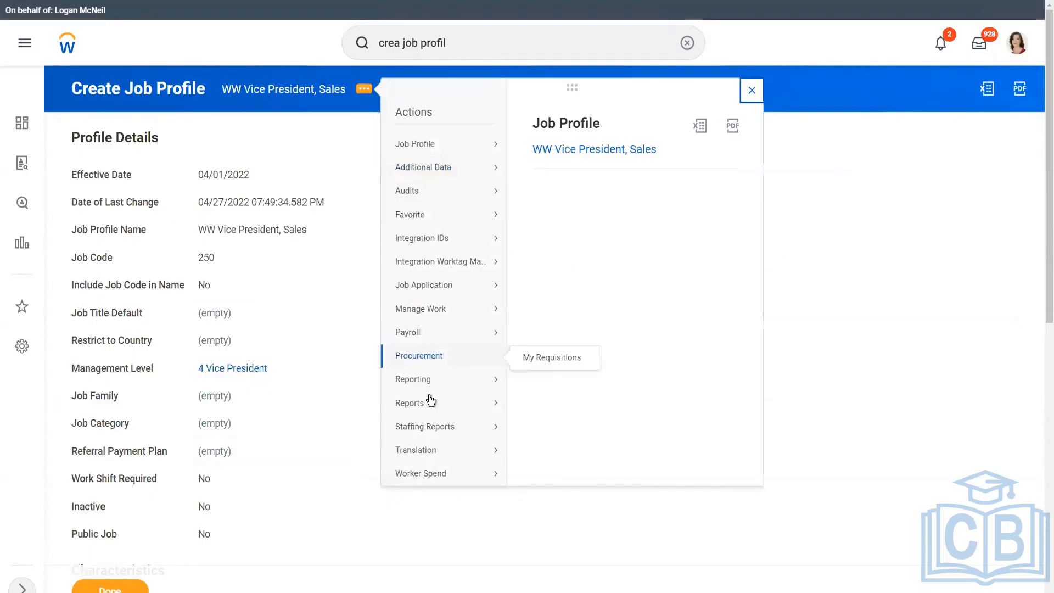
View the profile's Integration IDs and select Job_Profile_ID 250.
{"action": "mouse_move", "coordinate": [447, 238]}
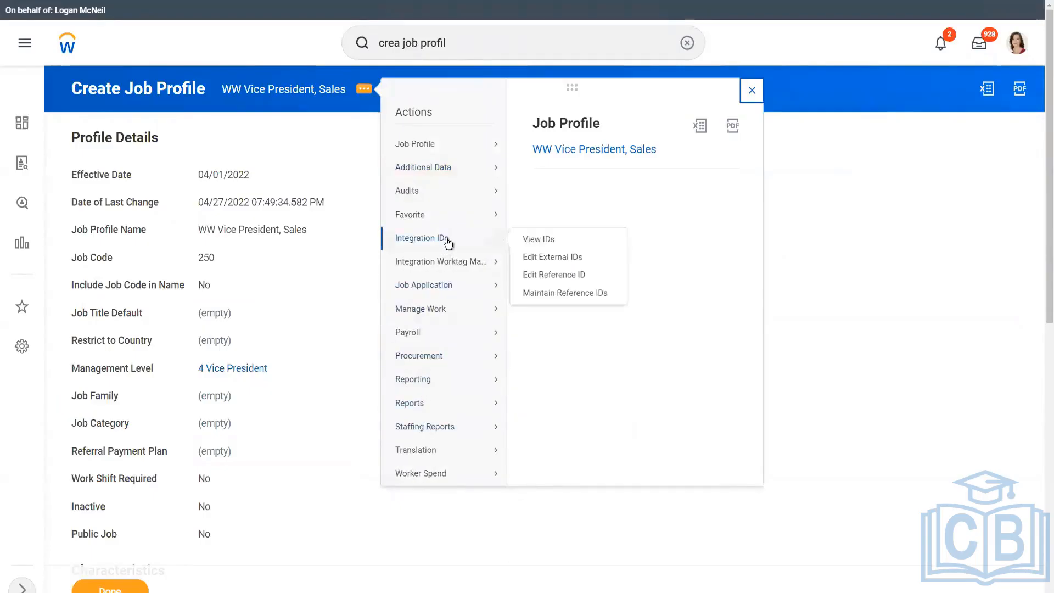
{"action": "left_click", "coordinate": [548, 241]}
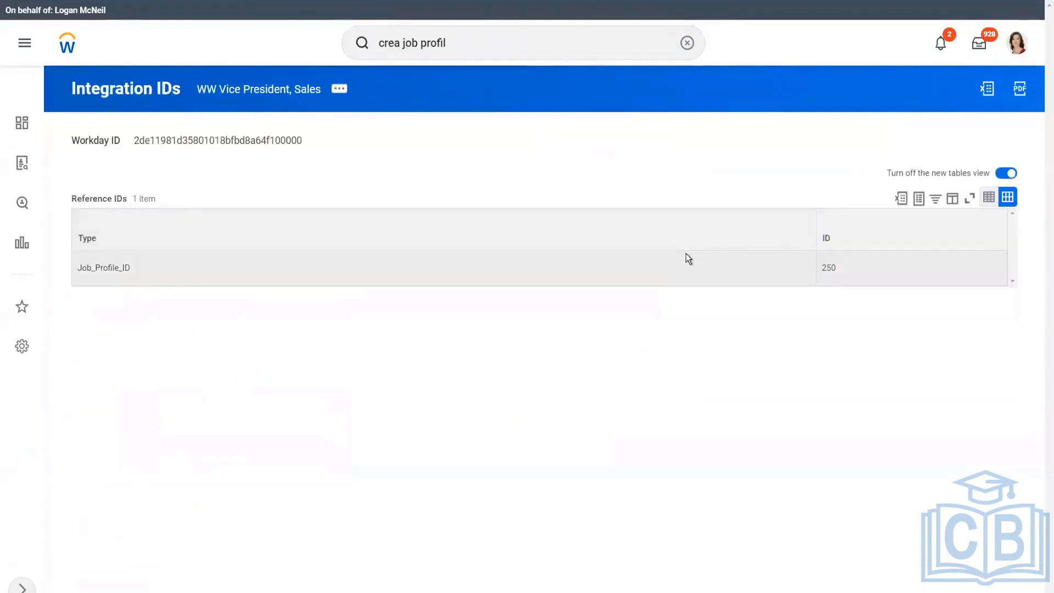
{"action": "double_click", "coordinate": [826, 269]}
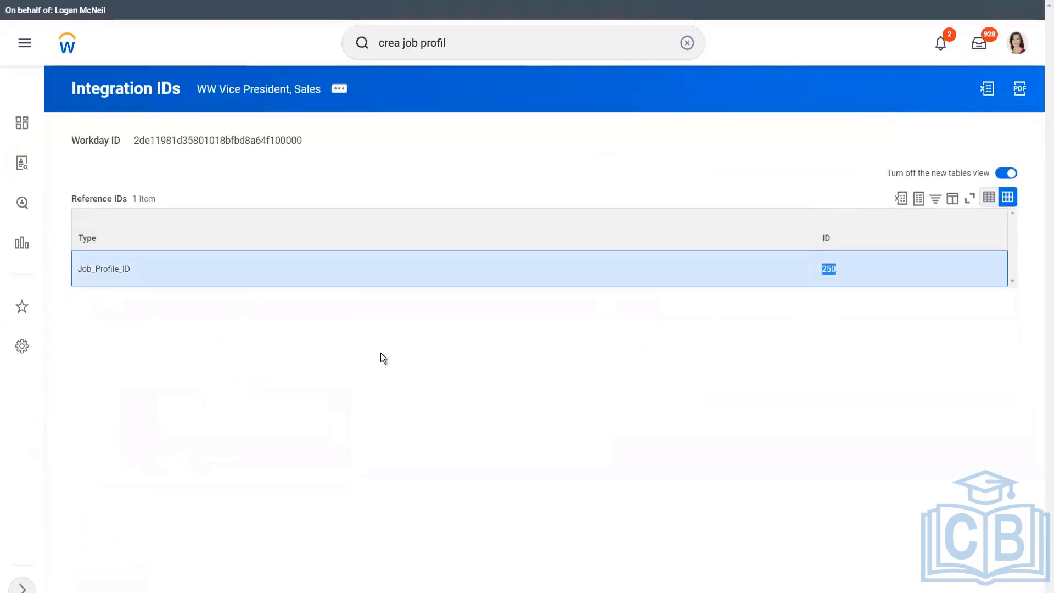
{"action": "key", "text": "alt+Tab"}
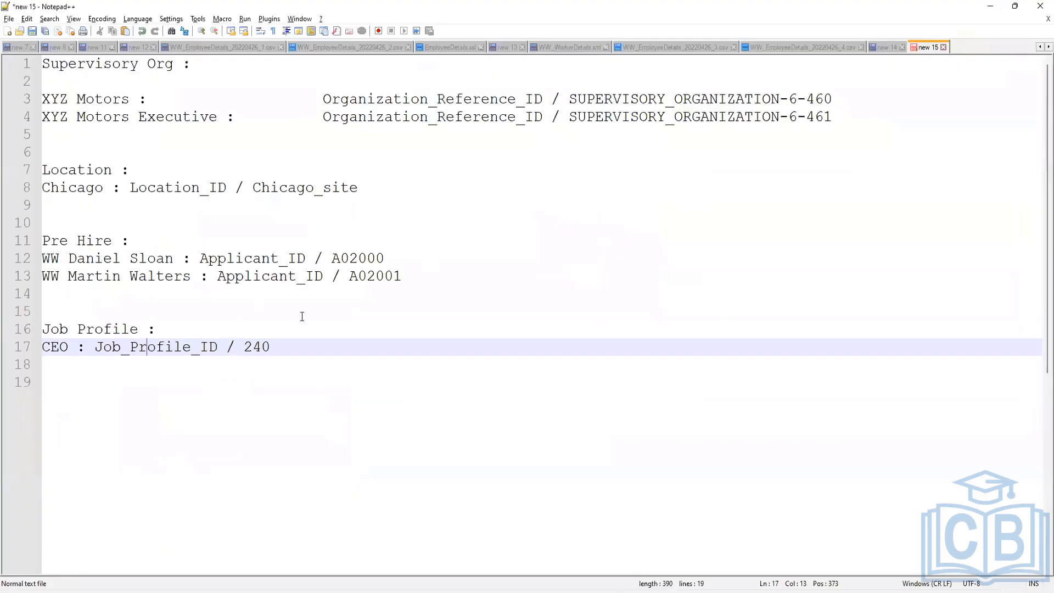
Type 'Job_Profile_ID / 250' on line 18 and tab-align it with the CEO's 240 ID.
{"action": "left_click", "coordinate": [320, 357]}
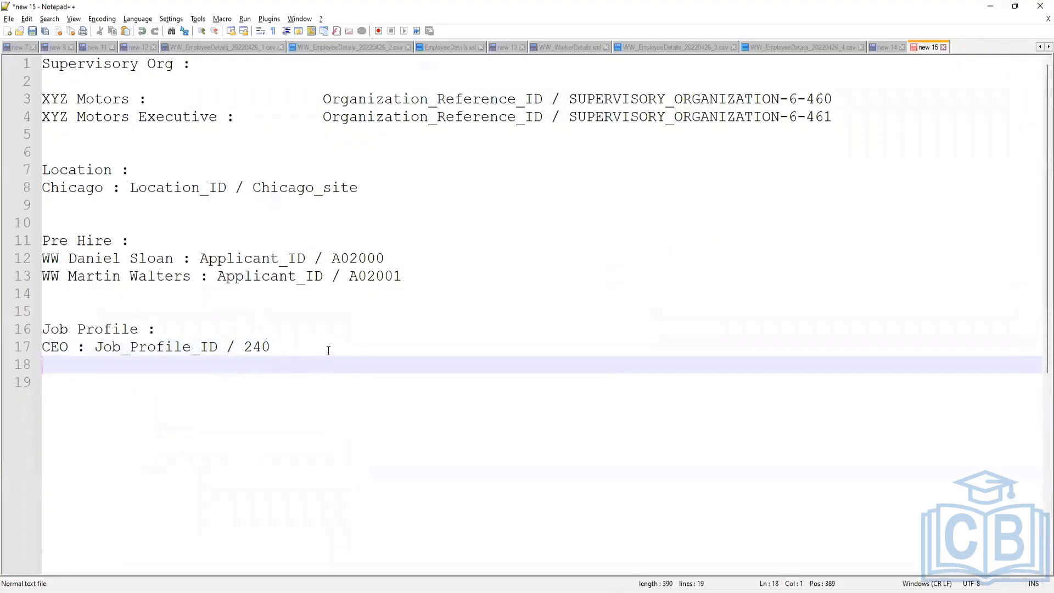
{"action": "key", "text": "Tab"}
{"action": "type", "text": "Job"}
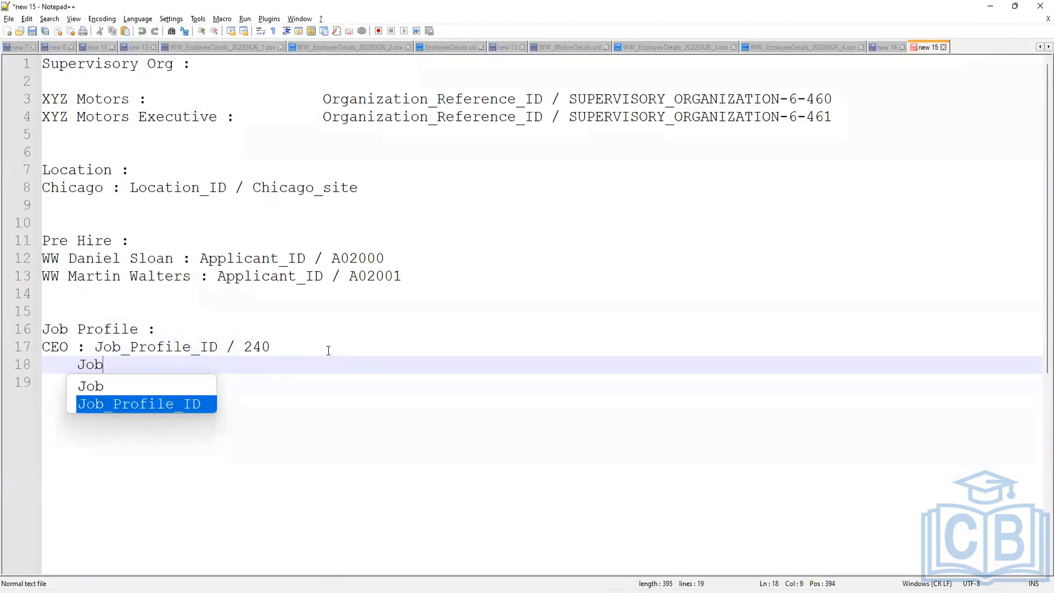
{"action": "type", "text": "_Profile_ID "}
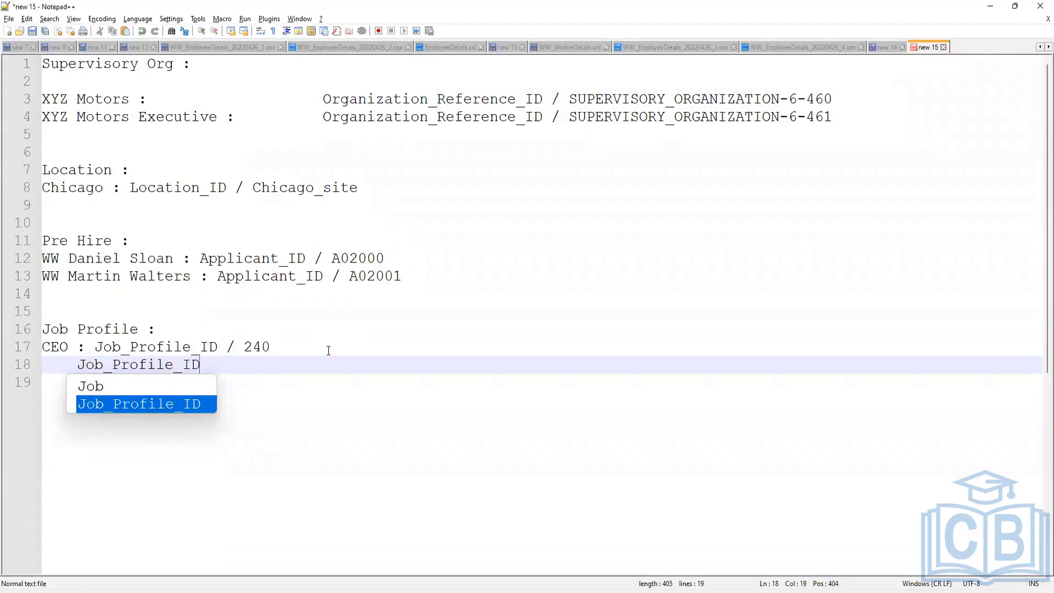
{"action": "type", "text": "/ 250"}
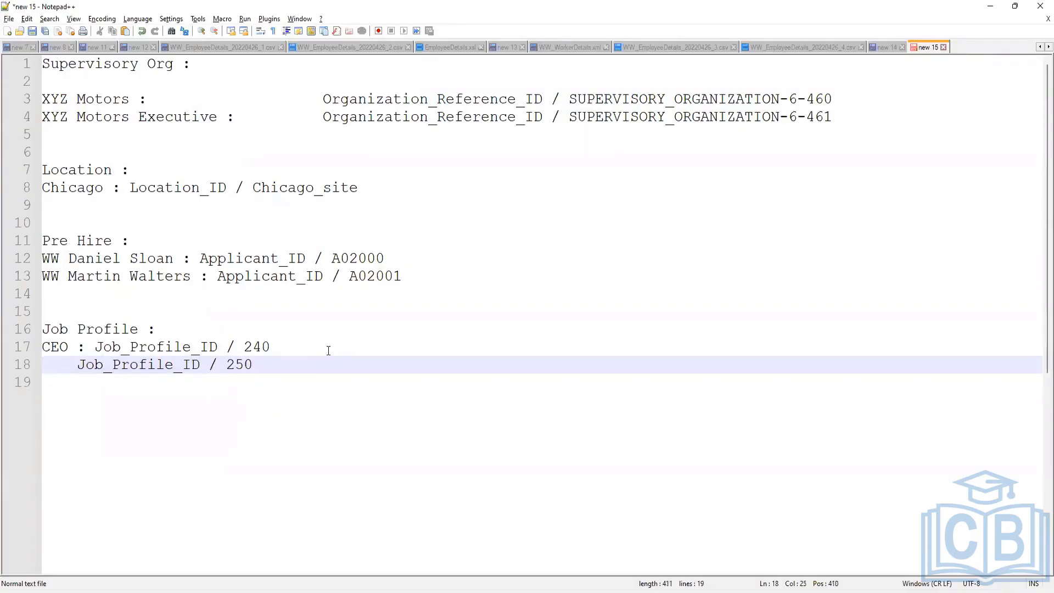
{"action": "left_click", "coordinate": [77, 365]}
{"action": "key", "text": "Tab"}
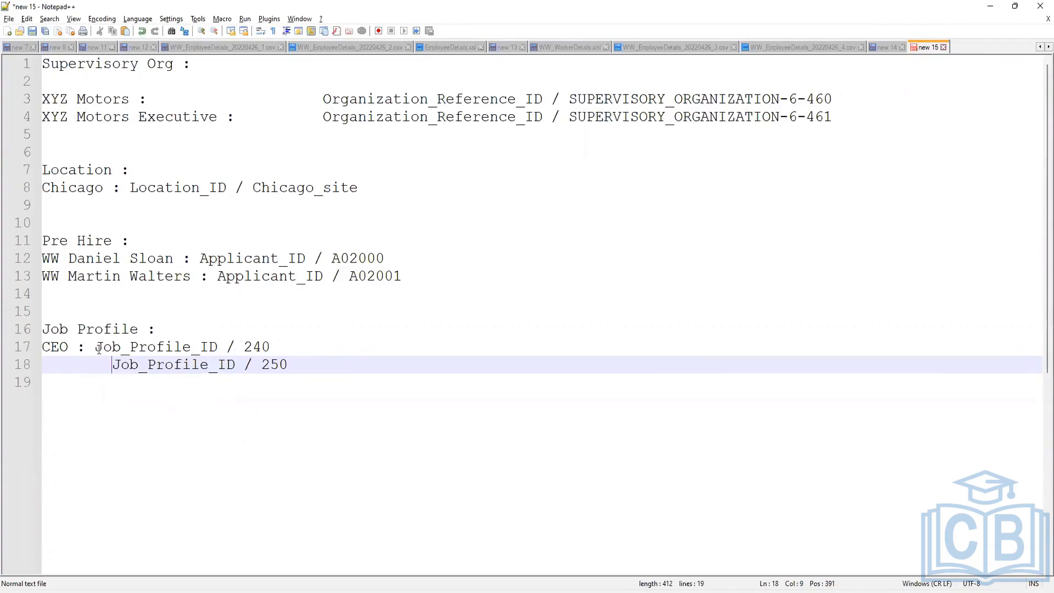
{"action": "left_click", "coordinate": [95, 346]}
{"action": "key", "text": "Tab"}
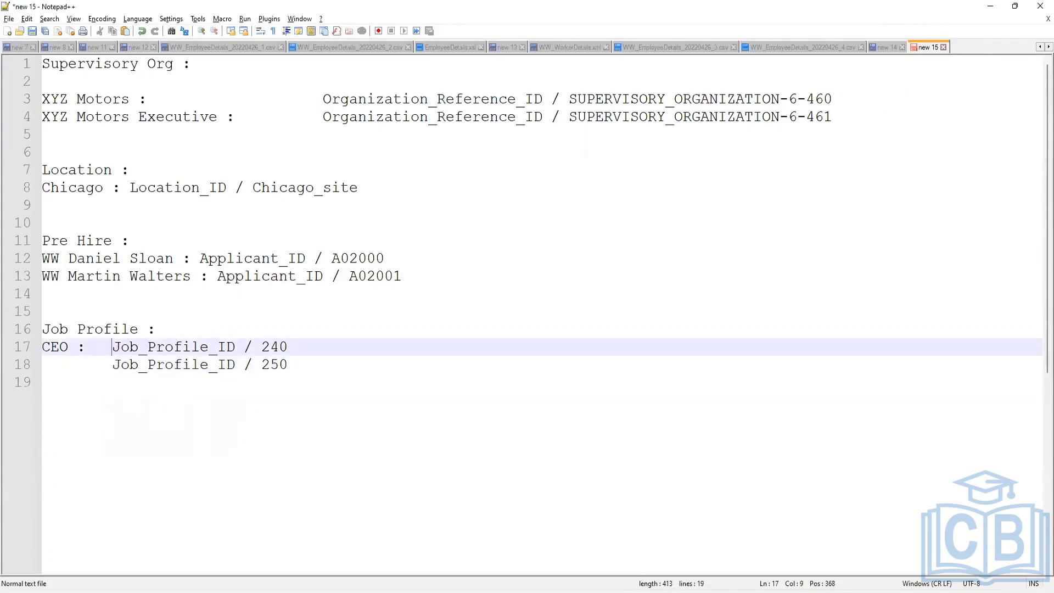
{"action": "key", "text": "alt+Tab"}
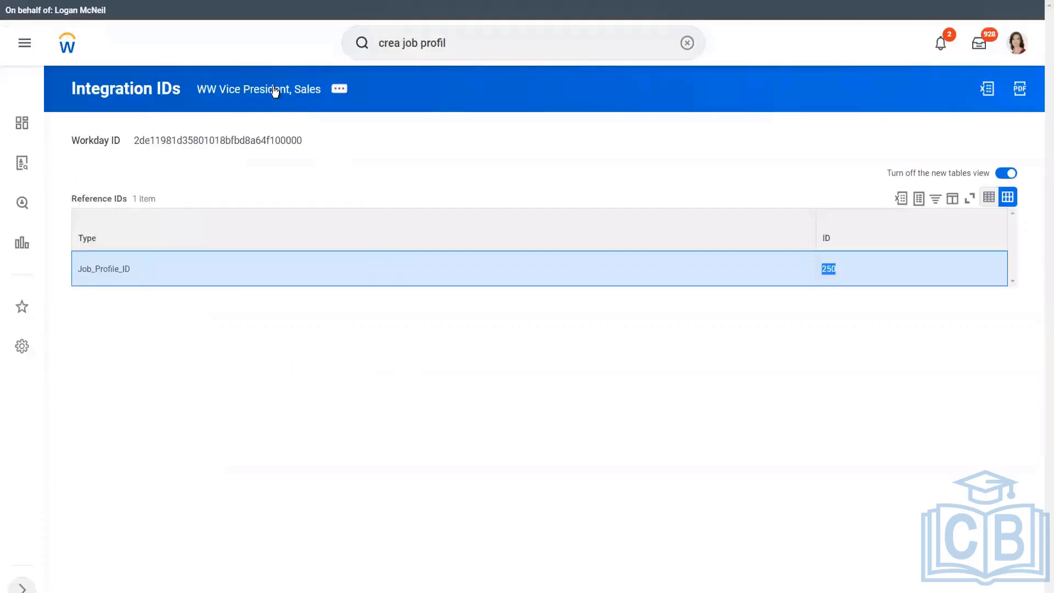
Review the WW Vice President, Sales profile: Job Code 250, management level 4 Vice President.
{"action": "left_click", "coordinate": [378, 168]}
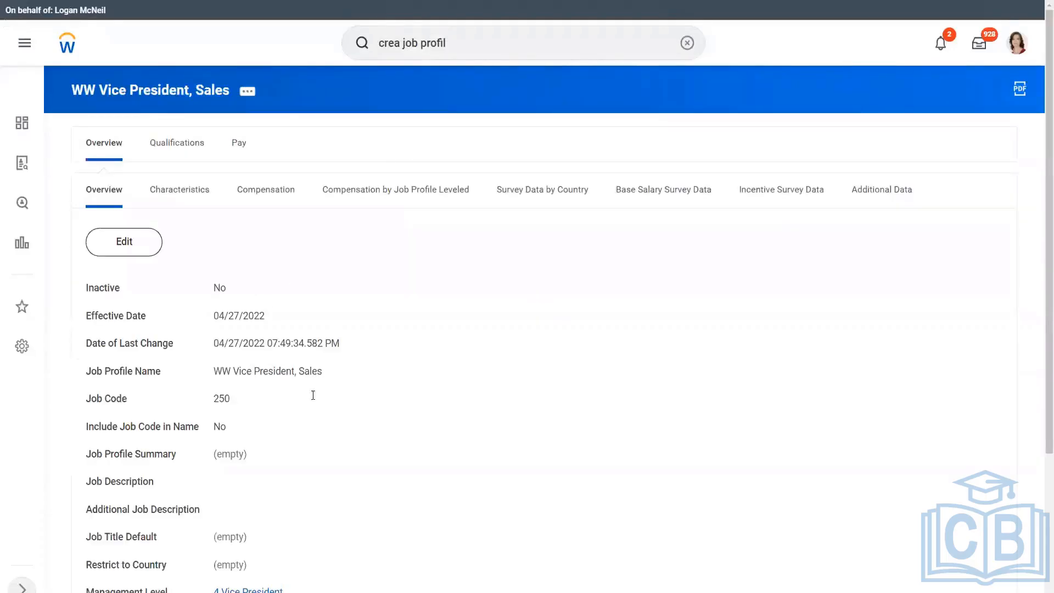
{"action": "scroll", "coordinate": [320, 417], "scroll_direction": "down", "scroll_amount": 3}
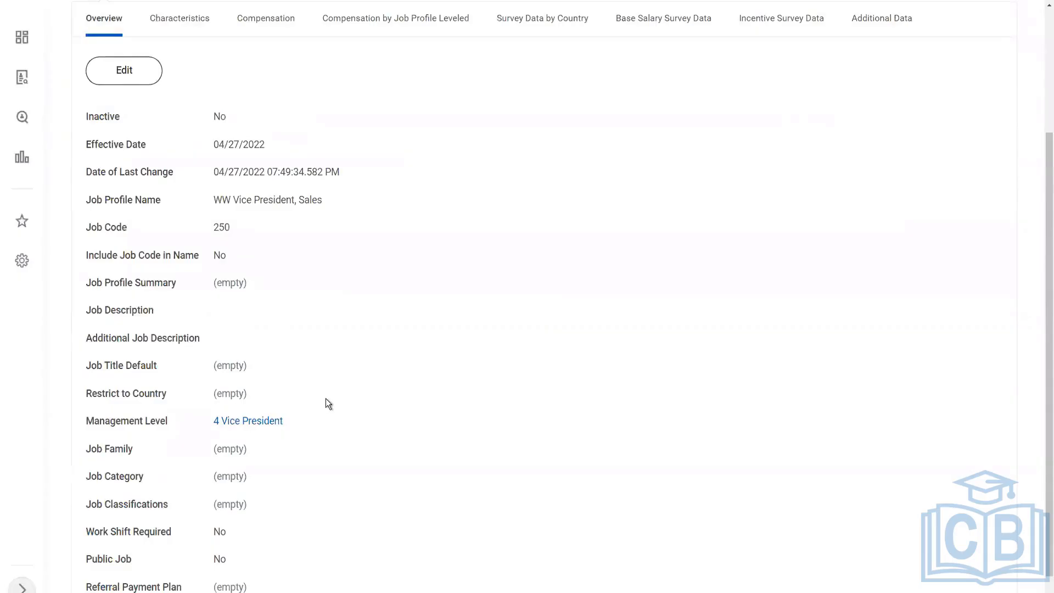
{"action": "scroll", "coordinate": [327, 404], "scroll_direction": "down", "scroll_amount": 1}
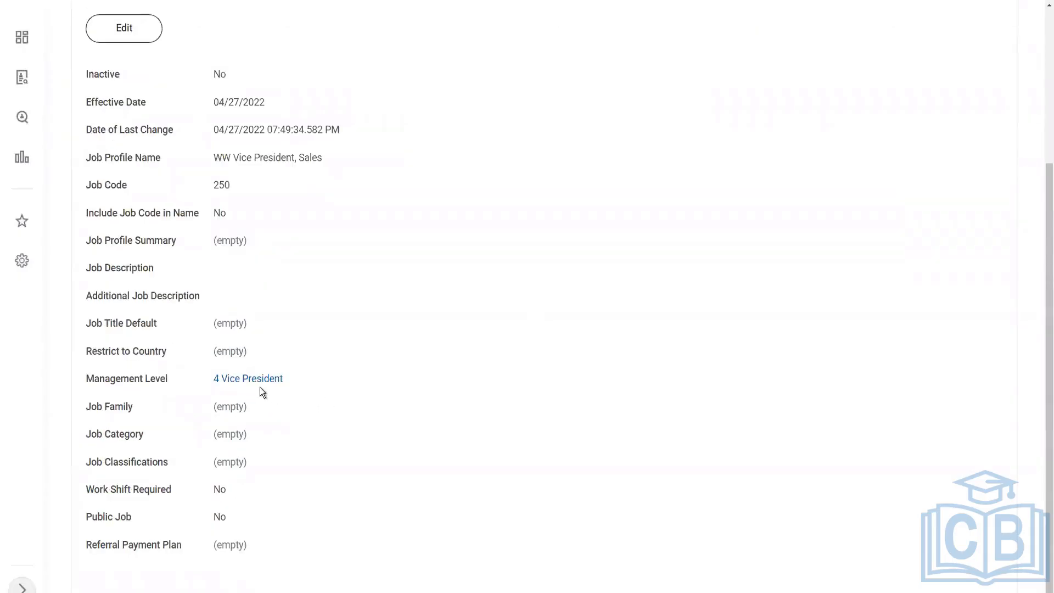
{"action": "mouse_move", "coordinate": [258, 383]}
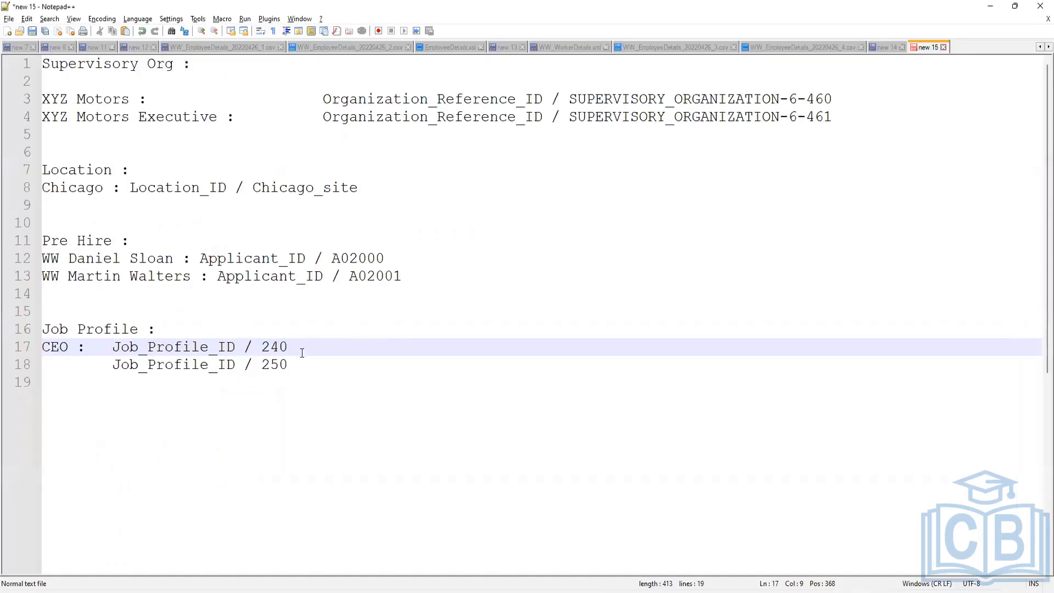
{"action": "left_click", "coordinate": [291, 364]}
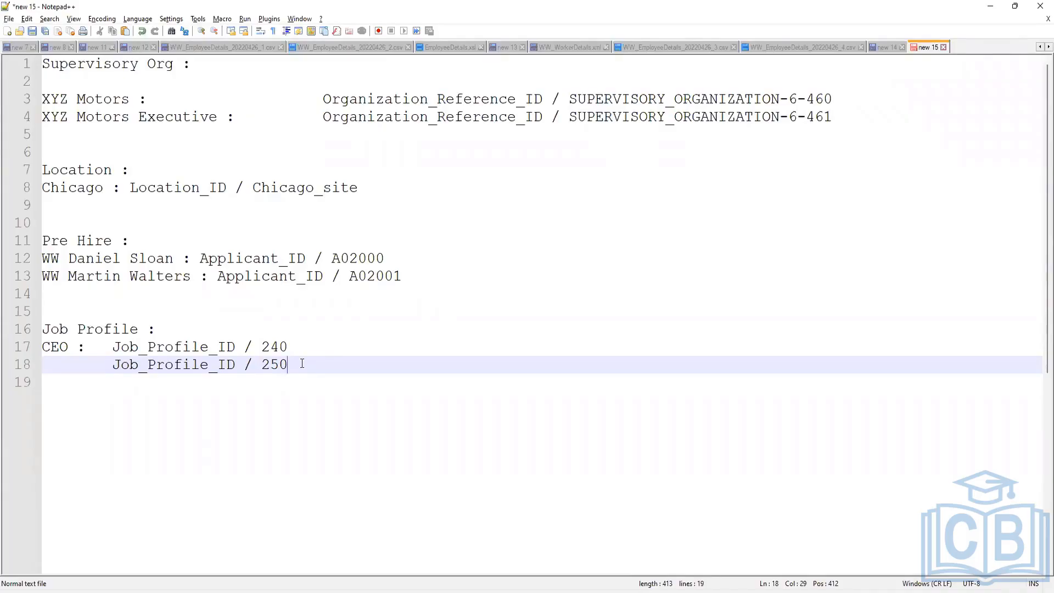
{"action": "double_click", "coordinate": [275, 363]}
{"action": "left_click", "coordinate": [269, 347]}
{"action": "left_click", "coordinate": [192, 365]}
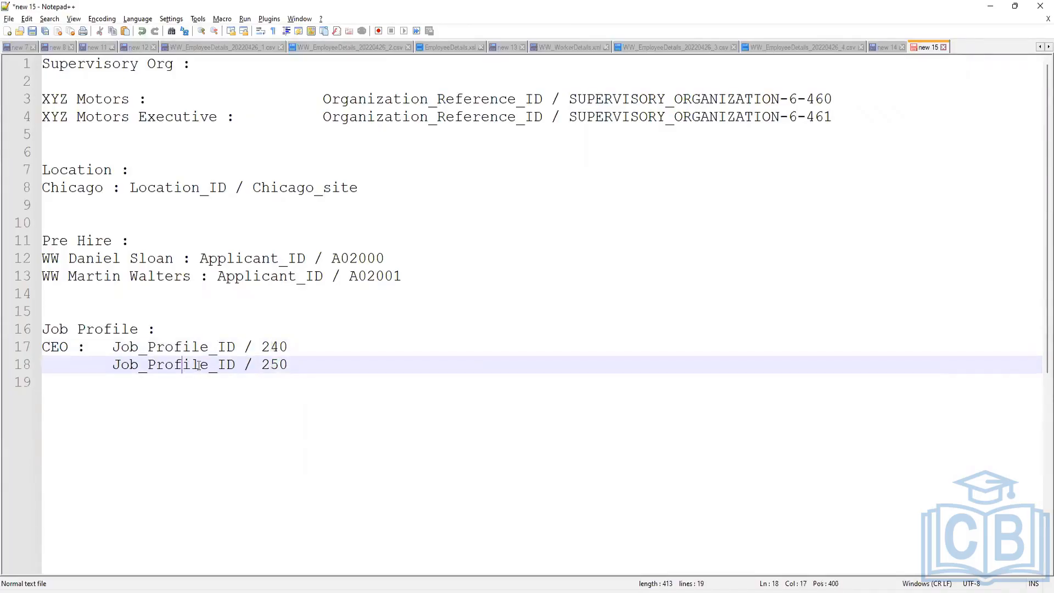
{"action": "left_click", "coordinate": [267, 364]}
{"action": "left_click", "coordinate": [279, 346]}
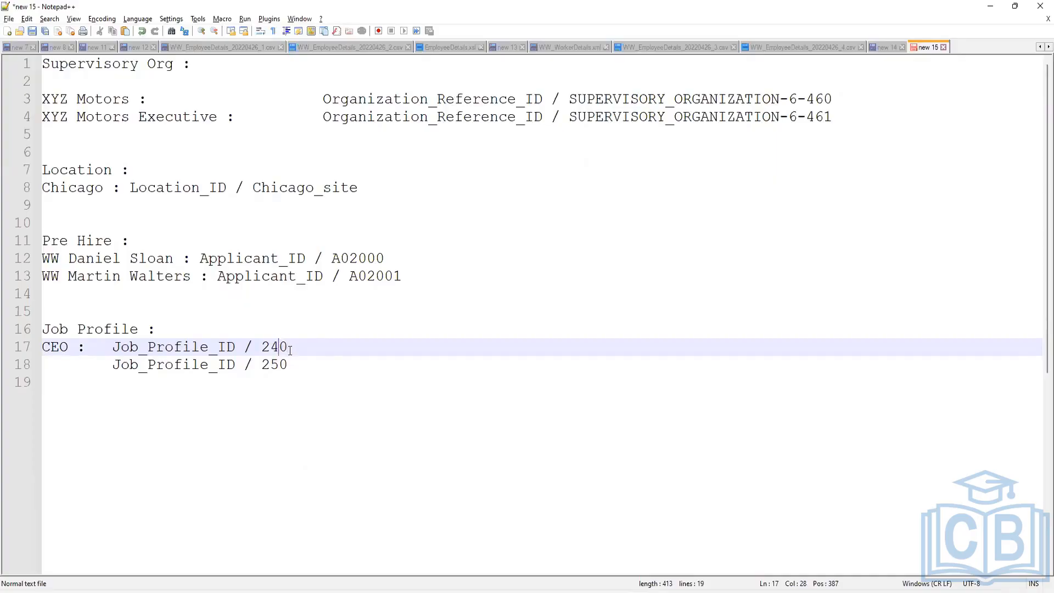
{"action": "key", "text": "Down"}
{"action": "key", "text": "Up"}
{"action": "mouse_move", "coordinate": [605, 585]}
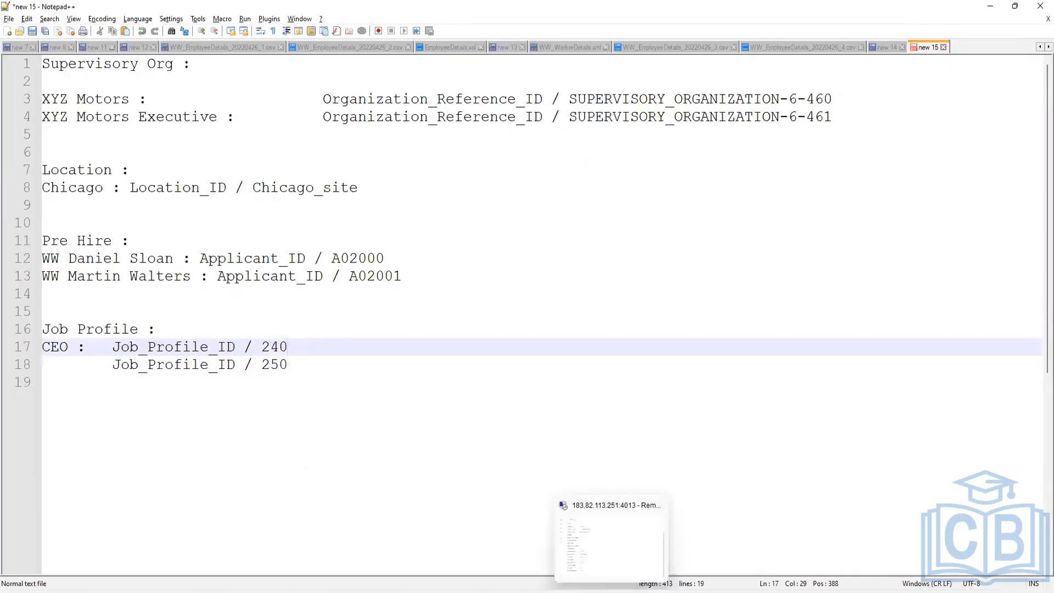
Back on the WW Vice President, Sales page, replace the search text with 'create eib'.
{"action": "left_click", "coordinate": [621, 551]}
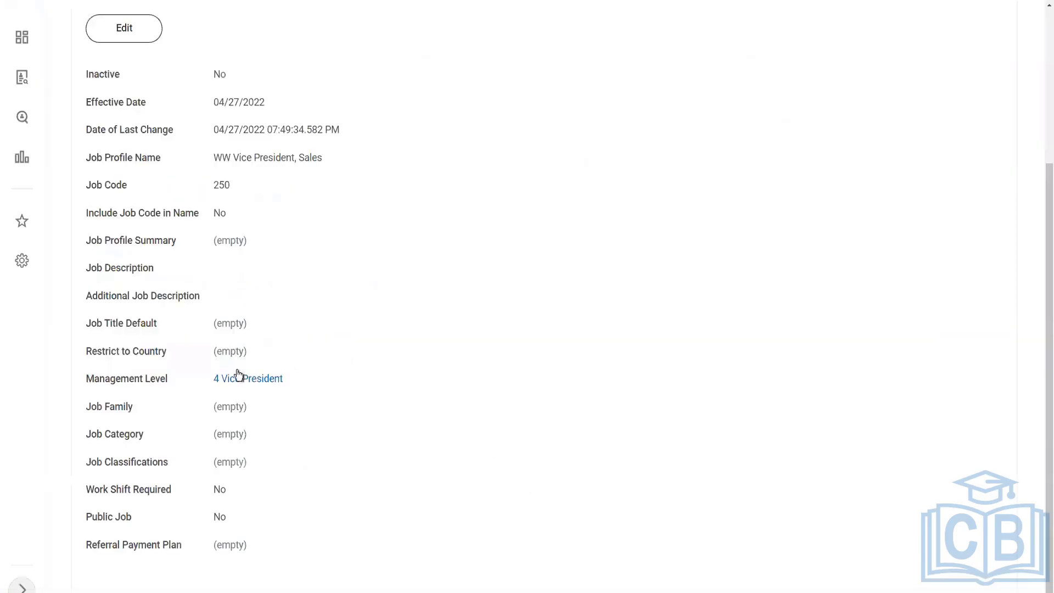
{"action": "mouse_move", "coordinate": [245, 378]}
{"action": "scroll", "coordinate": [378, 274], "scroll_direction": "up", "scroll_amount": 2}
{"action": "scroll", "coordinate": [377, 275], "scroll_direction": "up", "scroll_amount": 2}
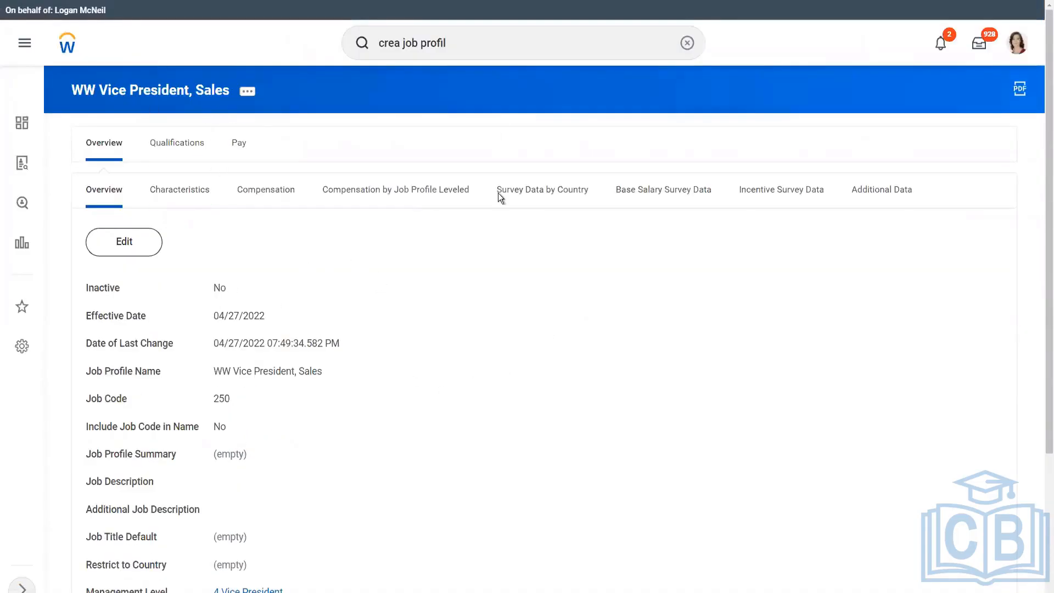
{"action": "left_click", "coordinate": [460, 43]}
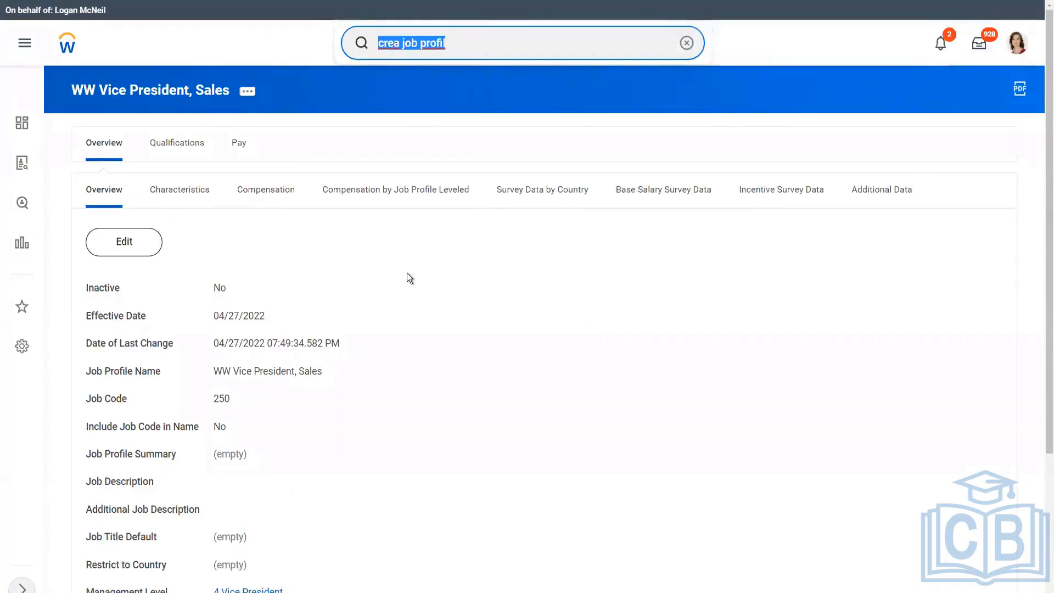
{"action": "left_click", "coordinate": [380, 236]}
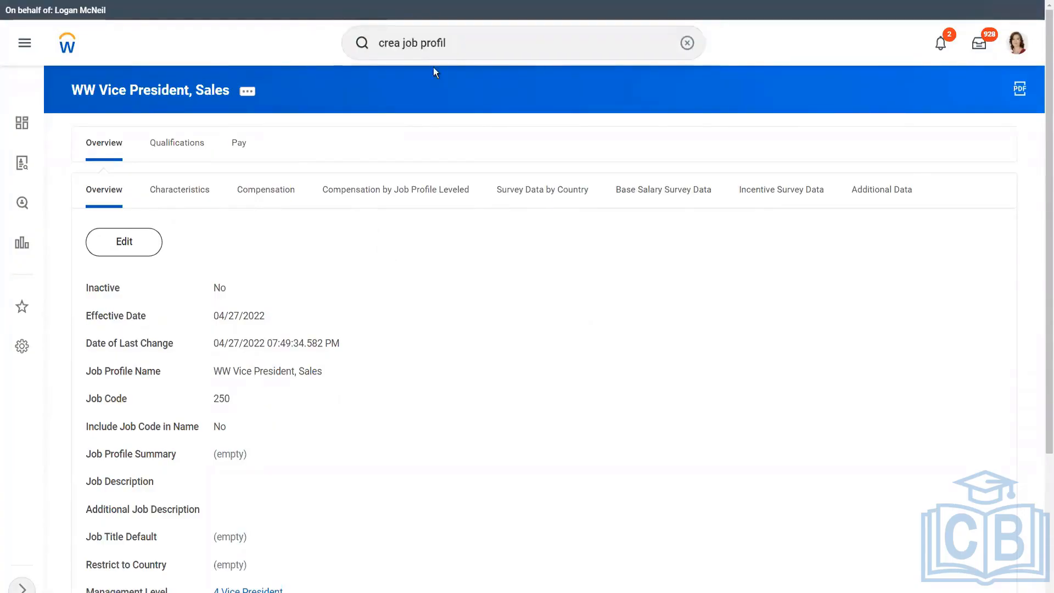
{"action": "left_click", "coordinate": [462, 39]}
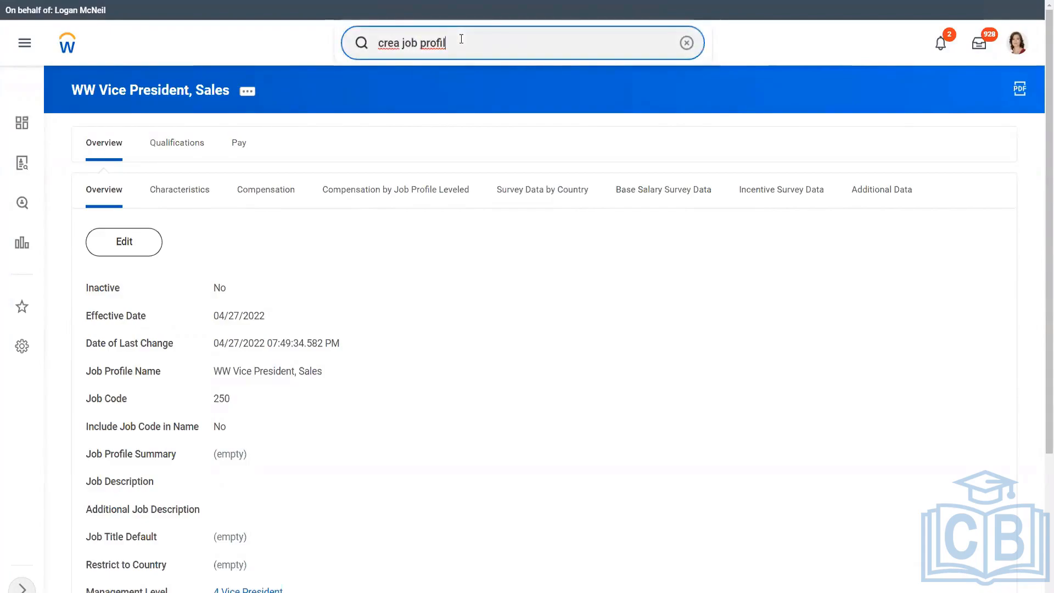
{"action": "key", "text": "ctrl+a"}
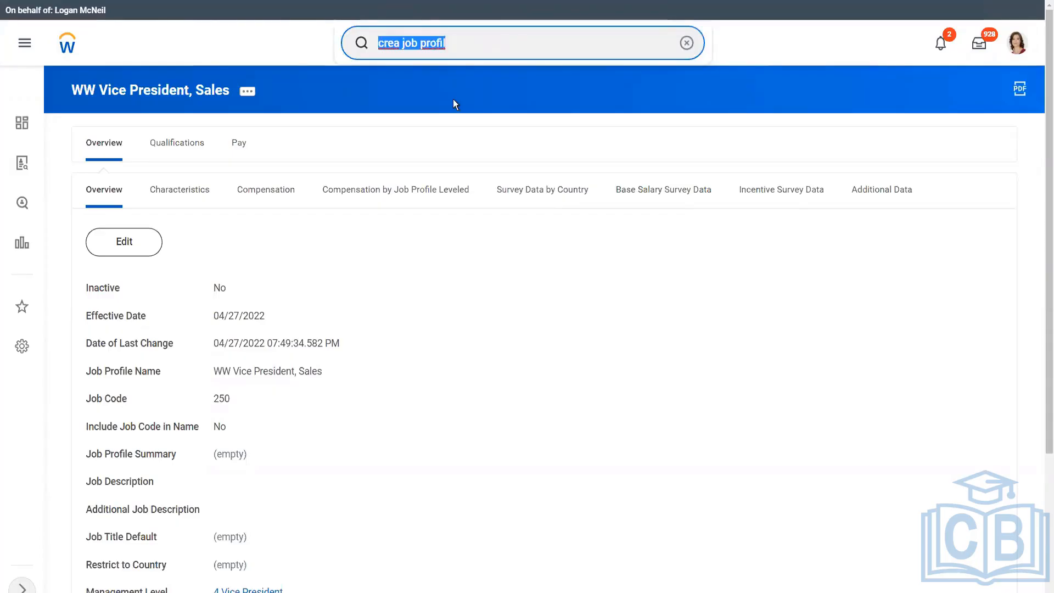
{"action": "type", "text": "create eib"}
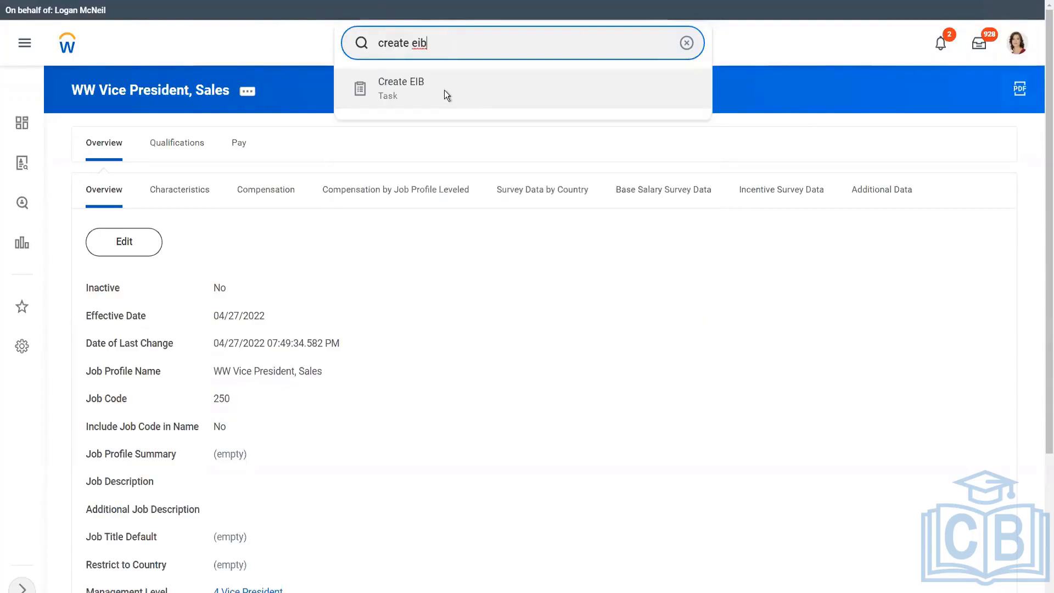
Create an Inbound EIB named 'INT WW EIB Hire Employee Inbound'.
{"action": "left_click", "coordinate": [443, 91]}
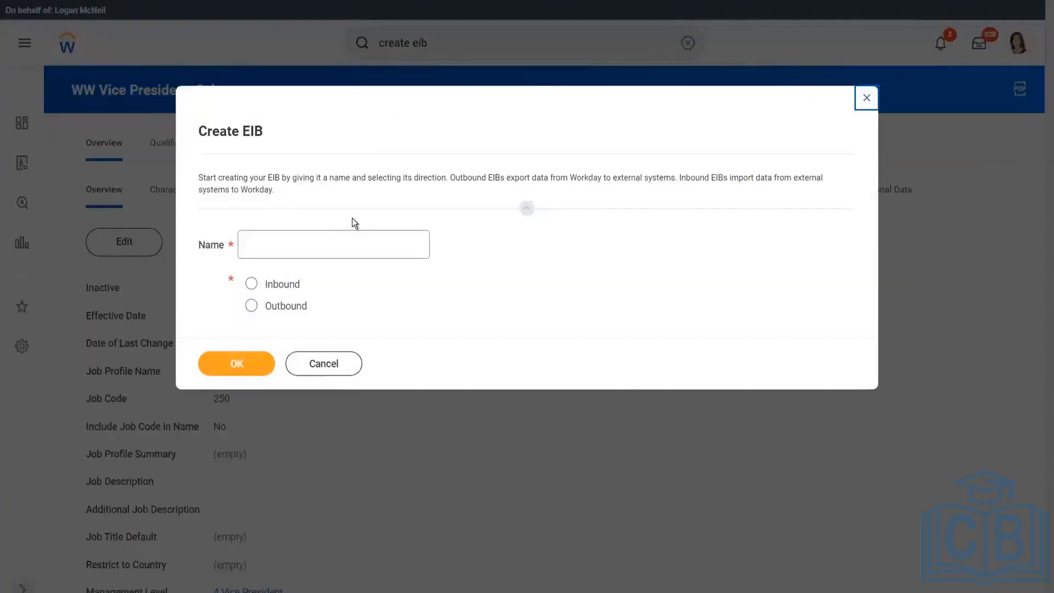
{"action": "left_click", "coordinate": [269, 246]}
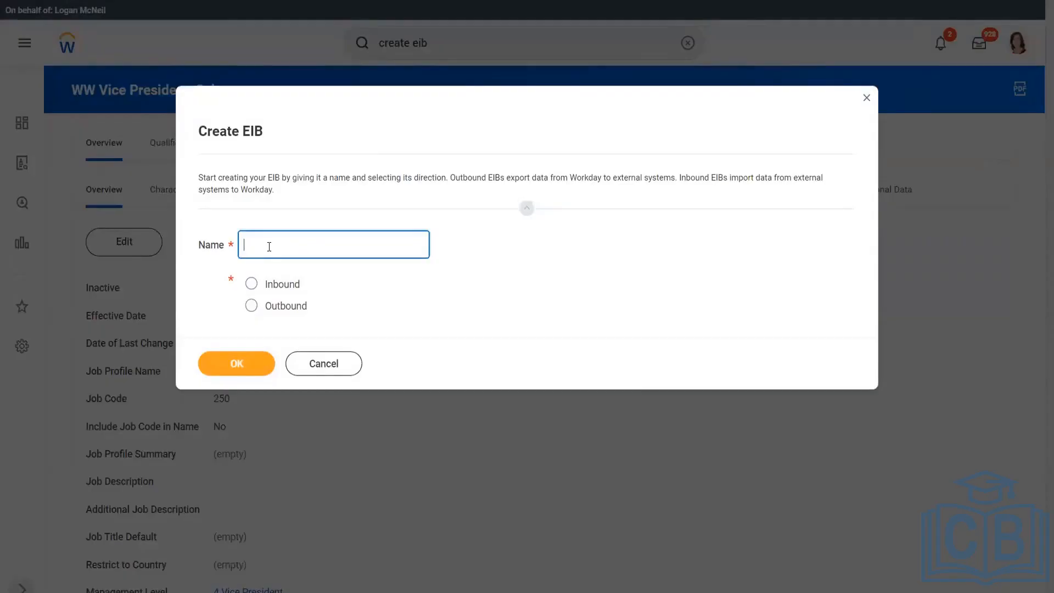
{"action": "type", "text": "INT WW EIB"}
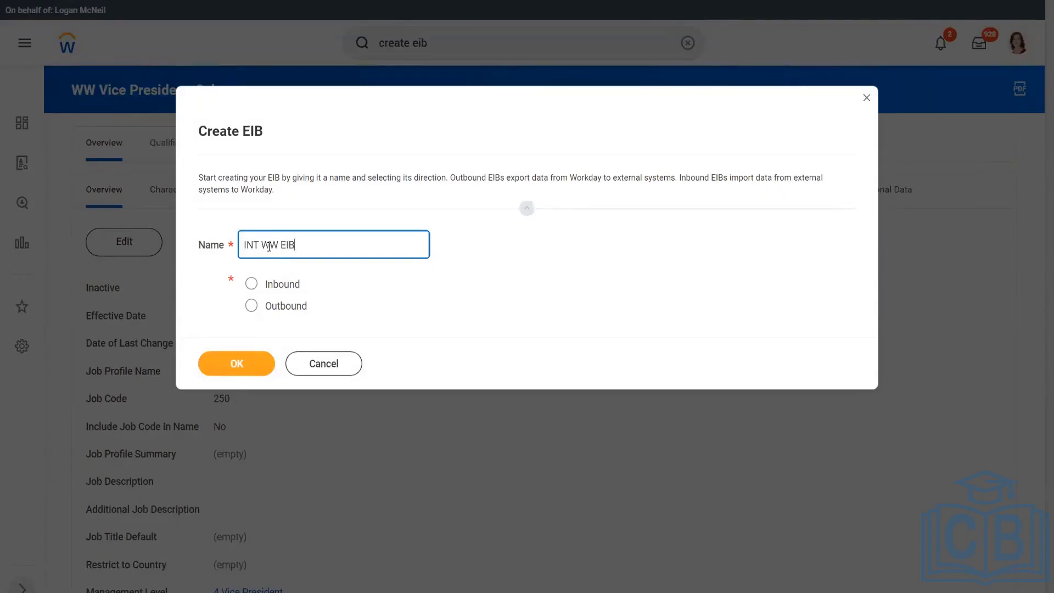
{"action": "type", "text": " Hire Employee"}
{"action": "type", "text": "Inbound"}
{"action": "left_click", "coordinate": [267, 287]}
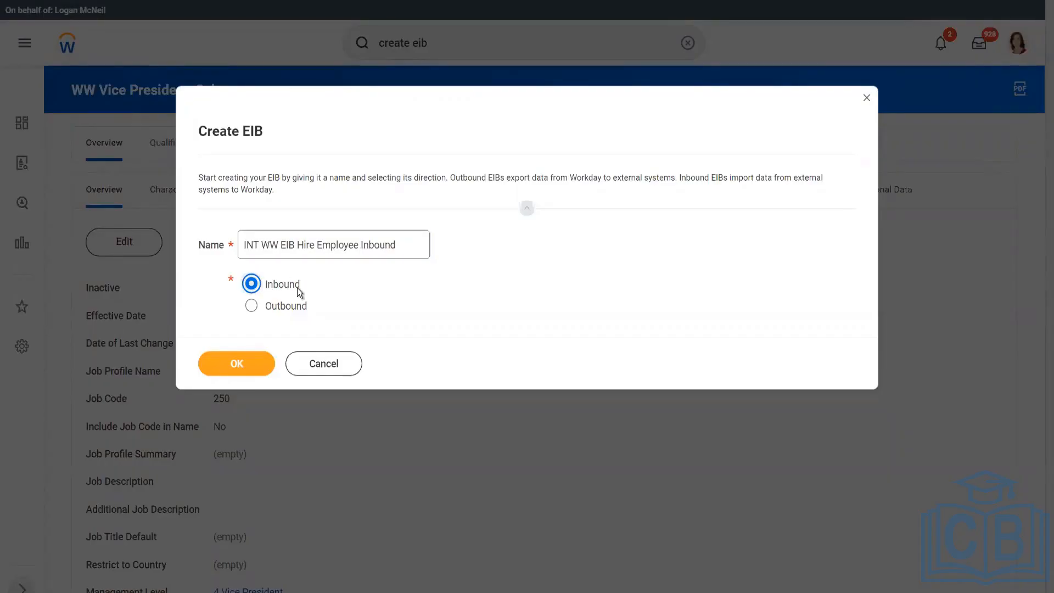
{"action": "left_click", "coordinate": [241, 361]}
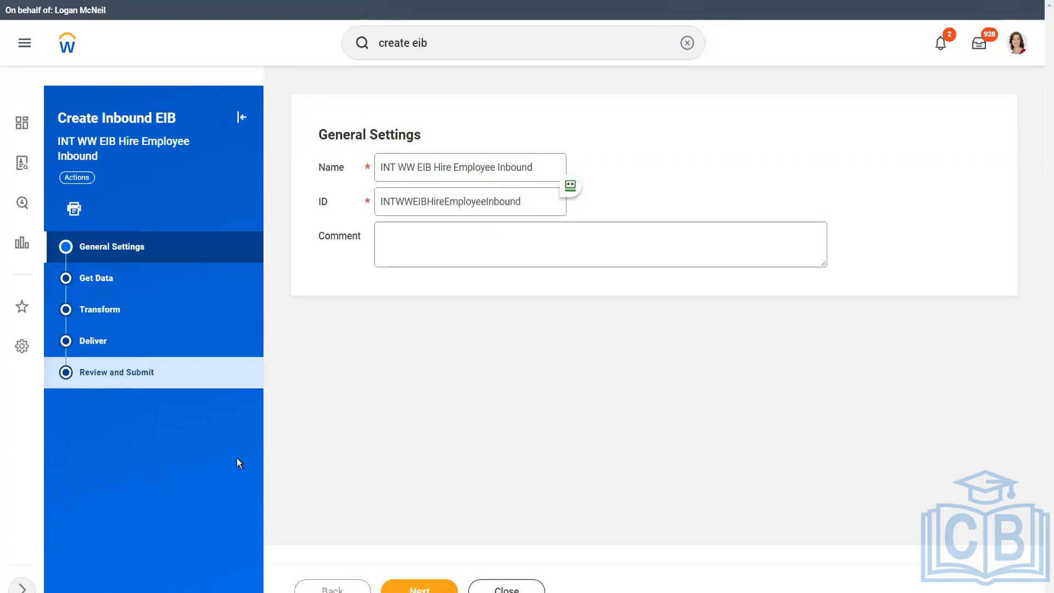
Leave Comment blank and continue from General Settings to Get Data.
{"action": "left_click", "coordinate": [424, 588]}
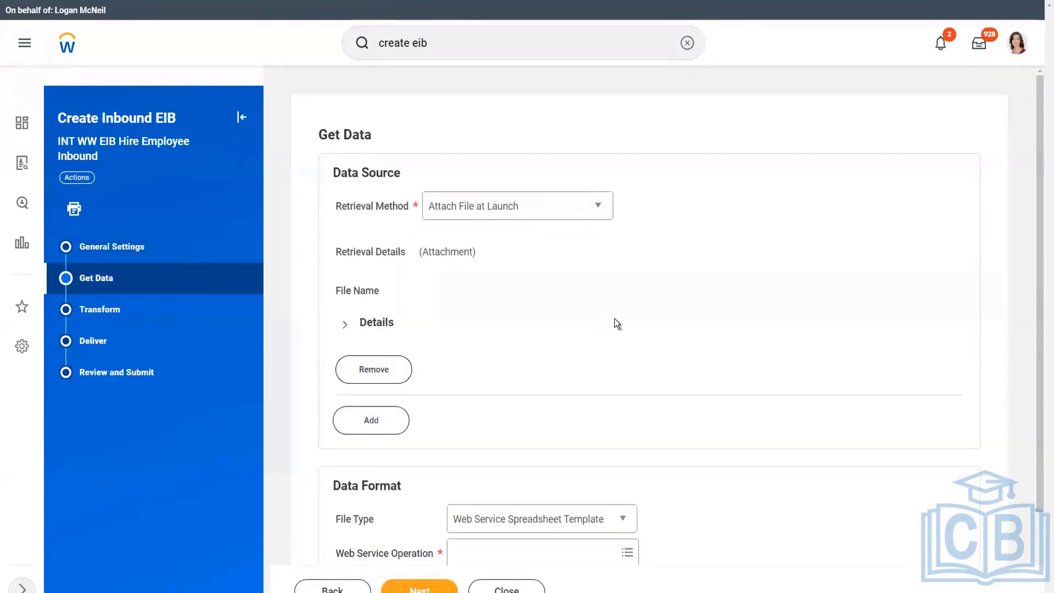
Check the retrieval method options, leaving Attach File at Launch unchanged.
{"action": "scroll", "coordinate": [616, 320], "scroll_direction": "down", "scroll_amount": 2}
{"action": "scroll", "coordinate": [615, 320], "scroll_direction": "up", "scroll_amount": 1}
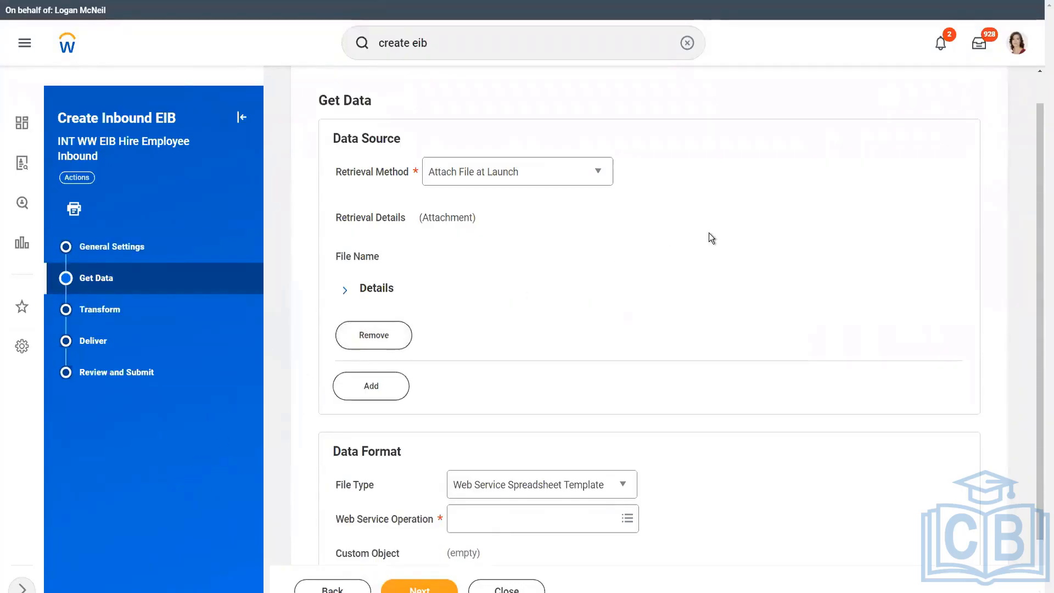
{"action": "left_click", "coordinate": [510, 175]}
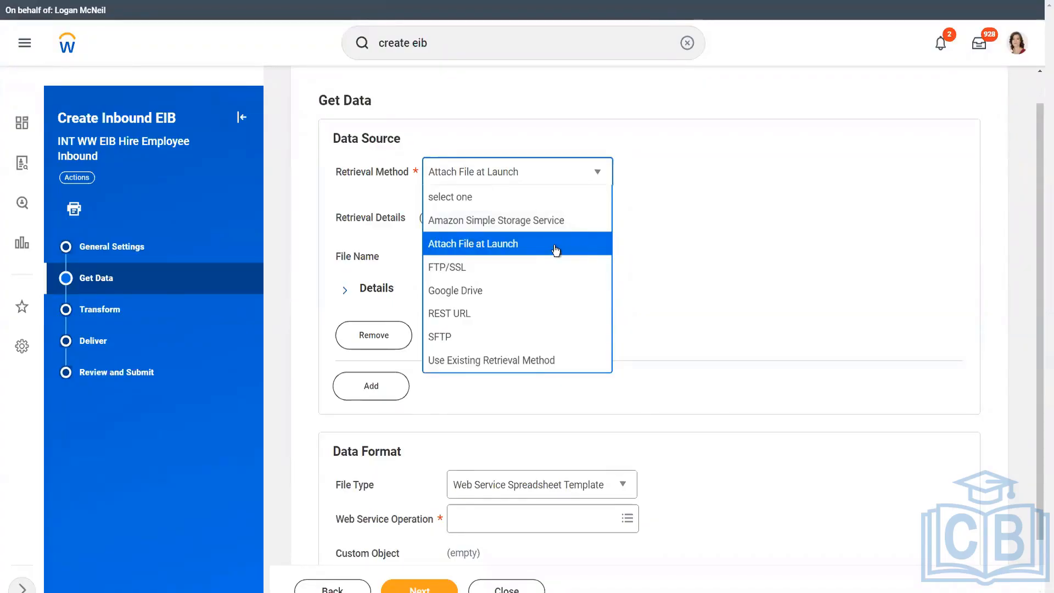
{"action": "left_click", "coordinate": [651, 222]}
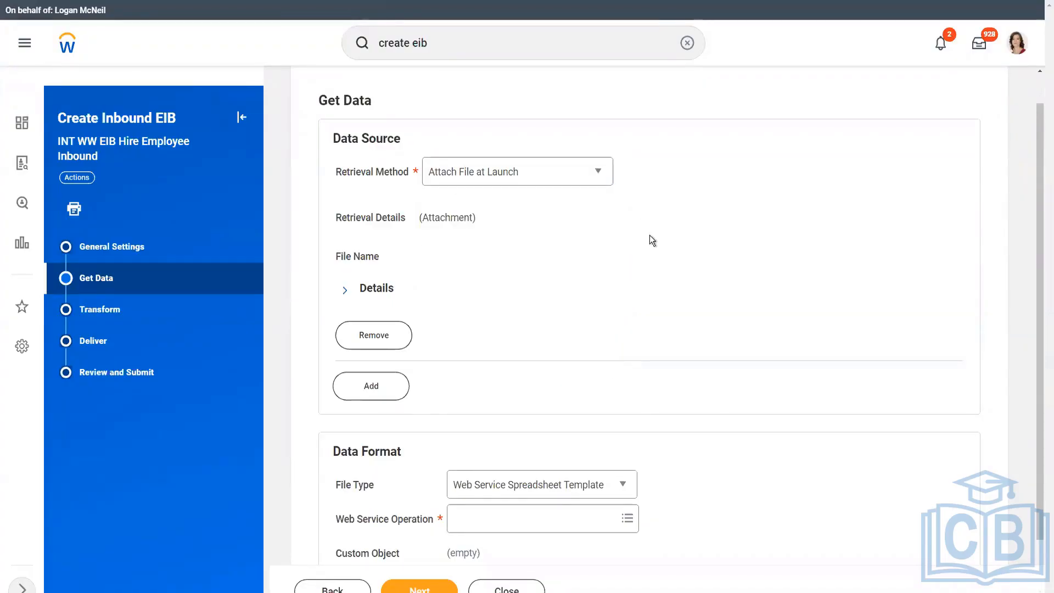
Browse the Human Resources (Public) web service operations.
{"action": "scroll", "coordinate": [650, 235], "scroll_direction": "down", "scroll_amount": 1}
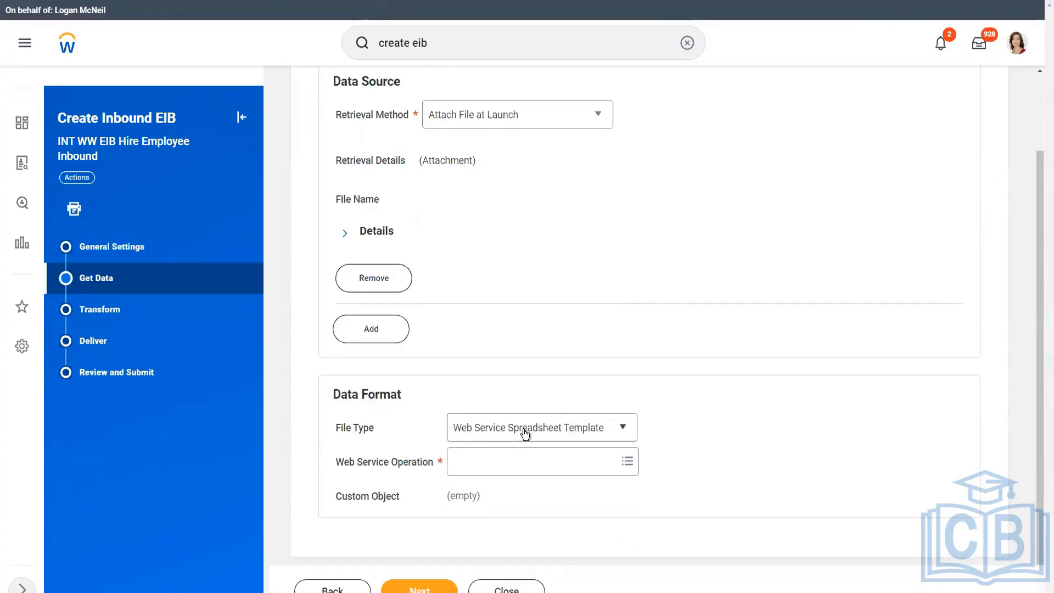
{"action": "left_click", "coordinate": [494, 468]}
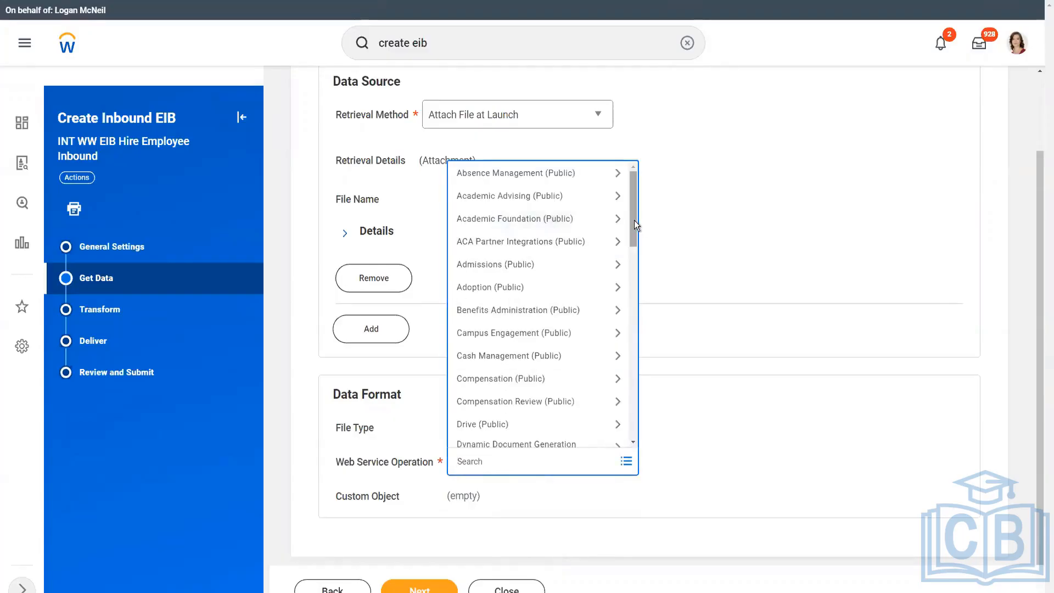
{"action": "scroll", "coordinate": [634, 220], "scroll_direction": "down", "scroll_amount": 3}
{"action": "scroll", "coordinate": [628, 278], "scroll_direction": "down", "scroll_amount": 4}
{"action": "scroll", "coordinate": [634, 311], "scroll_direction": "up", "scroll_amount": 2}
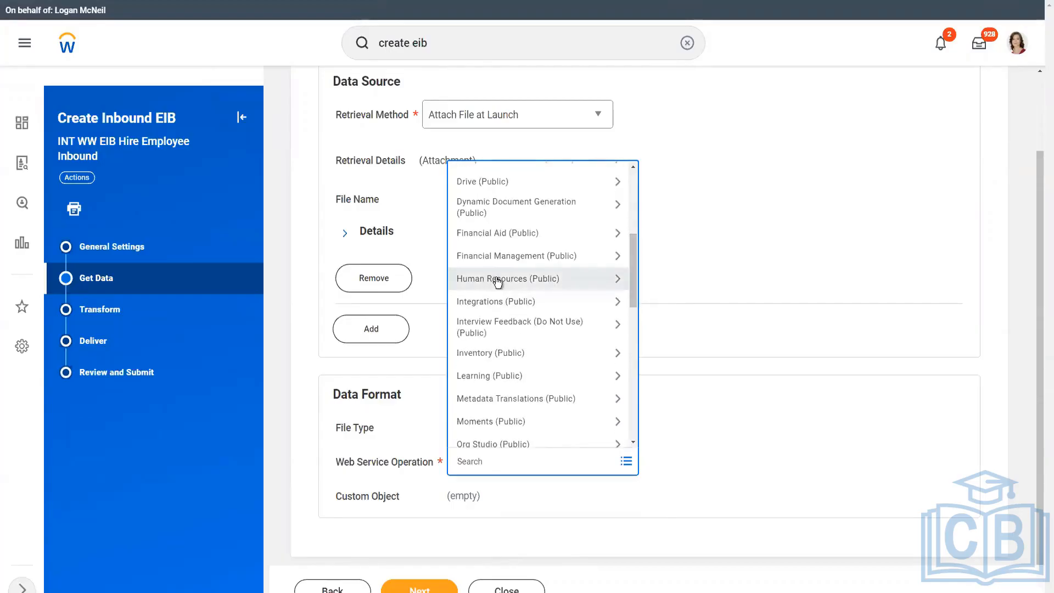
{"action": "left_click", "coordinate": [497, 280]}
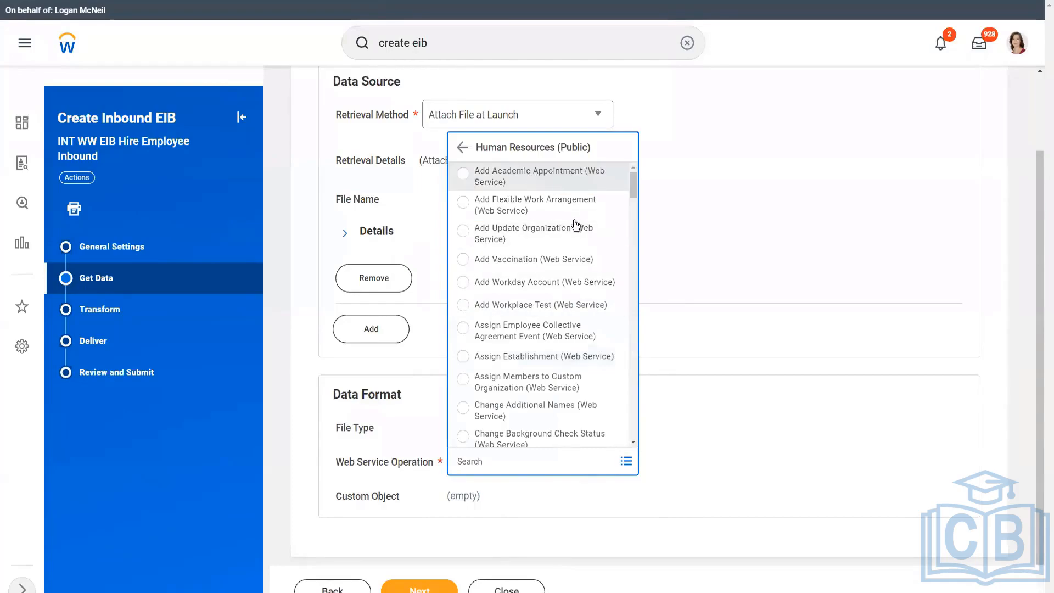
{"action": "scroll", "coordinate": [538, 373], "scroll_direction": "down", "scroll_amount": 4}
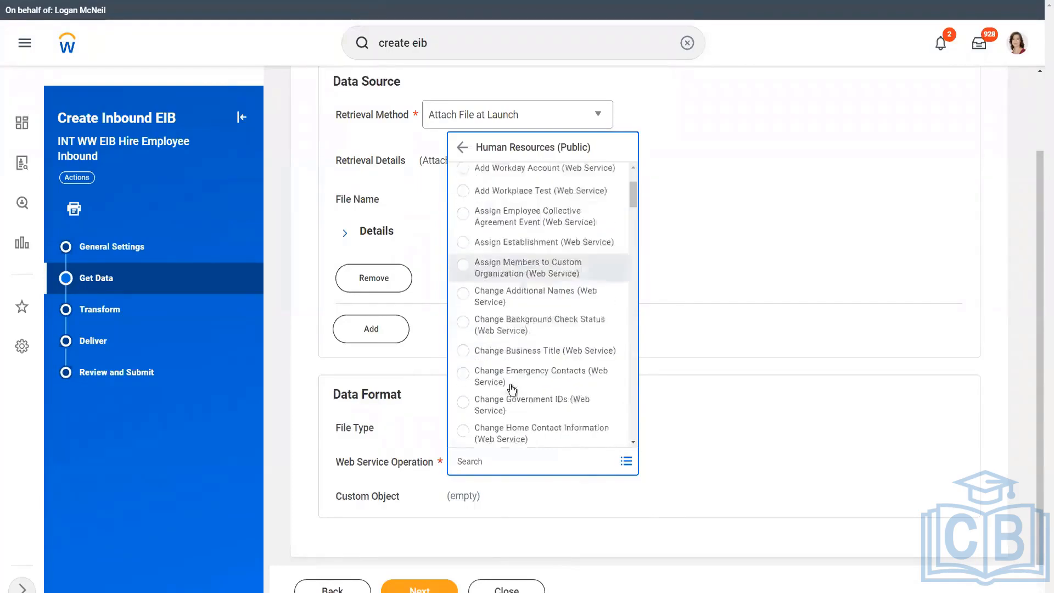
{"action": "scroll", "coordinate": [540, 368], "scroll_direction": "down", "scroll_amount": 3}
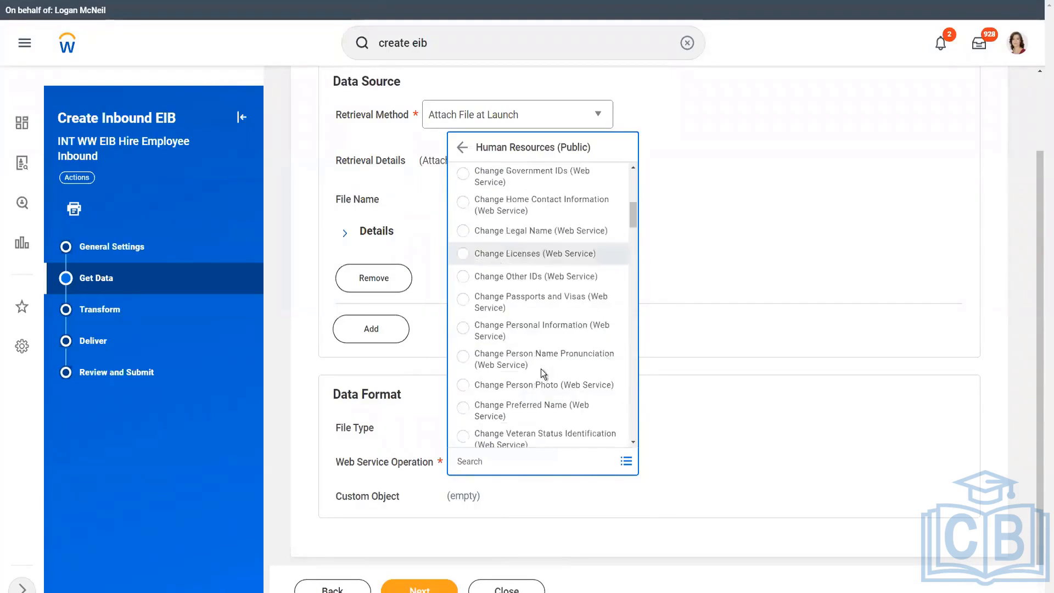
{"action": "scroll", "coordinate": [534, 384], "scroll_direction": "down", "scroll_amount": 3}
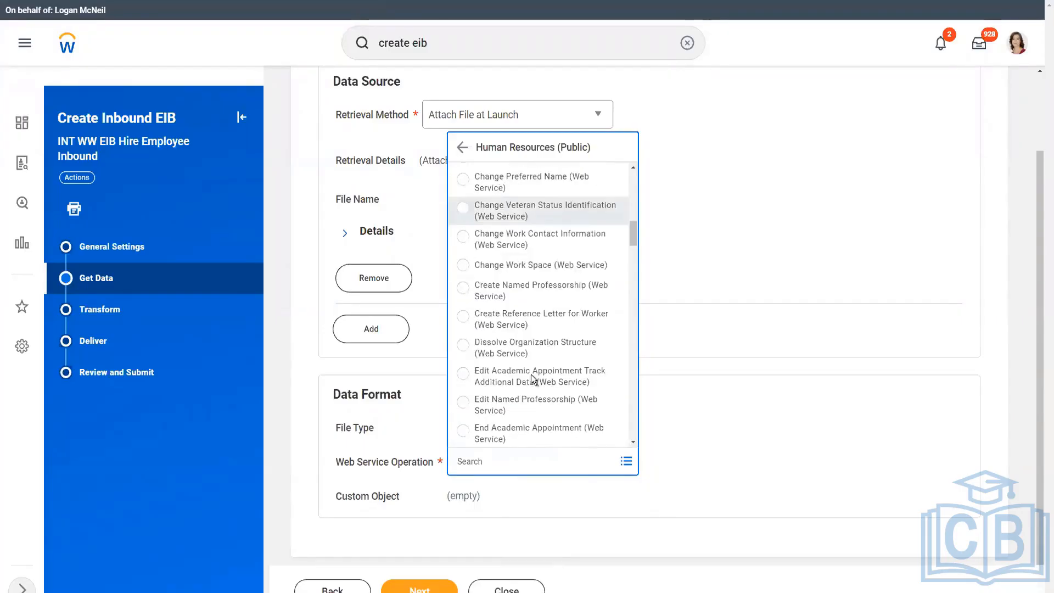
{"action": "scroll", "coordinate": [532, 387], "scroll_direction": "down", "scroll_amount": 2}
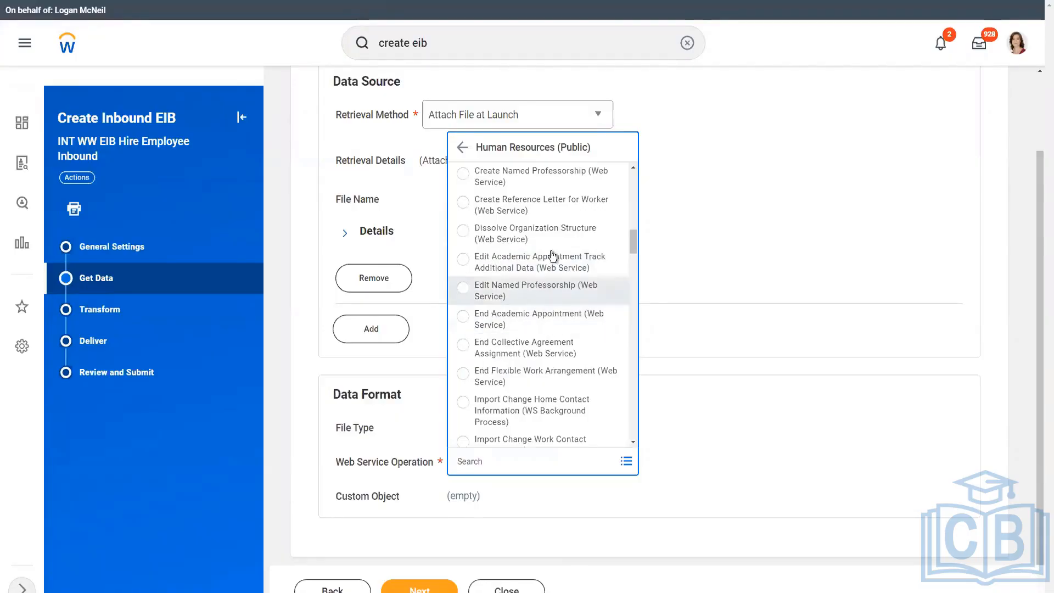
{"action": "left_click_drag", "start_coordinate": [634, 239], "coordinate": [633, 278]}
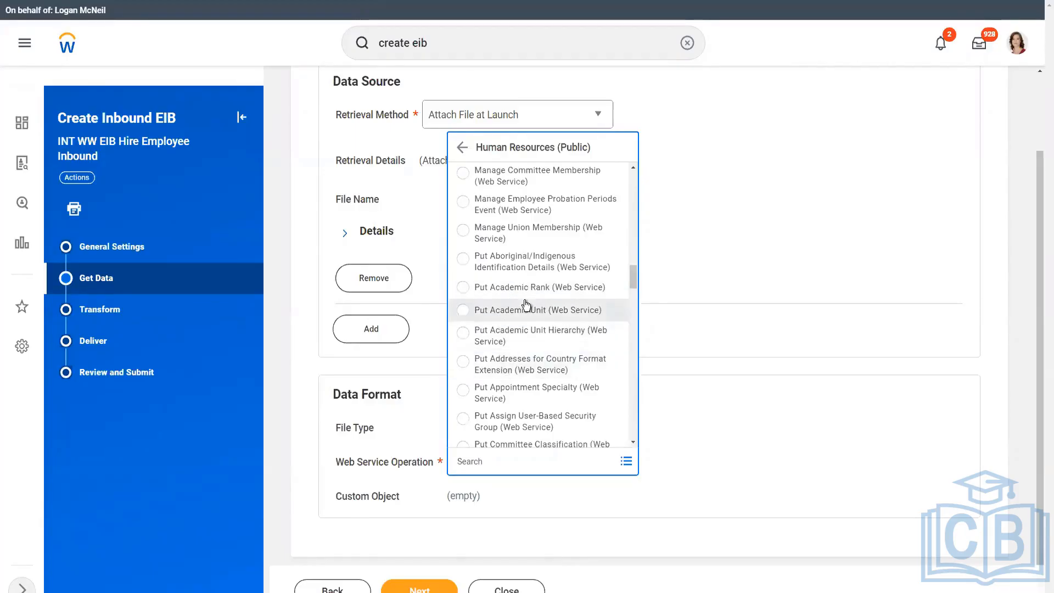
{"action": "scroll", "coordinate": [530, 300], "scroll_direction": "down", "scroll_amount": 4}
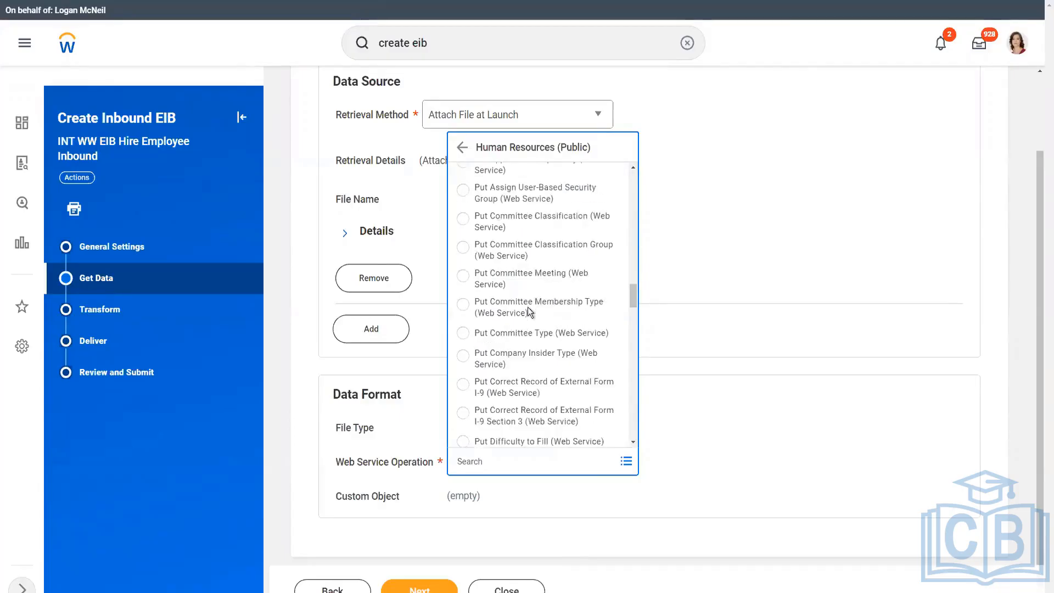
Search operations for 'Hire', choose Hire Employee (Web Service), and proceed to Transform.
{"action": "left_click", "coordinate": [504, 462]}
{"action": "type", "text": "Get Wor"}
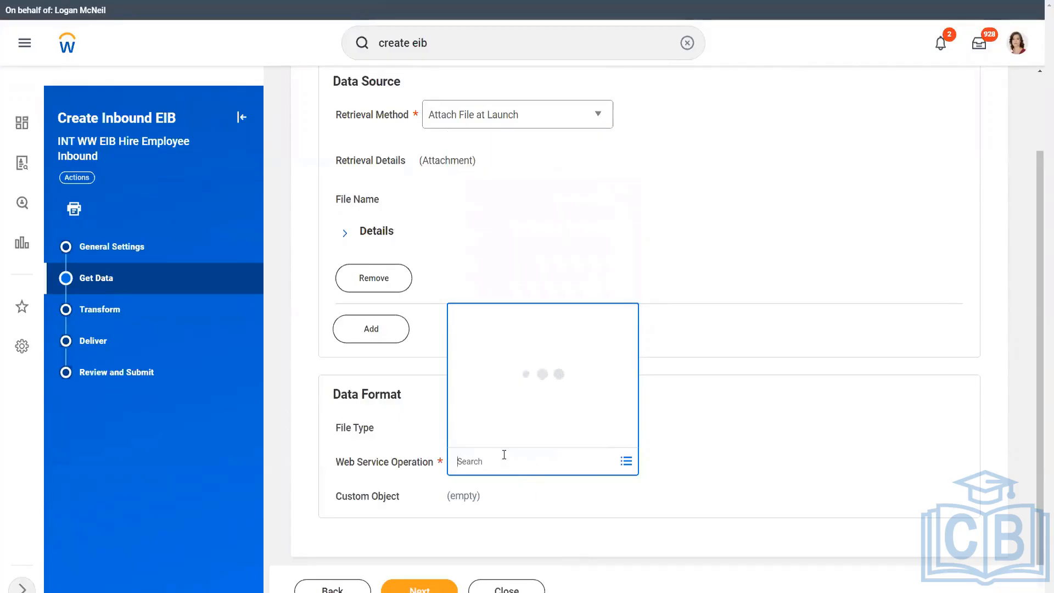
{"action": "type", "text": "ker"}
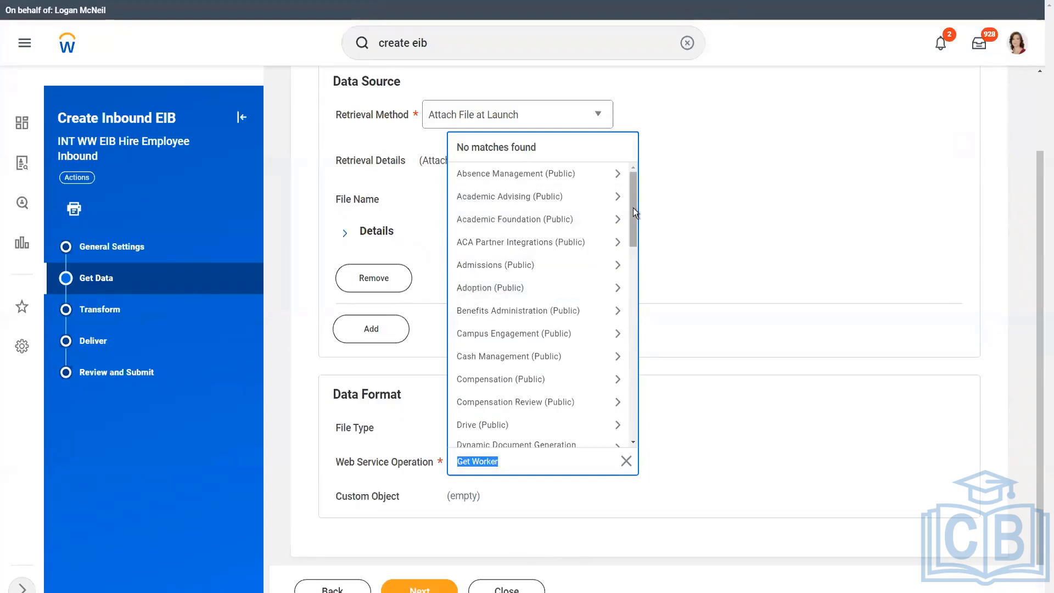
{"action": "left_click_drag", "start_coordinate": [634, 211], "coordinate": [634, 219]}
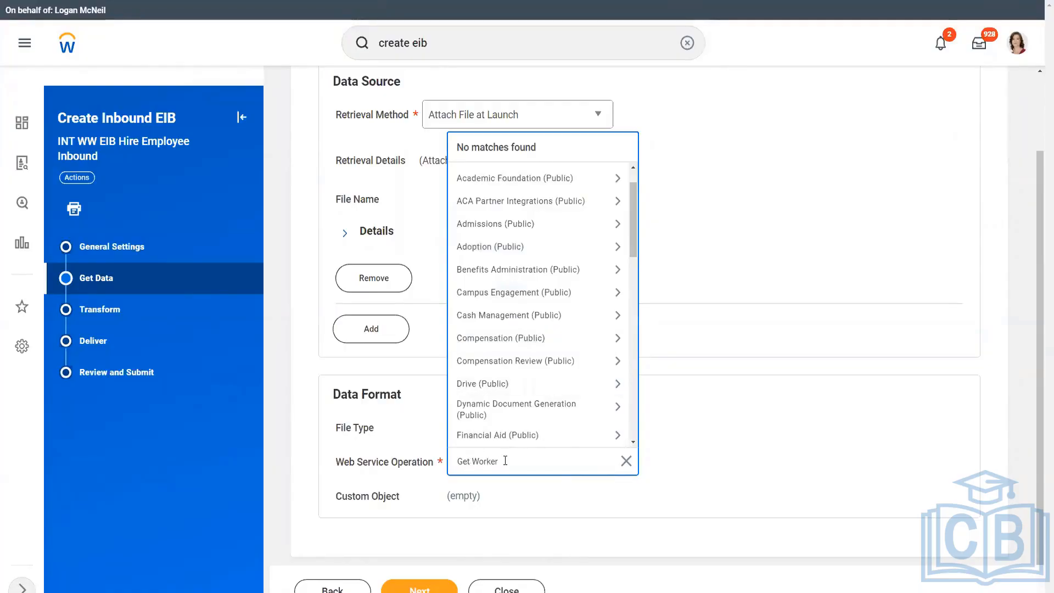
{"action": "left_click_drag", "start_coordinate": [504, 461], "coordinate": [433, 457]}
{"action": "type", "text": "Hire"}
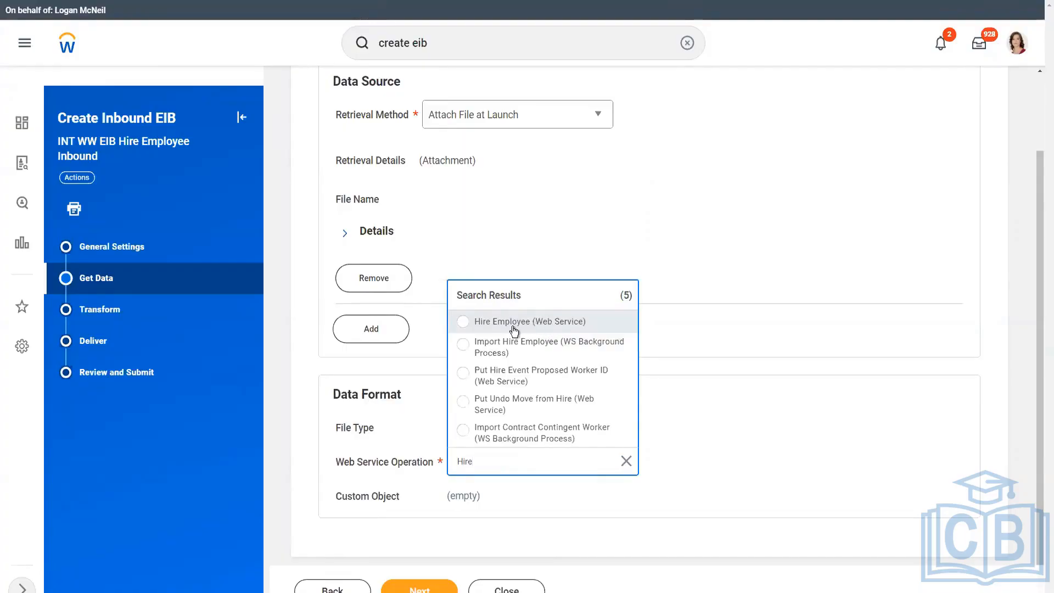
{"action": "left_click", "coordinate": [562, 324]}
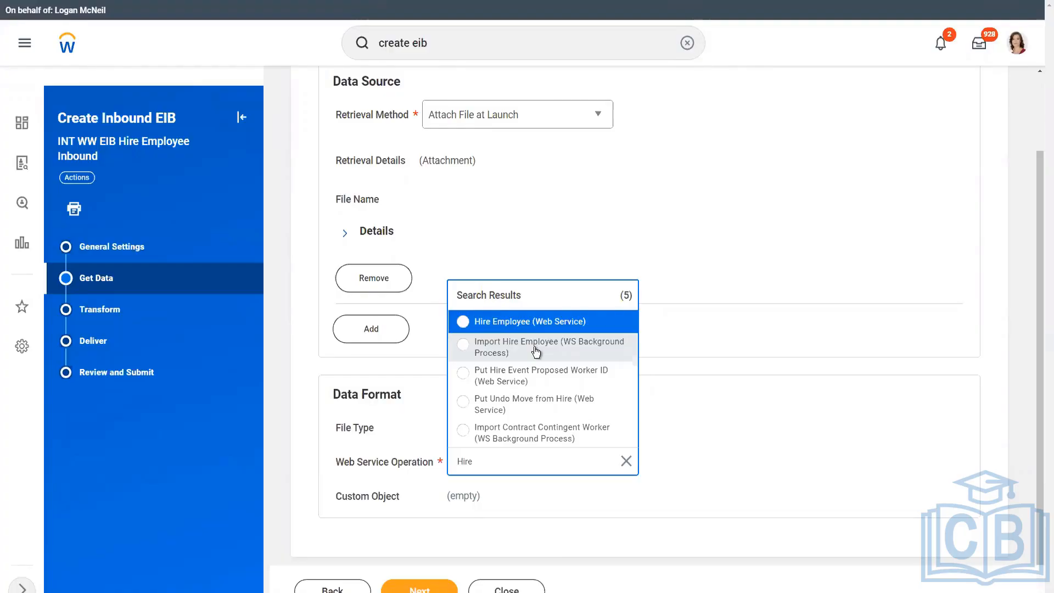
{"action": "left_click", "coordinate": [490, 324]}
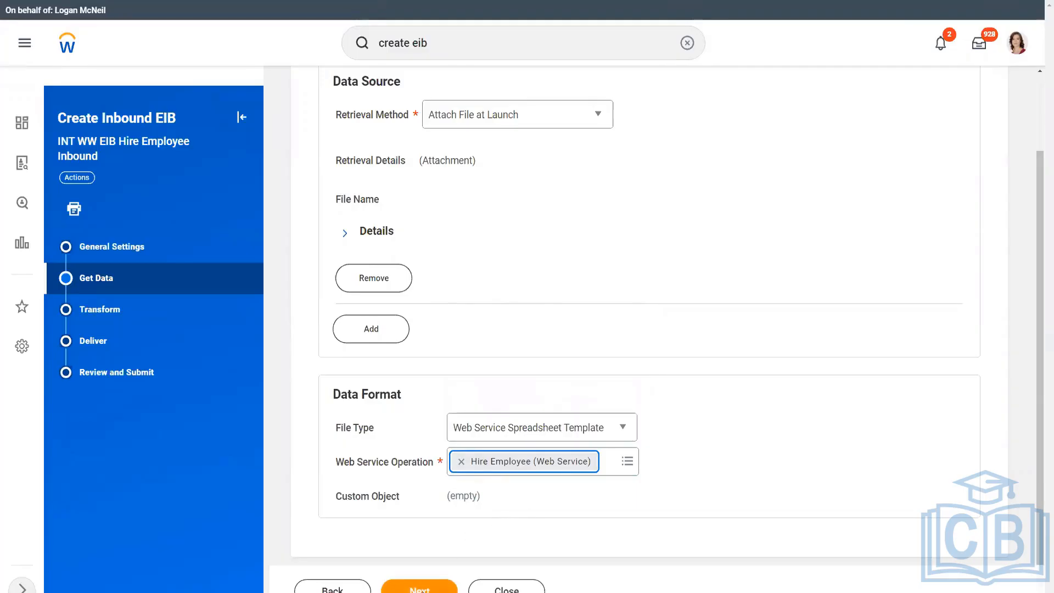
{"action": "left_click", "coordinate": [420, 588]}
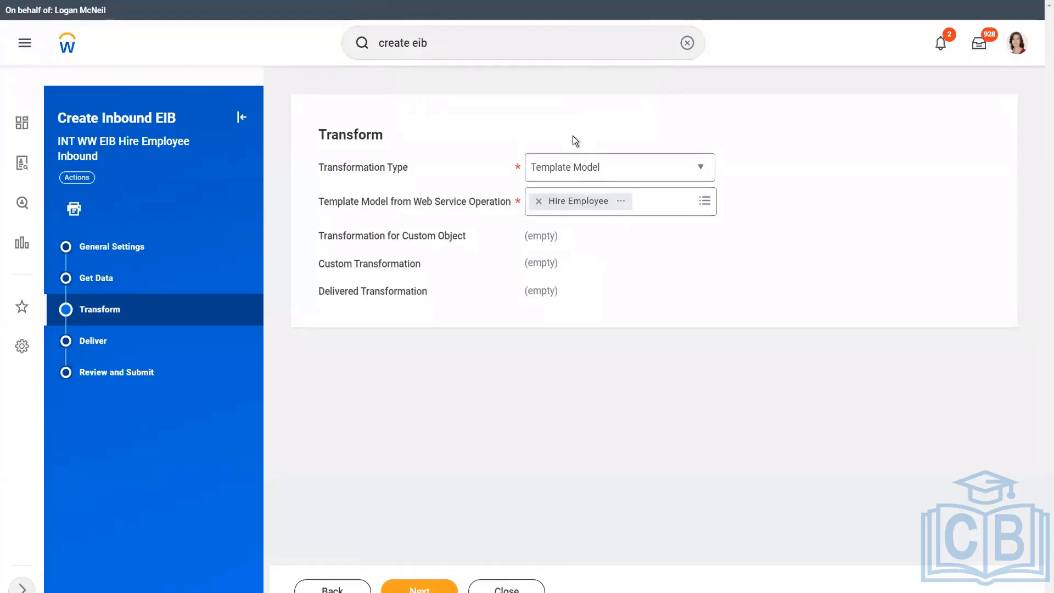
Keep the Template Model transformation sourced from Hire Employee and advance to Deliver.
{"action": "left_click", "coordinate": [601, 171]}
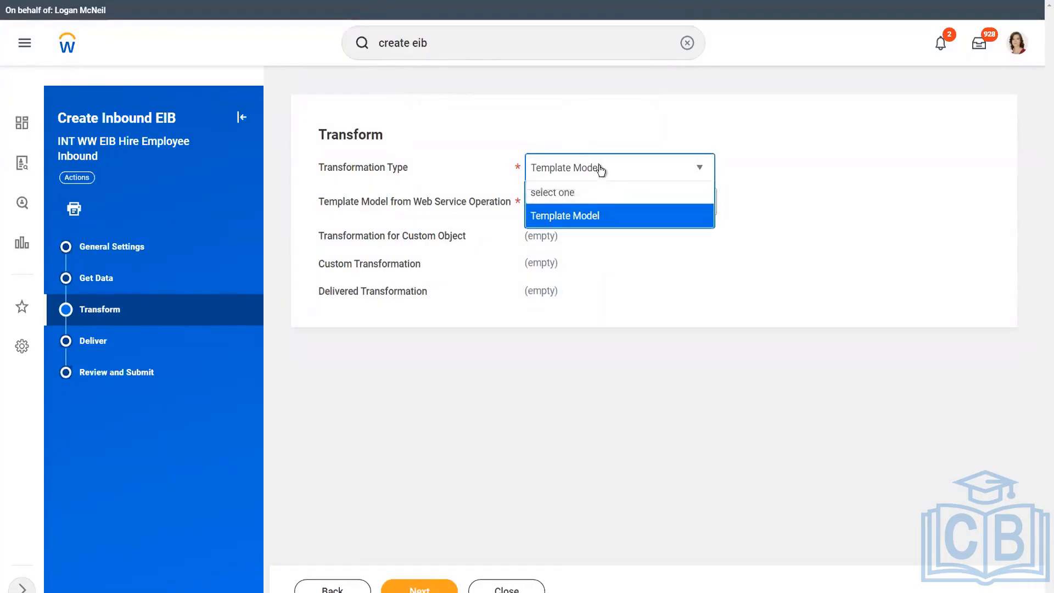
{"action": "left_click", "coordinate": [760, 172]}
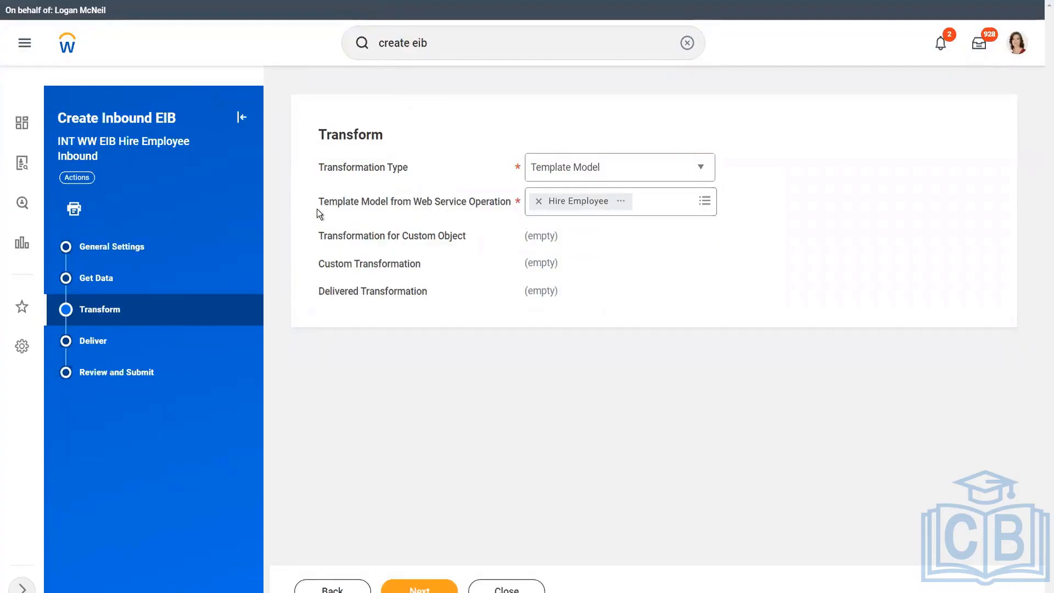
{"action": "left_click_drag", "start_coordinate": [320, 204], "coordinate": [511, 207]}
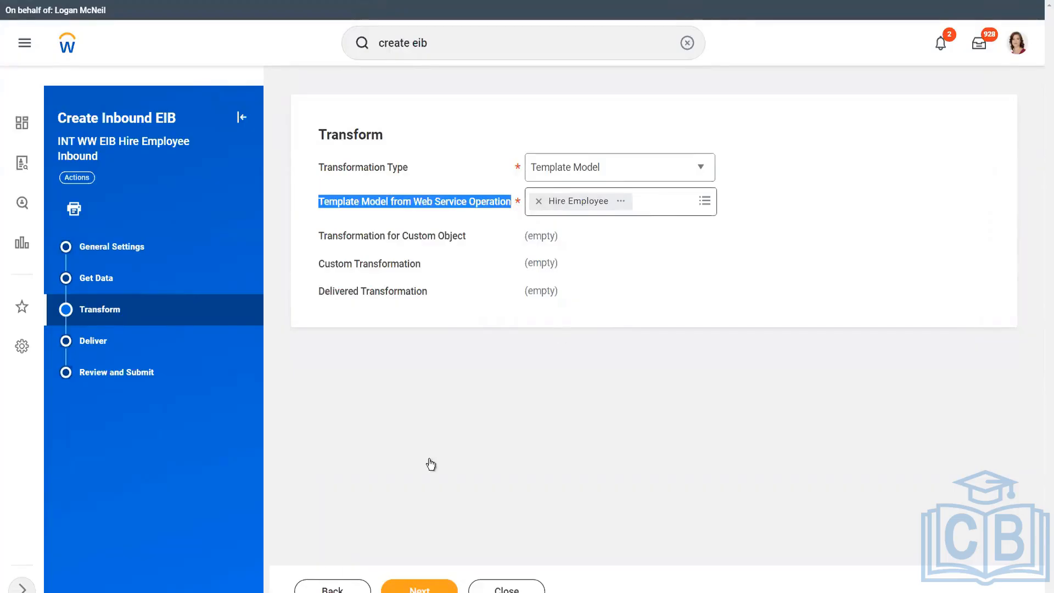
{"action": "left_click", "coordinate": [437, 589]}
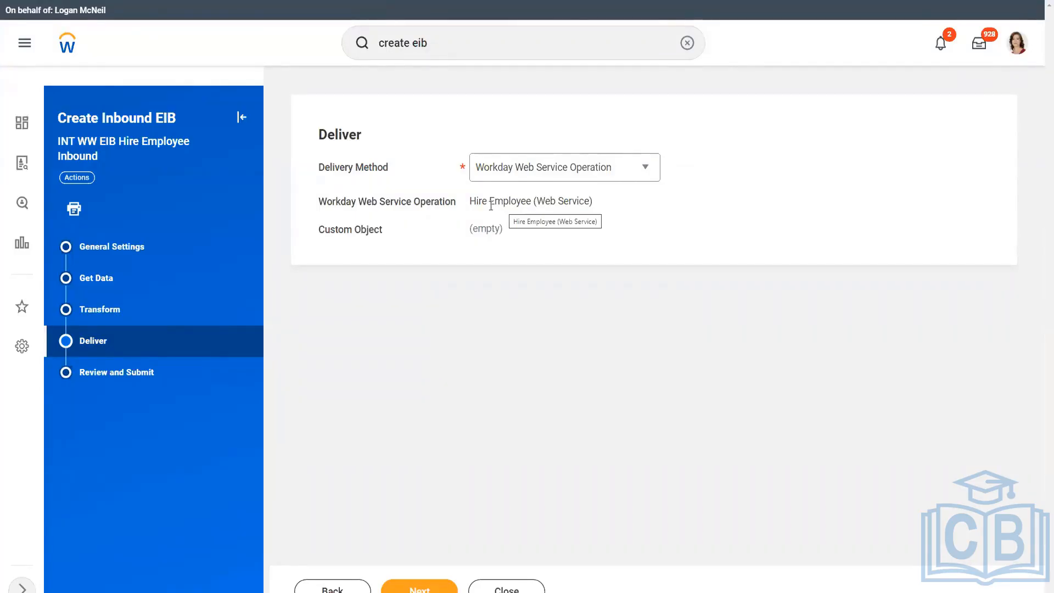
Leave delivery as Workday Web Service Operation using Hire Employee (Web Service) and continue.
{"action": "left_click_drag", "start_coordinate": [467, 206], "coordinate": [599, 206]}
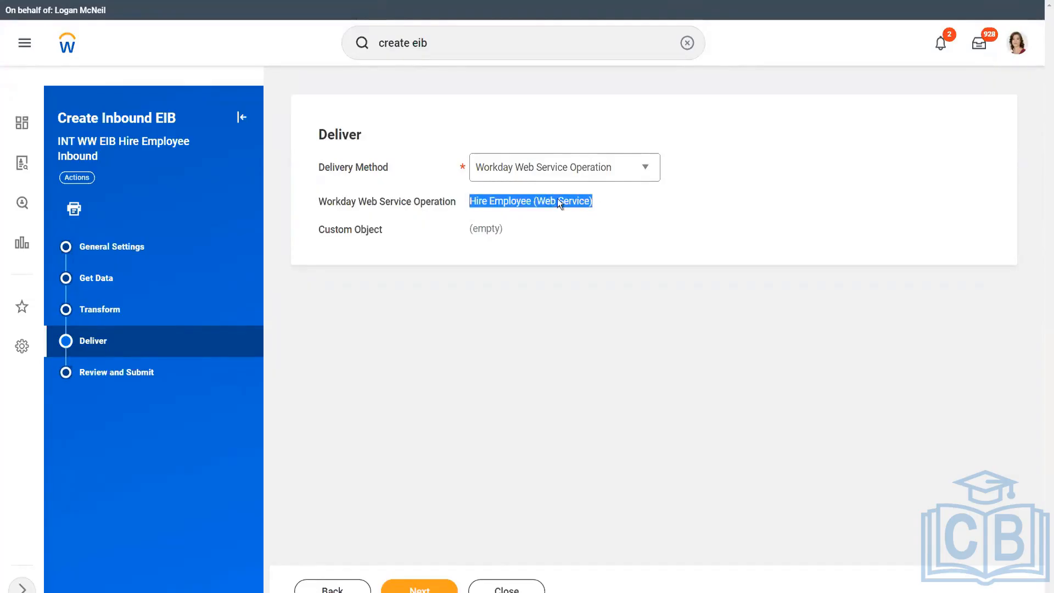
{"action": "left_click", "coordinate": [528, 173]}
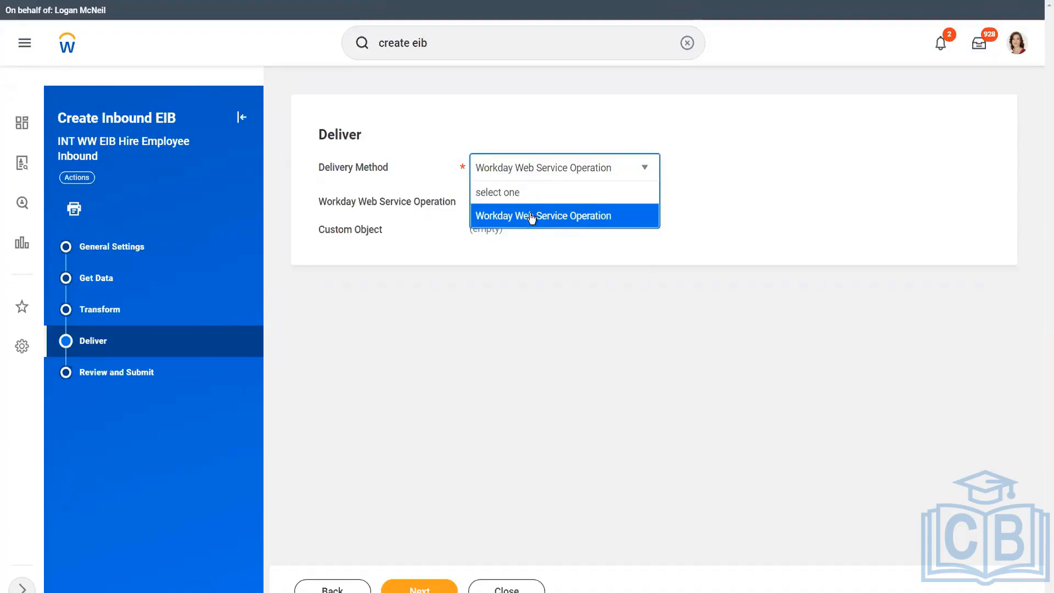
{"action": "left_click", "coordinate": [531, 215]}
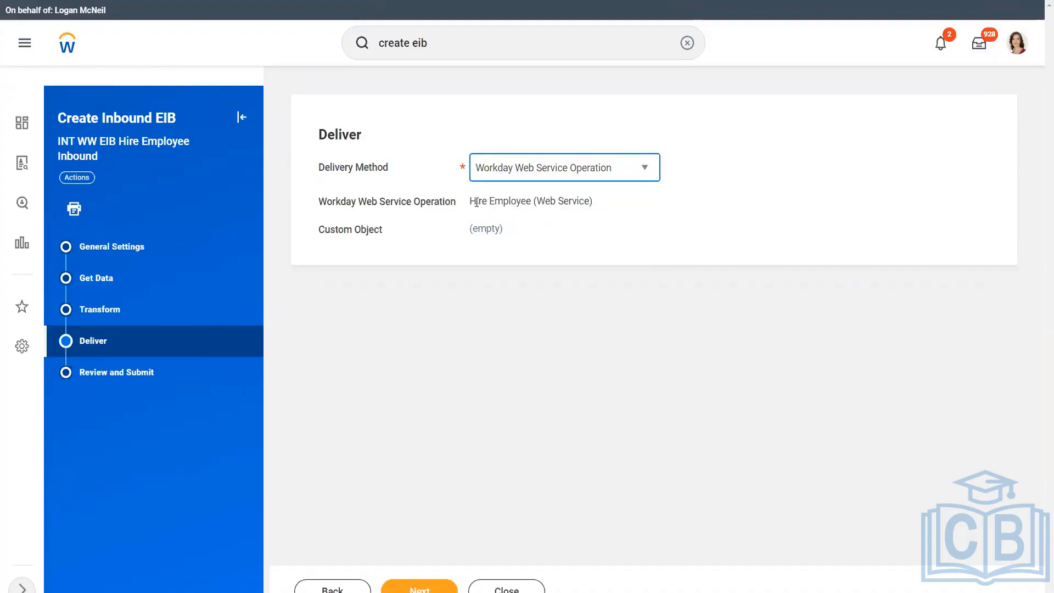
{"action": "left_click_drag", "start_coordinate": [470, 201], "coordinate": [582, 198]}
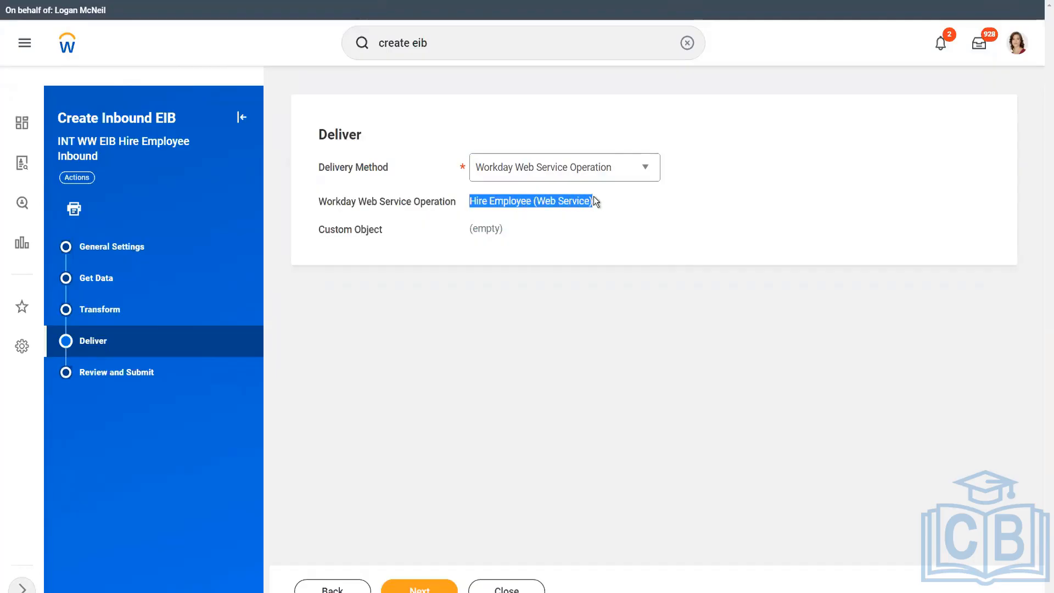
{"action": "left_click", "coordinate": [599, 202]}
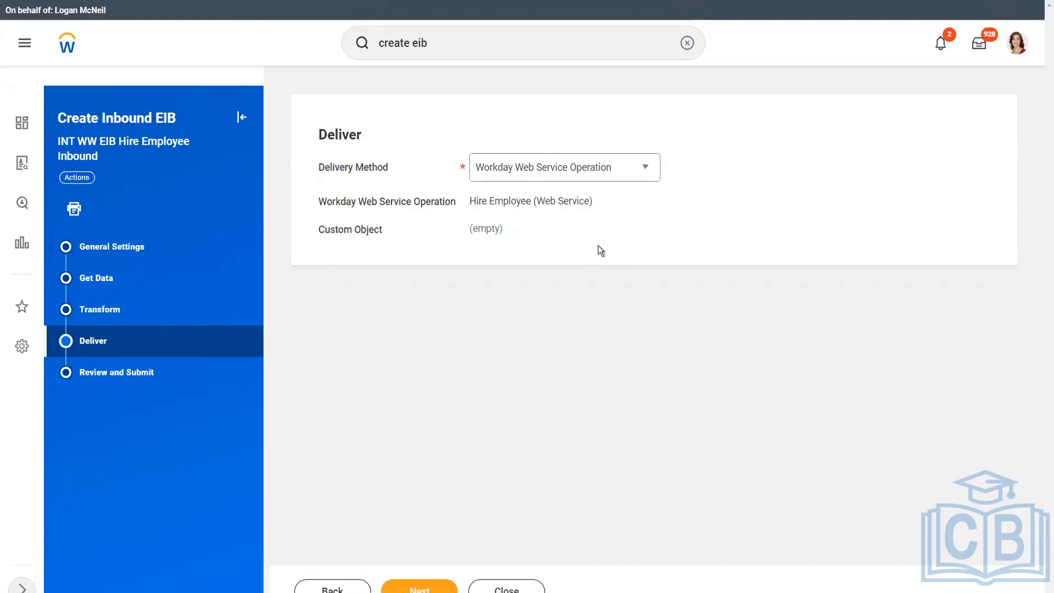
{"action": "left_click", "coordinate": [418, 588]}
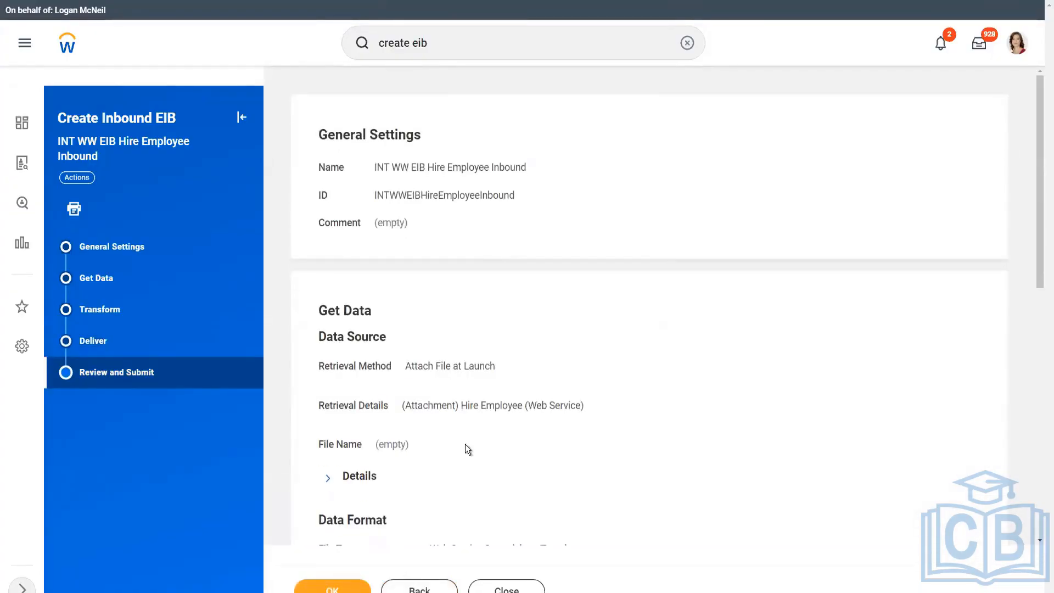
Review the EIB summary, checking the Spreadsheet Template file type setting.
{"action": "scroll", "coordinate": [471, 442], "scroll_direction": "down", "scroll_amount": 8}
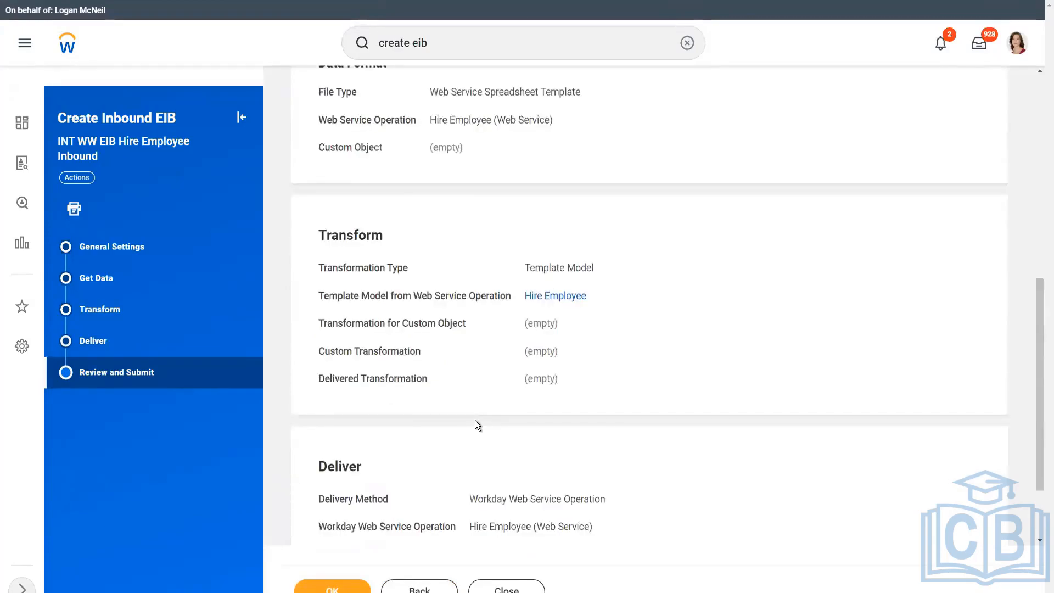
{"action": "scroll", "coordinate": [476, 420], "scroll_direction": "up", "scroll_amount": 3}
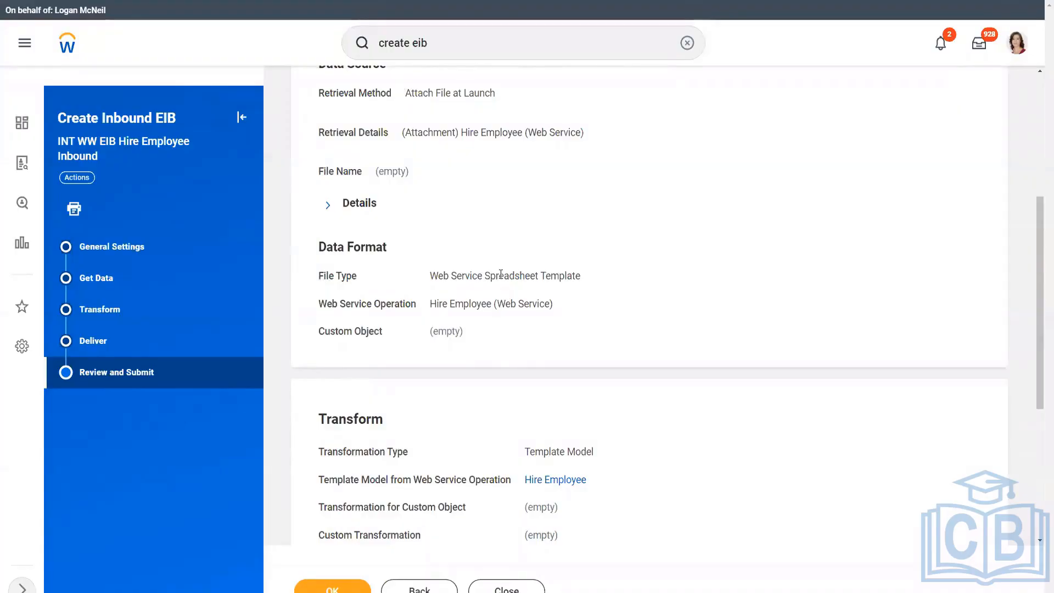
{"action": "left_click_drag", "start_coordinate": [485, 276], "coordinate": [582, 281]}
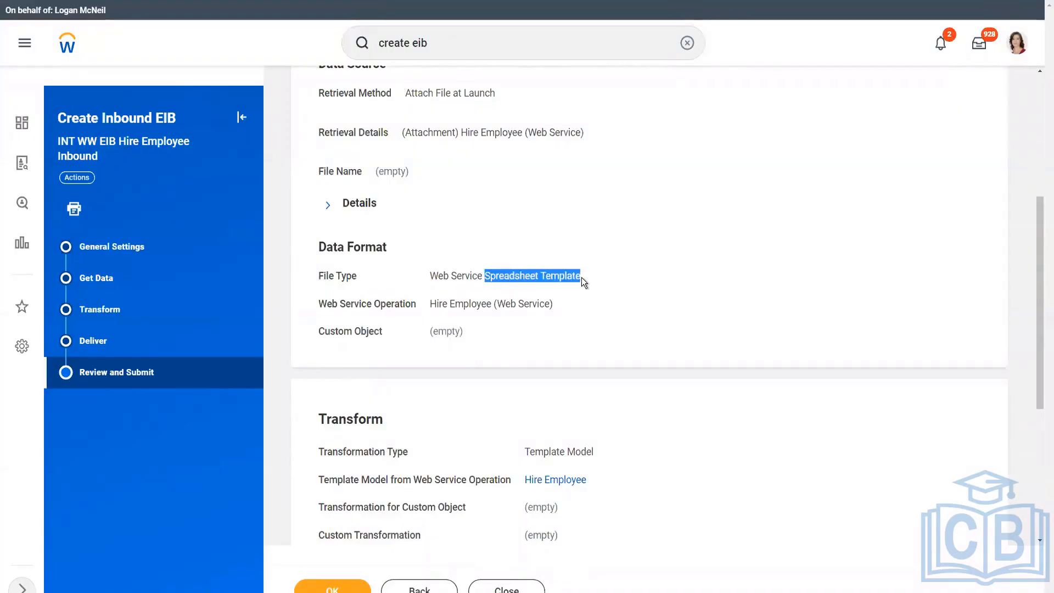
{"action": "left_click", "coordinate": [533, 300]}
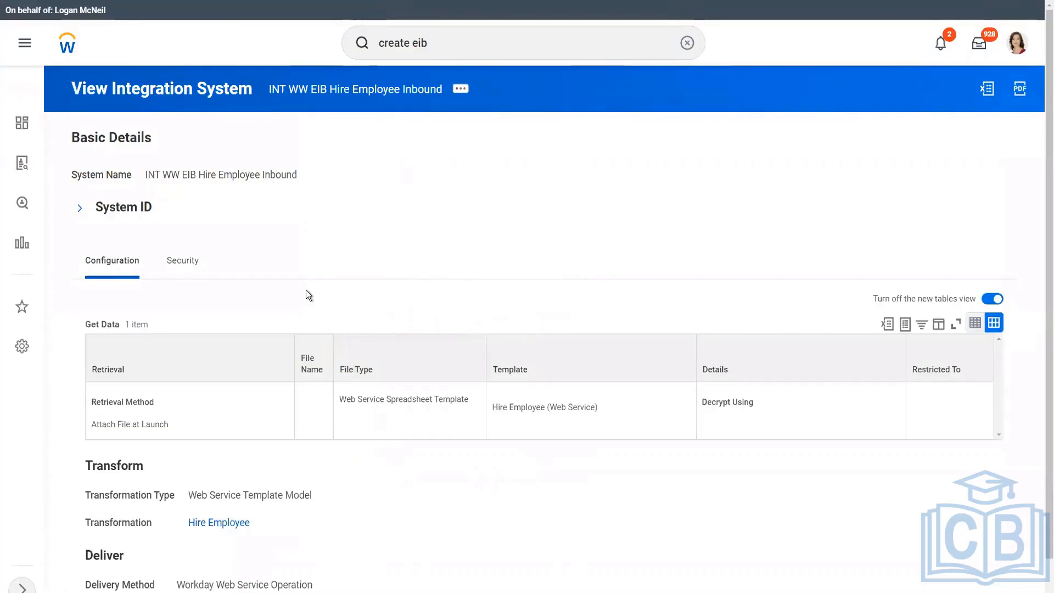
{"action": "scroll", "coordinate": [110, 502], "scroll_direction": "down", "scroll_amount": 1}
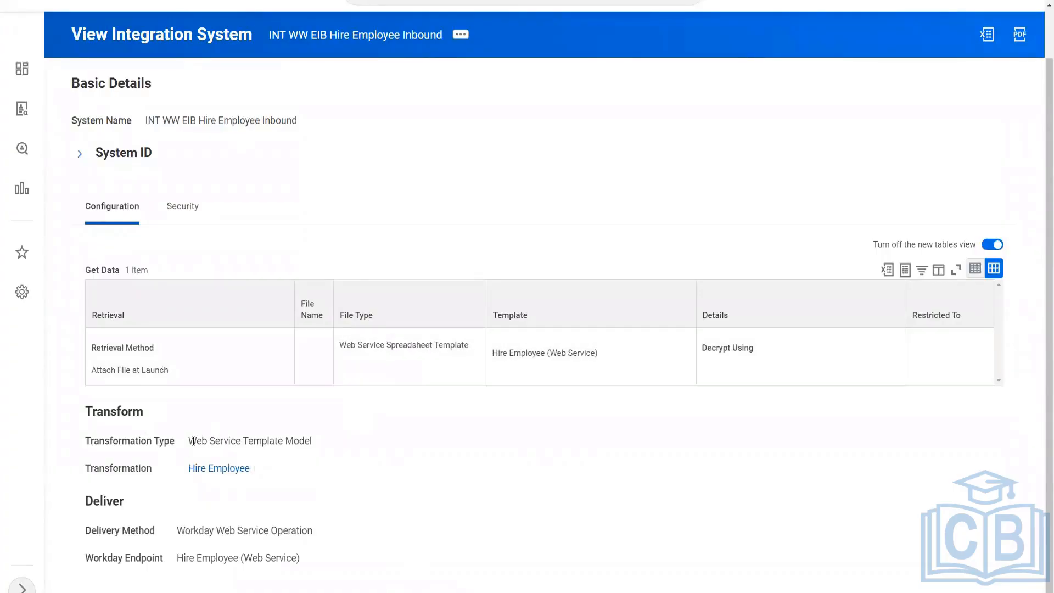
{"action": "triple_click", "coordinate": [341, 433]}
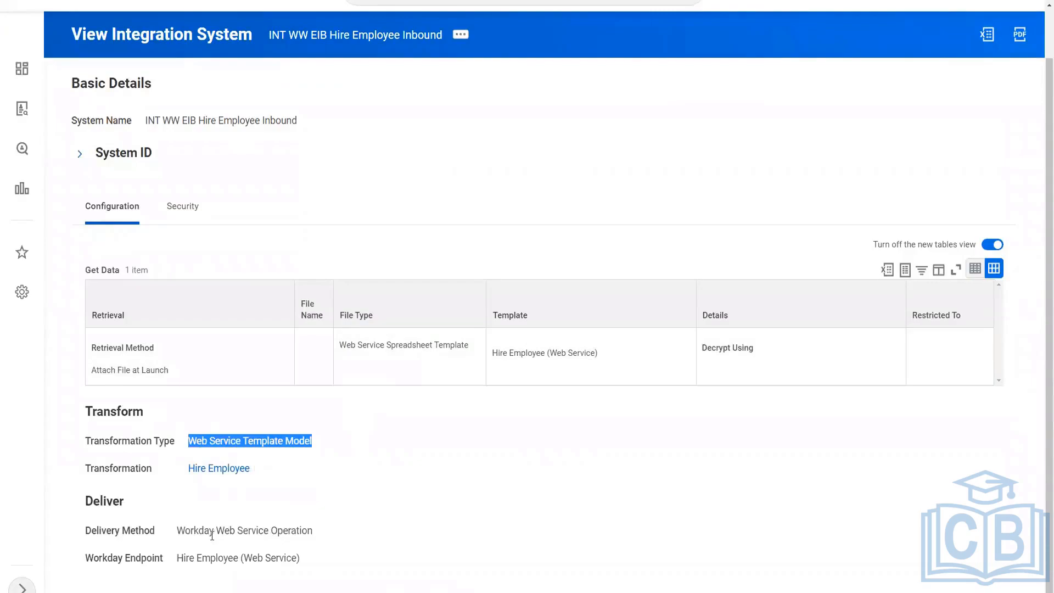
{"action": "left_click", "coordinate": [180, 535]}
{"action": "left_click_drag", "start_coordinate": [180, 535], "coordinate": [313, 534]}
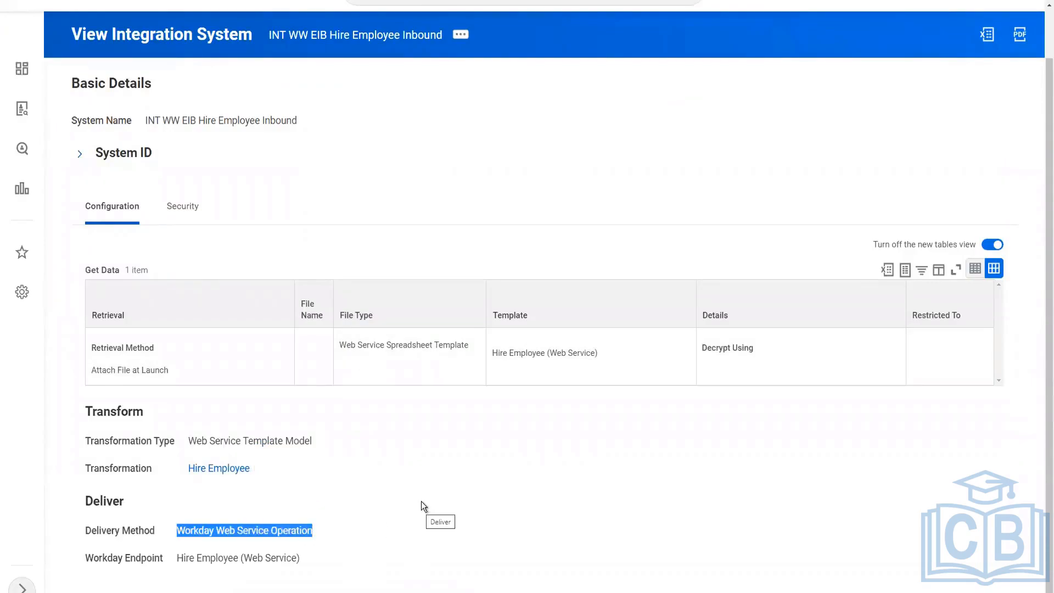
{"action": "left_click", "coordinate": [468, 156]}
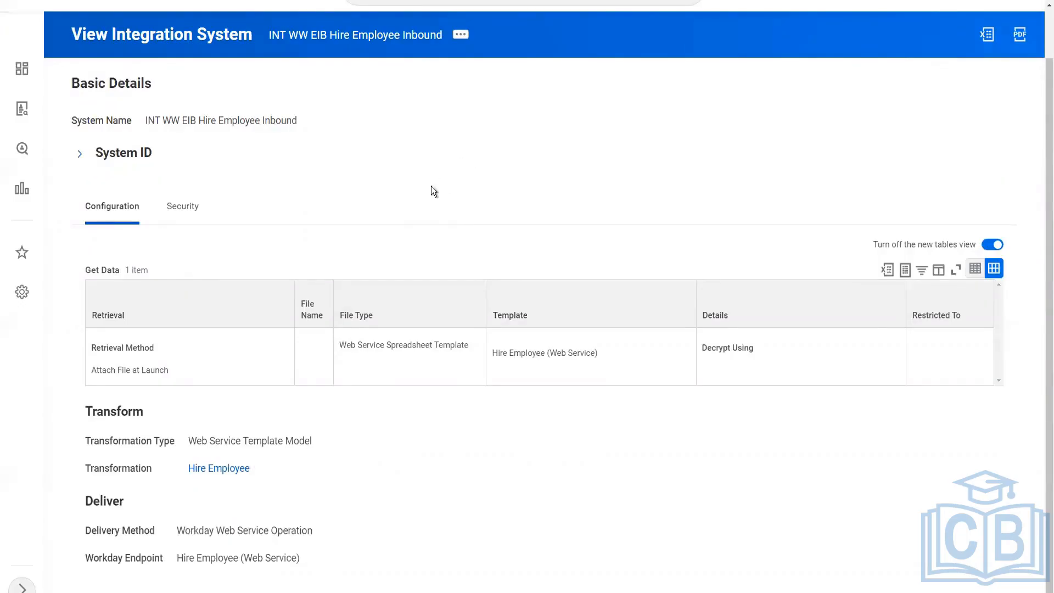
{"action": "scroll", "coordinate": [431, 187], "scroll_direction": "up", "scroll_amount": 1}
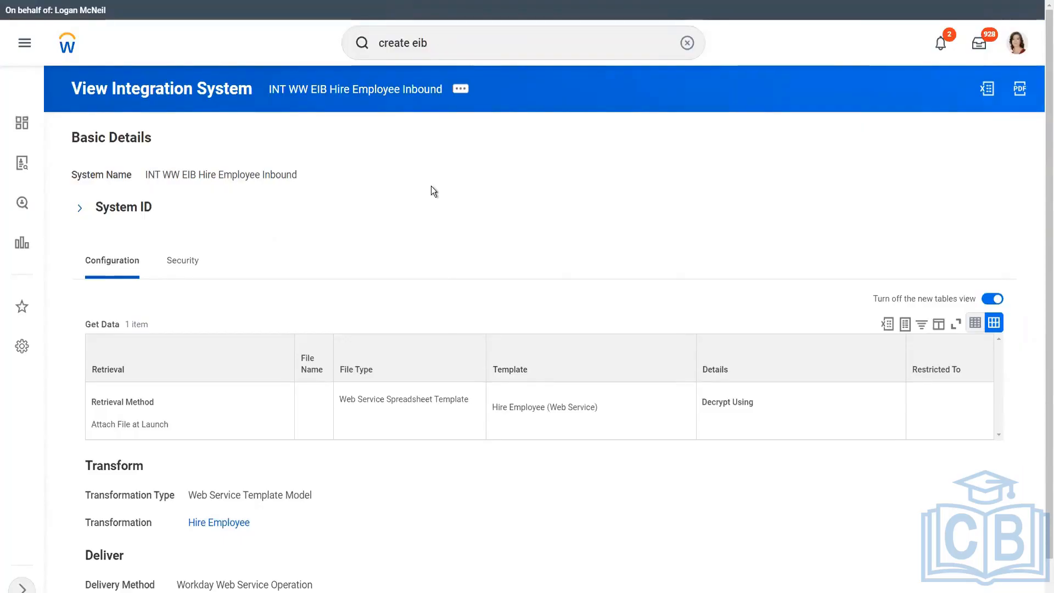
{"action": "left_click_drag", "start_coordinate": [337, 400], "coordinate": [473, 406]}
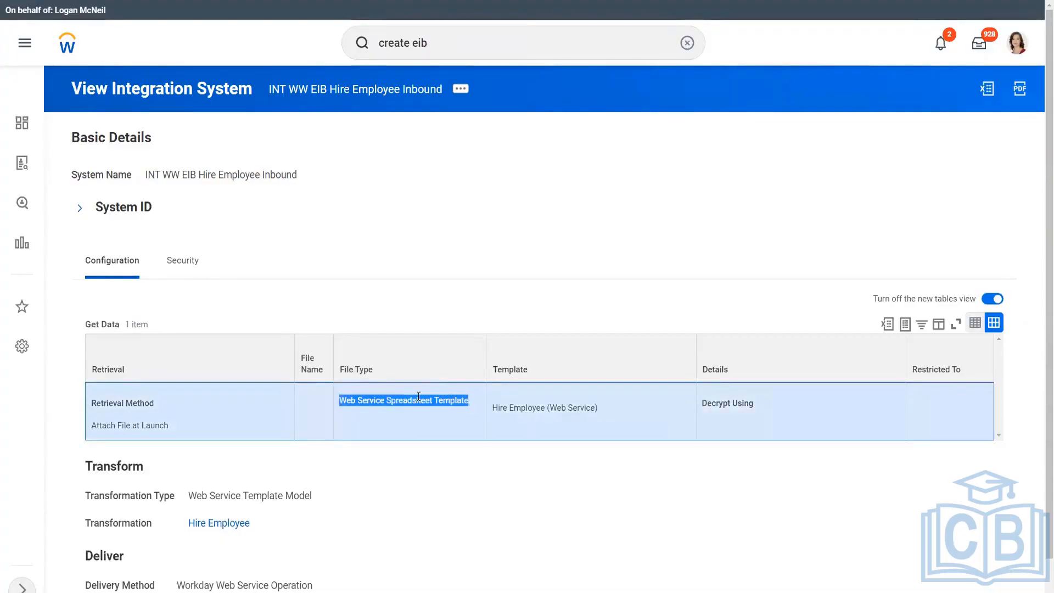
{"action": "left_click", "coordinate": [463, 134]}
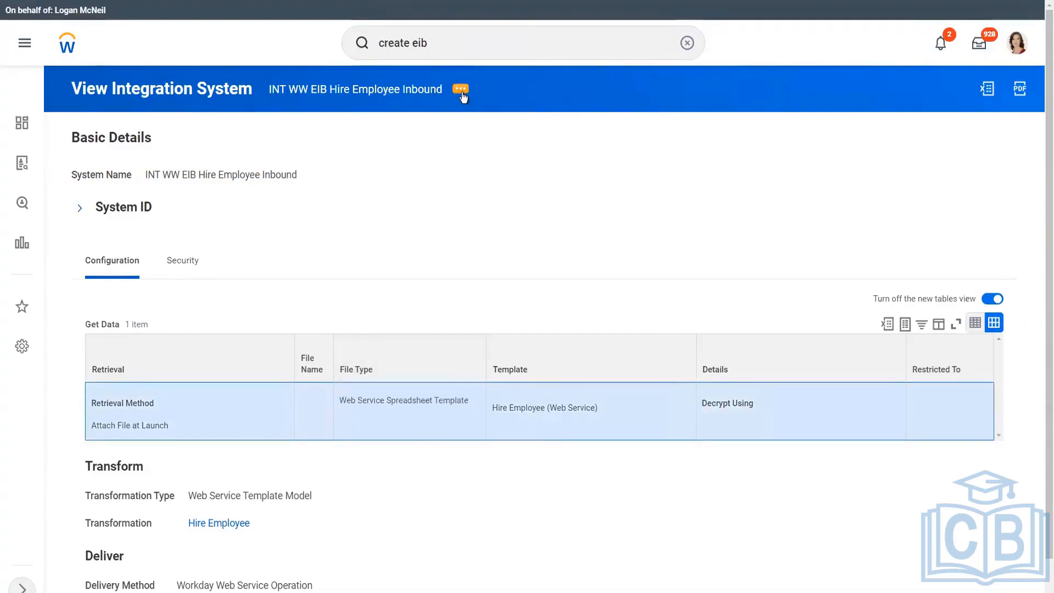
Generate the integration's spreadsheet template in XLSX format, confirm it, and submit the request.
{"action": "left_click", "coordinate": [462, 92]}
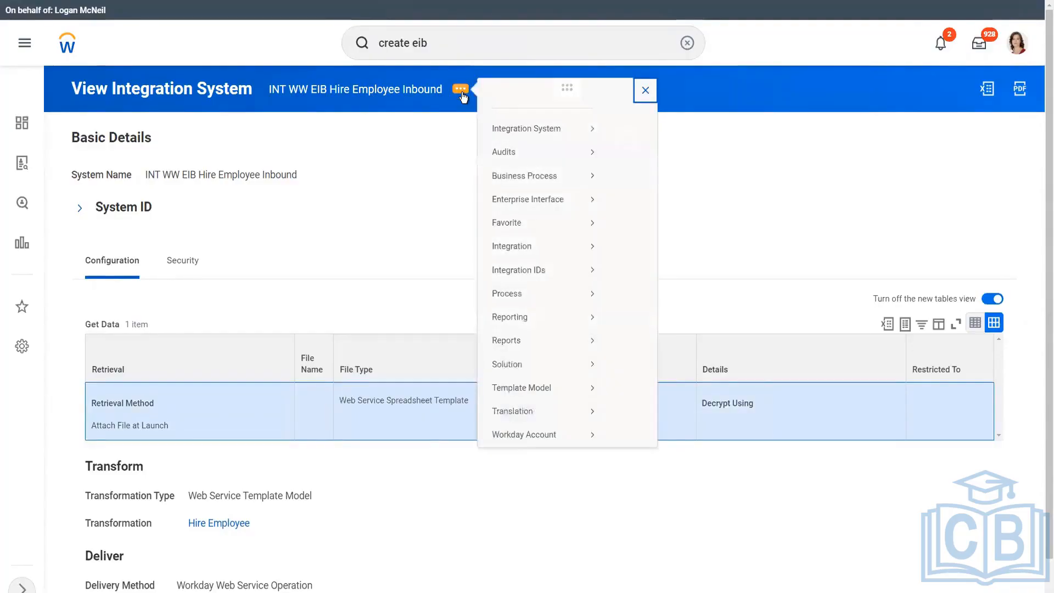
{"action": "mouse_move", "coordinate": [537, 406]}
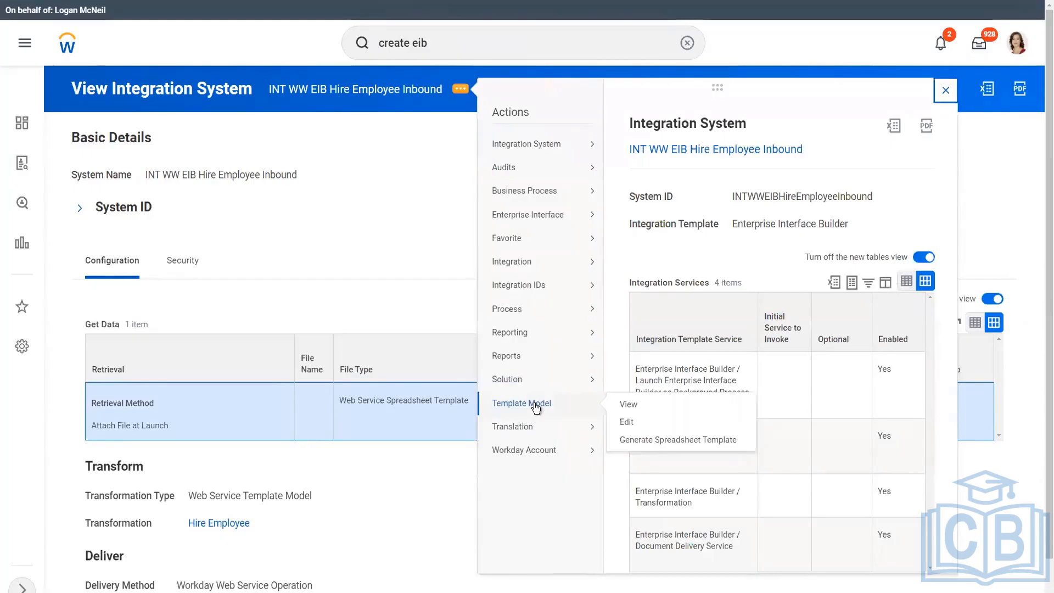
{"action": "left_click", "coordinate": [683, 440]}
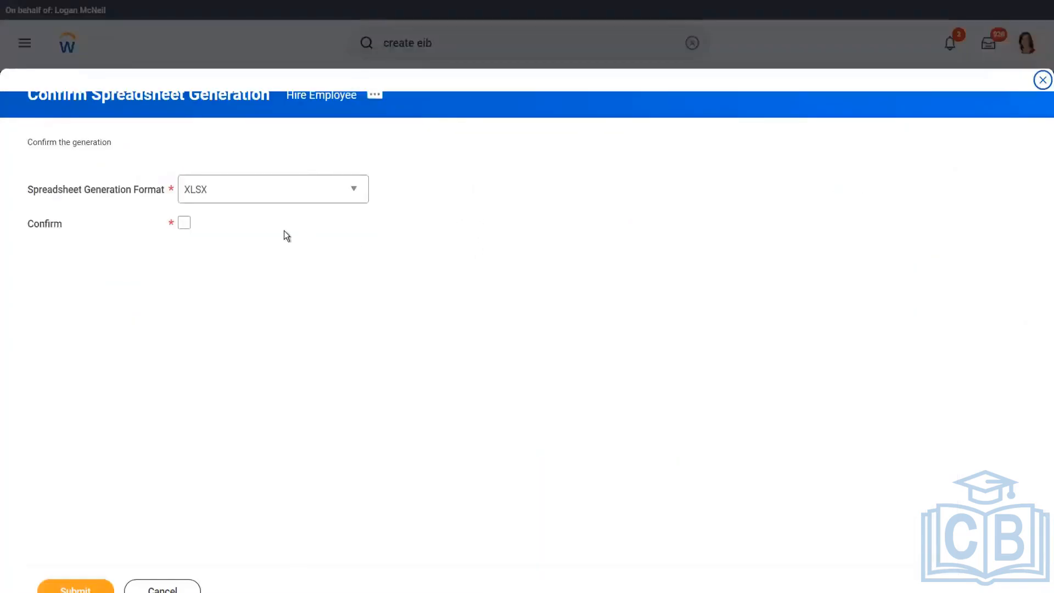
{"action": "left_click", "coordinate": [290, 190]}
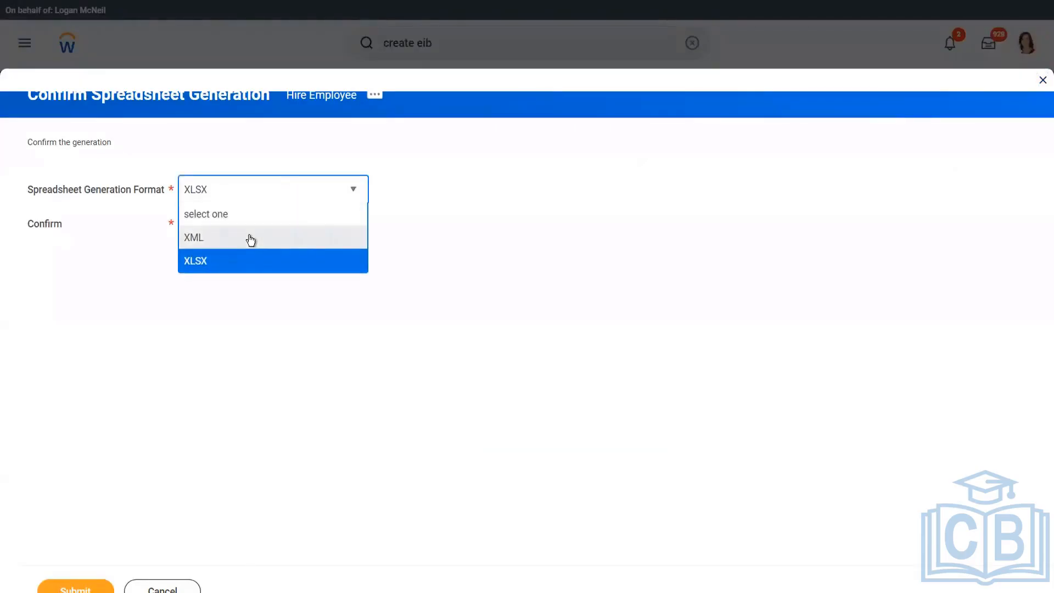
{"action": "left_click", "coordinate": [250, 238]}
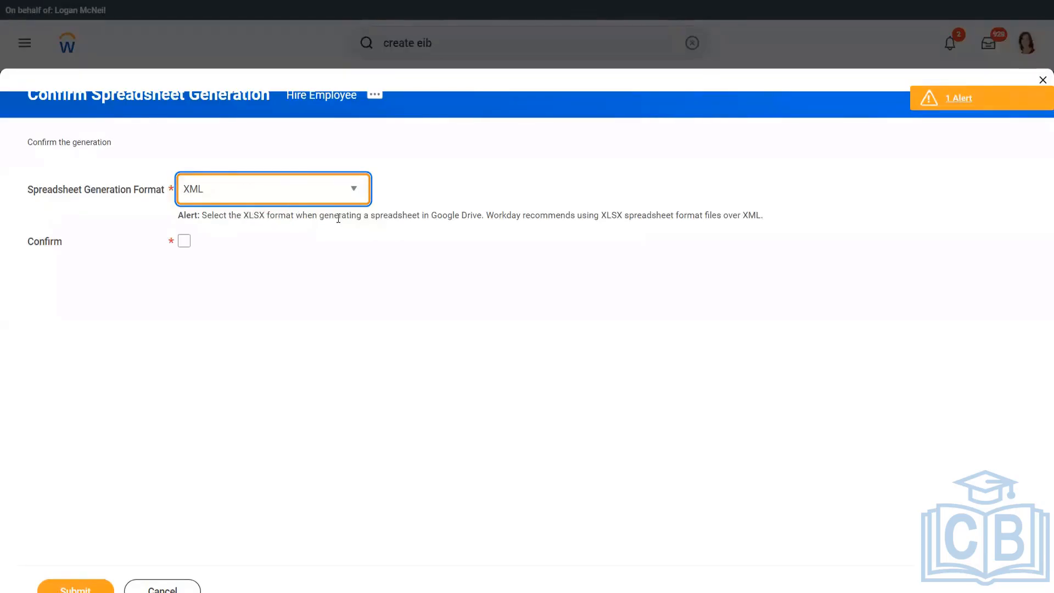
{"action": "left_click", "coordinate": [466, 216]}
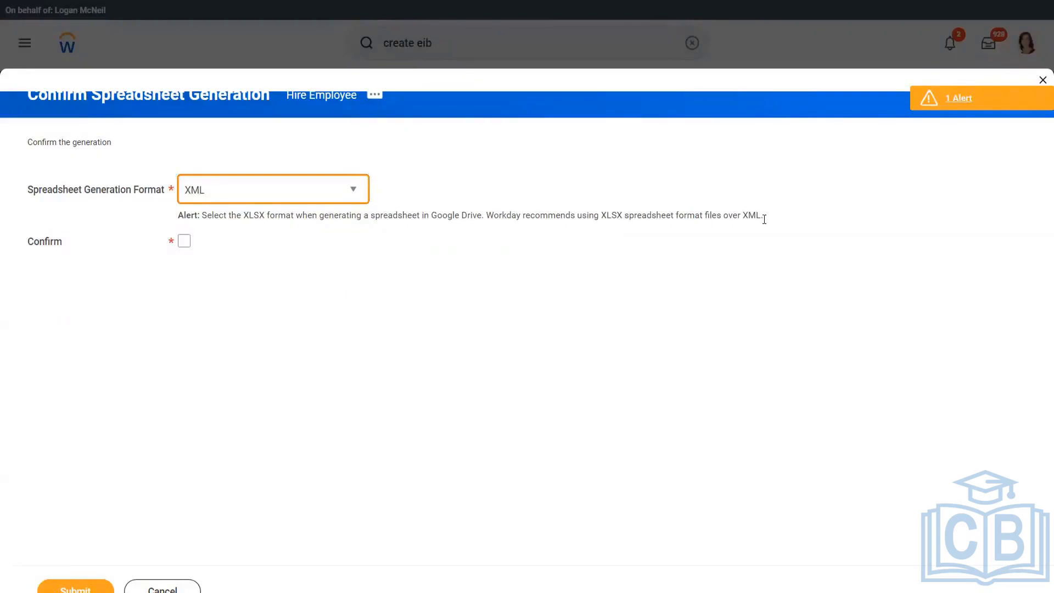
{"action": "left_click", "coordinate": [227, 192]}
{"action": "left_click", "coordinate": [226, 259]}
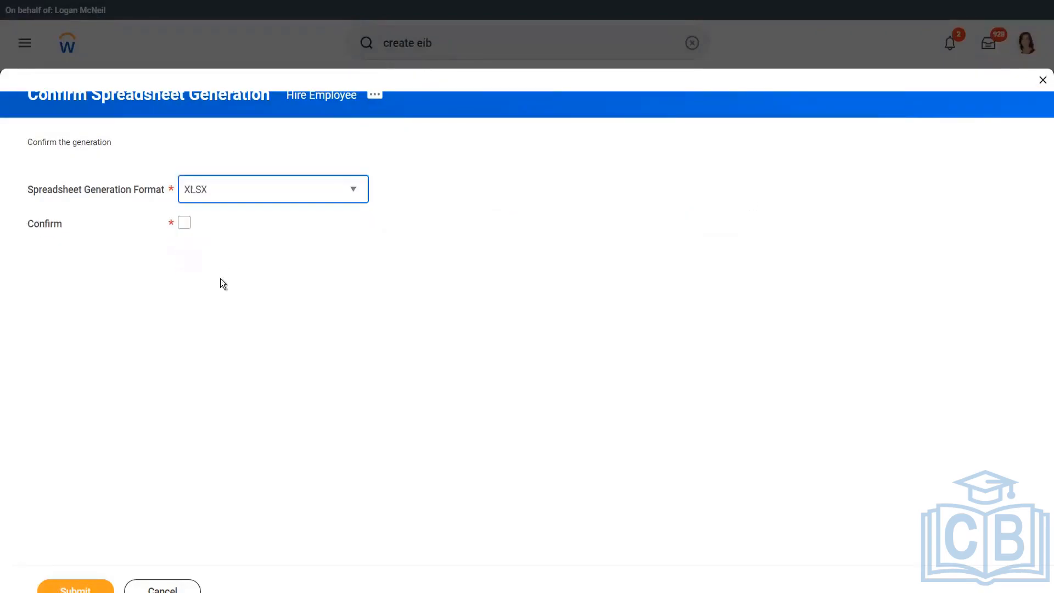
{"action": "left_click", "coordinate": [184, 223]}
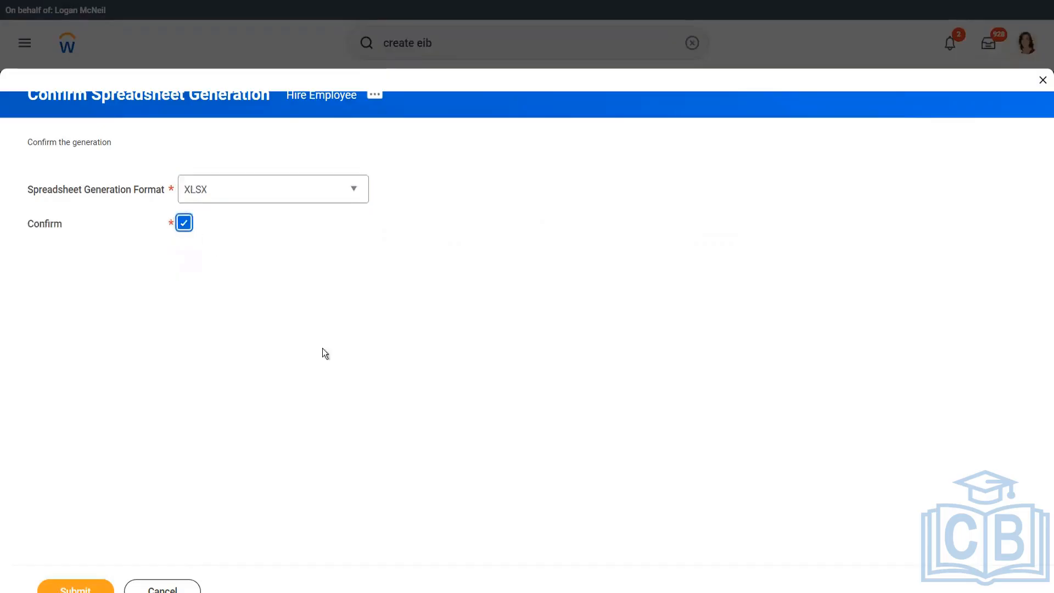
{"action": "left_click", "coordinate": [75, 587]}
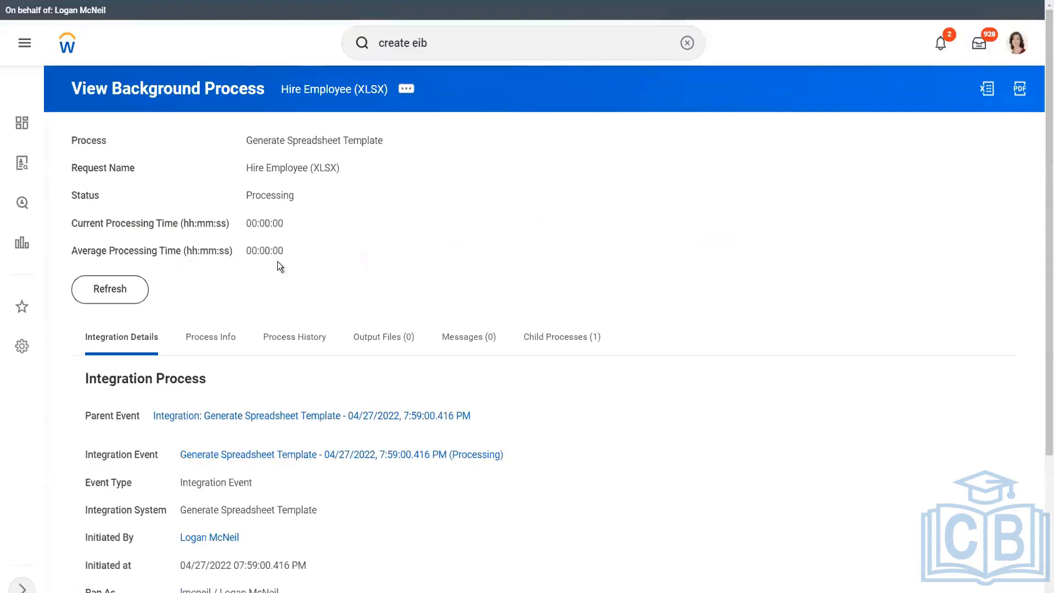
Refresh the Generate Spreadsheet Template background process until Status shows Completed.
{"action": "left_click", "coordinate": [107, 288]}
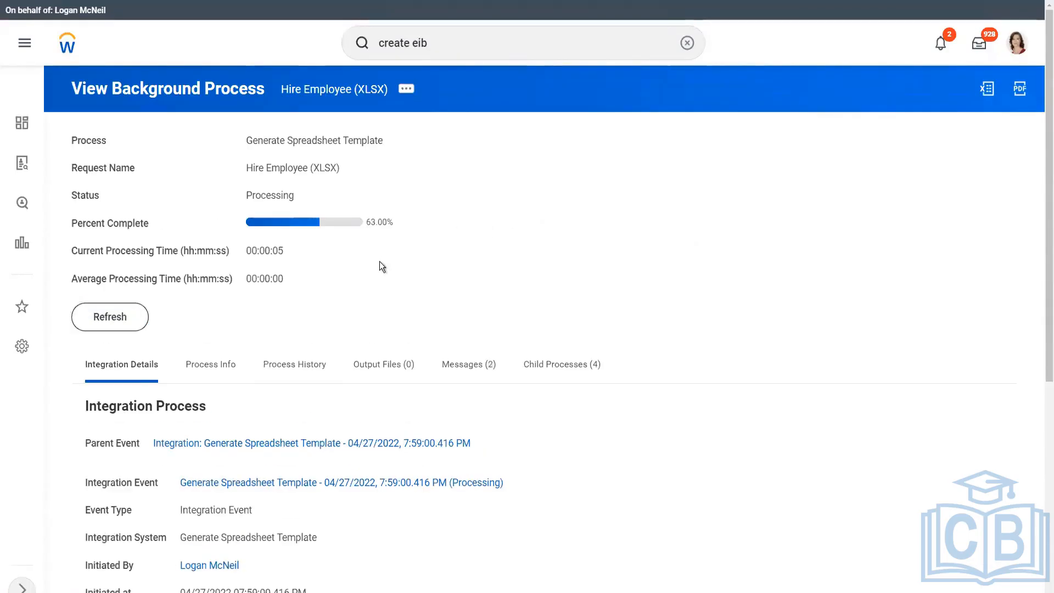
{"action": "left_click", "coordinate": [107, 320]}
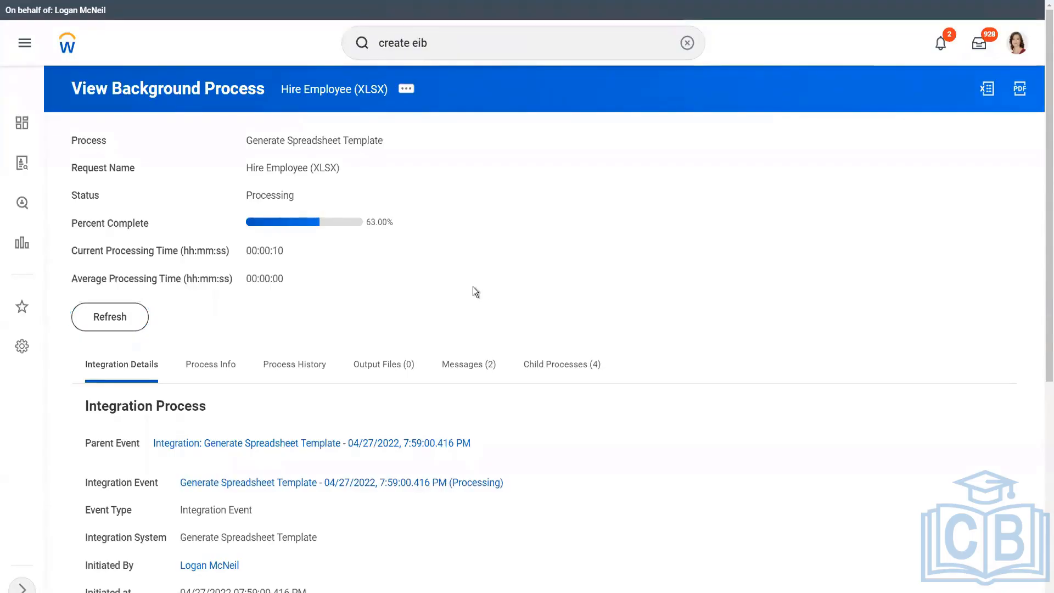
{"action": "left_click", "coordinate": [141, 317]}
{"action": "left_click", "coordinate": [114, 329]}
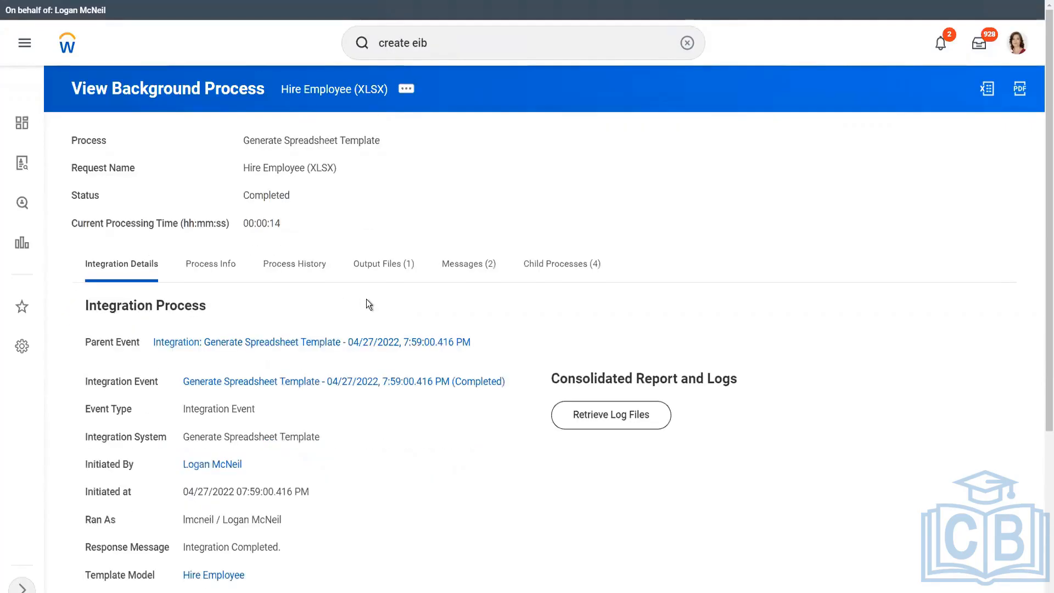
Download Hire_Employee.xlsx from the Output Files (1) tab and dismiss the download menu.
{"action": "left_click", "coordinate": [405, 272]}
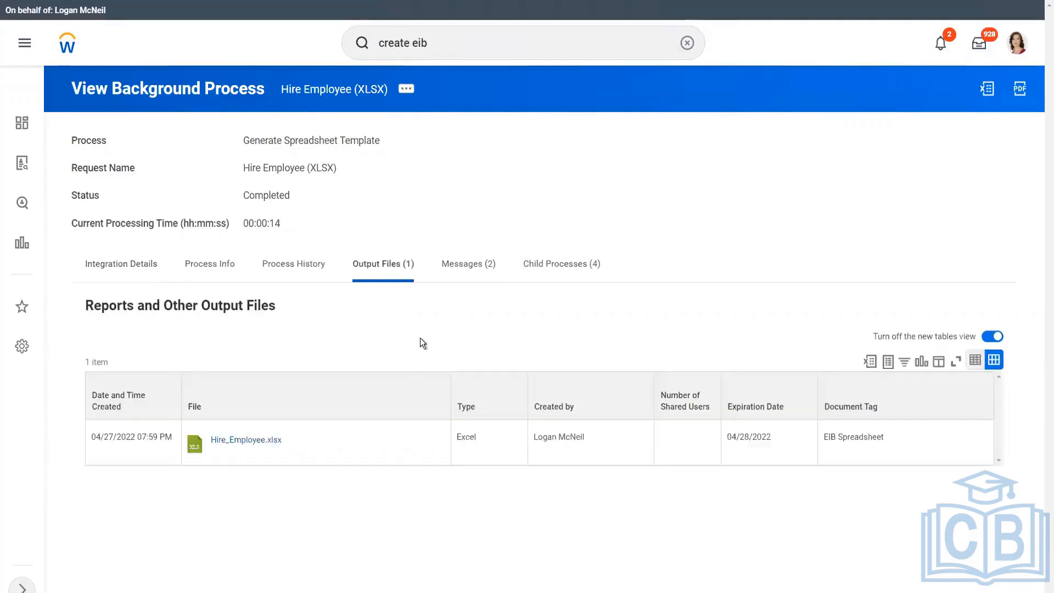
{"action": "left_click", "coordinate": [247, 440]}
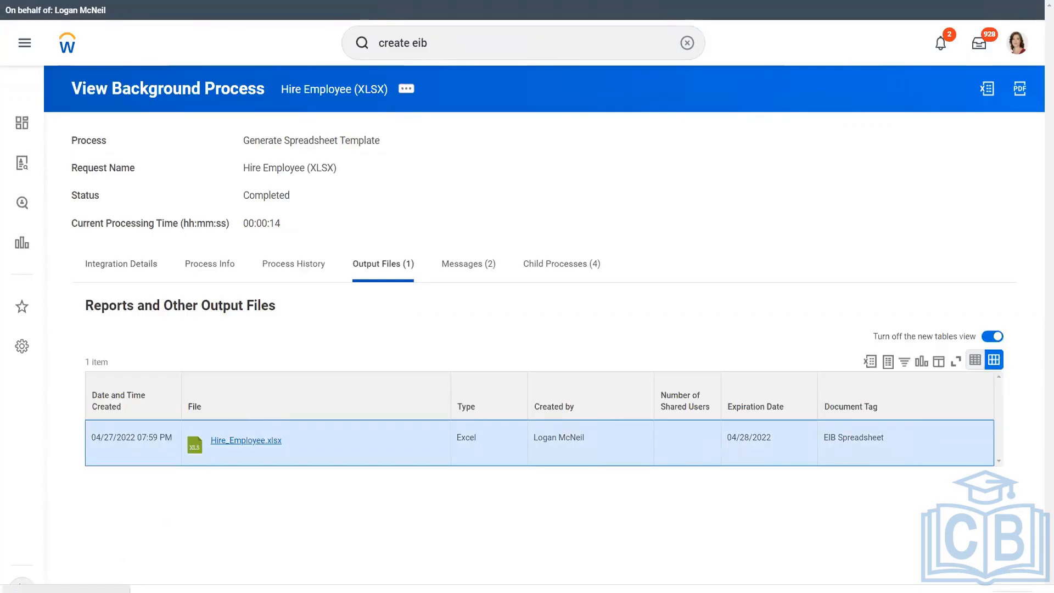
{"action": "left_click", "coordinate": [117, 590]}
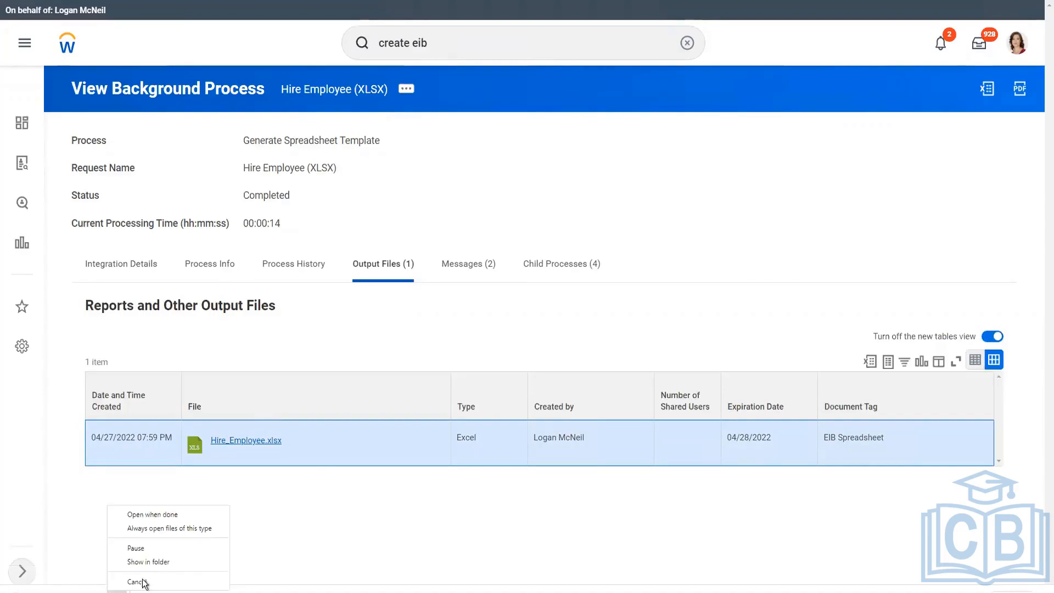
{"action": "left_click", "coordinate": [335, 314]}
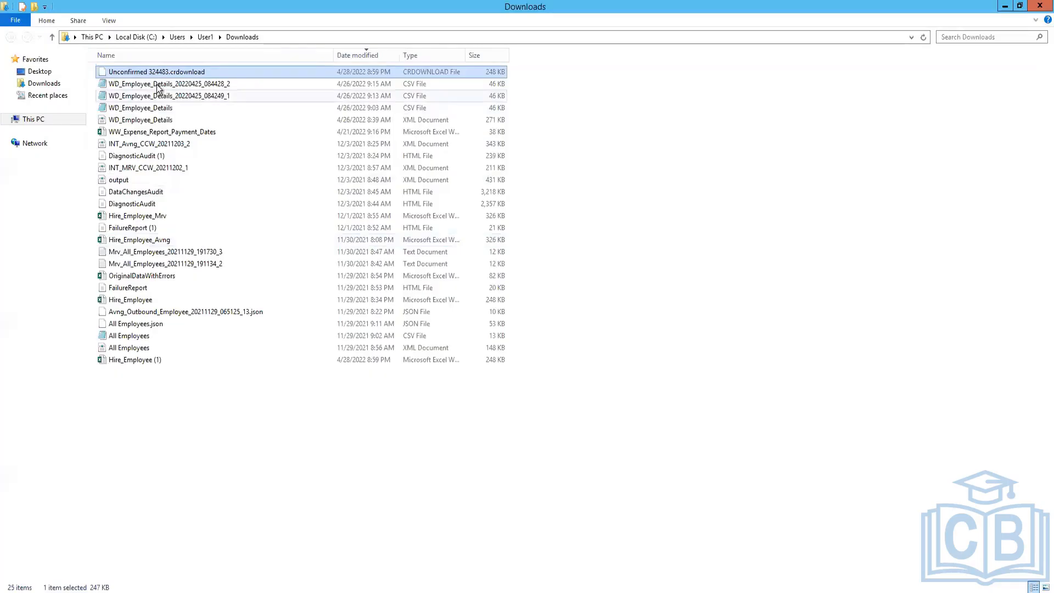
Refresh the Downloads folder and duplicate Hire_Employee (1) as a backup copy.
{"action": "right_click", "coordinate": [156, 401]}
{"action": "left_click", "coordinate": [194, 447]}
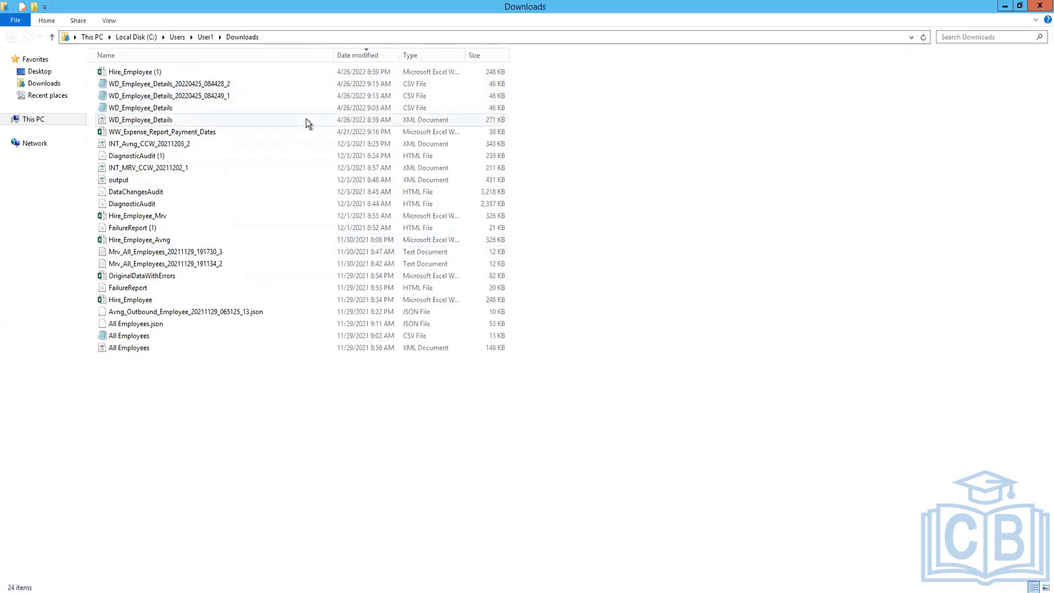
{"action": "left_click", "coordinate": [208, 72]}
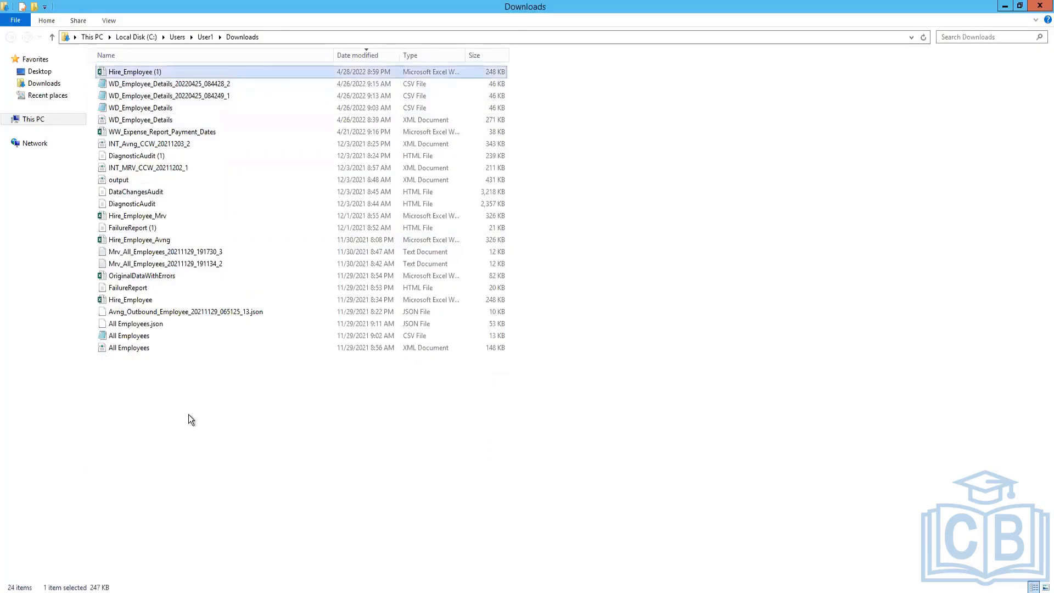
{"action": "key", "text": "ctrl+c"}
{"action": "key", "text": "ctrl+v"}
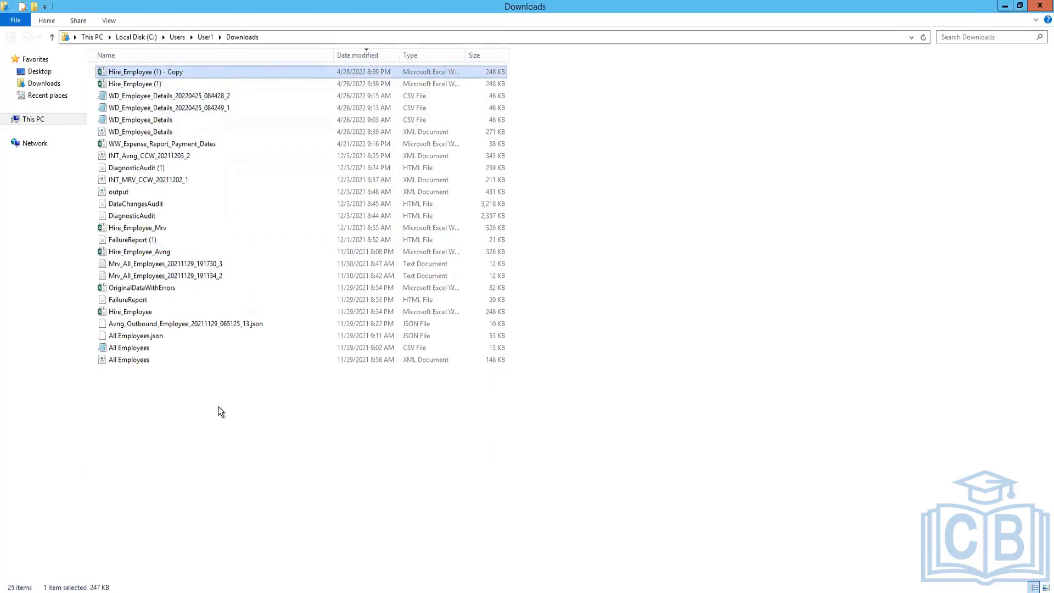
Rename the original Hire_Employee (1) file to Hire_Employee_Template.
{"action": "key", "text": "Down"}
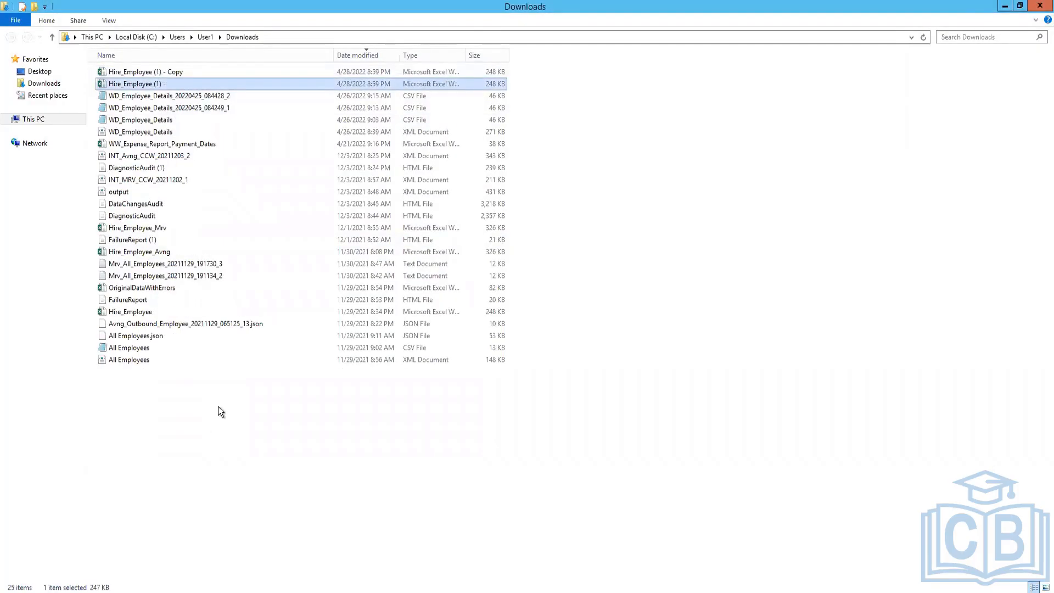
{"action": "key", "text": "F2"}
{"action": "key", "text": "End"}
{"action": "key", "text": "shift+Left"}
{"action": "key", "text": "shift+Left"}
{"action": "key", "text": "shift+Left"}
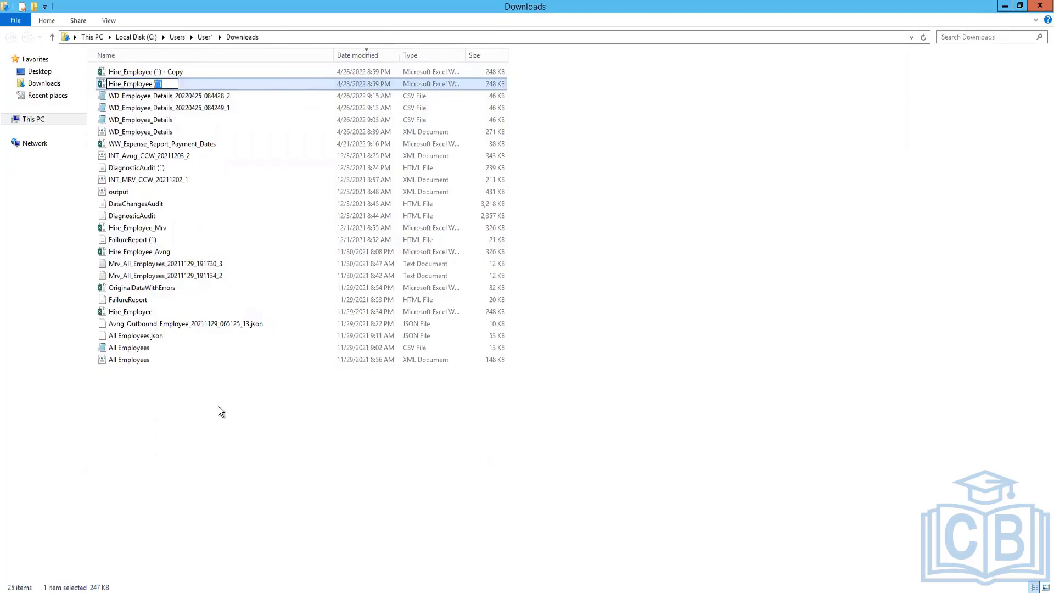
{"action": "type", "text": "_Template"}
{"action": "key", "text": "Return"}
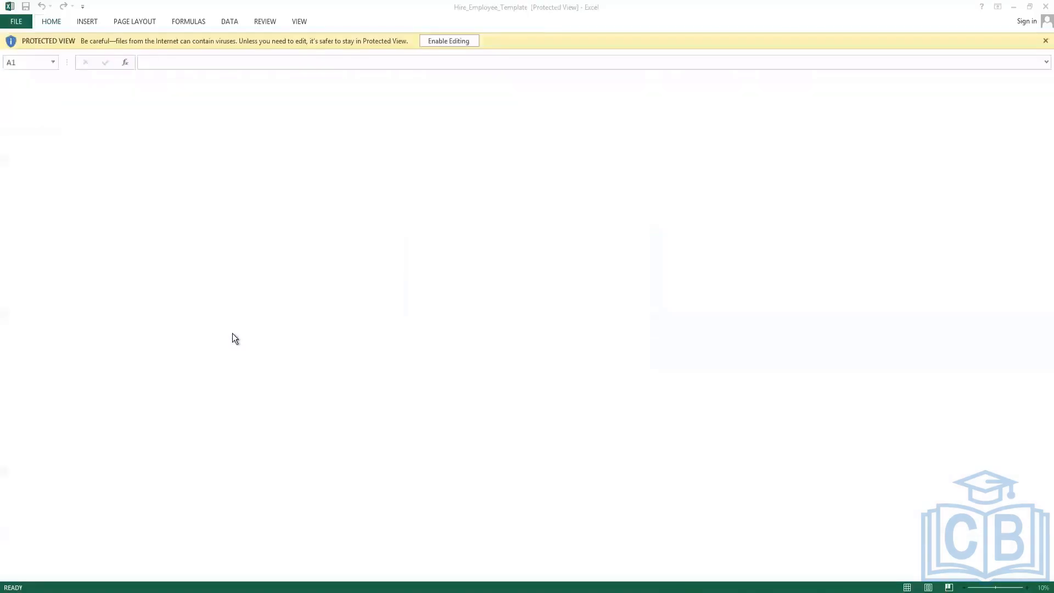
Enable editing on the Protected View workbook and zoom in on the Overview sheet.
{"action": "left_click", "coordinate": [463, 42]}
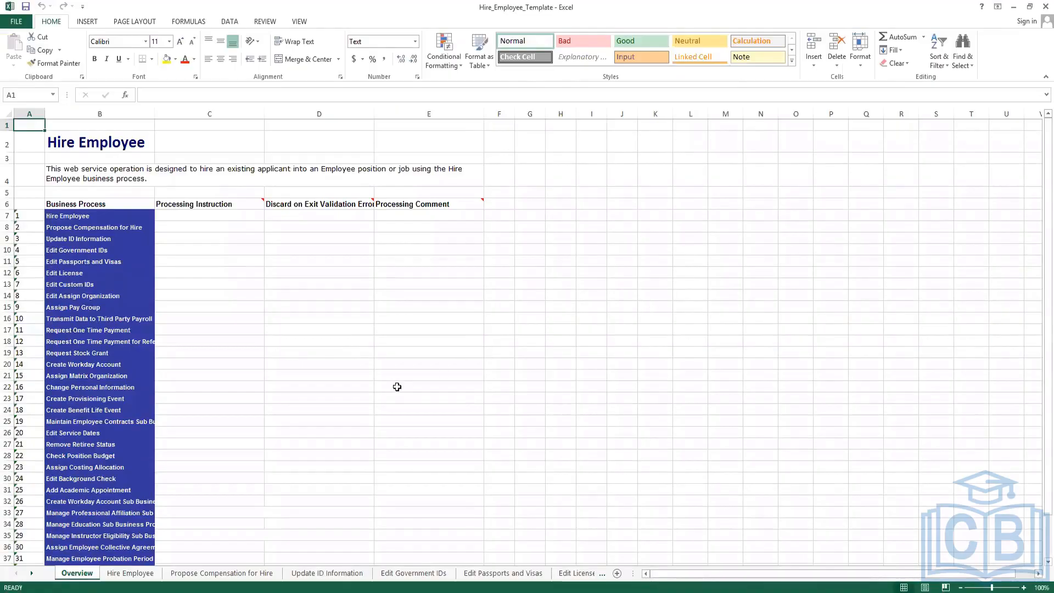
{"action": "scroll", "coordinate": [396, 387], "scroll_direction": "up", "scroll_amount": 1}
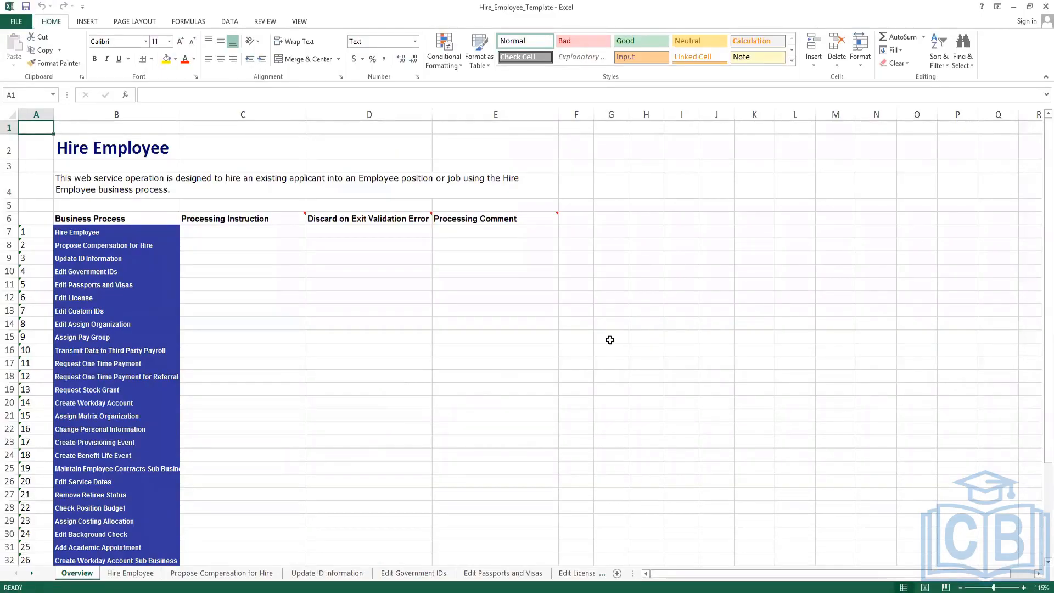
{"action": "scroll", "coordinate": [598, 346], "scroll_direction": "up", "scroll_amount": 1}
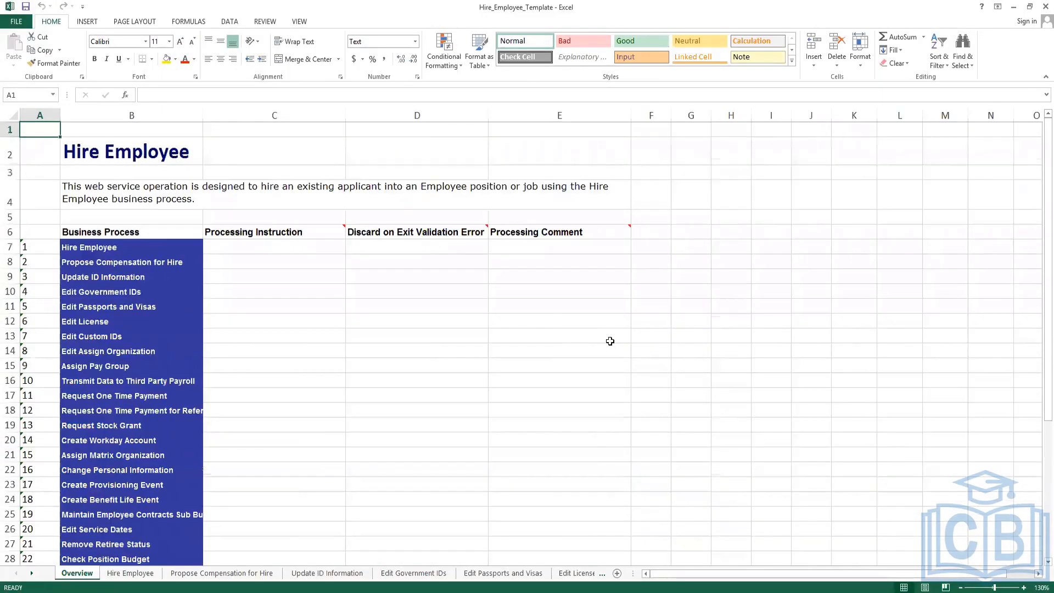
{"action": "left_click", "coordinate": [667, 295]}
{"action": "left_click", "coordinate": [747, 271]}
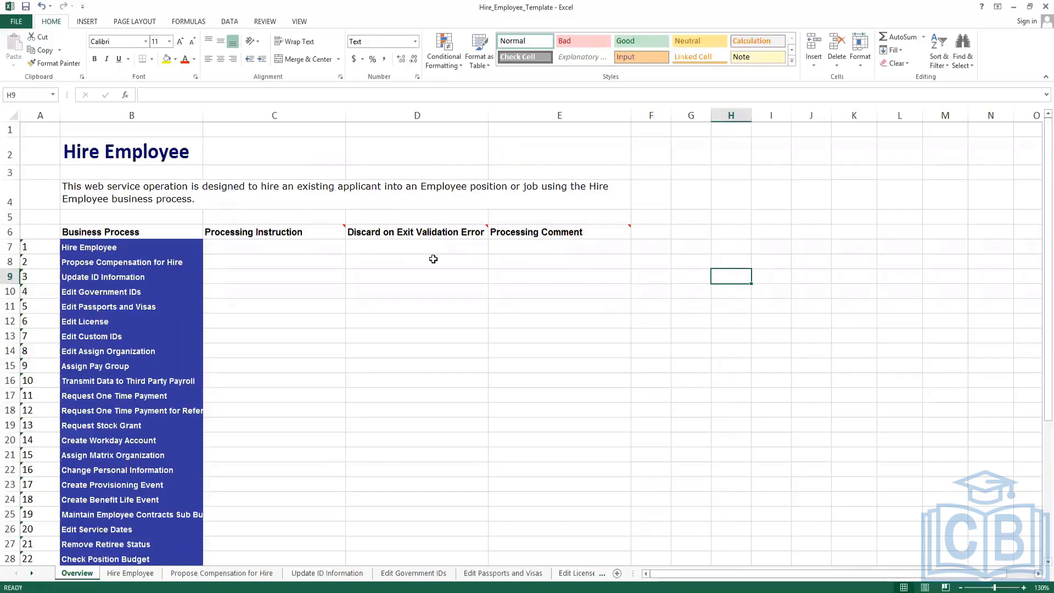
Review the B4 description and the Business Process list, then select cell C7.
{"action": "left_click", "coordinate": [133, 196]}
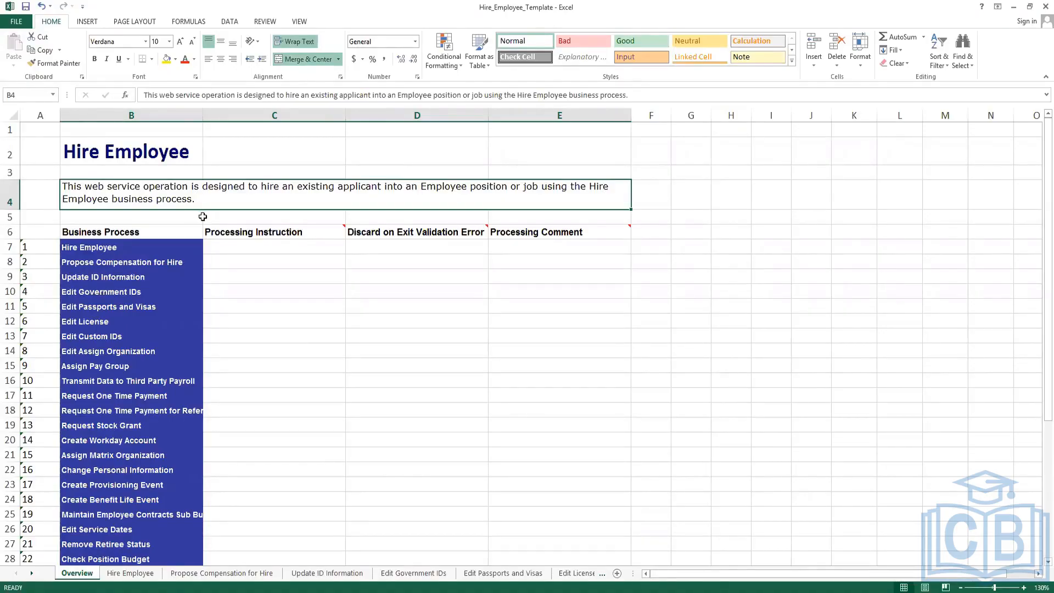
{"action": "left_click", "coordinate": [147, 248]}
{"action": "left_click", "coordinate": [284, 248]}
{"action": "left_click", "coordinate": [100, 250]}
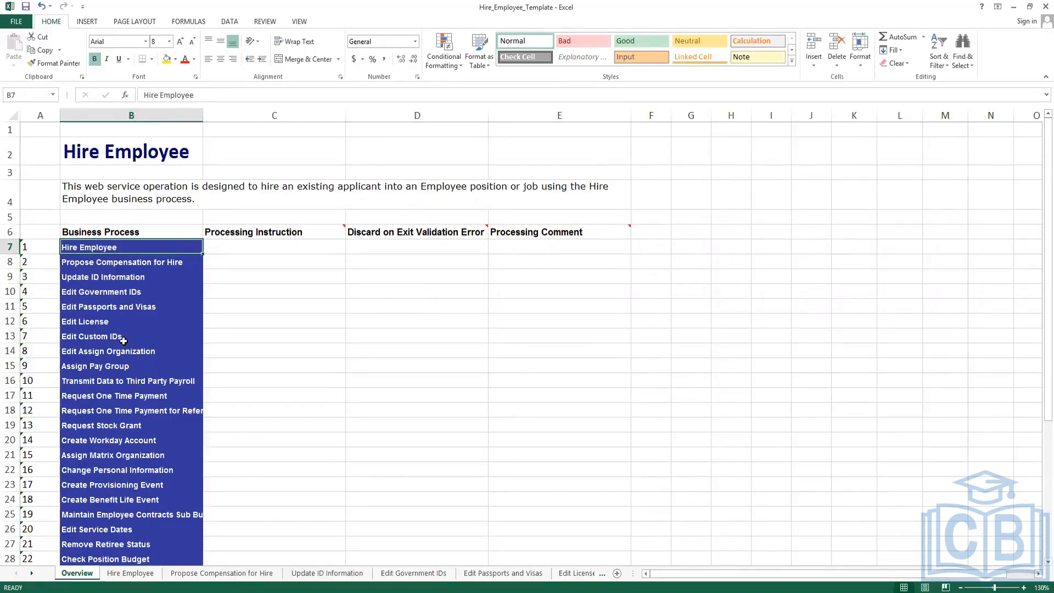
{"action": "scroll", "coordinate": [144, 324], "scroll_direction": "down", "scroll_amount": 1}
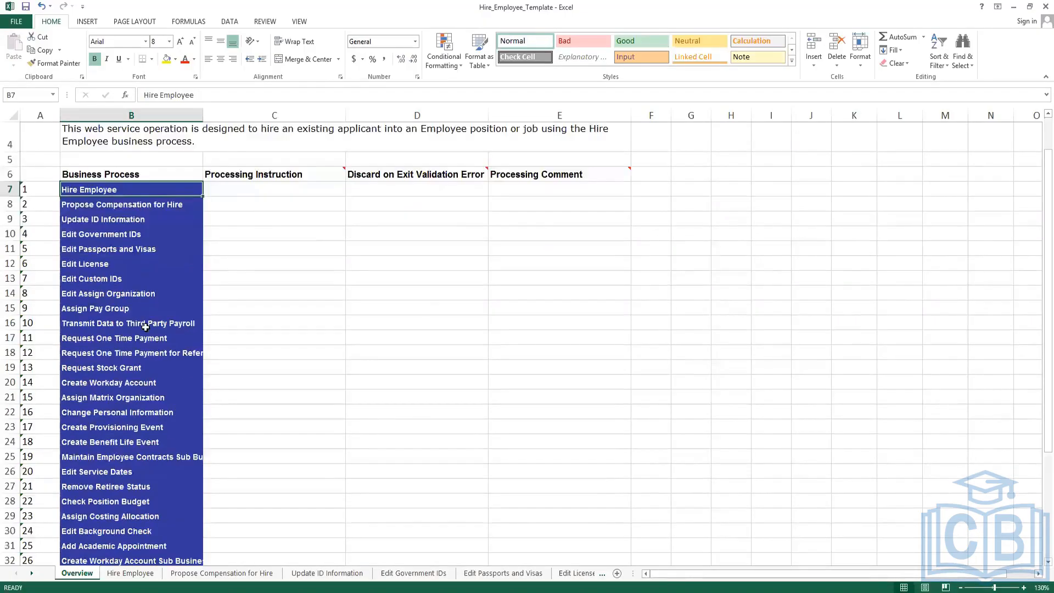
{"action": "scroll", "coordinate": [145, 327], "scroll_direction": "down", "scroll_amount": 1}
{"action": "scroll", "coordinate": [145, 328], "scroll_direction": "down", "scroll_amount": 3}
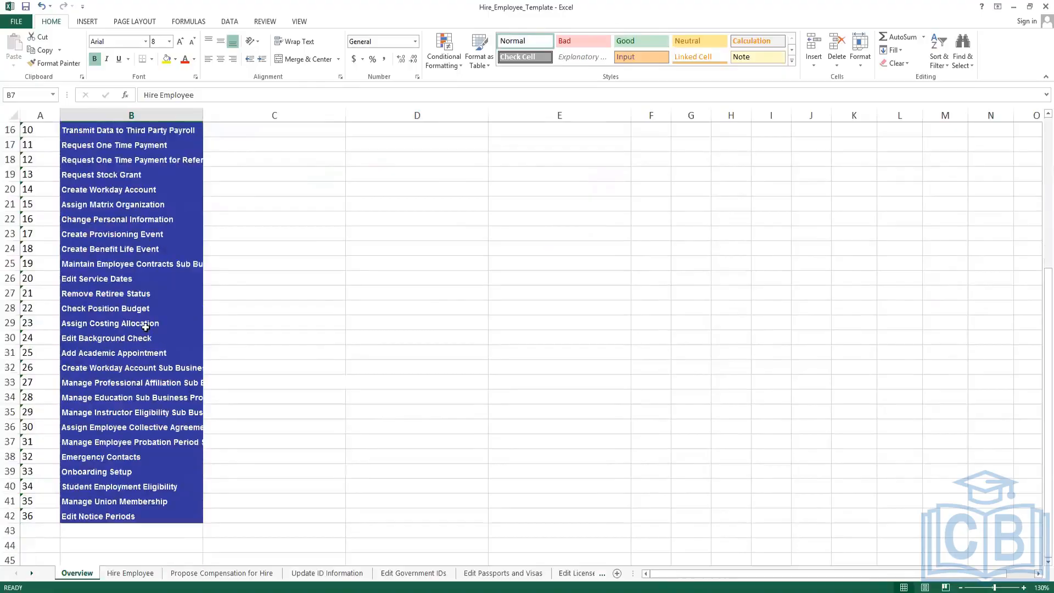
{"action": "scroll", "coordinate": [145, 328], "scroll_direction": "up", "scroll_amount": 5}
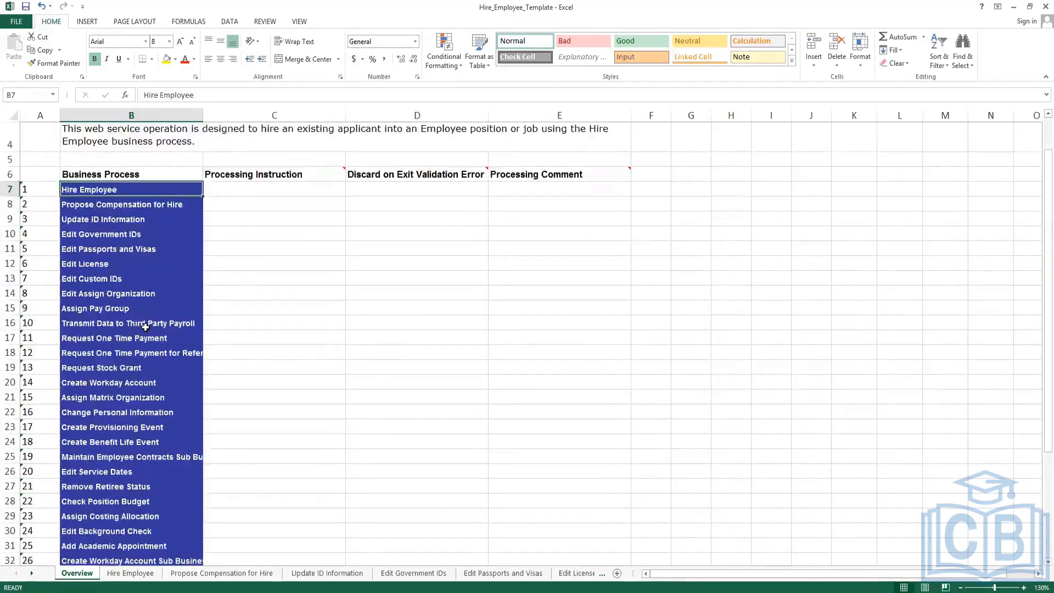
{"action": "left_click", "coordinate": [250, 249]}
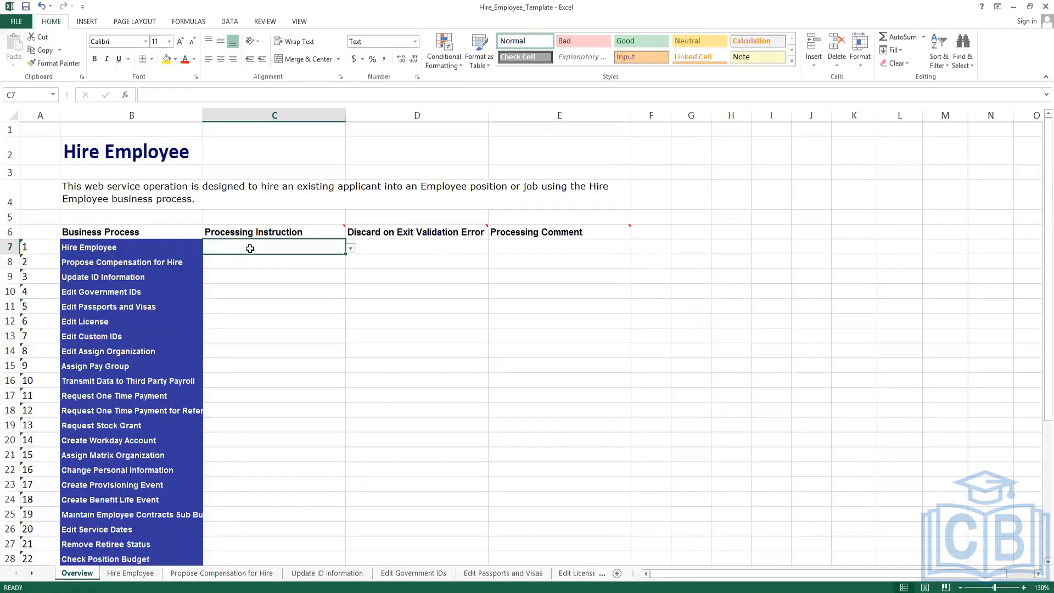
Choose Run Now from C7's dropdown for Hire Employee, then reopen the list of choices.
{"action": "left_click", "coordinate": [349, 249]}
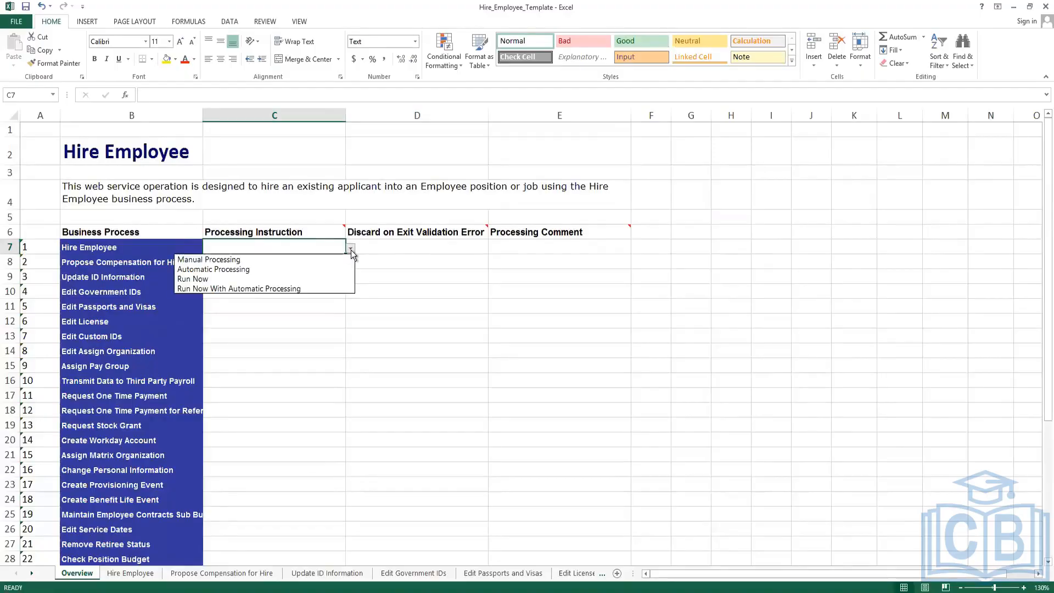
{"action": "left_click", "coordinate": [258, 278]}
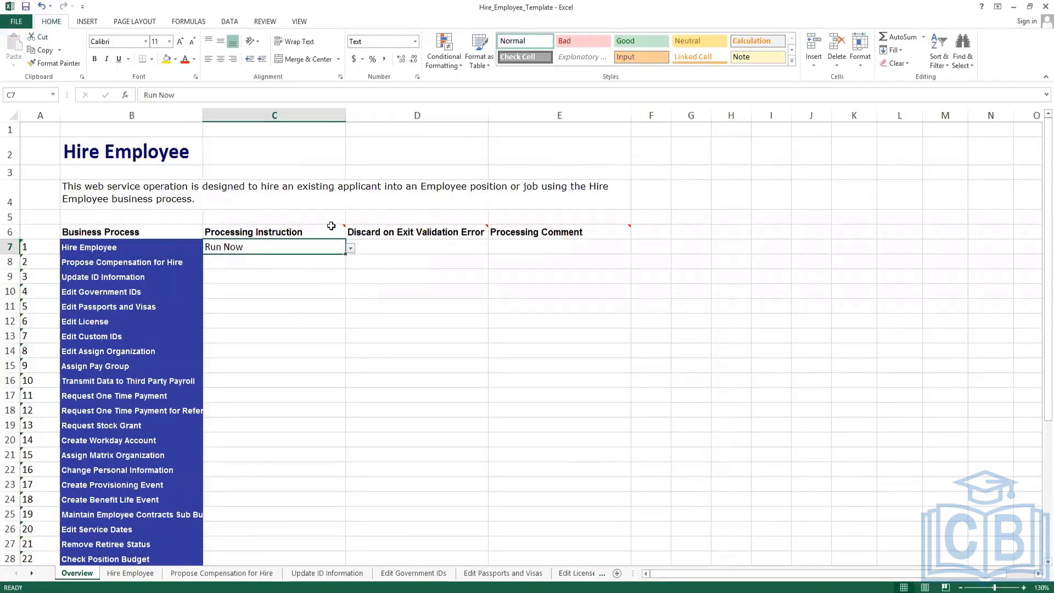
{"action": "mouse_move", "coordinate": [331, 225]}
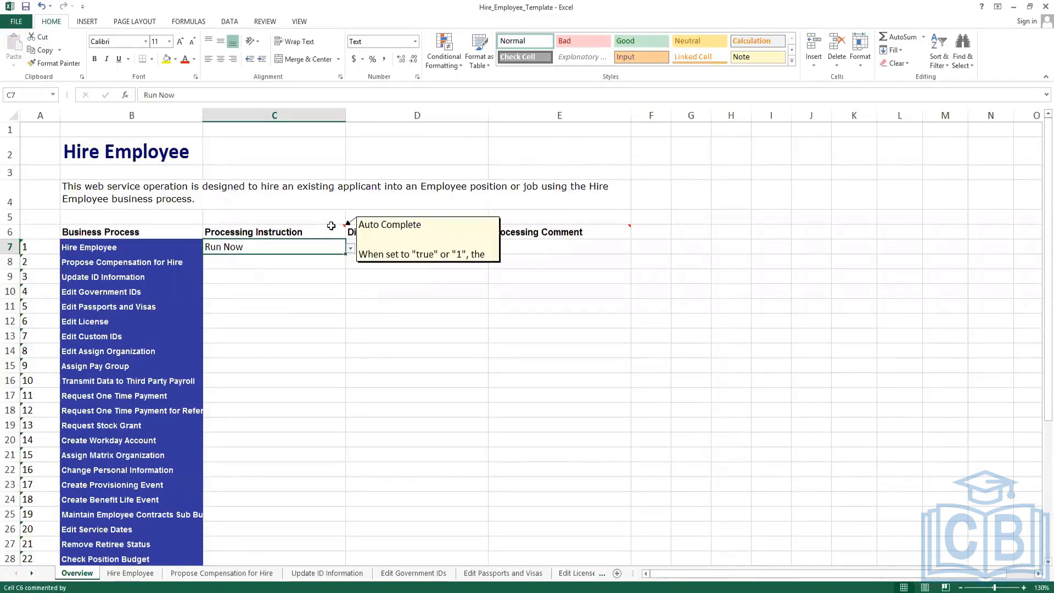
{"action": "left_click", "coordinate": [350, 248]}
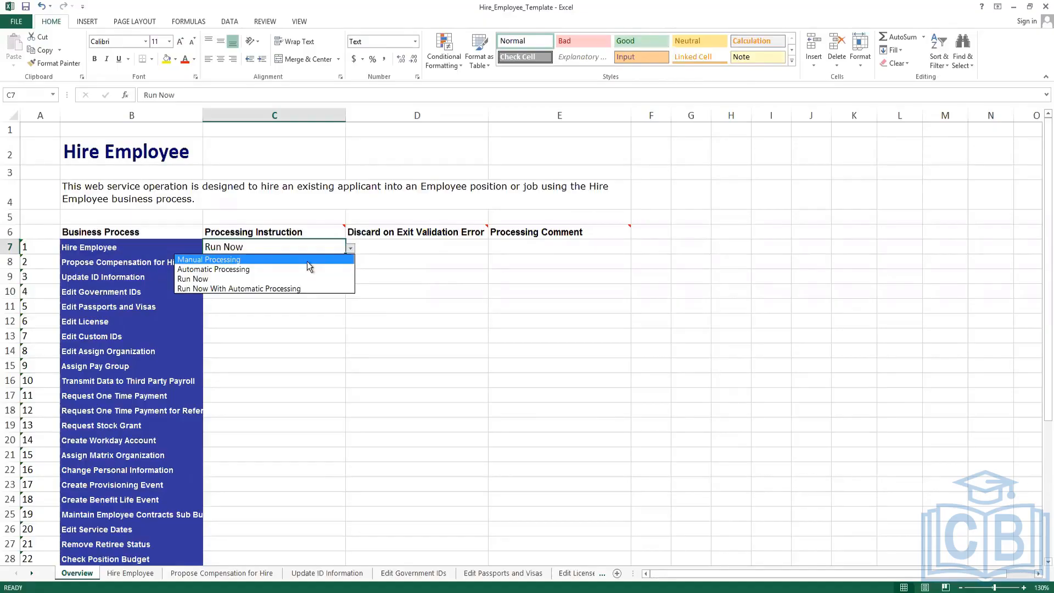
Pick Automatic Processing from the C7 list, replacing Run Now.
{"action": "left_click", "coordinate": [255, 269]}
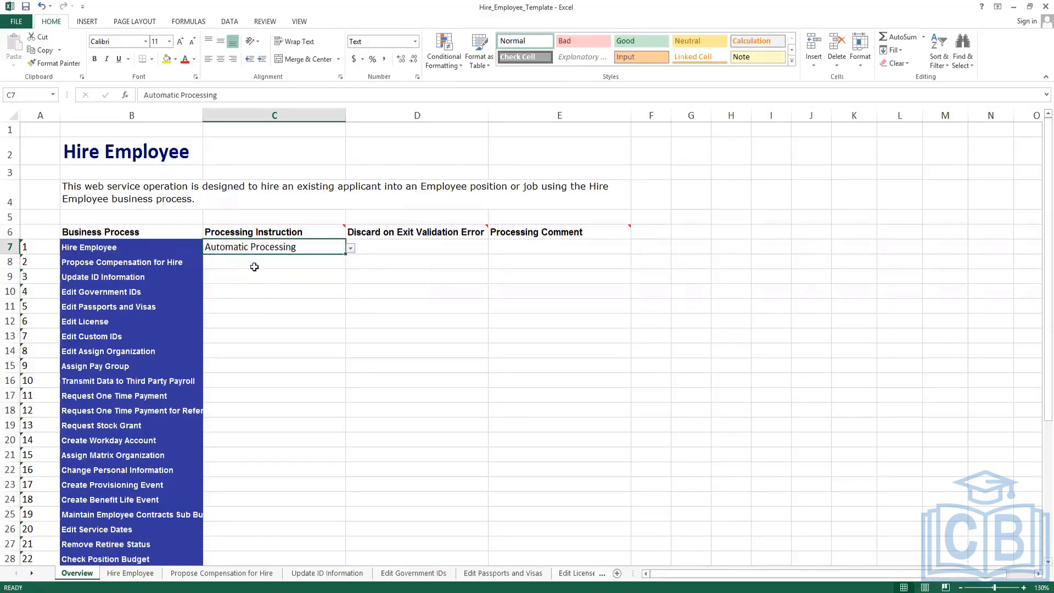
{"action": "mouse_move", "coordinate": [313, 228]}
Keep Automatic Processing for Hire Employee in C7, then open C8's processing instruction choices.
{"action": "left_click", "coordinate": [350, 249]}
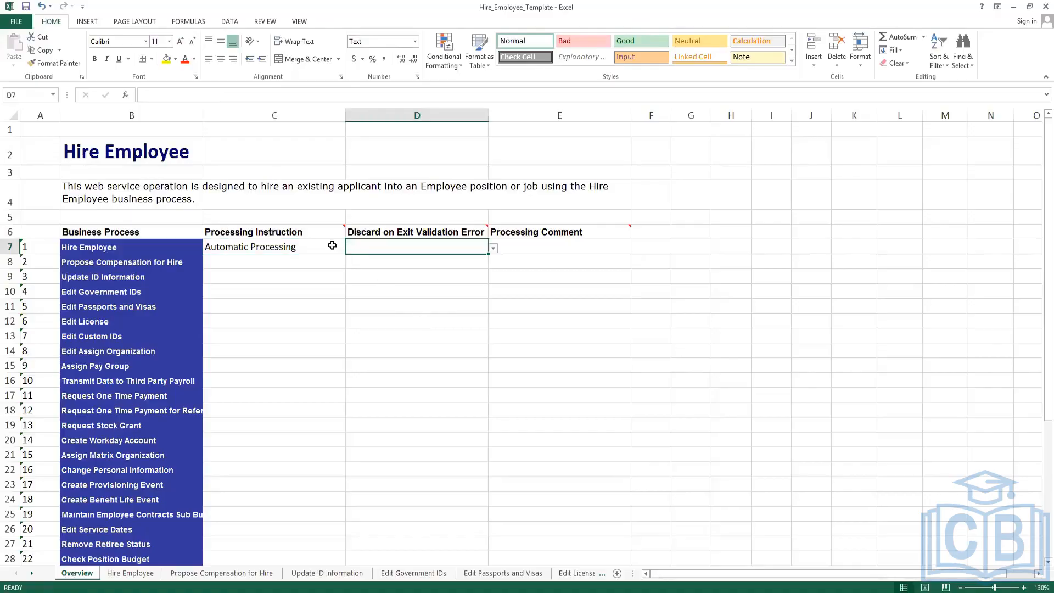
{"action": "left_click", "coordinate": [336, 248]}
{"action": "left_click", "coordinate": [350, 248]}
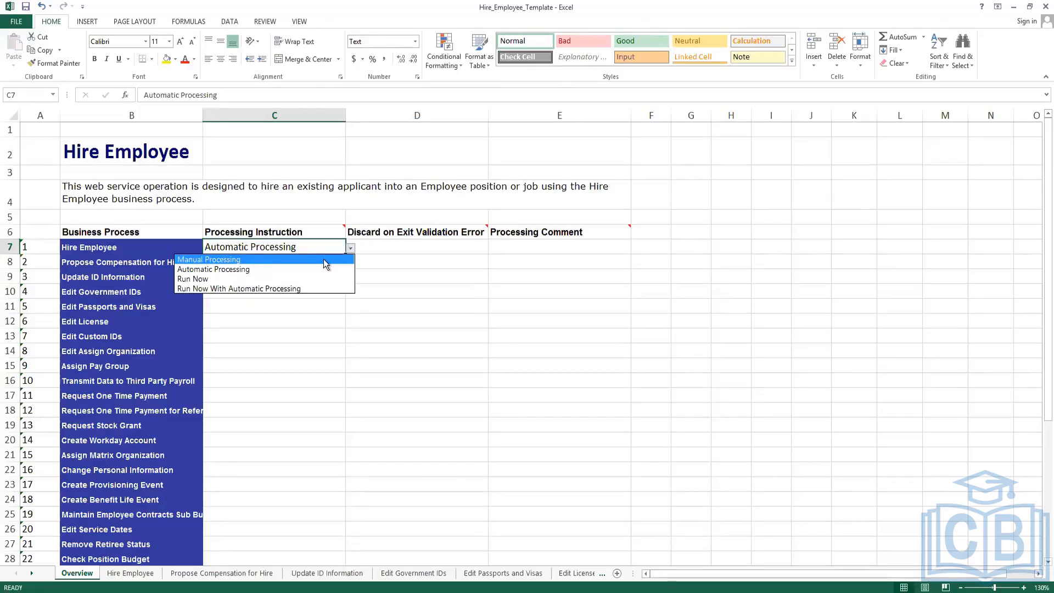
{"action": "left_click", "coordinate": [278, 269]}
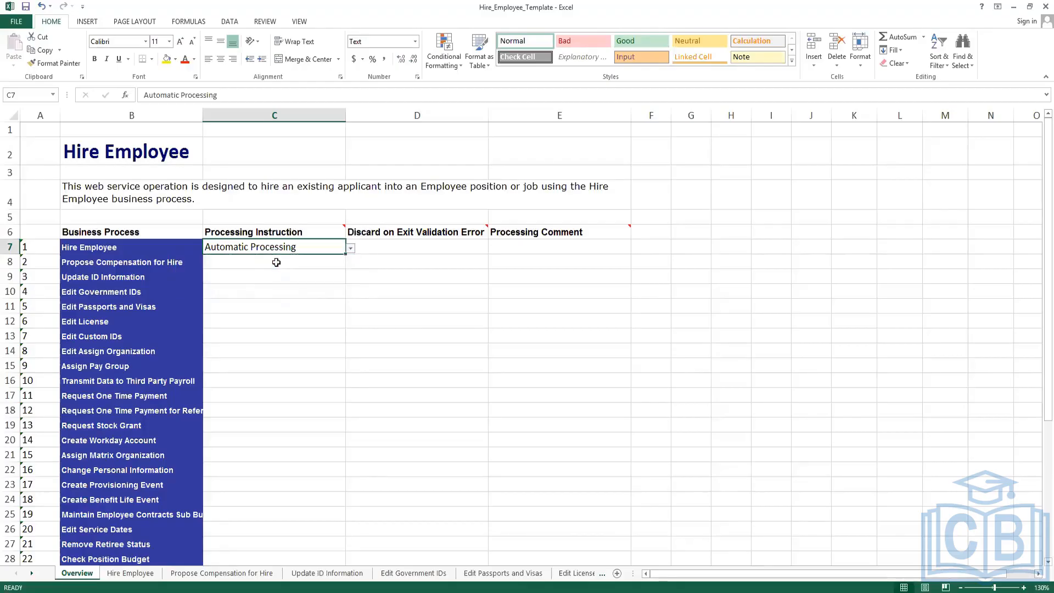
{"action": "left_click", "coordinate": [276, 262]}
{"action": "left_click", "coordinate": [352, 264]}
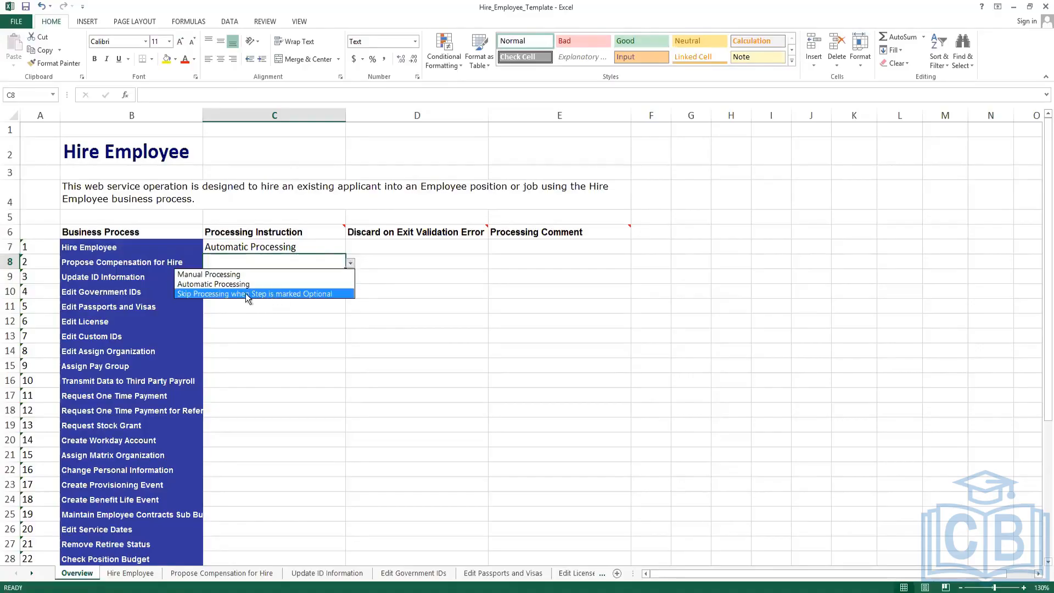
Try Manual Processing for Hire Employee in C7, then restore Automatic Processing.
{"action": "key", "text": "Escape"}
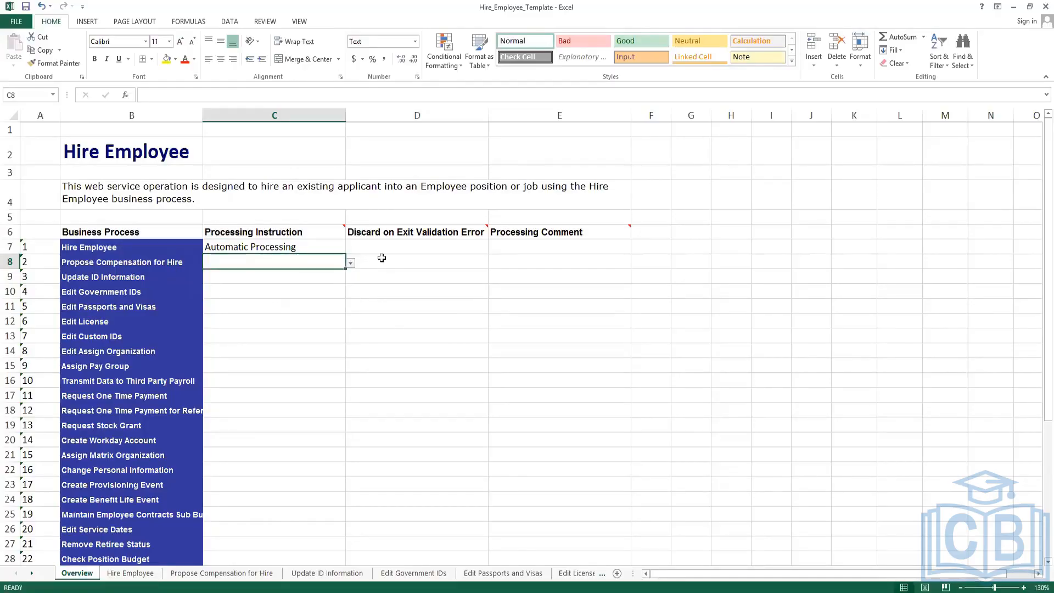
{"action": "left_click", "coordinate": [326, 246]}
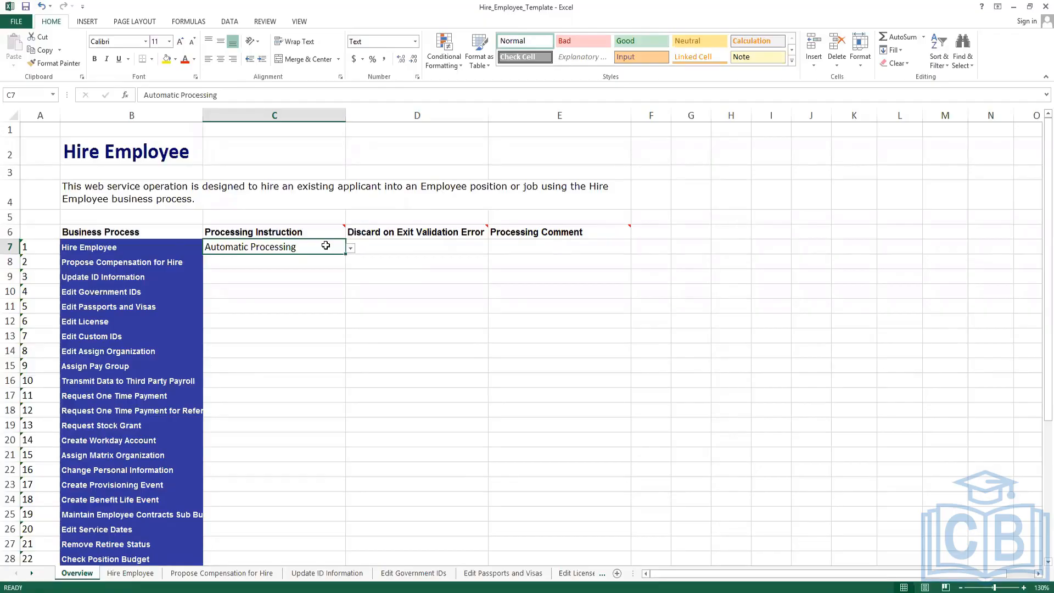
{"action": "left_click", "coordinate": [351, 249]}
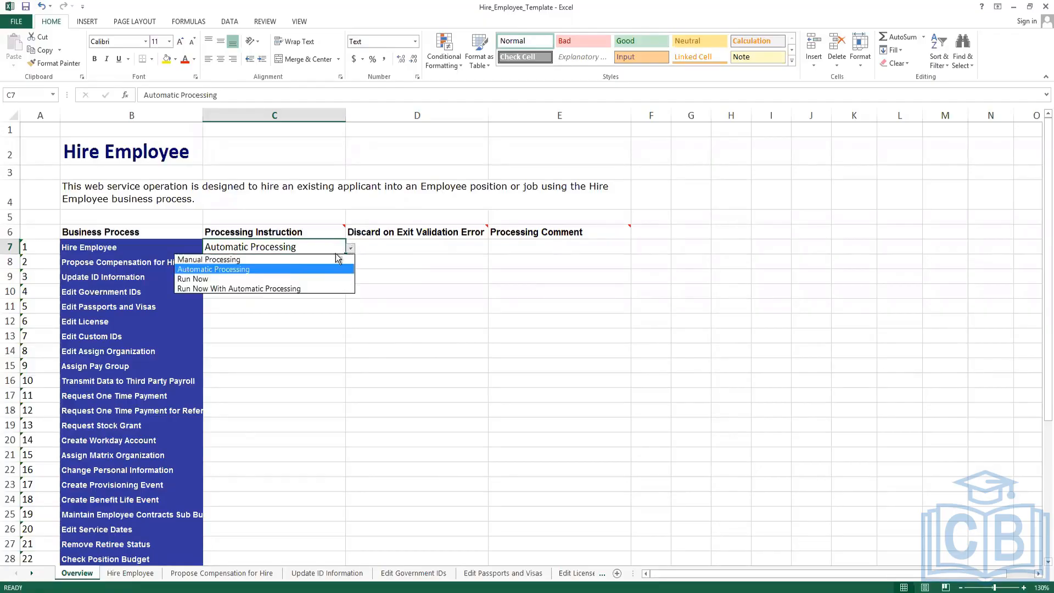
{"action": "left_click", "coordinate": [279, 259]}
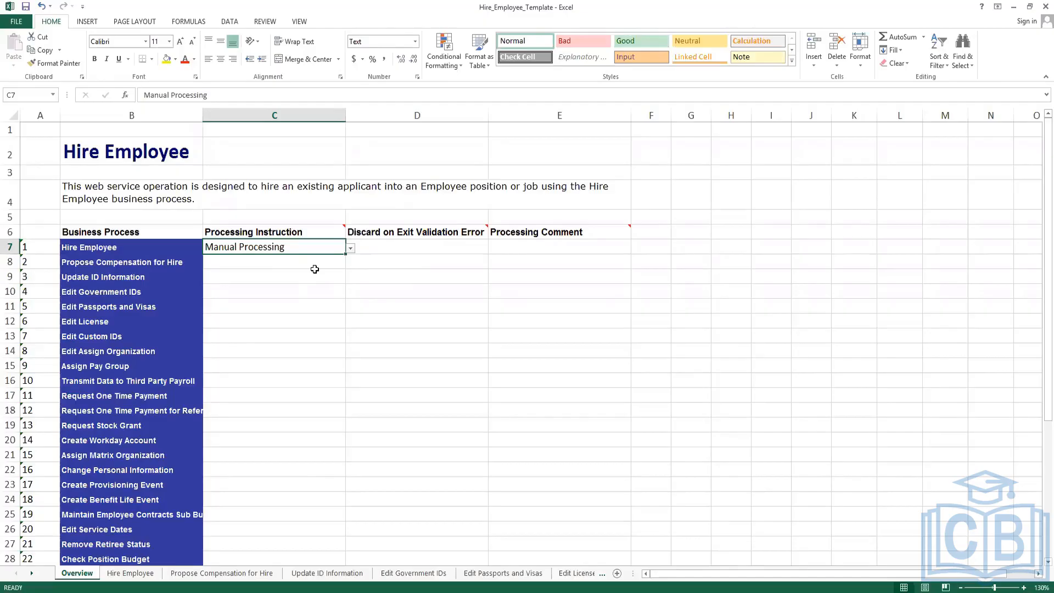
{"action": "left_click", "coordinate": [351, 250]}
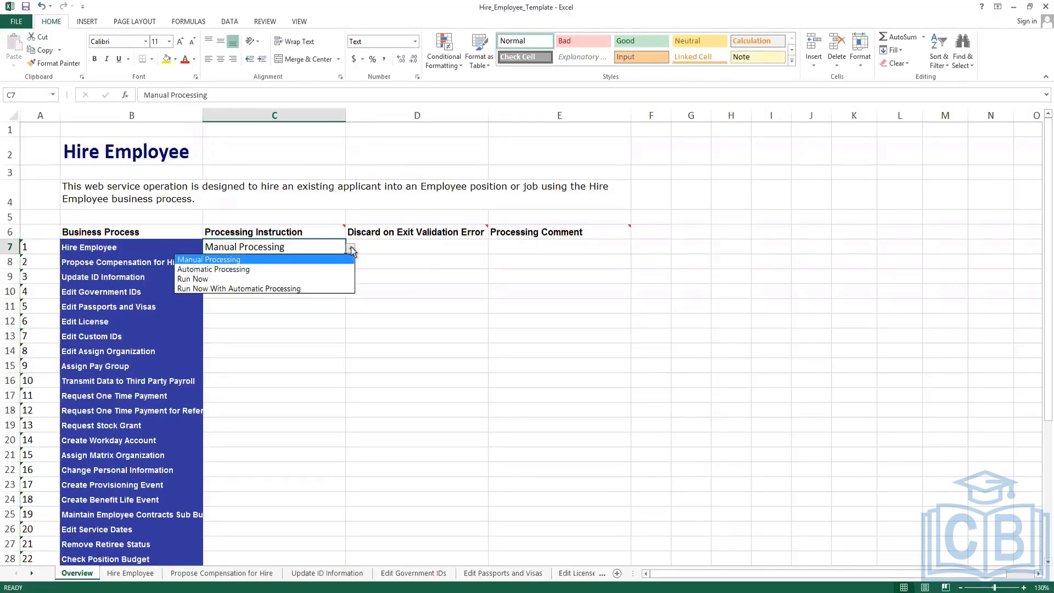
{"action": "left_click", "coordinate": [351, 250]}
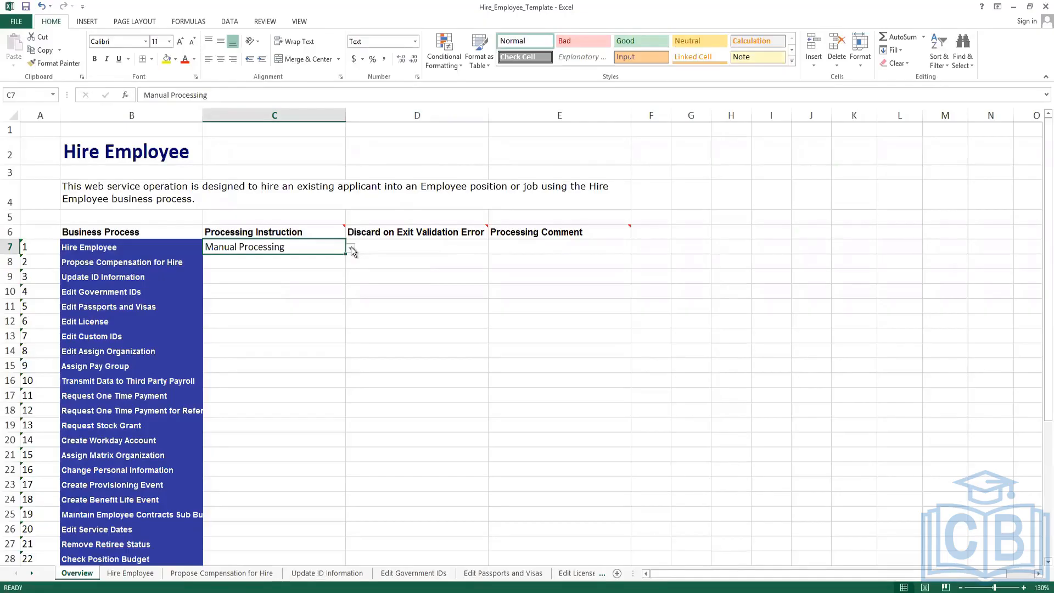
{"action": "left_click", "coordinate": [351, 249]}
{"action": "left_click", "coordinate": [236, 269]}
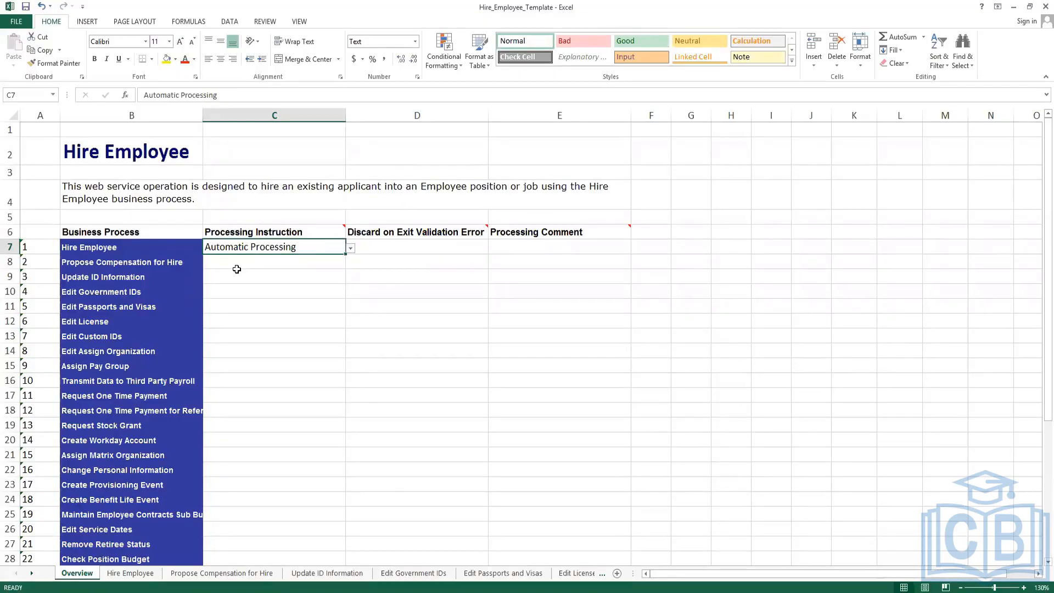
Set C8 to Skip Processing when Step is marked Optional.
{"action": "left_click", "coordinate": [240, 264]}
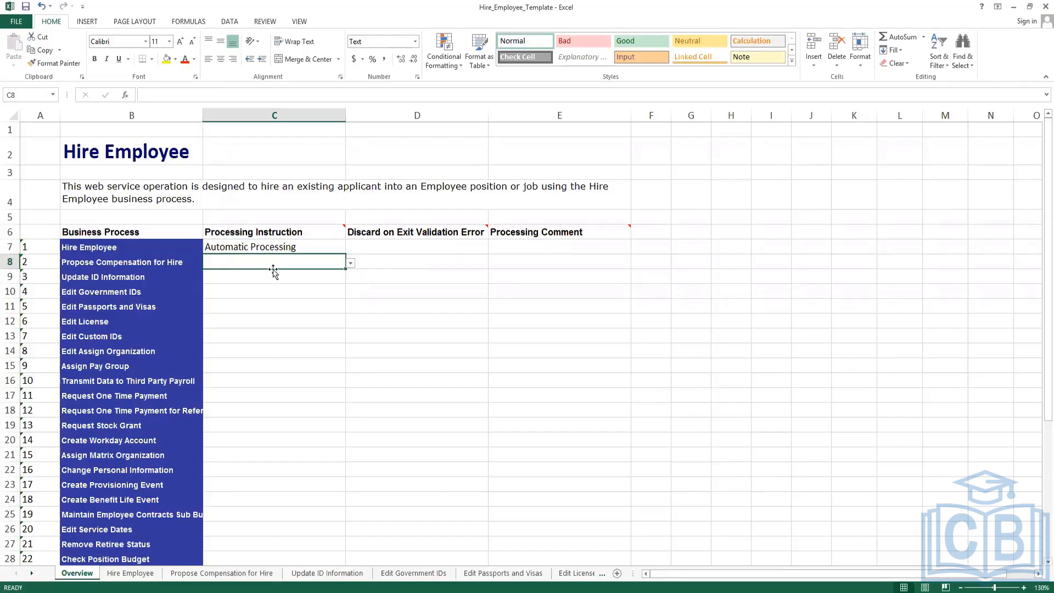
{"action": "left_click", "coordinate": [351, 263]}
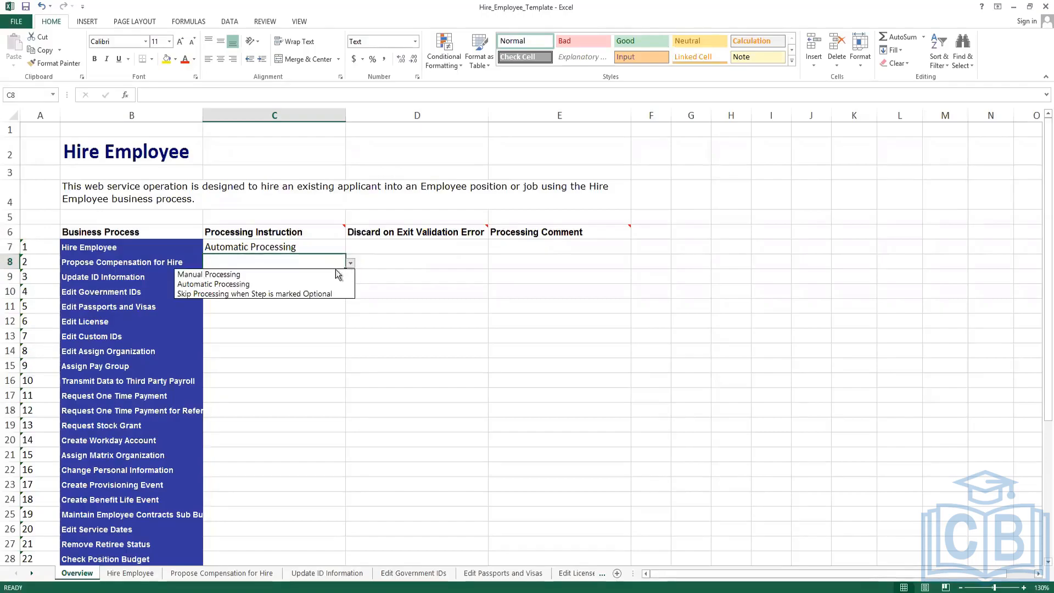
{"action": "left_click", "coordinate": [275, 295]}
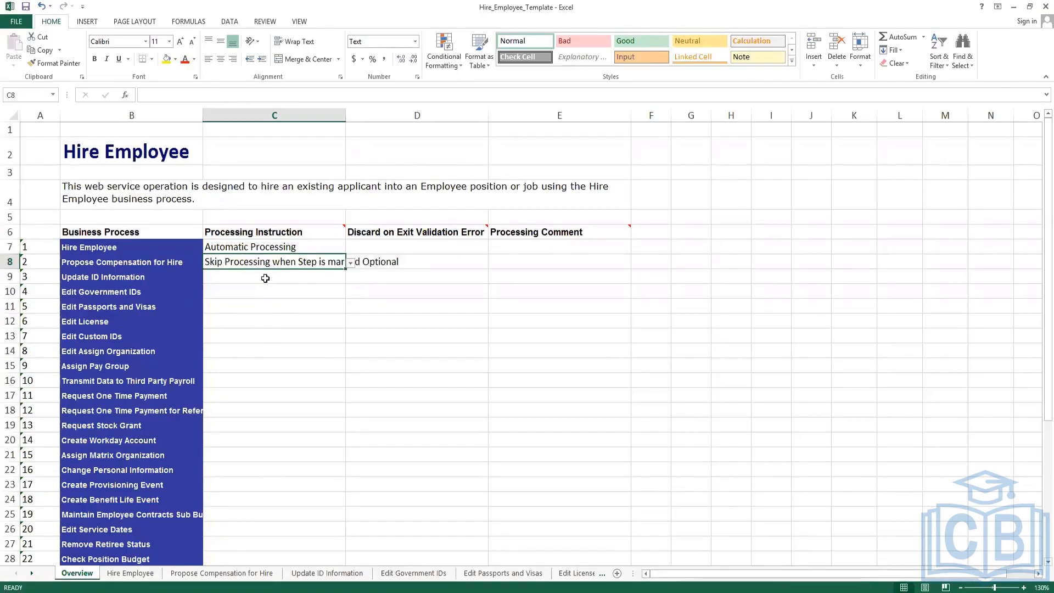
Autofit column C and fill Skip Processing when Step is marked Optional from C8 down to C42.
{"action": "left_click_drag", "start_coordinate": [346, 112], "coordinate": [346, 112]}
{"action": "double_click", "coordinate": [346, 112]}
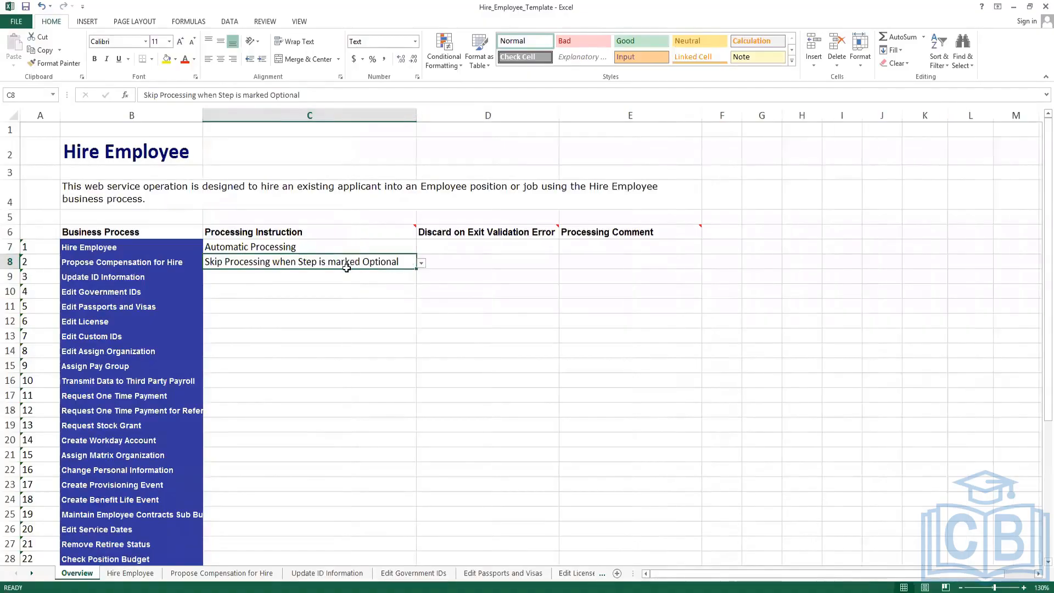
{"action": "double_click", "coordinate": [418, 268]}
{"action": "left_click", "coordinate": [286, 322]}
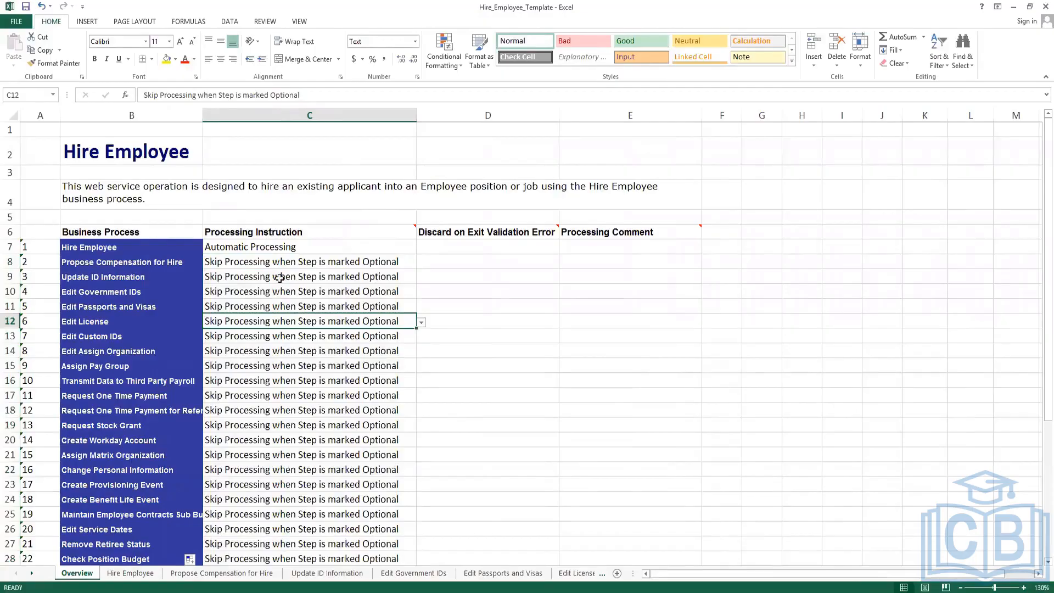
{"action": "left_click", "coordinate": [279, 278]}
{"action": "scroll", "coordinate": [295, 386], "scroll_direction": "down", "scroll_amount": 10}
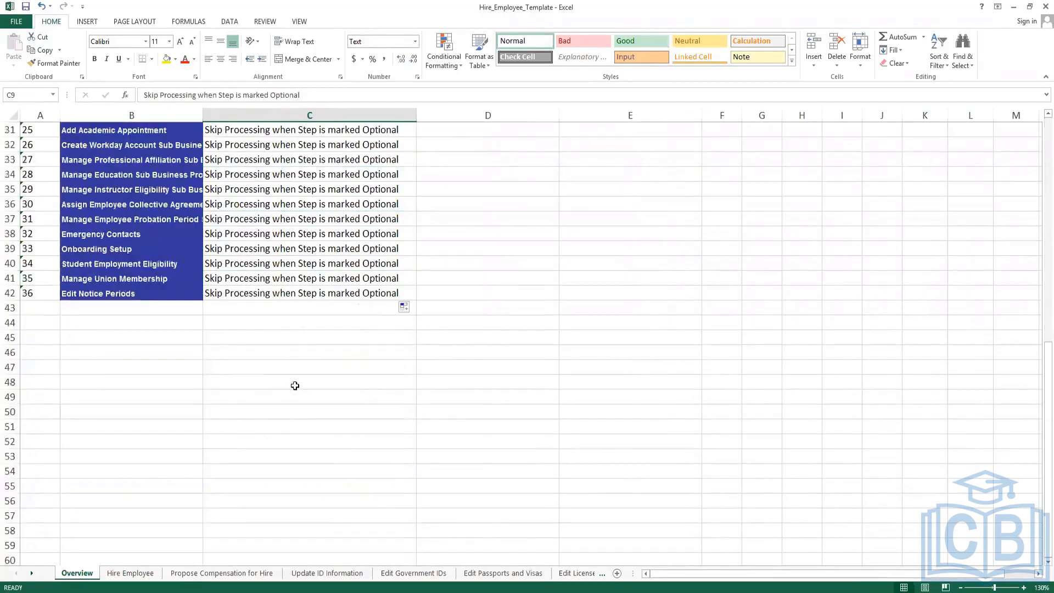
{"action": "left_click", "coordinate": [252, 294]}
{"action": "scroll", "coordinate": [272, 287], "scroll_direction": "up", "scroll_amount": 2}
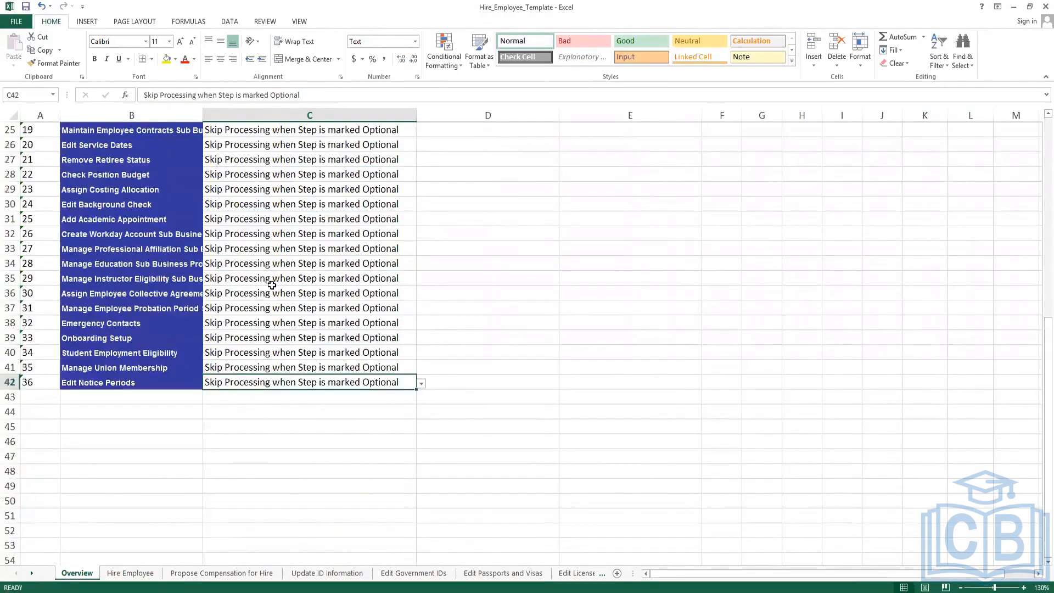
{"action": "scroll", "coordinate": [272, 285], "scroll_direction": "up", "scroll_amount": 8}
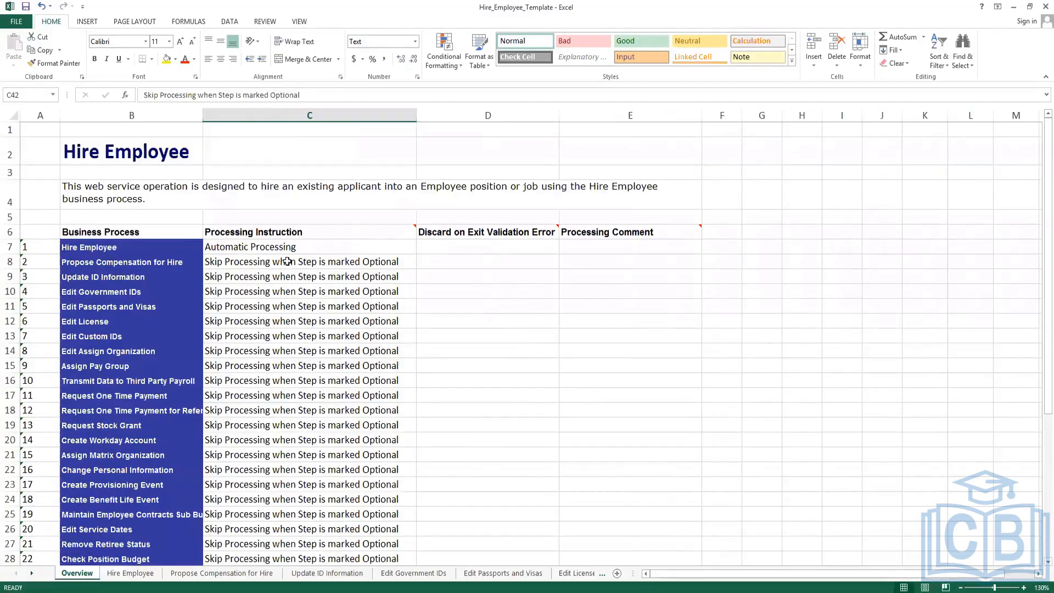
Review D7's Discard on Exit Validation Error Y/N choices, leaving it blank.
{"action": "left_click", "coordinate": [453, 247]}
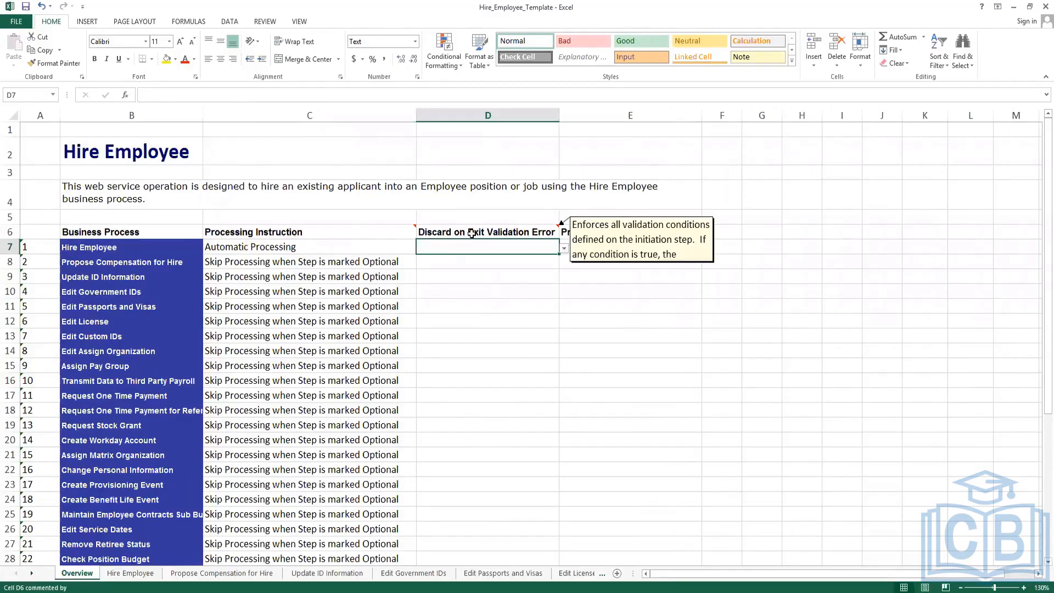
{"action": "left_click", "coordinate": [472, 234]}
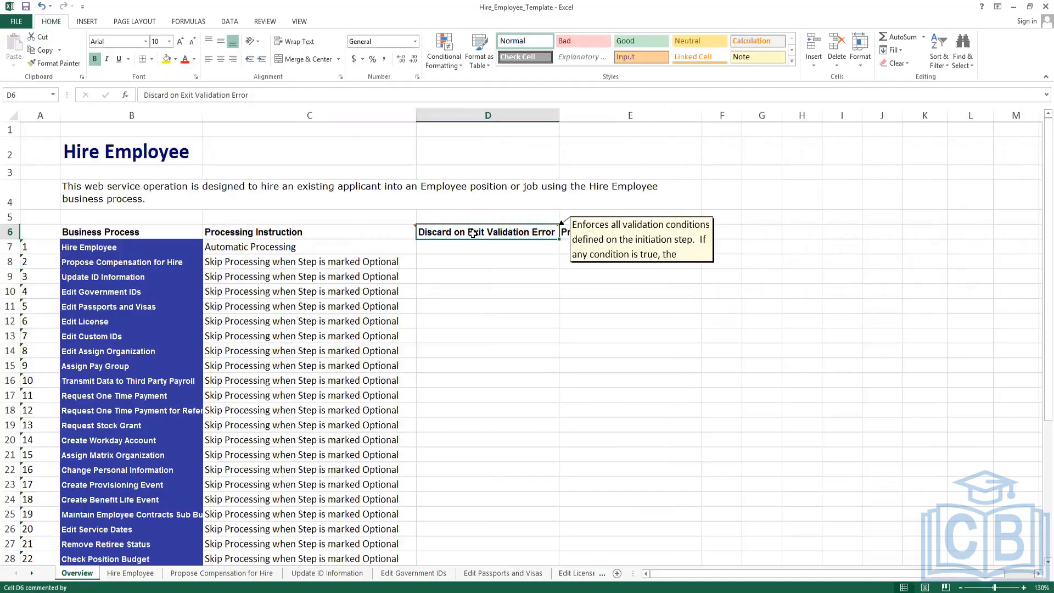
{"action": "left_click", "coordinate": [476, 247]}
{"action": "left_click", "coordinate": [564, 248]}
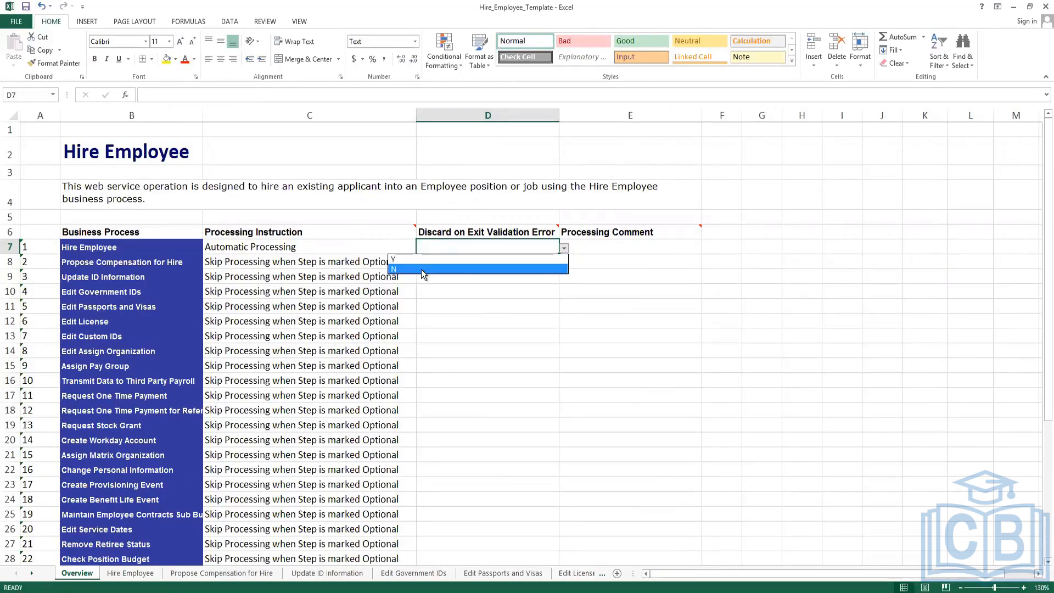
{"action": "left_click", "coordinate": [634, 252]}
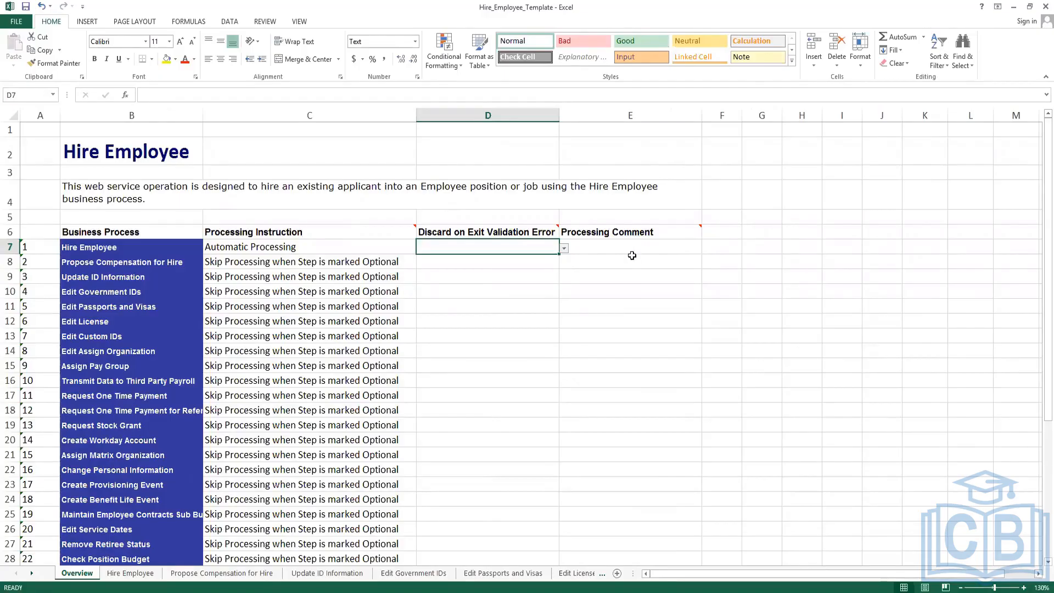
Enter 'Hired using an EIB Spreadsheet' as Hire Employee's Processing Comment in E7.
{"action": "left_click", "coordinate": [632, 255]}
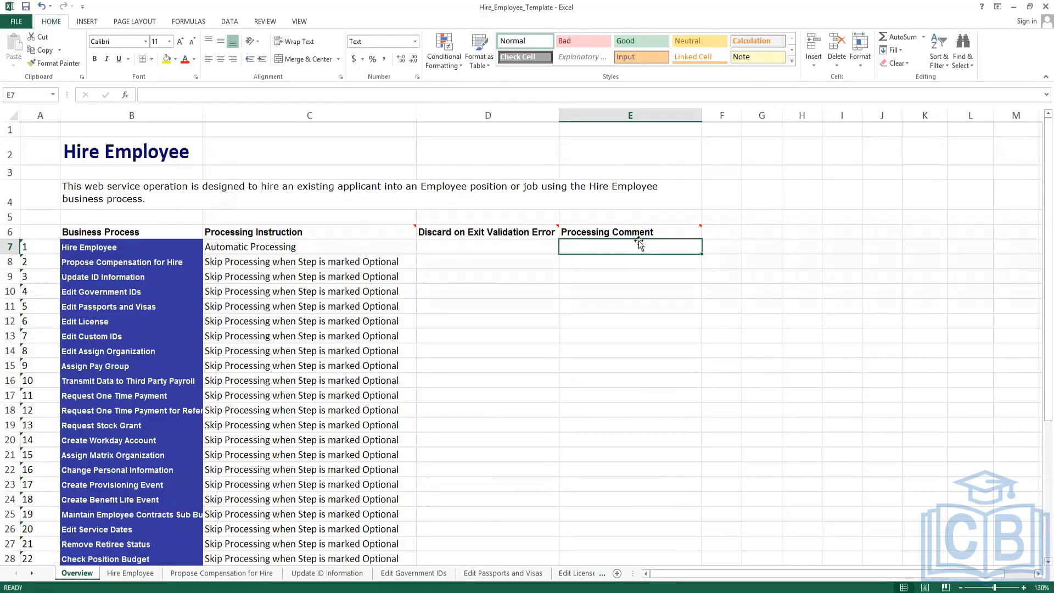
{"action": "mouse_move", "coordinate": [646, 232]}
{"action": "type", "text": "Hired using"}
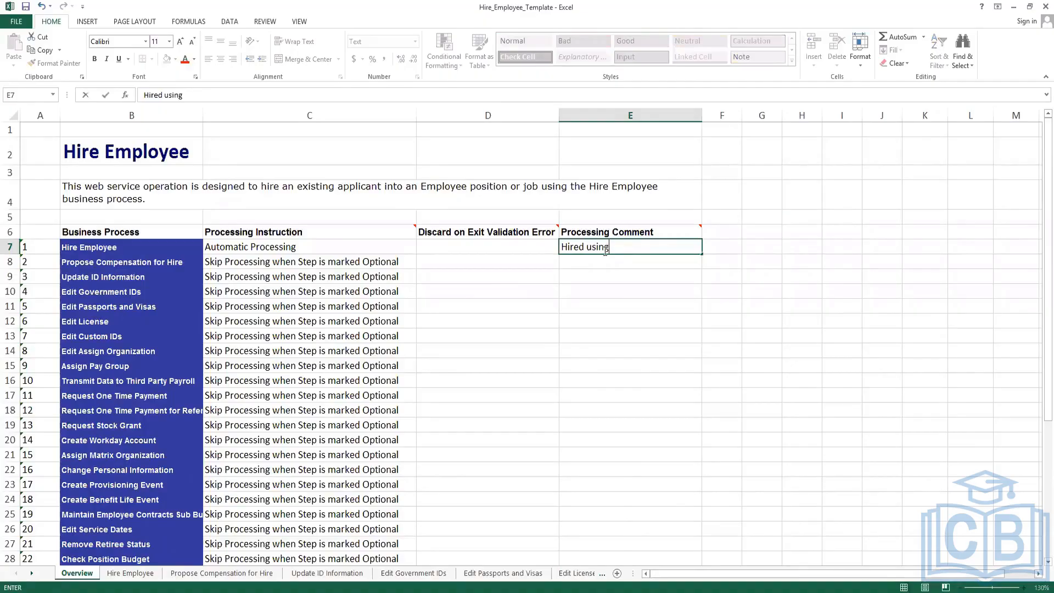
{"action": "type", "text": " an EIB Spreadsheet"}
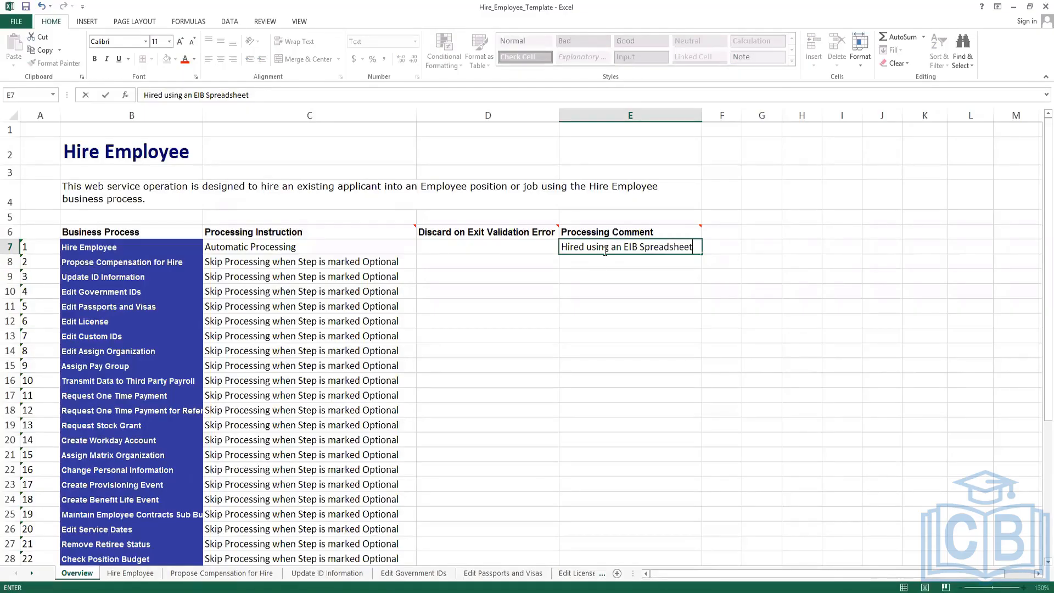
{"action": "left_click", "coordinate": [729, 246]}
{"action": "left_click", "coordinate": [684, 247]}
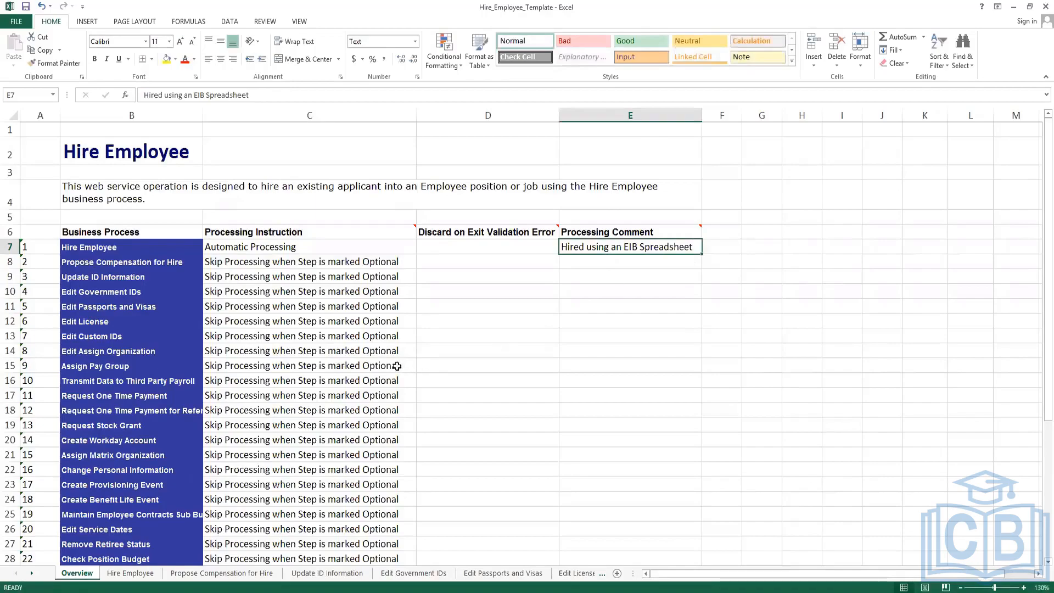
{"action": "left_click", "coordinate": [123, 577]}
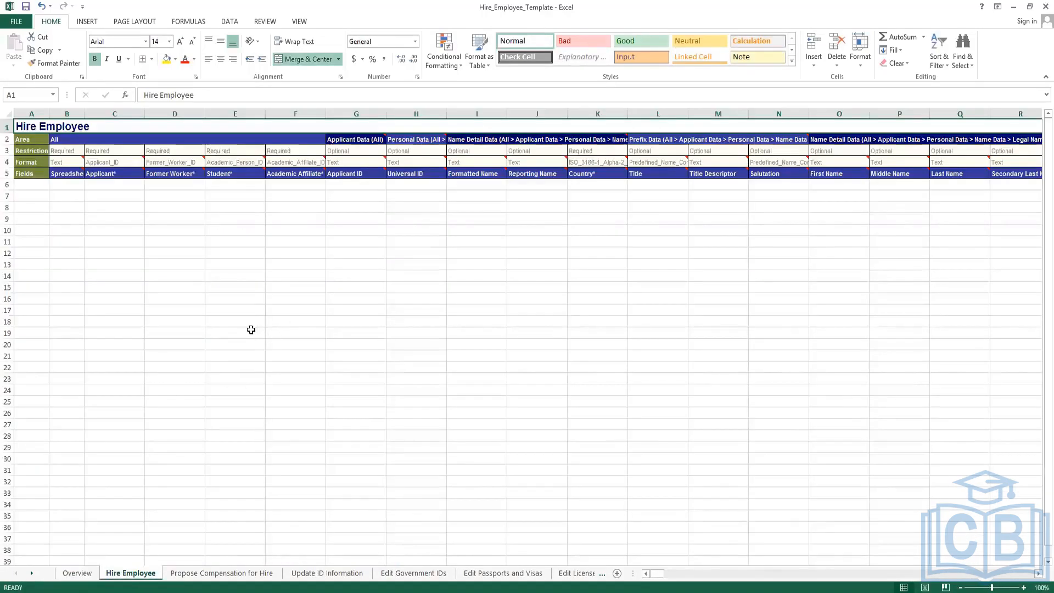
Widen column B on the Hire Employee sheet so the Spreadsheet Key heading shows fully.
{"action": "scroll", "coordinate": [251, 330], "scroll_direction": "up", "scroll_amount": 1}
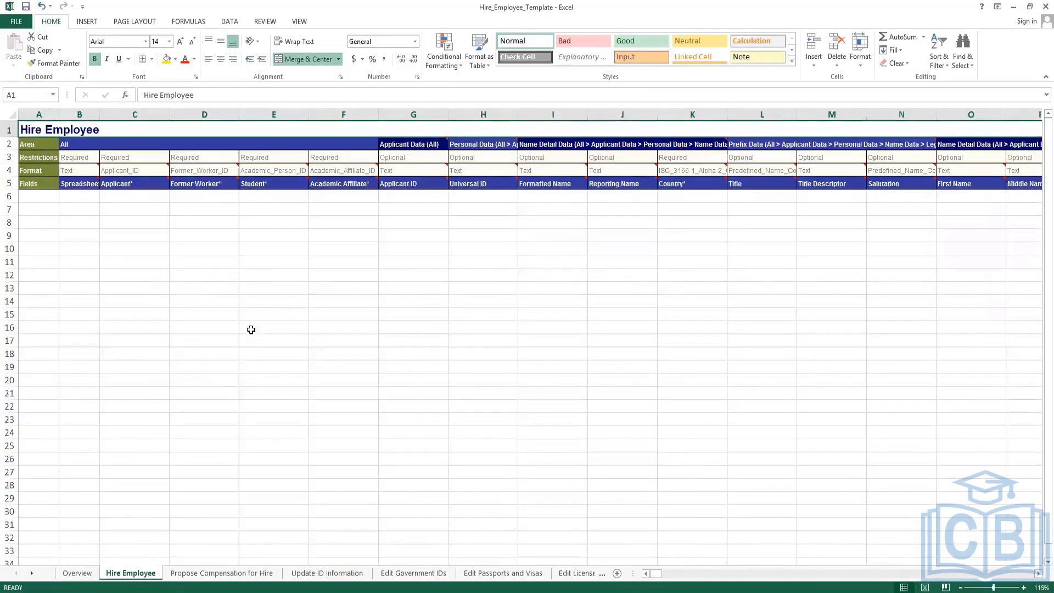
{"action": "scroll", "coordinate": [251, 329], "scroll_direction": "up", "scroll_amount": 1}
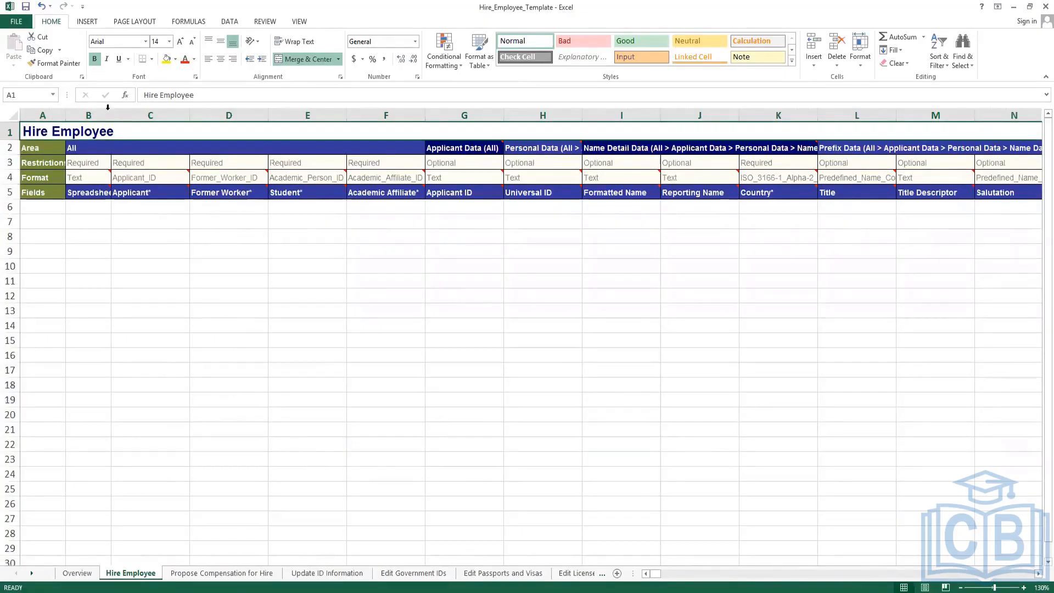
{"action": "left_click_drag", "start_coordinate": [111, 115], "coordinate": [132, 164]}
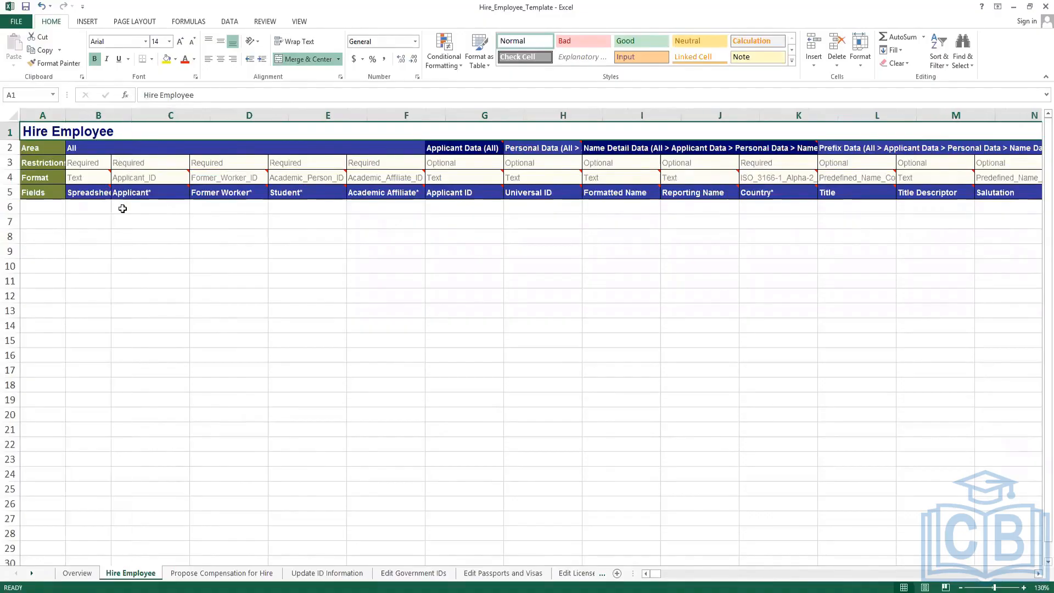
{"action": "left_click", "coordinate": [99, 192]}
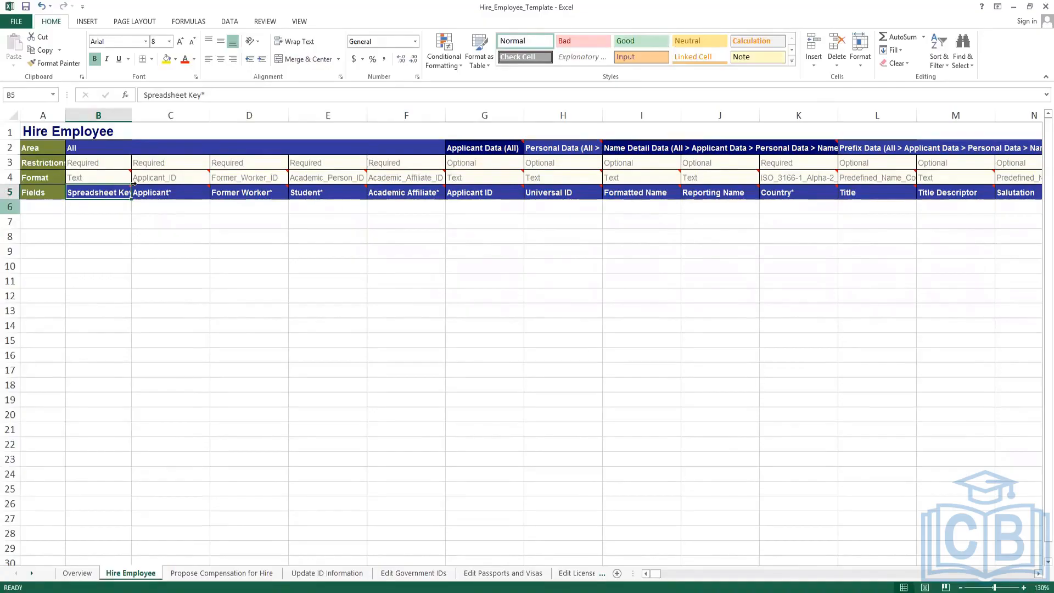
{"action": "left_click", "coordinate": [101, 208]}
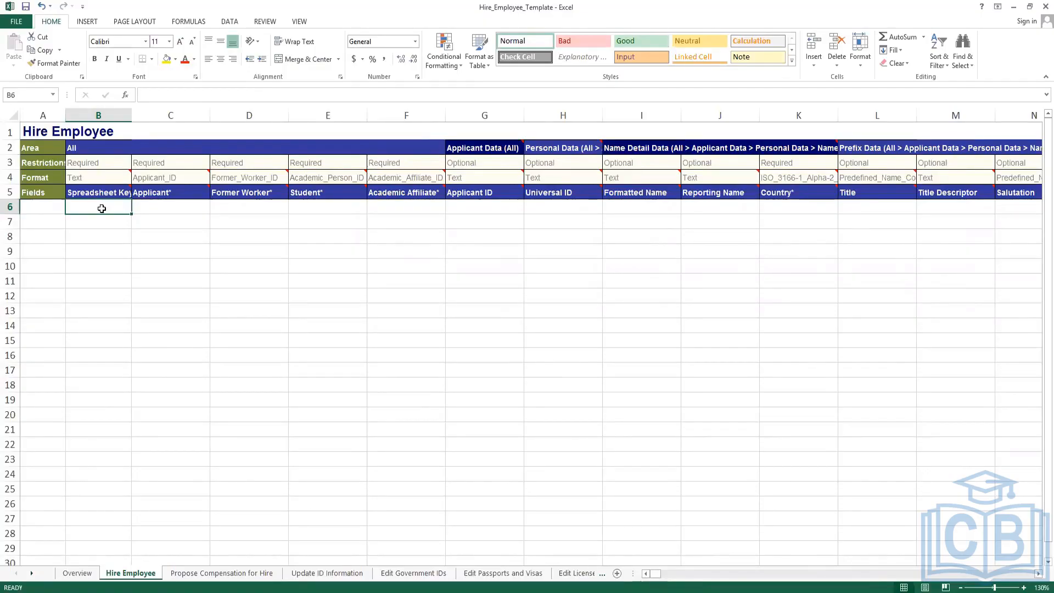
Check the Spreadsheet Key cell on the Propose Compensation for Hire sheet, then return to Hire Employee.
{"action": "left_click", "coordinate": [190, 573]}
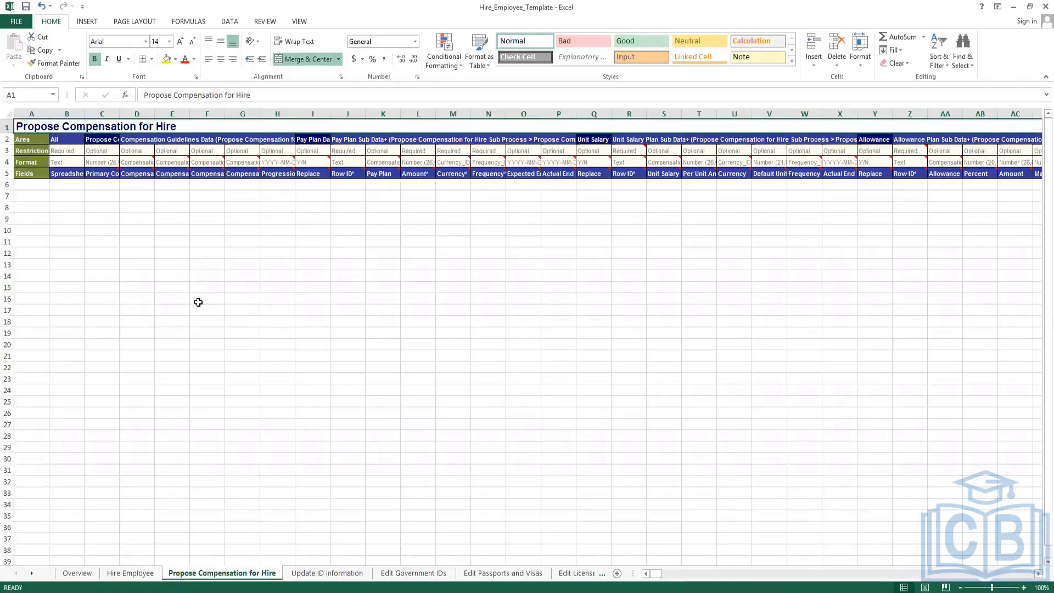
{"action": "scroll", "coordinate": [199, 303], "scroll_direction": "up", "scroll_amount": 3, "text": "ctrl"}
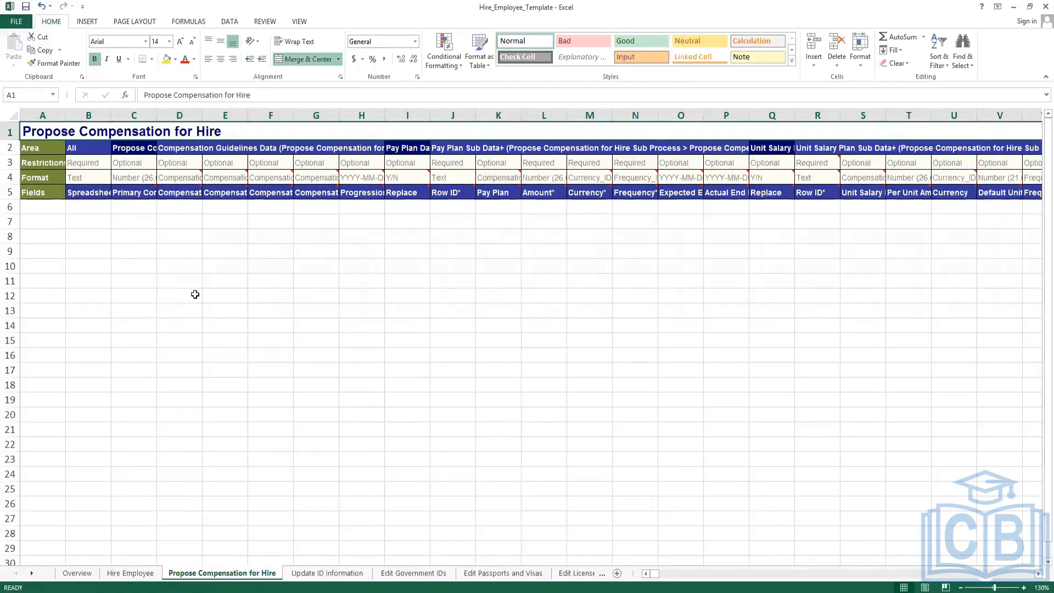
{"action": "left_click", "coordinate": [94, 208]}
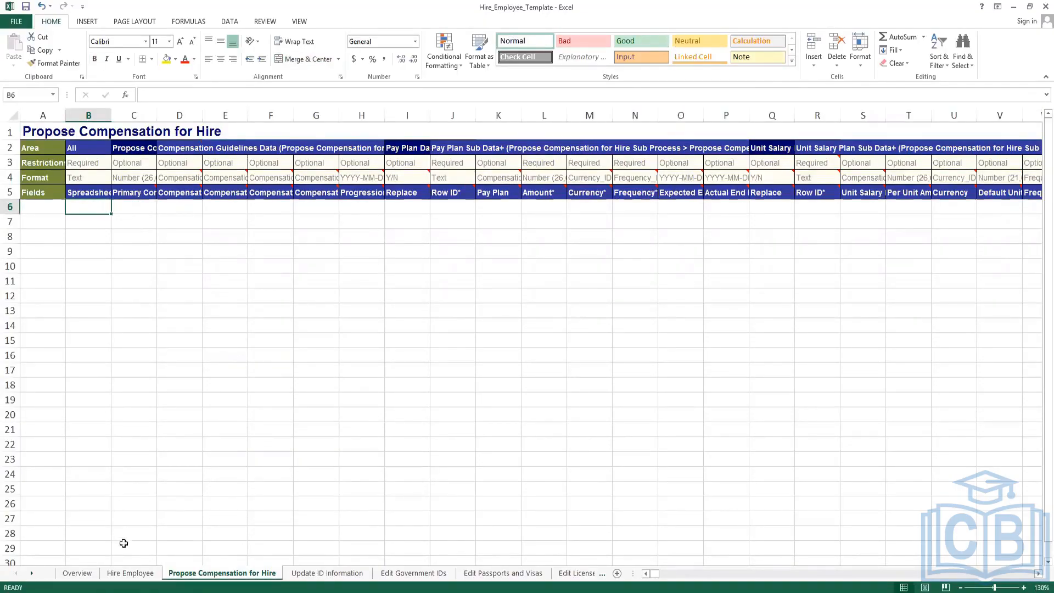
{"action": "left_click", "coordinate": [129, 577]}
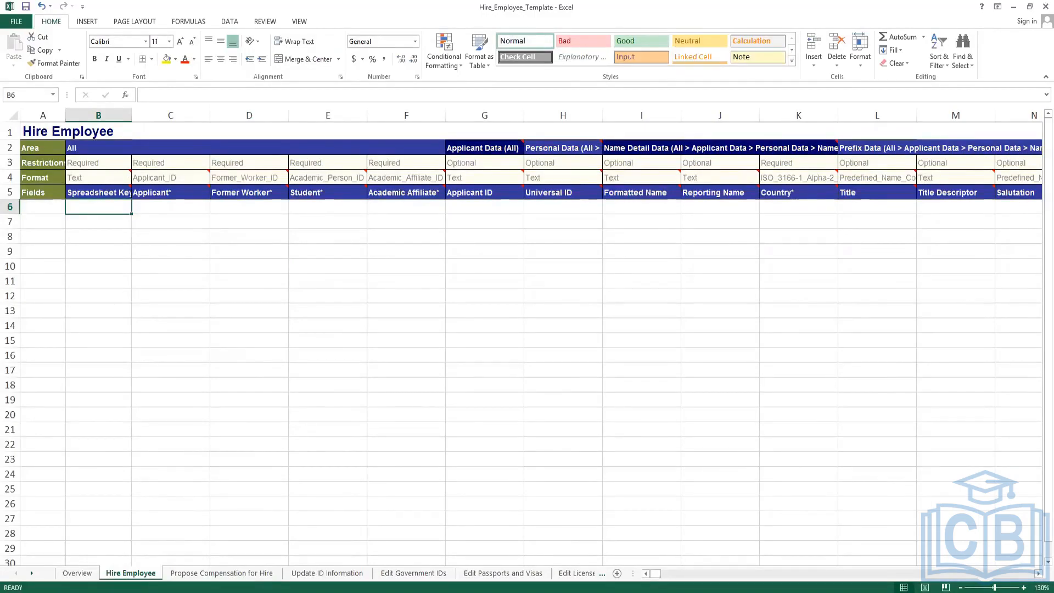
Copy the first pre-hire applicant's Applicant_ID from line 12 of the Notepad++ notes.
{"action": "key", "text": "alt+Tab"}
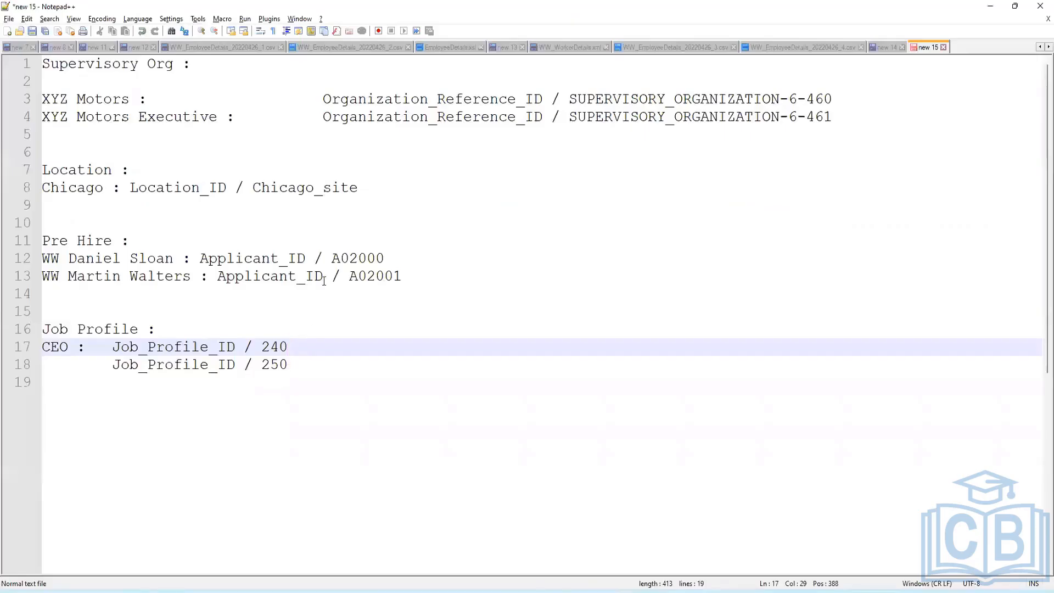
{"action": "double_click", "coordinate": [356, 258]}
{"action": "key", "text": "ctrl+c"}
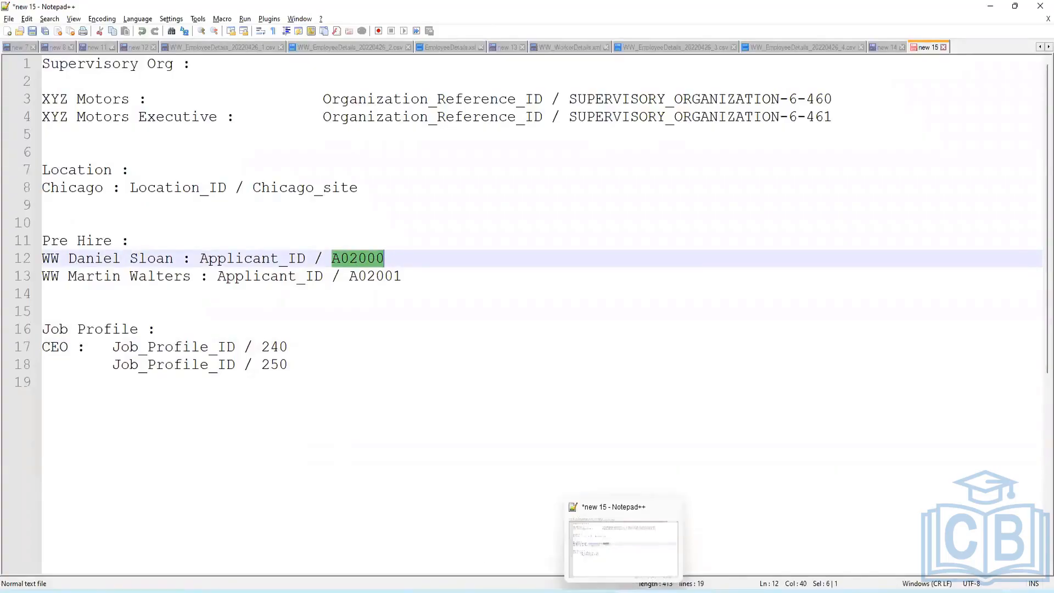
{"action": "left_click", "coordinate": [624, 591]}
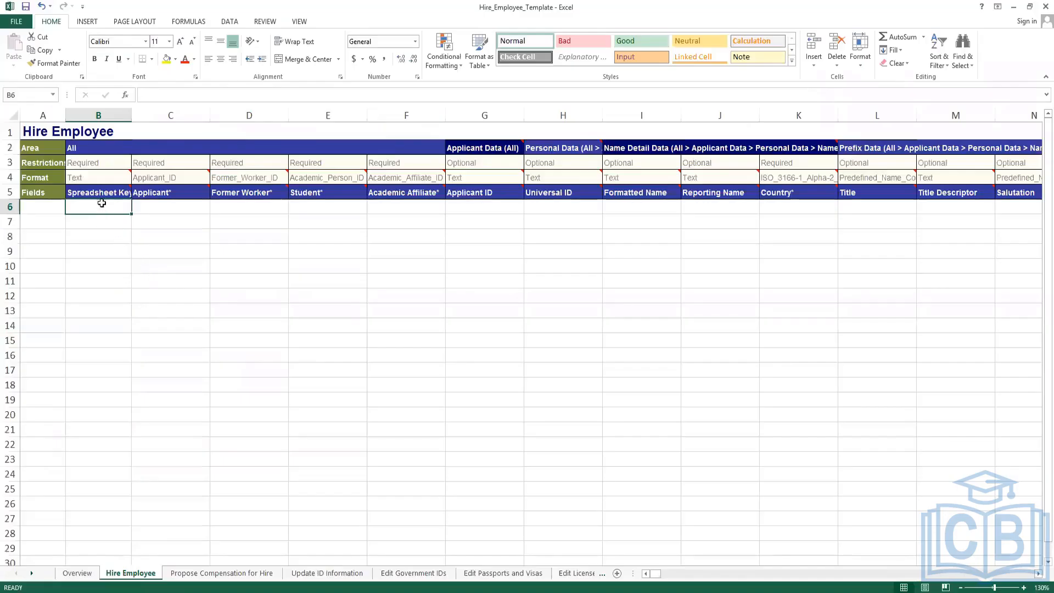
Enter the first applicant's ID as the Spreadsheet Key in B6 of Hire Employee.
{"action": "type", "text": "A02000"}
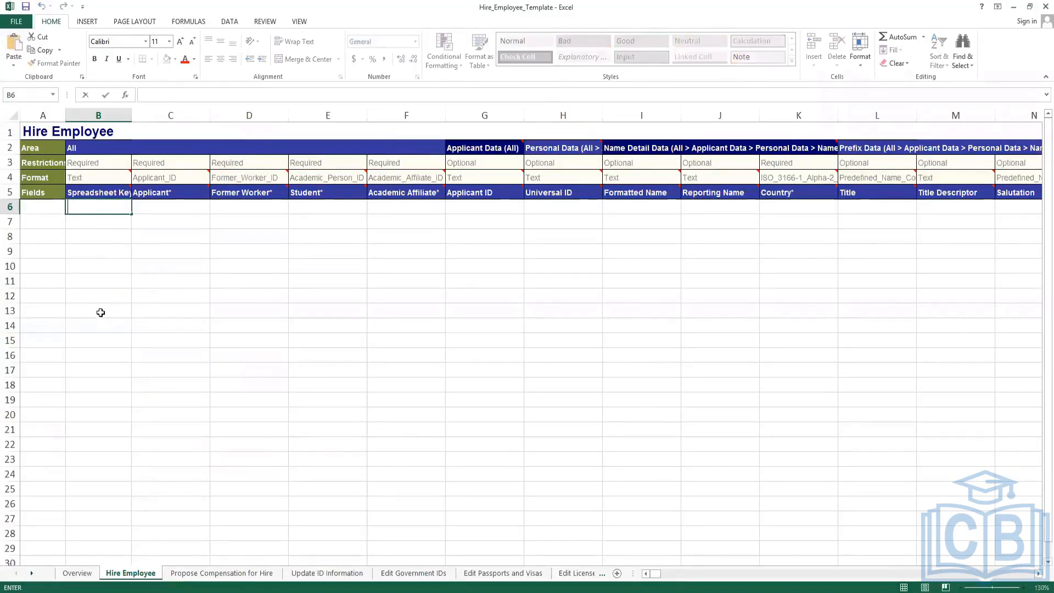
{"action": "left_click", "coordinate": [96, 264]}
{"action": "left_click", "coordinate": [95, 219]}
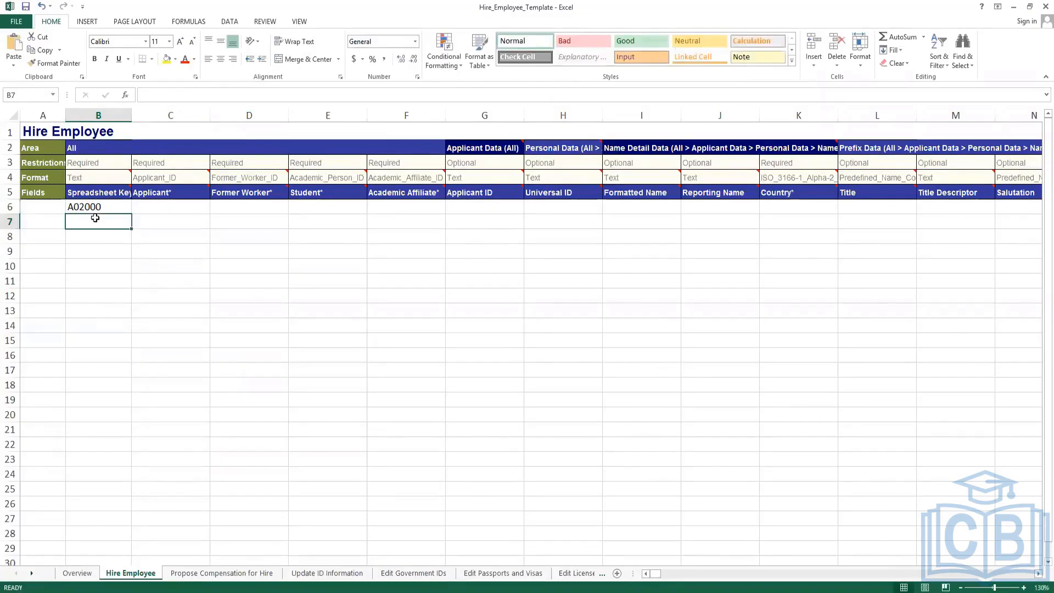
Paste the ID on Propose Compensation for Hire, delete it again, and review the Applicant format note.
{"action": "left_click", "coordinate": [222, 573]}
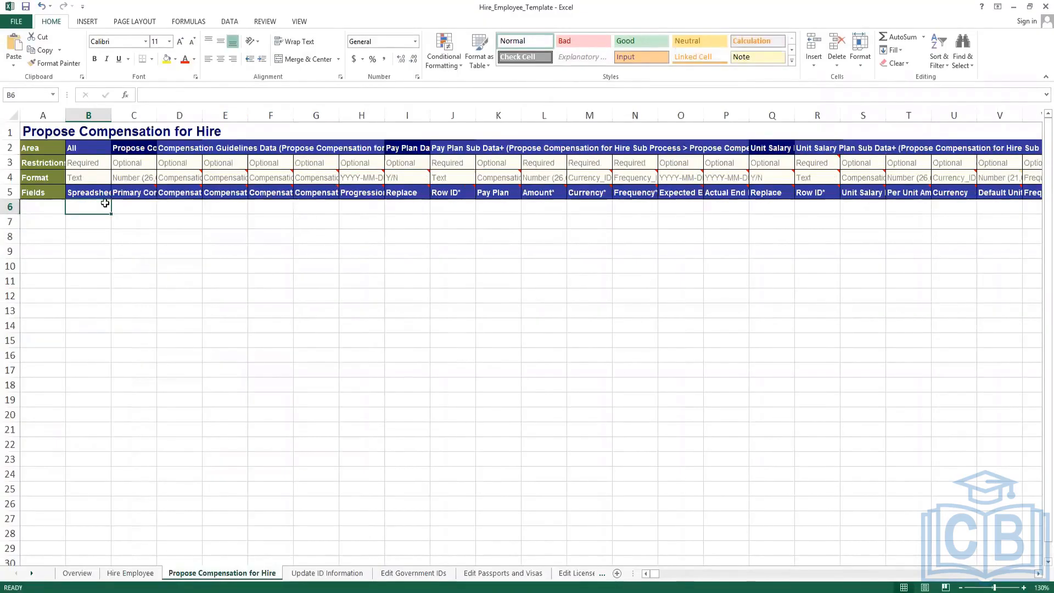
{"action": "key", "text": "ctrl+v"}
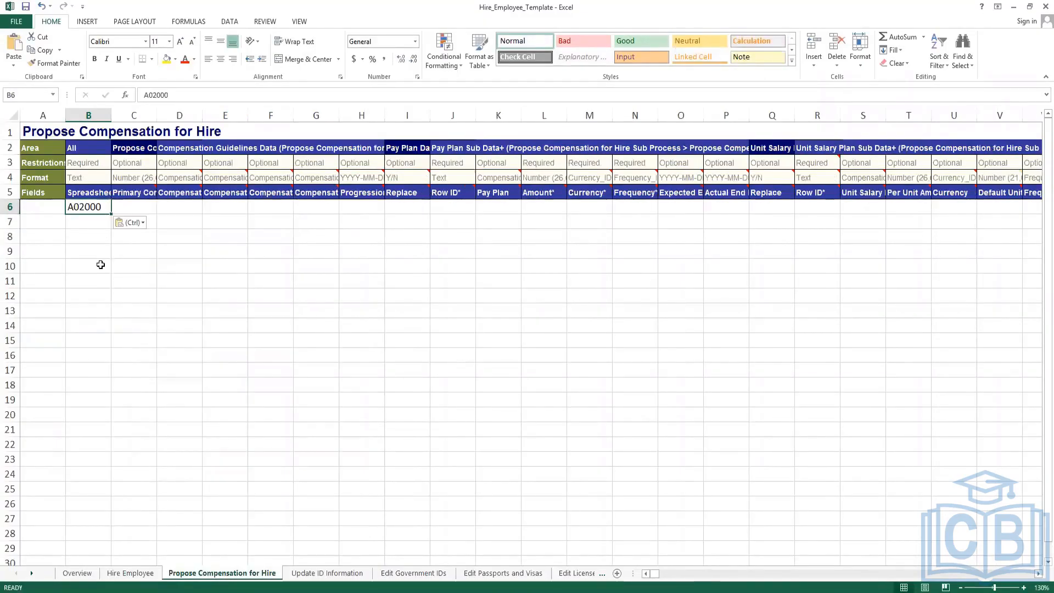
{"action": "left_click", "coordinate": [101, 264]}
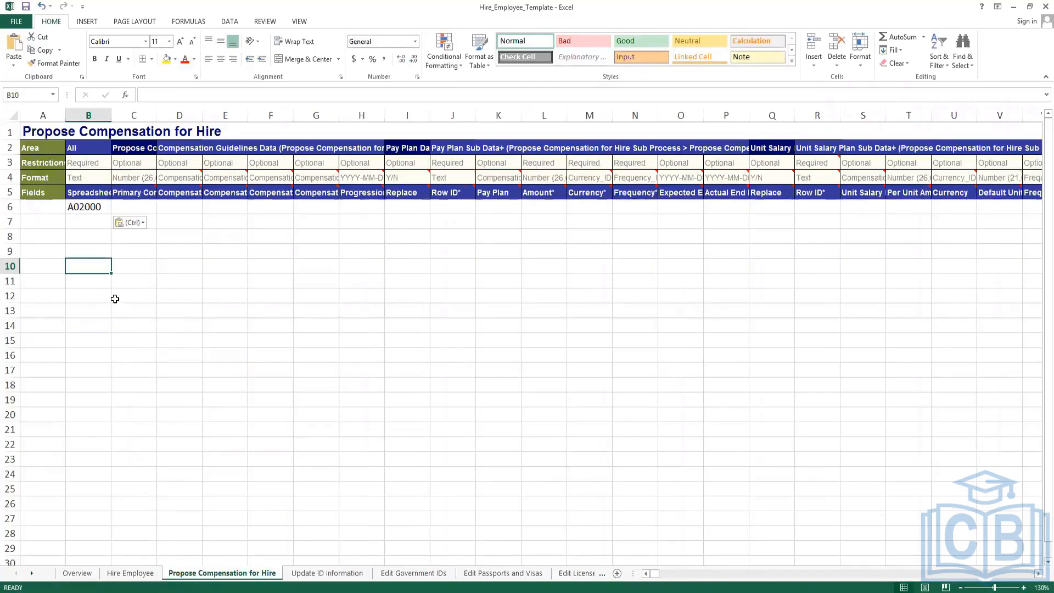
{"action": "left_click", "coordinate": [98, 204]}
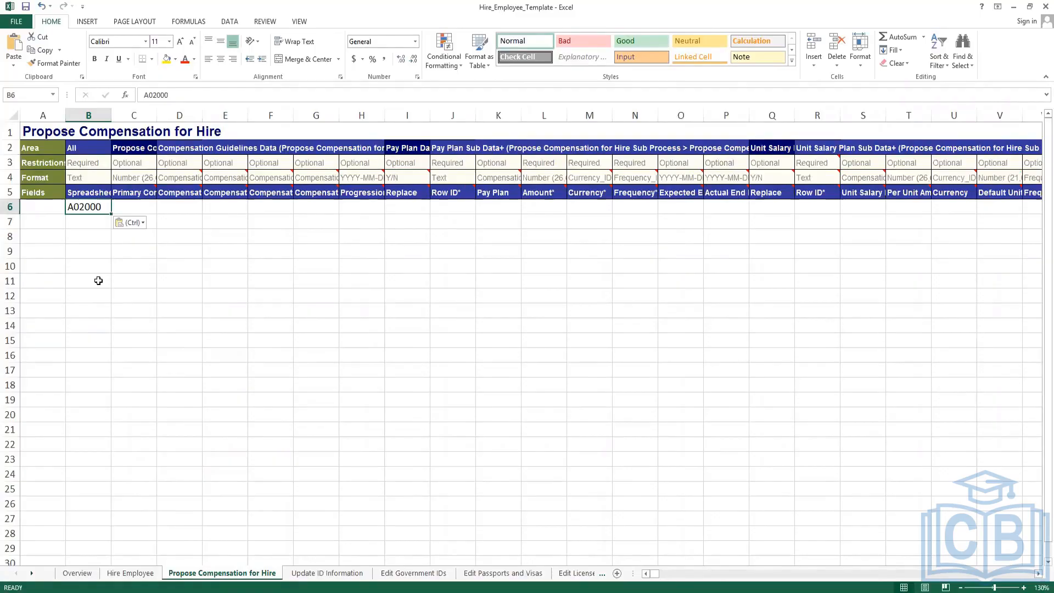
{"action": "key", "text": "Delete"}
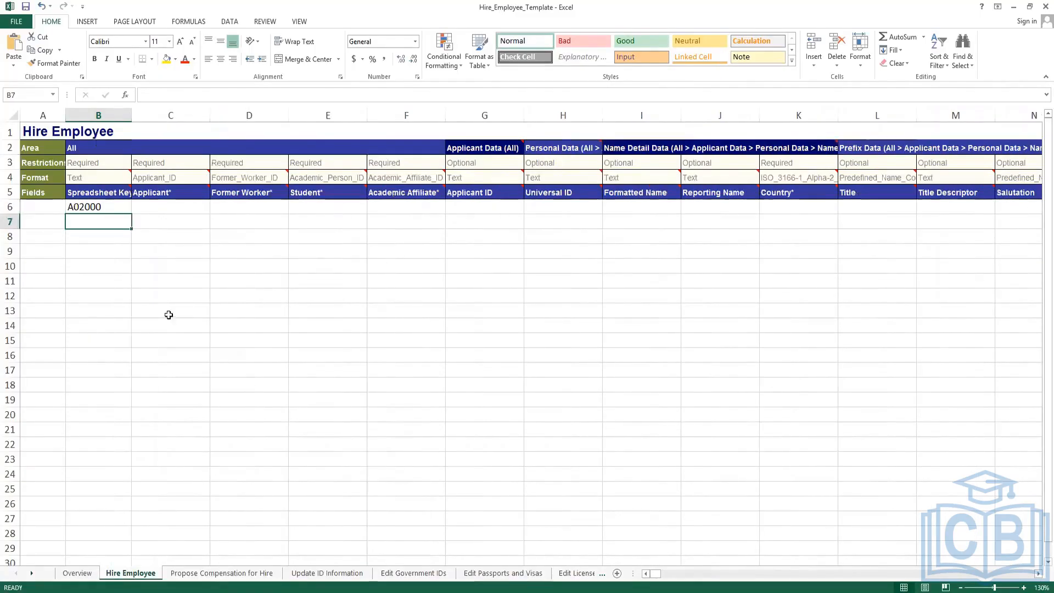
{"action": "left_click", "coordinate": [156, 208]}
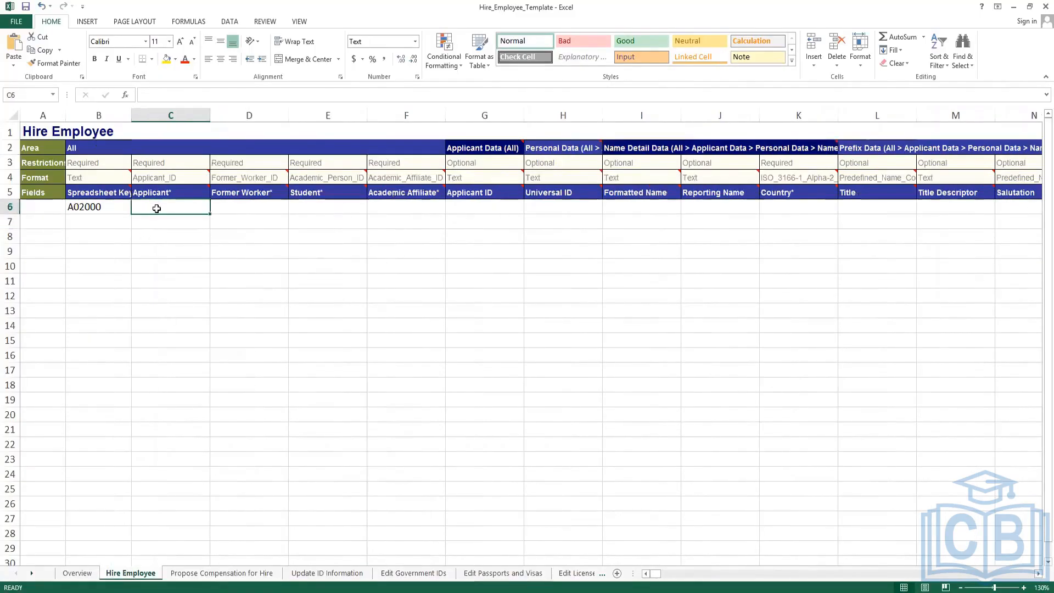
{"action": "left_click", "coordinate": [181, 176]}
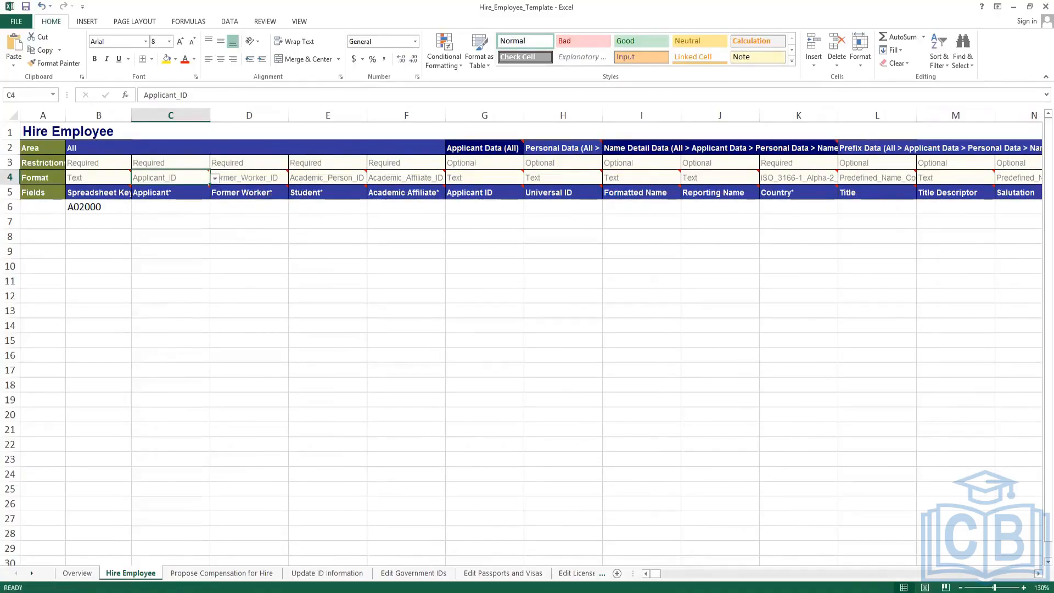
{"action": "key", "text": "alt+Tab"}
{"action": "left_click", "coordinate": [254, 274]}
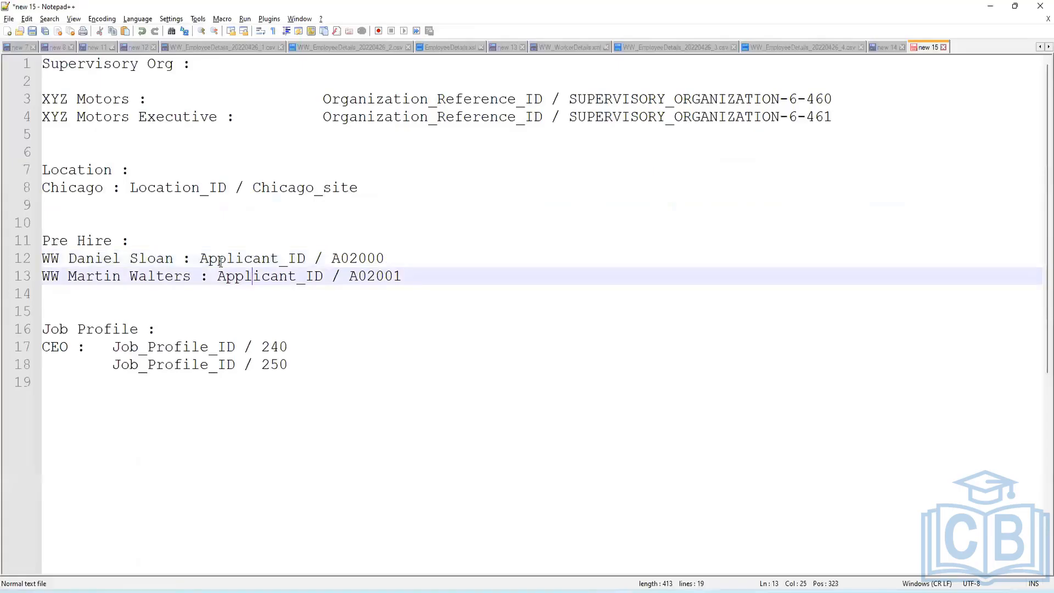
Select the first applicant's ID on line 12 of the notes again.
{"action": "left_click_drag", "start_coordinate": [201, 259], "coordinate": [385, 258]}
{"action": "key", "text": "ctrl+c"}
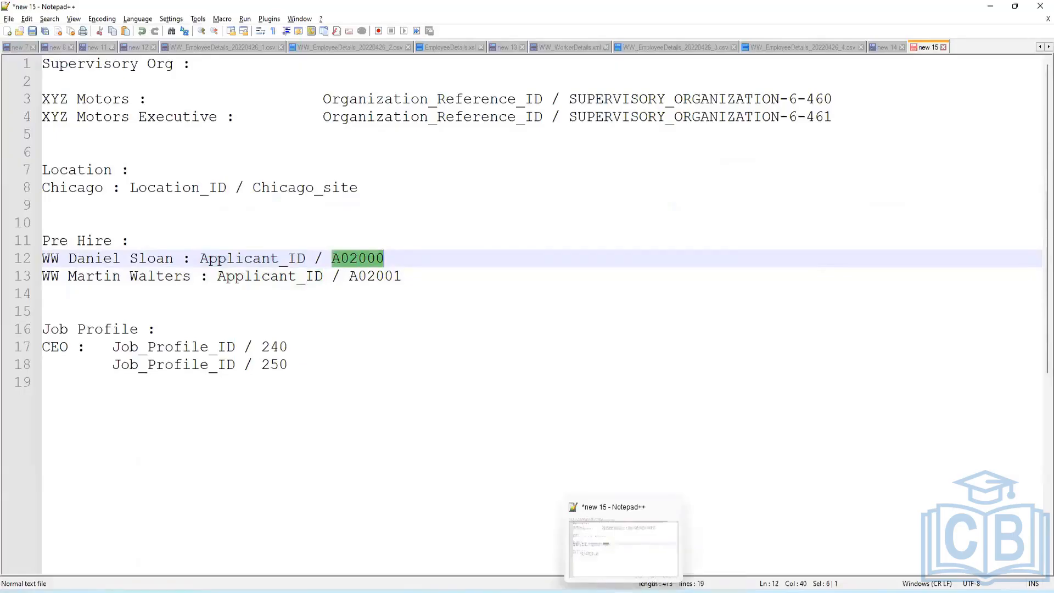
{"action": "key", "text": "alt+Tab"}
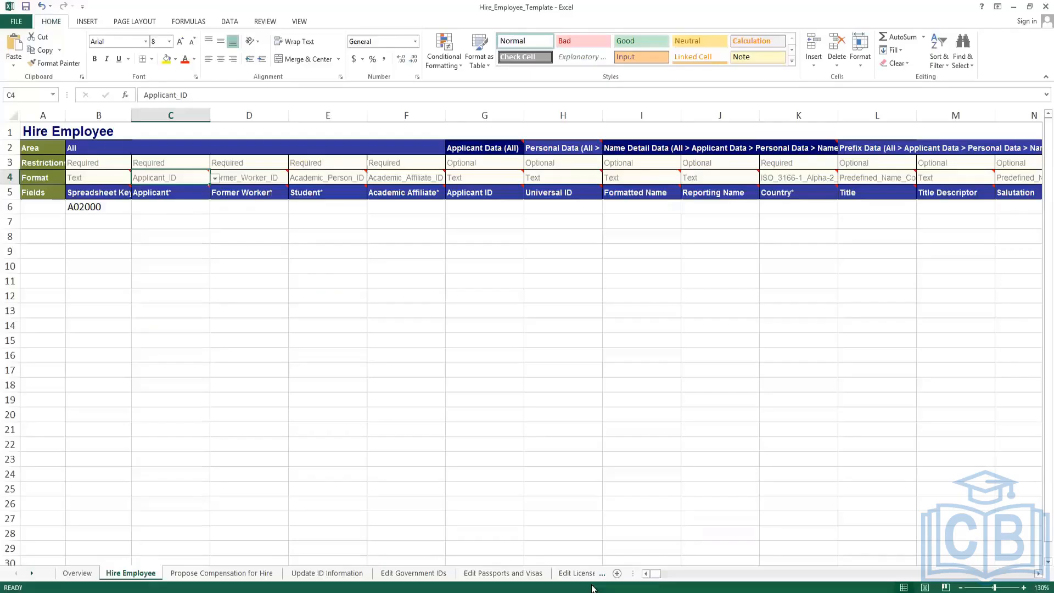
Paste the applicant's ID into Applicant cell C6 and view C4's Applicant_ID/WID choices.
{"action": "left_click", "coordinate": [167, 209]}
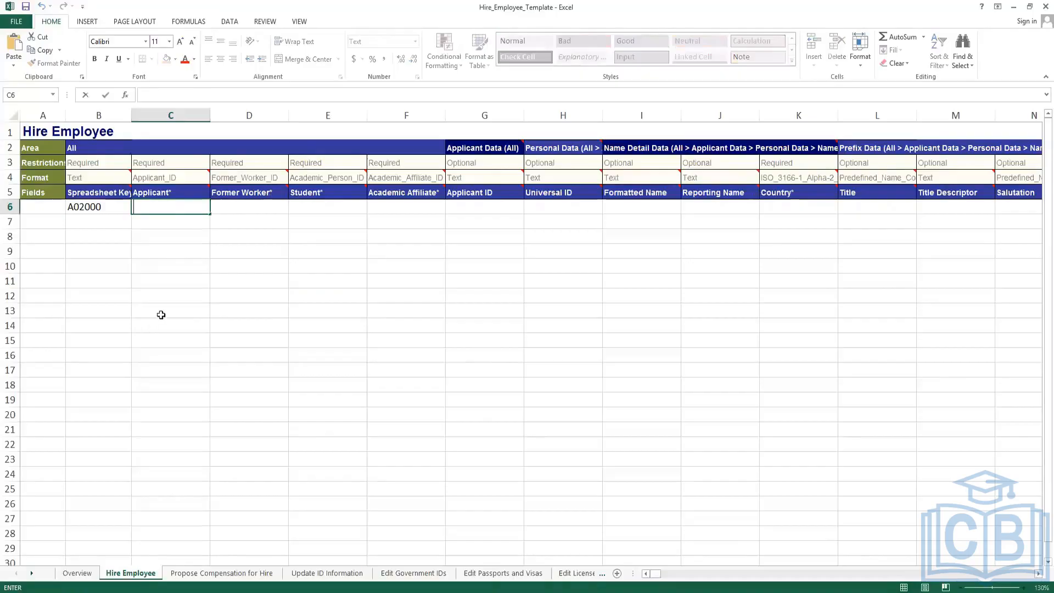
{"action": "key", "text": "ctrl+v"}
{"action": "left_click", "coordinate": [180, 250]}
{"action": "left_click", "coordinate": [188, 180]}
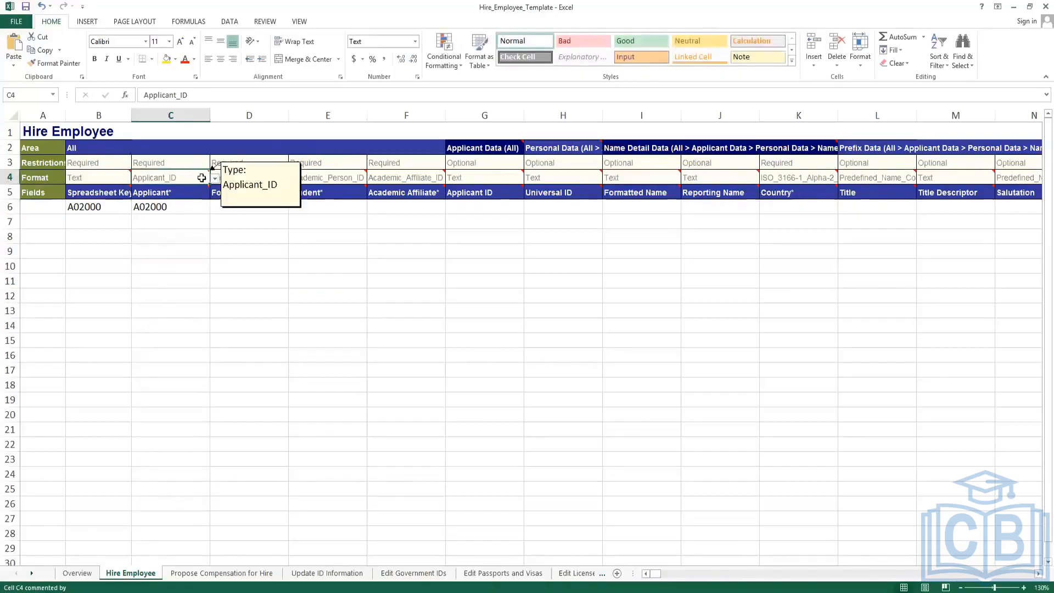
{"action": "left_click", "coordinate": [214, 178]}
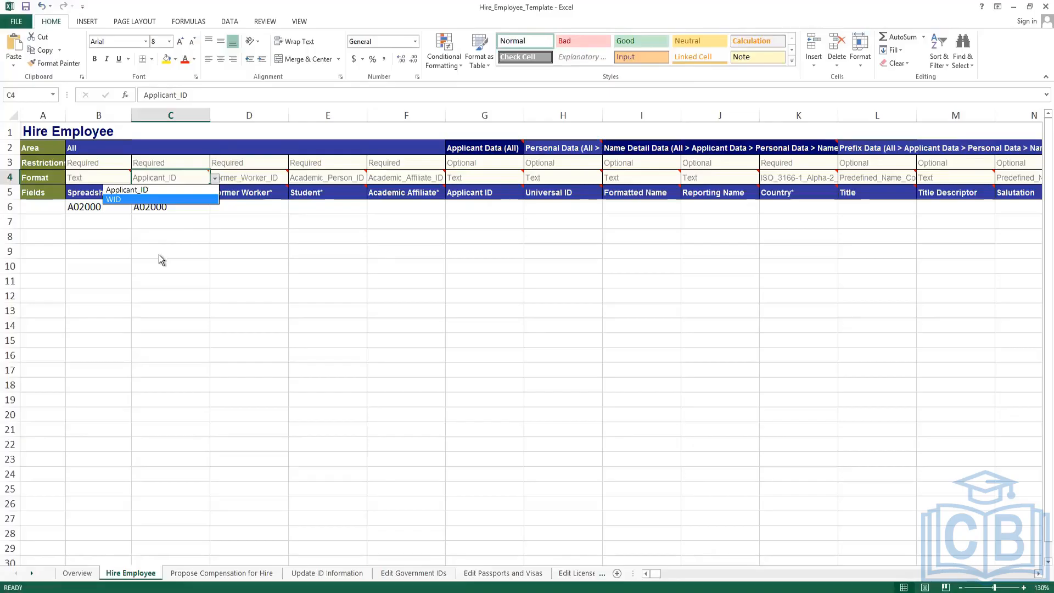
Check row 6's cells C6 through G6 and the Applicant Data (All) heading in column G.
{"action": "left_click", "coordinate": [162, 209]}
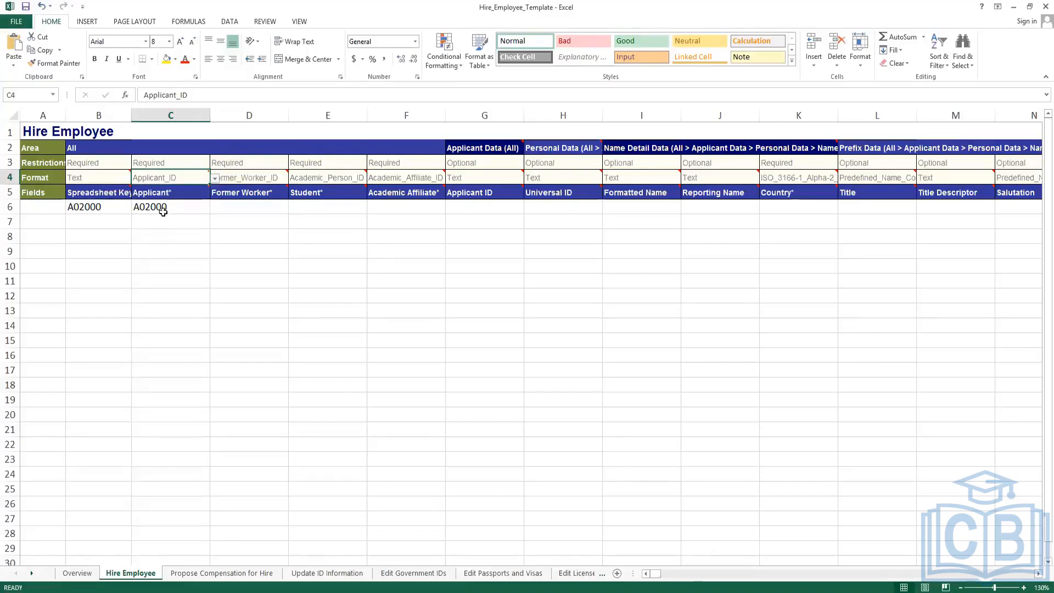
{"action": "left_click", "coordinate": [164, 209]}
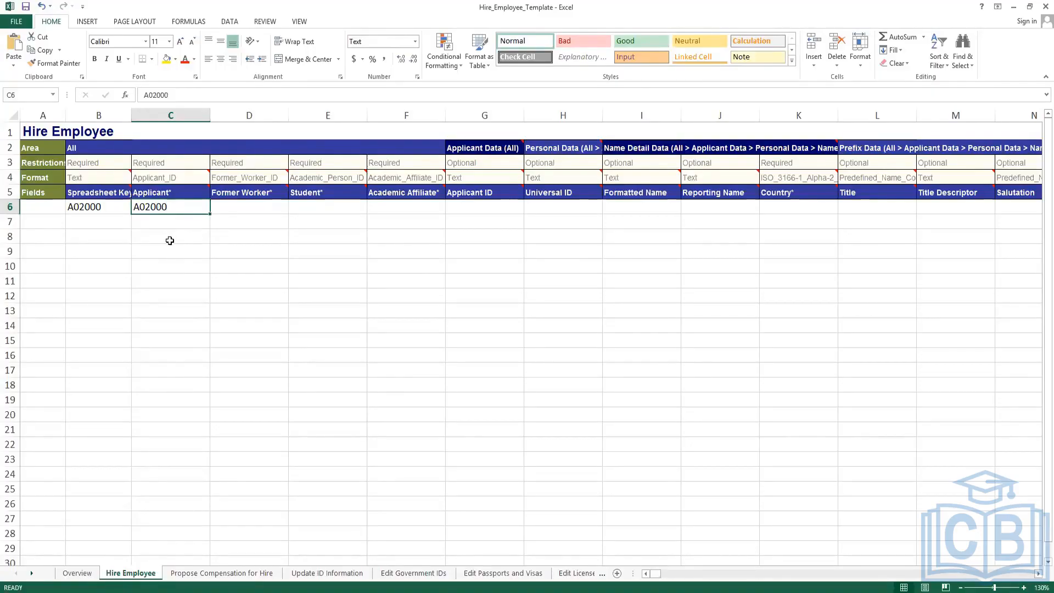
{"action": "left_click", "coordinate": [244, 211]}
{"action": "left_click", "coordinate": [315, 204]}
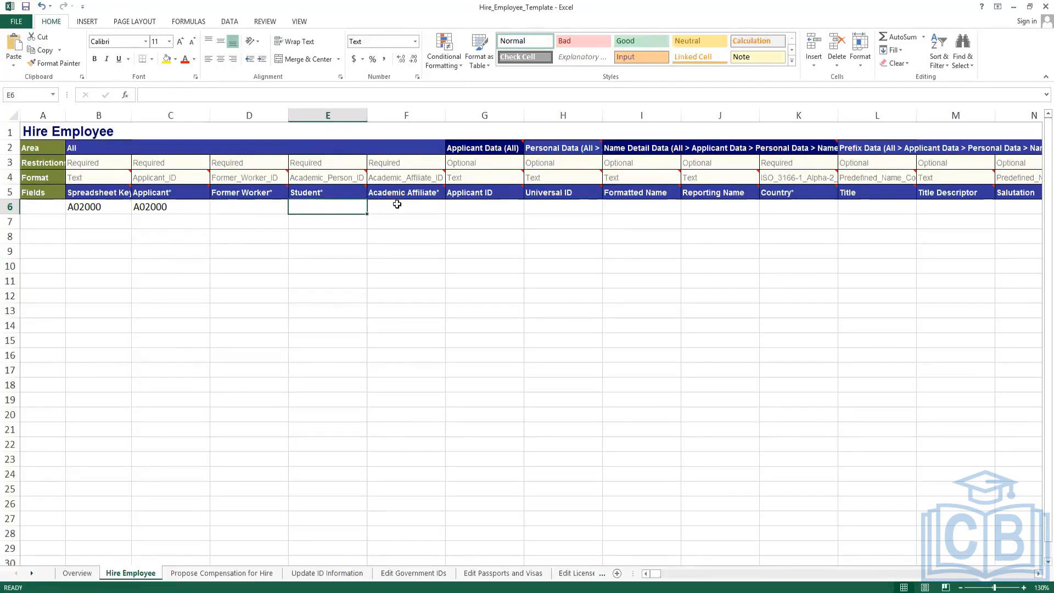
{"action": "left_click", "coordinate": [418, 205]}
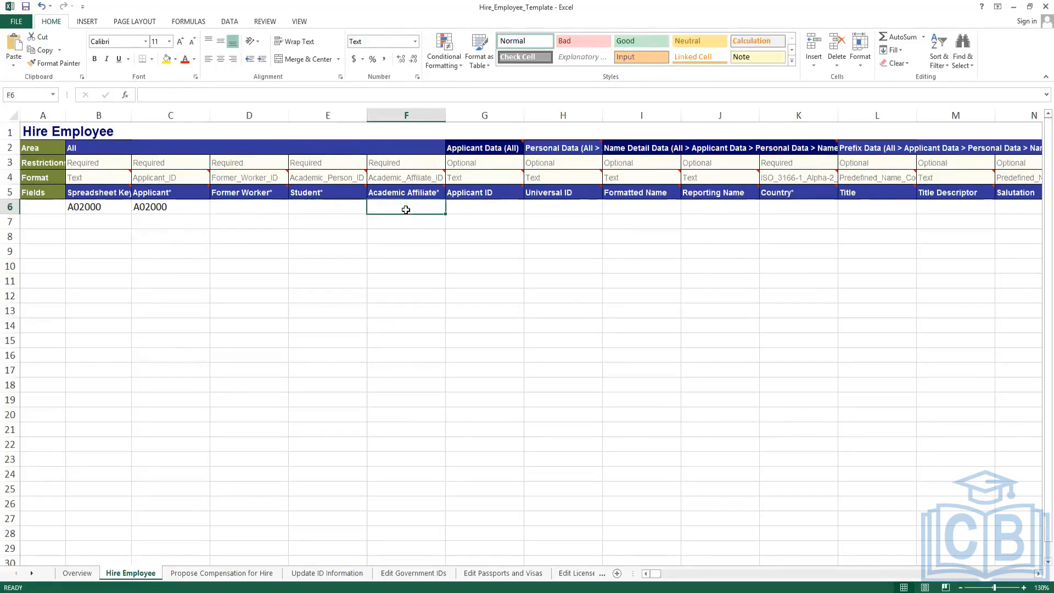
{"action": "left_click", "coordinate": [470, 207]}
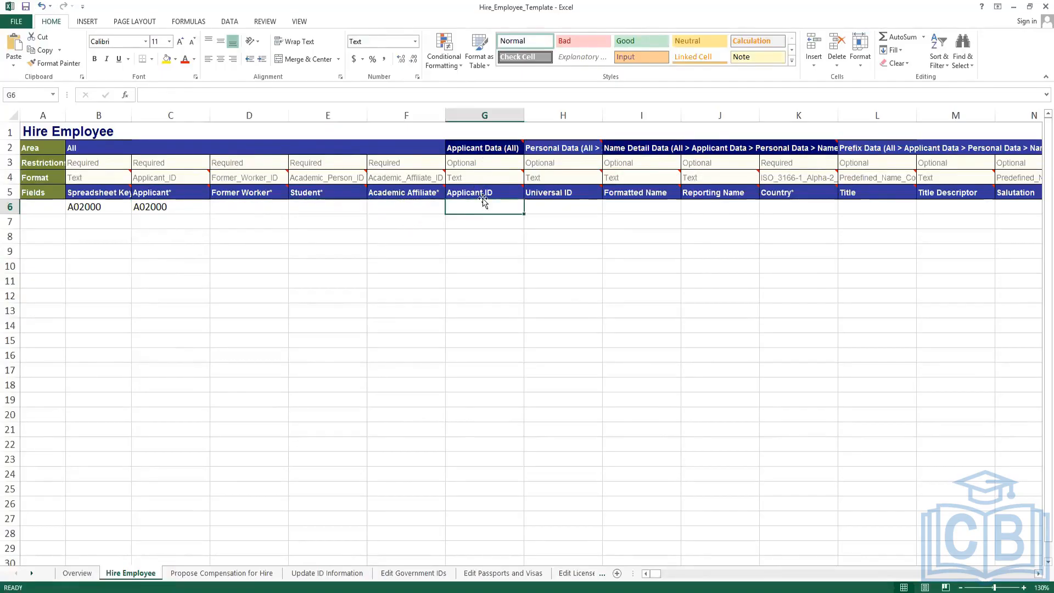
{"action": "mouse_move", "coordinate": [481, 187]}
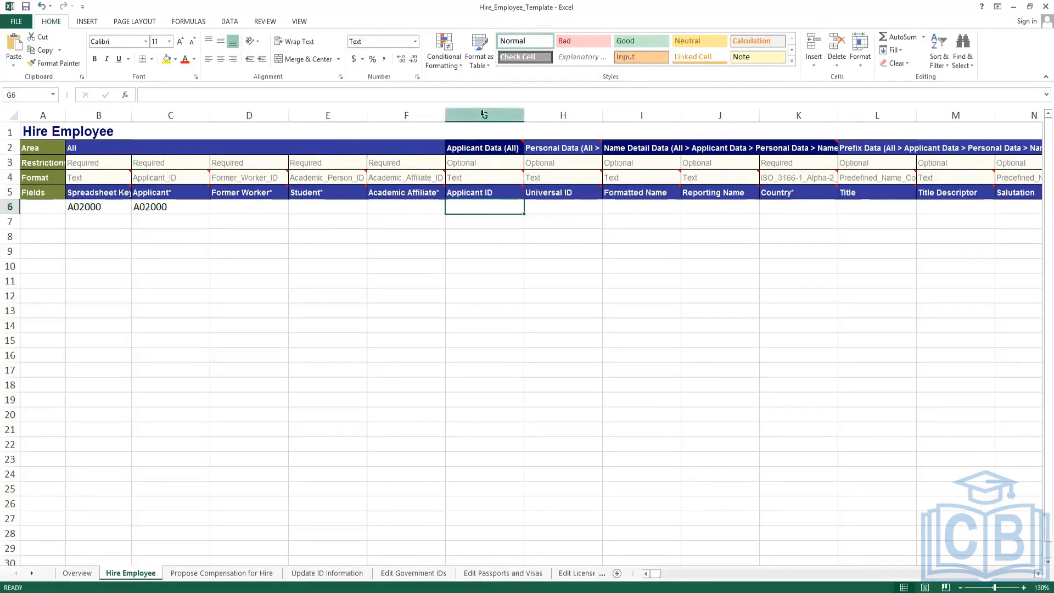
{"action": "left_click", "coordinate": [483, 147]}
{"action": "left_click", "coordinate": [483, 114]}
Bring up column G's options, dismiss them without hiding, and reselect column G.
{"action": "right_click", "coordinate": [484, 115]}
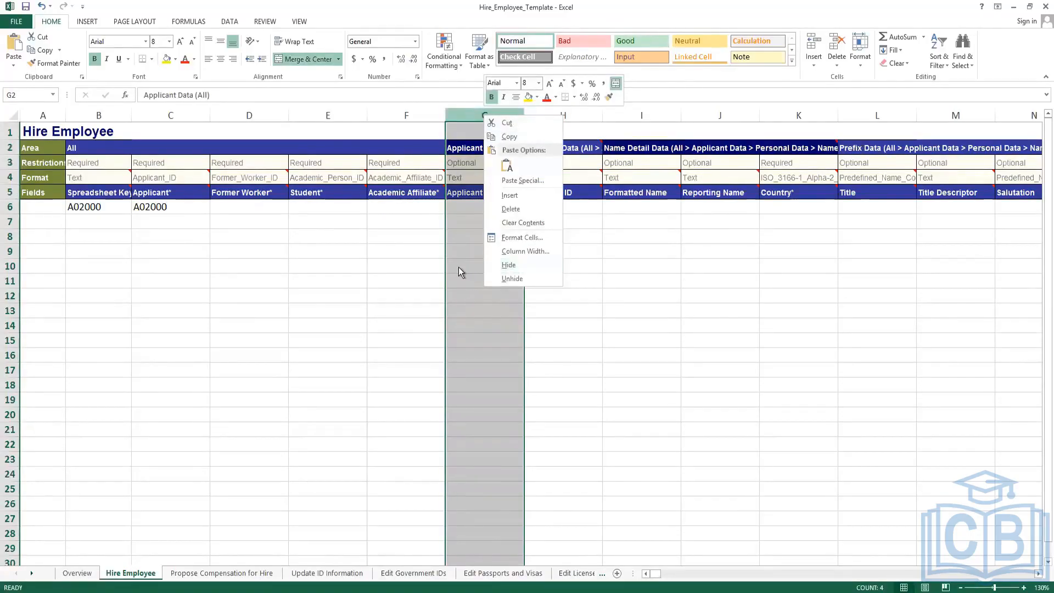
{"action": "key", "text": "Escape"}
{"action": "left_click", "coordinate": [450, 204]}
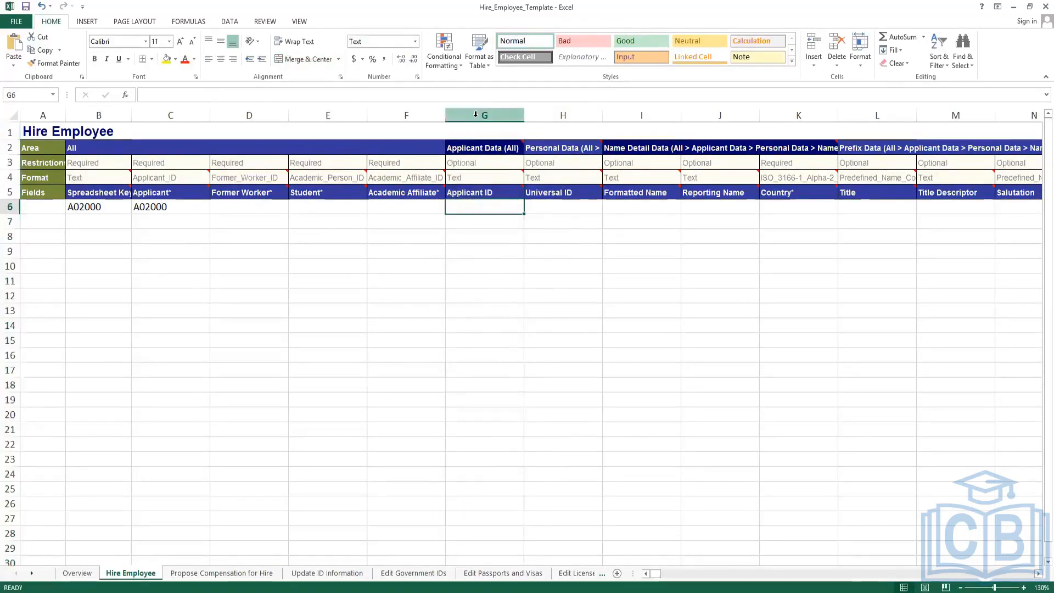
{"action": "left_click", "coordinate": [475, 114]}
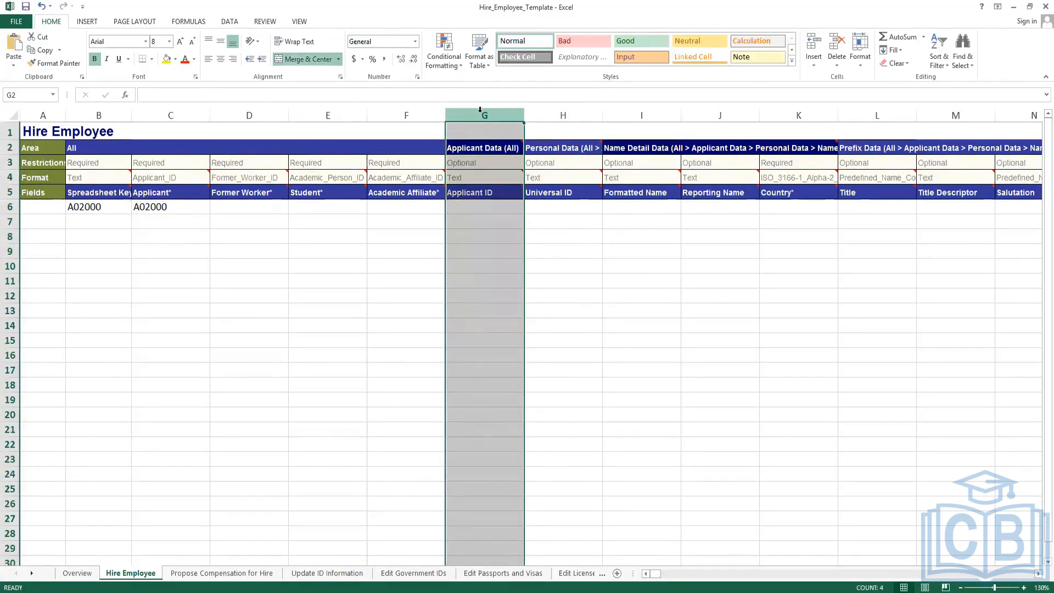
{"action": "left_click", "coordinate": [477, 208]}
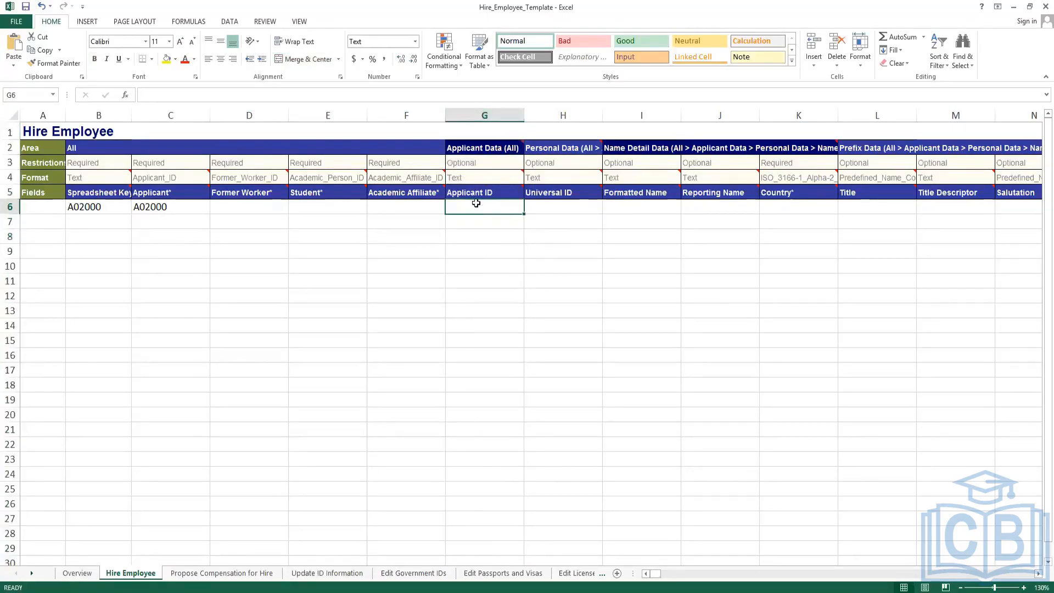
Inspect the Applicant Data, Personal Data and Name Detail Data headings across rows 2–5.
{"action": "left_click", "coordinate": [640, 147]}
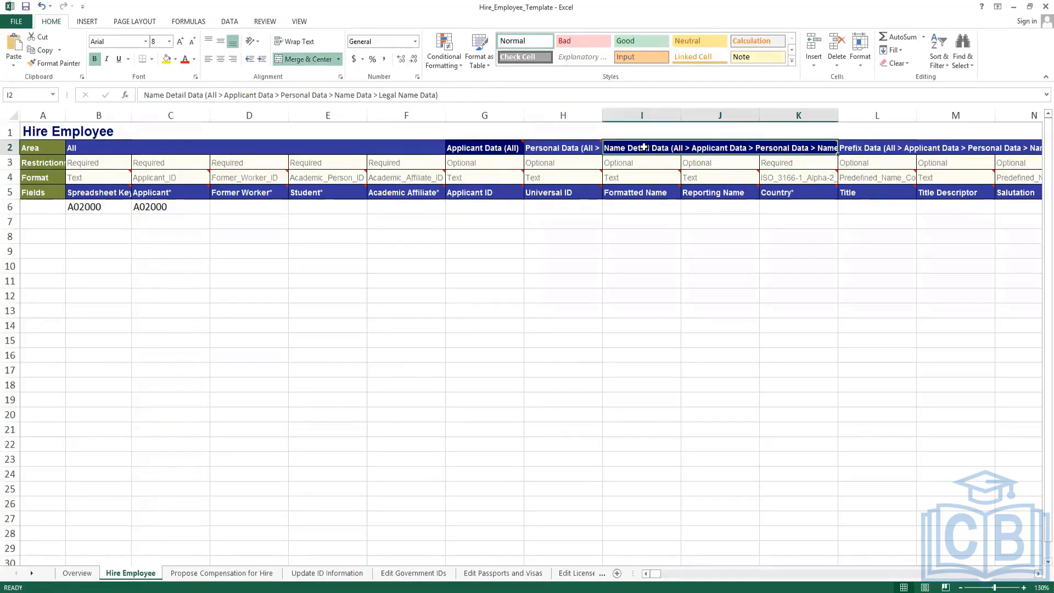
{"action": "mouse_move", "coordinate": [643, 148]}
{"action": "mouse_move", "coordinate": [632, 148]}
{"action": "left_mouse_down"}
{"action": "mouse_move", "coordinate": [630, 195]}
{"action": "mouse_move", "coordinate": [630, 151]}
{"action": "left_mouse_up"}
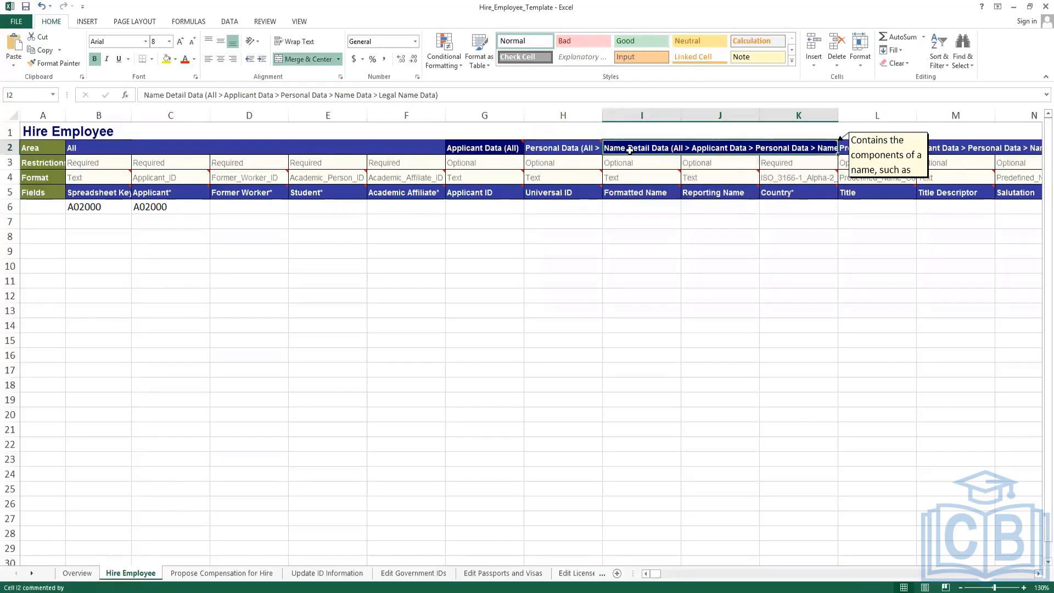
{"action": "left_click", "coordinate": [485, 147]}
{"action": "left_click", "coordinate": [481, 190]}
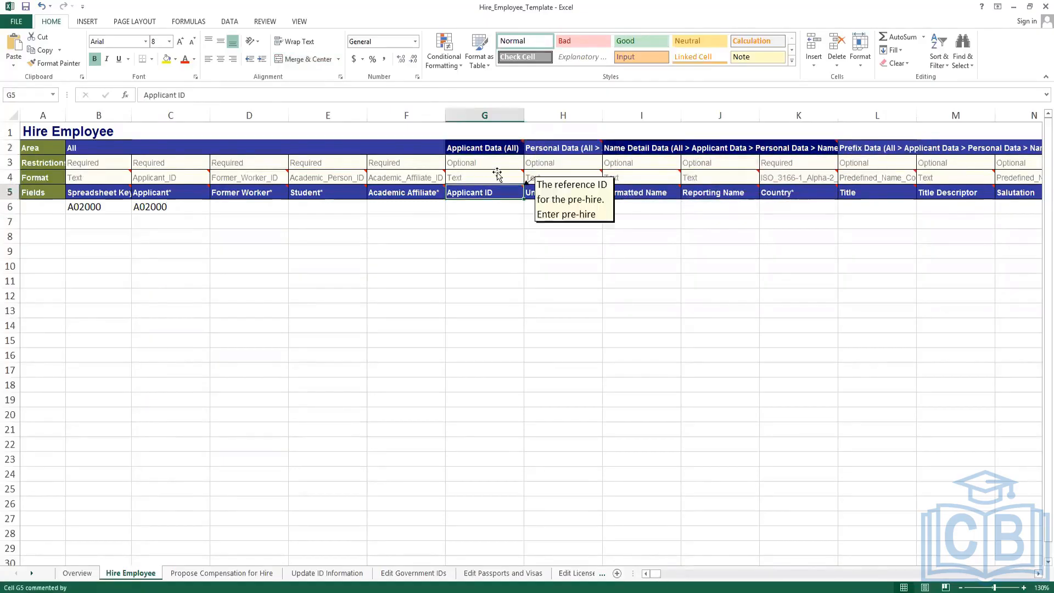
{"action": "left_click", "coordinate": [557, 149]}
{"action": "left_click", "coordinate": [627, 147]}
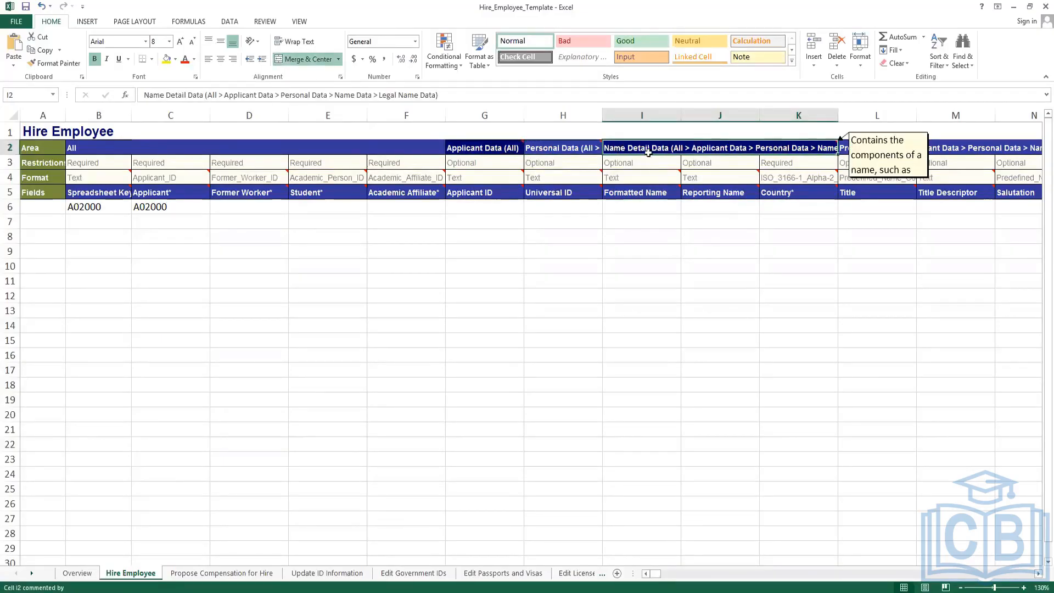
{"action": "left_click_drag", "start_coordinate": [652, 149], "coordinate": [646, 191]}
Select columns G through AW and hide them.
{"action": "left_click", "coordinate": [478, 134]}
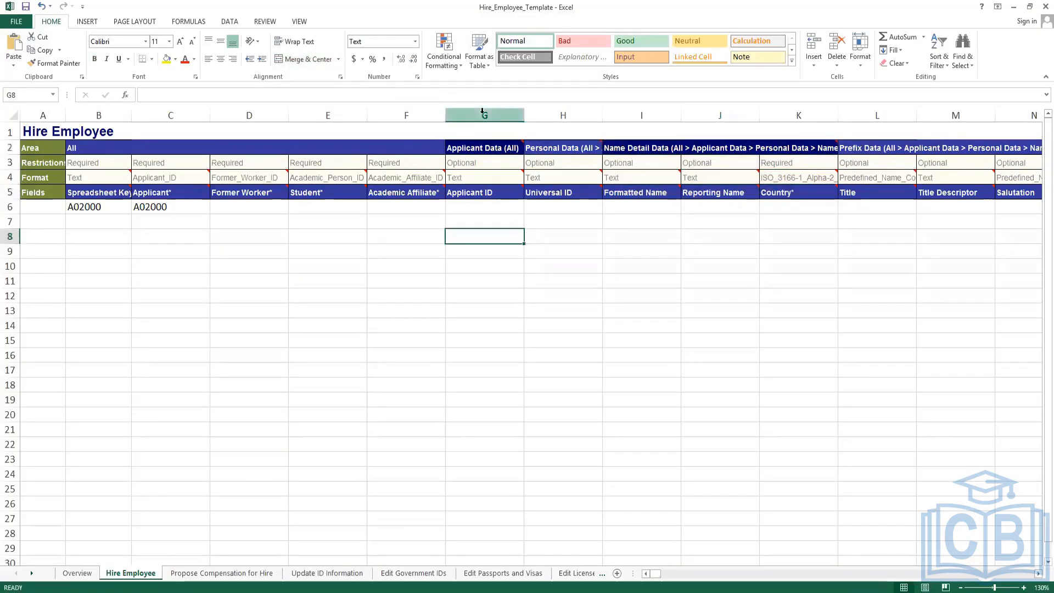
{"action": "left_click_drag", "start_coordinate": [480, 114], "coordinate": [866, 132]}
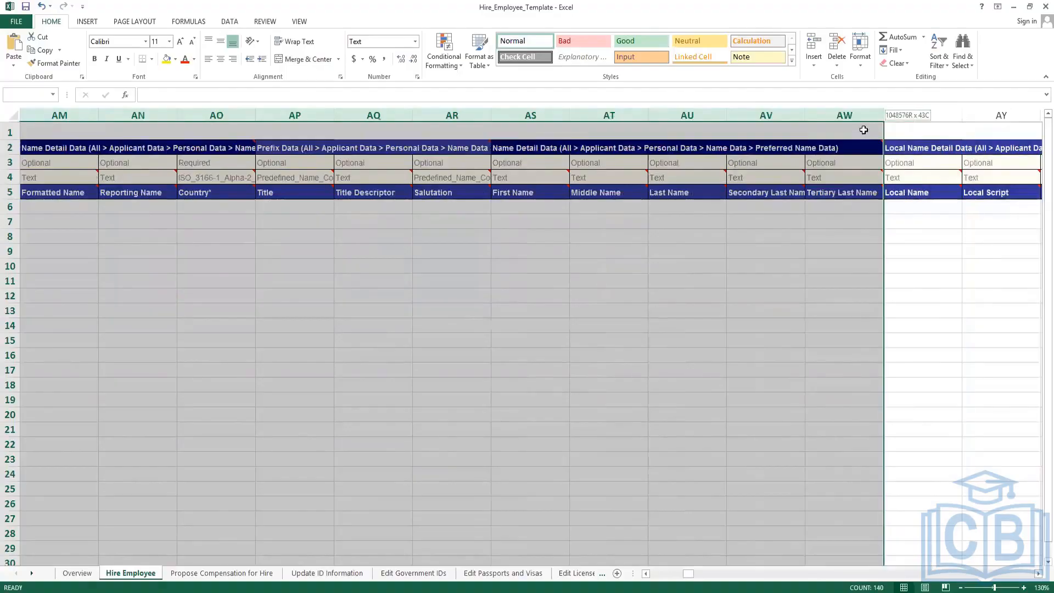
{"action": "right_click", "coordinate": [836, 115]}
{"action": "left_click", "coordinate": [861, 262]}
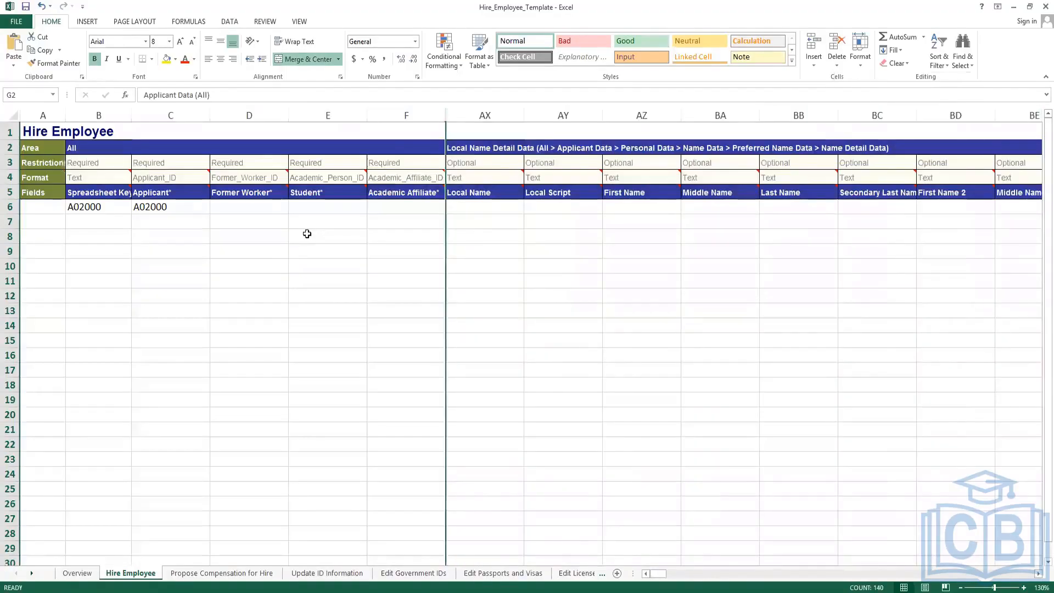
{"action": "left_click", "coordinate": [311, 235]}
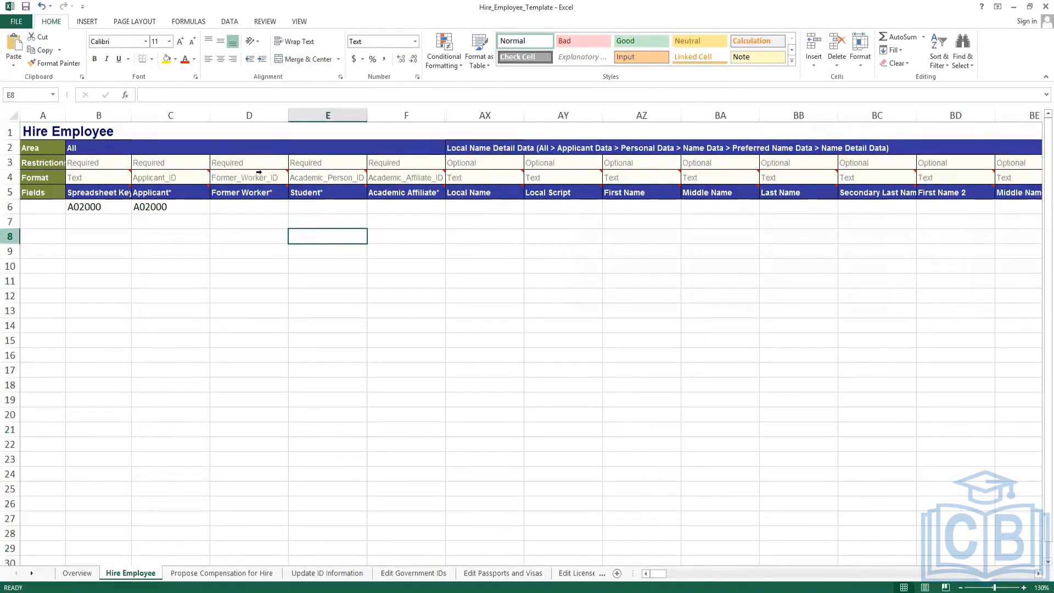
Search the sheet for 'Organization' until the Organization field in OF5 is reached.
{"action": "left_click", "coordinate": [314, 209]}
{"action": "left_click", "coordinate": [320, 194]}
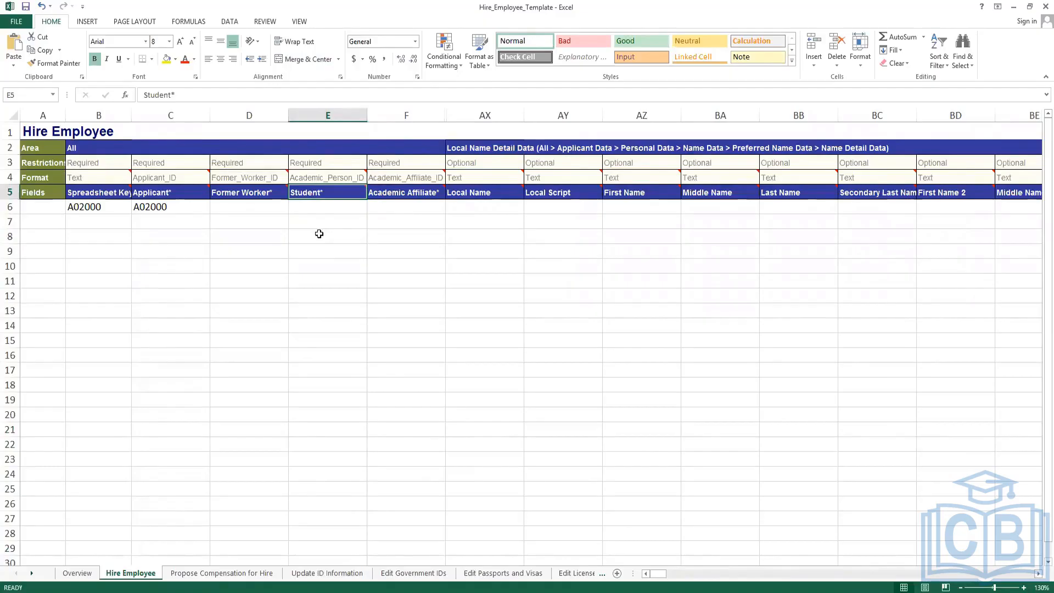
{"action": "key", "text": "ctrl+f"}
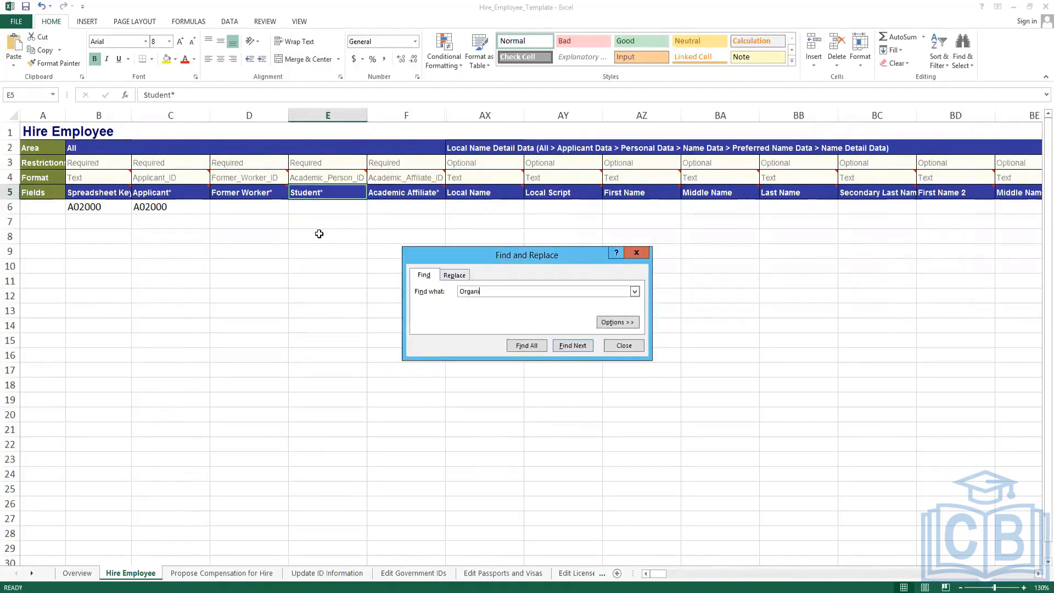
{"action": "key", "text": "Return"}
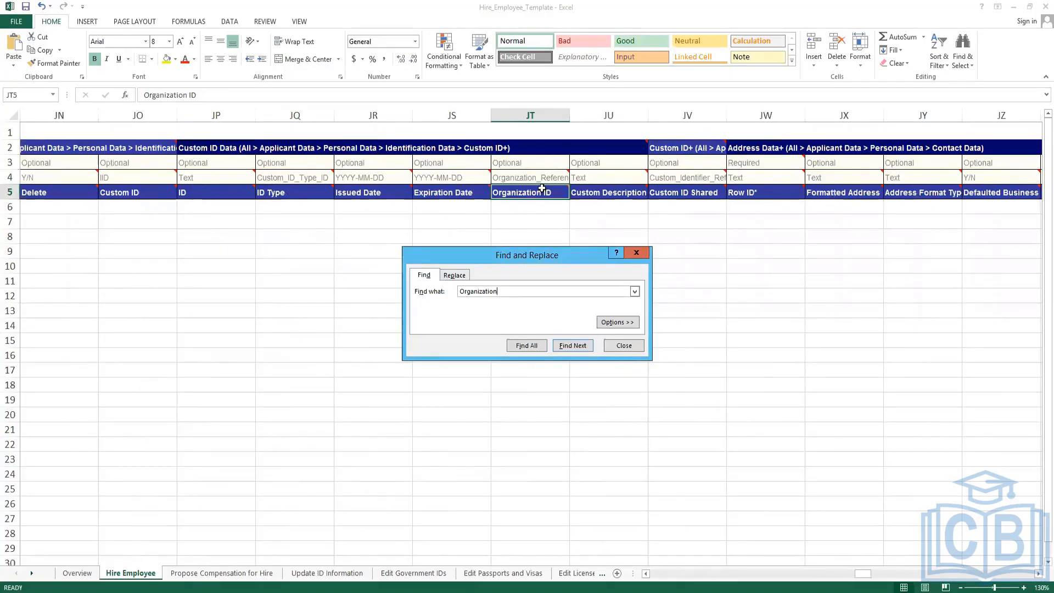
{"action": "left_click", "coordinate": [578, 345]}
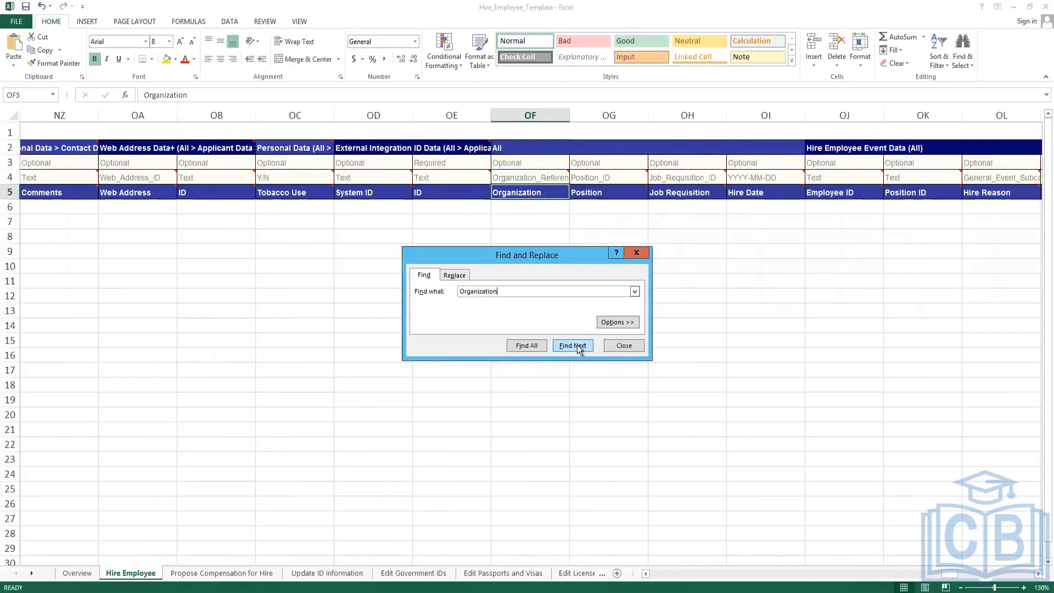
{"action": "left_click", "coordinate": [622, 345]}
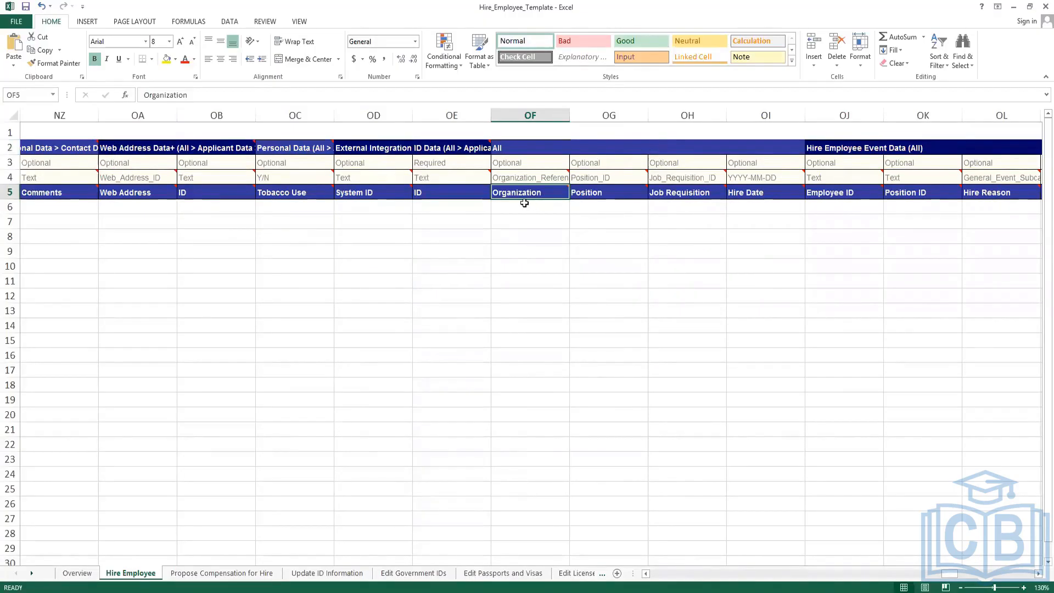
Inspect the Organization format cell and OF6, trying selections of columns OF, OE and the whole sheet.
{"action": "left_click", "coordinate": [532, 178]}
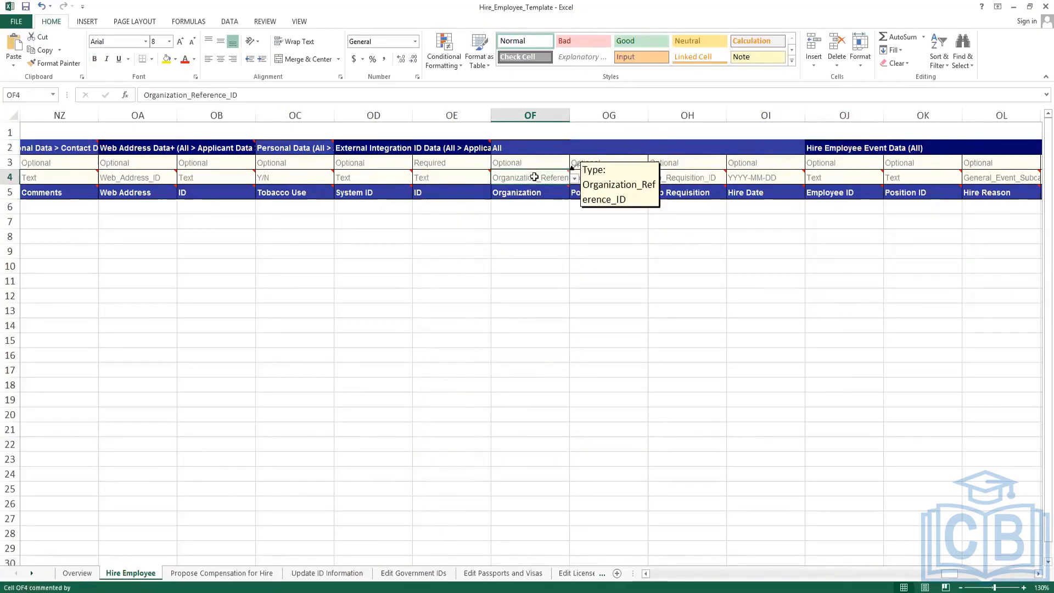
{"action": "left_click", "coordinate": [524, 207]}
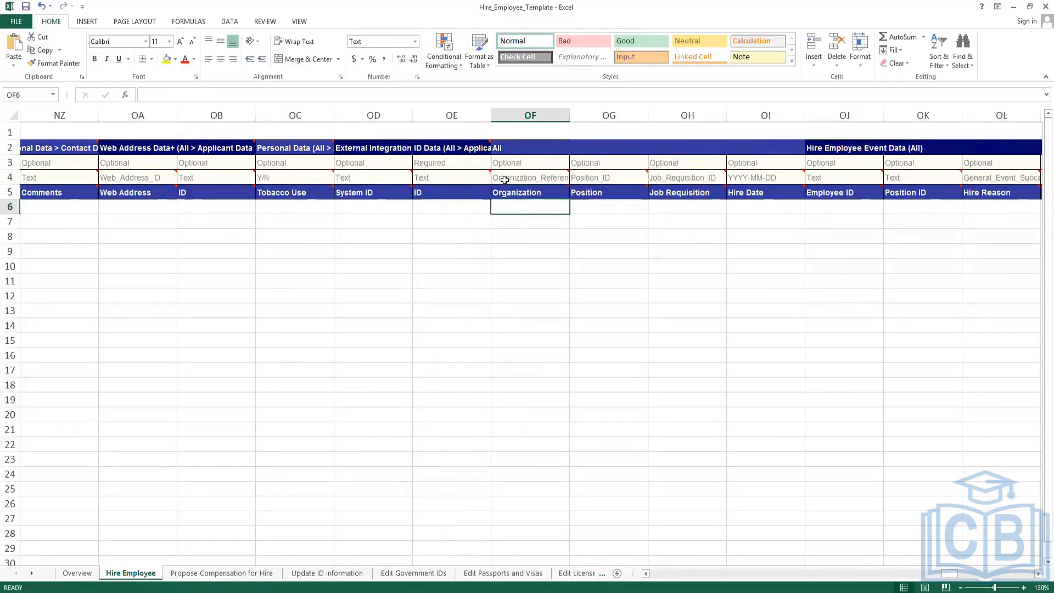
{"action": "left_click", "coordinate": [520, 113]}
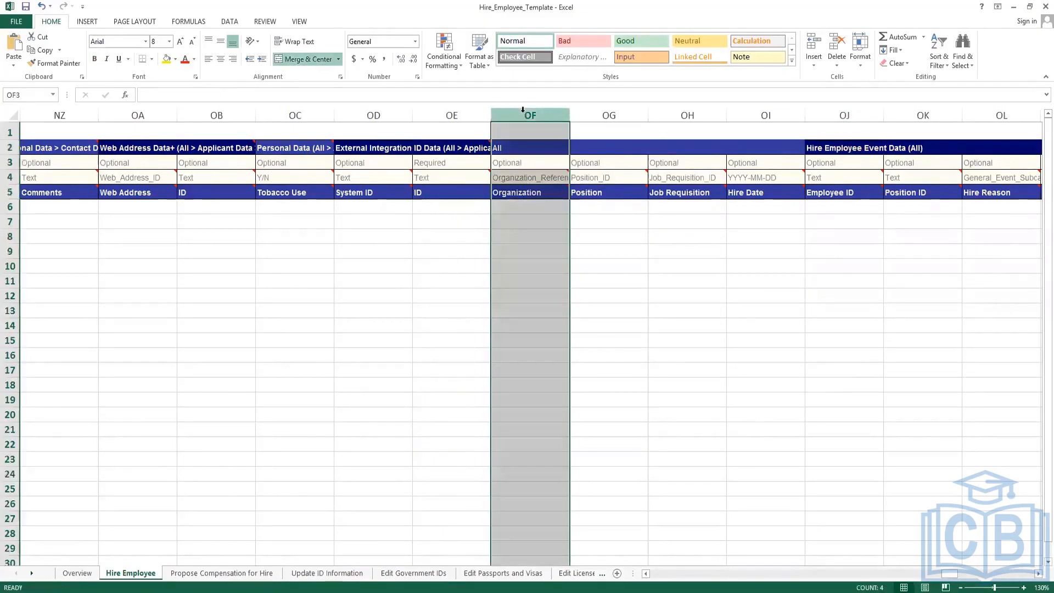
{"action": "left_click", "coordinate": [455, 113]}
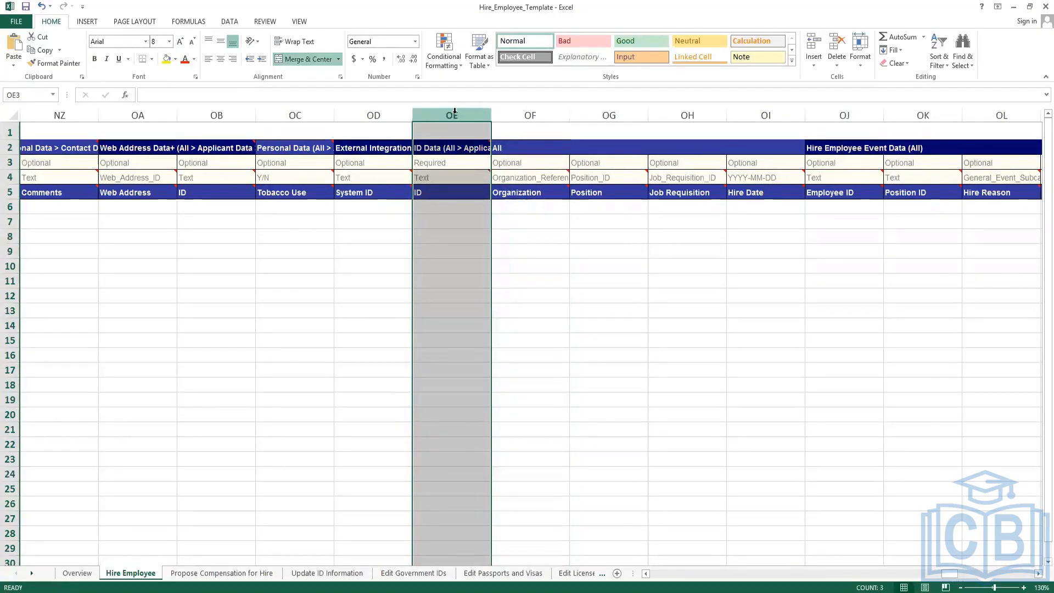
{"action": "key", "text": "ctrl+a"}
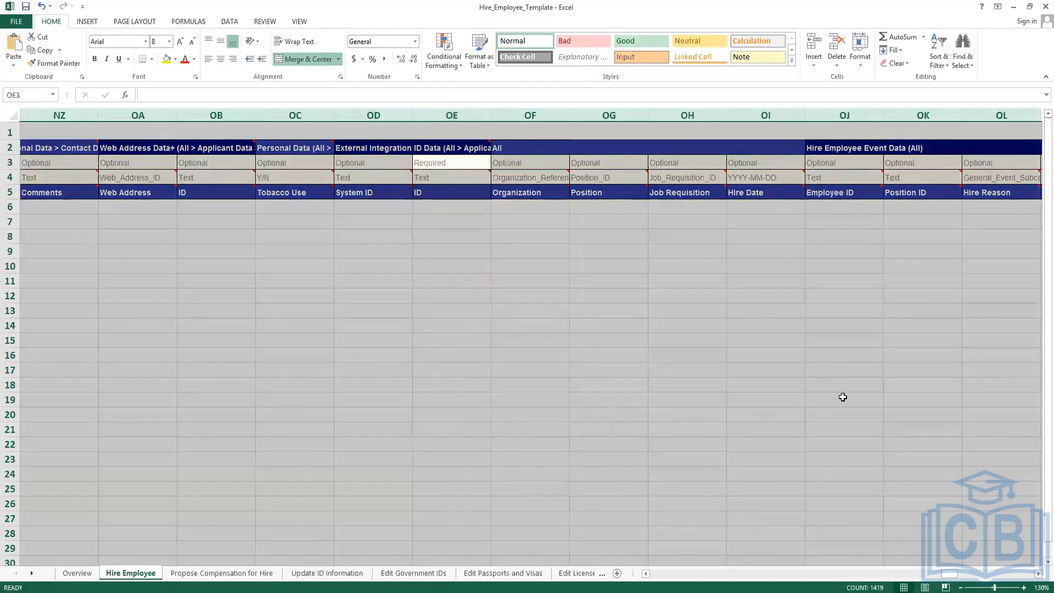
{"action": "left_click_drag", "start_coordinate": [951, 574], "coordinate": [626, 560]}
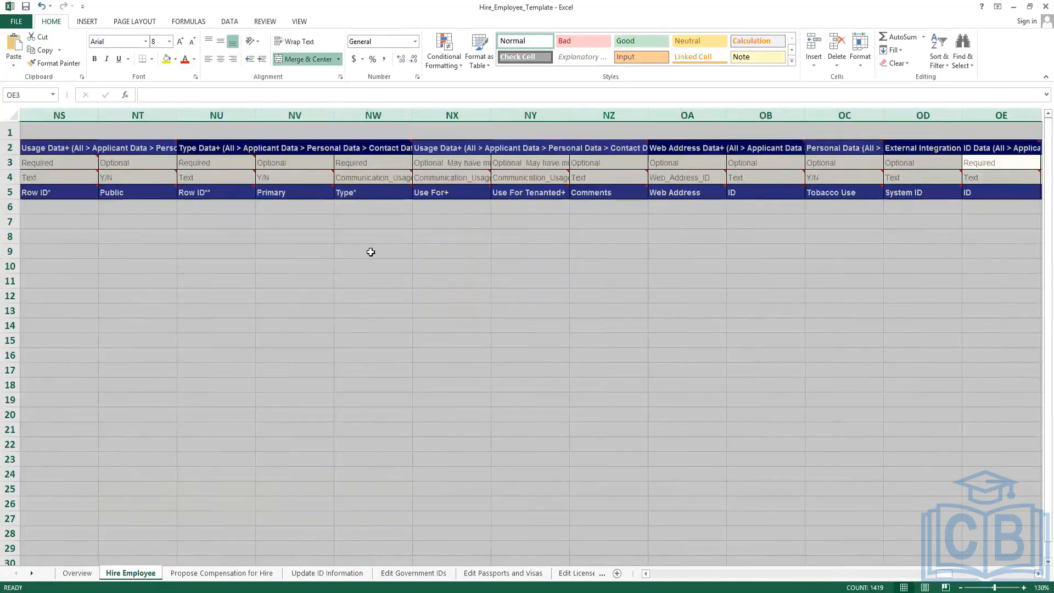
{"action": "left_click", "coordinate": [361, 249]}
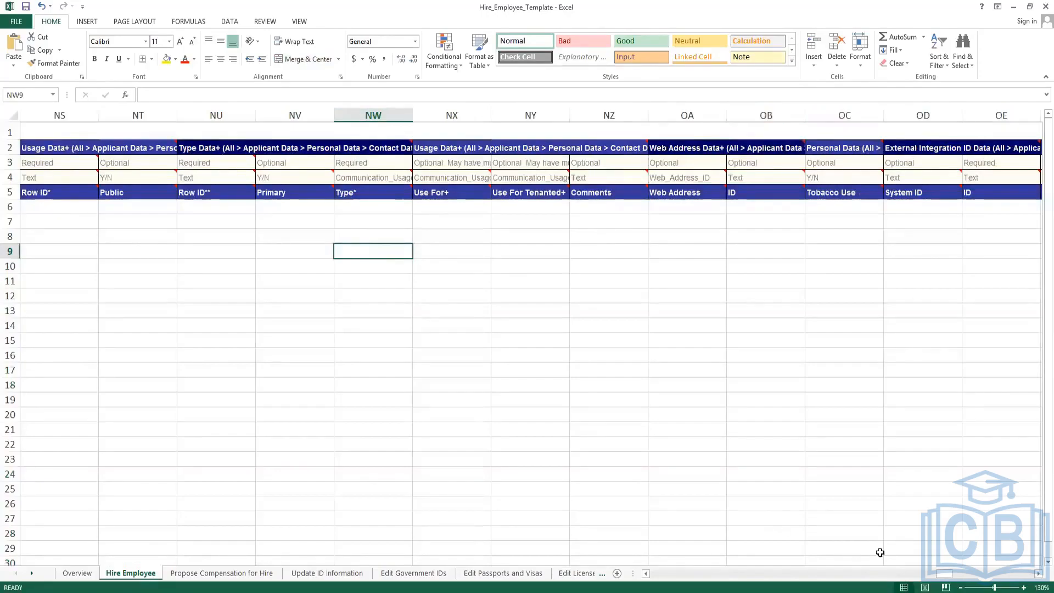
Select columns AX through OE and hide them.
{"action": "left_click", "coordinate": [1037, 574]}
{"action": "left_click", "coordinate": [1038, 574]}
{"action": "left_click", "coordinate": [1038, 574]}
{"action": "left_click", "coordinate": [1037, 574]}
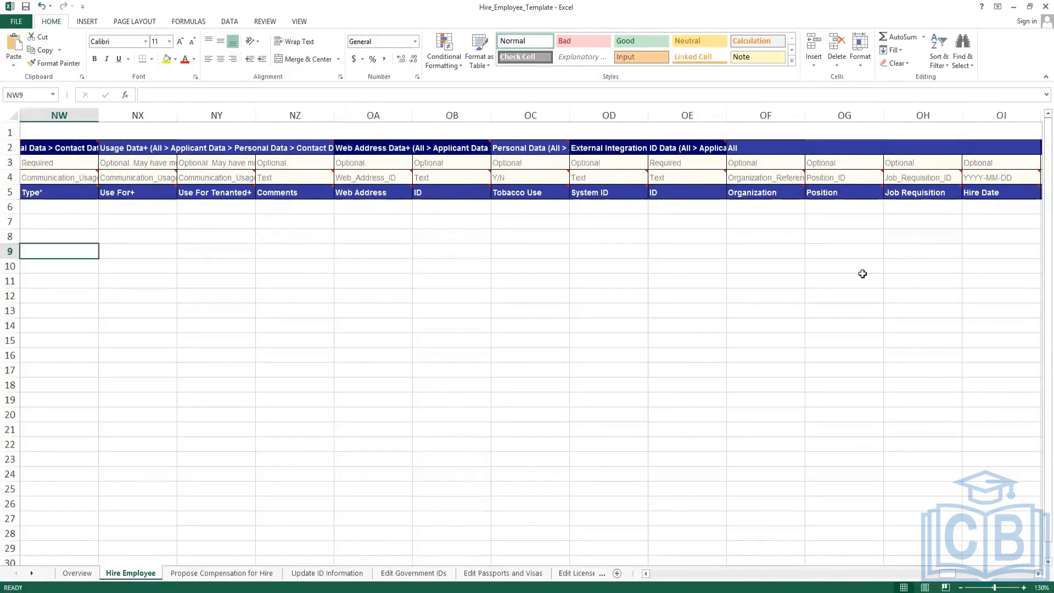
{"action": "left_click", "coordinate": [768, 191]}
{"action": "left_click_drag", "start_coordinate": [691, 114], "coordinate": [451, 144]}
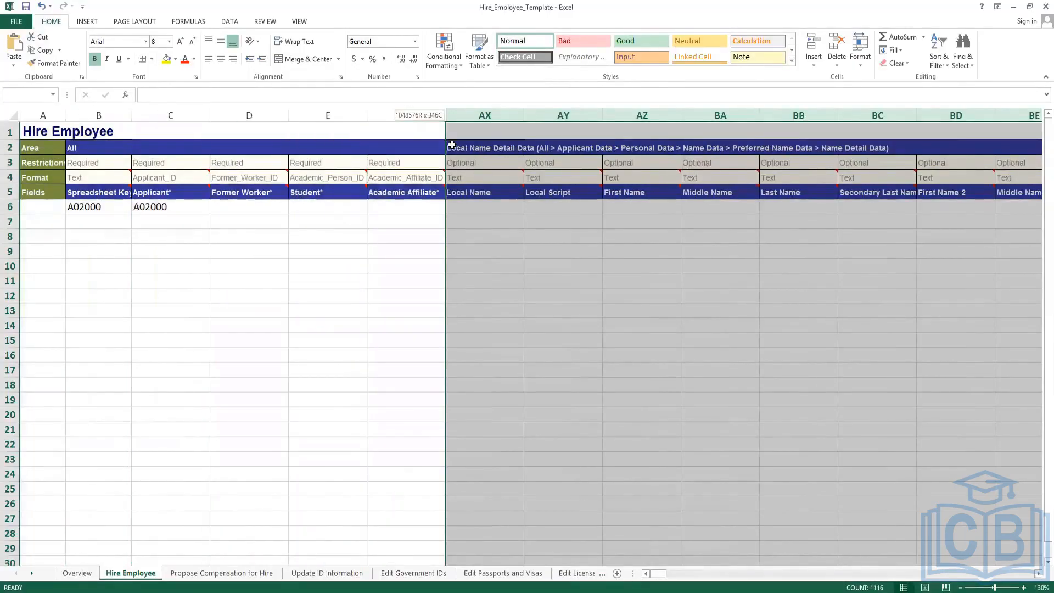
{"action": "right_click", "coordinate": [461, 119]}
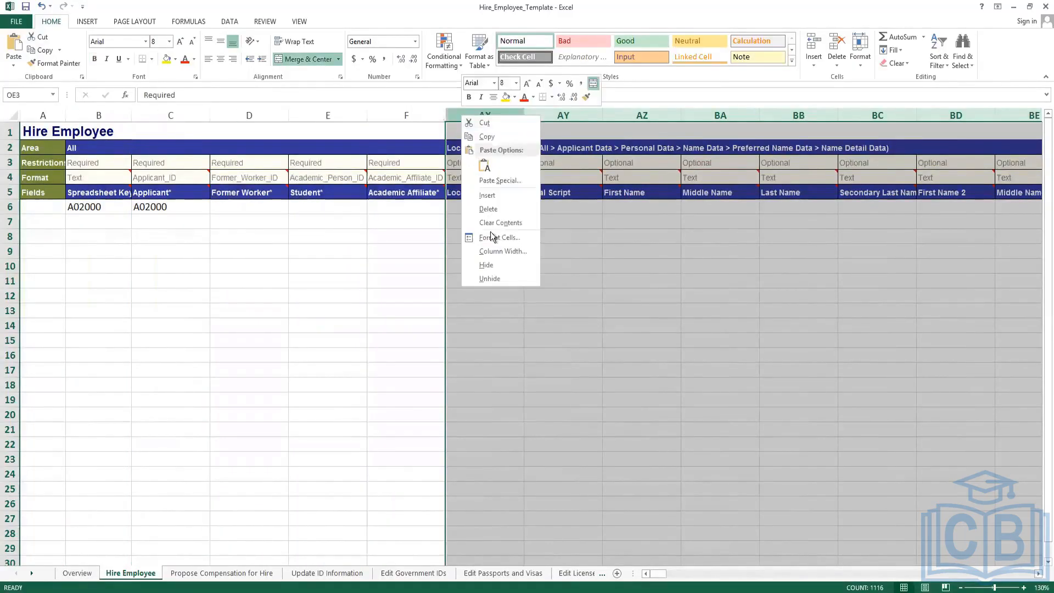
{"action": "left_click", "coordinate": [496, 266]}
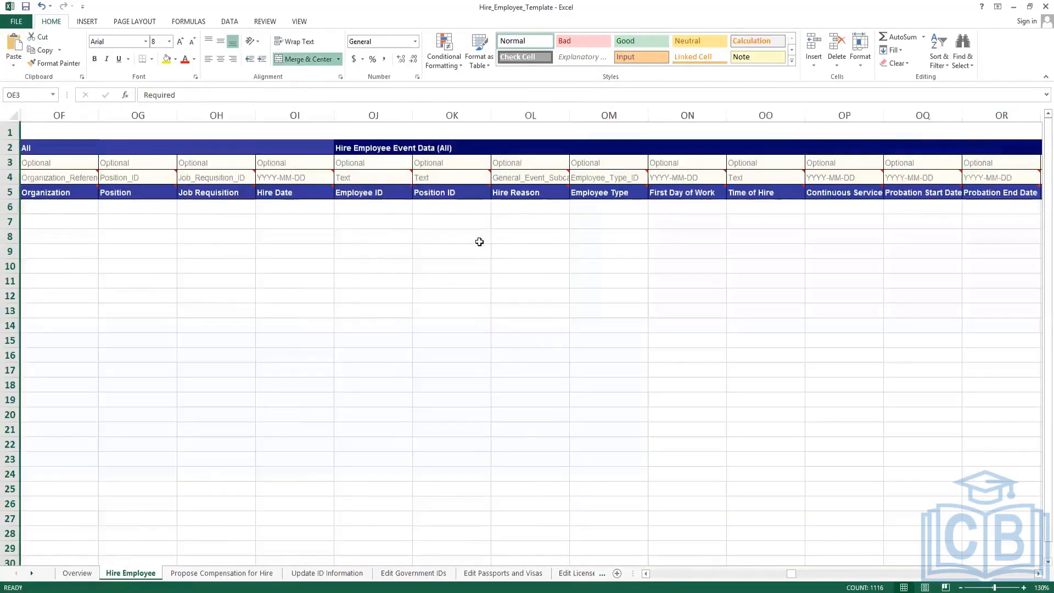
{"action": "left_click", "coordinate": [480, 240]}
{"action": "left_click_drag", "start_coordinate": [778, 571], "coordinate": [643, 574]}
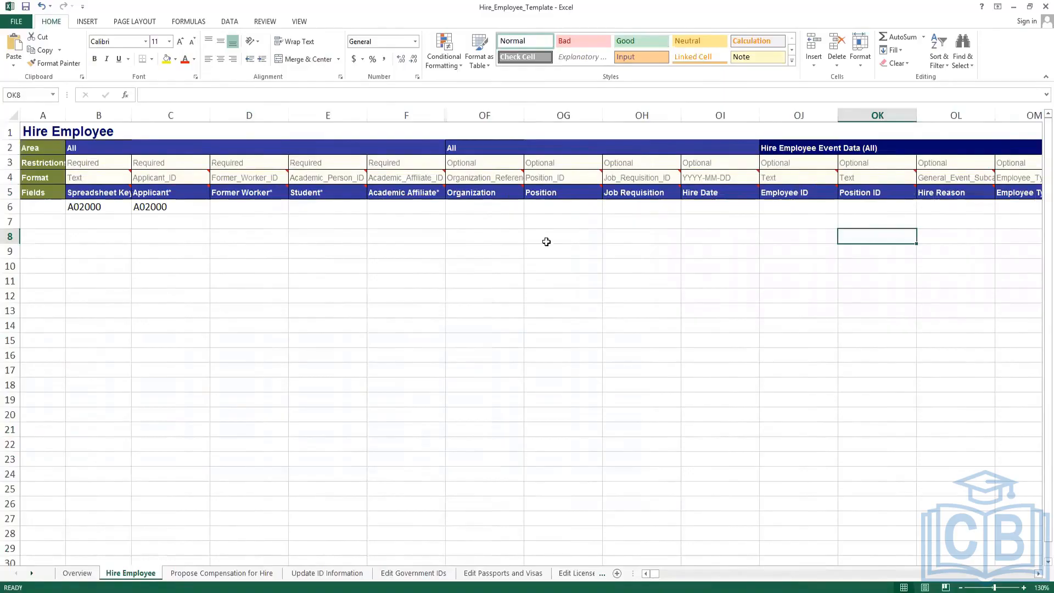
Hide the Former Worker, Student and Academic Affiliate columns D to F, leaving Applicant beside Organization.
{"action": "left_click", "coordinate": [238, 206]}
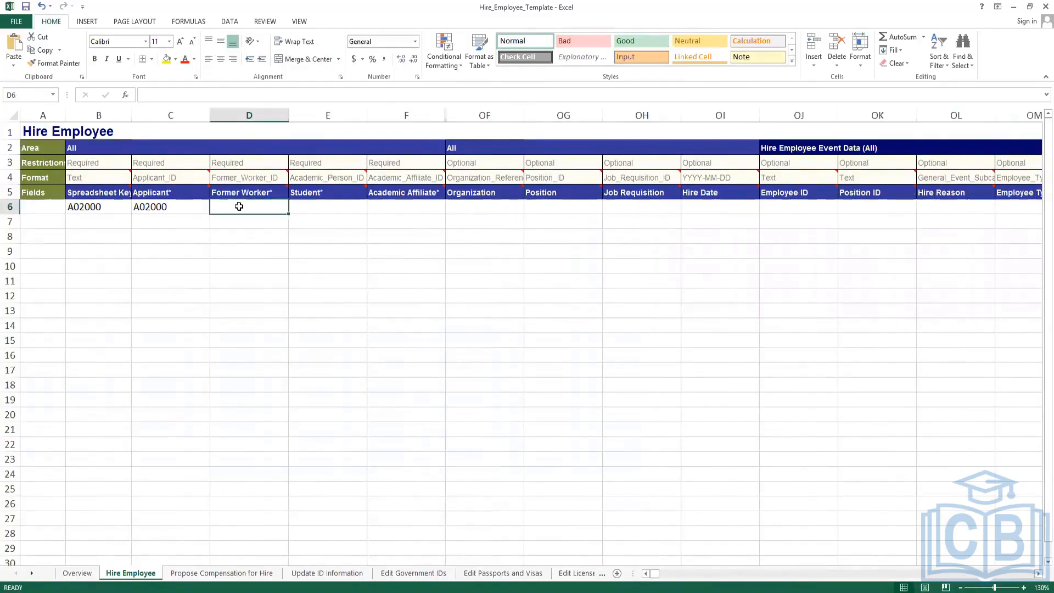
{"action": "left_click", "coordinate": [309, 206]}
{"action": "left_click", "coordinate": [393, 206]}
{"action": "left_click_drag", "start_coordinate": [236, 114], "coordinate": [388, 112]}
{"action": "right_click", "coordinate": [388, 112]}
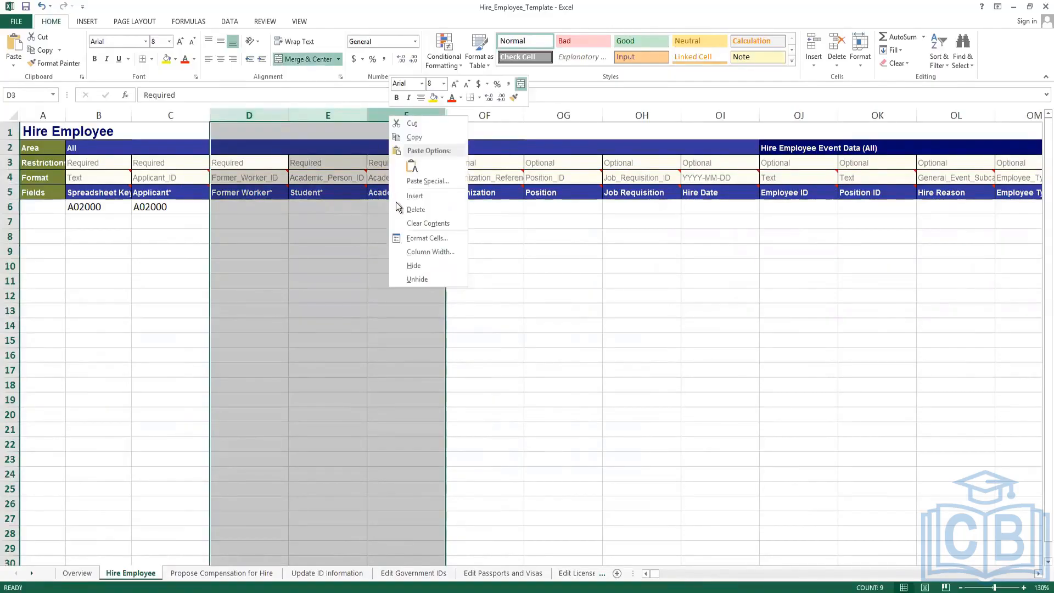
{"action": "left_click", "coordinate": [409, 269]}
{"action": "left_click", "coordinate": [235, 207]}
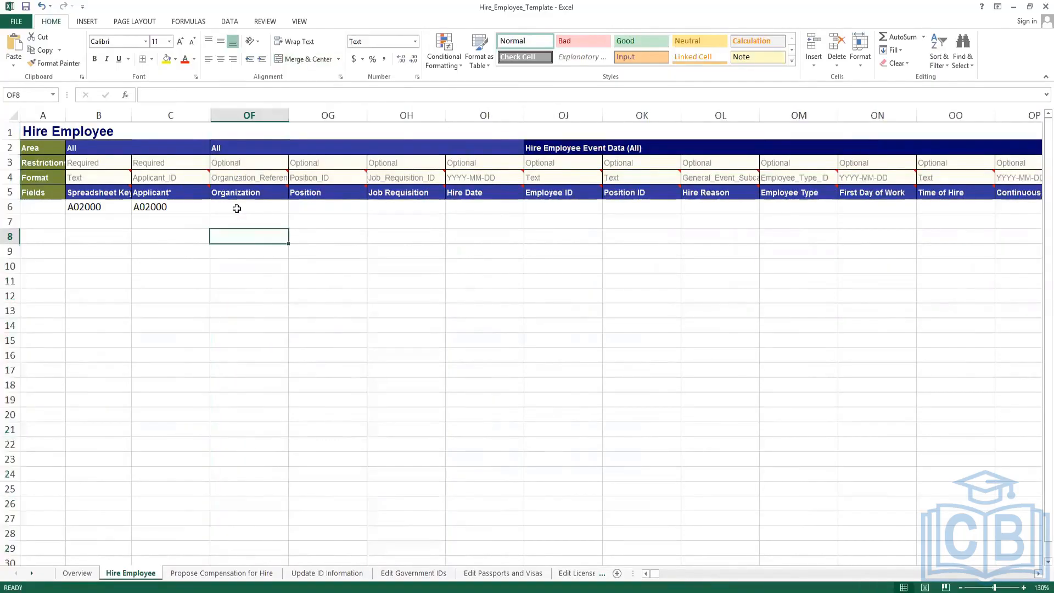
{"action": "left_click", "coordinate": [167, 206]}
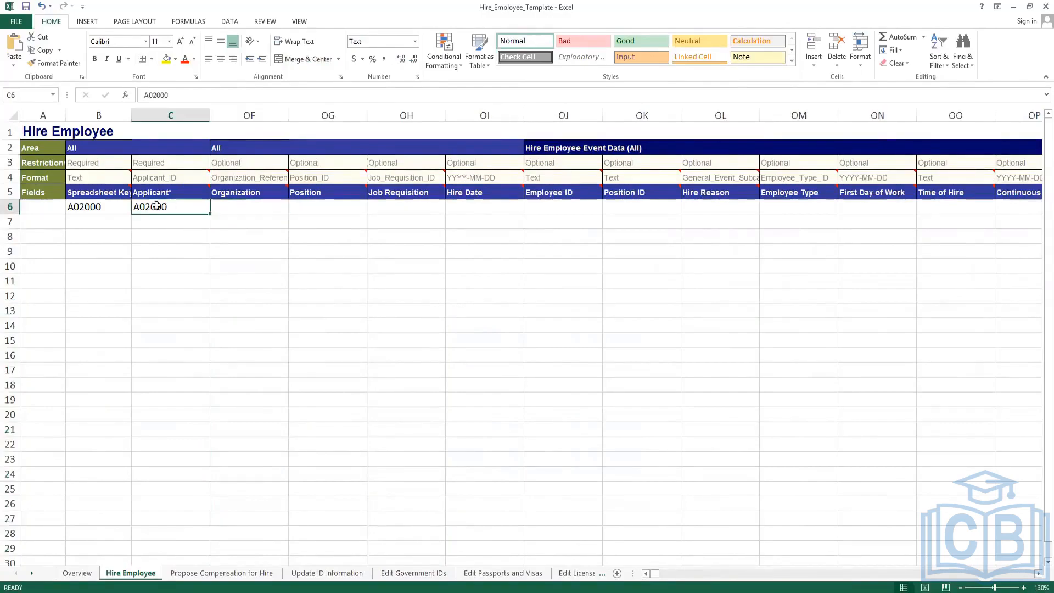
{"action": "left_click", "coordinate": [259, 208]}
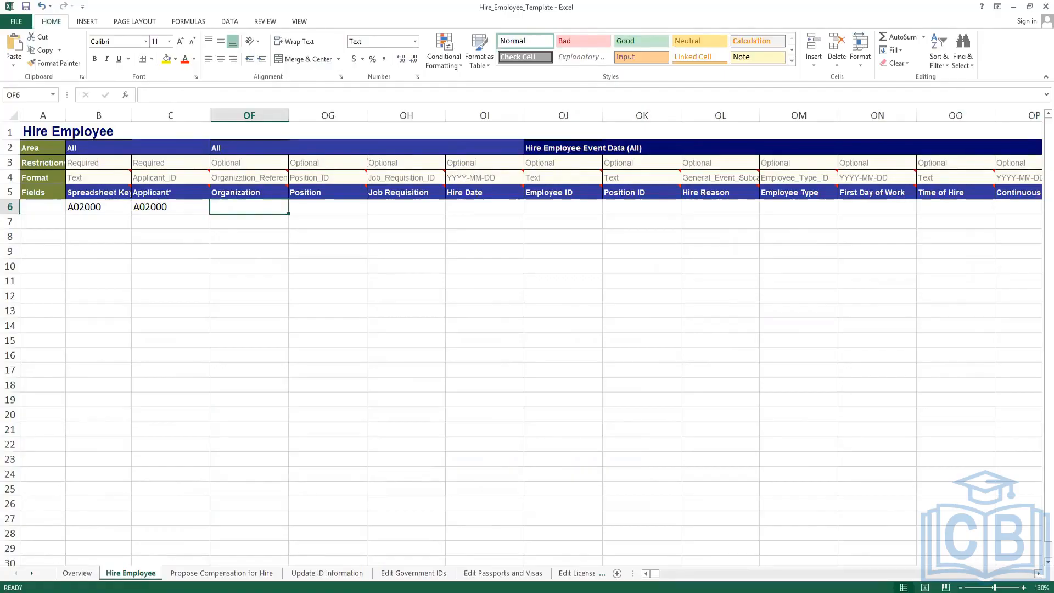
Select SUPERVISORY_ORGANIZATION-6-460 on line 3 of the Notepad++ reference notes.
{"action": "key", "text": "alt+Tab"}
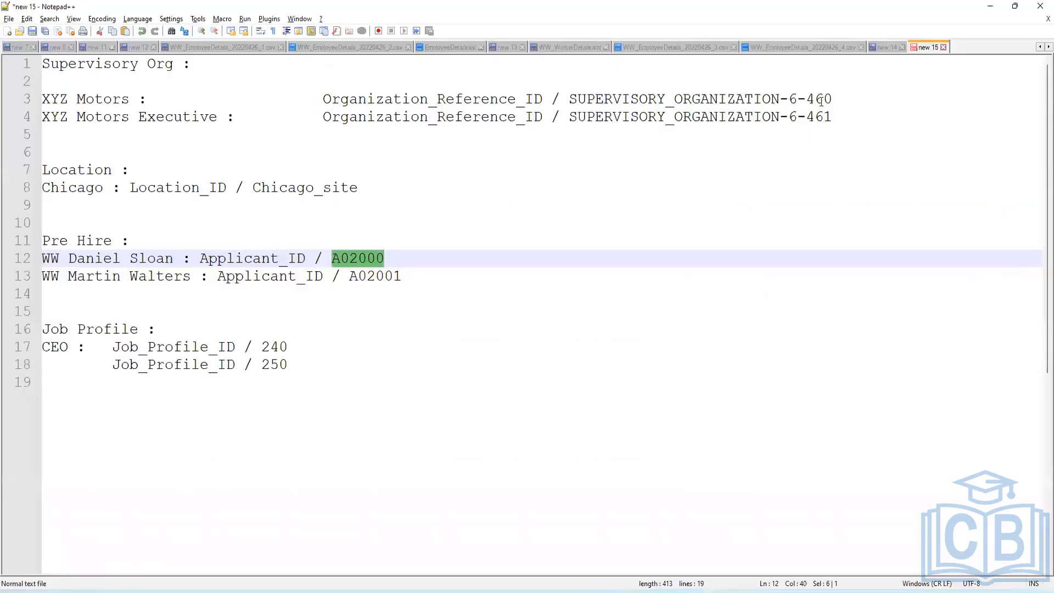
{"action": "left_click_drag", "start_coordinate": [833, 98], "coordinate": [568, 97]}
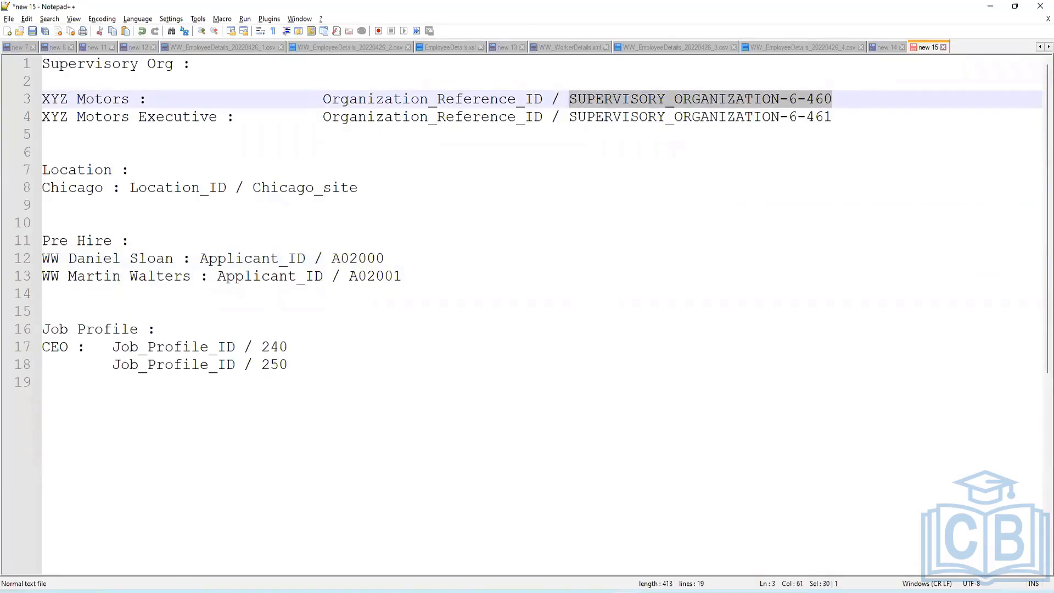
Review the Organization field's Organization_Reference_ID format note in Excel.
{"action": "key", "text": "alt+Tab"}
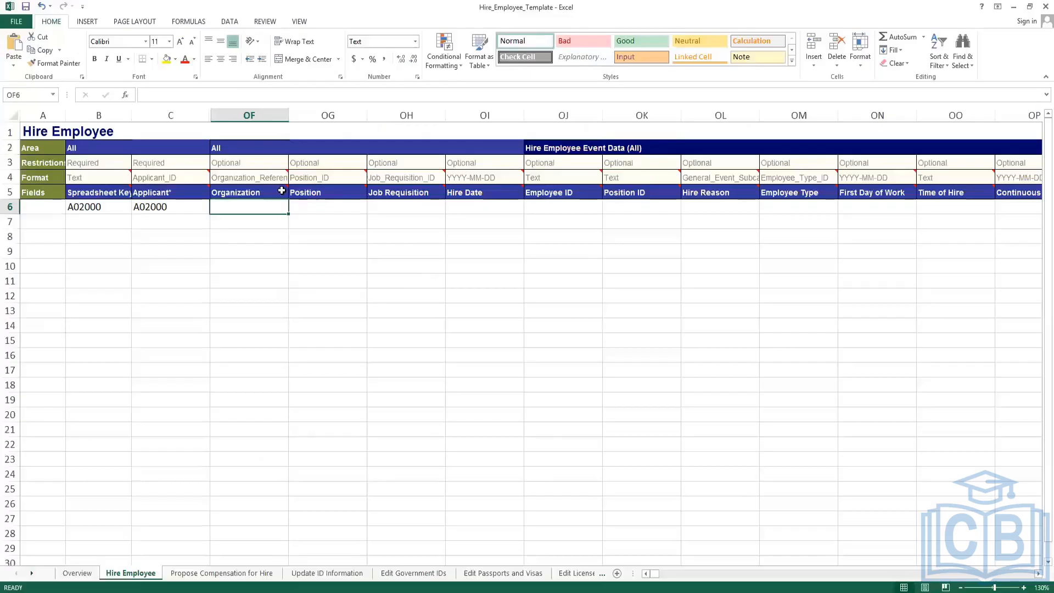
{"action": "left_click", "coordinate": [249, 177]}
{"action": "left_click", "coordinate": [249, 94]}
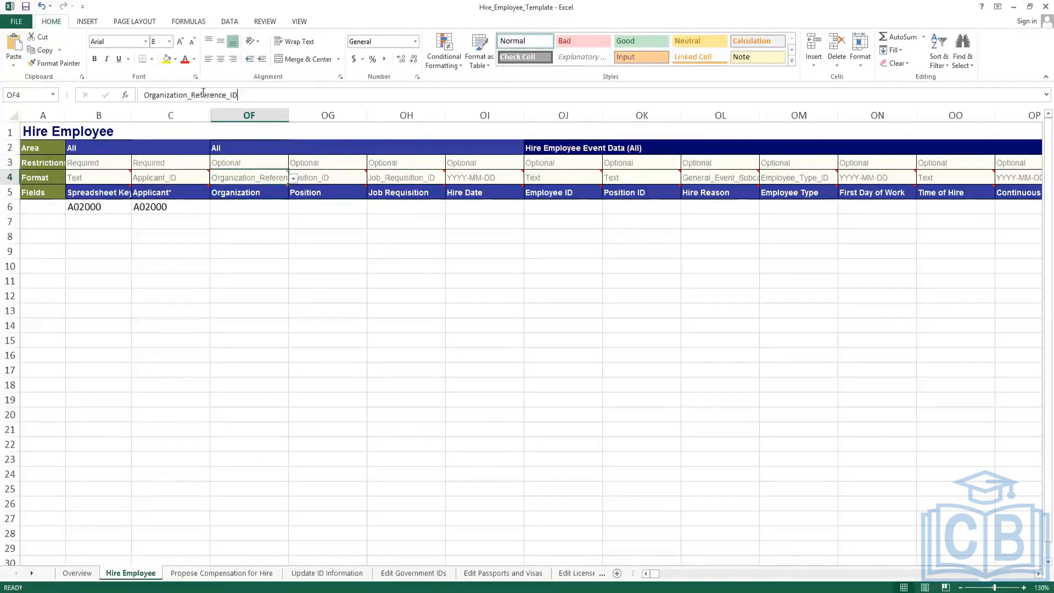
{"action": "left_click_drag", "start_coordinate": [237, 95], "coordinate": [144, 94]}
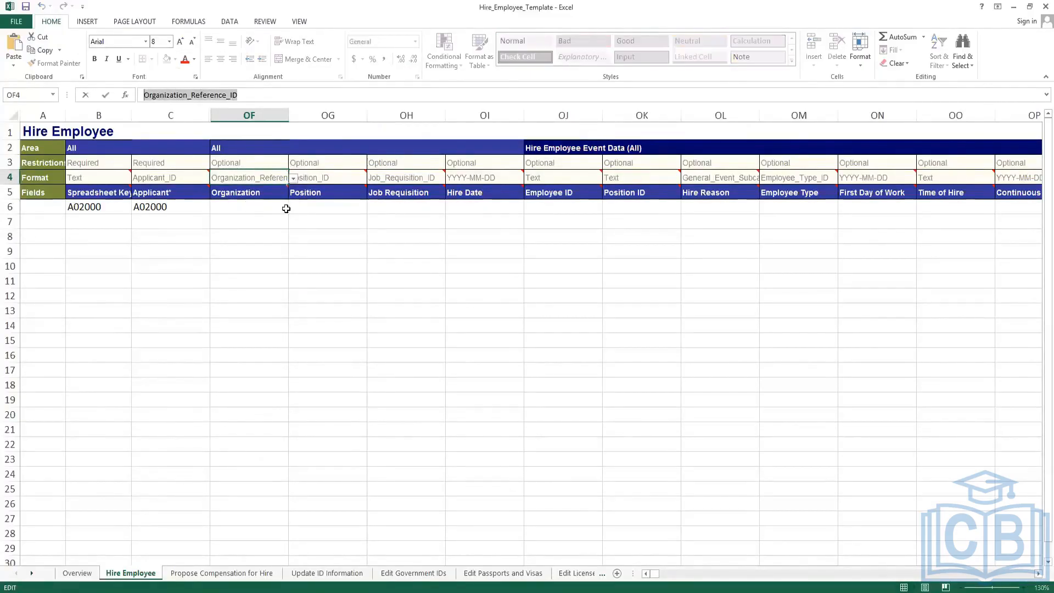
Paste SUPERVISORY_ORGANIZATION-6-460 into OF6 and autofit column OF to fit it.
{"action": "left_click", "coordinate": [247, 207]}
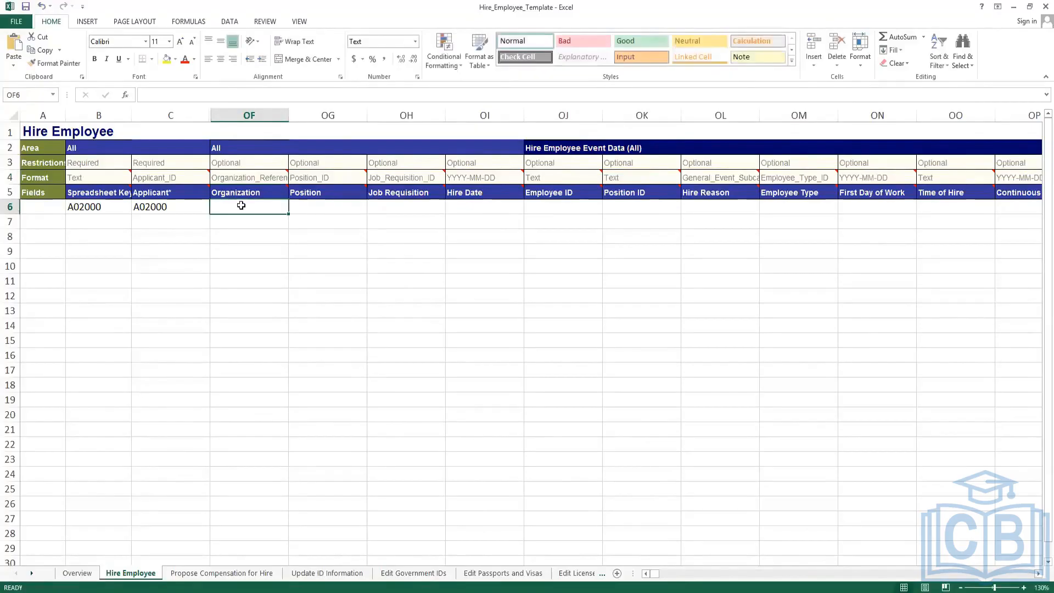
{"action": "key", "text": "ctrl+v"}
{"action": "left_click", "coordinate": [236, 311]}
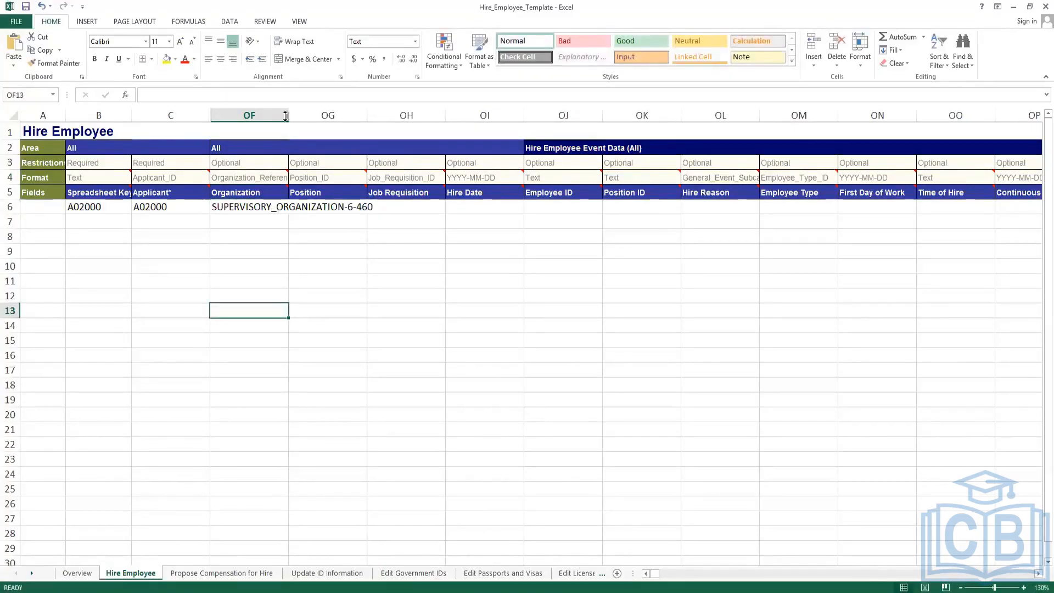
{"action": "double_click", "coordinate": [291, 114]}
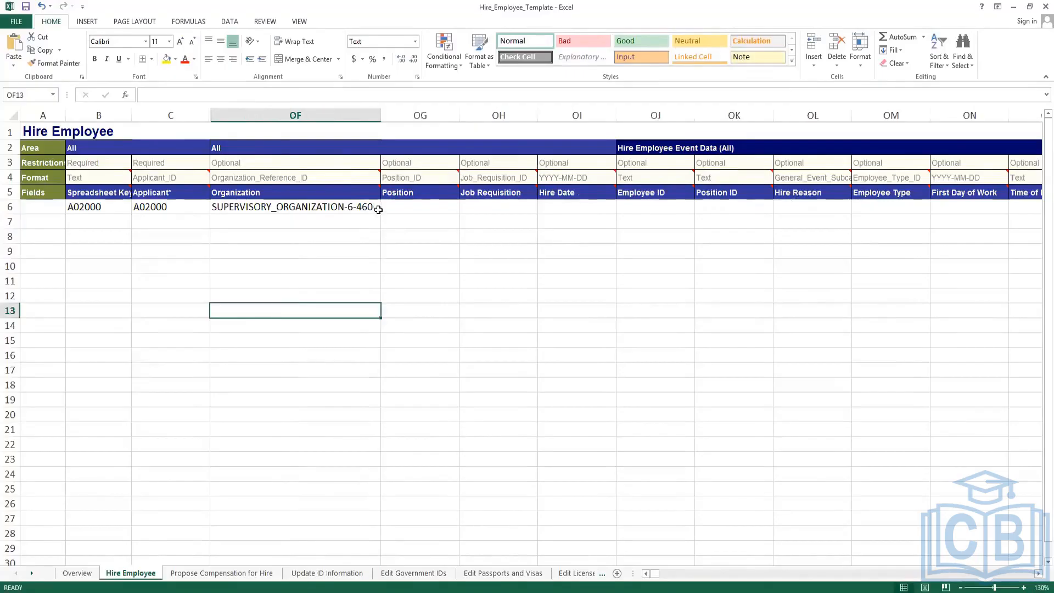
{"action": "left_click", "coordinate": [389, 207]}
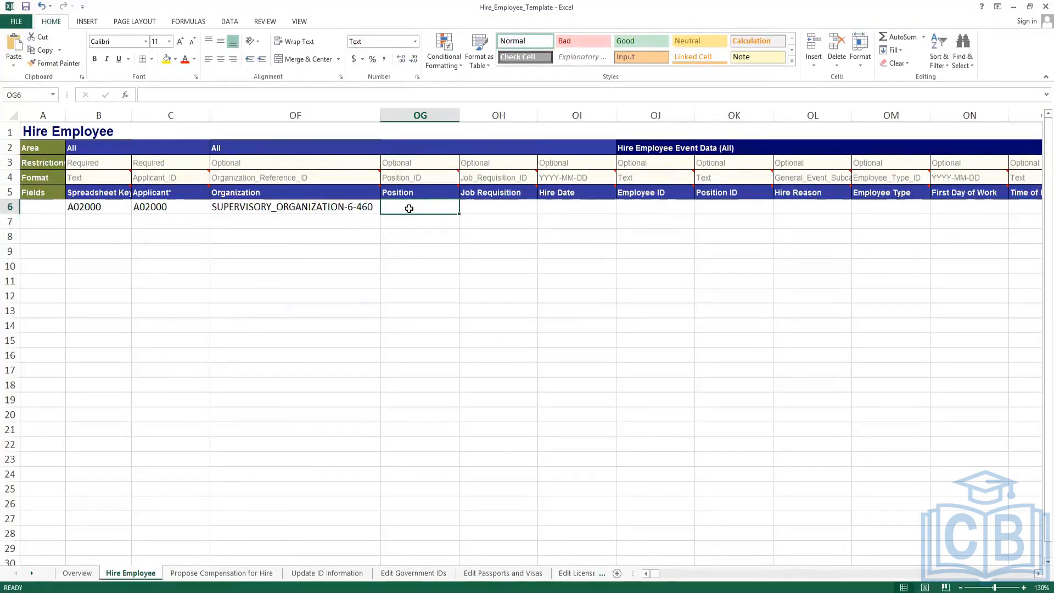
{"action": "mouse_move", "coordinate": [429, 174]}
{"action": "left_click", "coordinate": [496, 206]}
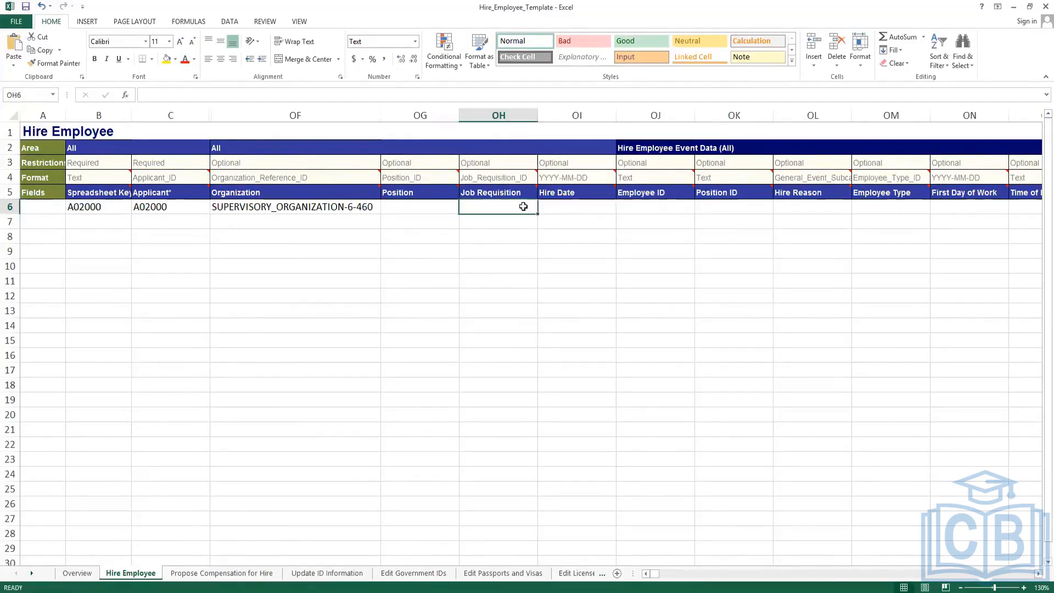
{"action": "left_click", "coordinate": [566, 205]}
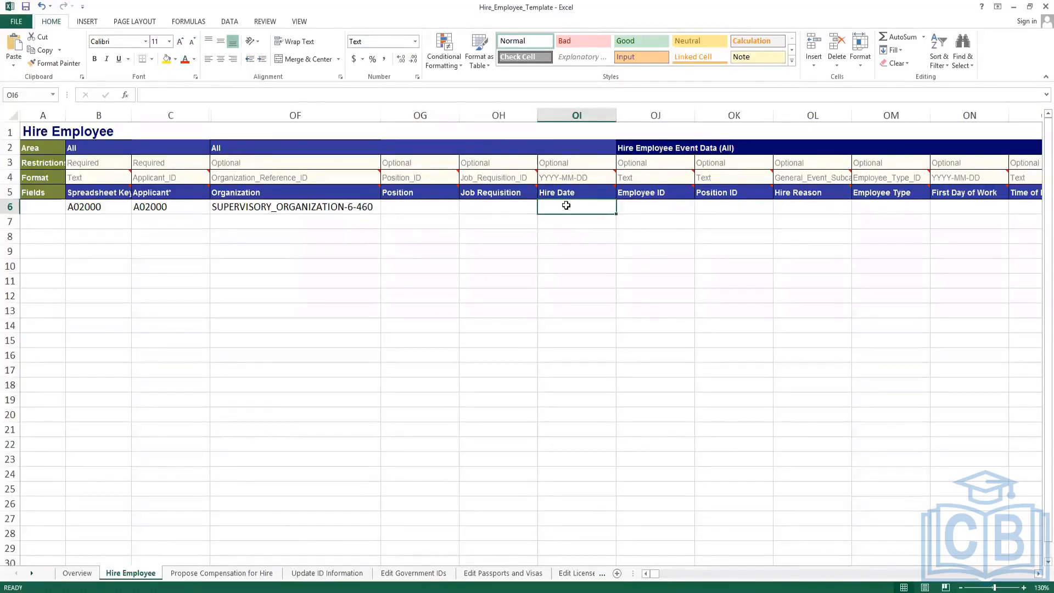
Enter 2022-04-26 as the Hire Date in OI6.
{"action": "type", "text": "2022-04-"}
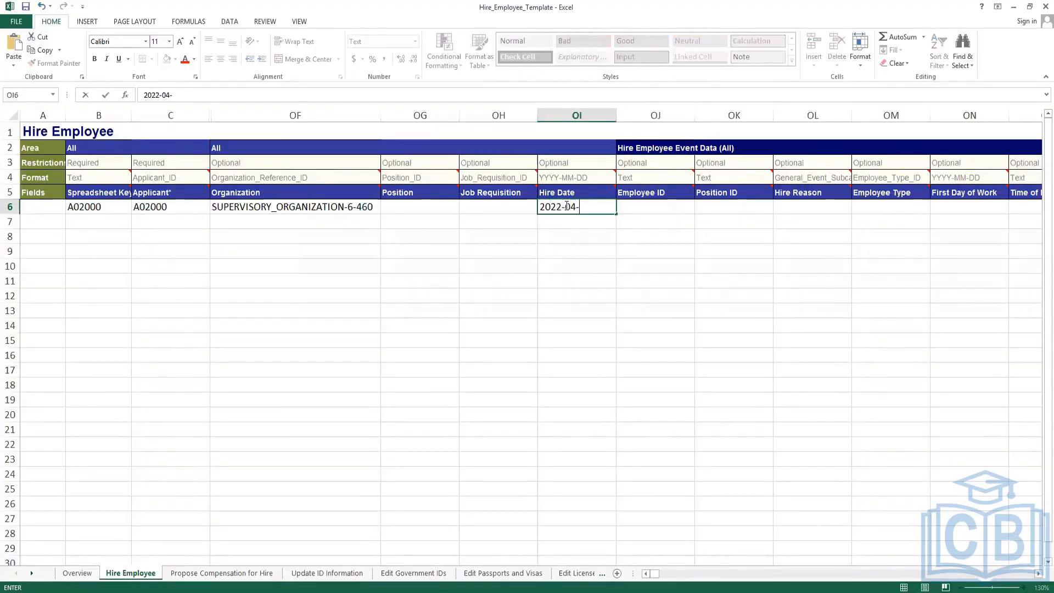
{"action": "type", "text": "26"}
{"action": "key", "text": "Return"}
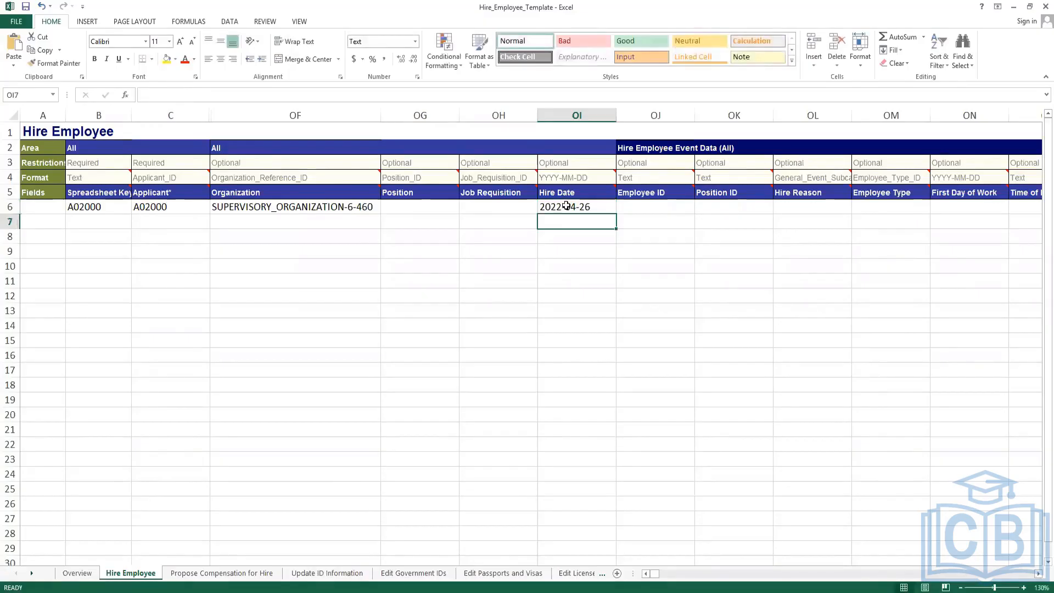
{"action": "left_click", "coordinate": [566, 206]}
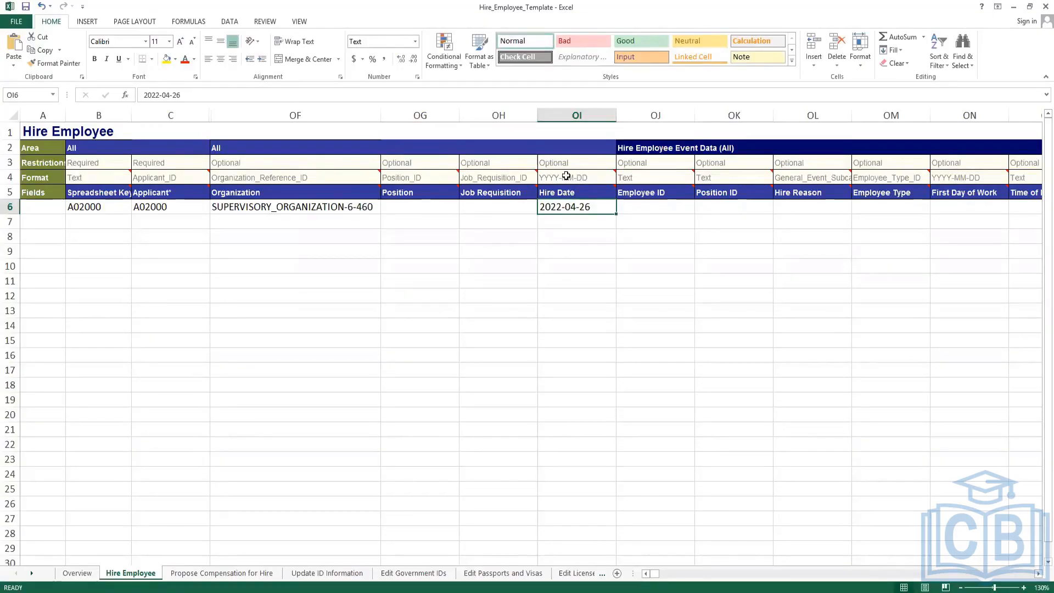
{"action": "mouse_move", "coordinate": [566, 176]}
Set the Employee Type in OM6 to Regular.
{"action": "left_click", "coordinate": [800, 207]}
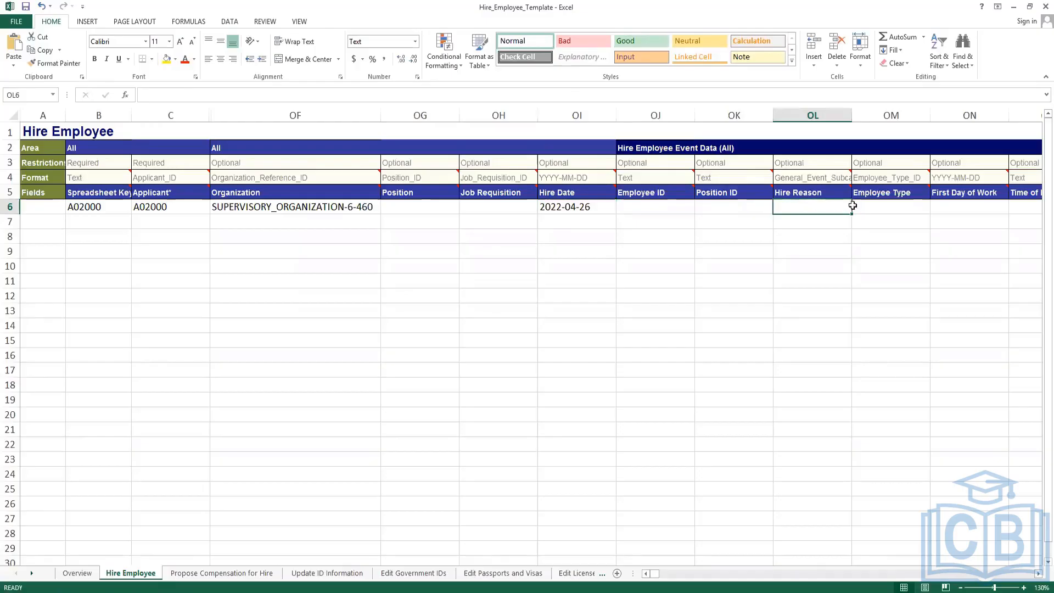
{"action": "left_click", "coordinate": [876, 209]}
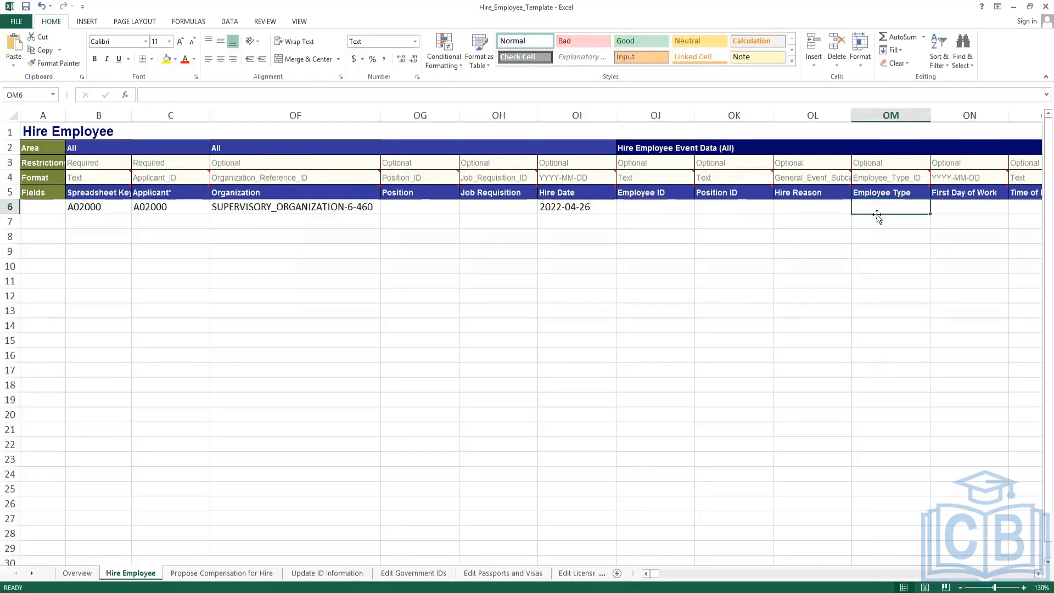
{"action": "type", "text": "Regular"}
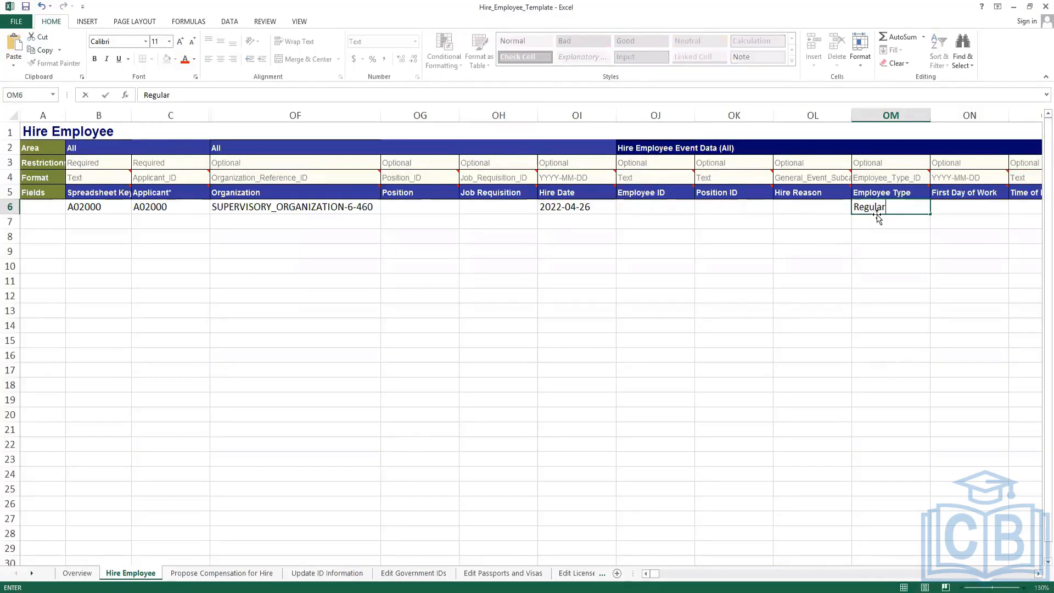
{"action": "key", "text": "Tab"}
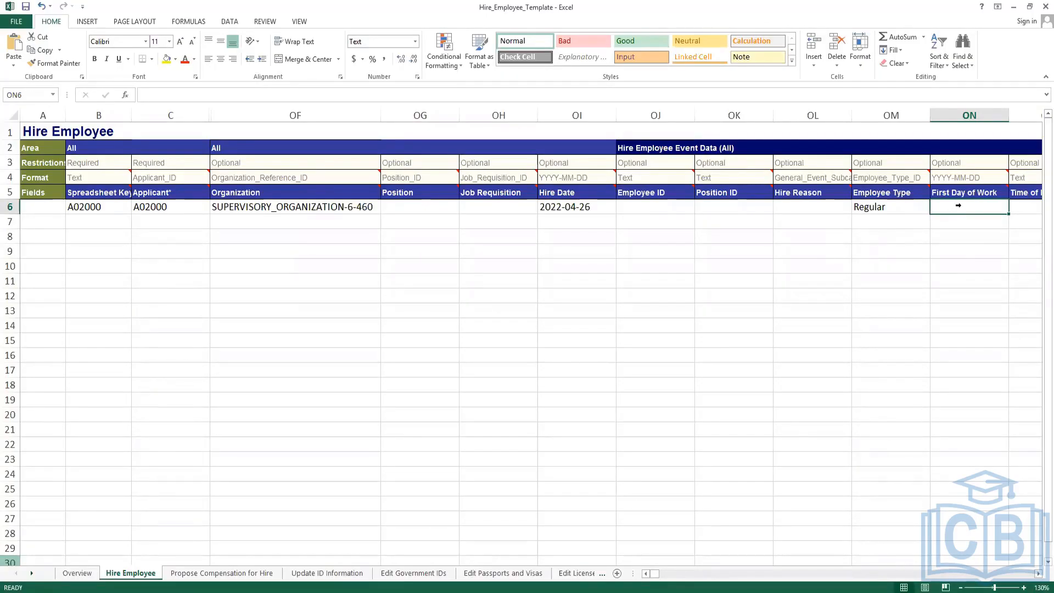
{"action": "key", "text": "Right"}
{"action": "key", "text": "Right"}
{"action": "key", "text": "Right"}
{"action": "key", "text": "Right"}
{"action": "key", "text": "Right"}
{"action": "key", "text": "Right"}
{"action": "key", "text": "Right"}
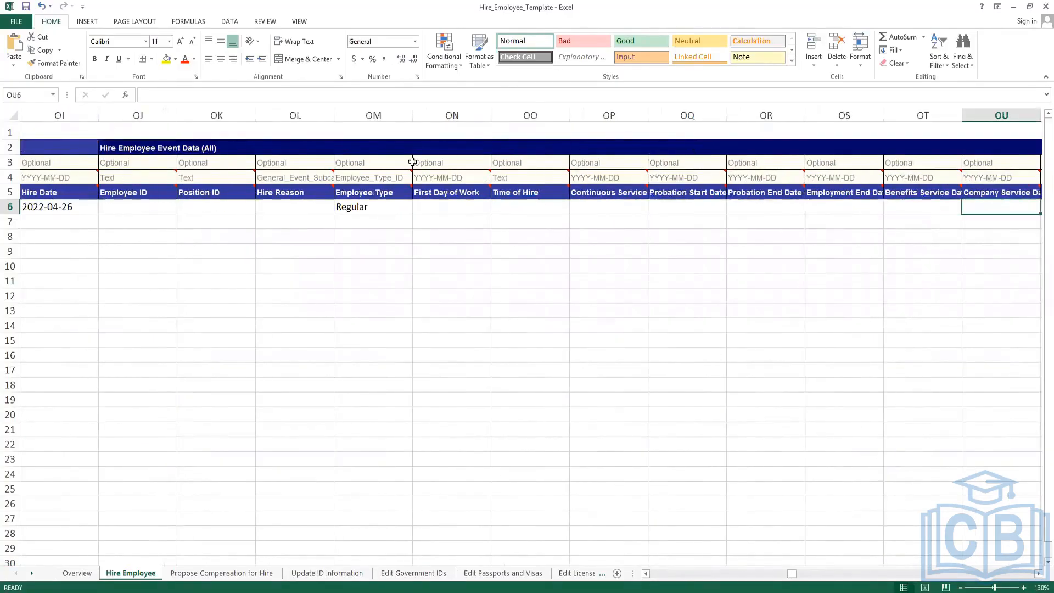
Hide unused columns ON–OT and OU–OV so Job Profile follows Employee Type.
{"action": "left_click_drag", "start_coordinate": [454, 115], "coordinate": [921, 120]}
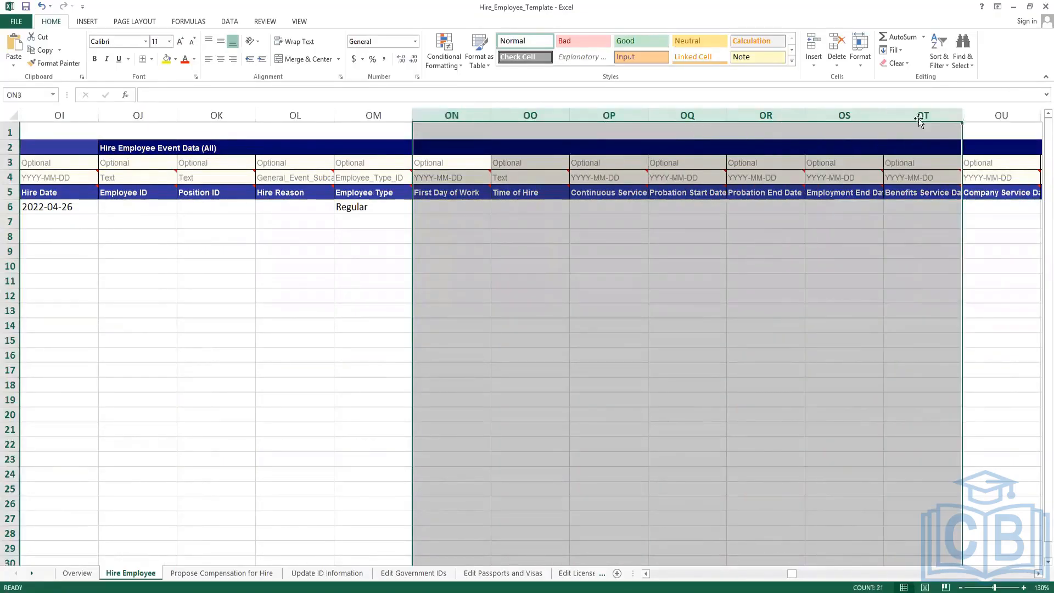
{"action": "right_click", "coordinate": [921, 119]}
{"action": "left_click", "coordinate": [945, 257]}
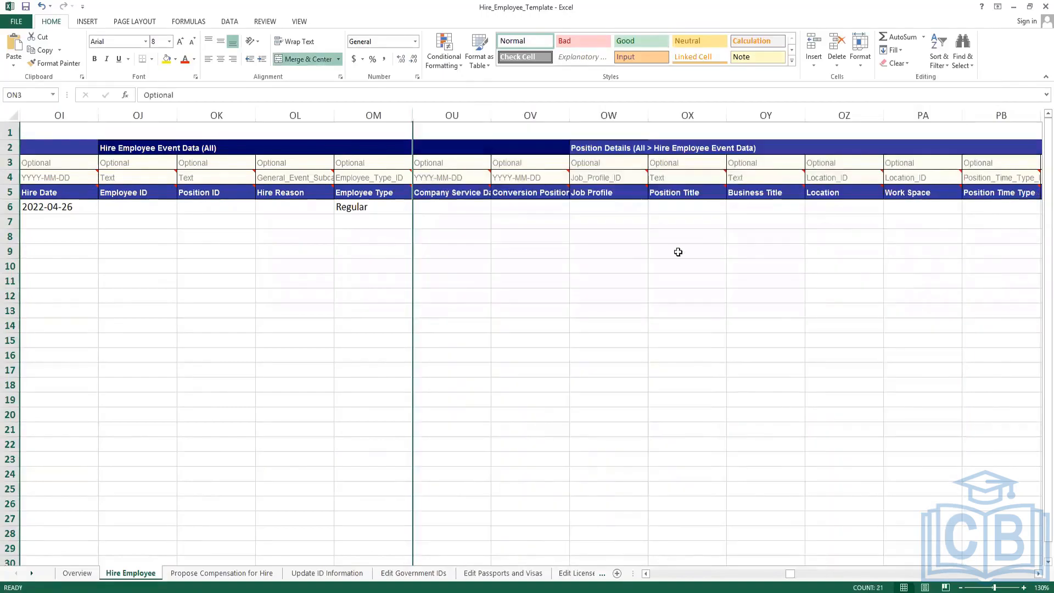
{"action": "left_click", "coordinate": [448, 234]}
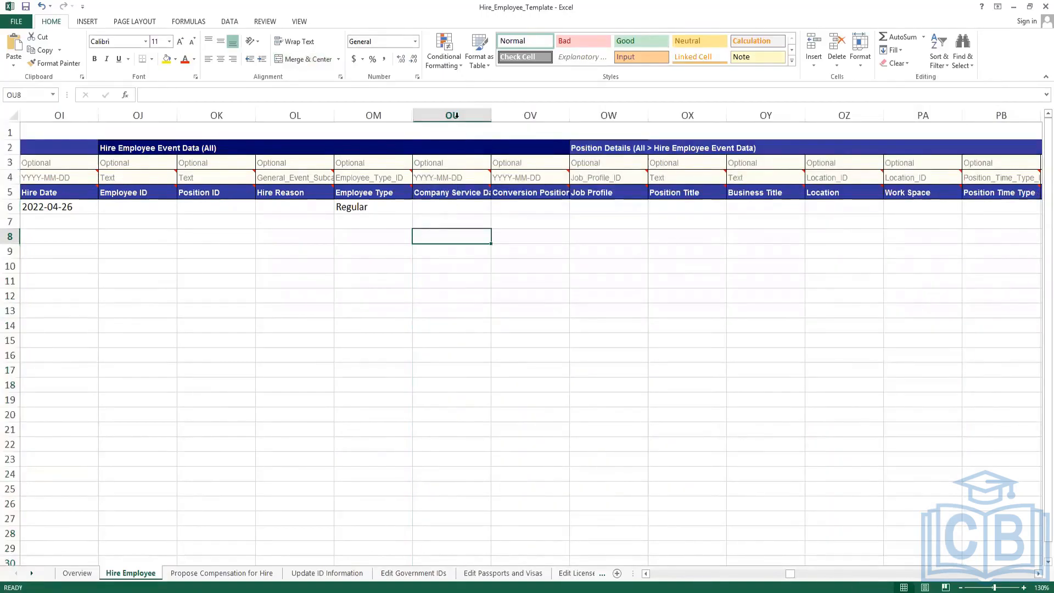
{"action": "left_click_drag", "start_coordinate": [455, 115], "coordinate": [527, 111]}
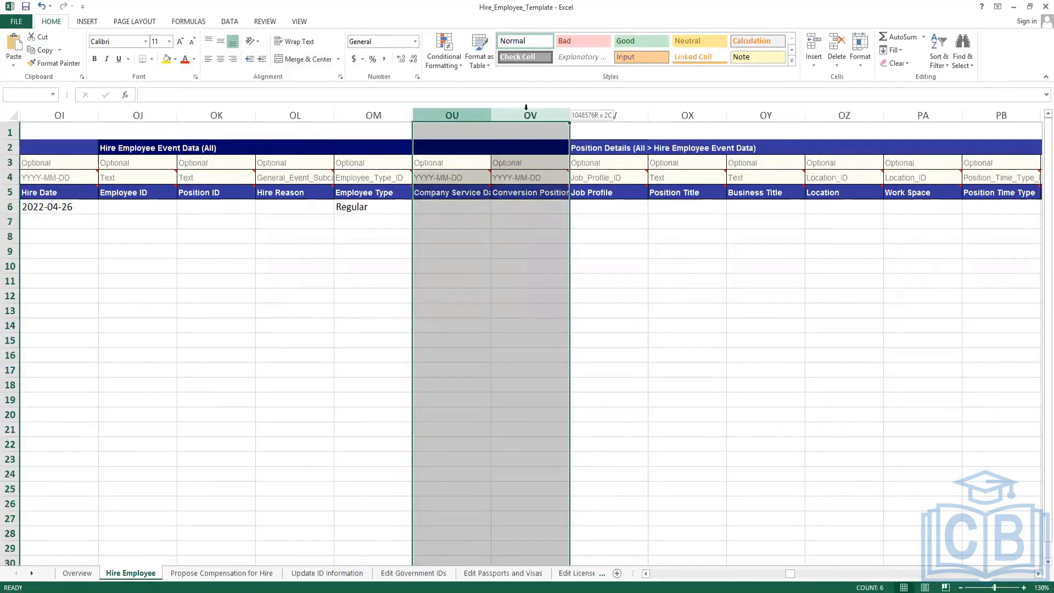
{"action": "right_click", "coordinate": [522, 116]}
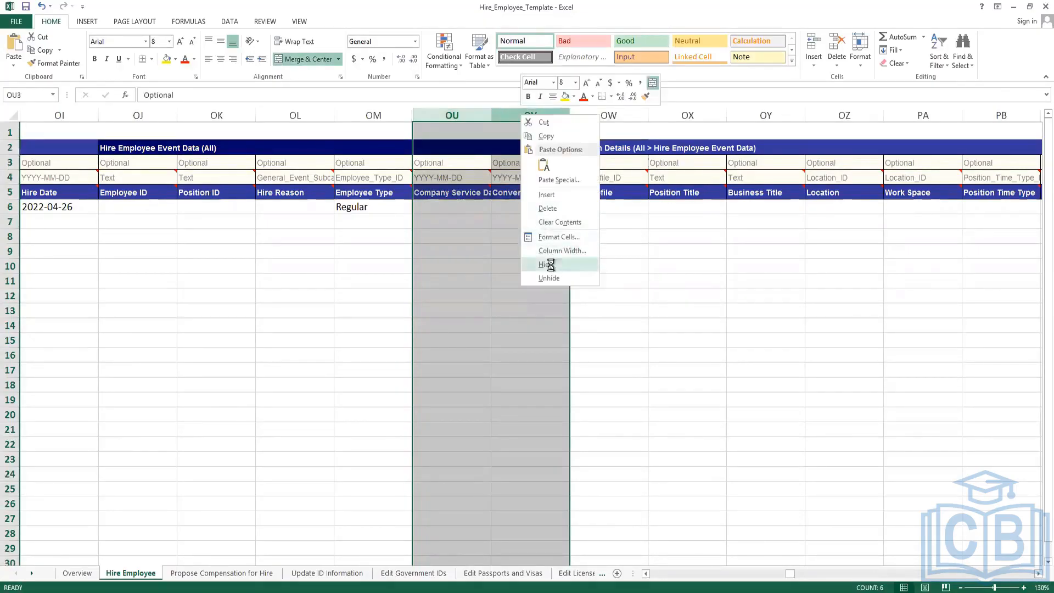
{"action": "left_click", "coordinate": [549, 264]}
{"action": "left_click", "coordinate": [443, 206]}
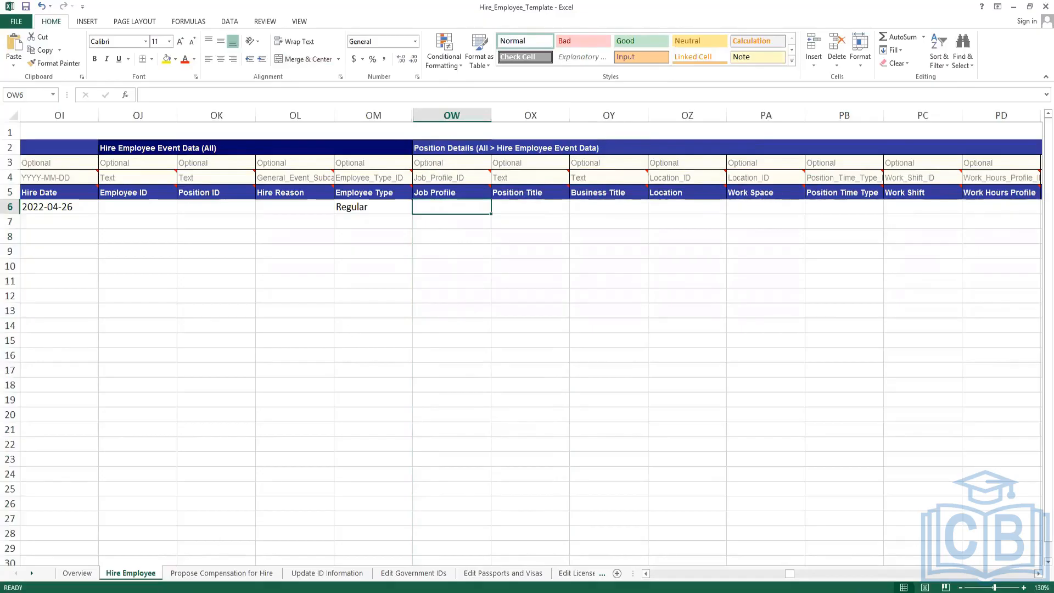
{"action": "key", "text": "alt+Tab"}
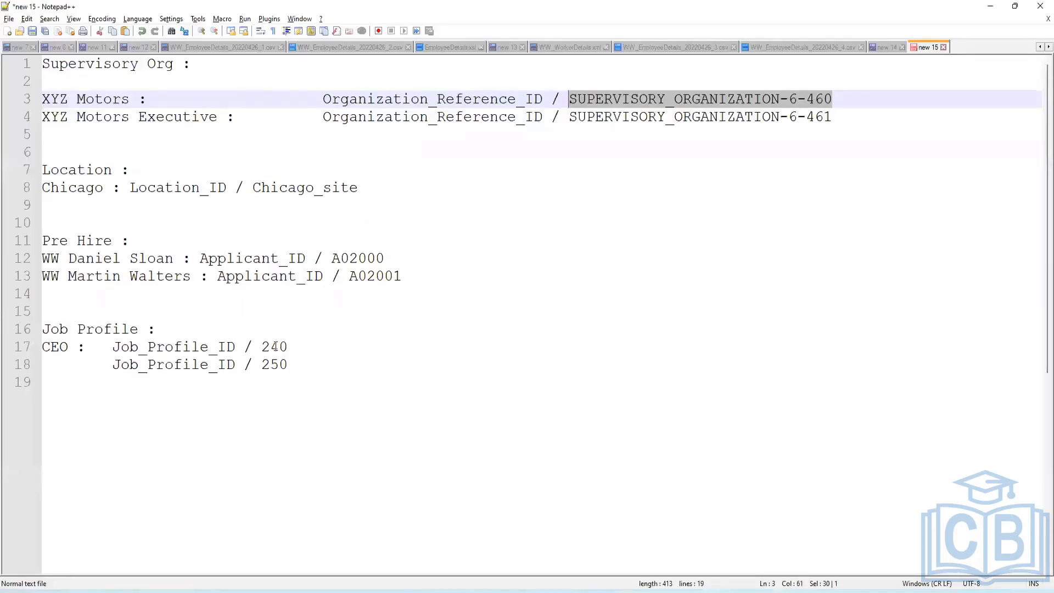
Copy the CEO job profile ID 240 from the notes into row 6's Job Profile cell.
{"action": "double_click", "coordinate": [274, 346]}
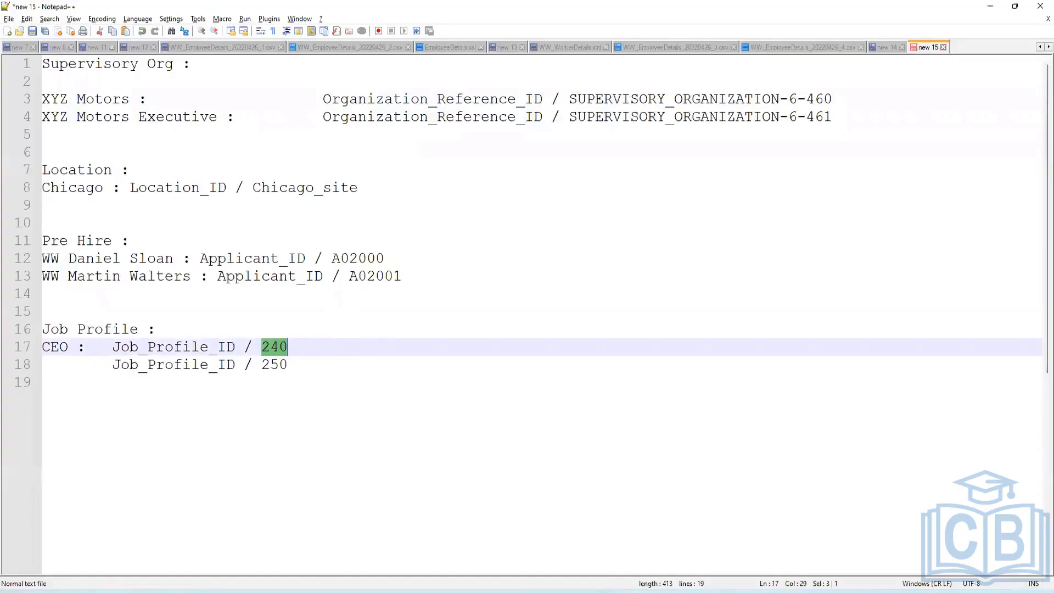
{"action": "key", "text": "alt+Tab"}
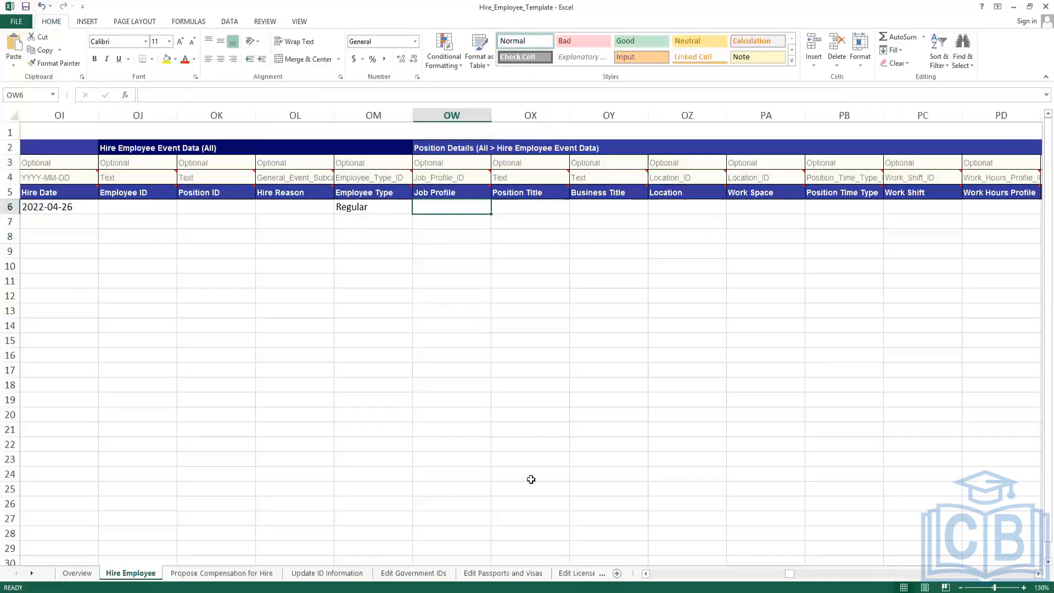
{"action": "left_click", "coordinate": [445, 207]}
{"action": "key", "text": "ctrl+v"}
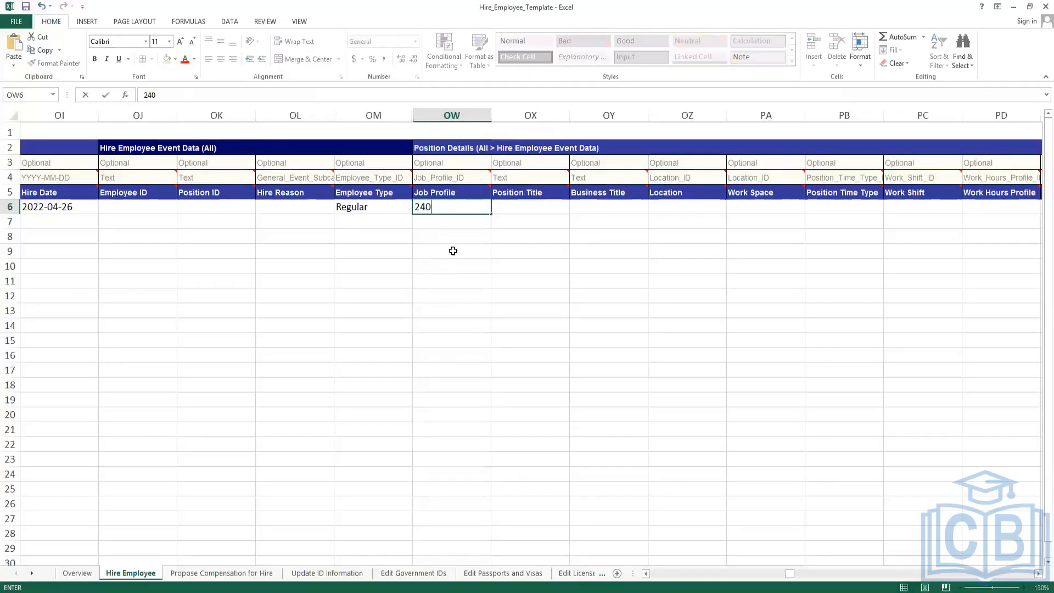
{"action": "left_click", "coordinate": [536, 207]}
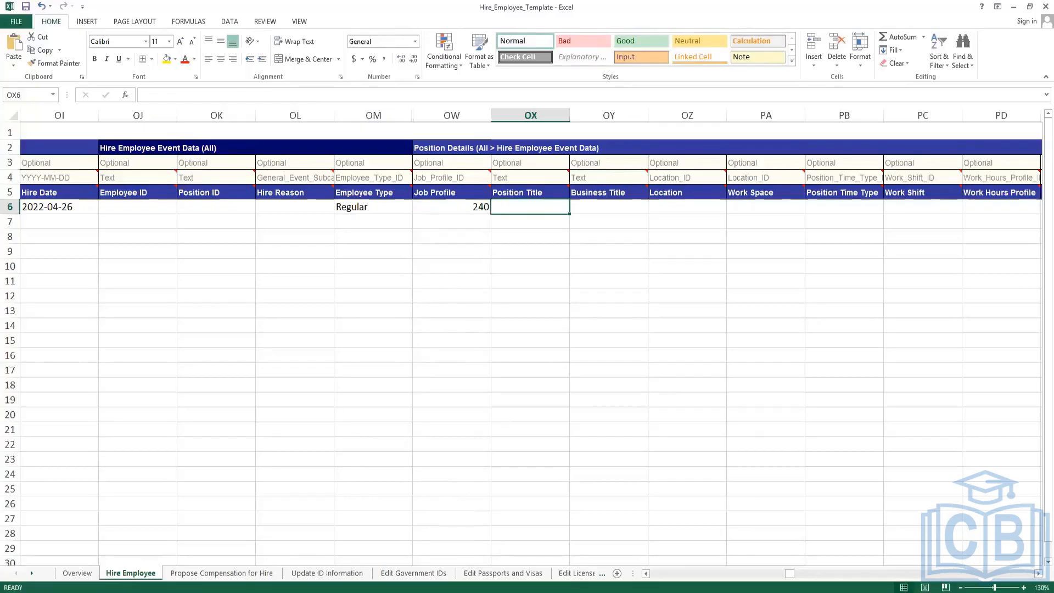
{"action": "left_click", "coordinate": [681, 207]}
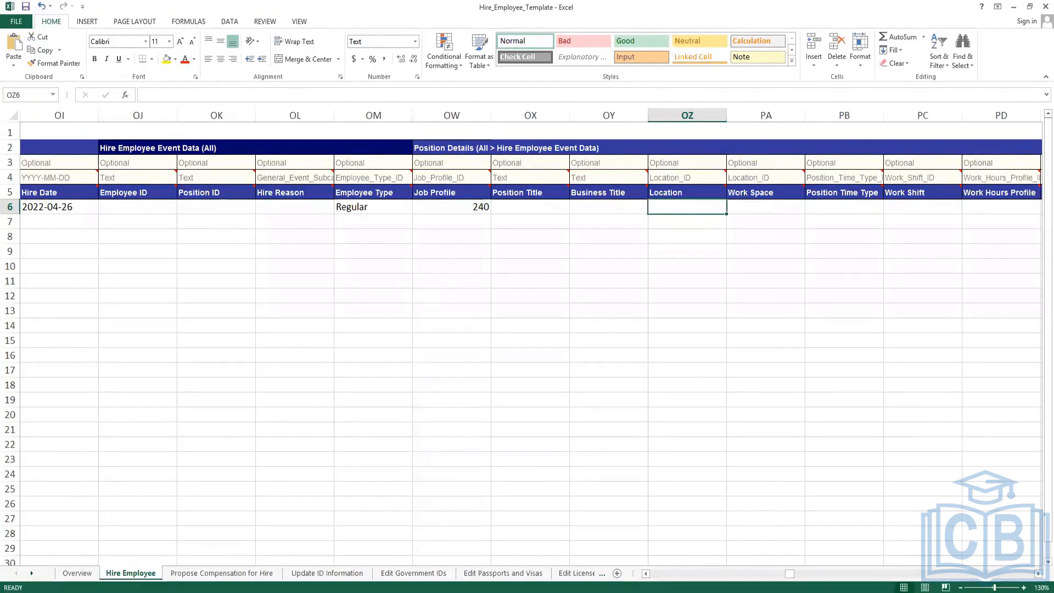
{"action": "key", "text": "alt+Tab"}
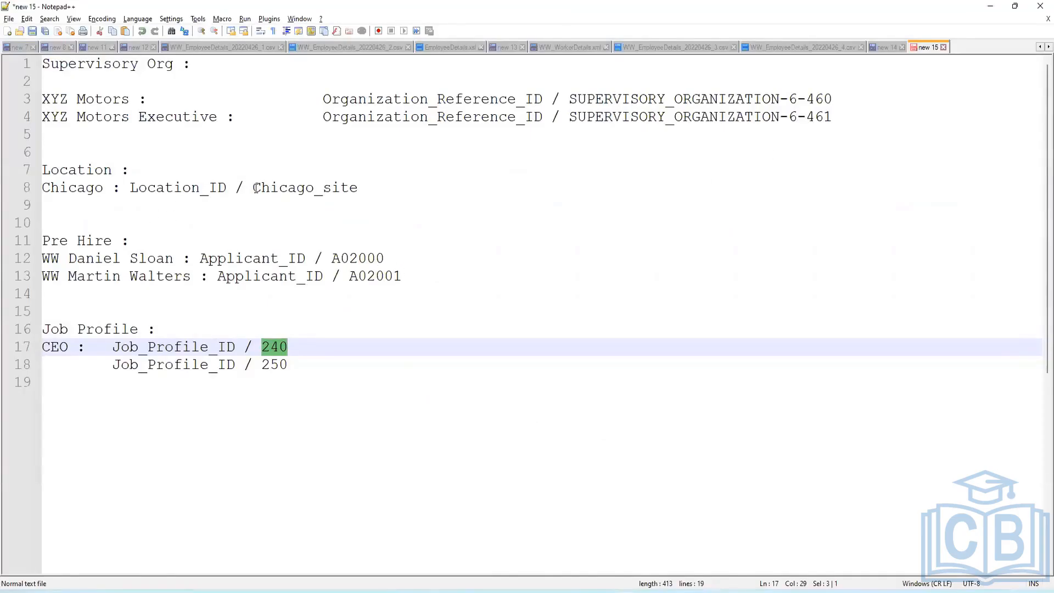
Copy Chicago_site from the notes into row 6's Location cell.
{"action": "left_click_drag", "start_coordinate": [254, 188], "coordinate": [356, 193]}
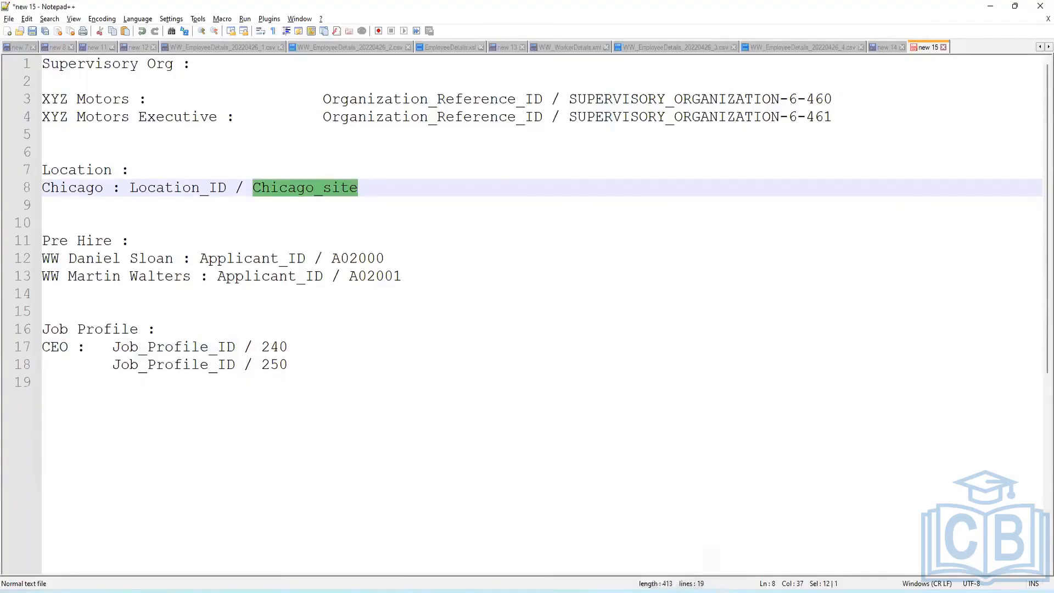
{"action": "left_click", "coordinate": [598, 591]}
{"action": "double_click", "coordinate": [691, 206]}
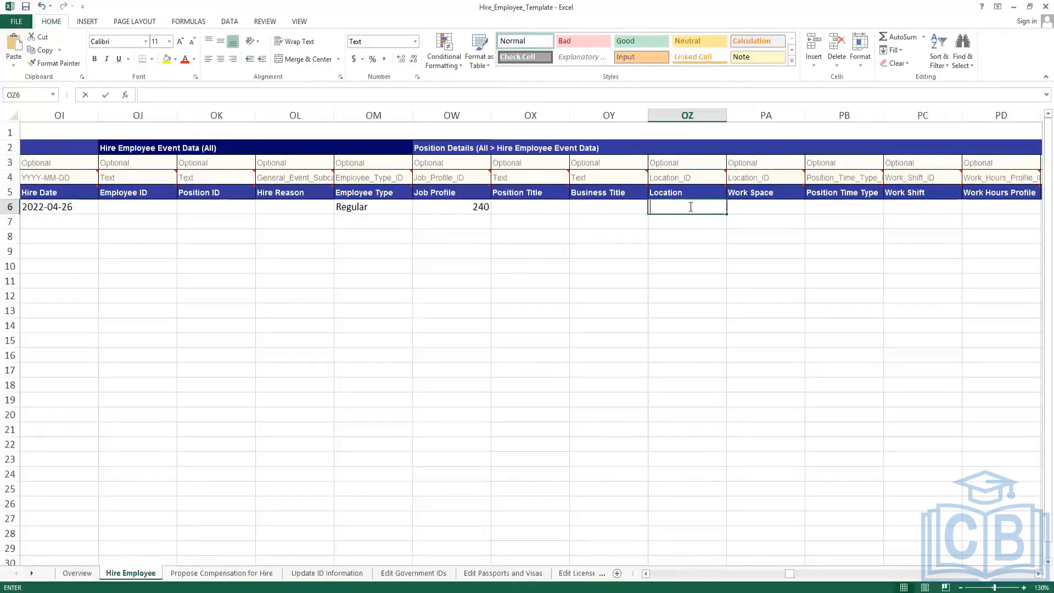
{"action": "key", "text": "ctrl+v"}
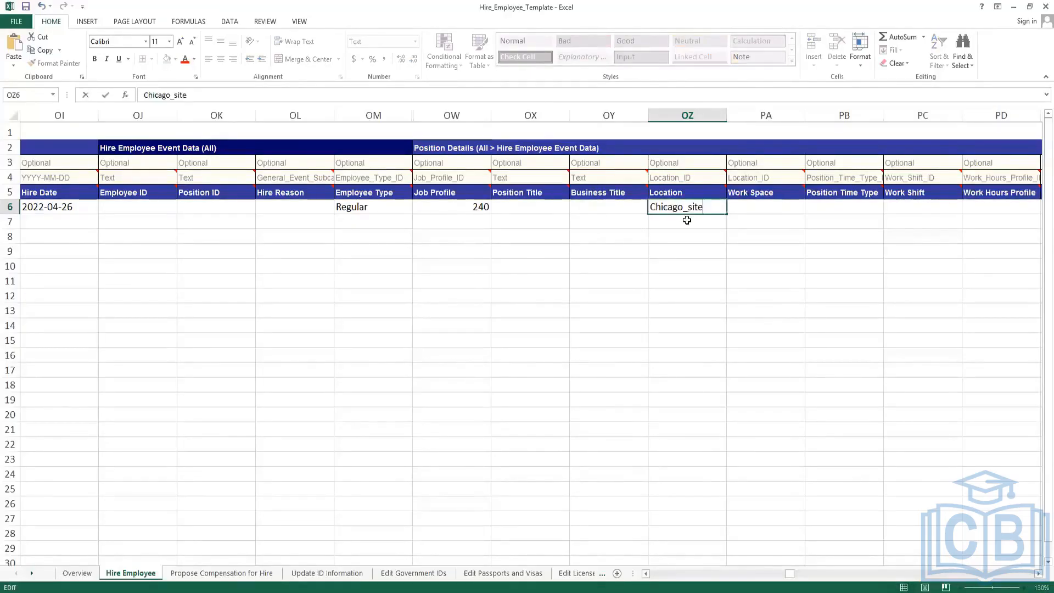
{"action": "key", "text": "Return"}
{"action": "left_click", "coordinate": [707, 209]}
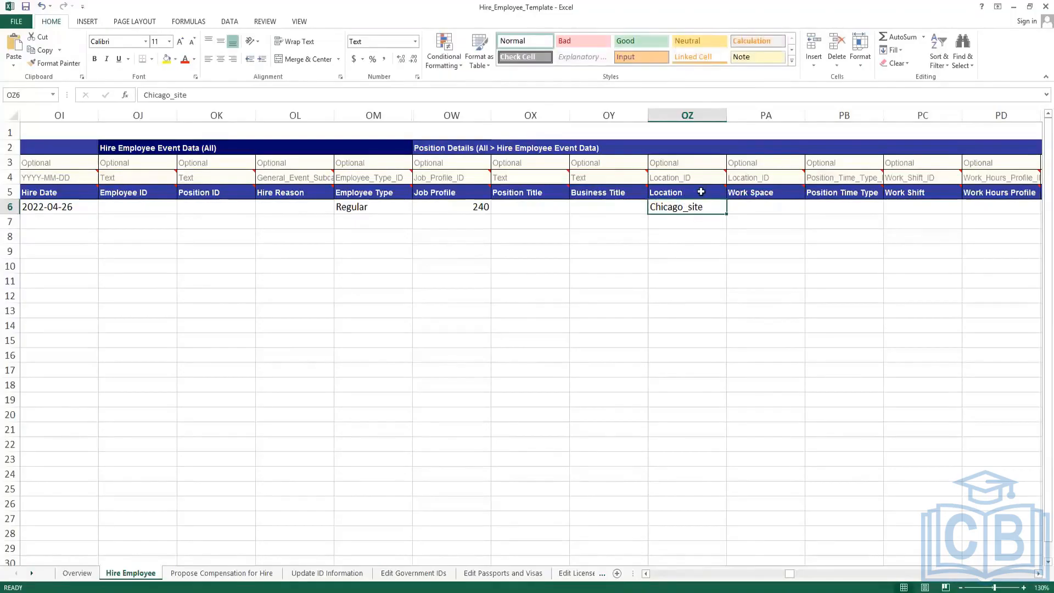
{"action": "mouse_move", "coordinate": [700, 190]}
{"action": "left_click", "coordinate": [860, 207]}
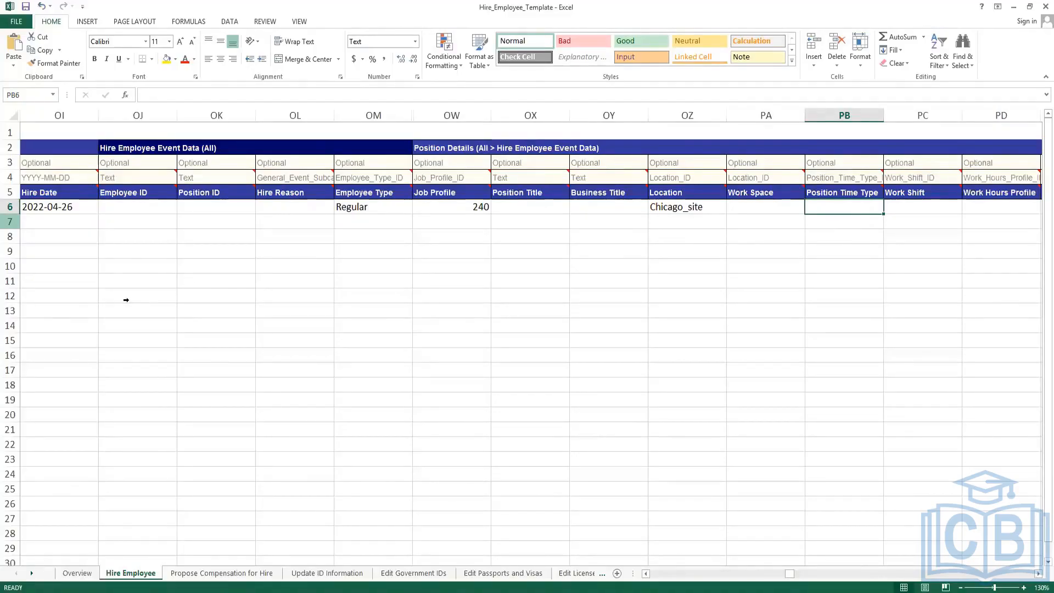
Enter Full_time in cell PB6 as row 6's Position Time Type and confirm the expected ID type.
{"action": "double_click", "coordinate": [865, 210]}
{"action": "type", "text": "Full"}
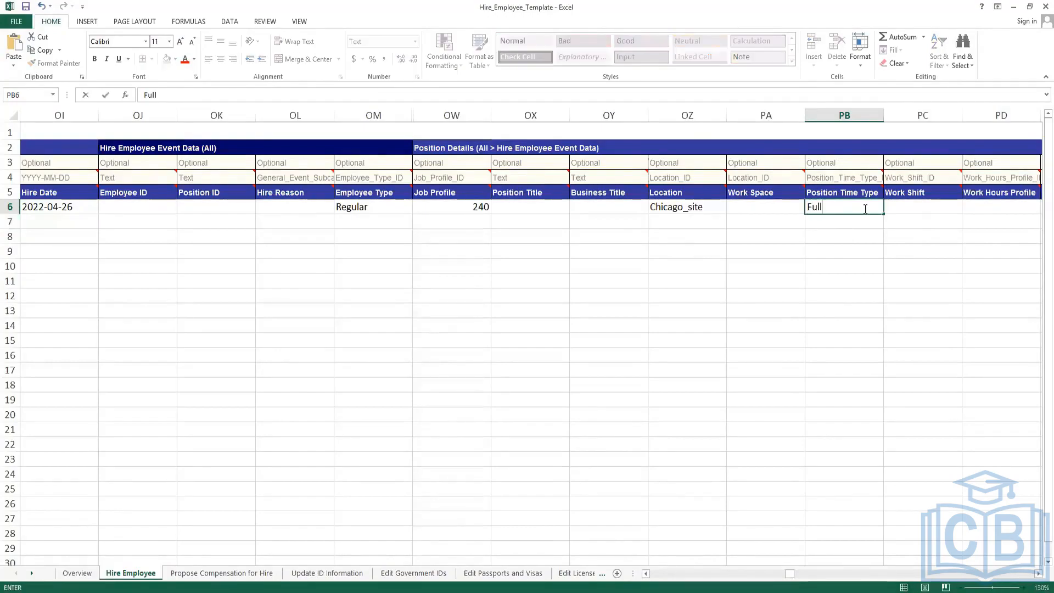
{"action": "type", "text": "_time"}
{"action": "key", "text": "Return"}
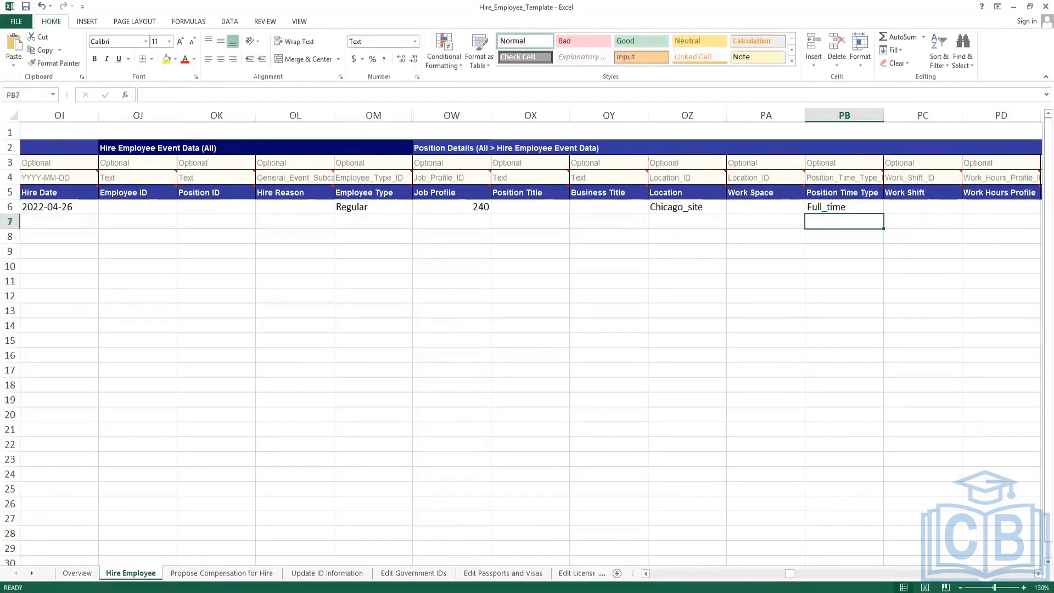
{"action": "left_click", "coordinate": [845, 176]}
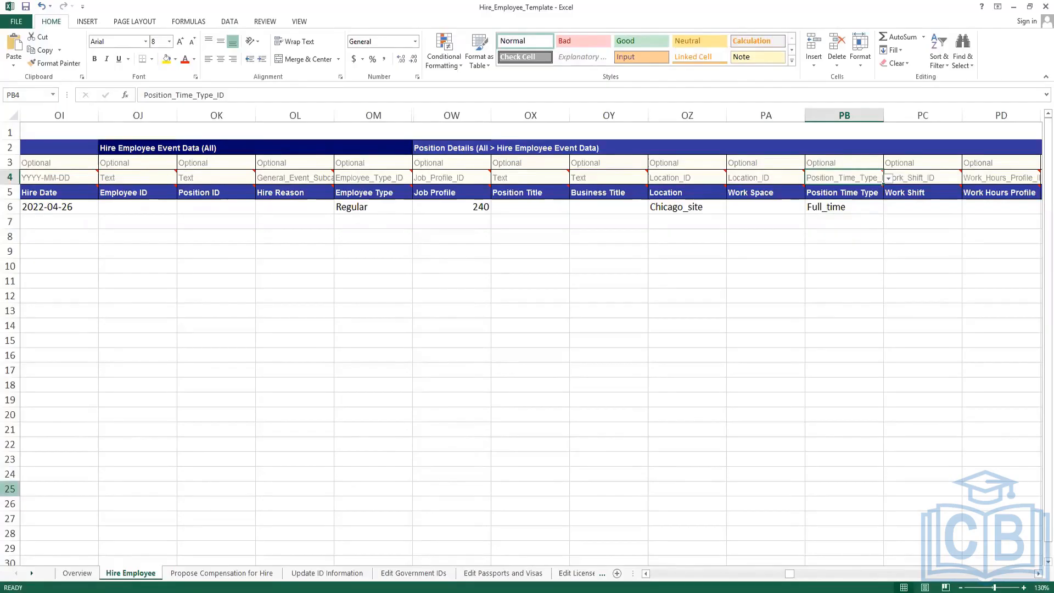
{"action": "left_click", "coordinate": [834, 207]}
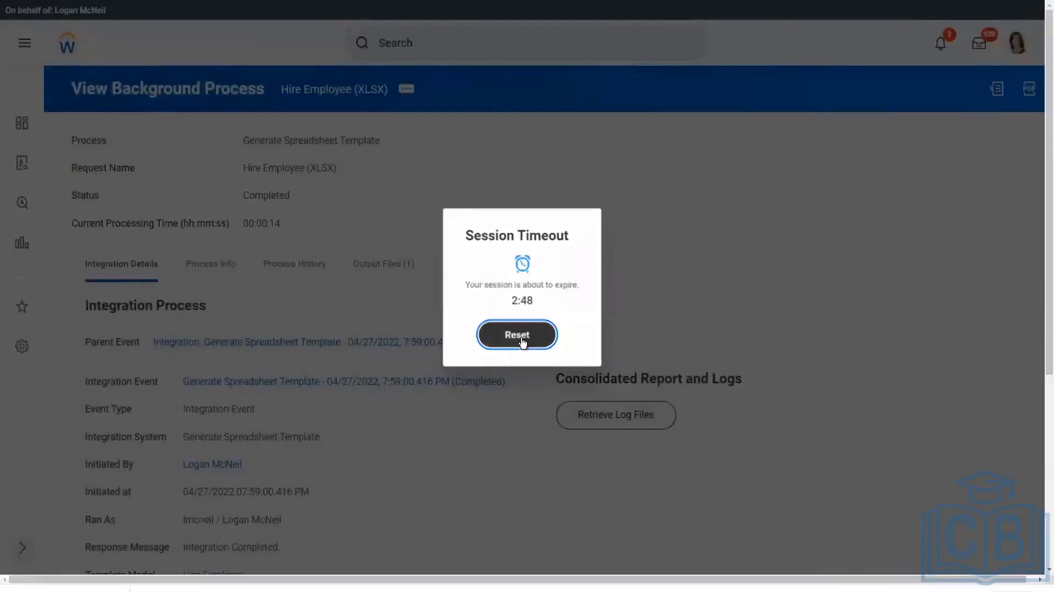
Run the Integration IDs report with Position Time Type as the business object.
{"action": "left_click", "coordinate": [522, 340]}
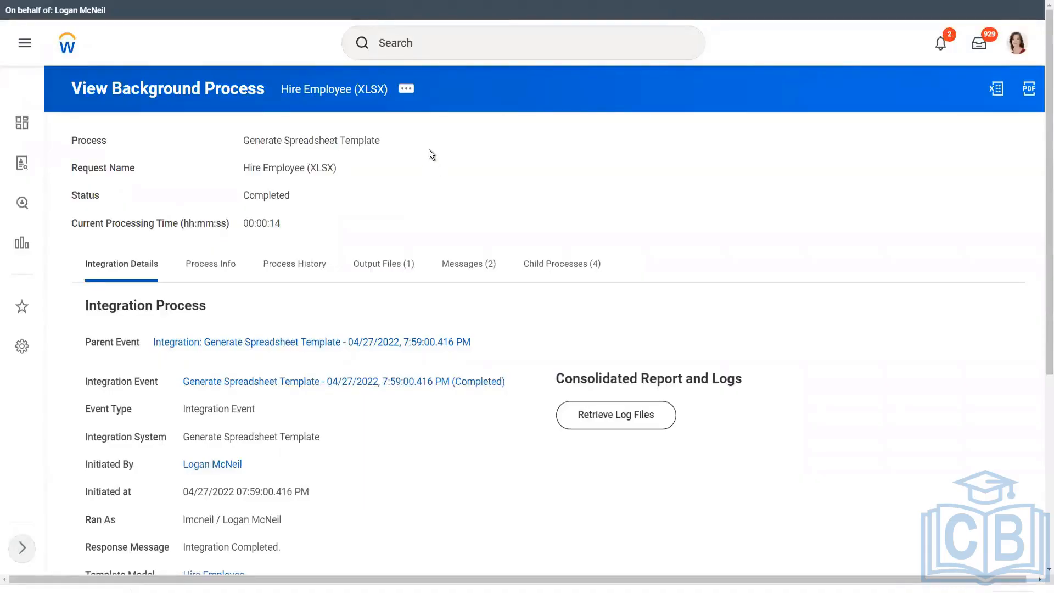
{"action": "left_click", "coordinate": [461, 44]}
{"action": "type", "text": "int "}
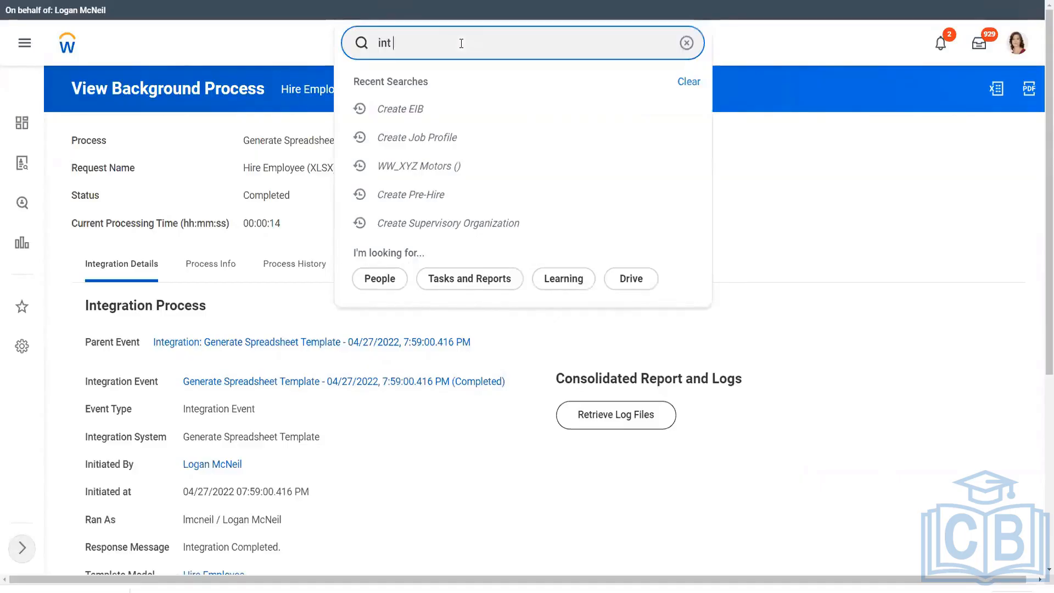
{"action": "type", "text": "ids"}
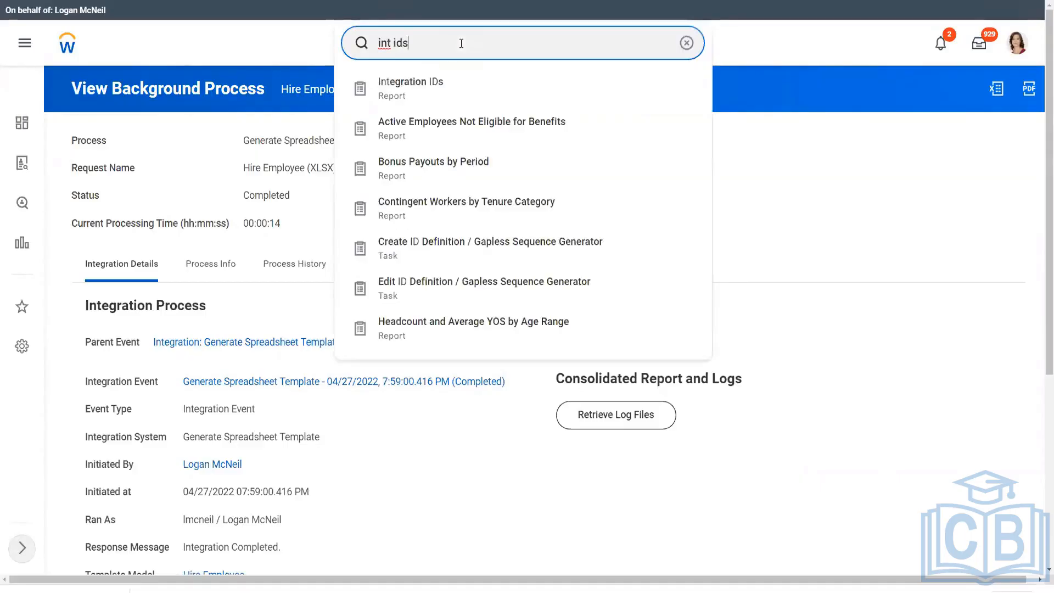
{"action": "left_click", "coordinate": [419, 97]}
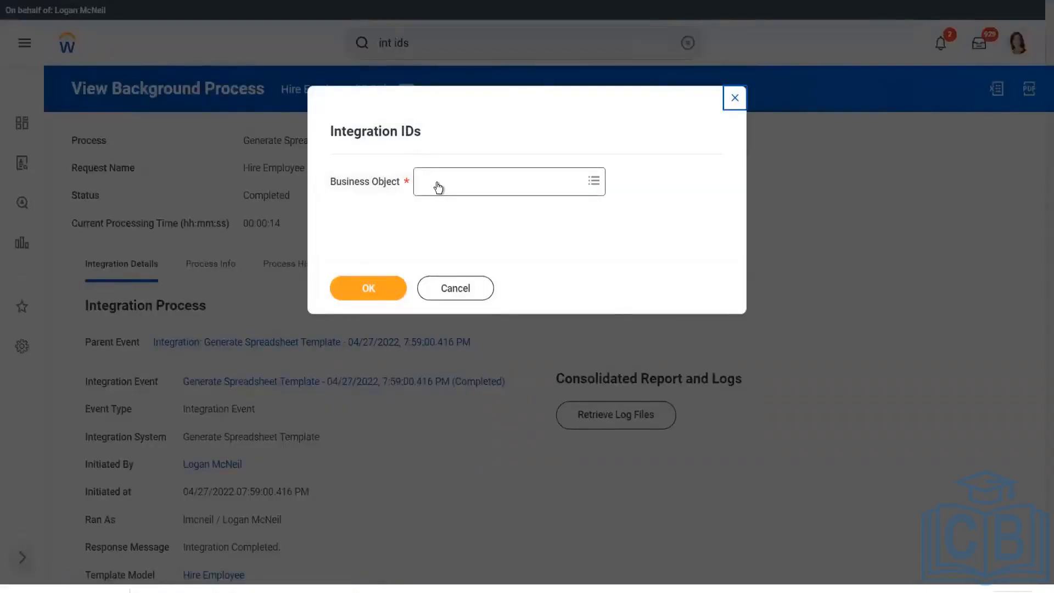
{"action": "left_click", "coordinate": [436, 183]}
{"action": "type", "text": "pos"}
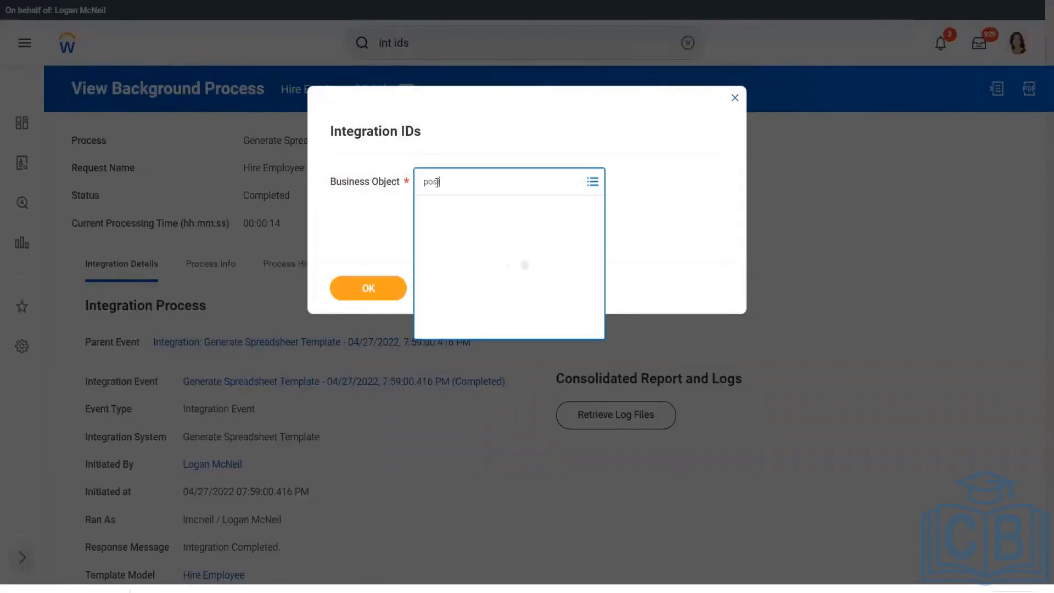
{"action": "type", "text": "ition time"}
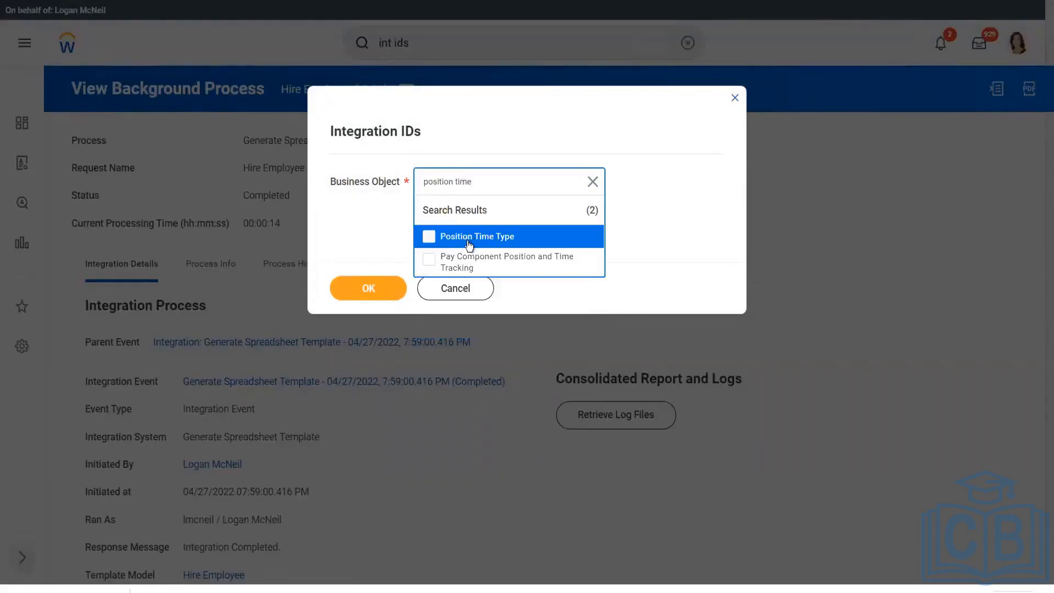
{"action": "left_click", "coordinate": [488, 237]}
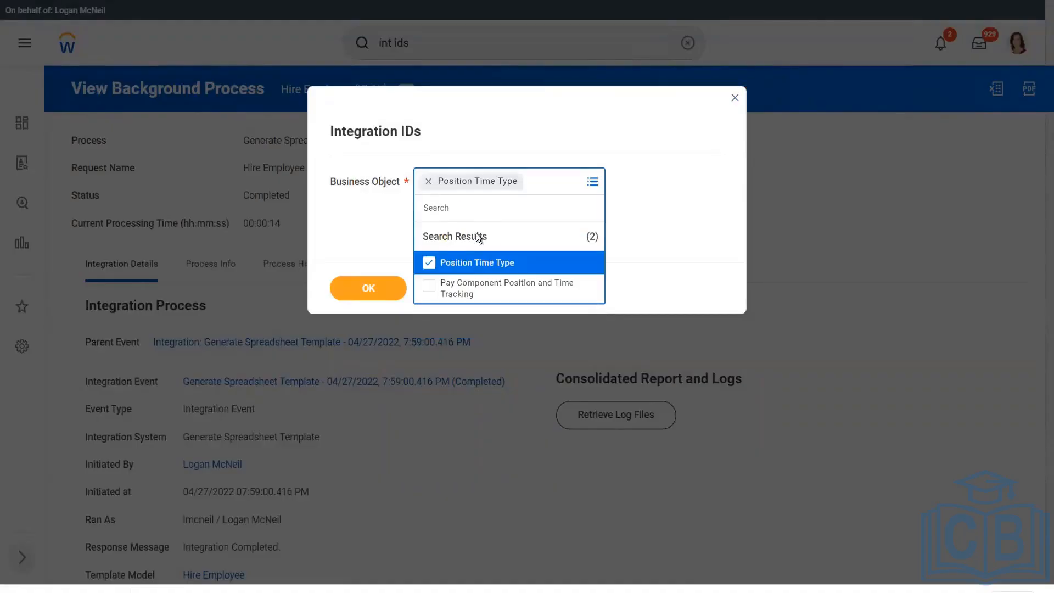
{"action": "left_click", "coordinate": [377, 250]}
{"action": "left_click", "coordinate": [380, 289]}
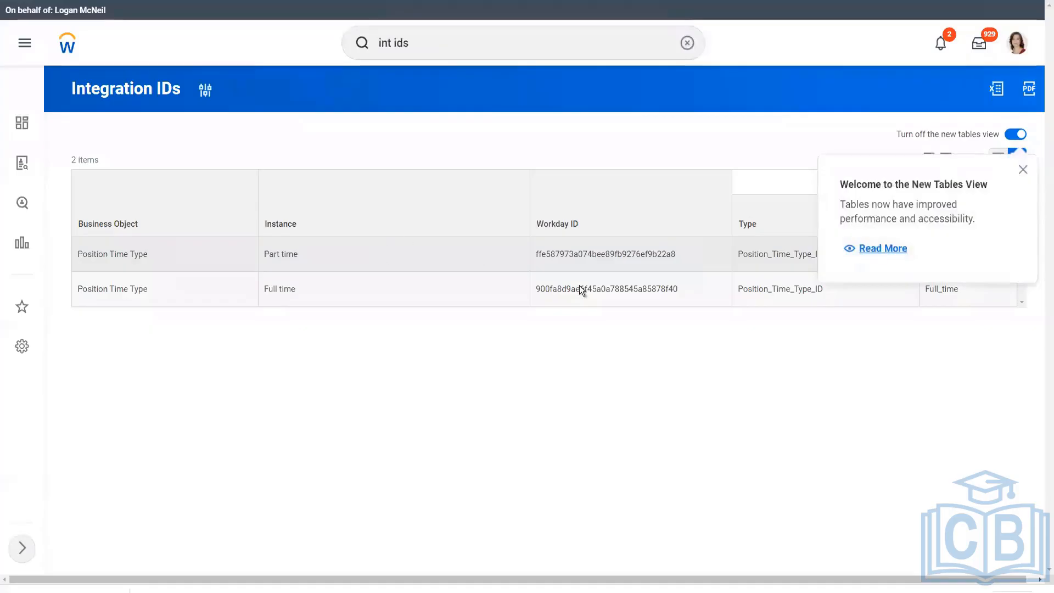
Select the Part_time and Full_time reference IDs in the report results.
{"action": "left_click", "coordinate": [1023, 168]}
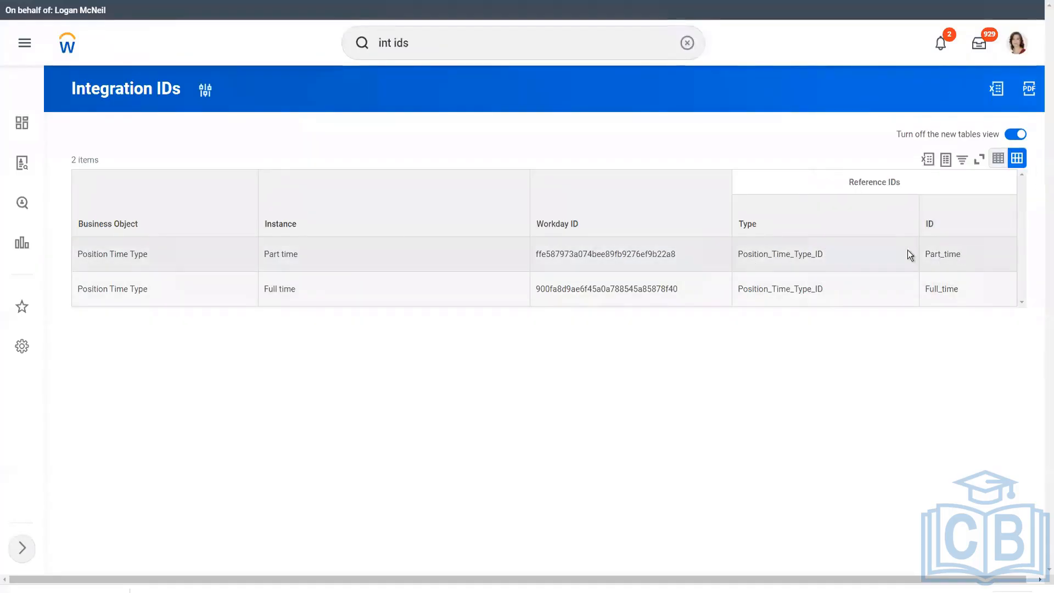
{"action": "double_click", "coordinate": [936, 255]}
{"action": "left_click", "coordinate": [929, 292]}
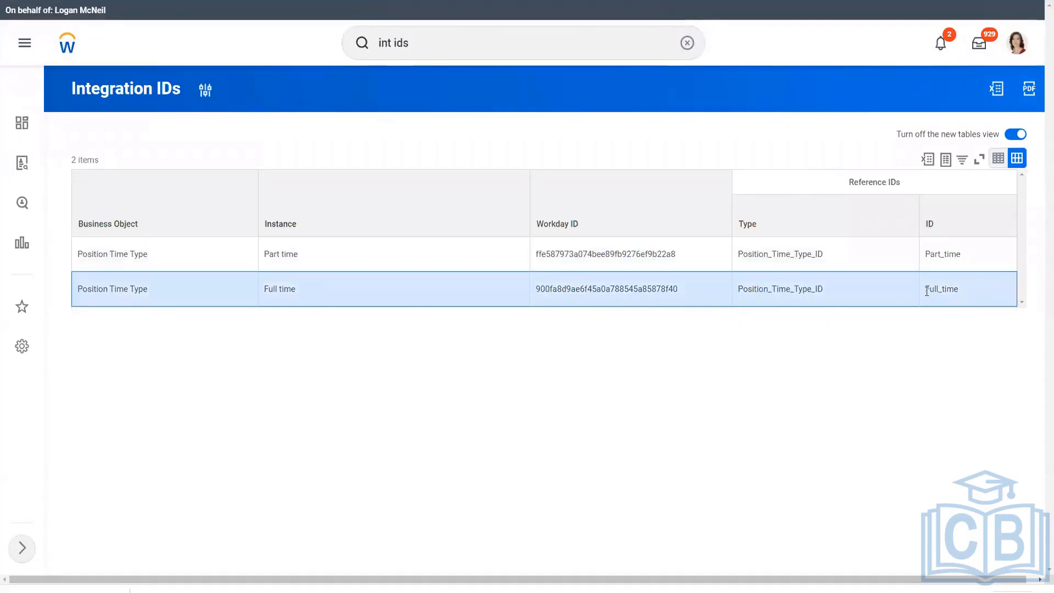
{"action": "left_click", "coordinate": [956, 290]}
{"action": "left_click_drag", "start_coordinate": [958, 289], "coordinate": [929, 290]}
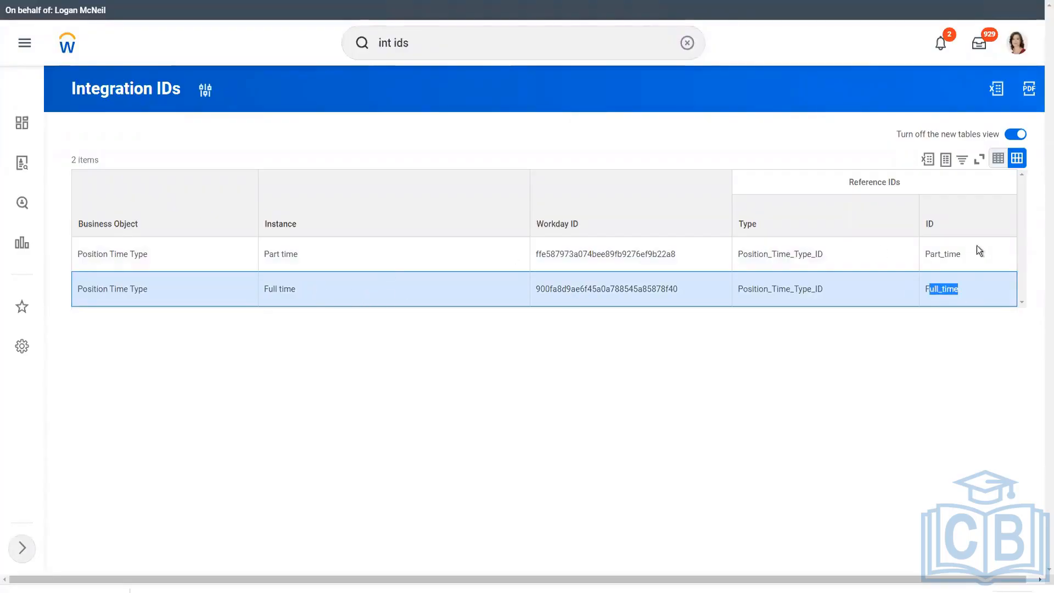
{"action": "left_click_drag", "start_coordinate": [962, 256], "coordinate": [932, 255]}
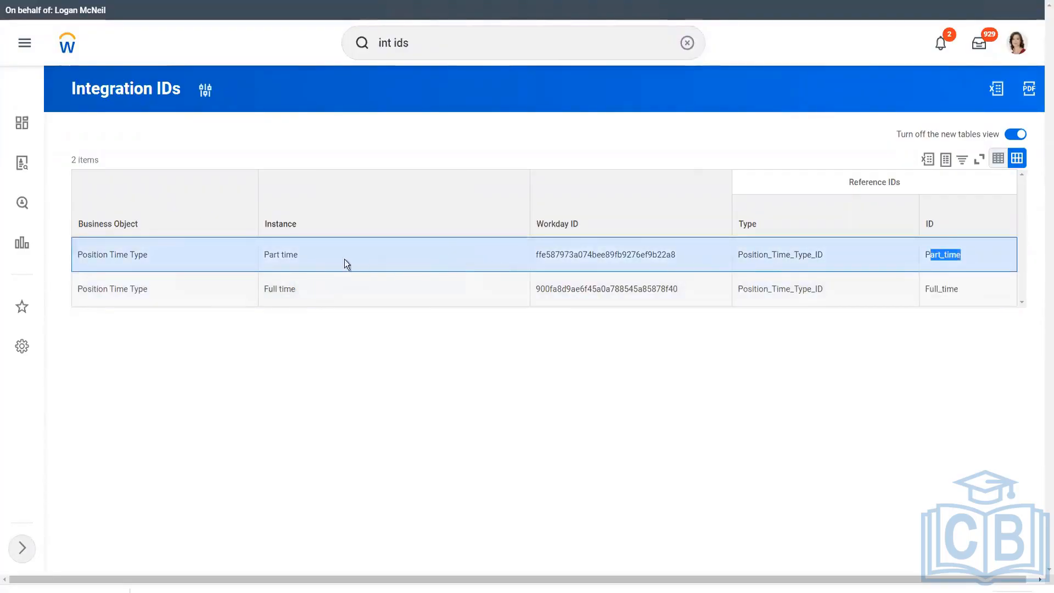
{"action": "left_click", "coordinate": [283, 259]}
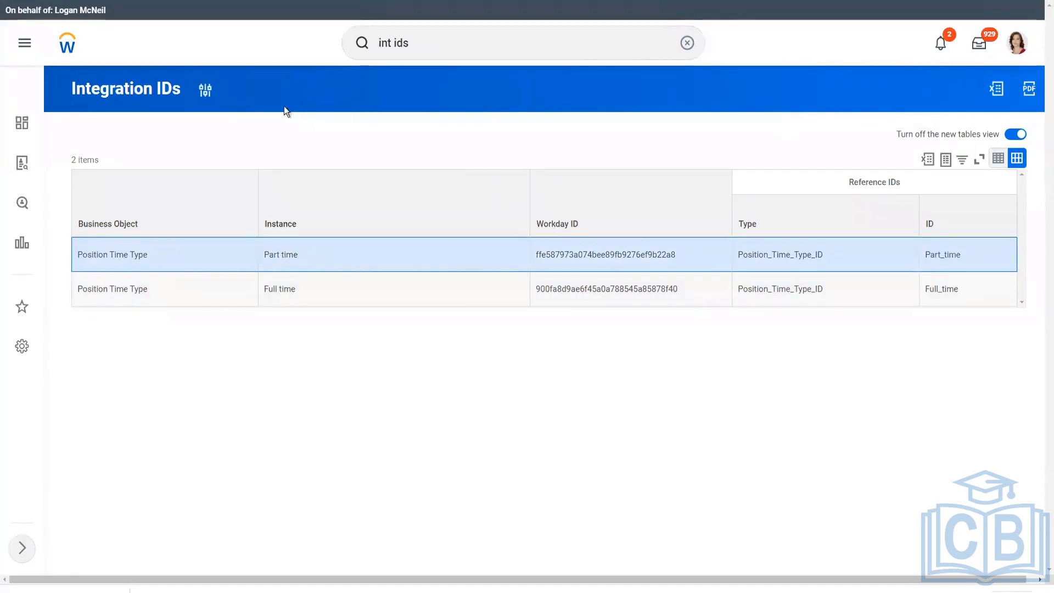
{"action": "left_click", "coordinate": [206, 91]}
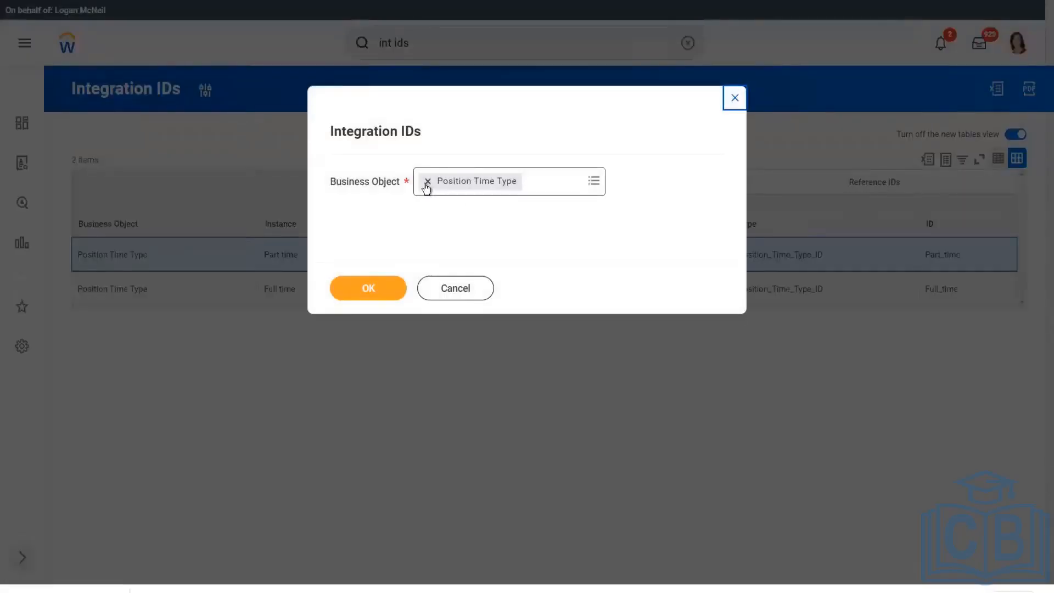
Rerun the Integration IDs report with General Event Subcategory as the business object.
{"action": "left_click", "coordinate": [425, 182]}
{"action": "type", "text": "hire"}
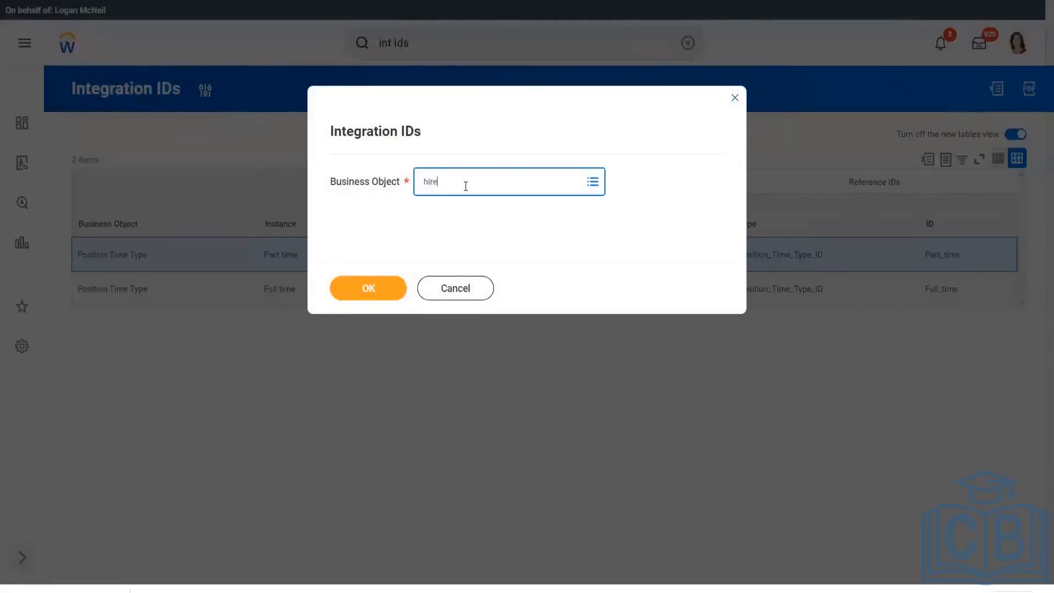
{"action": "type", "text": " reason"}
{"action": "key", "text": "Return"}
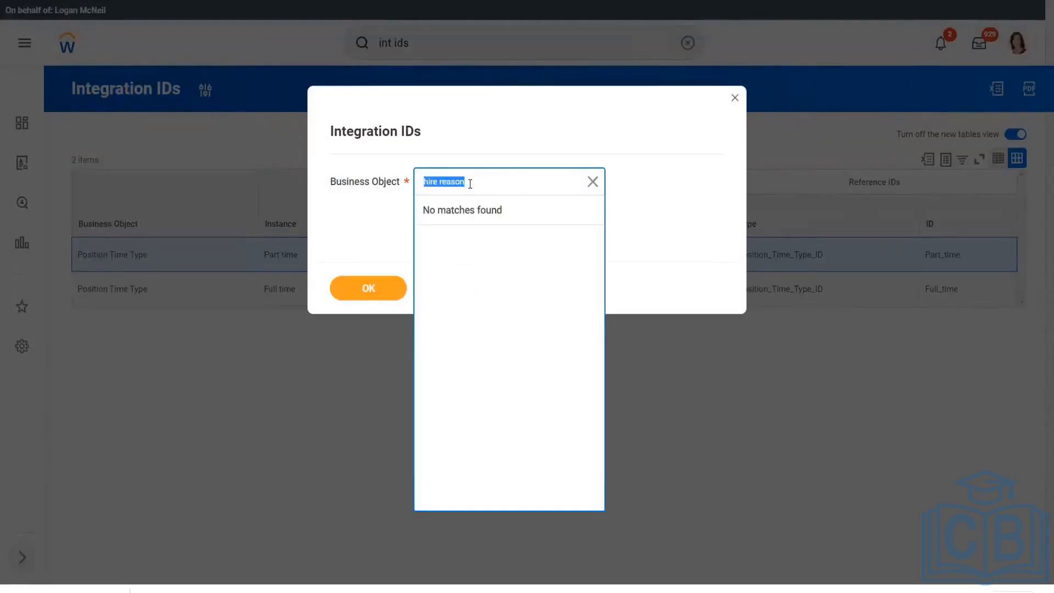
{"action": "type", "text": "gen"}
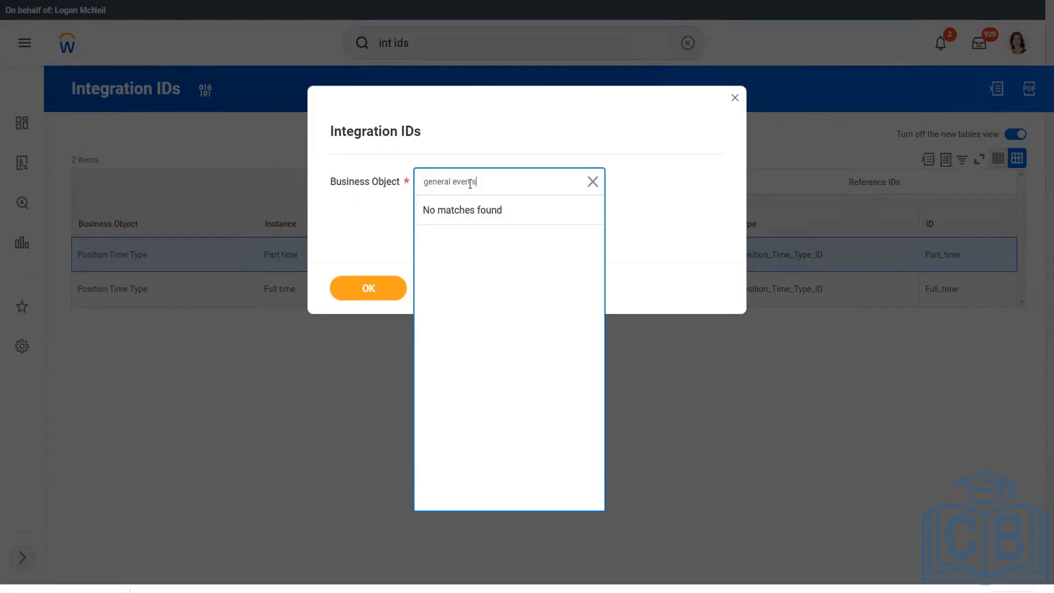
{"action": "type", "text": "eral event subs"}
{"action": "type", "text": "at"}
{"action": "key", "text": "Return"}
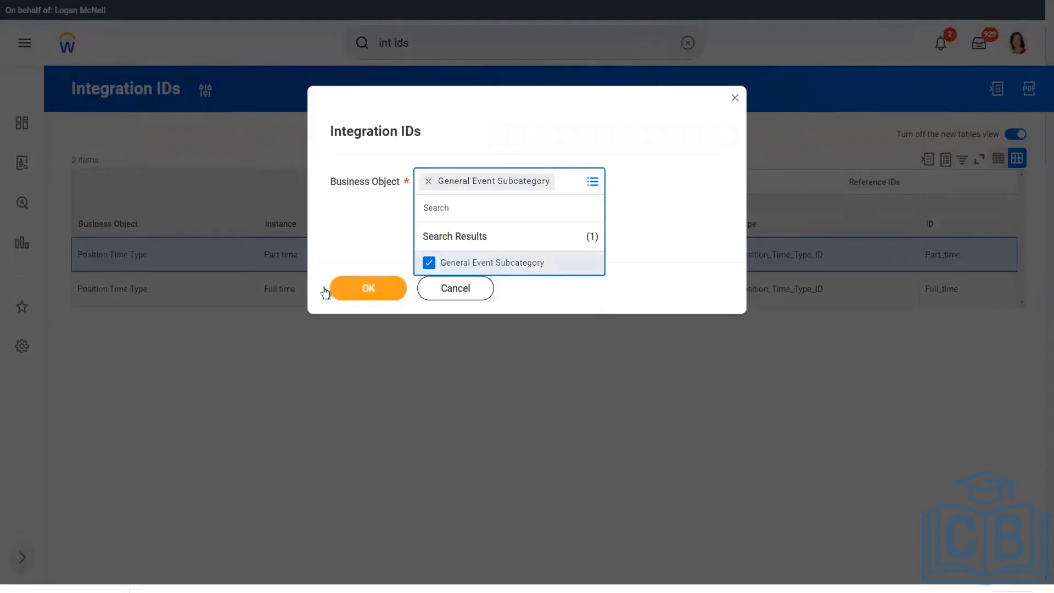
{"action": "left_click", "coordinate": [367, 287]}
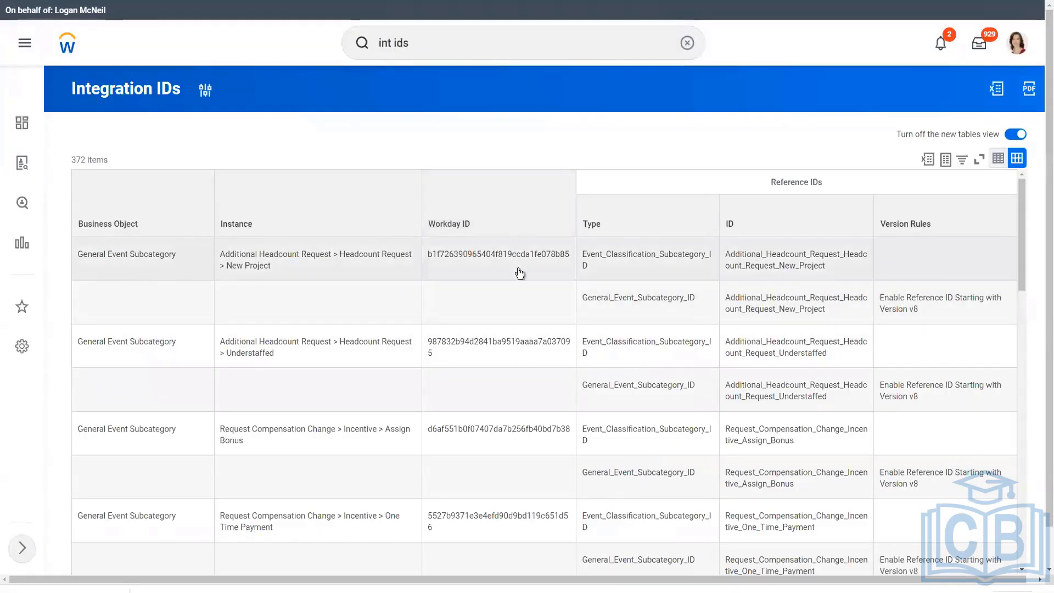
Find and select the Existing Contingent Worker New Contract reference ID in the results.
{"action": "scroll", "coordinate": [1040, 330], "scroll_direction": "down", "scroll_amount": 1}
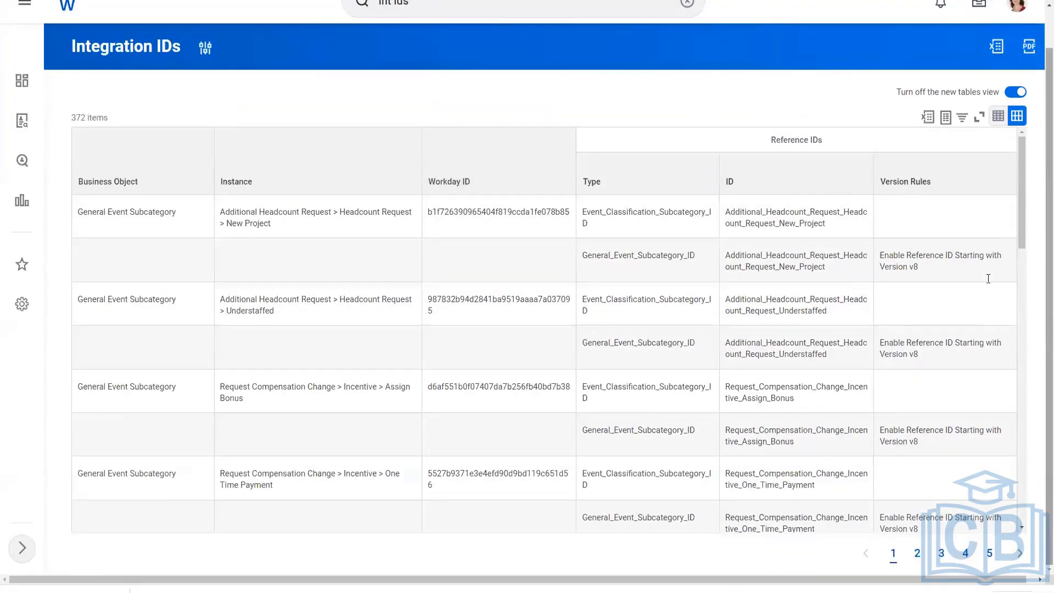
{"action": "left_click_drag", "start_coordinate": [1023, 212], "coordinate": [829, 435]}
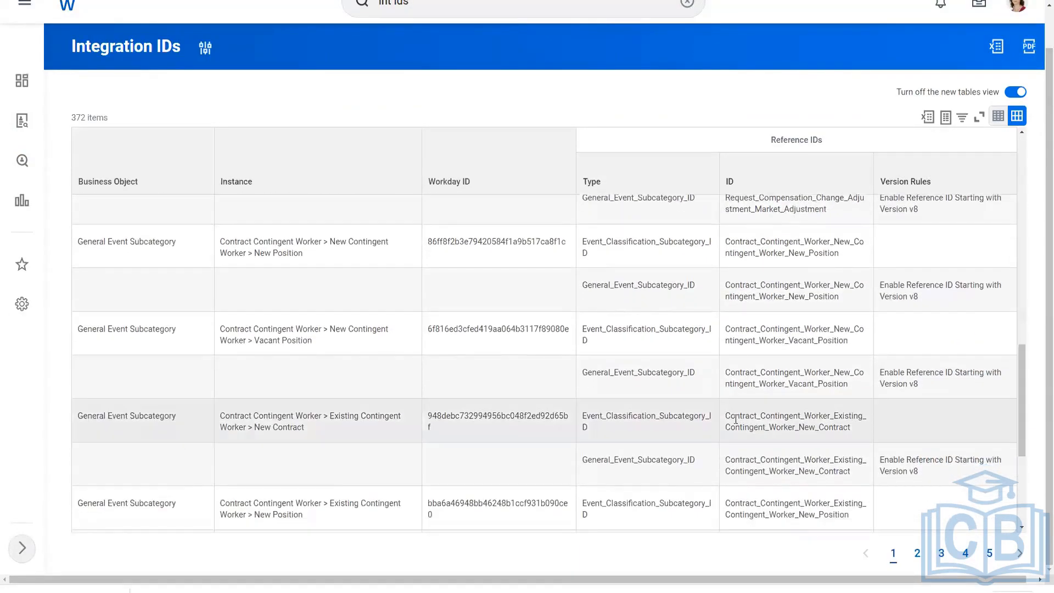
{"action": "double_click", "coordinate": [865, 421]}
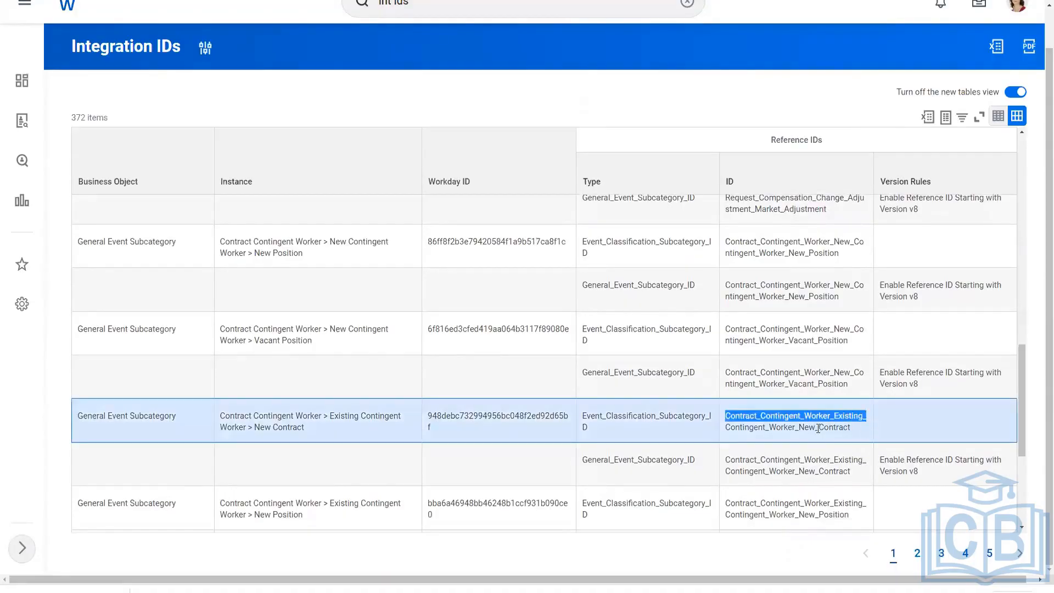
{"action": "left_click", "coordinate": [814, 428]}
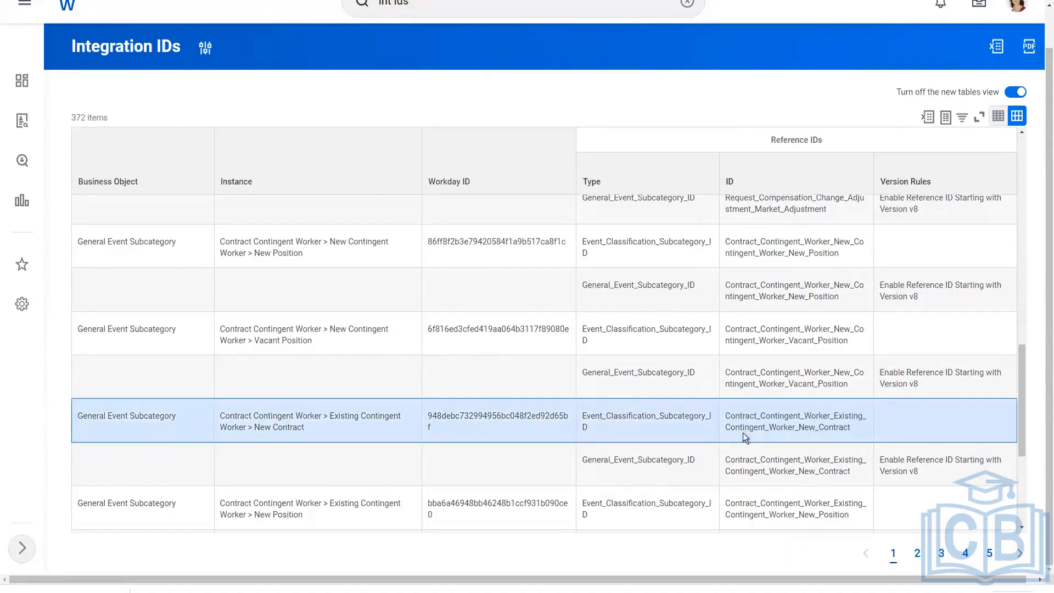
{"action": "left_click_drag", "start_coordinate": [726, 431], "coordinate": [850, 442]}
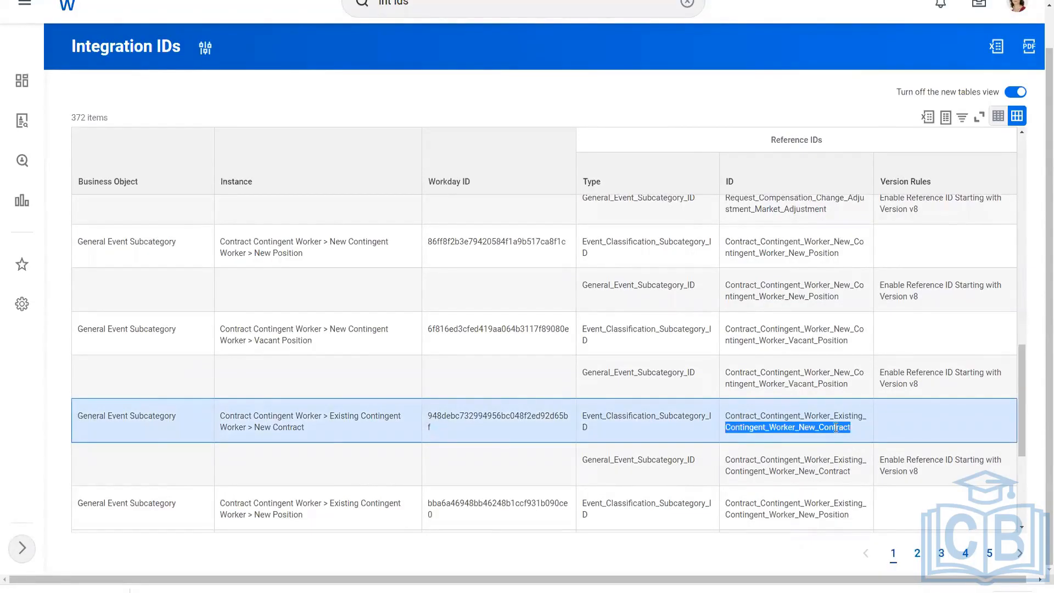
{"action": "left_click", "coordinate": [835, 428]}
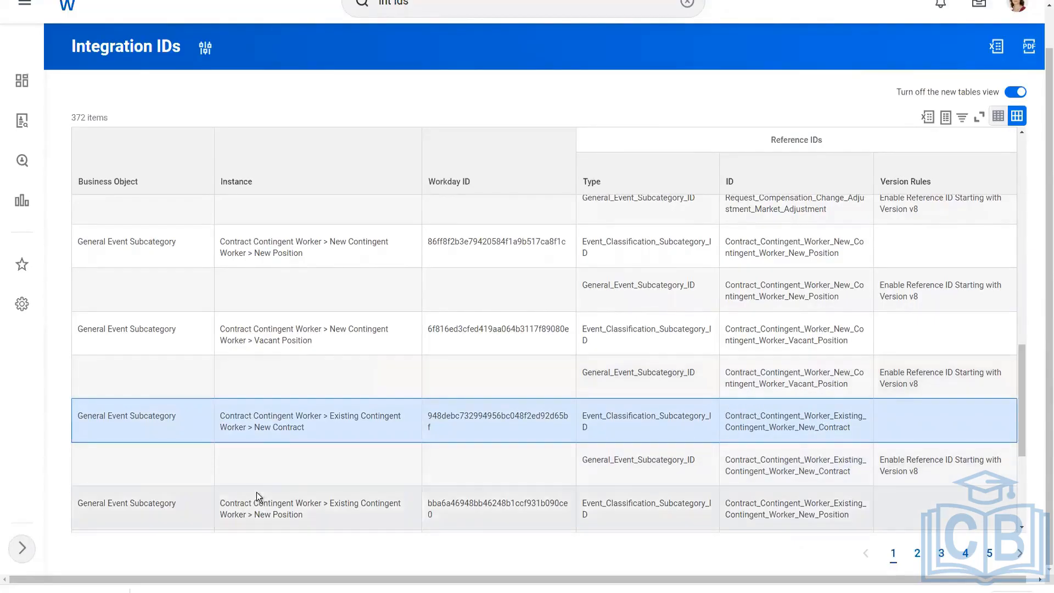
{"action": "key", "text": "alt+Tab"}
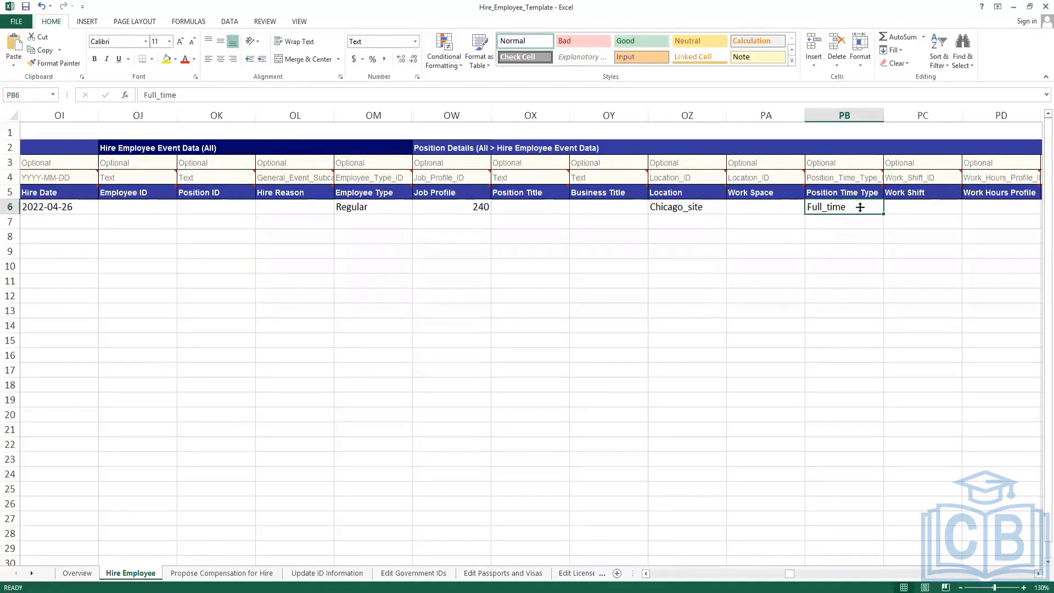
Enter 40 for both Default Hours (PE6) and Scheduled Hours (PF6) in row 6.
{"action": "key", "text": "Tab"}
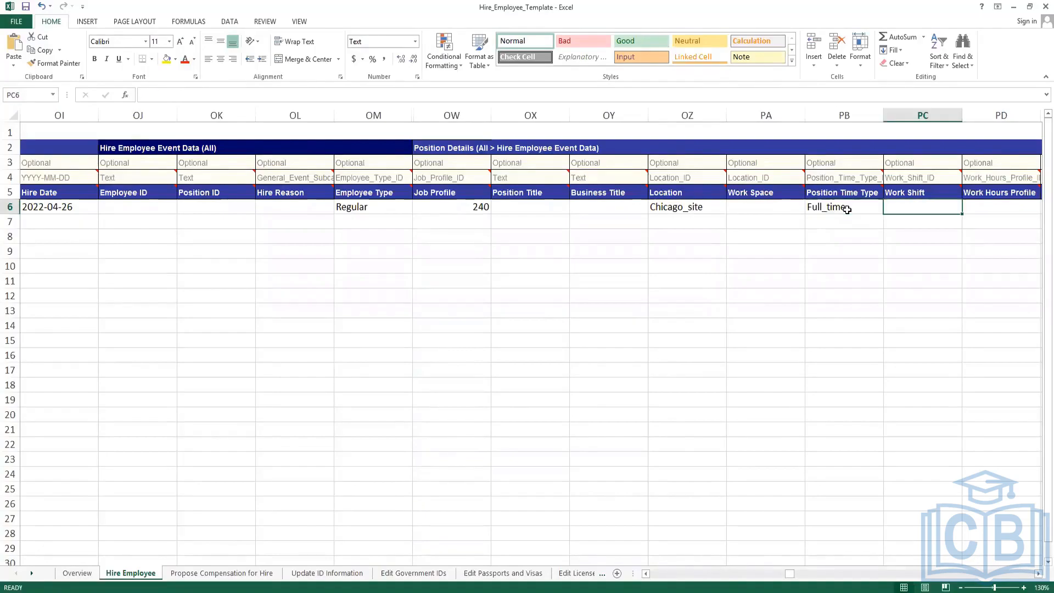
{"action": "key", "text": "Tab"}
{"action": "key", "text": "Tab"}
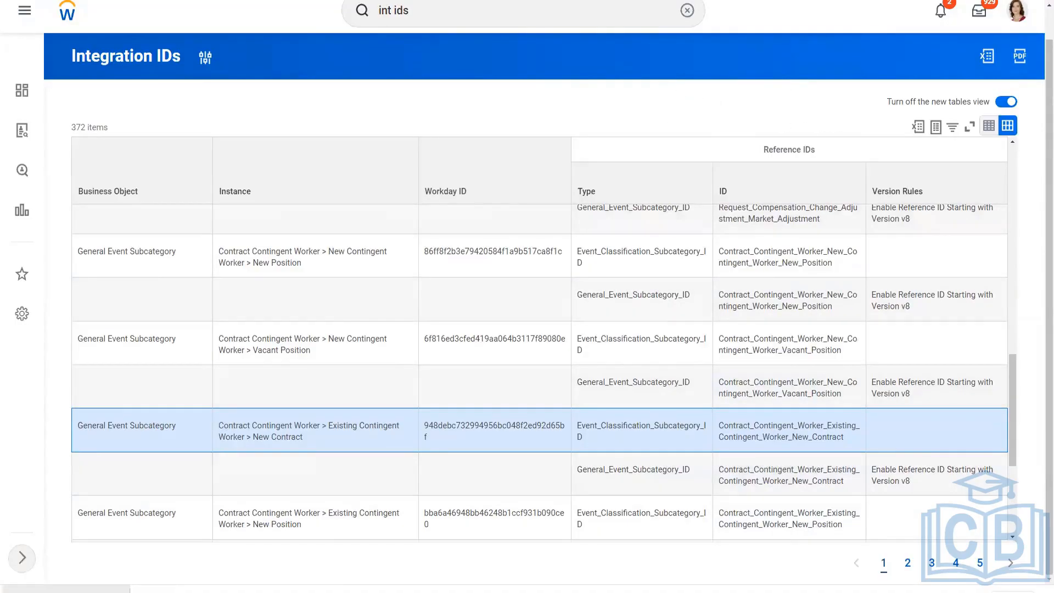
{"action": "key", "text": "alt+Tab"}
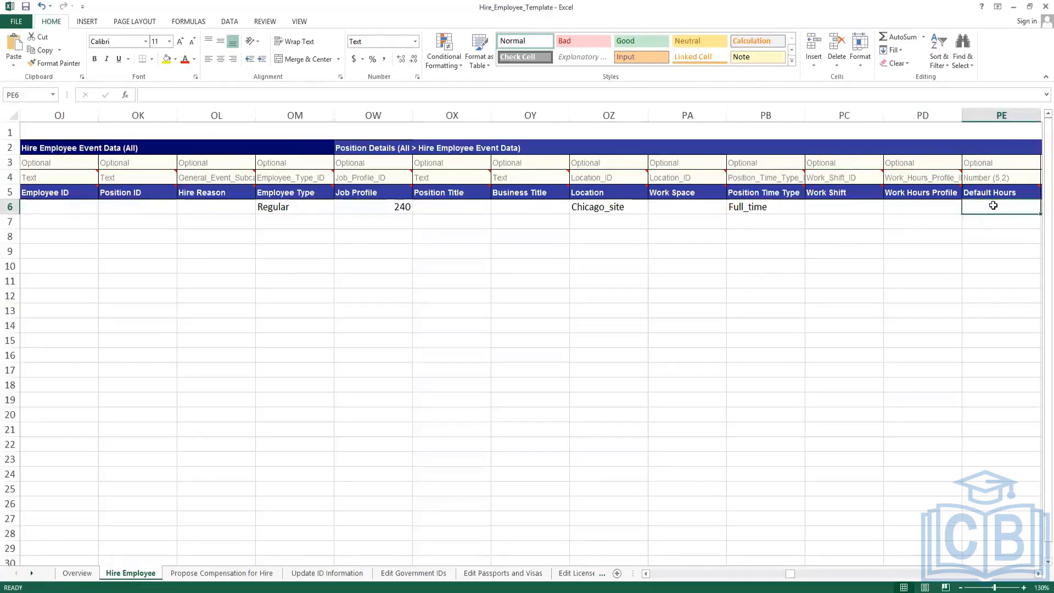
{"action": "type", "text": "40"}
{"action": "key", "text": "Tab"}
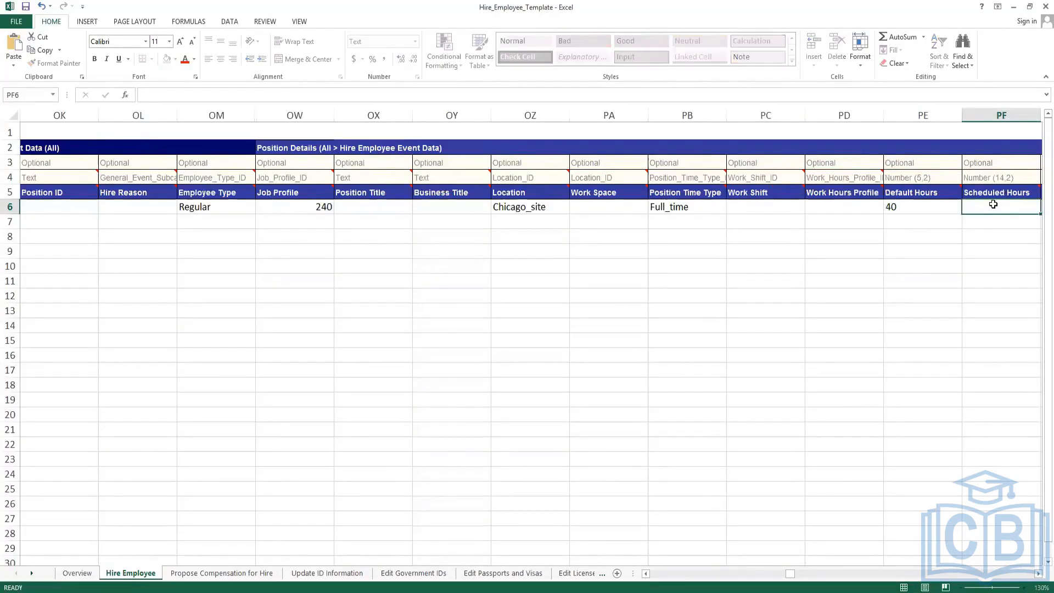
{"action": "type", "text": "40"}
{"action": "key", "text": "Tab"}
{"action": "key", "text": "Tab"}
{"action": "key", "text": "Tab"}
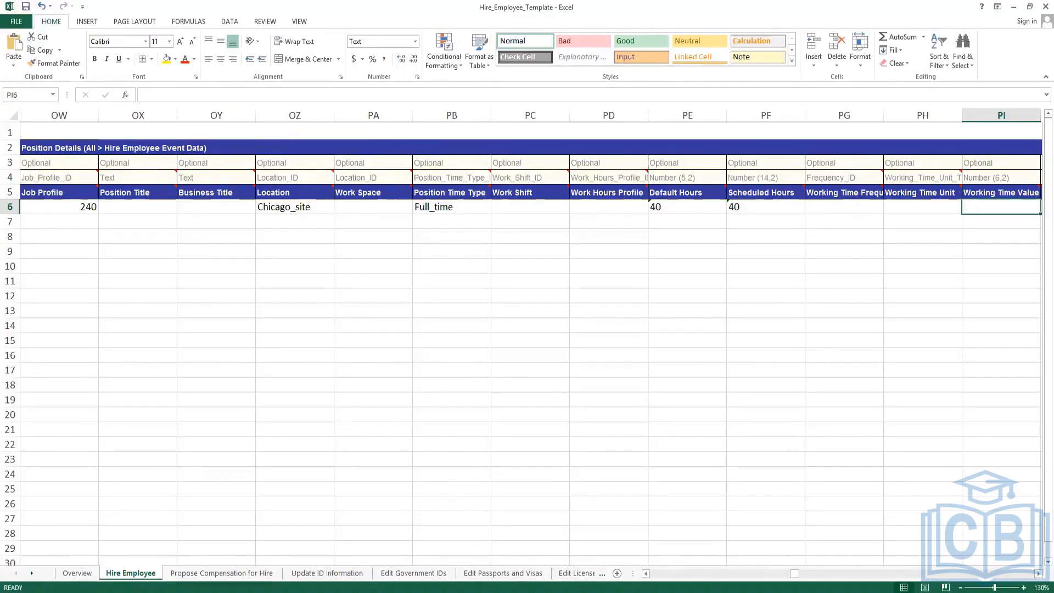
{"action": "left_click", "coordinate": [843, 115]}
{"action": "left_click_drag", "start_coordinate": [840, 110], "coordinate": [980, 131]}
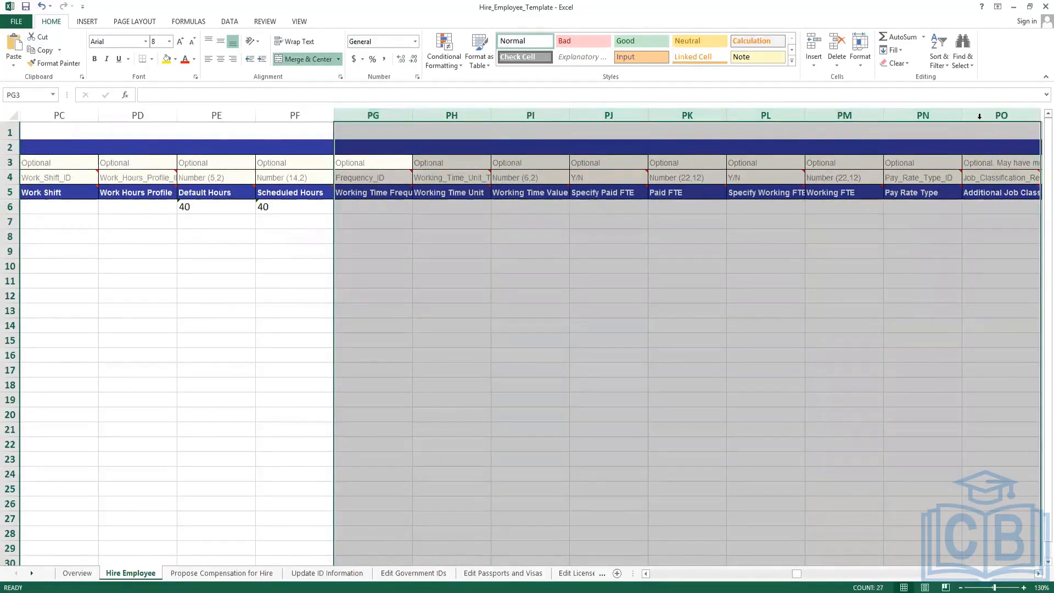
Hide the unused columns PG through PO and PP through PX.
{"action": "right_click", "coordinate": [980, 130]}
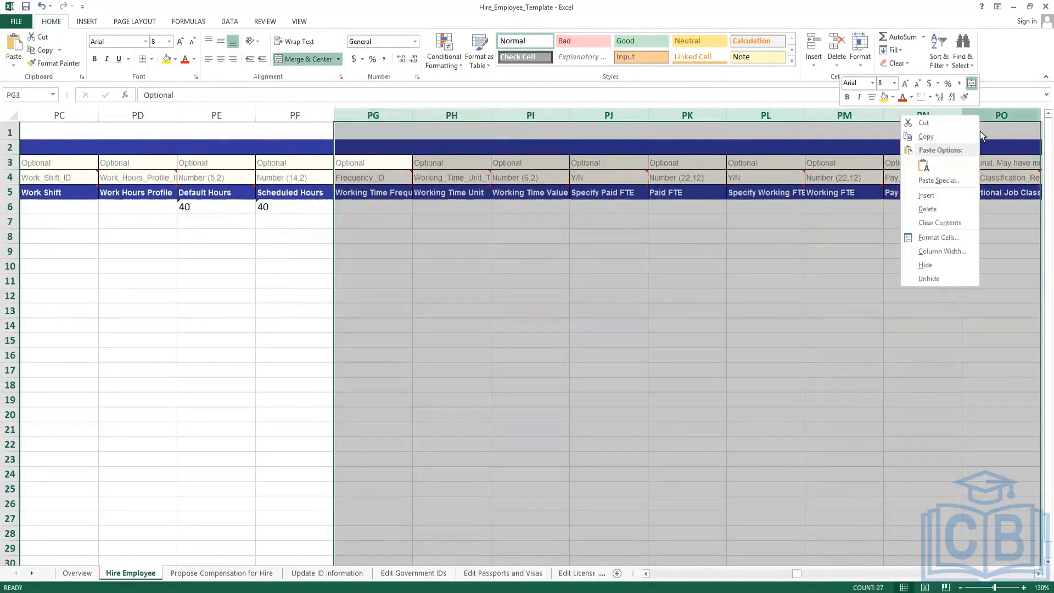
{"action": "left_click", "coordinate": [933, 265]}
{"action": "left_click", "coordinate": [384, 264]}
{"action": "left_click_drag", "start_coordinate": [380, 114], "coordinate": [966, 122]}
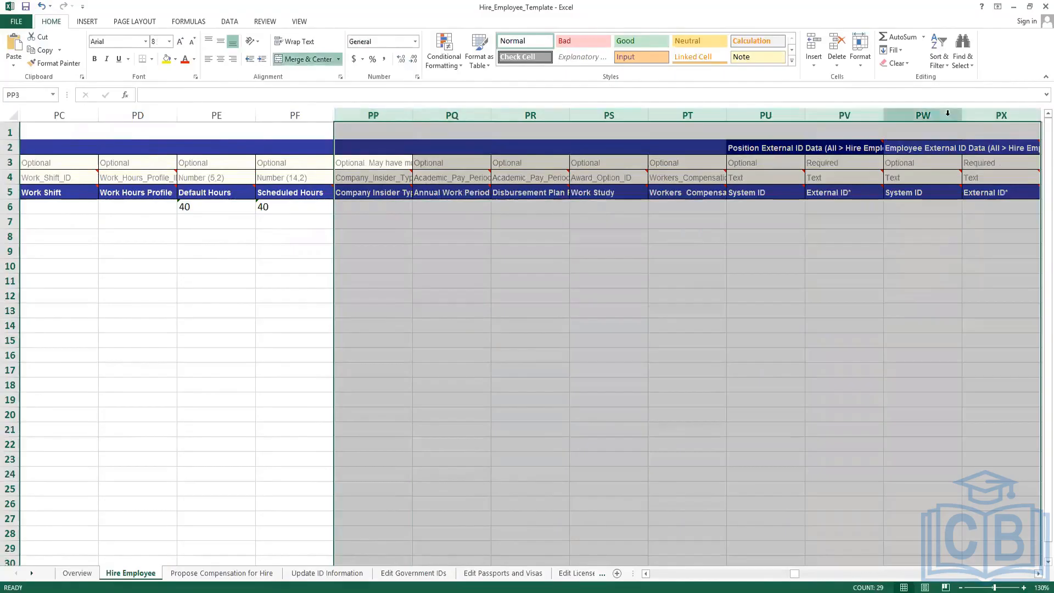
{"action": "right_click", "coordinate": [948, 115]}
{"action": "left_click", "coordinate": [966, 265]}
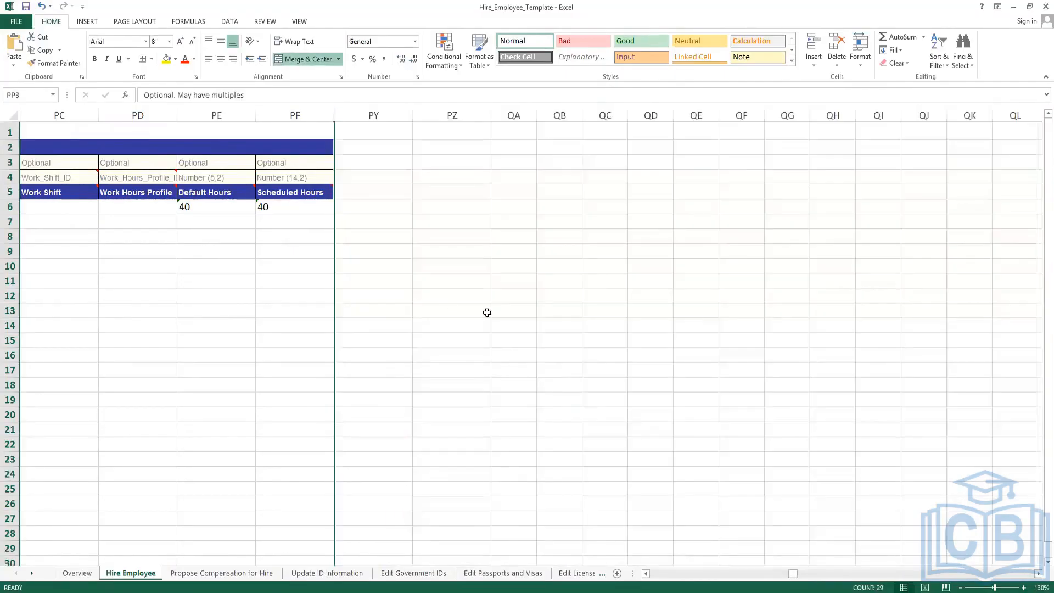
{"action": "left_click", "coordinate": [487, 312]}
Hide the Employee ID and Position ID columns OJ and OK.
{"action": "left_click_drag", "start_coordinate": [795, 574], "coordinate": [648, 575]}
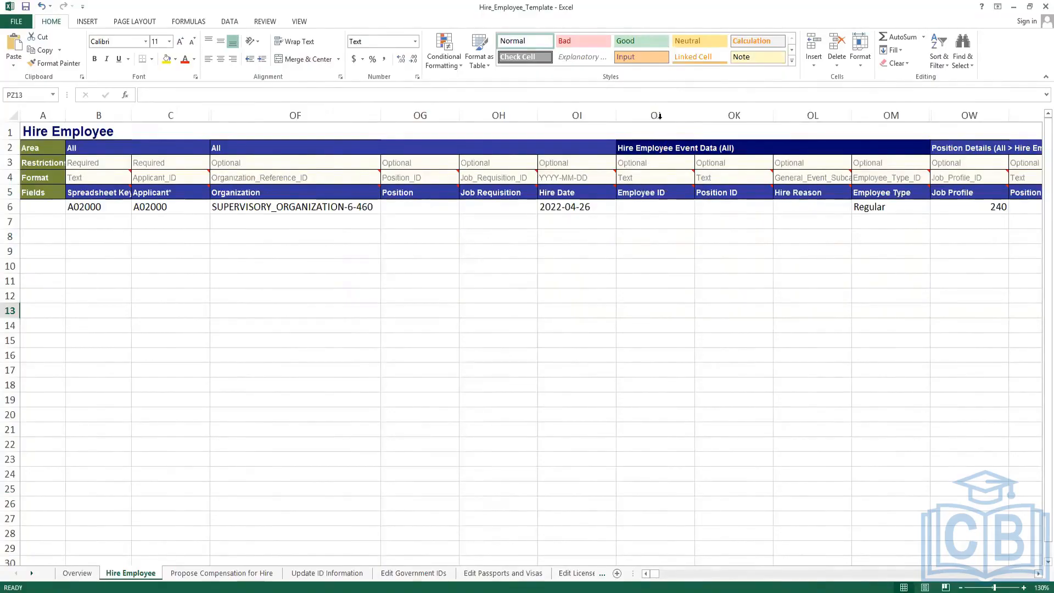
{"action": "left_click_drag", "start_coordinate": [658, 114], "coordinate": [758, 115]}
{"action": "right_click", "coordinate": [758, 116]}
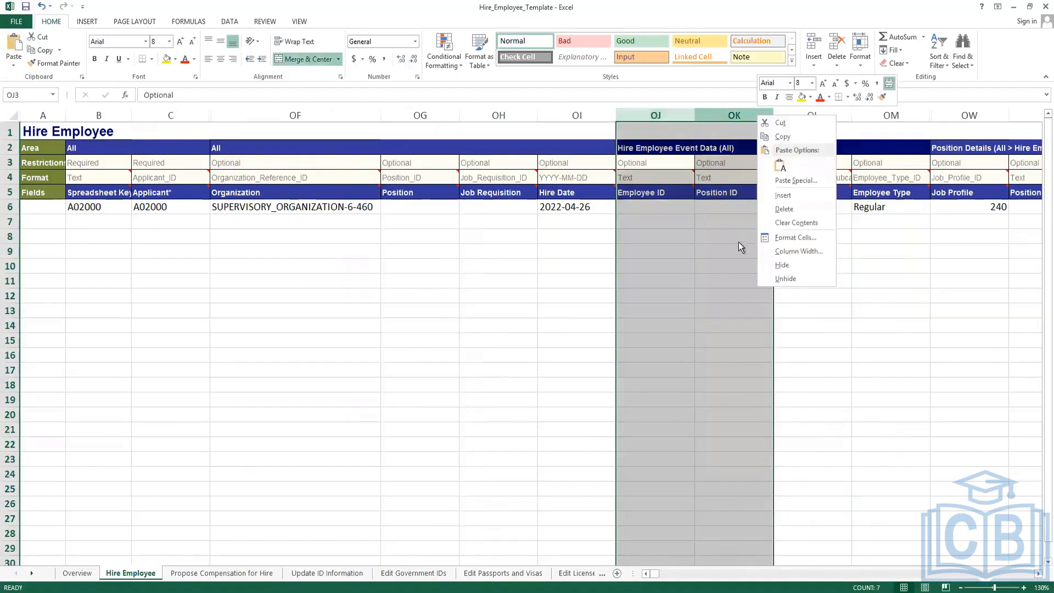
{"action": "left_click", "coordinate": [796, 266]}
{"action": "left_click", "coordinate": [656, 212]}
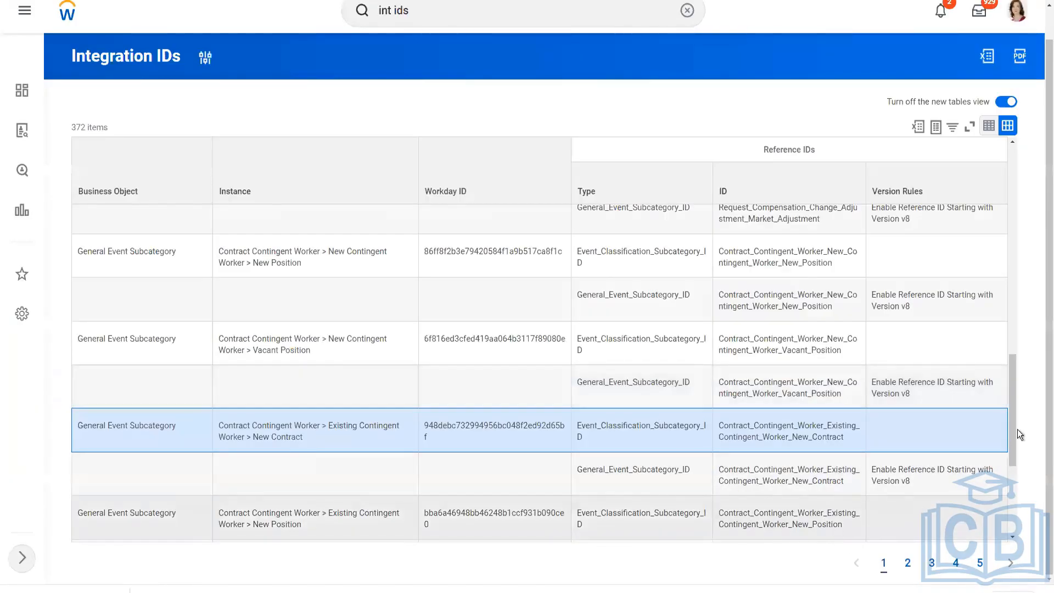
Page through the Integration IDs report to page 4 and locate the New Hire > New Position row.
{"action": "left_click_drag", "start_coordinate": [1013, 431], "coordinate": [1011, 502]}
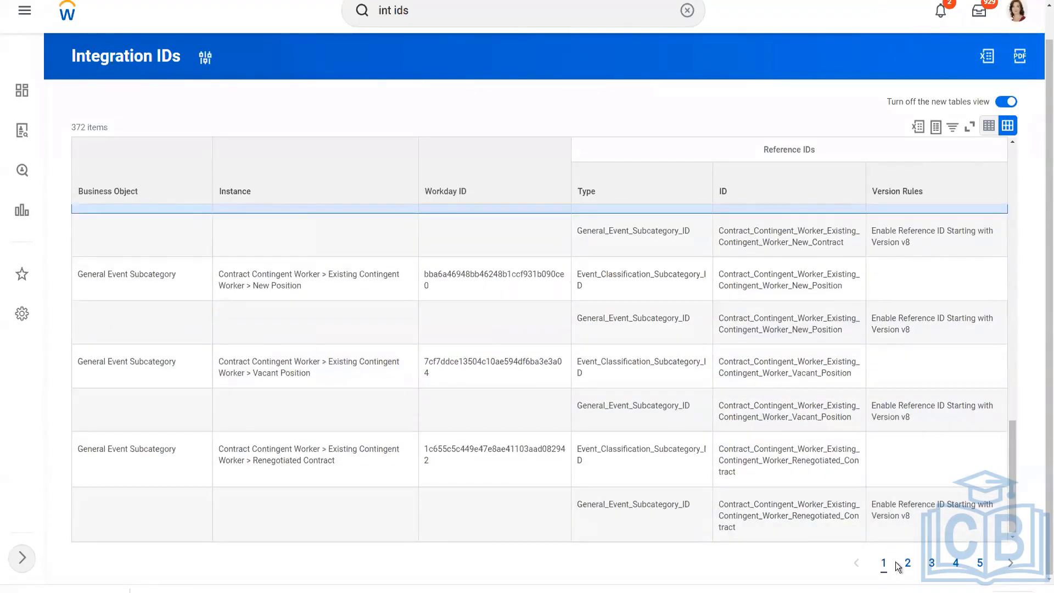
{"action": "left_click", "coordinate": [909, 569]}
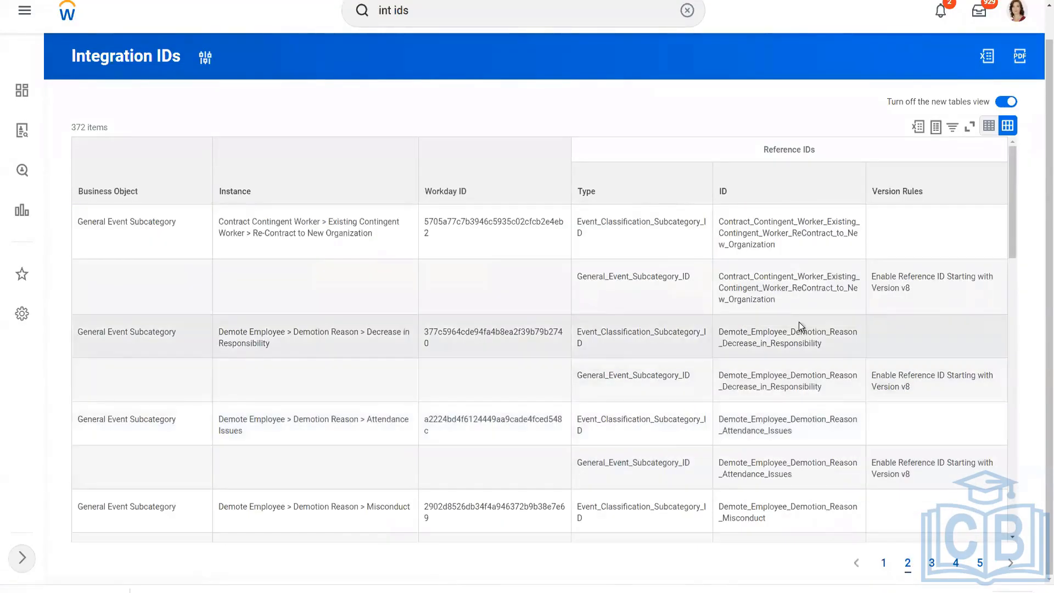
{"action": "scroll", "coordinate": [800, 327], "scroll_direction": "down", "scroll_amount": 8}
{"action": "scroll", "coordinate": [799, 322], "scroll_direction": "down", "scroll_amount": 10}
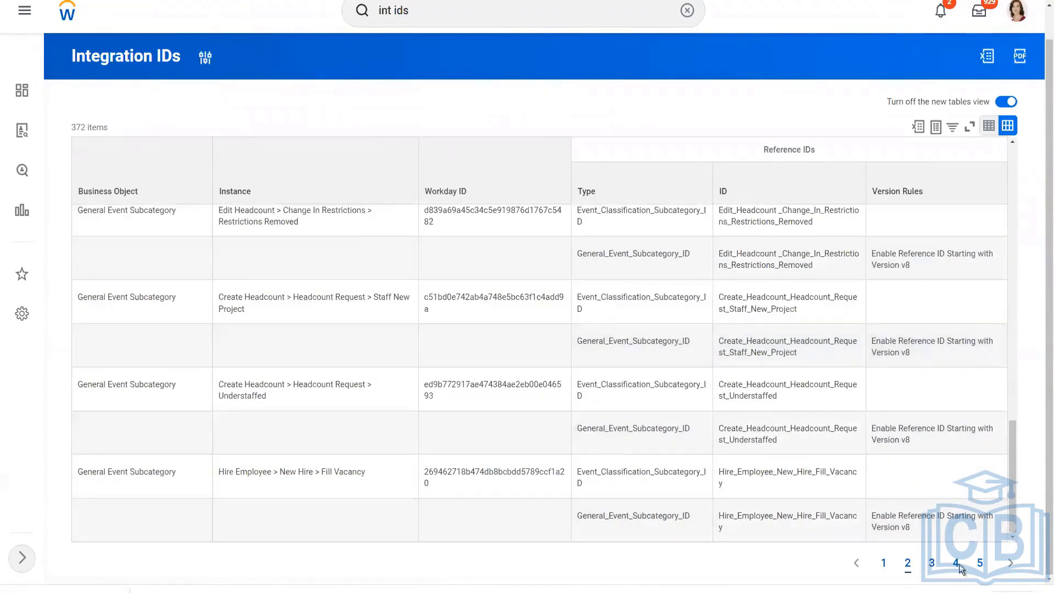
{"action": "left_click", "coordinate": [959, 565]}
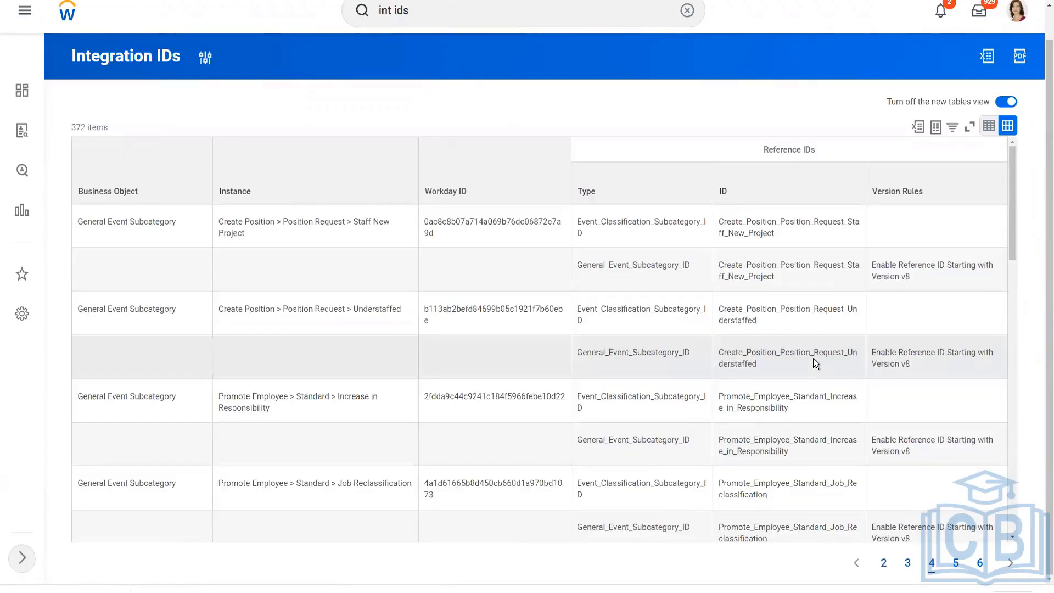
{"action": "scroll", "coordinate": [812, 358], "scroll_direction": "down", "scroll_amount": 10}
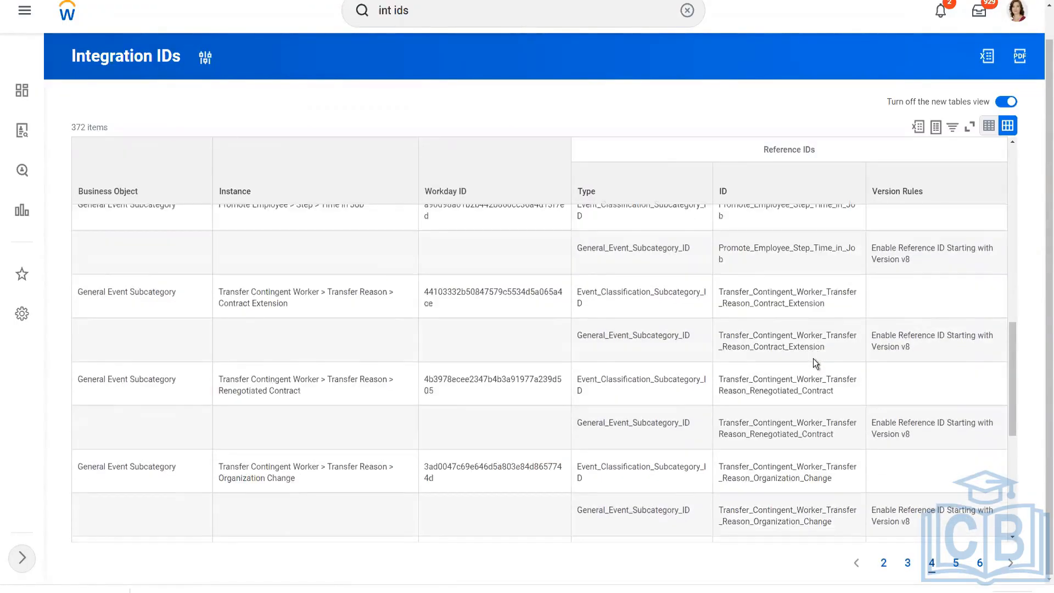
{"action": "scroll", "coordinate": [812, 362], "scroll_direction": "down", "scroll_amount": 5}
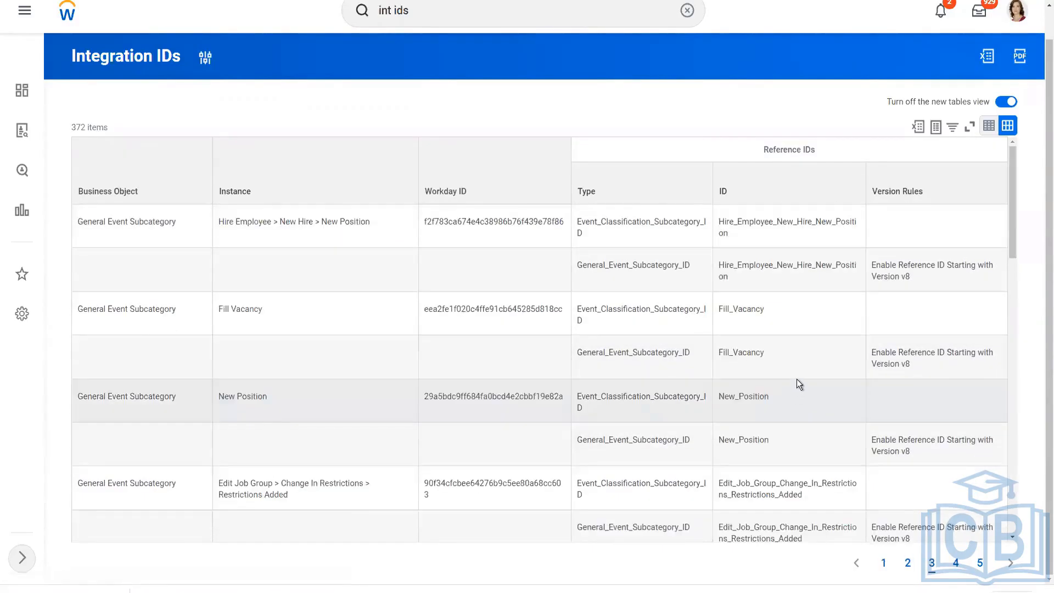
{"action": "scroll", "coordinate": [796, 379], "scroll_direction": "down", "scroll_amount": 1}
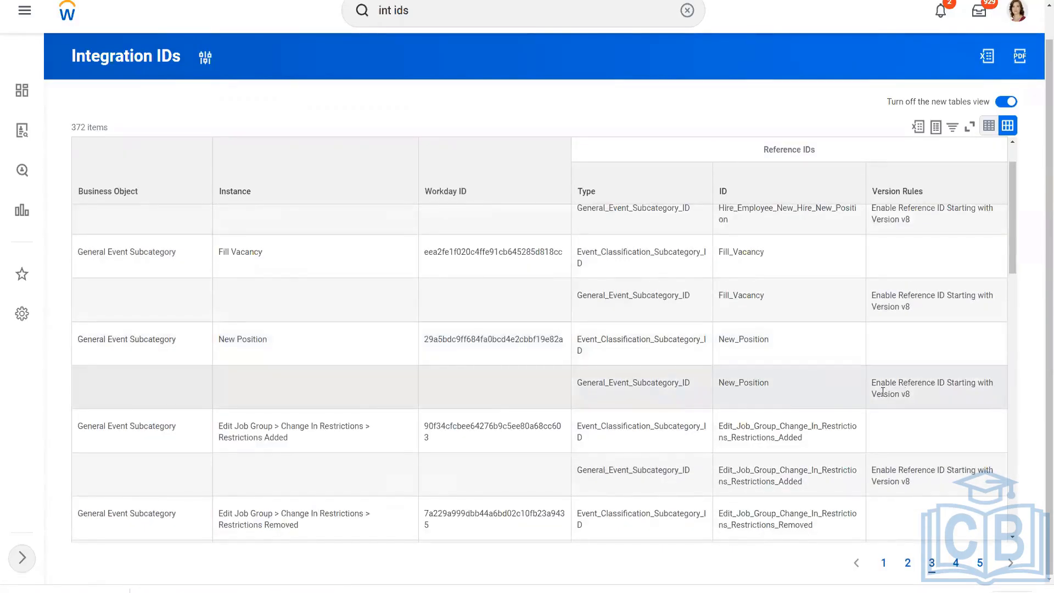
{"action": "scroll", "coordinate": [792, 391], "scroll_direction": "down", "scroll_amount": 2}
{"action": "scroll", "coordinate": [791, 391], "scroll_direction": "up", "scroll_amount": 3}
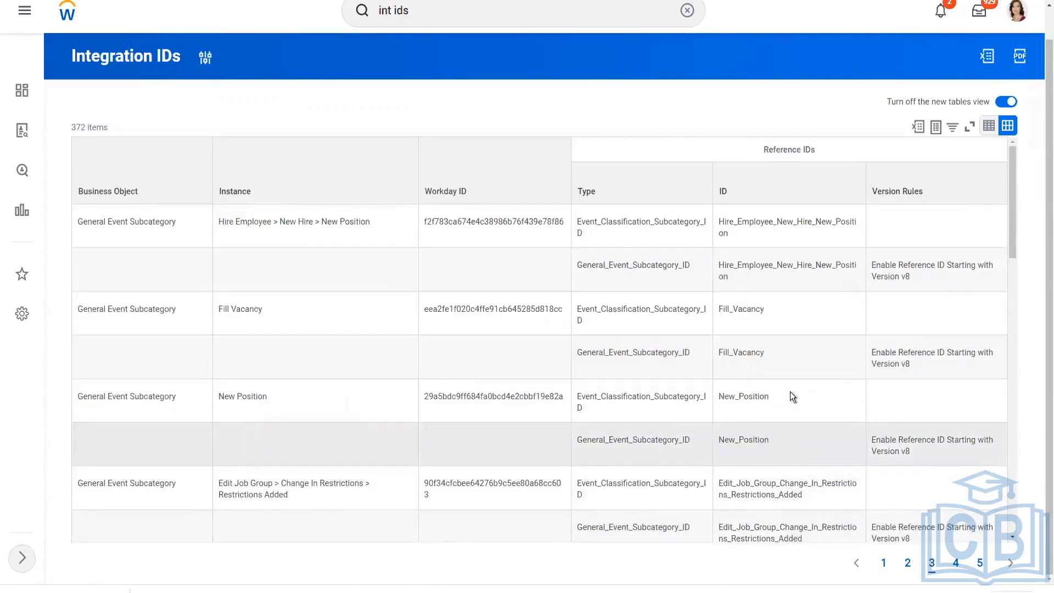
Select the Hire_Employee_New_Hire_New_Position reference ID for copying.
{"action": "left_click", "coordinate": [718, 266]}
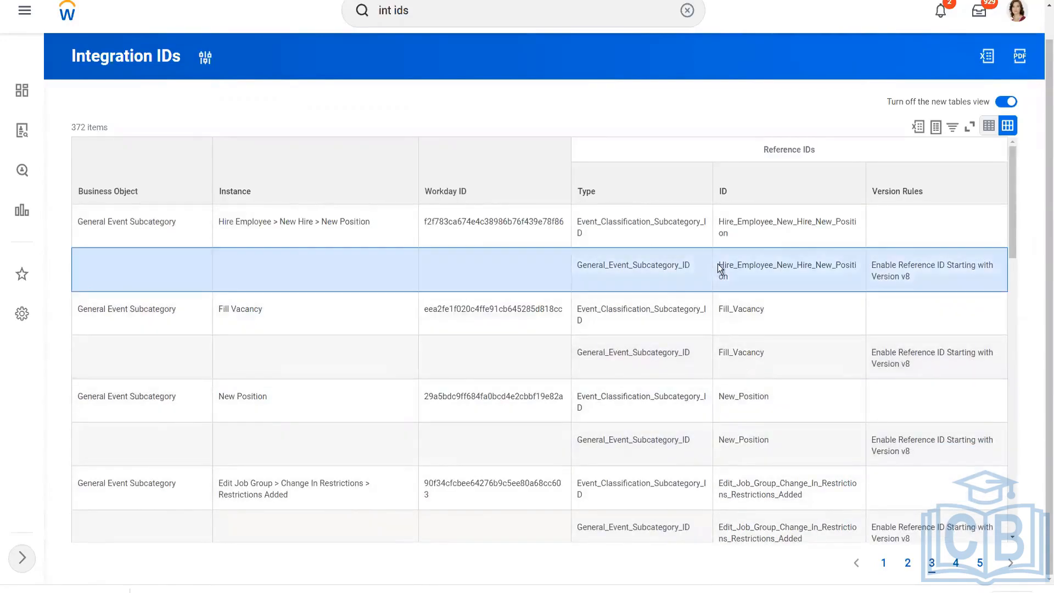
{"action": "left_click_drag", "start_coordinate": [723, 264], "coordinate": [748, 278]}
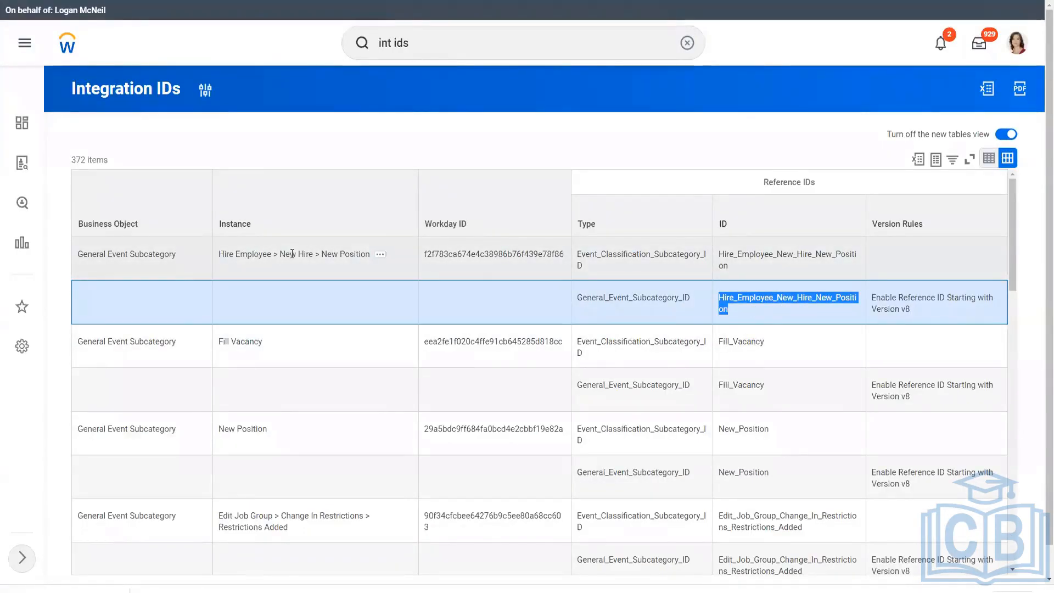
{"action": "left_click", "coordinate": [341, 253]}
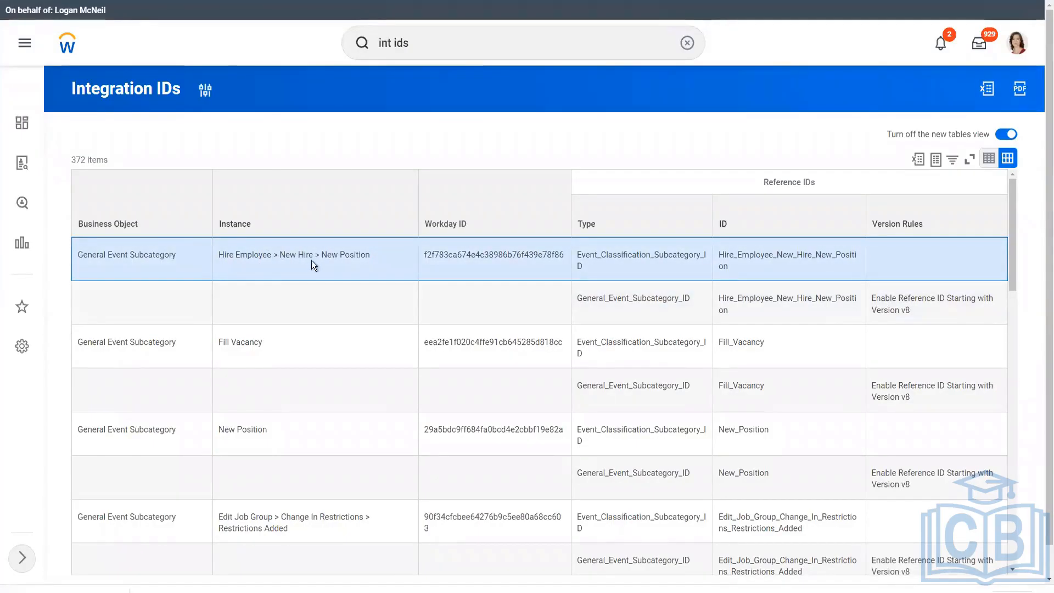
{"action": "left_click", "coordinate": [727, 311]}
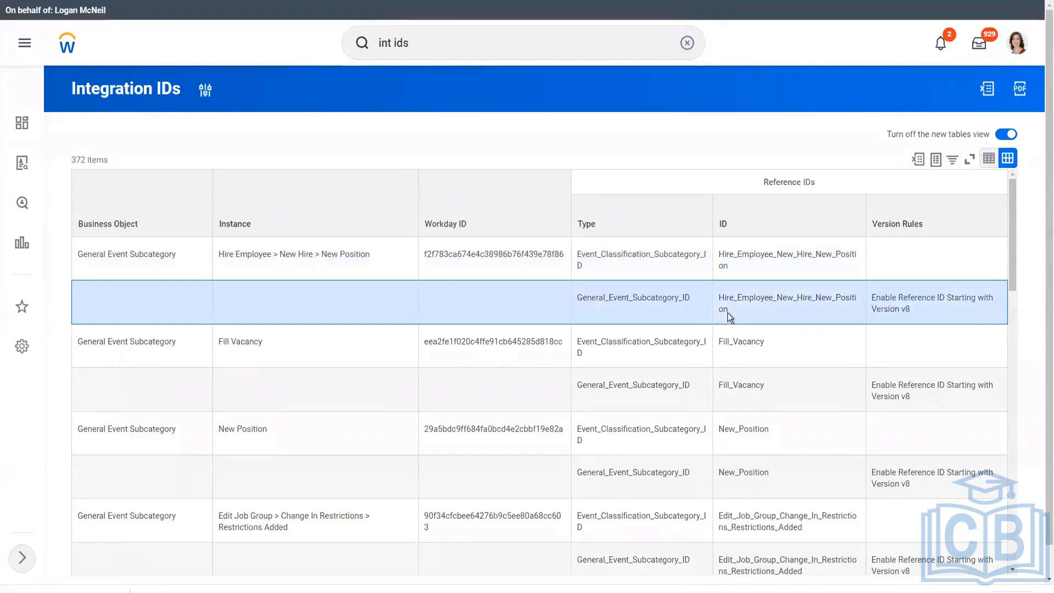
{"action": "left_click_drag", "start_coordinate": [730, 308], "coordinate": [713, 294]}
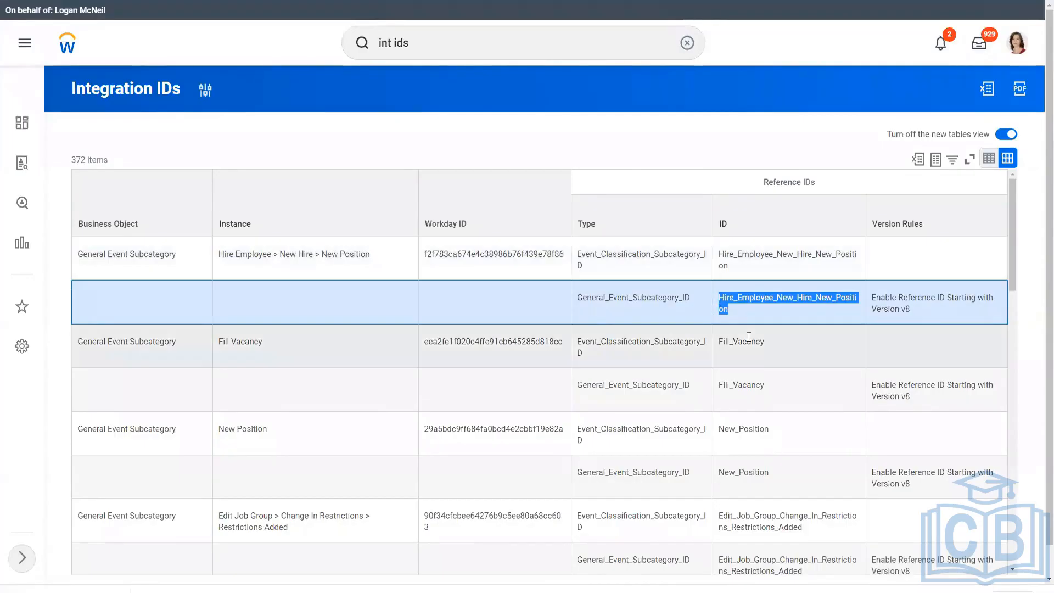
{"action": "key", "text": "alt+Tab"}
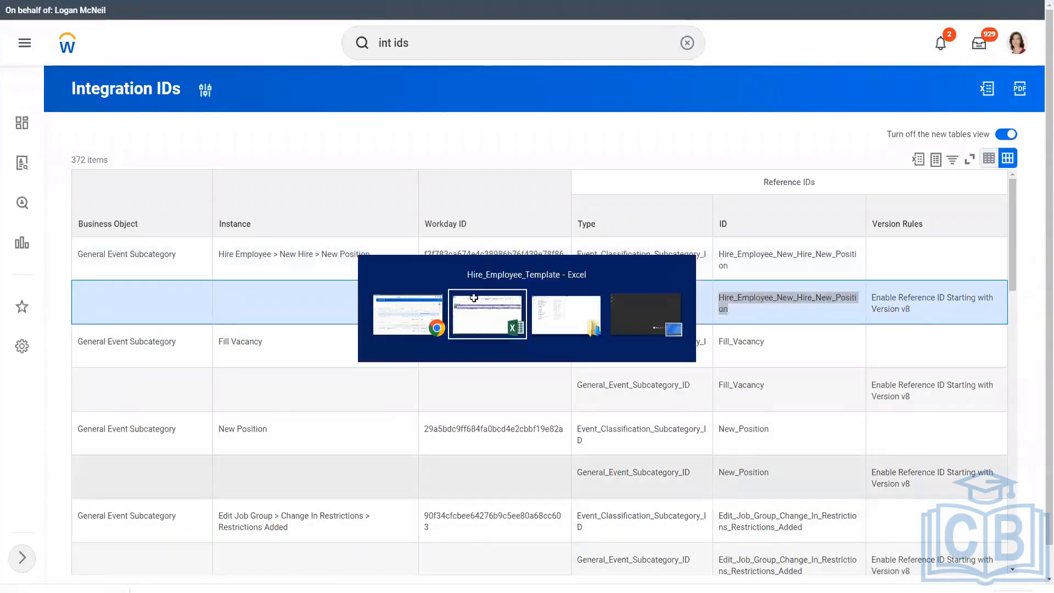
Paste Hire_Employee_New_Hire_New_Position into Hire Reason cell OL6 and autofit column OL.
{"action": "left_click", "coordinate": [654, 179]}
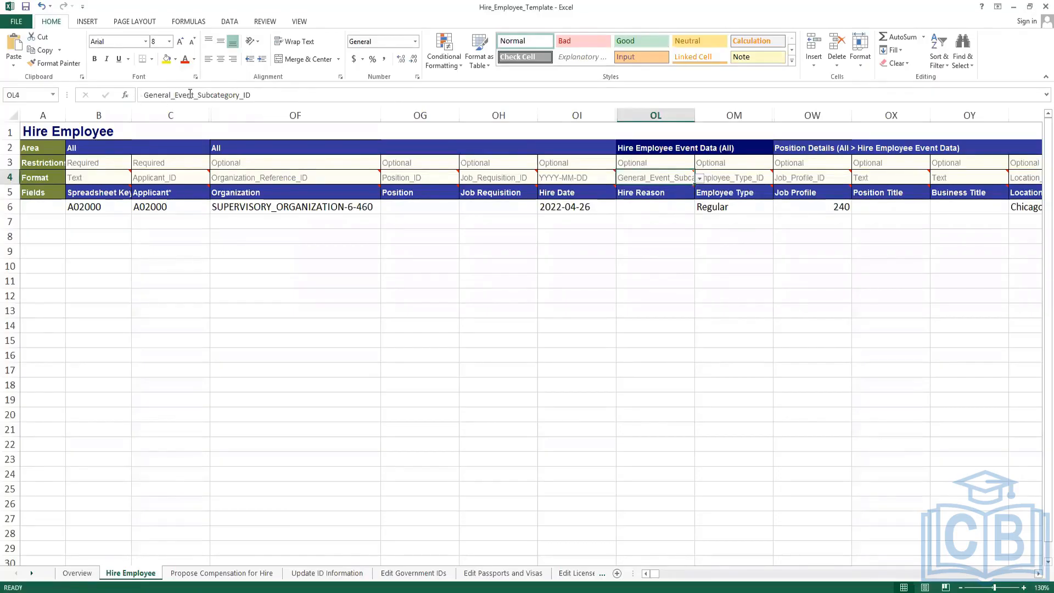
{"action": "left_click", "coordinate": [635, 207]}
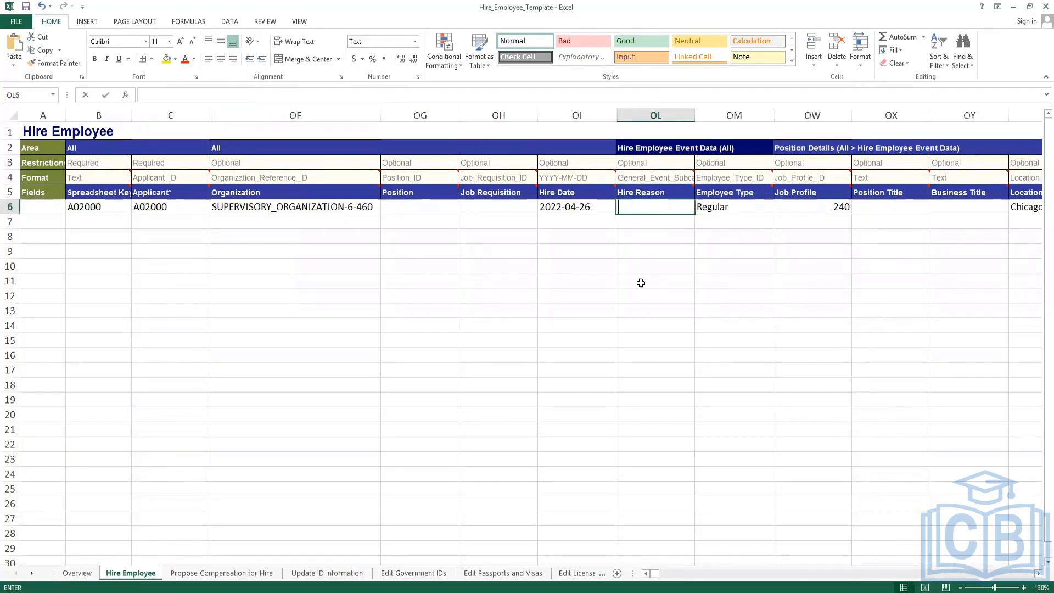
{"action": "key", "text": "ctrl+v"}
{"action": "left_click", "coordinate": [641, 283]}
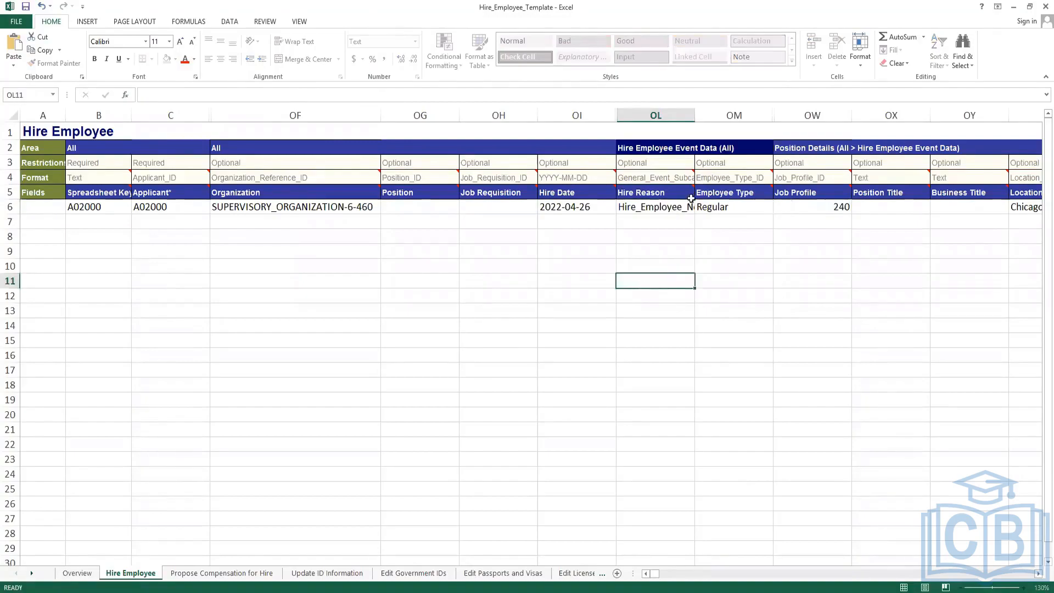
{"action": "double_click", "coordinate": [695, 114]}
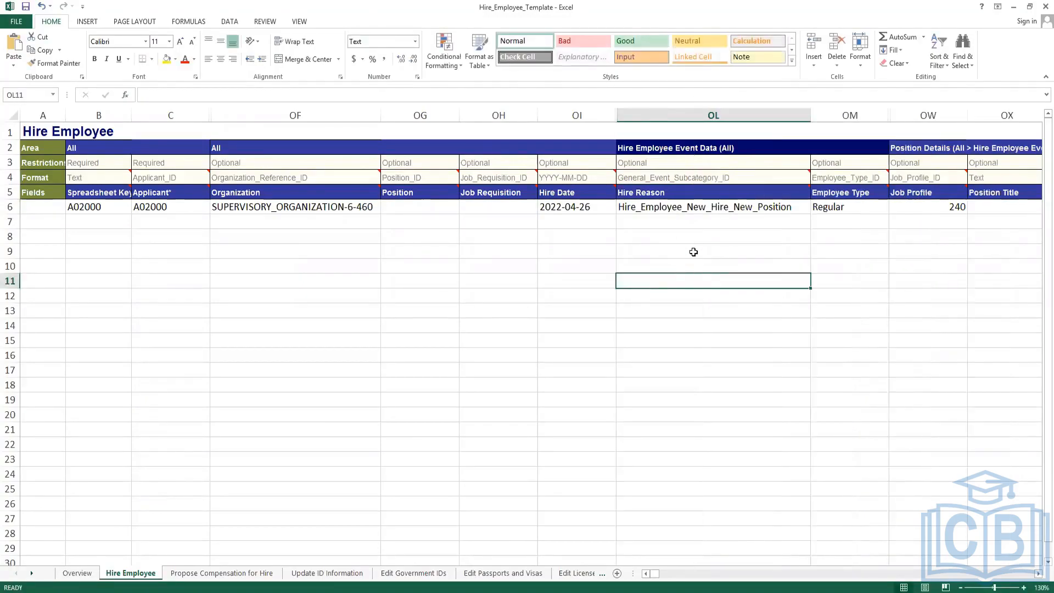
{"action": "left_click", "coordinate": [694, 251]}
{"action": "left_click", "coordinate": [685, 207]}
{"action": "left_click", "coordinate": [682, 179]}
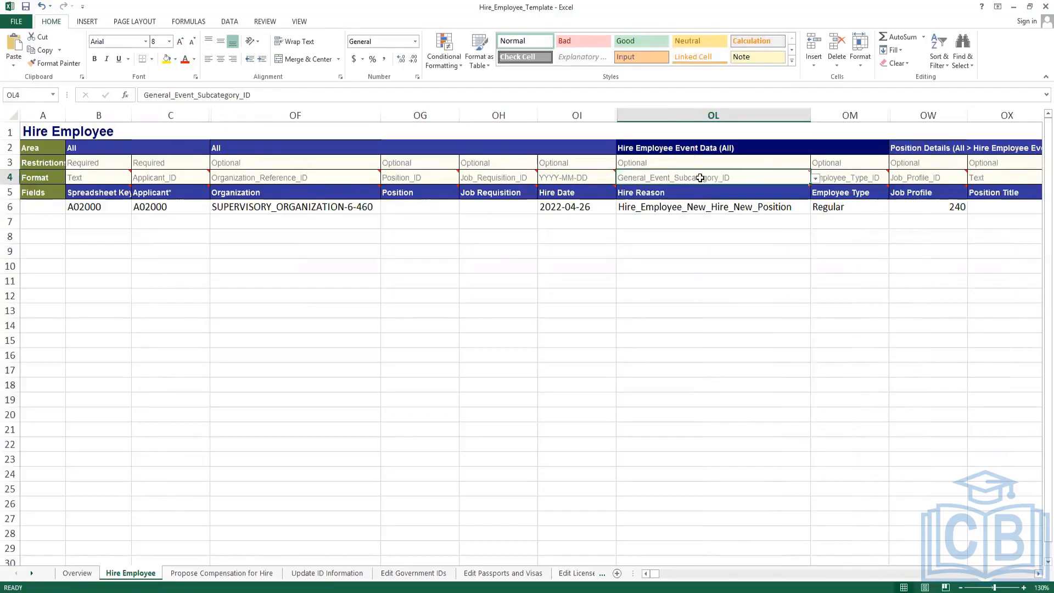
{"action": "mouse_move", "coordinate": [697, 177]}
Hide the Position and Job Requisition columns OG and OH.
{"action": "left_click_drag", "start_coordinate": [421, 115], "coordinate": [497, 115]}
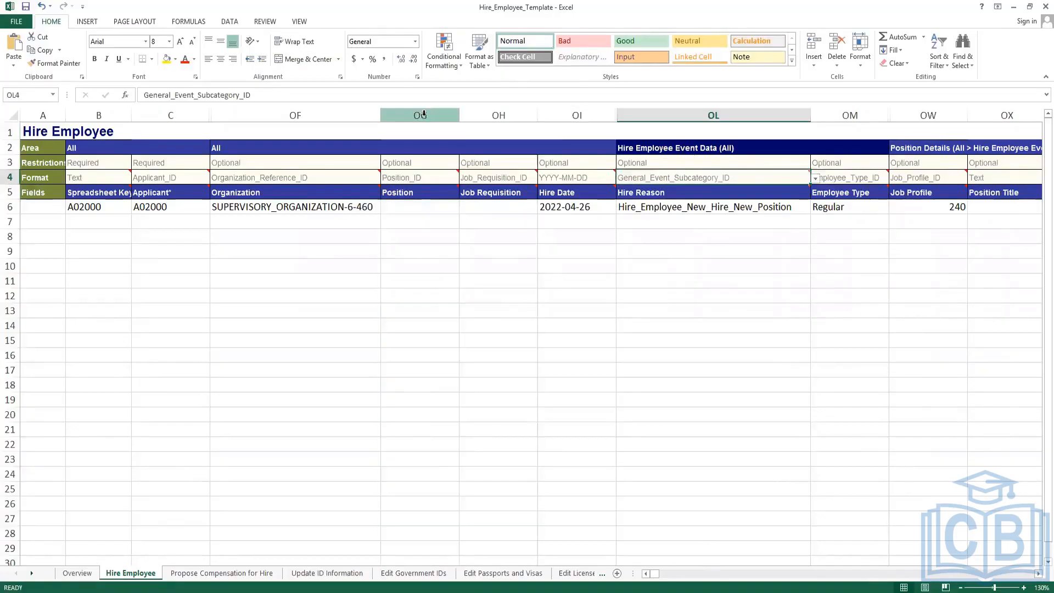
{"action": "left_click_drag", "start_coordinate": [423, 114], "coordinate": [486, 115]}
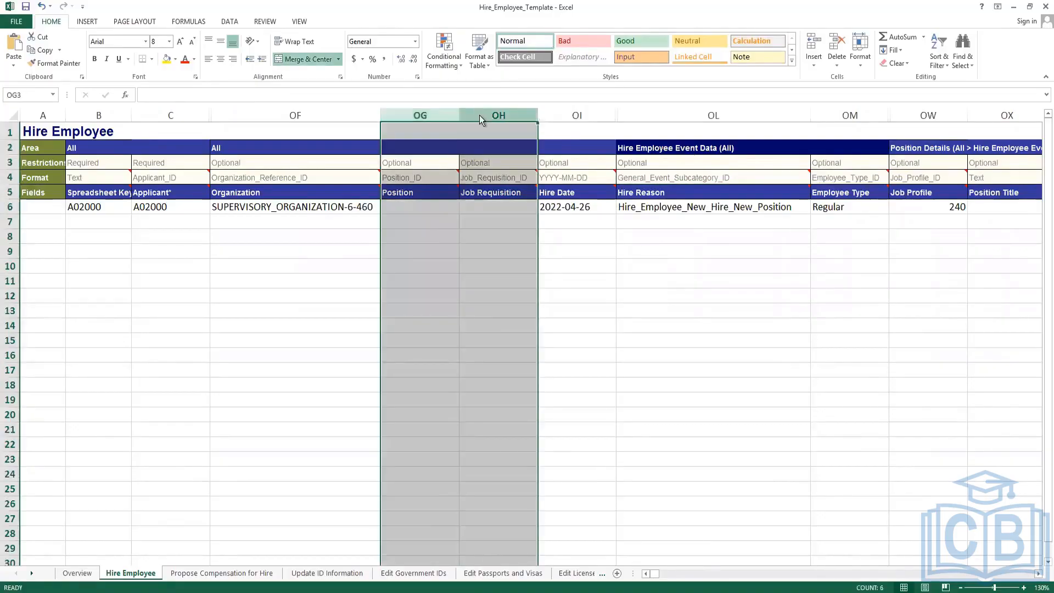
{"action": "right_click", "coordinate": [484, 115]}
{"action": "left_click", "coordinate": [505, 265]}
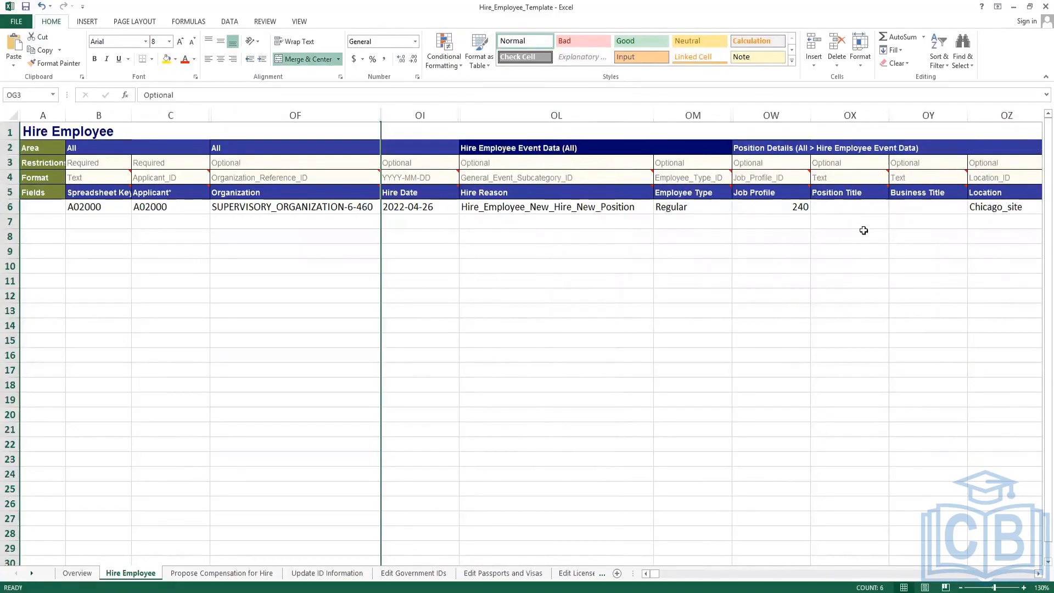
{"action": "left_click", "coordinate": [858, 211]}
{"action": "left_click", "coordinate": [94, 220]}
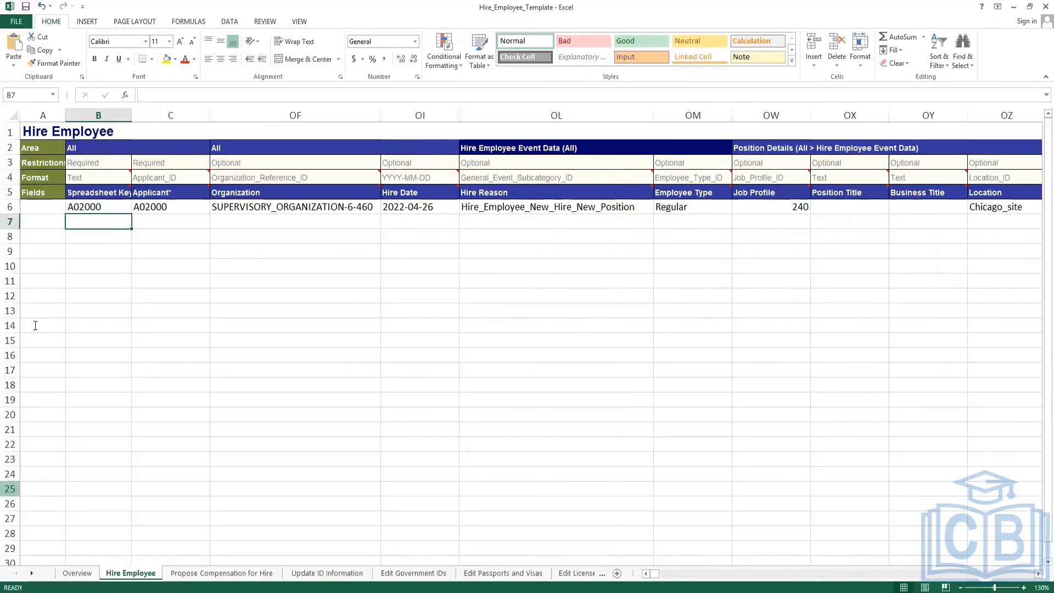
Paste applicant ID A02001 into row 7's B7 and Applicant cell C7.
{"action": "key", "text": "alt+Tab"}
{"action": "double_click", "coordinate": [377, 276]}
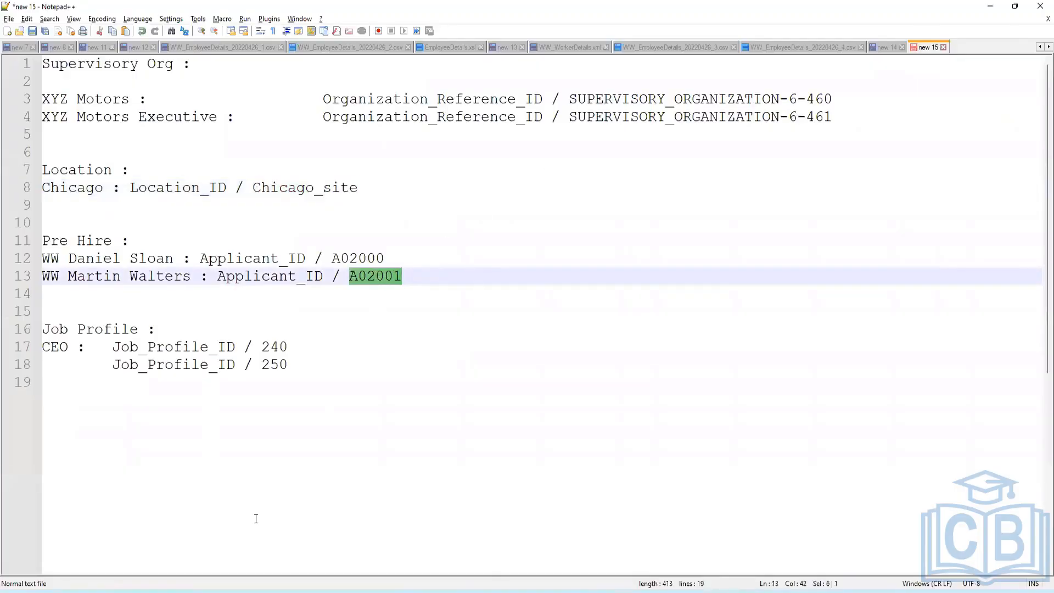
{"action": "key", "text": "alt+Tab"}
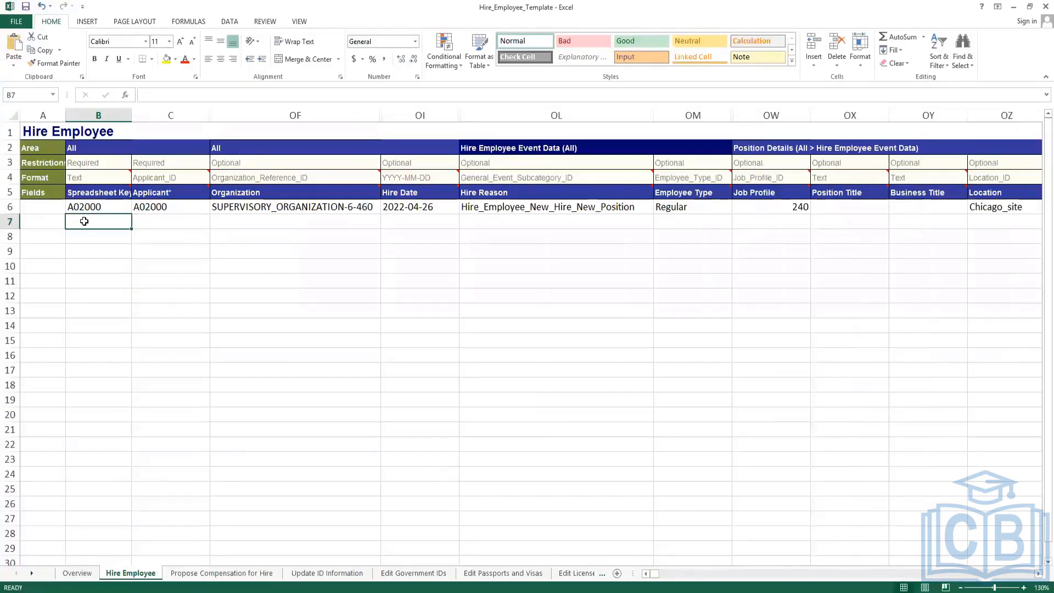
{"action": "key", "text": "ctrl+v"}
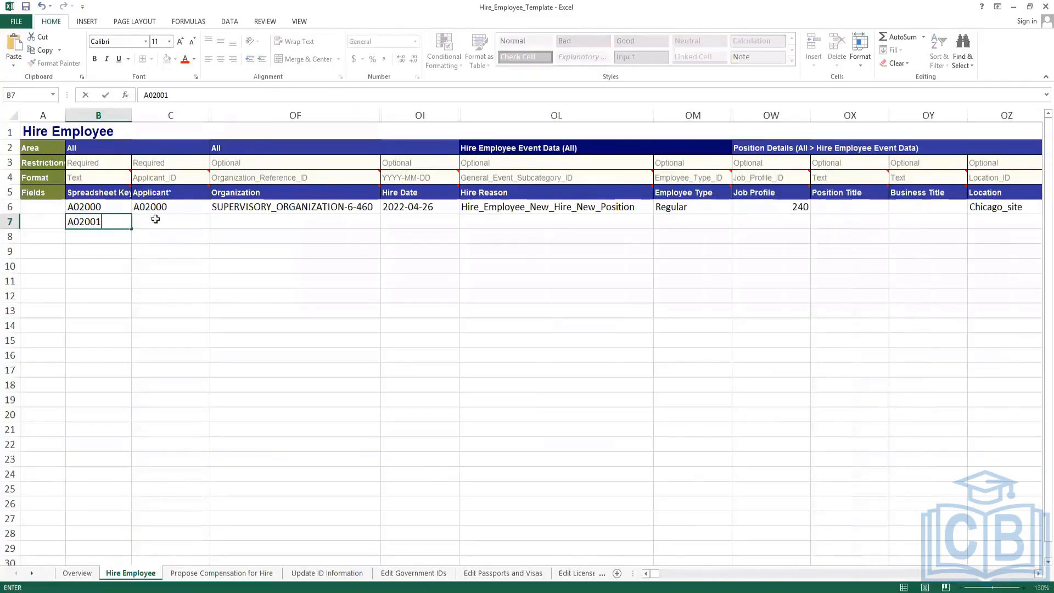
{"action": "key", "text": "Tab"}
{"action": "key", "text": "ctrl+v"}
{"action": "key", "text": "Tab"}
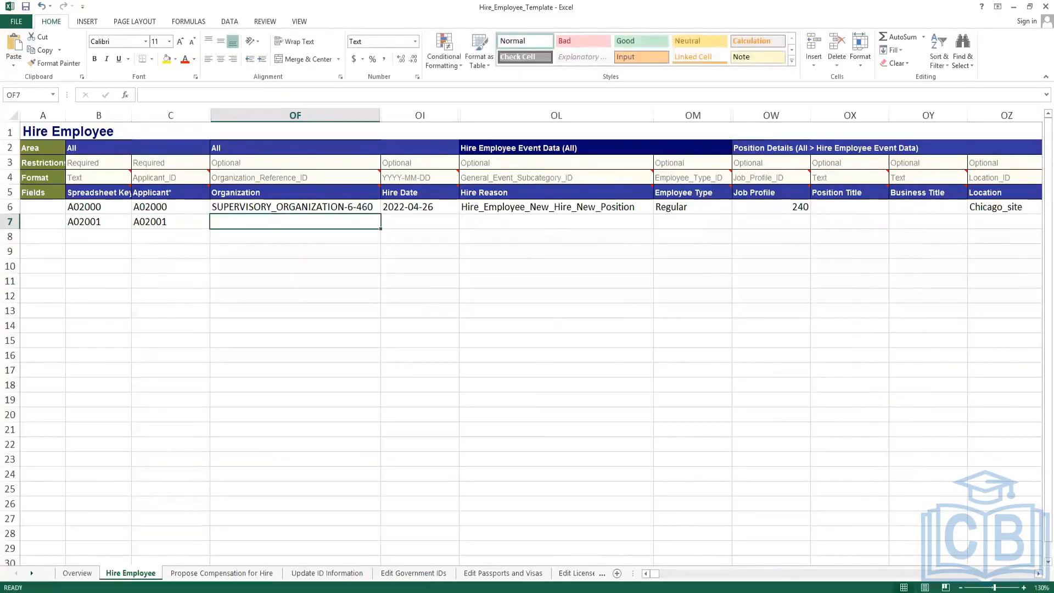
Paste SUPERVISORY_ORGANIZATION-6-461 into row 7's Organization cell OF7.
{"action": "key", "text": "alt+Tab"}
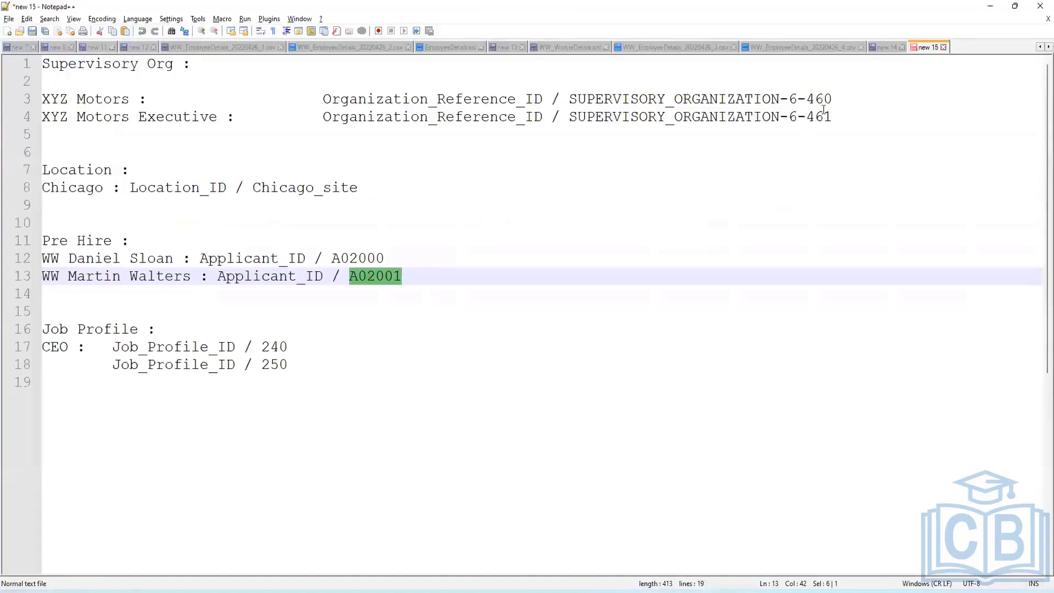
{"action": "left_click_drag", "start_coordinate": [837, 117], "coordinate": [567, 124]}
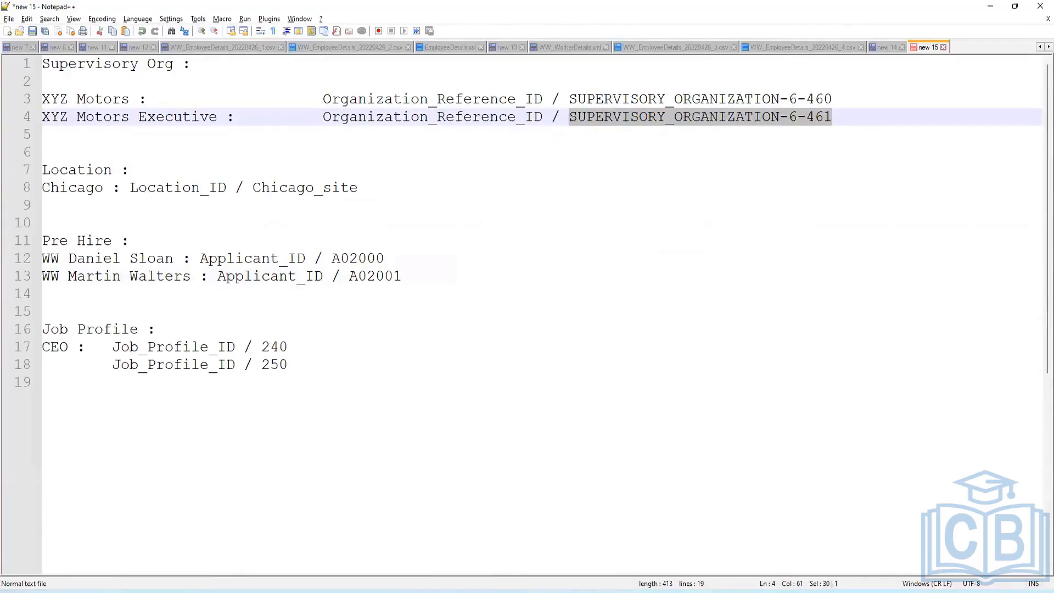
{"action": "key", "text": "alt+Tab"}
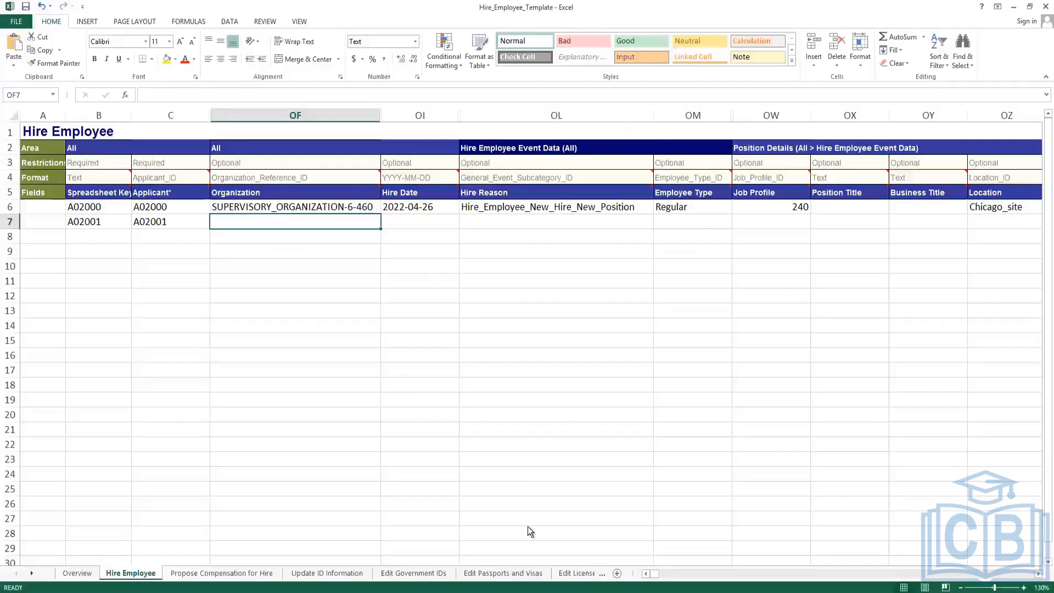
{"action": "double_click", "coordinate": [264, 221]}
{"action": "key", "text": "ctrl+v"}
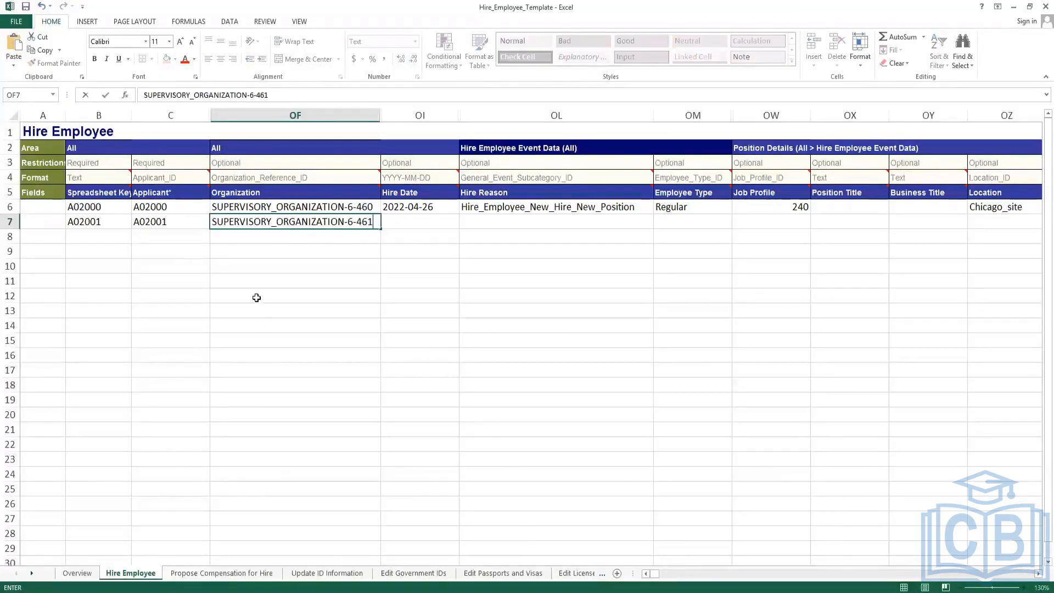
{"action": "left_click", "coordinate": [285, 264]}
Set row 7's Hire Date in OI7 to 2022-04-27.
{"action": "left_click", "coordinate": [413, 222]}
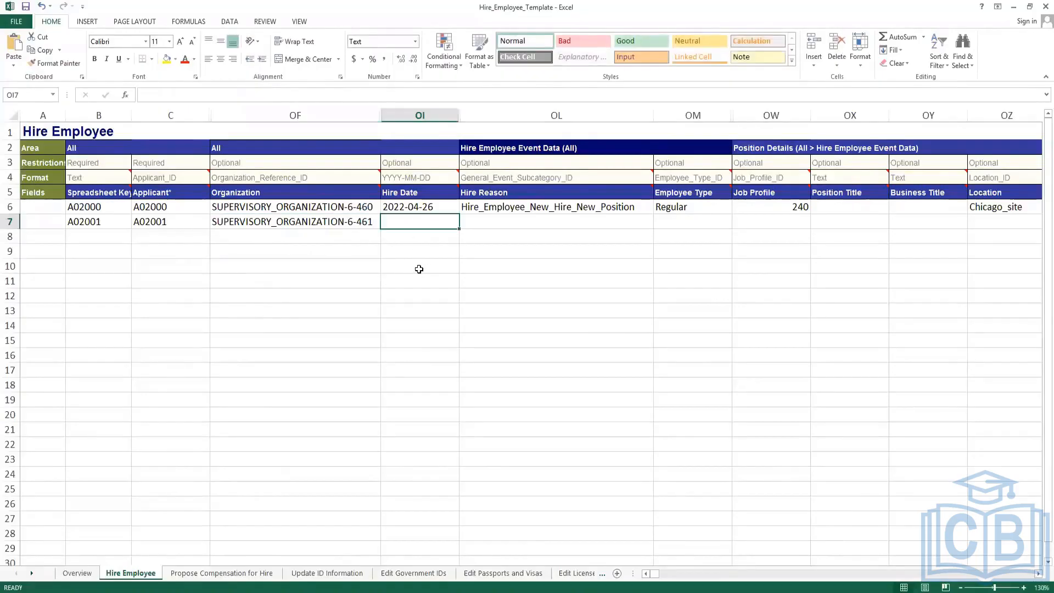
{"action": "key", "text": "ctrl+v"}
{"action": "left_click", "coordinate": [215, 96]}
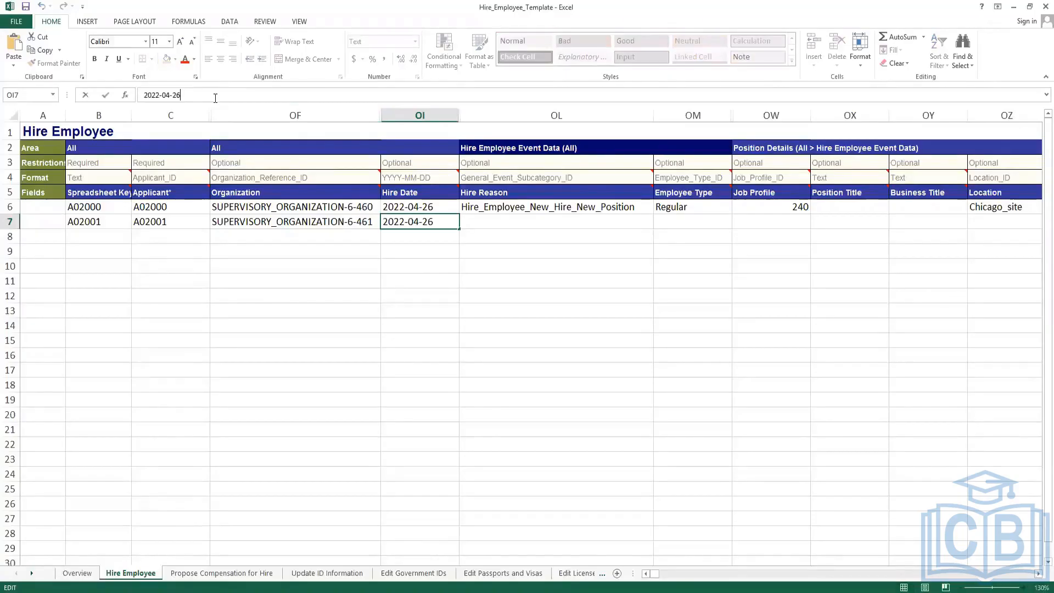
{"action": "key", "text": "BackSpace"}
{"action": "key", "text": "Return"}
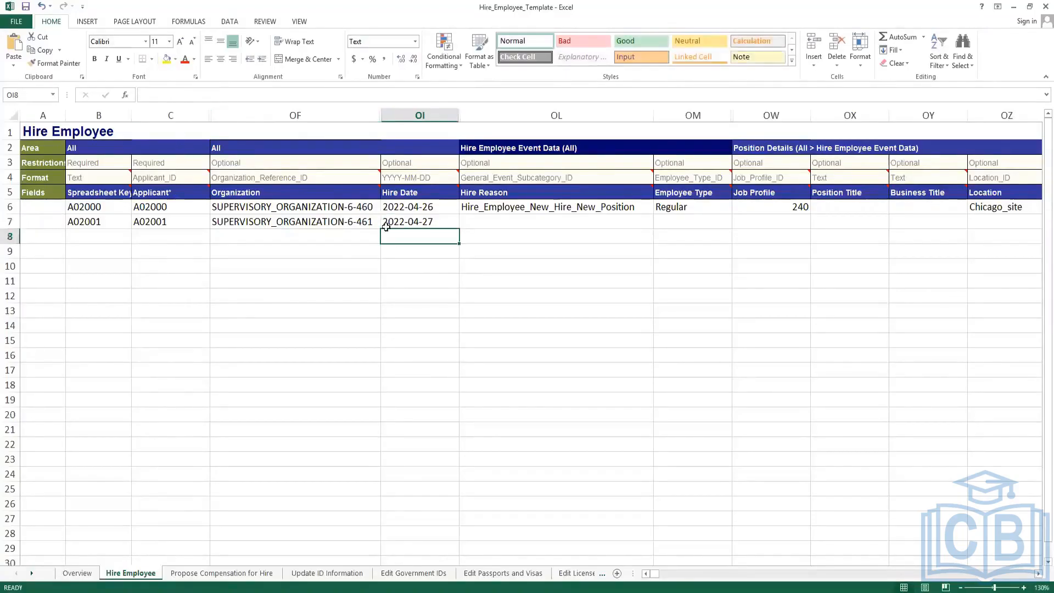
{"action": "left_click", "coordinate": [485, 221]}
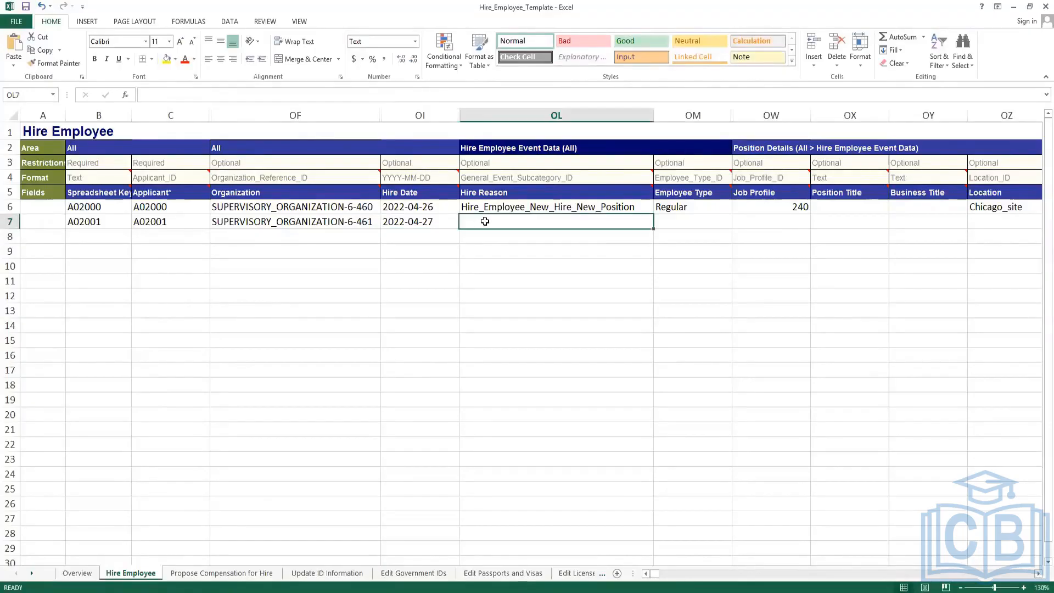
Copy the hire reason and Regular employee type into row 7 and enter job profile 250.
{"action": "key", "text": "ctrl+d"}
{"action": "left_click", "coordinate": [671, 219]}
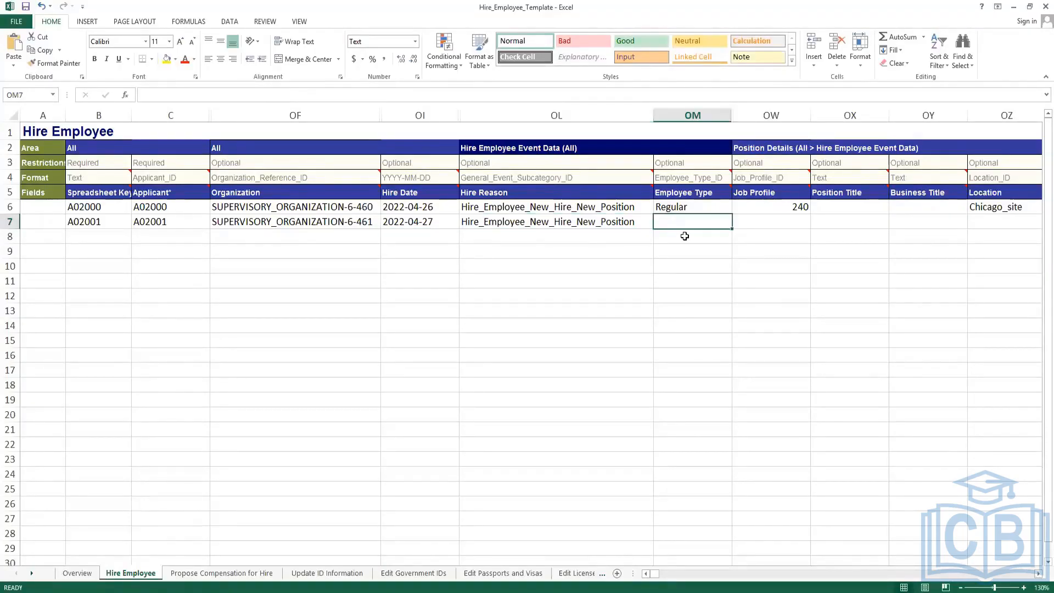
{"action": "key", "text": "ctrl+d"}
{"action": "left_click", "coordinate": [799, 224]}
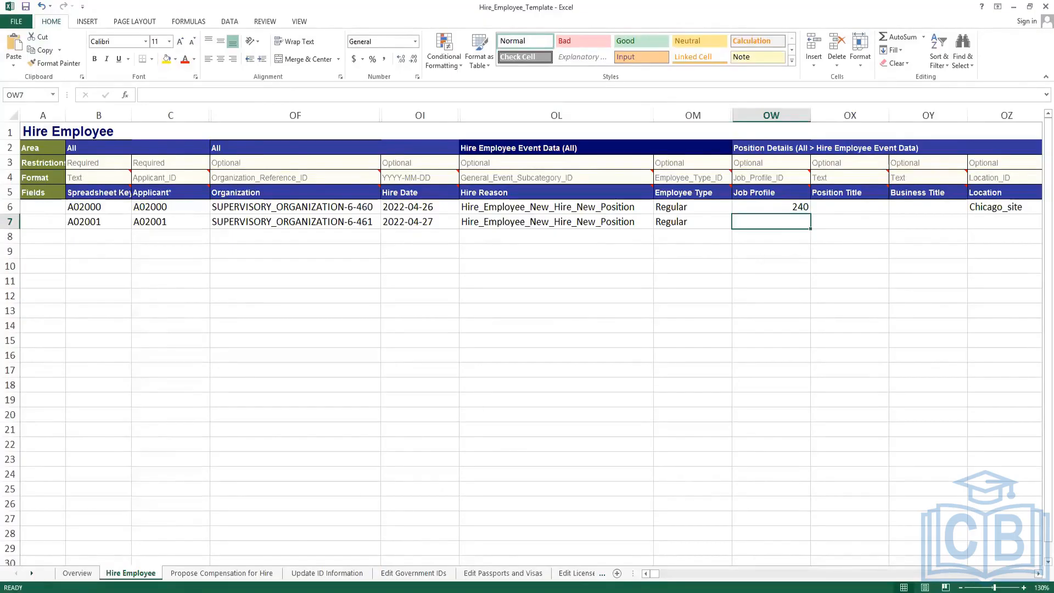
{"action": "key", "text": "alt+Tab"}
{"action": "double_click", "coordinate": [274, 365]}
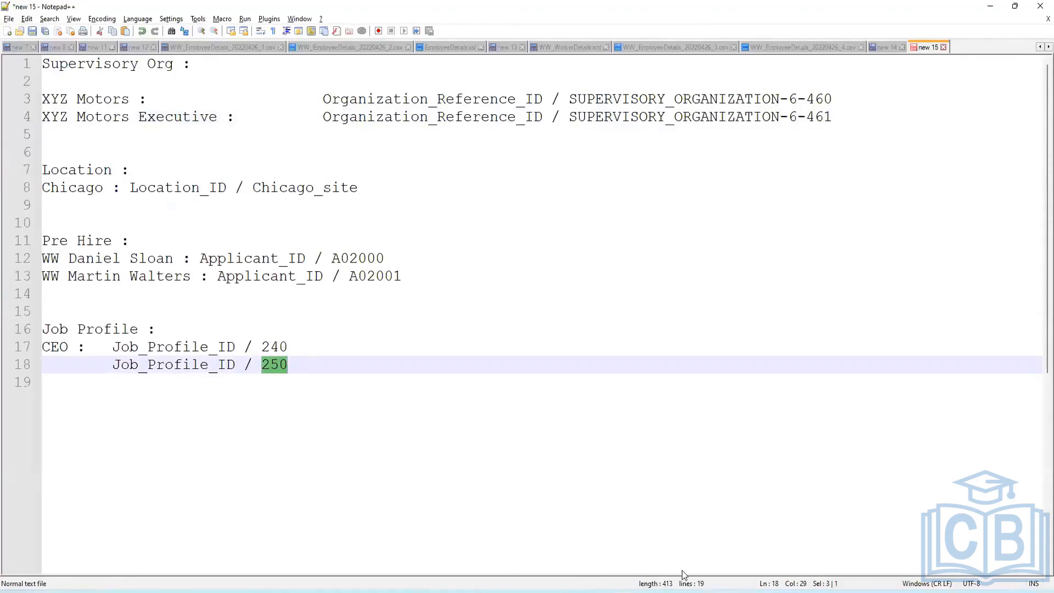
{"action": "key", "text": "alt+Tab"}
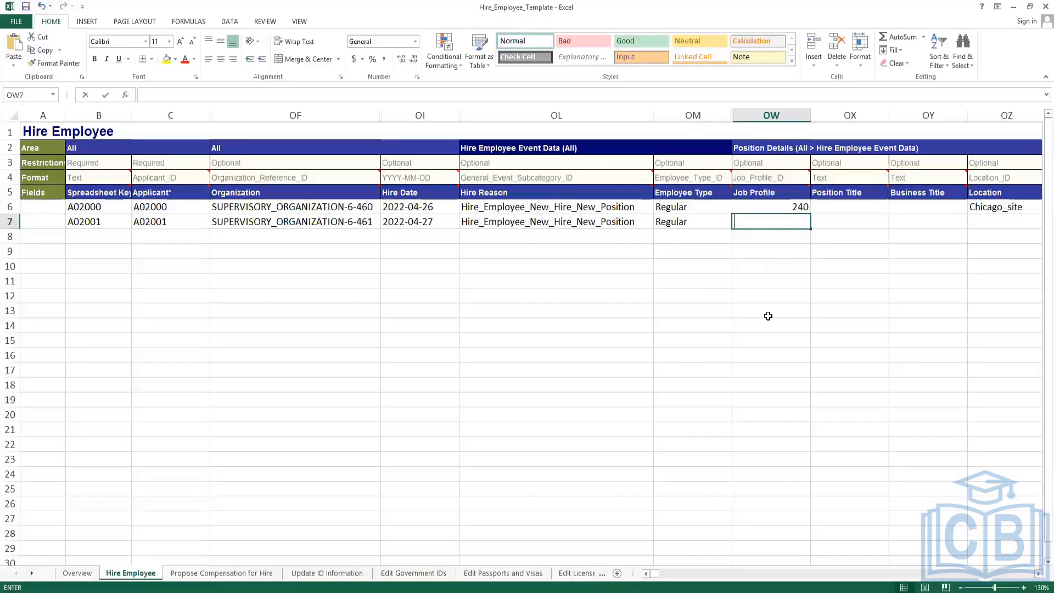
{"action": "type", "text": "250"}
{"action": "left_click", "coordinate": [769, 296]}
Enter Chicago_site as row 7's Location and Full_time as its Position Time Type.
{"action": "left_click", "coordinate": [826, 219]}
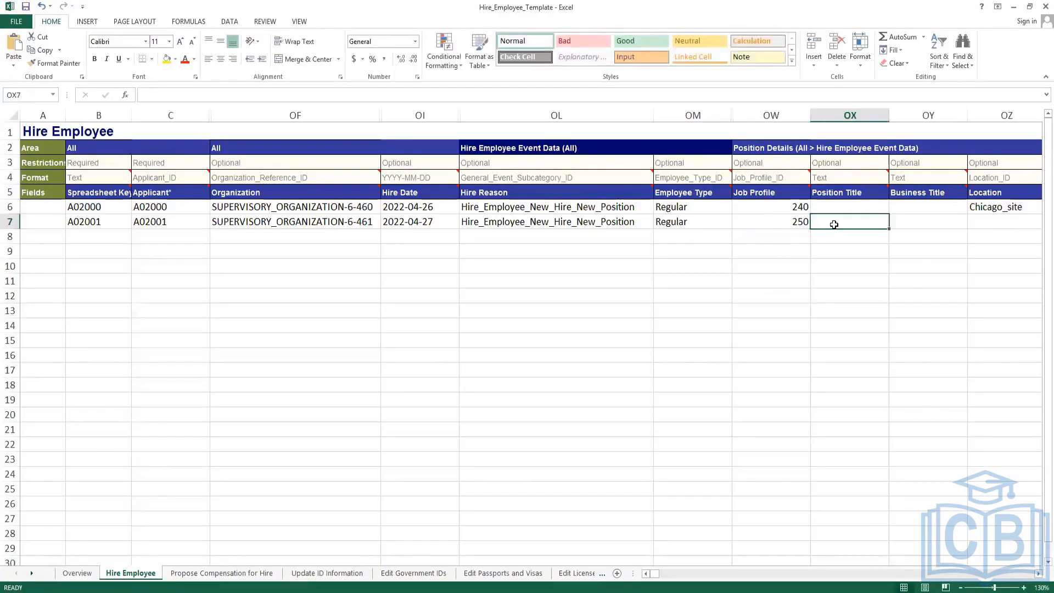
{"action": "key", "text": "Right"}
{"action": "key", "text": "Right"}
{"action": "key", "text": "Right"}
{"action": "key", "text": "Right"}
{"action": "left_click", "coordinate": [825, 226]}
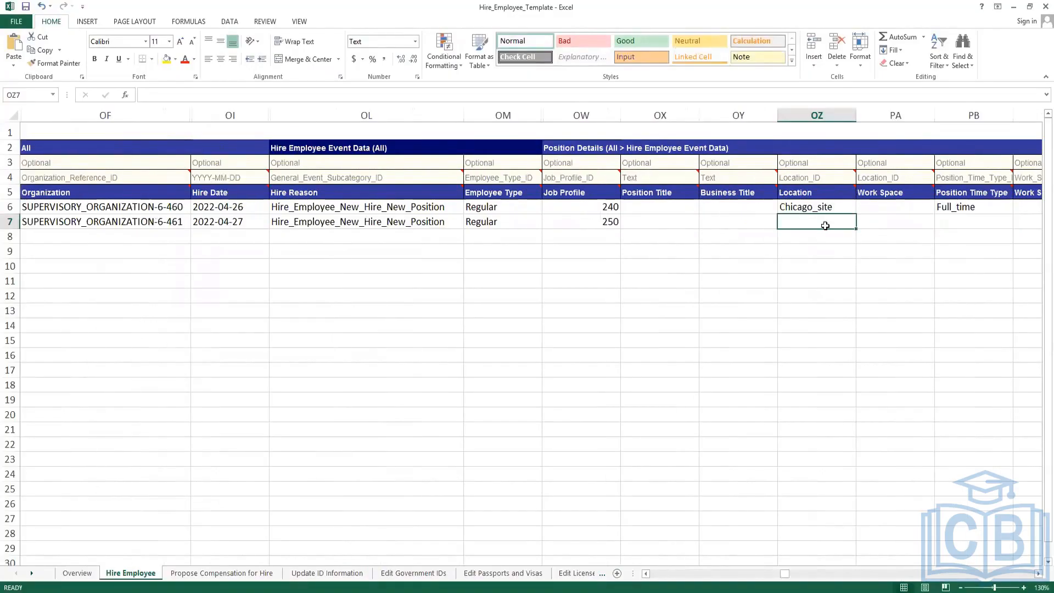
{"action": "type", "text": "Chicago_site"}
{"action": "left_click", "coordinate": [961, 226]}
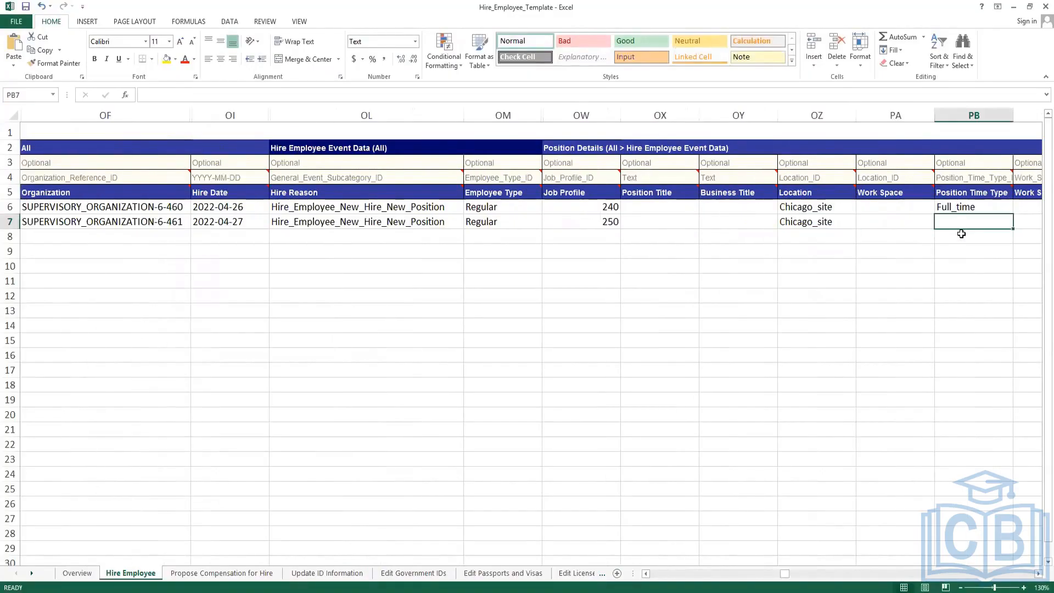
{"action": "type", "text": "Full_time"}
{"action": "key", "text": "Right"}
{"action": "key", "text": "Right"}
{"action": "key", "text": "Right"}
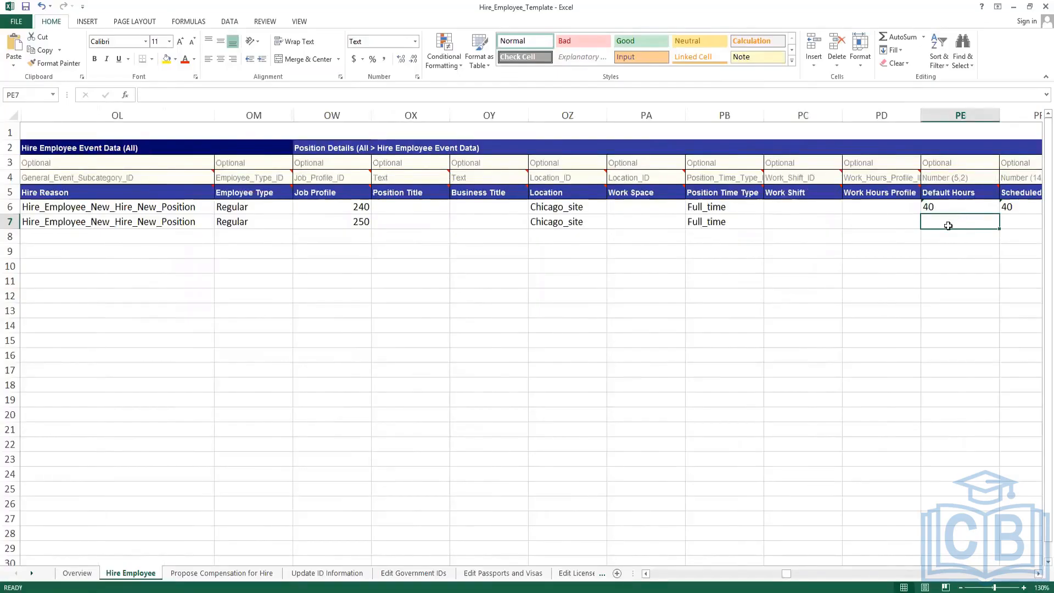
{"action": "key", "text": "Right"}
Copy the 40 Default and Scheduled Hours into row 7 and save the workbook.
{"action": "left_click", "coordinate": [793, 226]}
{"action": "left_click", "coordinate": [828, 224], "text": "shift"}
{"action": "key", "text": "ctrl+d"}
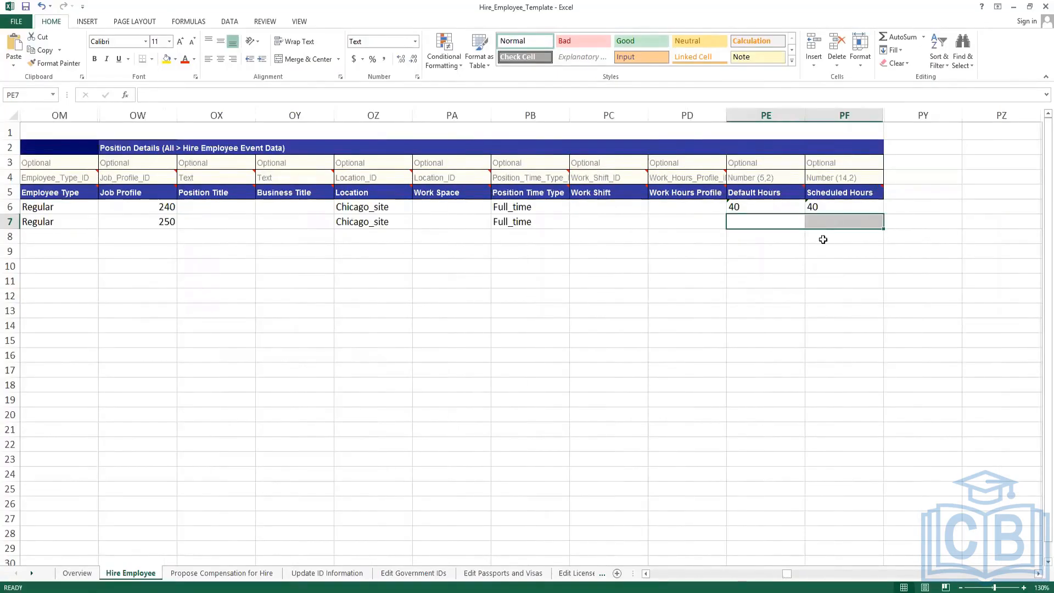
{"action": "left_click", "coordinate": [767, 331]}
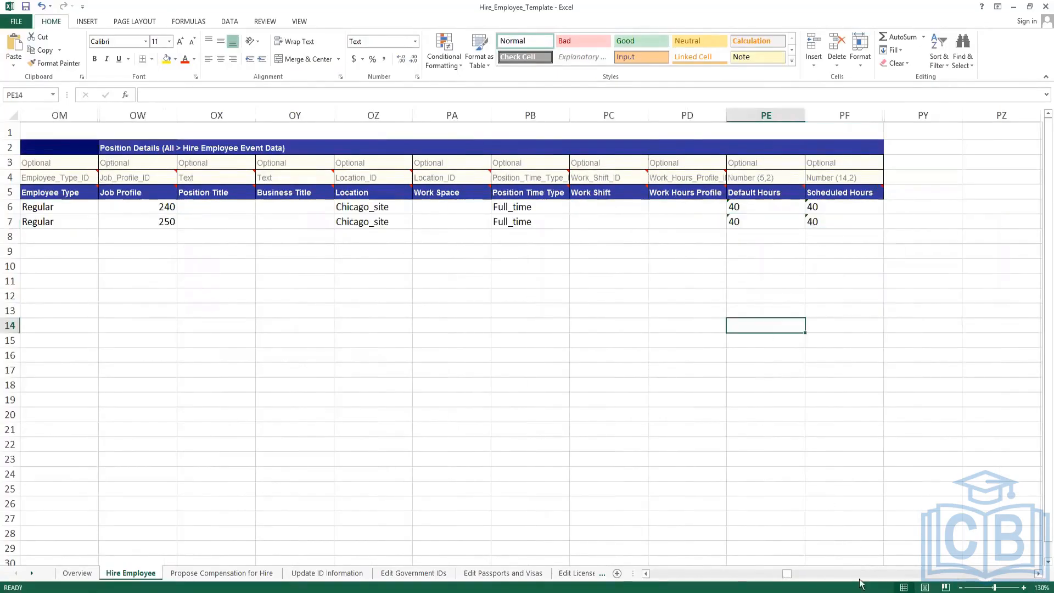
{"action": "left_click_drag", "start_coordinate": [782, 577], "coordinate": [652, 575]}
{"action": "left_click", "coordinate": [177, 261]}
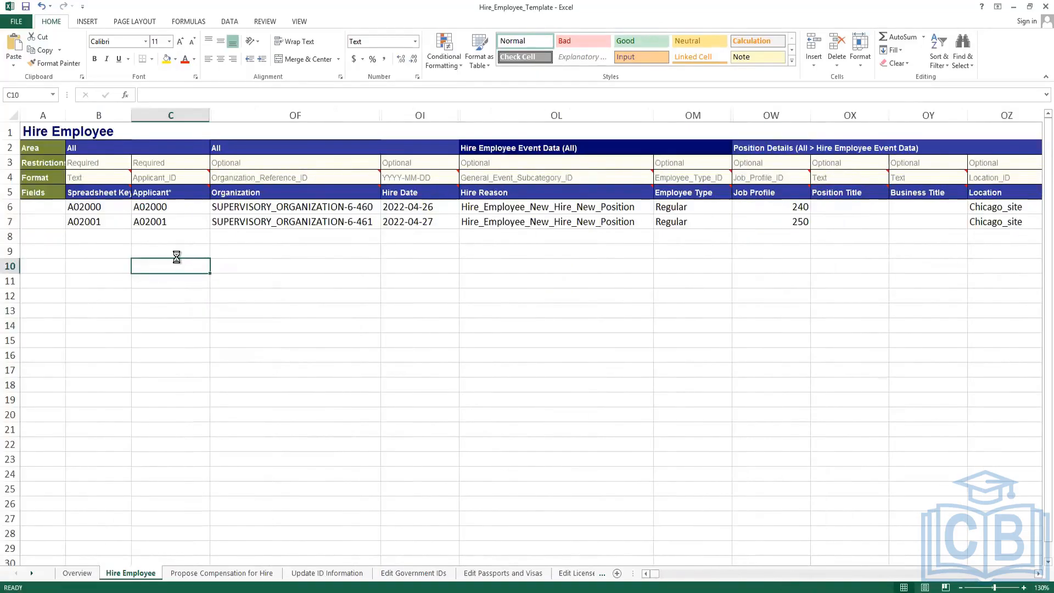
{"action": "key", "text": "ctrl+s"}
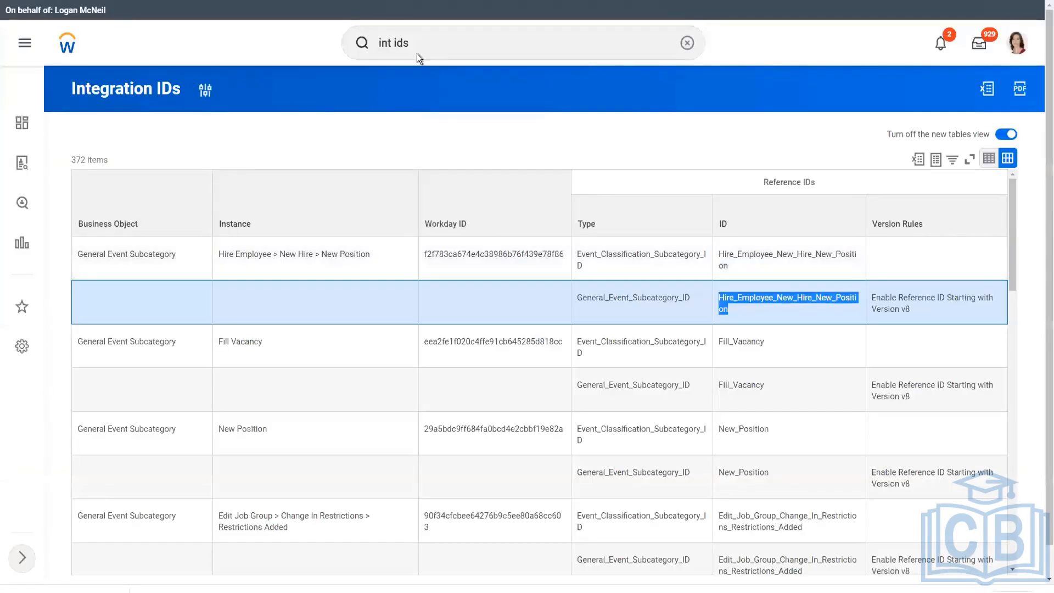
Search 'intsys: eib inbound' and open the INT WW EIB Hire Employee Inbound integration system.
{"action": "left_click", "coordinate": [417, 53]}
{"action": "key", "text": "ctrl+a"}
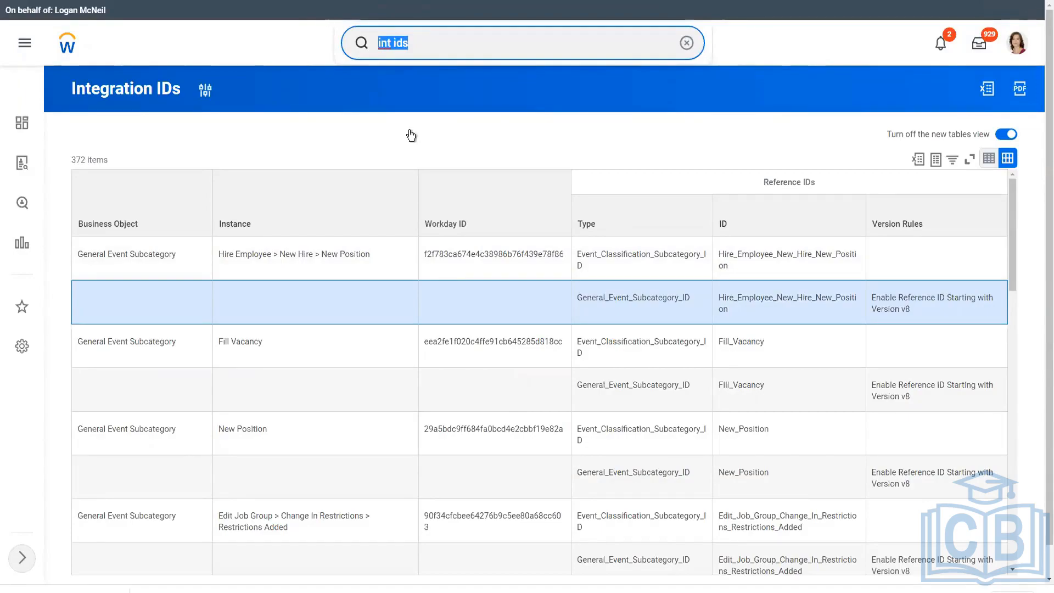
{"action": "type", "text": "int "}
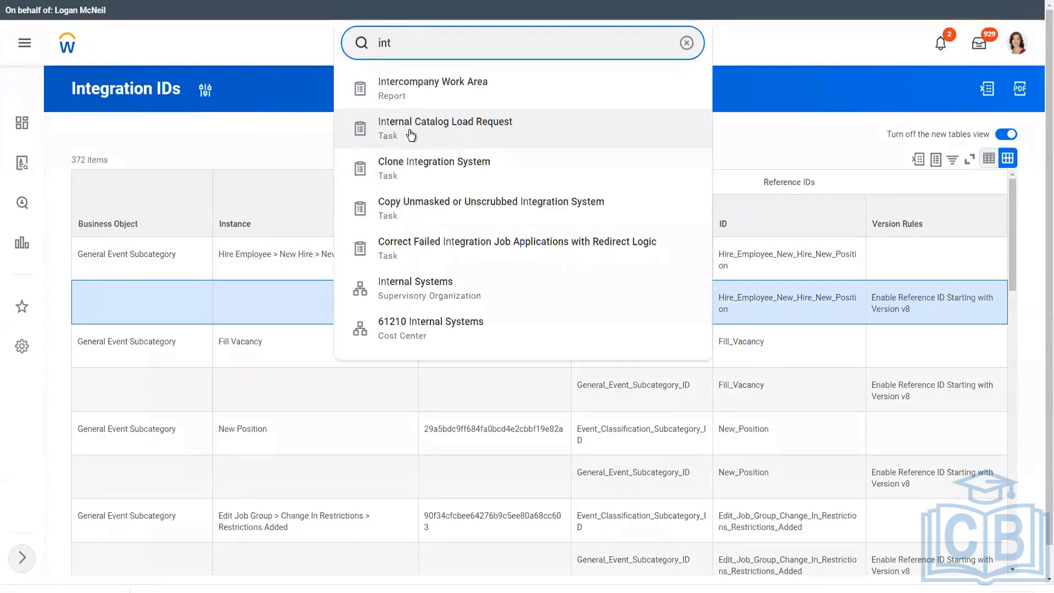
{"action": "type", "text": "sts"}
{"action": "key", "text": "BackSpace"}
{"action": "key", "text": "BackSpace"}
{"action": "type", "text": "ys"}
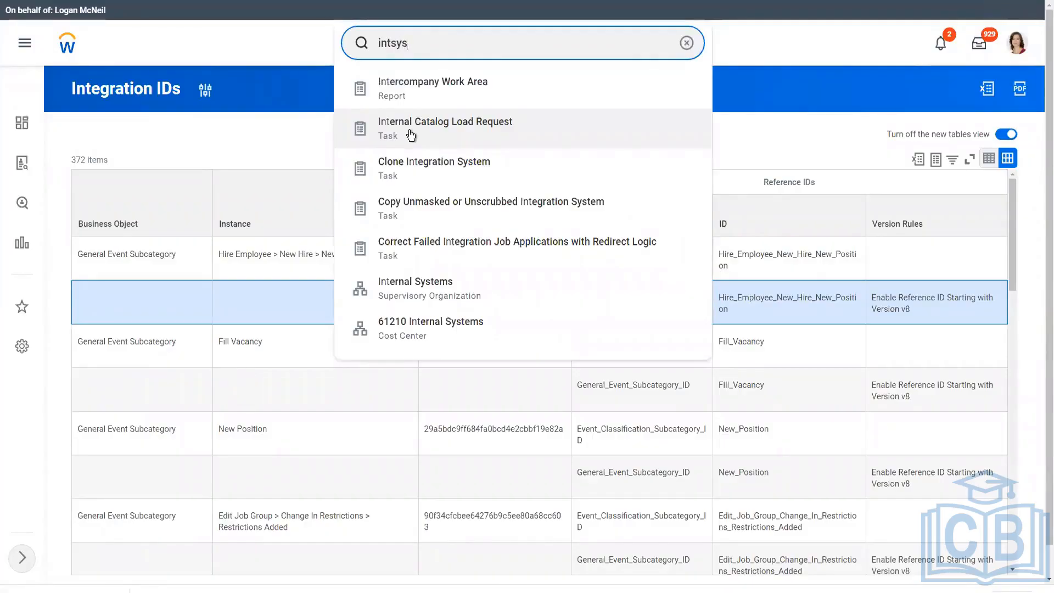
{"action": "type", "text": ":"}
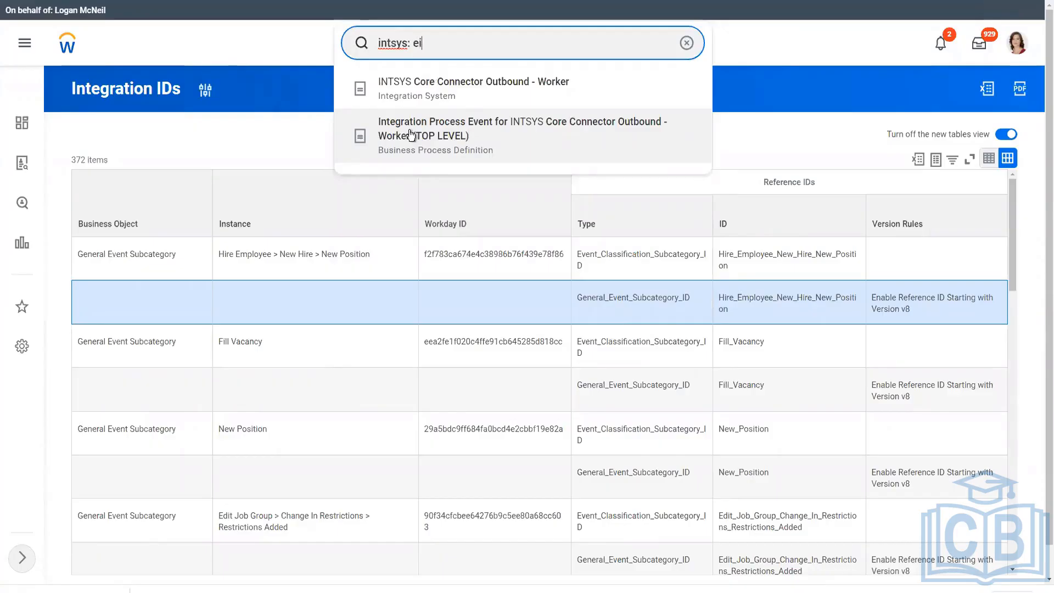
{"action": "type", "text": "eib inbound"}
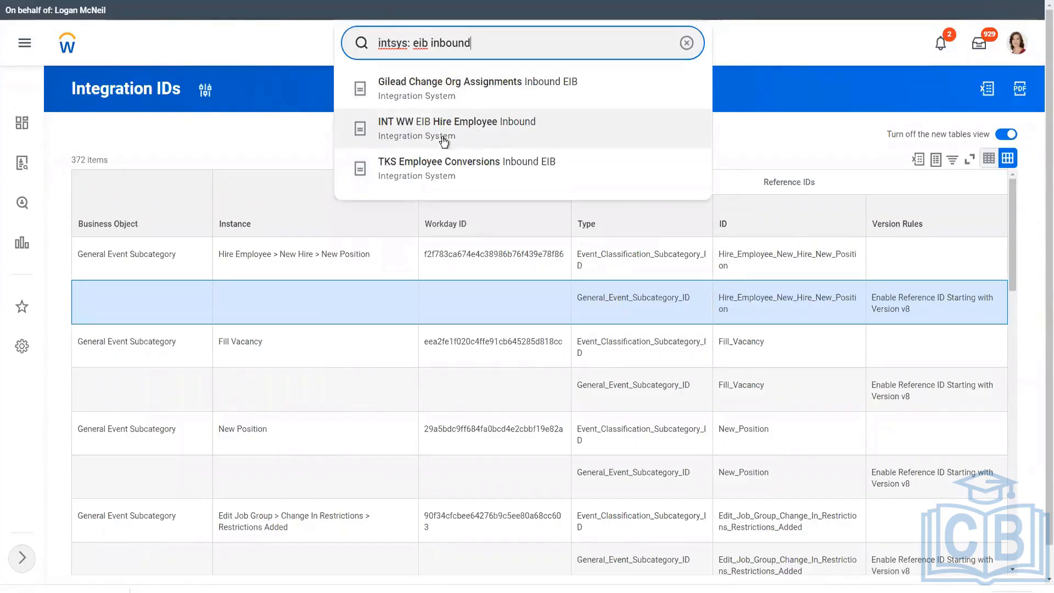
{"action": "left_click", "coordinate": [483, 130]}
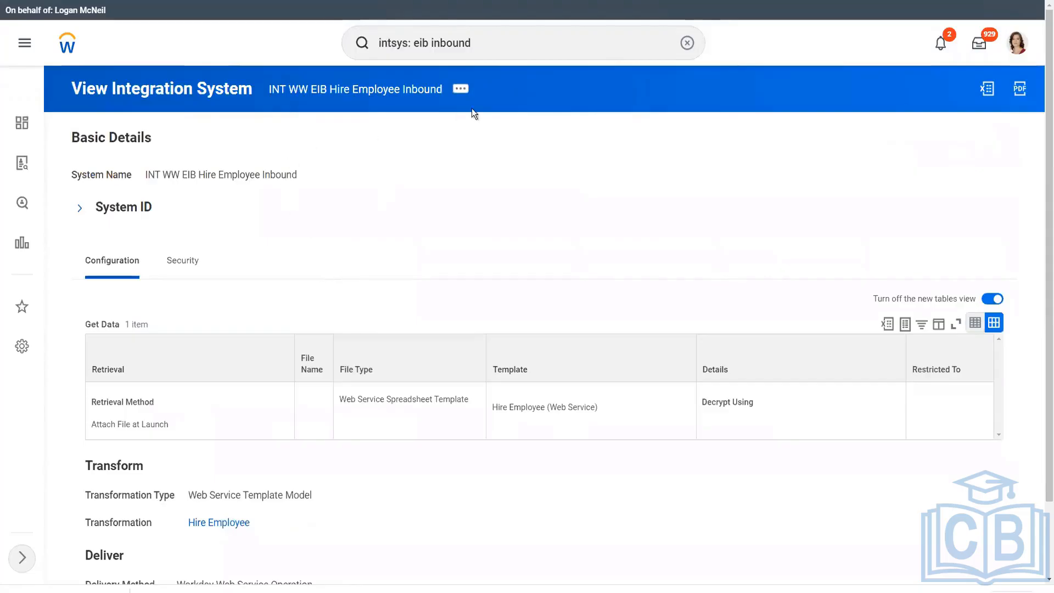
Choose Integration > Launch / Schedule from the integration system's related actions.
{"action": "left_click", "coordinate": [461, 89]}
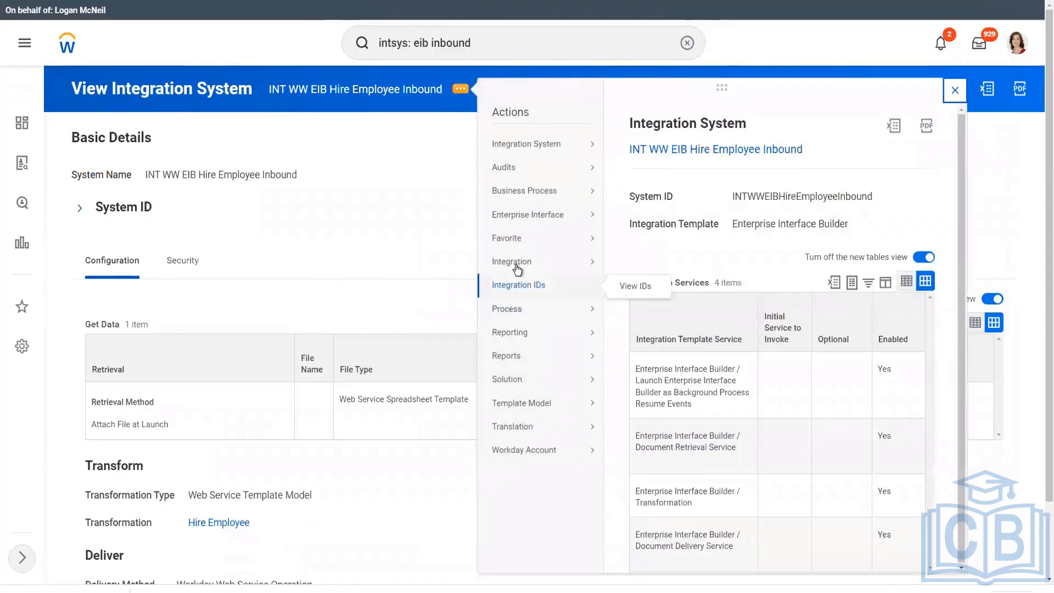
{"action": "mouse_move", "coordinate": [517, 264]}
{"action": "left_click", "coordinate": [641, 263]}
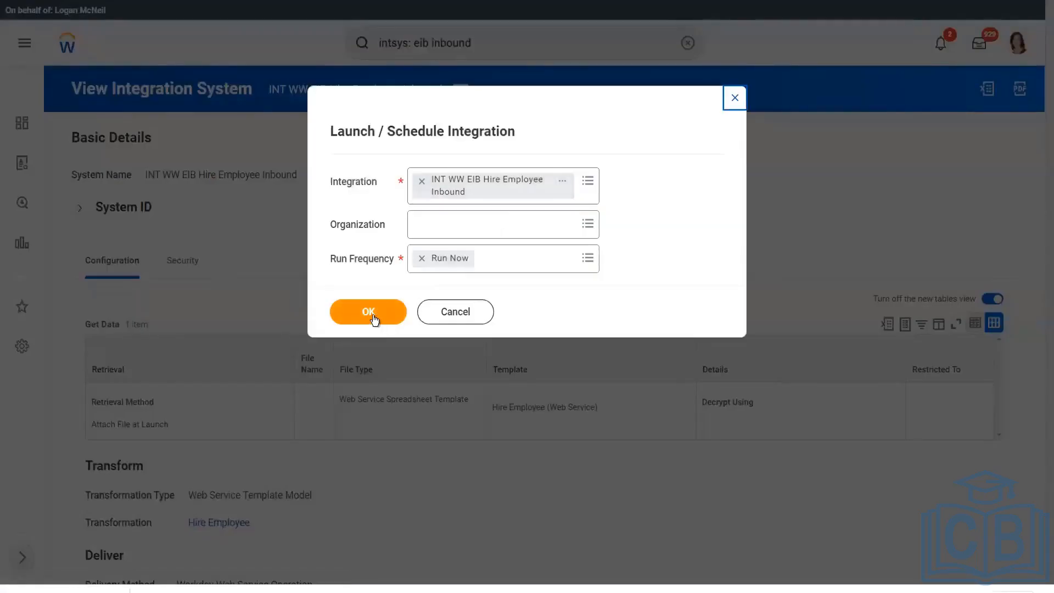
Run the Hire Employee integration now and begin creating a new Integration Attachment value.
{"action": "left_click", "coordinate": [373, 317]}
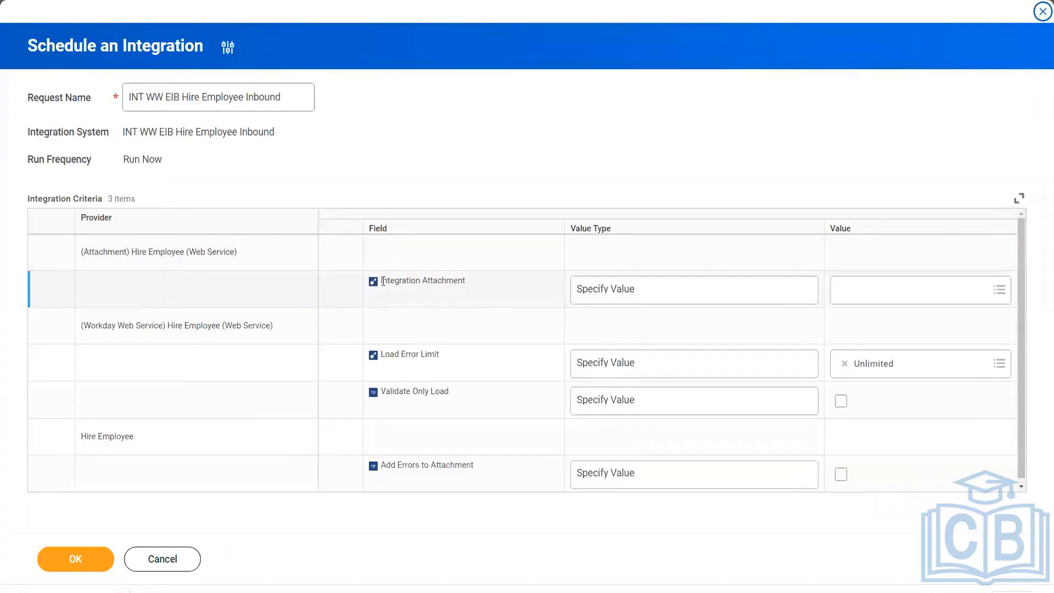
{"action": "left_click_drag", "start_coordinate": [383, 281], "coordinate": [466, 281]}
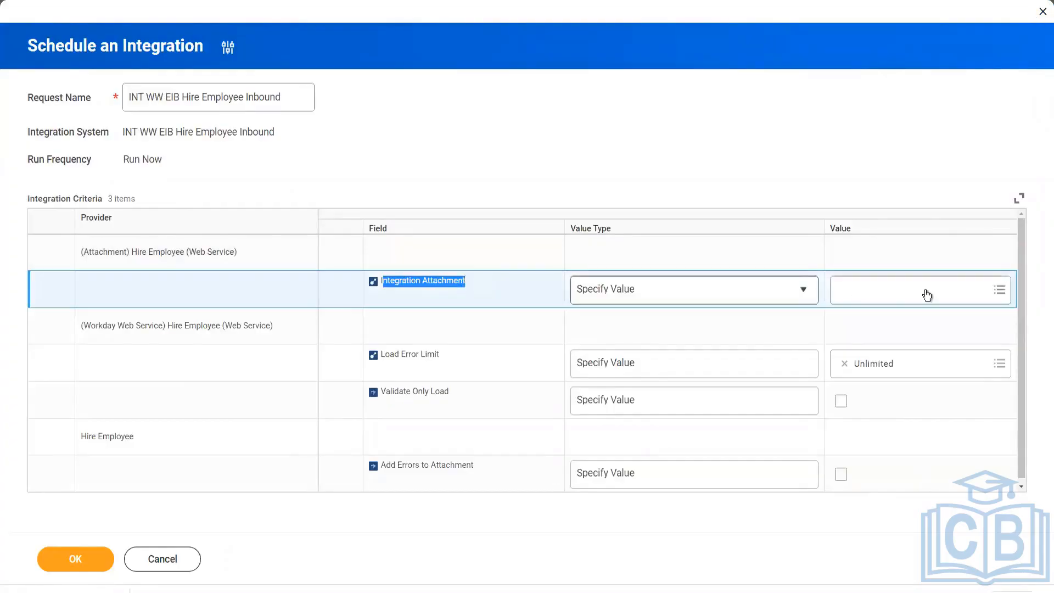
{"action": "left_click", "coordinate": [968, 293]}
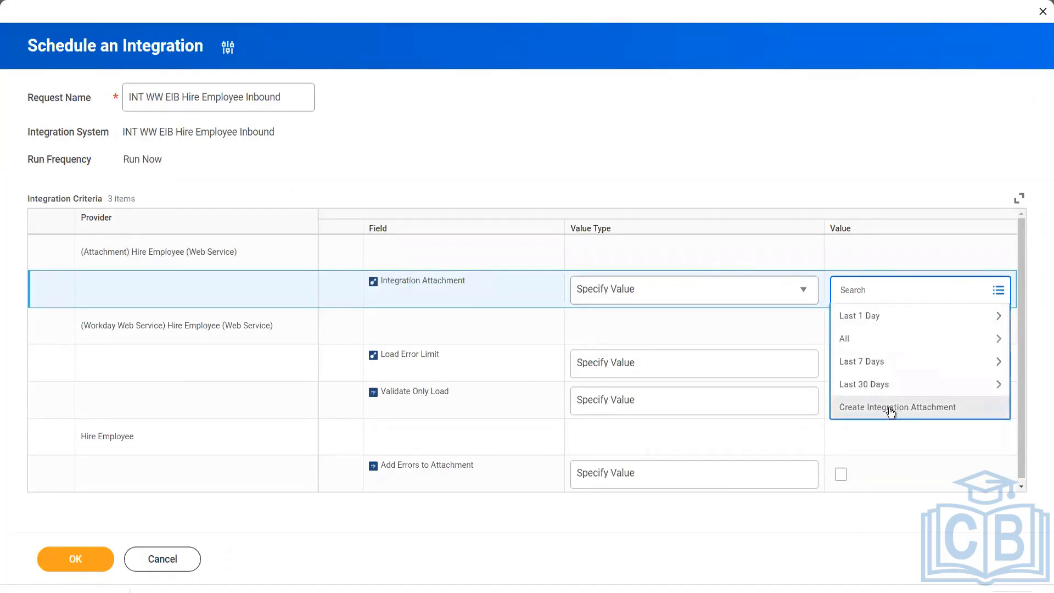
{"action": "left_click", "coordinate": [890, 407]}
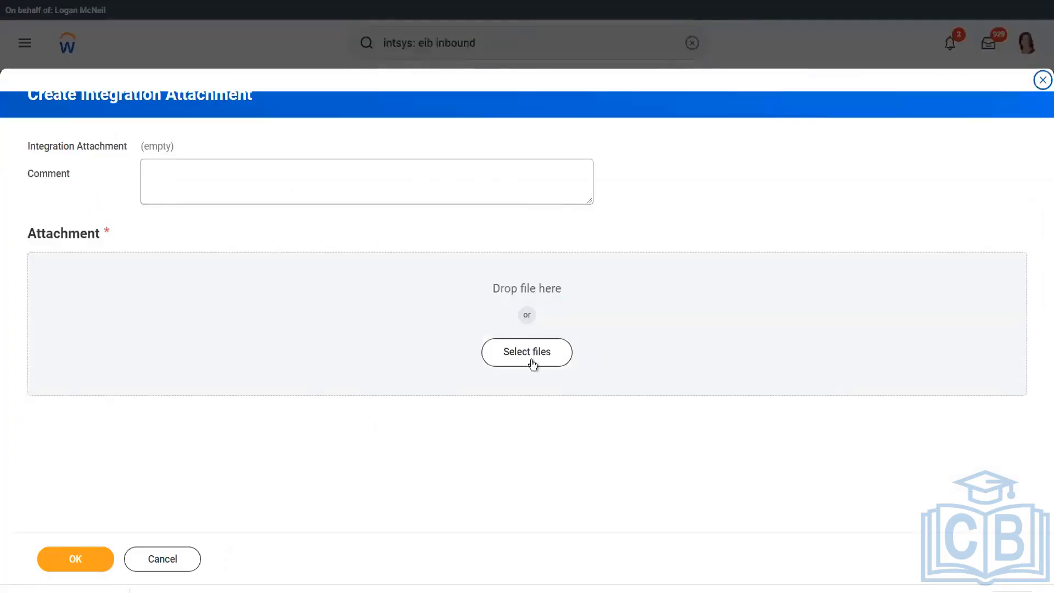
Upload Hire_Employee_Template.xlsx from Downloads, sorted newest first, and submit the attachment.
{"action": "left_click", "coordinate": [532, 360]}
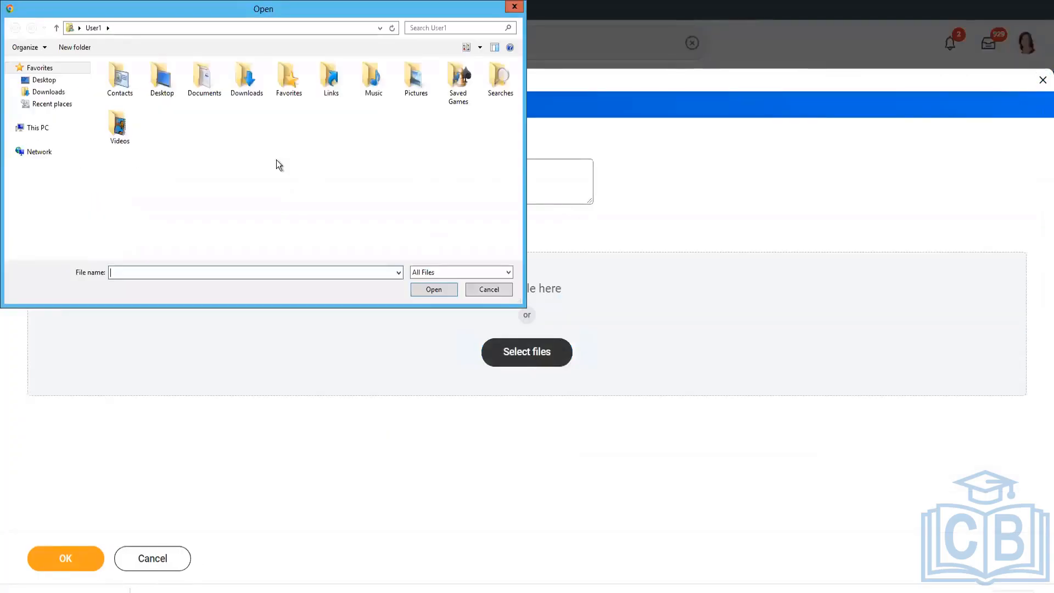
{"action": "left_click", "coordinate": [51, 93]}
{"action": "left_click", "coordinate": [265, 64]}
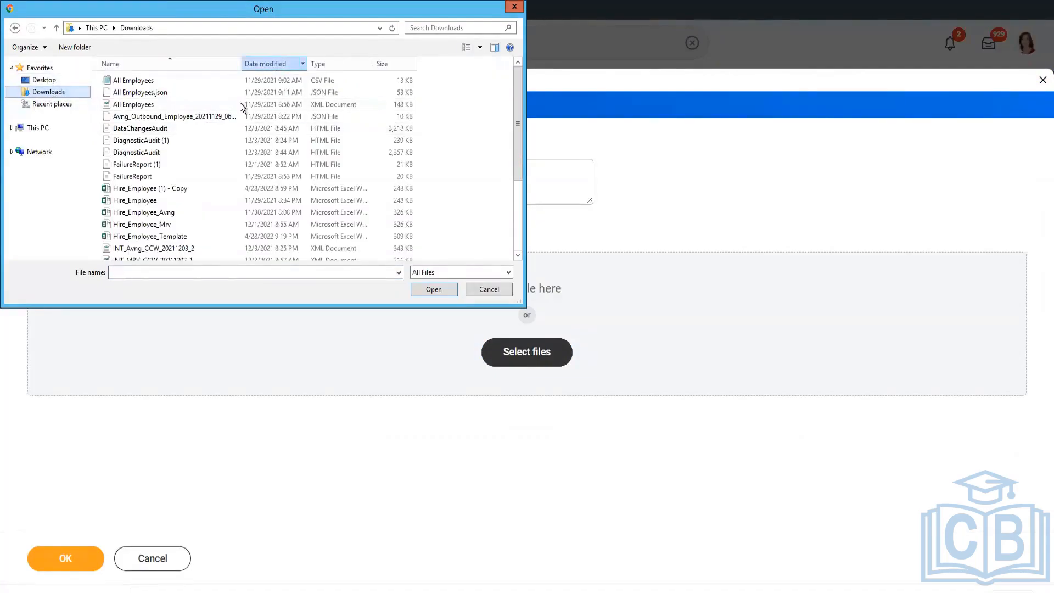
{"action": "left_click", "coordinate": [178, 83]}
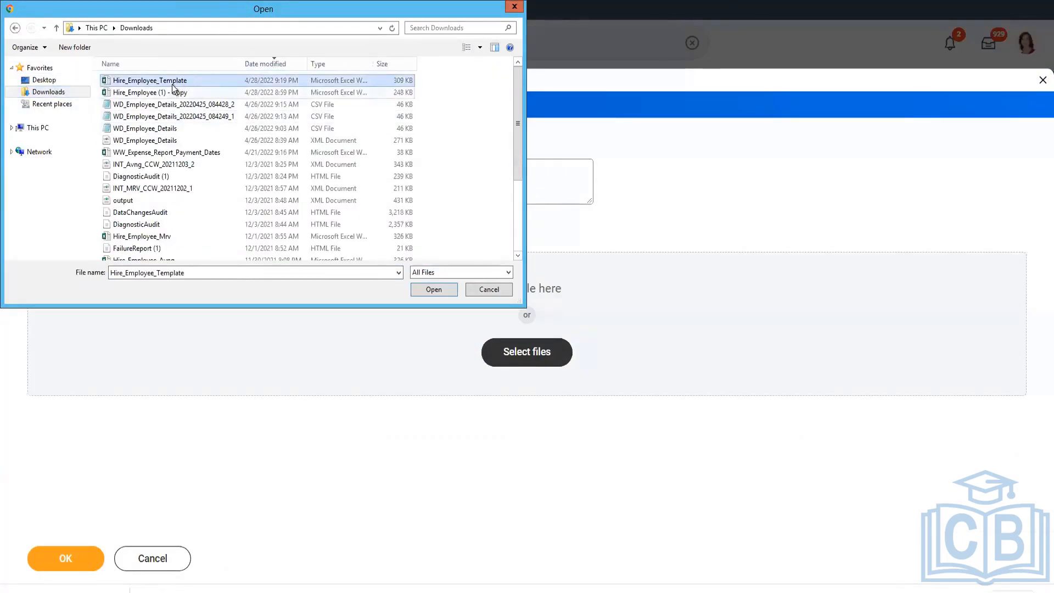
{"action": "left_click", "coordinate": [433, 290]}
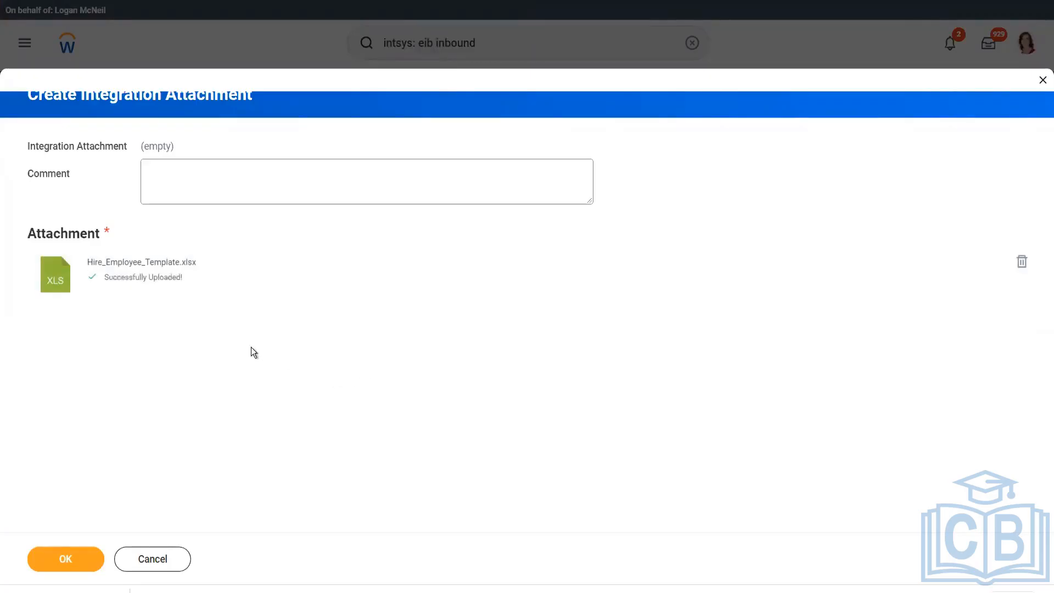
{"action": "left_click", "coordinate": [73, 556]}
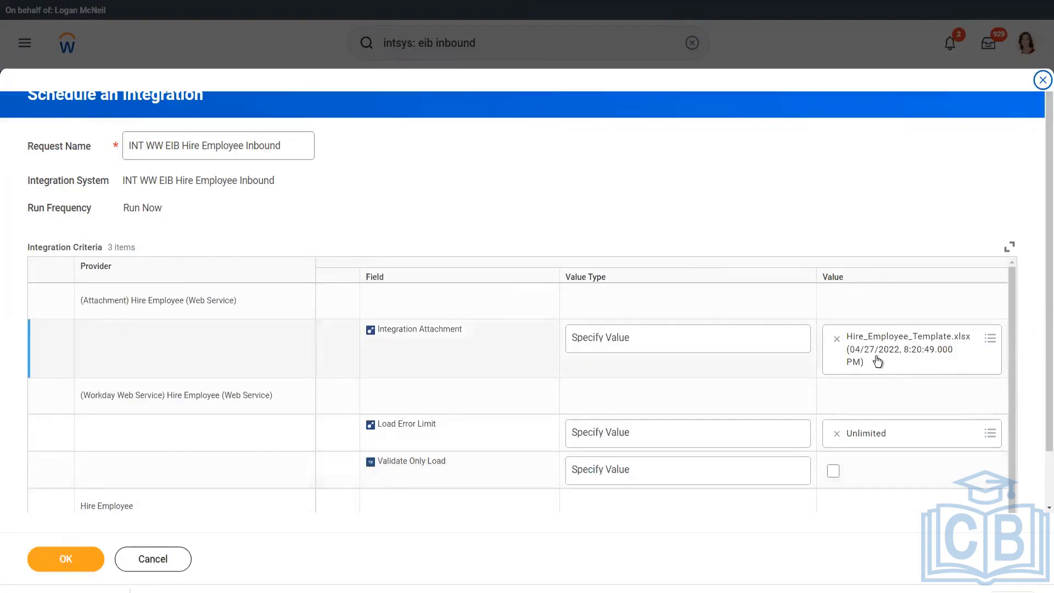
Tick Validate Only Load in the Integration Criteria grid.
{"action": "scroll", "coordinate": [877, 361], "scroll_direction": "down", "scroll_amount": 1}
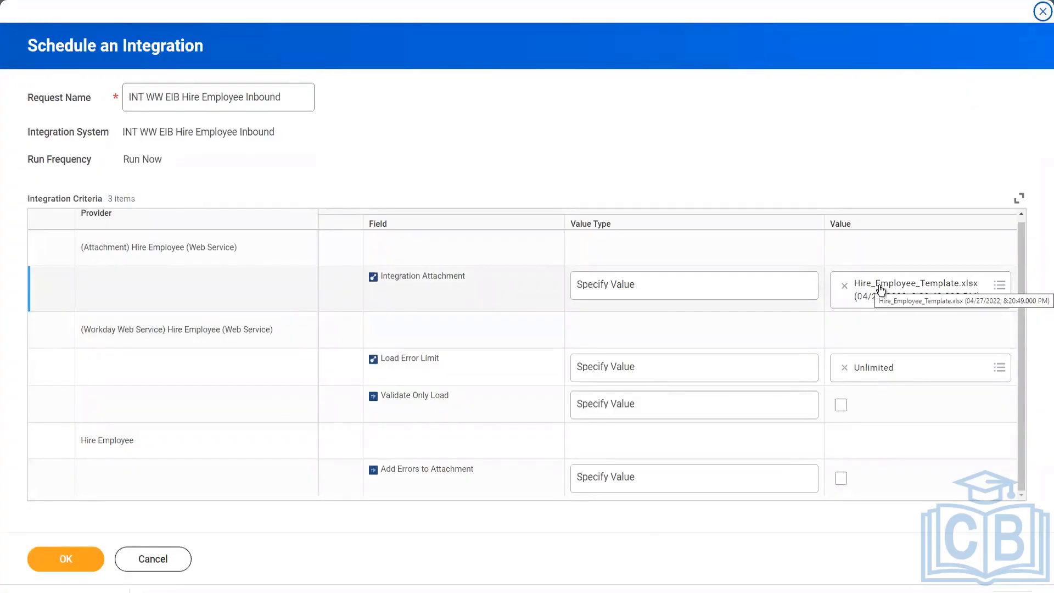
{"action": "left_click", "coordinate": [840, 407]}
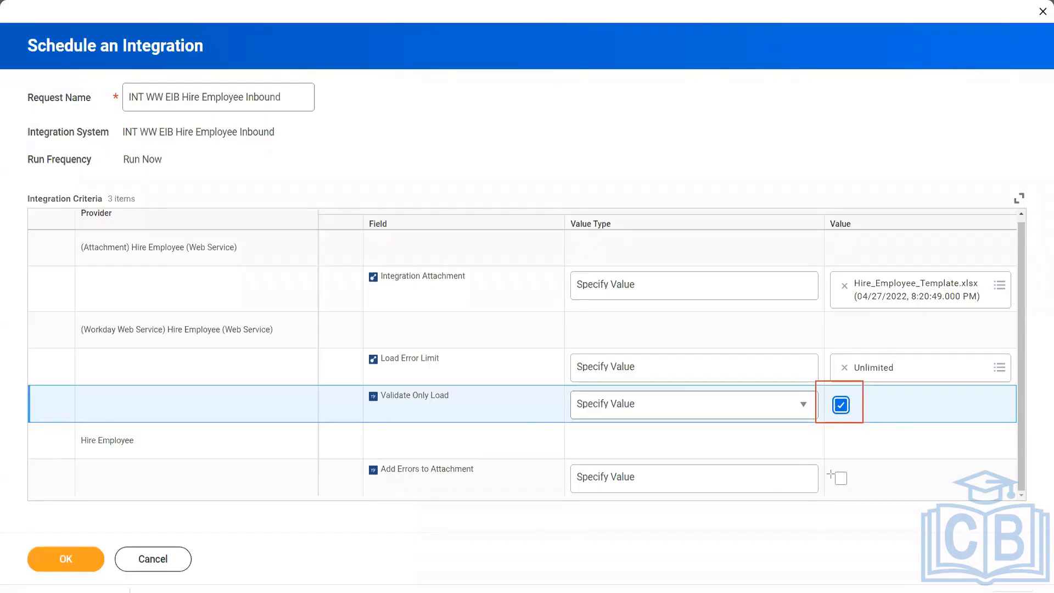
Enable Add Errors to Attachment and submit the validate-only integration run.
{"action": "mouse_move", "coordinate": [822, 452]}
{"action": "left_mouse_down"}
{"action": "mouse_move", "coordinate": [853, 490]}
{"action": "mouse_move", "coordinate": [876, 498]}
{"action": "left_mouse_up"}
{"action": "left_click", "coordinate": [841, 479]}
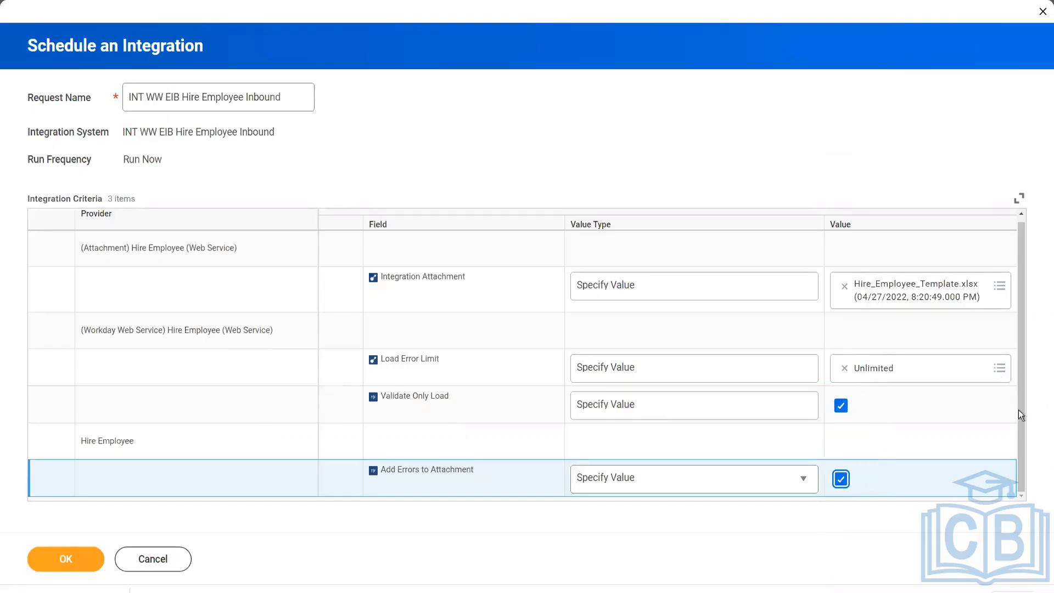
{"action": "left_click", "coordinate": [965, 465]}
{"action": "left_click", "coordinate": [68, 560]}
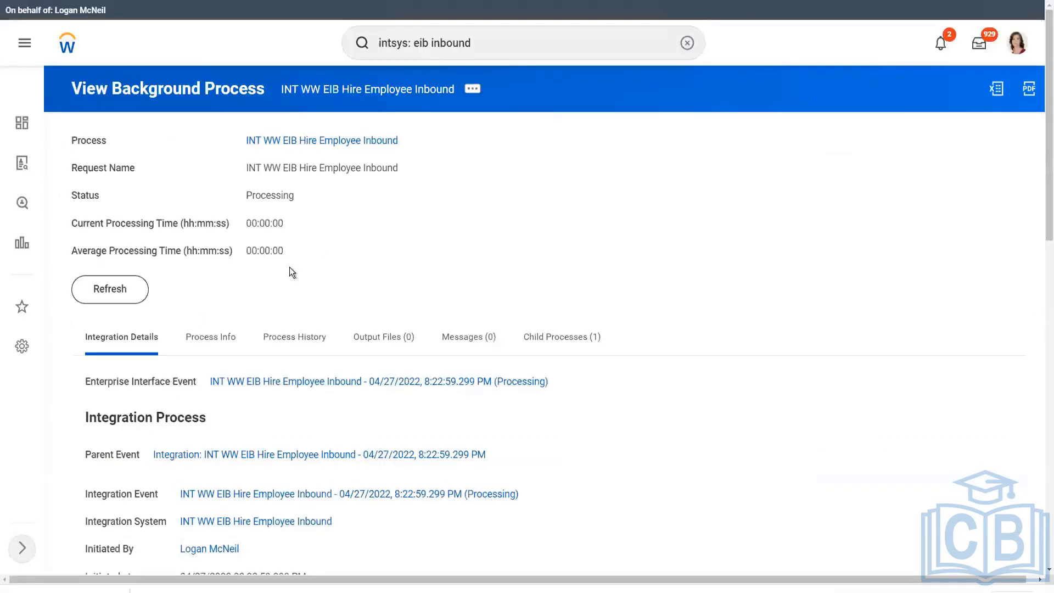
Refresh the background process, confirming Validate Only is Yes, until Status shows Completed.
{"action": "left_click", "coordinate": [128, 290]}
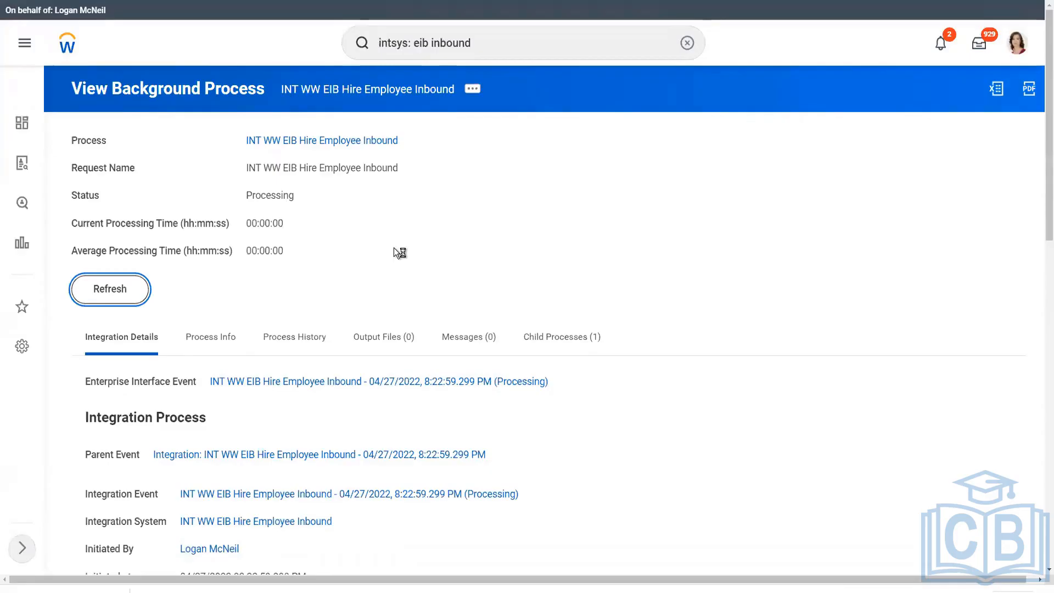
{"action": "scroll", "coordinate": [394, 248], "scroll_direction": "down", "scroll_amount": 10}
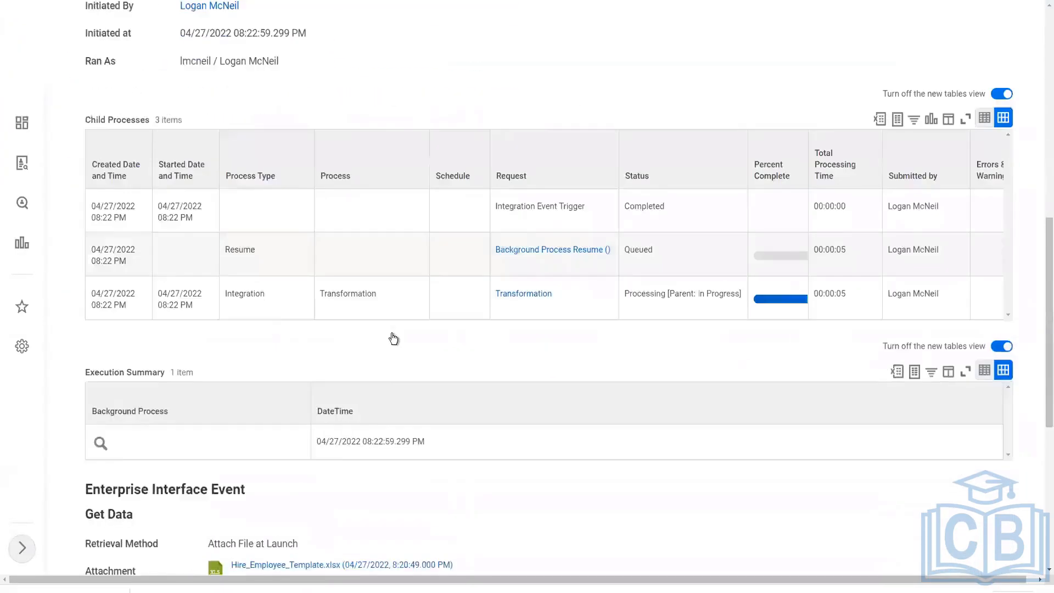
{"action": "scroll", "coordinate": [393, 338], "scroll_direction": "down", "scroll_amount": 3}
{"action": "scroll", "coordinate": [347, 461], "scroll_direction": "down", "scroll_amount": 3}
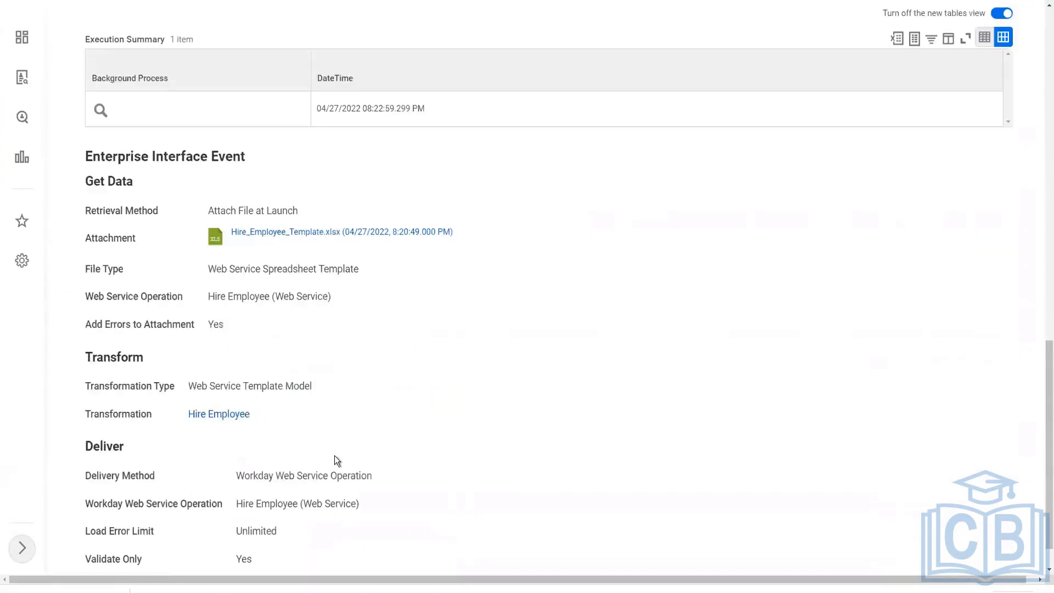
{"action": "scroll", "coordinate": [228, 435], "scroll_direction": "down", "scroll_amount": 1}
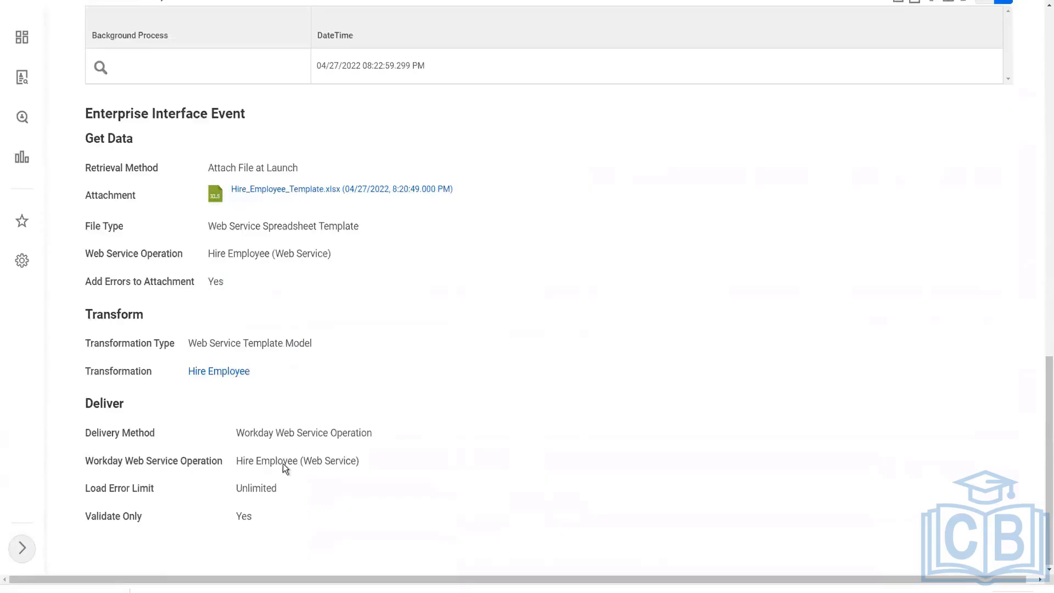
{"action": "double_click", "coordinate": [250, 516]}
{"action": "scroll", "coordinate": [509, 277], "scroll_direction": "up", "scroll_amount": 15}
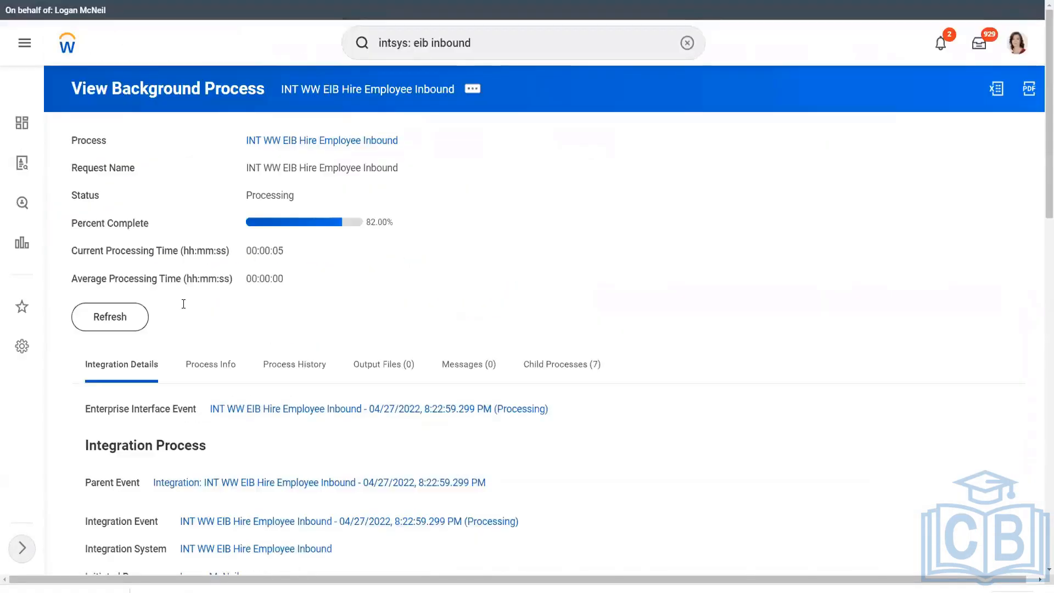
{"action": "left_click", "coordinate": [114, 328]}
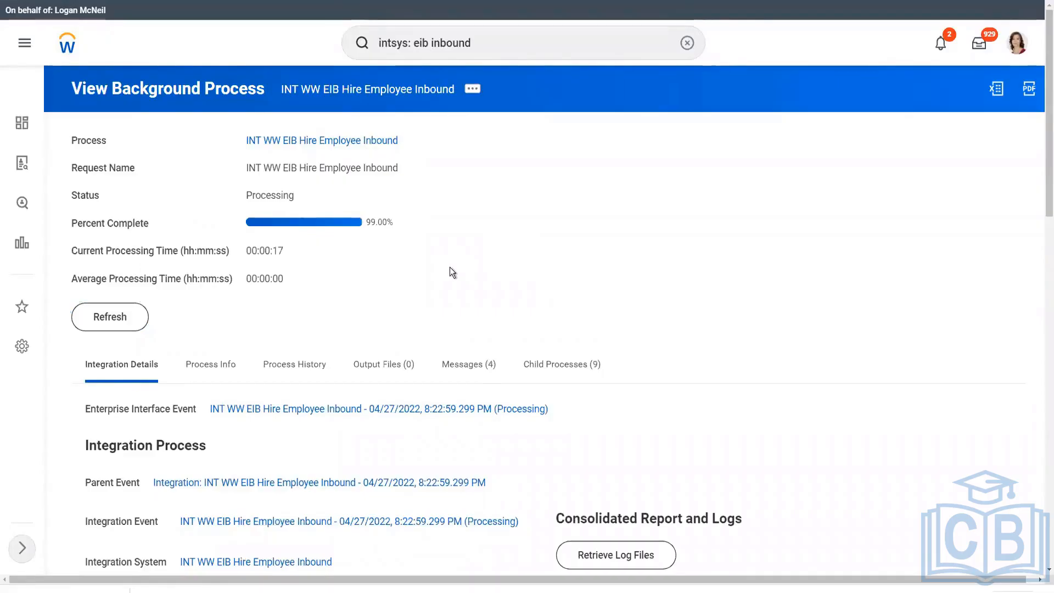
{"action": "left_click", "coordinate": [122, 321]}
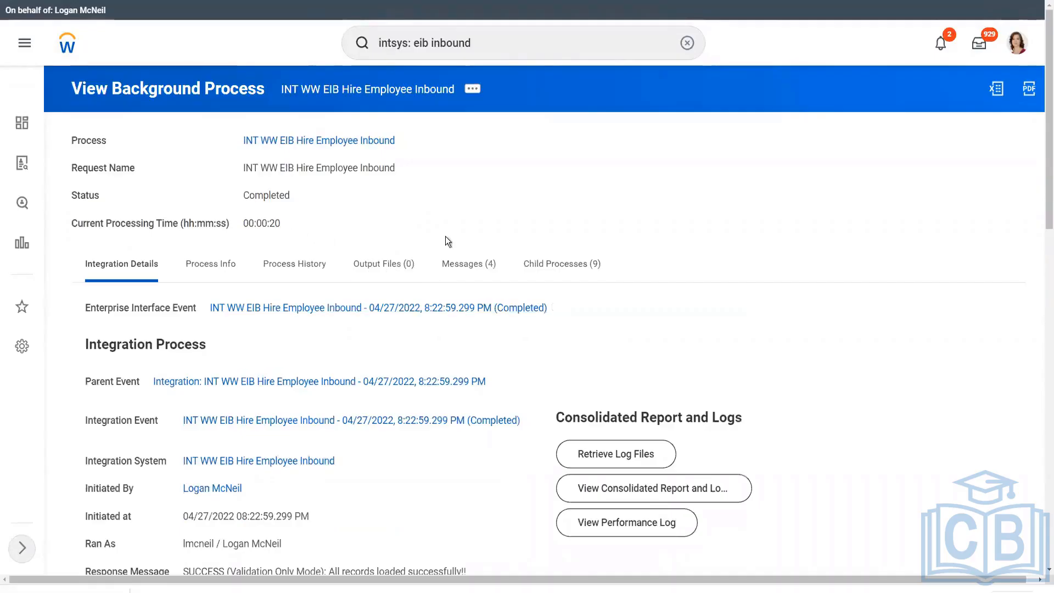
{"action": "scroll", "coordinate": [449, 249], "scroll_direction": "down", "scroll_amount": 5}
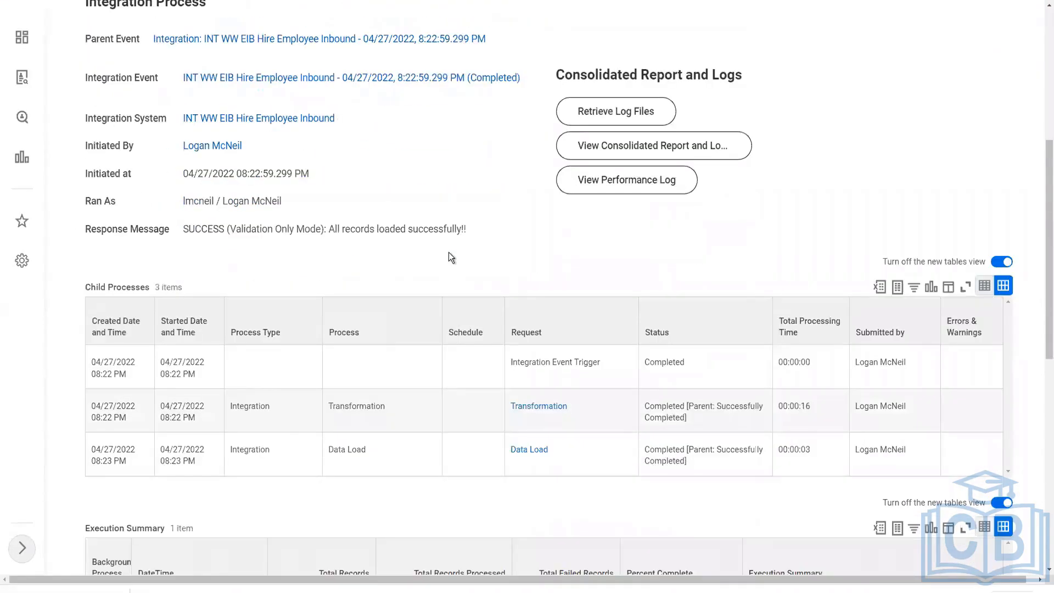
{"action": "scroll", "coordinate": [449, 253], "scroll_direction": "down", "scroll_amount": 3}
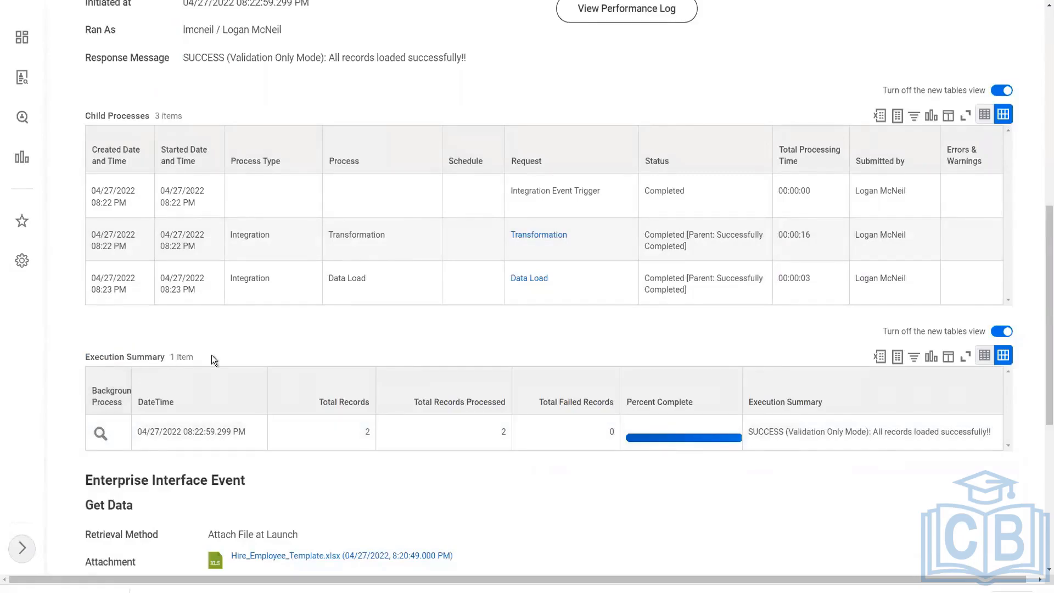
{"action": "scroll", "coordinate": [314, 331], "scroll_direction": "down", "scroll_amount": 1}
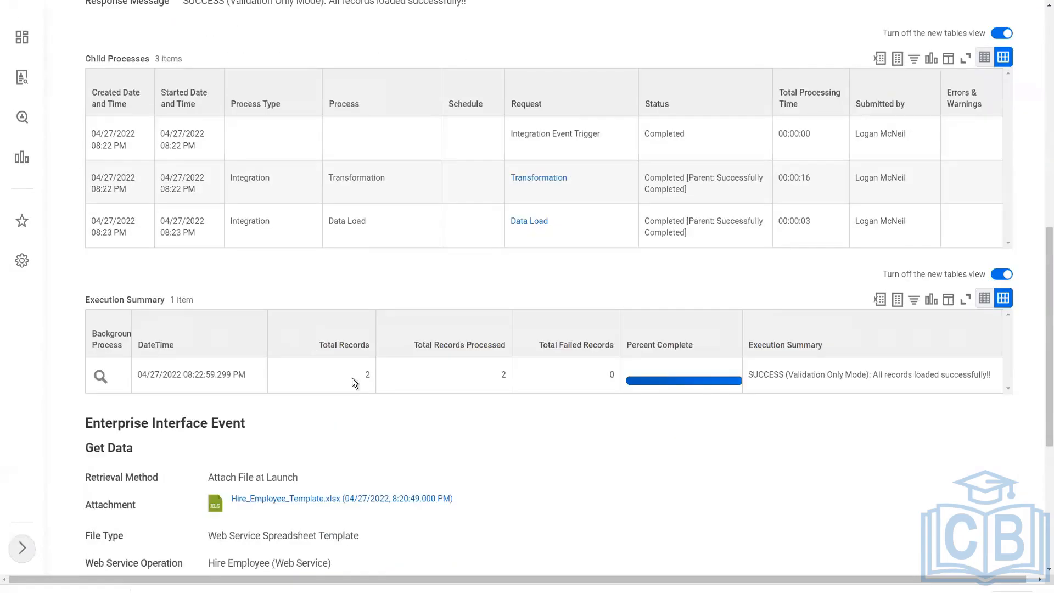
{"action": "double_click", "coordinate": [367, 376]}
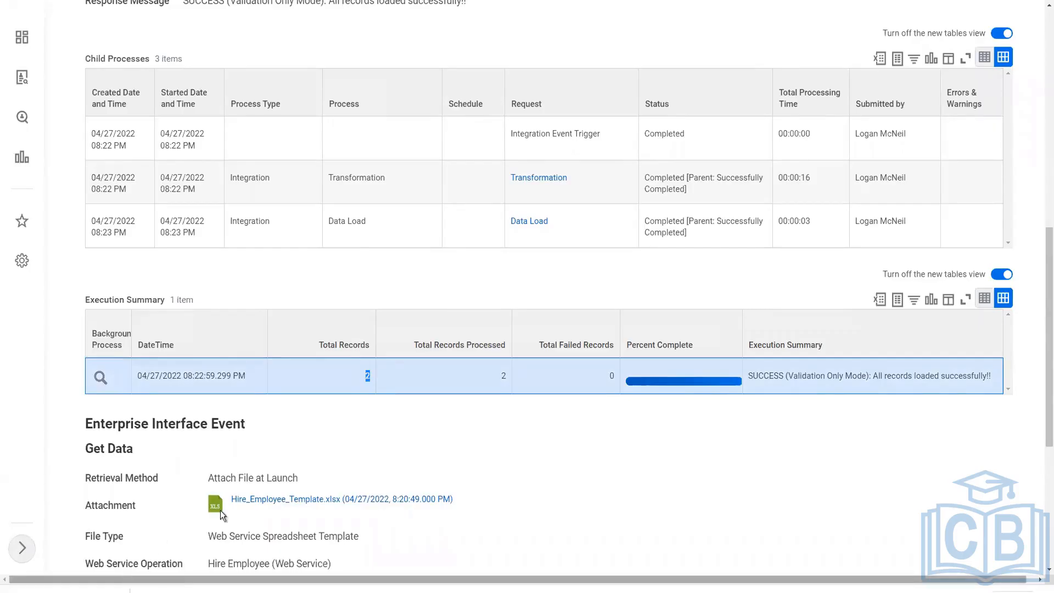
{"action": "key", "text": "alt+Tab"}
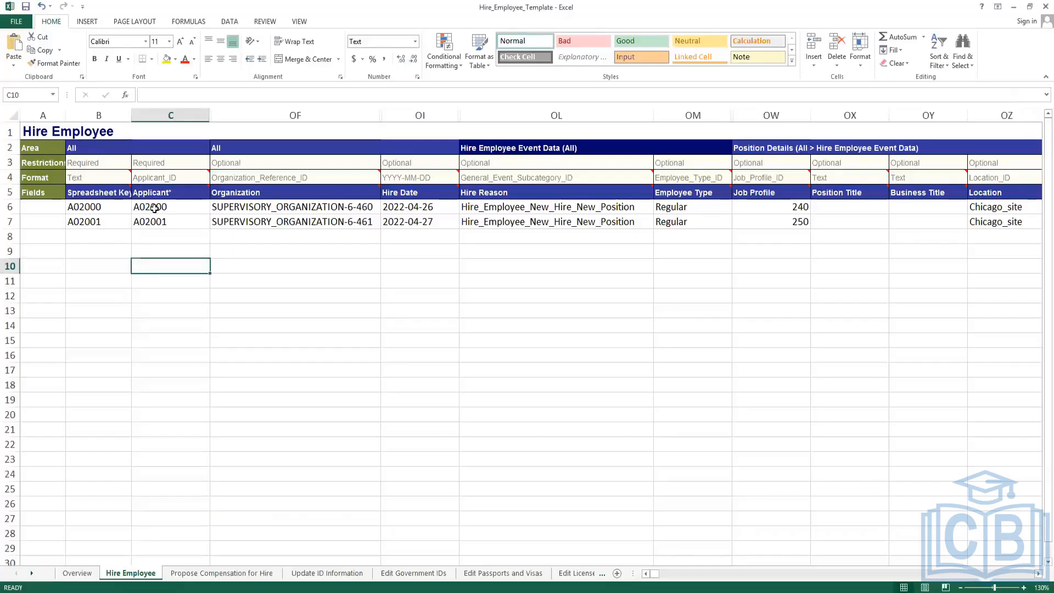
{"action": "left_click", "coordinate": [156, 213]}
{"action": "left_click_drag", "start_coordinate": [155, 214], "coordinate": [156, 222]}
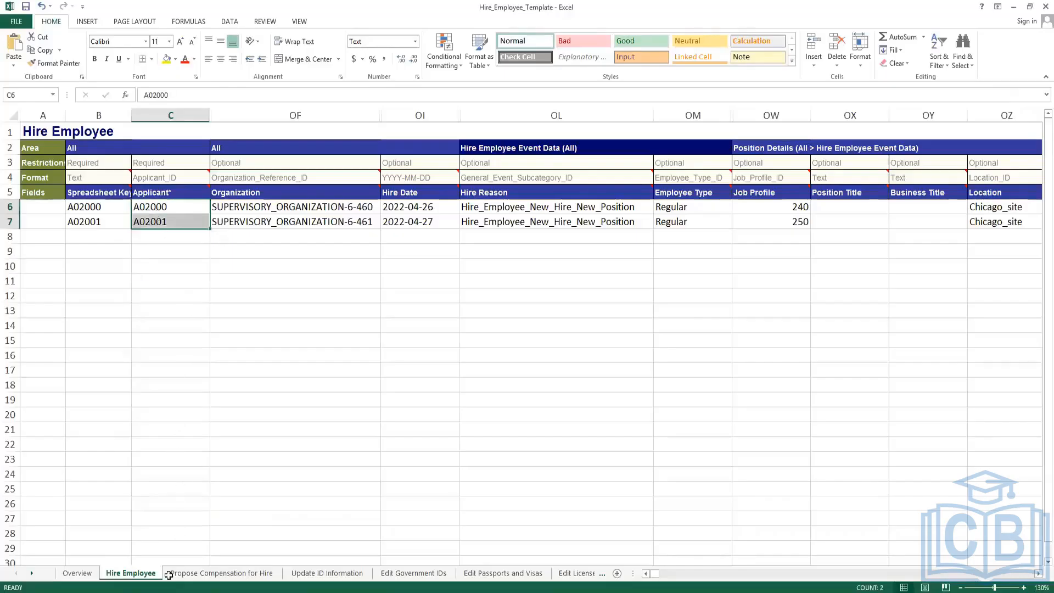
{"action": "key", "text": "alt+Tab"}
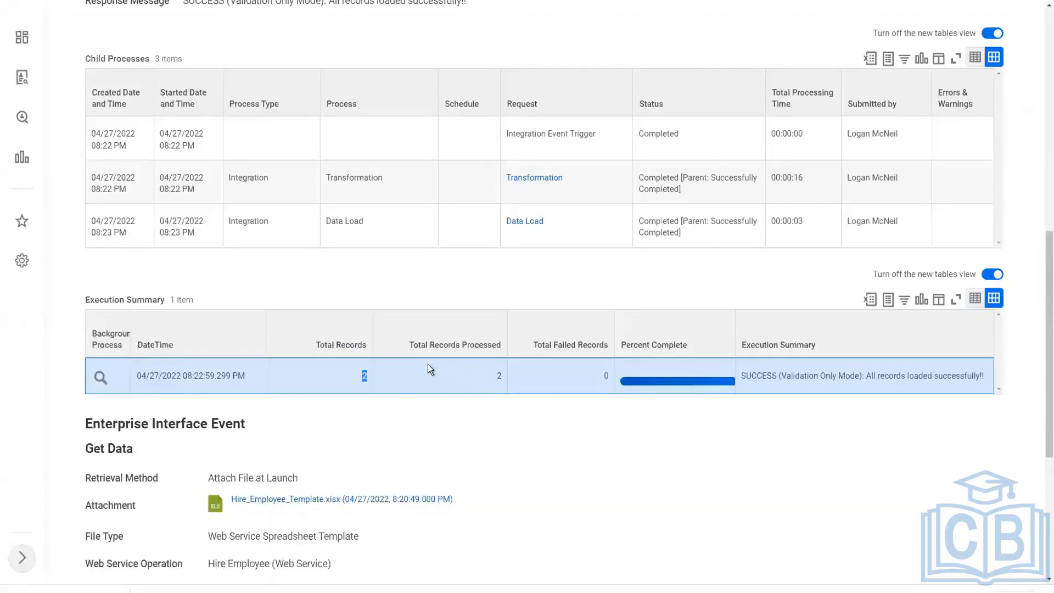
{"action": "left_click", "coordinate": [480, 374]}
{"action": "double_click", "coordinate": [606, 375]}
{"action": "left_click", "coordinate": [756, 376]}
{"action": "double_click", "coordinate": [758, 376]}
{"action": "left_click", "coordinate": [850, 375]}
{"action": "left_click_drag", "start_coordinate": [906, 376], "coordinate": [990, 379]}
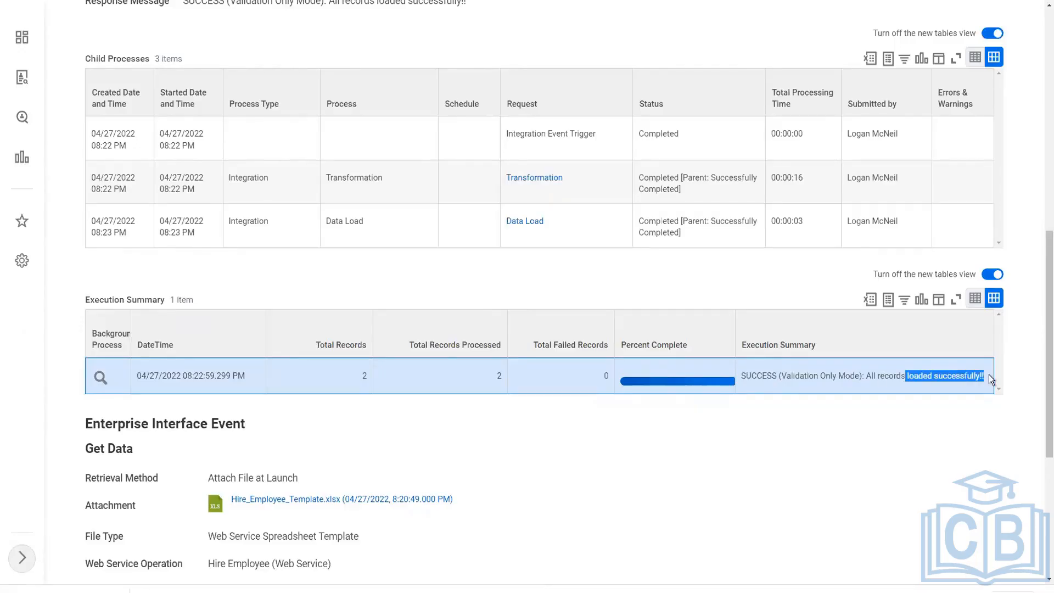
{"action": "left_click", "coordinate": [817, 435]}
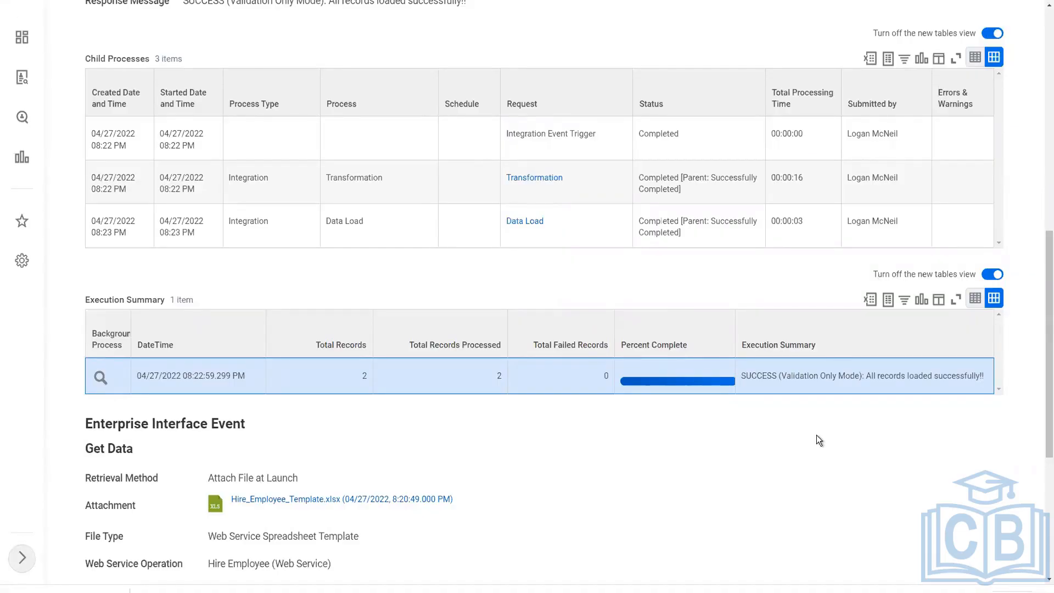
{"action": "scroll", "coordinate": [816, 435], "scroll_direction": "up", "scroll_amount": 8}
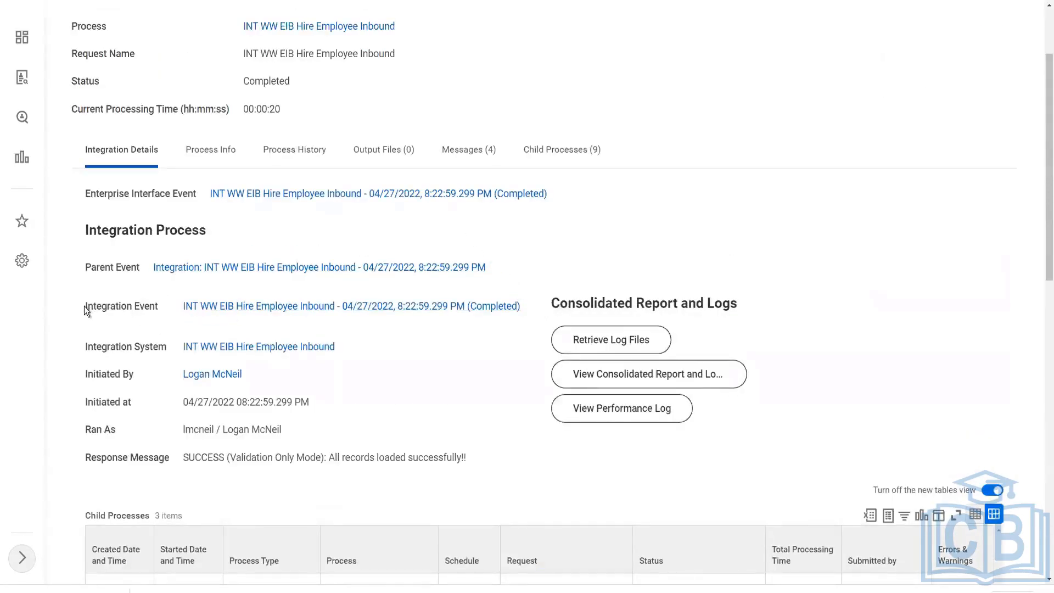
Relaunch the INT WW EIB Hire Employee Inbound integration event from its related actions.
{"action": "mouse_move", "coordinate": [519, 308]}
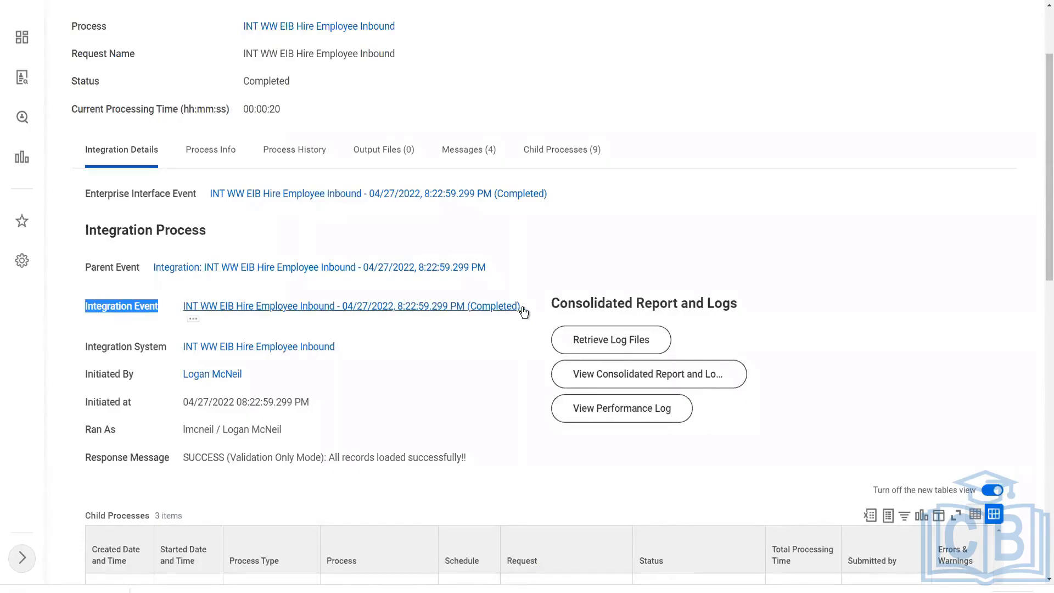
{"action": "left_click", "coordinate": [194, 319]}
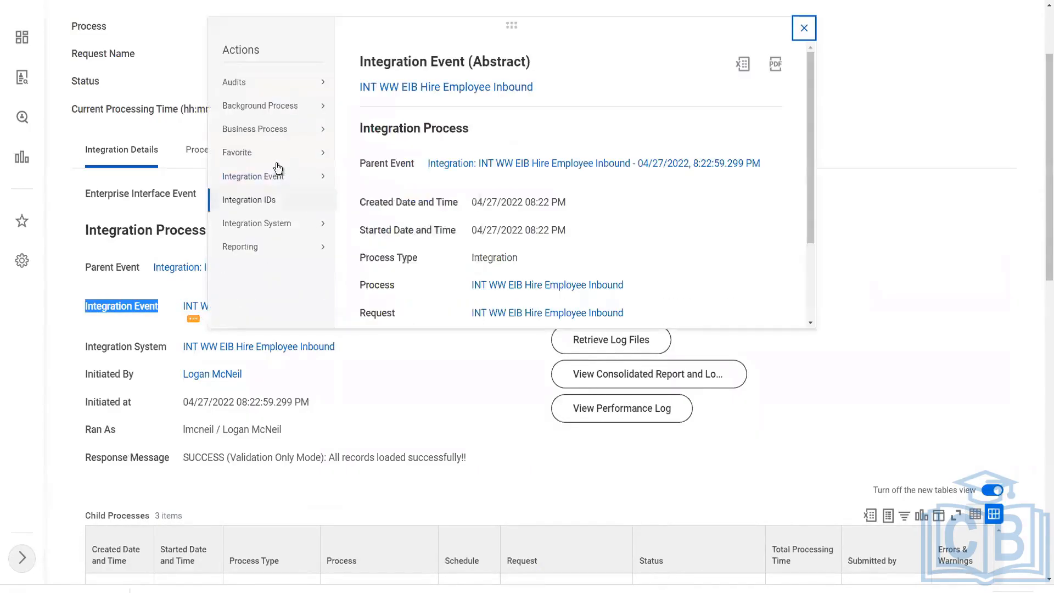
{"action": "mouse_move", "coordinate": [277, 180]}
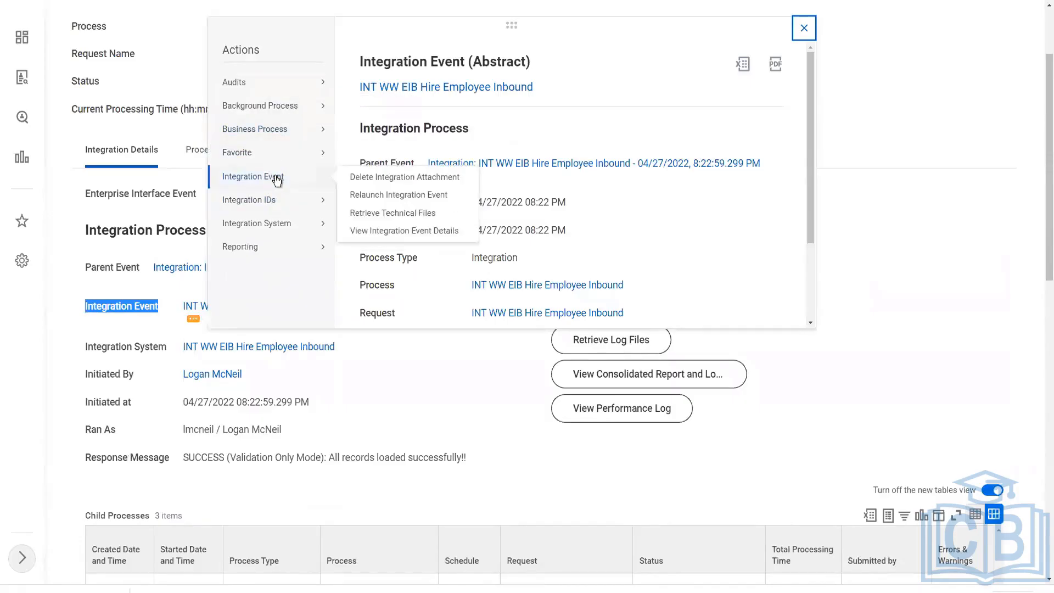
{"action": "left_click", "coordinate": [423, 196]}
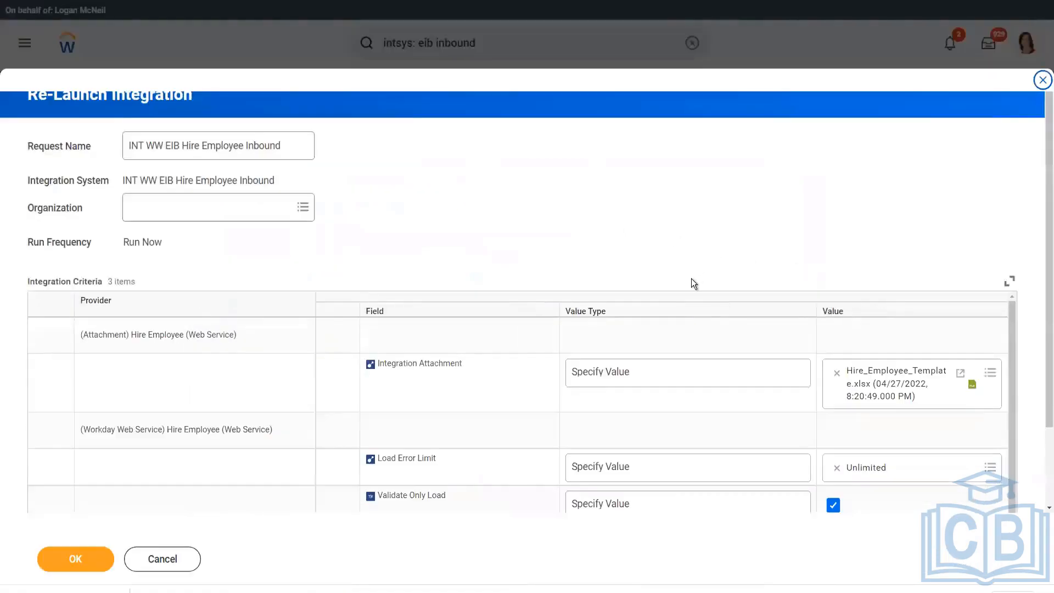
Untick Validate Only Load on the Re-Launch Integration form.
{"action": "scroll", "coordinate": [693, 281], "scroll_direction": "down", "scroll_amount": 2}
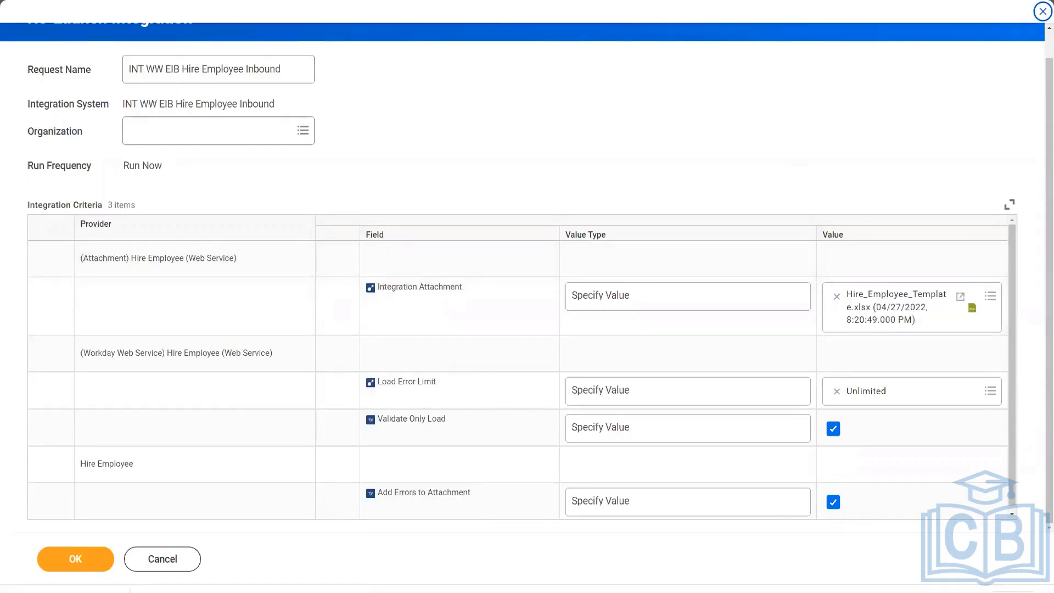
{"action": "scroll", "coordinate": [798, 165], "scroll_direction": "up", "scroll_amount": 1}
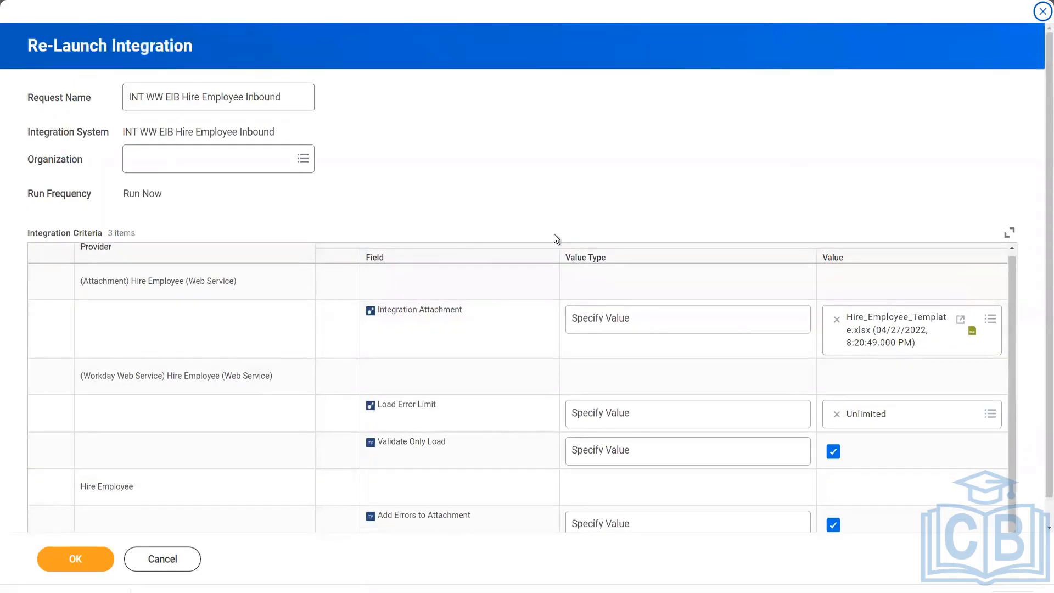
{"action": "scroll", "coordinate": [742, 207], "scroll_direction": "down", "scroll_amount": 1}
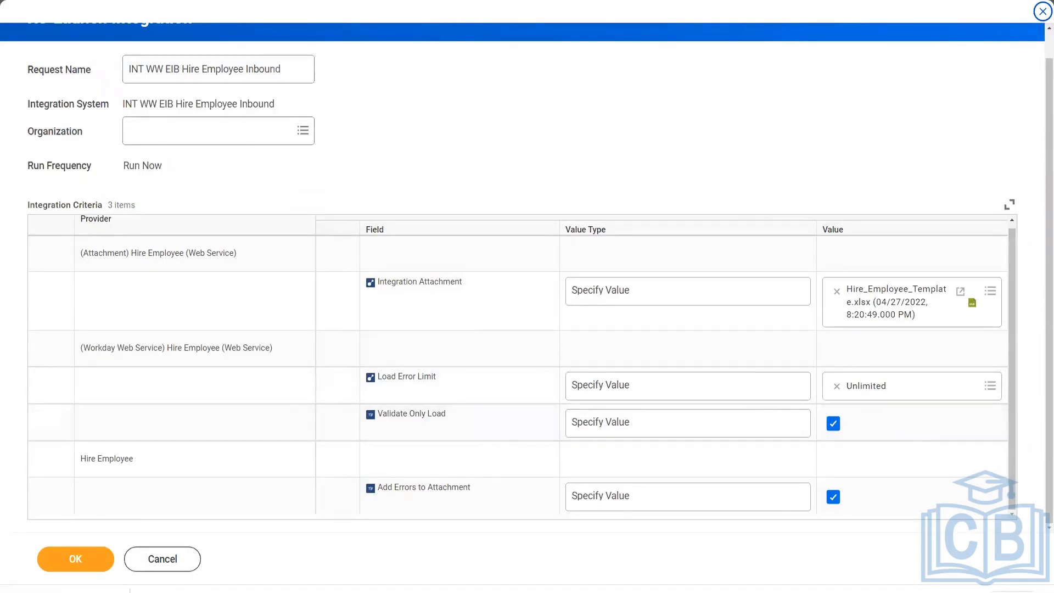
{"action": "left_click_drag", "start_coordinate": [813, 400], "coordinate": [863, 444]}
{"action": "left_click", "coordinate": [834, 426]}
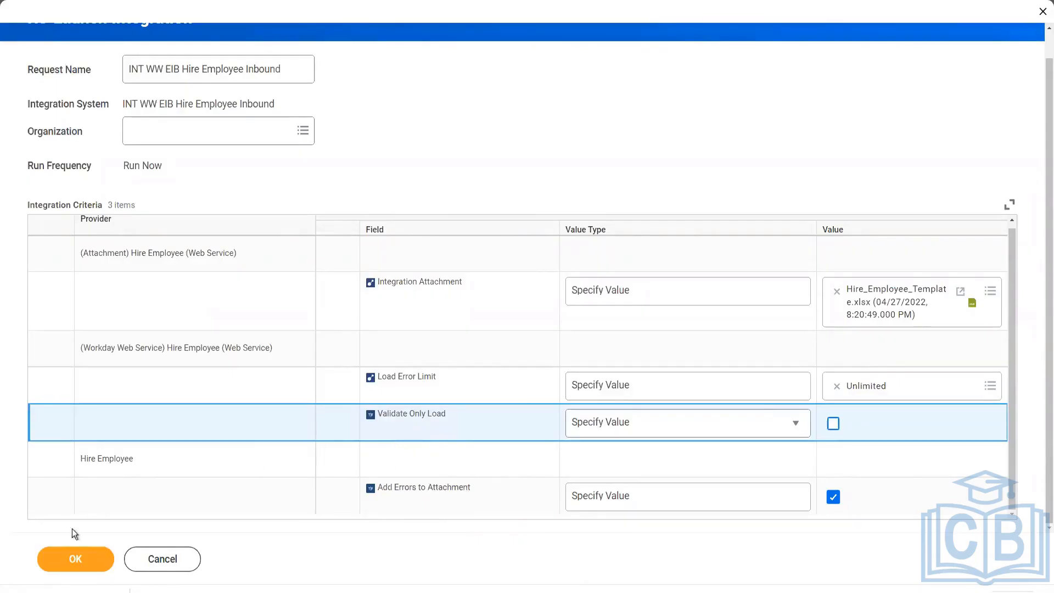
Launch INT WW EIB Hire Employee Inbound with the hire template attached.
{"action": "left_click", "coordinate": [79, 559]}
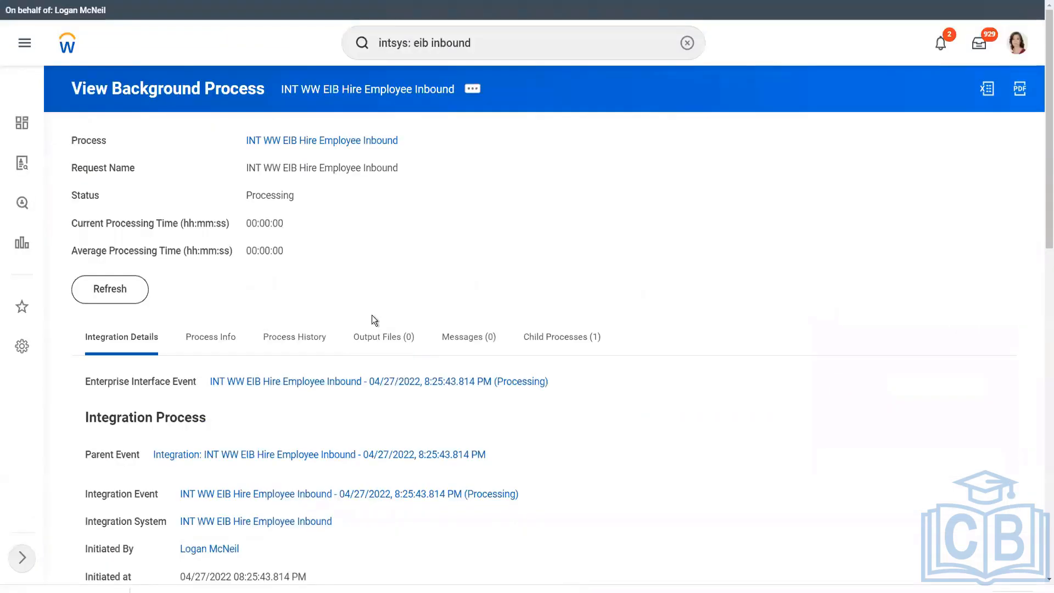
Refresh the hire integration's background process until Status reads Completed with all records loaded.
{"action": "left_click", "coordinate": [116, 291]}
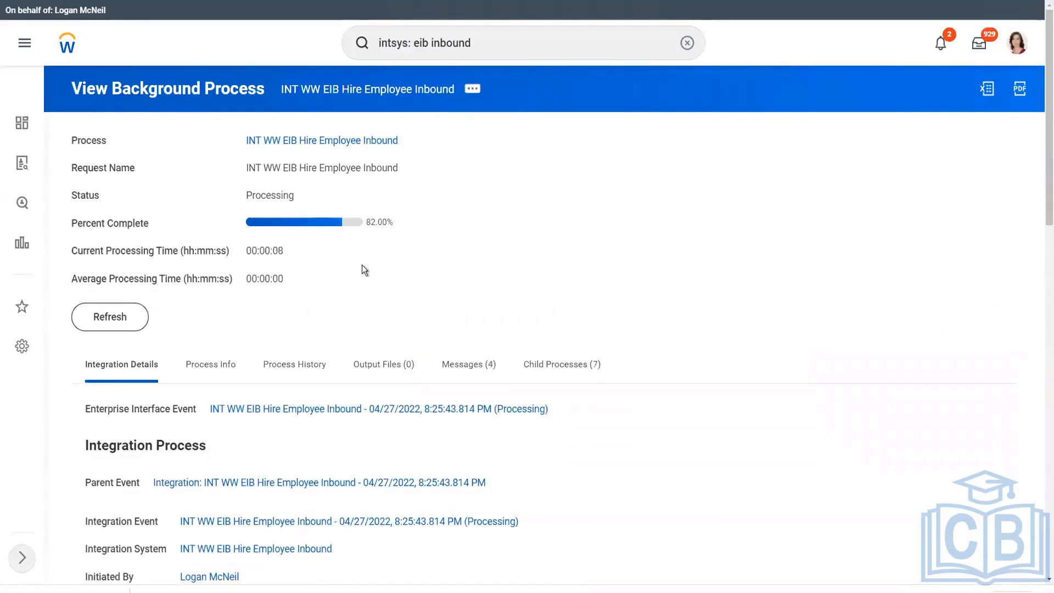
{"action": "scroll", "coordinate": [384, 291], "scroll_direction": "down", "scroll_amount": 3}
{"action": "scroll", "coordinate": [401, 313], "scroll_direction": "down", "scroll_amount": 10}
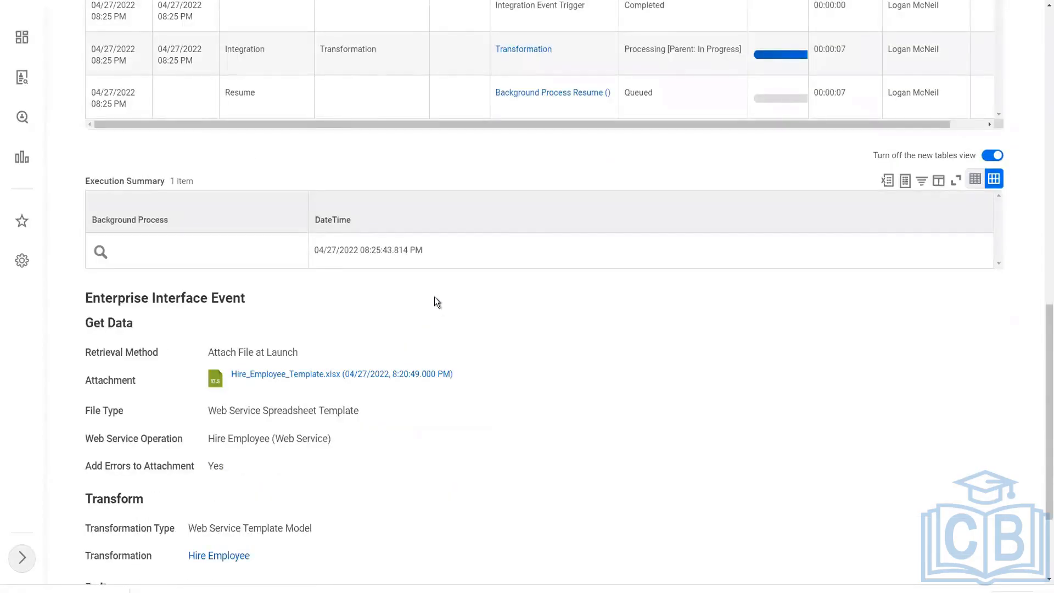
{"action": "scroll", "coordinate": [433, 296], "scroll_direction": "up", "scroll_amount": 1}
{"action": "scroll", "coordinate": [433, 294], "scroll_direction": "up", "scroll_amount": 3}
{"action": "scroll", "coordinate": [433, 294], "scroll_direction": "up", "scroll_amount": 10}
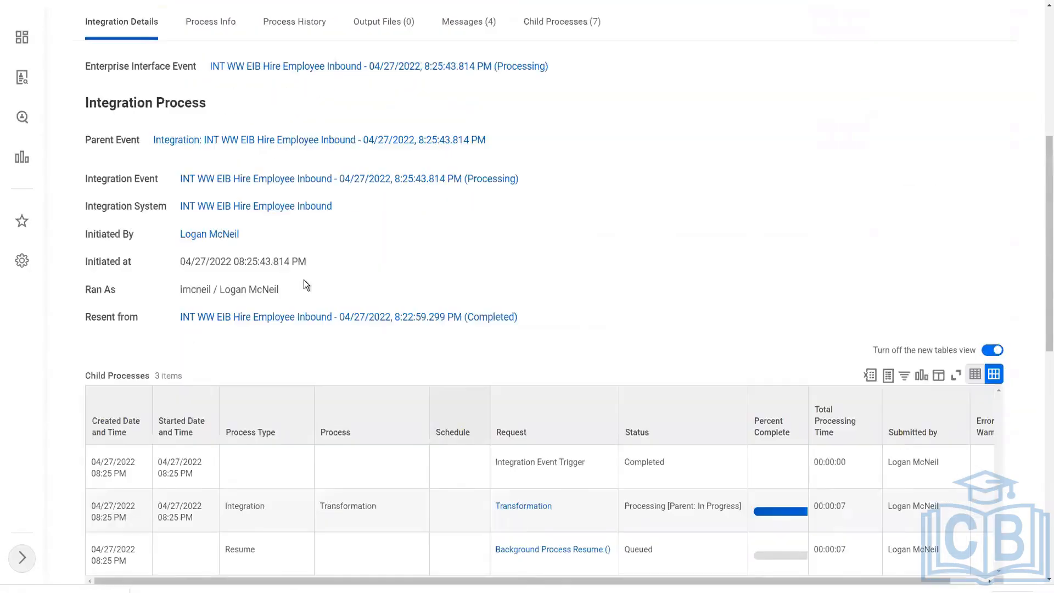
{"action": "left_click", "coordinate": [109, 316]}
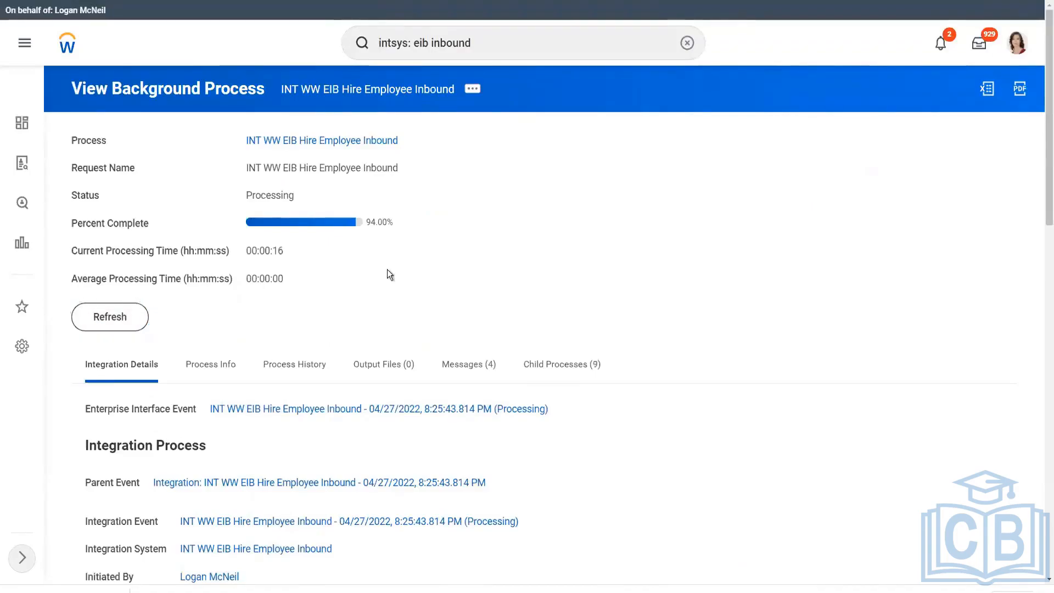
{"action": "scroll", "coordinate": [387, 272], "scroll_direction": "down", "scroll_amount": 10}
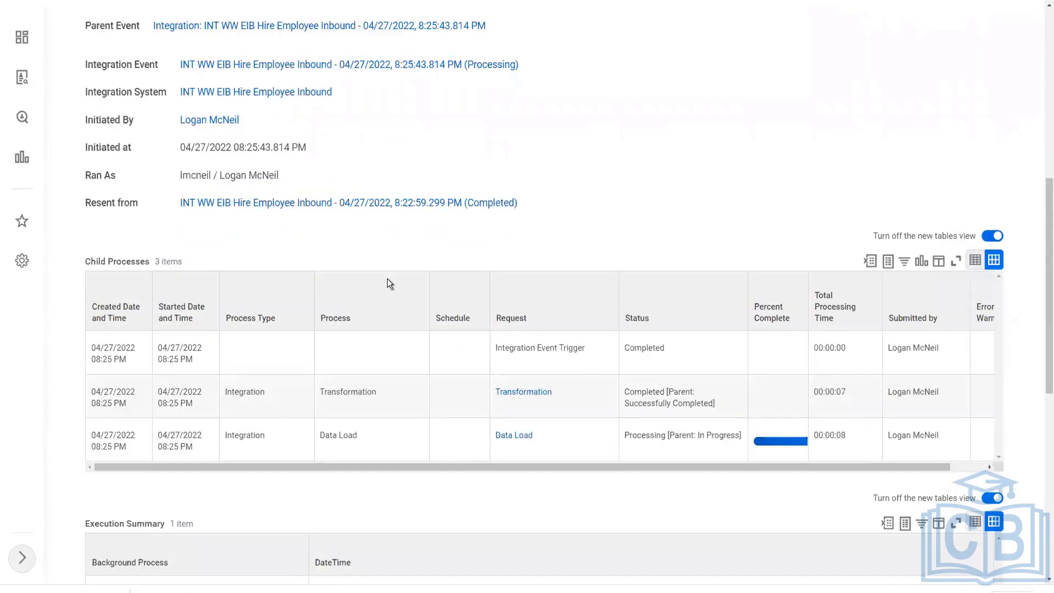
{"action": "scroll", "coordinate": [387, 283], "scroll_direction": "down", "scroll_amount": 1}
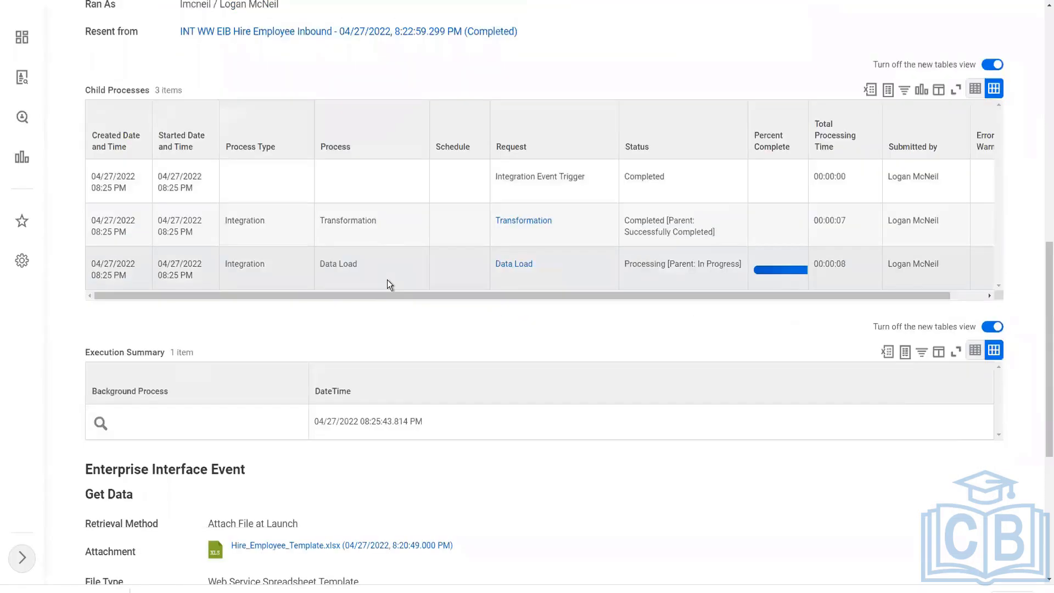
{"action": "scroll", "coordinate": [387, 279], "scroll_direction": "down", "scroll_amount": 4}
{"action": "scroll", "coordinate": [387, 281], "scroll_direction": "up", "scroll_amount": 10}
{"action": "scroll", "coordinate": [387, 281], "scroll_direction": "up", "scroll_amount": 5}
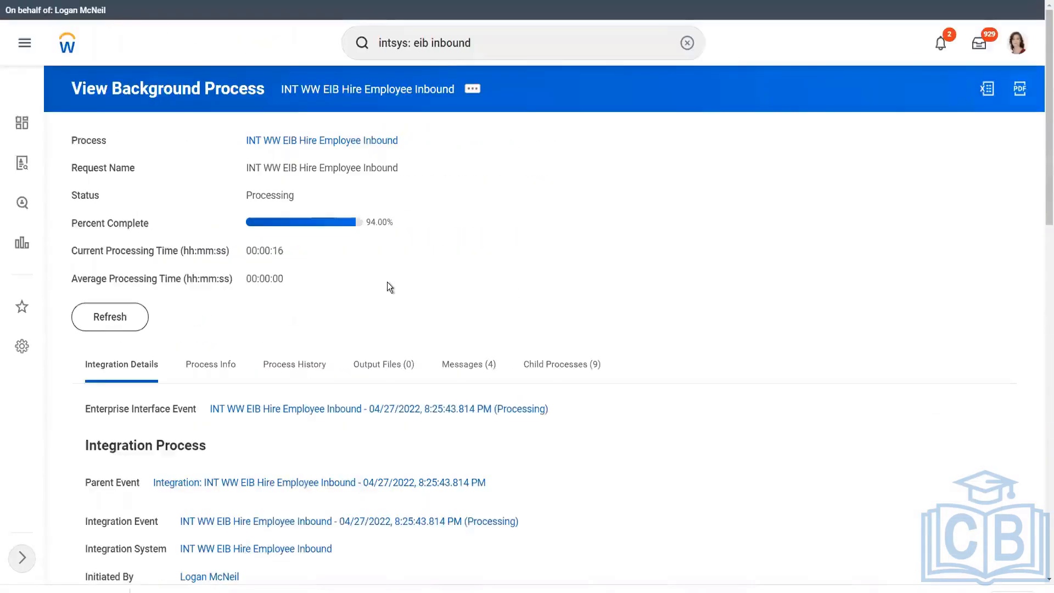
{"action": "left_click", "coordinate": [104, 319]}
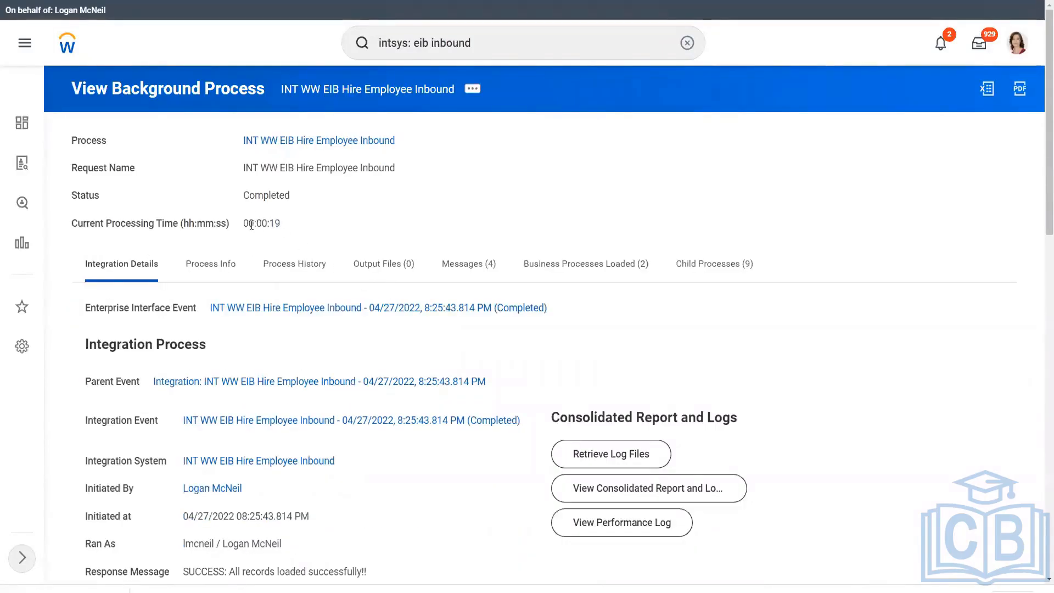
Review the Execution Summary: 2 total records, 2 processed, and the success message.
{"action": "left_click", "coordinate": [338, 225]}
{"action": "scroll", "coordinate": [360, 269], "scroll_direction": "down", "scroll_amount": 7}
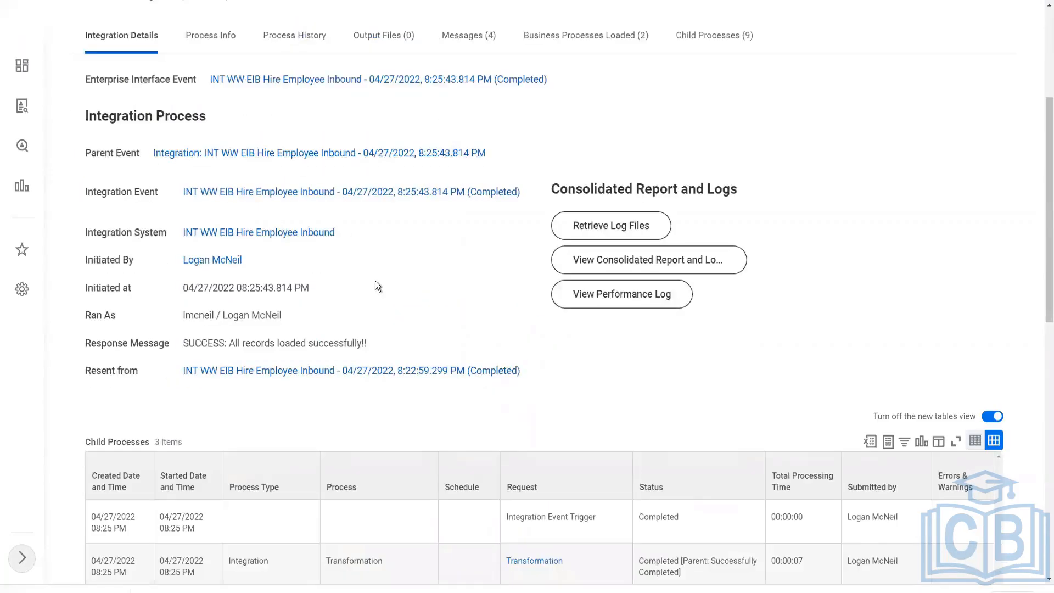
{"action": "scroll", "coordinate": [574, 393], "scroll_direction": "down", "scroll_amount": 3}
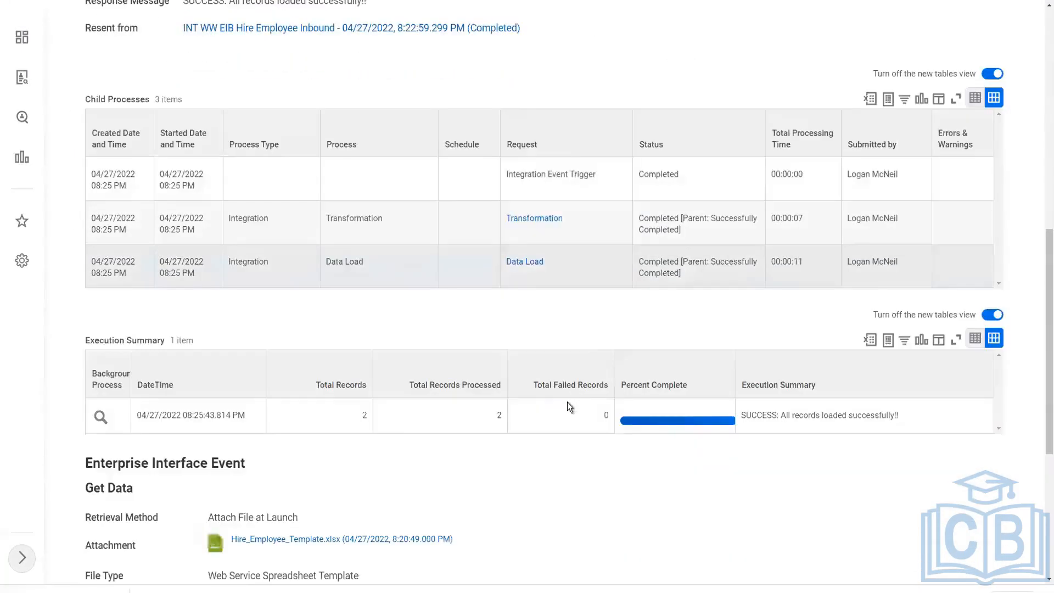
{"action": "double_click", "coordinate": [365, 414]}
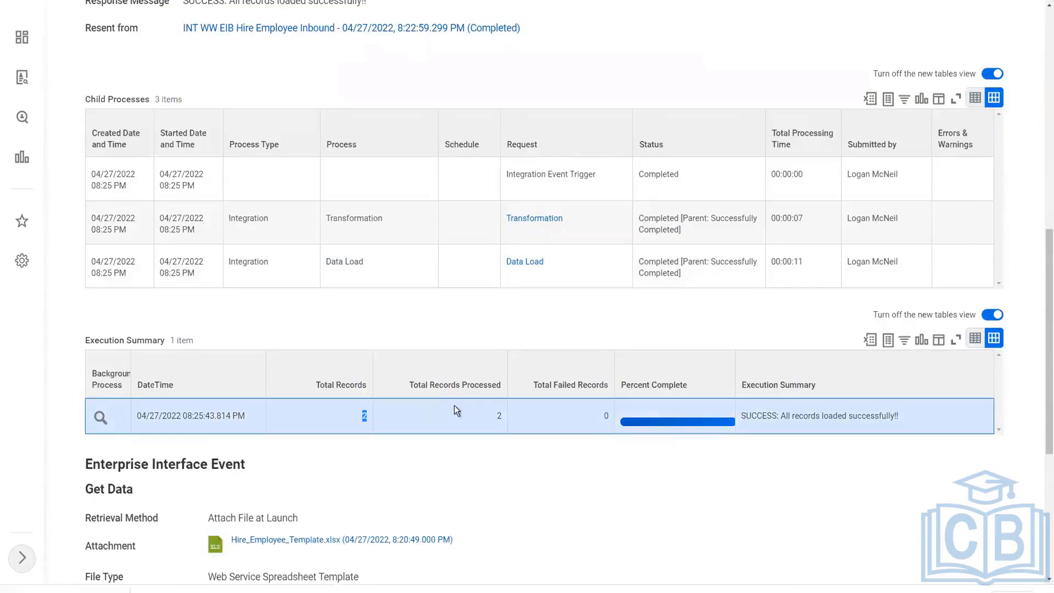
{"action": "double_click", "coordinate": [499, 416]}
{"action": "left_click_drag", "start_coordinate": [743, 415], "coordinate": [910, 418]}
{"action": "left_click", "coordinate": [921, 418]}
{"action": "scroll", "coordinate": [683, 406], "scroll_direction": "up", "scroll_amount": 10}
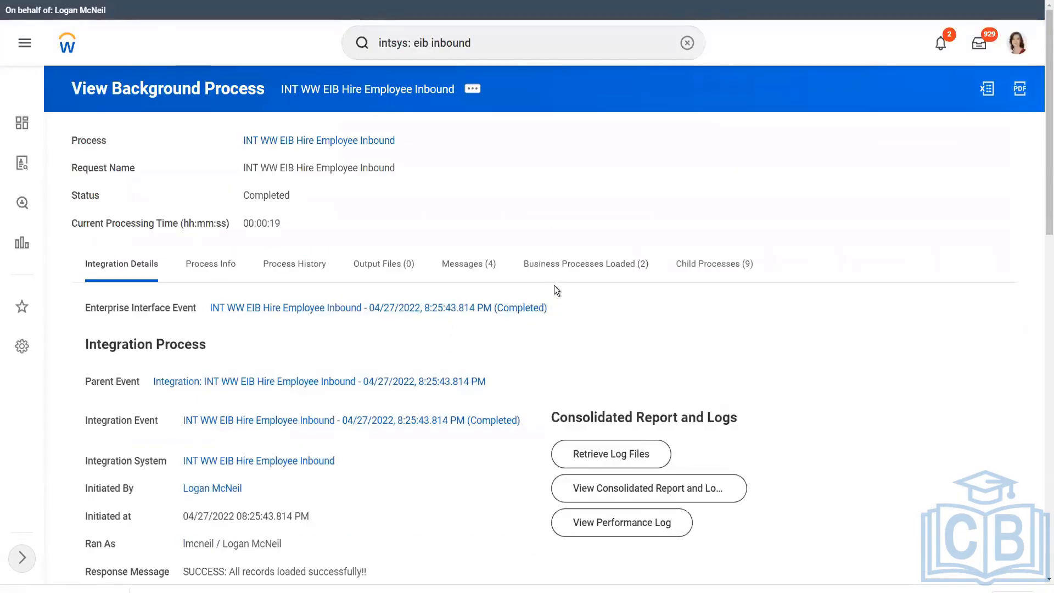
Check the Messages (4) tab, then the two Successfully Completed hires under Business Processes Loaded.
{"action": "left_click", "coordinate": [466, 264]}
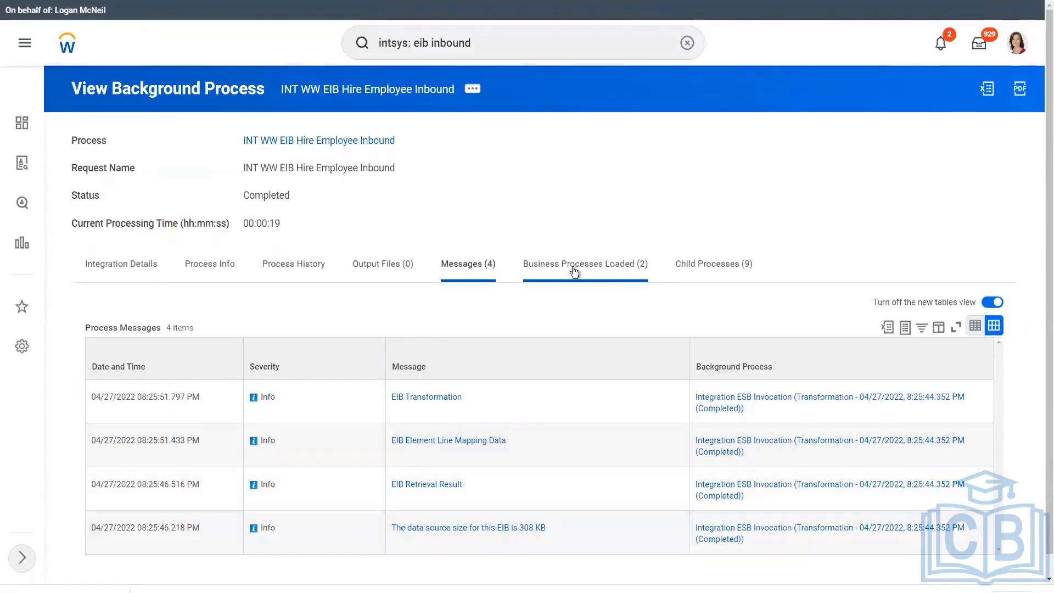
{"action": "left_click", "coordinate": [574, 271]}
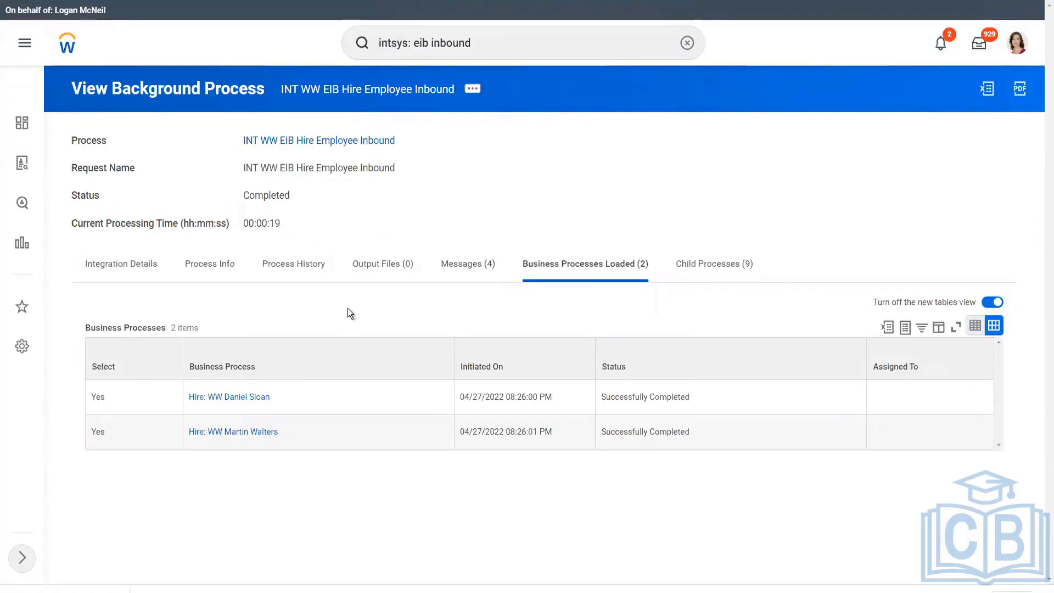
{"action": "key", "text": "alt+Tab"}
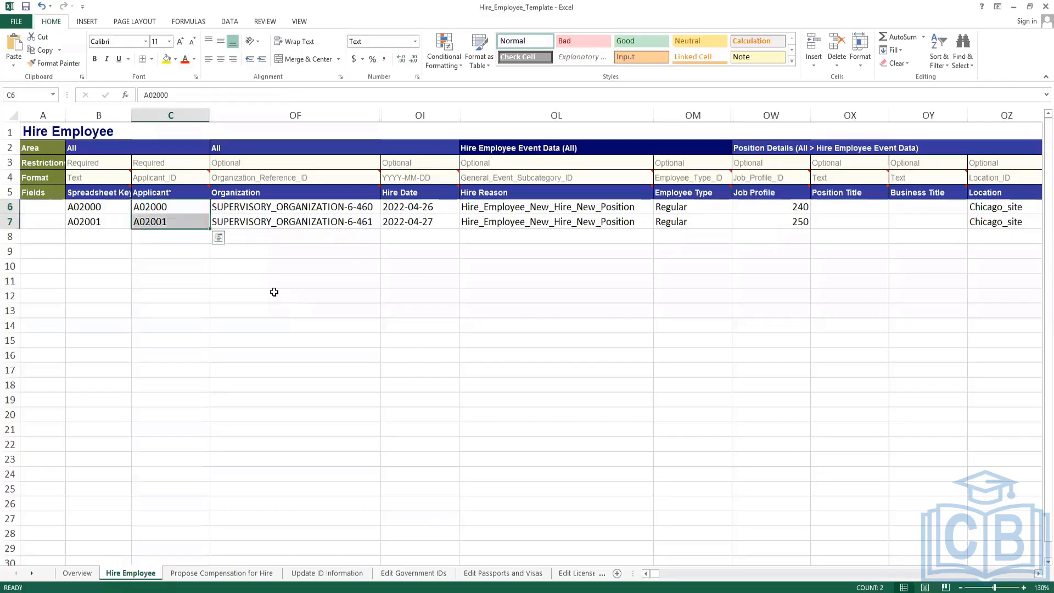
{"action": "left_click", "coordinate": [275, 292]}
{"action": "left_click", "coordinate": [252, 231]}
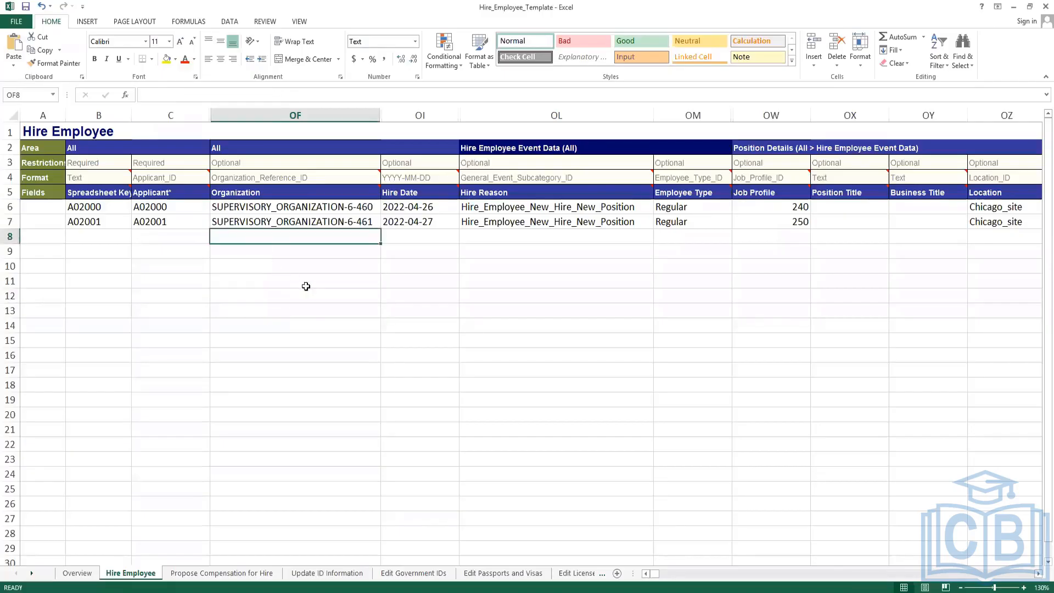
{"action": "left_click", "coordinate": [514, 279]}
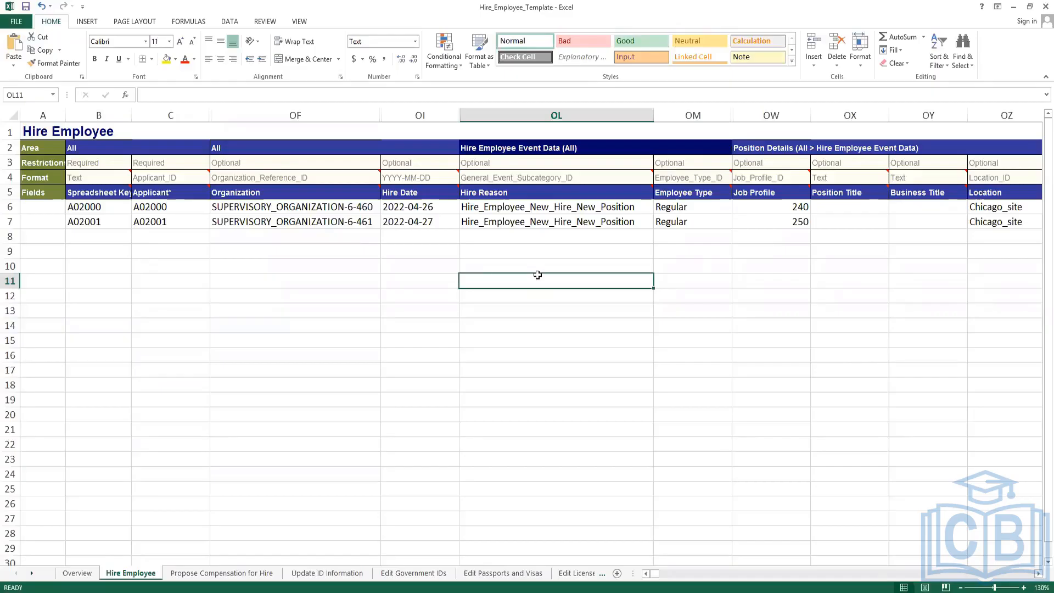
{"action": "left_click", "coordinate": [148, 208]}
{"action": "left_click", "coordinate": [164, 221]}
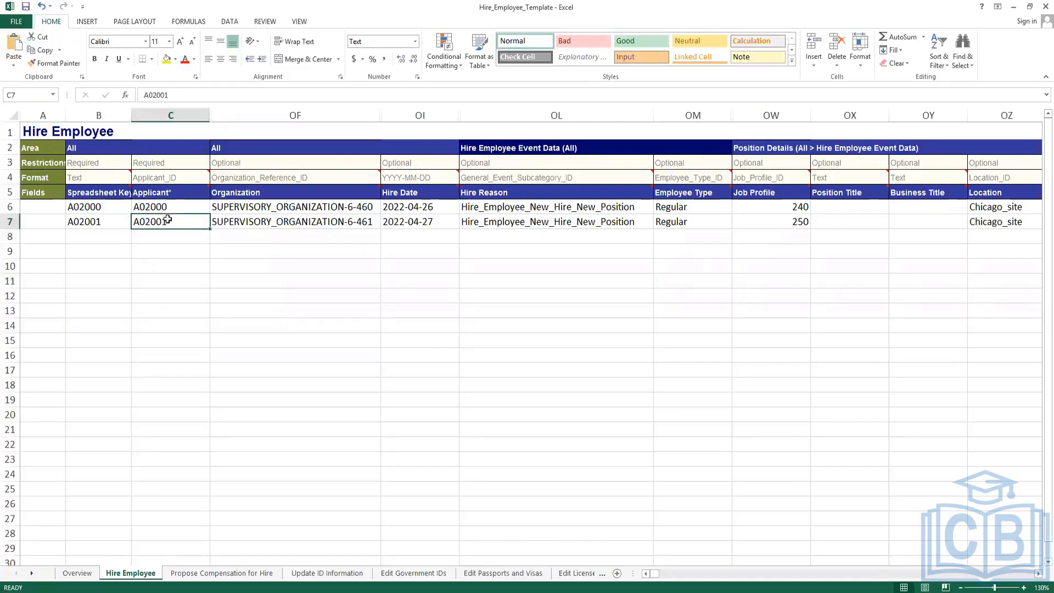
{"action": "left_click", "coordinate": [171, 209]}
{"action": "left_click", "coordinate": [303, 209]}
{"action": "left_click", "coordinate": [303, 218]}
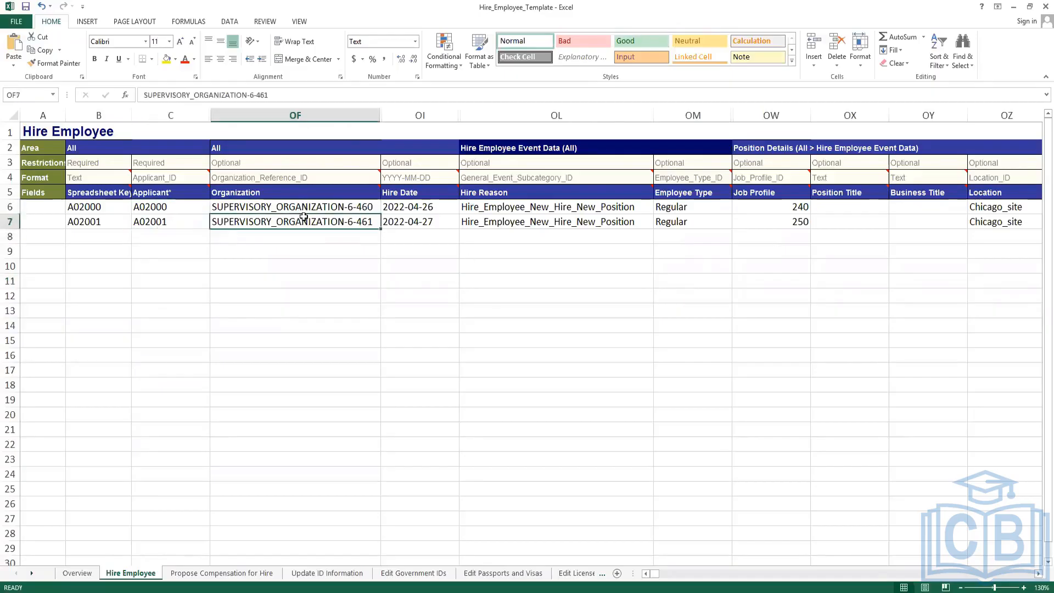
{"action": "left_click", "coordinate": [372, 209]}
{"action": "left_click", "coordinate": [503, 220]}
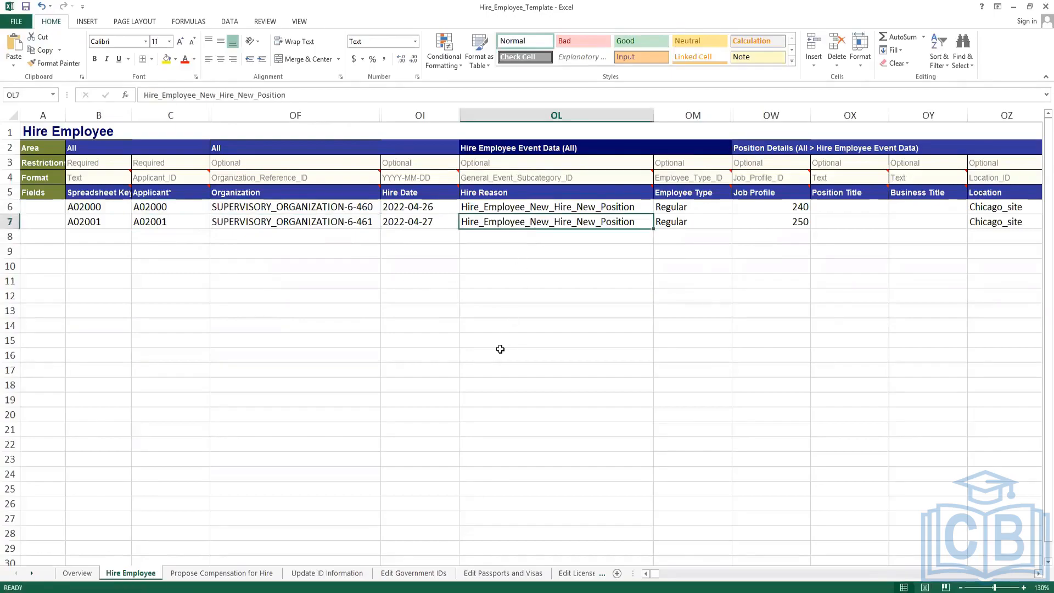
{"action": "key", "text": "alt+Tab"}
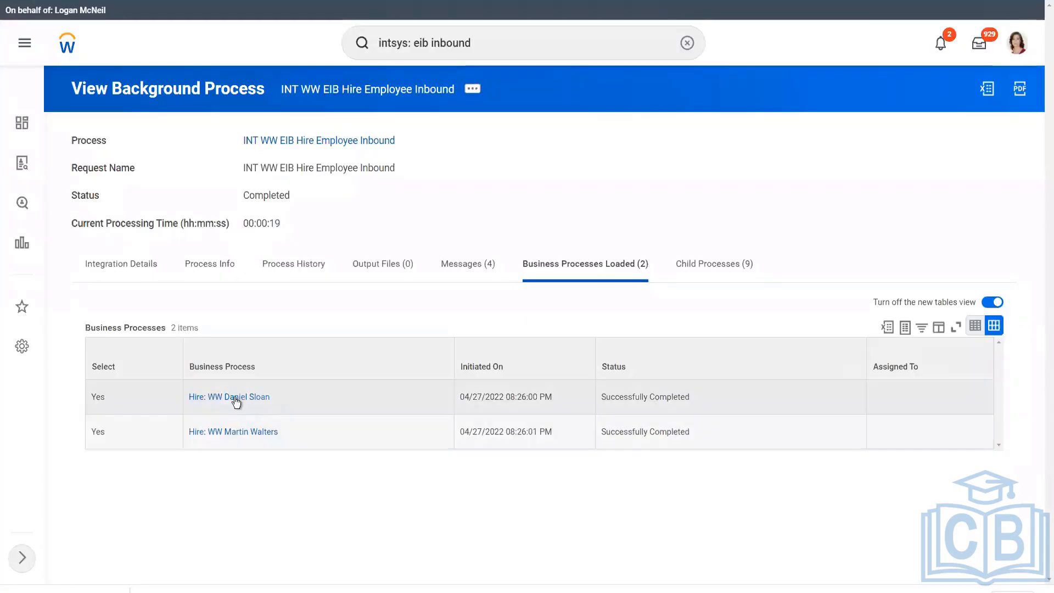
Open the first hire's event and match hire date 04/26/2022 and reason New Hire > New Position to the template.
{"action": "right_click", "coordinate": [236, 401]}
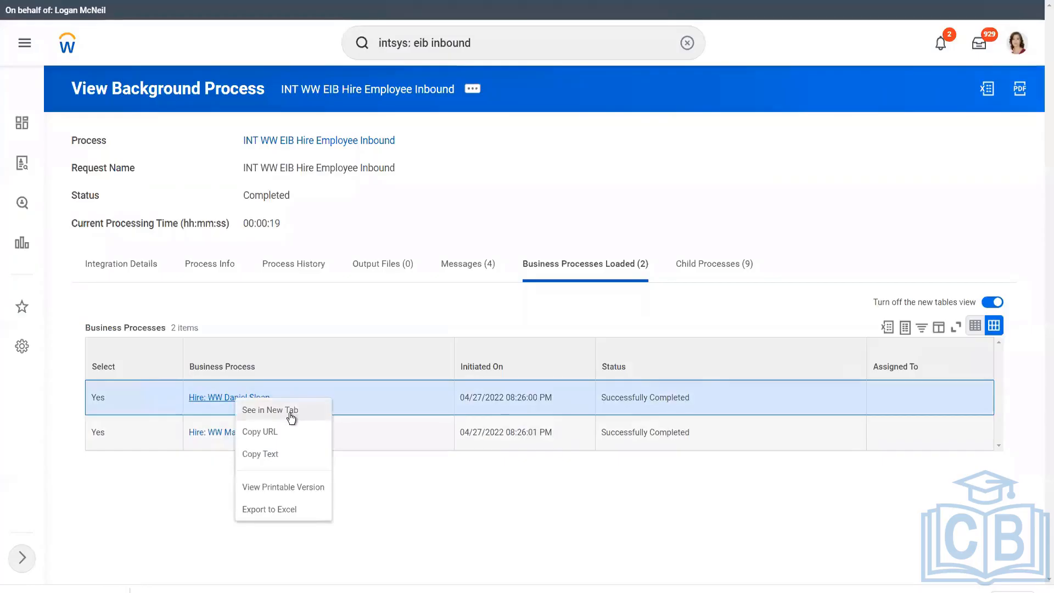
{"action": "left_click", "coordinate": [290, 415]}
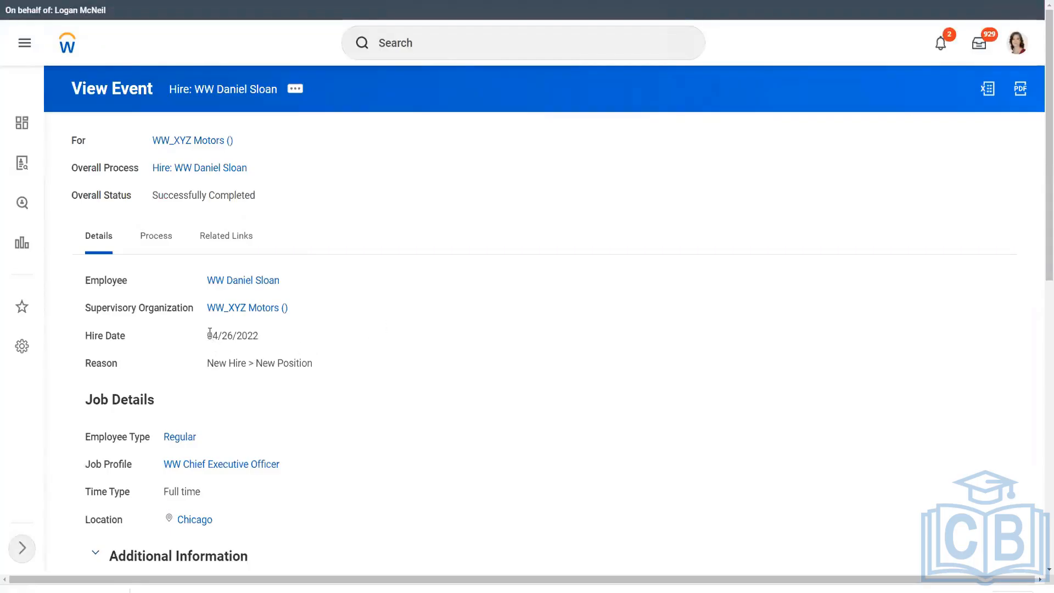
{"action": "left_click_drag", "start_coordinate": [207, 336], "coordinate": [280, 333]}
{"action": "key", "text": "alt+Tab"}
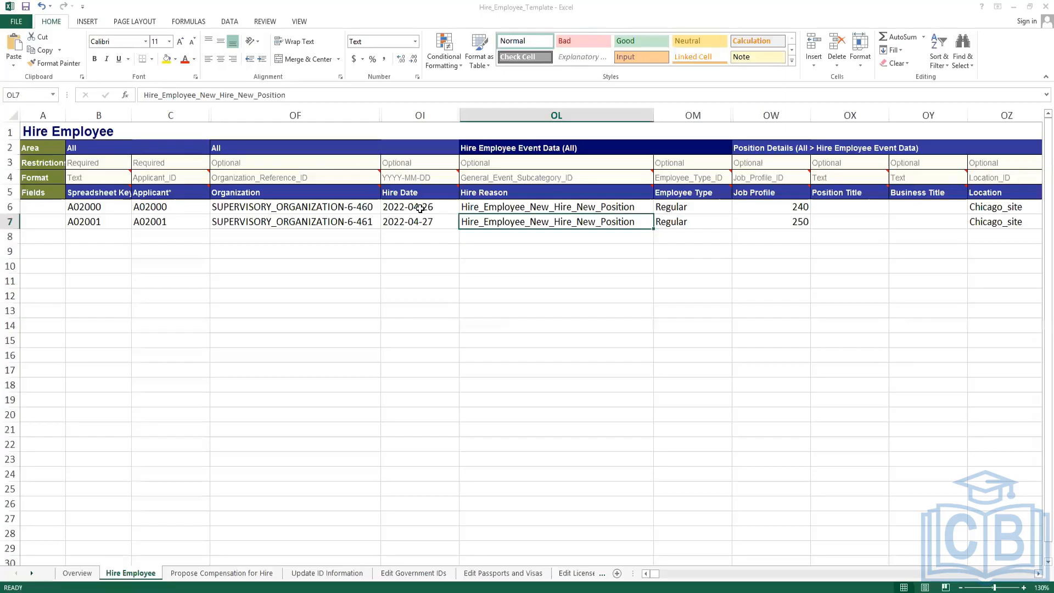
{"action": "left_click", "coordinate": [420, 208]}
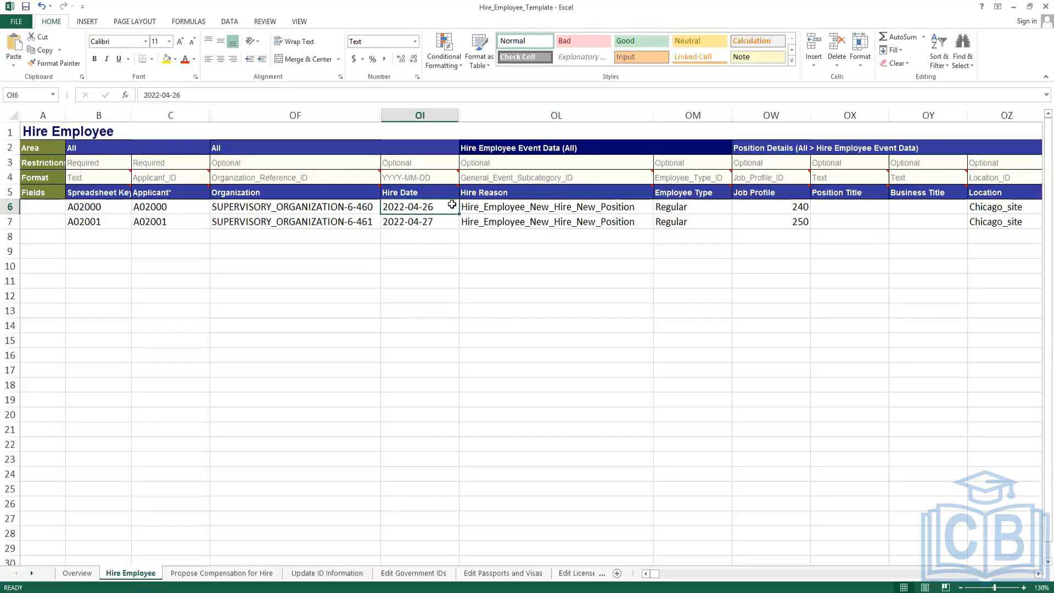
{"action": "key", "text": "alt+Tab"}
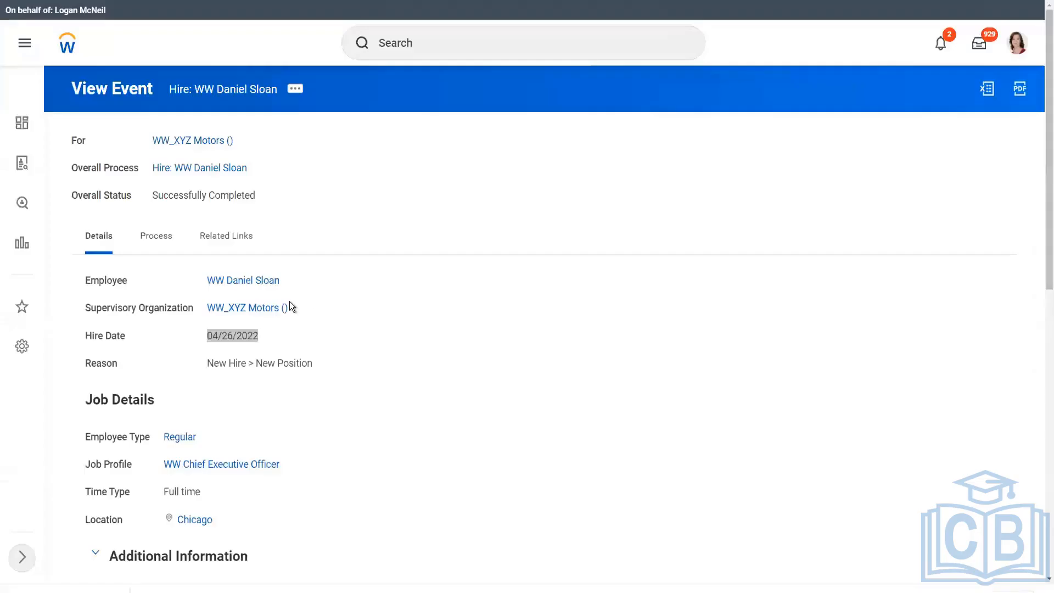
{"action": "left_click", "coordinate": [209, 362]}
{"action": "triple_click", "coordinate": [284, 365]}
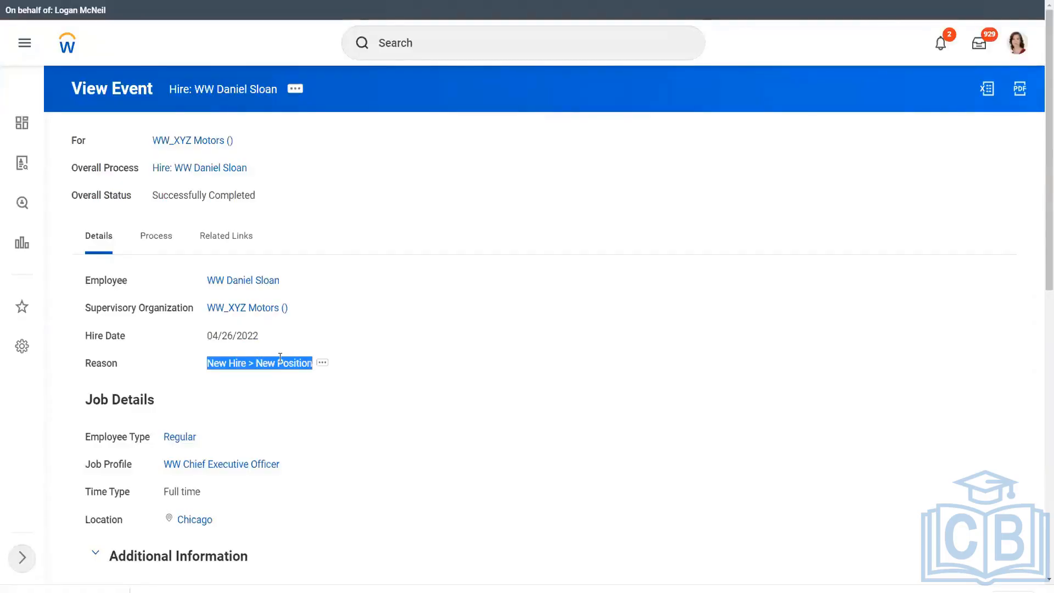
{"action": "key", "text": "alt+Tab"}
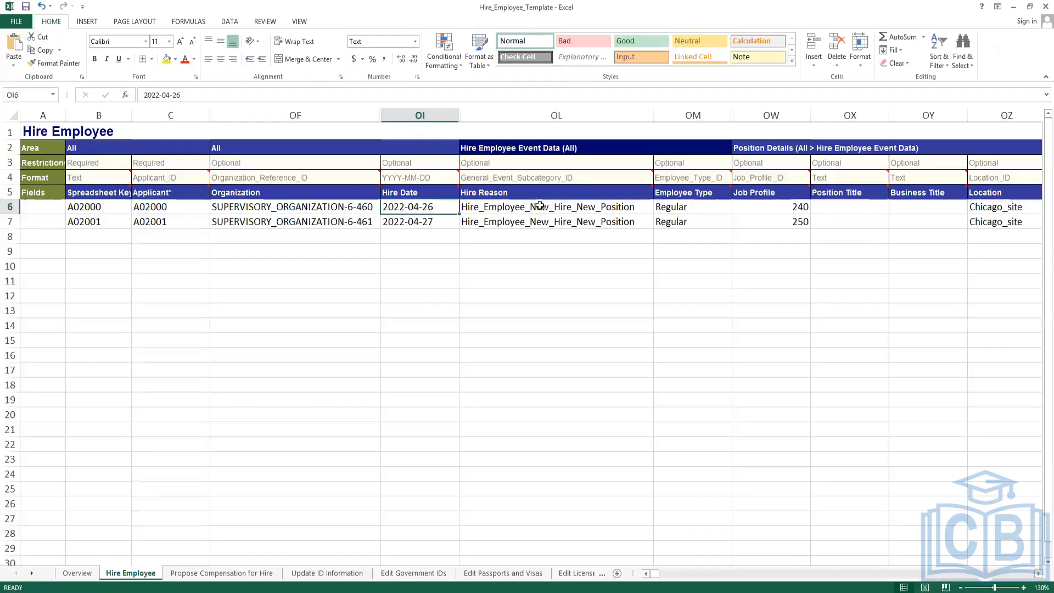
{"action": "key", "text": "Right"}
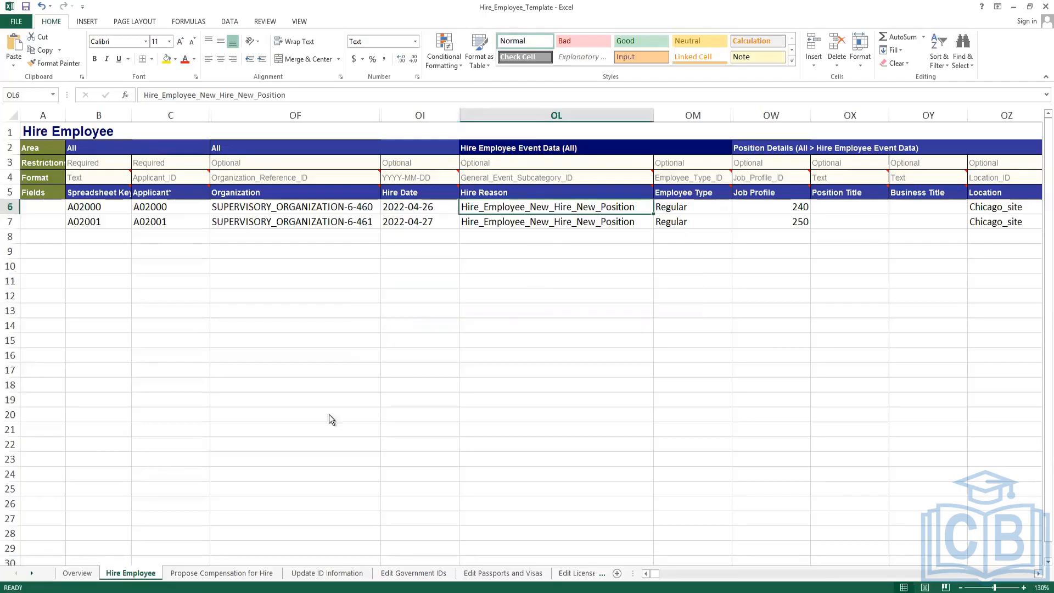
{"action": "key", "text": "alt+Tab"}
Compare Employee Type Regular, Job Profile 240, Full_time and Chicago_site against the template row.
{"action": "scroll", "coordinate": [251, 424], "scroll_direction": "down", "scroll_amount": 1}
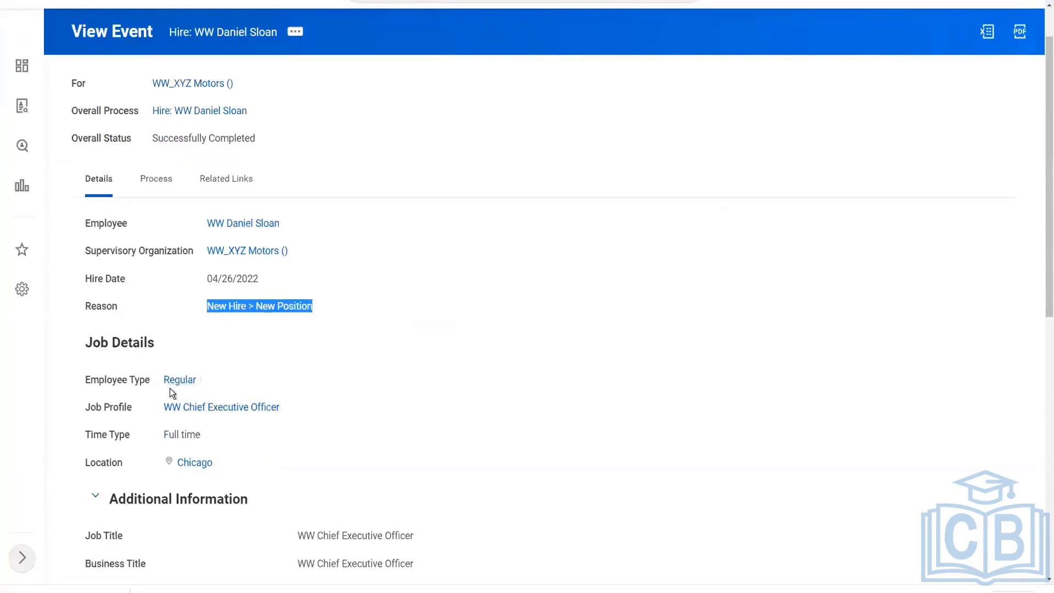
{"action": "key", "text": "alt+Tab"}
{"action": "left_click", "coordinate": [692, 207]}
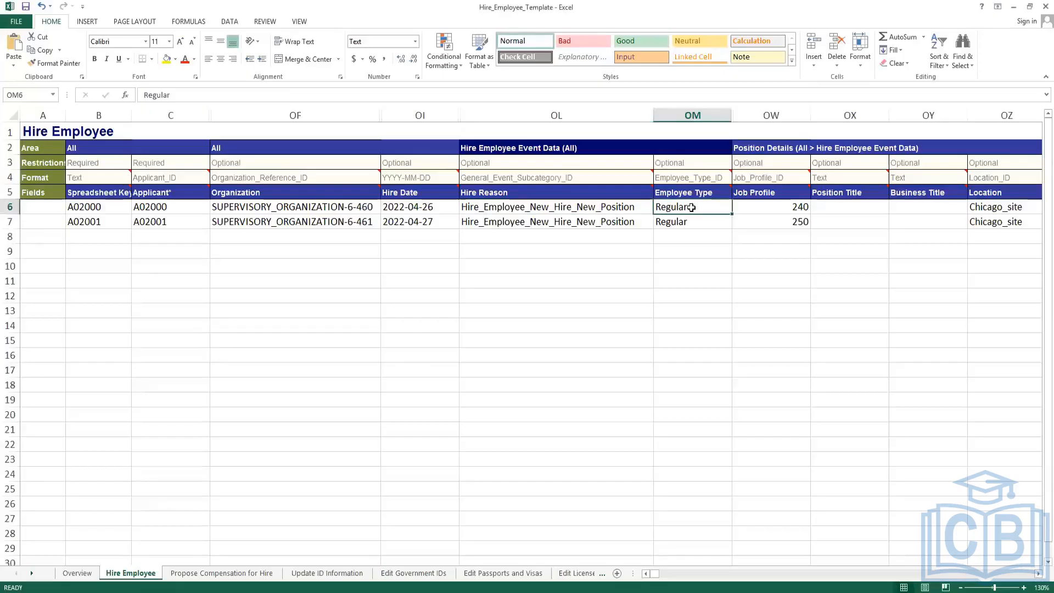
{"action": "left_click", "coordinate": [772, 209]}
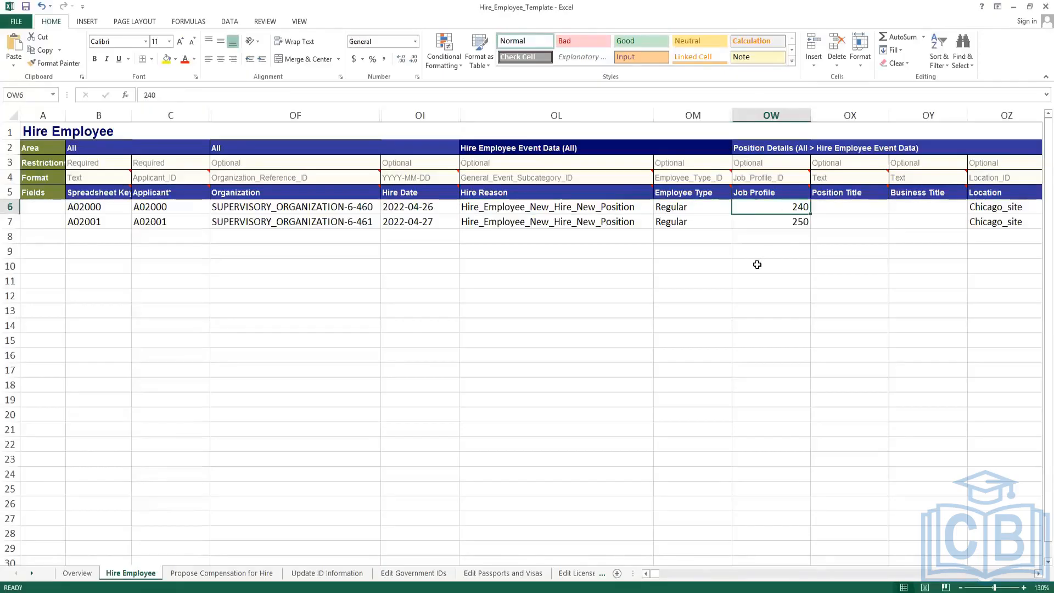
{"action": "key", "text": "alt+Tab"}
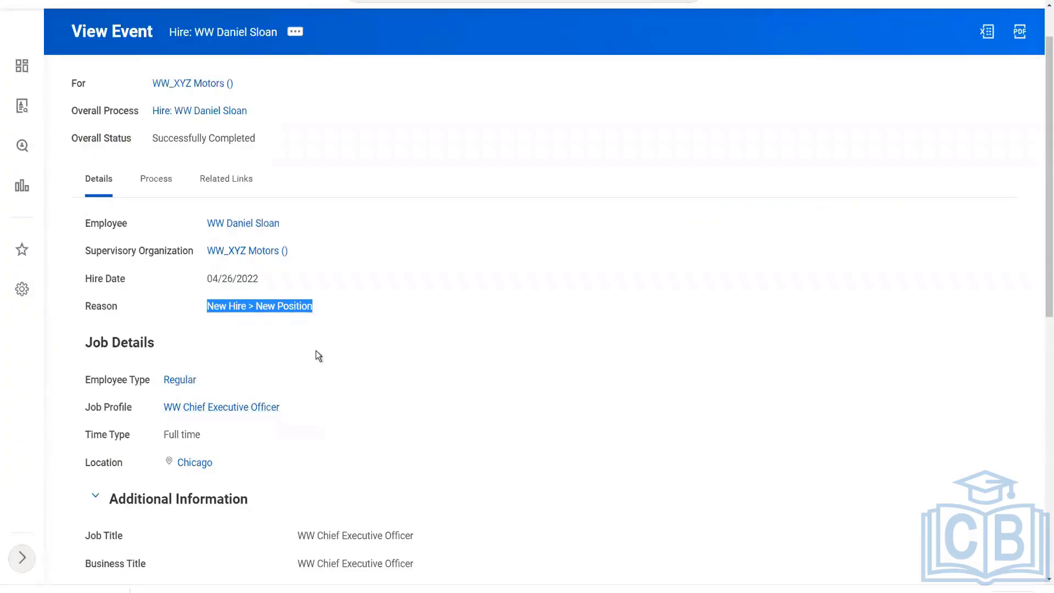
{"action": "key", "text": "alt+Tab"}
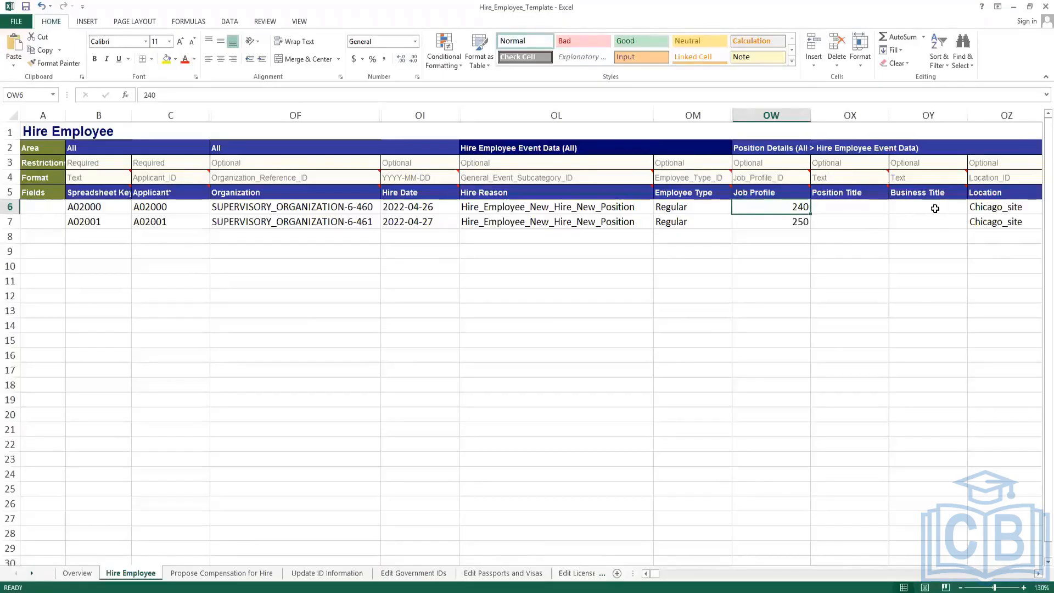
{"action": "left_click", "coordinate": [935, 207]}
{"action": "key", "text": "Right"}
{"action": "key", "text": "Right"}
{"action": "key", "text": "Right"}
{"action": "key", "text": "Right"}
{"action": "key", "text": "Right"}
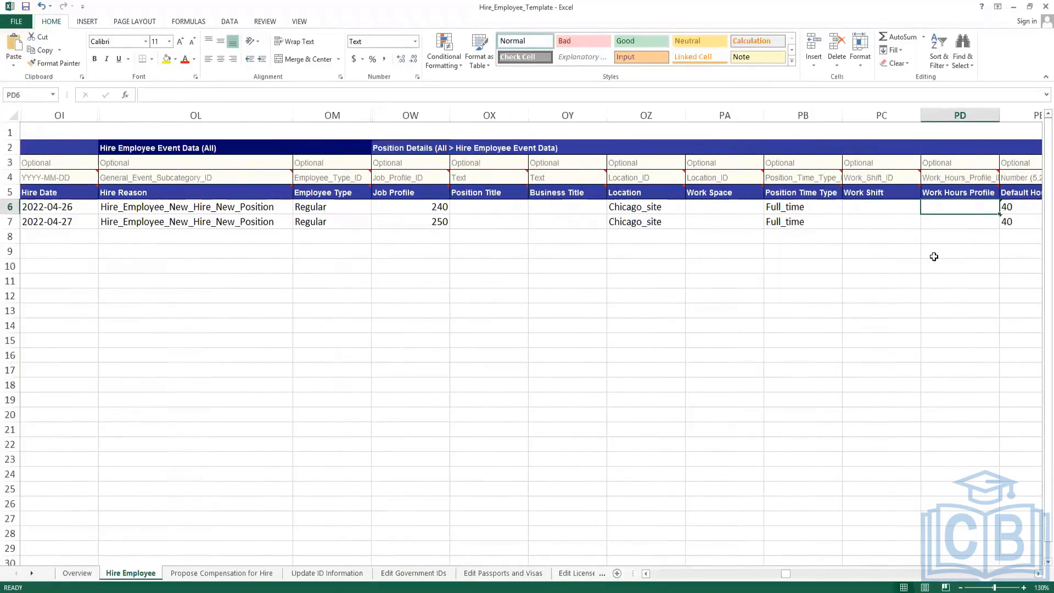
{"action": "key", "text": "Left"}
{"action": "key", "text": "Left"}
{"action": "key", "text": "alt+Tab"}
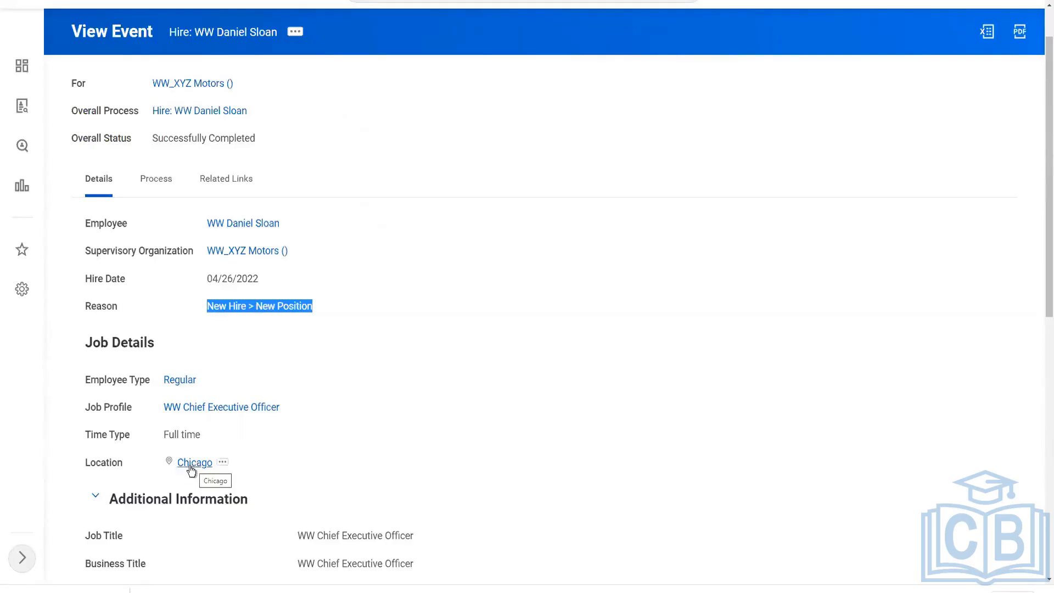
{"action": "key", "text": "alt+Tab"}
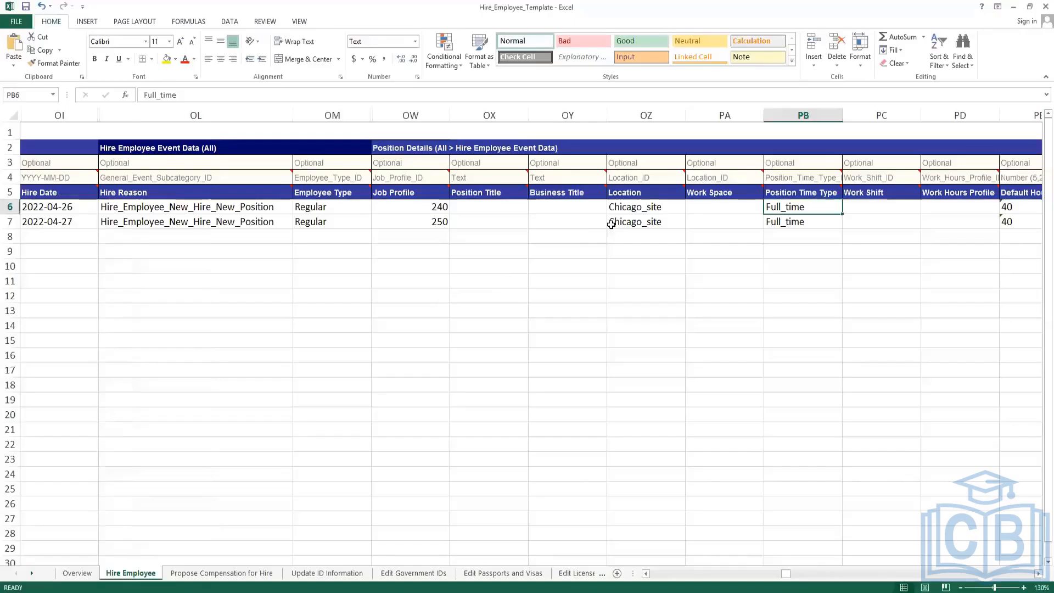
{"action": "left_click", "coordinate": [642, 205]}
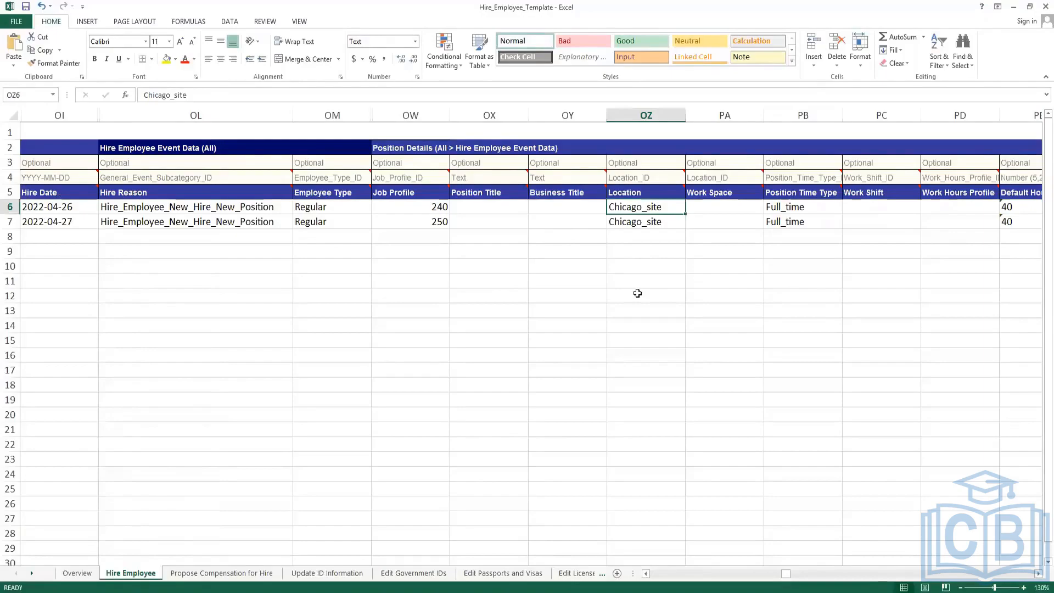
{"action": "key", "text": "alt+Tab"}
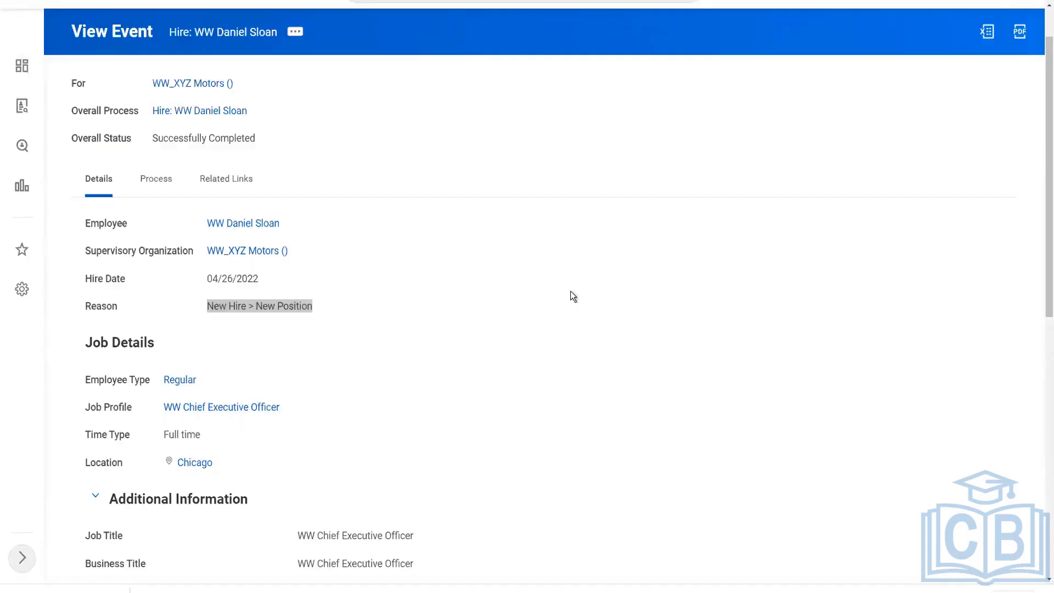
Compare the event's weekly hours of 40 with the template's Default and Scheduled Hours.
{"action": "scroll", "coordinate": [362, 300], "scroll_direction": "down", "scroll_amount": 4}
{"action": "scroll", "coordinate": [338, 308], "scroll_direction": "down", "scroll_amount": 1}
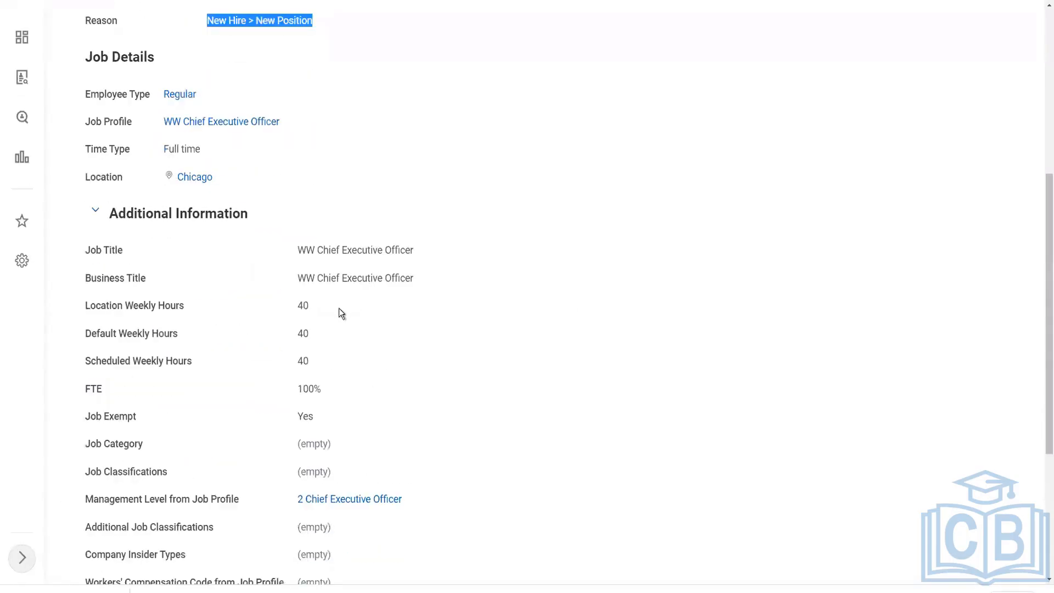
{"action": "double_click", "coordinate": [314, 308]}
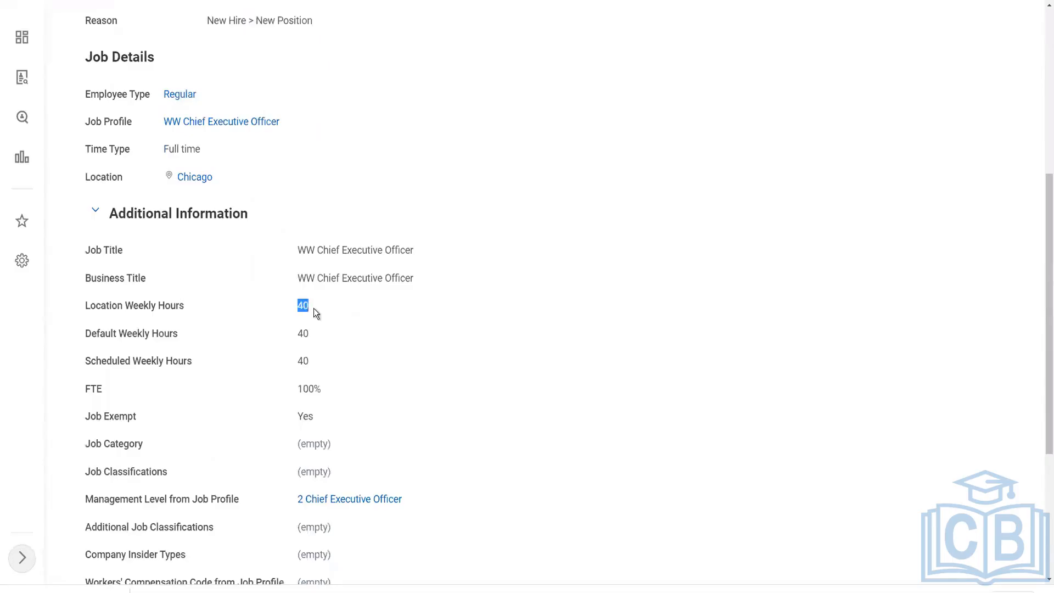
{"action": "double_click", "coordinate": [303, 334]}
{"action": "left_click_drag", "start_coordinate": [302, 361], "coordinate": [324, 388]}
{"action": "key", "text": "alt+Tab"}
{"action": "left_click", "coordinate": [958, 209]}
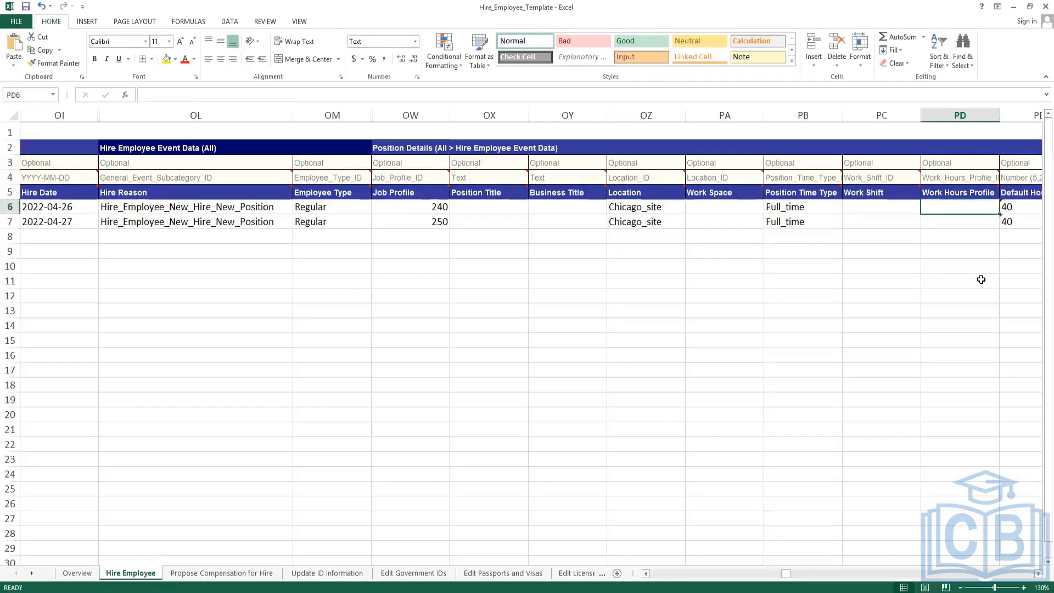
{"action": "key", "text": "Right"}
{"action": "key", "text": "Right"}
{"action": "key", "text": "Right"}
{"action": "key", "text": "Left"}
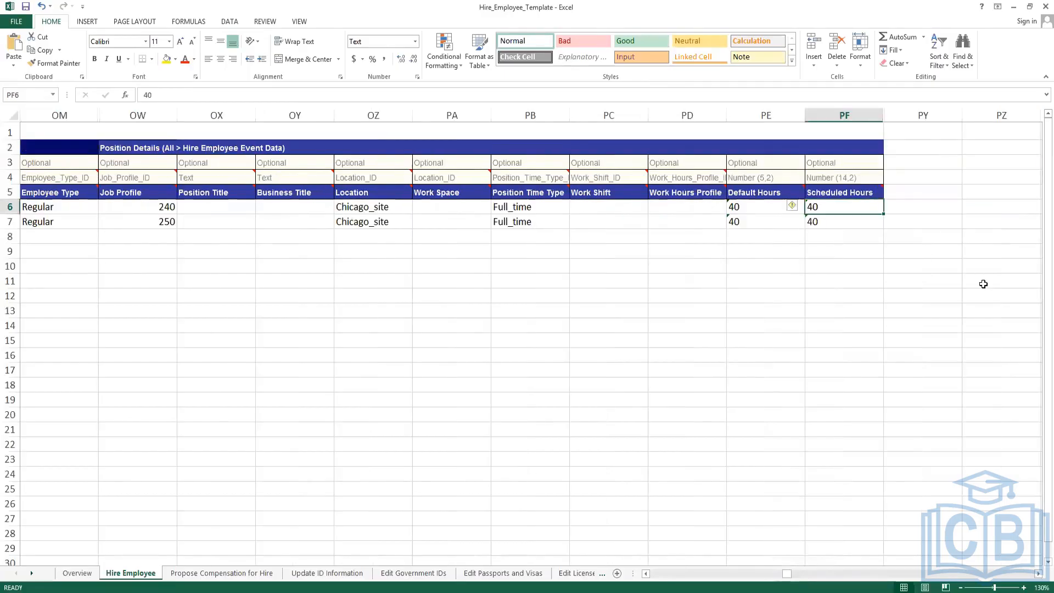
{"action": "key", "text": "Left"}
{"action": "key", "text": "Left"}
{"action": "key", "text": "Right"}
{"action": "key", "text": "Right"}
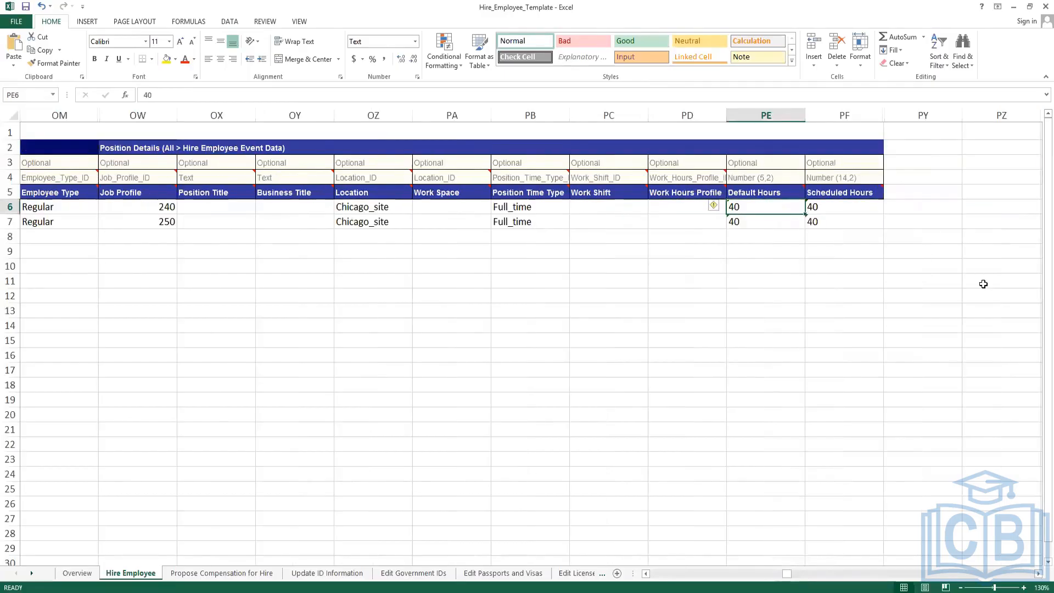
{"action": "key", "text": "Left"}
{"action": "key", "text": "Right"}
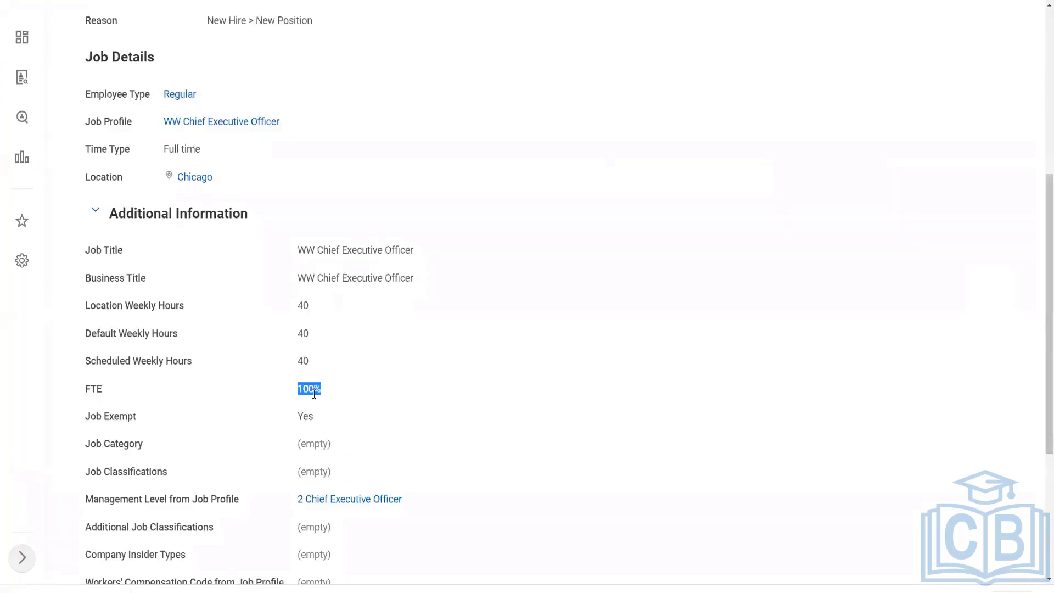
Review the remaining job details, including FTE and Management Level from Job Profile.
{"action": "left_click", "coordinate": [321, 339]}
{"action": "scroll", "coordinate": [322, 346], "scroll_direction": "down", "scroll_amount": 3}
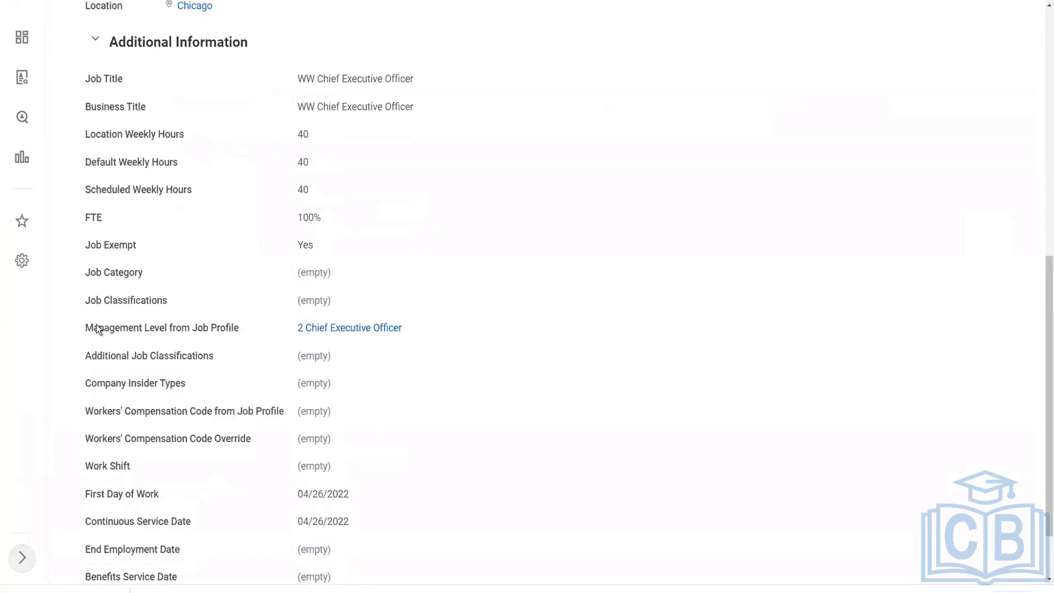
{"action": "left_click_drag", "start_coordinate": [88, 328], "coordinate": [241, 332]}
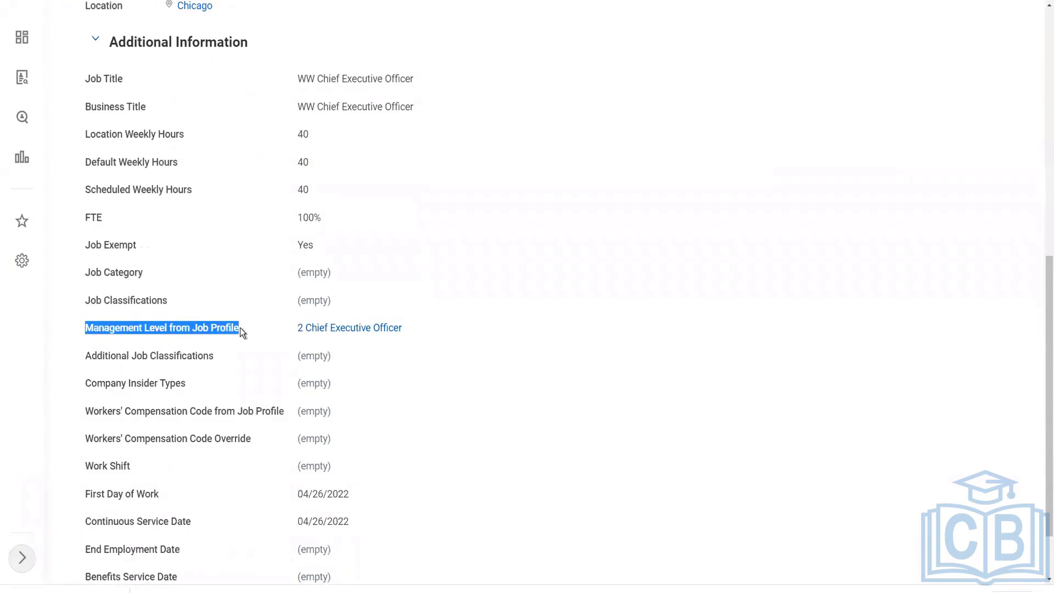
{"action": "left_click", "coordinate": [187, 333]}
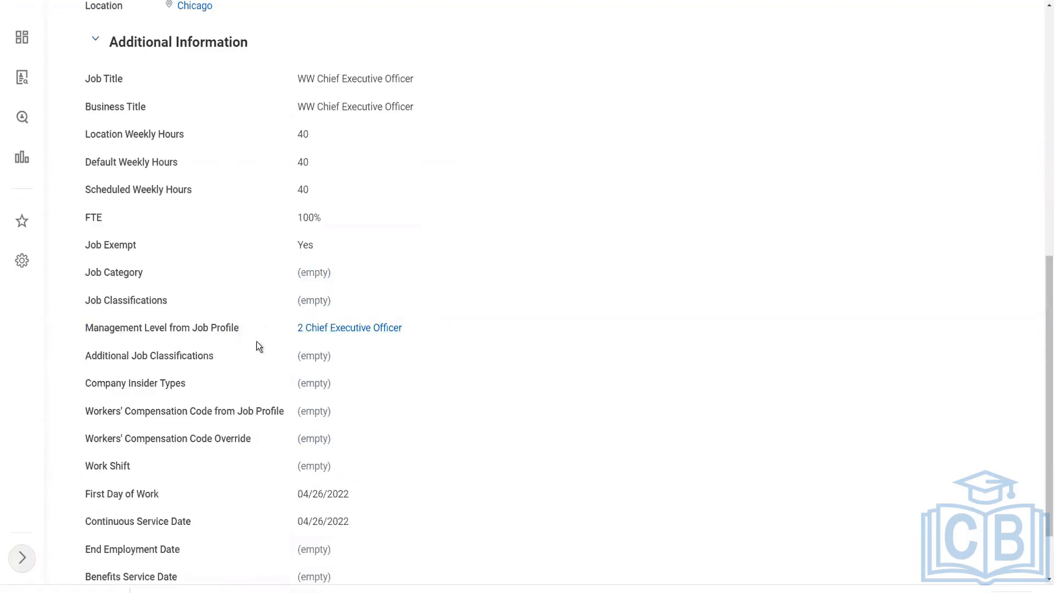
{"action": "scroll", "coordinate": [143, 338], "scroll_direction": "down", "scroll_amount": 2}
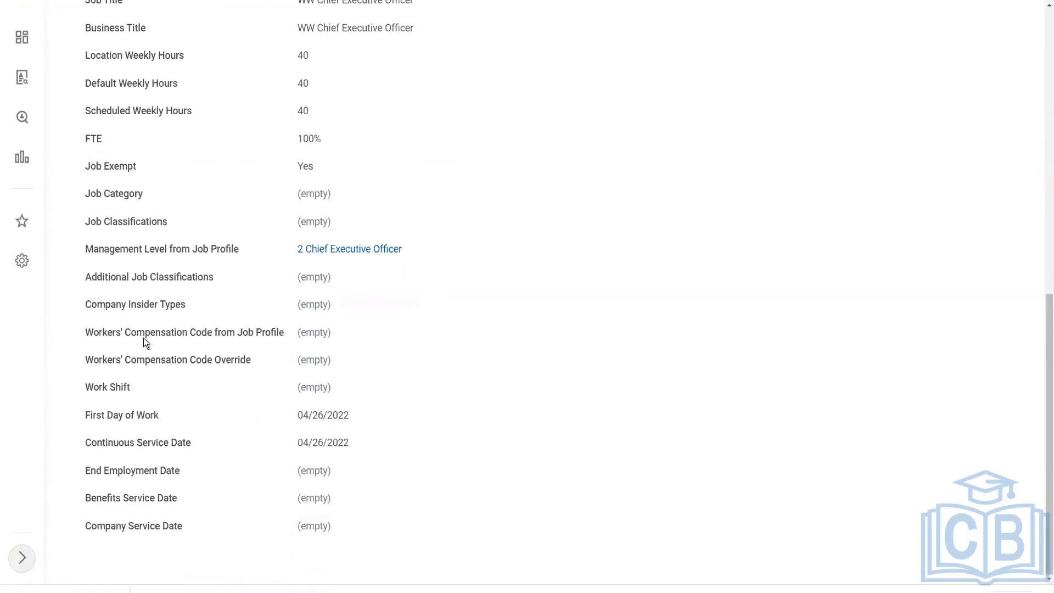
{"action": "scroll", "coordinate": [143, 338], "scroll_direction": "up", "scroll_amount": 8}
{"action": "scroll", "coordinate": [365, 266], "scroll_direction": "up", "scroll_amount": 3}
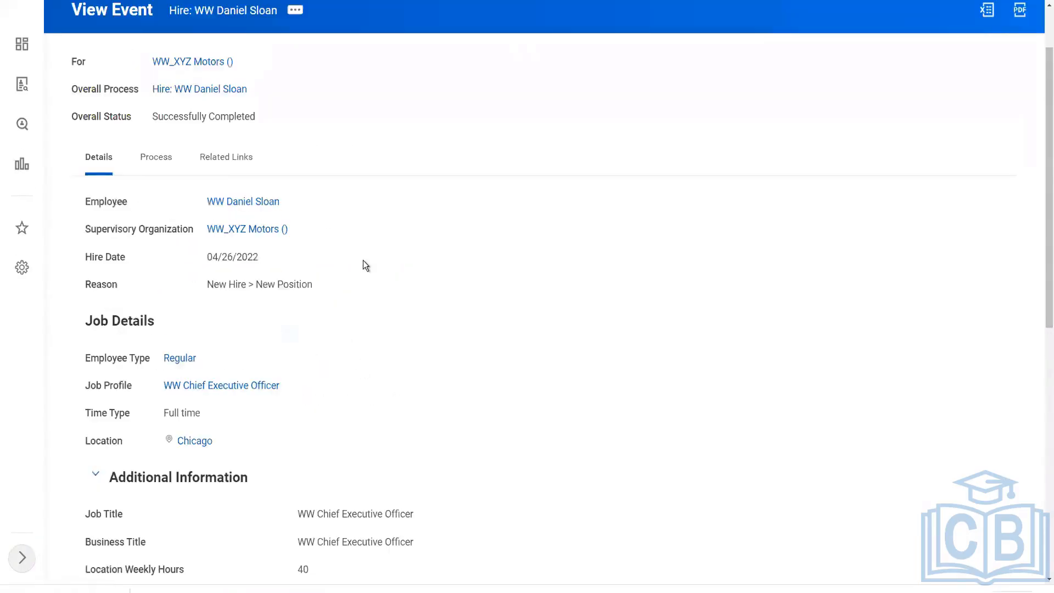
Open the hire's WW_XYZ Motors Executive supervisory organization page.
{"action": "left_click", "coordinate": [262, 308]}
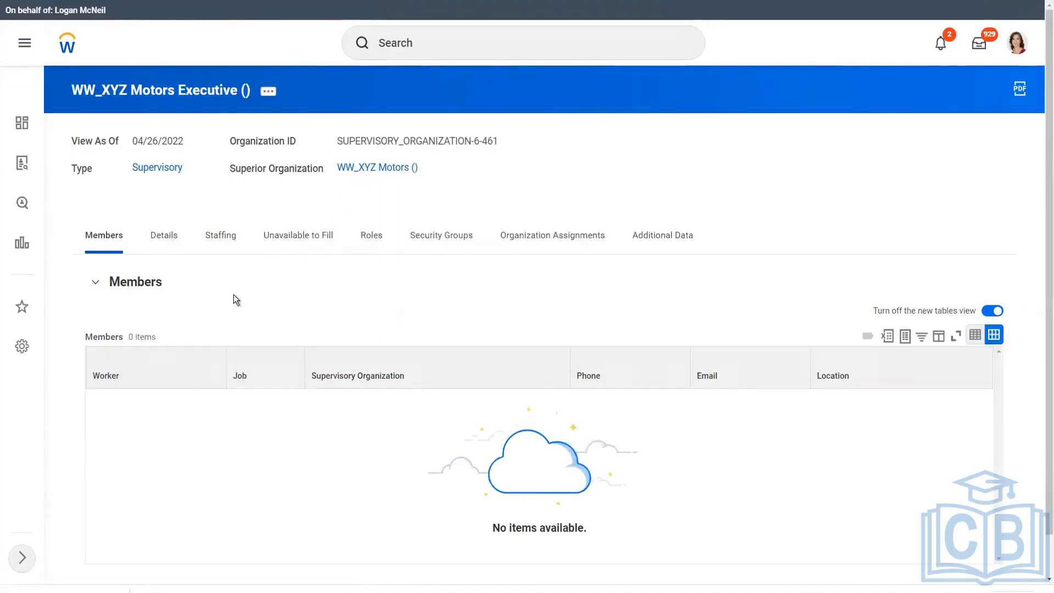
{"action": "left_click", "coordinate": [96, 284]}
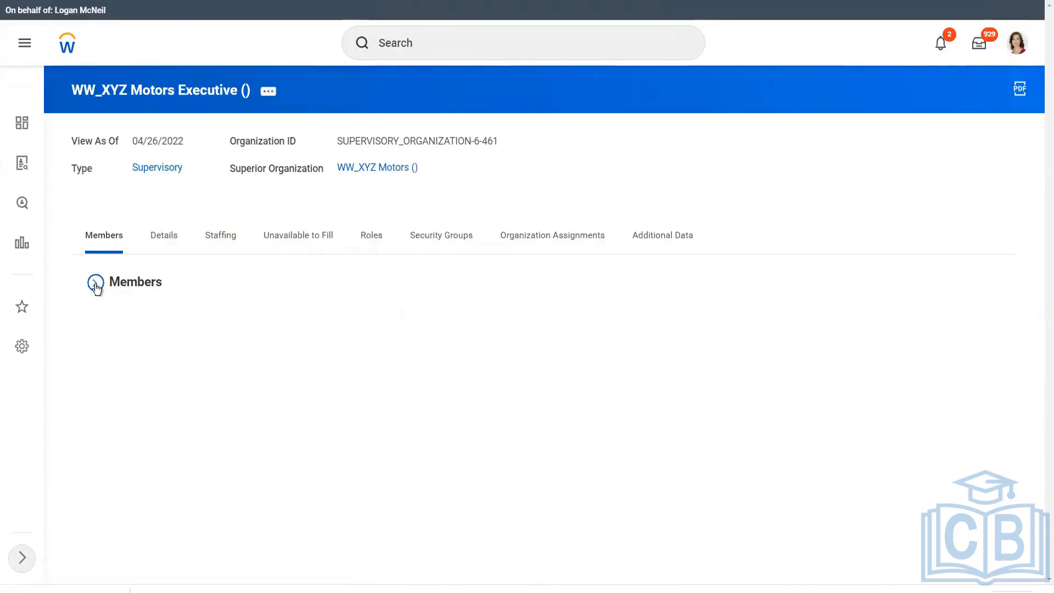
{"action": "left_click", "coordinate": [96, 283]}
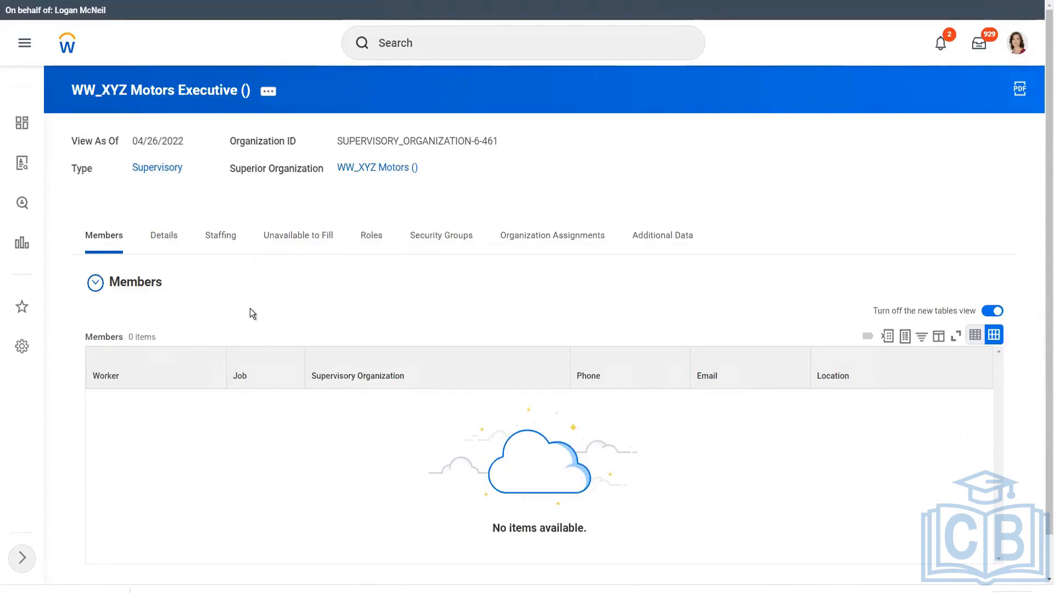
Find the pending hire effective 04/27/2022 under Unavailable to Fill and open its actions.
{"action": "left_click", "coordinate": [295, 236]}
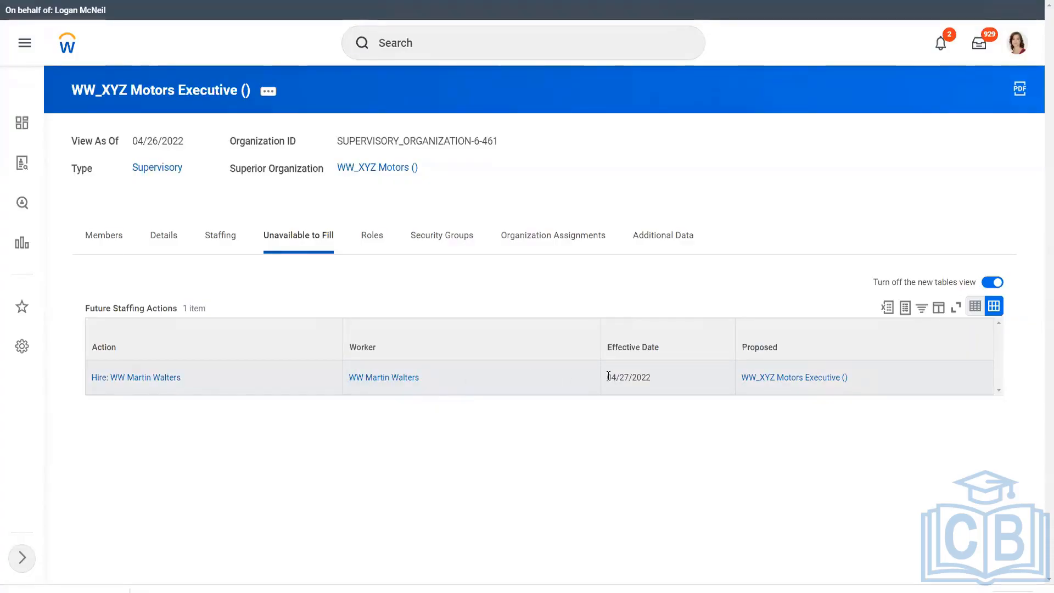
{"action": "double_click", "coordinate": [643, 379]}
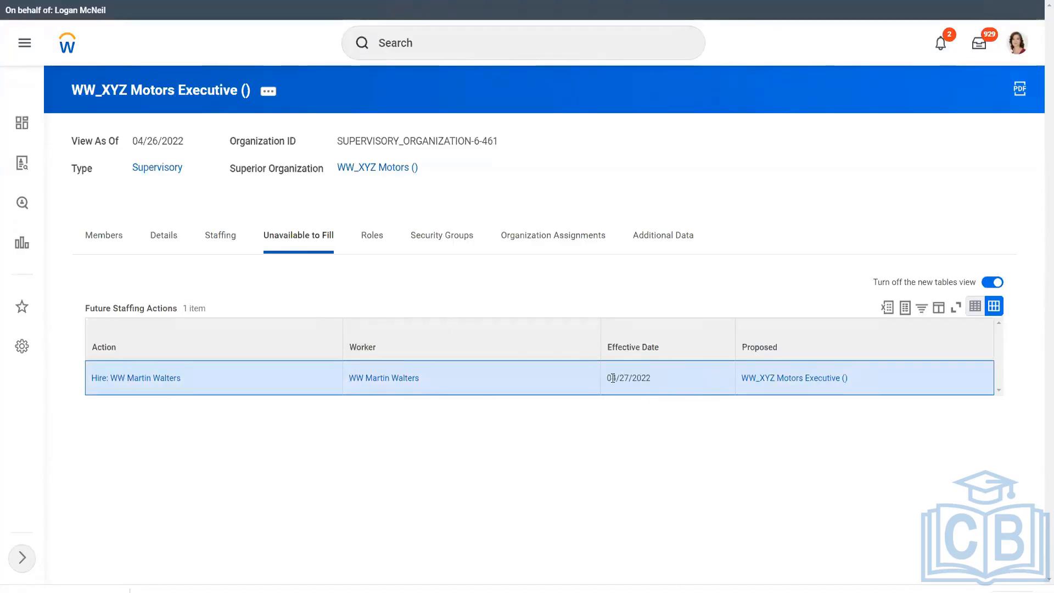
{"action": "left_click_drag", "start_coordinate": [607, 378], "coordinate": [656, 381]}
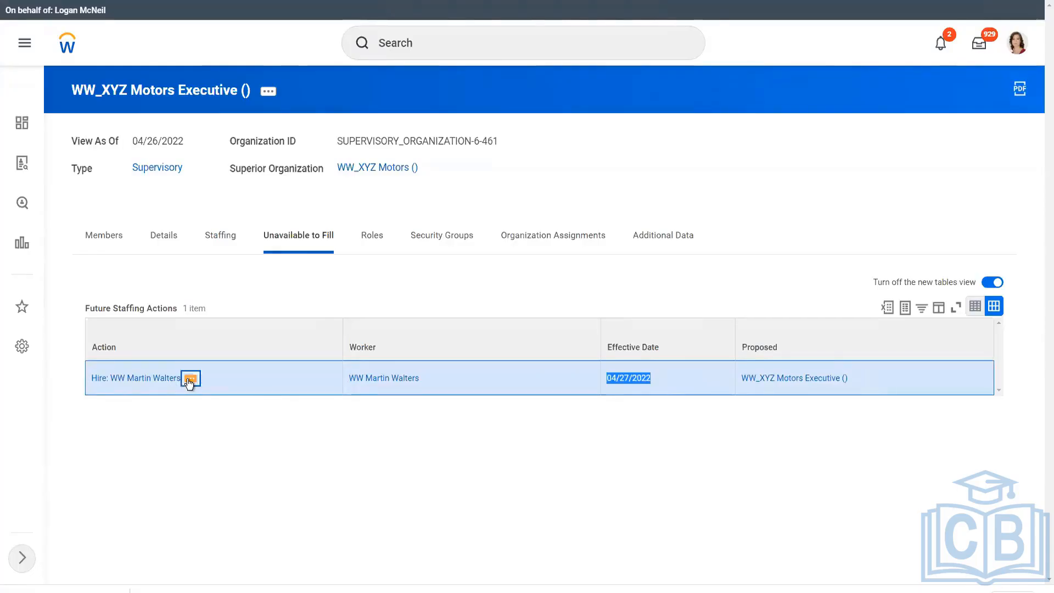
{"action": "left_click", "coordinate": [190, 378]}
Correct the hire business process, changing Hire Date to 04/26/2022, and submit.
{"action": "mouse_move", "coordinate": [284, 285]}
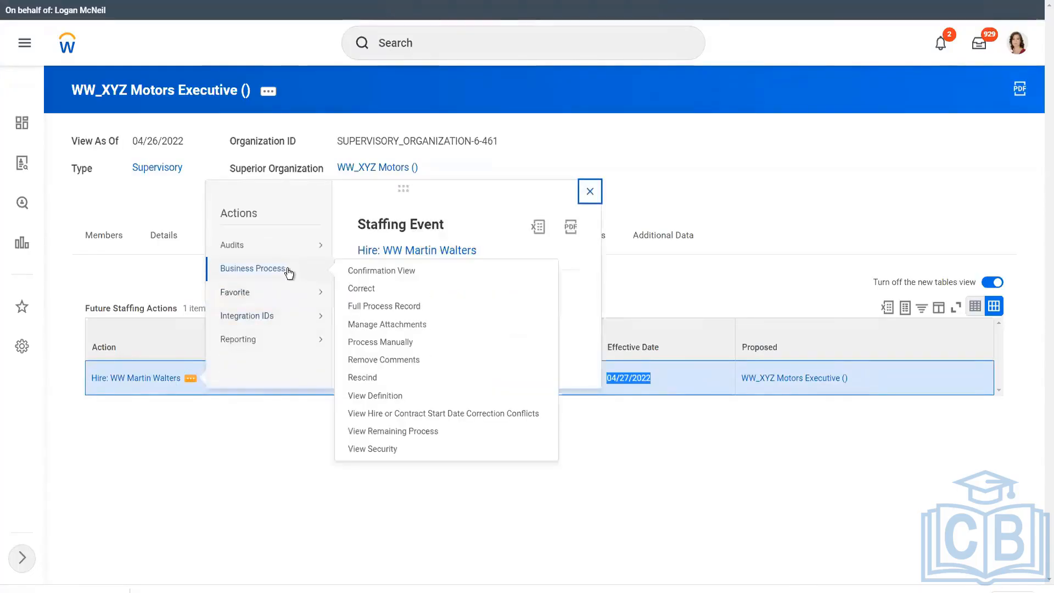
{"action": "left_click", "coordinate": [372, 297]}
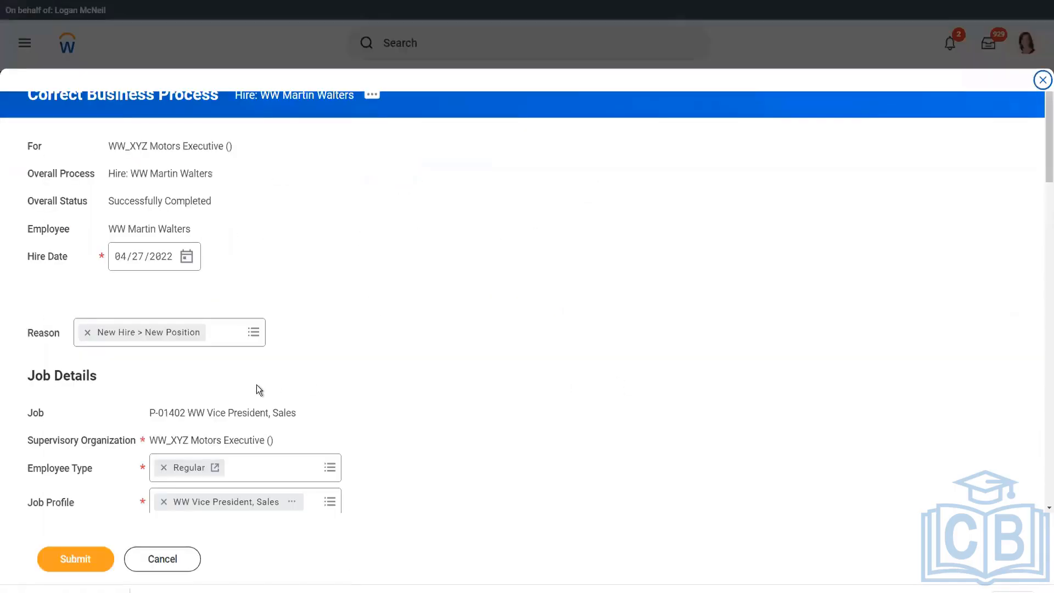
{"action": "scroll", "coordinate": [235, 268], "scroll_direction": "down", "scroll_amount": 3}
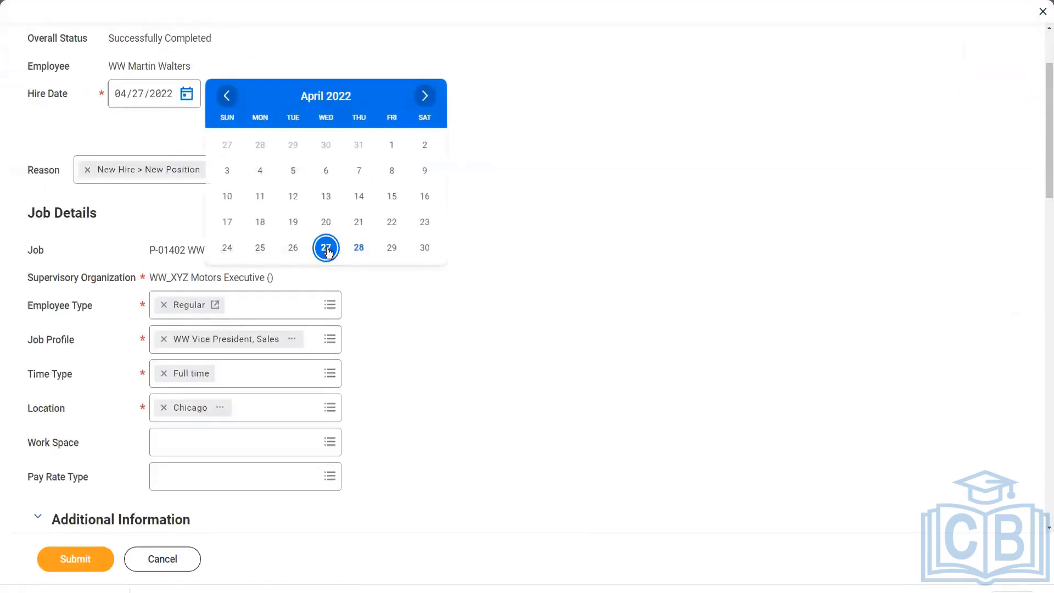
{"action": "left_click", "coordinate": [293, 248]}
{"action": "left_click", "coordinate": [71, 559]}
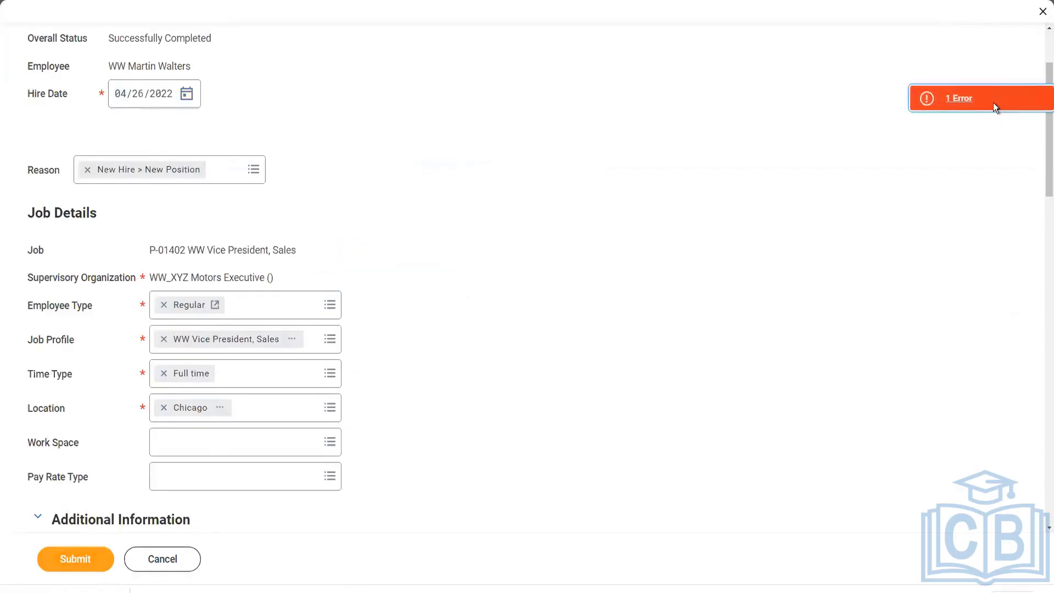
Add the required comment 'Corrected the Hire Date' and resubmit the correction.
{"action": "left_click", "coordinate": [994, 104]}
{"action": "left_click", "coordinate": [688, 223]}
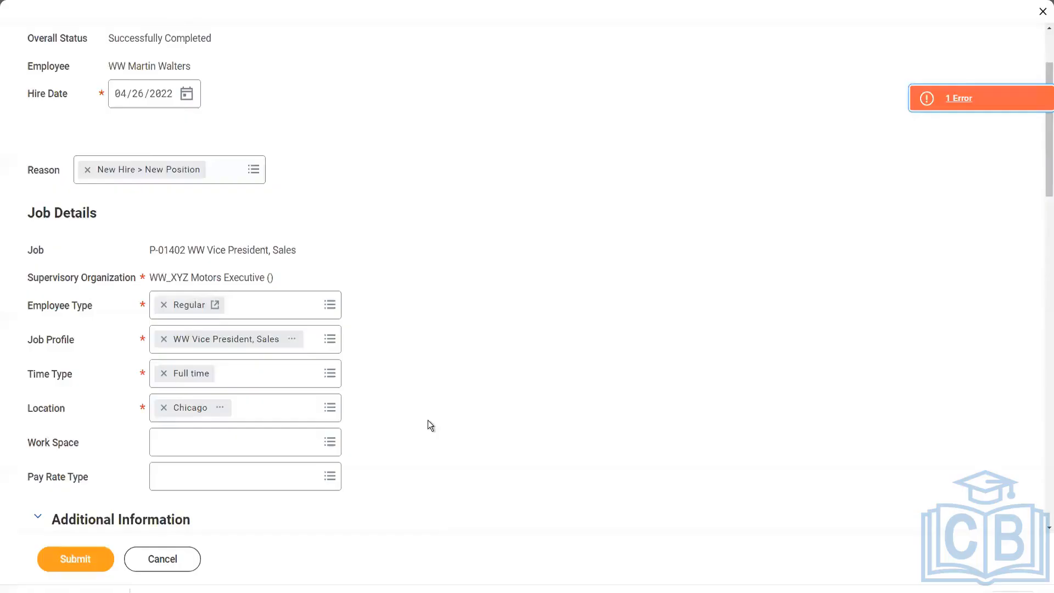
{"action": "scroll", "coordinate": [427, 420], "scroll_direction": "down", "scroll_amount": 7}
{"action": "scroll", "coordinate": [281, 480], "scroll_direction": "down", "scroll_amount": 6}
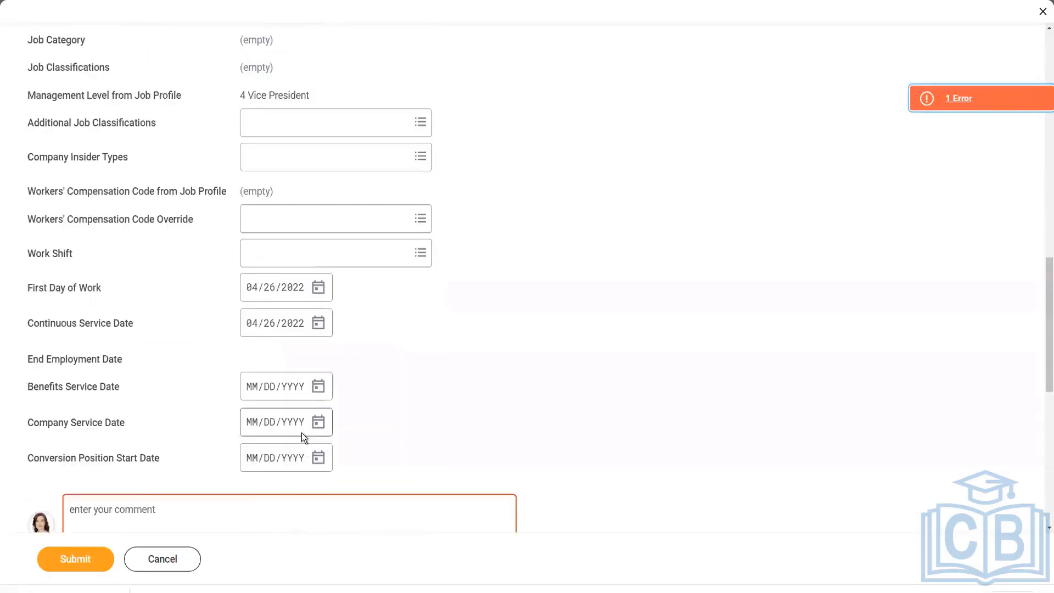
{"action": "left_click", "coordinate": [167, 513]}
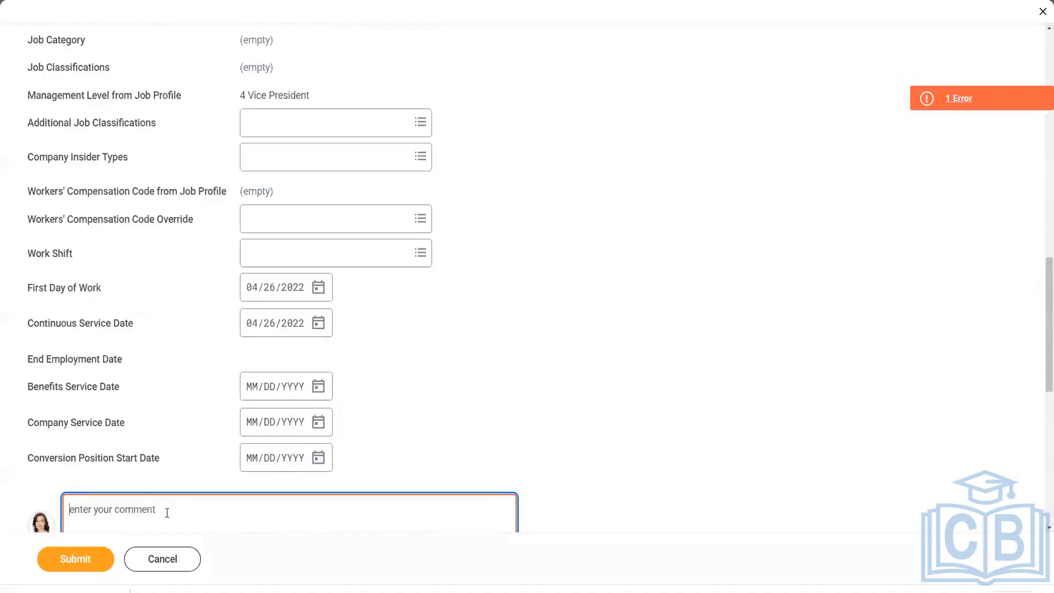
{"action": "type", "text": "Corrected the Hire Date"}
{"action": "left_click", "coordinate": [77, 565]}
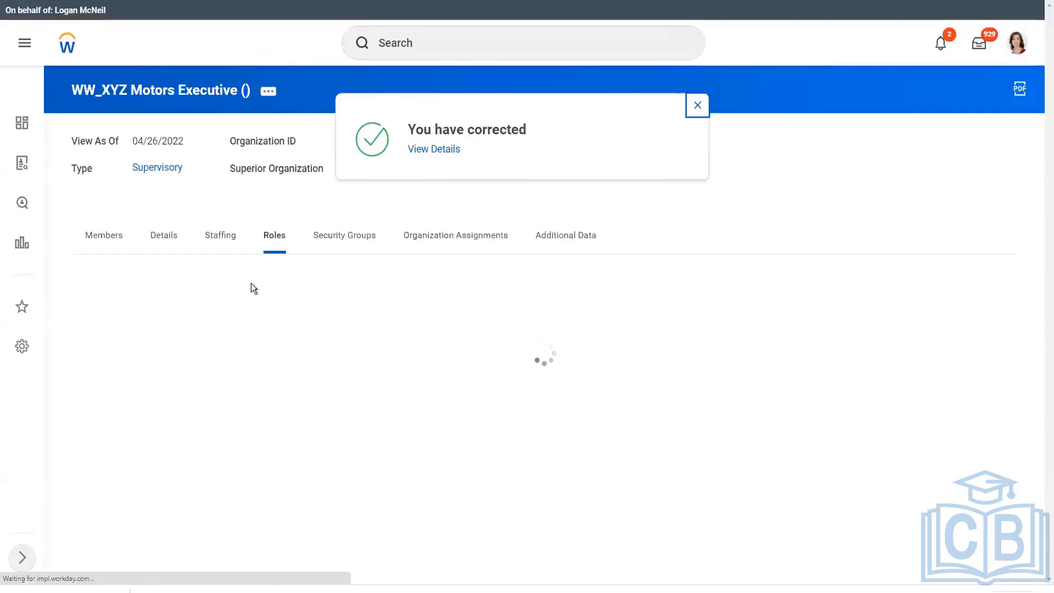
List the organization's members, showing the hired WW Vice President, Sales in Chicago.
{"action": "left_click", "coordinate": [113, 238]}
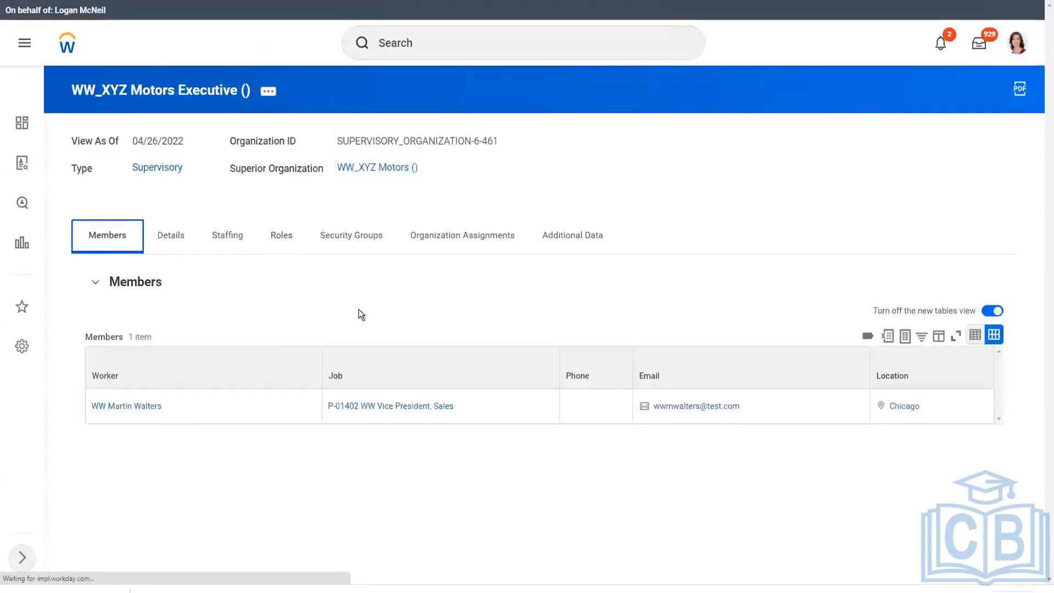
{"action": "mouse_move", "coordinate": [133, 411]}
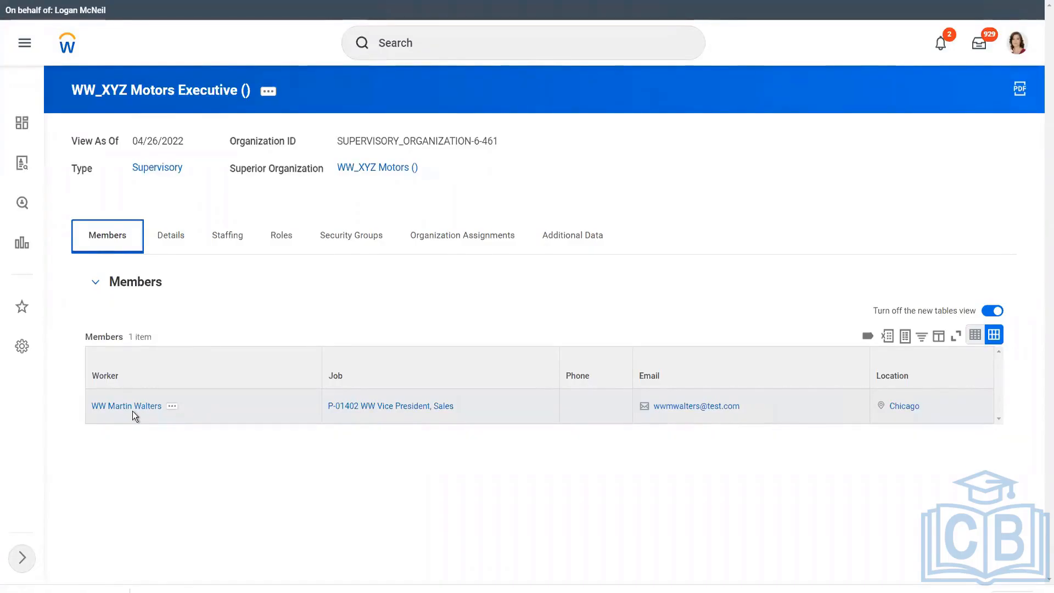
{"action": "left_click", "coordinate": [249, 285]}
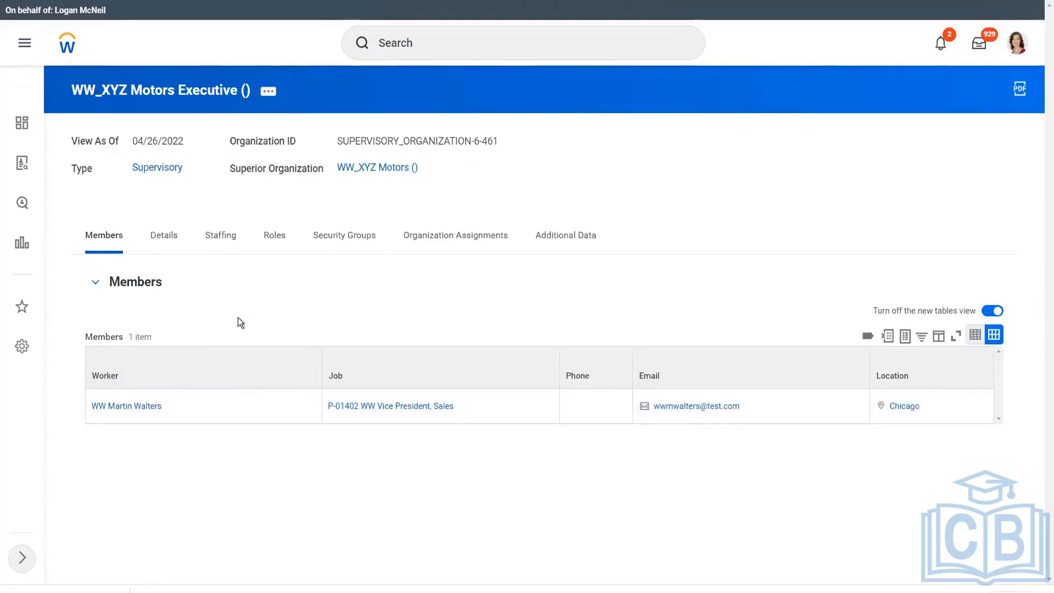
{"action": "key", "text": "alt+Tab"}
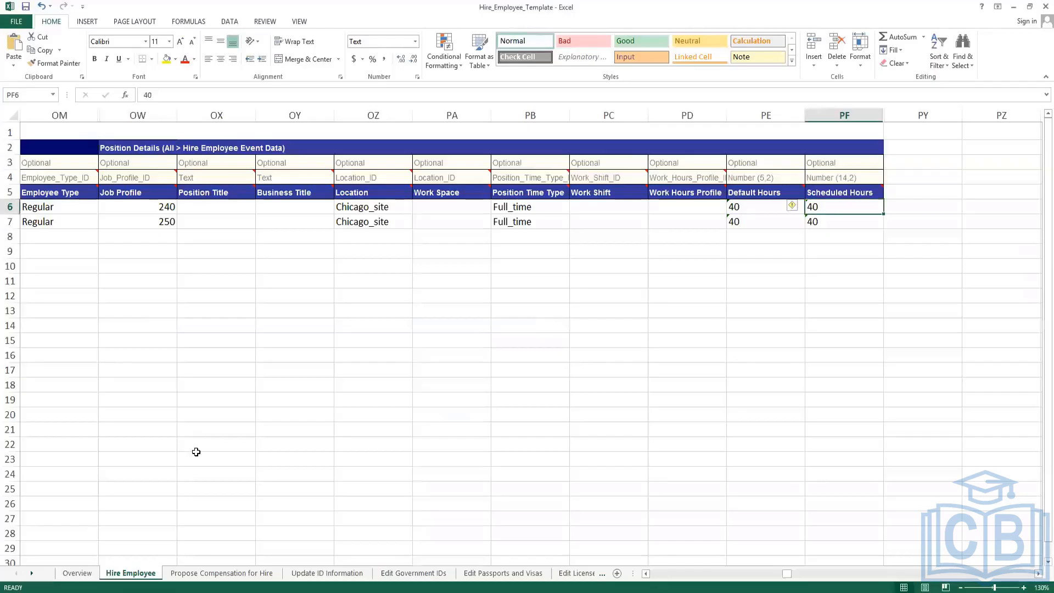
{"action": "left_click", "coordinate": [225, 306]}
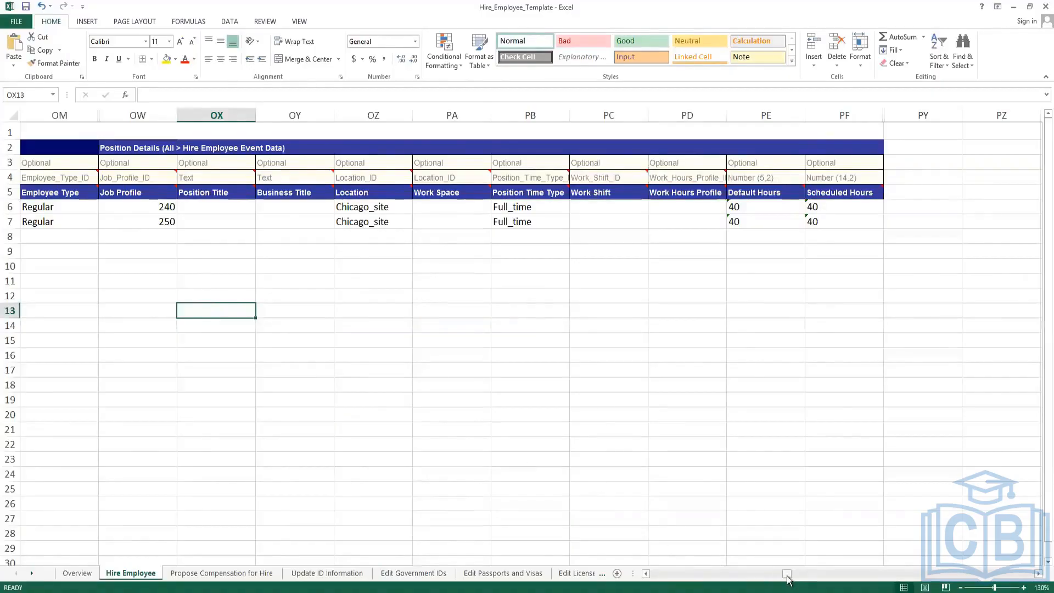
{"action": "left_click_drag", "start_coordinate": [787, 574], "coordinate": [662, 575]}
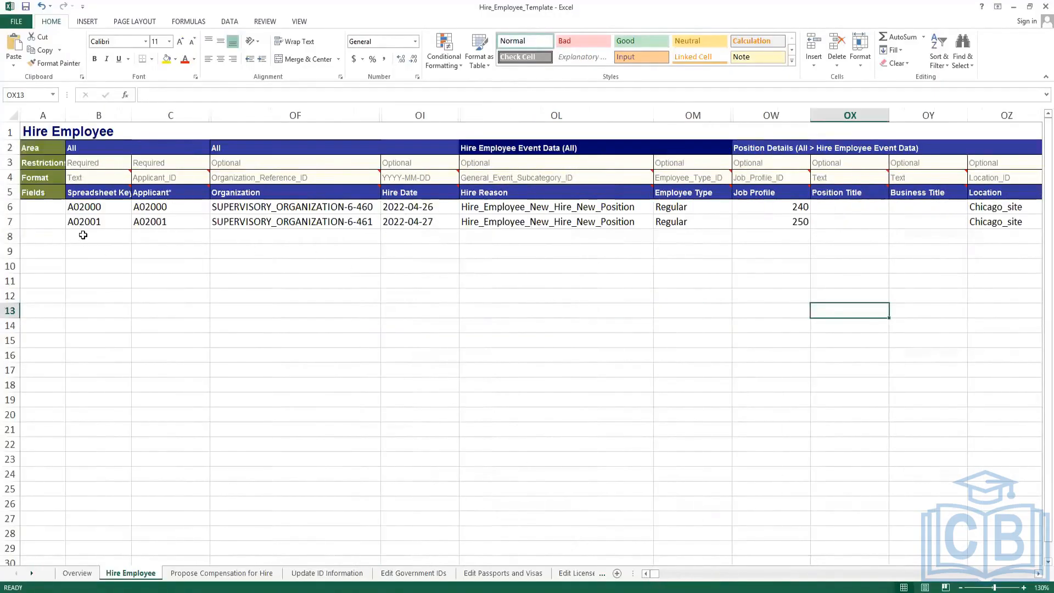
{"action": "left_click_drag", "start_coordinate": [80, 236], "coordinate": [683, 284]}
{"action": "left_click", "coordinate": [870, 310]}
{"action": "left_click_drag", "start_coordinate": [90, 236], "coordinate": [92, 461]}
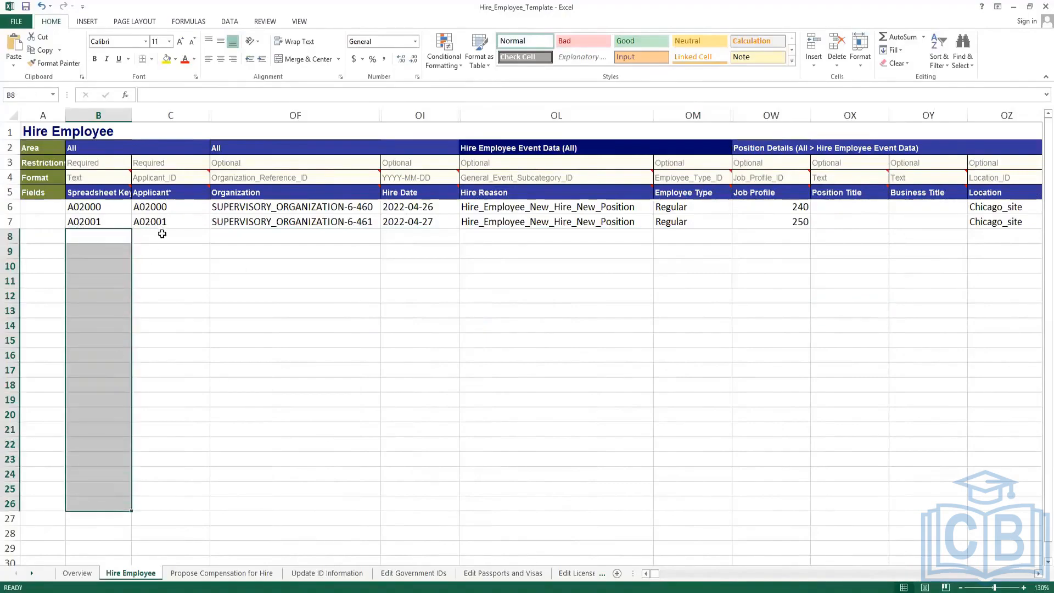
{"action": "left_click_drag", "start_coordinate": [163, 235], "coordinate": [152, 486]}
{"action": "left_click", "coordinate": [299, 237]}
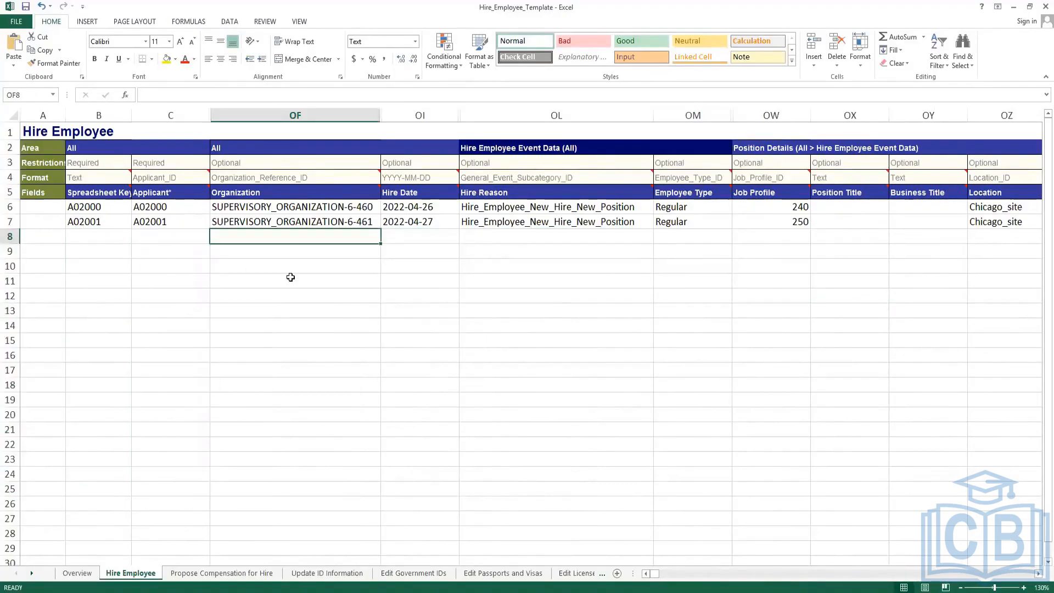
{"action": "left_click", "coordinate": [408, 240]}
{"action": "left_click", "coordinate": [521, 238]}
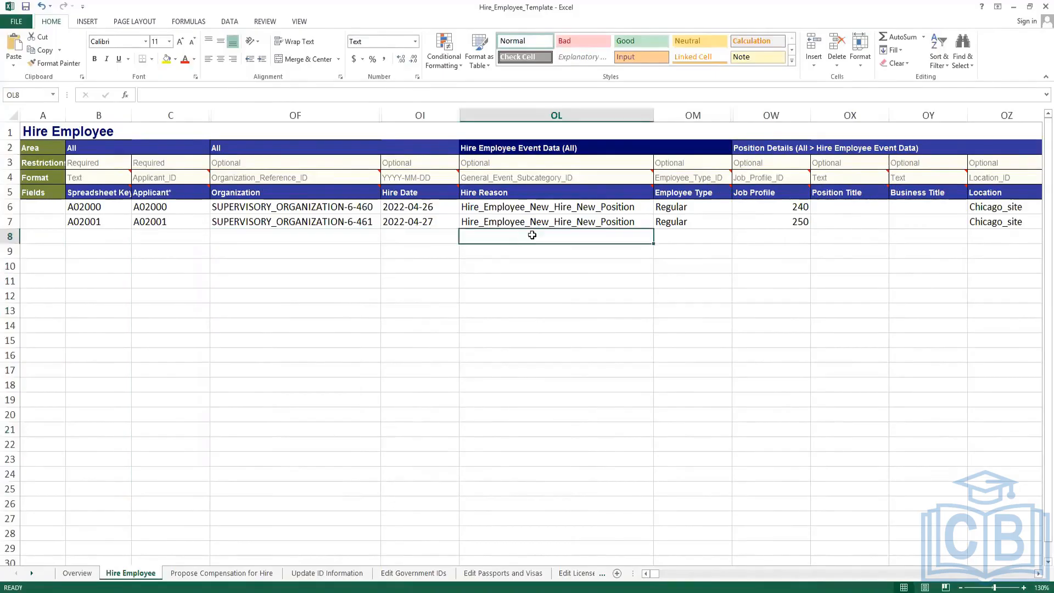
{"action": "left_click", "coordinate": [615, 222]}
{"action": "left_click", "coordinate": [686, 222]}
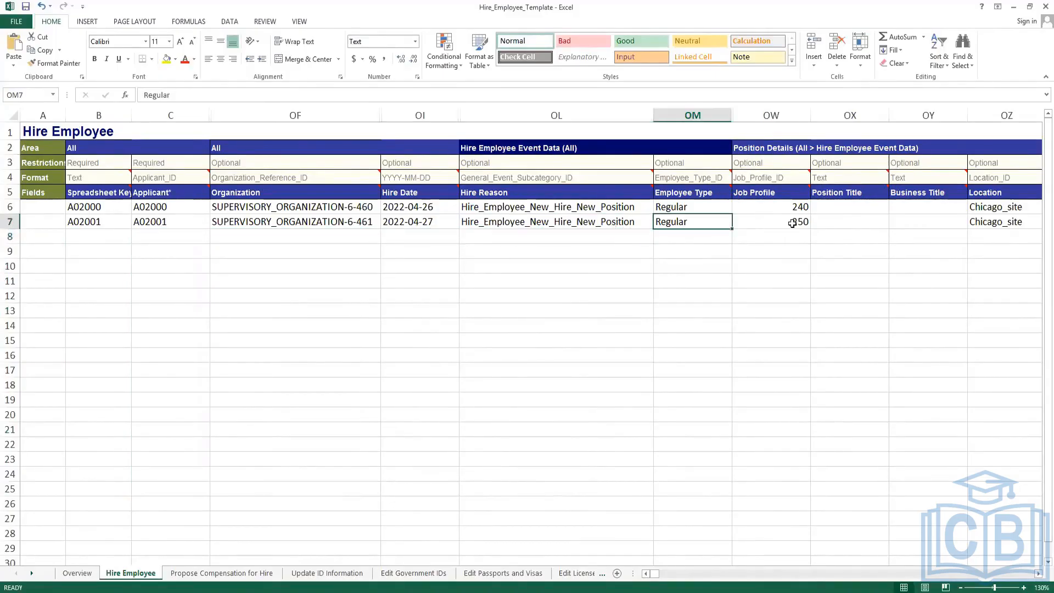
{"action": "left_click", "coordinate": [790, 222]}
{"action": "key", "text": "Right"}
{"action": "key", "text": "Right"}
{"action": "key", "text": "Right"}
{"action": "key", "text": "Right"}
{"action": "key", "text": "Right"}
{"action": "key", "text": "Right"}
{"action": "key", "text": "Right"}
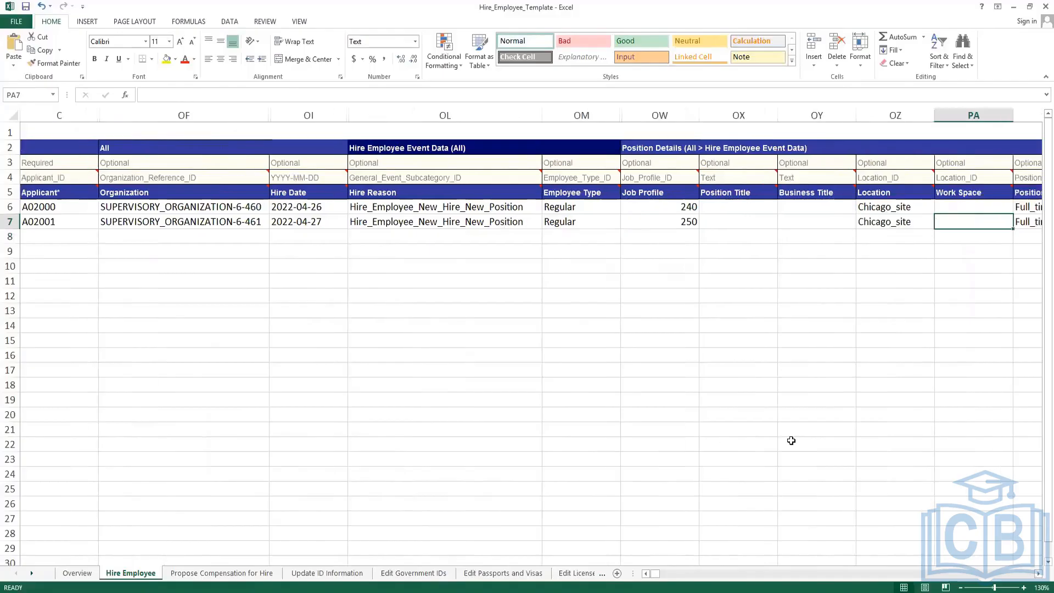
{"action": "key", "text": "Right"}
{"action": "key", "text": "Right"}
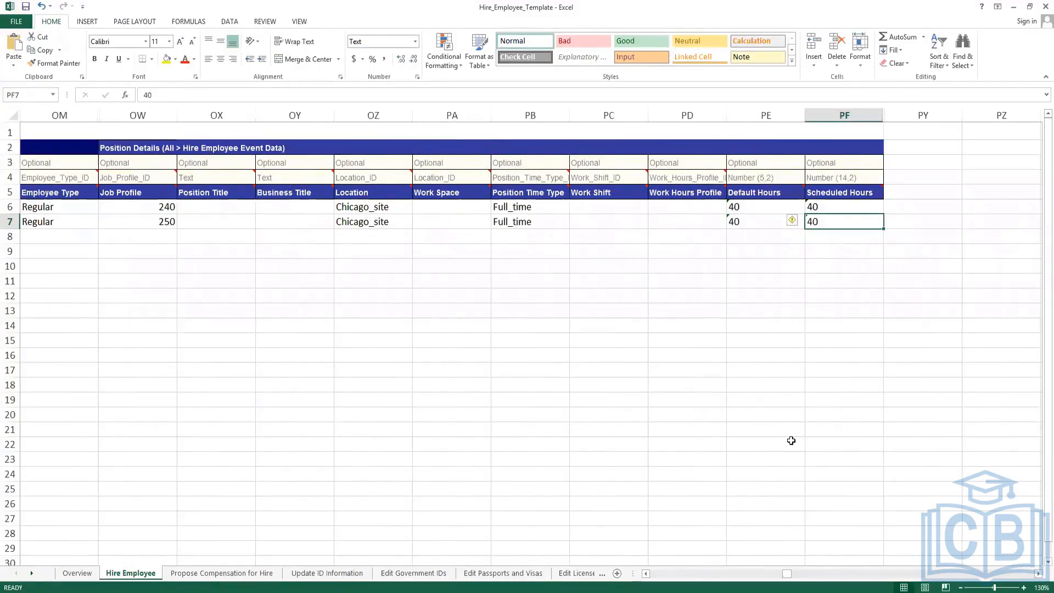
{"action": "key", "text": "Left"}
{"action": "key", "text": "Left"}
{"action": "key", "text": "Left"}
{"action": "key", "text": "Left"}
{"action": "key", "text": "Left"}
{"action": "key", "text": "Left"}
{"action": "key", "text": "Left"}
{"action": "key", "text": "Left"}
{"action": "key", "text": "Left"}
{"action": "key", "text": "Left"}
{"action": "key", "text": "Left"}
{"action": "key", "text": "Left"}
{"action": "key", "text": "Left"}
{"action": "key", "text": "Left"}
{"action": "key", "text": "Left"}
{"action": "key", "text": "Left"}
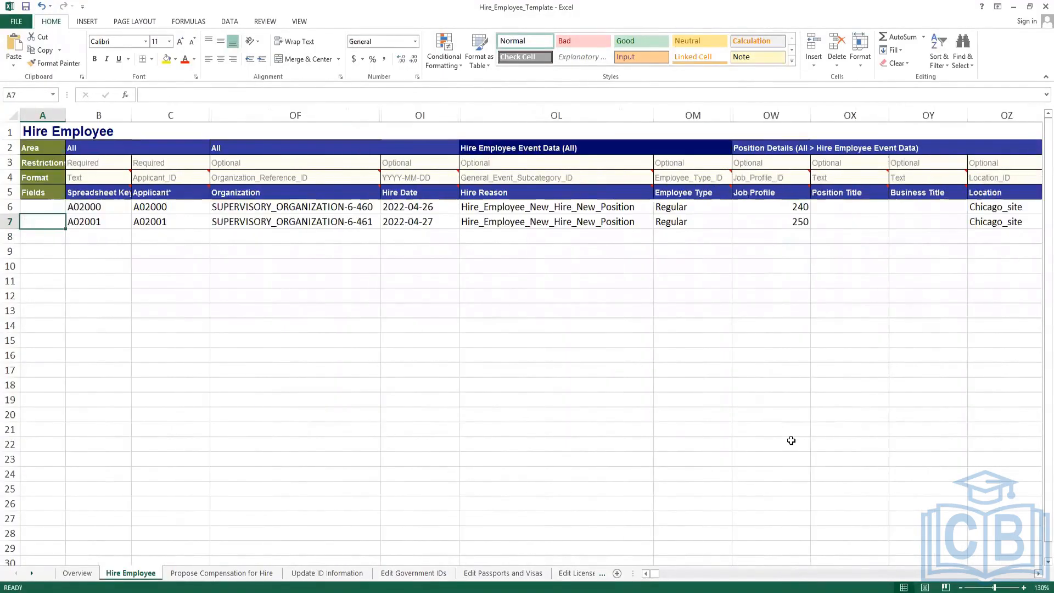
{"action": "key", "text": "Right"}
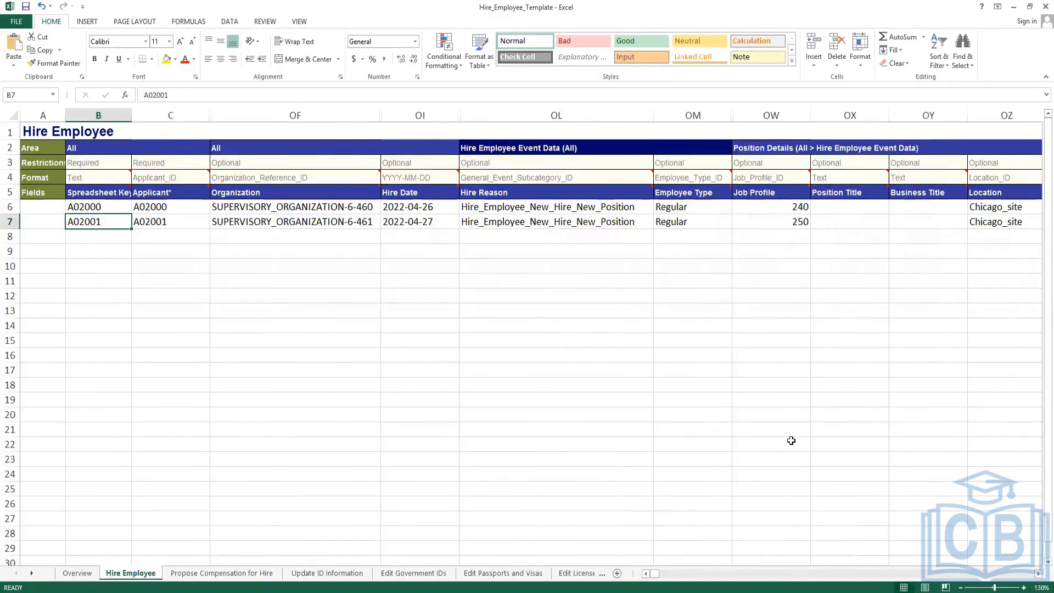
{"action": "key", "text": "Down"}
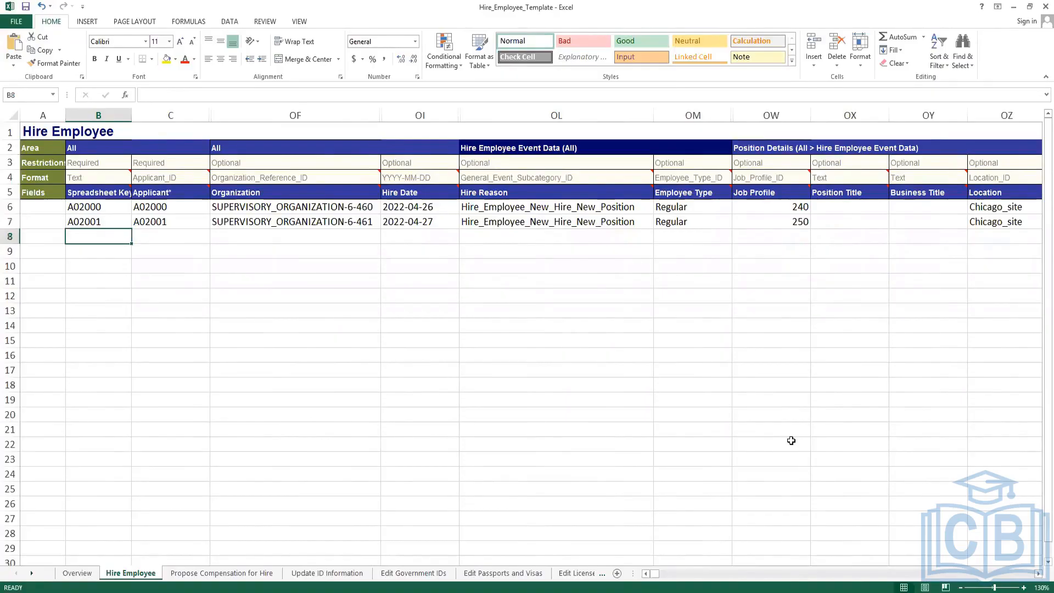
{"action": "left_click_drag", "start_coordinate": [101, 206], "coordinate": [96, 459]}
{"action": "left_click", "coordinate": [99, 221]}
{"action": "left_click", "coordinate": [102, 236]}
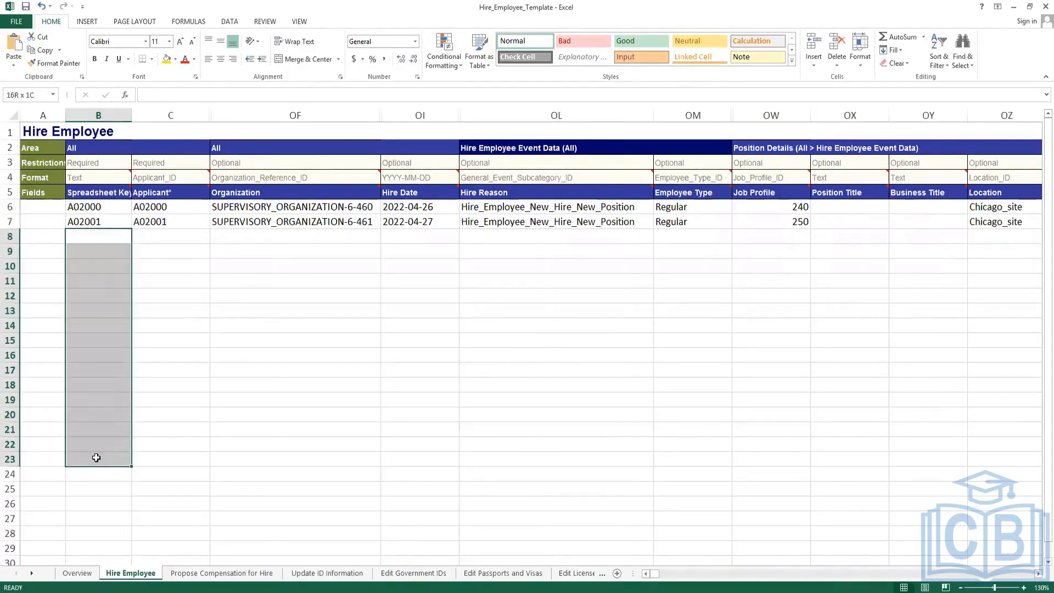
{"action": "left_click_drag", "start_coordinate": [96, 203], "coordinate": [95, 220]}
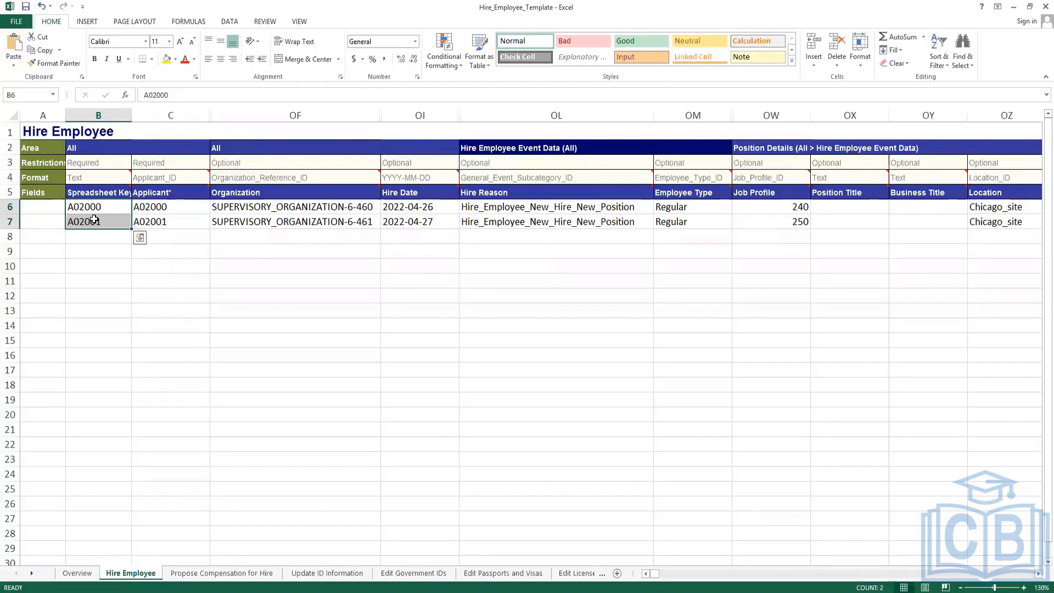
{"action": "left_click", "coordinate": [95, 251]}
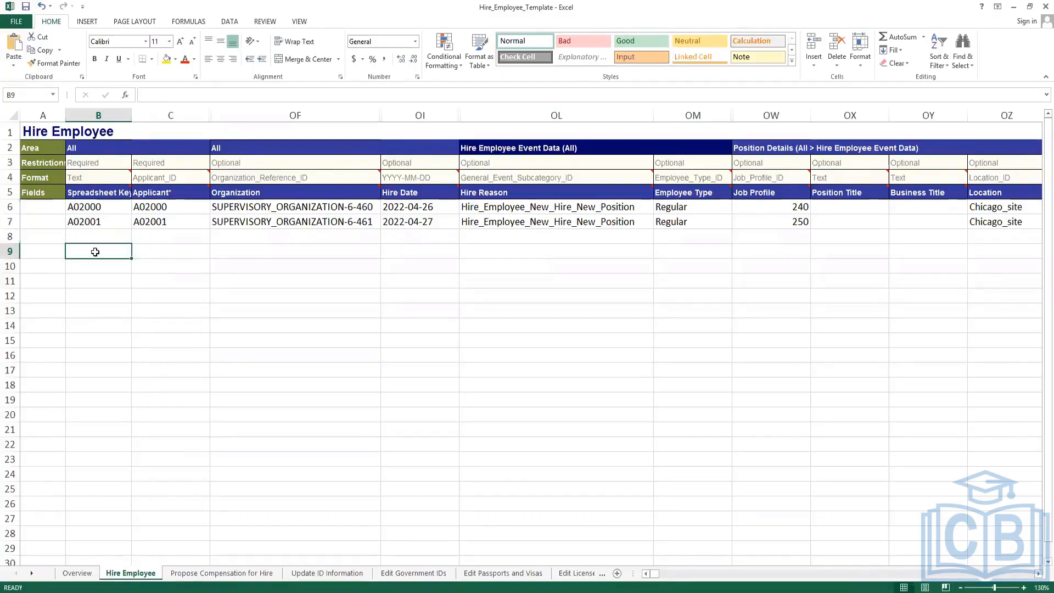
{"action": "left_click", "coordinate": [181, 296]}
{"action": "left_click", "coordinate": [360, 295]}
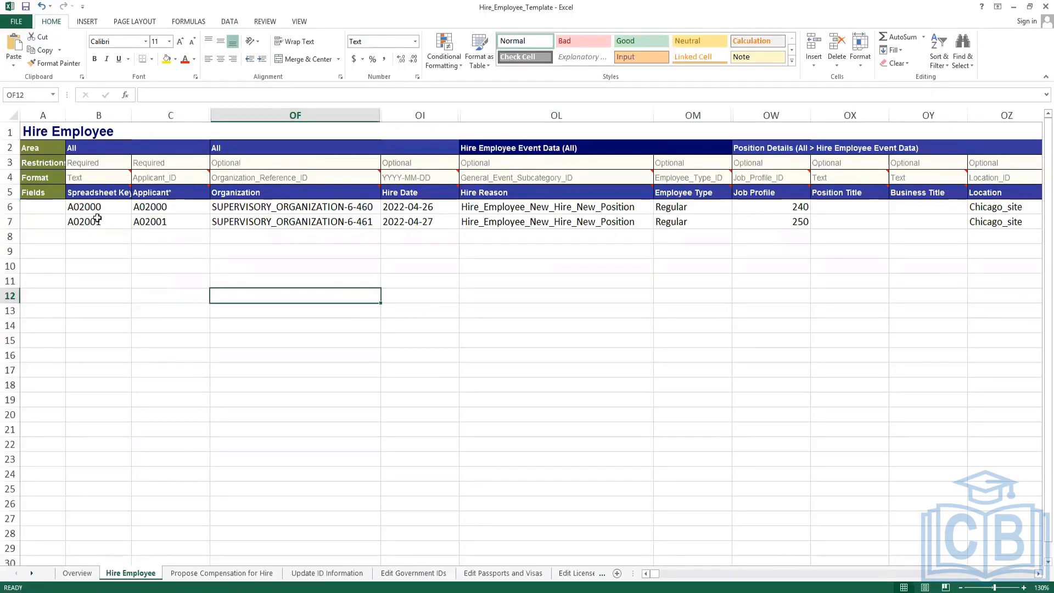
{"action": "left_click_drag", "start_coordinate": [90, 207], "coordinate": [95, 221]}
{"action": "left_click", "coordinate": [120, 290]}
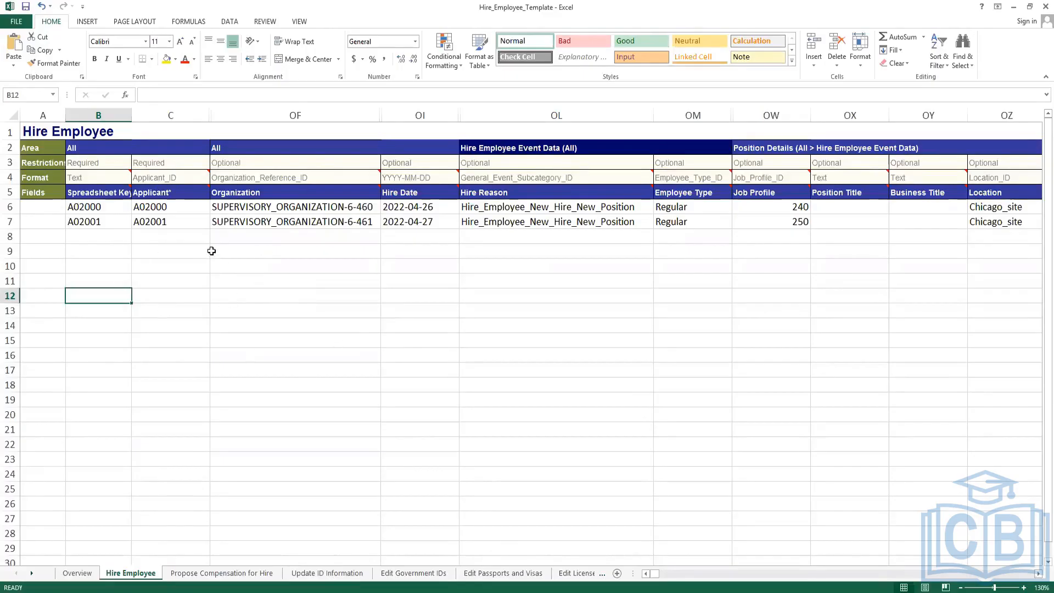
{"action": "left_click", "coordinate": [302, 237]}
{"action": "left_click", "coordinate": [443, 234]}
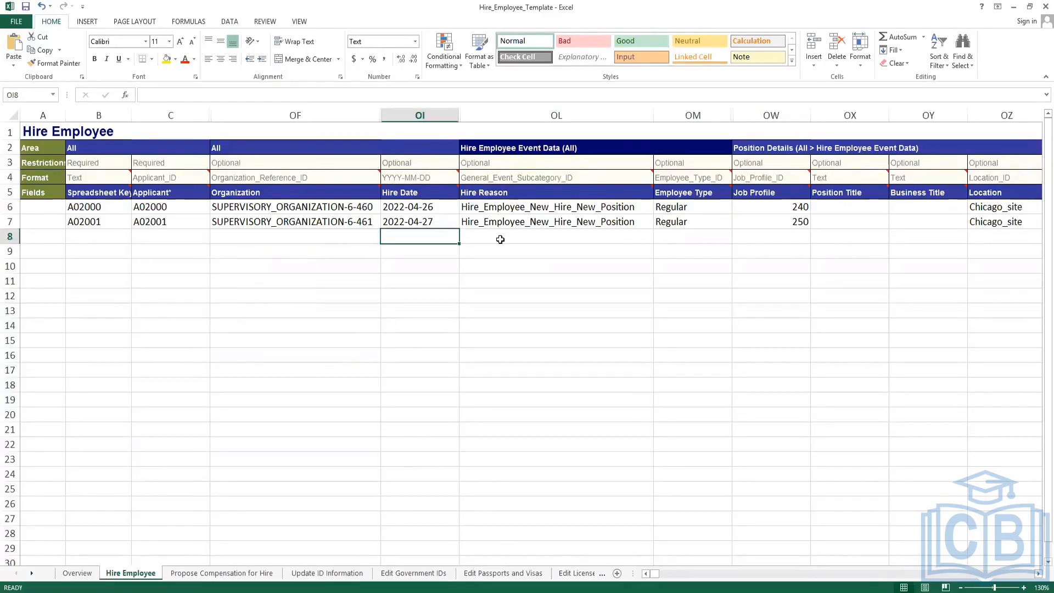
{"action": "left_click", "coordinate": [500, 240]}
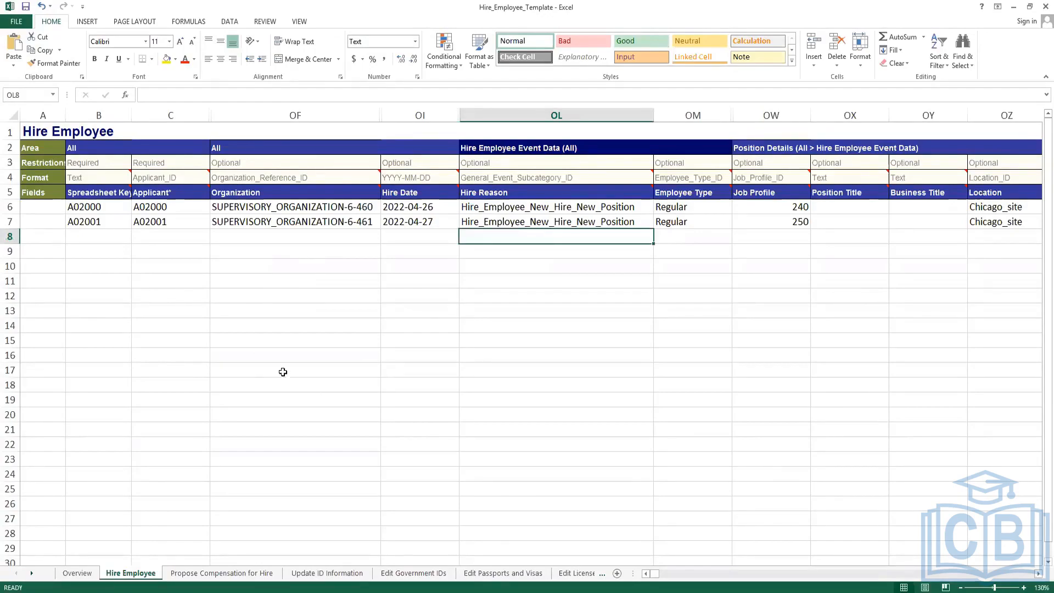
{"action": "left_click", "coordinate": [260, 358]}
{"action": "left_click", "coordinate": [154, 329]}
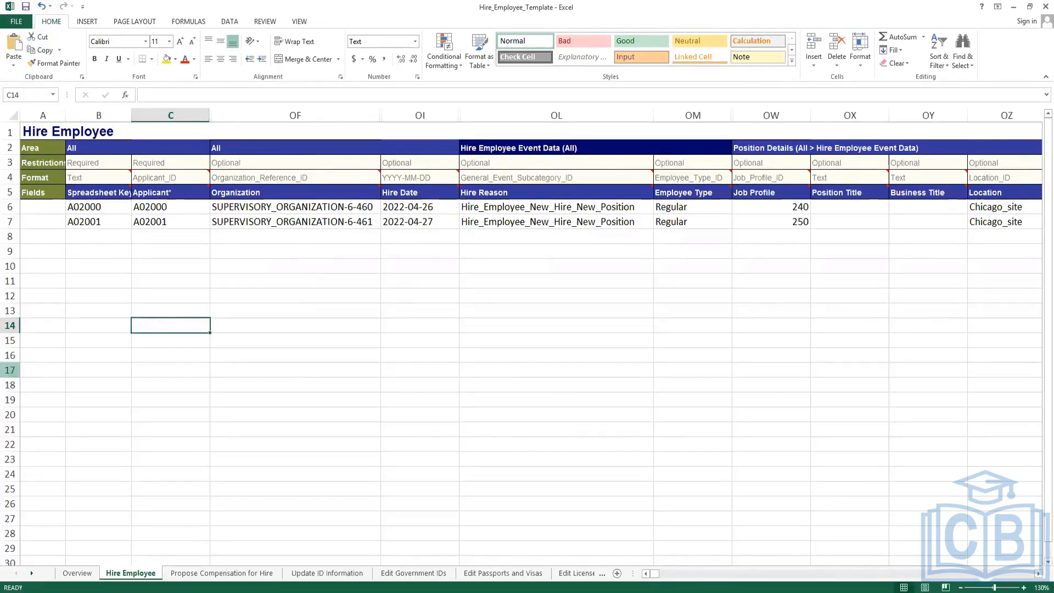
{"action": "left_click", "coordinate": [226, 250]}
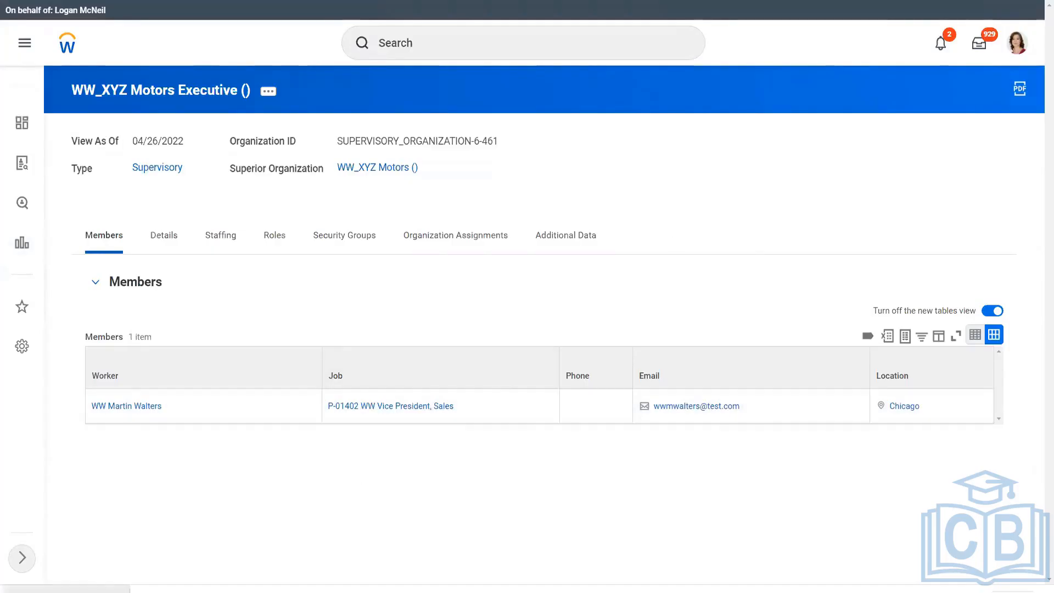
Return to the Hire_Employee_Template workbook's Hire Employee sheet.
{"action": "key", "text": "alt+Tab"}
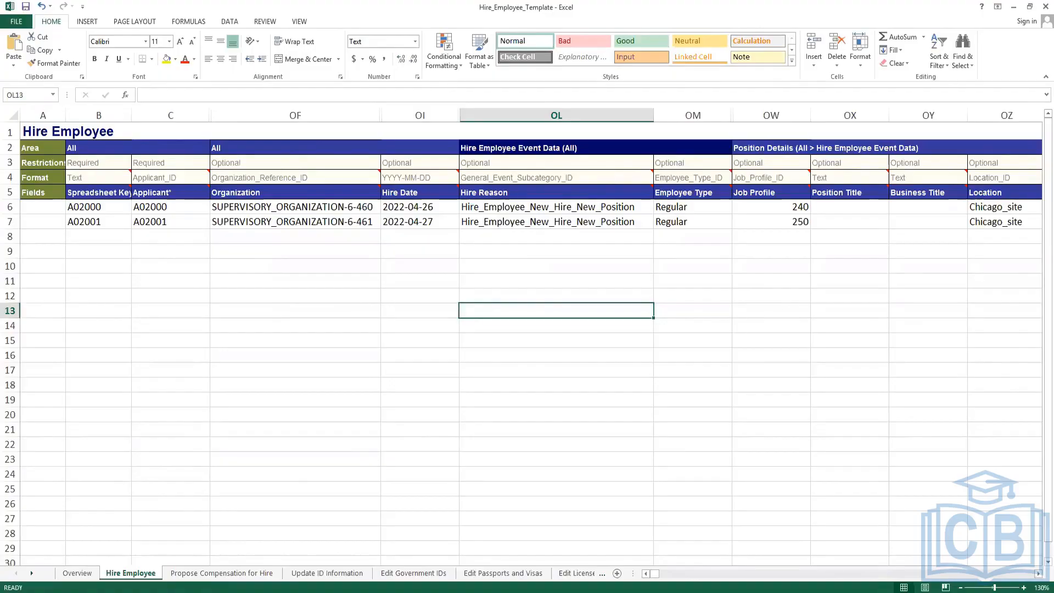
Bring up the Notepad++ reference-ID notes with the cursor after the Job Profile lines.
{"action": "left_click", "coordinate": [181, 592]}
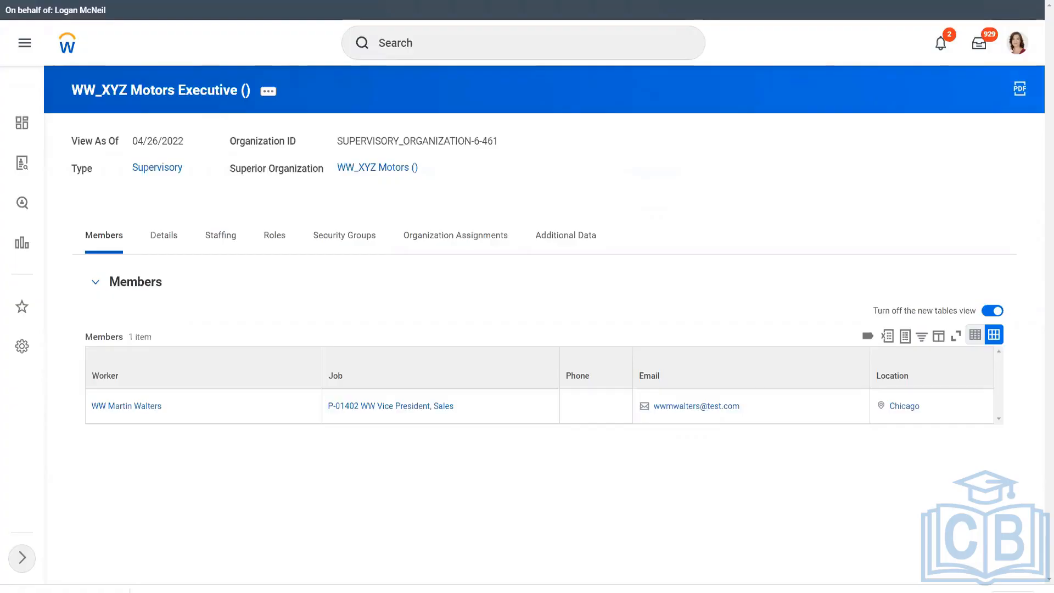
{"action": "key", "text": "alt+Tab"}
{"action": "left_click", "coordinate": [363, 367]}
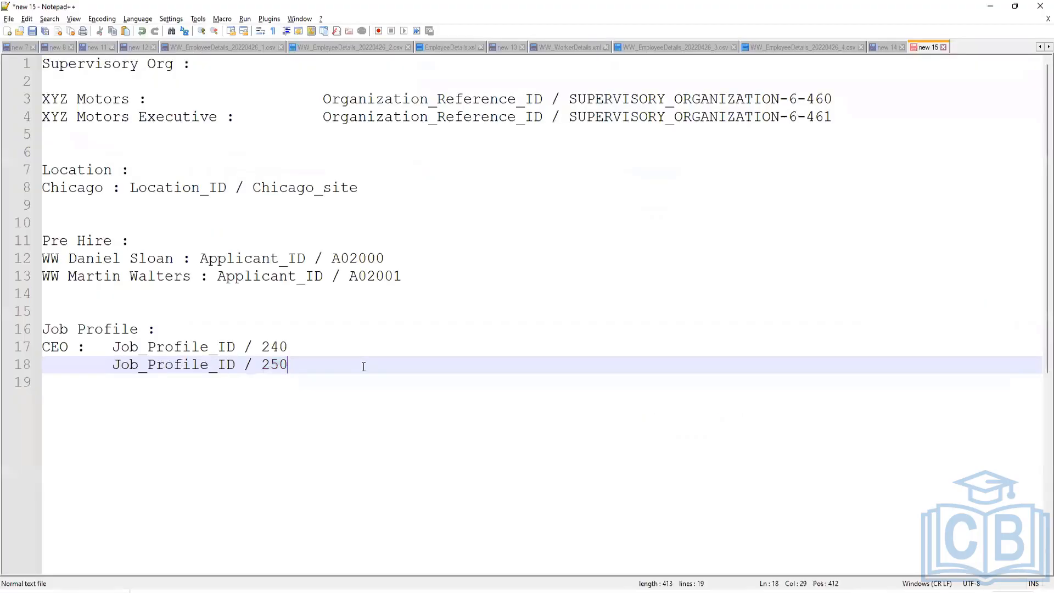
Write heading 'Steps to Load Bulk Data using EIB' and step 1 on doing it manually, noting drop-down data.
{"action": "key", "text": "Return"}
{"action": "key", "text": "Return"}
{"action": "key", "text": "Return"}
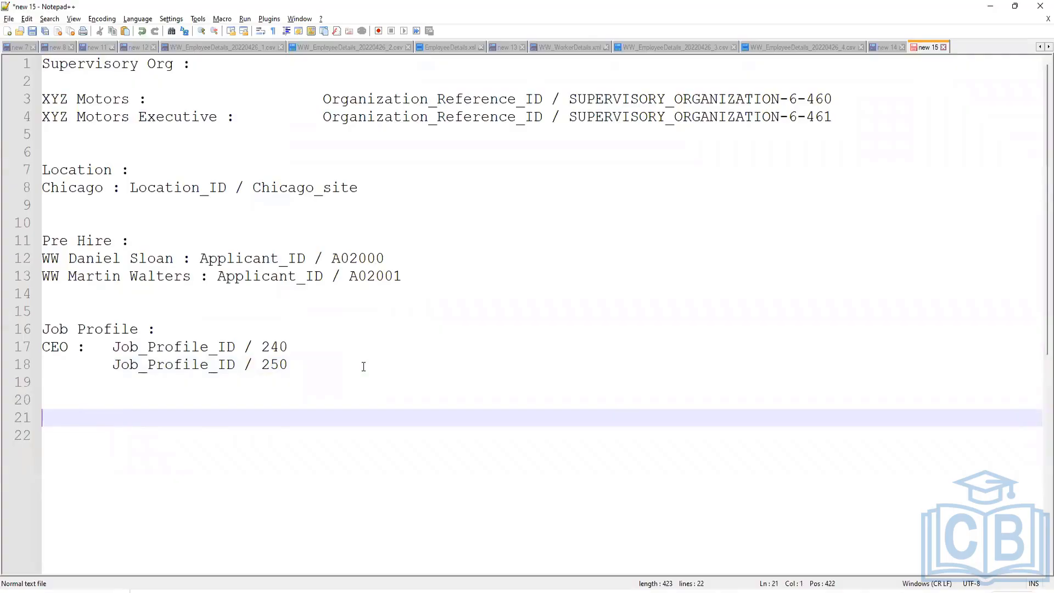
{"action": "type", "text": "Steps to Load"}
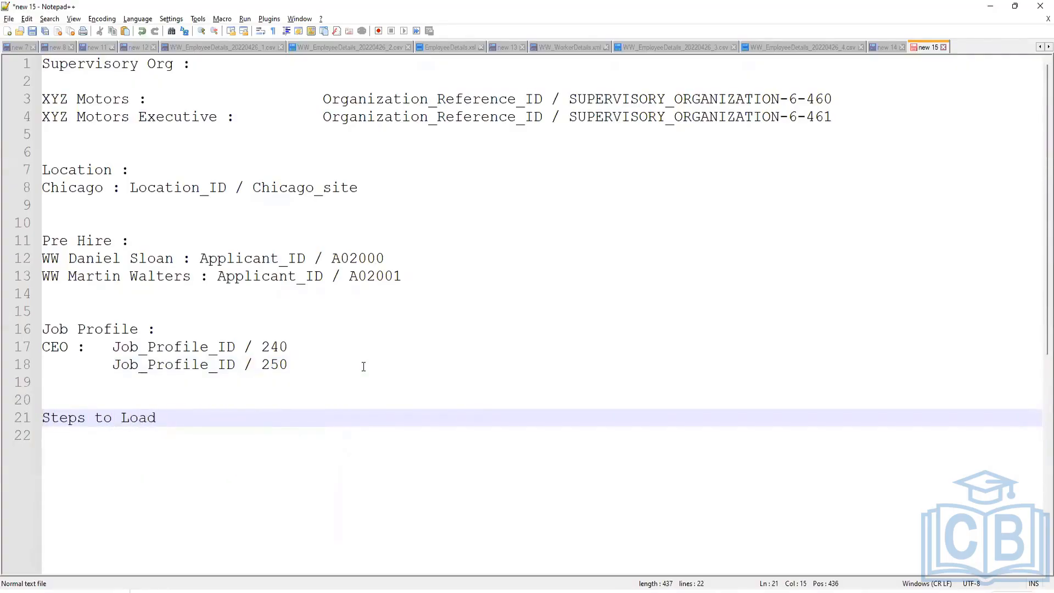
{"action": "type", "text": " Bulk Data using EIB"}
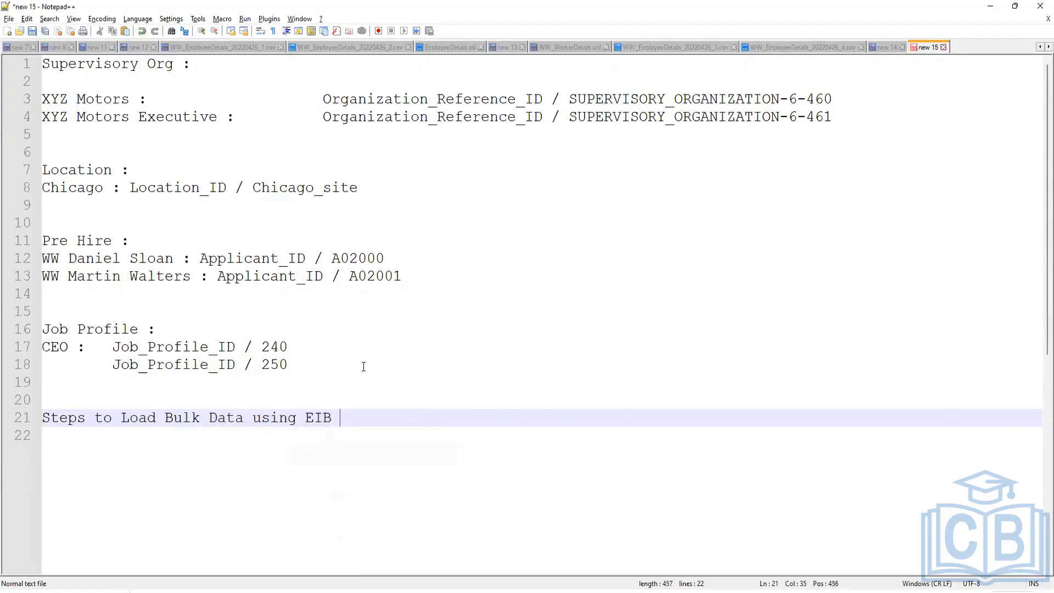
{"action": "key", "text": "Return"}
{"action": "key", "text": "Return"}
{"action": "type", "text": "1. "}
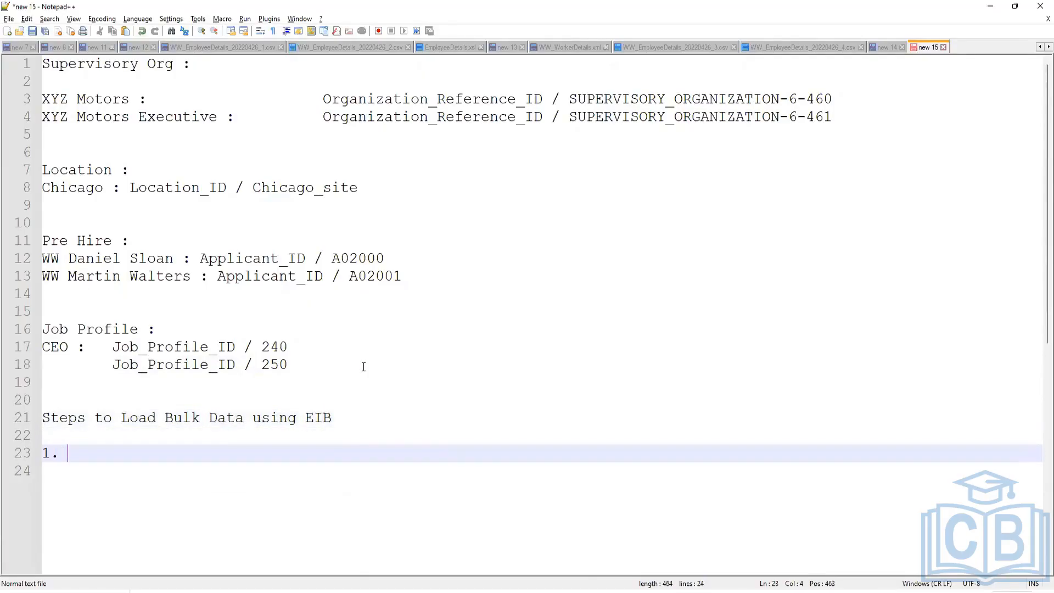
{"action": "type", "text": "Do the entire proc"}
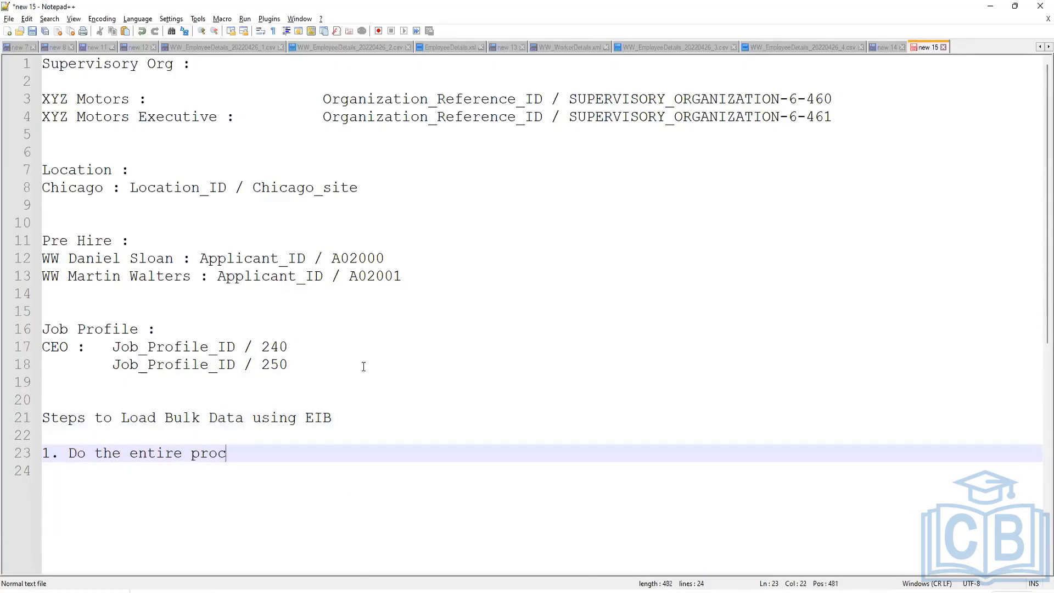
{"action": "type", "text": "ess manually - Tak"}
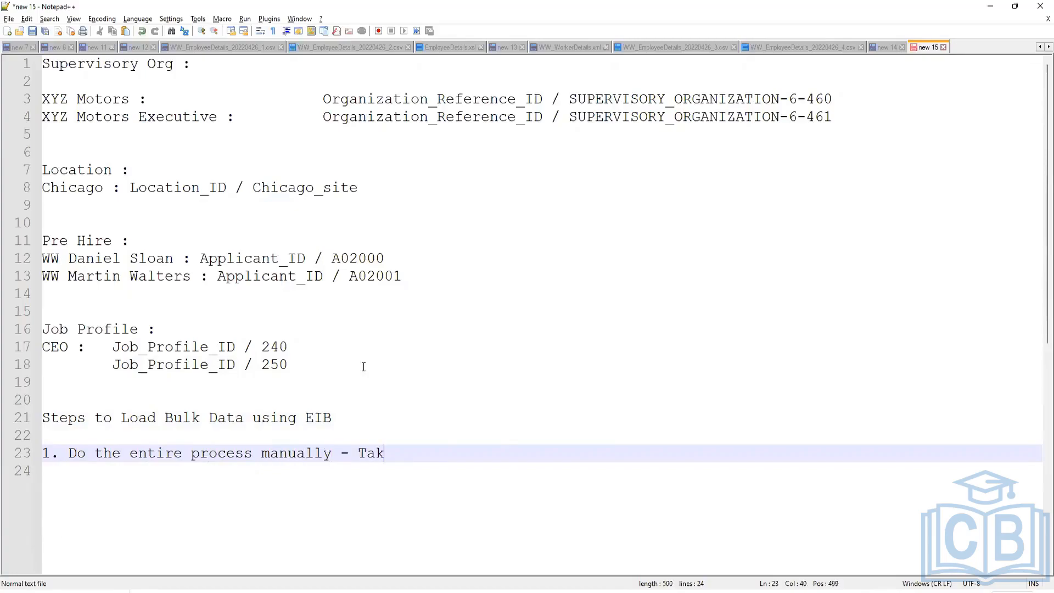
{"action": "type", "text": "es notes - Identify"}
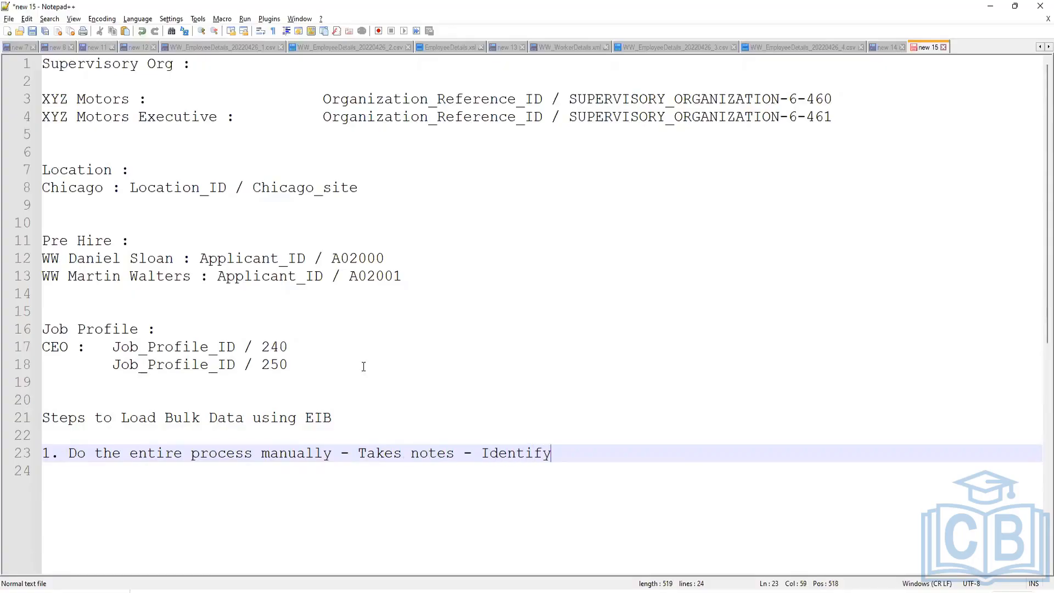
{"action": "type", "text": " the data that "}
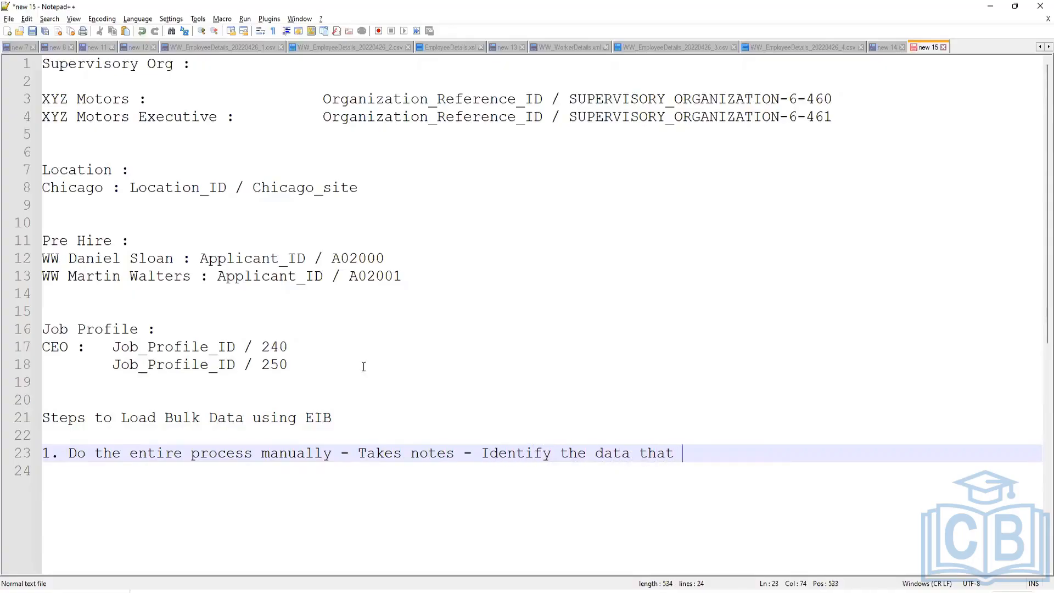
{"action": "type", "text": "you are"}
{"action": "key", "text": "BackSpace"}
{"action": "key", "text": "BackSpace"}
{"action": "key", "text": "BackSpace"}
{"action": "type", "text": "need to Select "}
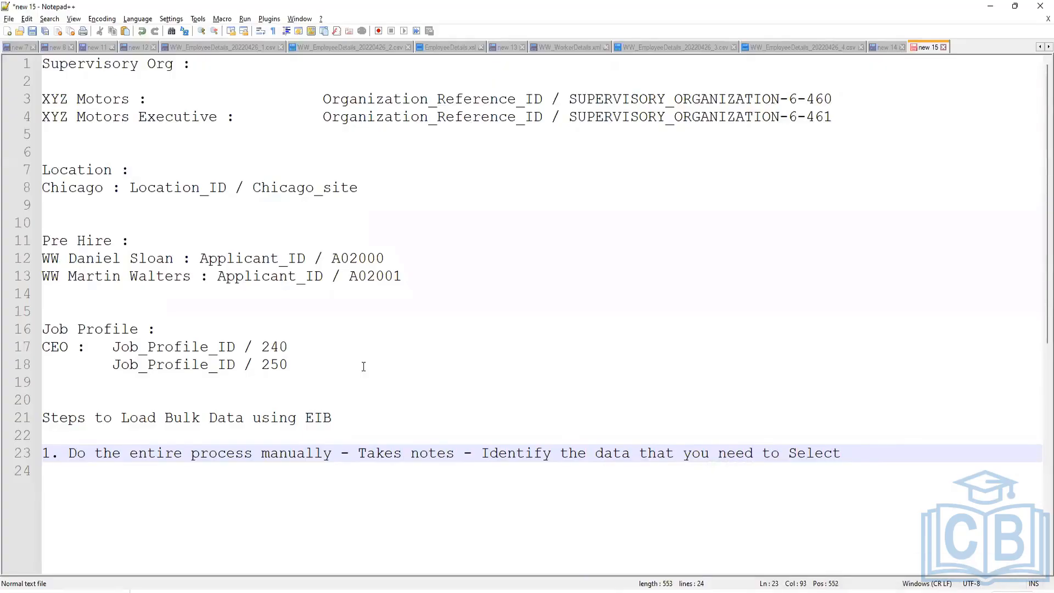
{"action": "type", "text": "(as Drop D"}
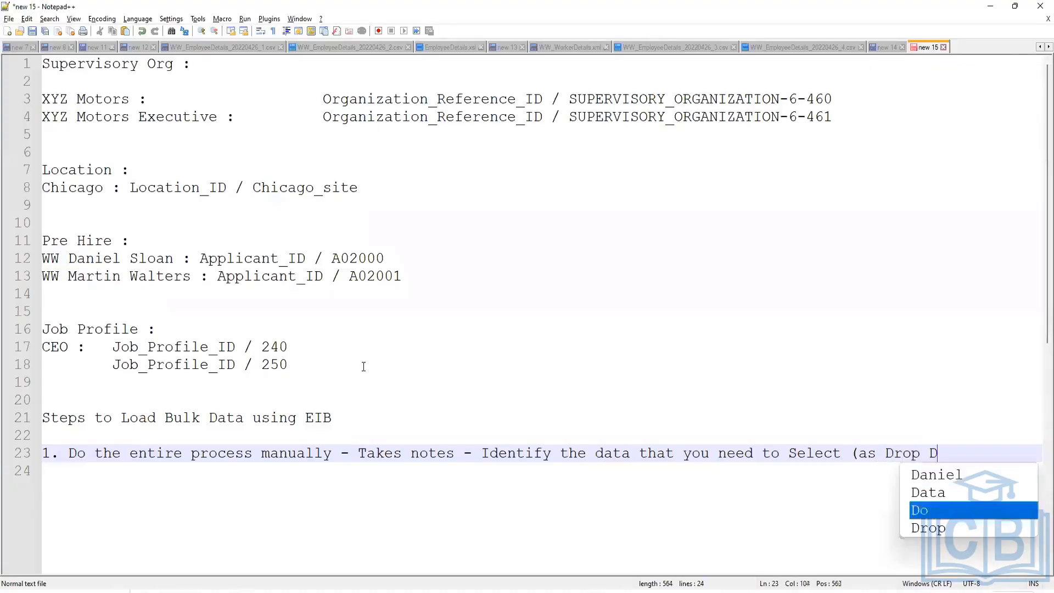
{"action": "type", "text": "own)"}
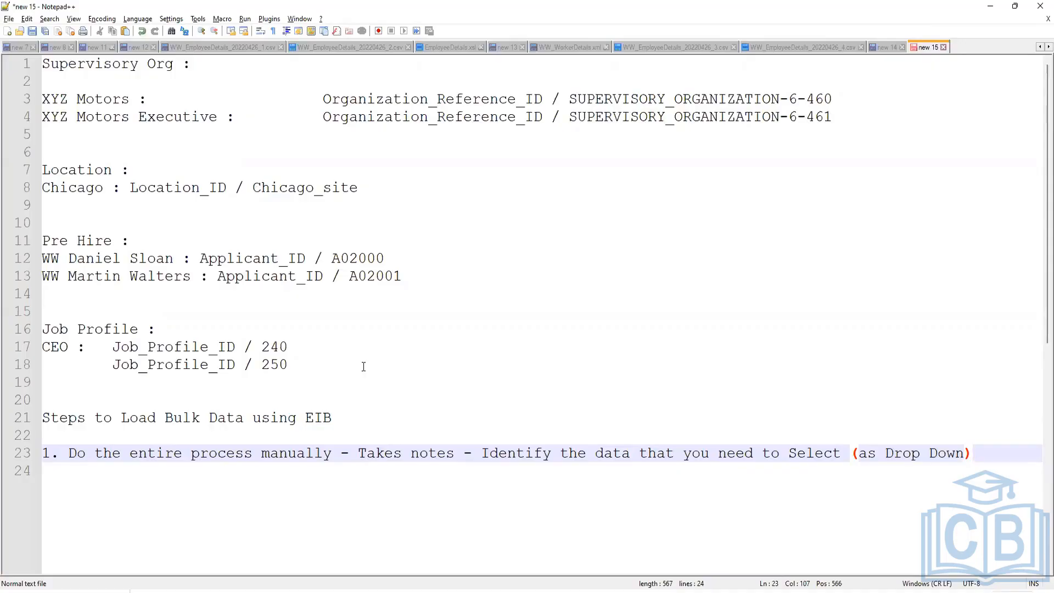
{"action": "key", "text": "Return"}
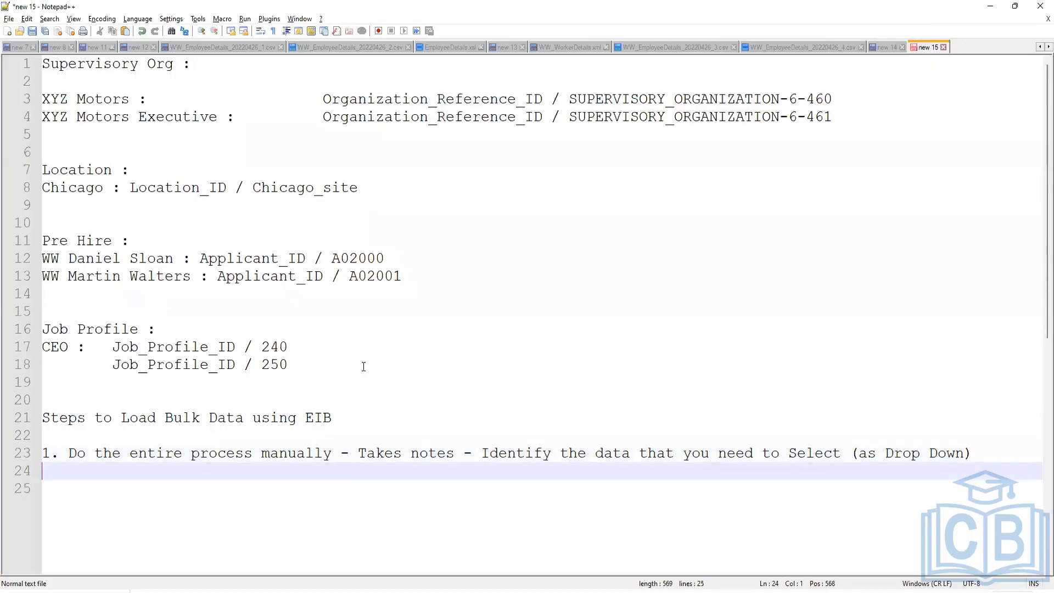
Add step 2 'Fill up the Excel Spreadsheet and test the Template Model' with sub-point '- Load 2 instances'.
{"action": "type", "text": "2. Fill u"}
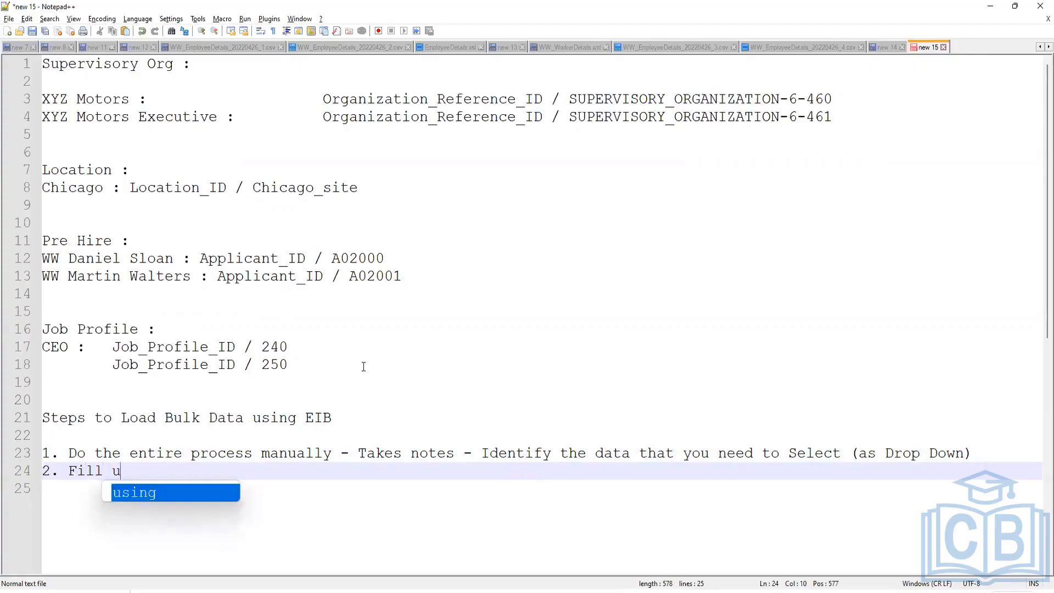
{"action": "type", "text": "p the Excel S"}
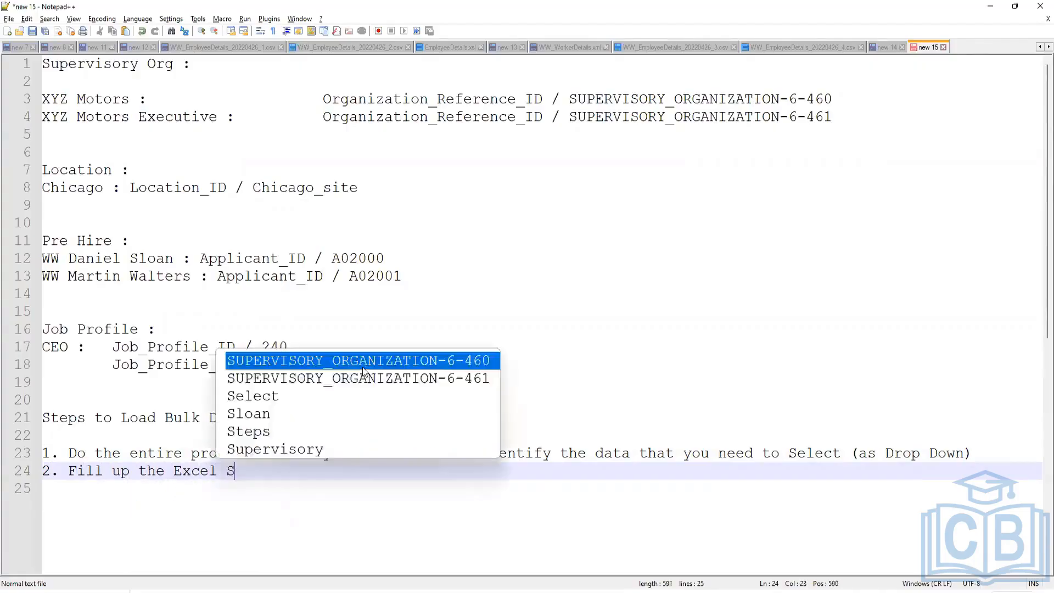
{"action": "type", "text": "preadsheet"}
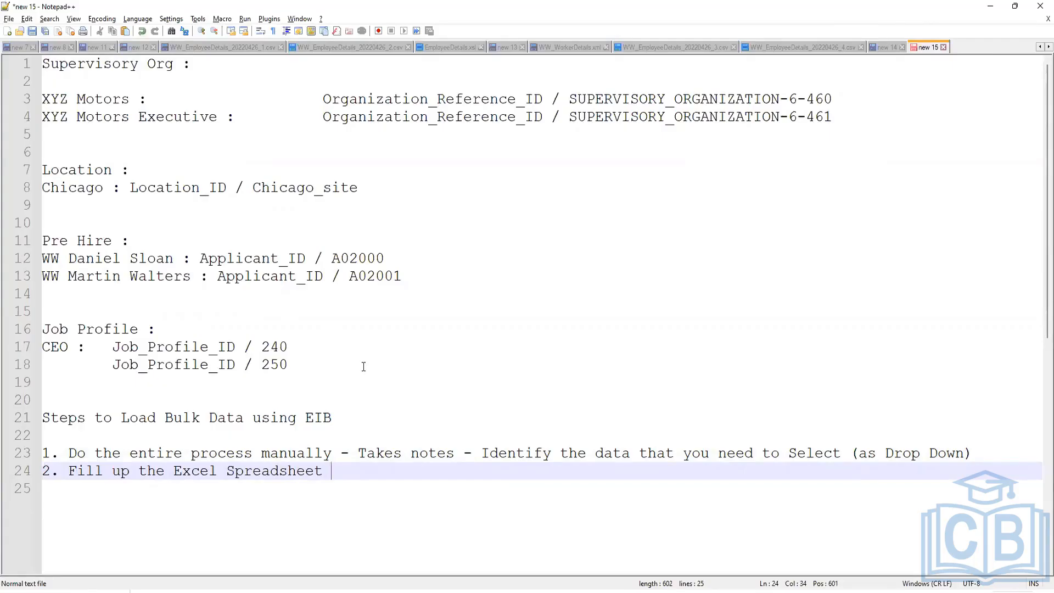
{"action": "key", "text": "Return"}
{"action": "key", "text": "Tab"}
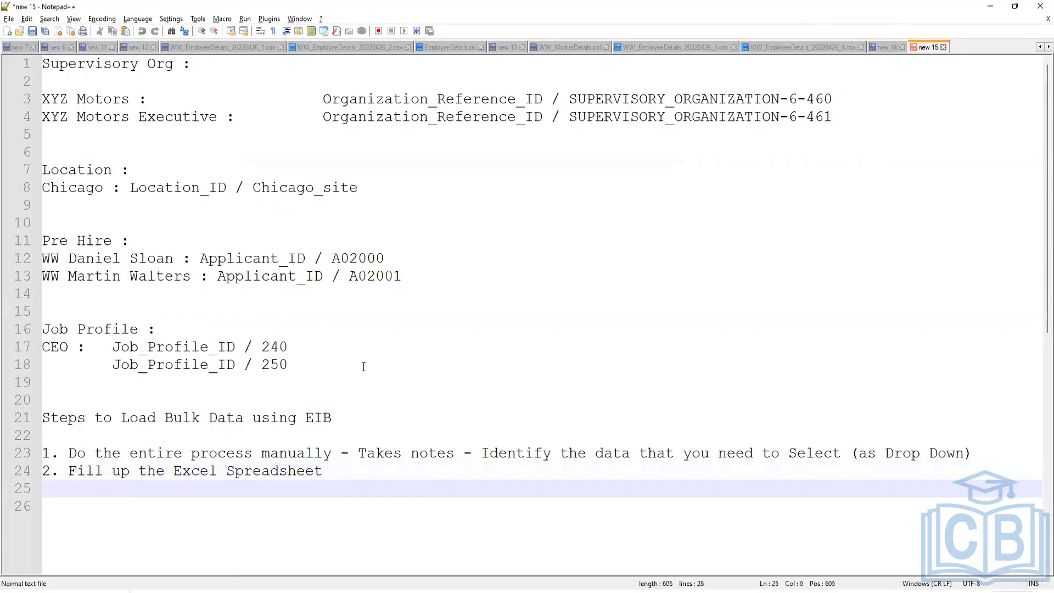
{"action": "type", "text": "- Load 2 instances"}
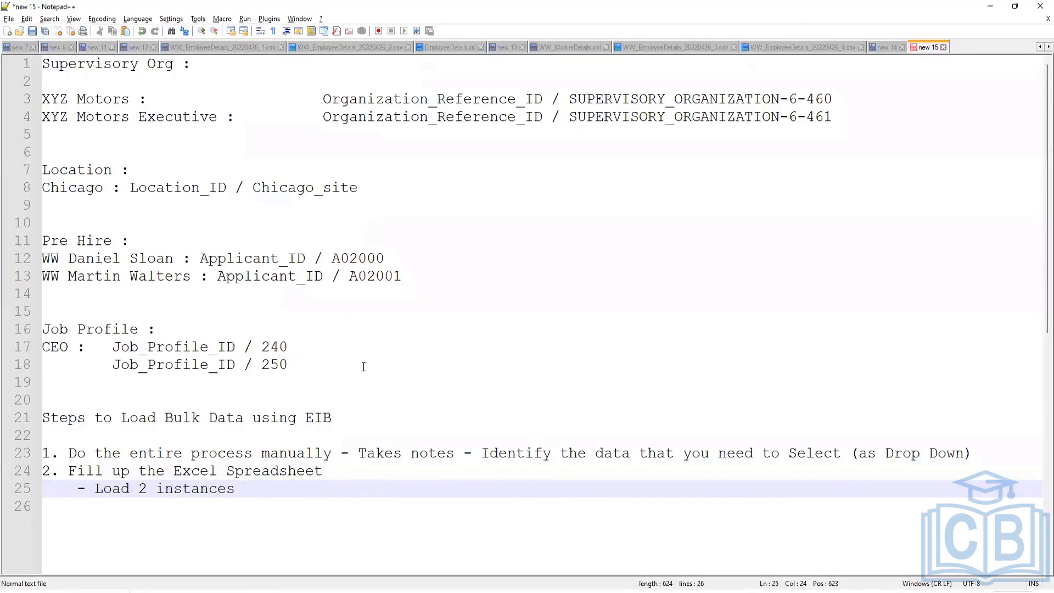
{"action": "left_click", "coordinate": [357, 473]}
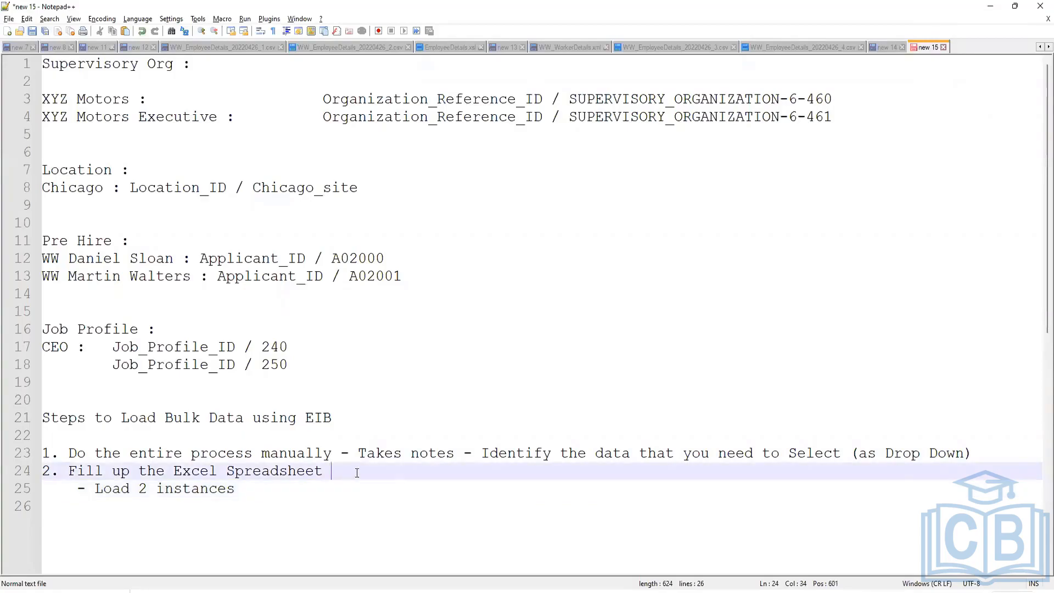
{"action": "type", "text": "and test the Template Model"}
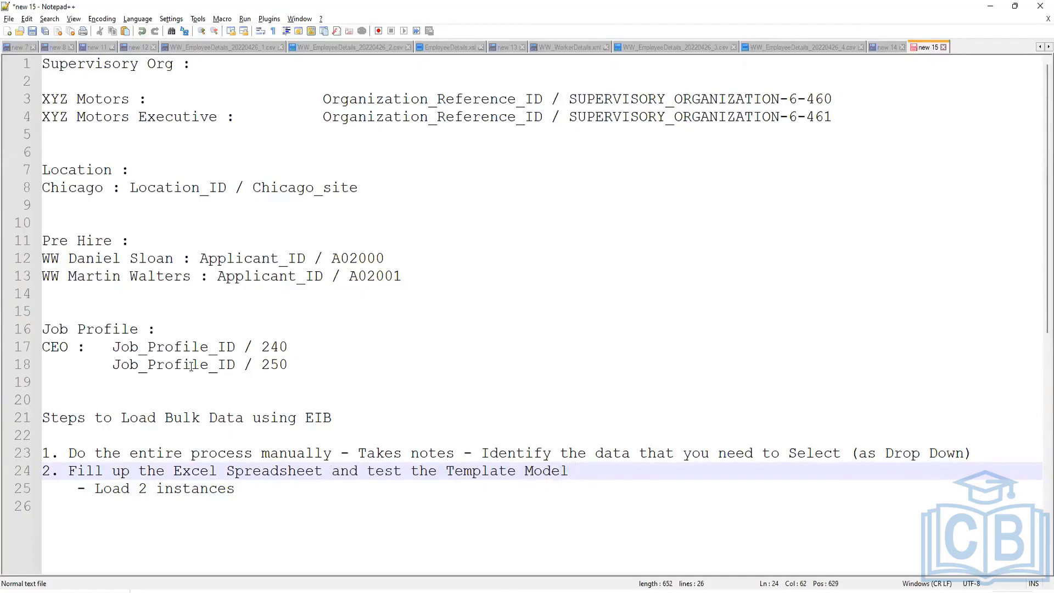
{"action": "left_click_drag", "start_coordinate": [141, 398], "coordinate": [43, 63]}
Delete the reference-ID notes and add step 3 'Then populate the Template with the rest of the records'.
{"action": "key", "text": "Delete"}
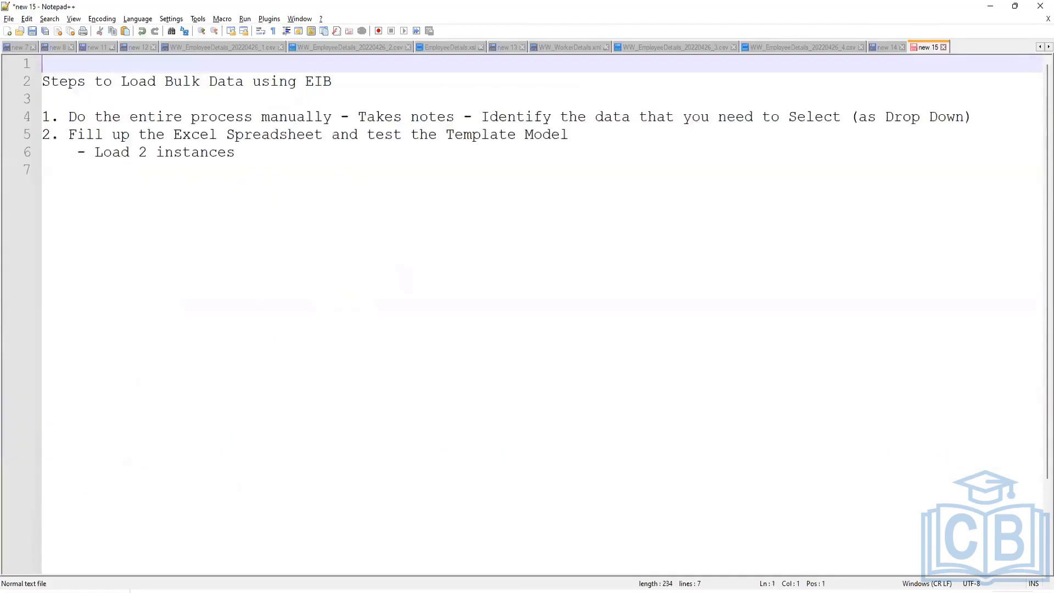
{"action": "left_click", "coordinate": [233, 155]}
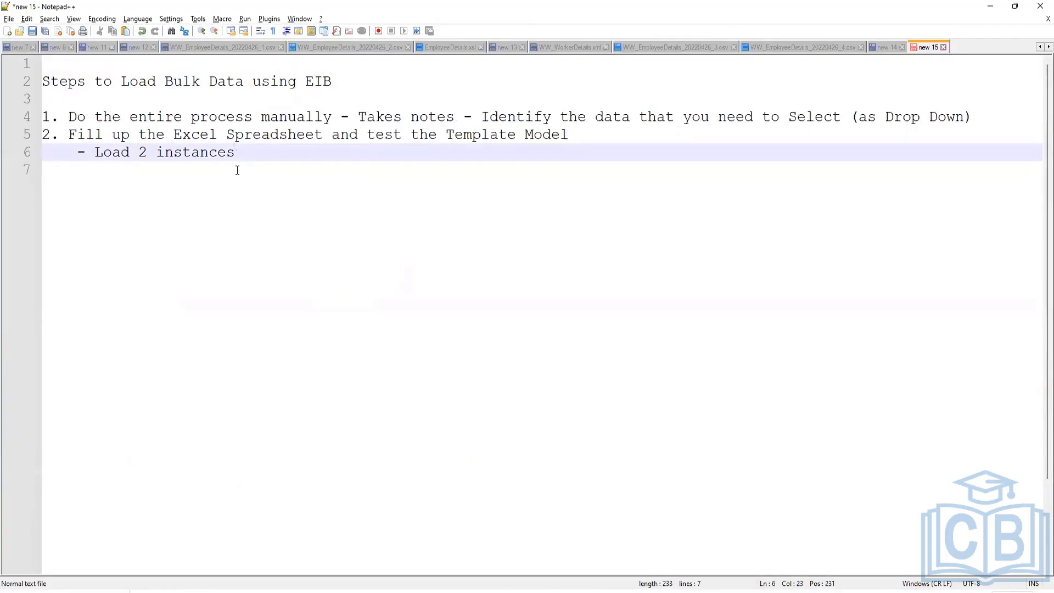
{"action": "key", "text": "Return"}
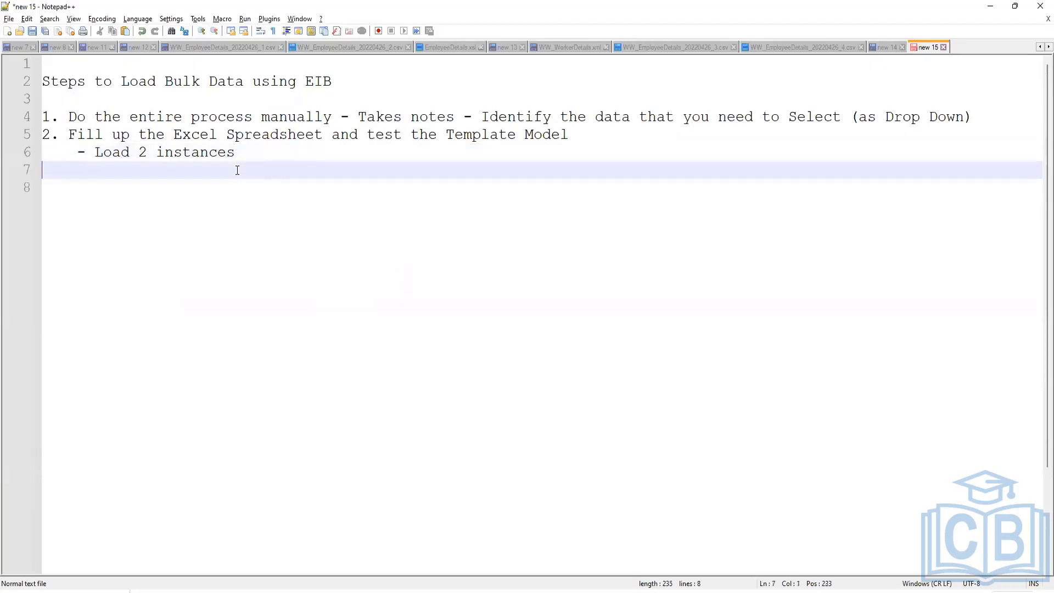
{"action": "key", "text": "Down"}
{"action": "key", "text": "Up"}
{"action": "type", "text": "3. Then "}
{"action": "type", "text": "fiu"}
{"action": "key", "text": "BackSpace"}
{"action": "key", "text": "BackSpace"}
{"action": "key", "text": "BackSpace"}
{"action": "type", "text": "populate the "}
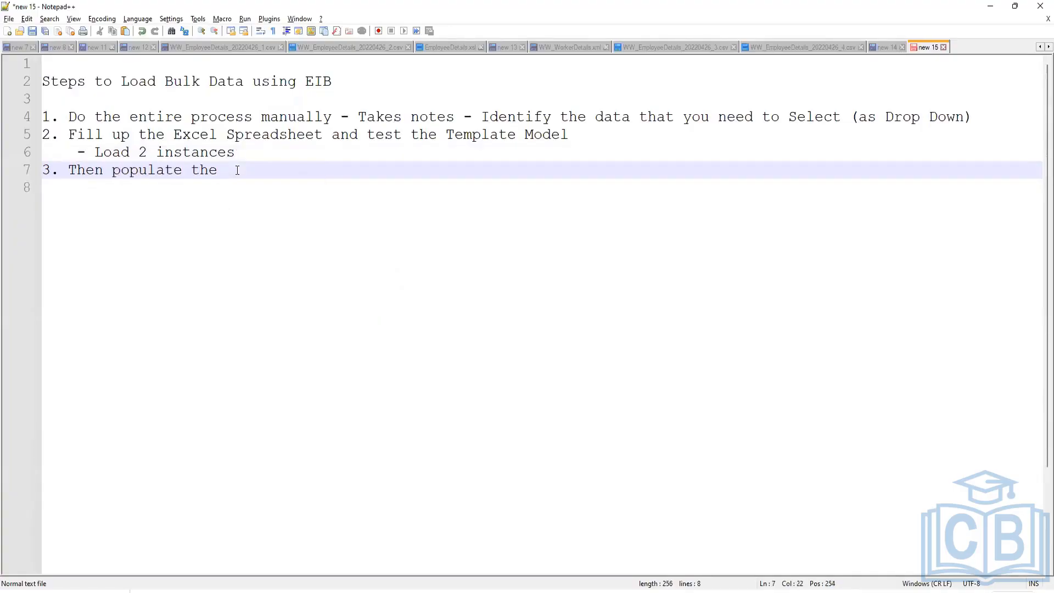
{"action": "type", "text": "Template with the rest of t"}
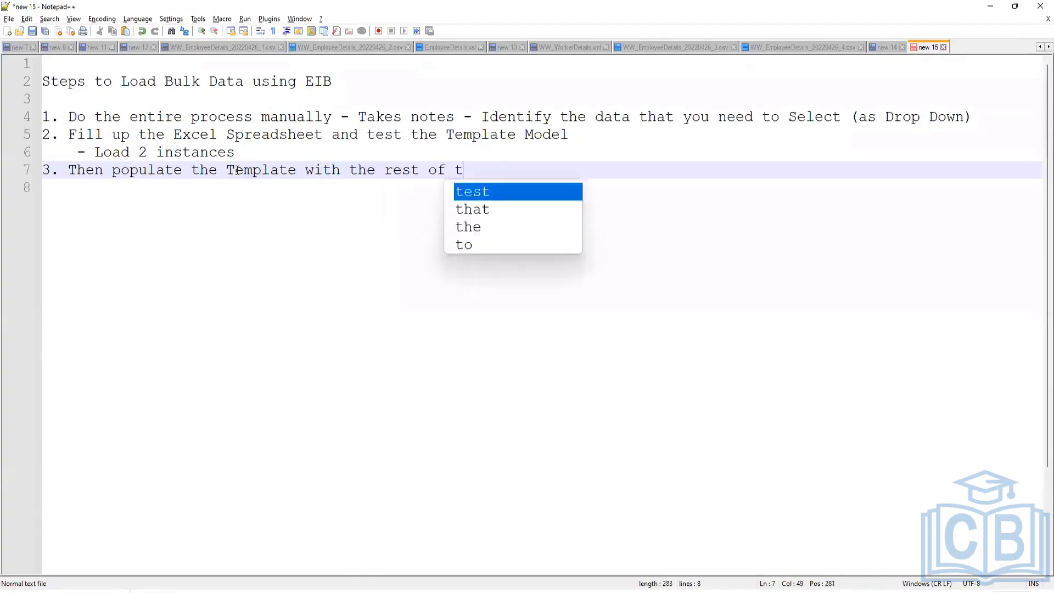
{"action": "type", "text": "he records"}
{"action": "key", "text": "Return"}
Add sub-points '- Do a validation run' and '- Load the data' under step 3, then return to Workday.
{"action": "key", "text": "Tab"}
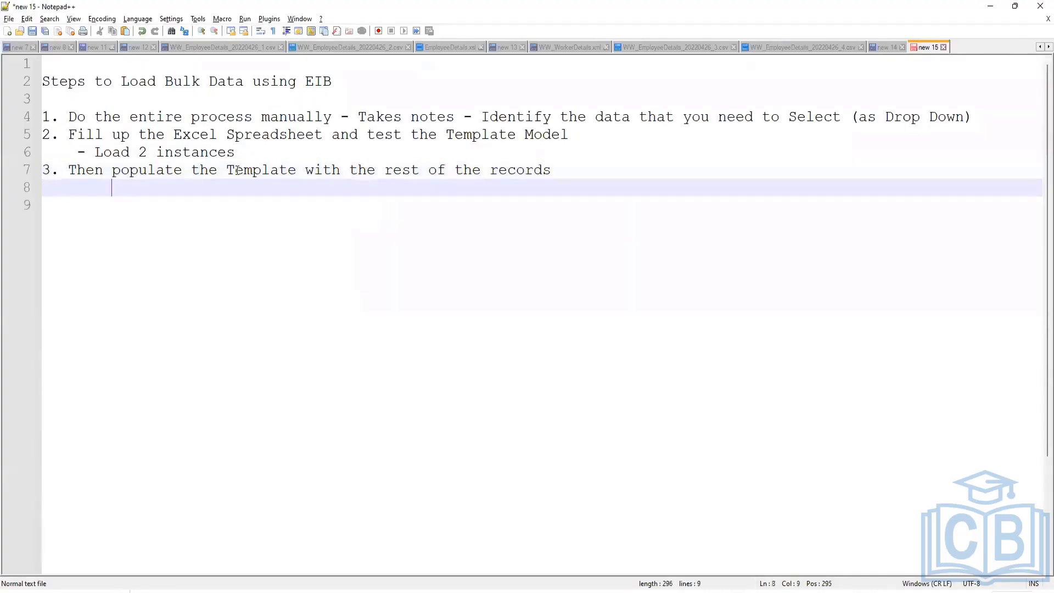
{"action": "type", "text": "- Do a validation run"}
{"action": "key", "text": "Return"}
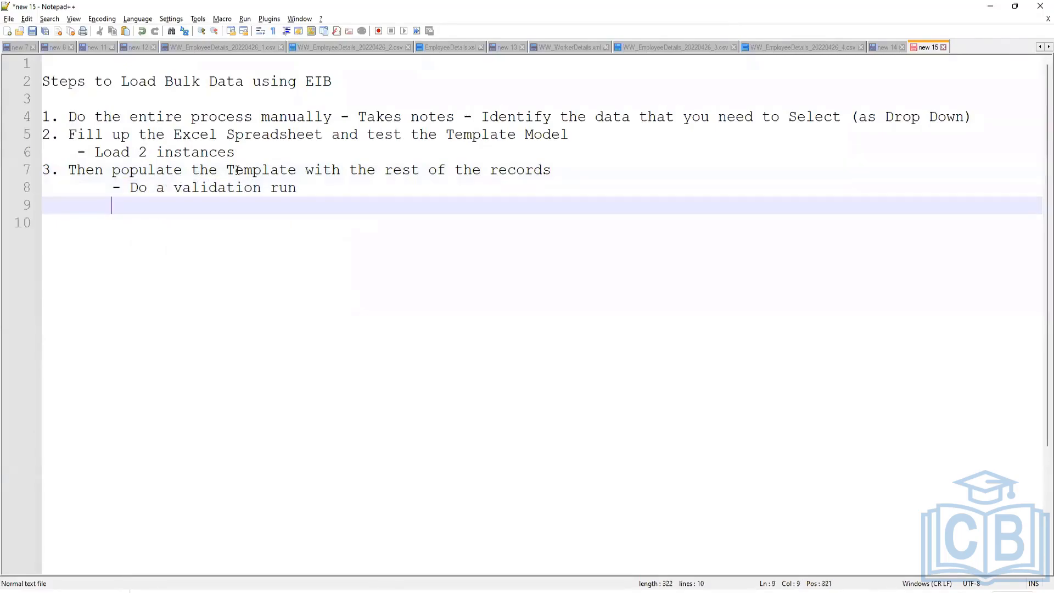
{"action": "type", "text": "- Load t"}
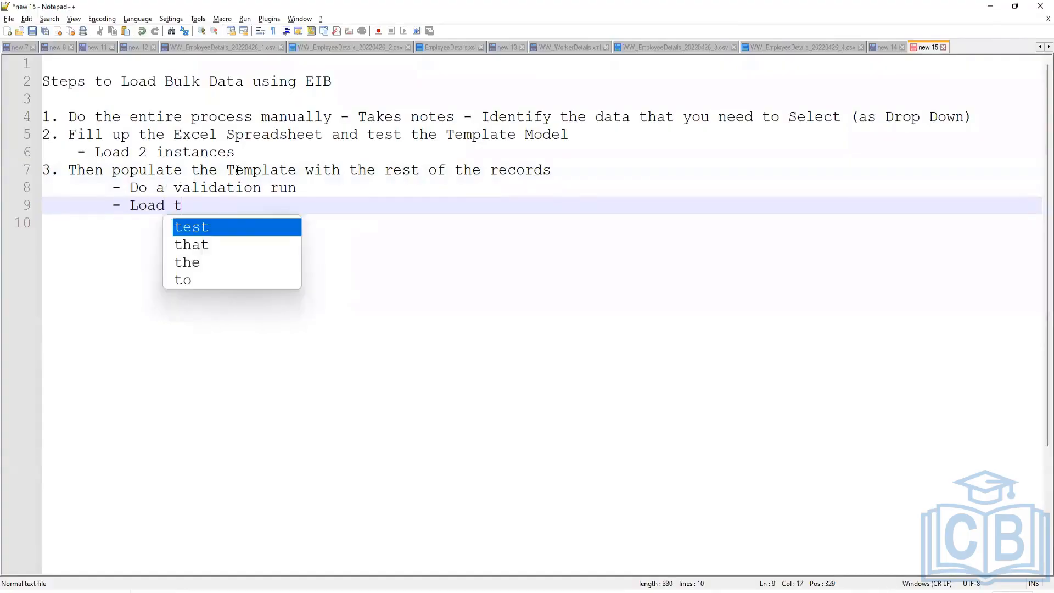
{"action": "type", "text": "he data"}
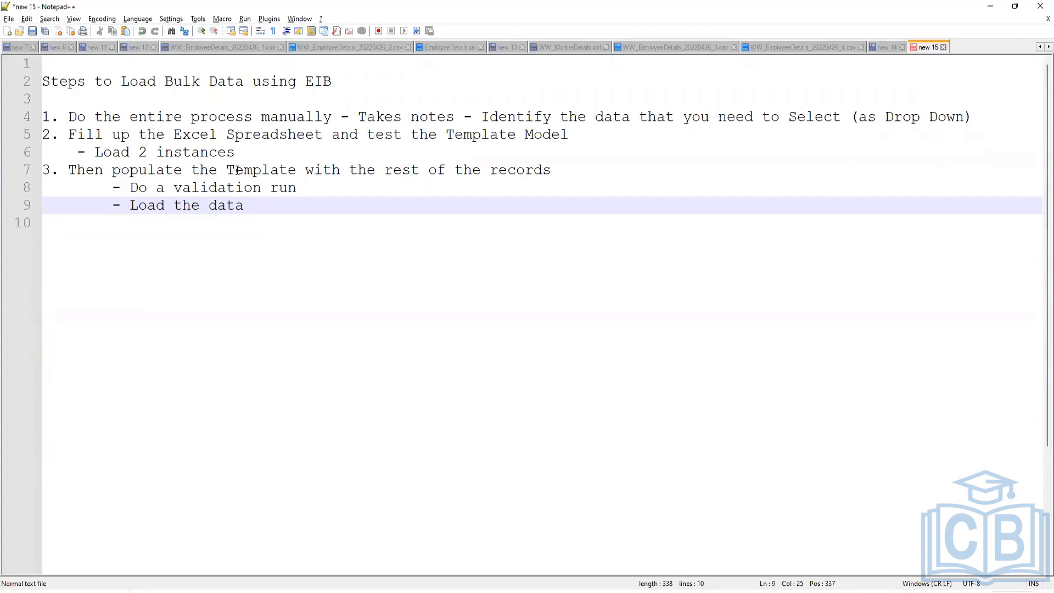
{"action": "key", "text": "alt+Tab"}
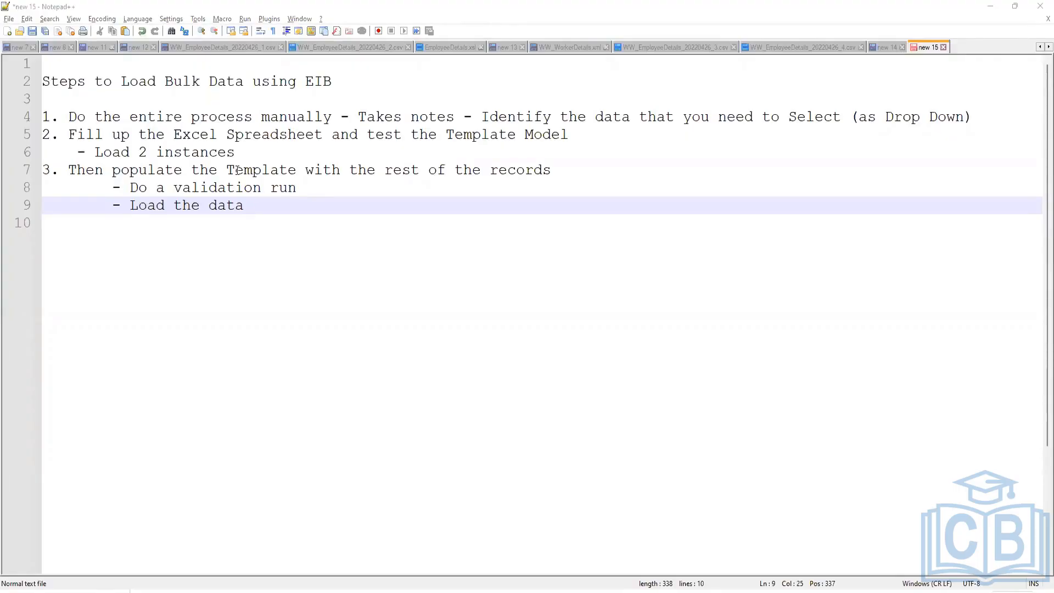
{"action": "key", "text": "alt+Tab"}
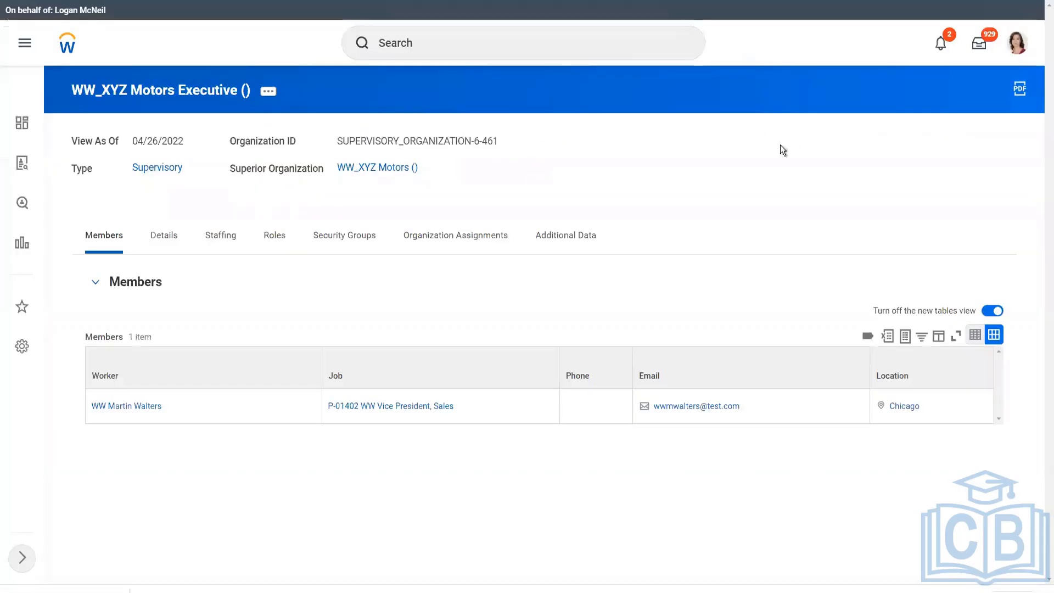
Search 'mass rescind' and open the Mass Rescind Business Processes task.
{"action": "left_click", "coordinate": [427, 37]}
{"action": "type", "text": "mass rescind"}
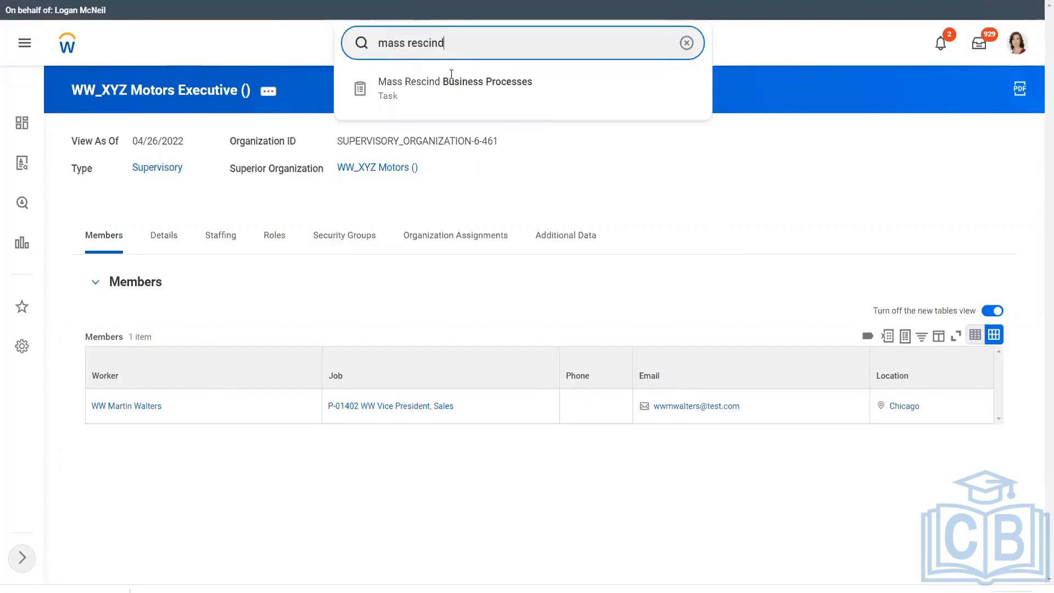
{"action": "left_click", "coordinate": [495, 97]}
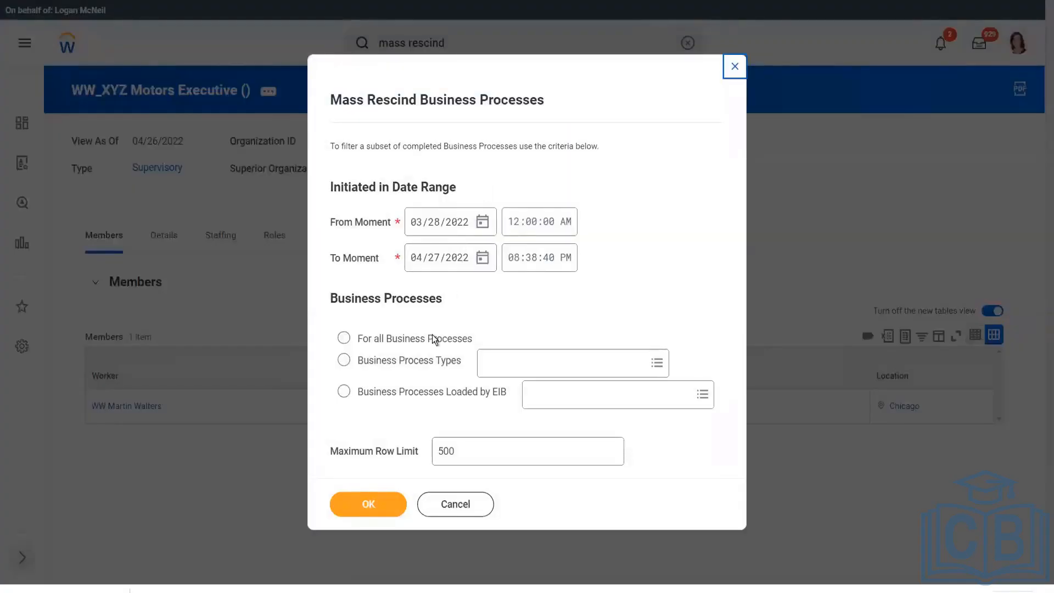
Filter to Business Processes Loaded by EIB, choose the Hire Employee EIB load, and submit.
{"action": "left_click", "coordinate": [391, 394]}
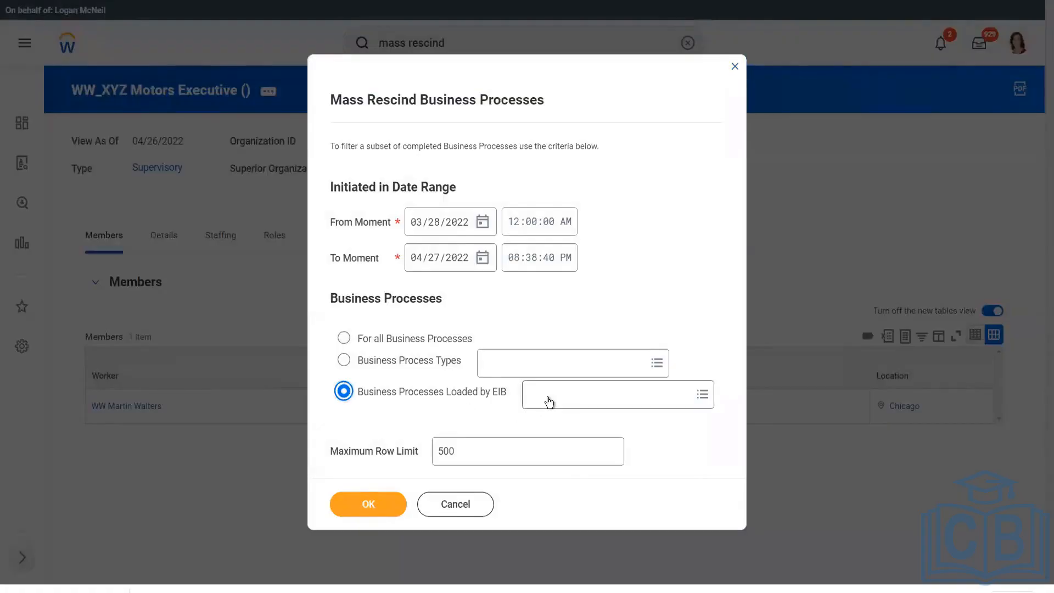
{"action": "left_click", "coordinate": [388, 345]}
{"action": "left_click", "coordinate": [384, 394]}
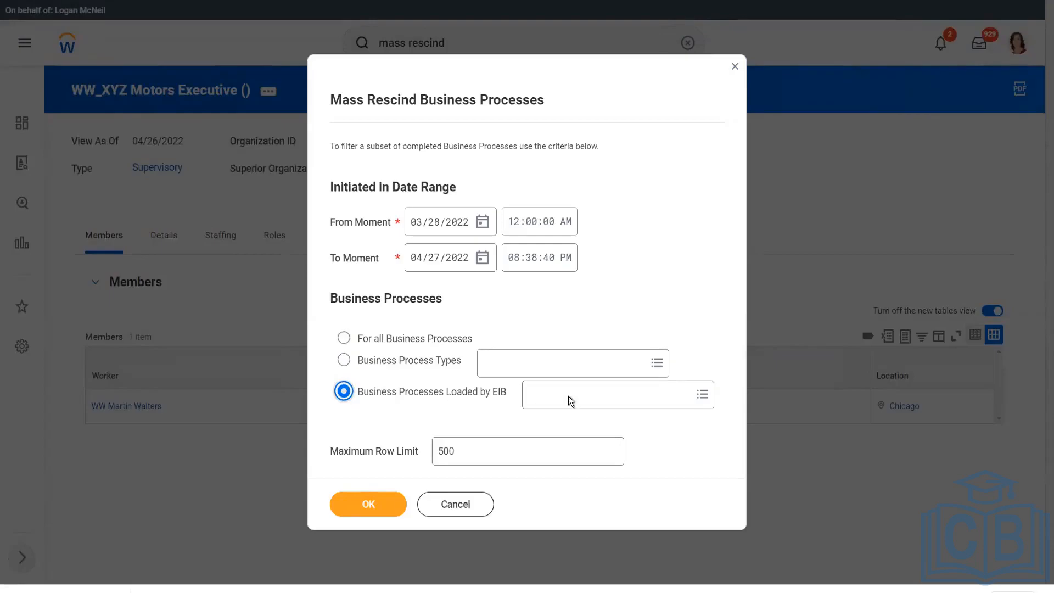
{"action": "left_click", "coordinate": [589, 395]}
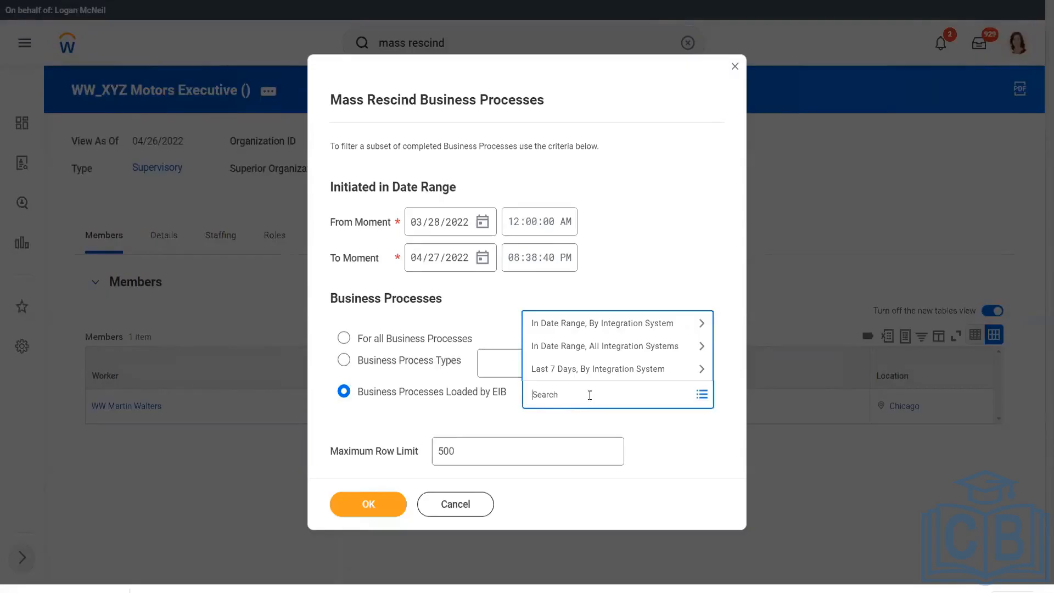
{"action": "type", "text": "int wib"}
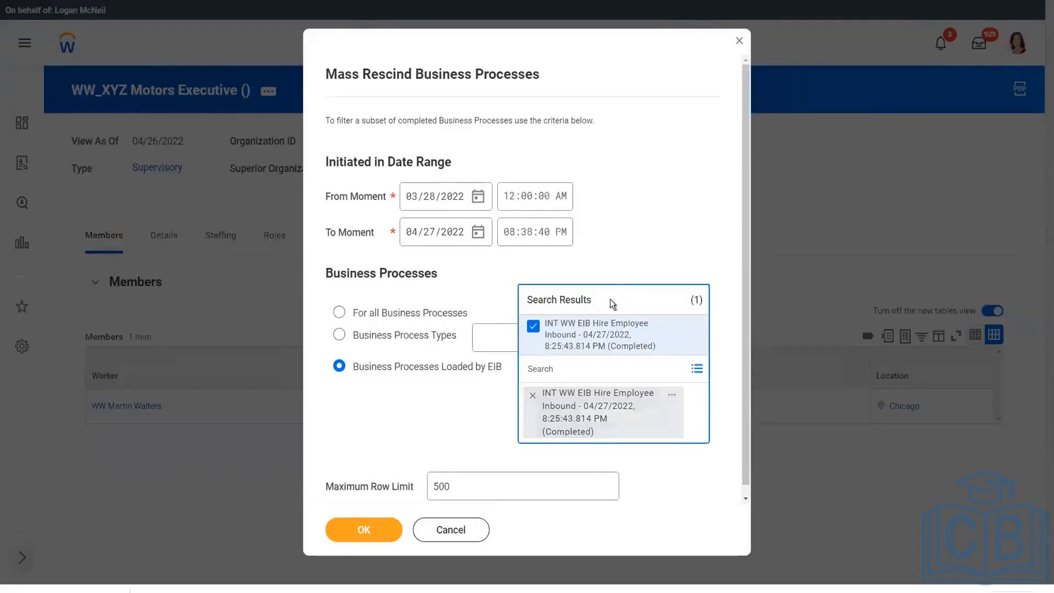
{"action": "left_click", "coordinate": [648, 252]}
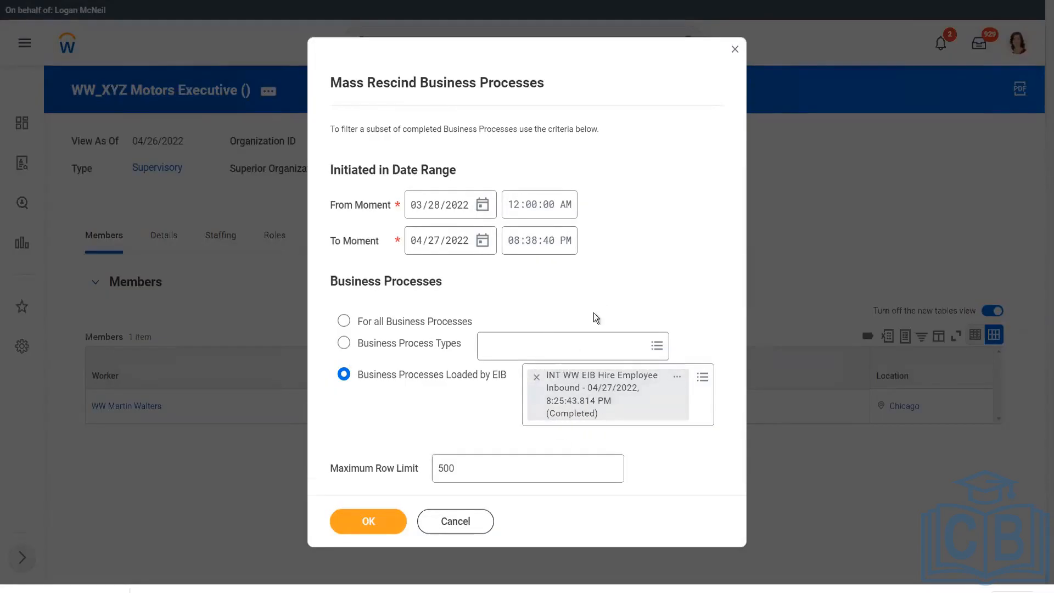
{"action": "left_click", "coordinate": [368, 524]}
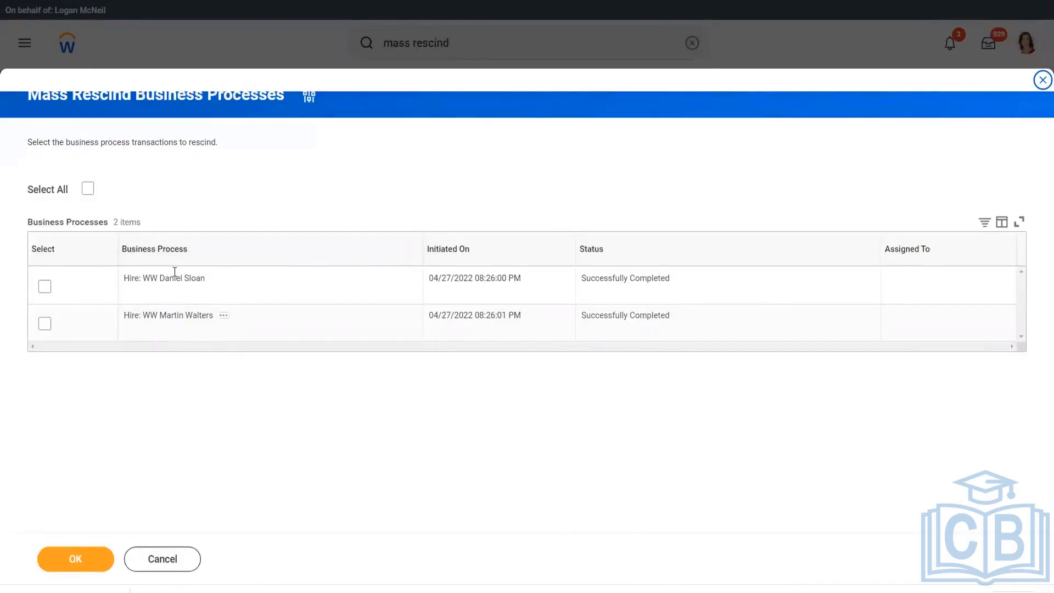
Select both hire processes, then cancel and discard the mass rescind without rescinding anything.
{"action": "left_click", "coordinate": [108, 190]}
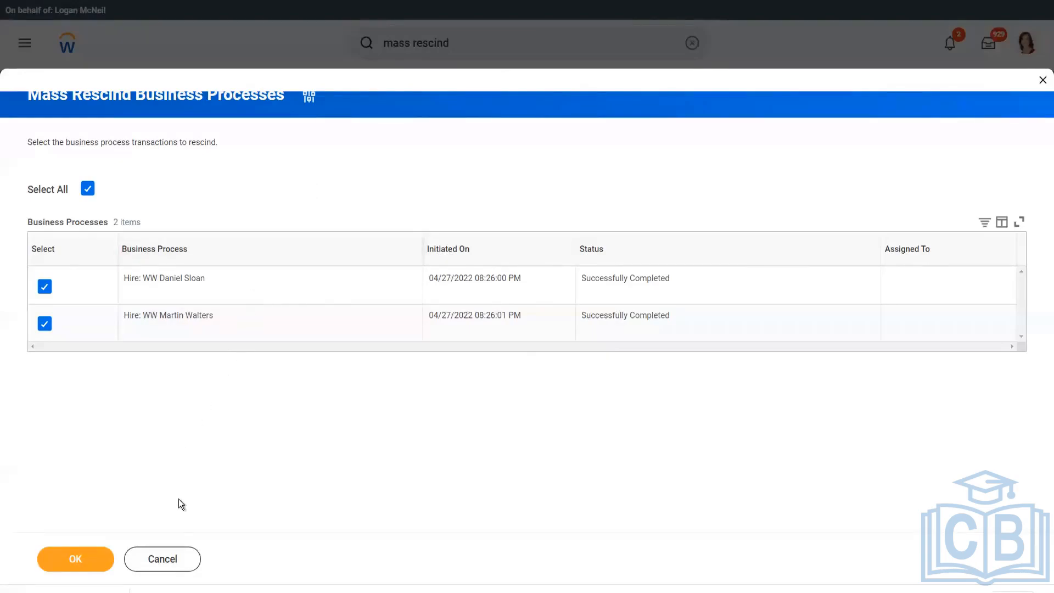
{"action": "left_click", "coordinate": [163, 561]}
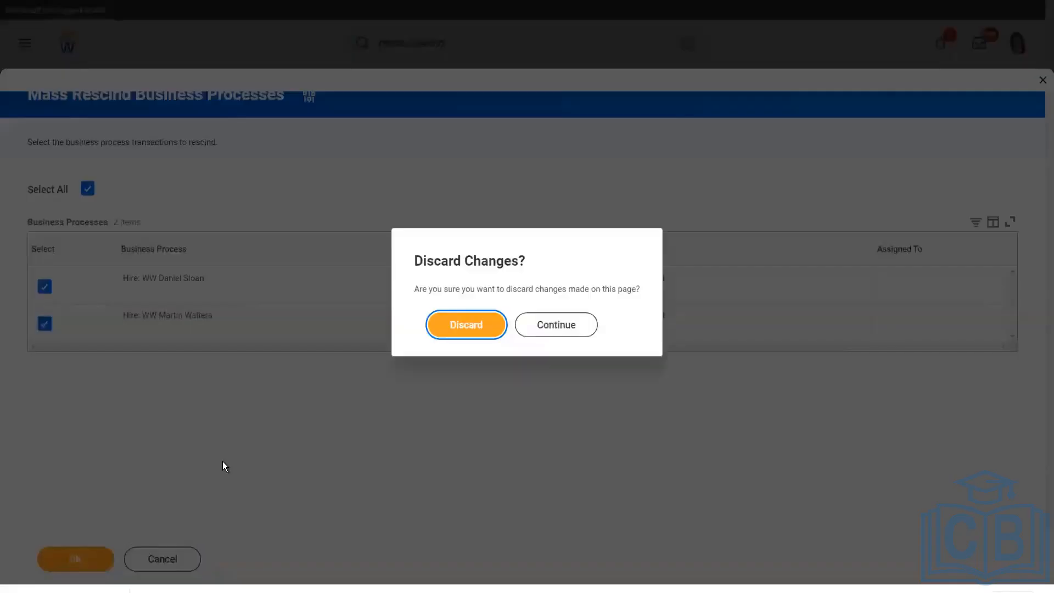
{"action": "left_click", "coordinate": [480, 332]}
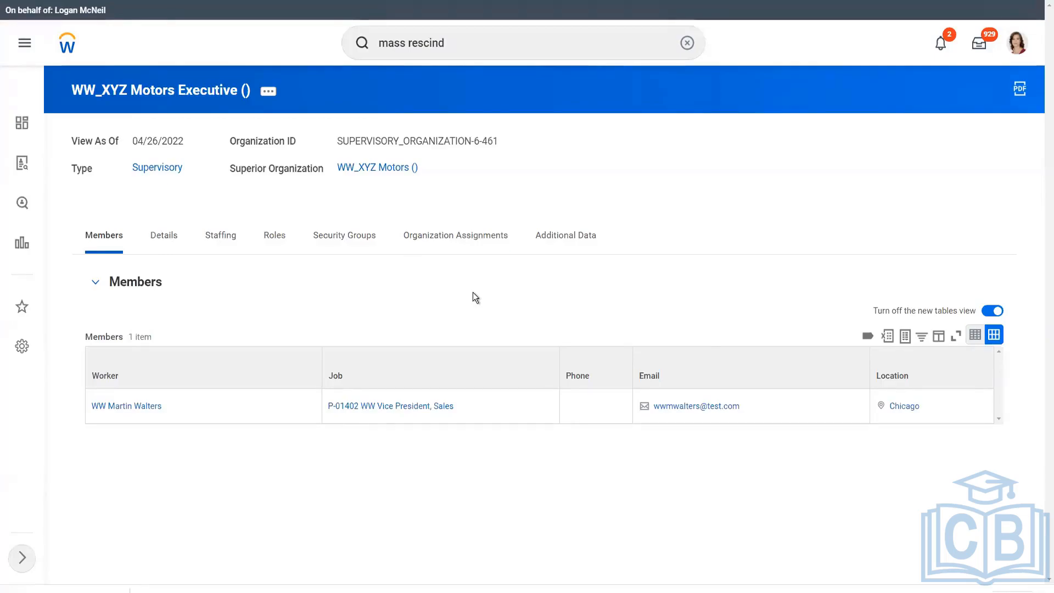
{"action": "key", "text": "alt+Tab"}
Bring Hire_Employee_Template forward and inspect the two hire rows on its Hire Employee sheet.
{"action": "left_click", "coordinate": [465, 317]}
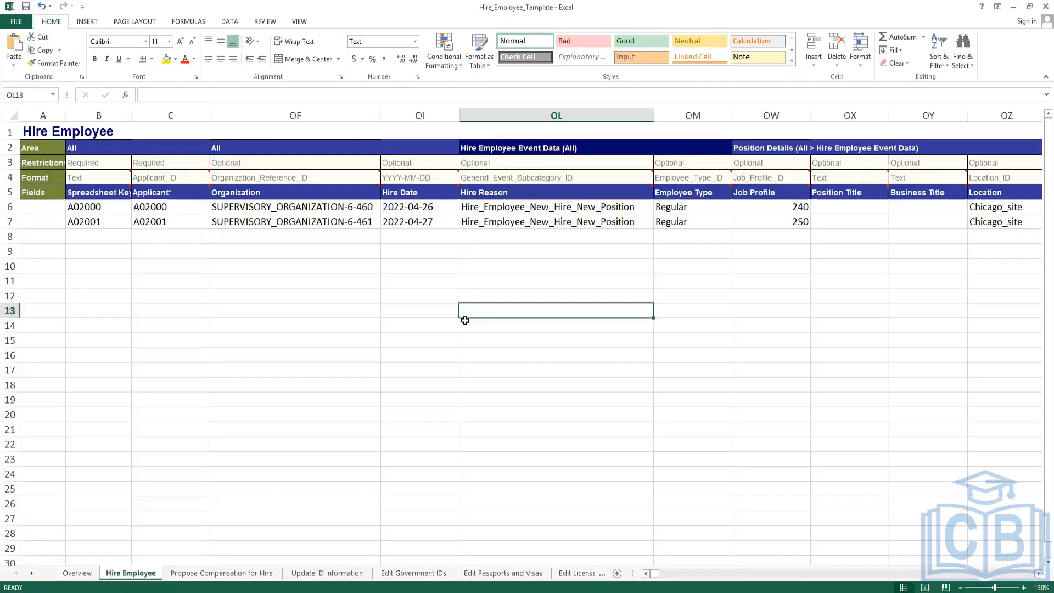
{"action": "left_click", "coordinate": [522, 278]}
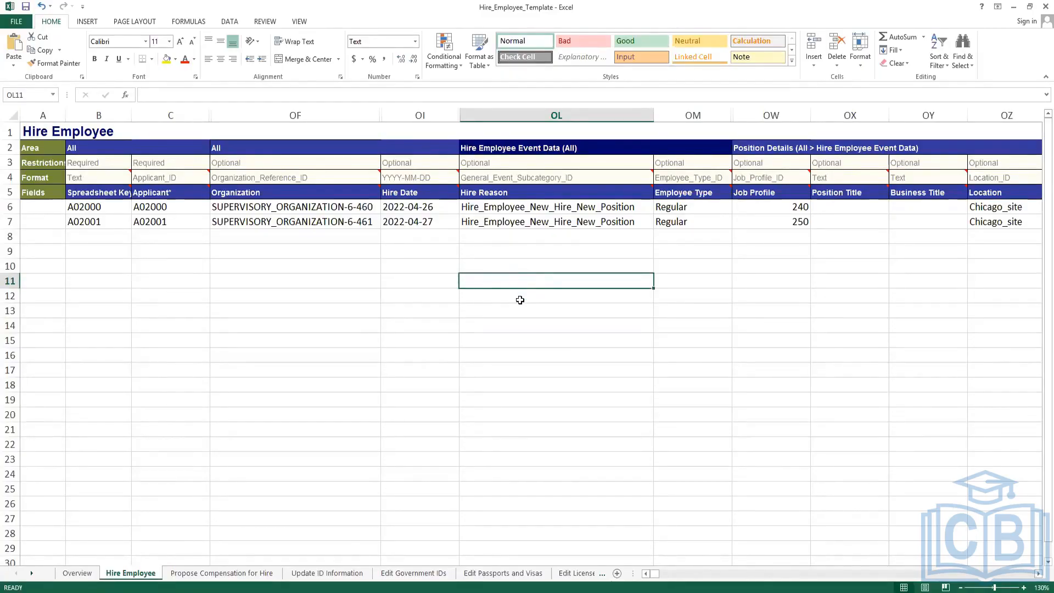
{"action": "left_click", "coordinate": [520, 300]}
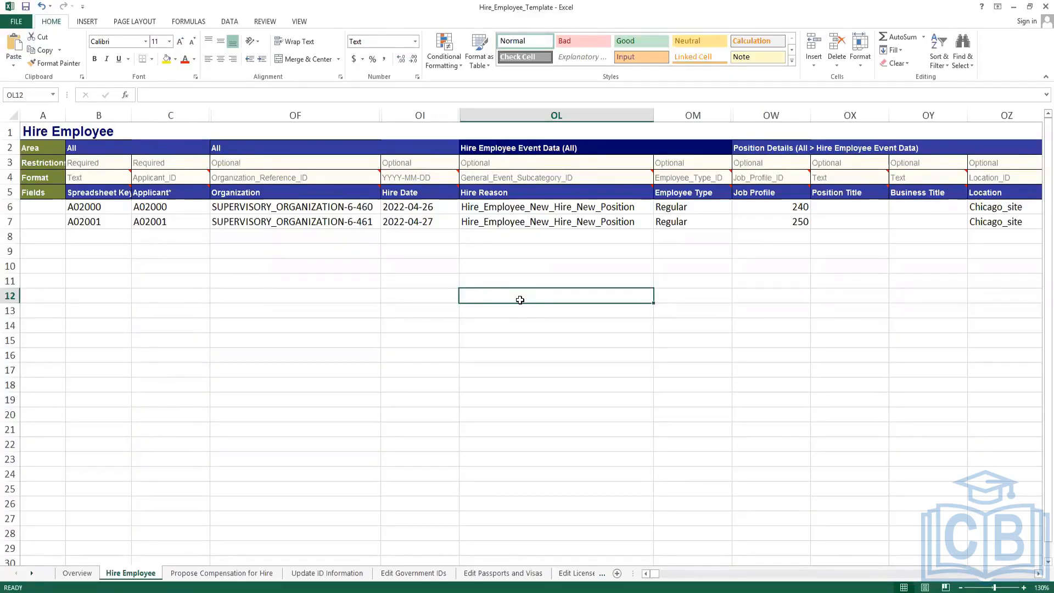
{"action": "left_click", "coordinate": [291, 222]}
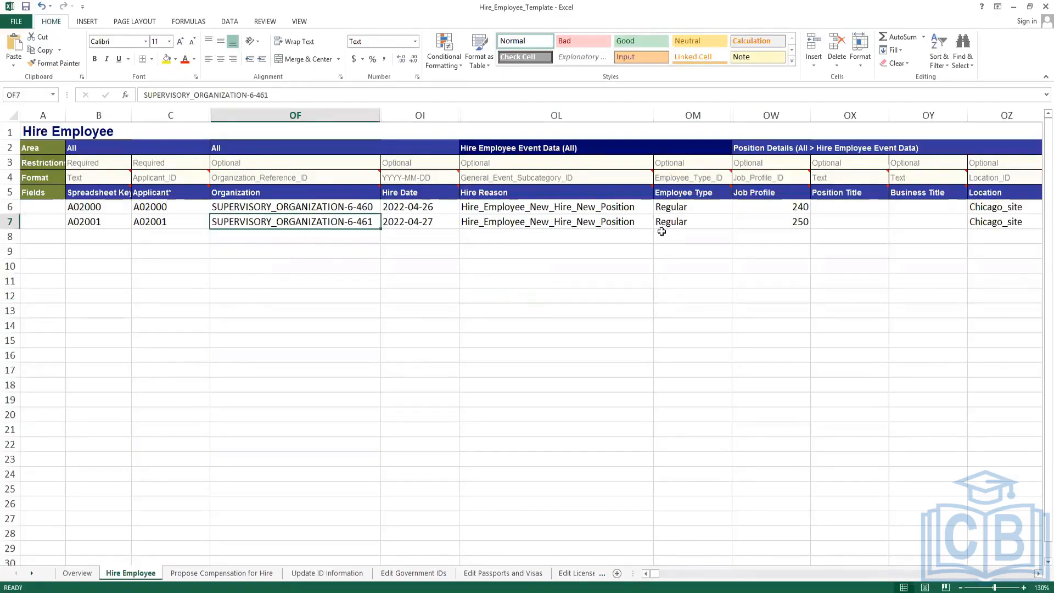
{"action": "left_click", "coordinate": [330, 207]}
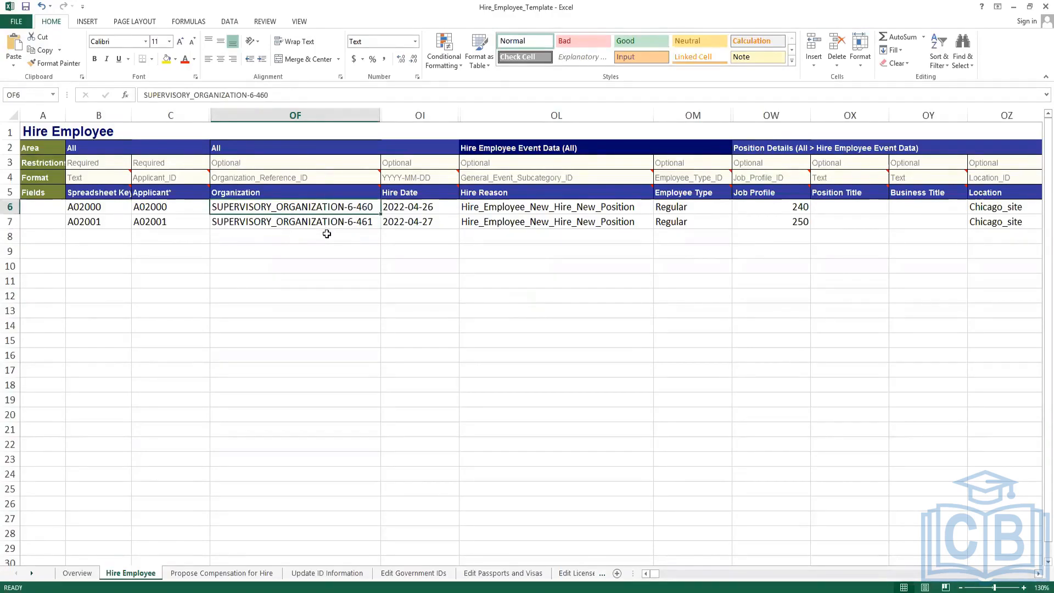
{"action": "left_click_drag", "start_coordinate": [103, 206], "coordinate": [104, 218]}
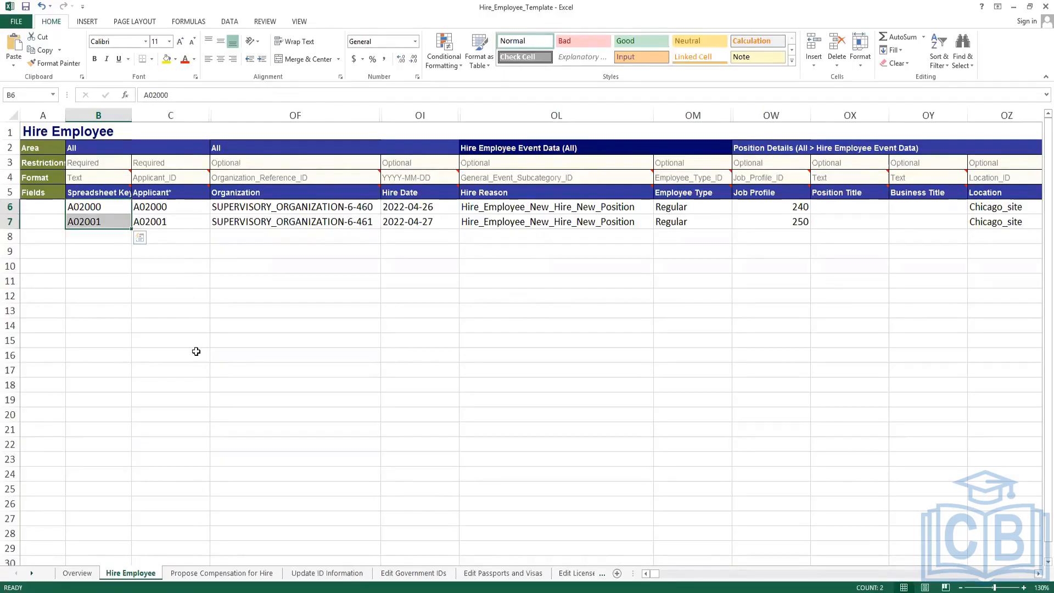
{"action": "left_click_drag", "start_coordinate": [193, 210], "coordinate": [192, 225]}
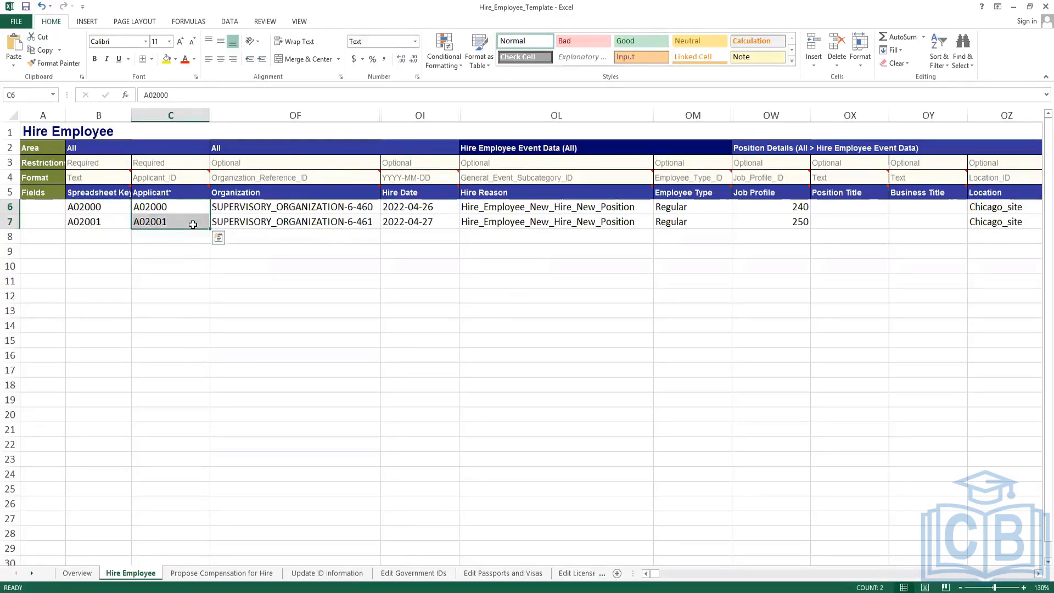
{"action": "left_click", "coordinate": [90, 206]}
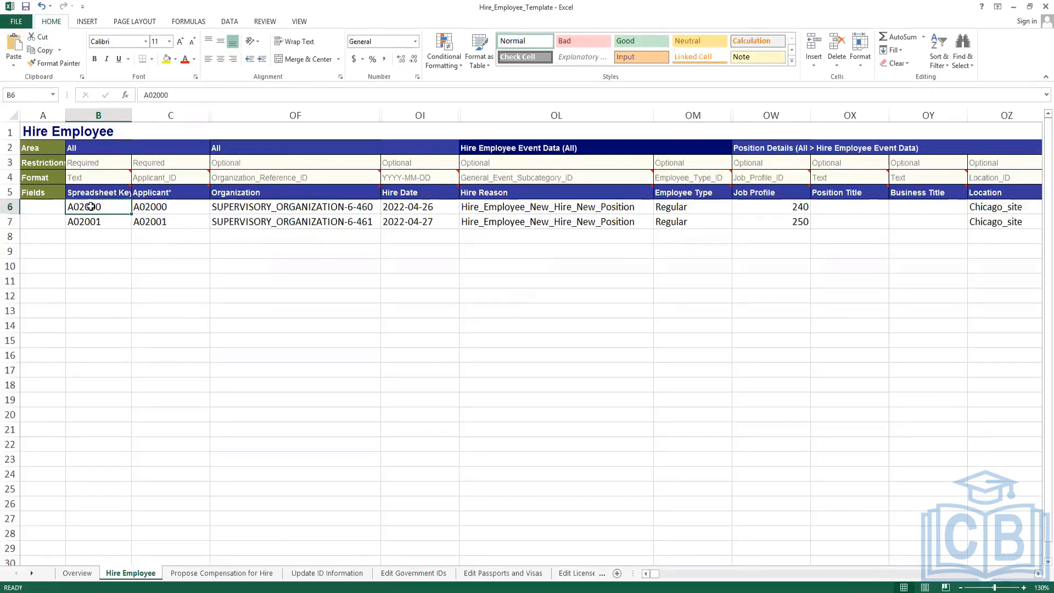
{"action": "left_click", "coordinate": [149, 207]}
{"action": "left_click", "coordinate": [224, 206]}
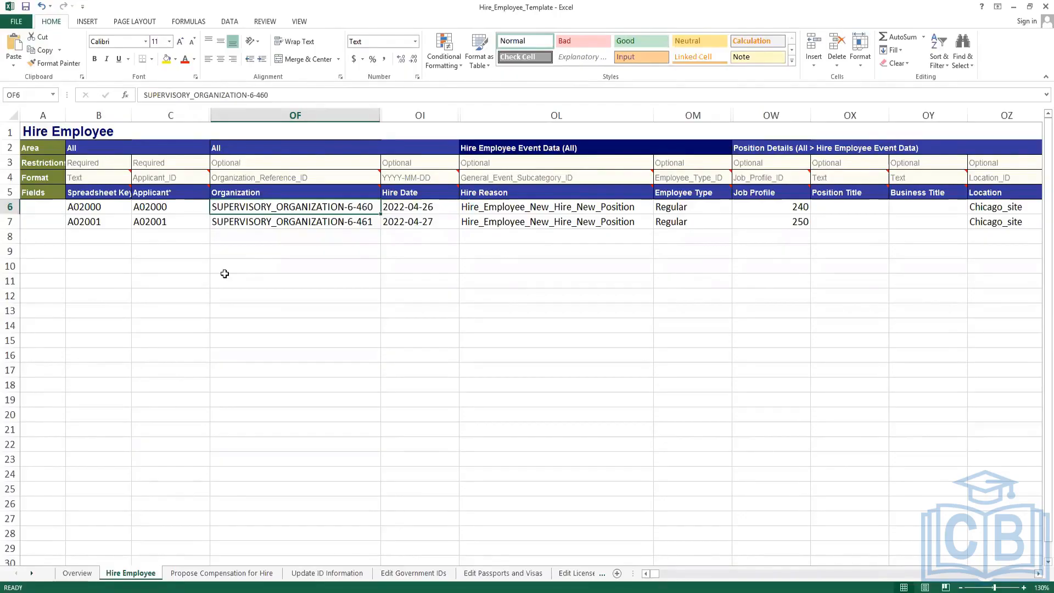
{"action": "left_click", "coordinate": [324, 279]}
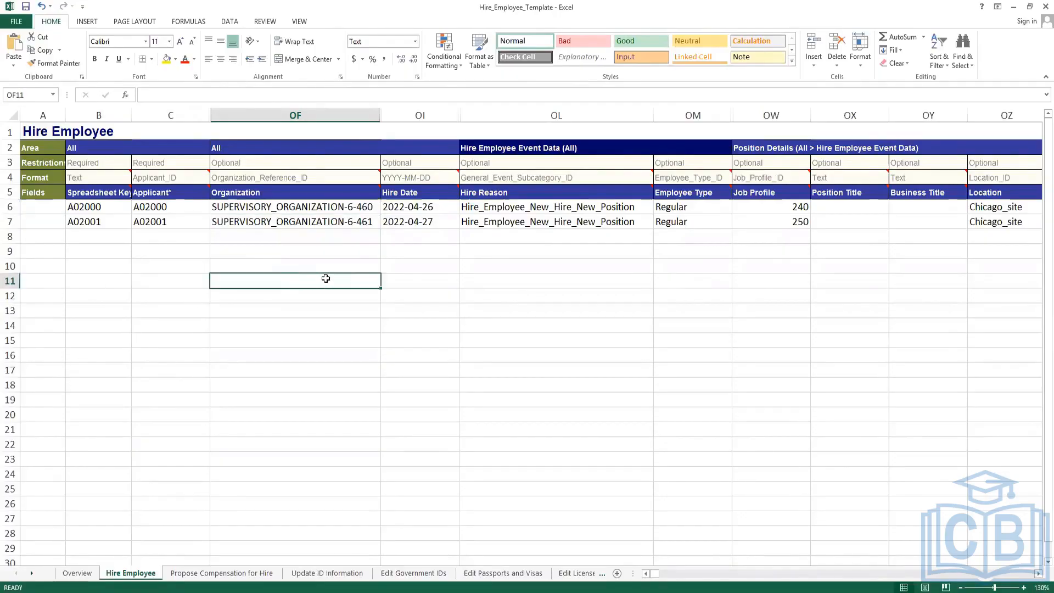
{"action": "left_click", "coordinate": [417, 313]}
{"action": "left_click", "coordinate": [312, 298]}
{"action": "left_click_drag", "start_coordinate": [305, 326], "coordinate": [292, 400]}
{"action": "left_click", "coordinate": [508, 355]}
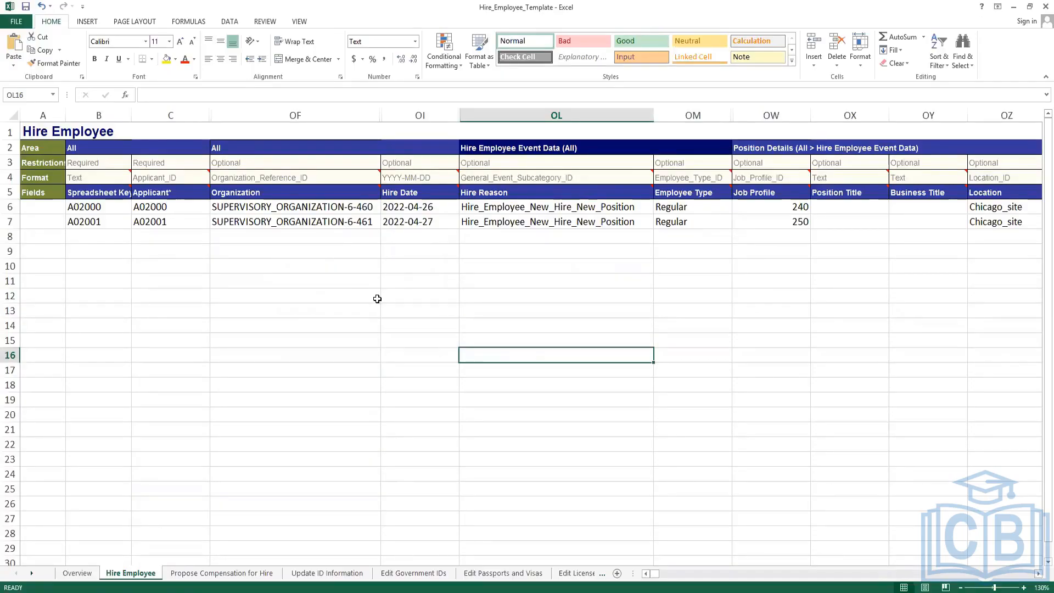
Browse the Propose Compensation, Update ID Information and Overview sheets, checking Hire Employee's processing settings.
{"action": "left_click", "coordinate": [228, 572]}
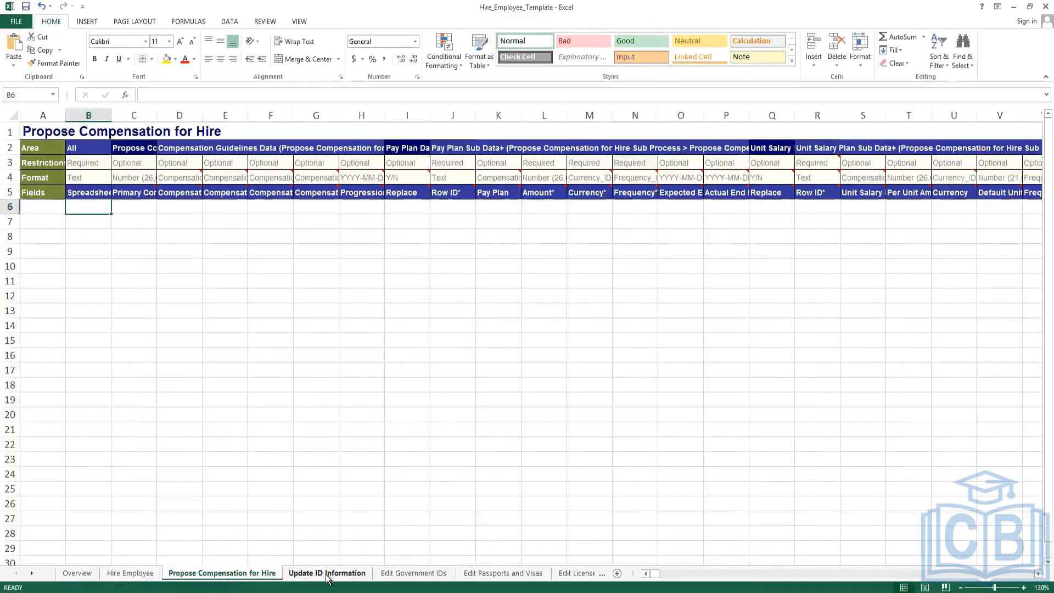
{"action": "left_click", "coordinate": [327, 573]}
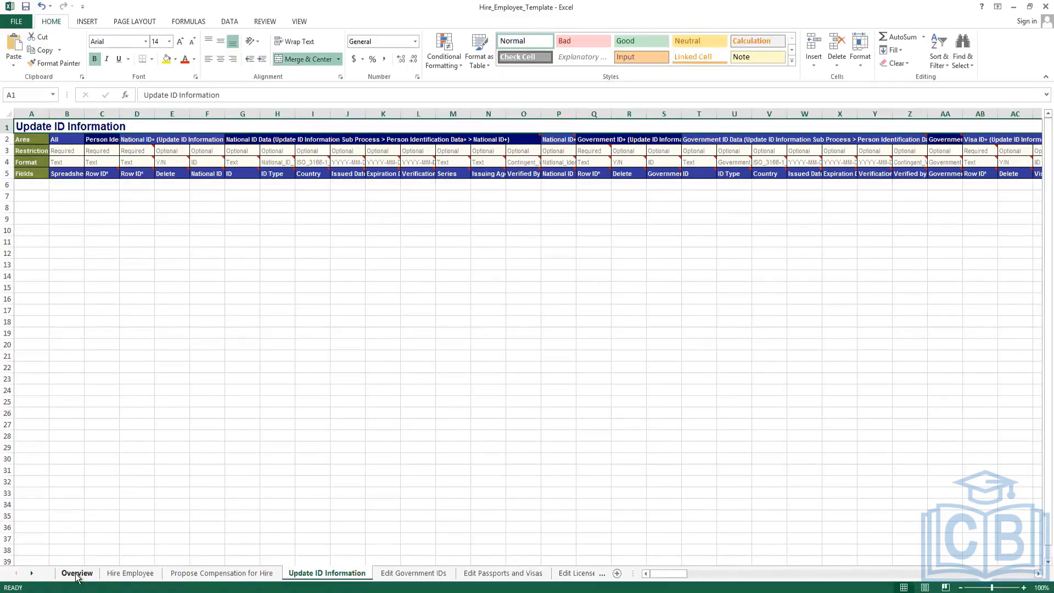
{"action": "left_click", "coordinate": [288, 332]}
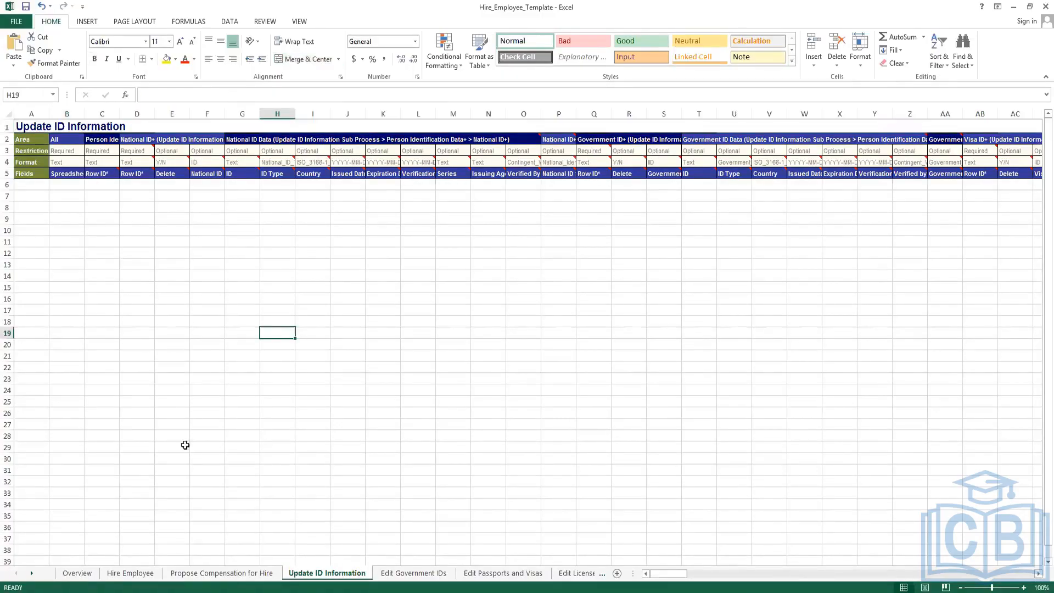
{"action": "left_click", "coordinate": [77, 573]}
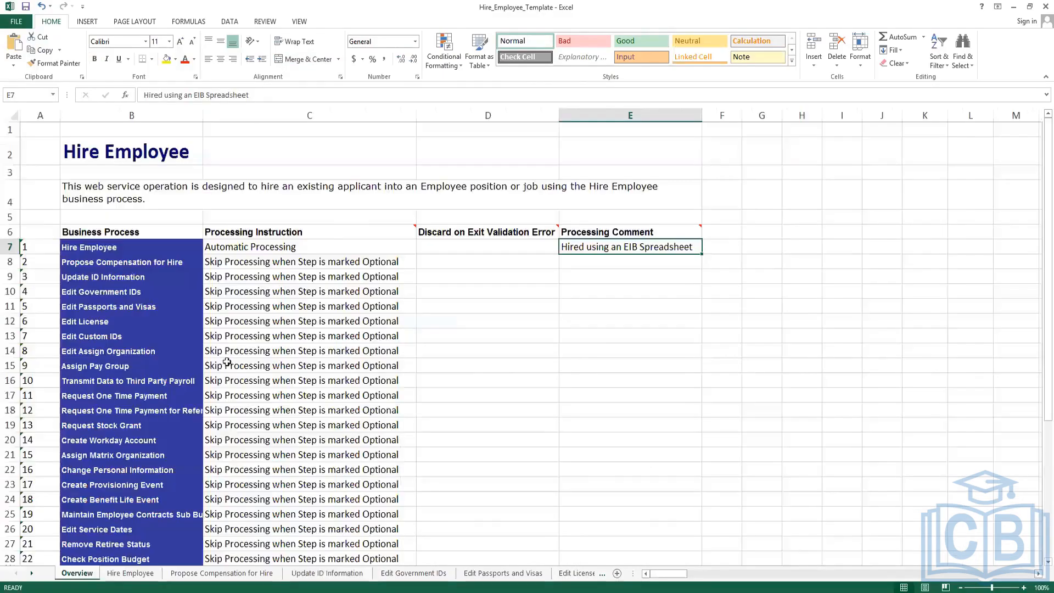
{"action": "left_click", "coordinate": [497, 246]}
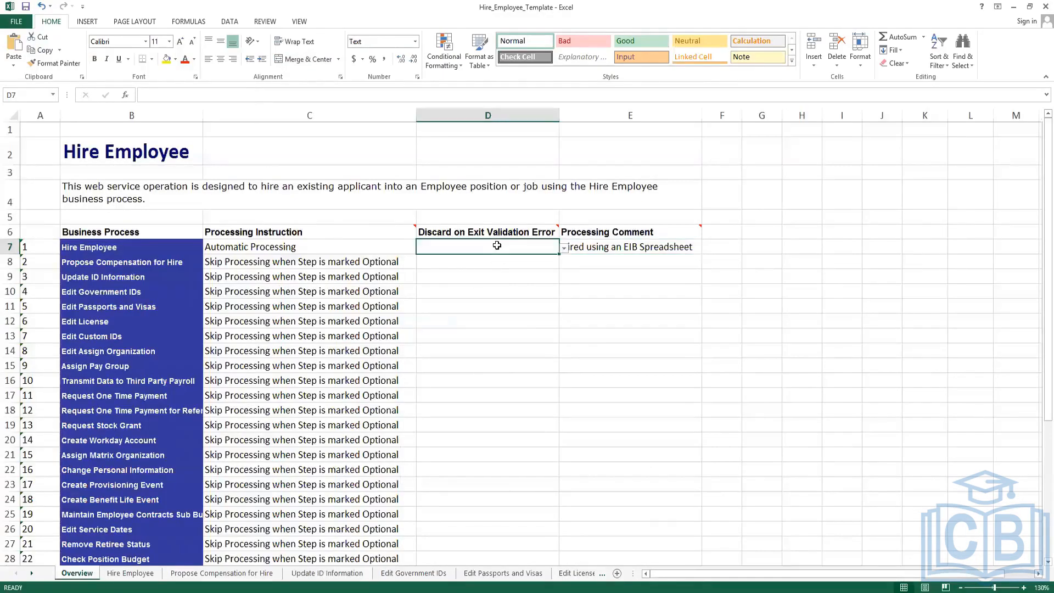
{"action": "left_click", "coordinate": [348, 248]}
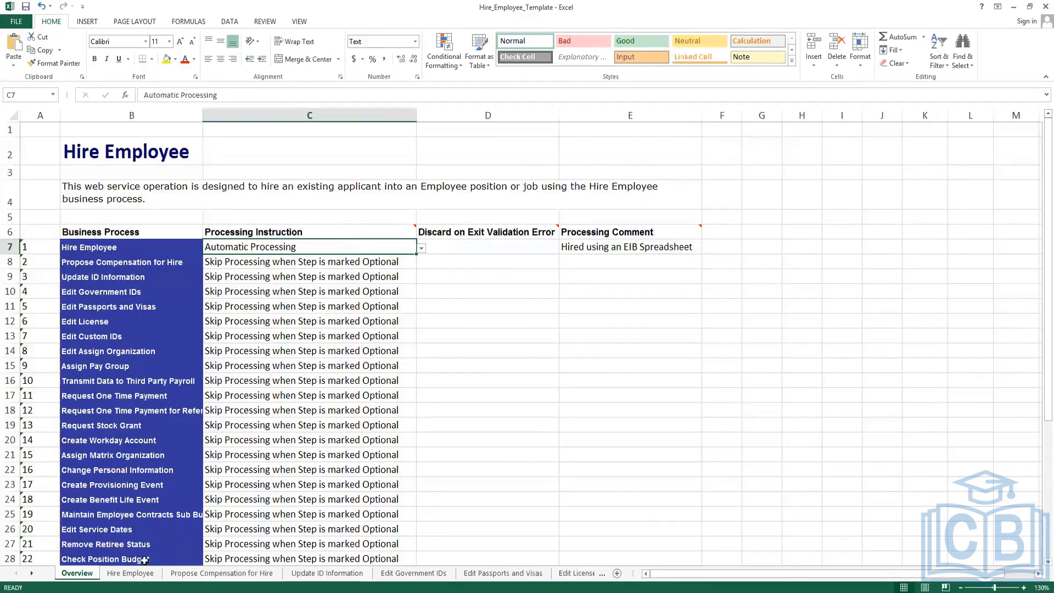
{"action": "left_click", "coordinate": [215, 577]}
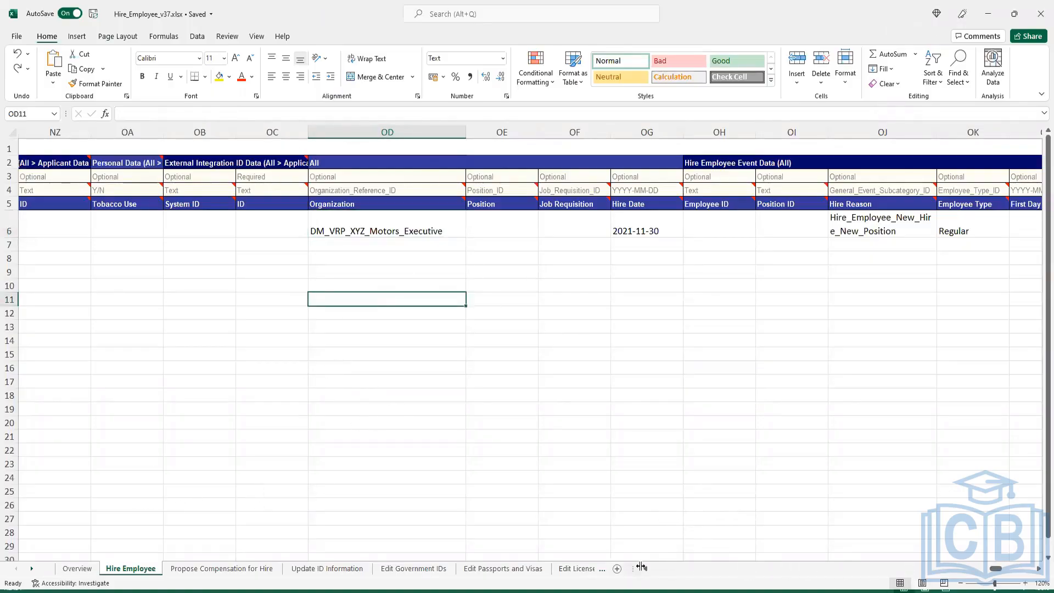
Scroll back to column A and check the applicant entry in cell C6.
{"action": "scroll", "coordinate": [647, 568], "scroll_direction": "left", "scroll_amount": 5}
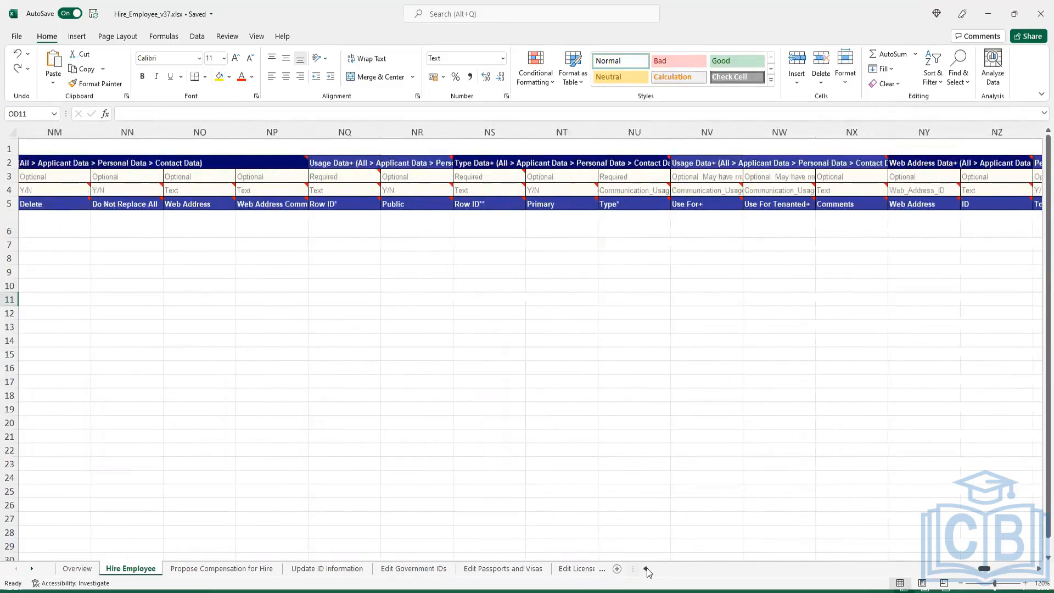
{"action": "scroll", "coordinate": [647, 568], "scroll_direction": "left", "scroll_amount": 20}
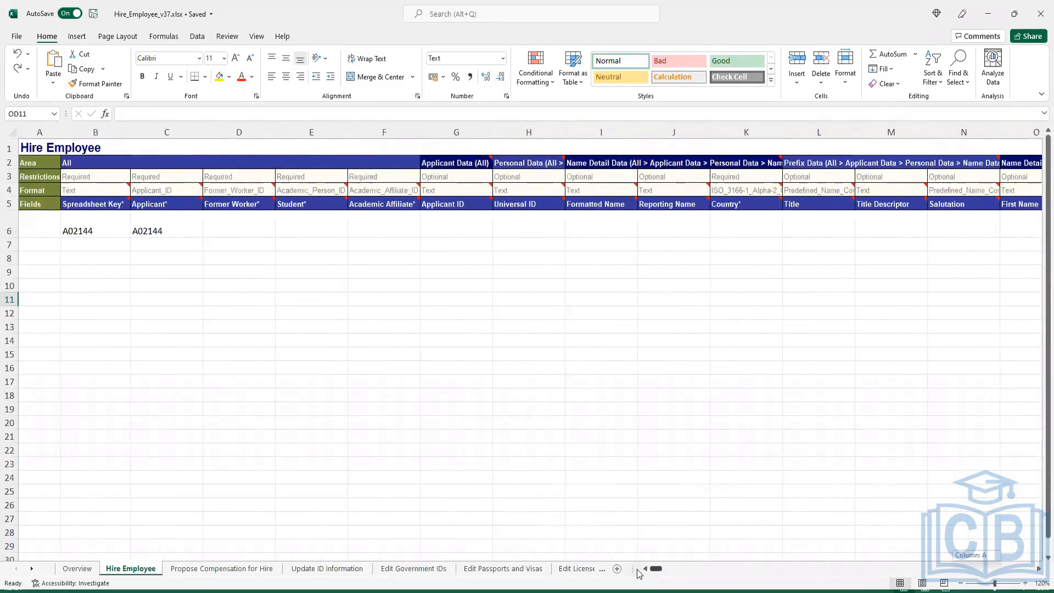
{"action": "left_click", "coordinate": [168, 226]}
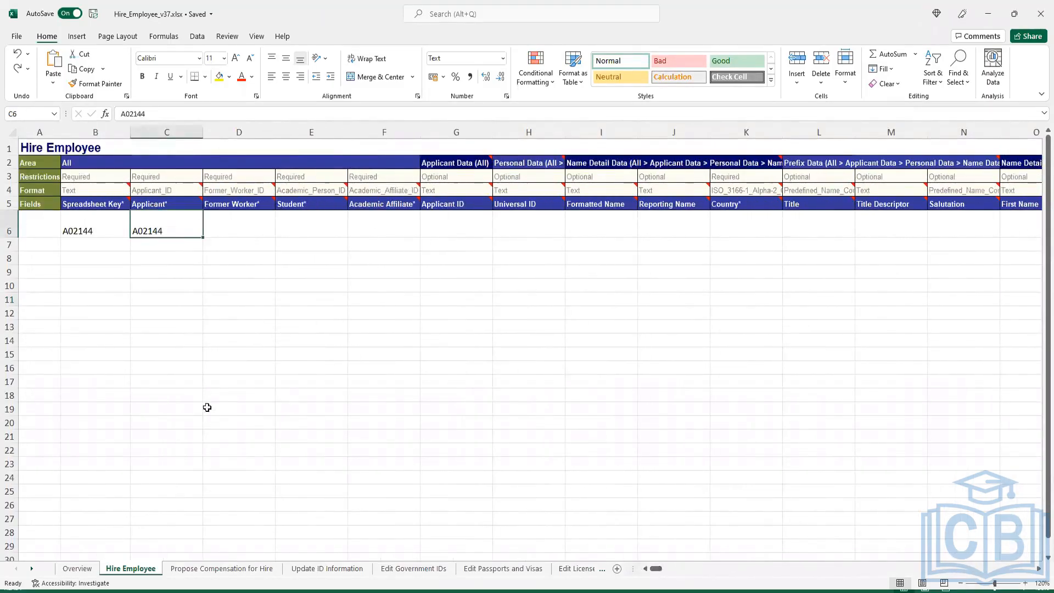
Review row 6 of the example's Propose Compensation for Hire sheet: package, grade, pay plan values.
{"action": "left_click", "coordinate": [208, 568]}
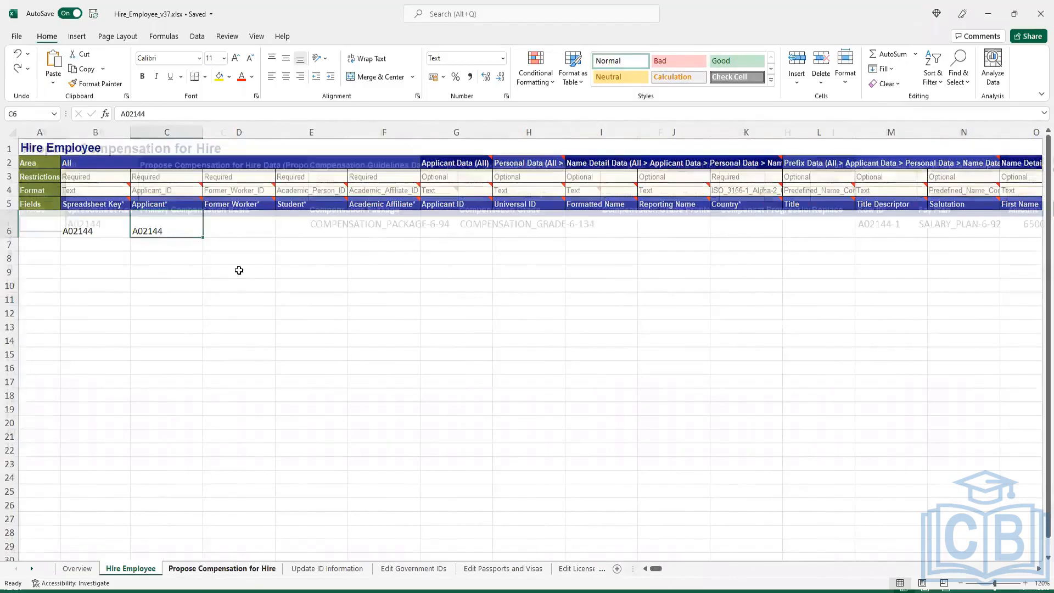
{"action": "left_click", "coordinate": [235, 268]}
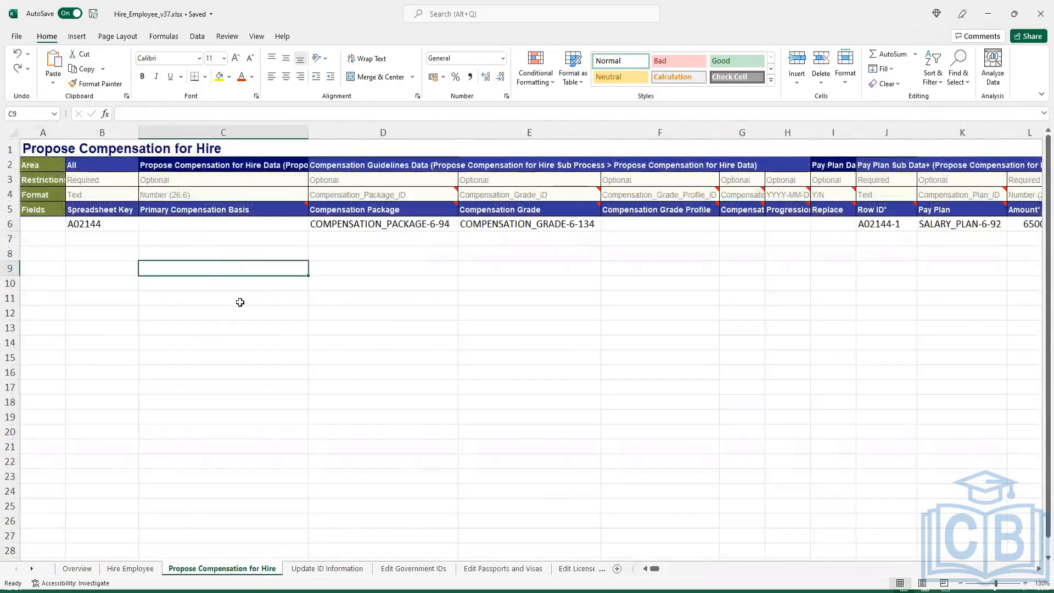
{"action": "left_click", "coordinate": [356, 225]}
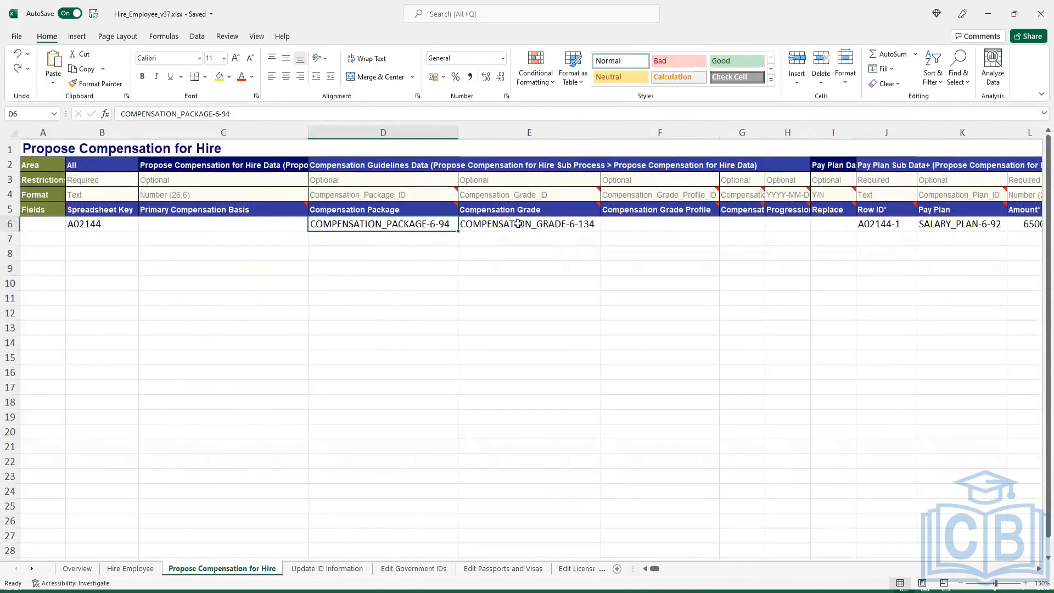
{"action": "left_click", "coordinate": [571, 231]}
{"action": "left_click", "coordinate": [890, 225]}
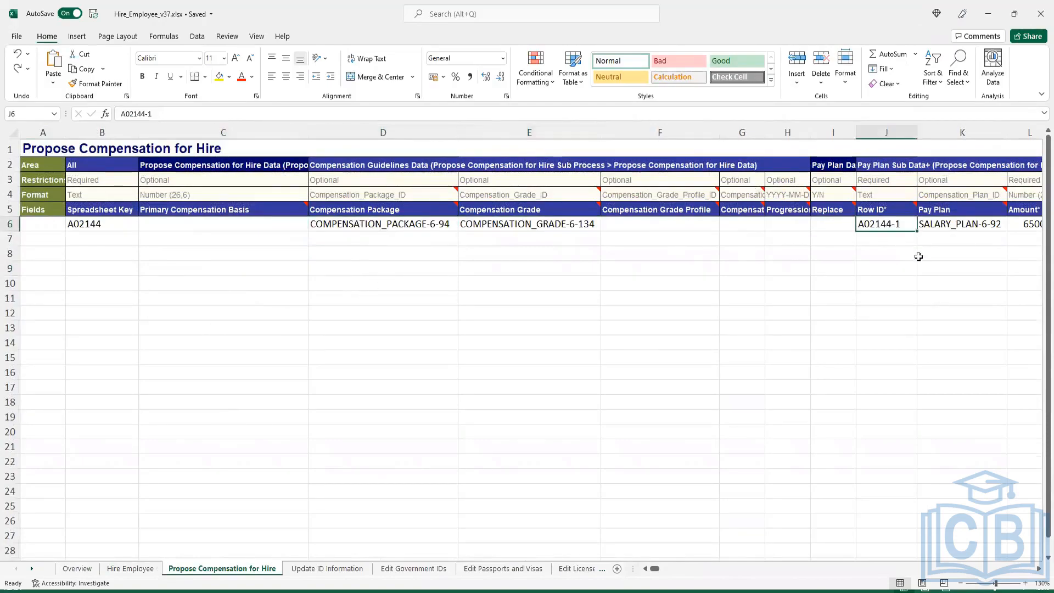
{"action": "key", "text": "Right"}
{"action": "key", "text": "Right"}
{"action": "key", "text": "Right"}
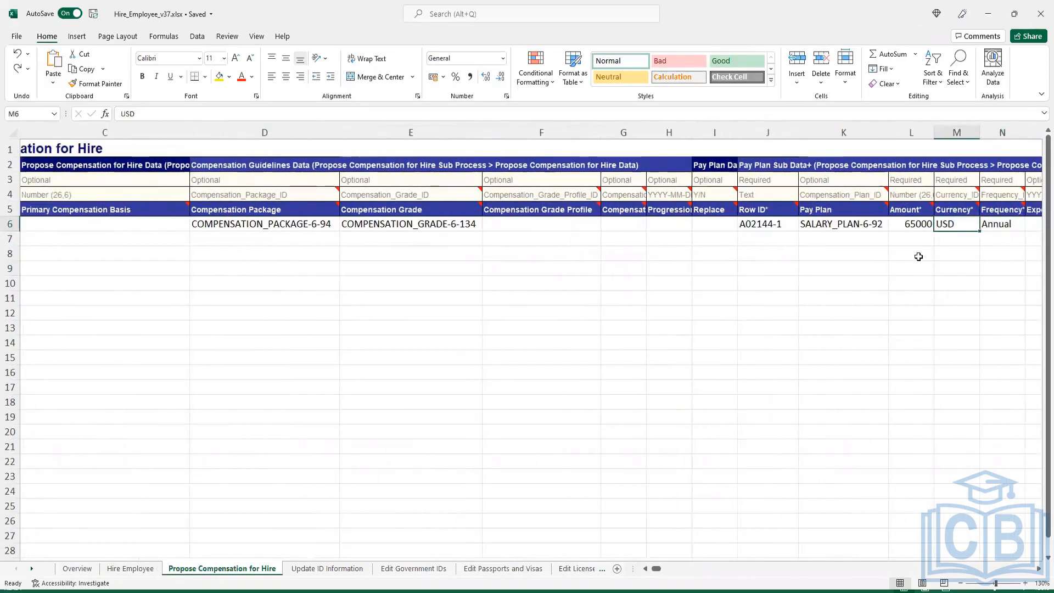
{"action": "key", "text": "Left"}
{"action": "key", "text": "Right"}
{"action": "key", "text": "Right"}
{"action": "key", "text": "Right"}
{"action": "key", "text": "Right"}
{"action": "key", "text": "Right"}
{"action": "key", "text": "Right"}
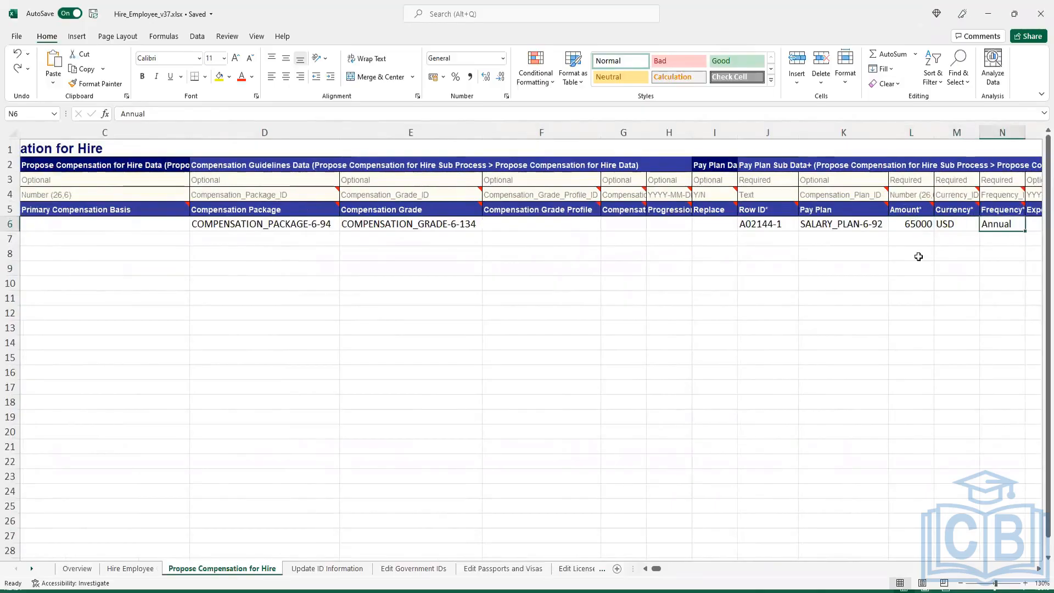
{"action": "key", "text": "Right"}
{"action": "key", "text": "Right"}
{"action": "key", "text": "Right"}
{"action": "key", "text": "Right"}
{"action": "key", "text": "Right"}
{"action": "key", "text": "Right"}
{"action": "key", "text": "Right"}
{"action": "key", "text": "Right"}
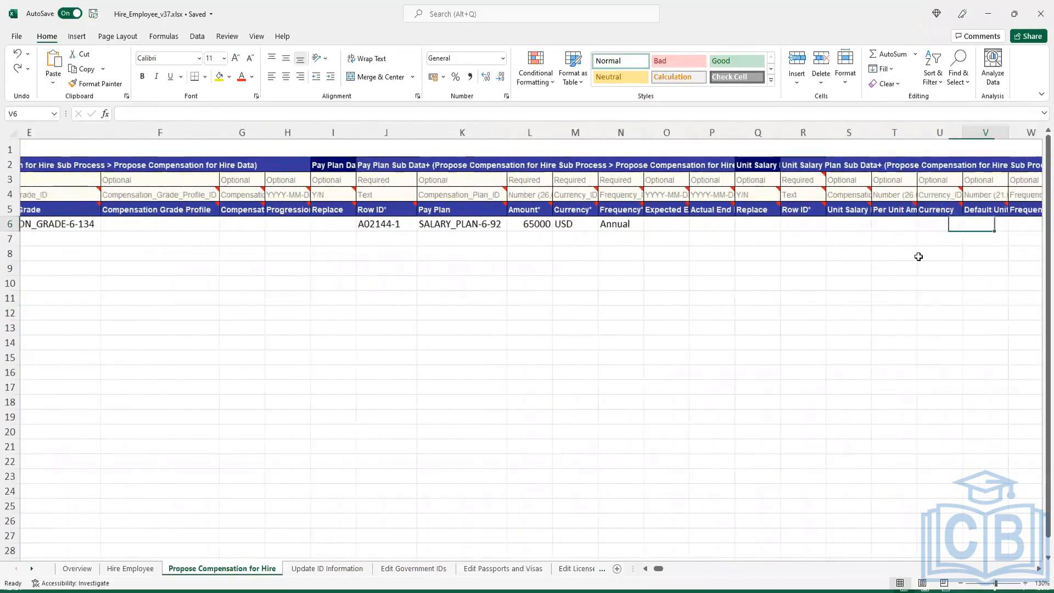
{"action": "key", "text": "Left"}
{"action": "key", "text": "Left"}
{"action": "key", "text": "Left"}
{"action": "key", "text": "Left"}
{"action": "key", "text": "Left"}
{"action": "key", "text": "Left"}
{"action": "key", "text": "Left"}
{"action": "key", "text": "Left"}
{"action": "key", "text": "Left"}
{"action": "key", "text": "Left"}
{"action": "key", "text": "Left"}
{"action": "key", "text": "Left"}
{"action": "key", "text": "Left"}
{"action": "key", "text": "Left"}
{"action": "key", "text": "Left"}
{"action": "key", "text": "Left"}
{"action": "key", "text": "Left"}
{"action": "key", "text": "Left"}
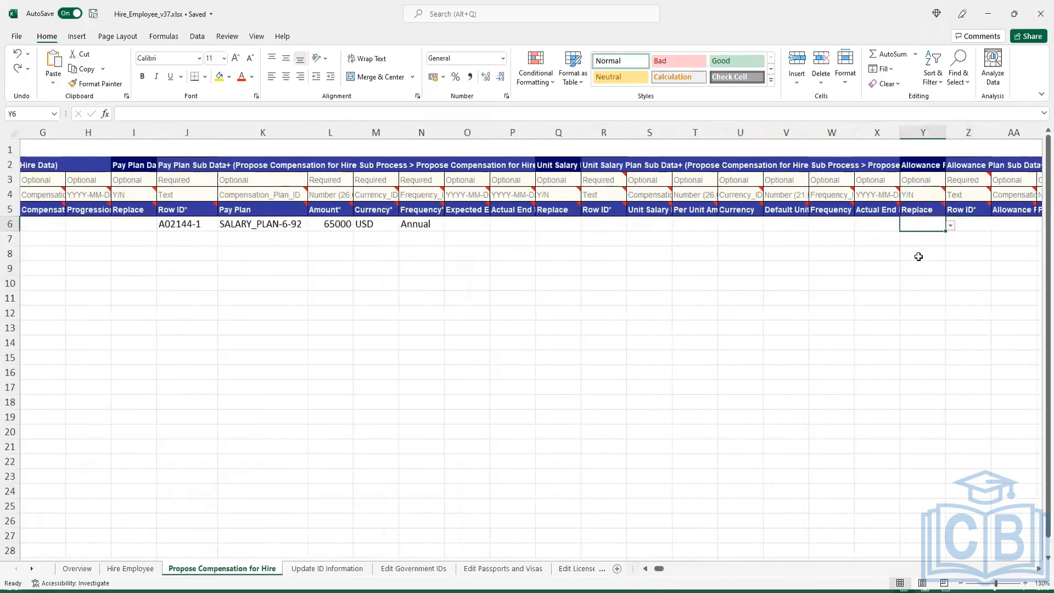
{"action": "key", "text": "Left"}
{"action": "key", "text": "Left"}
{"action": "key", "text": "Left"}
{"action": "key", "text": "Left"}
{"action": "key", "text": "Left"}
{"action": "key", "text": "Left"}
{"action": "key", "text": "Right"}
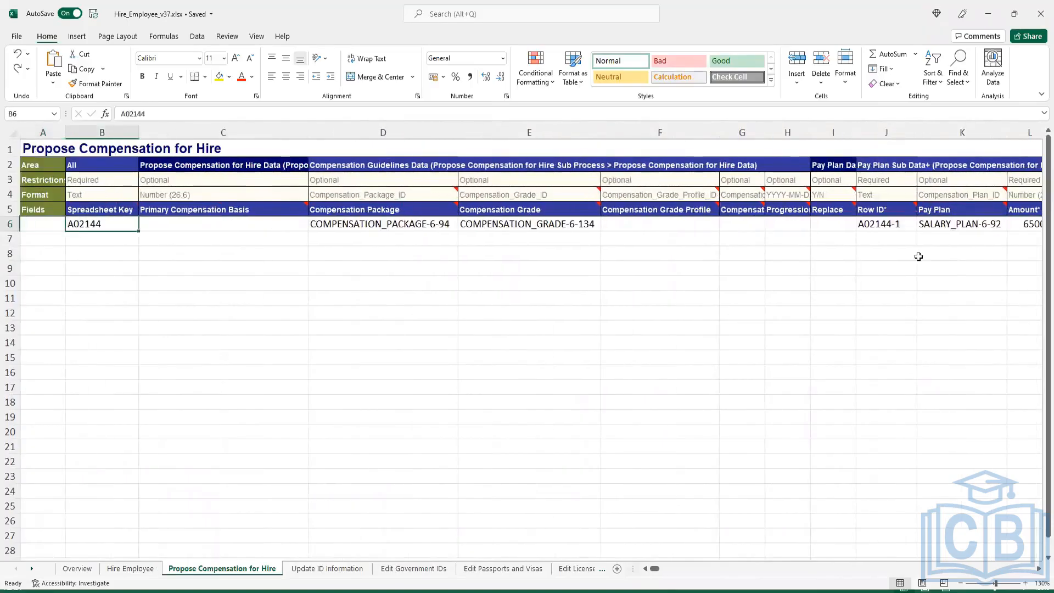
{"action": "key", "text": "Right"}
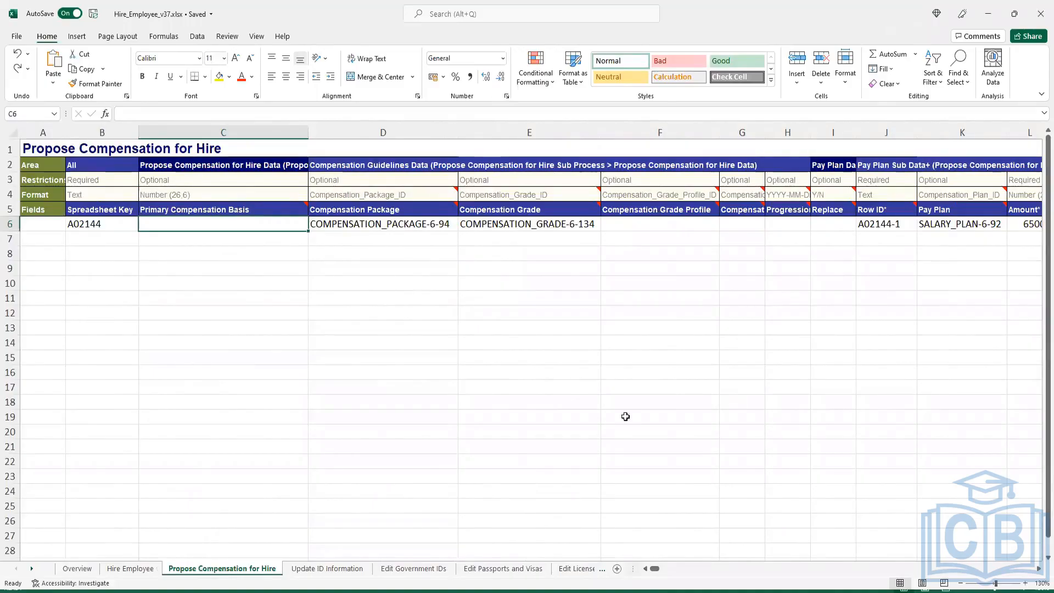
Look through the Government IDs, Passports, License, Custom IDs, Pay Group and One Time Payment sheets.
{"action": "left_click", "coordinate": [419, 571]}
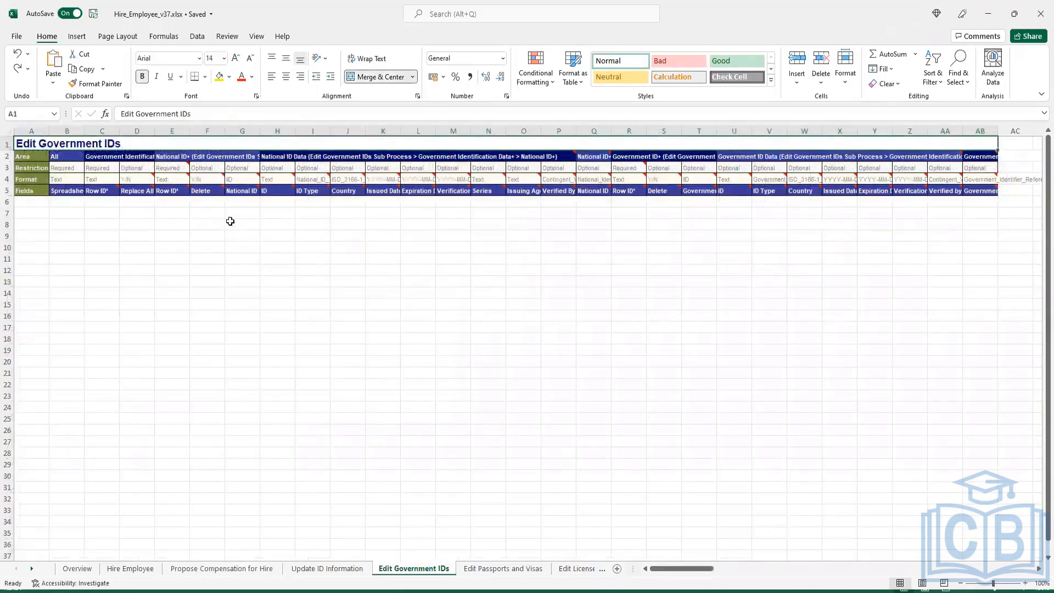
{"action": "left_click", "coordinate": [230, 222]}
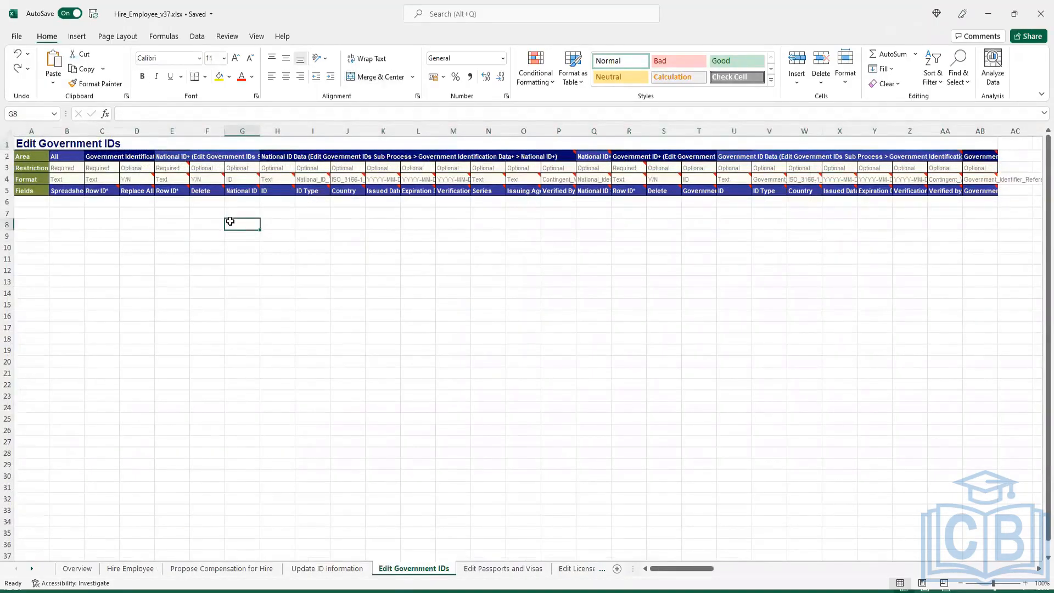
{"action": "left_click", "coordinate": [503, 569]}
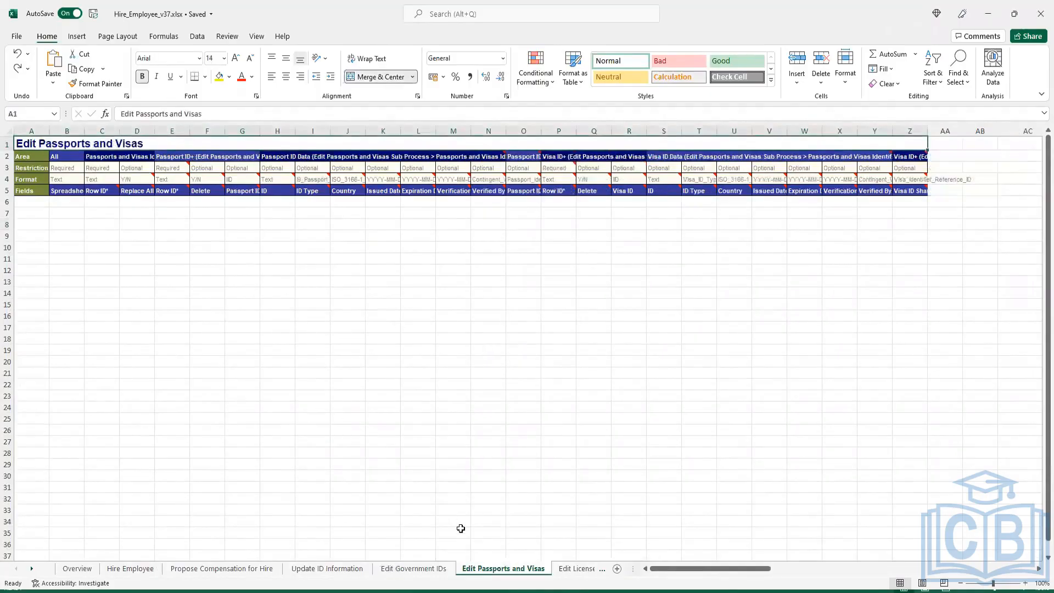
{"action": "left_click", "coordinate": [580, 570]}
{"action": "left_click", "coordinate": [577, 570]}
{"action": "left_click", "coordinate": [579, 570]}
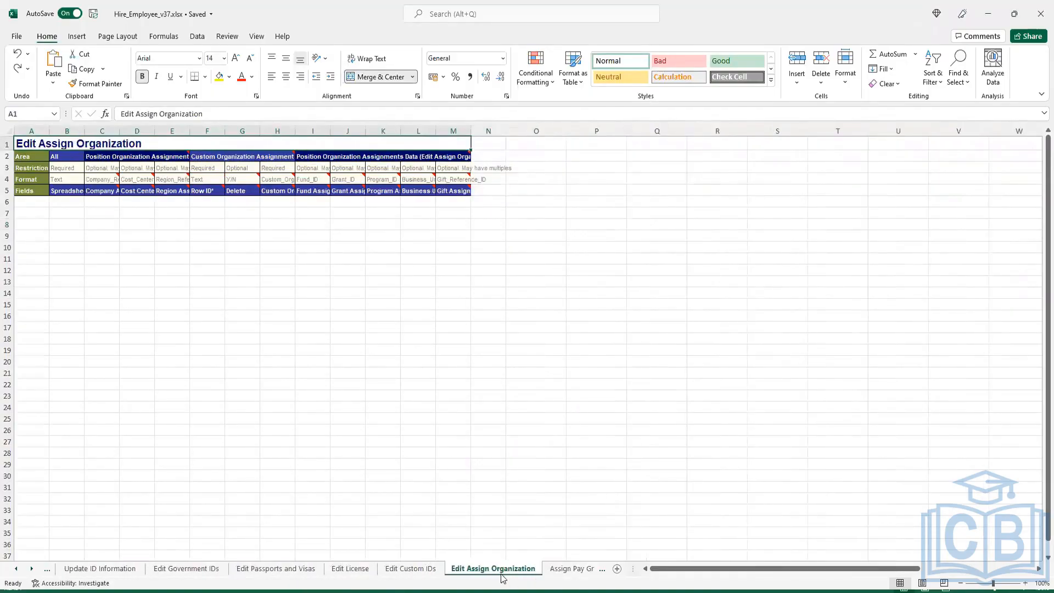
{"action": "left_click", "coordinate": [553, 571]}
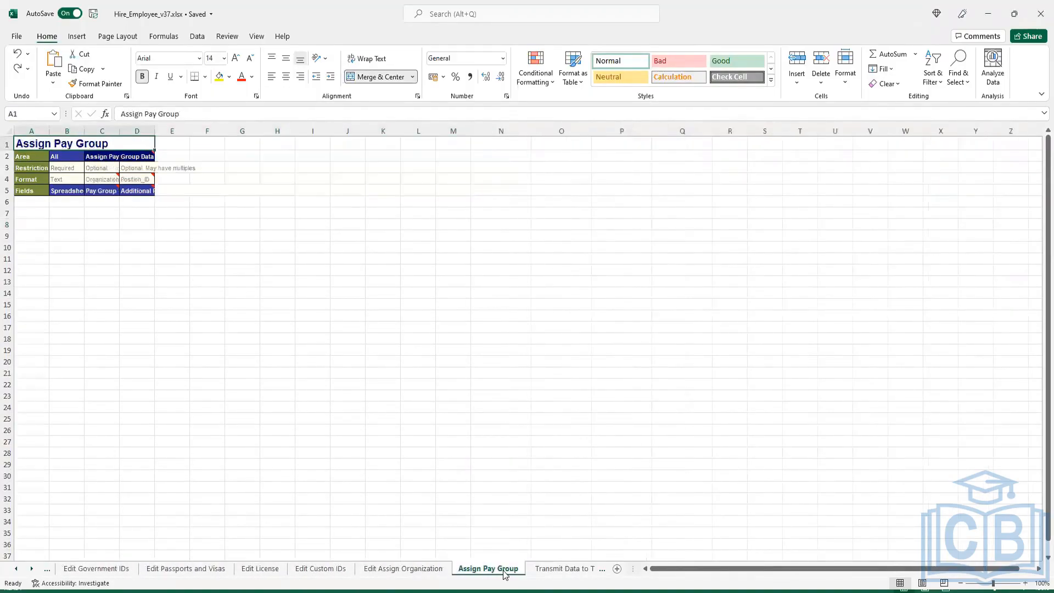
{"action": "left_click", "coordinate": [549, 571]}
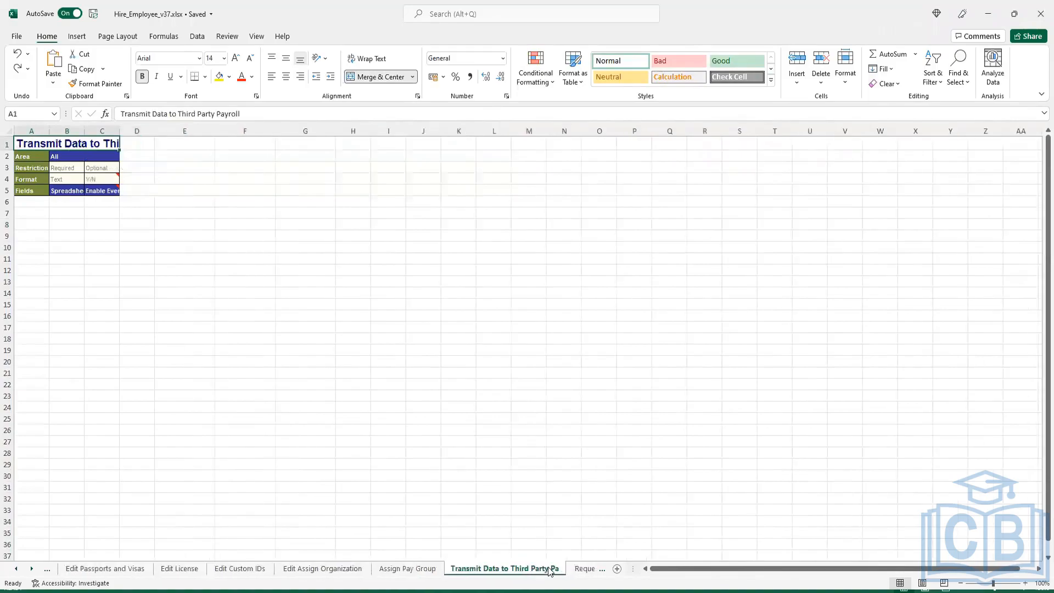
{"action": "left_click", "coordinate": [582, 570]}
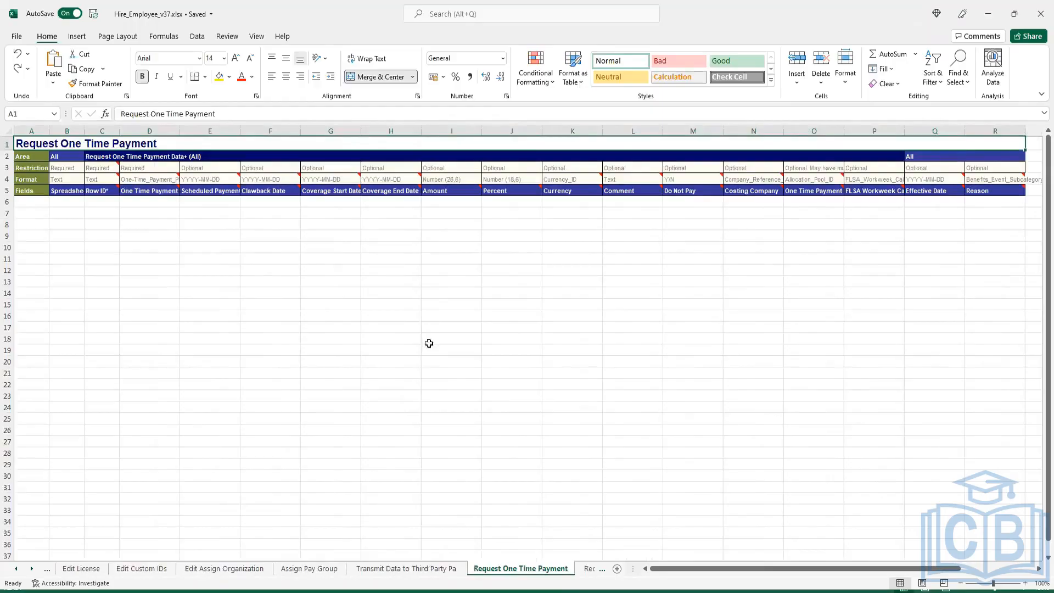
{"action": "left_click", "coordinate": [588, 569]}
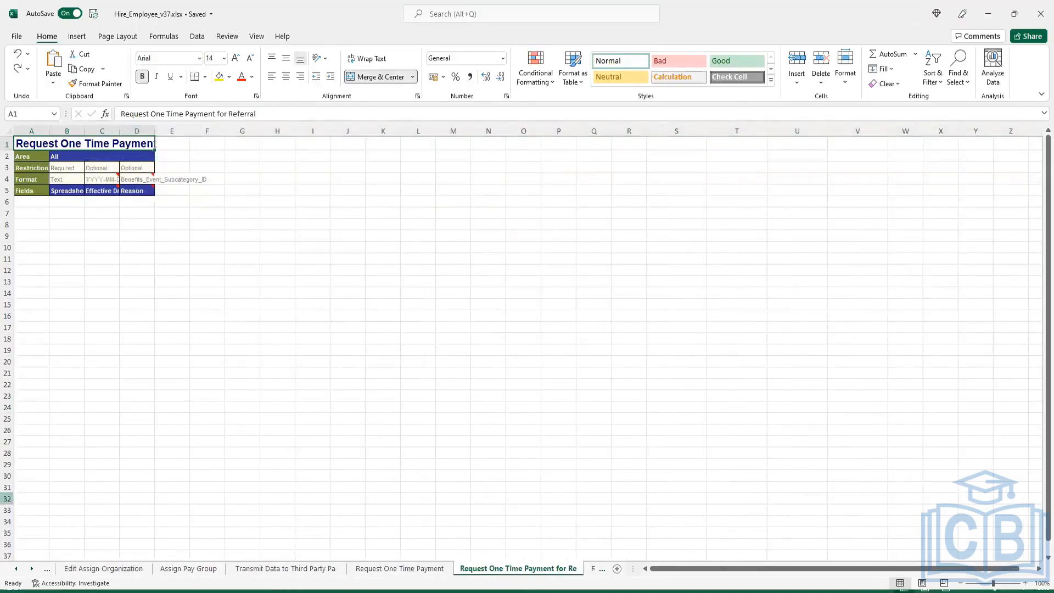
Scroll the sheet tabs back to the start and return to the Hire Employee sheet.
{"action": "left_click", "coordinate": [16, 571]}
{"action": "left_click", "coordinate": [16, 573]}
{"action": "left_click", "coordinate": [17, 573]}
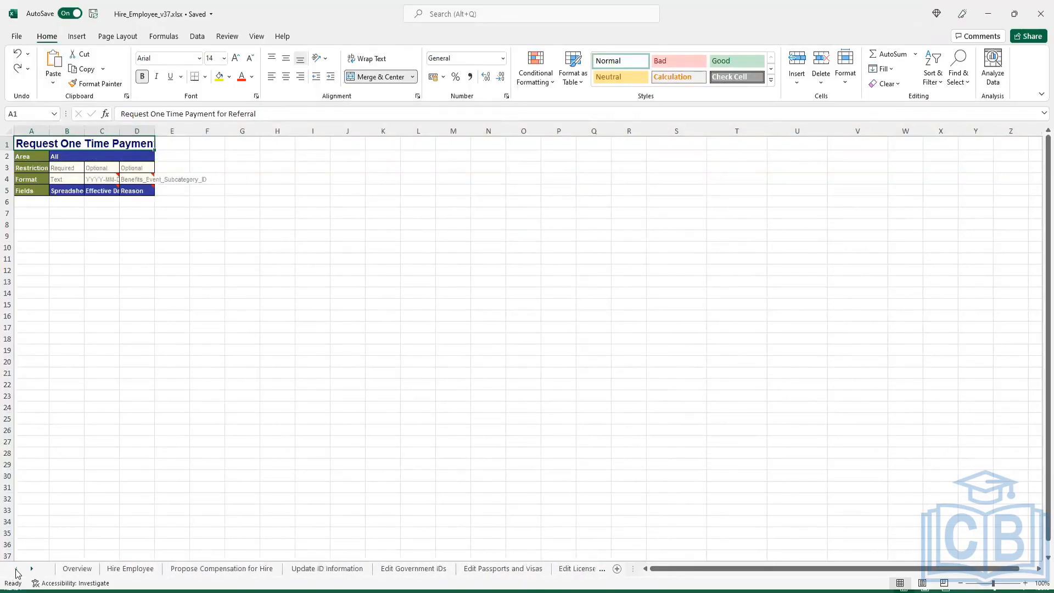
{"action": "left_click", "coordinate": [269, 569]}
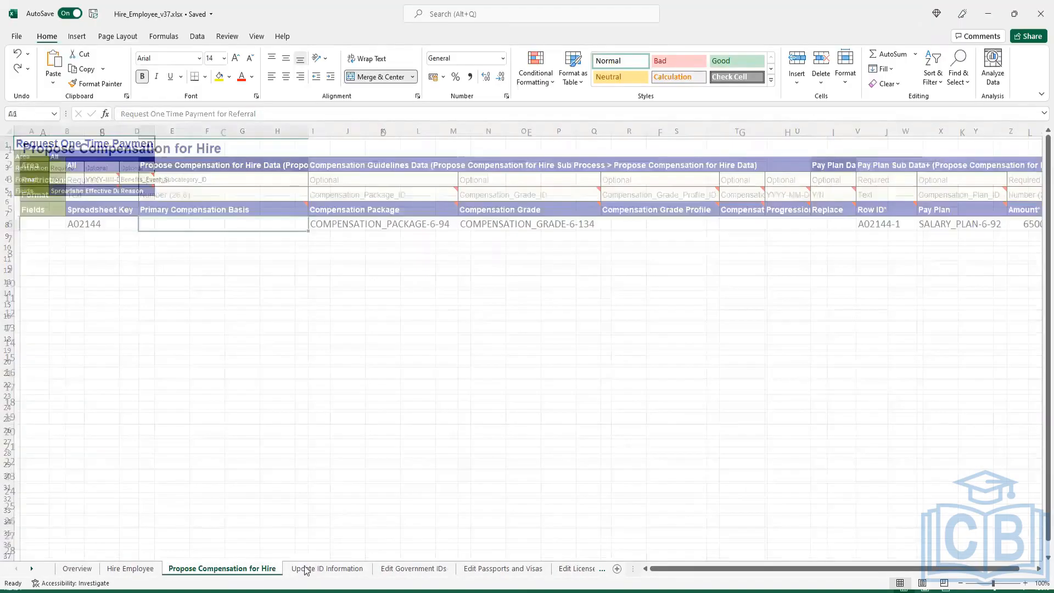
{"action": "left_click", "coordinate": [324, 569]}
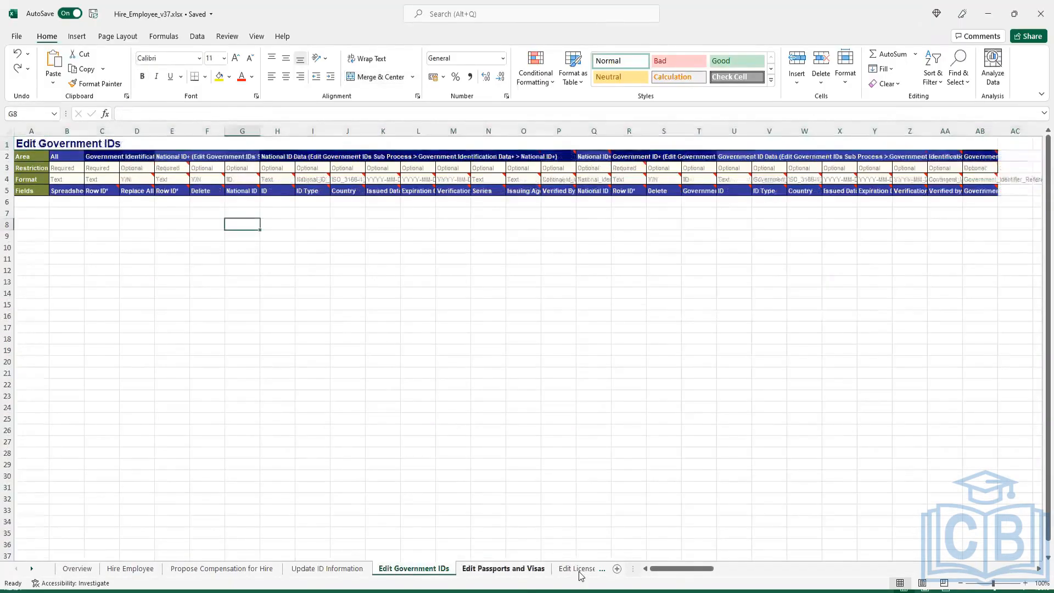
{"action": "left_click", "coordinate": [577, 569]}
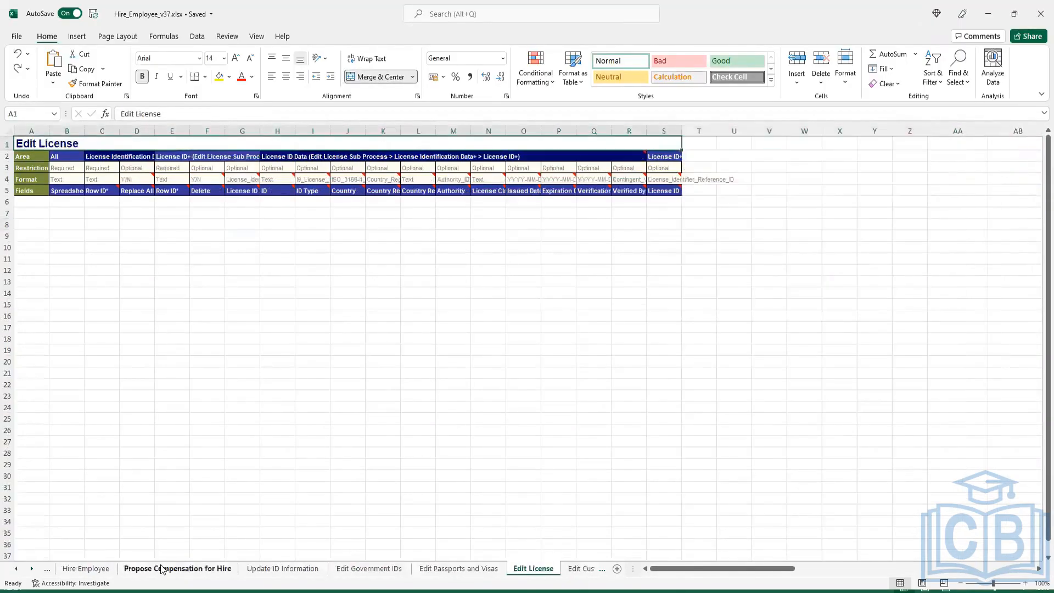
{"action": "left_click", "coordinate": [86, 569]}
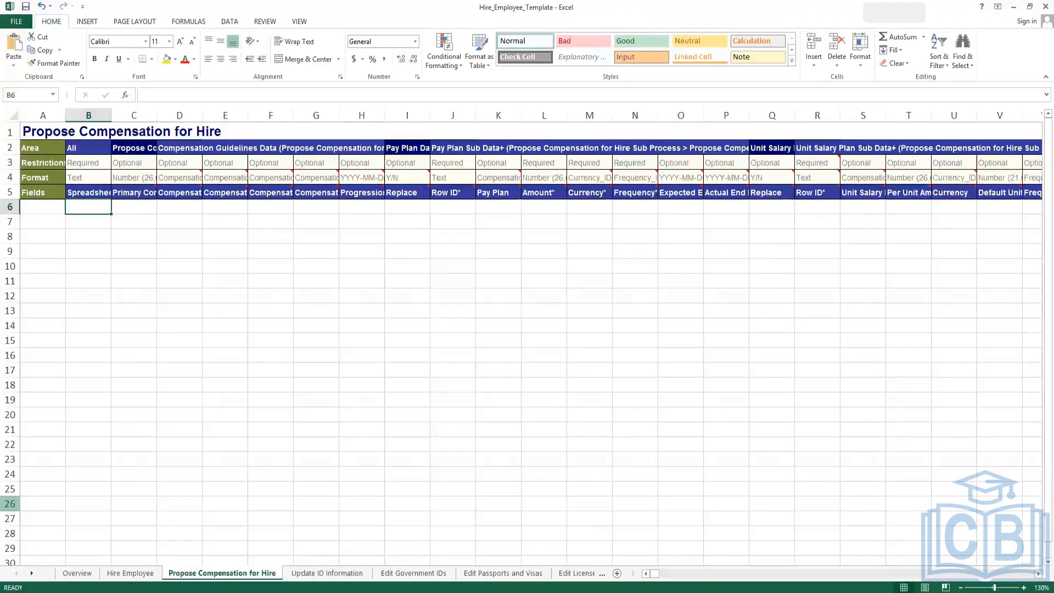
Check the spreadsheet keys and applicant references in B6:C7 of the template's Hire Employee sheet.
{"action": "left_click", "coordinate": [119, 573]}
{"action": "left_click", "coordinate": [107, 212]}
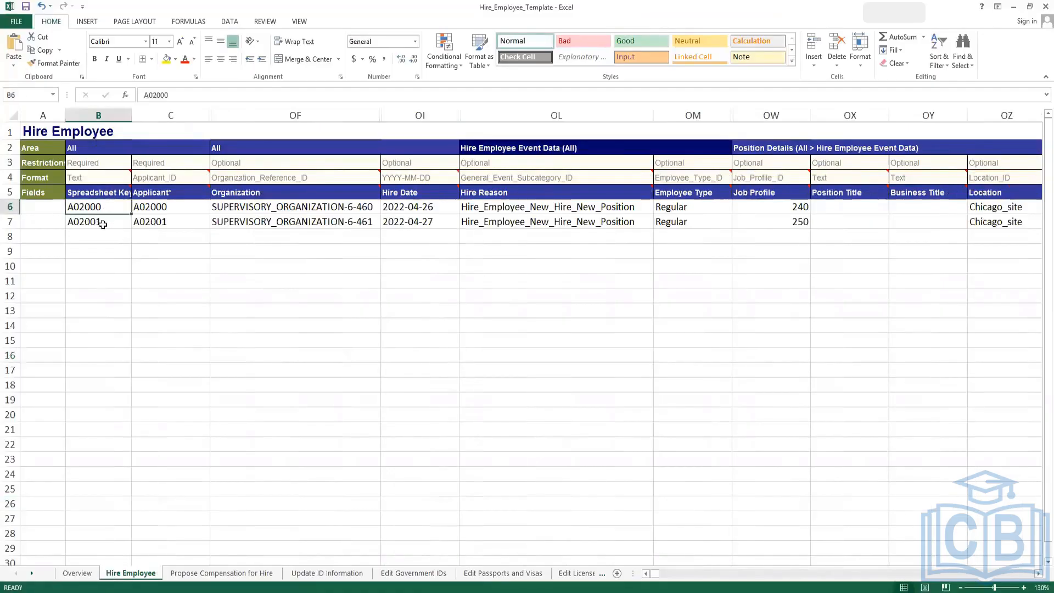
{"action": "left_click", "coordinate": [103, 224]}
{"action": "left_click", "coordinate": [149, 205]}
{"action": "left_click", "coordinate": [163, 219]}
{"action": "left_click", "coordinate": [164, 207]}
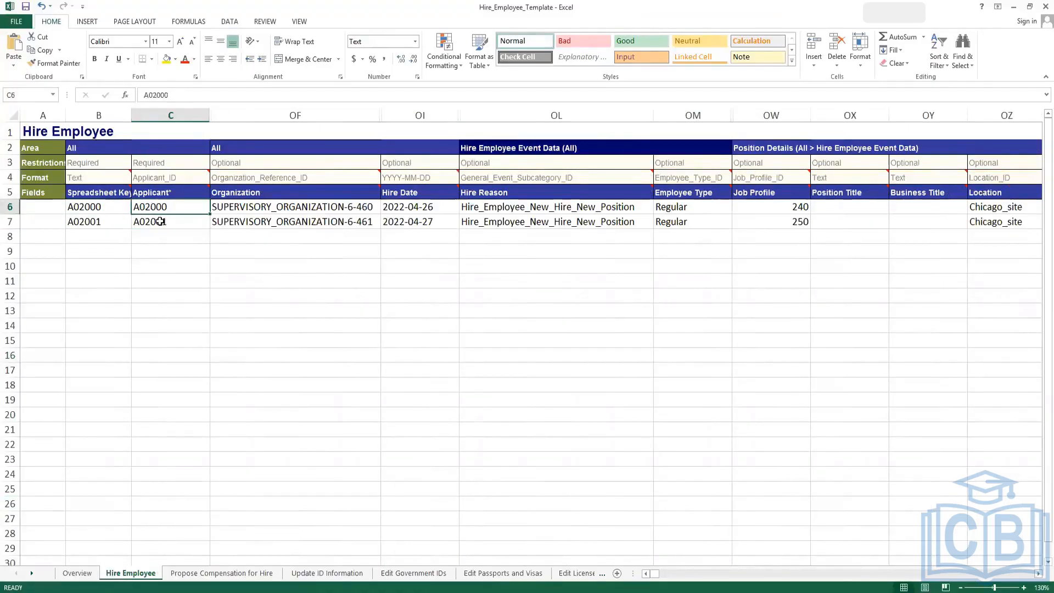
{"action": "left_click", "coordinate": [160, 223]}
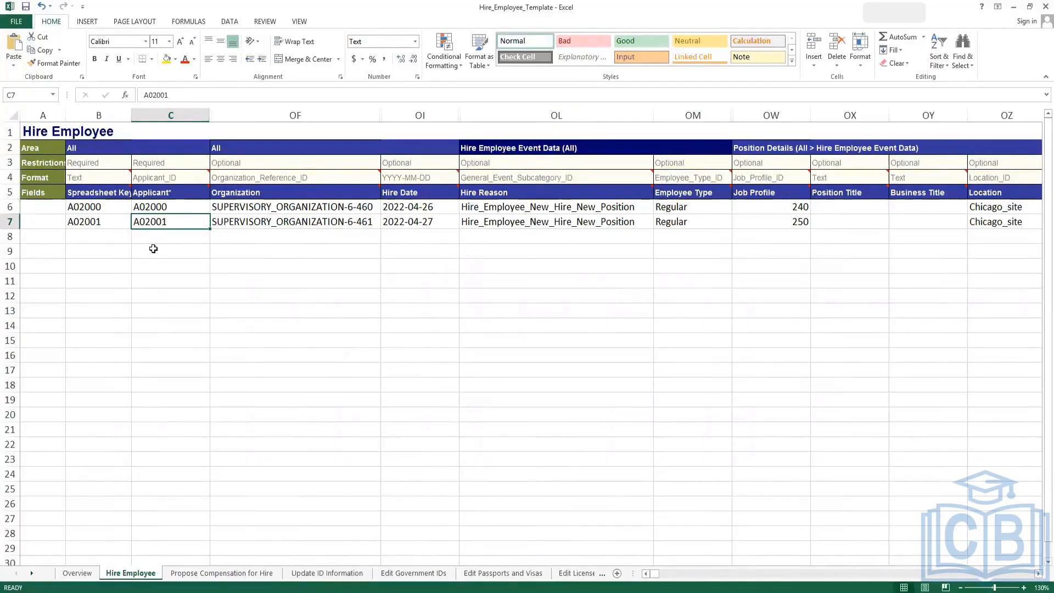
{"action": "left_click", "coordinate": [110, 262]}
{"action": "left_click", "coordinate": [171, 263]}
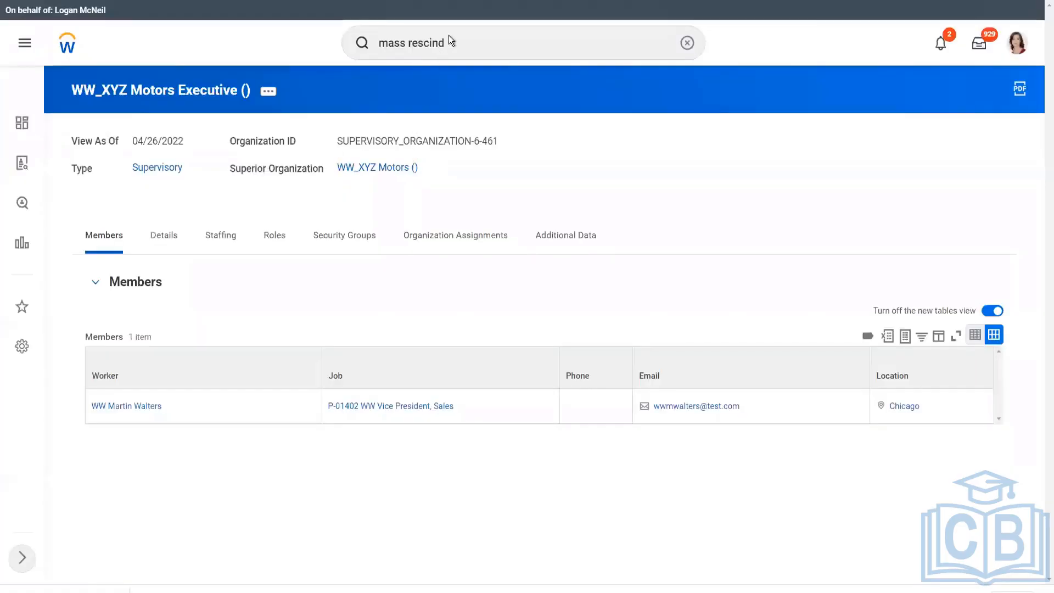
Search 'create eib' and open the Create EIB task.
{"action": "left_click", "coordinate": [453, 42]}
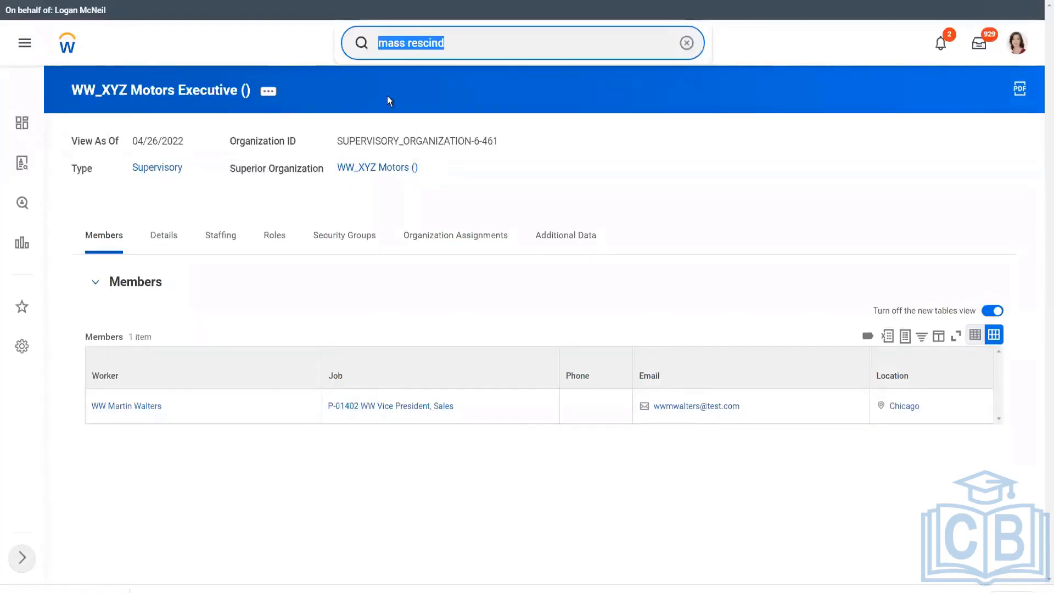
{"action": "type", "text": "create eib"}
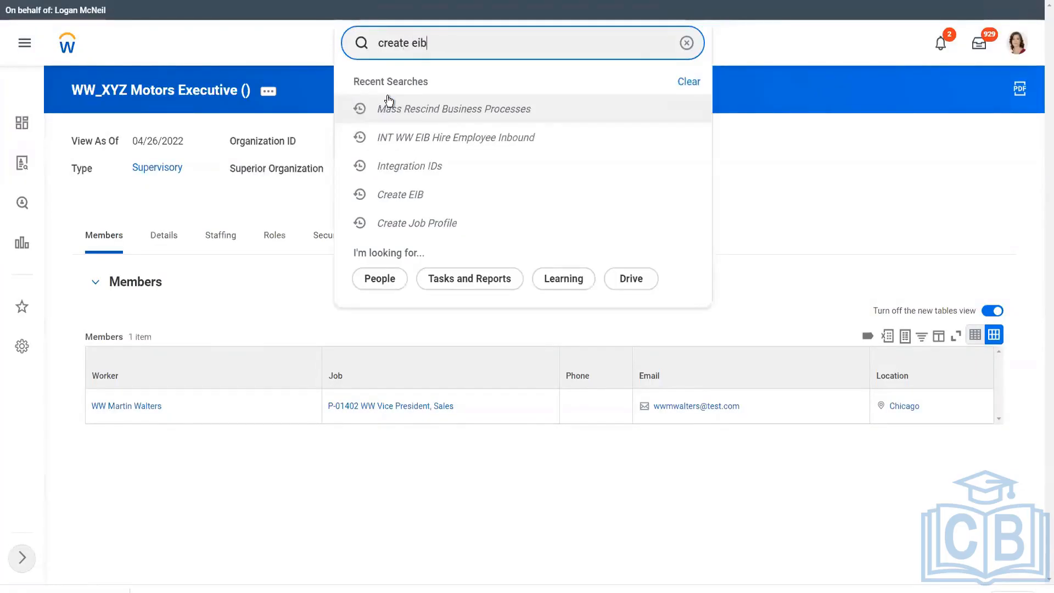
{"action": "left_click", "coordinate": [431, 92]}
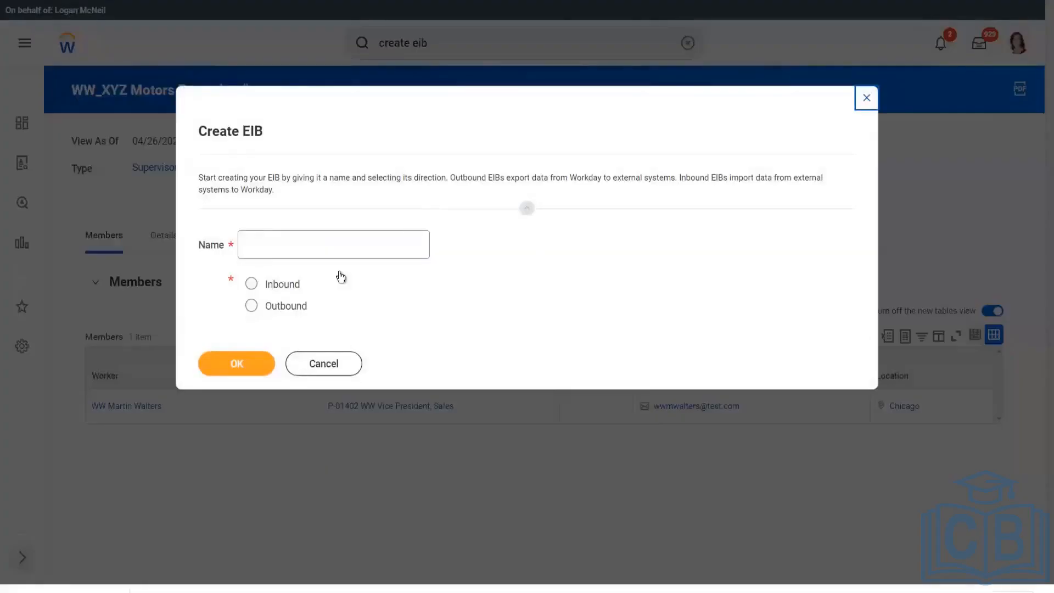
Name the EIB 'INT WW EIB Load Applicant Data' and create it as Inbound.
{"action": "left_click", "coordinate": [302, 242]}
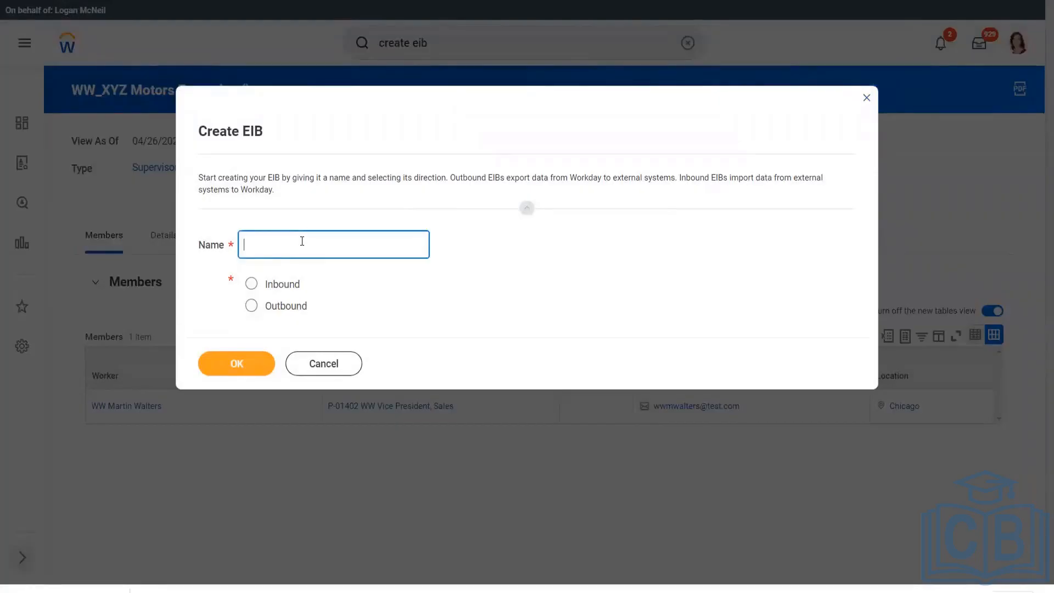
{"action": "type", "text": "INT EI"}
{"action": "key", "text": "BackSpace"}
{"action": "key", "text": "BackSpace"}
{"action": "type", "text": "WW "}
{"action": "type", "text": "-"}
{"action": "type", "text": "EIB"}
{"action": "type", "text": " Load Appl"}
{"action": "type", "text": "icant Data"}
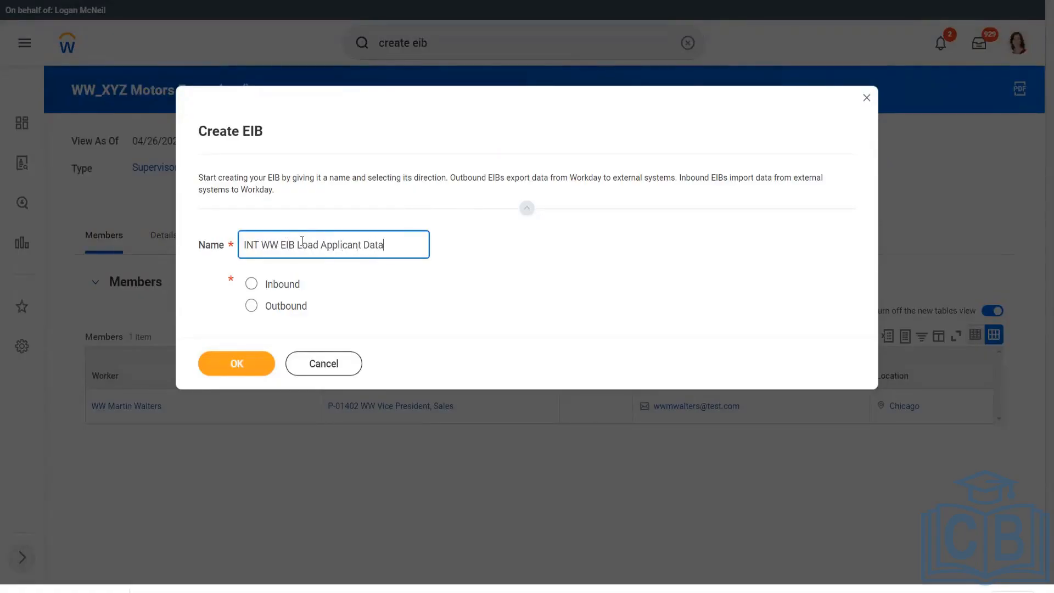
{"action": "left_click", "coordinate": [251, 283]}
{"action": "left_click", "coordinate": [242, 356]}
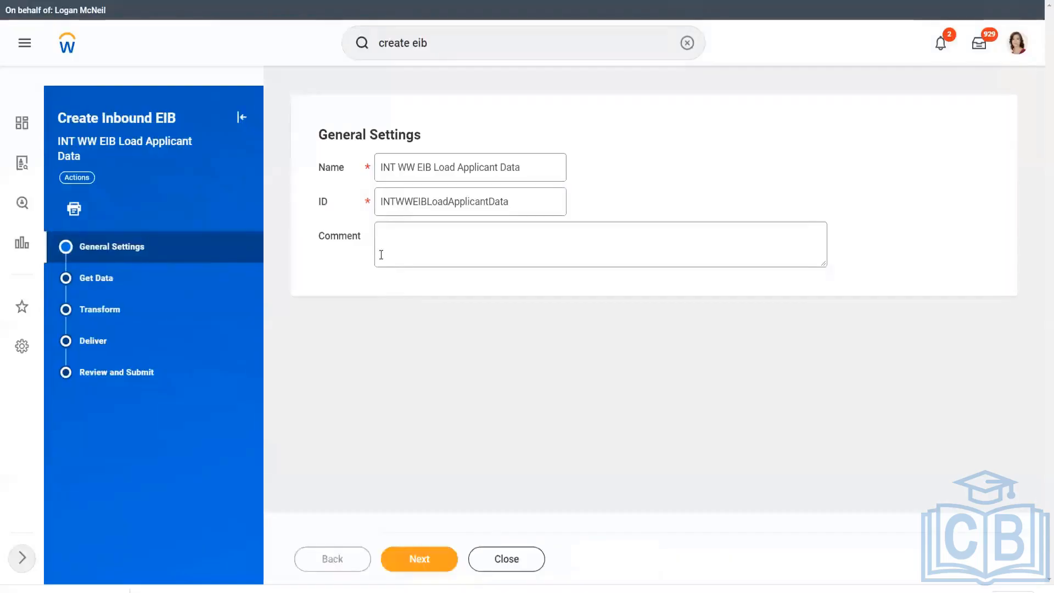
Set the web service operation to Put Applicant and advance through Transform and Deliver to Review.
{"action": "left_click", "coordinate": [426, 560]}
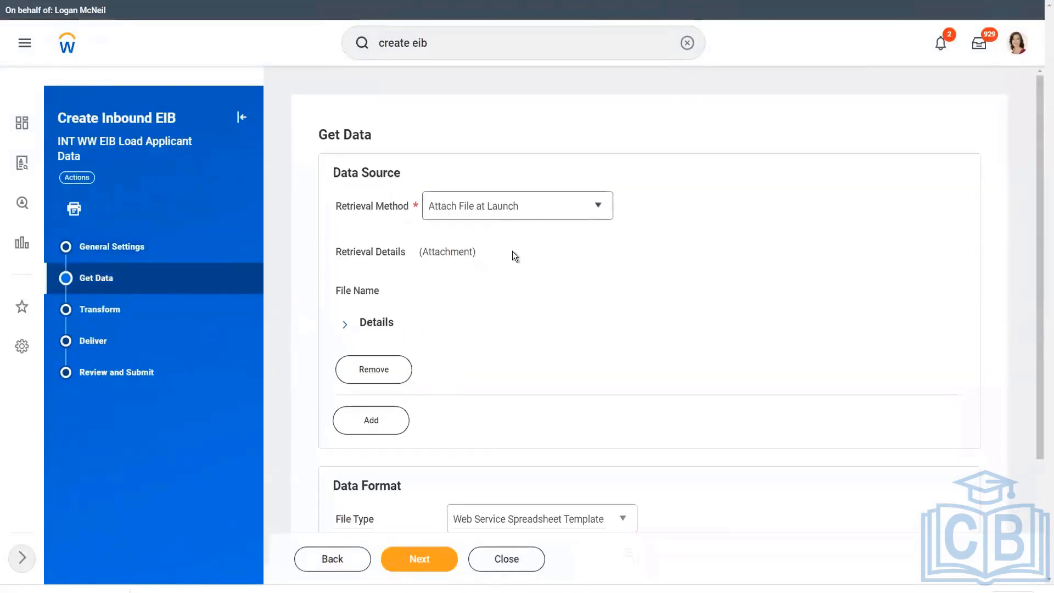
{"action": "scroll", "coordinate": [539, 384], "scroll_direction": "down", "scroll_amount": 2}
{"action": "left_click", "coordinate": [500, 447]}
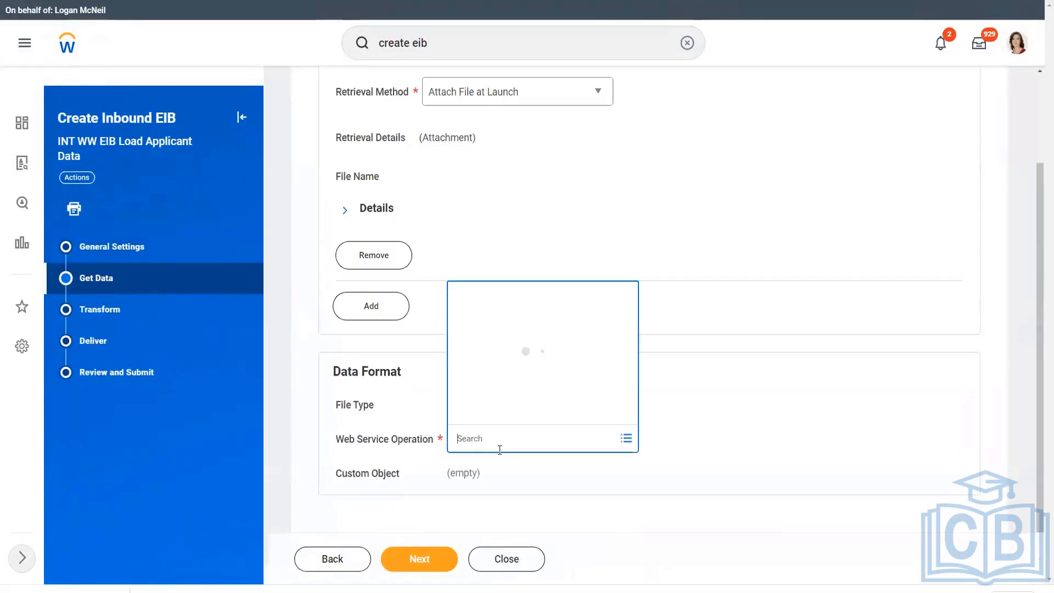
{"action": "type", "text": "put applic"}
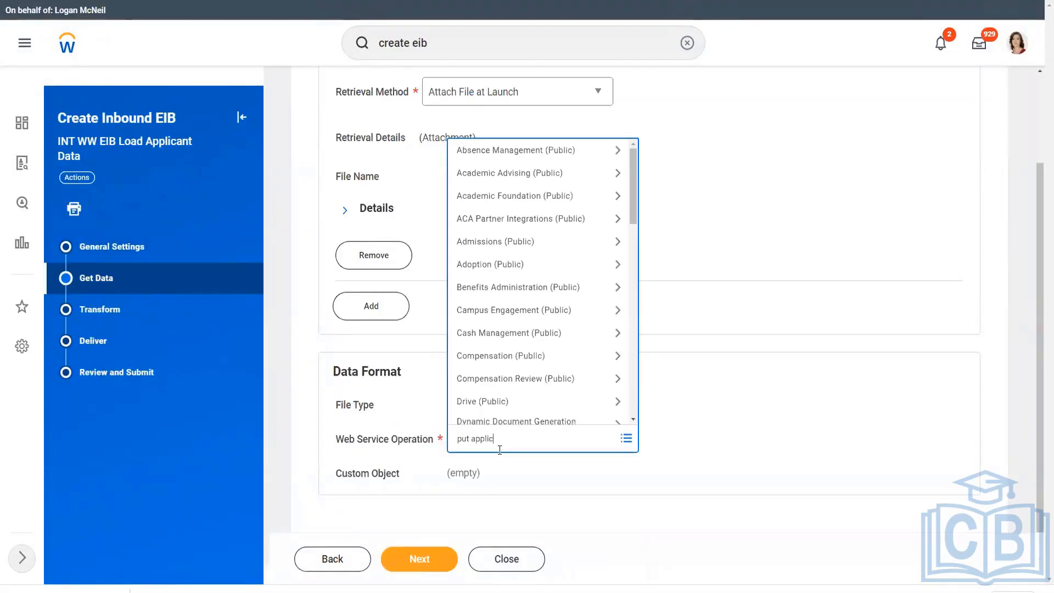
{"action": "type", "text": "a"}
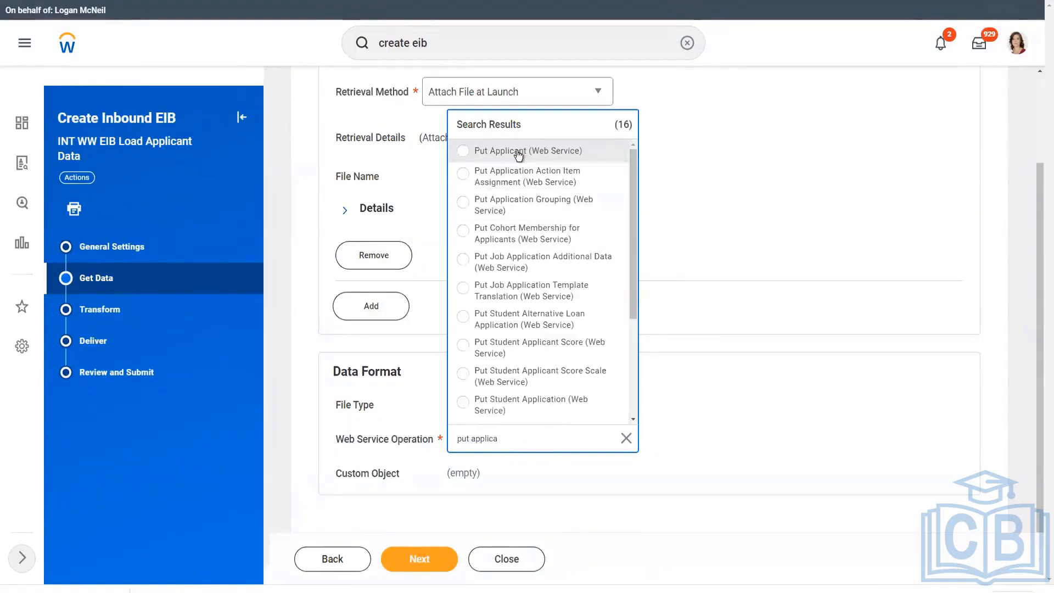
{"action": "left_click", "coordinate": [518, 155]}
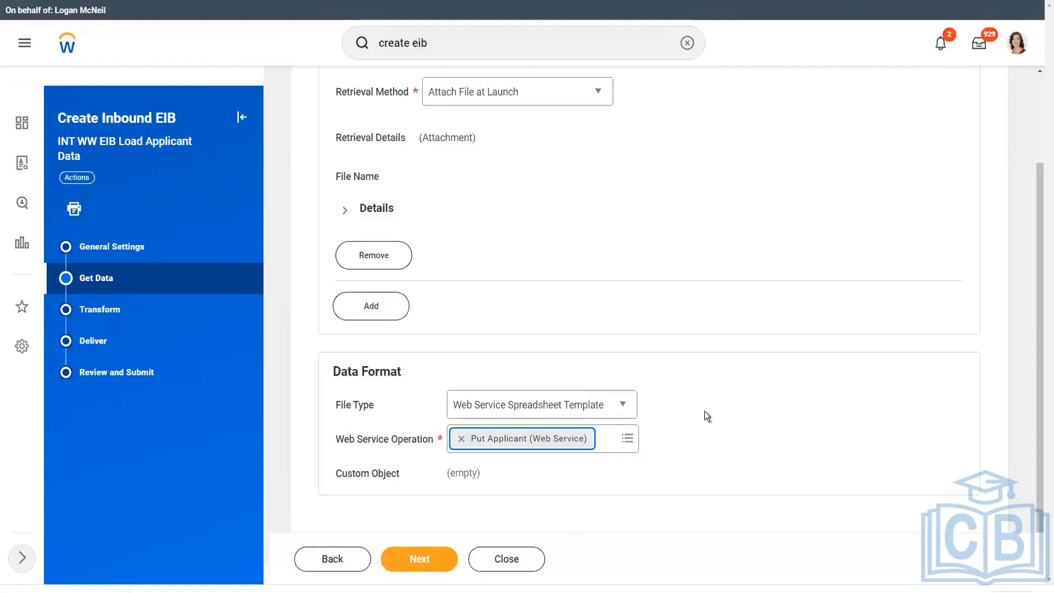
{"action": "left_click", "coordinate": [404, 559]}
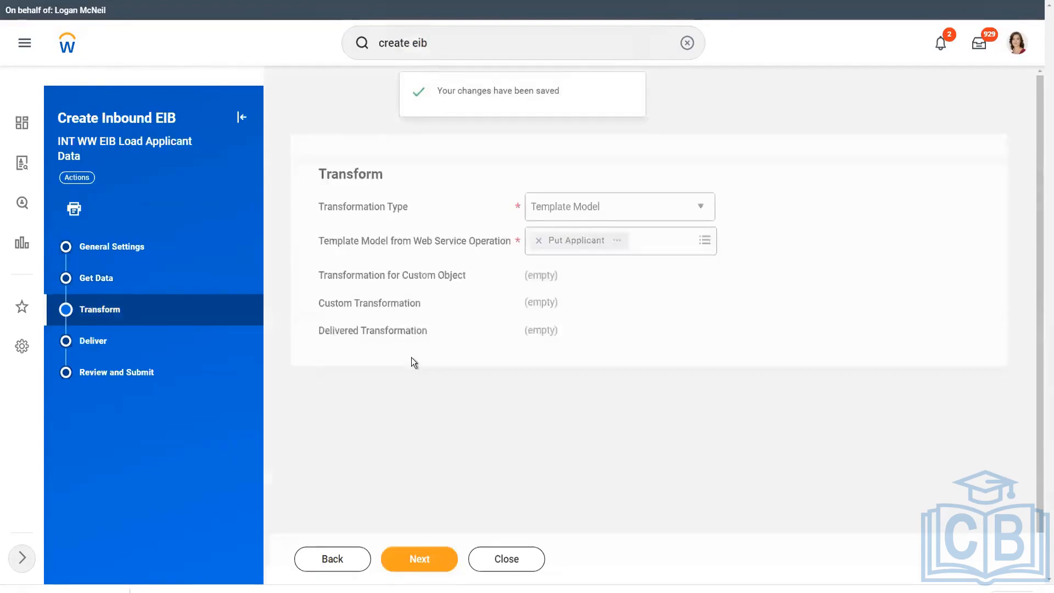
{"action": "left_click", "coordinate": [419, 558]}
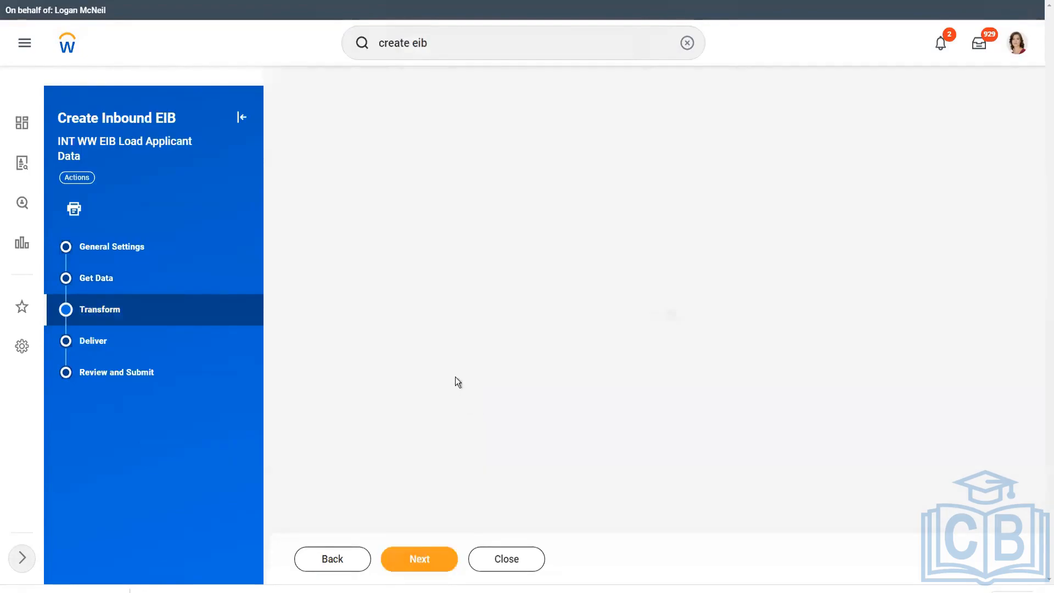
{"action": "left_click", "coordinate": [424, 559]}
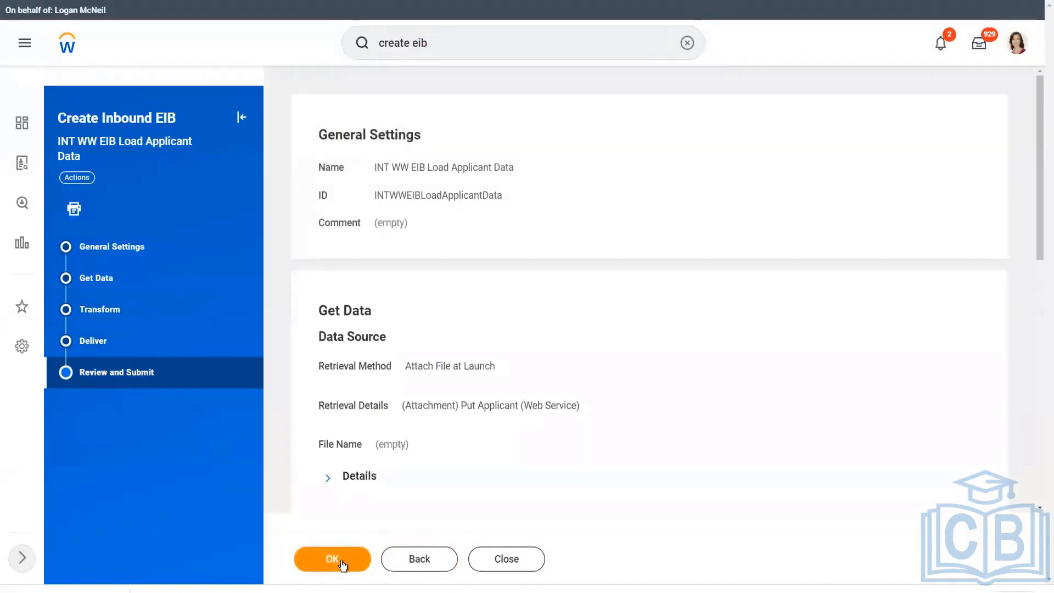
Submit the new INT WW EIB Load Applicant Data inbound EIB and open its related actions menu.
{"action": "left_click", "coordinate": [332, 559]}
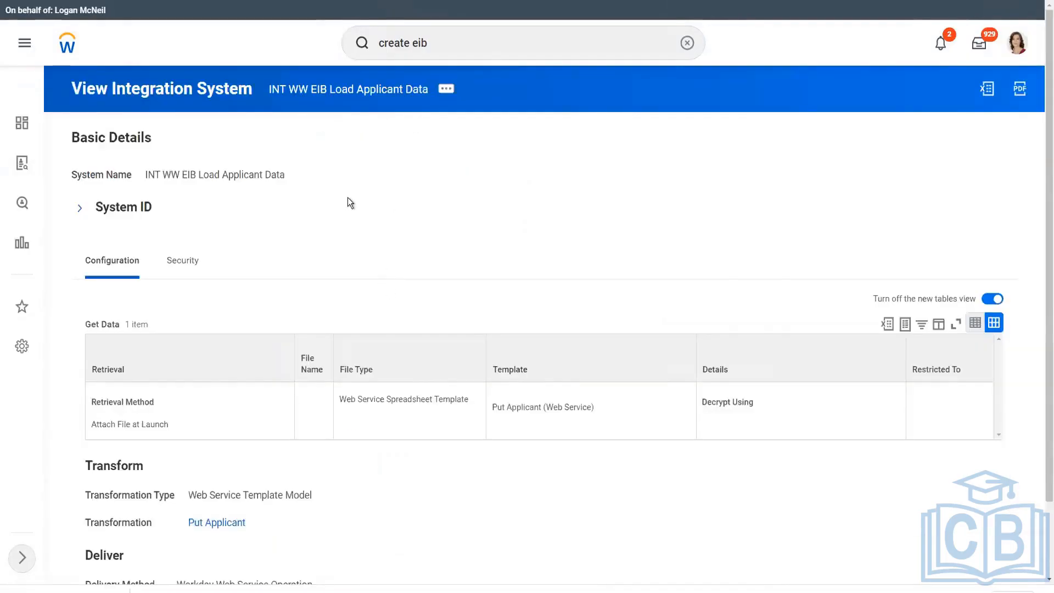
{"action": "left_click", "coordinate": [442, 101]}
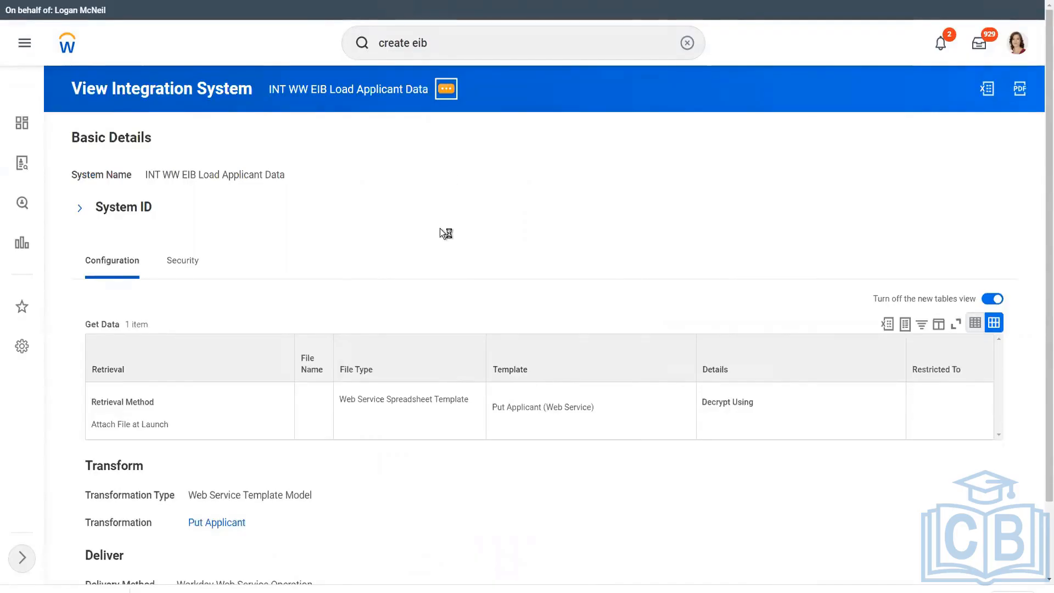
Request a Put Applicant XLSX spreadsheet template with Generate with Data left unchecked.
{"action": "mouse_move", "coordinate": [509, 409]}
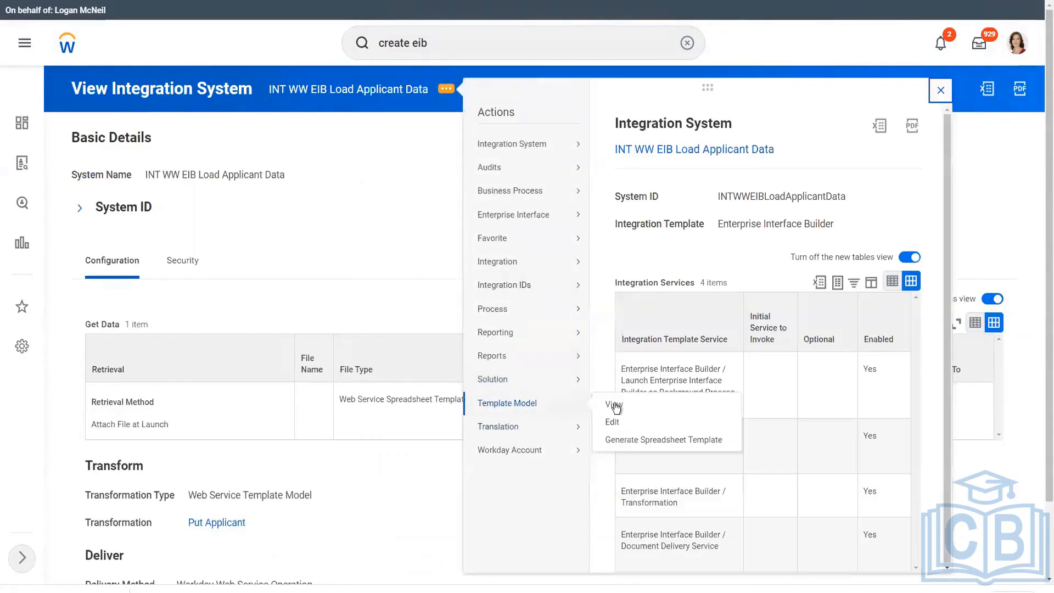
{"action": "left_click", "coordinate": [640, 440]}
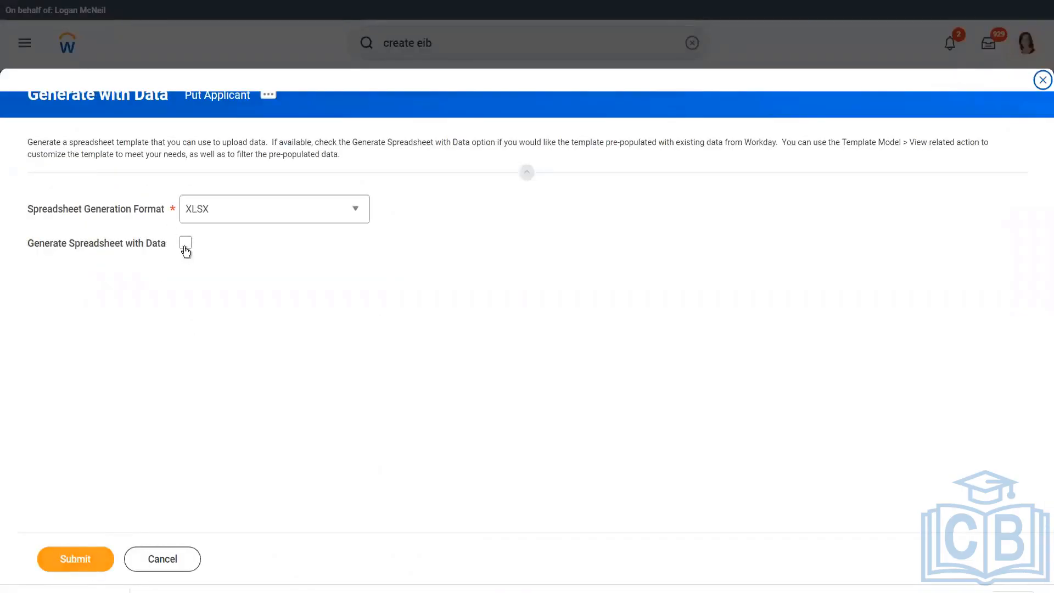
{"action": "left_click", "coordinate": [186, 245]}
{"action": "left_click", "coordinate": [87, 555]}
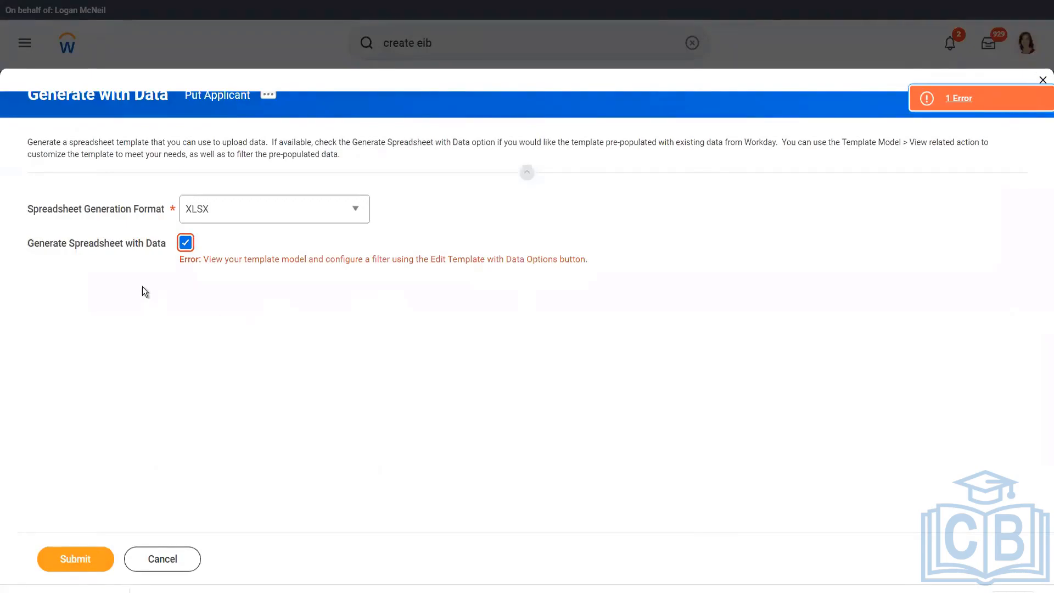
{"action": "left_click", "coordinate": [185, 243]}
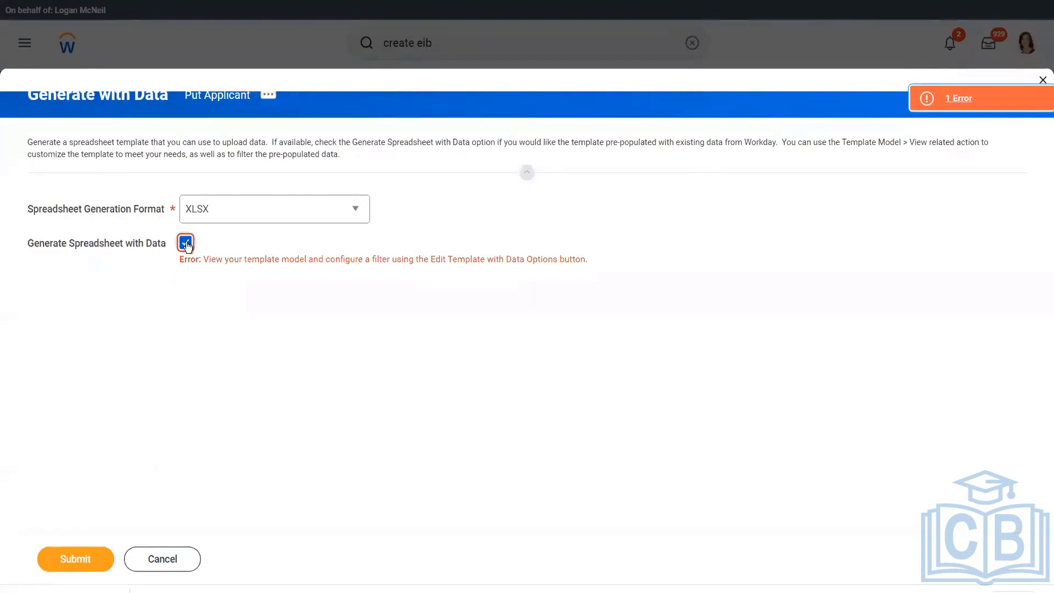
{"action": "left_click", "coordinate": [76, 559]}
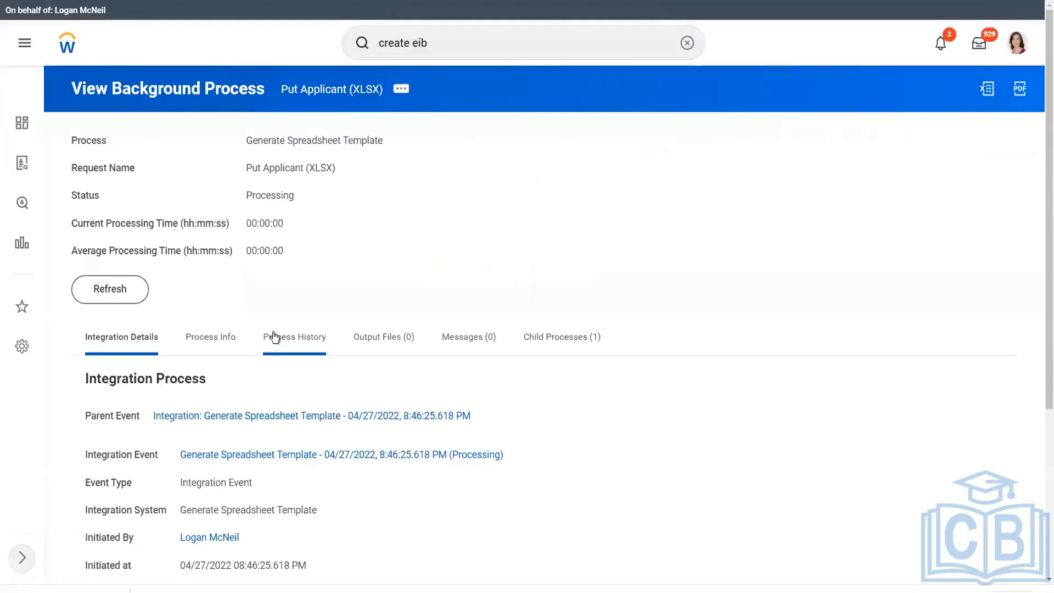
Wait for the template process to complete, then download Put_Applicant.xlsx from the output files.
{"action": "left_click", "coordinate": [148, 295]}
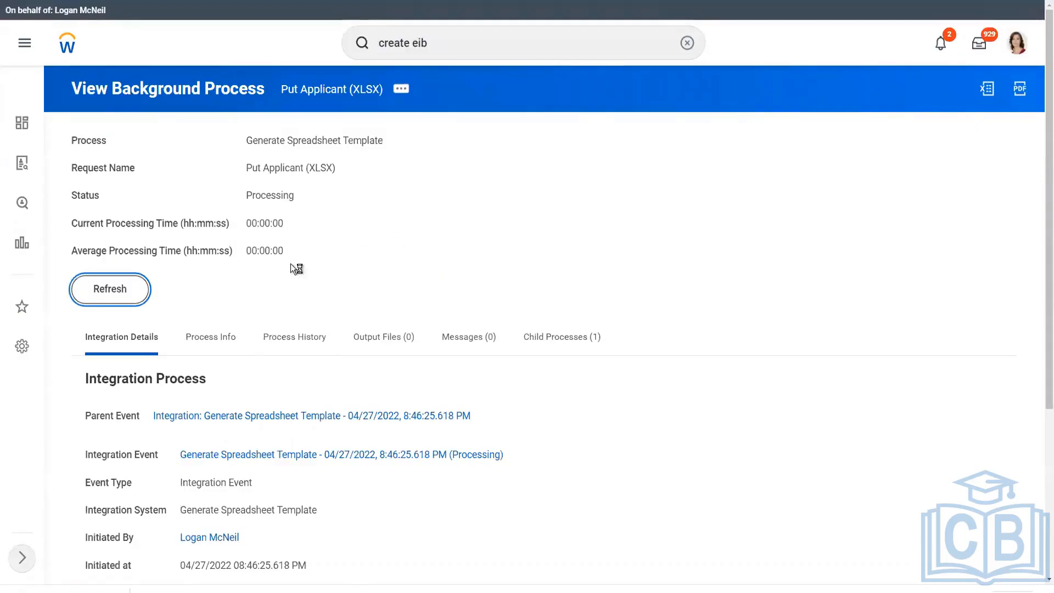
{"action": "left_click", "coordinate": [117, 324]}
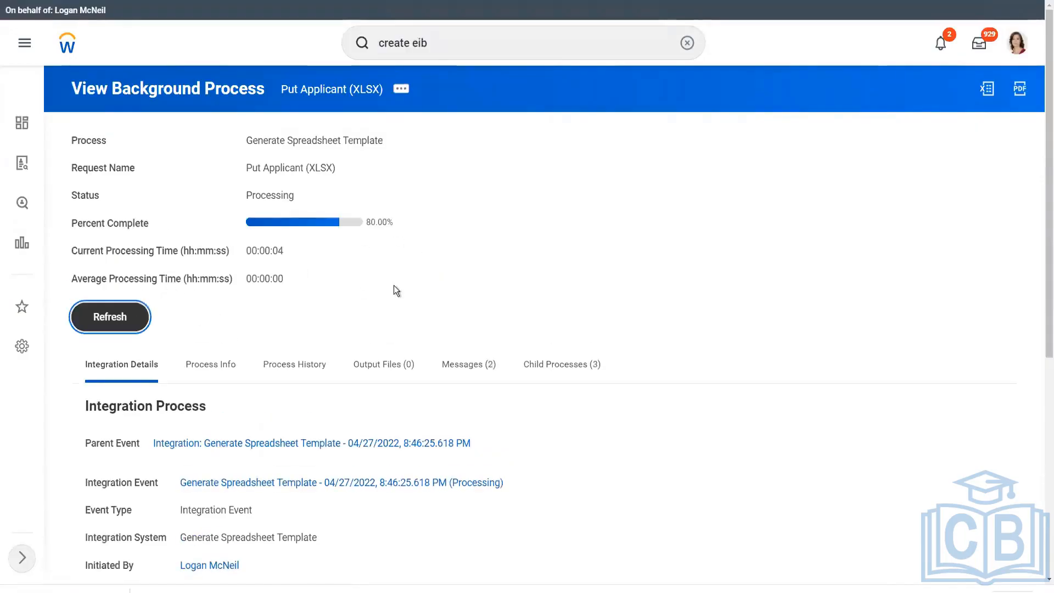
{"action": "left_click", "coordinate": [99, 320]}
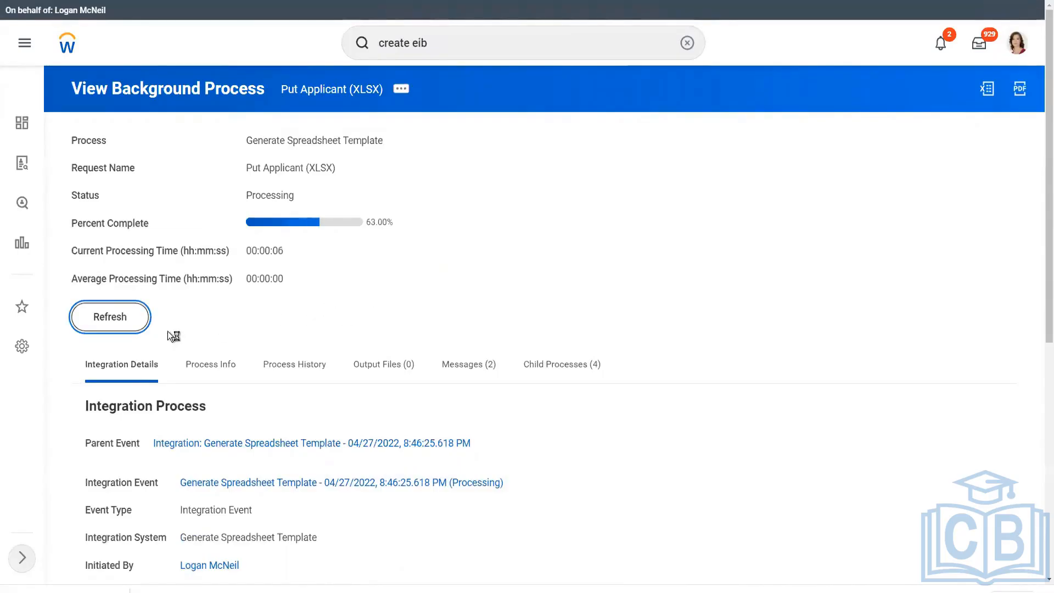
{"action": "left_click", "coordinate": [398, 268]}
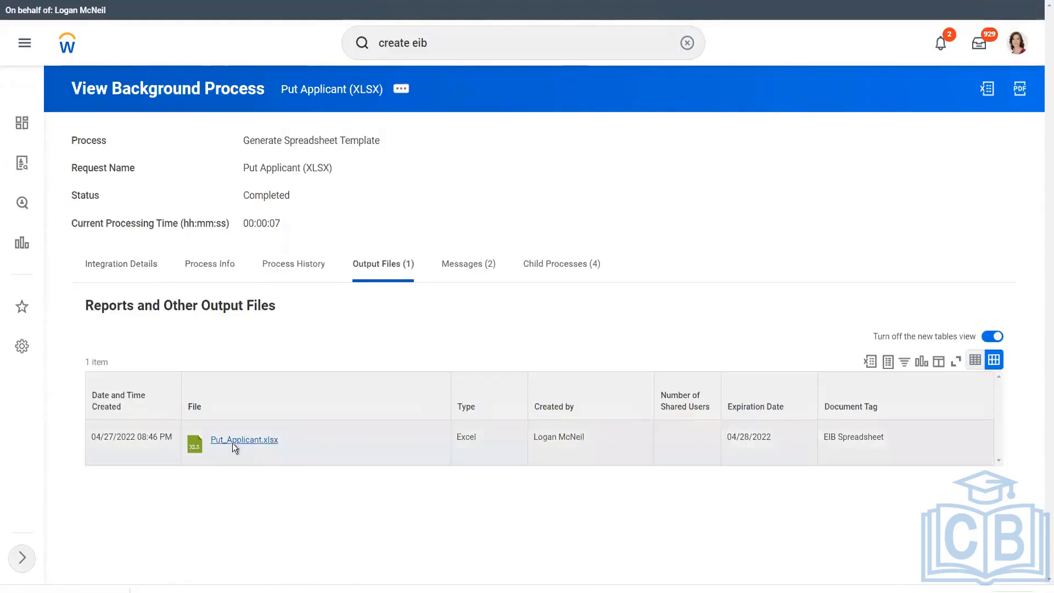
{"action": "left_click", "coordinate": [232, 443]}
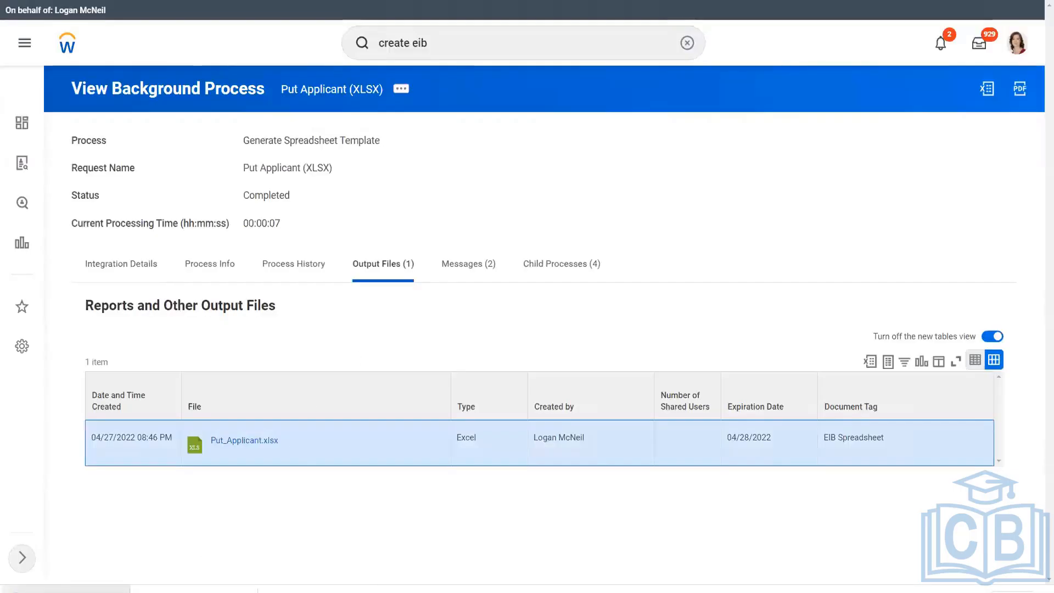
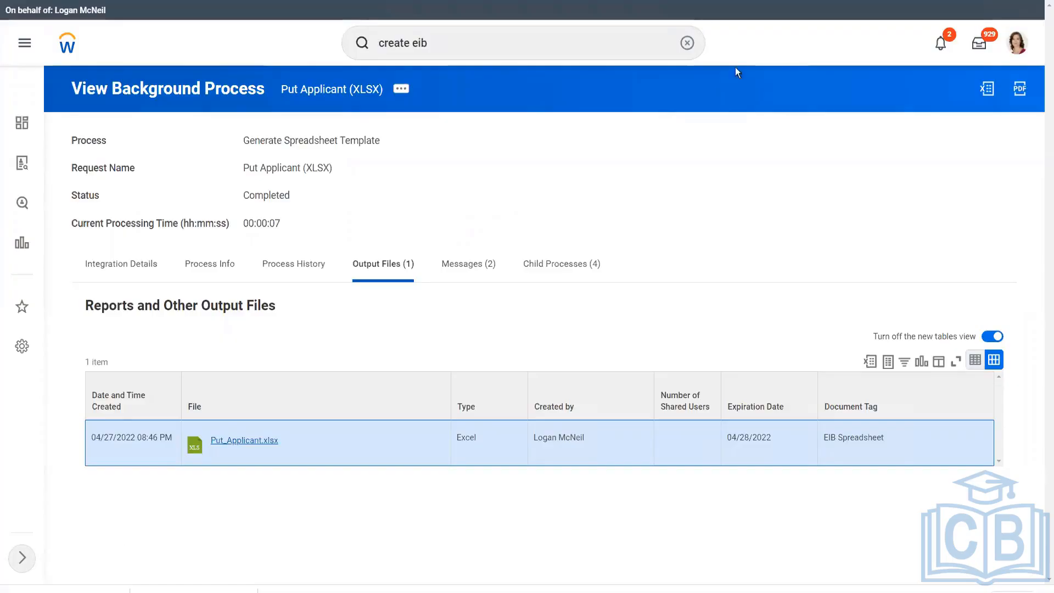
Open the downloaded Put_Applicant.xlsx template from its download folder in Excel.
{"action": "left_click", "coordinate": [122, 588]}
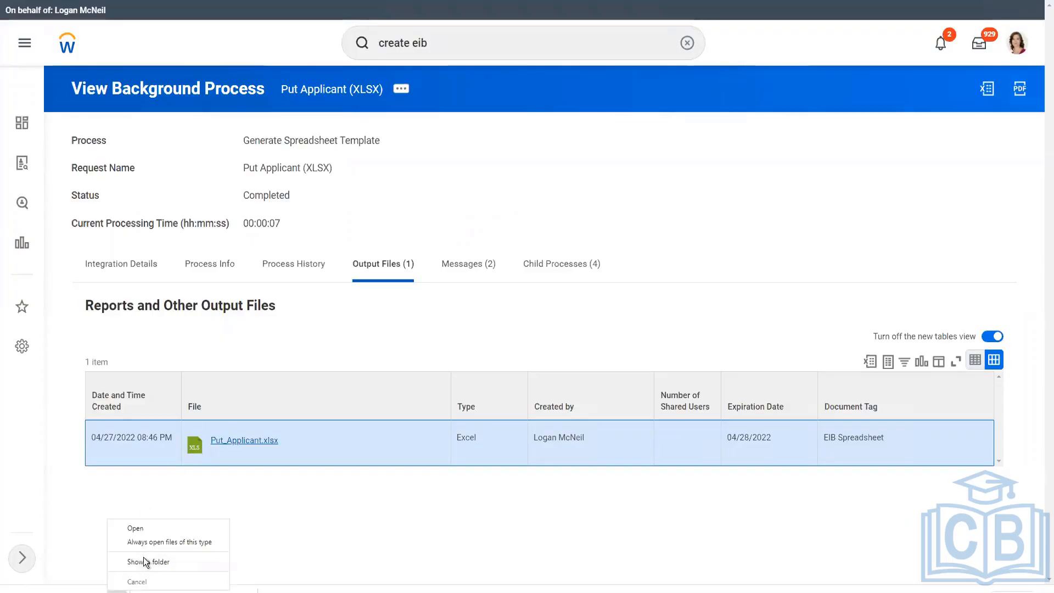
{"action": "left_click", "coordinate": [145, 561]}
{"action": "double_click", "coordinate": [114, 386]}
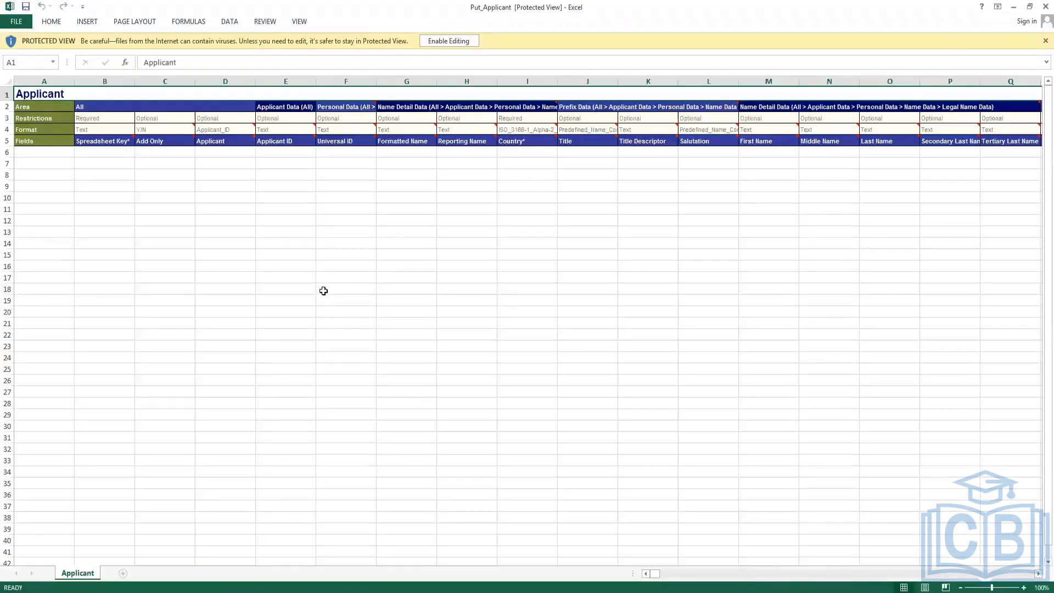
Enable editing and enter Spreadsheet Keys 1 through 5 in B6:B10.
{"action": "left_click", "coordinate": [108, 151]}
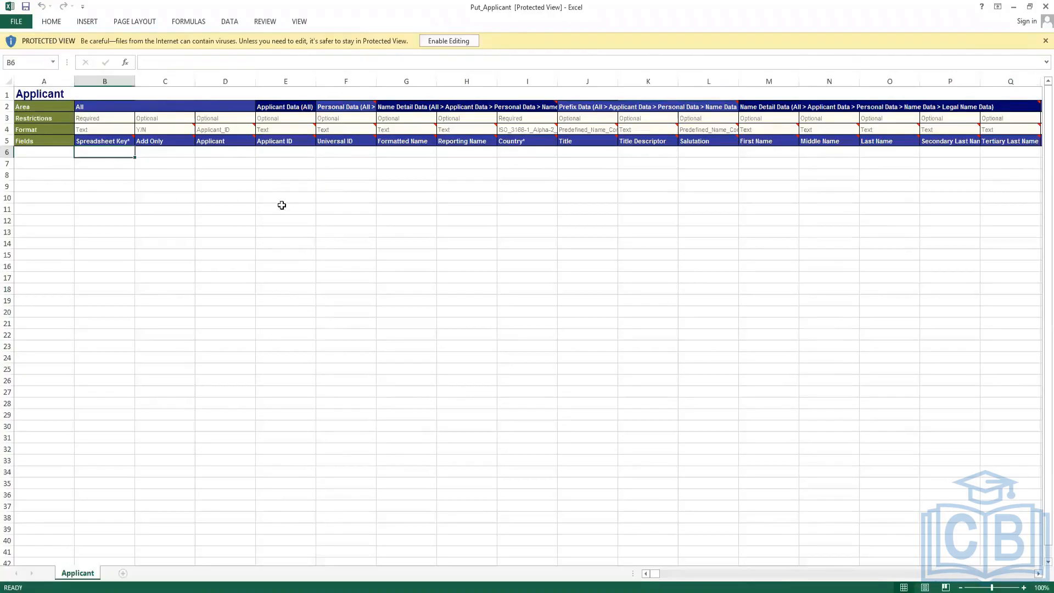
{"action": "left_click", "coordinate": [448, 41]}
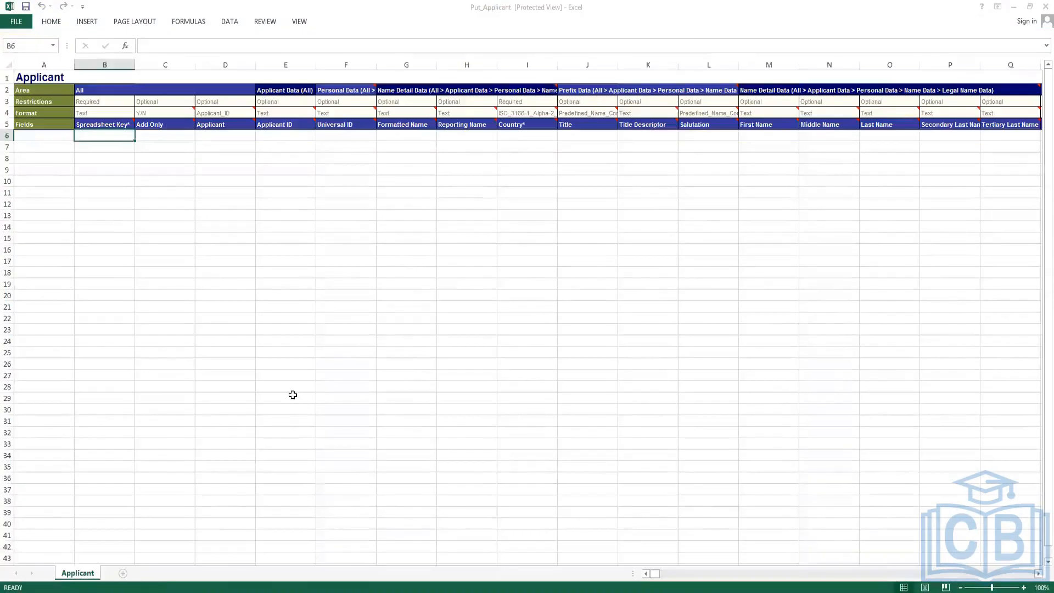
{"action": "scroll", "coordinate": [292, 395], "scroll_direction": "up", "scroll_amount": 2}
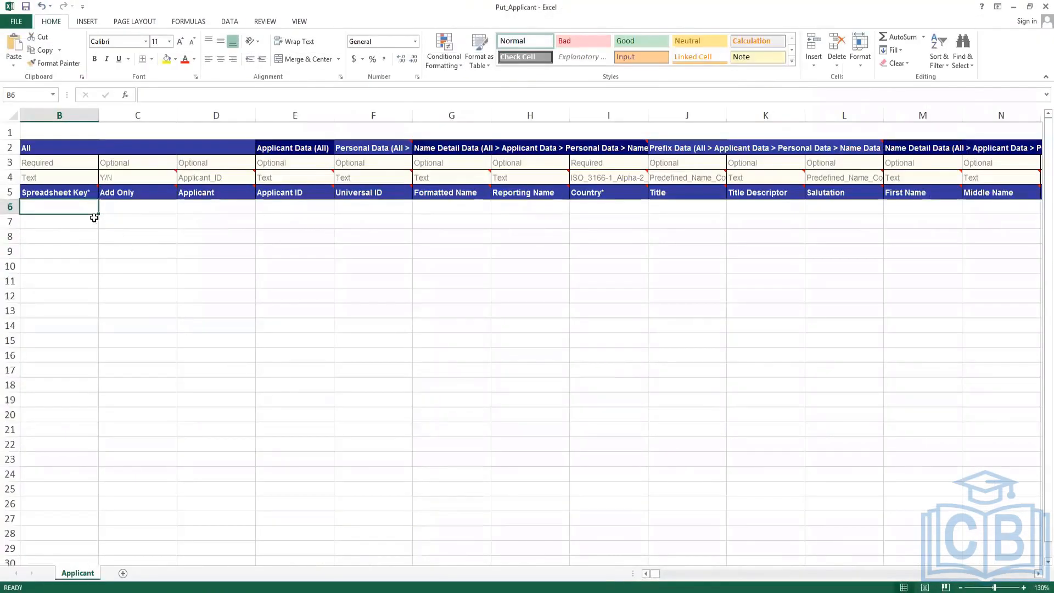
{"action": "key", "text": "Left"}
{"action": "key", "text": "Right"}
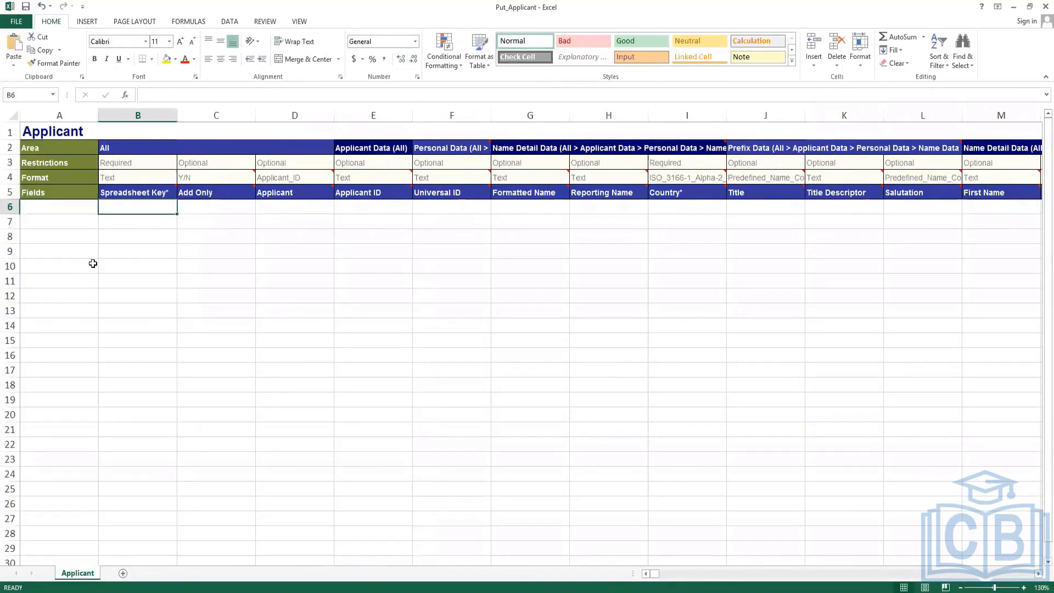
{"action": "key", "text": "Right"}
{"action": "key", "text": "Left"}
{"action": "type", "text": "1"}
{"action": "key", "text": "Return"}
{"action": "type", "text": "2"}
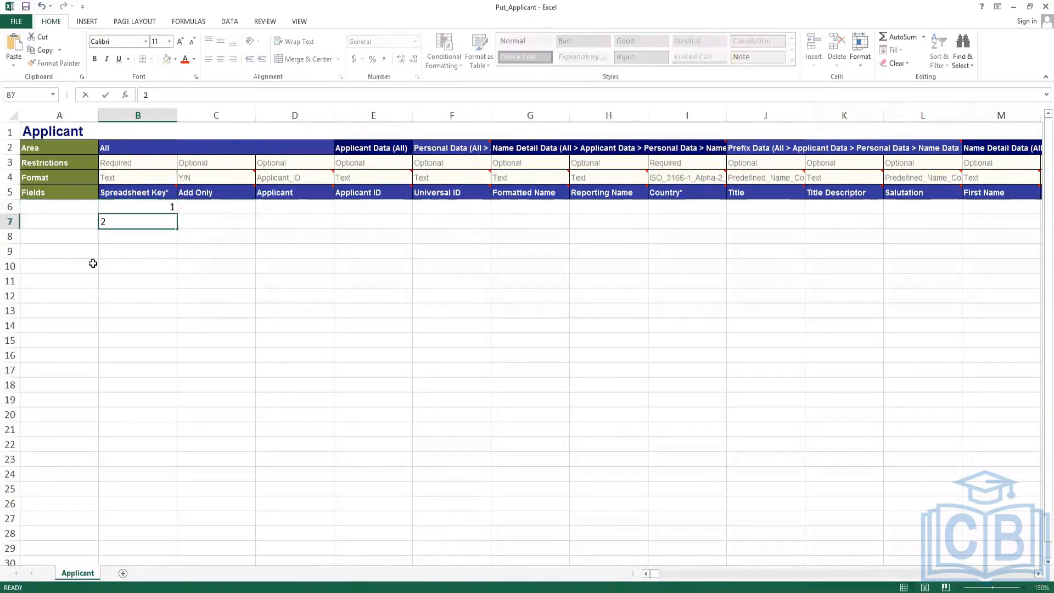
{"action": "key", "text": "Return"}
{"action": "type", "text": "3"}
{"action": "key", "text": "Return"}
{"action": "type", "text": "4 5"}
{"action": "key", "text": "Return"}
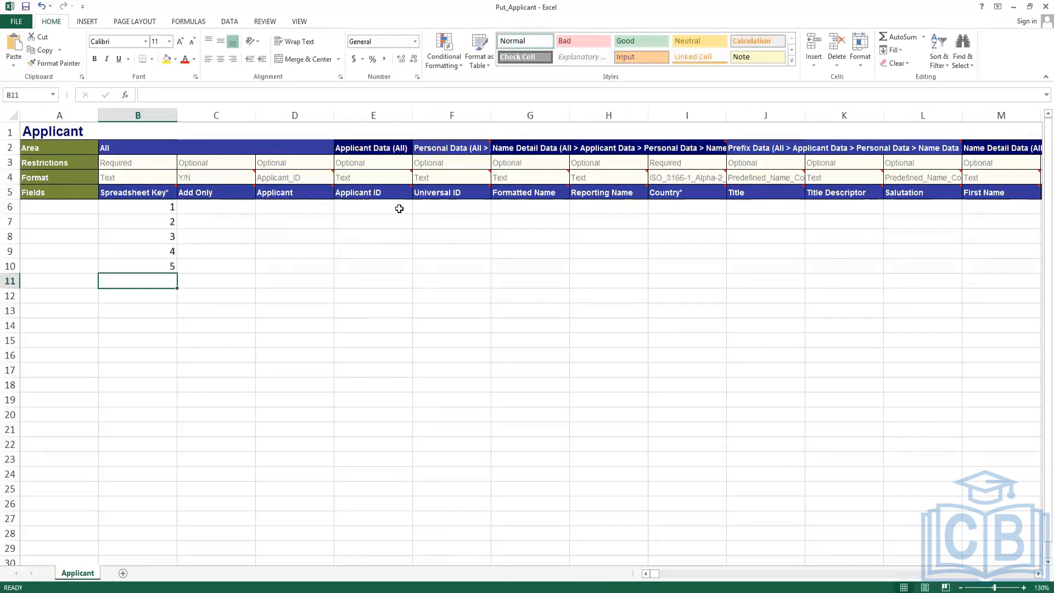
Review the Applicant ID, Title, Salutation and name columns along row 6.
{"action": "left_click", "coordinate": [369, 206]}
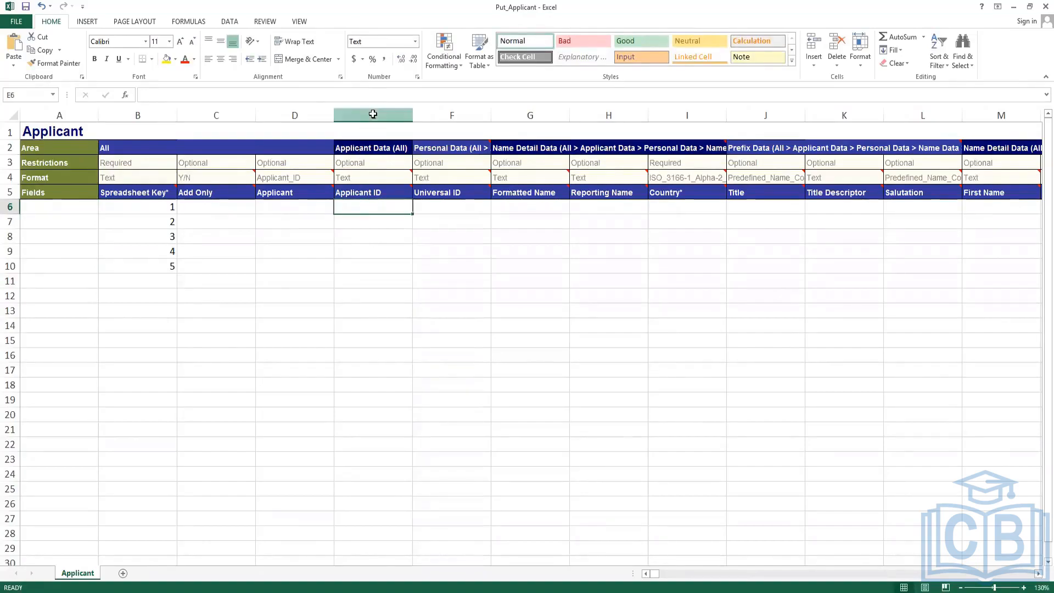
{"action": "left_click_drag", "start_coordinate": [373, 114], "coordinate": [453, 113]}
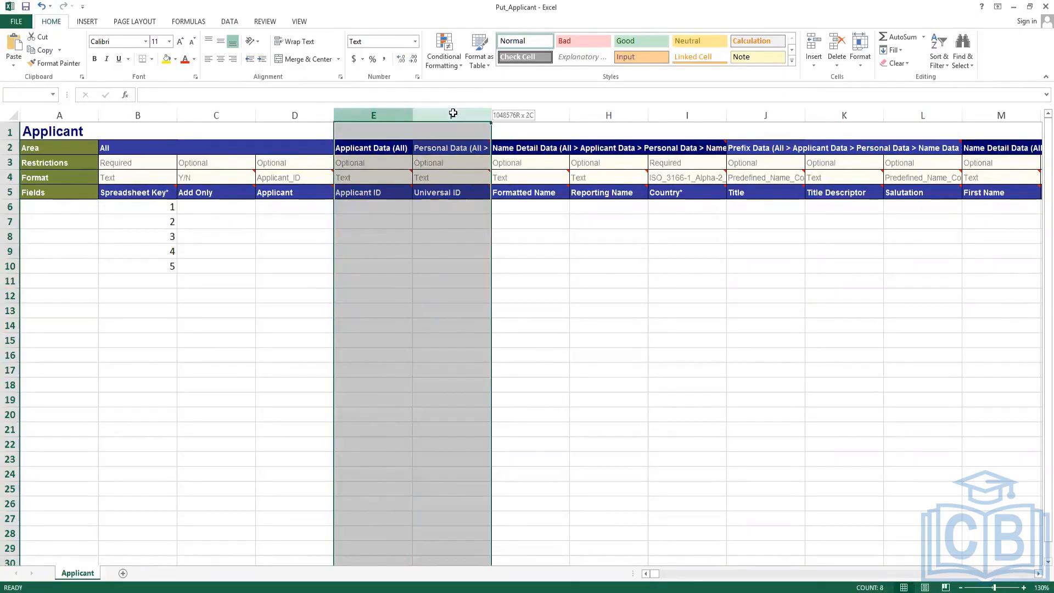
{"action": "left_click", "coordinate": [707, 283]}
{"action": "left_click", "coordinate": [748, 209]}
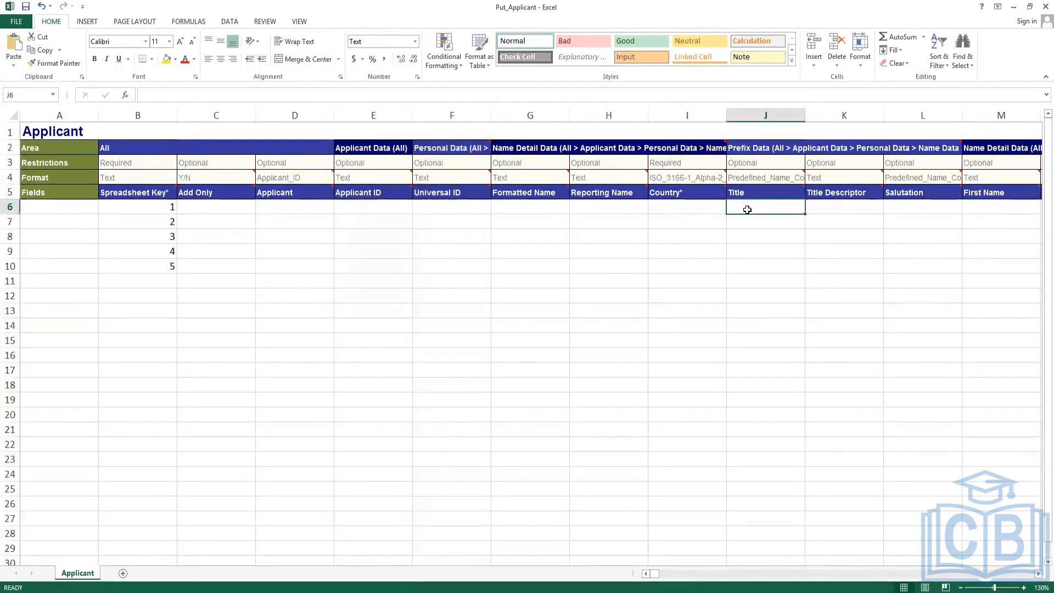
{"action": "left_click", "coordinate": [843, 209]}
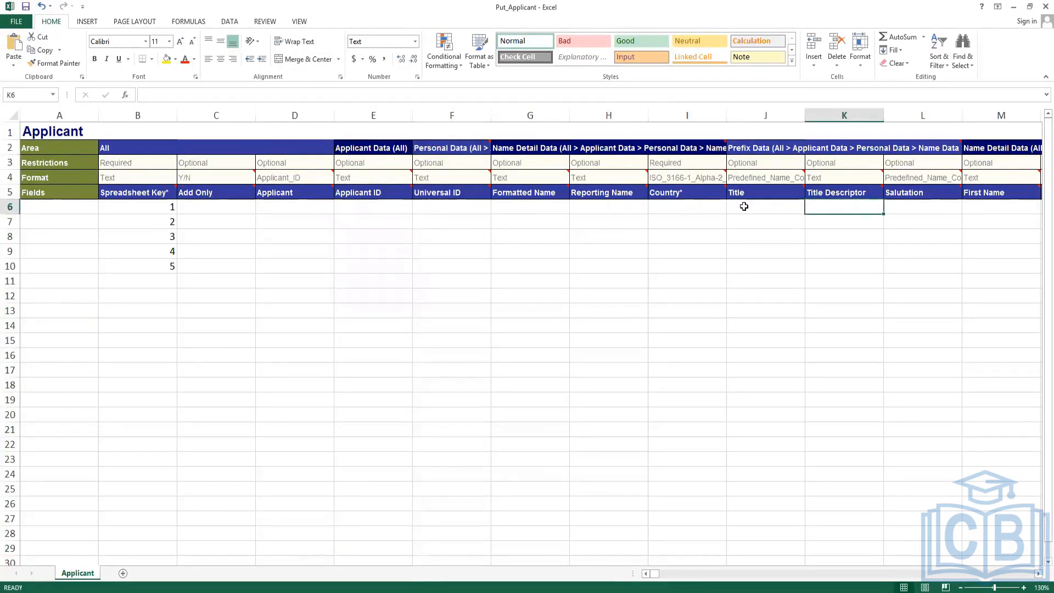
{"action": "left_click", "coordinate": [923, 204]}
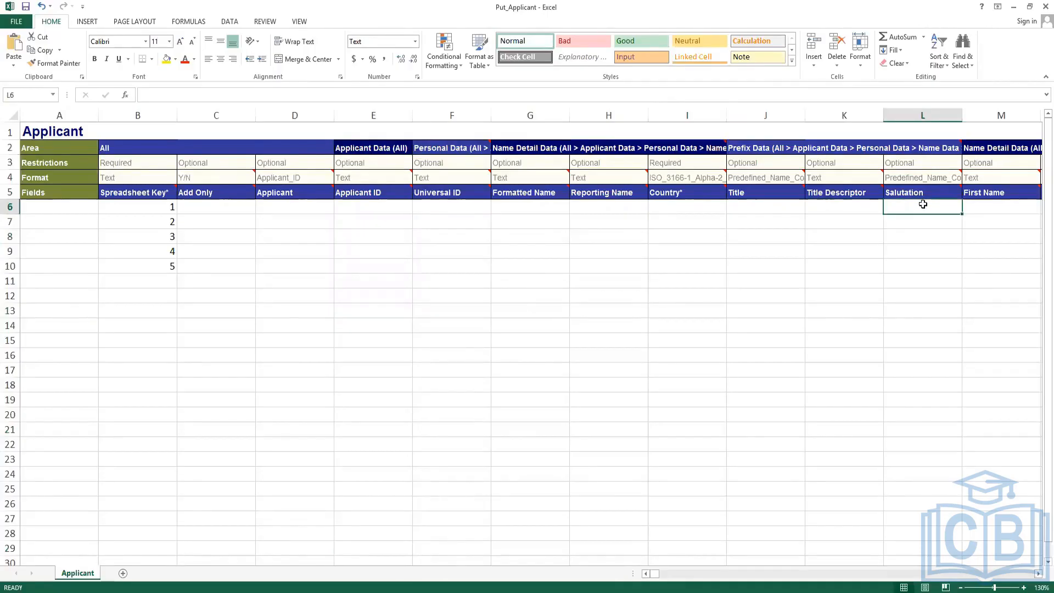
{"action": "left_click", "coordinate": [992, 206]}
{"action": "key", "text": "Right"}
{"action": "key", "text": "Right"}
{"action": "key", "text": "Right"}
{"action": "key", "text": "Right"}
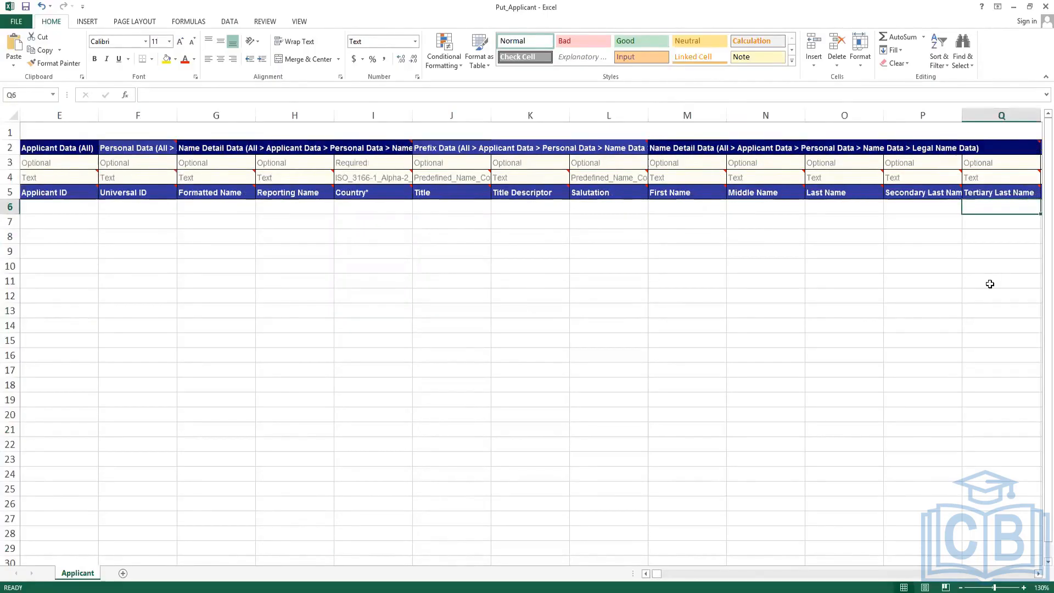
{"action": "key", "text": "Left"}
{"action": "left_click", "coordinate": [839, 209]}
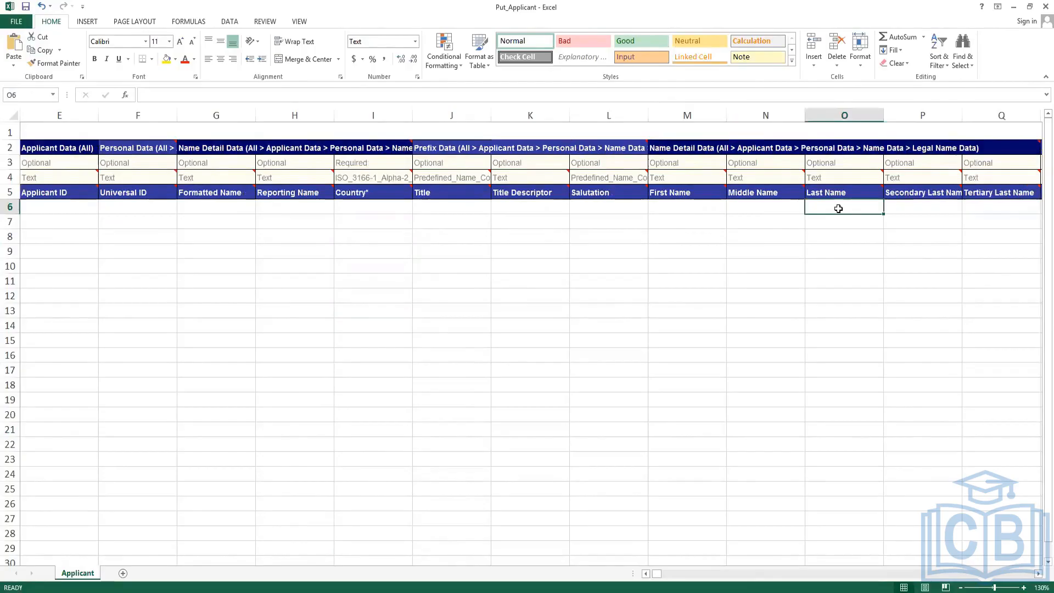
{"action": "key", "text": "Right"}
{"action": "key", "text": "Right"}
{"action": "key", "text": "Right"}
{"action": "key", "text": "Right"}
{"action": "key", "text": "Right"}
{"action": "key", "text": "Right"}
{"action": "key", "text": "Right"}
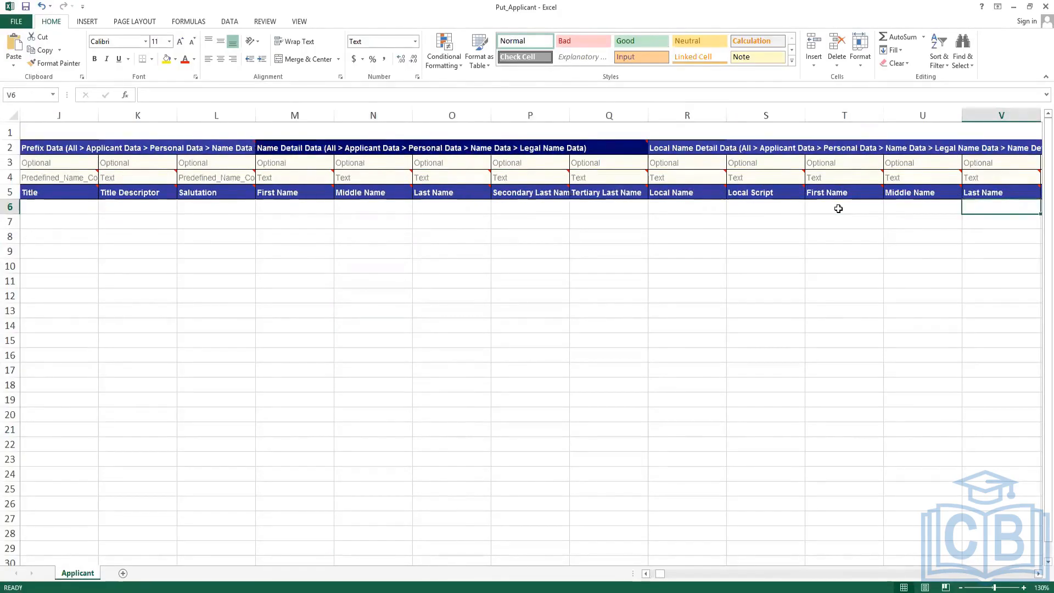
{"action": "key", "text": "Right"}
{"action": "key", "text": "Right"}
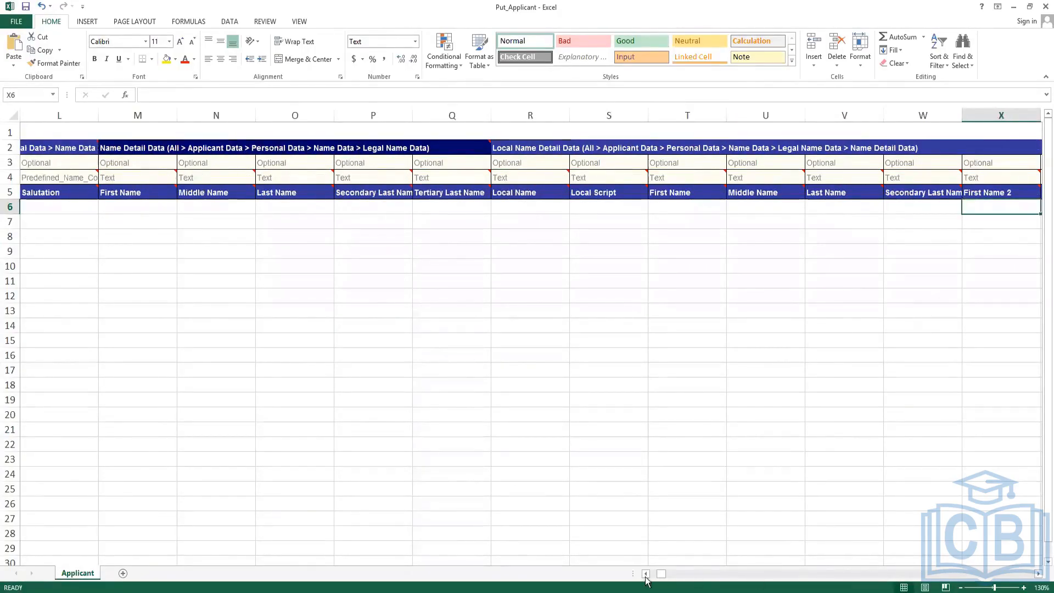
{"action": "left_click_drag", "start_coordinate": [661, 575], "coordinate": [640, 573]}
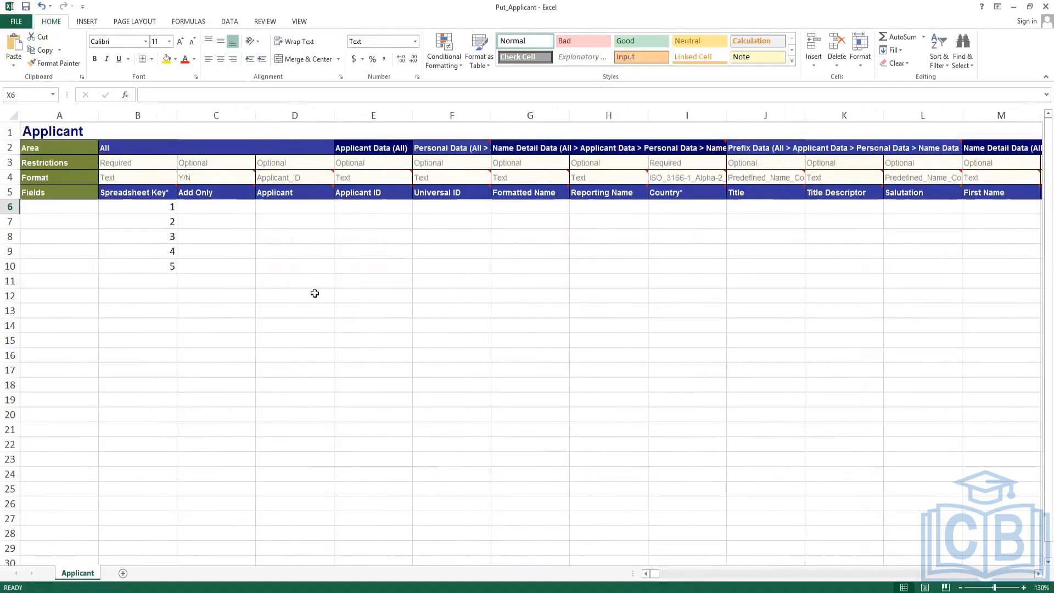
{"action": "left_click", "coordinate": [283, 242]}
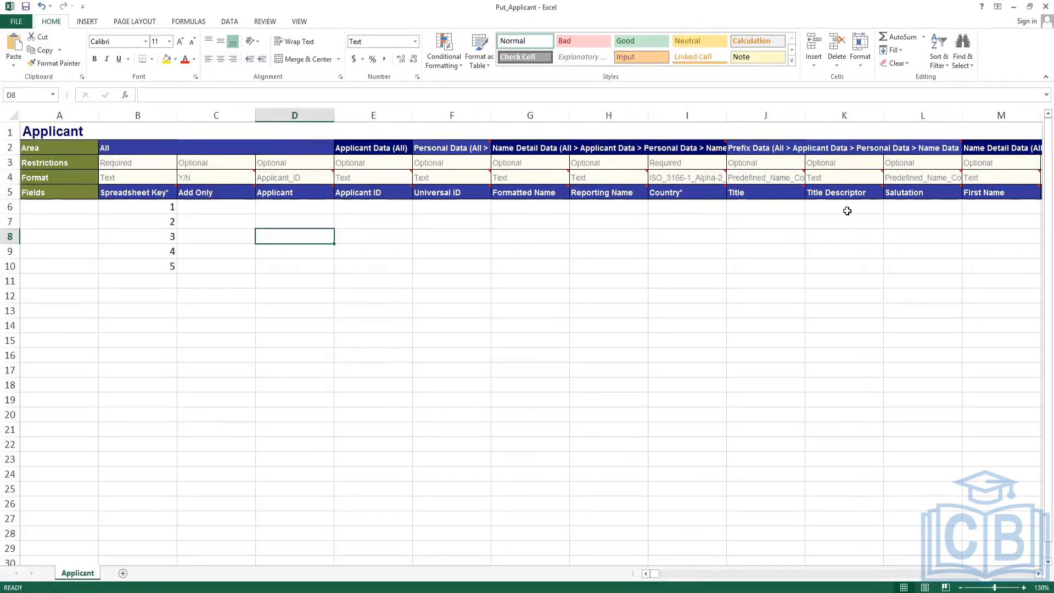
Enter both applicants' first names in the First Name column, rows 6 and 7.
{"action": "left_click", "coordinate": [987, 209]}
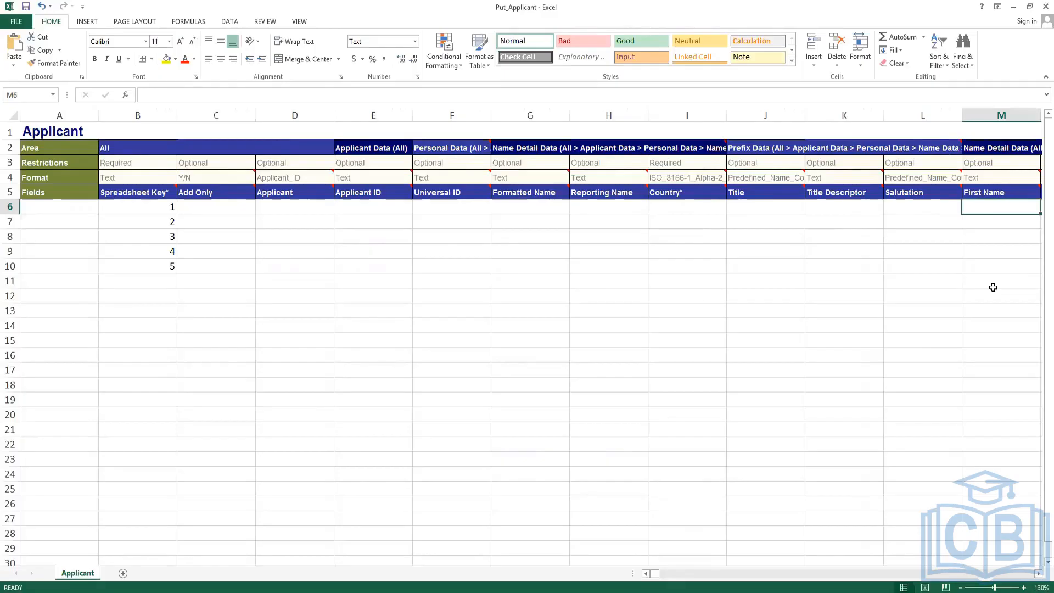
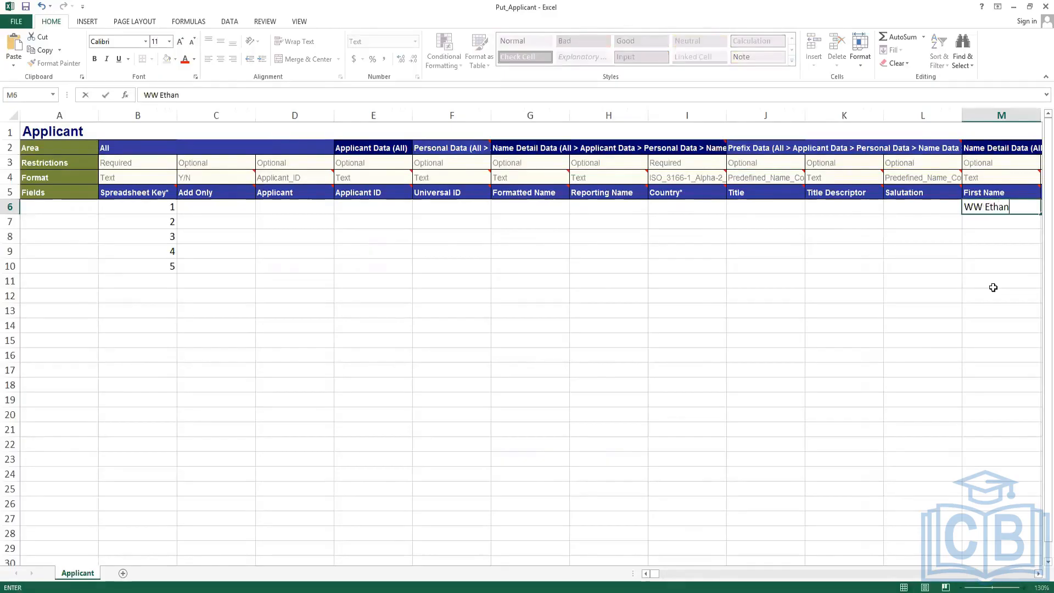
{"action": "key", "text": "Return"}
{"action": "type", "text": "EE"}
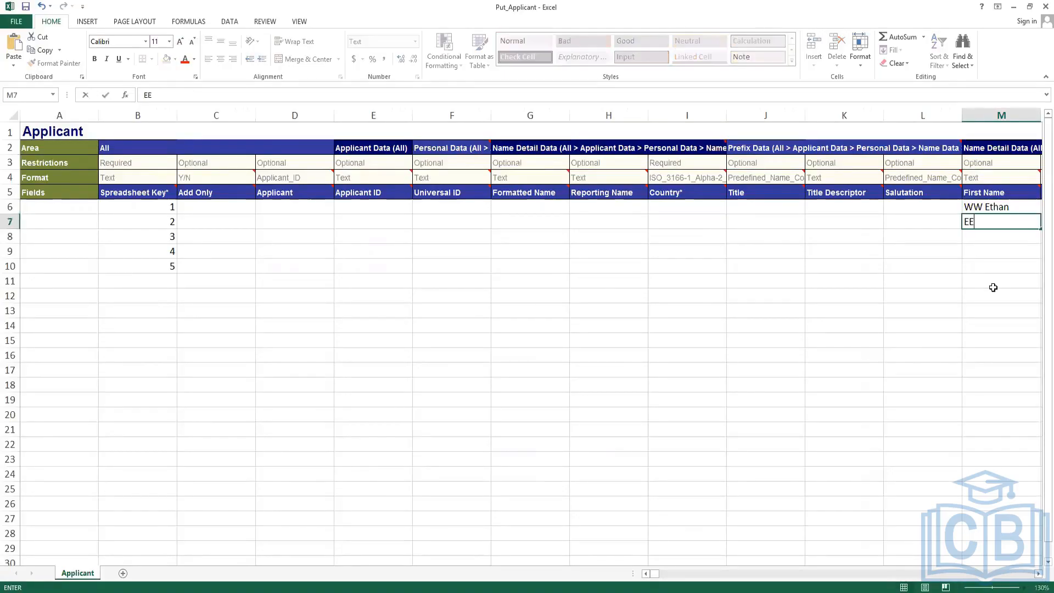
{"action": "key", "text": "BackSpace"}
{"action": "key", "text": "BackSpace"}
{"action": "key", "text": "Tab"}
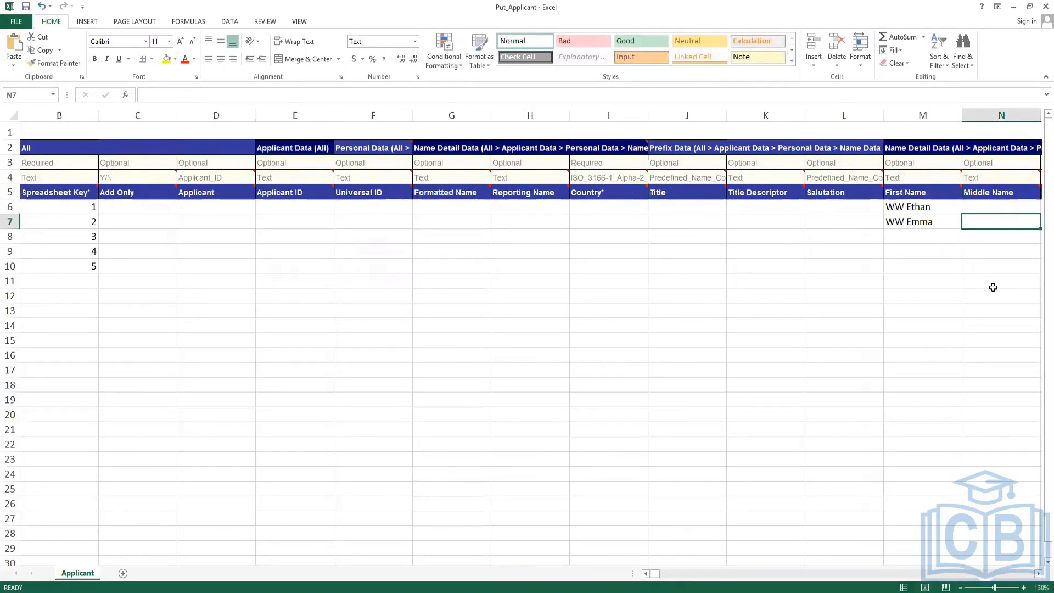
Enter both applicants' last names in the Last Name column, rows 6 and 7.
{"action": "key", "text": "Right"}
{"action": "key", "text": "Right"}
{"action": "key", "text": "Up"}
{"action": "key", "text": "Left"}
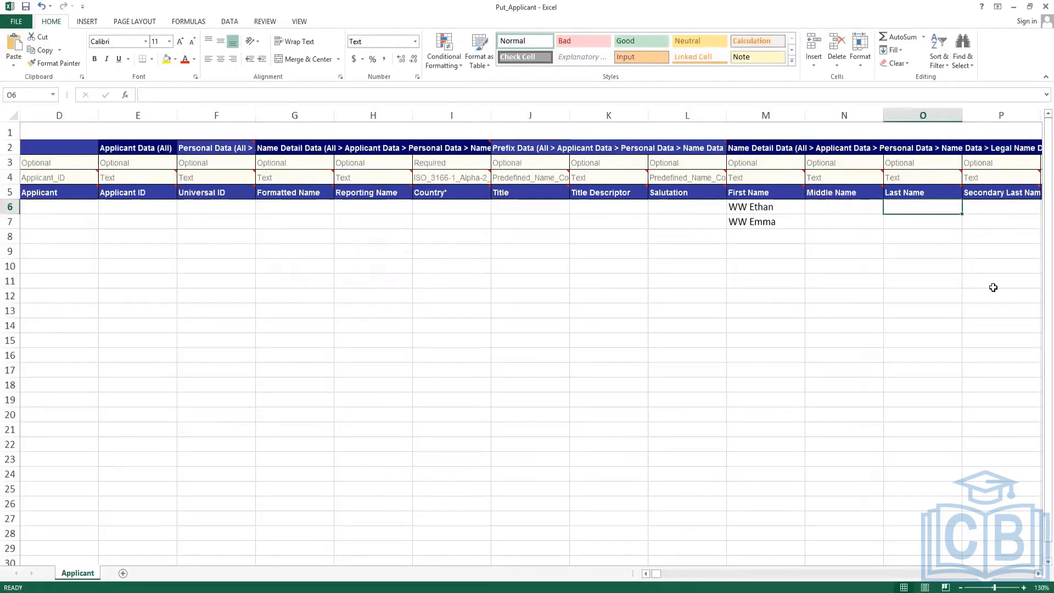
{"action": "key", "text": "Return"}
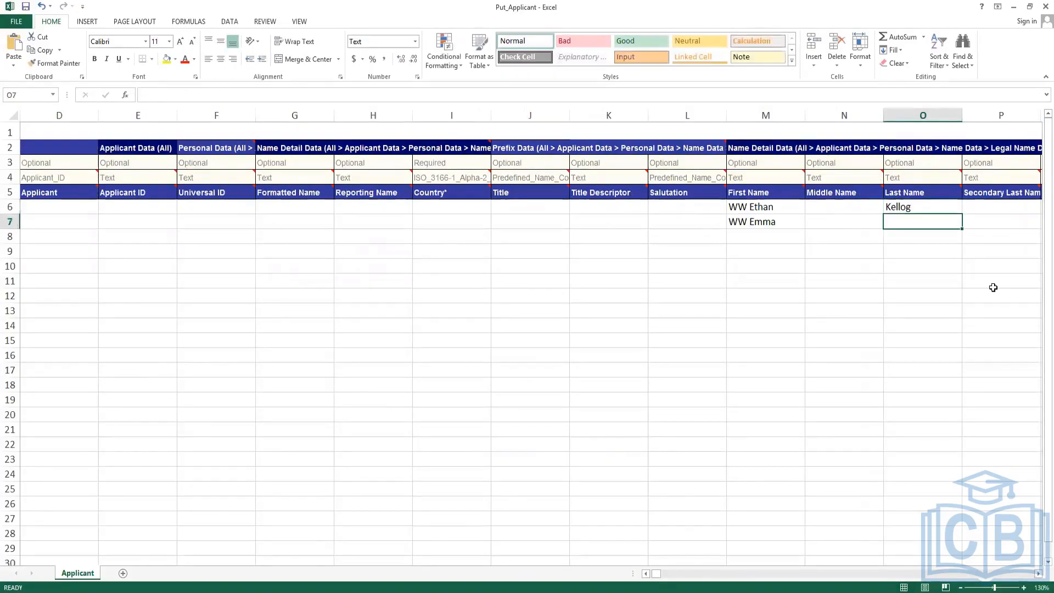
{"action": "key", "text": "Return"}
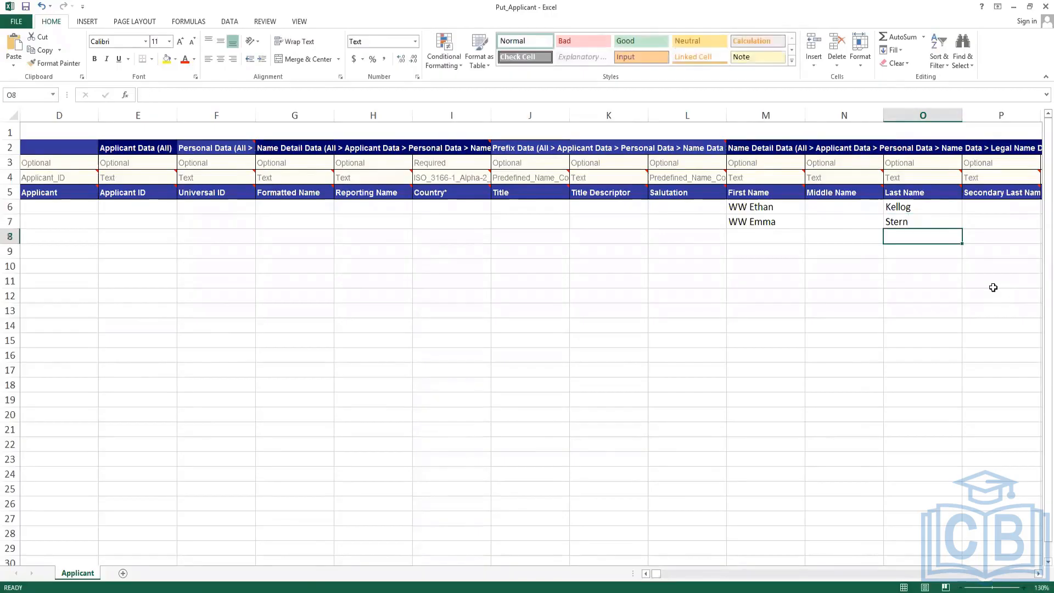
{"action": "key", "text": "Up"}
{"action": "key", "text": "Up"}
{"action": "key", "text": "Up"}
{"action": "key", "text": "Right"}
{"action": "key", "text": "Down"}
{"action": "key", "text": "Right"}
{"action": "key", "text": "Right"}
{"action": "key", "text": "Right"}
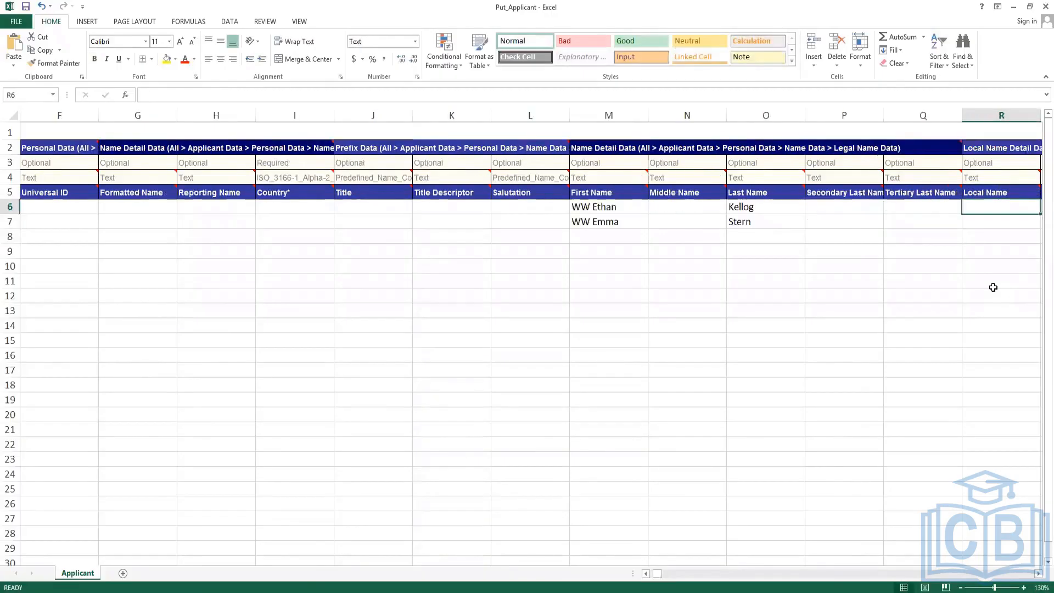
{"action": "key", "text": "Right"}
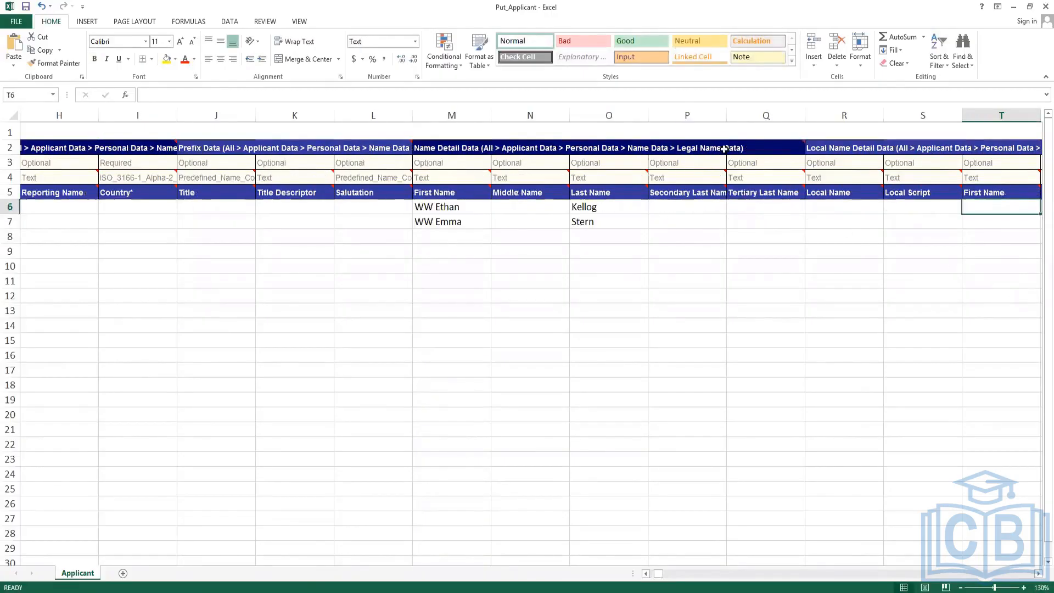
{"action": "left_click_drag", "start_coordinate": [690, 116], "coordinate": [1036, 135]}
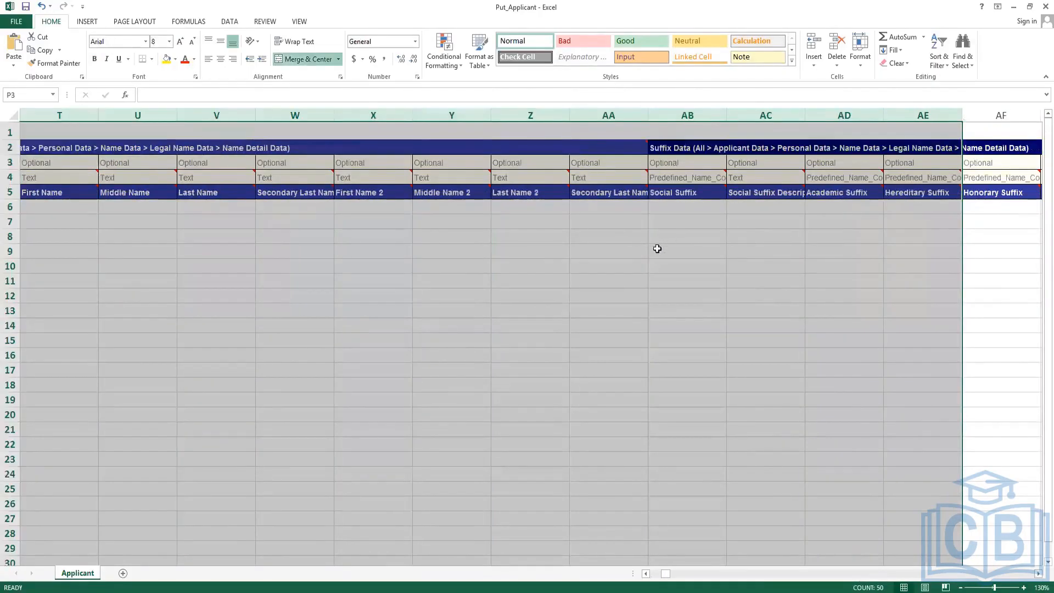
Jump to the Email Address Data section by finding 'Em'.
{"action": "left_click", "coordinate": [554, 211]}
{"action": "key", "text": "ctrl+f"}
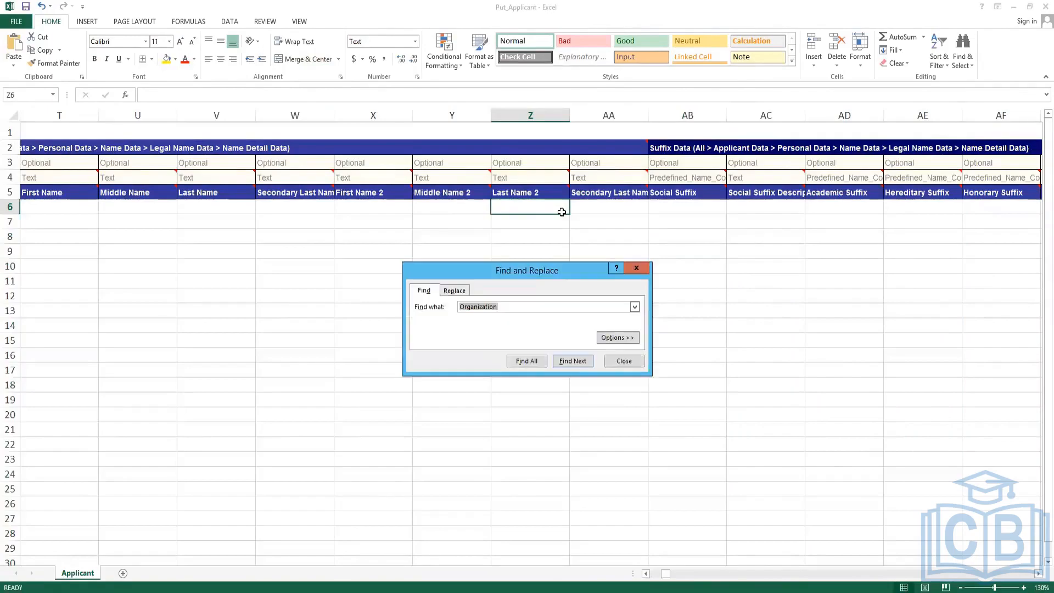
{"action": "type", "text": "Email"}
{"action": "key", "text": "Return"}
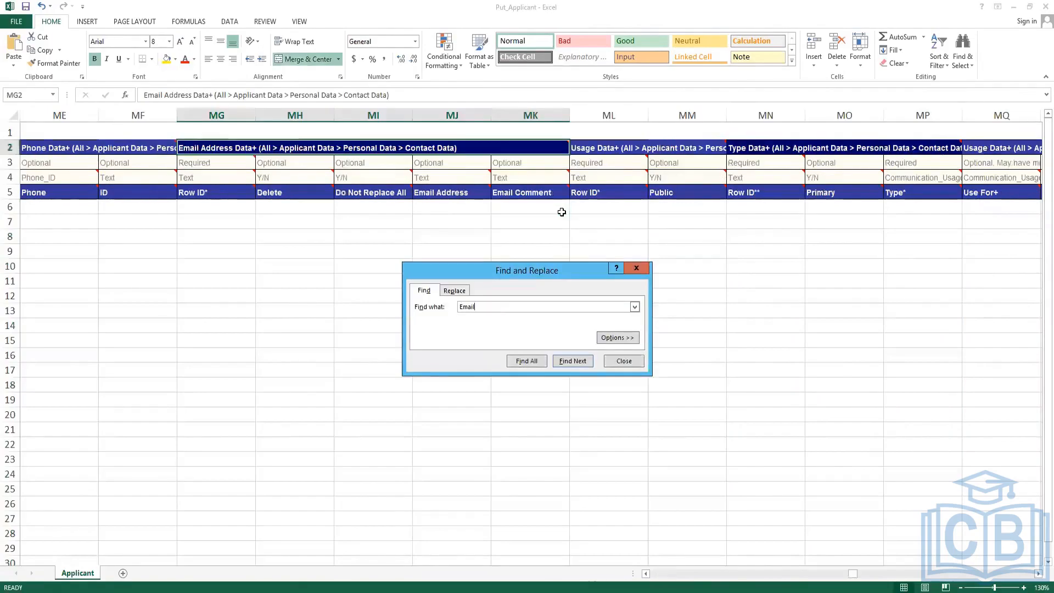
{"action": "left_click", "coordinate": [630, 360]}
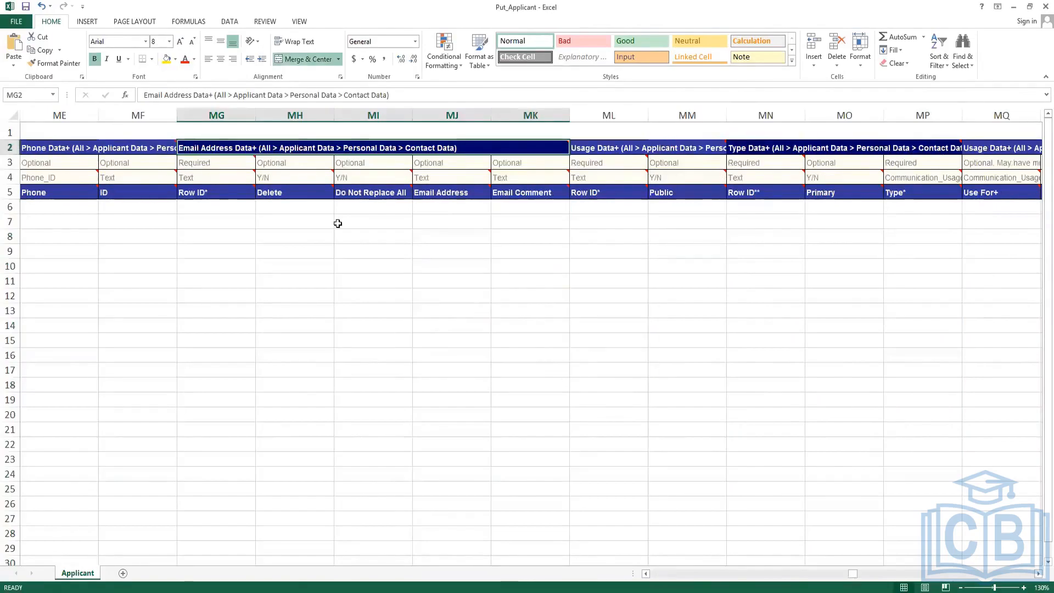
Give the first applicant Row ID 1 and their e-mail address.
{"action": "left_click", "coordinate": [205, 206]}
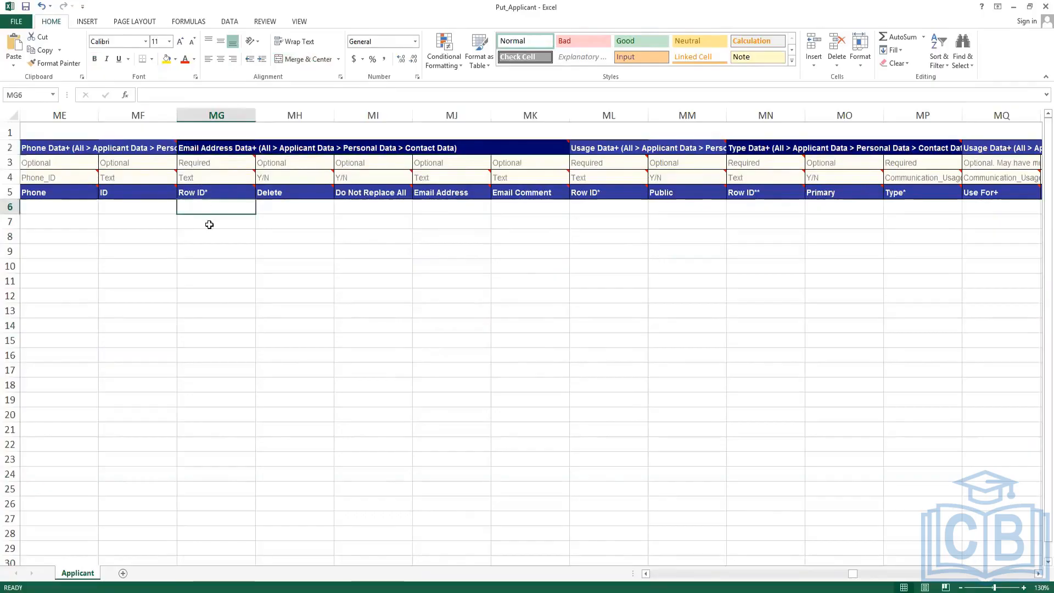
{"action": "type", "text": "1"}
{"action": "key", "text": "Tab"}
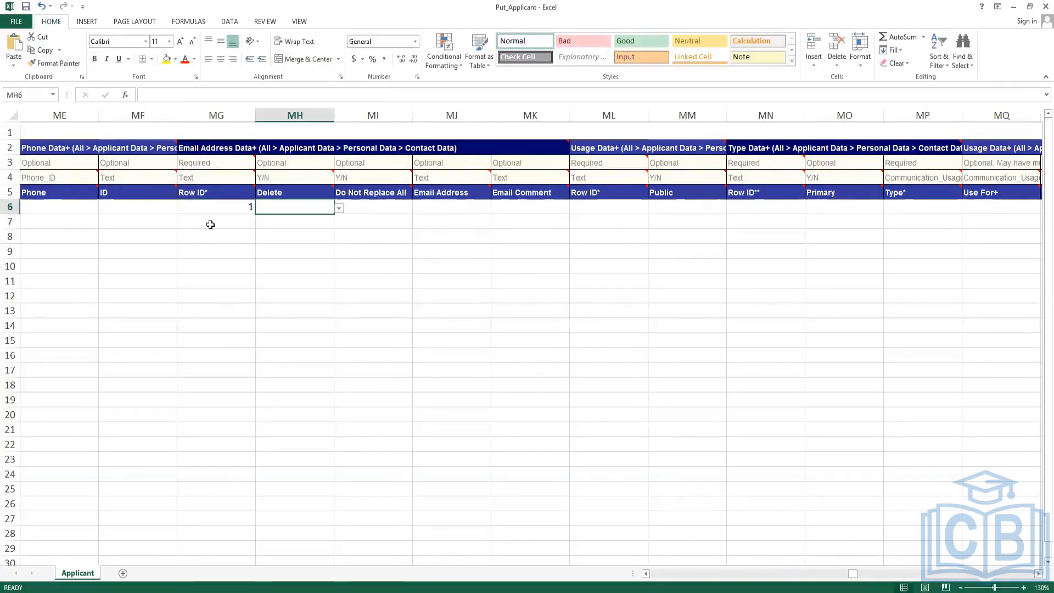
{"action": "left_click", "coordinate": [411, 209]}
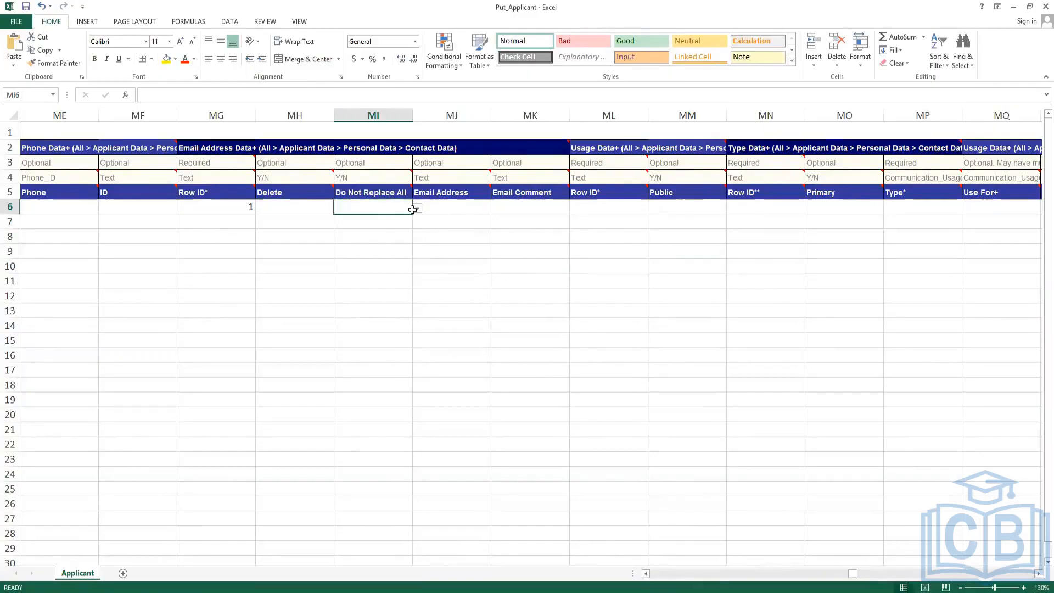
{"action": "left_click", "coordinate": [465, 207]}
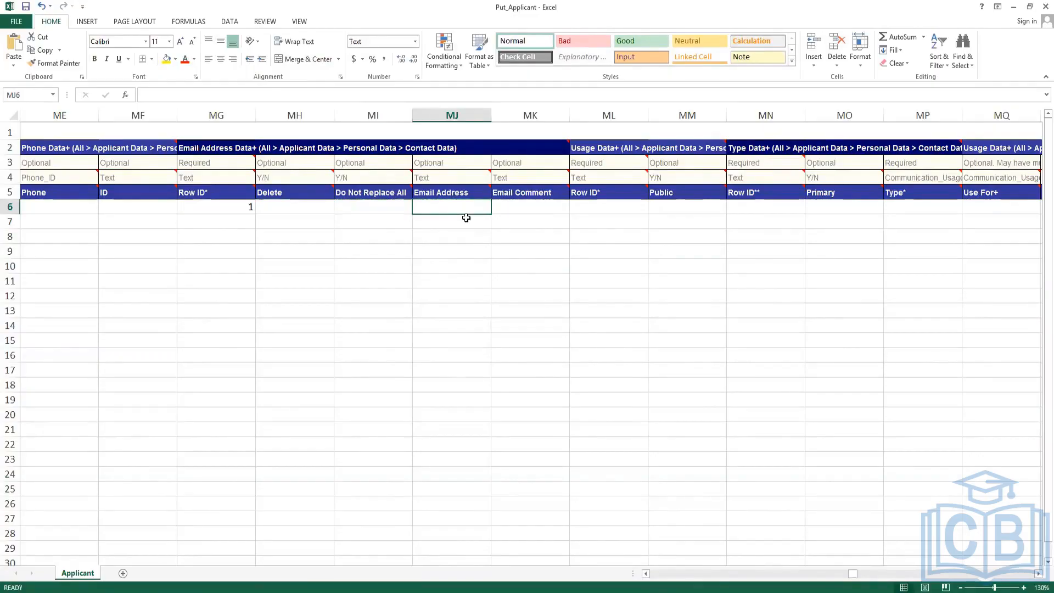
{"action": "type", "text": "wwekell"}
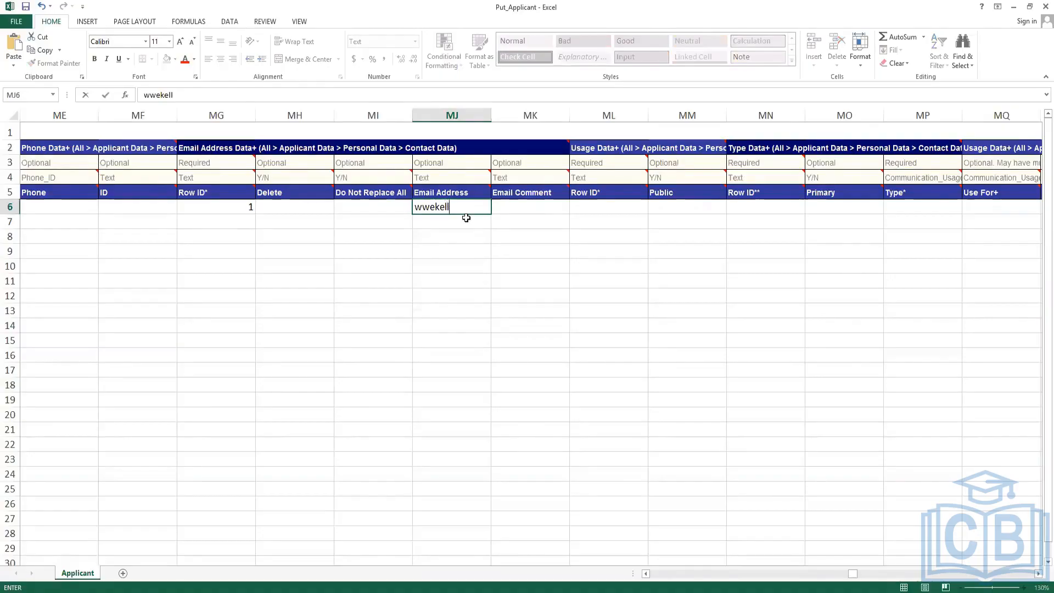
{"action": "type", "text": "og@test.com"}
{"action": "key", "text": "Return"}
Give the second applicant Row ID 1 and their e-mail address.
{"action": "key", "text": "Left"}
{"action": "key", "text": "Left"}
{"action": "key", "text": "Left"}
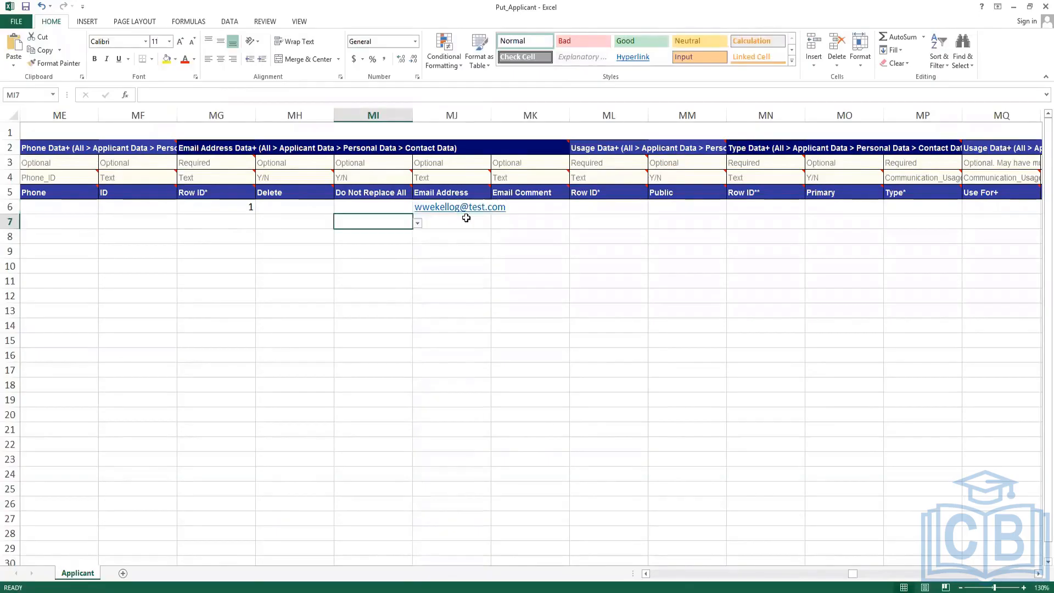
{"action": "type", "text": "1"}
{"action": "key", "text": "Right"}
{"action": "key", "text": "Right"}
{"action": "key", "text": "Right"}
{"action": "key", "text": "Right"}
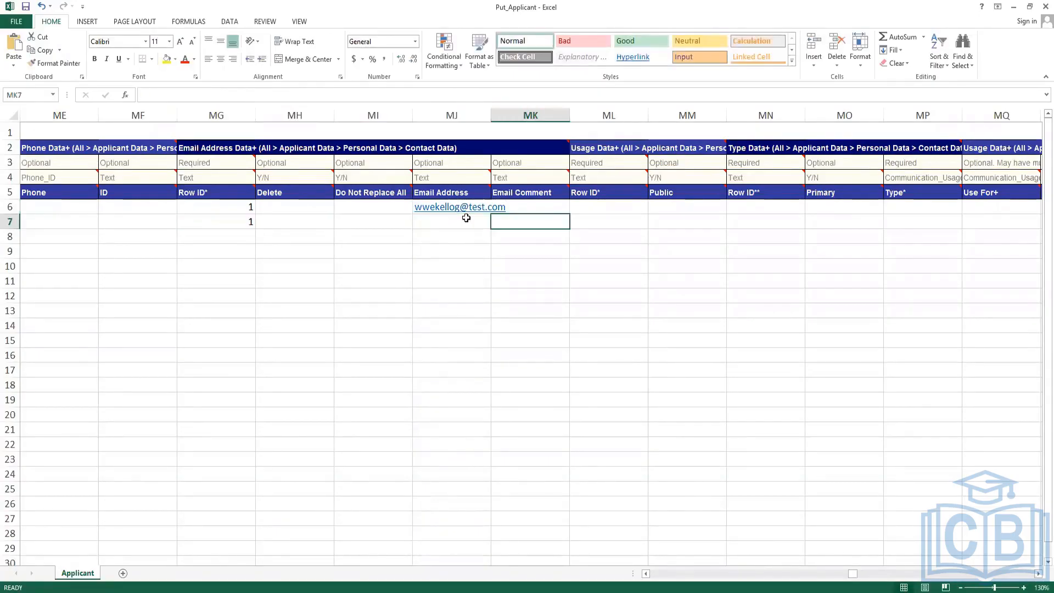
{"action": "left_click", "coordinate": [466, 218]}
{"action": "type", "text": "ww"}
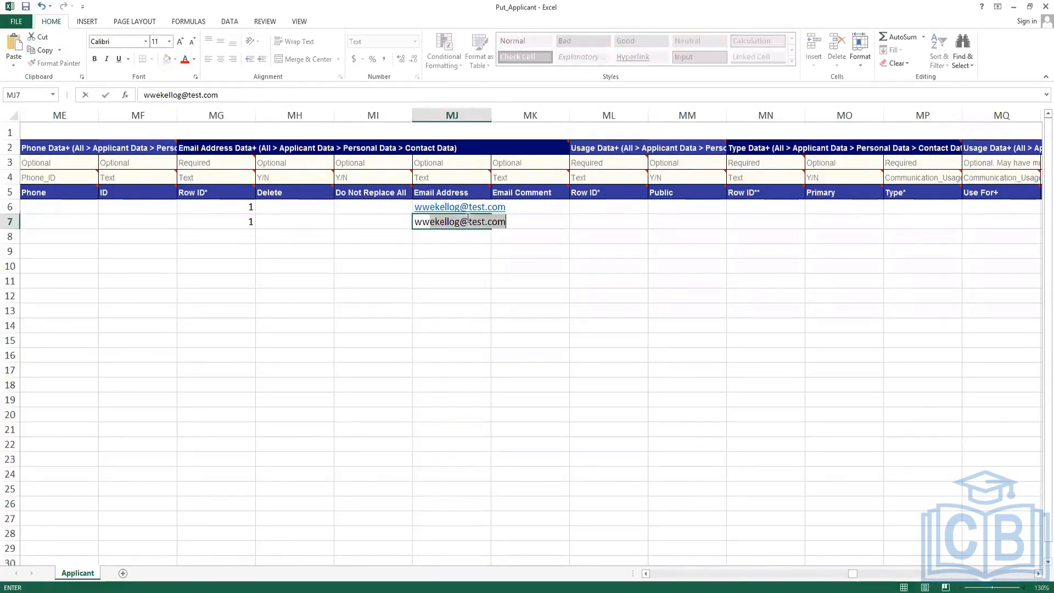
{"action": "type", "text": "este"}
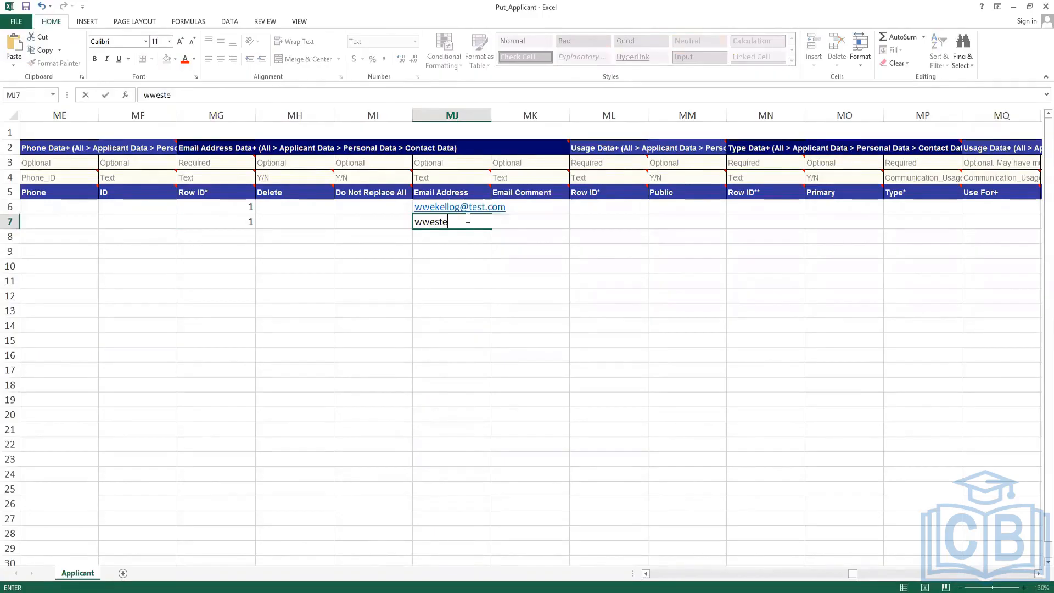
{"action": "type", "text": "rn@test.com"}
{"action": "key", "text": "Up"}
{"action": "key", "text": "Right"}
{"action": "key", "text": "Right"}
{"action": "key", "text": "Right"}
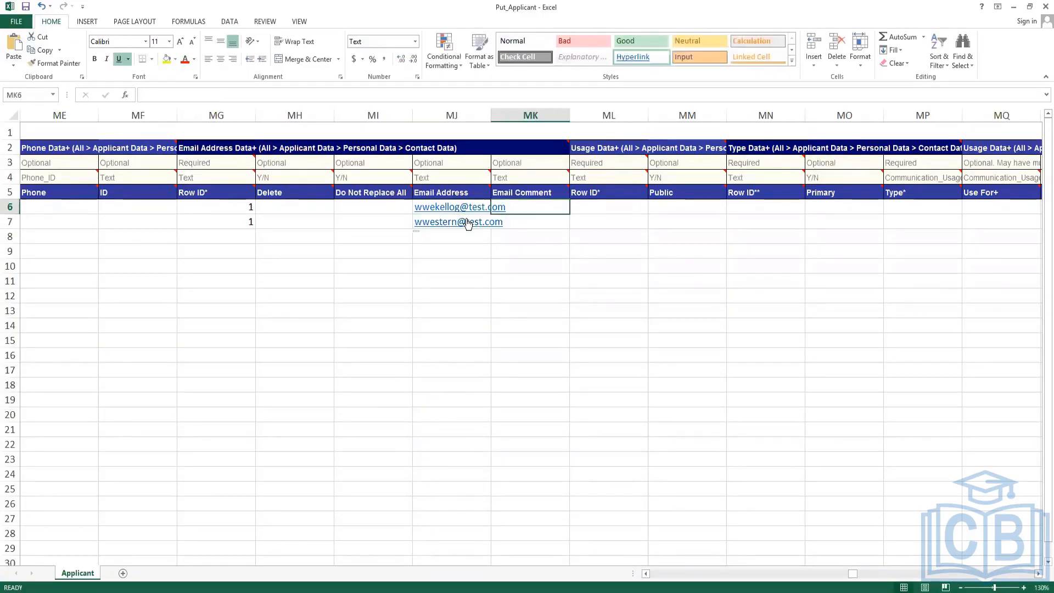
{"action": "key", "text": "Right"}
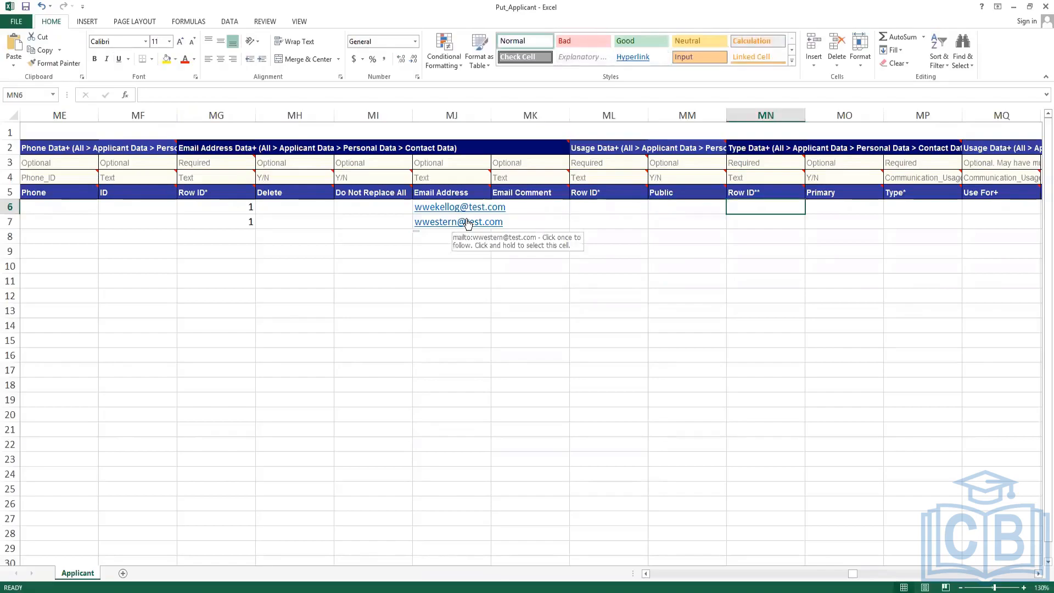
{"action": "key", "text": "Right"}
{"action": "key", "text": "Right"}
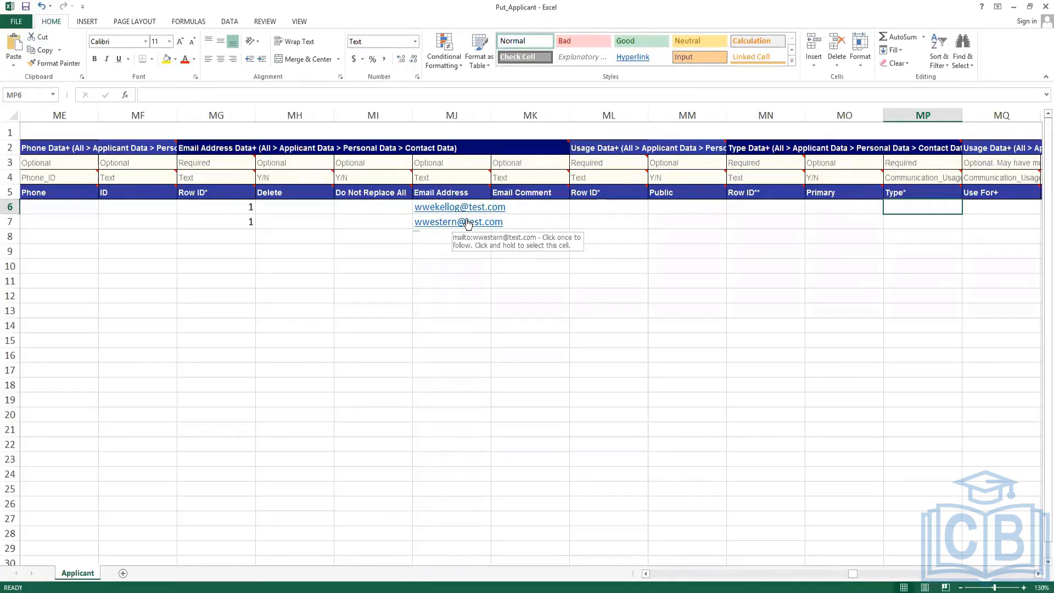
{"action": "left_click", "coordinate": [685, 206]}
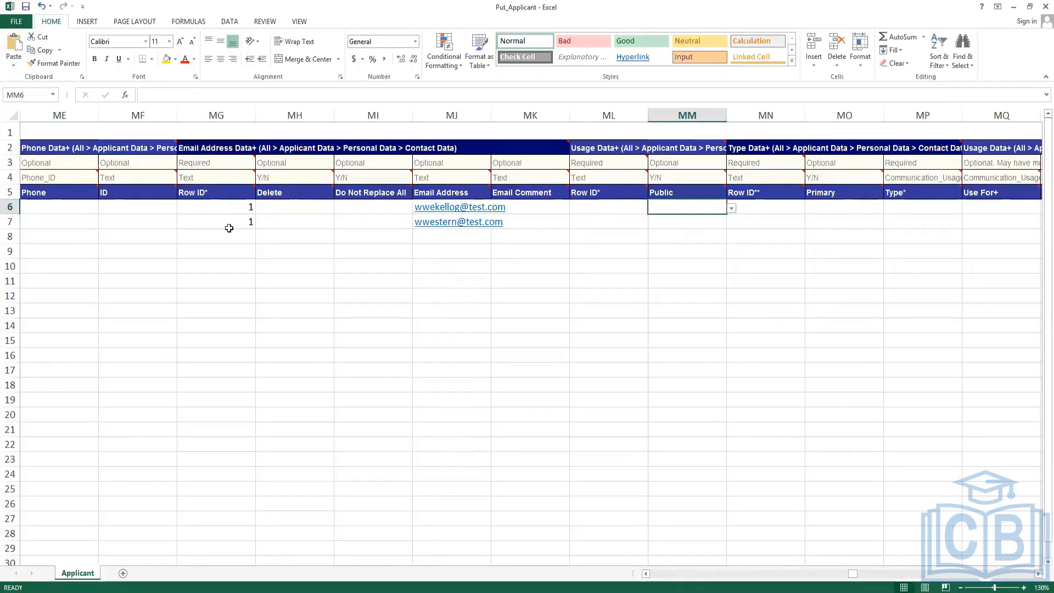
{"action": "left_click", "coordinate": [224, 209]}
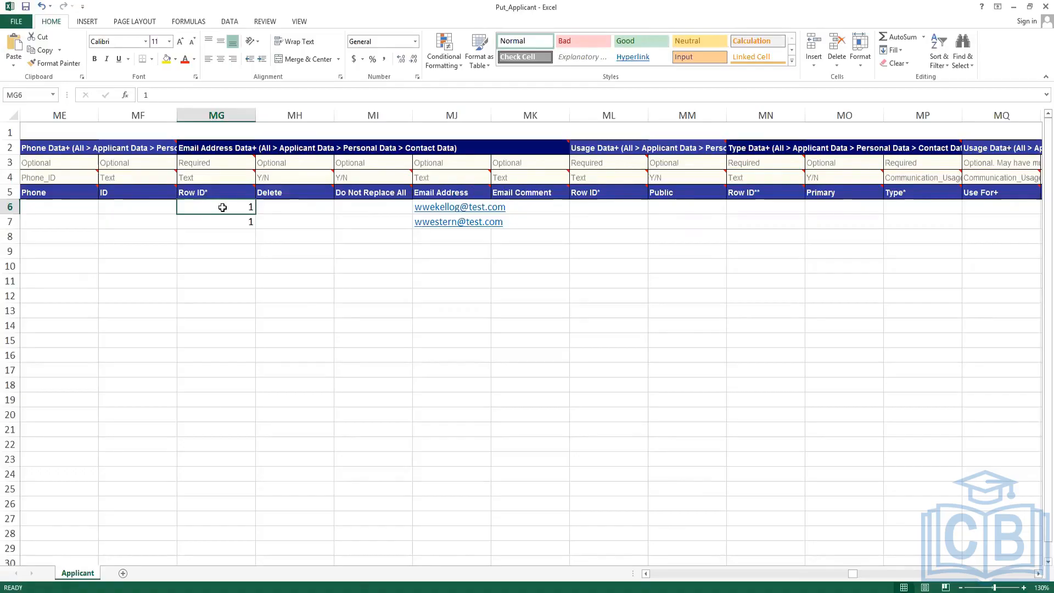
Enter Work for both applicants under the Use For Tenanted+ column.
{"action": "left_click", "coordinate": [768, 209]}
{"action": "key", "text": "Right"}
{"action": "key", "text": "Right"}
{"action": "key", "text": "Right"}
{"action": "key", "text": "Right"}
{"action": "key", "text": "Right"}
{"action": "key", "text": "Right"}
{"action": "key", "text": "Right"}
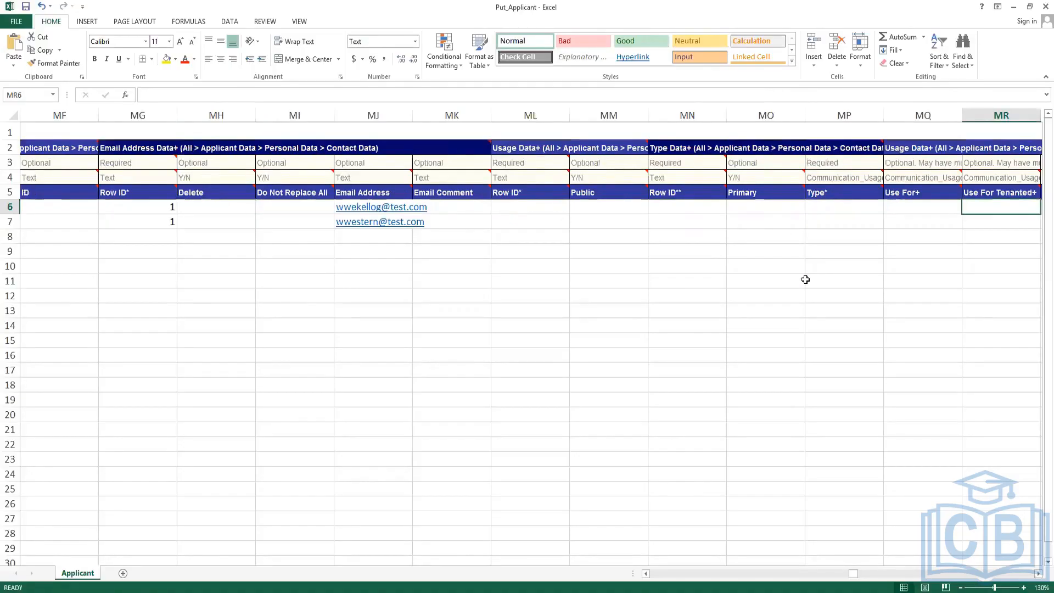
{"action": "key", "text": "Right"}
{"action": "key", "text": "Left"}
{"action": "key", "text": "Left"}
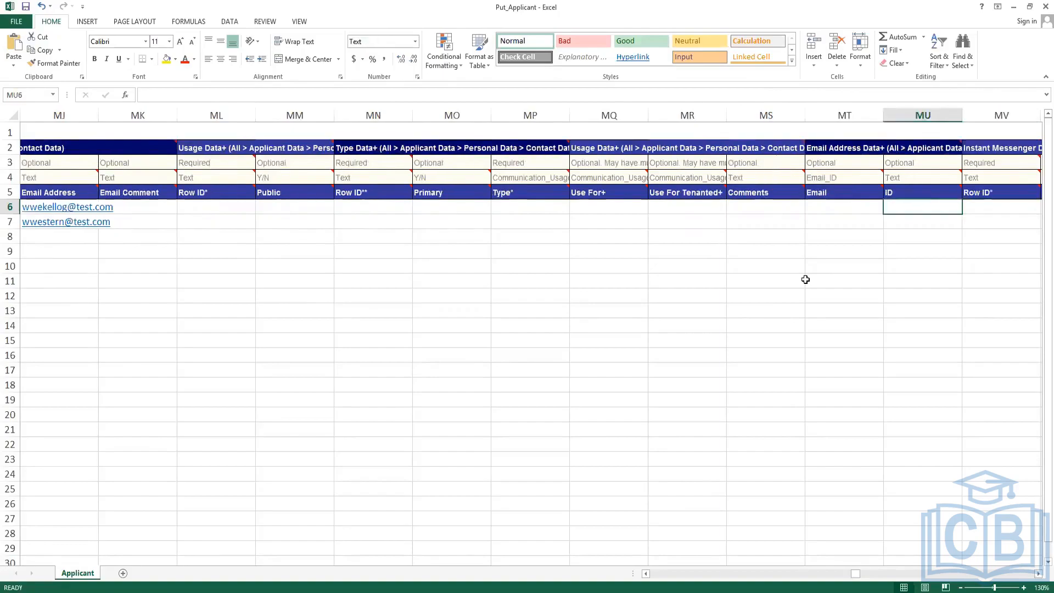
{"action": "key", "text": "Right"}
{"action": "key", "text": "Right"}
{"action": "key", "text": "Right"}
{"action": "key", "text": "Right"}
{"action": "key", "text": "Right"}
{"action": "key", "text": "Right"}
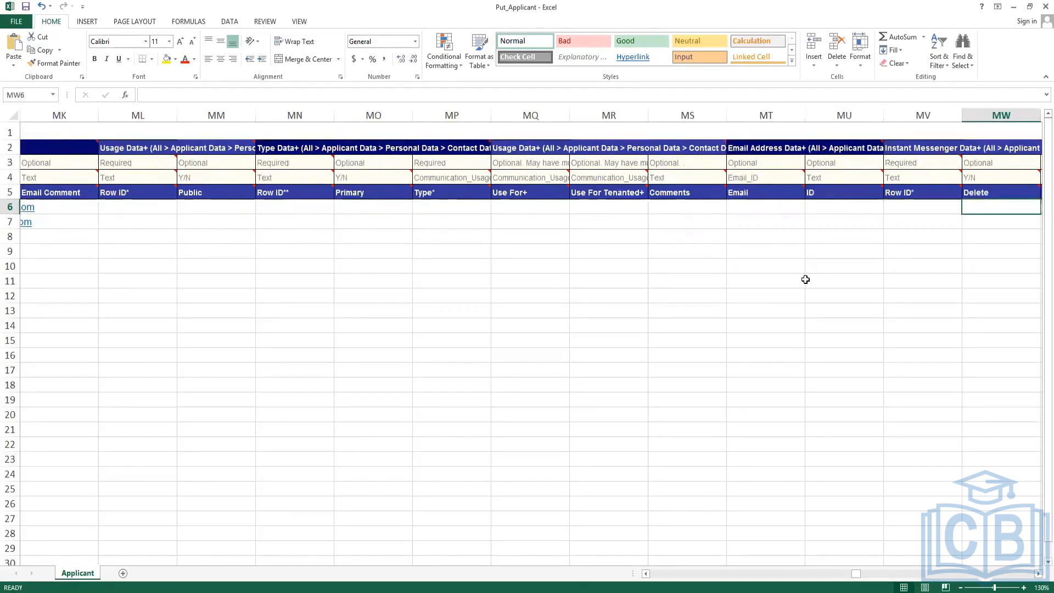
{"action": "key", "text": "Right"}
{"action": "key", "text": "Right"}
{"action": "key", "text": "Right"}
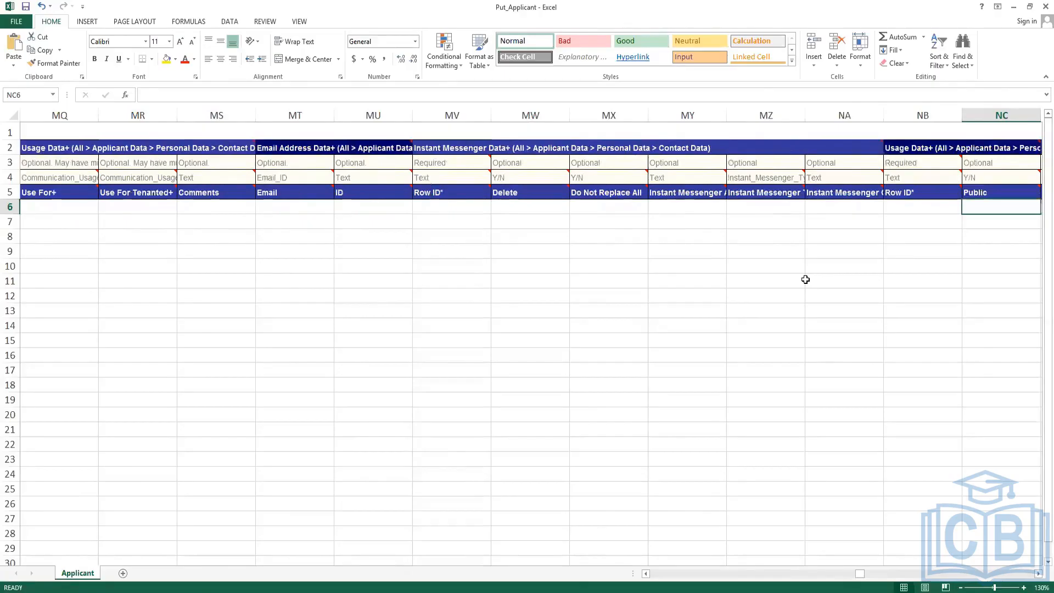
{"action": "key", "text": "Left"}
{"action": "key", "text": "Left"}
{"action": "key", "text": "Left"}
{"action": "key", "text": "Left"}
{"action": "key", "text": "Left"}
{"action": "key", "text": "Left"}
{"action": "key", "text": "Left"}
{"action": "key", "text": "Left"}
{"action": "key", "text": "Left"}
{"action": "key", "text": "Left"}
{"action": "key", "text": "Left"}
{"action": "key", "text": "Left"}
{"action": "key", "text": "Left"}
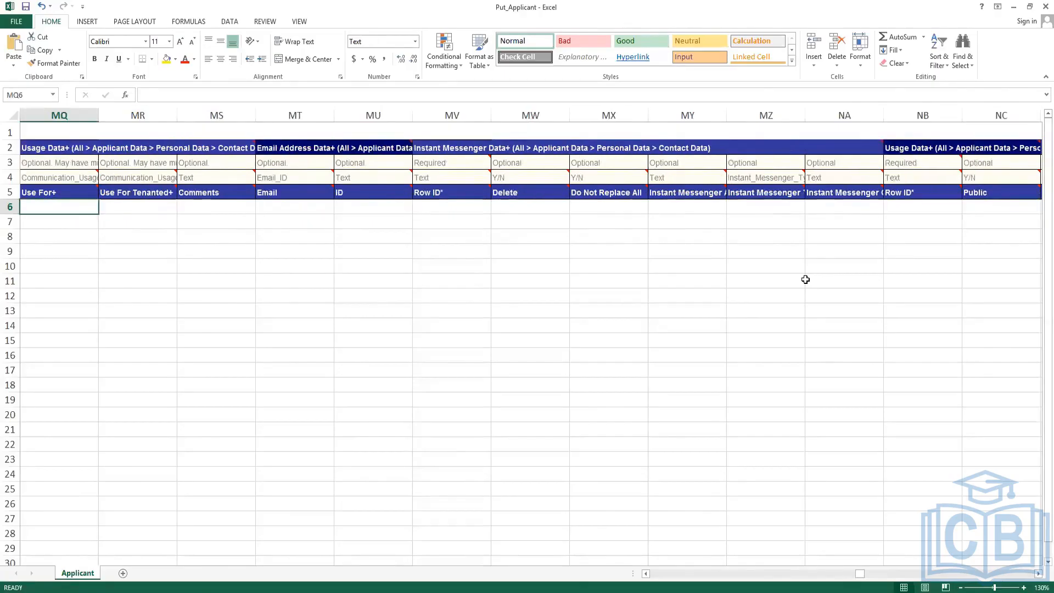
{"action": "key", "text": "Right"}
{"action": "key", "text": "Right"}
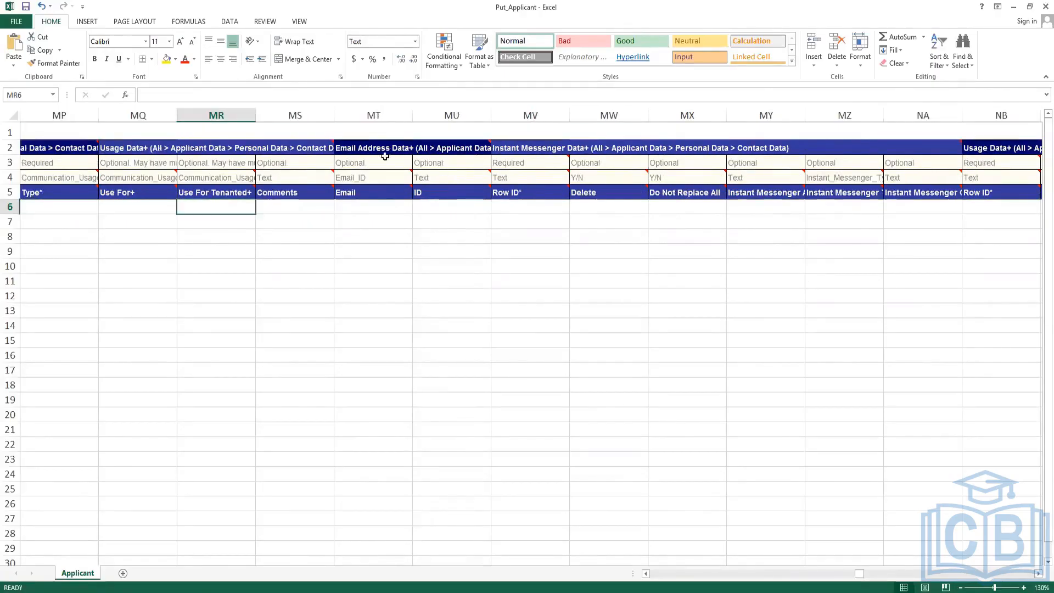
{"action": "left_click", "coordinate": [214, 178]}
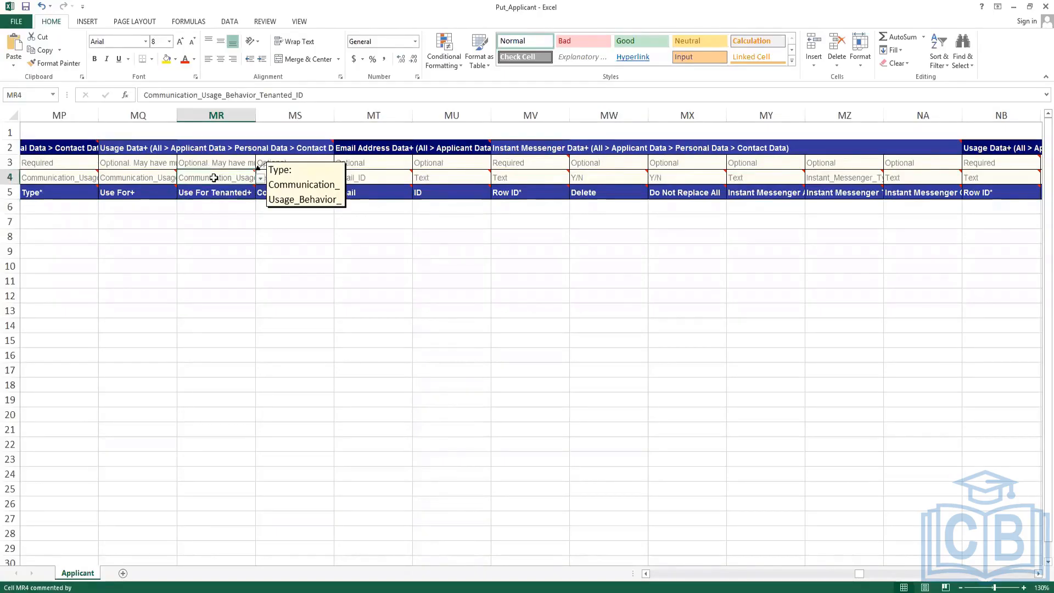
{"action": "left_click", "coordinate": [207, 206]}
{"action": "type", "text": "Work"}
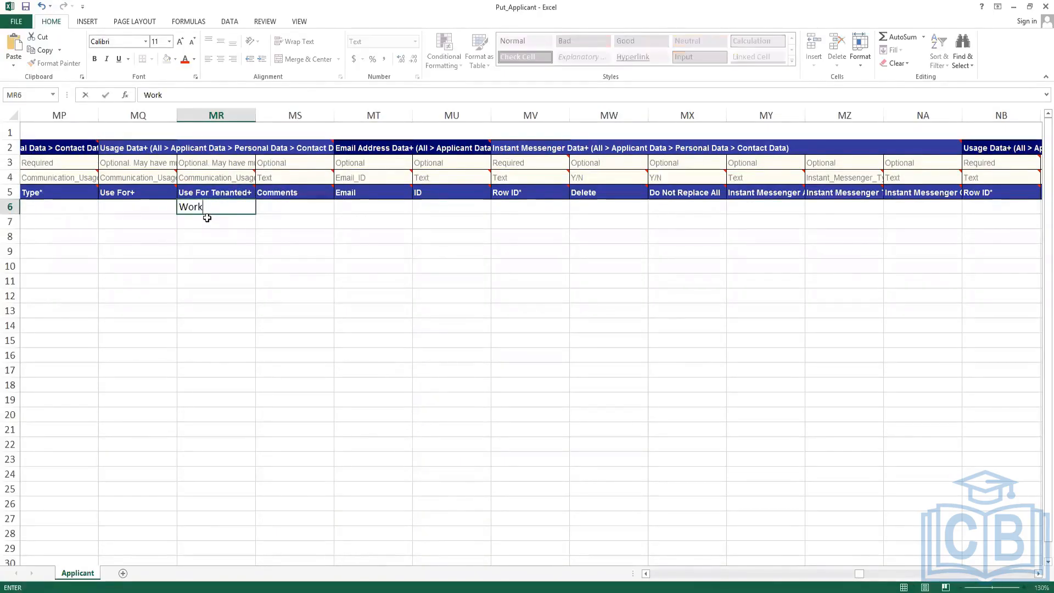
{"action": "key", "text": "Return"}
{"action": "type", "text": "Work"}
{"action": "key", "text": "Return"}
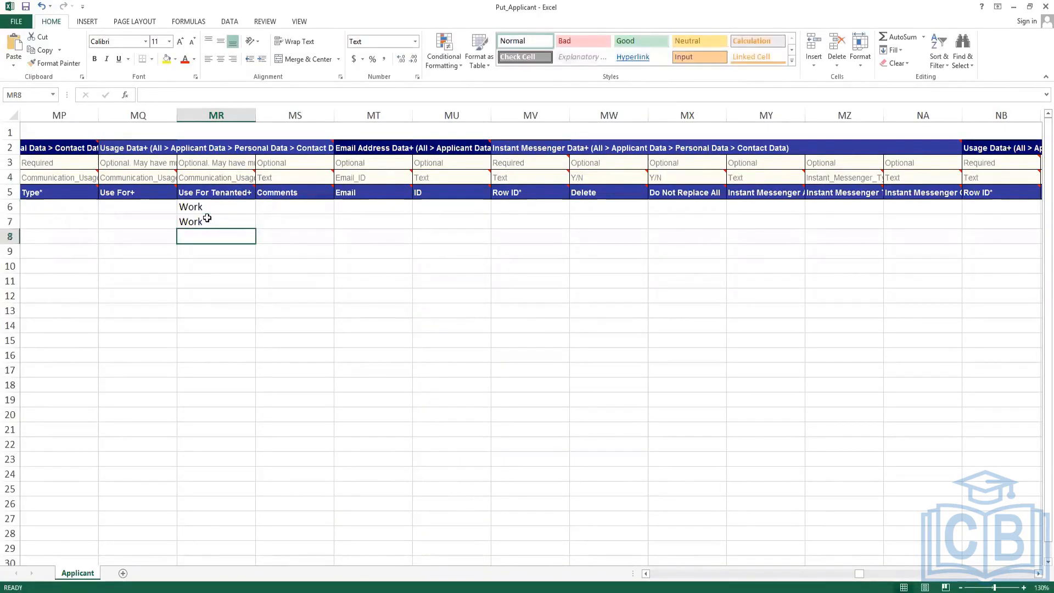
Set both applicants' email Type to Work and clear the stray Use For Tenanted+ entries.
{"action": "key", "text": "Up"}
{"action": "key", "text": "Up"}
{"action": "key", "text": "Left"}
{"action": "key", "text": "Left"}
{"action": "key", "text": "Left"}
{"action": "key", "text": "Left"}
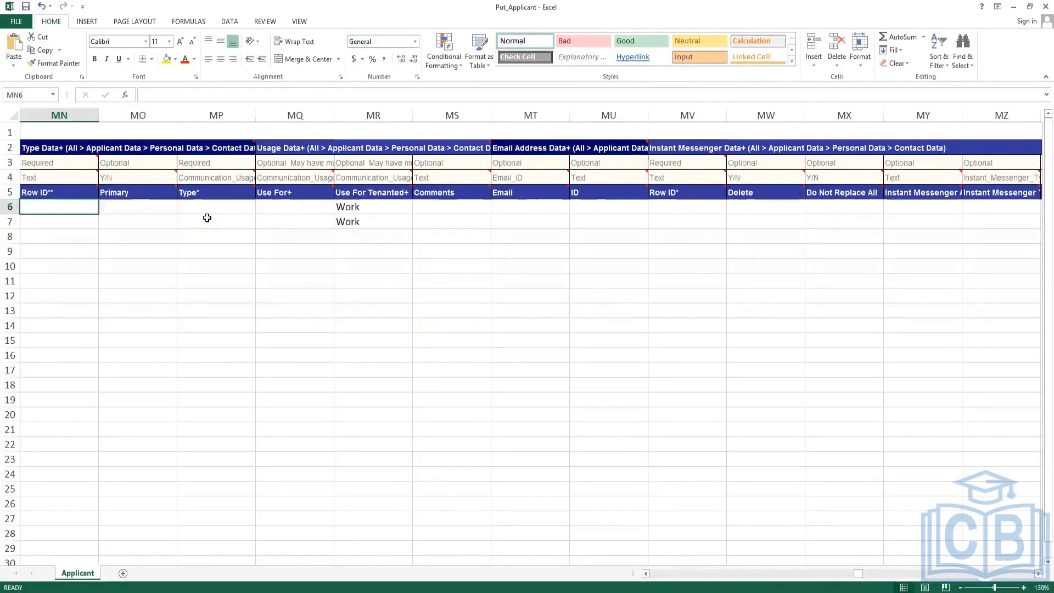
{"action": "key", "text": "Right"}
{"action": "key", "text": "Right"}
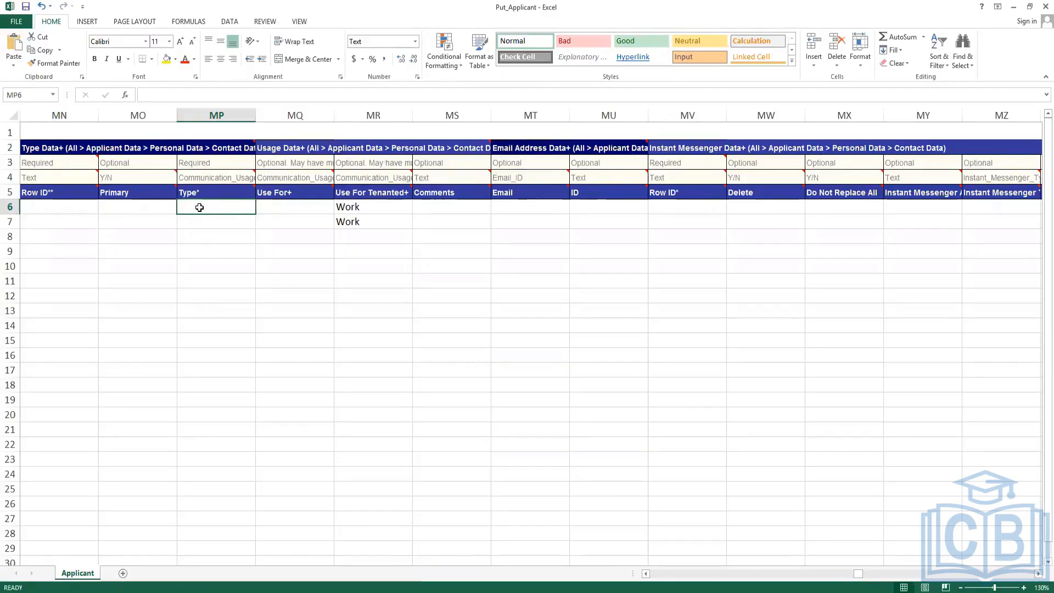
{"action": "type", "text": "Work"}
{"action": "key", "text": "Return"}
{"action": "type", "text": "Work"}
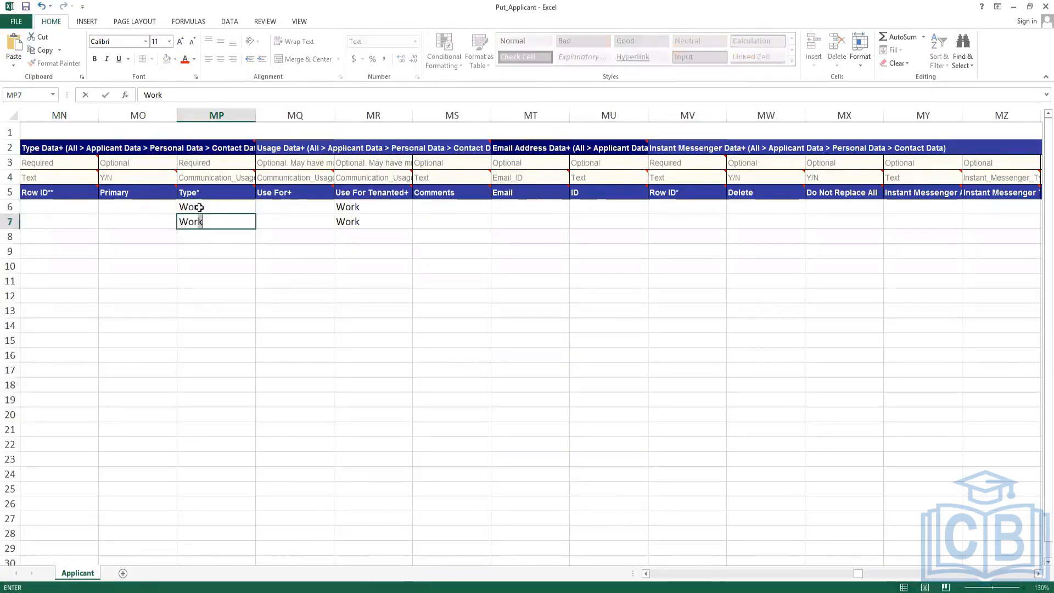
{"action": "key", "text": "Return"}
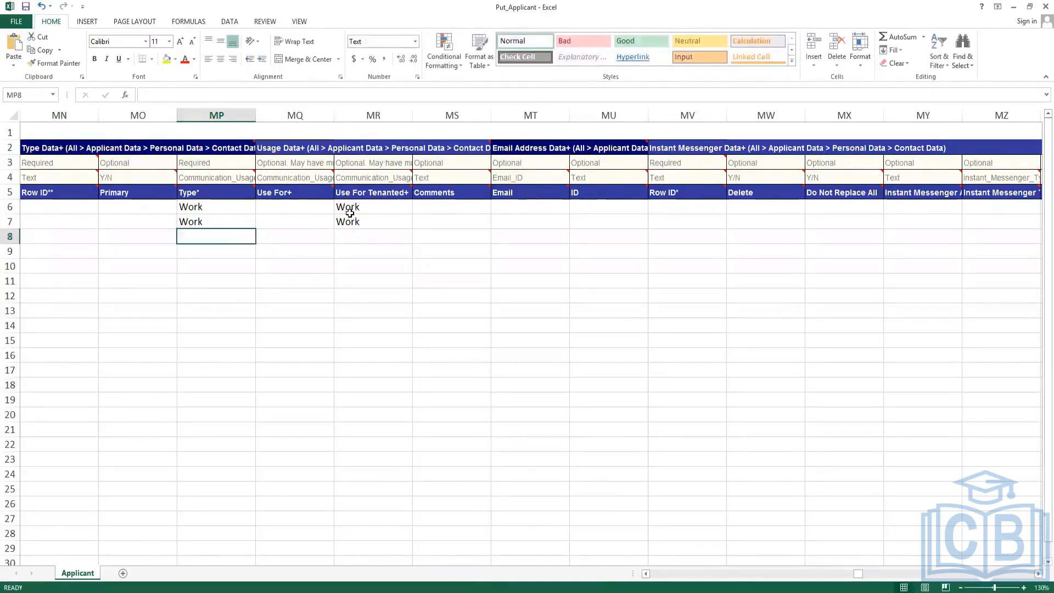
{"action": "left_click_drag", "start_coordinate": [356, 212], "coordinate": [366, 229]}
{"action": "key", "text": "Delete"}
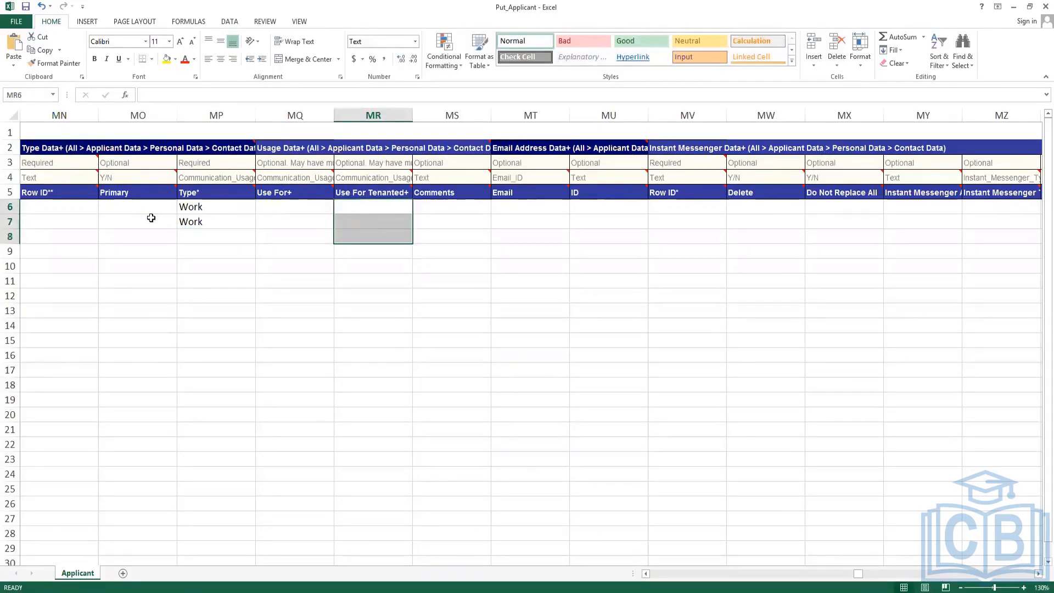
{"action": "left_click", "coordinate": [190, 207]}
{"action": "key", "text": "Left"}
{"action": "key", "text": "Left"}
{"action": "key", "text": "Left"}
{"action": "key", "text": "Left"}
{"action": "key", "text": "Left"}
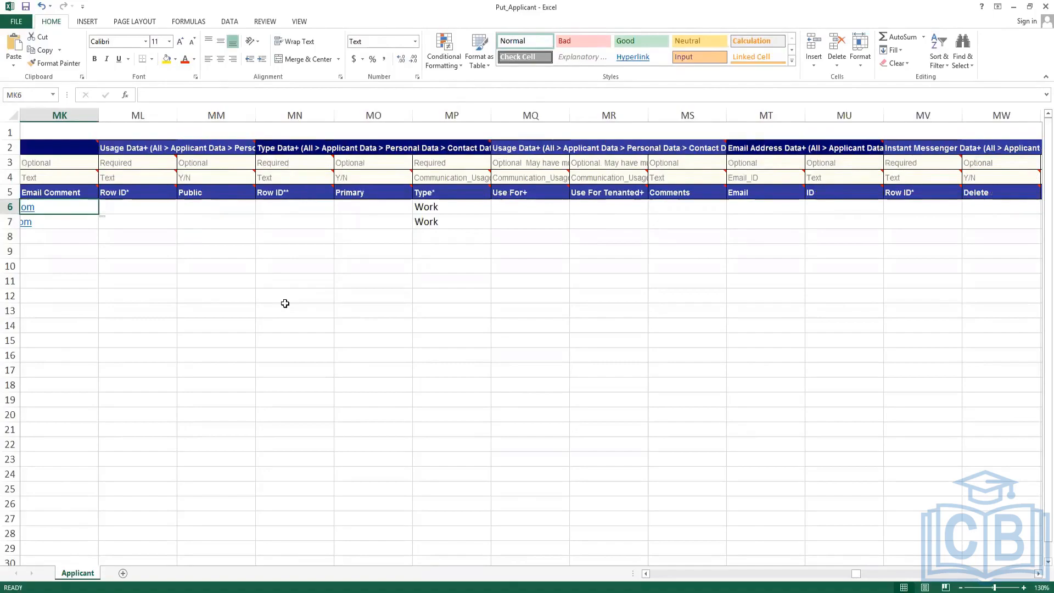
{"action": "key", "text": "Left"}
{"action": "key", "text": "Right"}
{"action": "key", "text": "Right"}
{"action": "key", "text": "Right"}
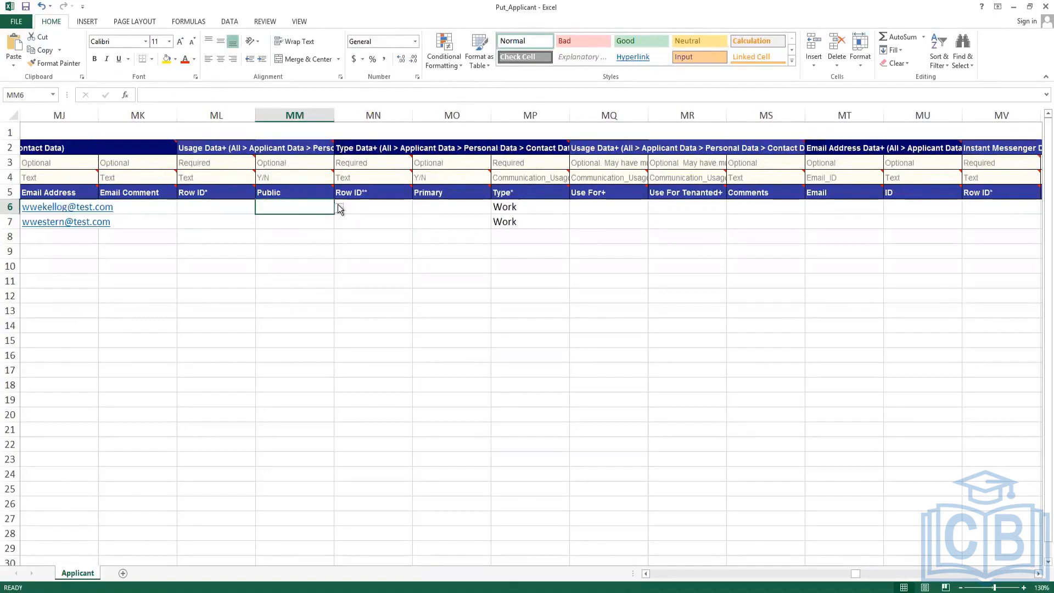
Set Public to Y for both applicants' email addresses.
{"action": "left_click", "coordinate": [340, 209]}
{"action": "left_click", "coordinate": [310, 208]}
{"action": "left_click", "coordinate": [339, 210]}
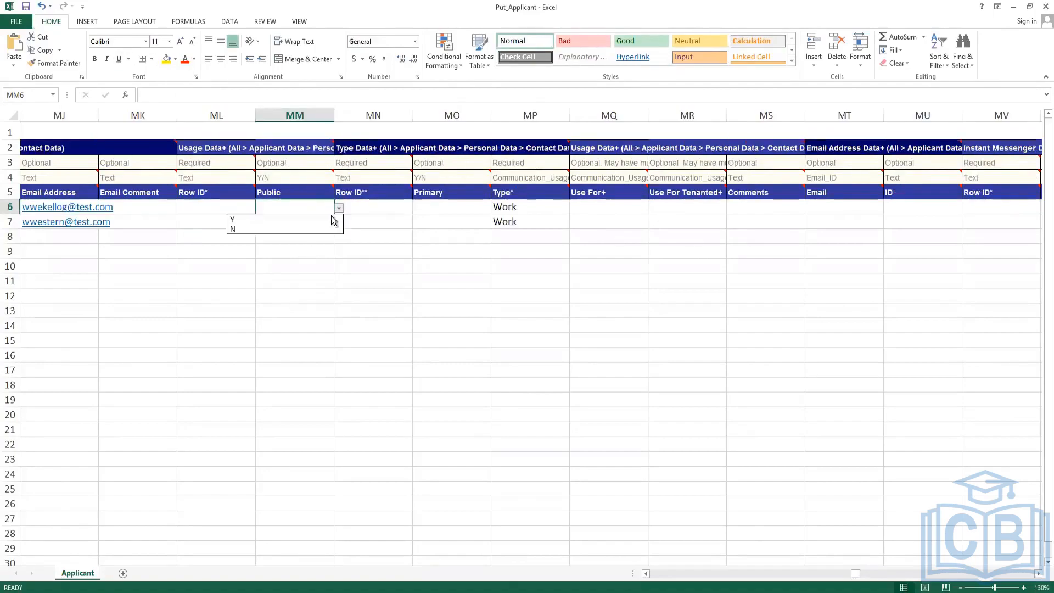
{"action": "left_click", "coordinate": [315, 219]}
{"action": "key", "text": "Down"}
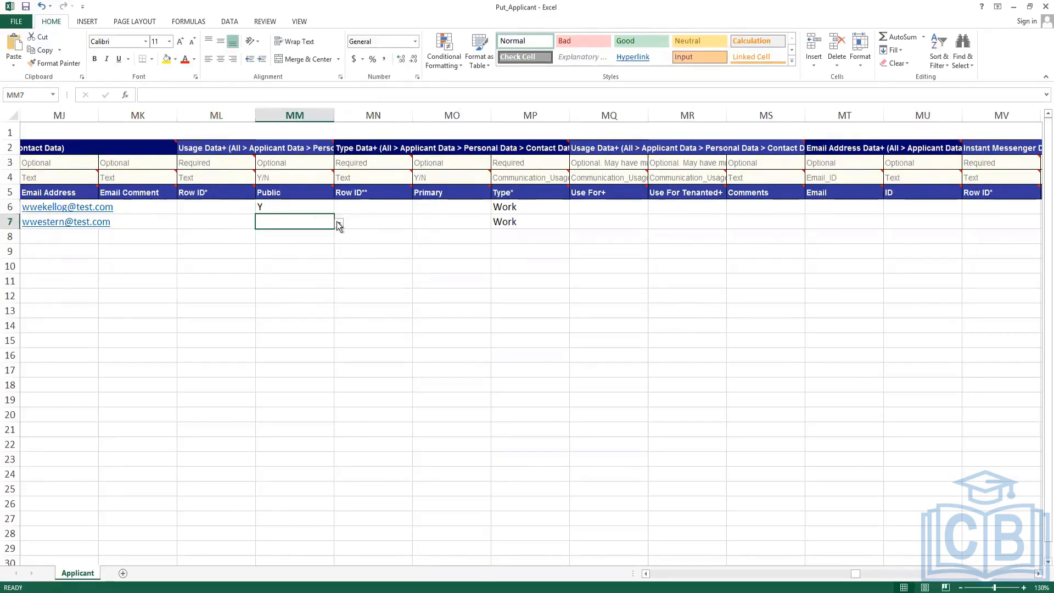
{"action": "left_click", "coordinate": [339, 225]}
{"action": "left_click", "coordinate": [315, 234]}
Set Primary to Y for both applicants' email addresses.
{"action": "left_click", "coordinate": [436, 205]}
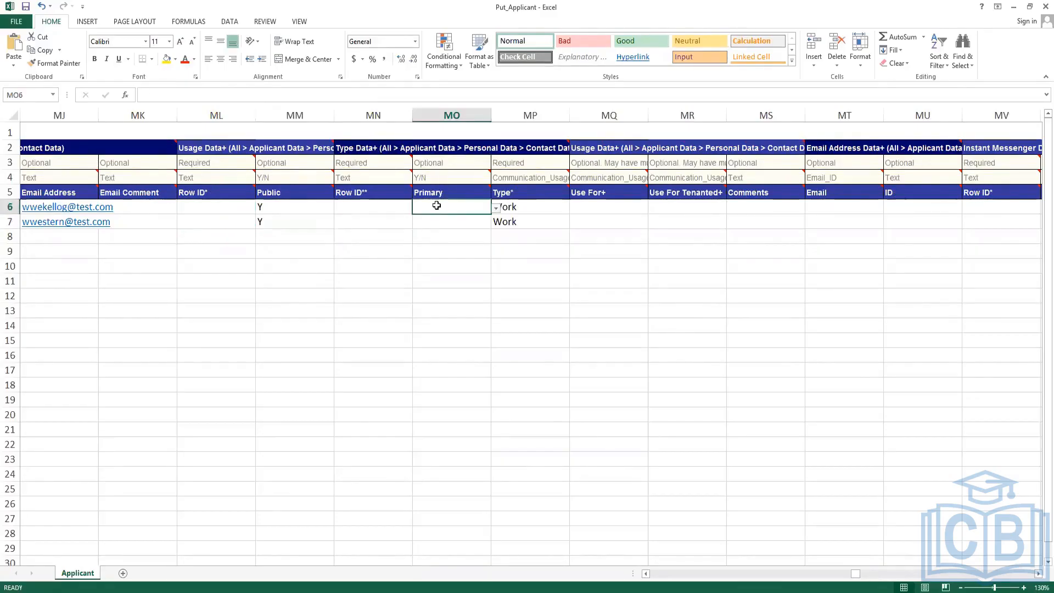
{"action": "left_click", "coordinate": [496, 208]}
{"action": "left_click", "coordinate": [466, 220]}
{"action": "left_click", "coordinate": [467, 220]}
{"action": "left_click", "coordinate": [496, 223]}
{"action": "left_click", "coordinate": [449, 238]}
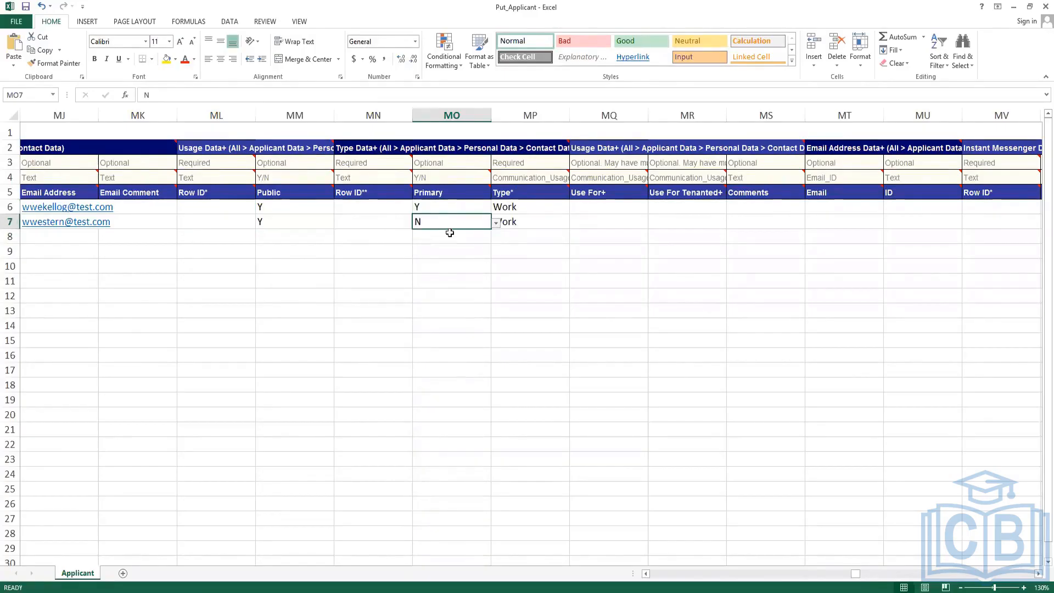
{"action": "left_click", "coordinate": [496, 223]}
{"action": "left_click", "coordinate": [465, 233]}
{"action": "left_click", "coordinate": [520, 206]}
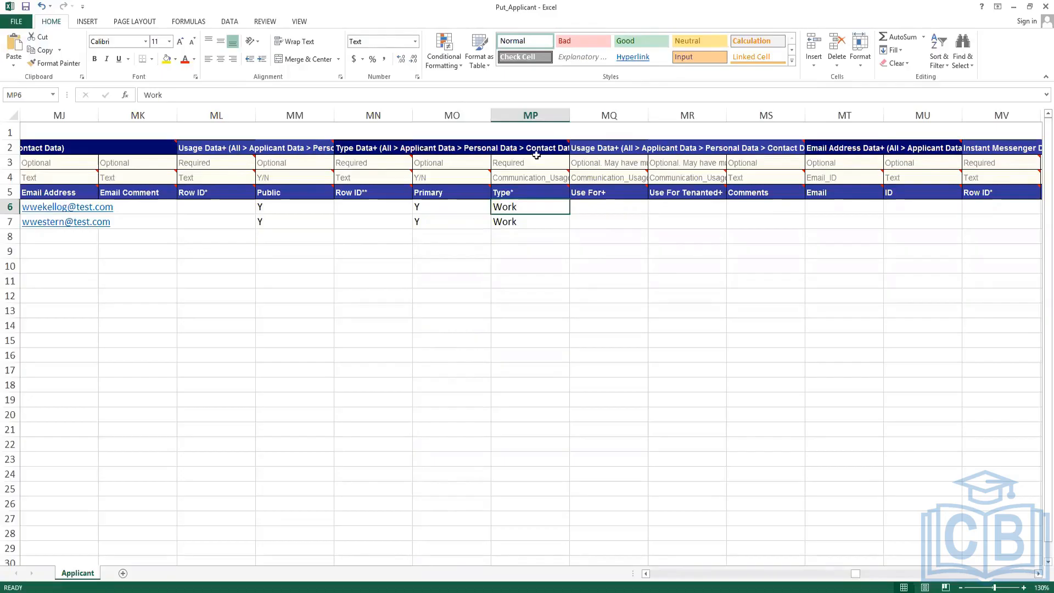
{"action": "left_click", "coordinate": [521, 221]}
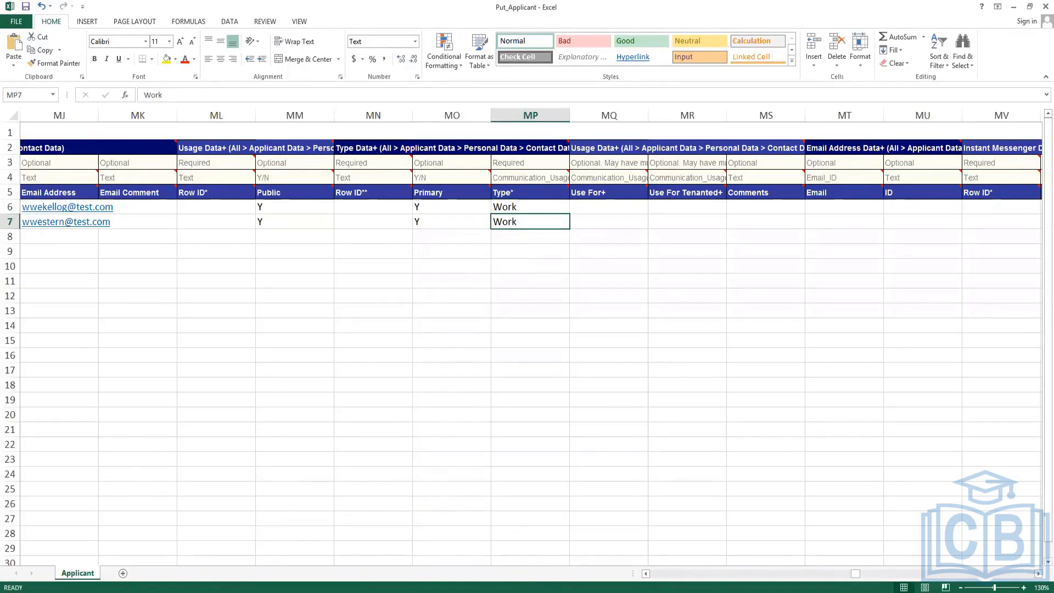
{"action": "key", "text": "alt+Tab"}
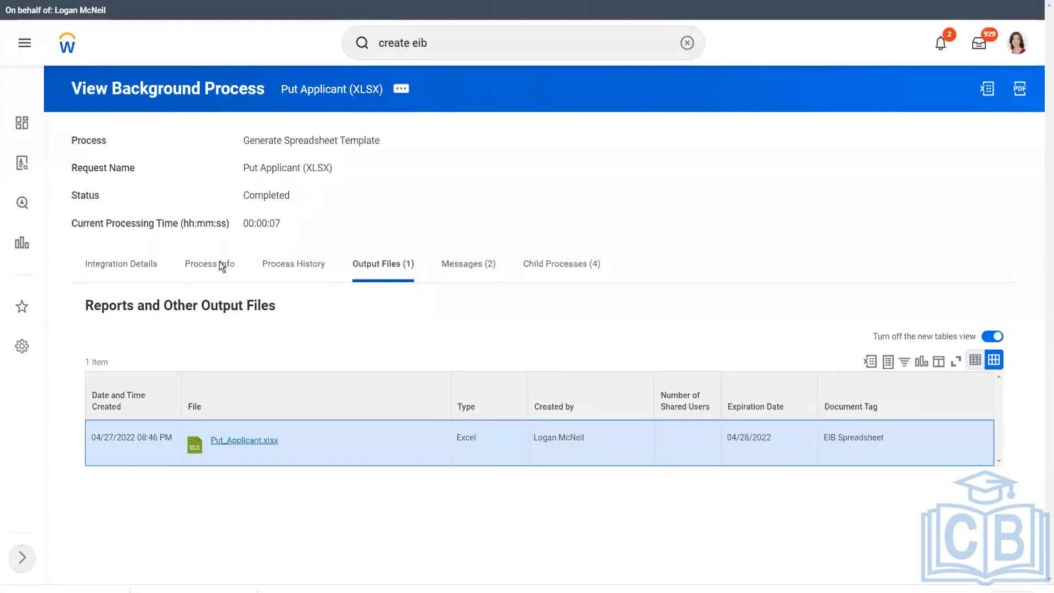
Show the Put Applicant background process's integration details.
{"action": "left_click", "coordinate": [126, 261]}
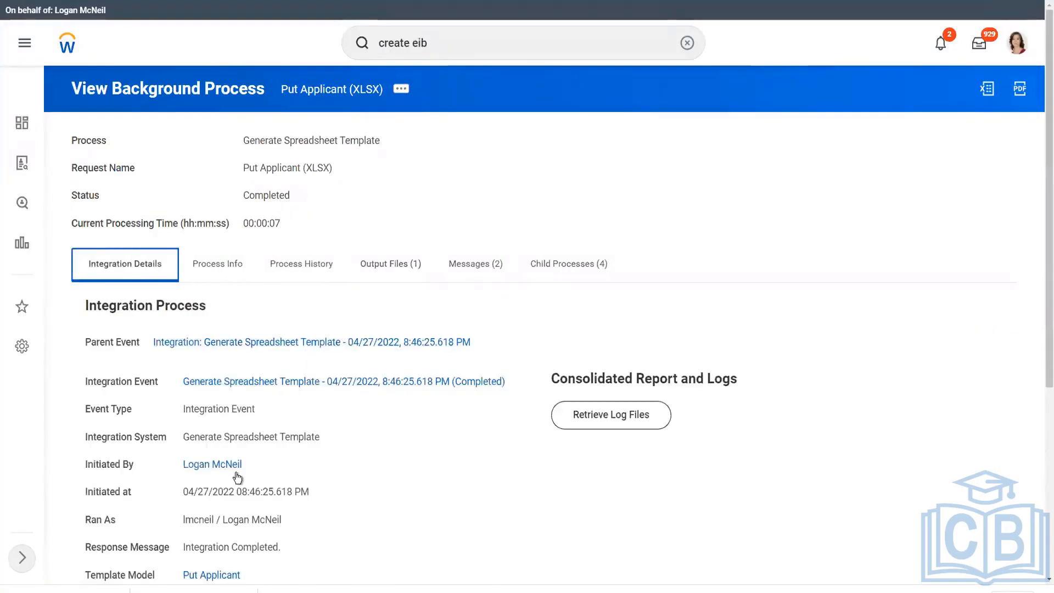
{"action": "scroll", "coordinate": [289, 387], "scroll_direction": "down", "scroll_amount": 4}
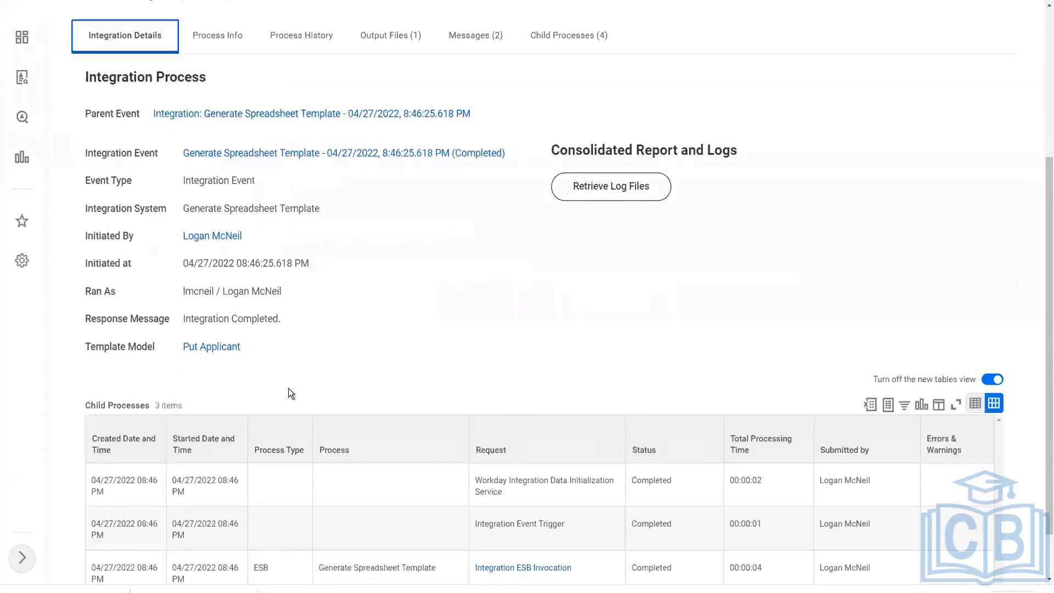
{"action": "scroll", "coordinate": [302, 388], "scroll_direction": "down", "scroll_amount": 1}
{"action": "scroll", "coordinate": [282, 241], "scroll_direction": "up", "scroll_amount": 5}
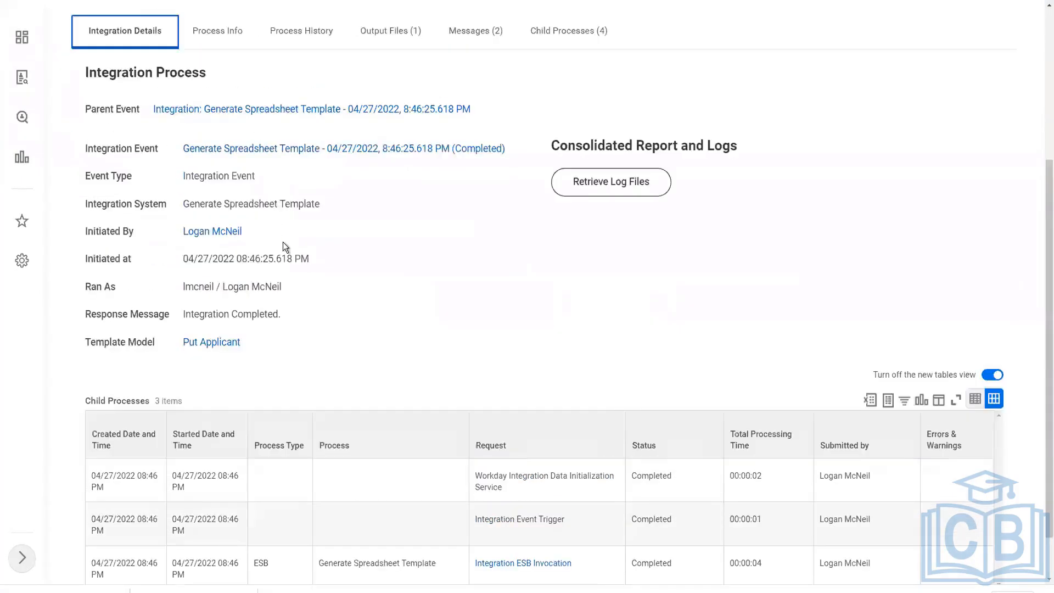
Search 'intsys:' and open the INT WW EIB Load Applicant Data integration system.
{"action": "left_click", "coordinate": [444, 43]}
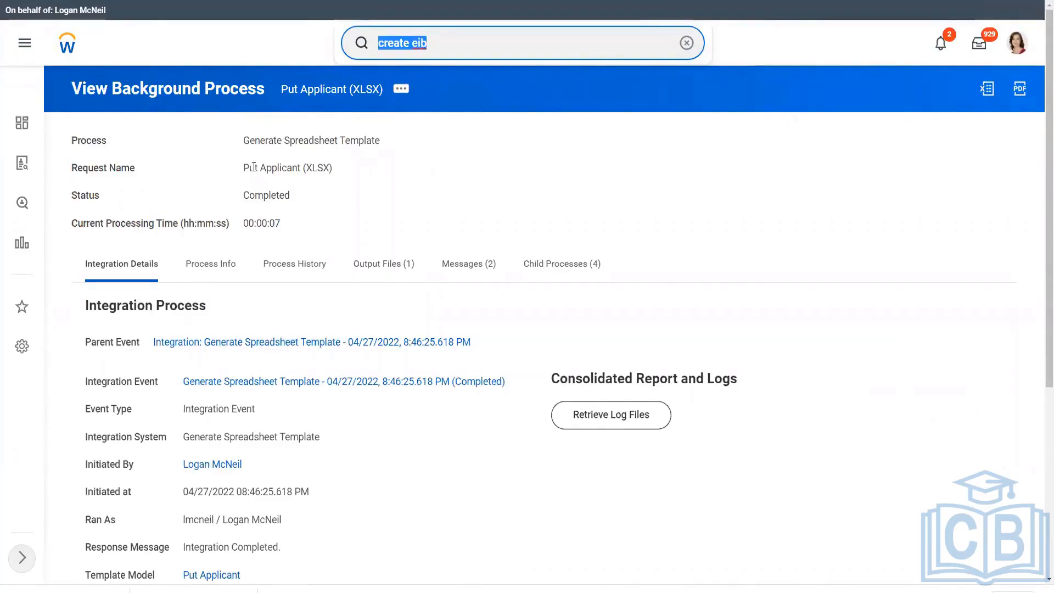
{"action": "type", "text": "intsys: int"}
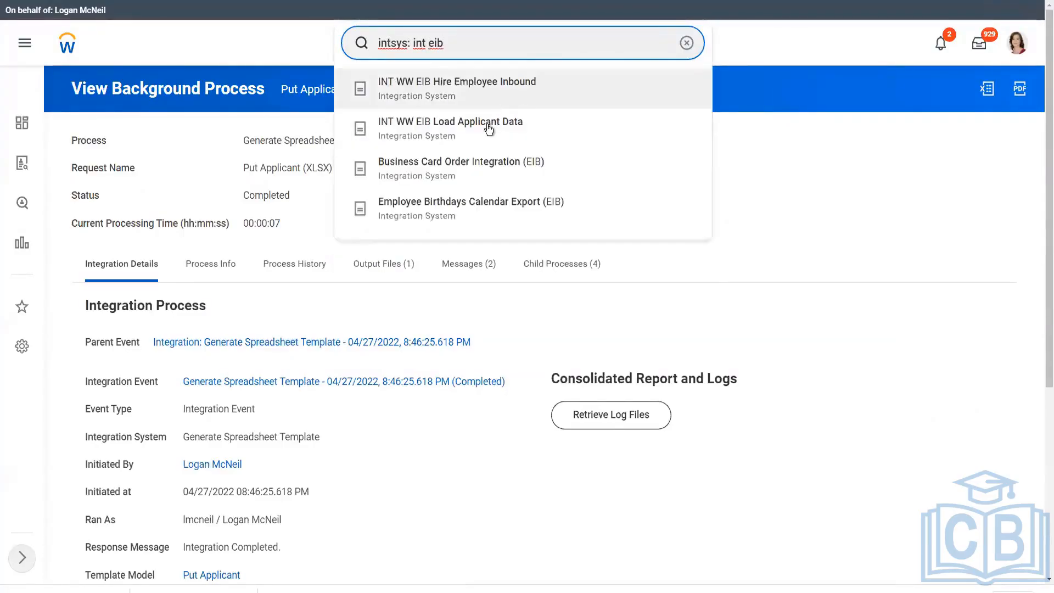
{"action": "left_click", "coordinate": [478, 129]}
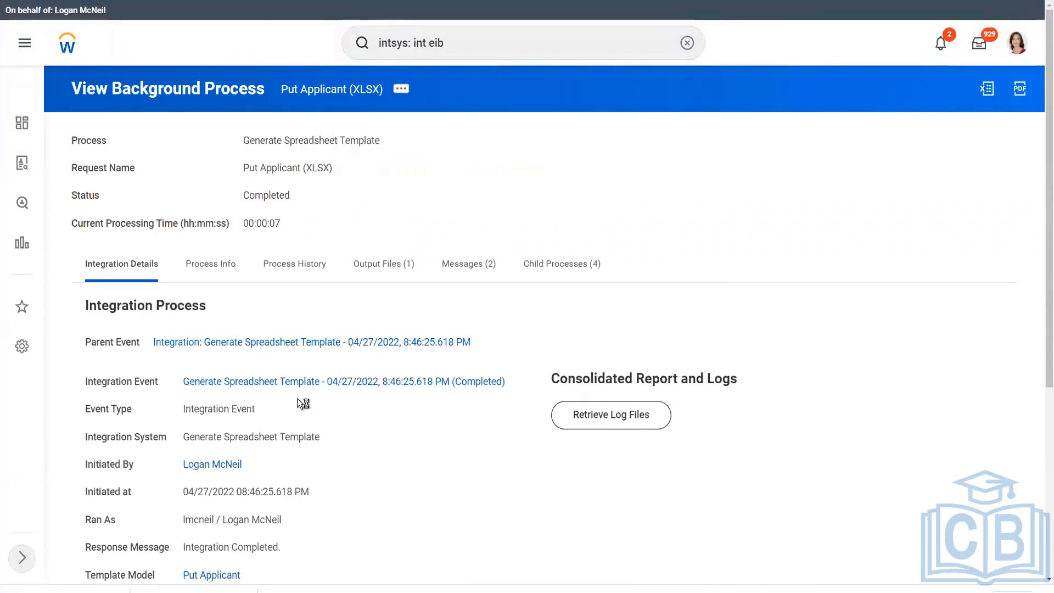
{"action": "key", "text": "alt+Tab"}
{"action": "left_click", "coordinate": [165, 328]}
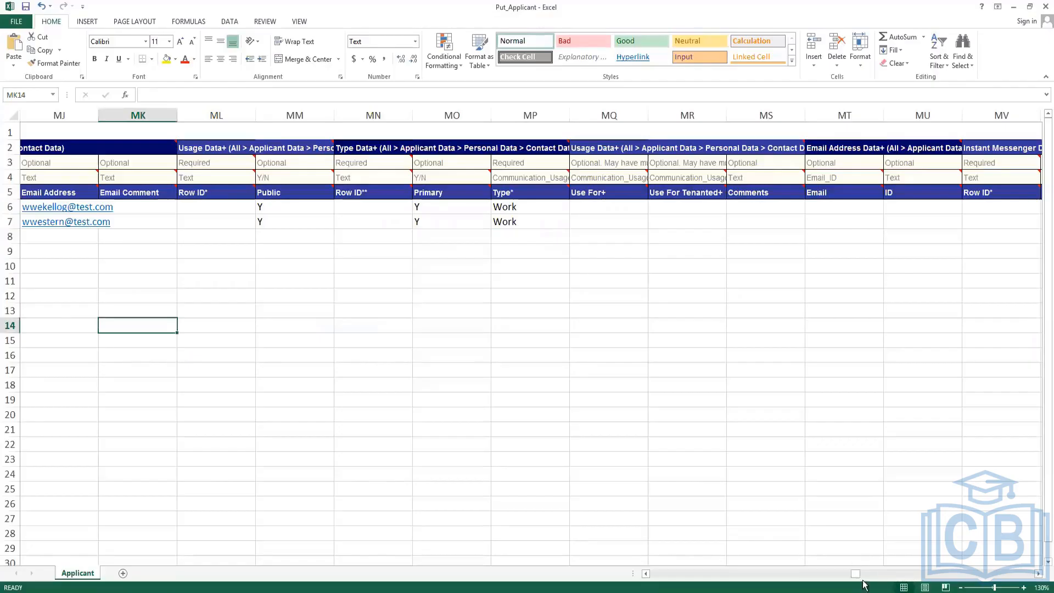
Delete the leftover Spreadsheet Keys 3–5, keeping only applicants 1 and 2.
{"action": "left_click_drag", "start_coordinate": [855, 579], "coordinate": [647, 578]}
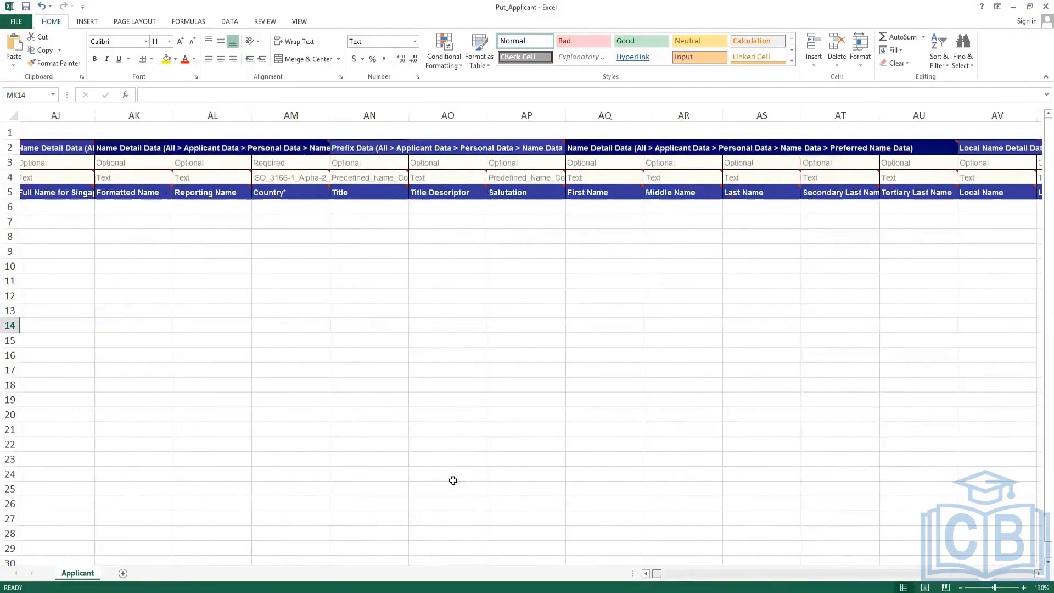
{"action": "left_click_drag", "start_coordinate": [167, 242], "coordinate": [155, 306]}
{"action": "key", "text": "Delete"}
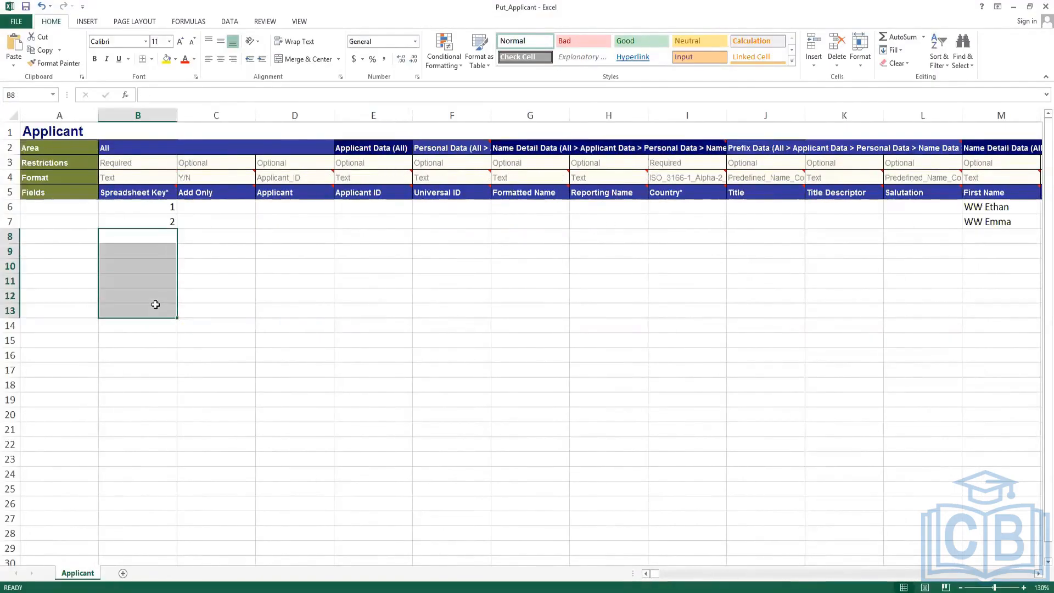
{"action": "left_click", "coordinate": [259, 261]}
Back in Workday, open the integration system's related actions.
{"action": "key", "text": "alt+Tab"}
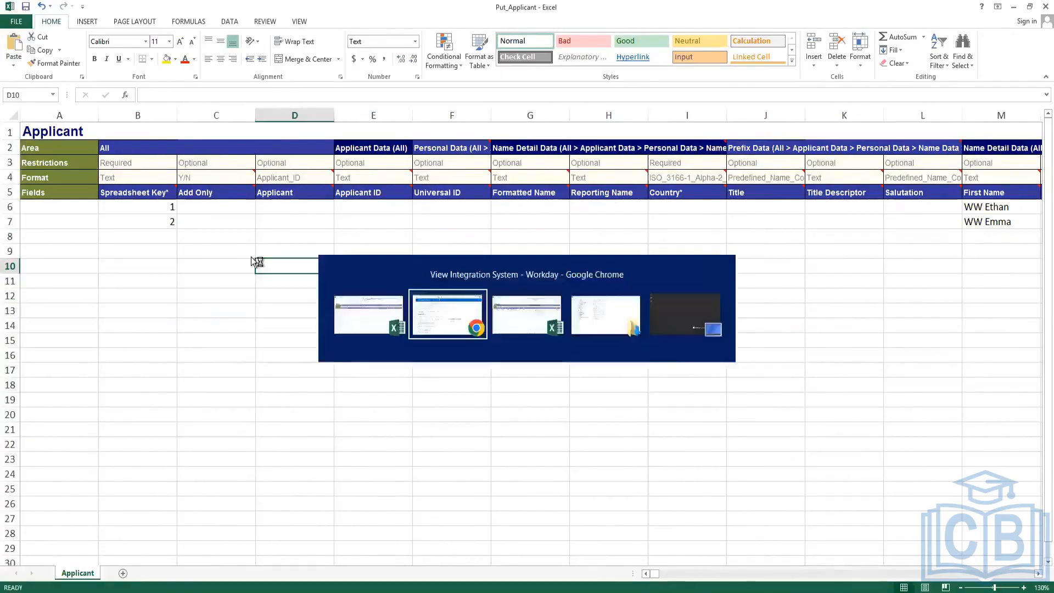
{"action": "key", "text": "ctrl+Tab"}
{"action": "left_click", "coordinate": [445, 90]}
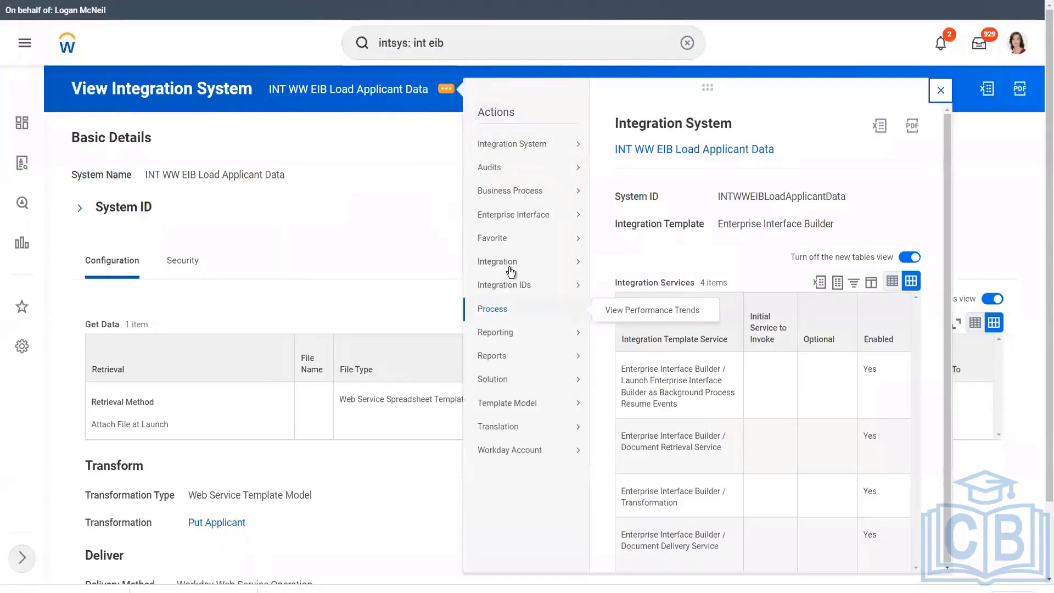
Launch the INT WW EIB Load Applicant Data integration to run now.
{"action": "mouse_move", "coordinate": [513, 263]}
{"action": "left_click", "coordinate": [631, 263]}
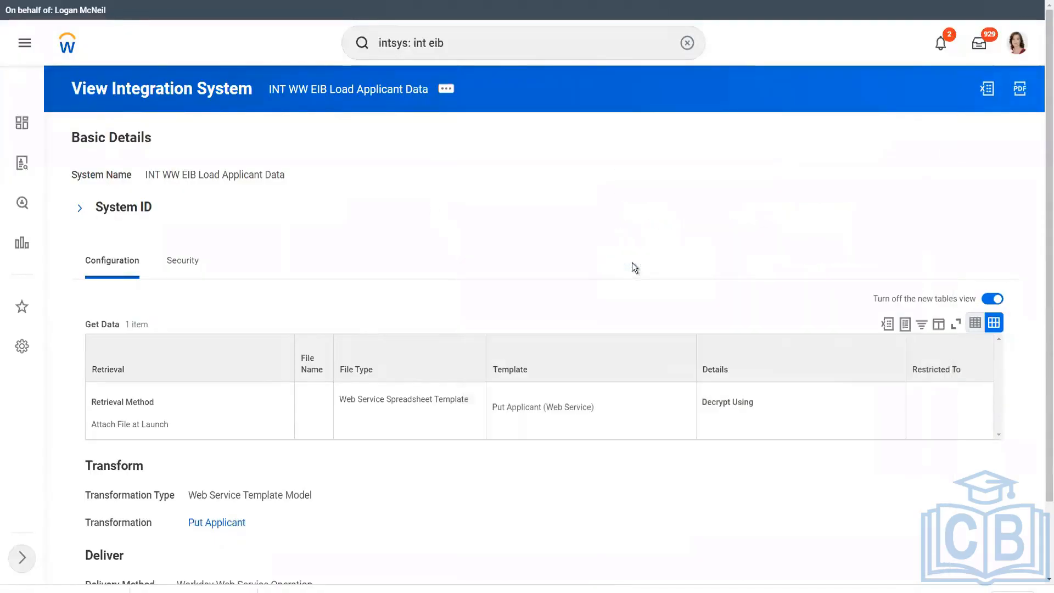
{"action": "left_click", "coordinate": [357, 311]}
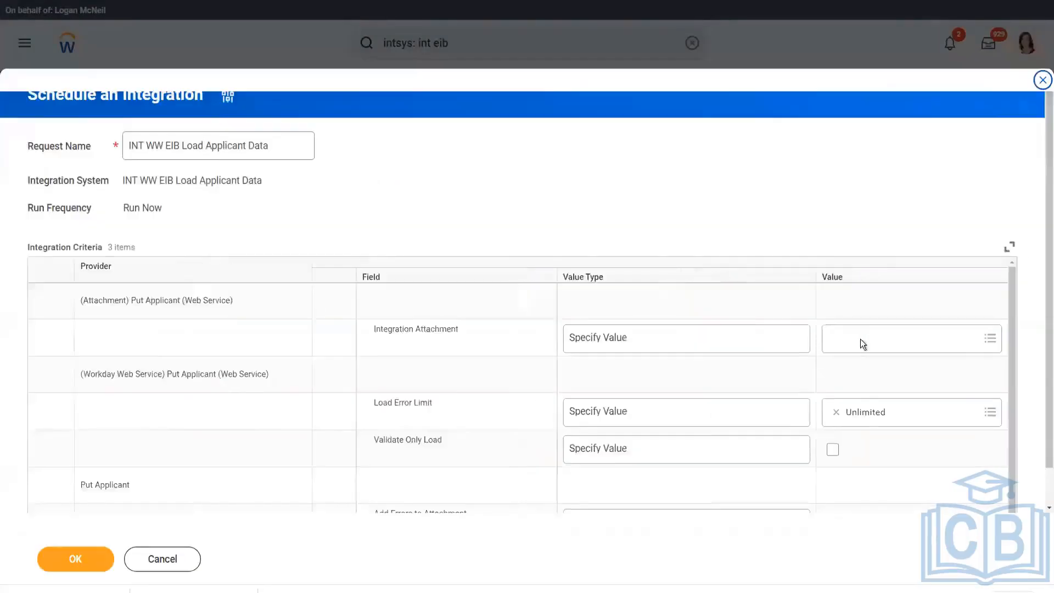
Upload Put_Applicant.xlsx as a new Integration Attachment.
{"action": "left_click", "coordinate": [870, 342]}
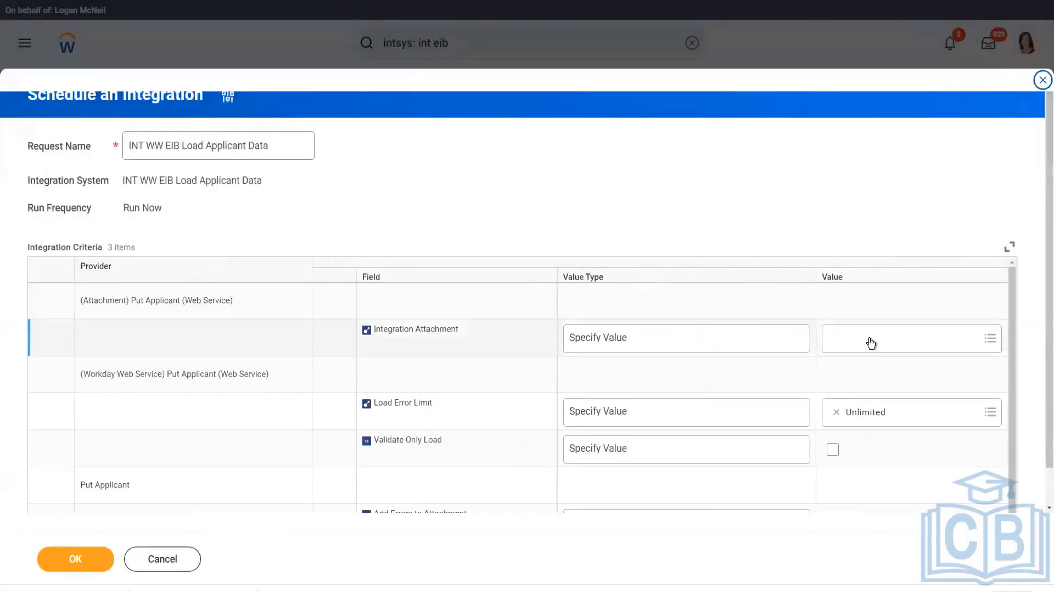
{"action": "left_click", "coordinate": [865, 310]}
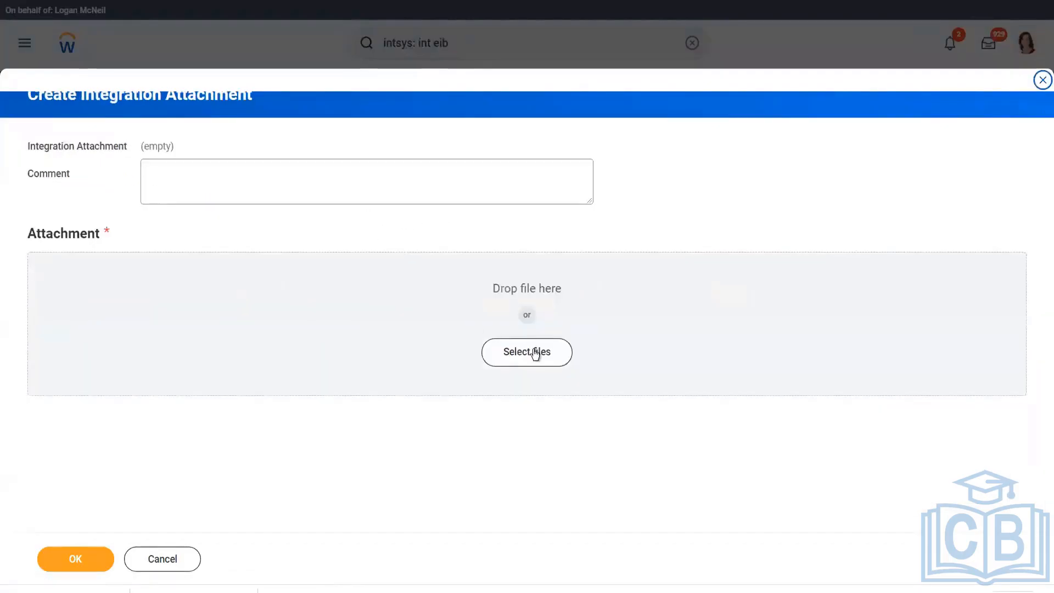
{"action": "left_click", "coordinate": [535, 352]}
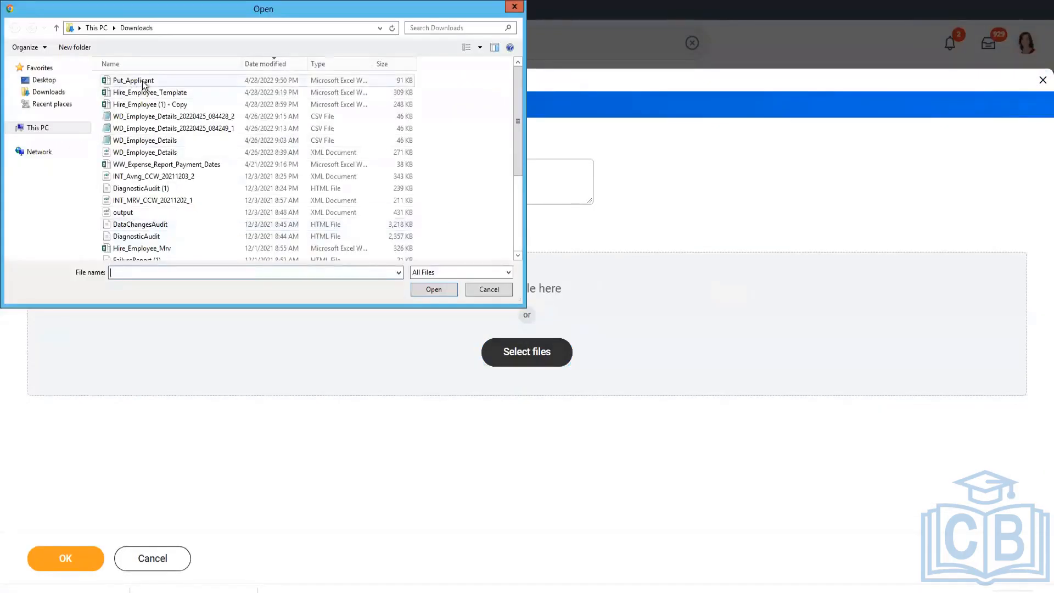
{"action": "left_click", "coordinate": [144, 82]}
{"action": "key", "text": "Return"}
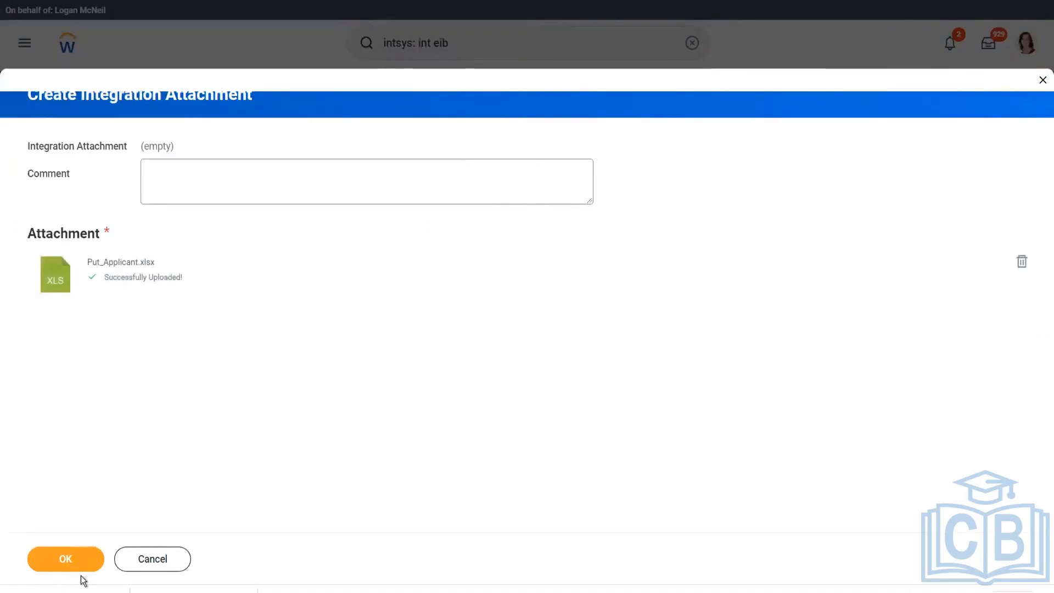
{"action": "left_click", "coordinate": [82, 559]}
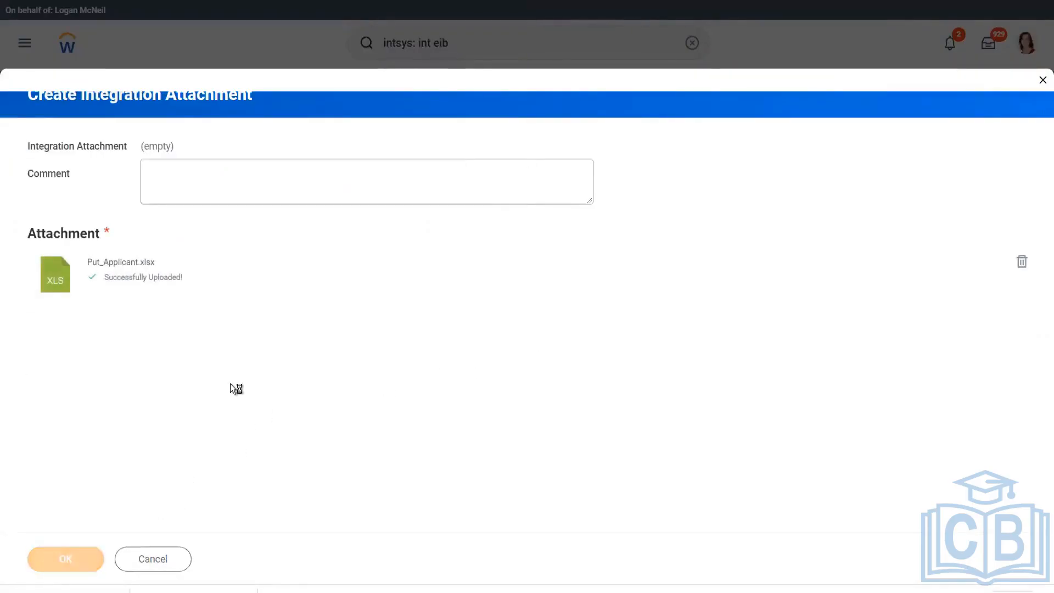
{"action": "scroll", "coordinate": [832, 379], "scroll_direction": "down", "scroll_amount": 1}
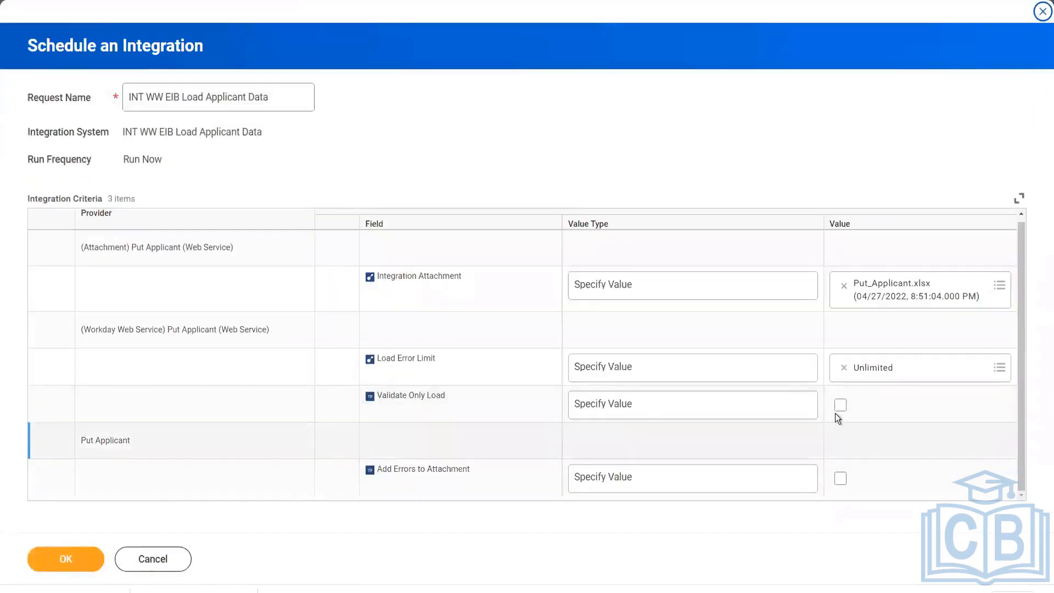
Submit the load as a validation-only run and refresh until it finishes.
{"action": "left_click", "coordinate": [840, 405]}
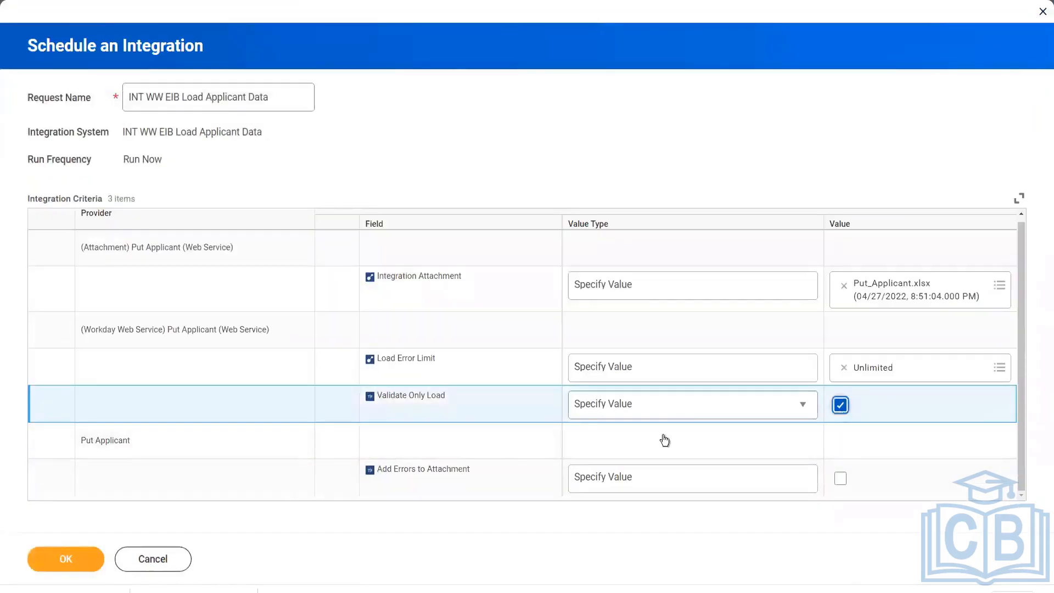
{"action": "left_click", "coordinate": [79, 561]}
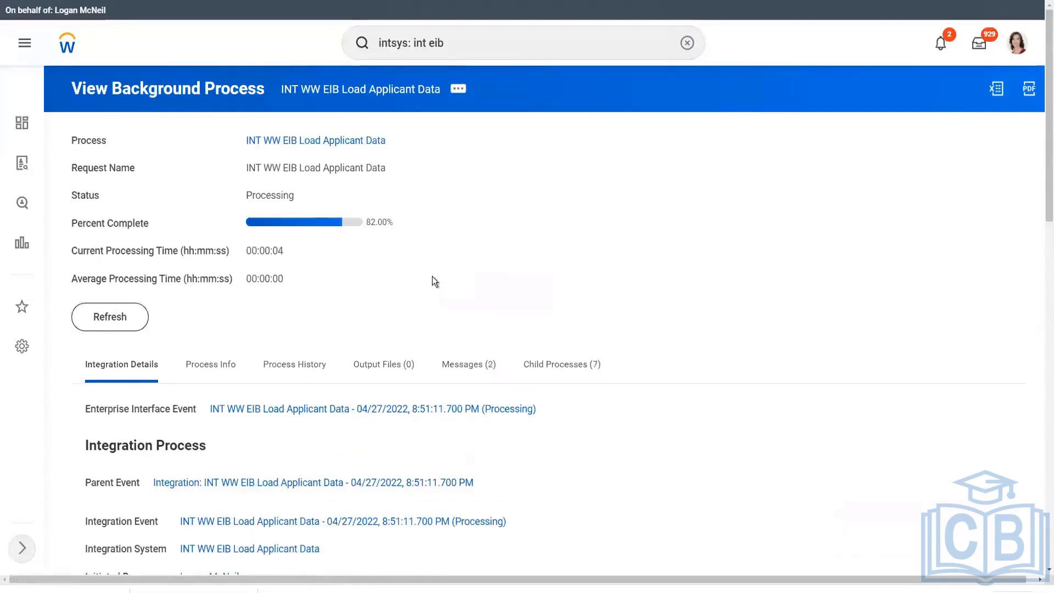
{"action": "left_click", "coordinate": [131, 313]}
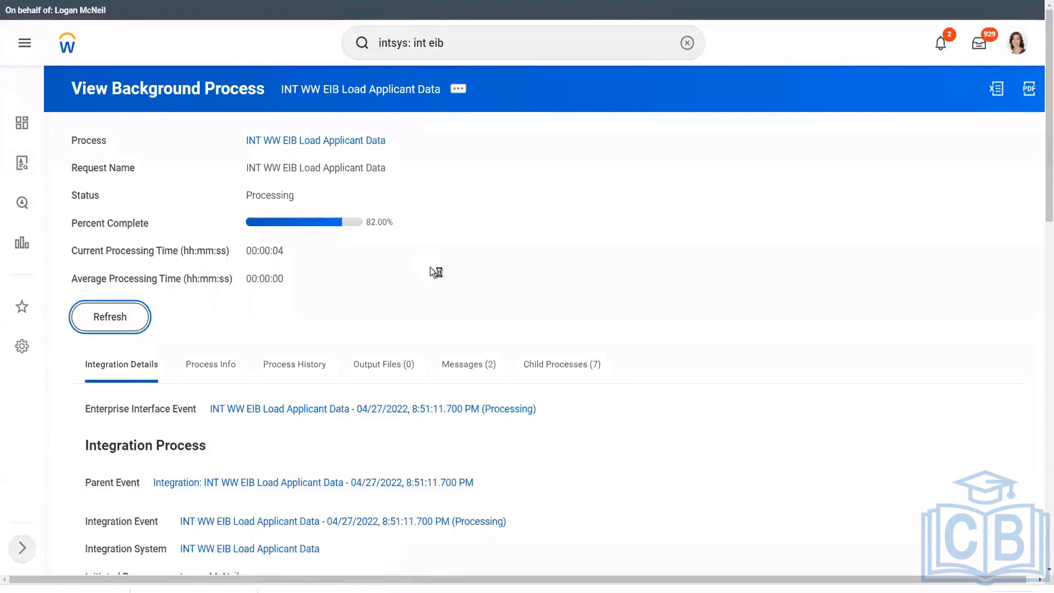
{"action": "left_click", "coordinate": [94, 320]}
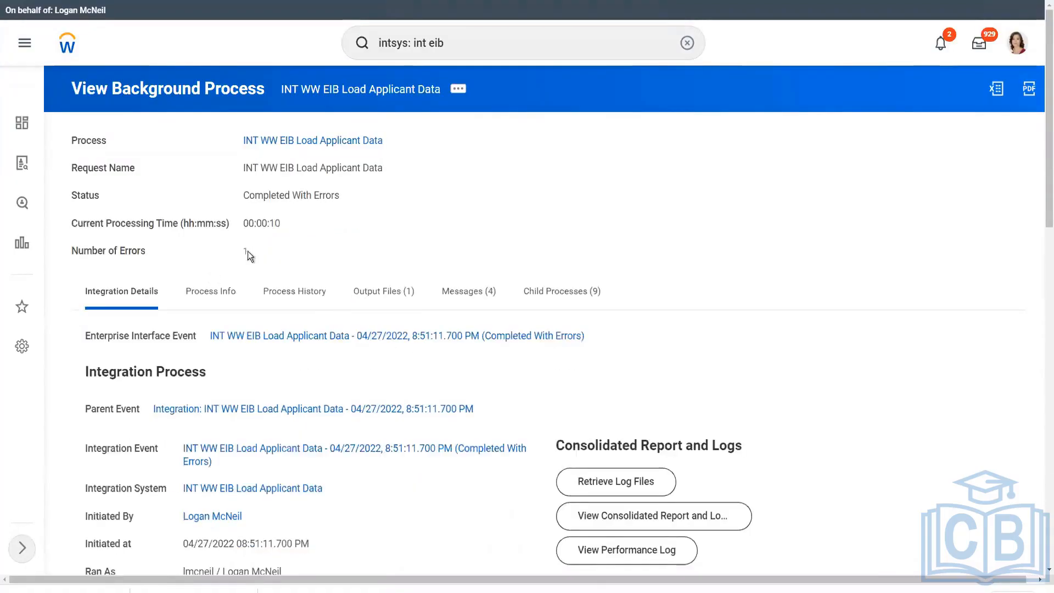
Open the ERROR (Validation Only Mode) message from the Messages (4) list.
{"action": "left_click", "coordinate": [246, 251]}
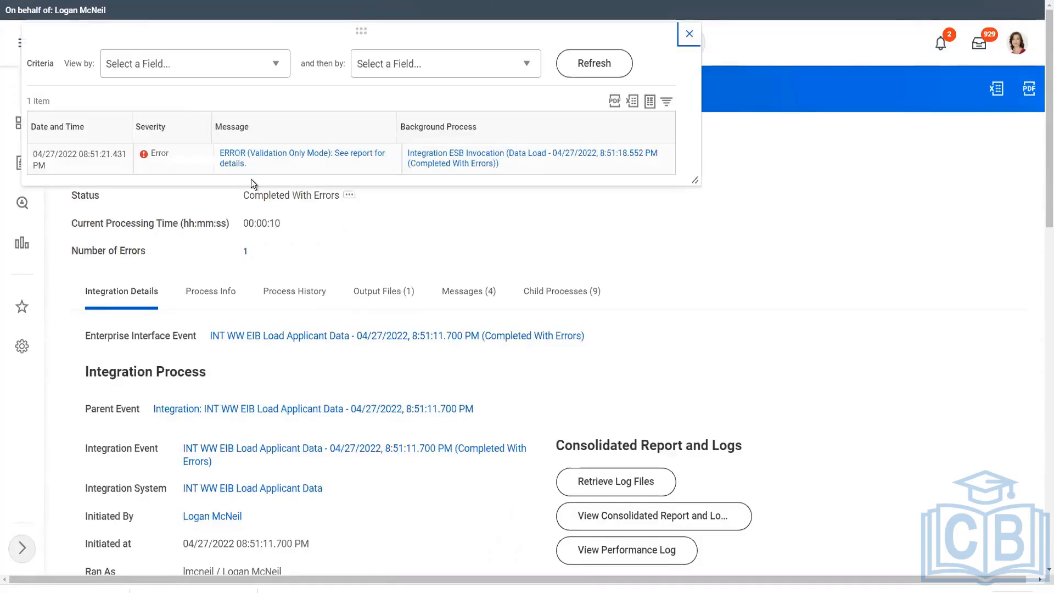
{"action": "left_click", "coordinate": [690, 33]}
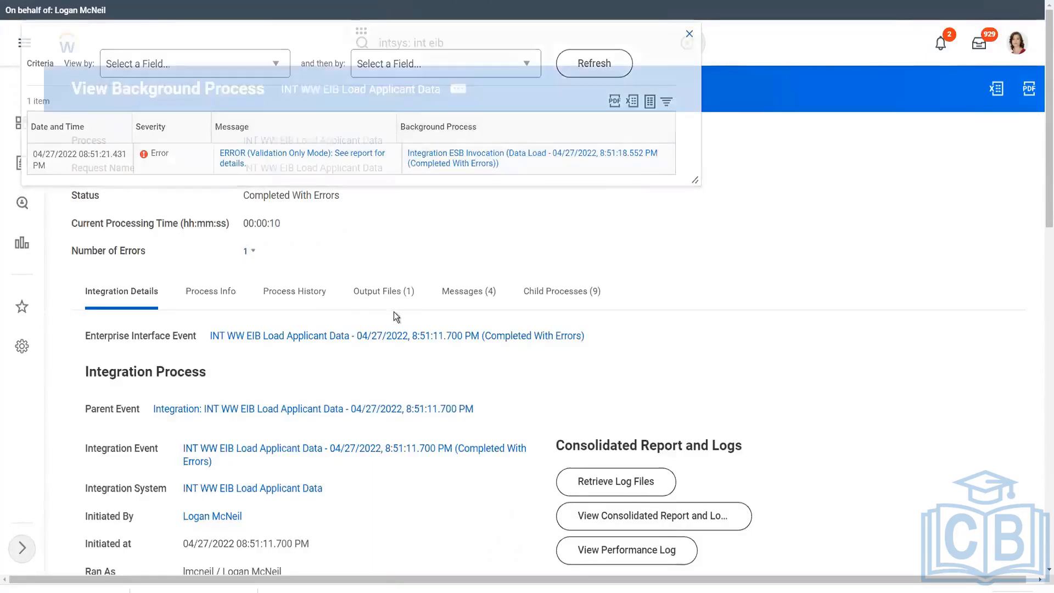
{"action": "left_click", "coordinate": [453, 299]}
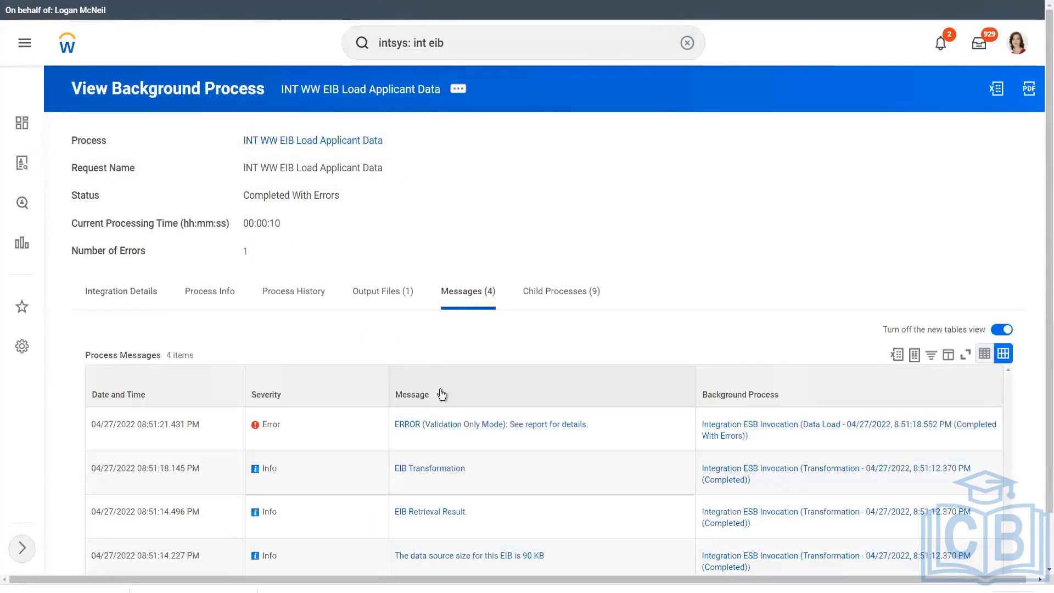
{"action": "scroll", "coordinate": [456, 387], "scroll_direction": "down", "scroll_amount": 1}
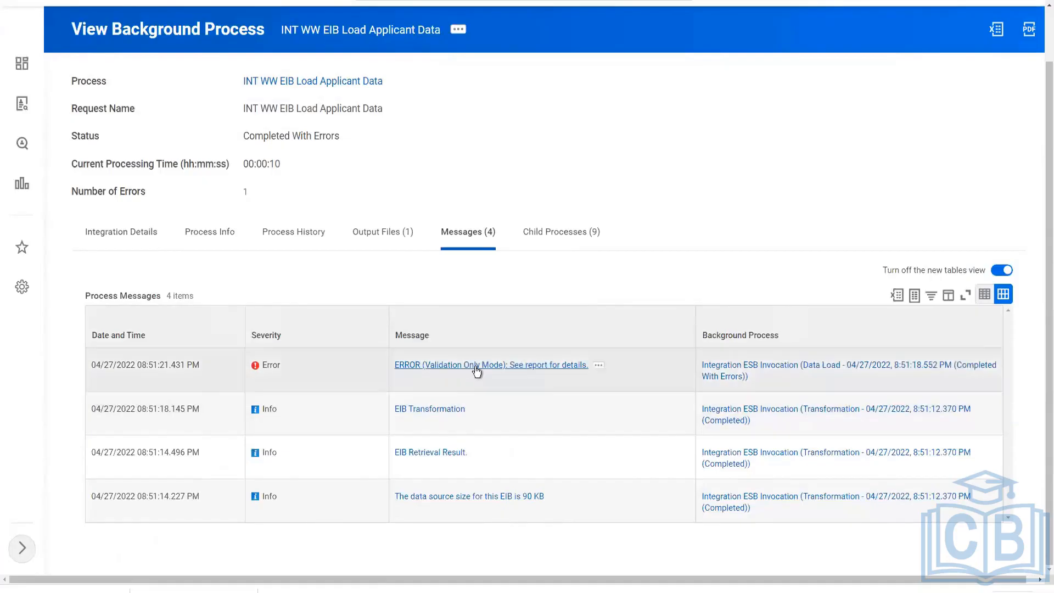
{"action": "left_click", "coordinate": [476, 366]}
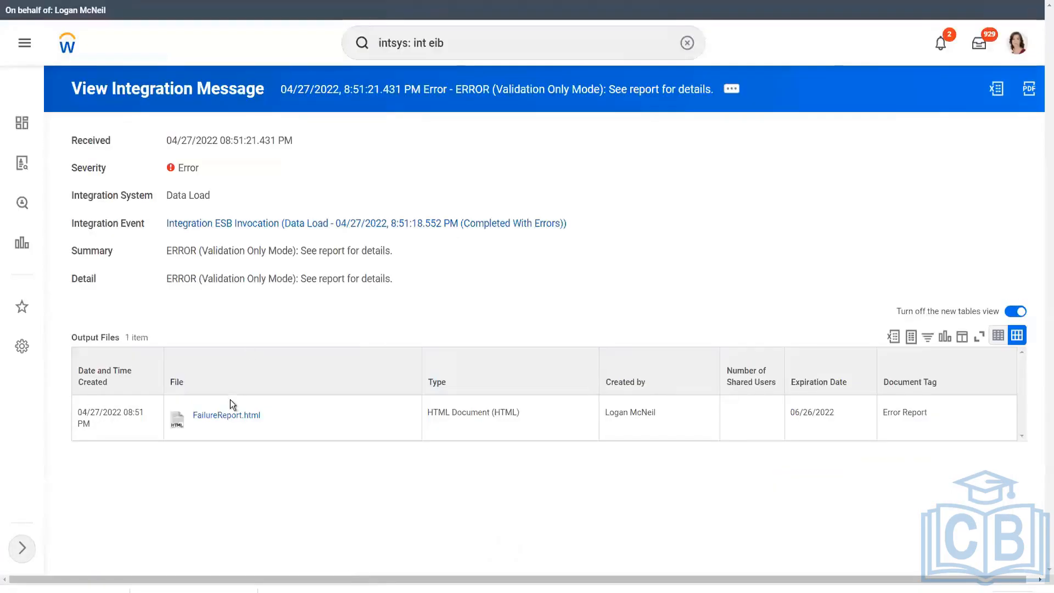
Open FailureReport.html to review the Country_Reference, name and Usage Data errors.
{"action": "left_click", "coordinate": [220, 421]}
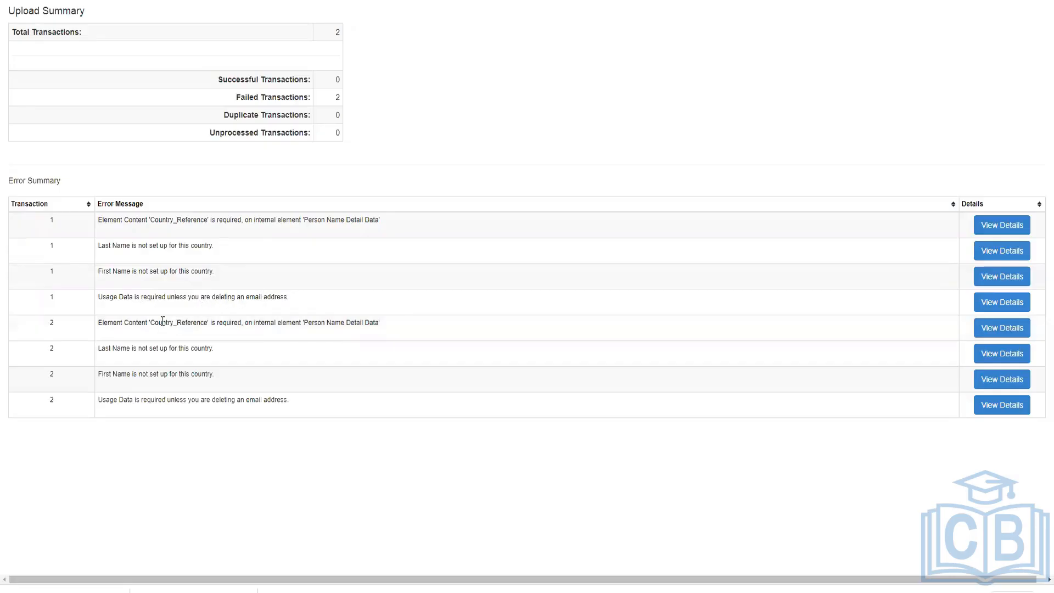
{"action": "key", "text": "alt+Tab"}
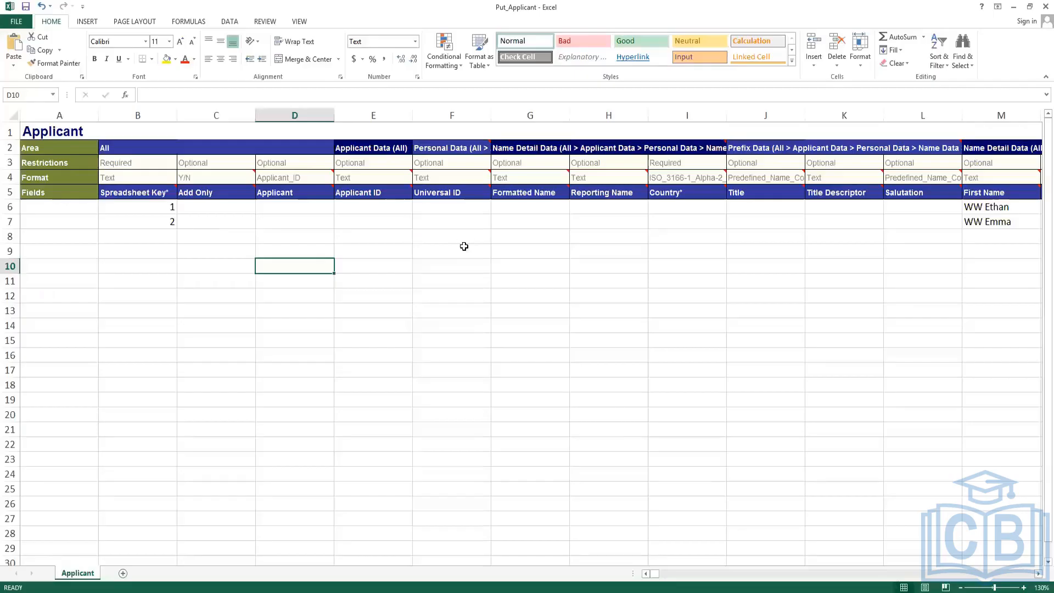
{"action": "left_click", "coordinate": [471, 209]}
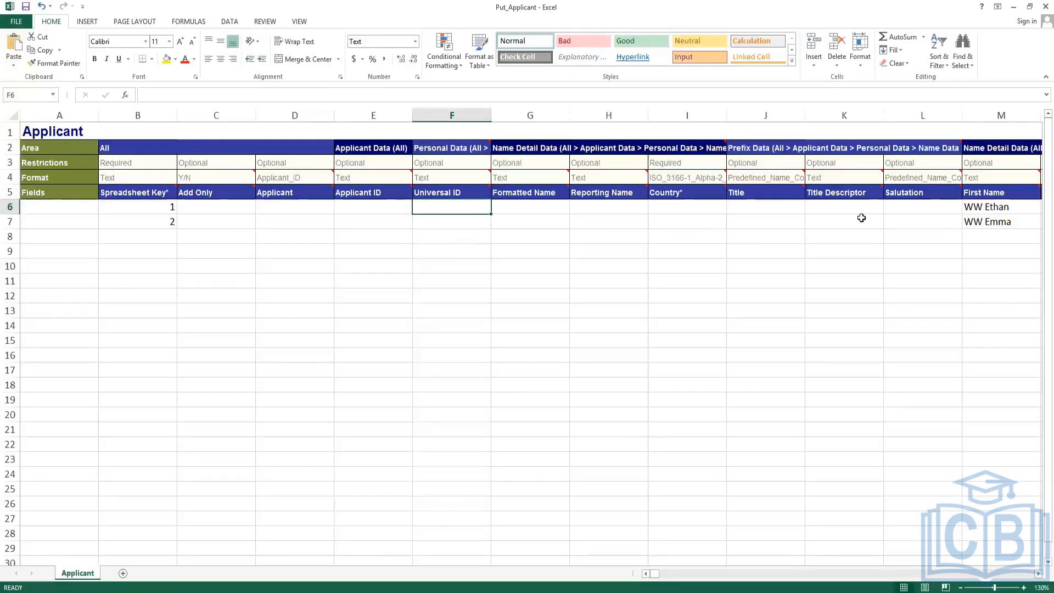
{"action": "left_click", "coordinate": [860, 209]}
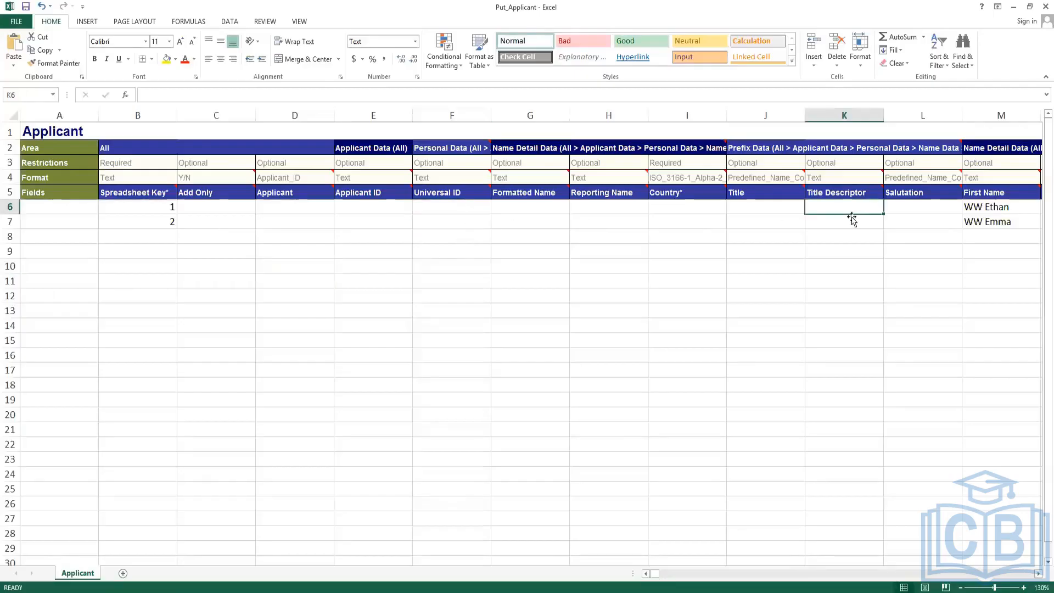
{"action": "left_click", "coordinate": [351, 209]}
{"action": "key", "text": "Right"}
{"action": "key", "text": "Right"}
{"action": "key", "text": "Right"}
{"action": "key", "text": "Right"}
{"action": "key", "text": "Right"}
{"action": "key", "text": "Right"}
{"action": "key", "text": "Right"}
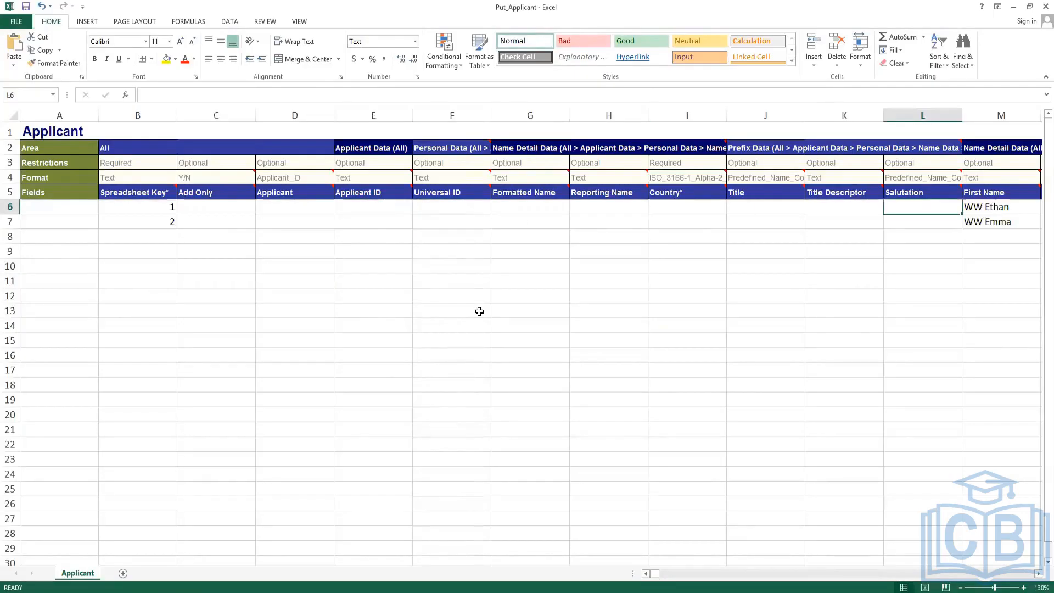
{"action": "key", "text": "Left"}
{"action": "key", "text": "Left"}
{"action": "key", "text": "Left"}
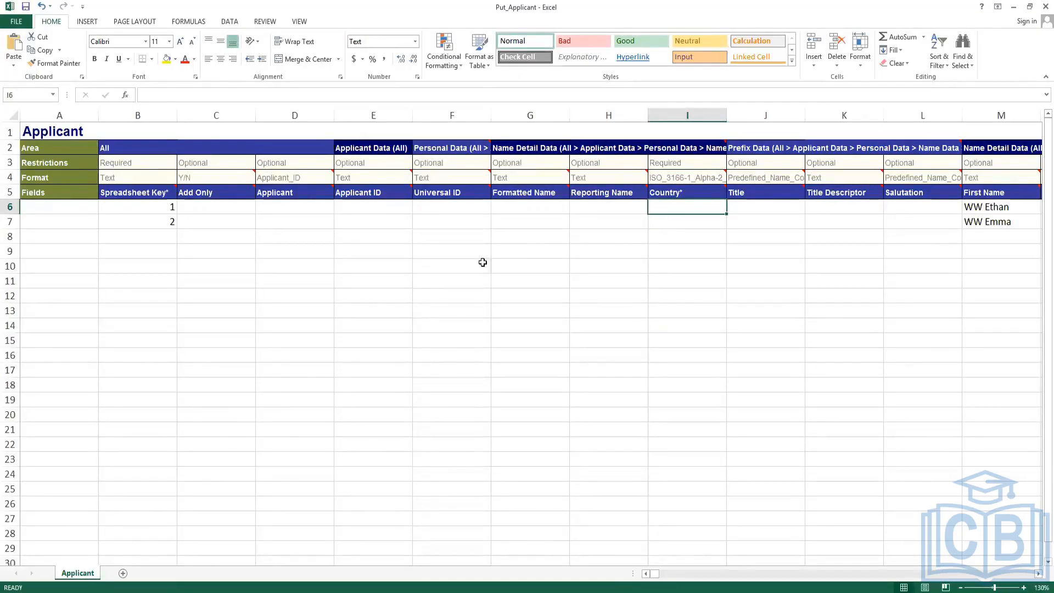
{"action": "left_click", "coordinate": [701, 179]}
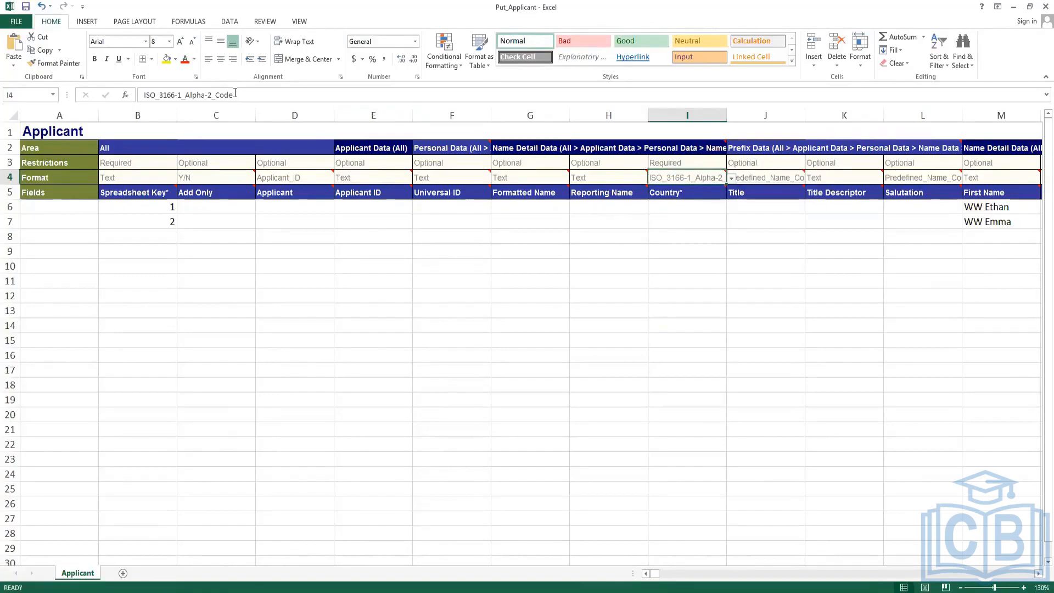
{"action": "left_click_drag", "start_coordinate": [242, 95], "coordinate": [144, 95]}
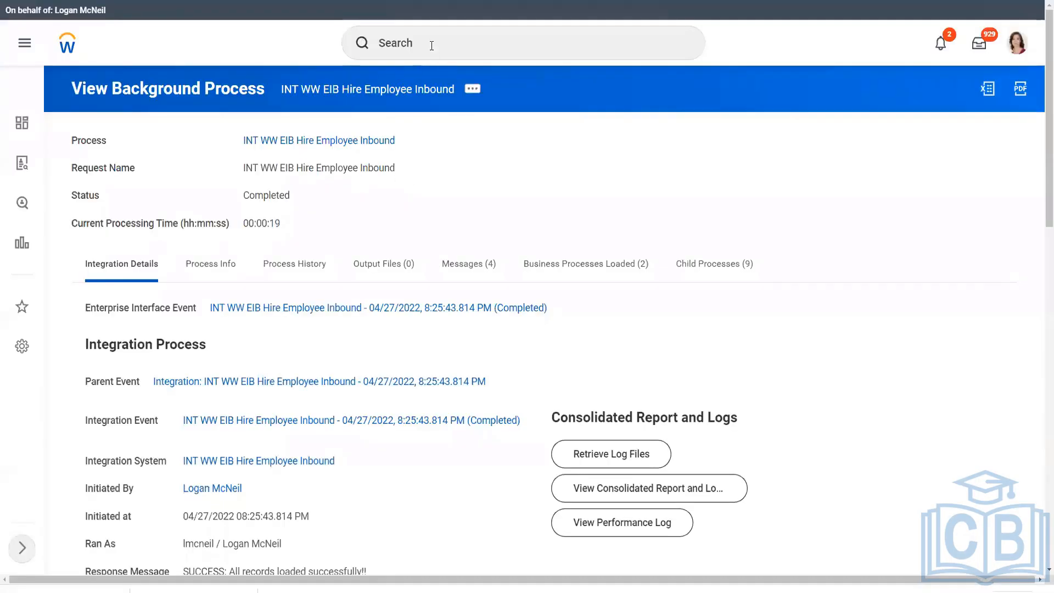
Run the Integration IDs Report for the Country business object to see country codes.
{"action": "left_click", "coordinate": [432, 45]}
{"action": "type", "text": "int ids"}
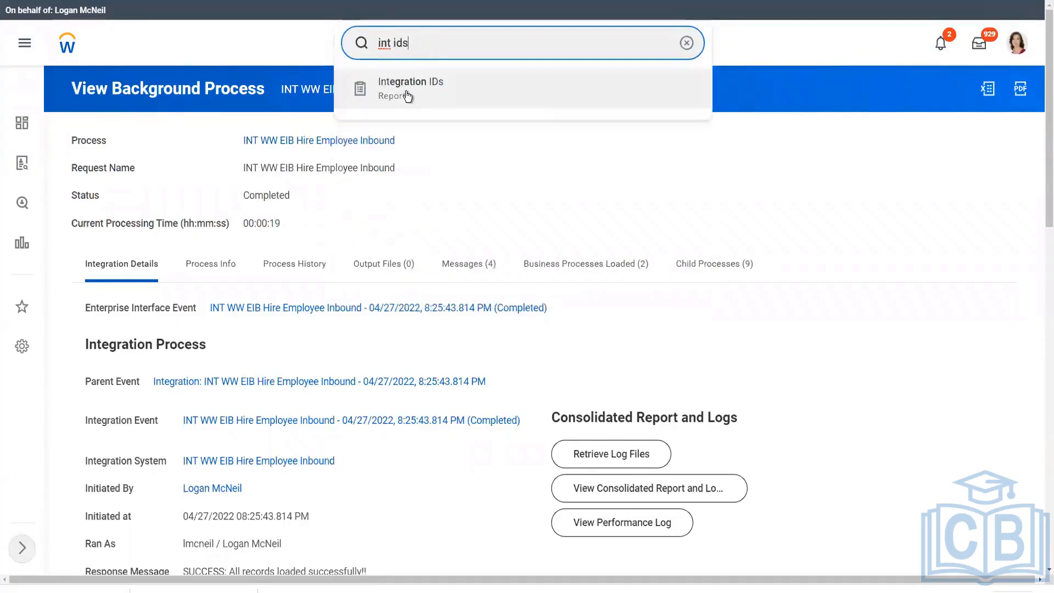
{"action": "left_click", "coordinate": [407, 97]}
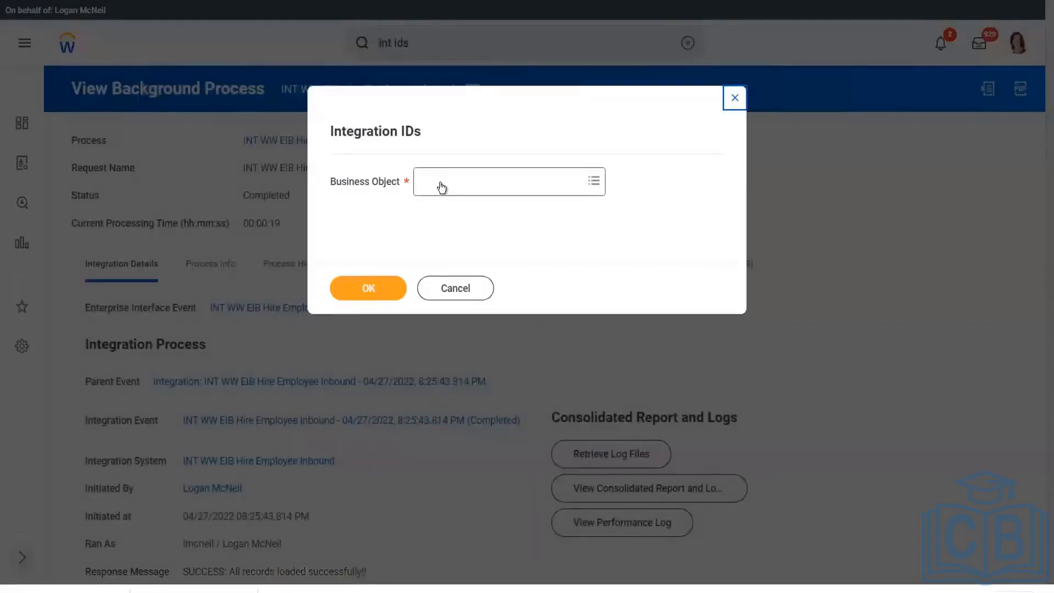
{"action": "left_click", "coordinate": [441, 182]}
{"action": "type", "text": "country"}
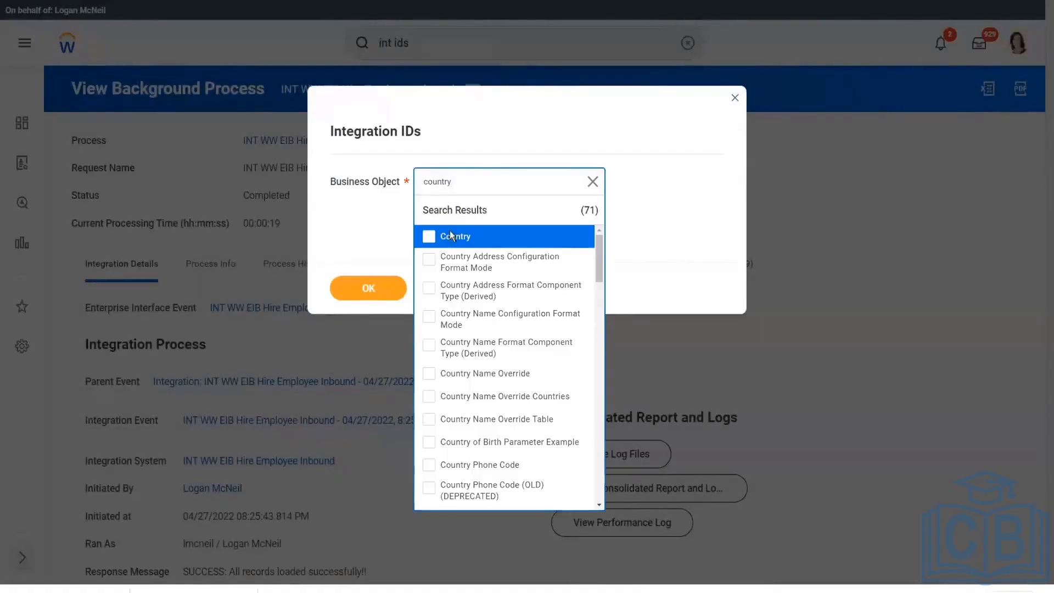
{"action": "left_click", "coordinate": [375, 291]}
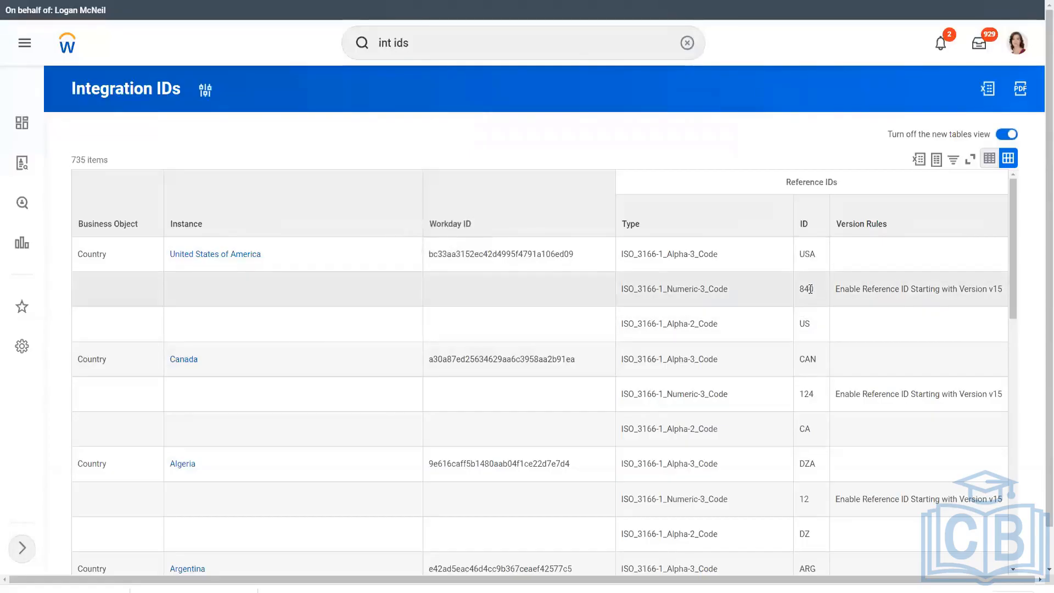
{"action": "key", "text": "alt+Tab"}
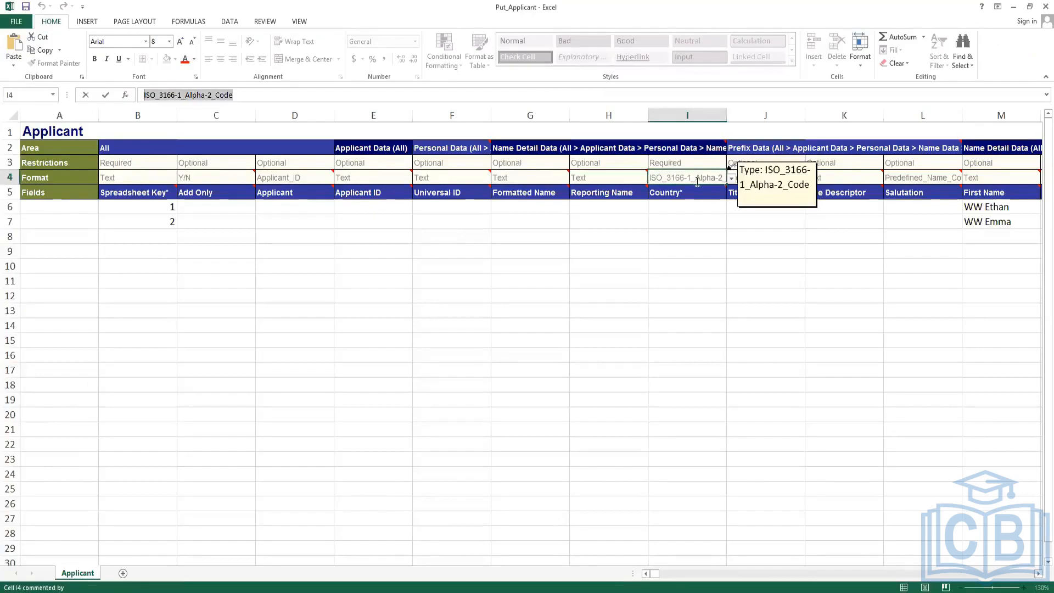
Switch the Country* column's reference type in I4 to ISO_3166-1_Alpha-3_Code.
{"action": "mouse_move", "coordinate": [704, 181]}
{"action": "left_click", "coordinate": [732, 179]}
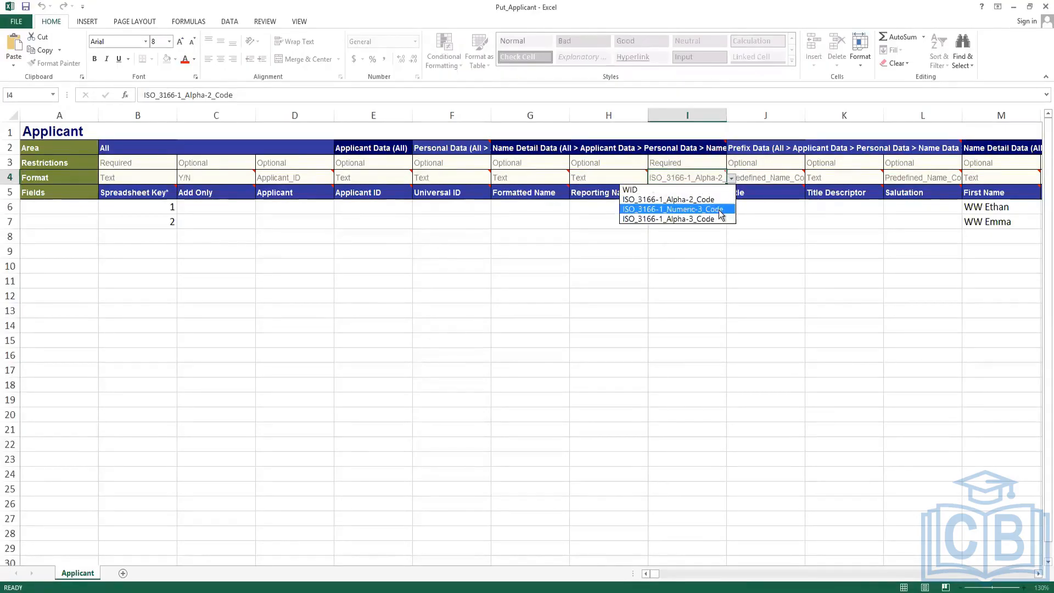
{"action": "key", "text": "alt+Tab"}
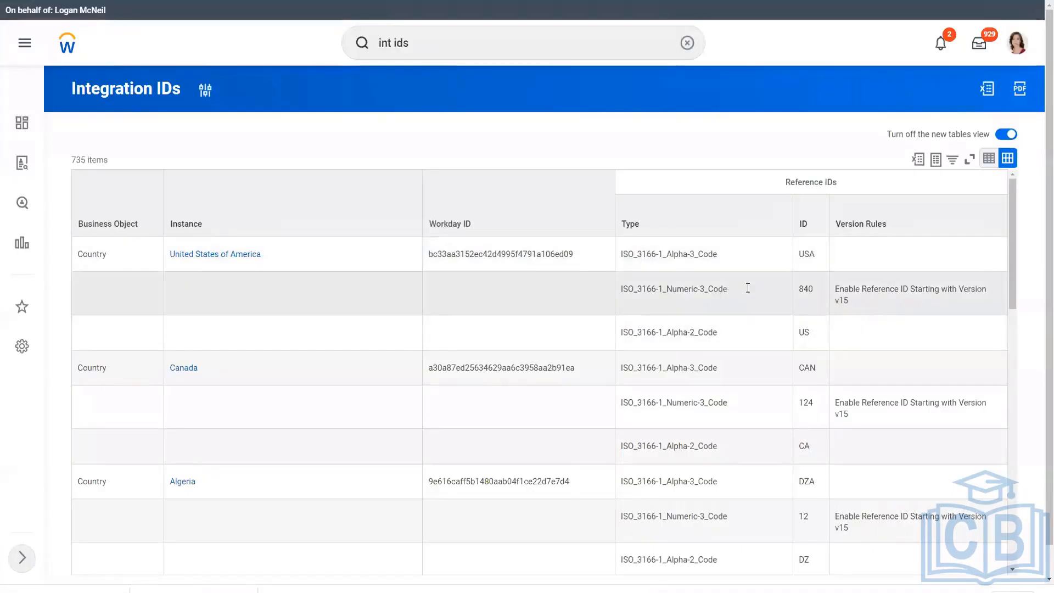
{"action": "double_click", "coordinate": [806, 255]}
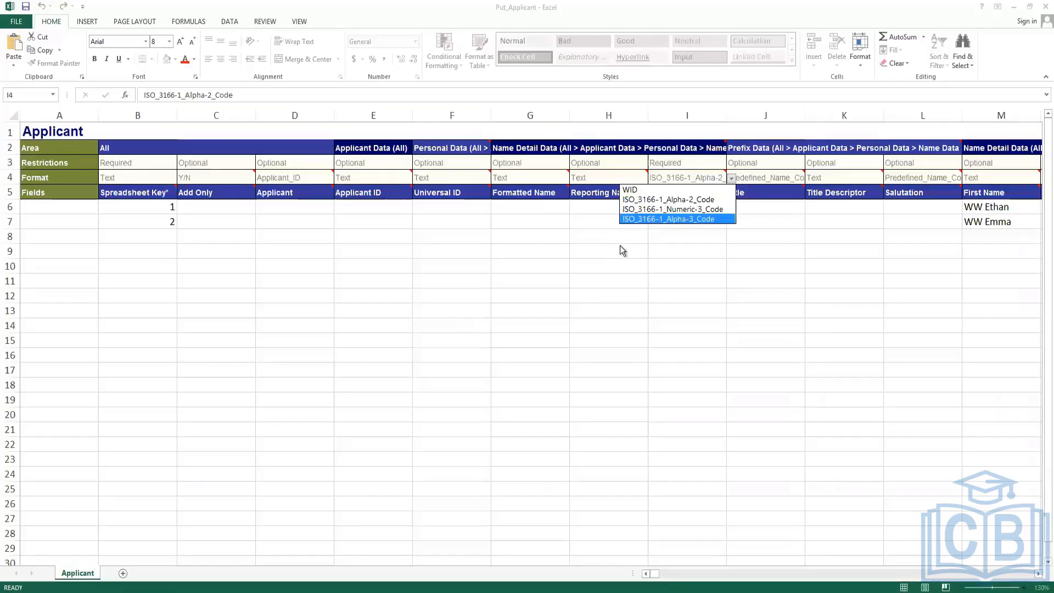
{"action": "left_click", "coordinate": [686, 217]}
{"action": "left_click", "coordinate": [731, 178]}
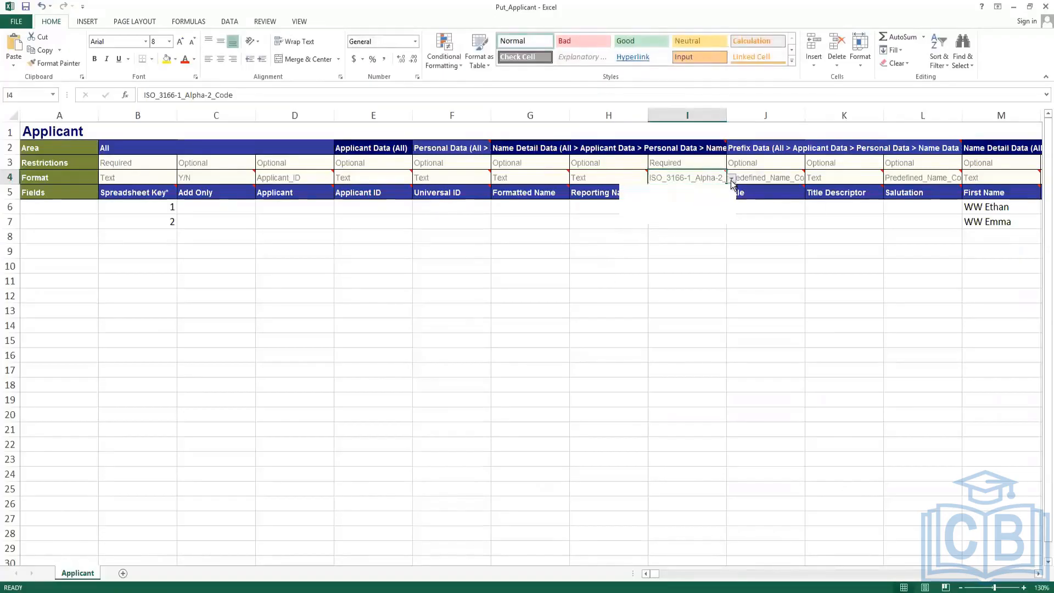
{"action": "left_click", "coordinate": [710, 219]}
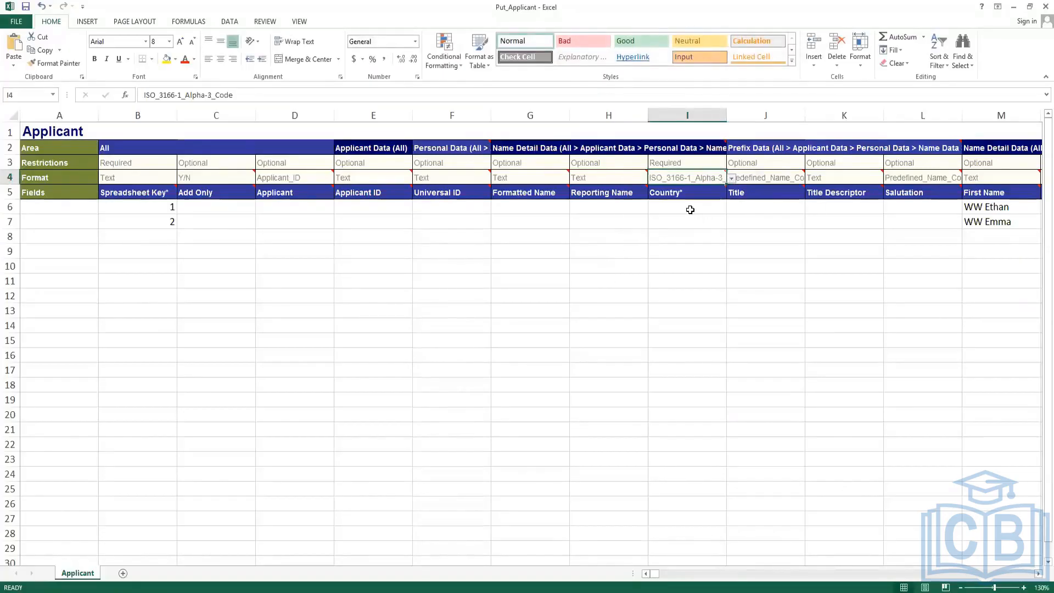
Enter USA as the Country for both applicants.
{"action": "left_click", "coordinate": [688, 208]}
{"action": "type", "text": "USA"}
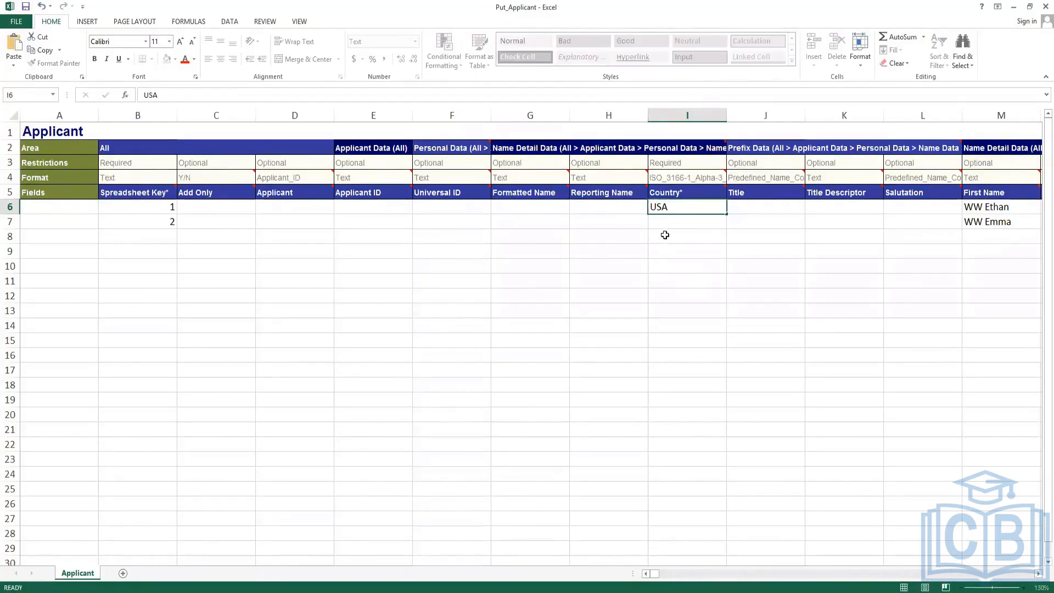
{"action": "key", "text": "Return"}
{"action": "type", "text": "USA"}
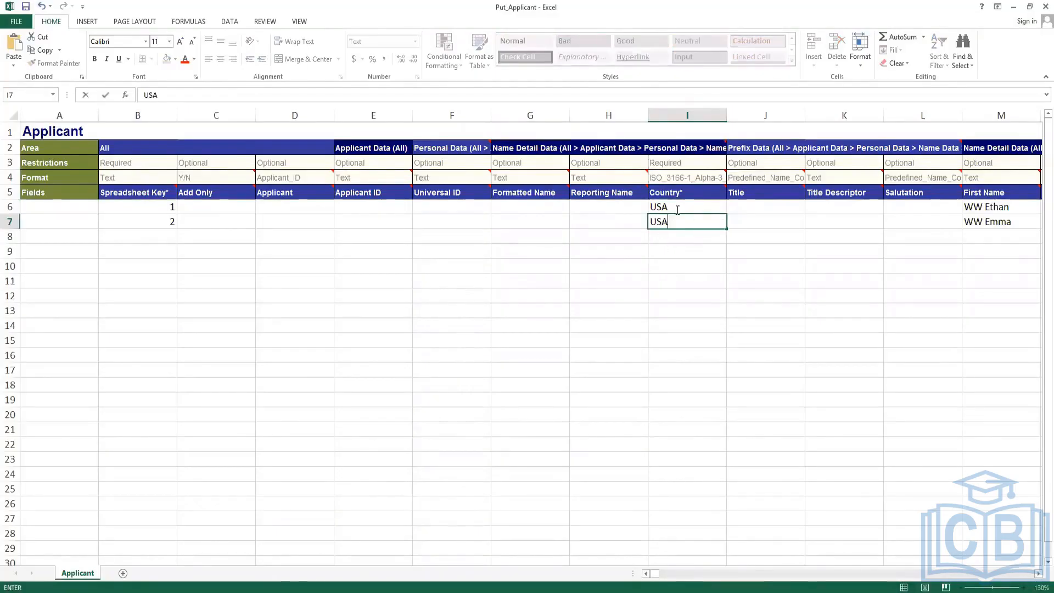
{"action": "key", "text": "Up"}
Fill Row ID 1 into ML6:ML7 for the email usage data.
{"action": "key", "text": "Right"}
{"action": "key", "text": "Right"}
{"action": "key", "text": "Right"}
{"action": "key", "text": "Right"}
{"action": "key", "text": "Right"}
{"action": "key", "text": "Right"}
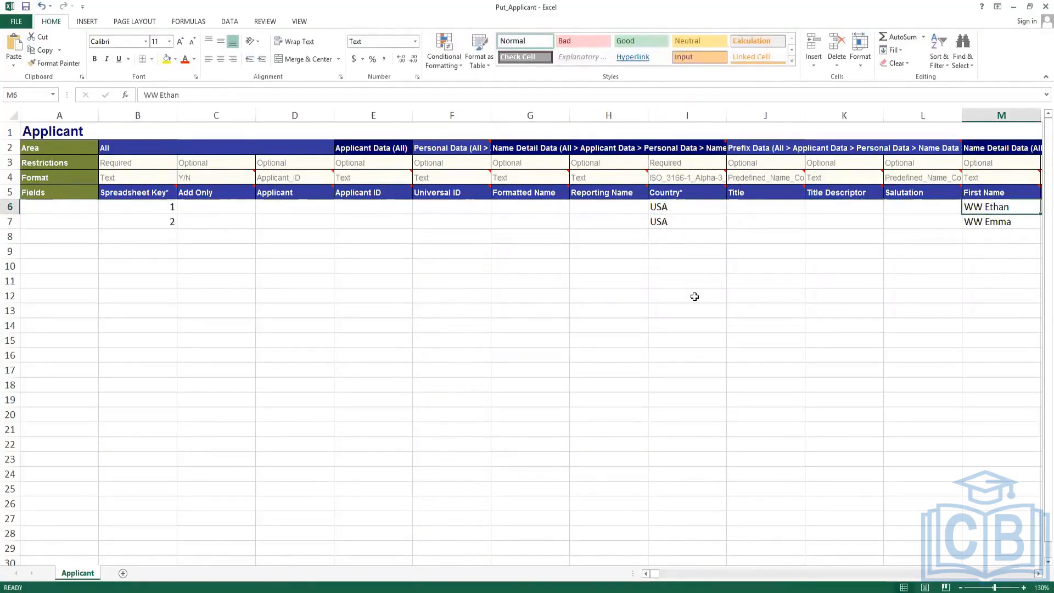
{"action": "key", "text": "Right"}
{"action": "key", "text": "Right"}
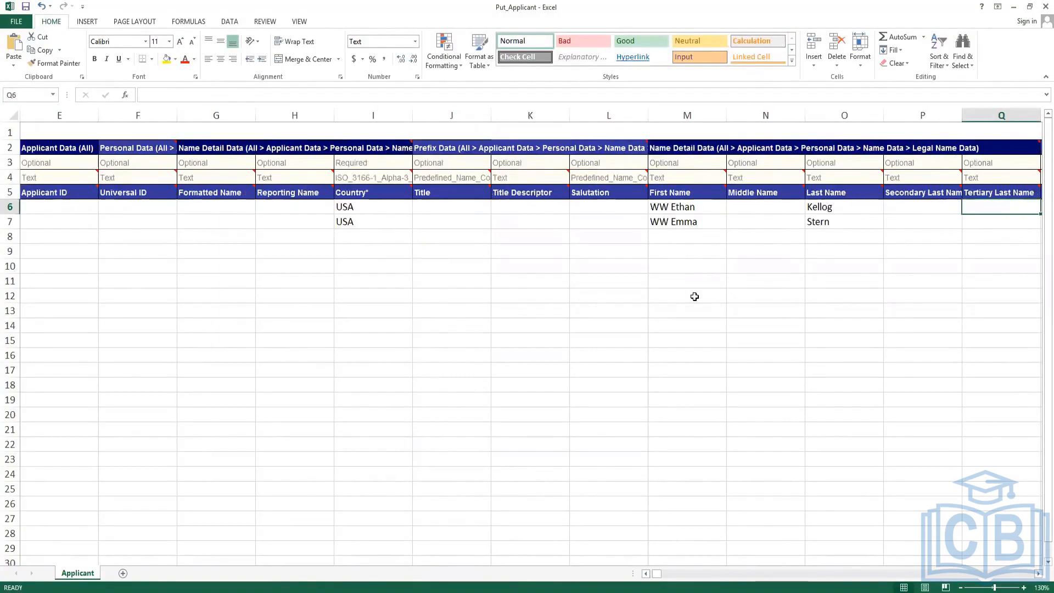
{"action": "key", "text": "Right"}
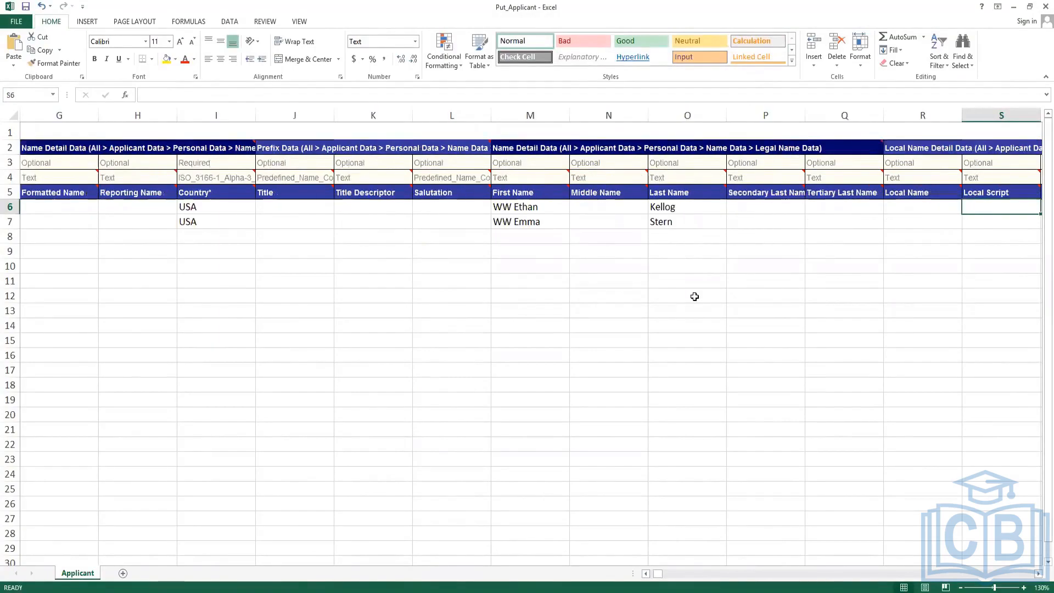
{"action": "key", "text": "ctrl+Right"}
{"action": "key", "text": "Right"}
{"action": "key", "text": "Right"}
{"action": "key", "text": "Right"}
{"action": "key", "text": "Right"}
{"action": "key", "text": "Right"}
{"action": "key", "text": "Right"}
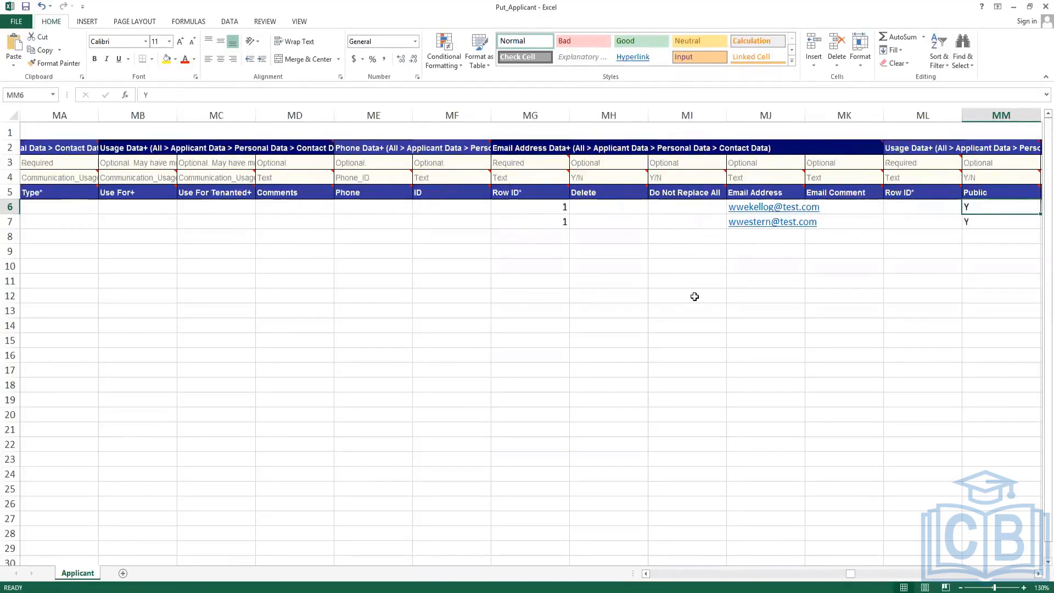
{"action": "key", "text": "Right"}
{"action": "key", "text": "Left"}
{"action": "key", "text": "Left"}
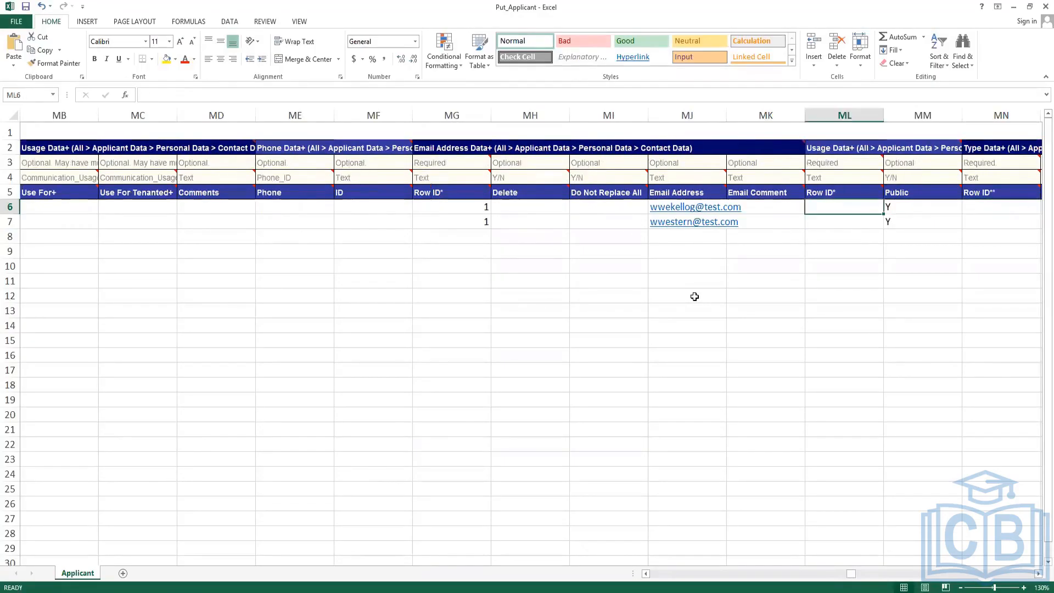
{"action": "type", "text": "1"}
{"action": "key", "text": "Return"}
{"action": "type", "text": "1"}
{"action": "key", "text": "Return"}
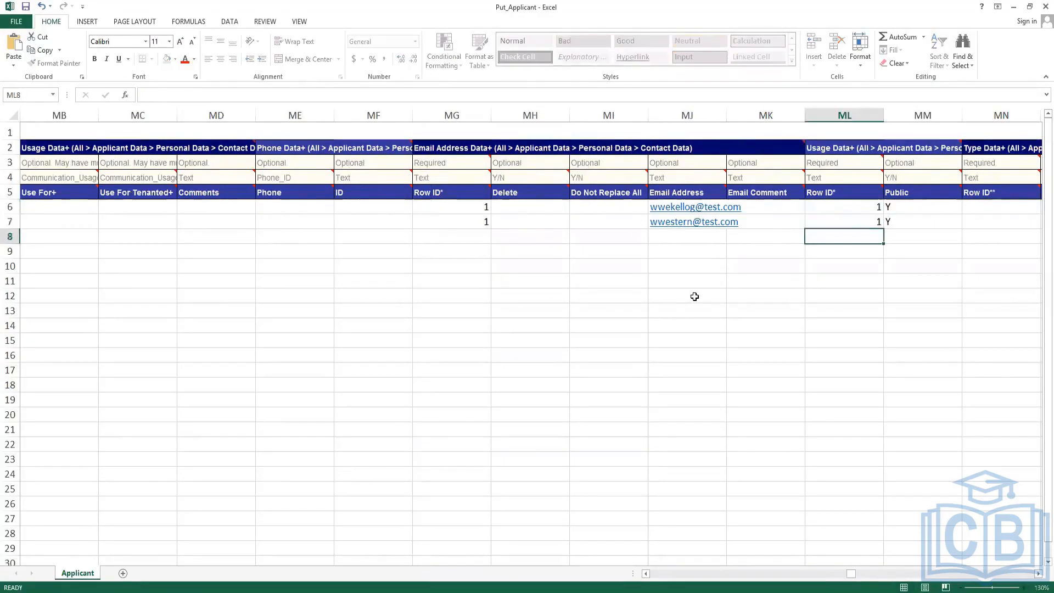
{"action": "key", "text": "Up"}
{"action": "key", "text": "Up"}
Fill Row ID 1 into MN6:MN7 for the type data and save Put_Applicant.xlsx.
{"action": "key", "text": "Right"}
{"action": "key", "text": "Right"}
{"action": "key", "text": "Right"}
{"action": "key", "text": "Right"}
{"action": "key", "text": "Right"}
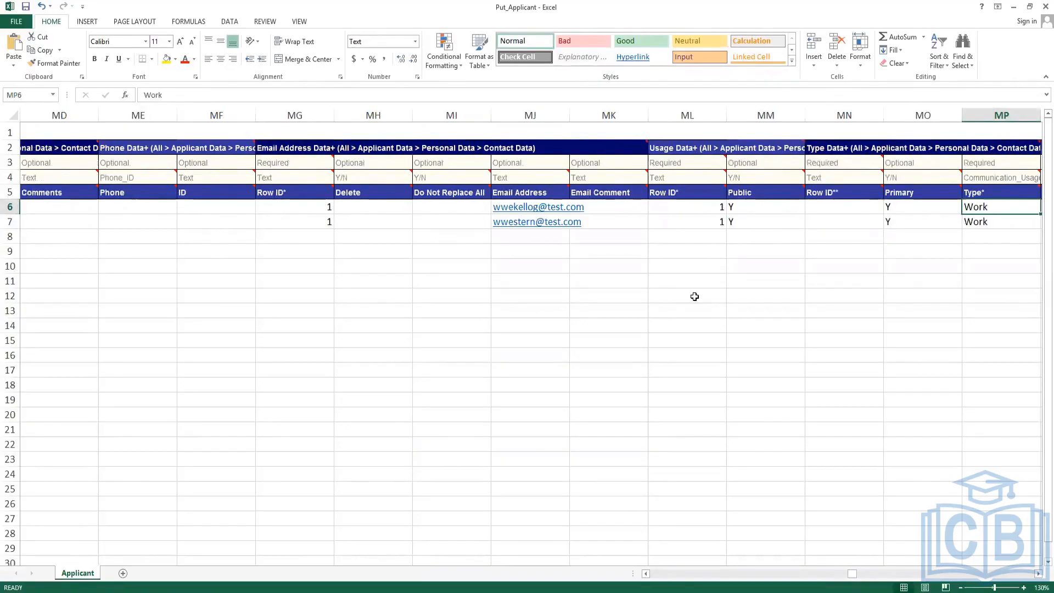
{"action": "key", "text": "Left"}
{"action": "key", "text": "Left"}
{"action": "key", "text": "Left"}
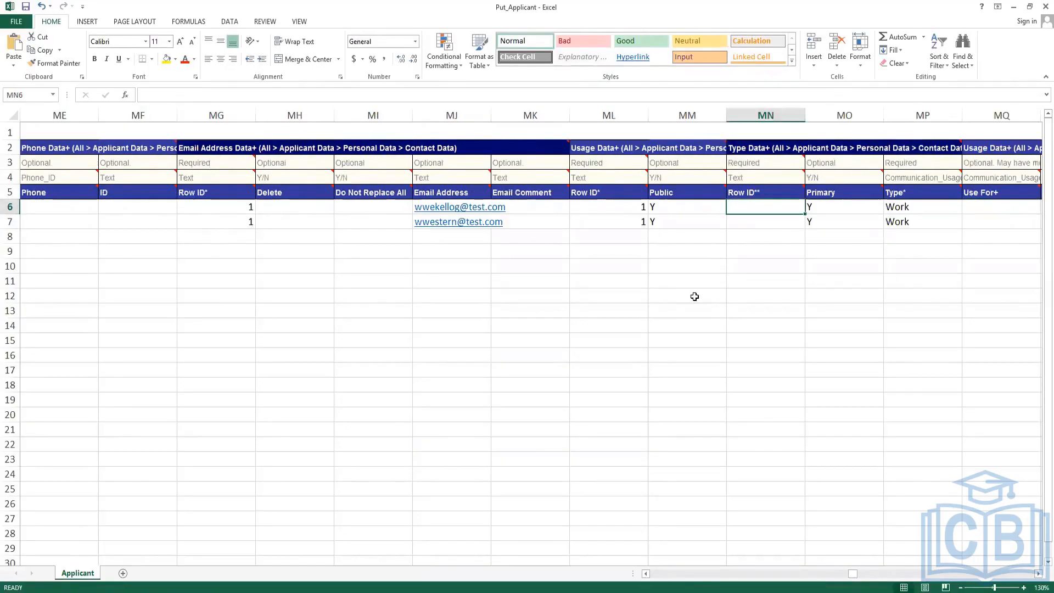
{"action": "type", "text": "1"}
{"action": "key", "text": "Return"}
{"action": "type", "text": "1"}
{"action": "key", "text": "Return"}
{"action": "key", "text": "Up"}
{"action": "key", "text": "Up"}
{"action": "key", "text": "Right"}
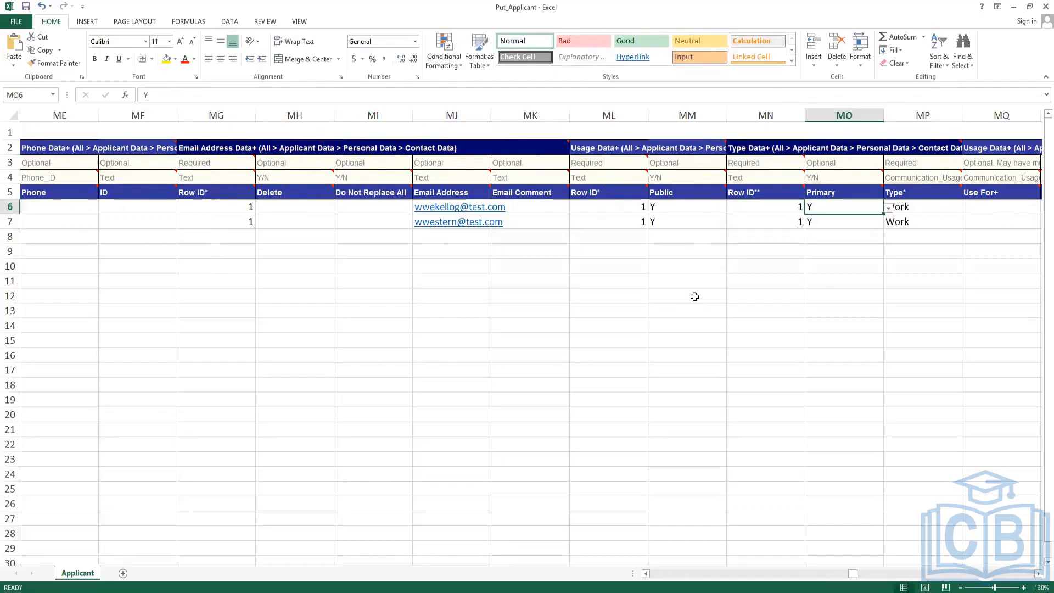
{"action": "key", "text": "Right"}
{"action": "key", "text": "Right"}
{"action": "key", "text": "Right"}
{"action": "key", "text": "Right"}
{"action": "key", "text": "Right"}
{"action": "key", "text": "ctrl+s"}
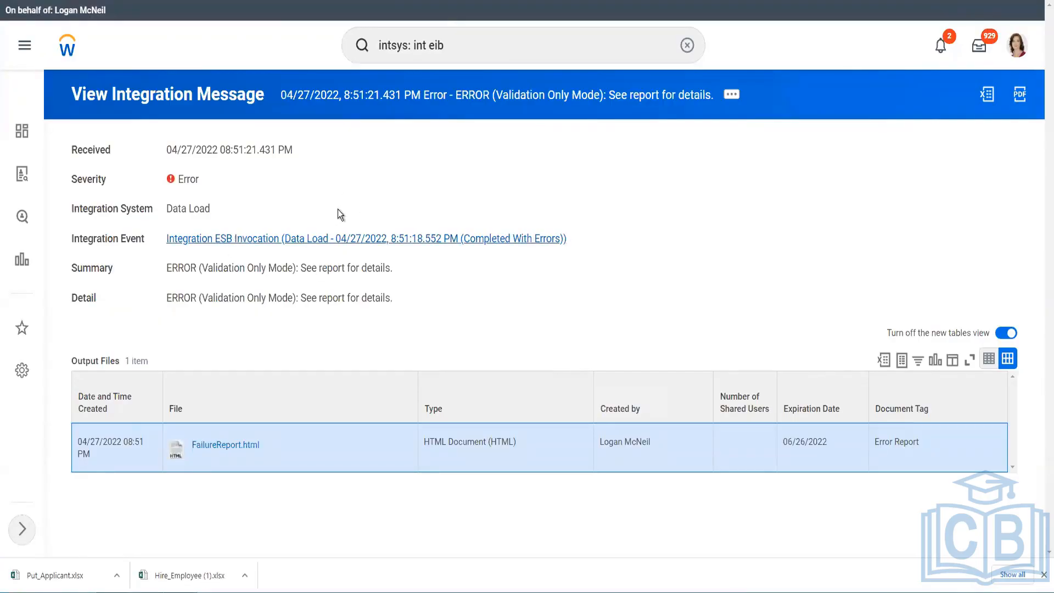
Find and open the INT WW EIB Load Applicant Data integration system by searching 'app'.
{"action": "left_click", "coordinate": [304, 251]}
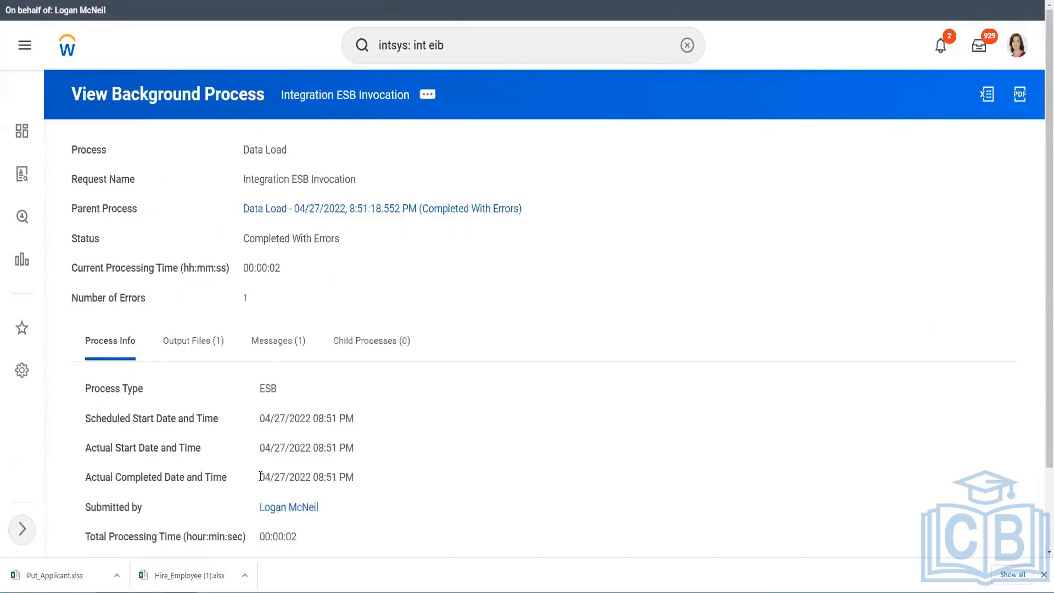
{"action": "scroll", "coordinate": [269, 461], "scroll_direction": "down", "scroll_amount": 2}
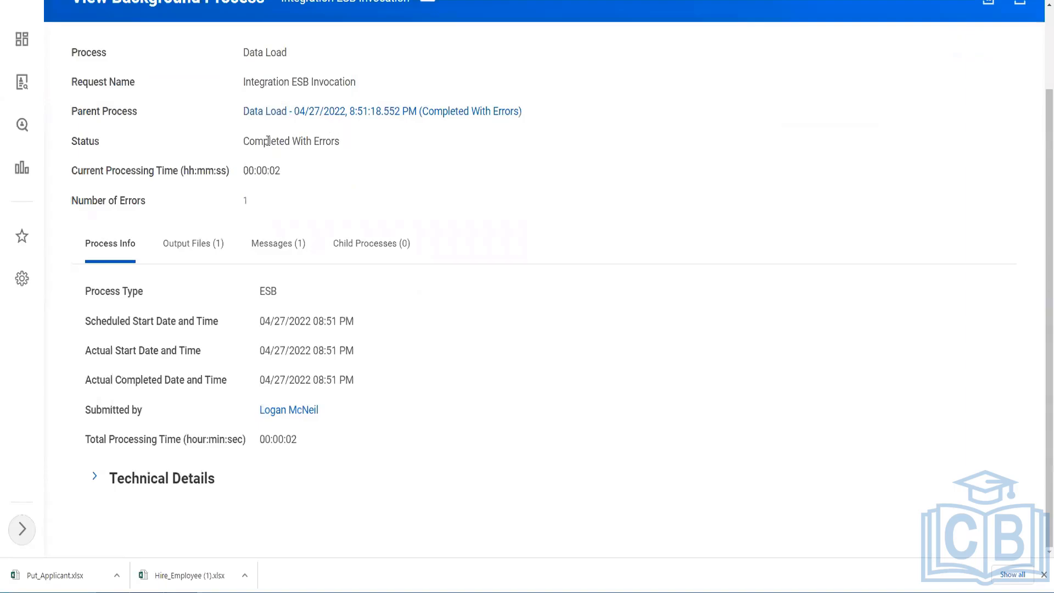
{"action": "scroll", "coordinate": [329, 201], "scroll_direction": "up", "scroll_amount": 2}
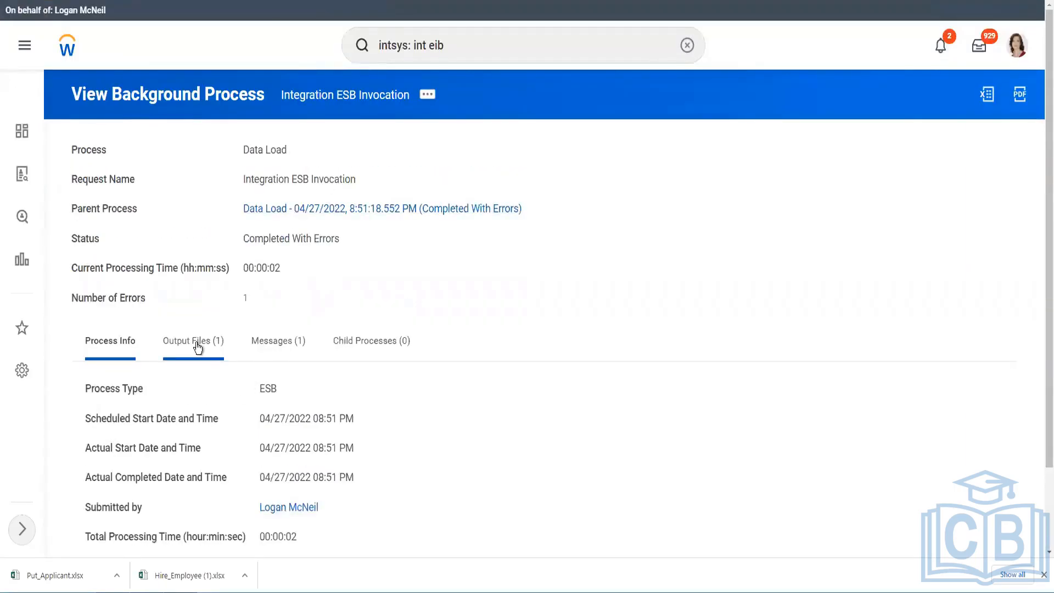
{"action": "left_click", "coordinate": [452, 50]}
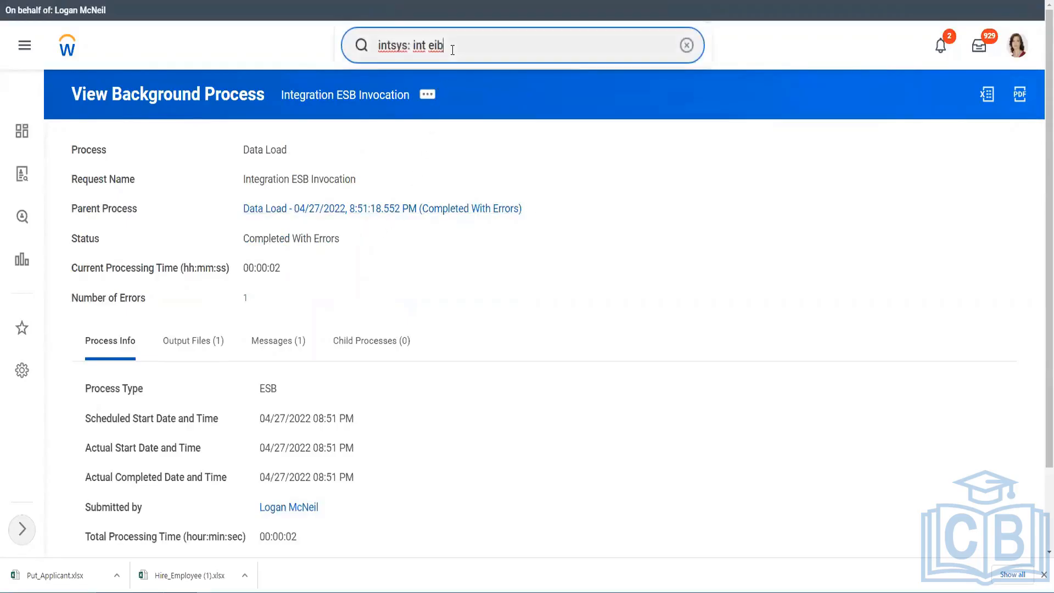
{"action": "type", "text": "app"}
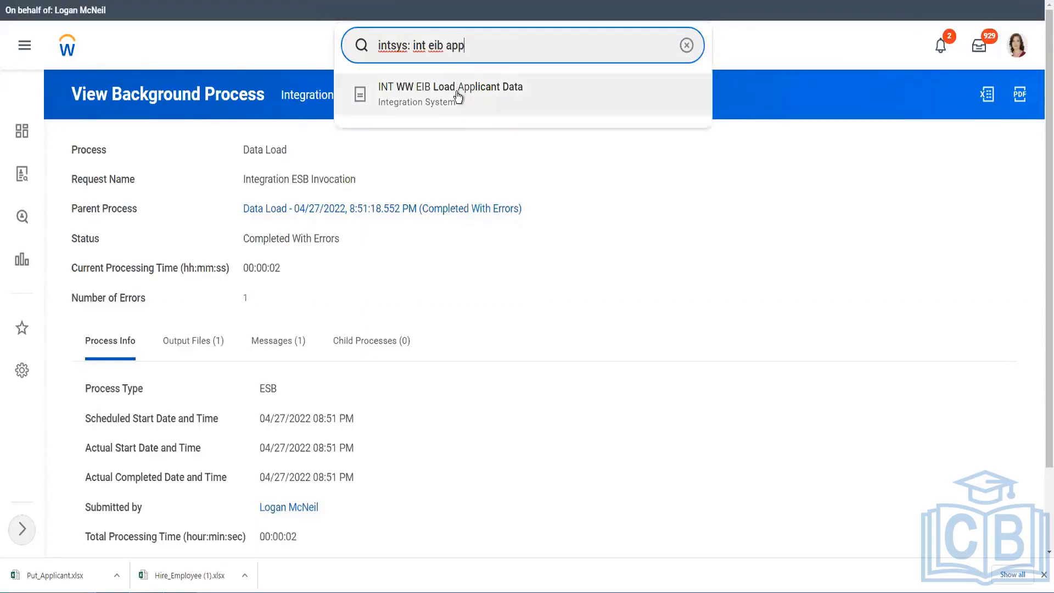
{"action": "left_click", "coordinate": [457, 94]}
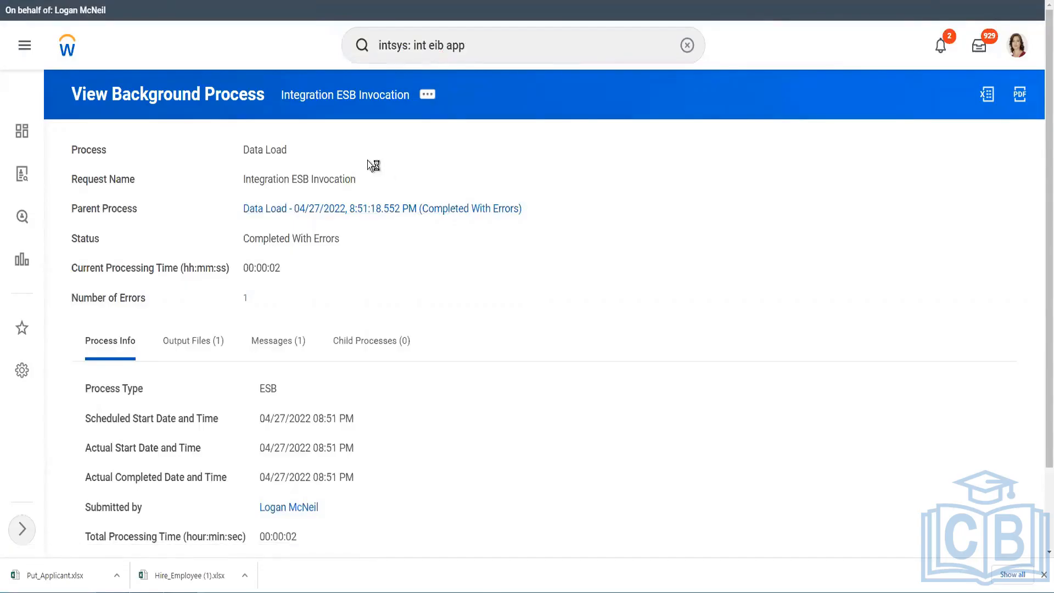
Launch the integration to run now with the updated Put_Applicant.xlsx attached.
{"action": "left_click", "coordinate": [446, 95]}
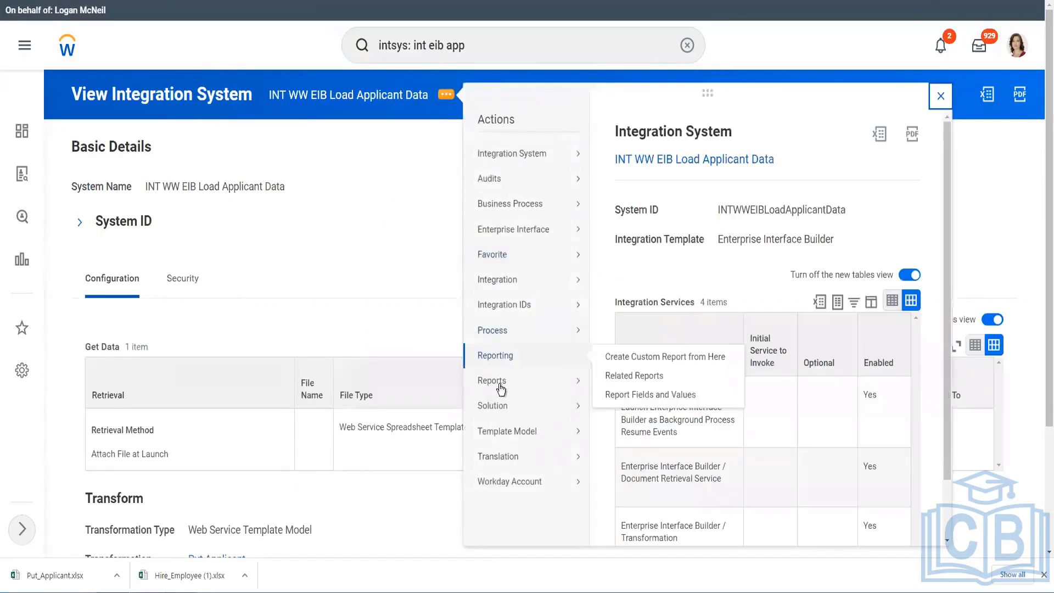
{"action": "mouse_move", "coordinate": [519, 286]}
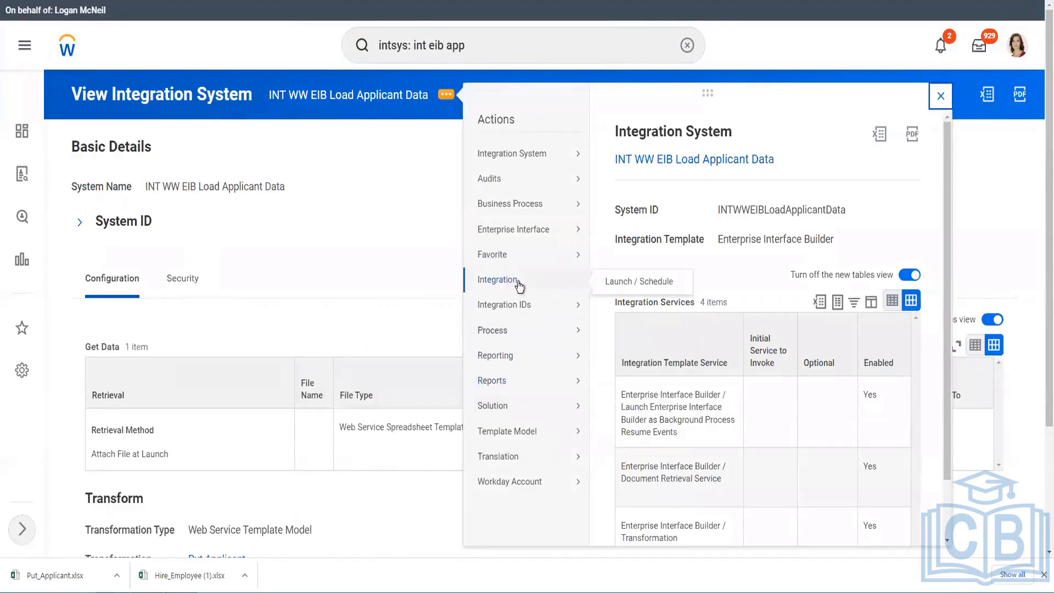
{"action": "left_click", "coordinate": [618, 280]}
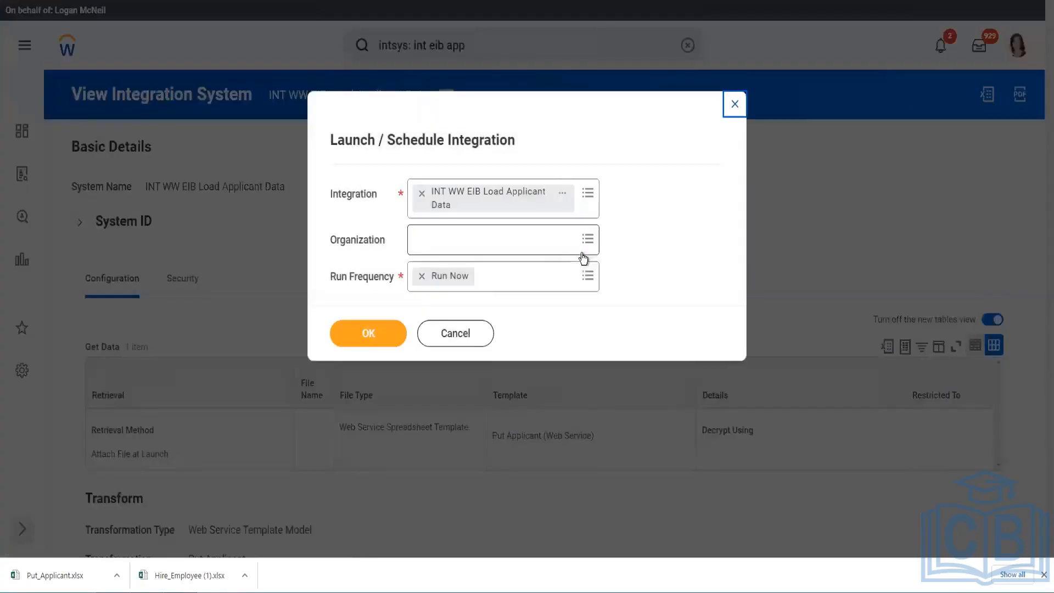
{"action": "left_click", "coordinate": [371, 332]}
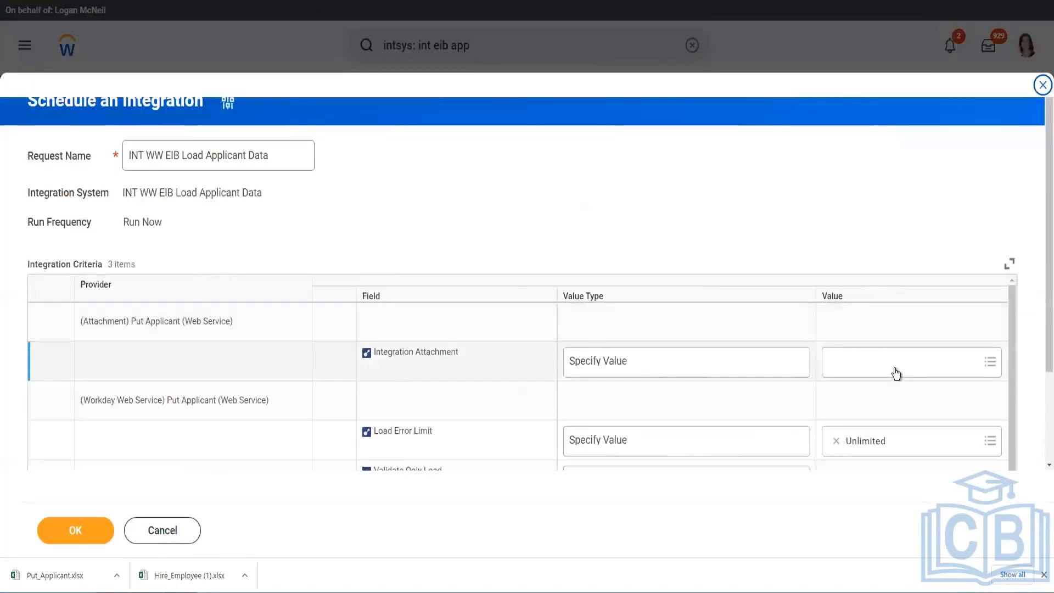
{"action": "left_click", "coordinate": [895, 367]}
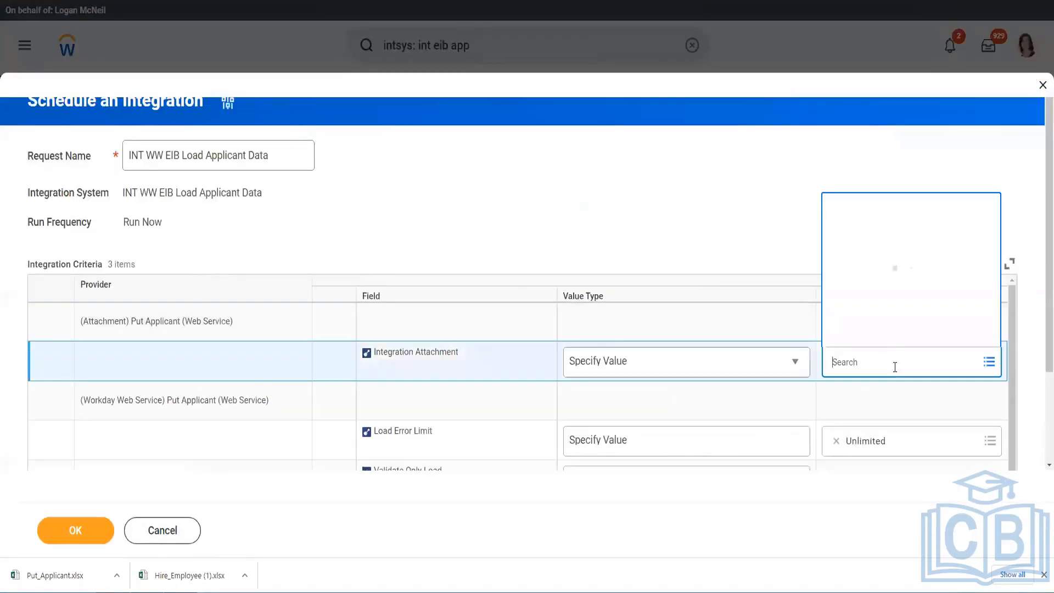
{"action": "left_click", "coordinate": [888, 331]}
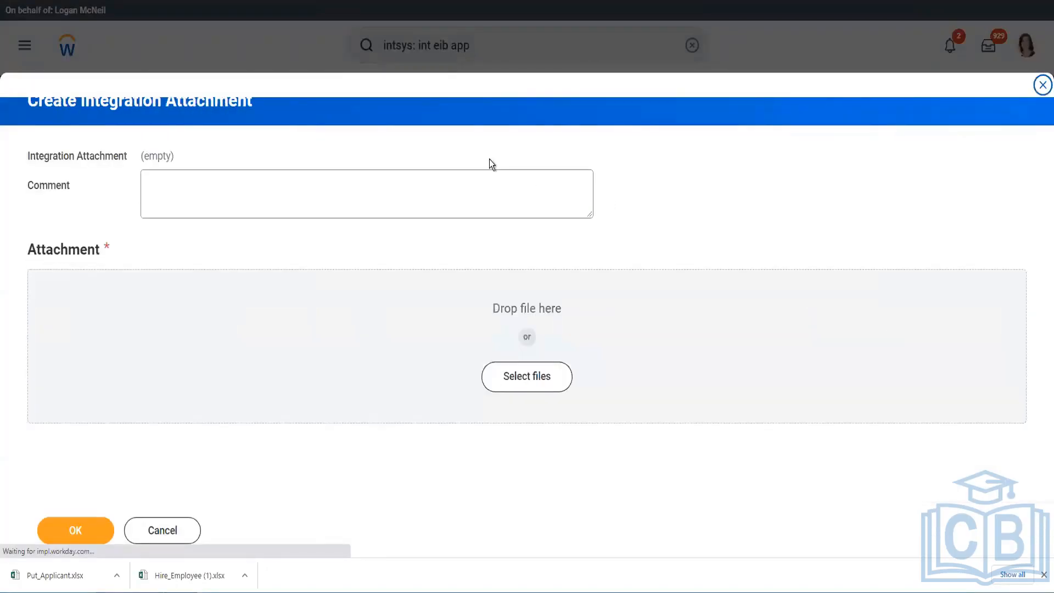
{"action": "left_click", "coordinate": [527, 376]}
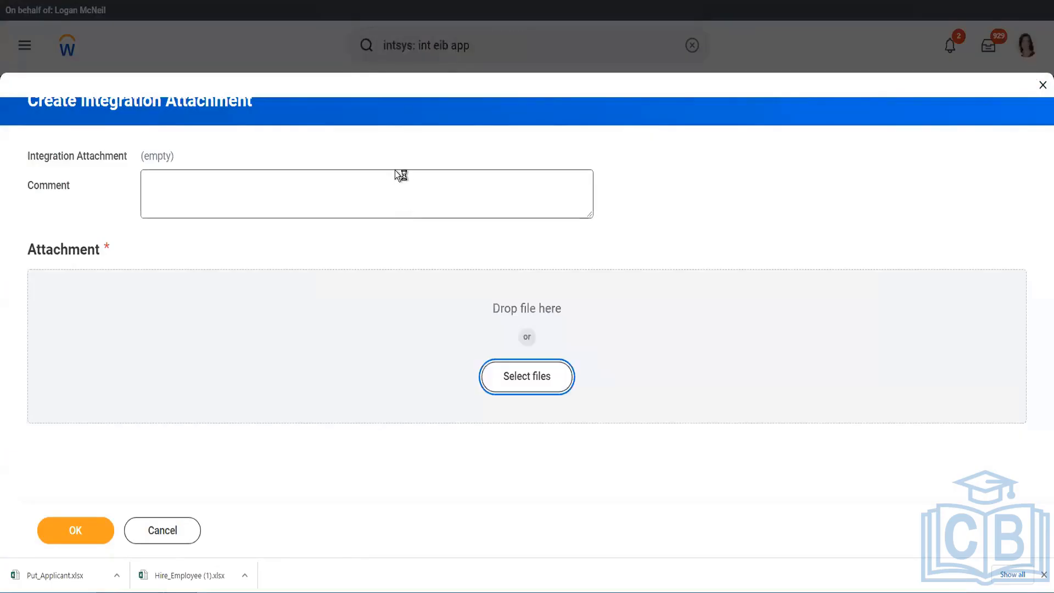
{"action": "double_click", "coordinate": [135, 43]}
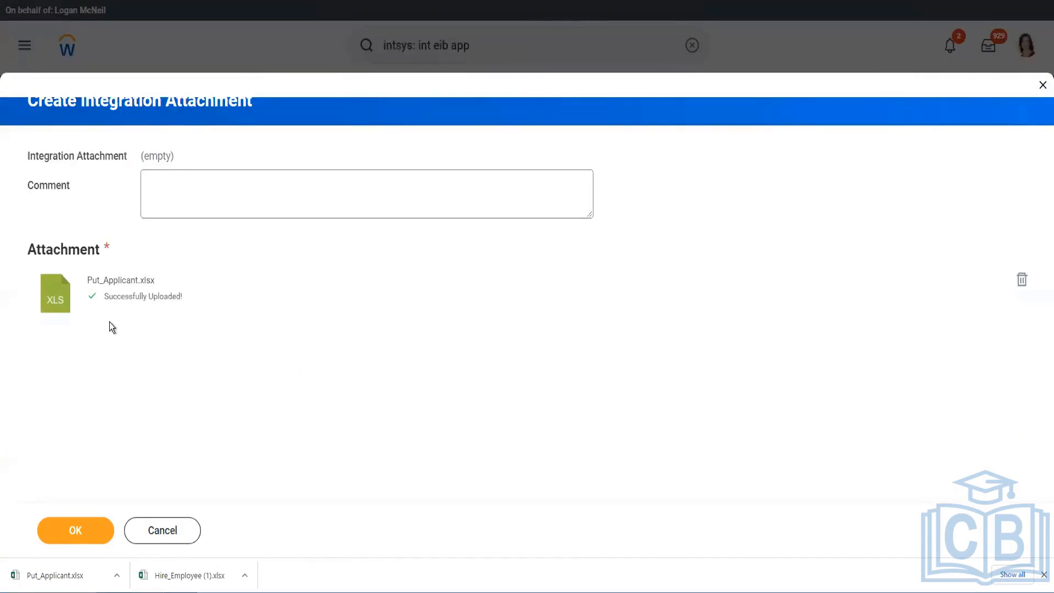
{"action": "left_click", "coordinate": [74, 535]}
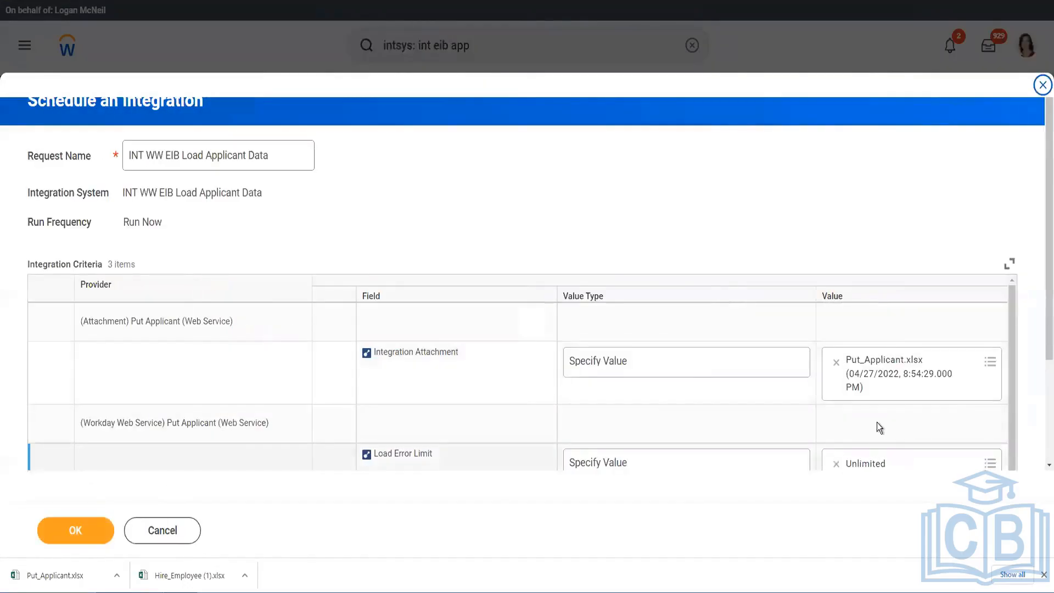
Turn on Validate Only Load, submit the run, and refresh its status.
{"action": "scroll", "coordinate": [900, 409], "scroll_direction": "down", "scroll_amount": 2}
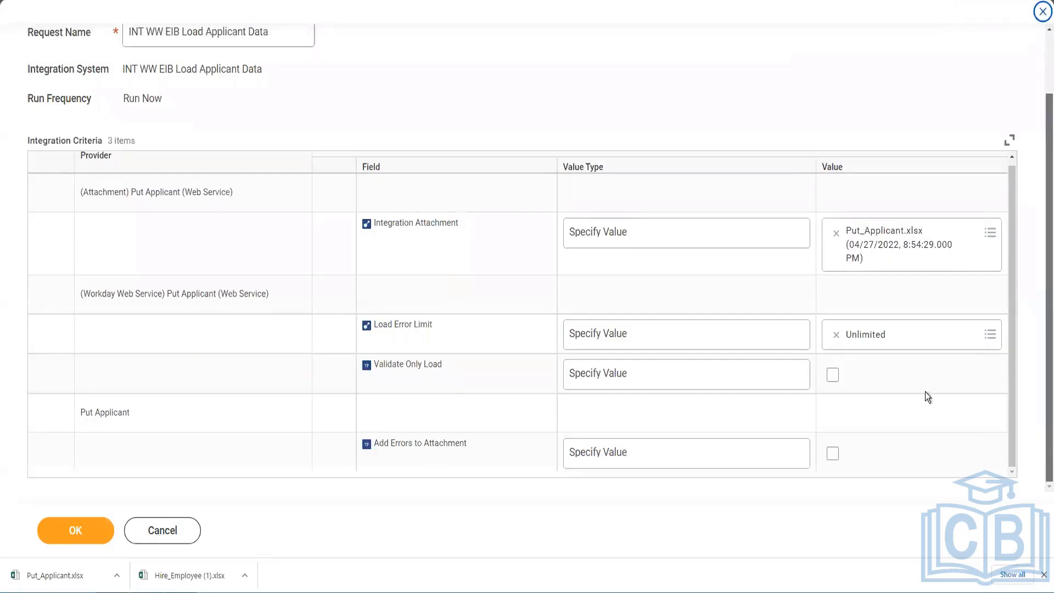
{"action": "left_click", "coordinate": [833, 377]}
{"action": "left_click", "coordinate": [75, 530]}
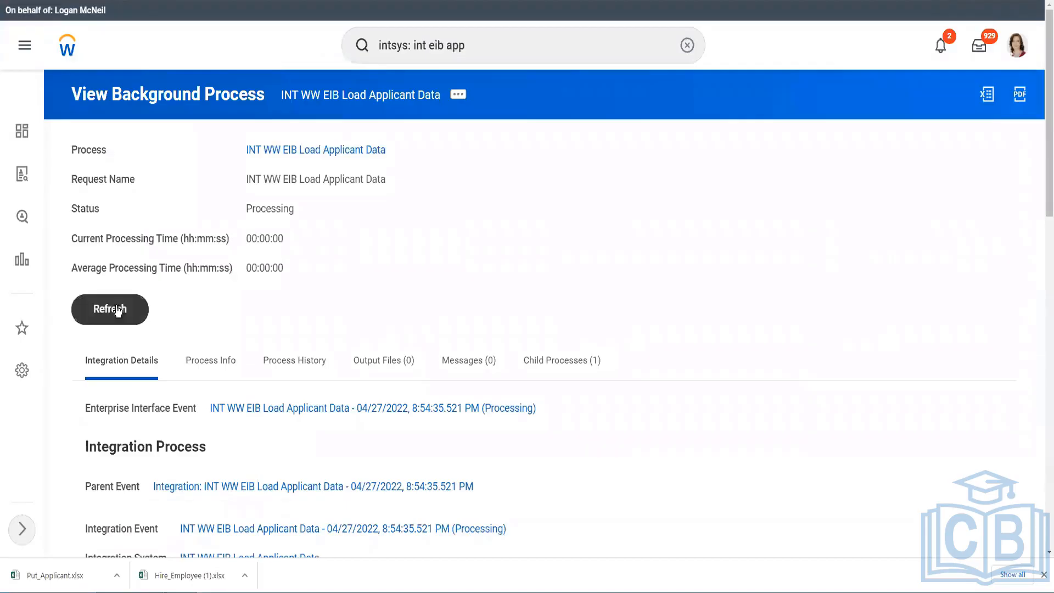
{"action": "left_click", "coordinate": [109, 308]}
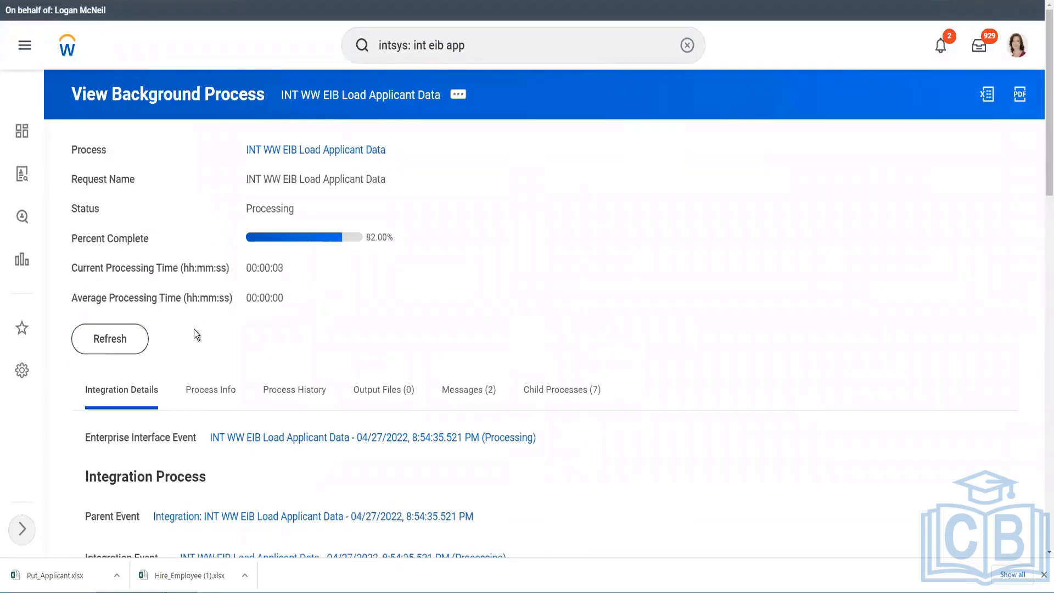
Refresh until Completed and confirm Total Records 2, Processed 2, with 0 failures.
{"action": "left_click", "coordinate": [122, 343]}
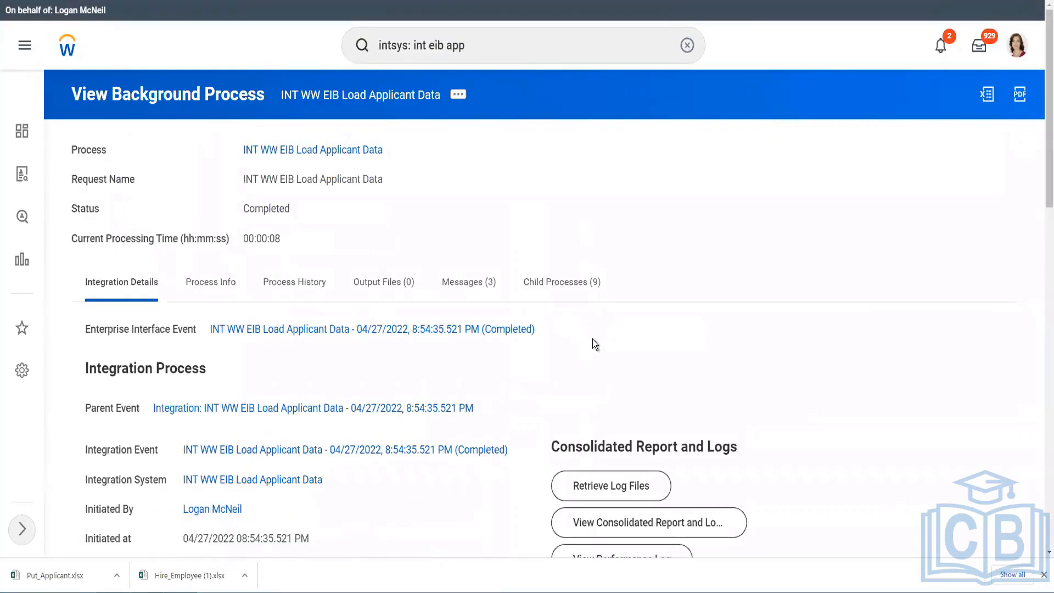
{"action": "scroll", "coordinate": [592, 338], "scroll_direction": "down", "scroll_amount": 2}
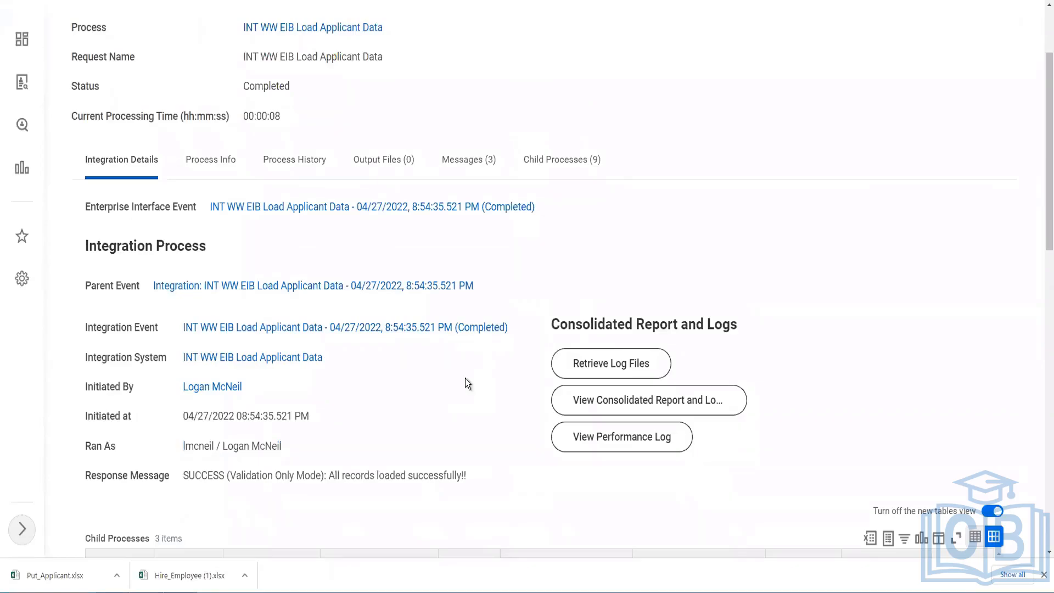
{"action": "scroll", "coordinate": [467, 383], "scroll_direction": "down", "scroll_amount": 3}
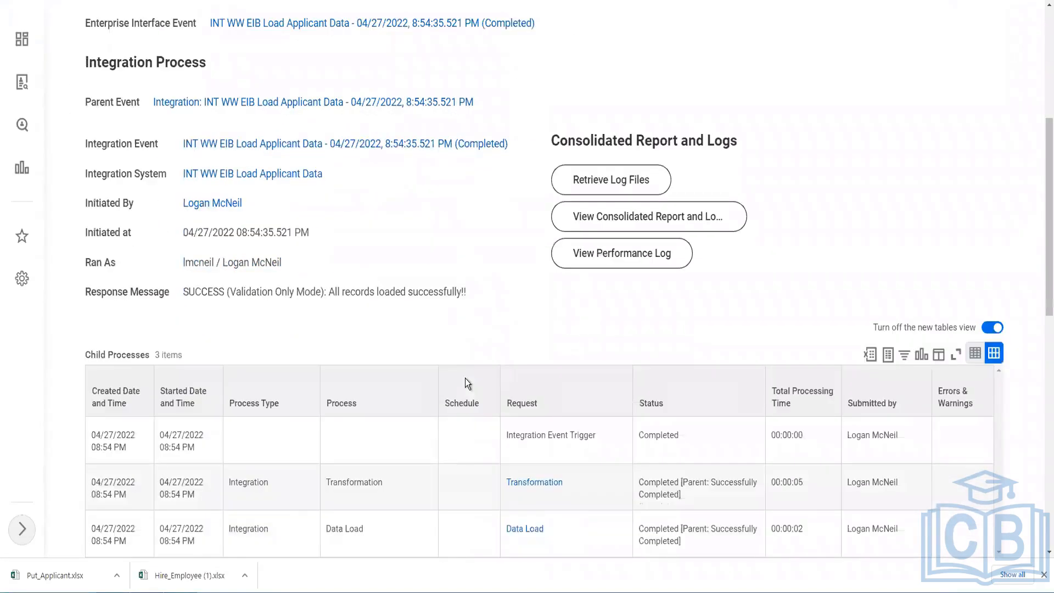
{"action": "scroll", "coordinate": [473, 334], "scroll_direction": "down", "scroll_amount": 3}
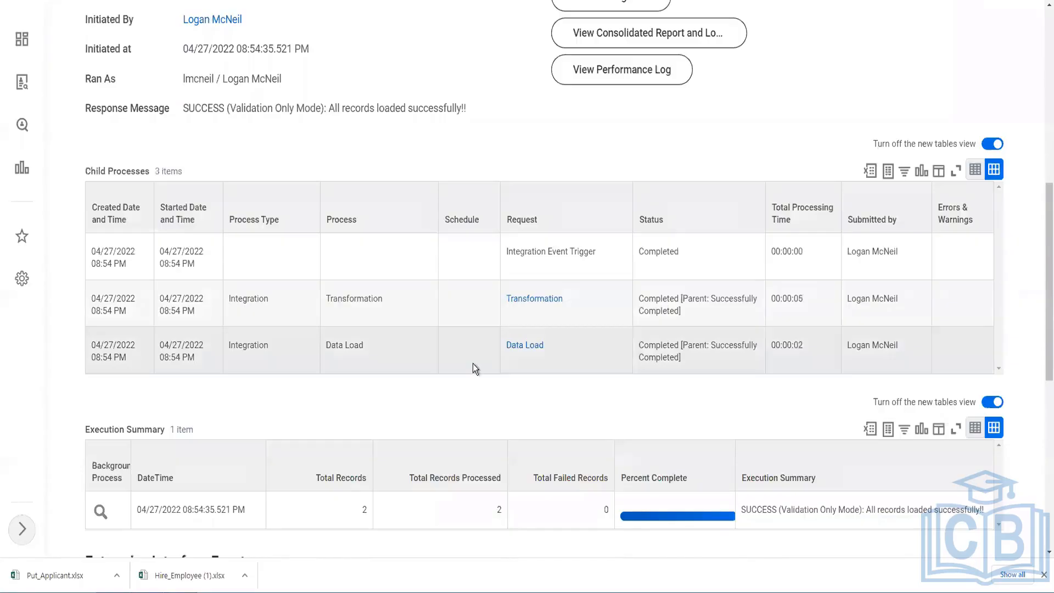
{"action": "scroll", "coordinate": [470, 364], "scroll_direction": "down", "scroll_amount": 2}
{"action": "scroll", "coordinate": [470, 365], "scroll_direction": "down", "scroll_amount": 1}
{"action": "double_click", "coordinate": [361, 328]}
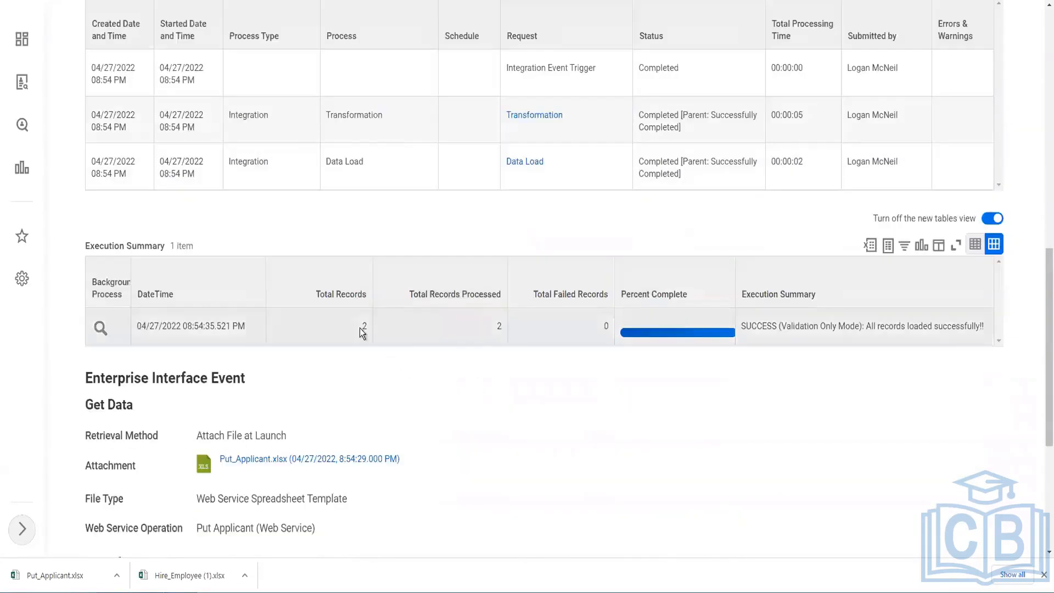
{"action": "double_click", "coordinate": [499, 327]}
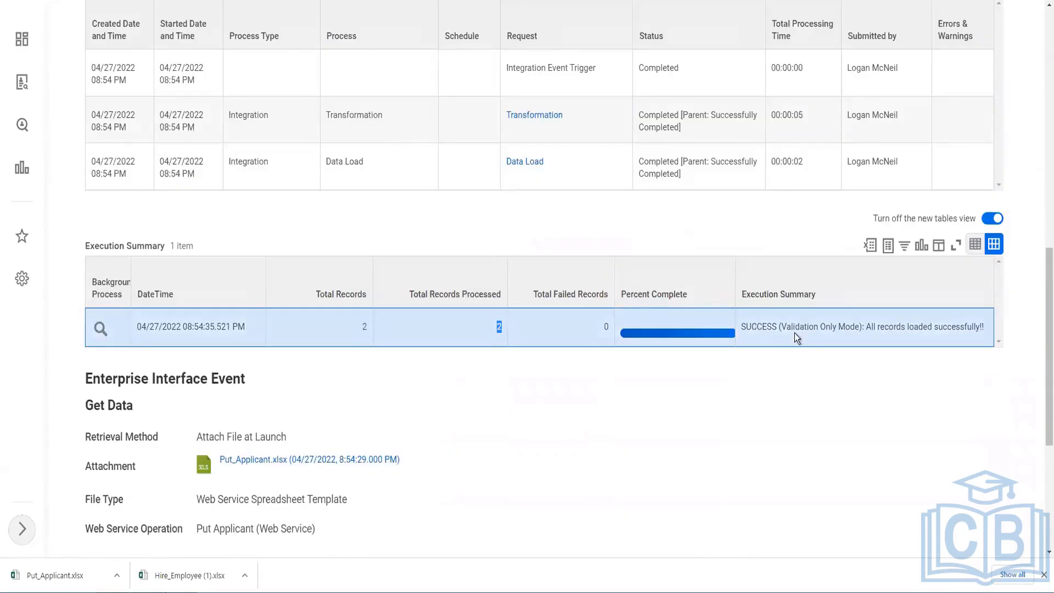
{"action": "scroll", "coordinate": [465, 361], "scroll_direction": "up", "scroll_amount": 8}
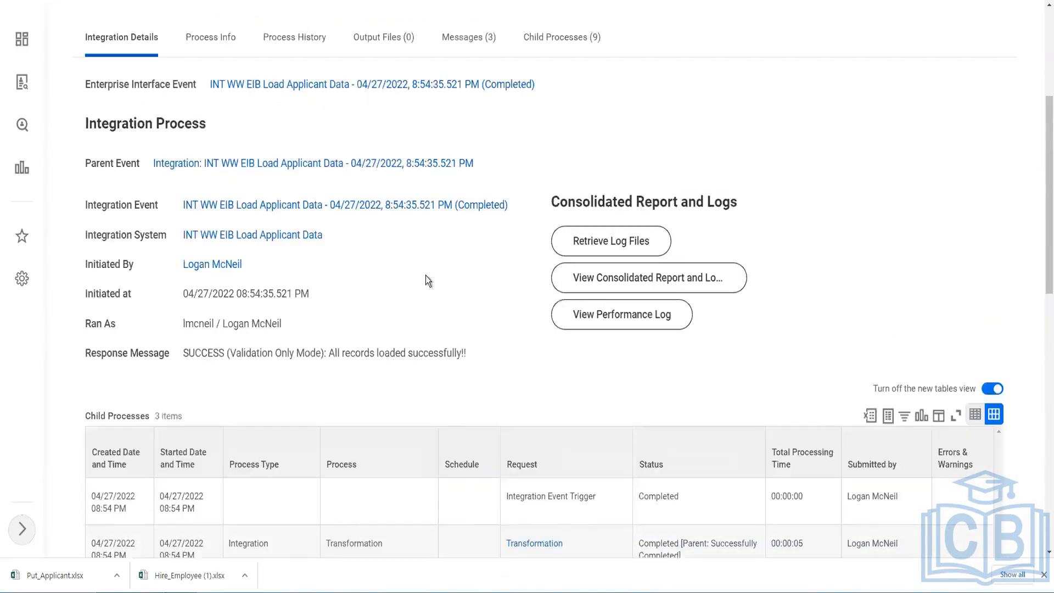
{"action": "left_click", "coordinate": [519, 205]}
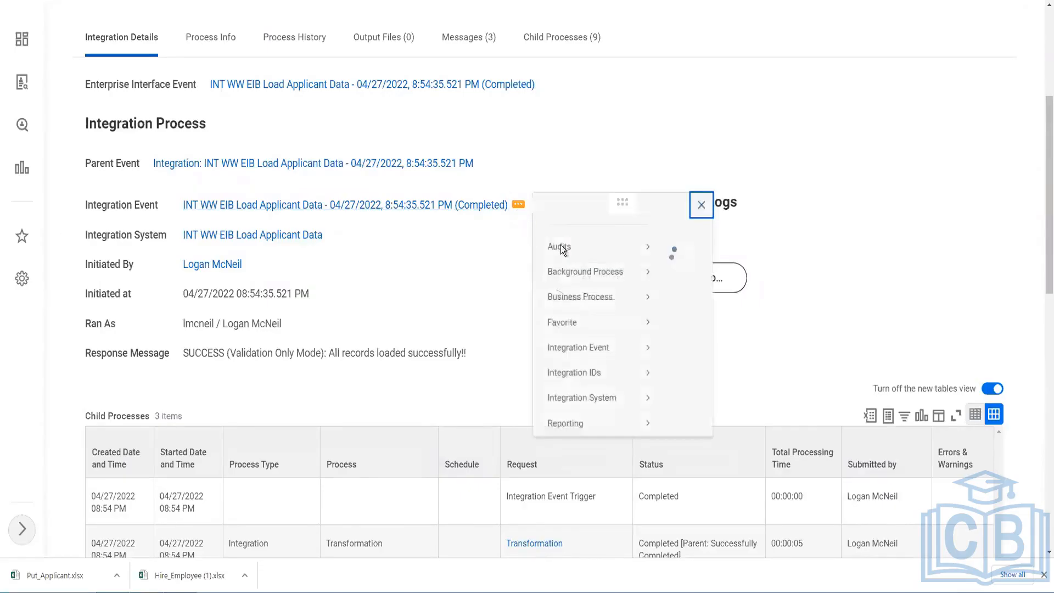
Relaunch the integration event with Validate Only Load off and Add Errors to Attachment on.
{"action": "mouse_move", "coordinate": [577, 365]}
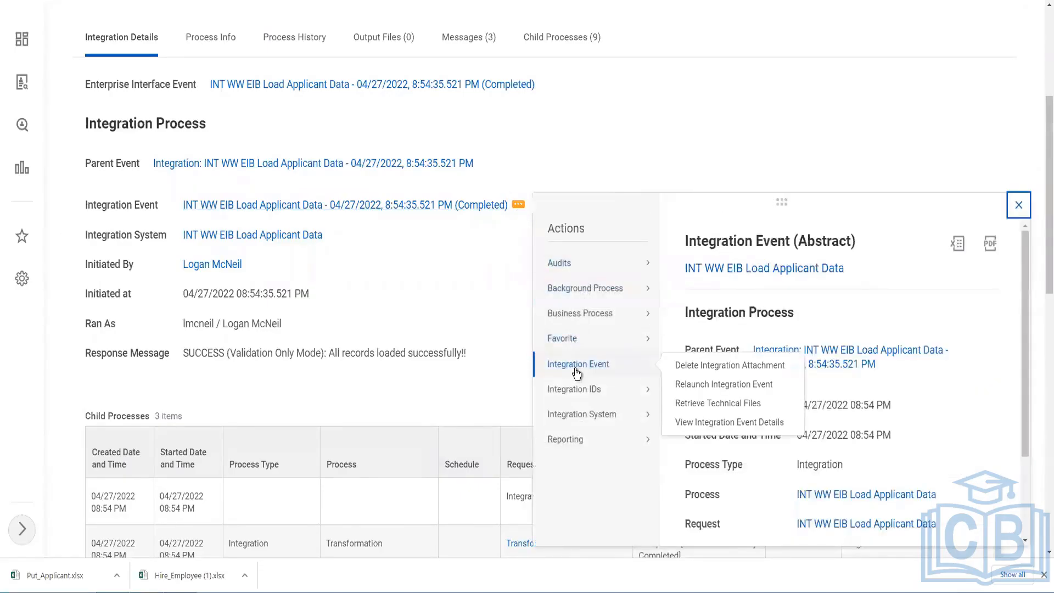
{"action": "left_click", "coordinate": [727, 384]}
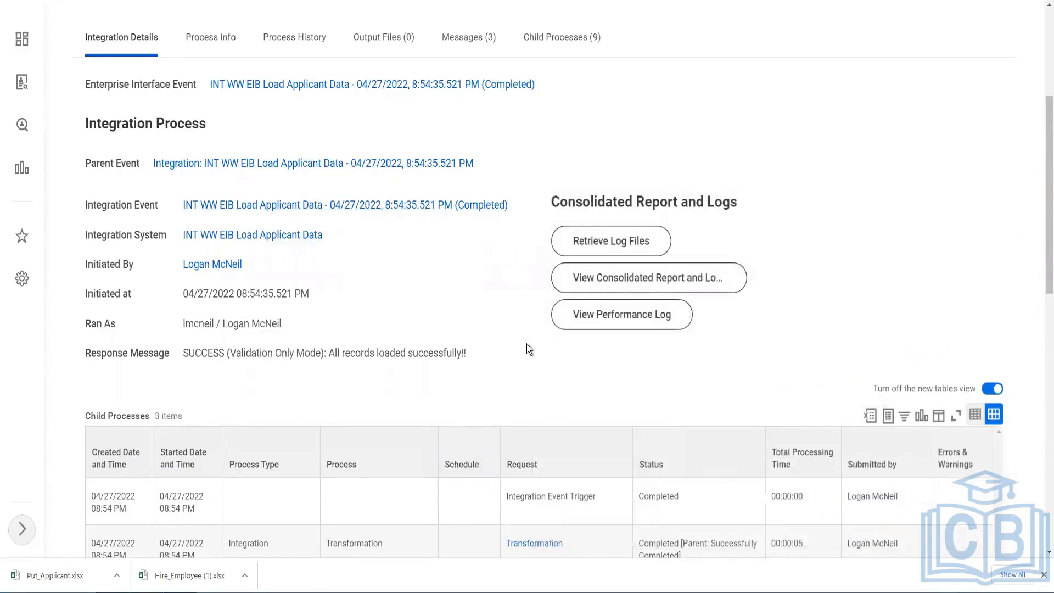
{"action": "scroll", "coordinate": [980, 318], "scroll_direction": "down", "scroll_amount": 3}
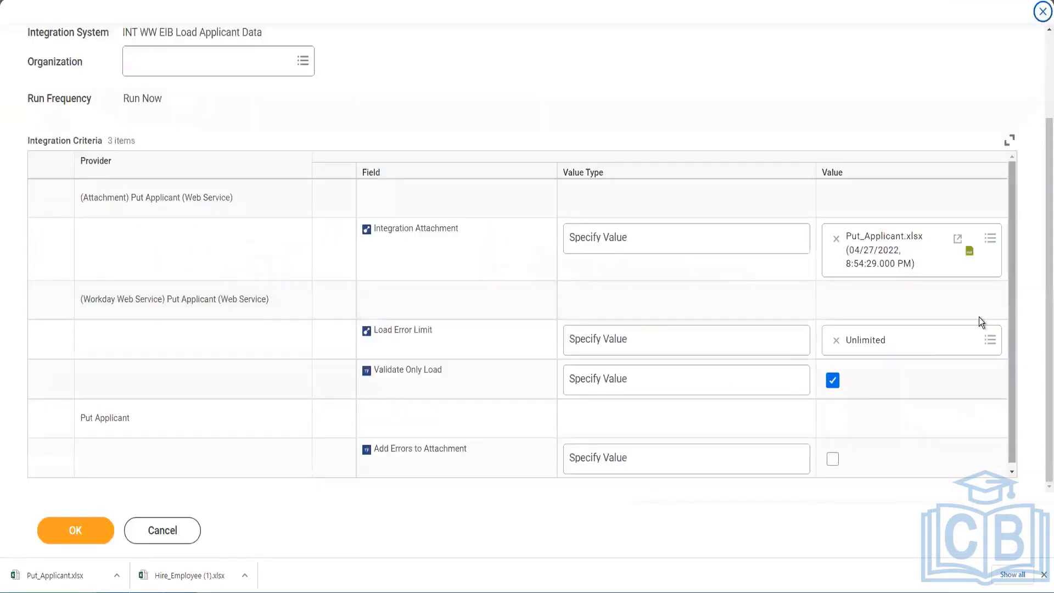
{"action": "left_click", "coordinate": [833, 381]}
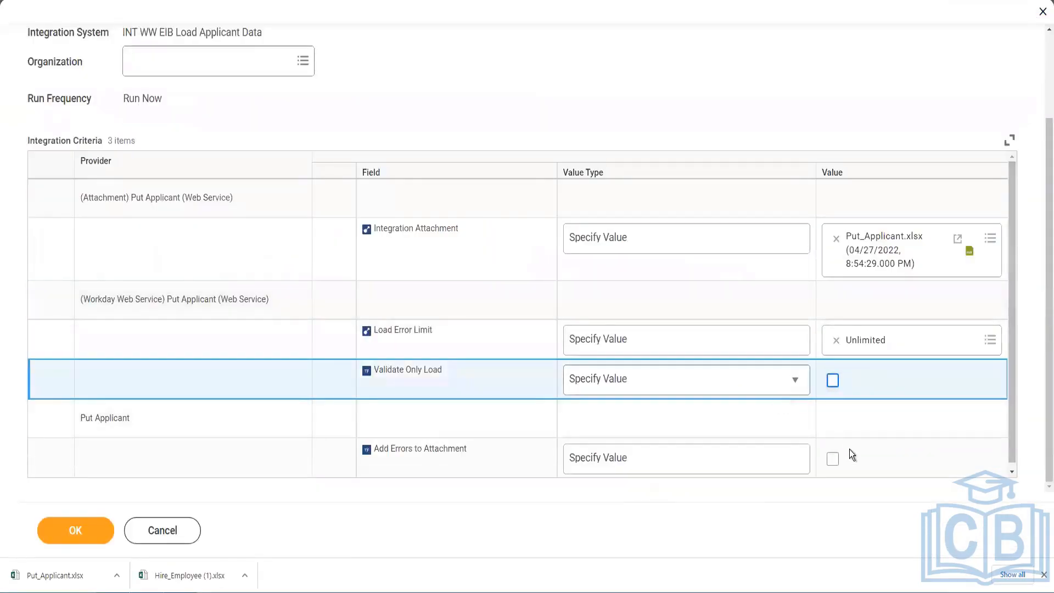
{"action": "left_click", "coordinate": [833, 458]}
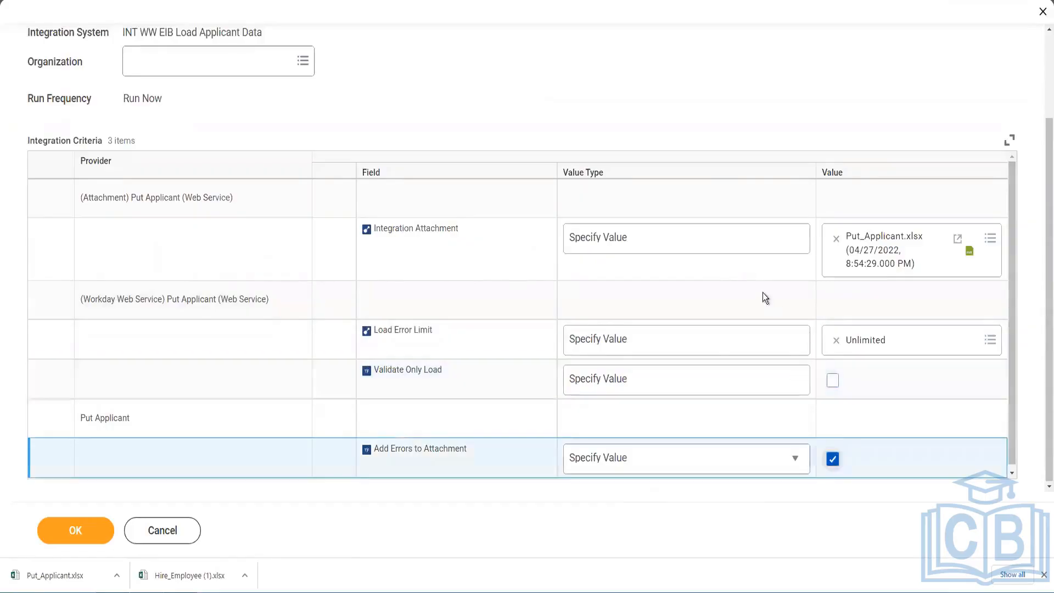
{"action": "left_click", "coordinate": [77, 531]}
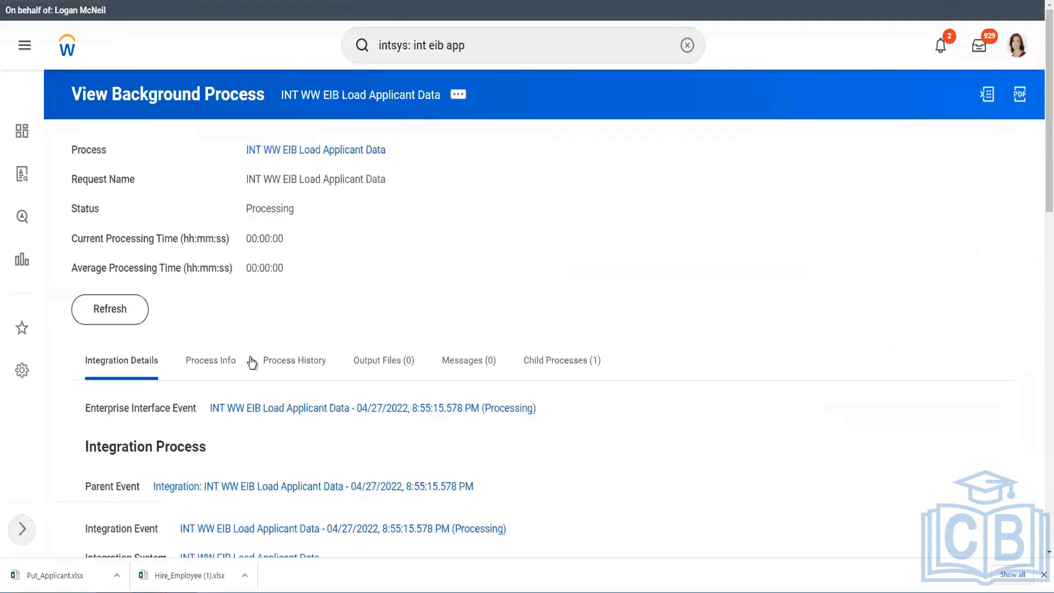
Refresh the process status until the real load shows Completed with both records loaded.
{"action": "left_click", "coordinate": [141, 316]}
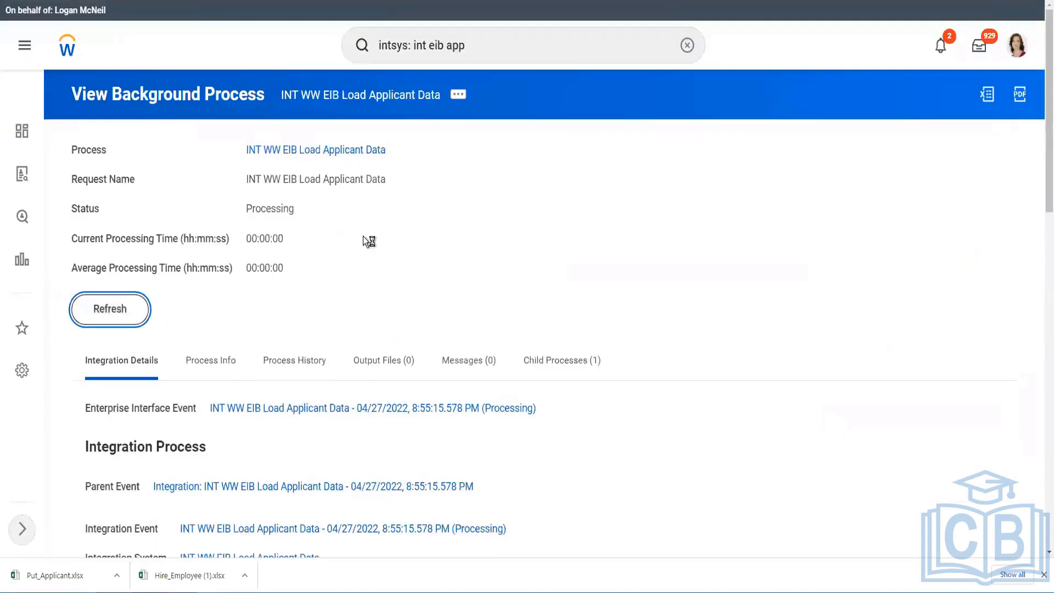
{"action": "left_click", "coordinate": [118, 340]}
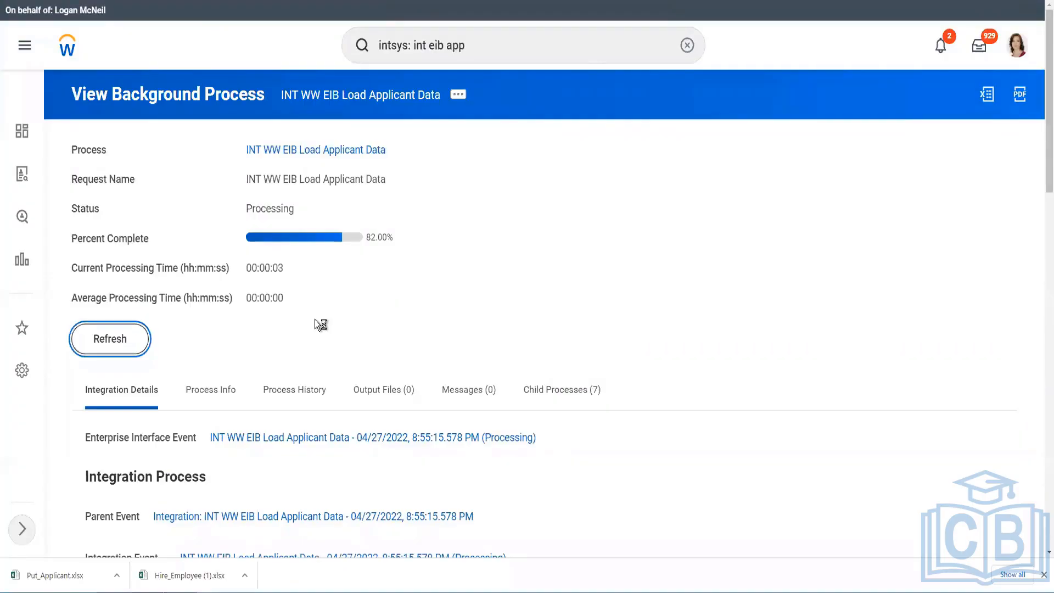
{"action": "left_click", "coordinate": [122, 344]}
{"action": "left_click", "coordinate": [120, 339]}
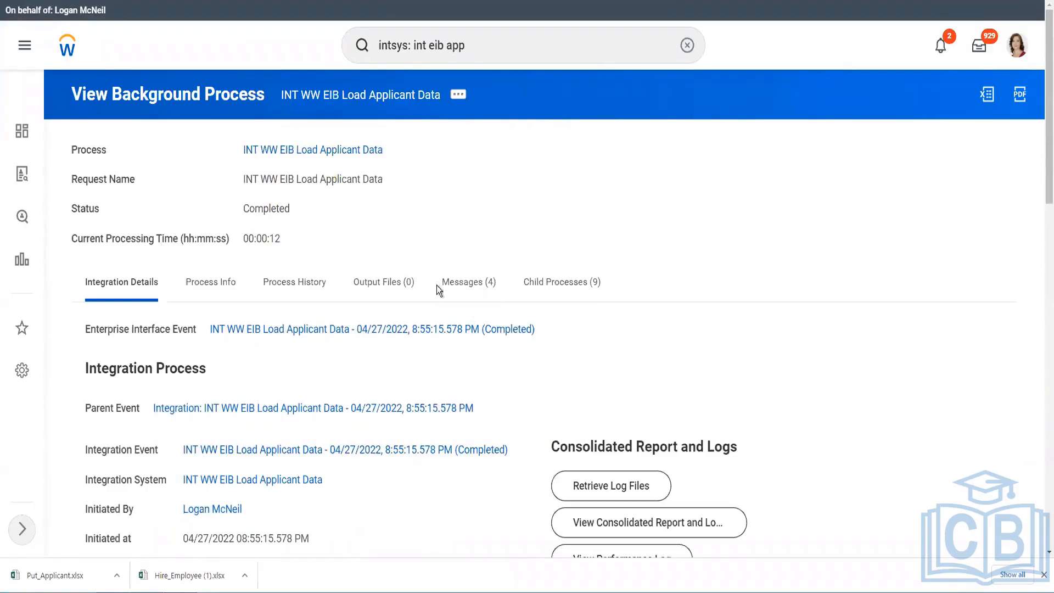
{"action": "scroll", "coordinate": [436, 296], "scroll_direction": "down", "scroll_amount": 6}
{"action": "scroll", "coordinate": [440, 350], "scroll_direction": "down", "scroll_amount": 4}
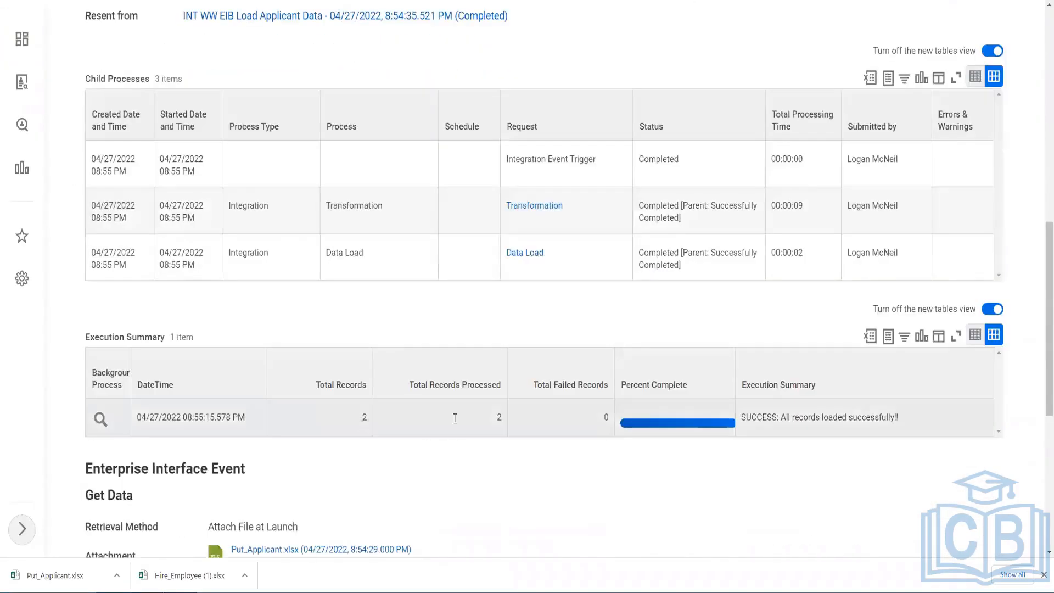
{"action": "scroll", "coordinate": [486, 396], "scroll_direction": "up", "scroll_amount": 5}
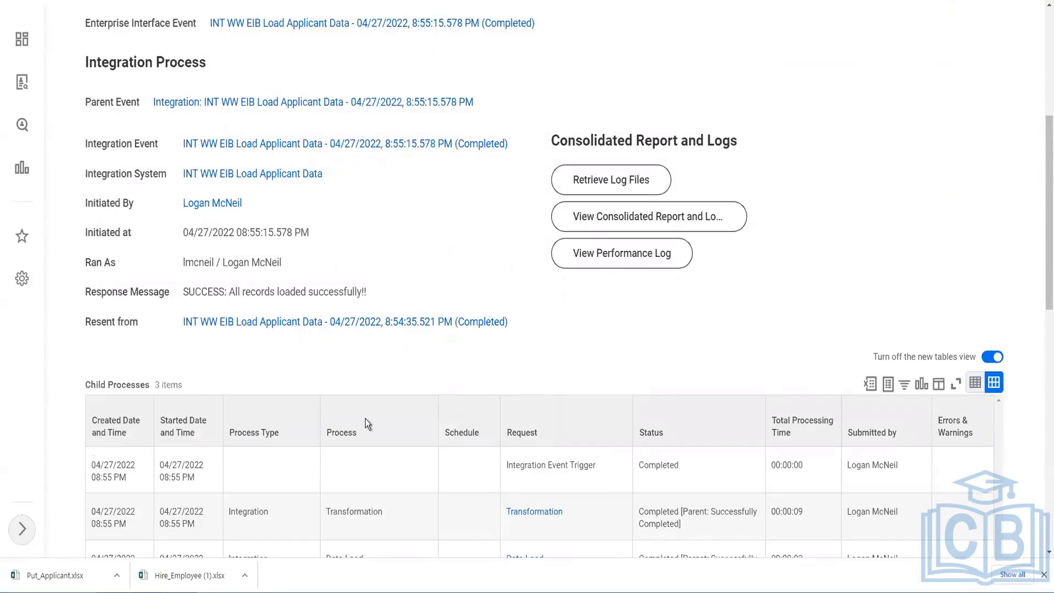
{"action": "key", "text": "alt+Tab"}
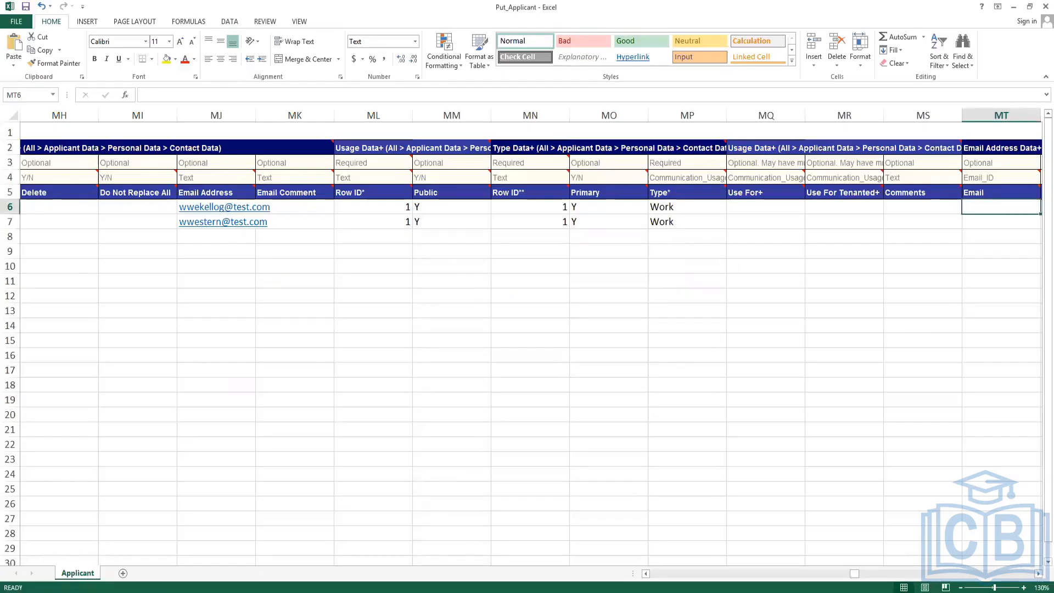
{"action": "left_click", "coordinate": [181, 592]}
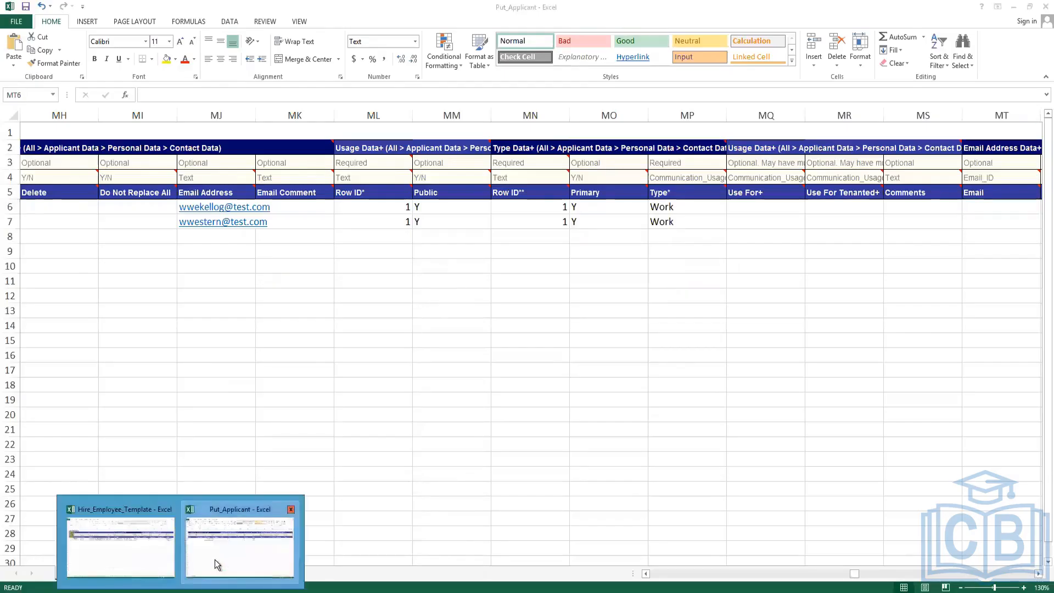
{"action": "left_click", "coordinate": [142, 552]}
{"action": "key", "text": "ctrl+Page_Up"}
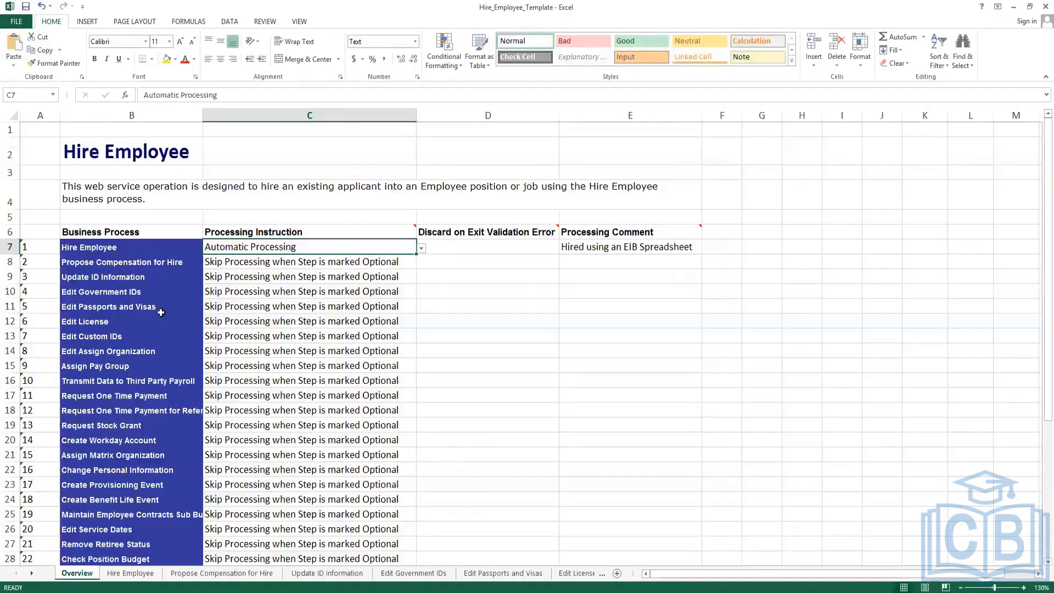
{"action": "left_click", "coordinate": [189, 269]}
{"action": "left_click", "coordinate": [284, 266]}
{"action": "left_click", "coordinate": [296, 243]}
{"action": "mouse_move", "coordinate": [176, 590]}
{"action": "left_click", "coordinate": [258, 538]}
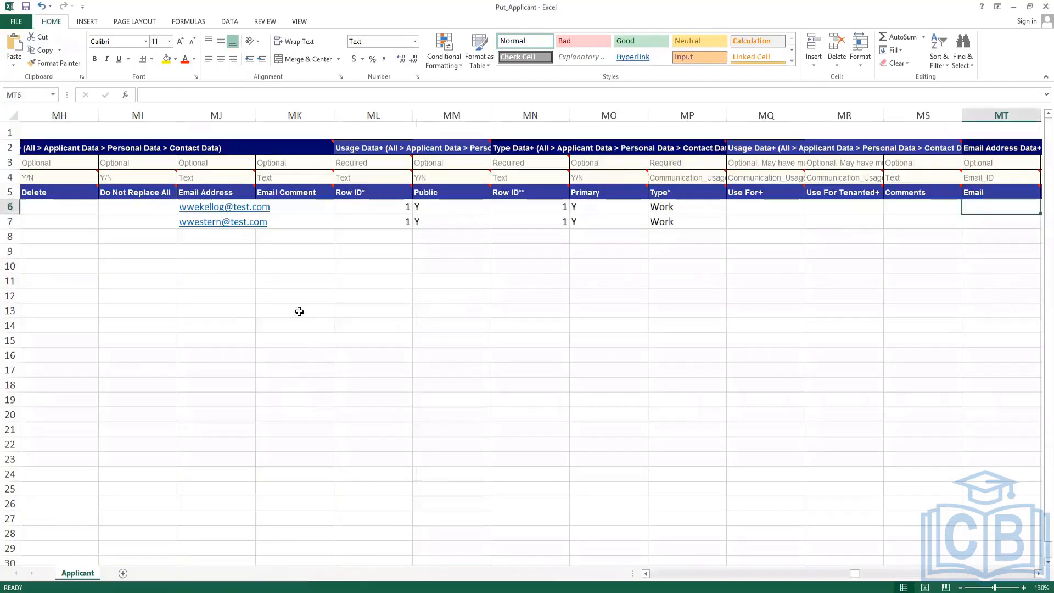
{"action": "left_click_drag", "start_coordinate": [854, 577], "coordinate": [636, 571]}
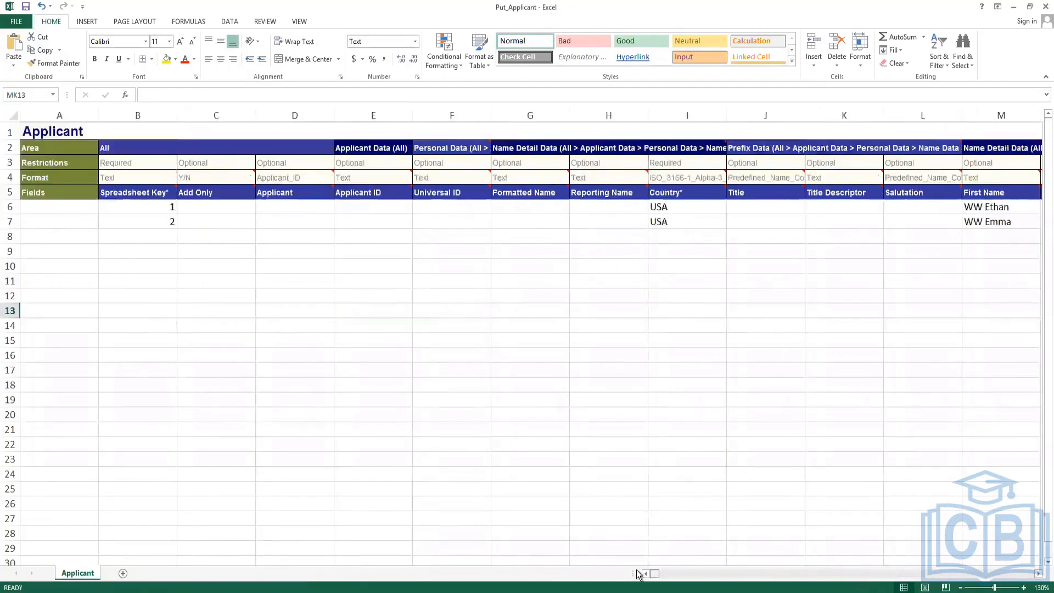
{"action": "left_click", "coordinate": [251, 281]}
{"action": "left_click", "coordinate": [224, 211]}
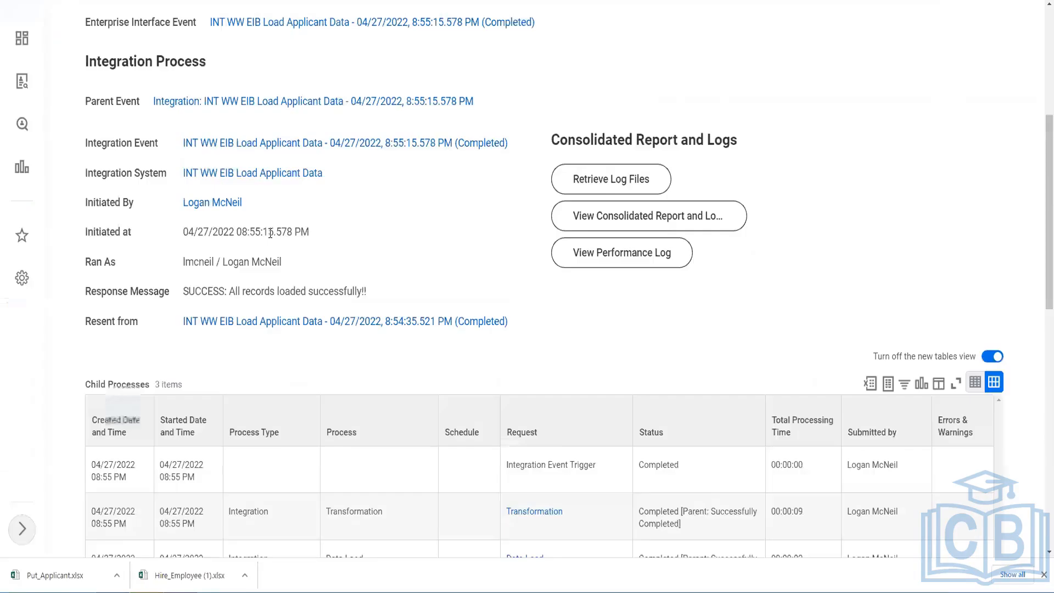
{"action": "scroll", "coordinate": [330, 199], "scroll_direction": "up", "scroll_amount": 5}
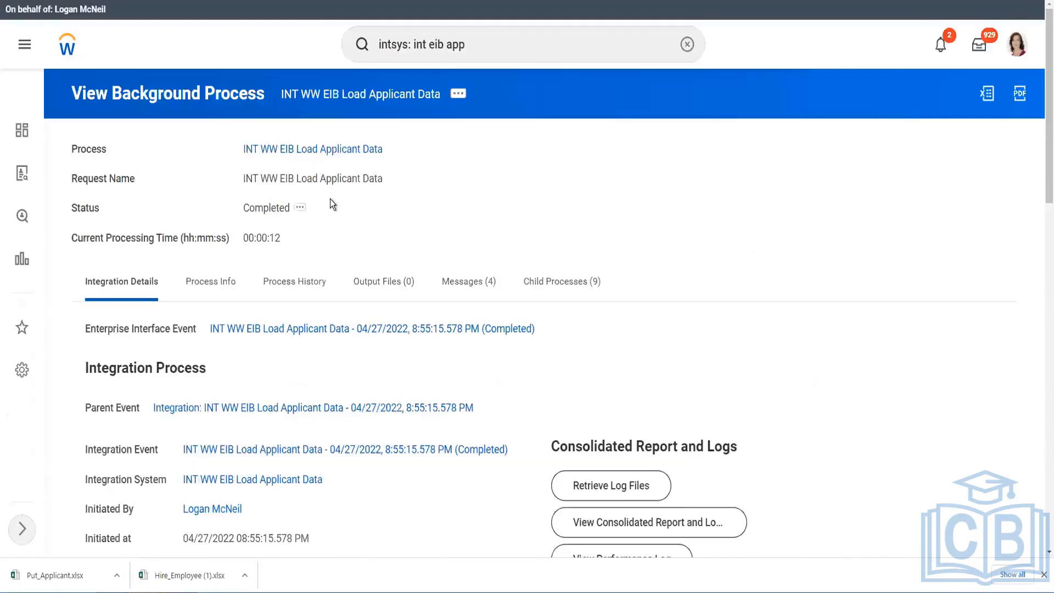
Search the applicant's name with the prefix corrected to ww and open their Pre-Hire profile.
{"action": "left_click", "coordinate": [479, 45]}
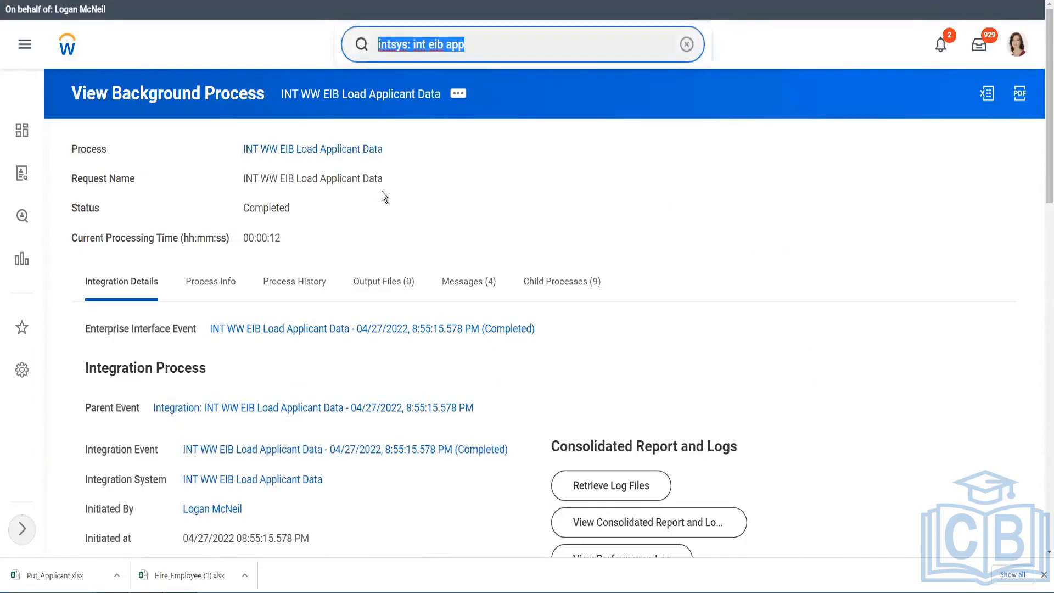
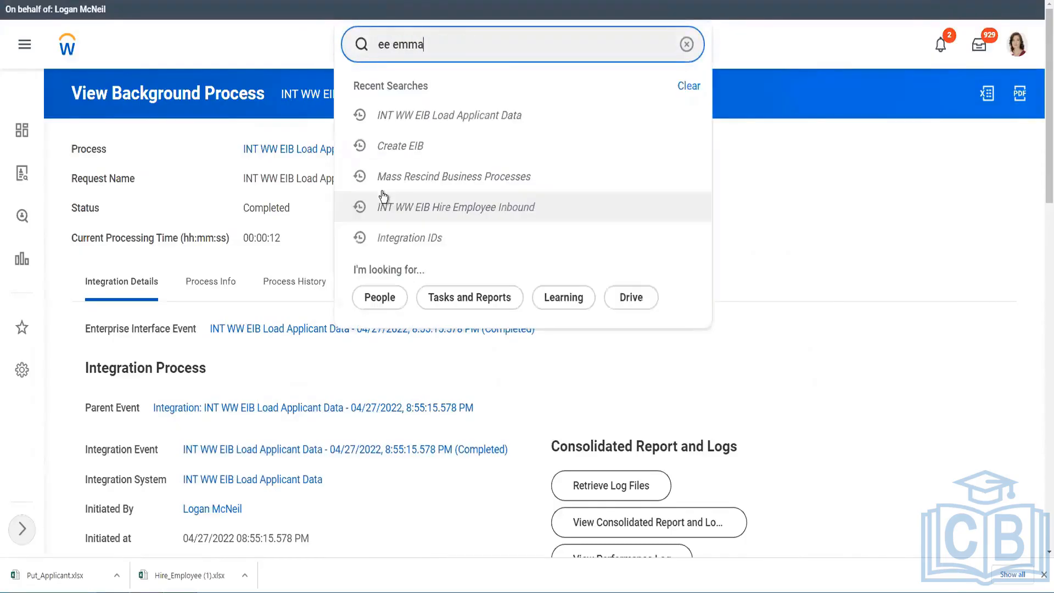
{"action": "key", "text": "Return"}
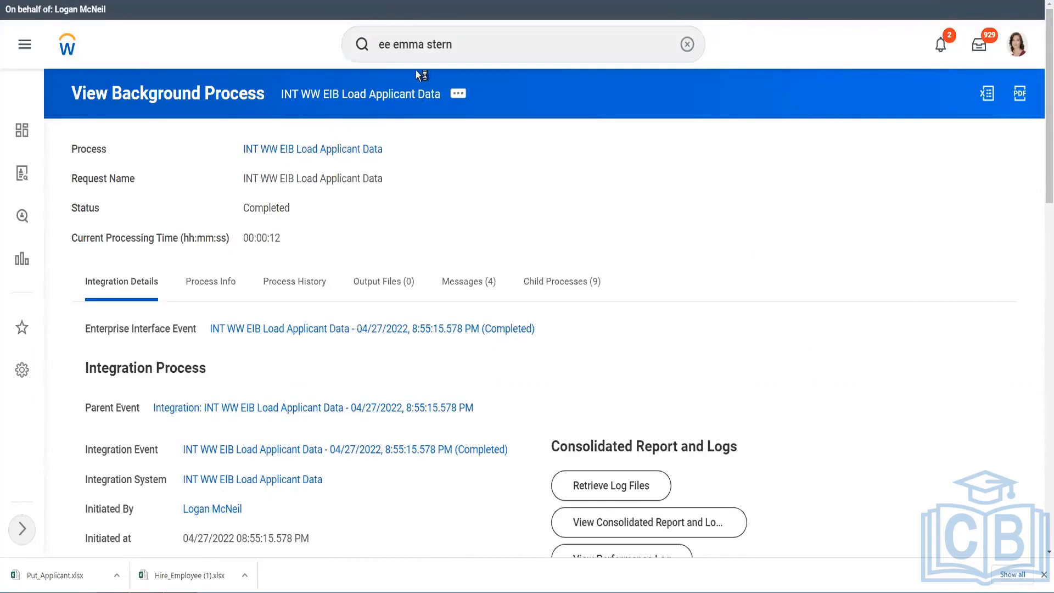
{"action": "left_click", "coordinate": [397, 44]}
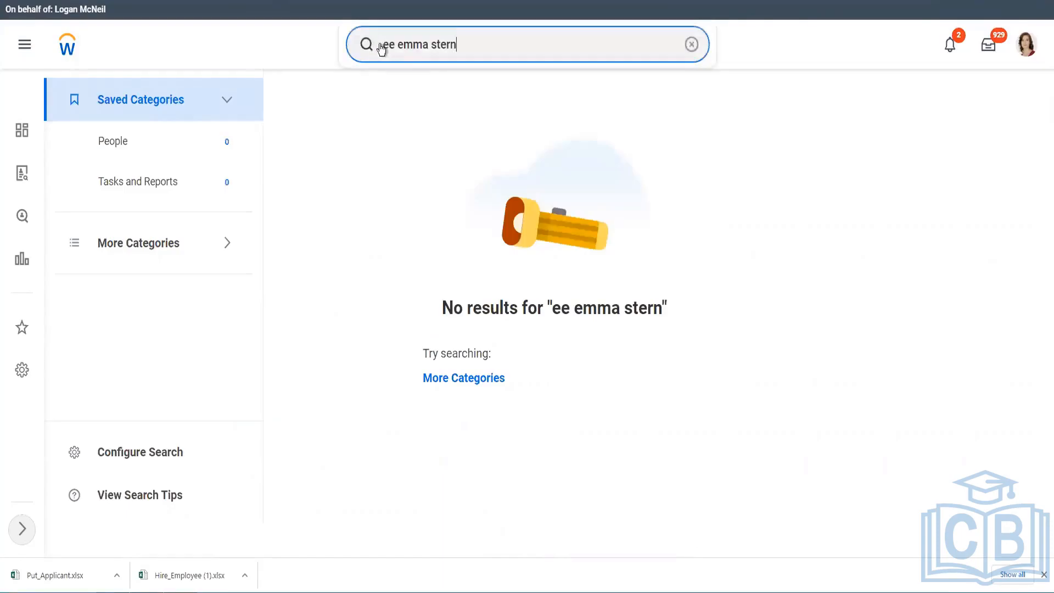
{"action": "double_click", "coordinate": [388, 45]}
{"action": "type", "text": "ww"}
{"action": "key", "text": "Return"}
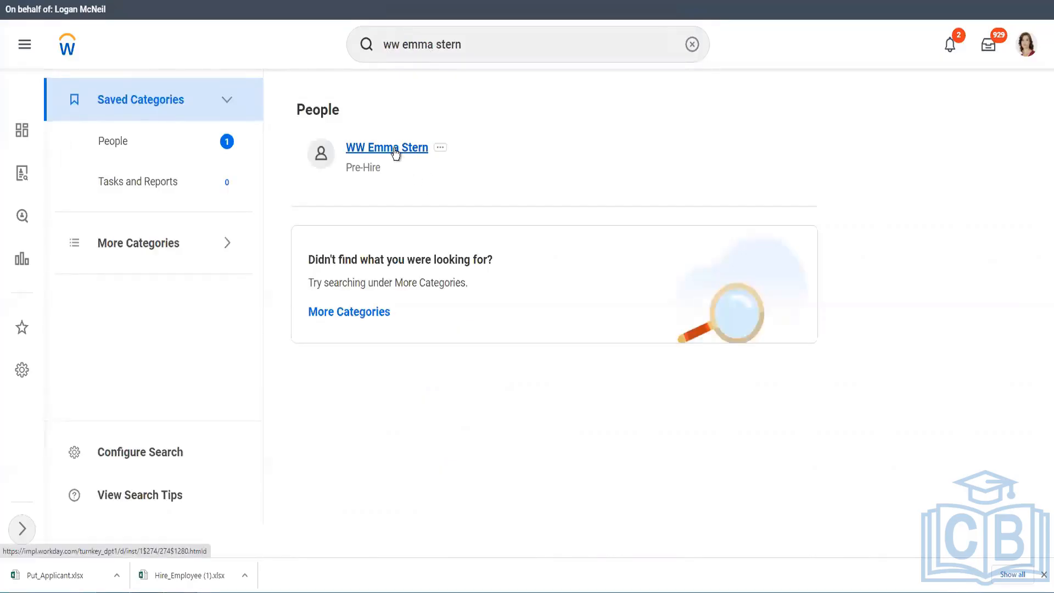
{"action": "left_click", "coordinate": [395, 150]}
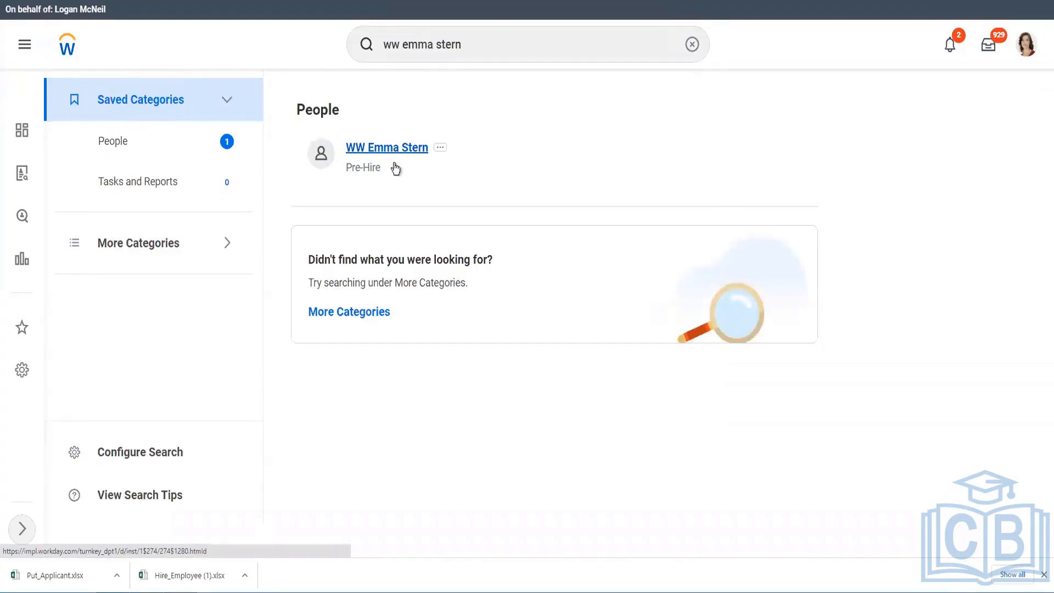
{"action": "scroll", "coordinate": [357, 285], "scroll_direction": "down", "scroll_amount": 3}
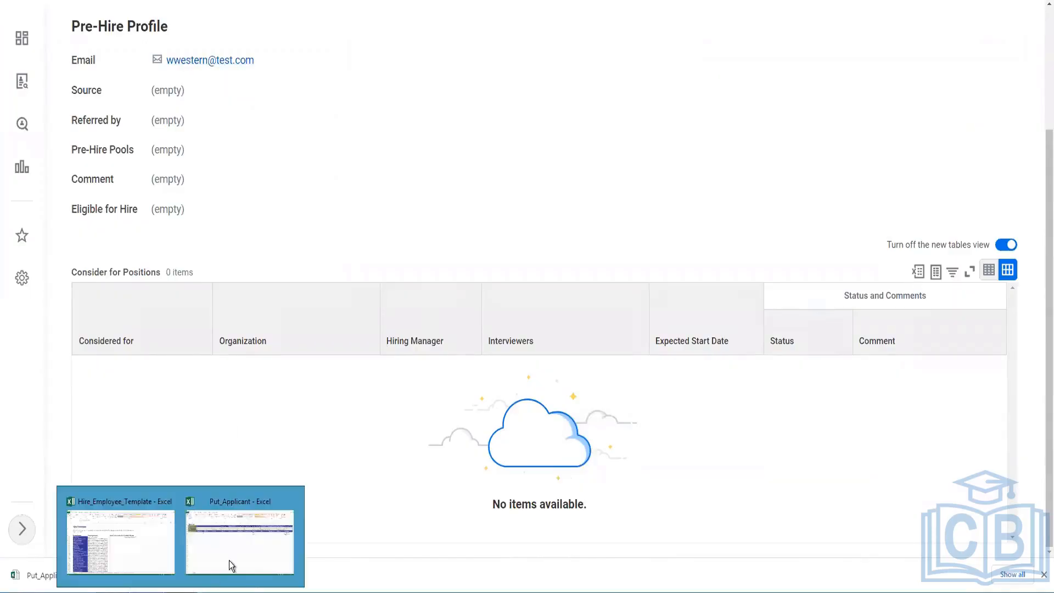
Return to the Put_Applicant sheet and move to the second applicant's email address in MJ7.
{"action": "left_click", "coordinate": [240, 552]}
{"action": "left_click", "coordinate": [784, 177]}
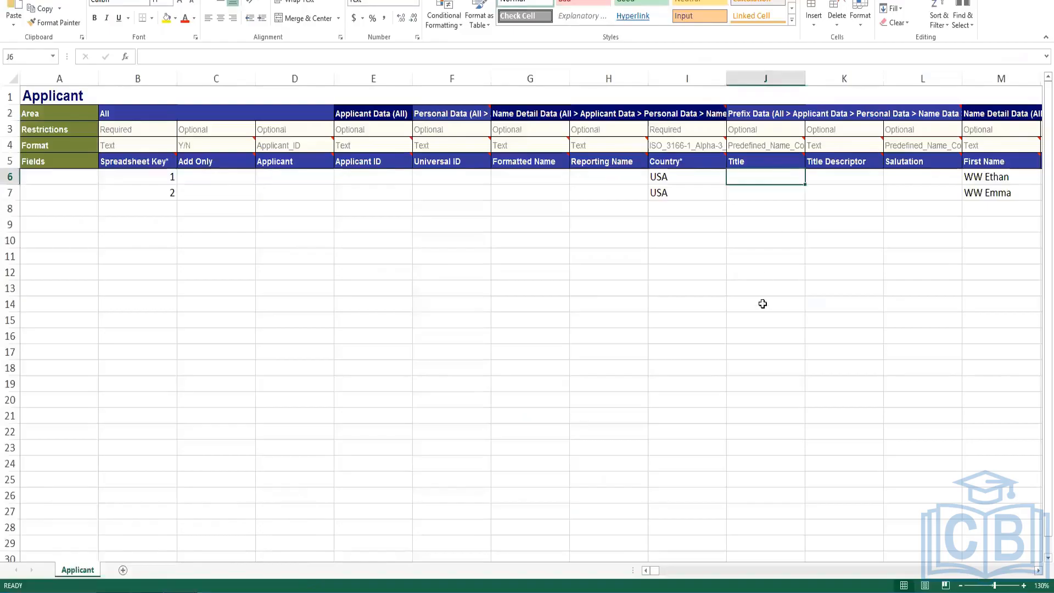
{"action": "key", "text": "Right"}
{"action": "key", "text": "Right"}
{"action": "key", "text": "Right"}
{"action": "key", "text": "Right"}
{"action": "key", "text": "Right"}
{"action": "key", "text": "Right"}
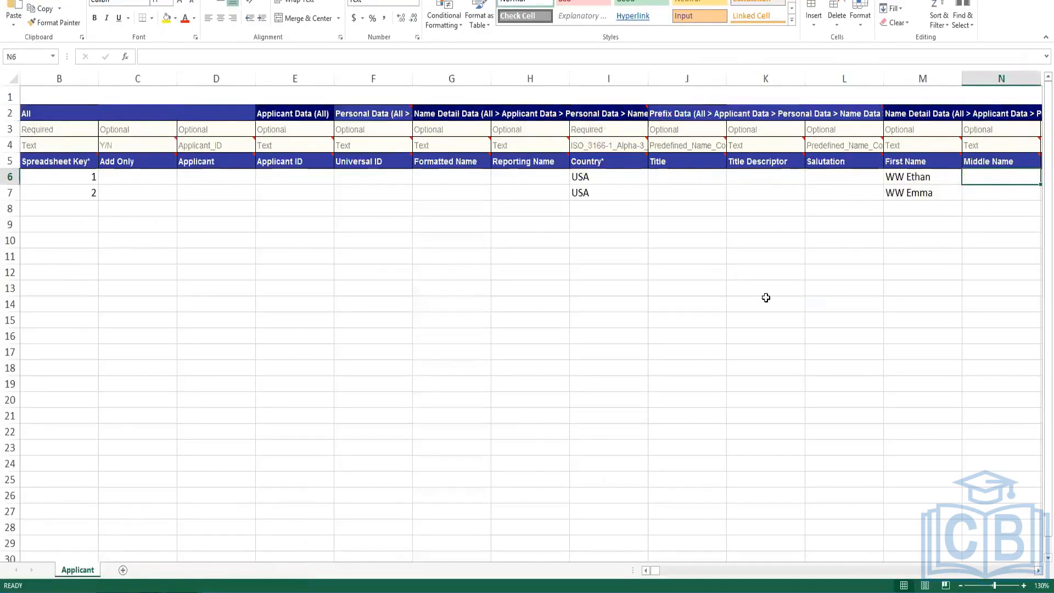
{"action": "key", "text": "ctrl+Right"}
{"action": "key", "text": "Right"}
{"action": "key", "text": "Right"}
{"action": "key", "text": "Right"}
{"action": "key", "text": "Right"}
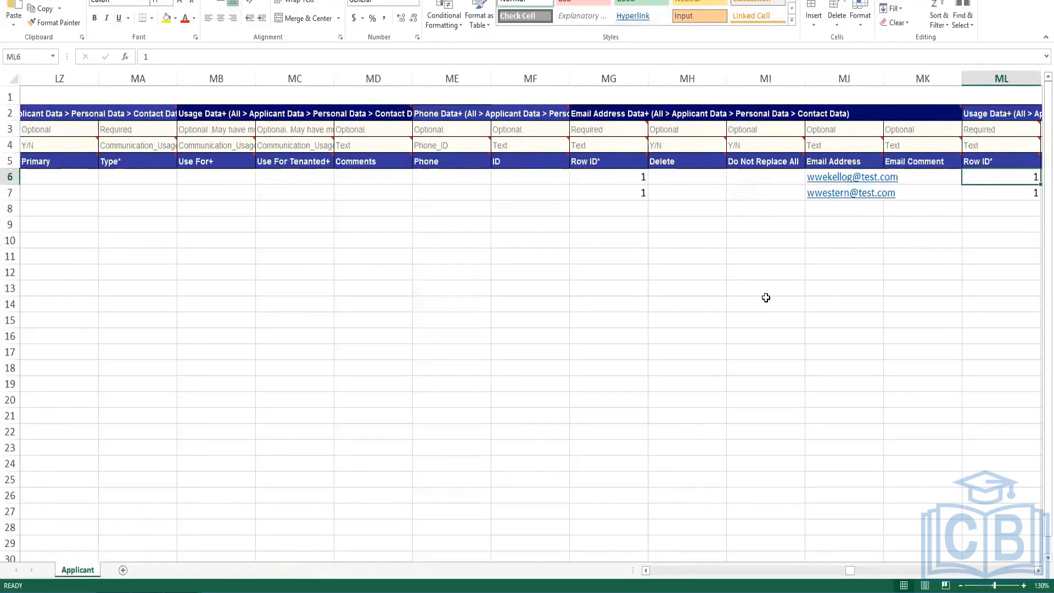
{"action": "key", "text": "Down"}
{"action": "key", "text": "Left"}
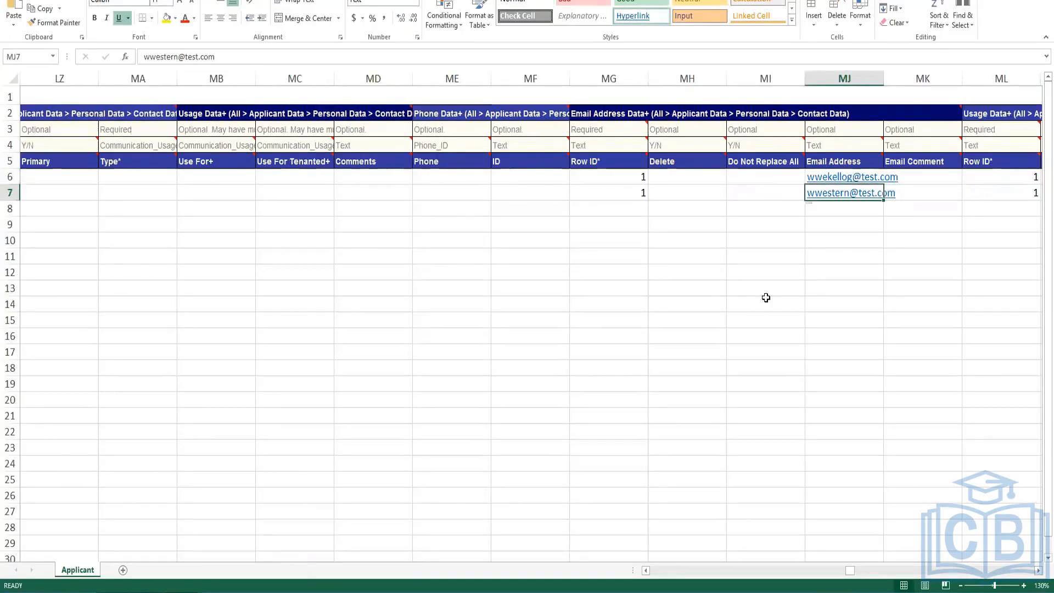
Back in Workday, select the current pre-hire's ID on their profile to check it.
{"action": "key", "text": "alt+Tab"}
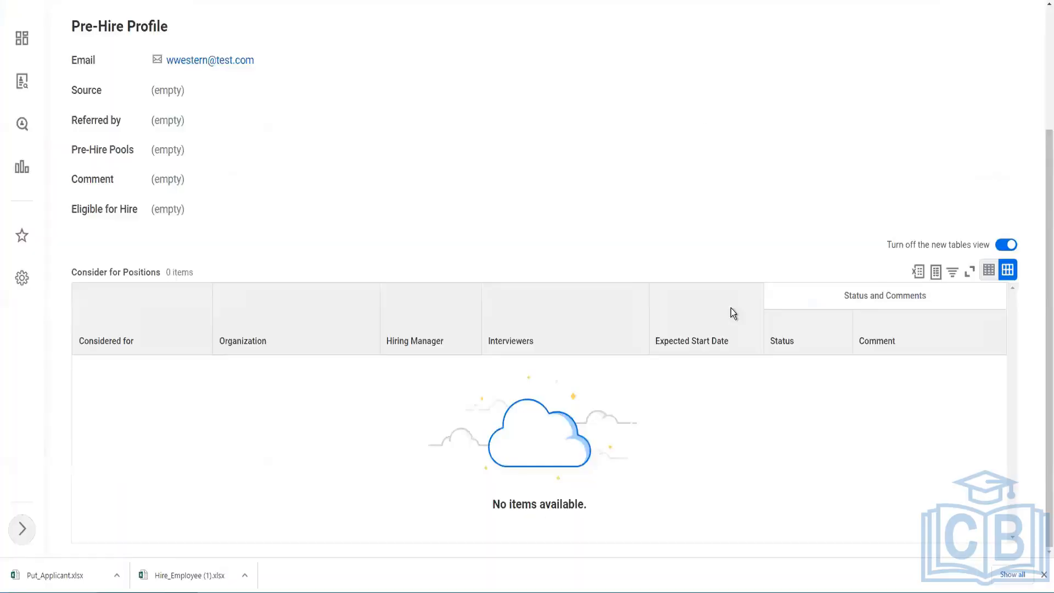
{"action": "scroll", "coordinate": [247, 158], "scroll_direction": "up", "scroll_amount": 1}
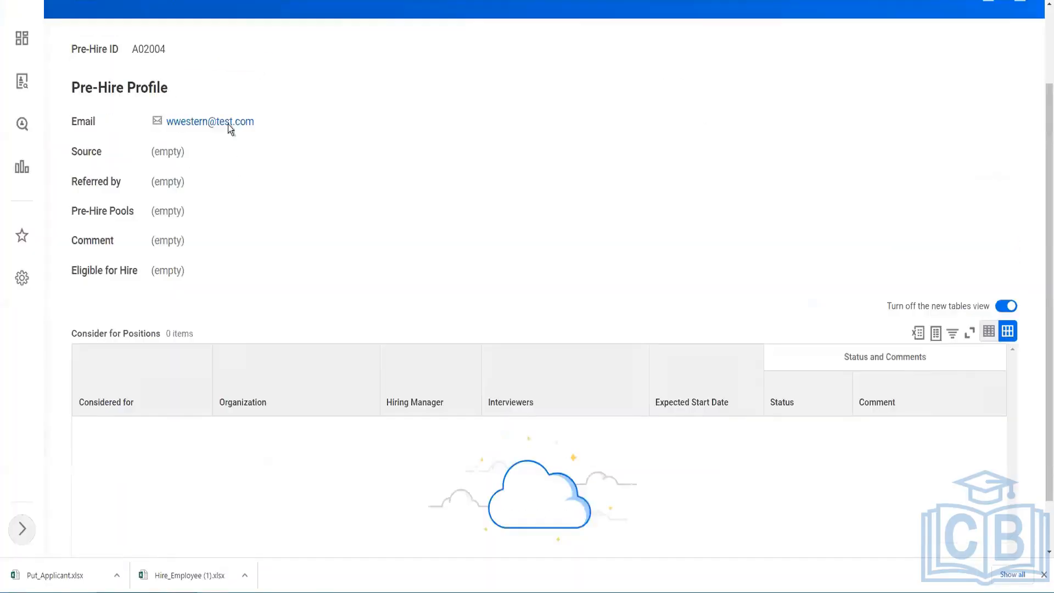
{"action": "double_click", "coordinate": [148, 49]}
{"action": "scroll", "coordinate": [344, 74], "scroll_direction": "up", "scroll_amount": 2}
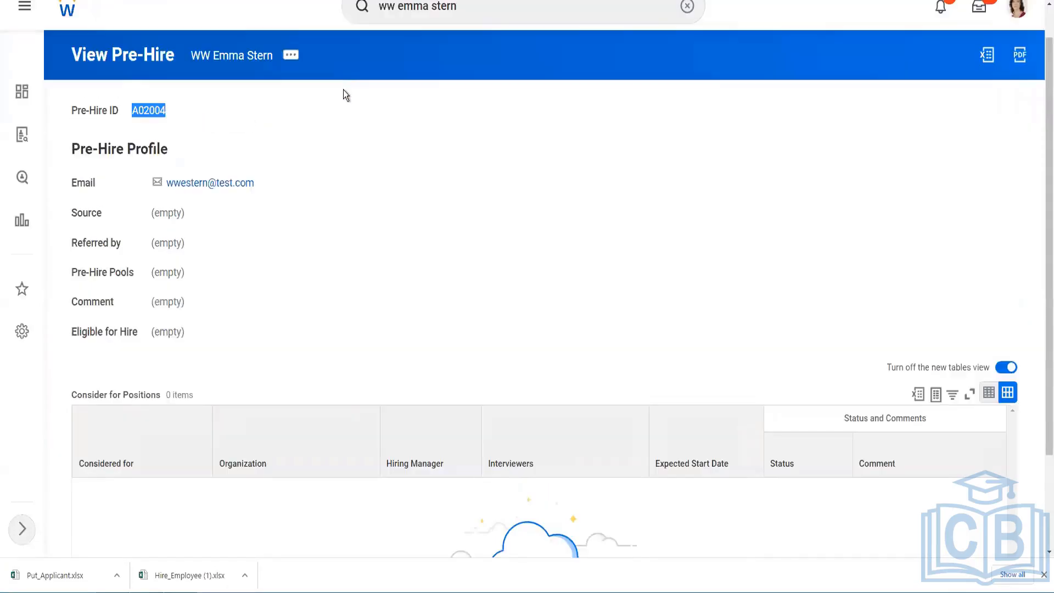
Search for the second new pre-hire by name, open their profile and check the Pre-Hire ID.
{"action": "left_click", "coordinate": [392, 44]}
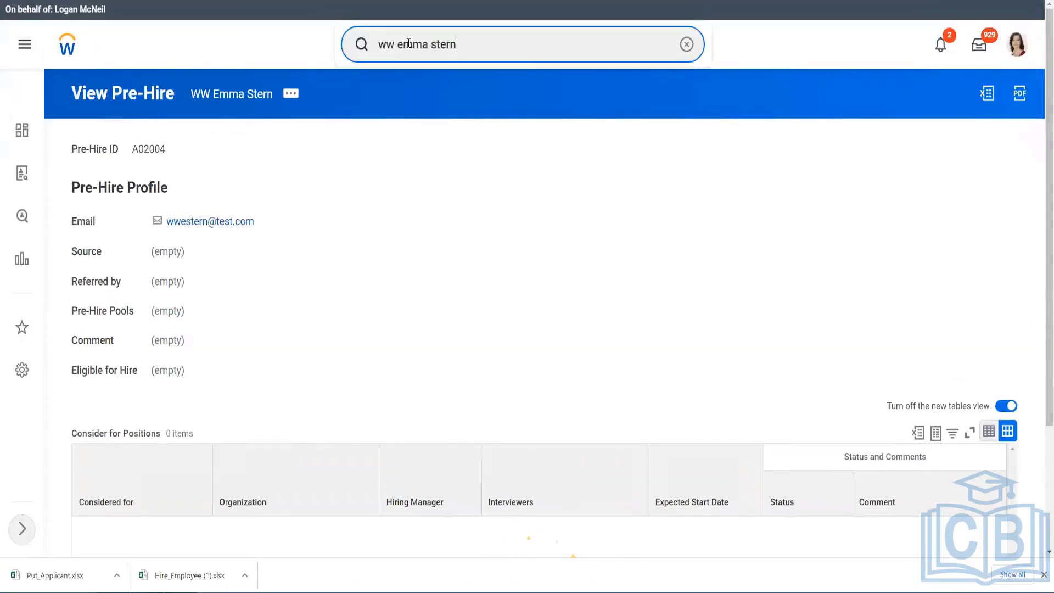
{"action": "left_click_drag", "start_coordinate": [405, 43], "coordinate": [496, 46]}
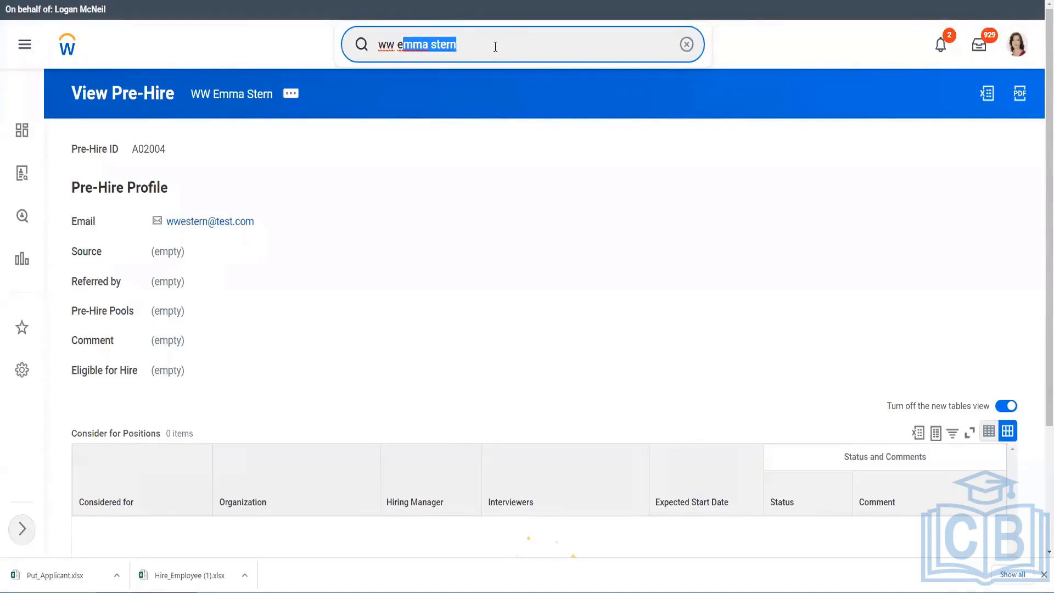
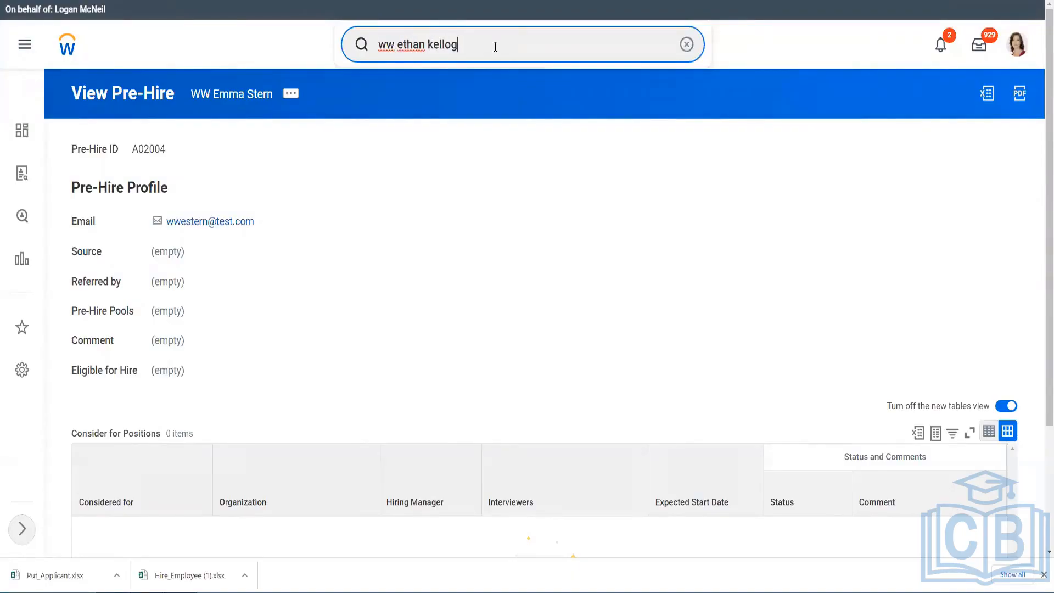
{"action": "key", "text": "Return"}
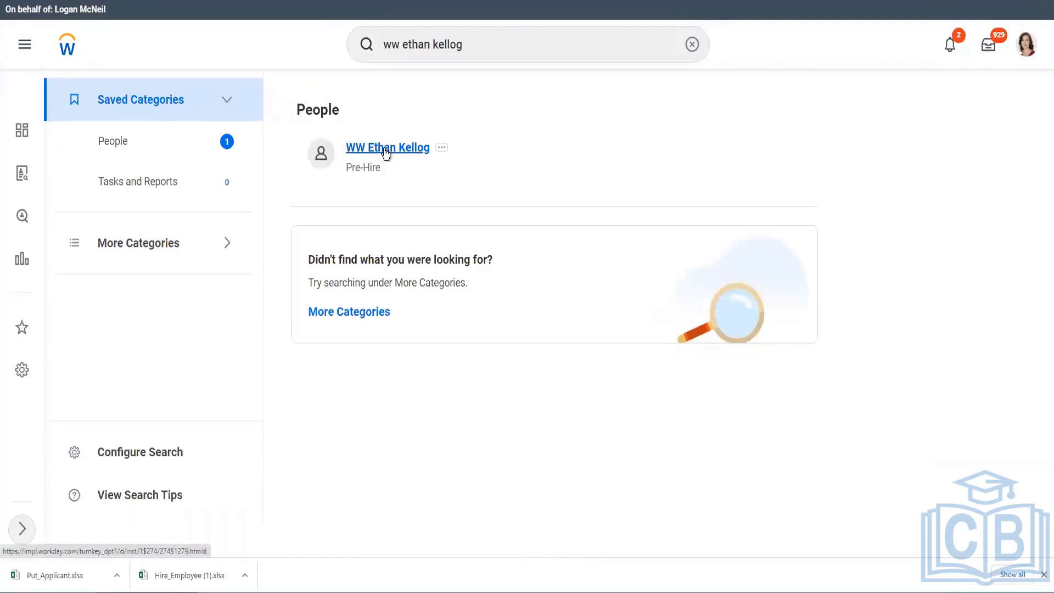
{"action": "left_click", "coordinate": [385, 149]}
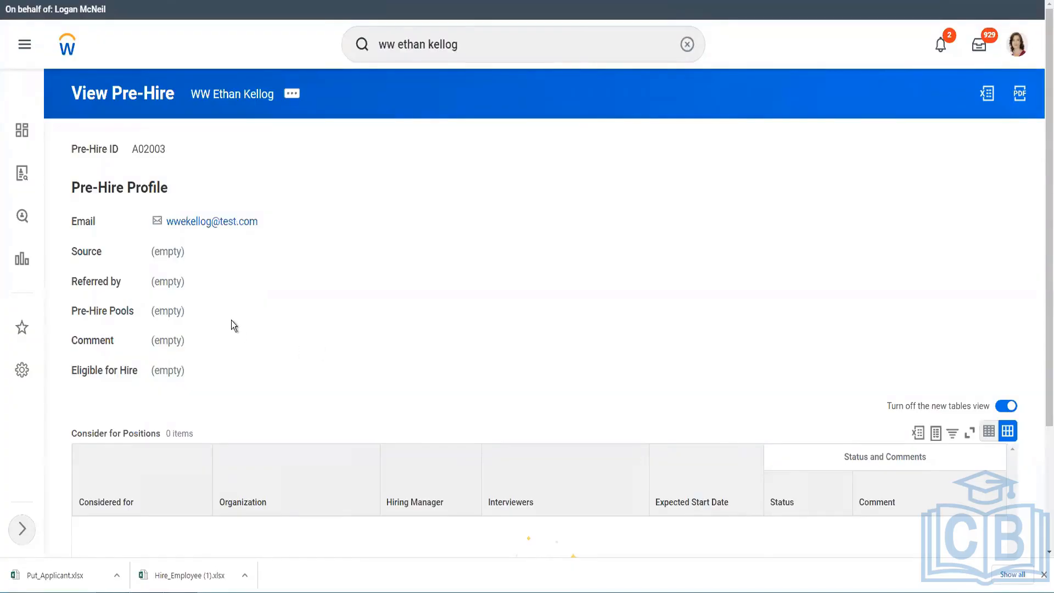
{"action": "left_click", "coordinate": [473, 52]}
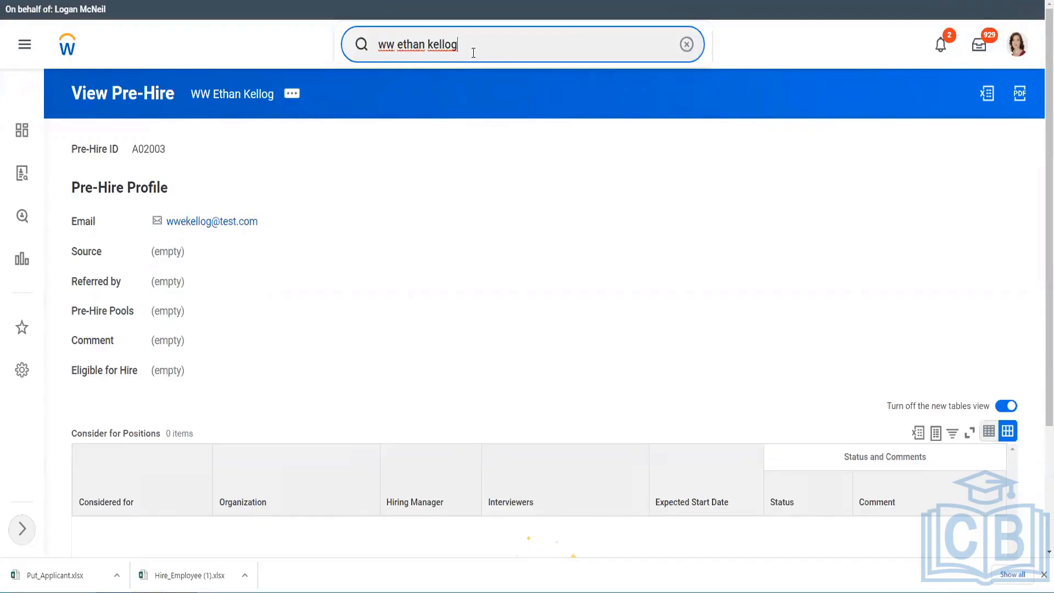
{"action": "key", "text": "Return"}
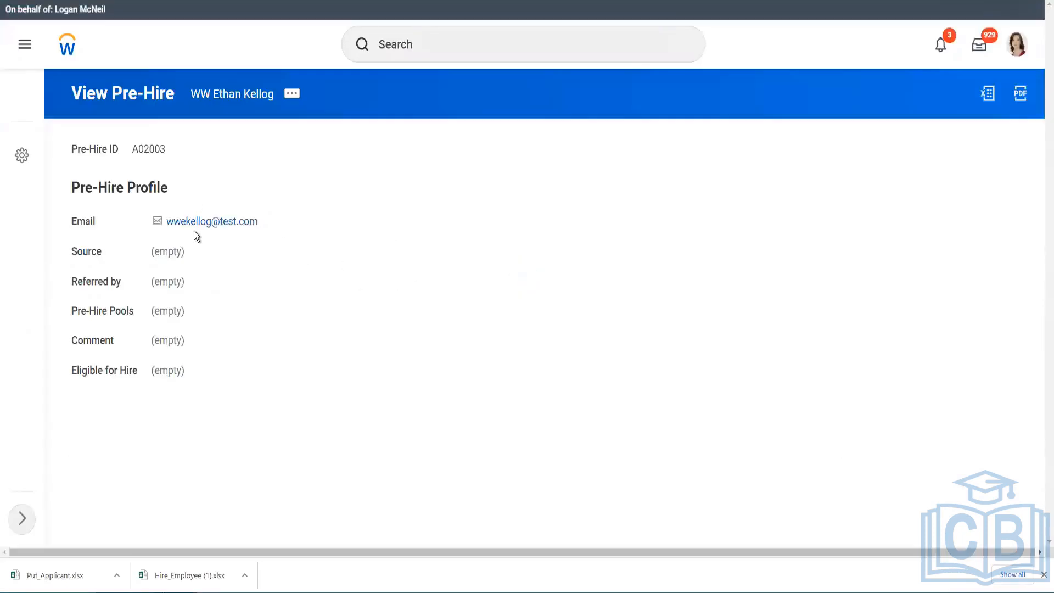
{"action": "double_click", "coordinate": [148, 146]}
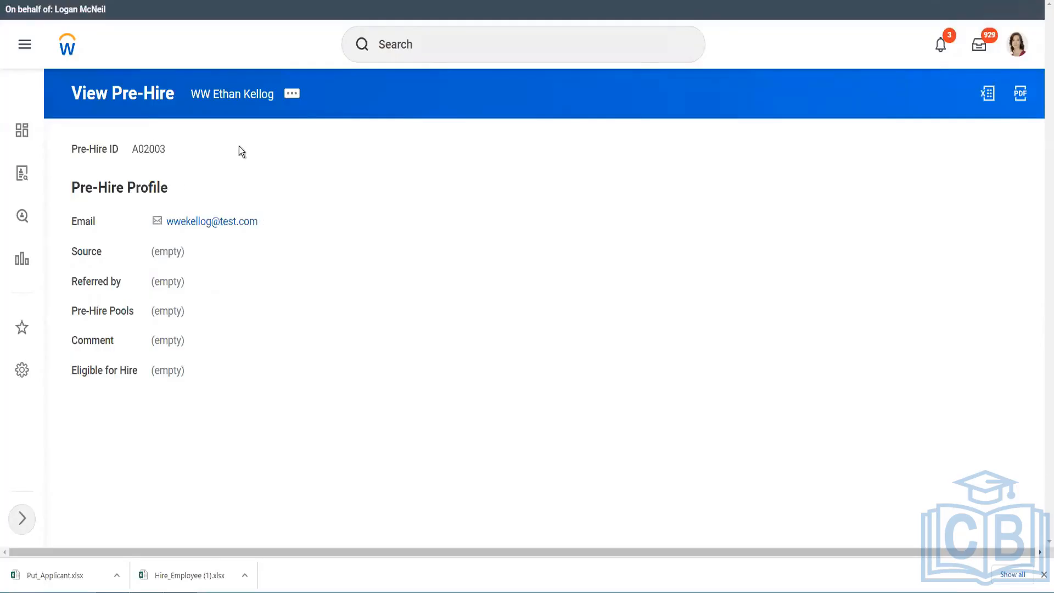
Search the global search for the Create Custom Report task with 'cre cust report'.
{"action": "left_click", "coordinate": [427, 44]}
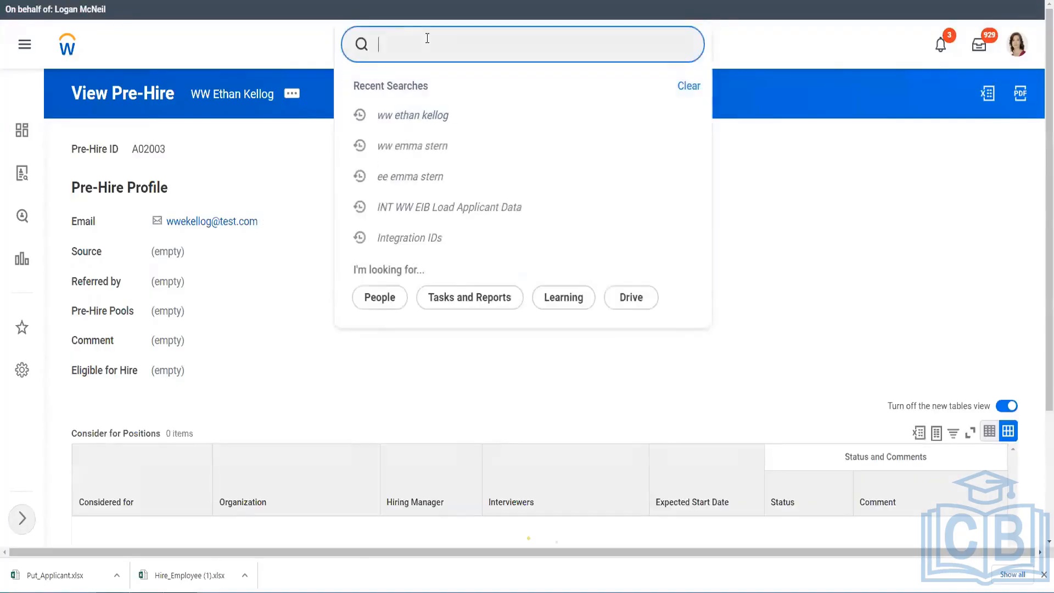
{"action": "left_click", "coordinate": [830, 167]}
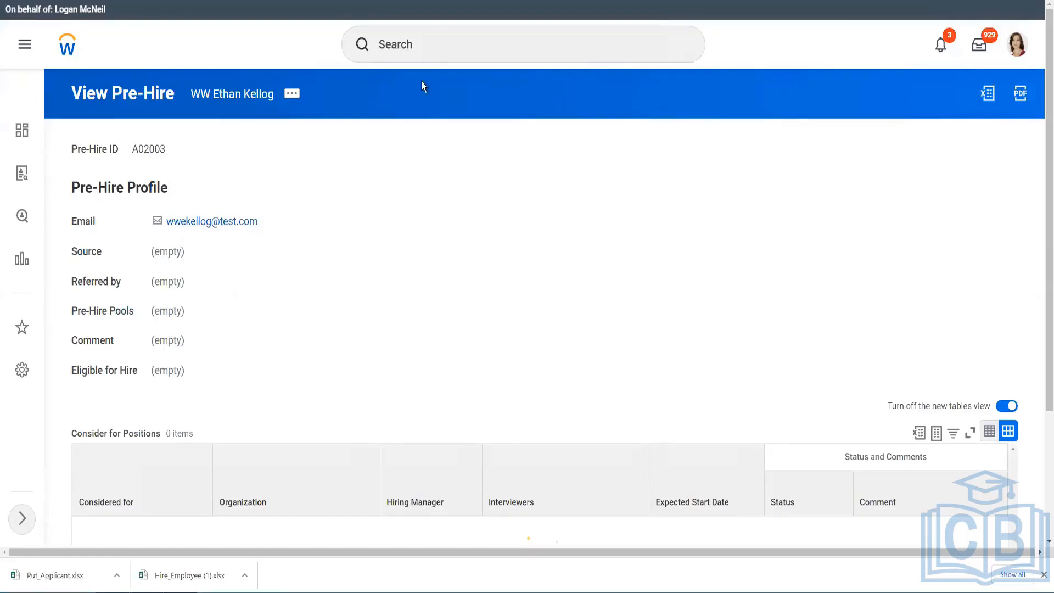
{"action": "left_click", "coordinate": [431, 36]}
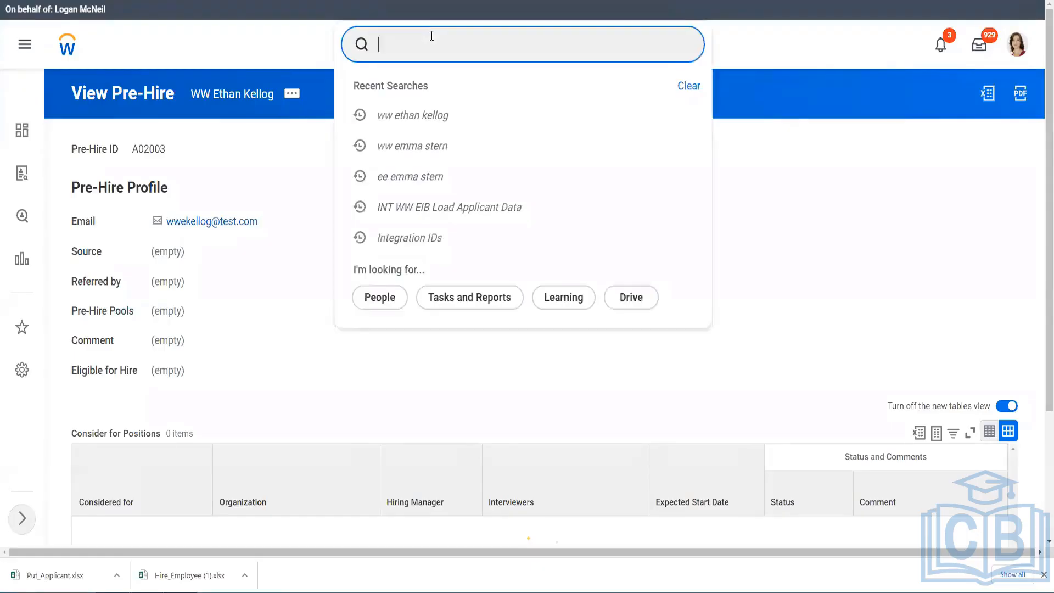
{"action": "type", "text": "cre cust report"}
Create report 'WW Pre Hire - Applicant Ref ID' as Advanced, not performance-optimized, sourcing All Pre-Hires.
{"action": "left_click", "coordinate": [412, 87]}
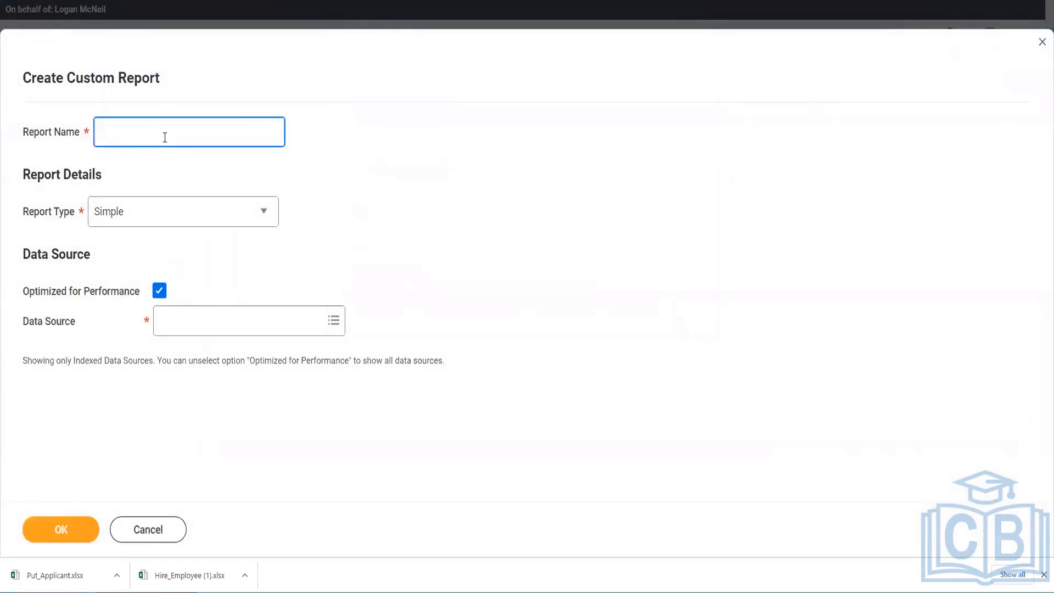
{"action": "type", "text": "WW Pre Hire - Applicant Ref ID"}
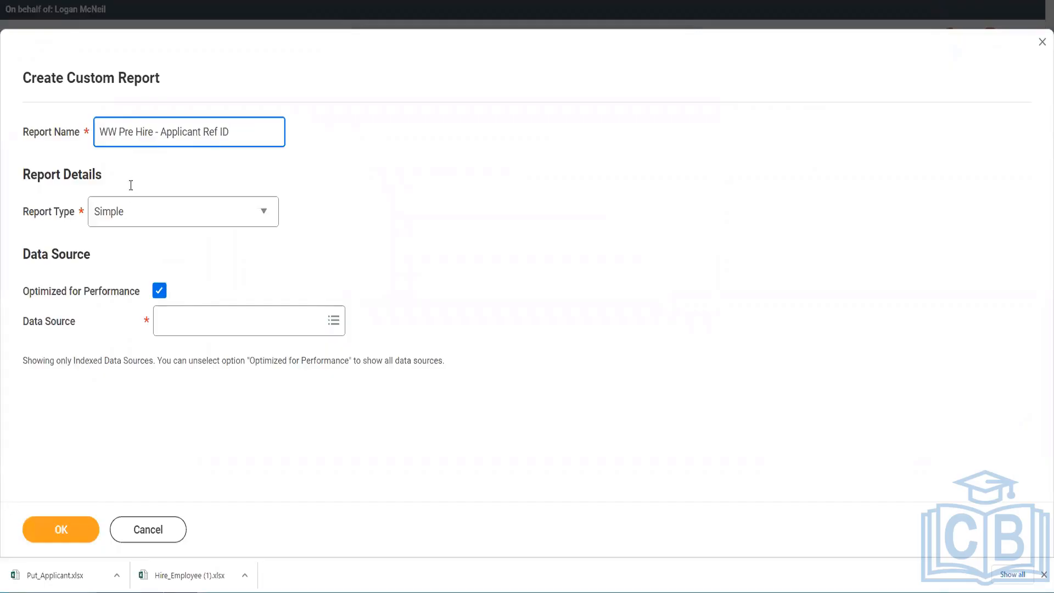
{"action": "left_click", "coordinate": [122, 223]}
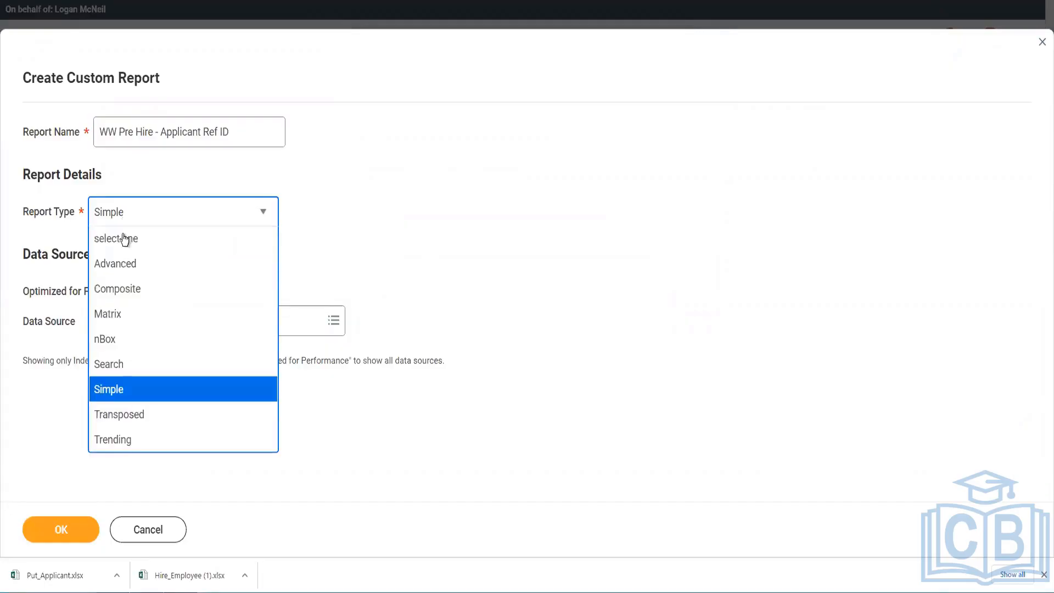
{"action": "left_click", "coordinate": [127, 268]}
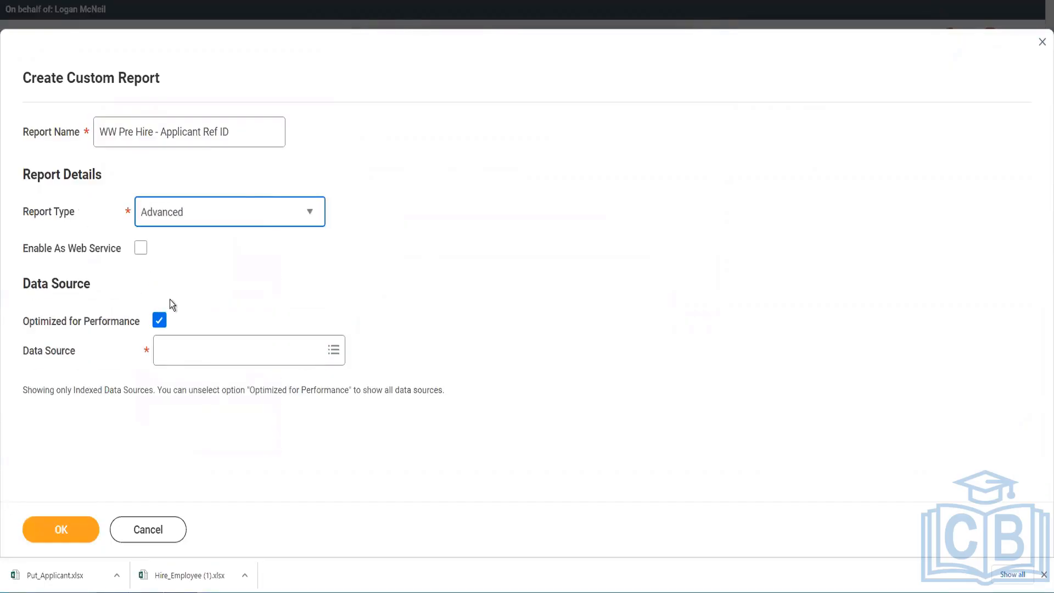
{"action": "left_click", "coordinate": [159, 319]}
{"action": "left_click", "coordinate": [189, 372]}
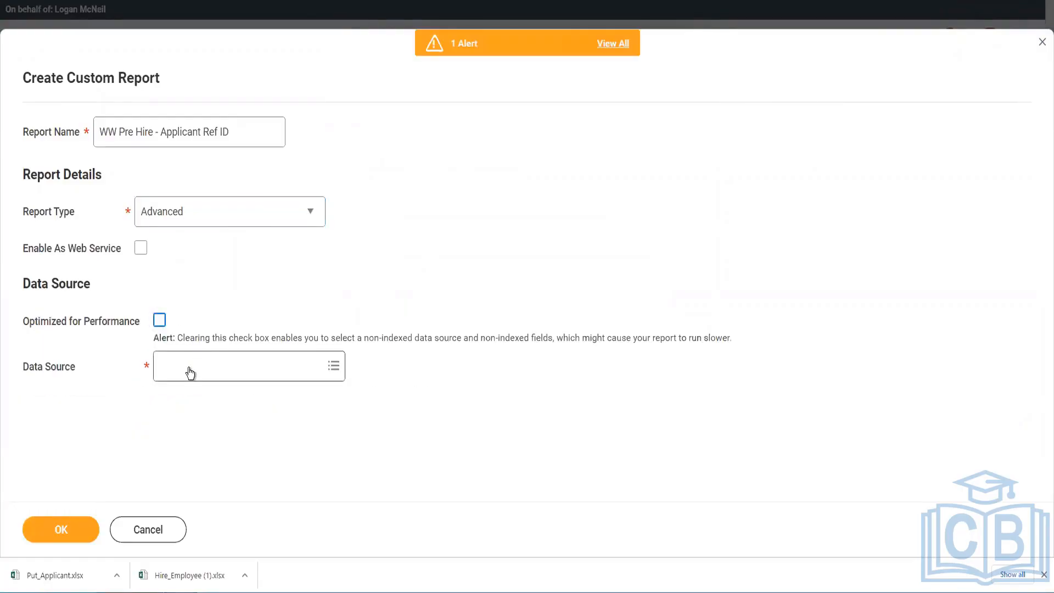
{"action": "type", "text": "applicant"}
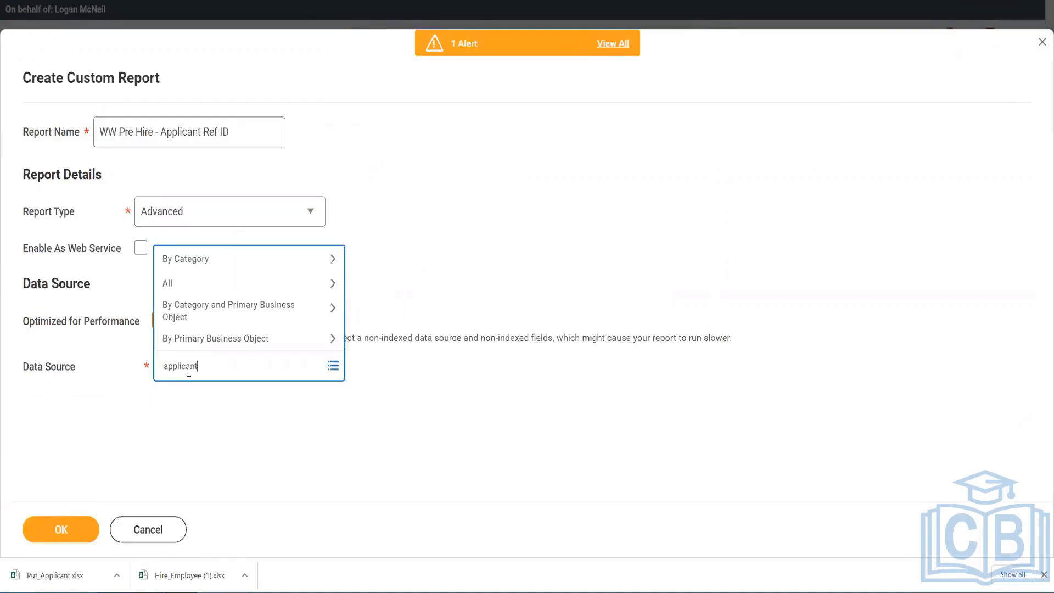
{"action": "key", "text": "Return"}
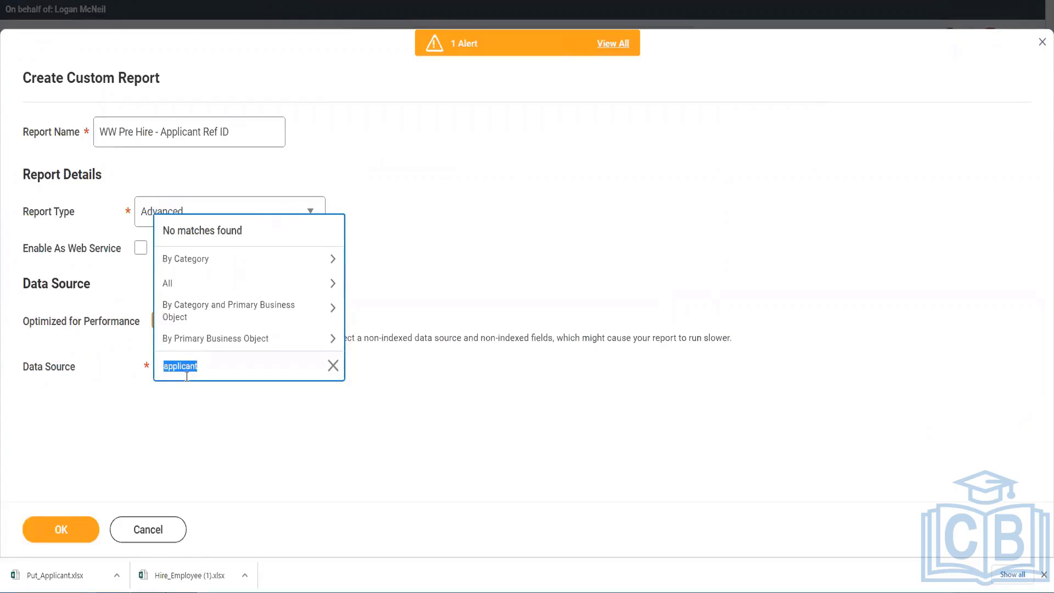
{"action": "type", "text": "pre hire"}
{"action": "key", "text": "Return"}
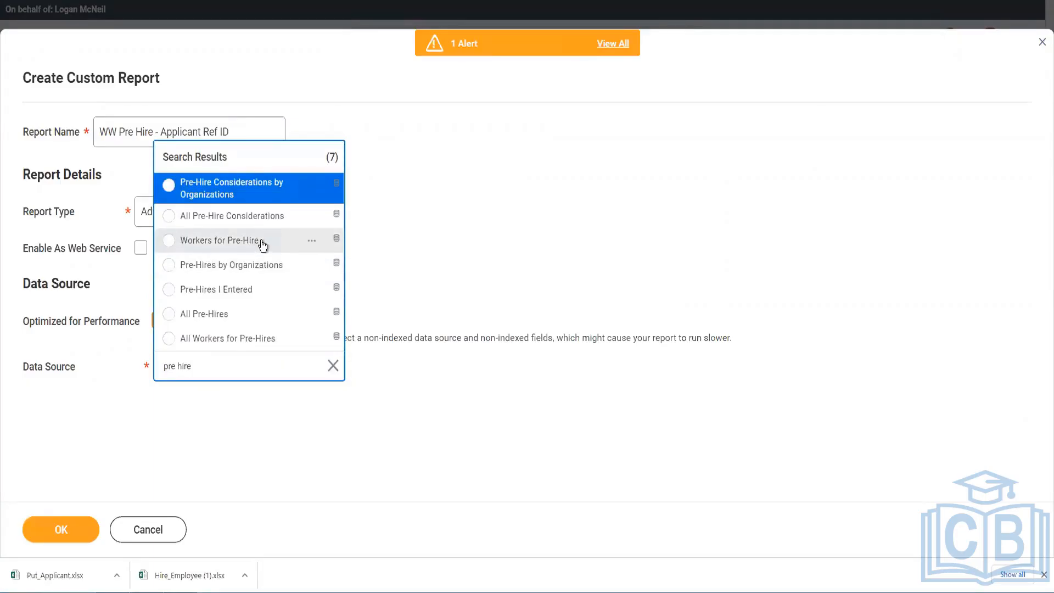
{"action": "left_click", "coordinate": [232, 314]}
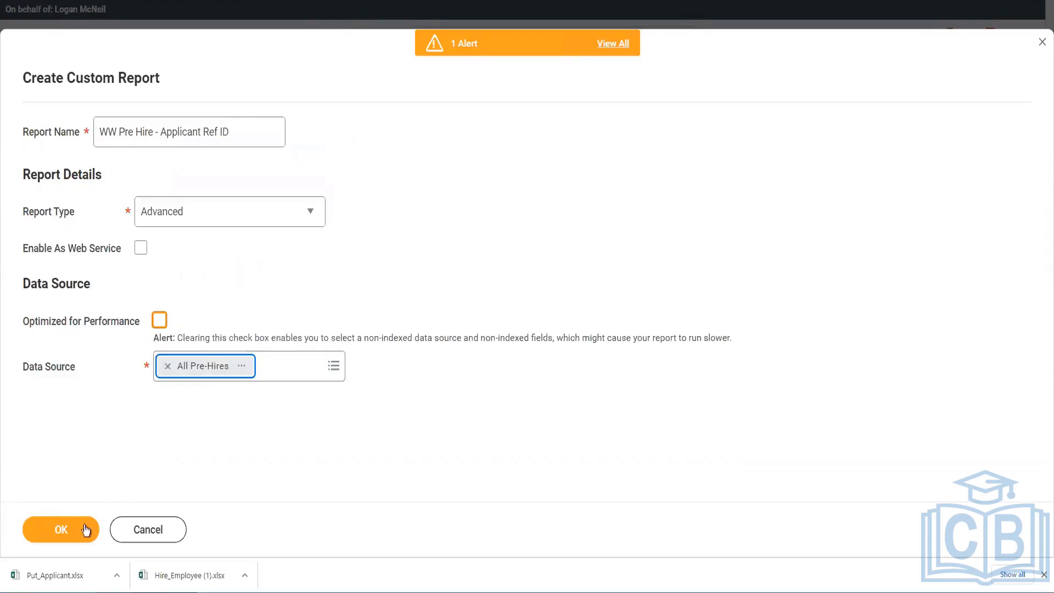
{"action": "left_click", "coordinate": [65, 531]}
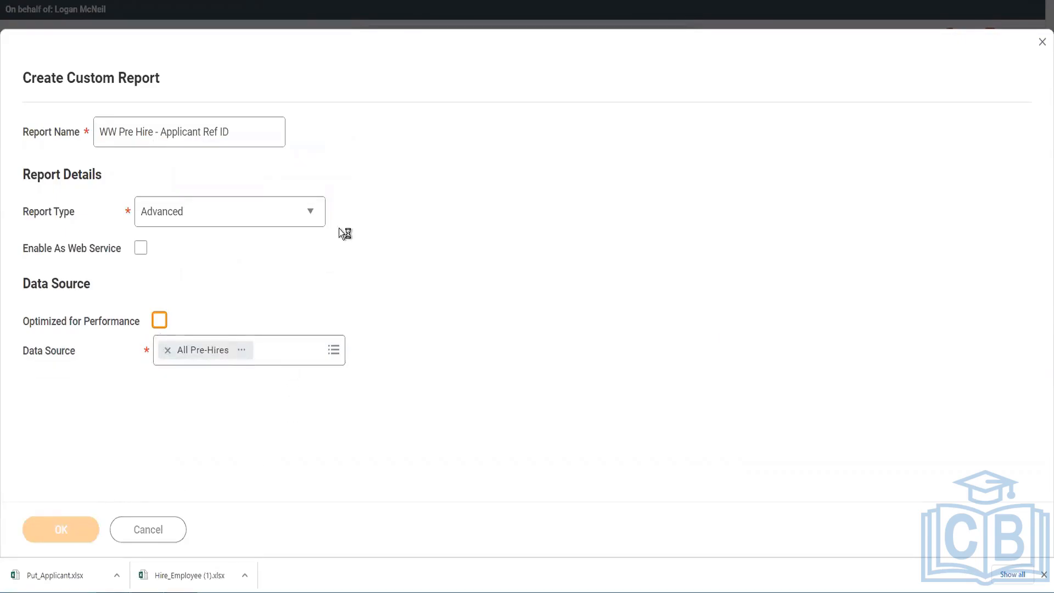
Add Pre-Hire and Reference ID as the report's first two columns.
{"action": "scroll", "coordinate": [294, 369], "scroll_direction": "down", "scroll_amount": 3}
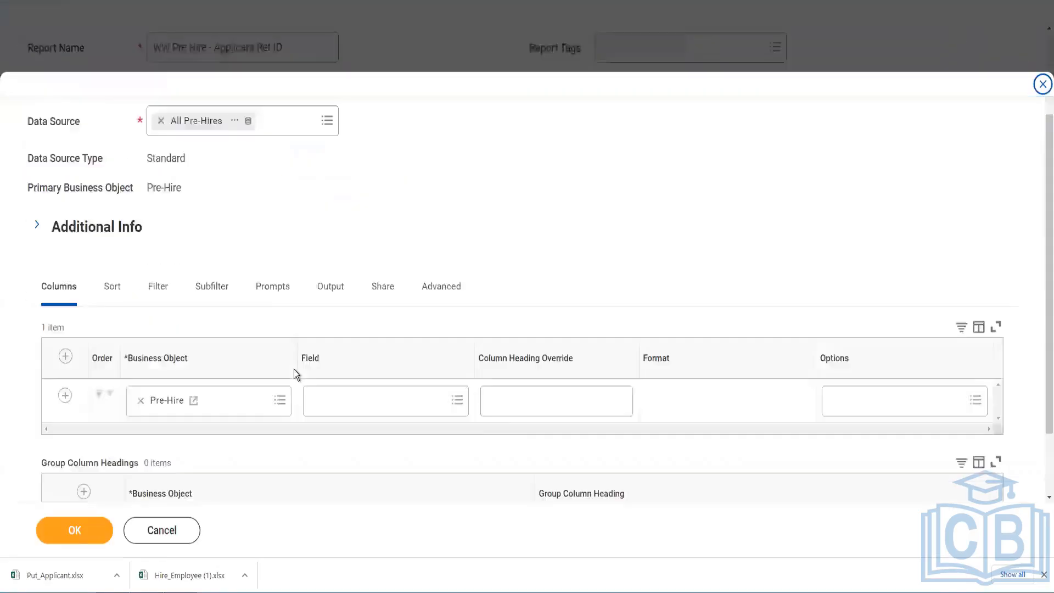
{"action": "scroll", "coordinate": [319, 340], "scroll_direction": "down", "scroll_amount": 2}
{"action": "left_click", "coordinate": [344, 315]}
{"action": "type", "text": "pre"}
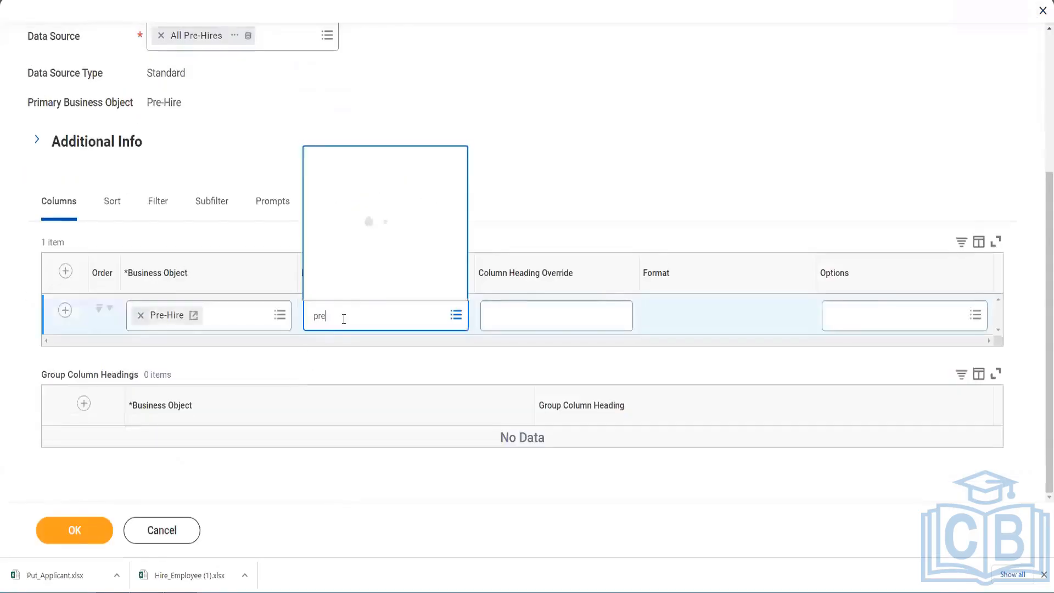
{"action": "type", "text": " hire"}
{"action": "left_click", "coordinate": [377, 153]}
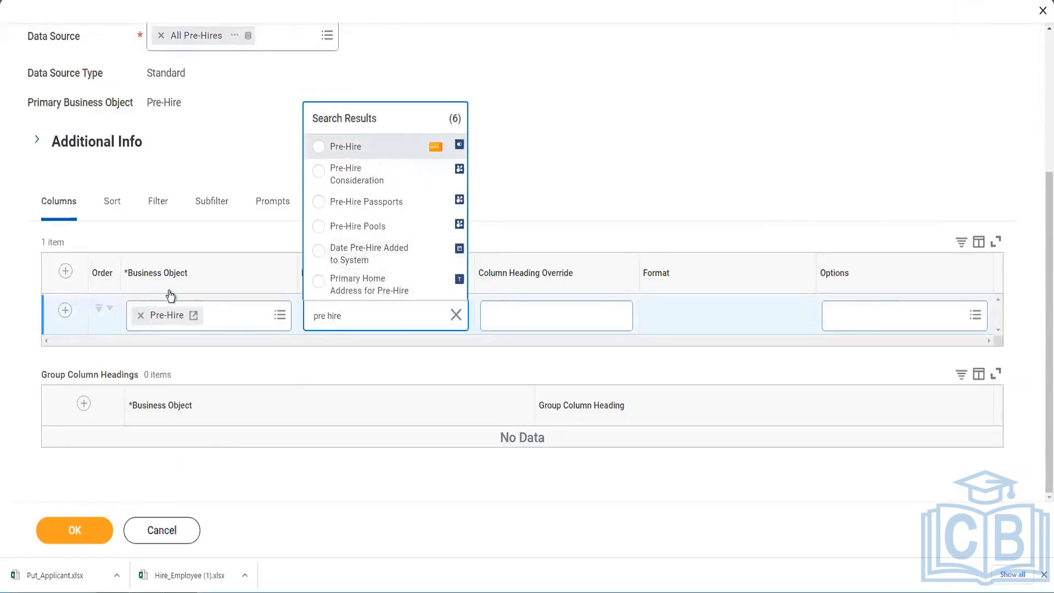
{"action": "left_click", "coordinate": [65, 312]}
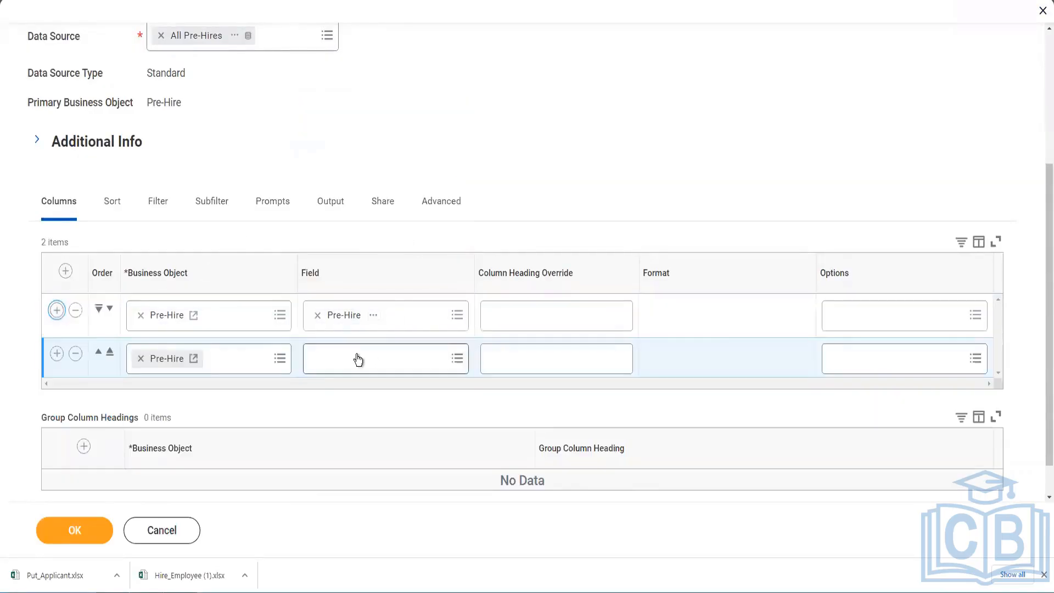
{"action": "left_click", "coordinate": [357, 357]}
{"action": "type", "text": "ap"}
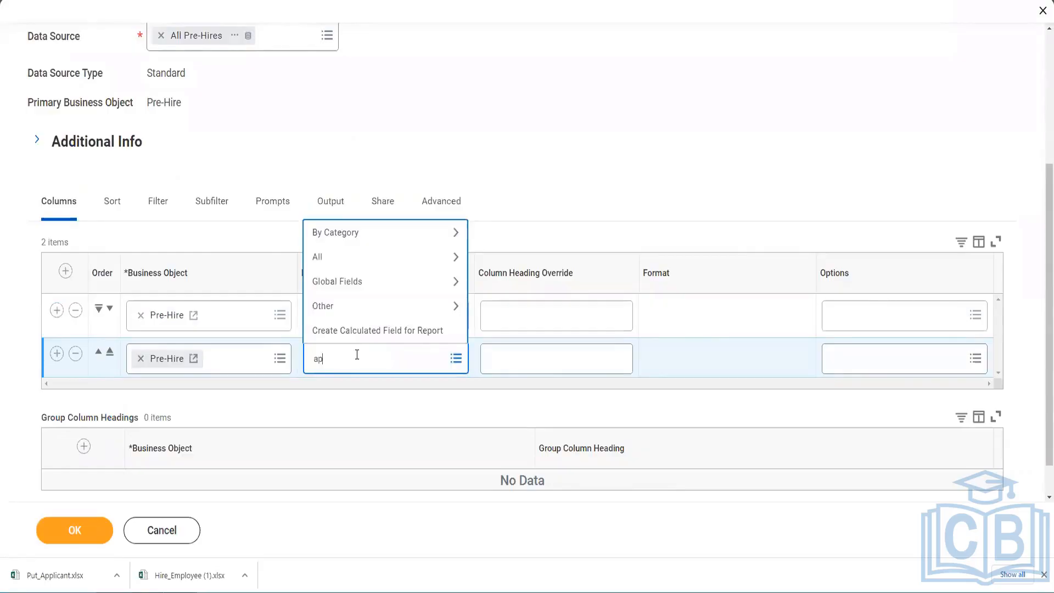
{"action": "type", "text": "plicant id"}
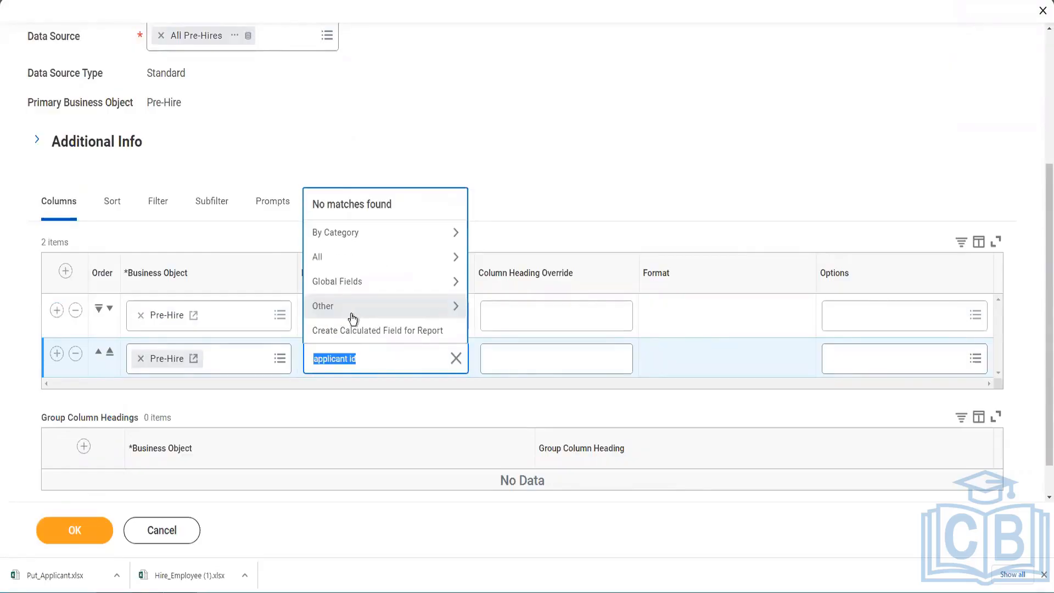
{"action": "type", "text": "ref id"}
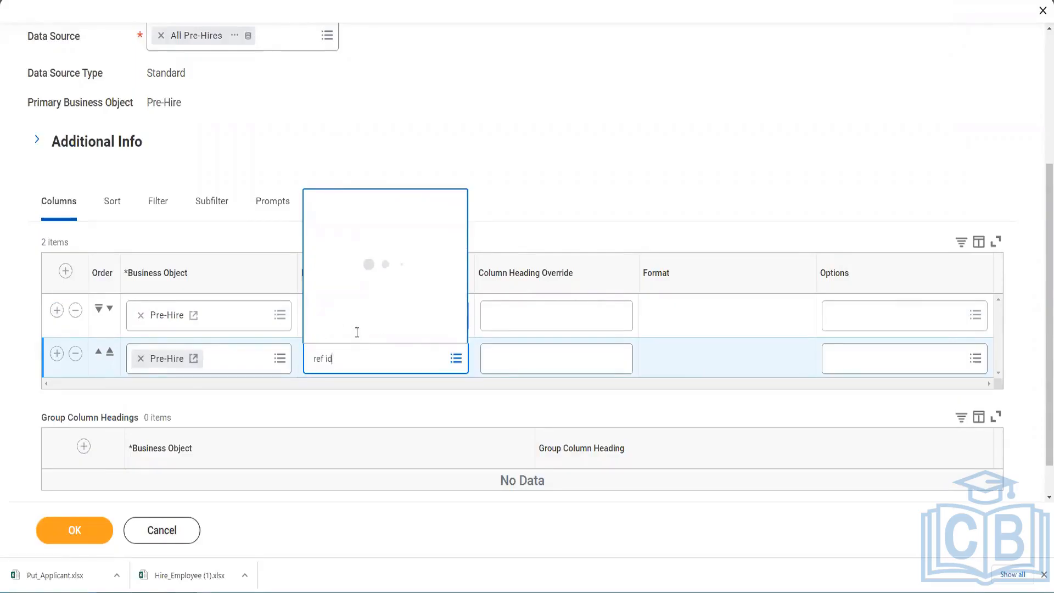
{"action": "left_click", "coordinate": [352, 228]}
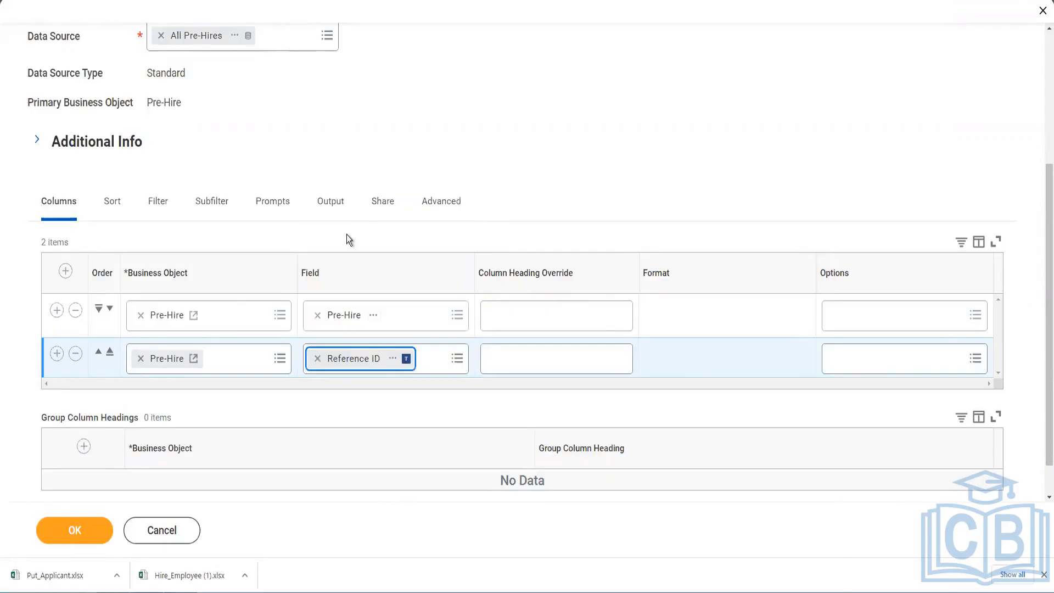
Insert an Email - Primary column after Pre-Hire, drop the extra blank row, save and test.
{"action": "left_click", "coordinate": [57, 310]}
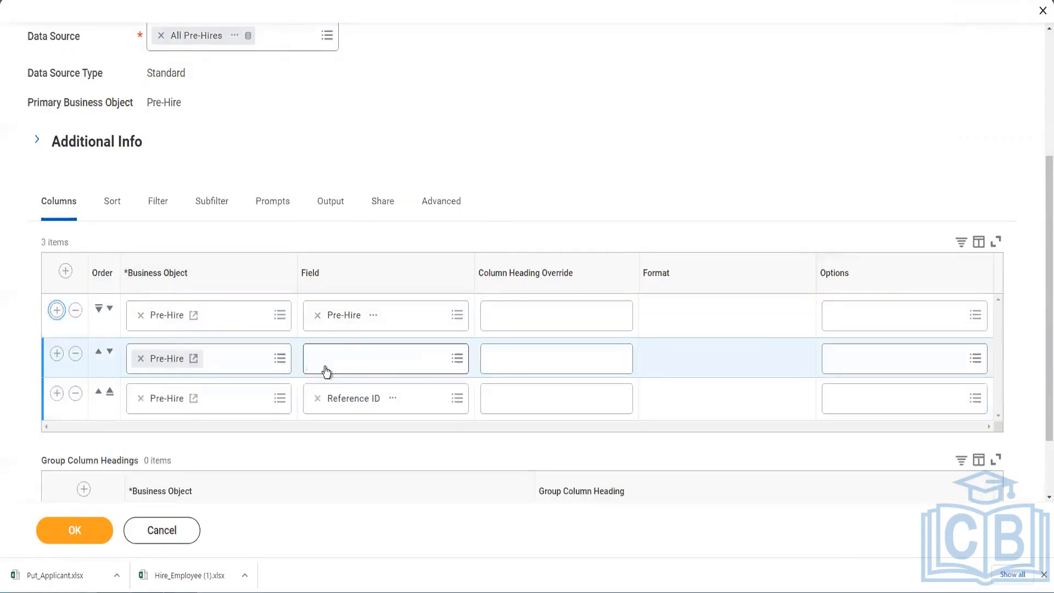
{"action": "left_click", "coordinate": [327, 367]}
{"action": "type", "text": "email add"}
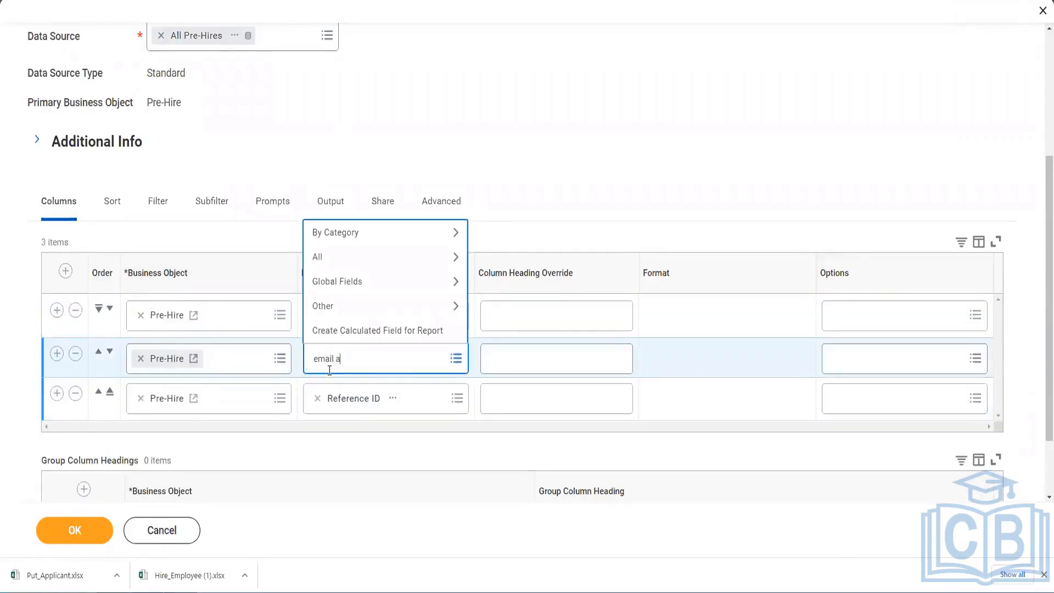
{"action": "key", "text": "BackSpace"}
{"action": "key", "text": "BackSpace"}
{"action": "key", "text": "BackSpace"}
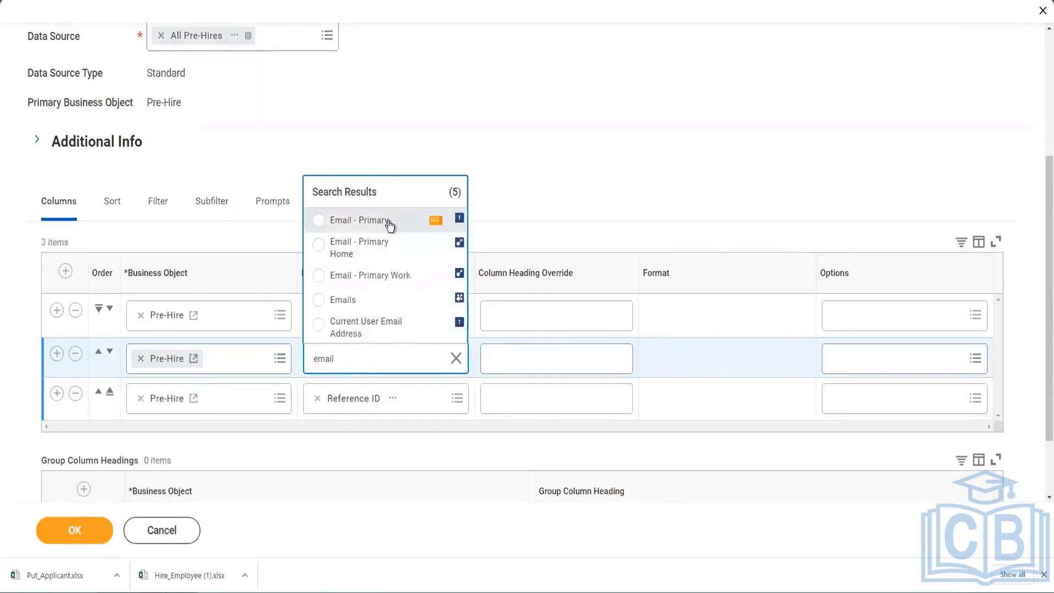
{"action": "left_click", "coordinate": [388, 225]}
{"action": "left_click", "coordinate": [57, 357]}
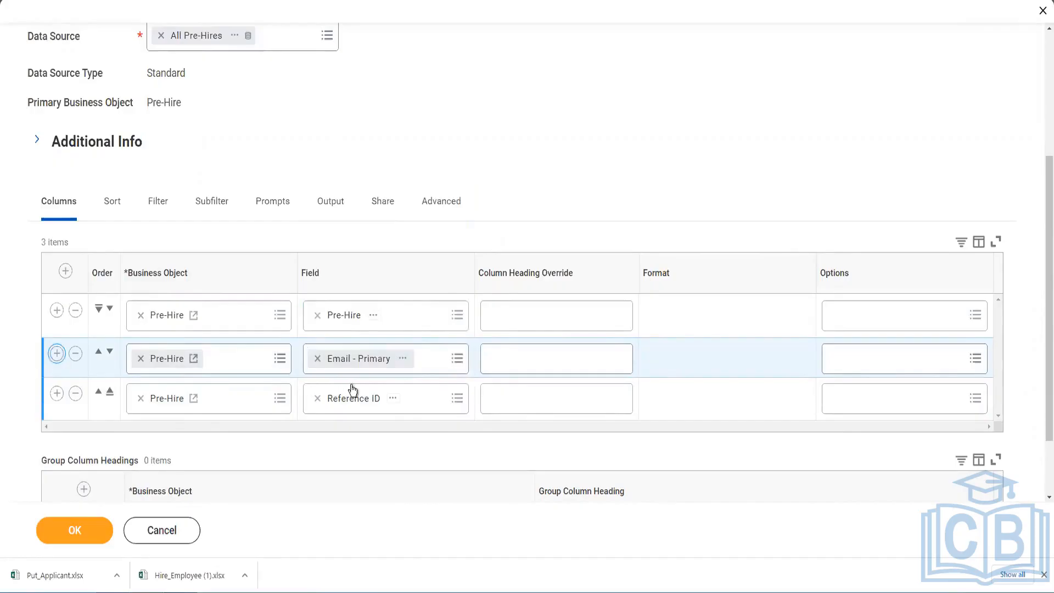
{"action": "left_click", "coordinate": [76, 399]}
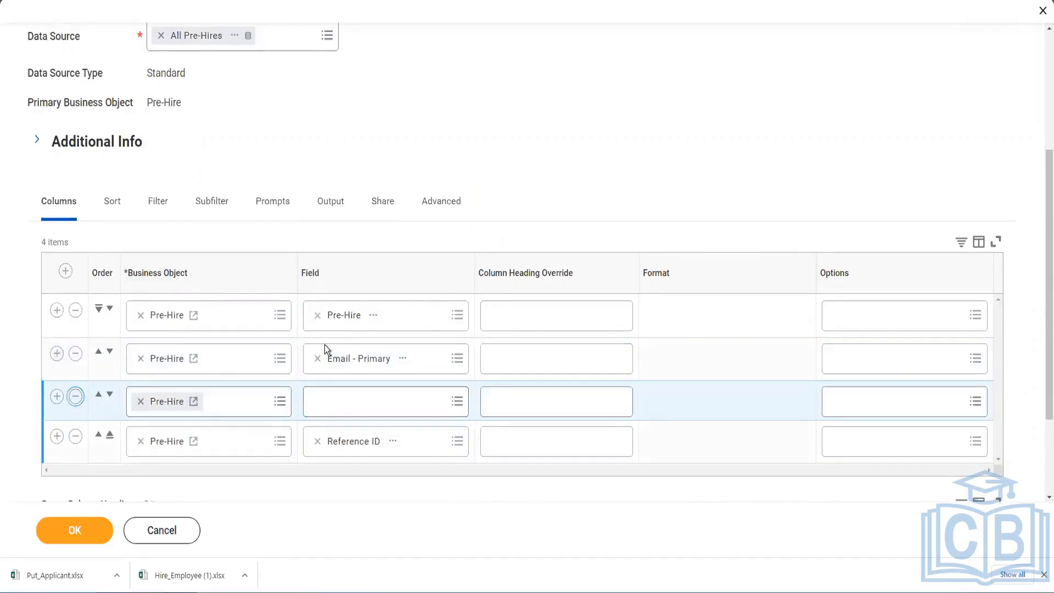
{"action": "left_click", "coordinate": [74, 530]}
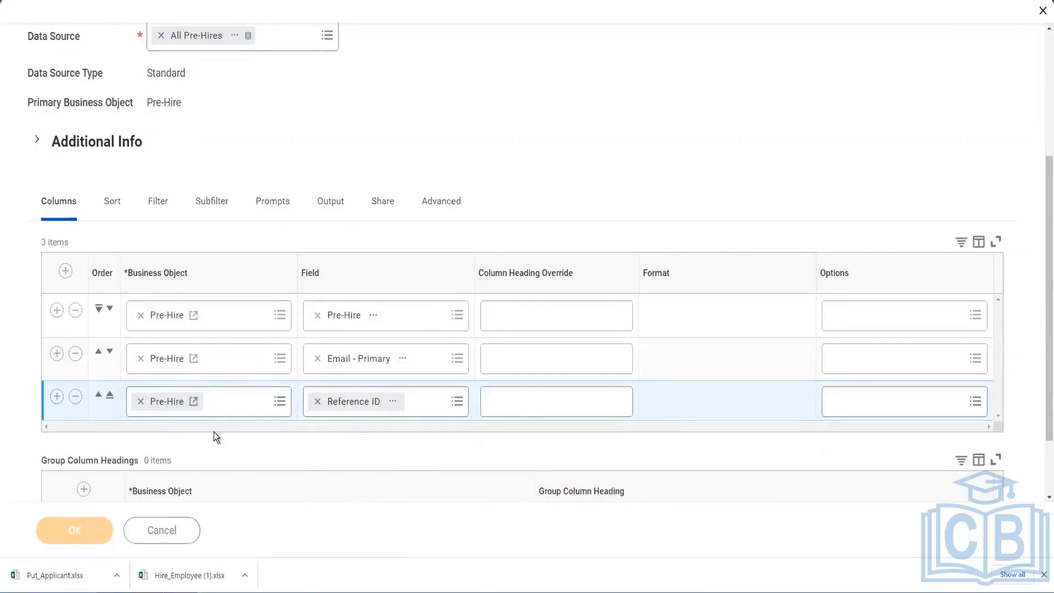
{"action": "left_click", "coordinate": [197, 521]}
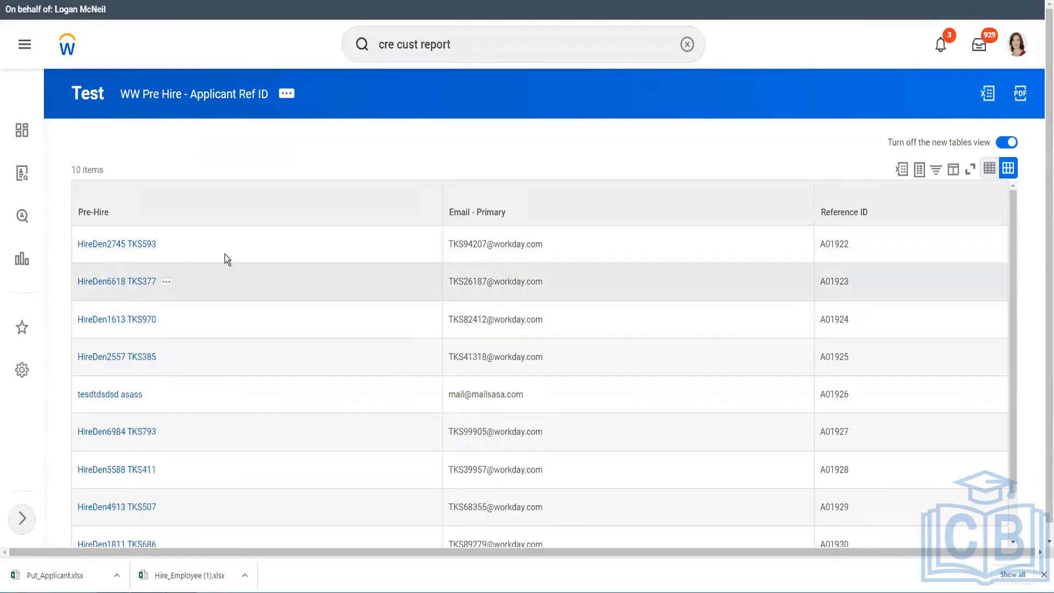
Review the test output, checking Reference IDs A01922 and A01926.
{"action": "left_click_drag", "start_coordinate": [452, 247], "coordinate": [512, 245]}
{"action": "left_click", "coordinate": [840, 244]}
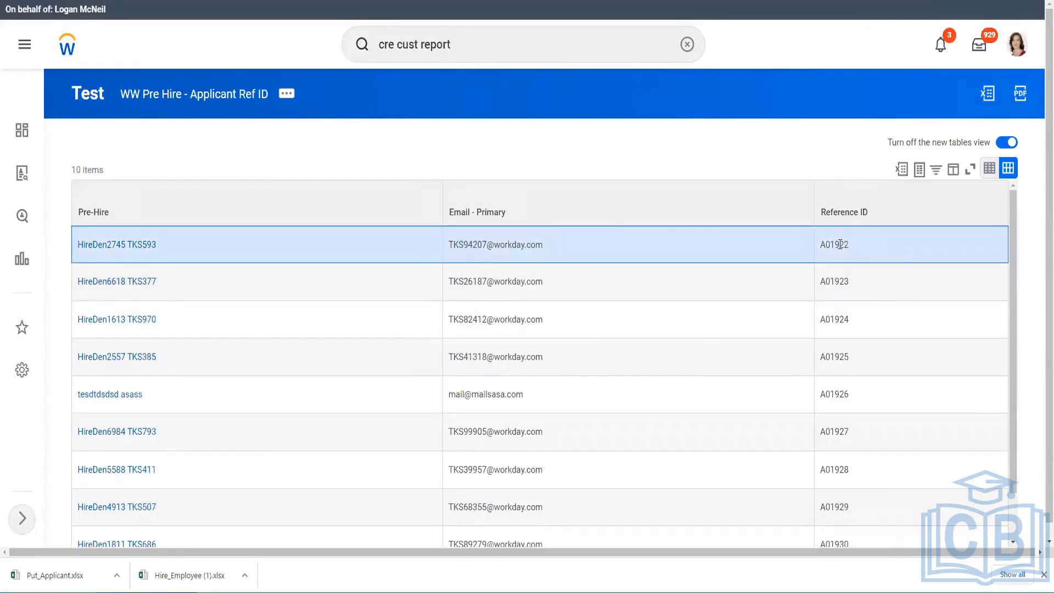
{"action": "double_click", "coordinate": [840, 244]}
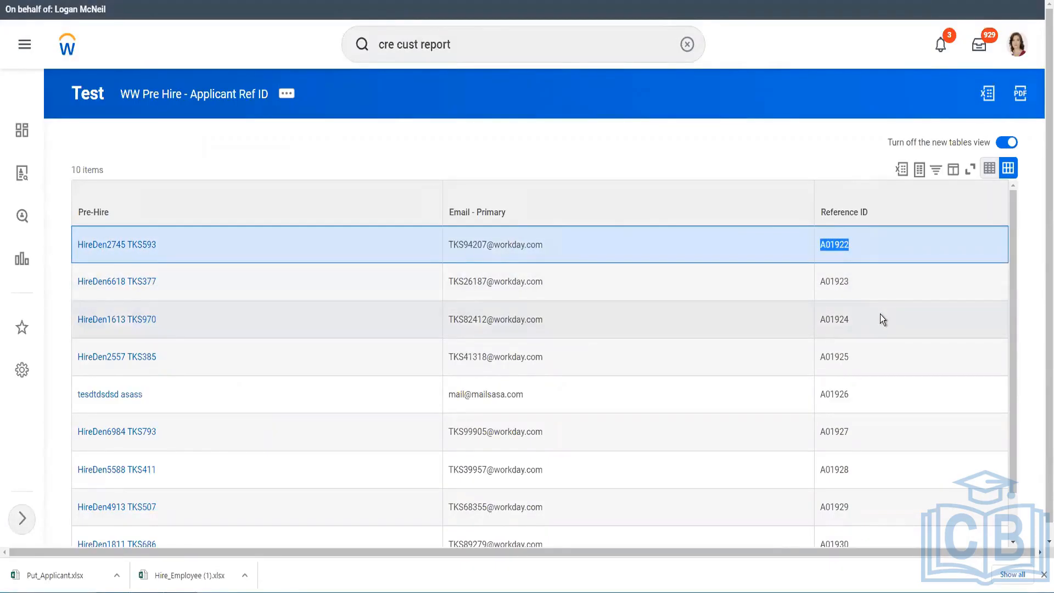
{"action": "scroll", "coordinate": [882, 325], "scroll_direction": "down", "scroll_amount": 1}
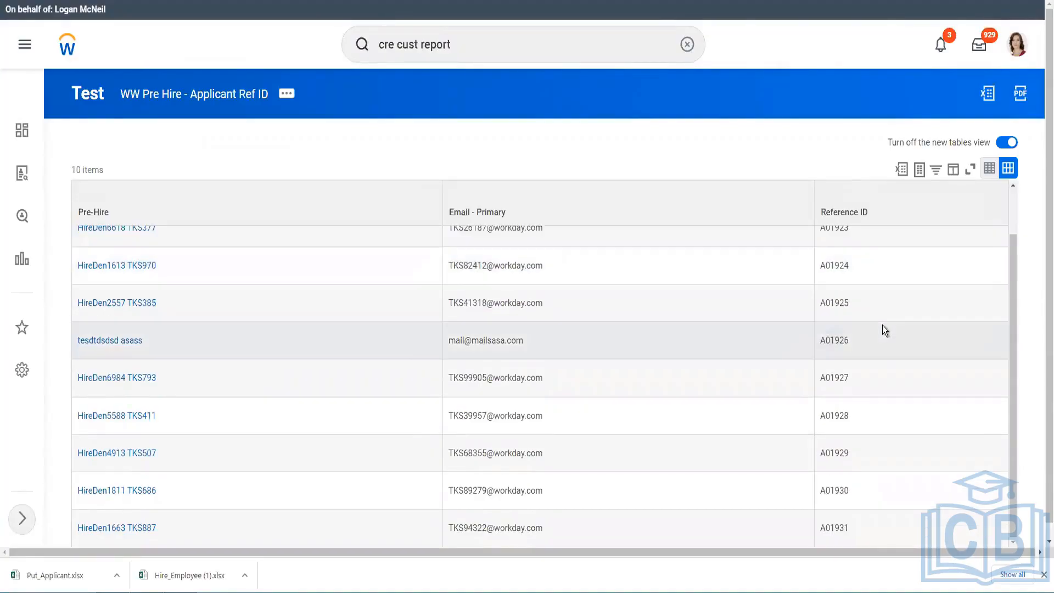
{"action": "scroll", "coordinate": [883, 328], "scroll_direction": "down", "scroll_amount": 1}
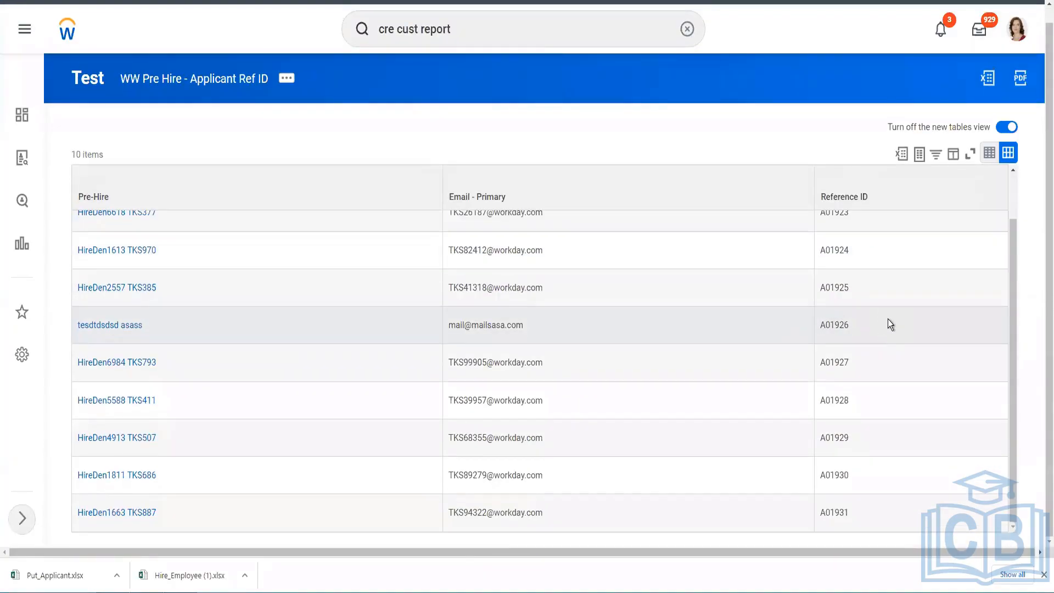
{"action": "double_click", "coordinate": [904, 325]}
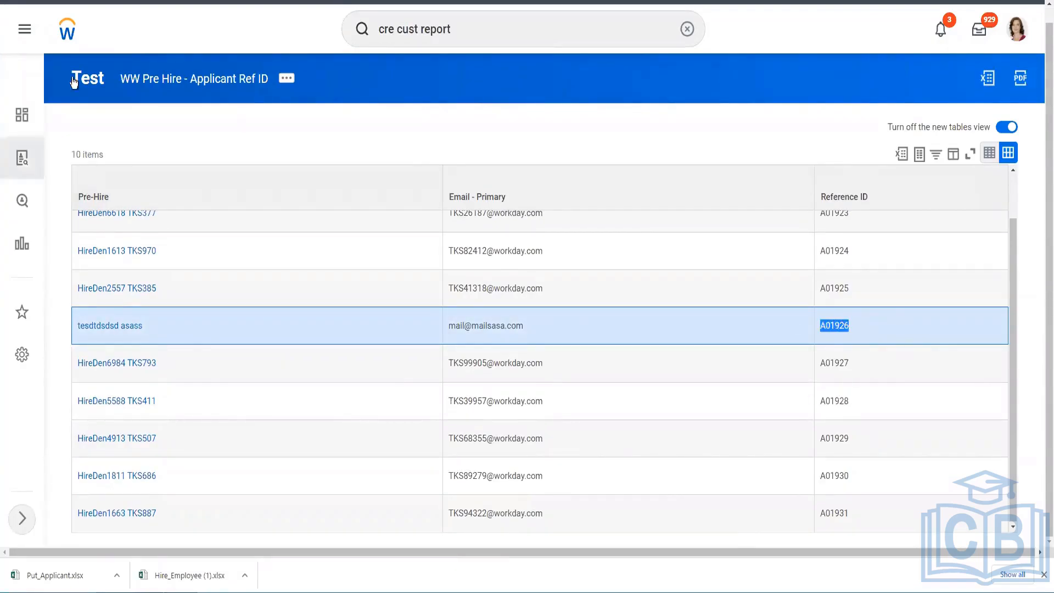
Run the full WW Pre Hire - Applicant Ref ID report from its related actions.
{"action": "left_click", "coordinate": [288, 80]}
{"action": "mouse_move", "coordinate": [346, 140]}
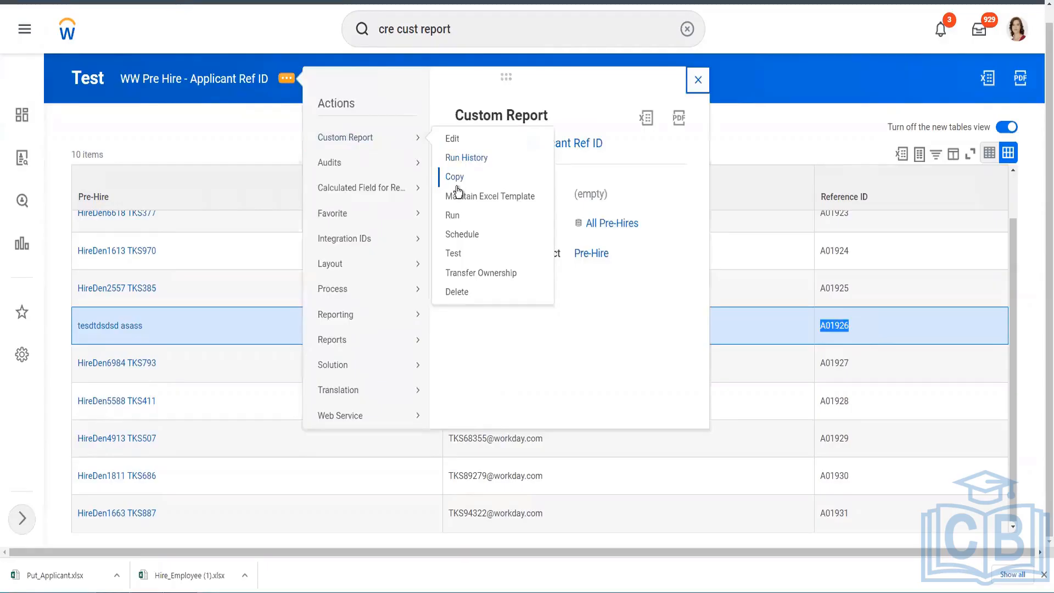
{"action": "left_click", "coordinate": [454, 219]}
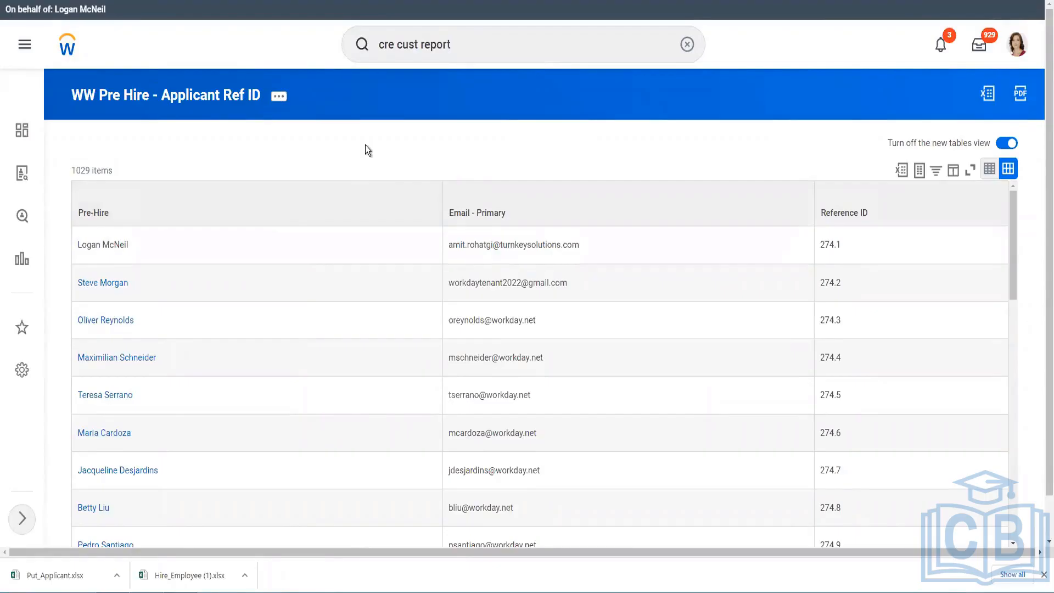
{"action": "left_click", "coordinate": [278, 98]}
{"action": "left_click", "coordinate": [280, 99]}
{"action": "mouse_move", "coordinate": [338, 151]}
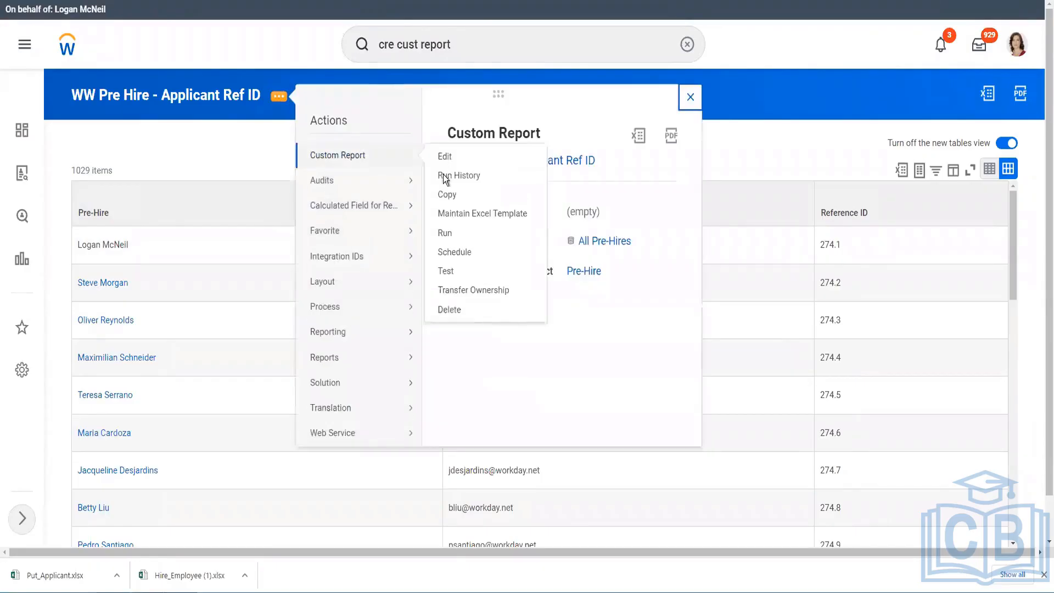
{"action": "left_click", "coordinate": [447, 235]}
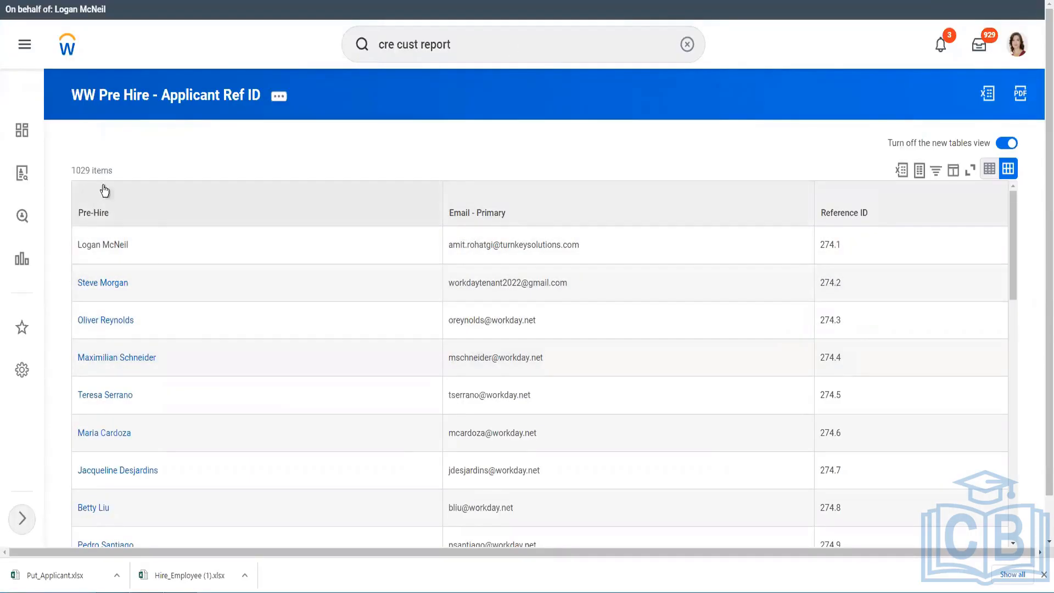
Filter the Pre-Hire column to the four pre-hires matching 'ww'.
{"action": "left_click", "coordinate": [181, 213]}
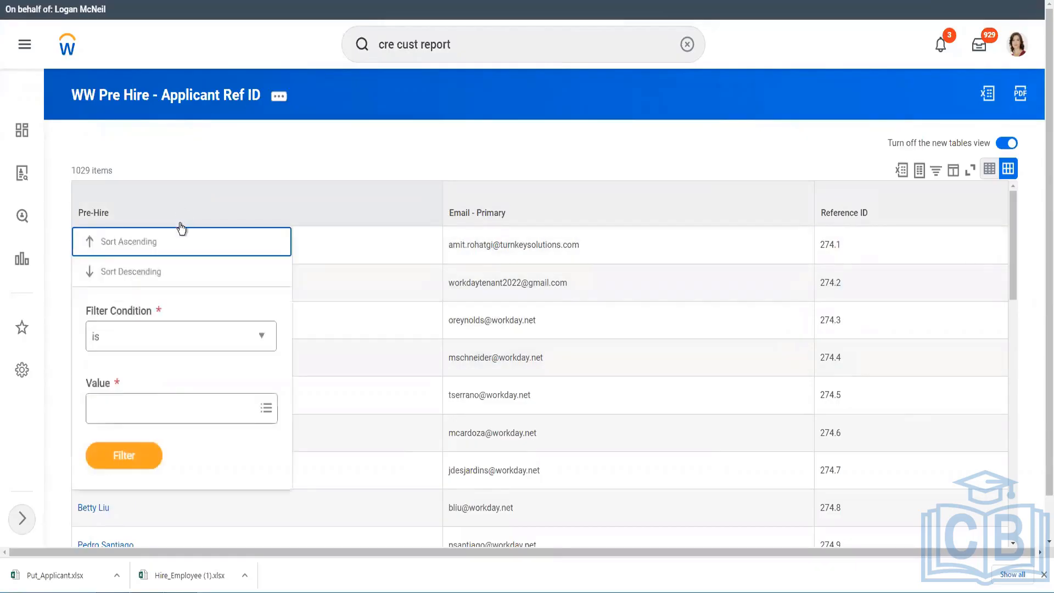
{"action": "left_click", "coordinate": [125, 408]}
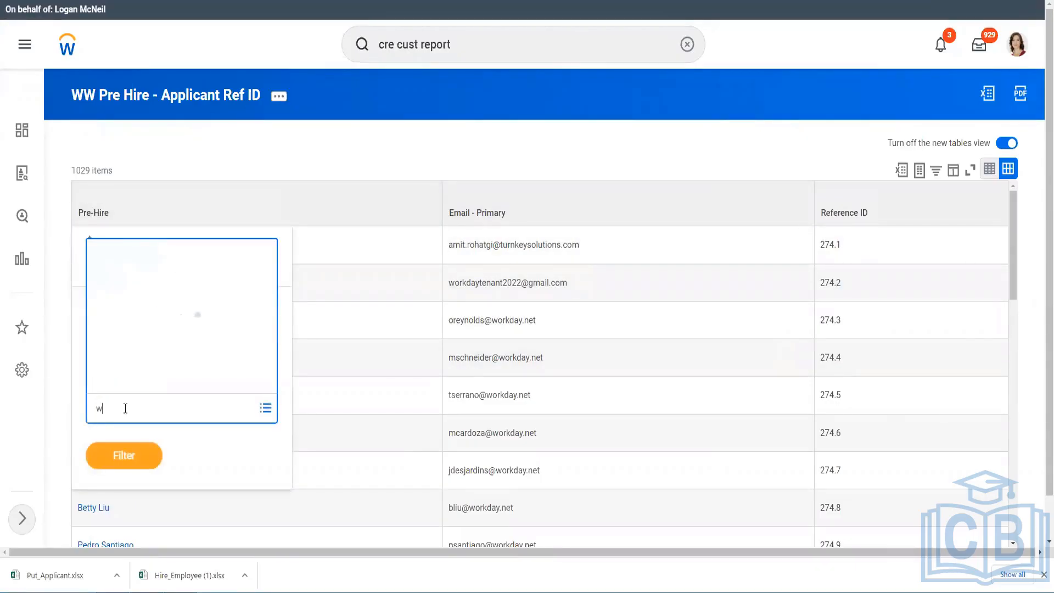
{"action": "type", "text": "ww"}
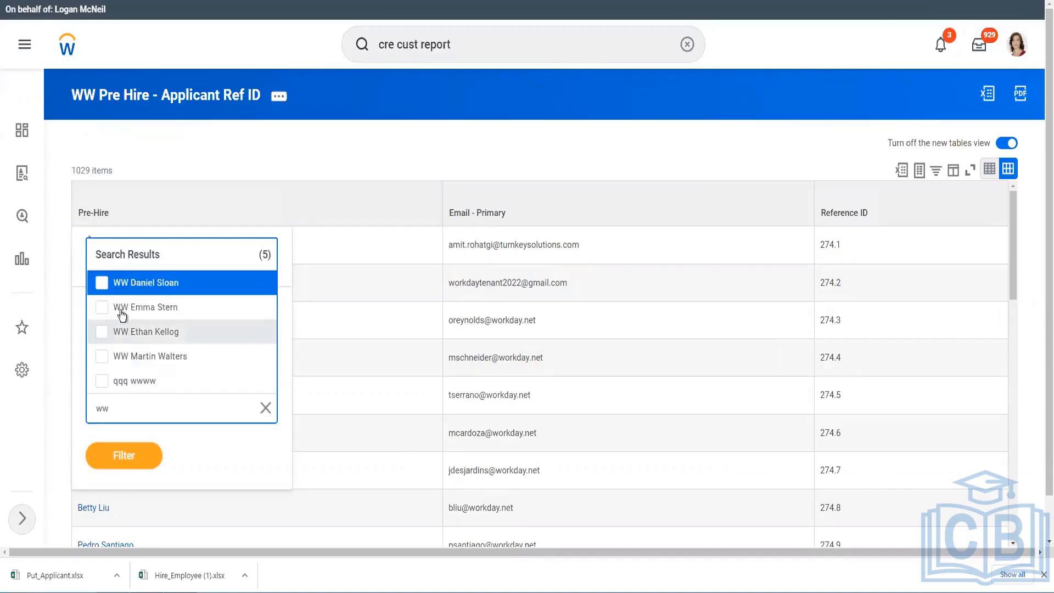
{"action": "left_click", "coordinate": [101, 357]}
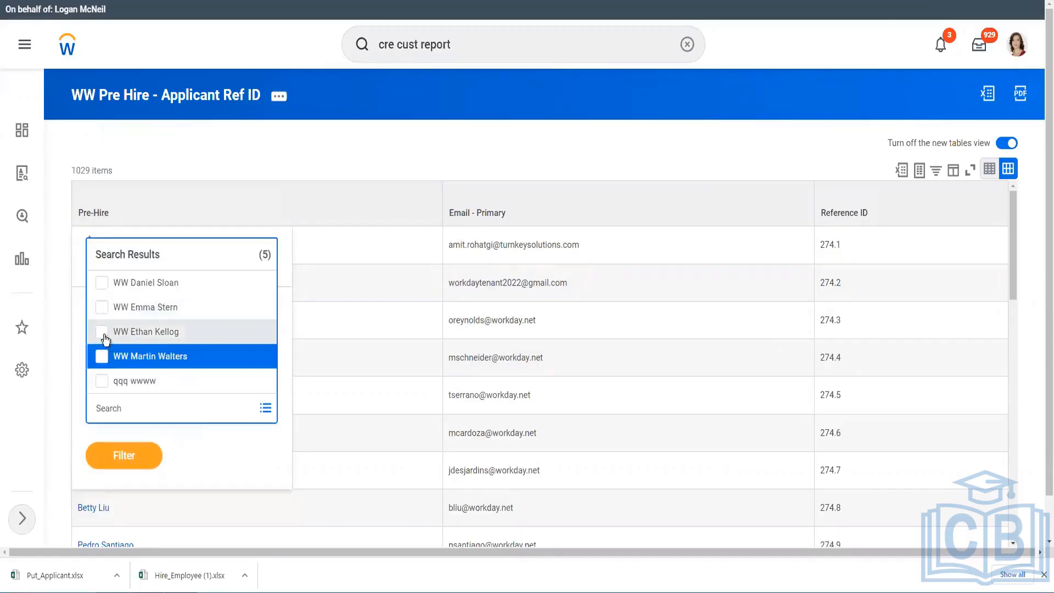
{"action": "left_click", "coordinate": [103, 331]}
{"action": "left_click", "coordinate": [103, 309]}
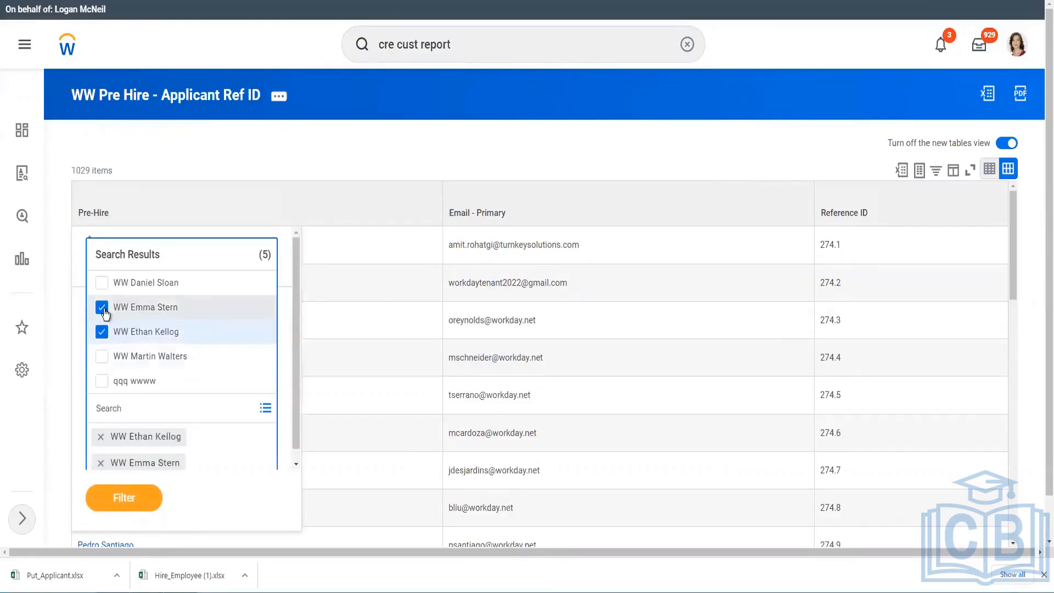
{"action": "left_click", "coordinate": [104, 285]}
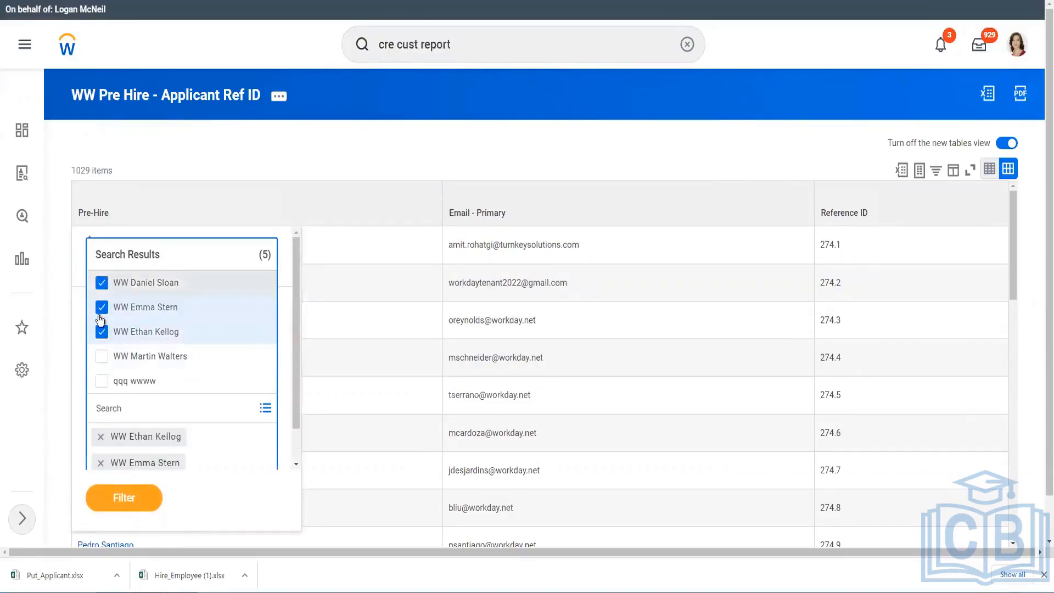
{"action": "left_click", "coordinate": [101, 358]}
{"action": "left_click", "coordinate": [120, 495]}
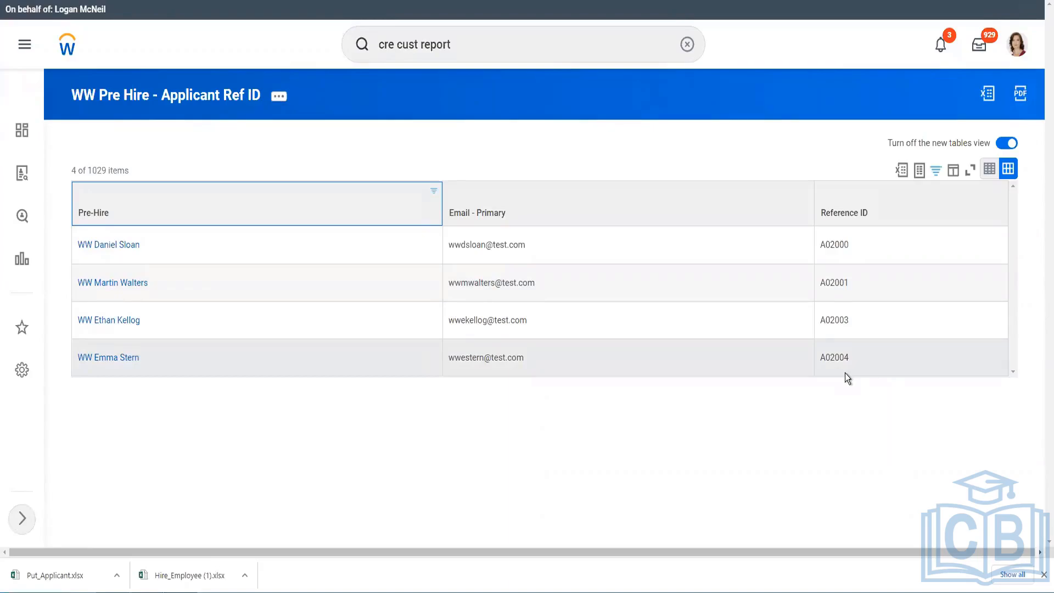
Check Reference IDs A02001 and A02003 in the filtered rows, then close the downloads bar.
{"action": "double_click", "coordinate": [831, 285]}
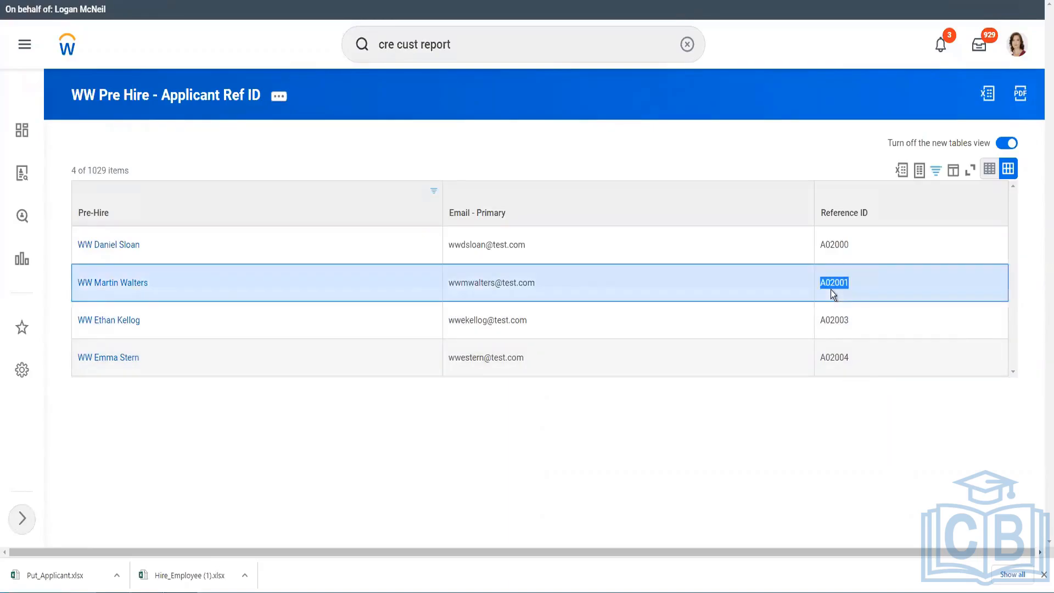
{"action": "double_click", "coordinate": [833, 320]}
{"action": "left_click", "coordinate": [836, 361]}
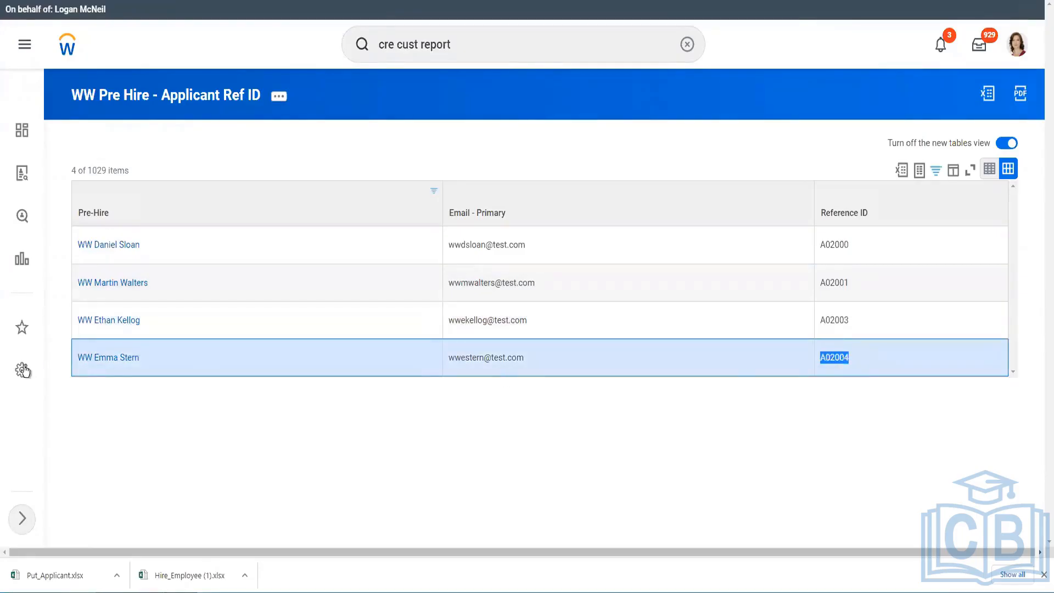
{"action": "left_click", "coordinate": [704, 406]}
{"action": "left_click", "coordinate": [1044, 574]}
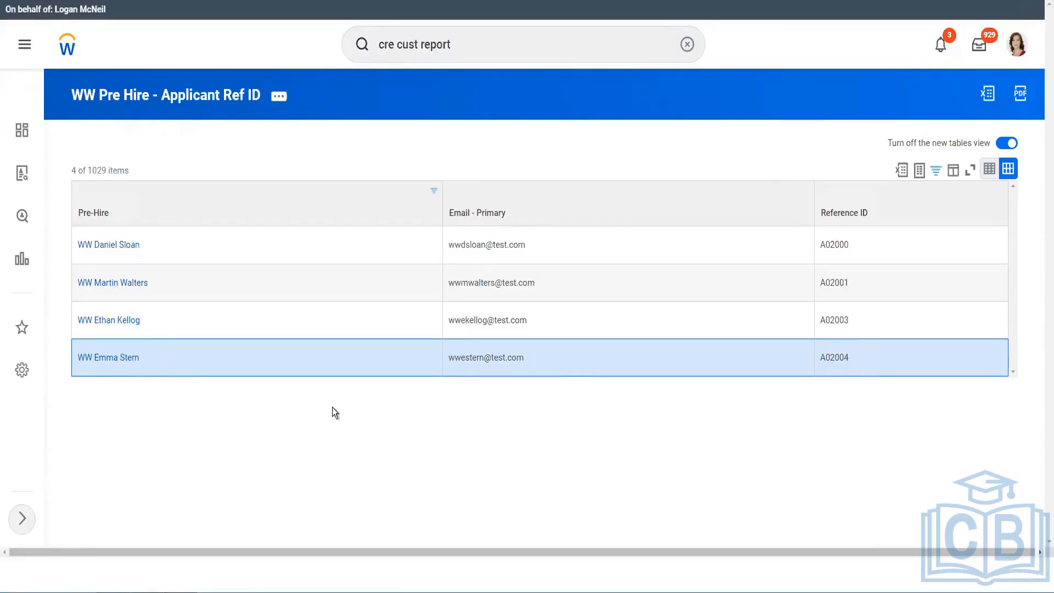
Look over row 8 of the Put_Applicant sheet back to column B, then return to Workday.
{"action": "mouse_move", "coordinate": [199, 588]}
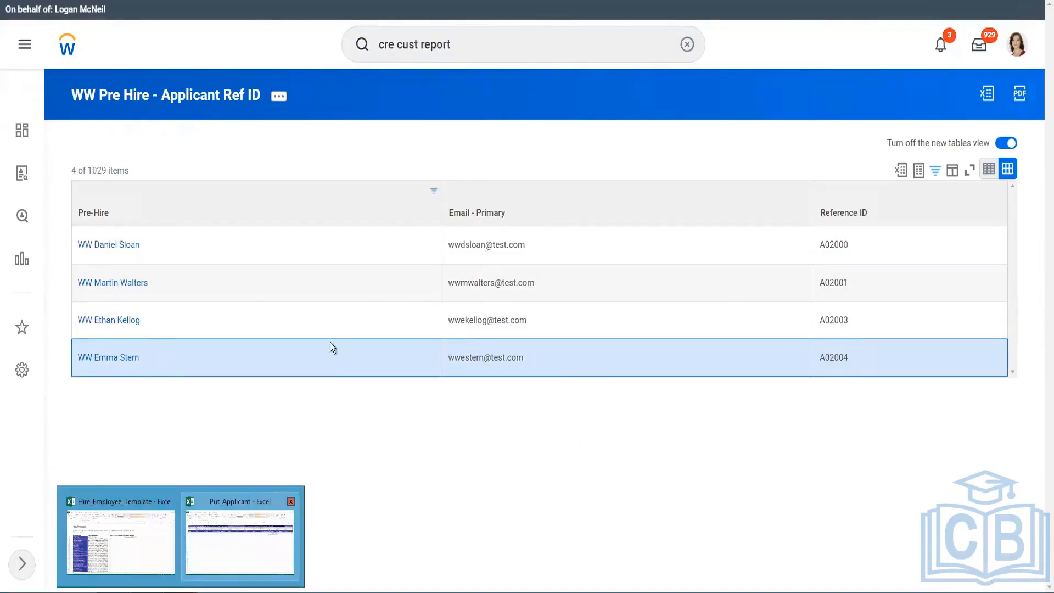
{"action": "left_click", "coordinate": [240, 540]}
{"action": "left_click", "coordinate": [424, 219]}
{"action": "left_click", "coordinate": [687, 208]}
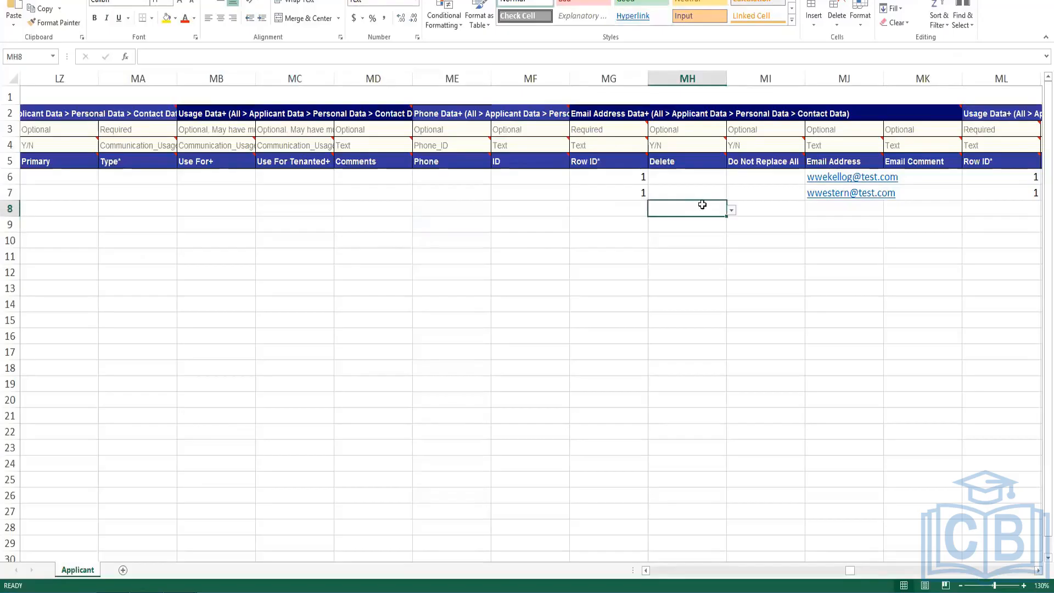
{"action": "left_click", "coordinate": [777, 203]}
{"action": "key", "text": "Left"}
{"action": "key", "text": "Left"}
{"action": "key", "text": "Left"}
{"action": "key", "text": "Left"}
{"action": "key", "text": "Left"}
{"action": "key", "text": "Left"}
{"action": "key", "text": "Left"}
{"action": "key", "text": "Left"}
{"action": "key", "text": "Left"}
{"action": "key", "text": "Left"}
{"action": "key", "text": "Left"}
{"action": "key", "text": "Left"}
{"action": "key", "text": "Left"}
{"action": "key", "text": "Left"}
{"action": "key", "text": "Left"}
{"action": "key", "text": "Left"}
{"action": "key", "text": "Left"}
{"action": "key", "text": "Left"}
{"action": "key", "text": "Left"}
{"action": "key", "text": "Left"}
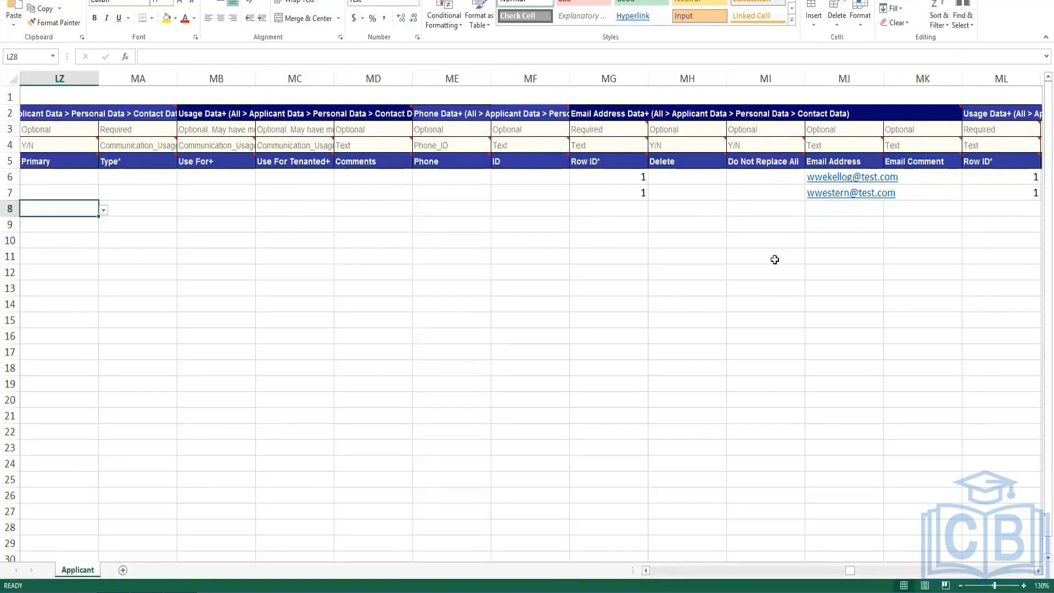
{"action": "key", "text": "Left"}
{"action": "key", "text": "Left"}
{"action": "key", "text": "Left"}
{"action": "key", "text": "Left"}
{"action": "key", "text": "Left"}
{"action": "key", "text": "Left"}
{"action": "key", "text": "Left"}
{"action": "key", "text": "Left"}
{"action": "key", "text": "Left"}
{"action": "key", "text": "Left"}
{"action": "key", "text": "Left"}
{"action": "key", "text": "Left"}
{"action": "key", "text": "Left"}
{"action": "key", "text": "Left"}
{"action": "key", "text": "Left"}
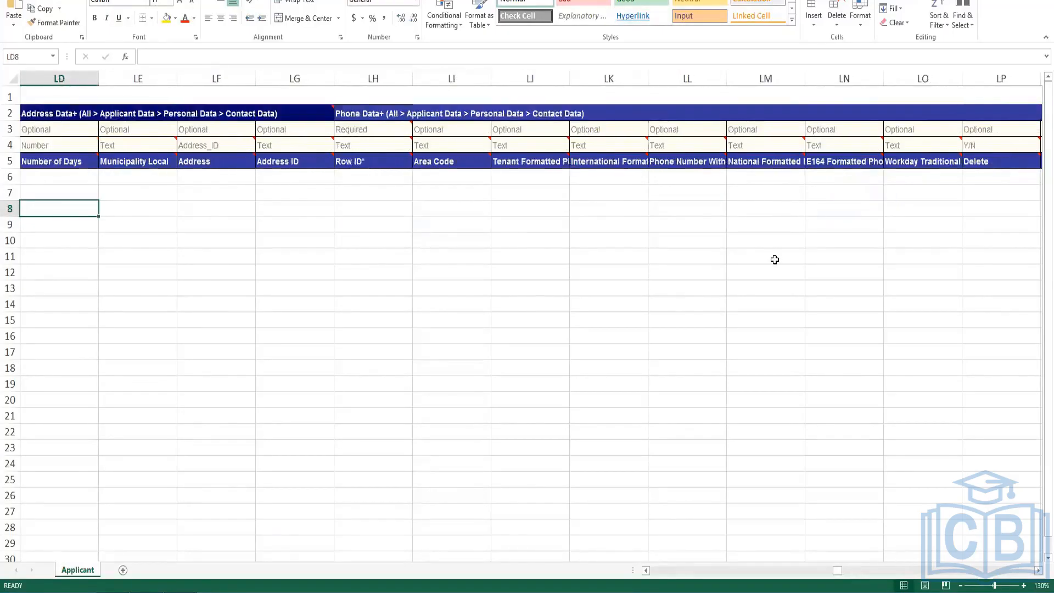
{"action": "key", "text": "Home"}
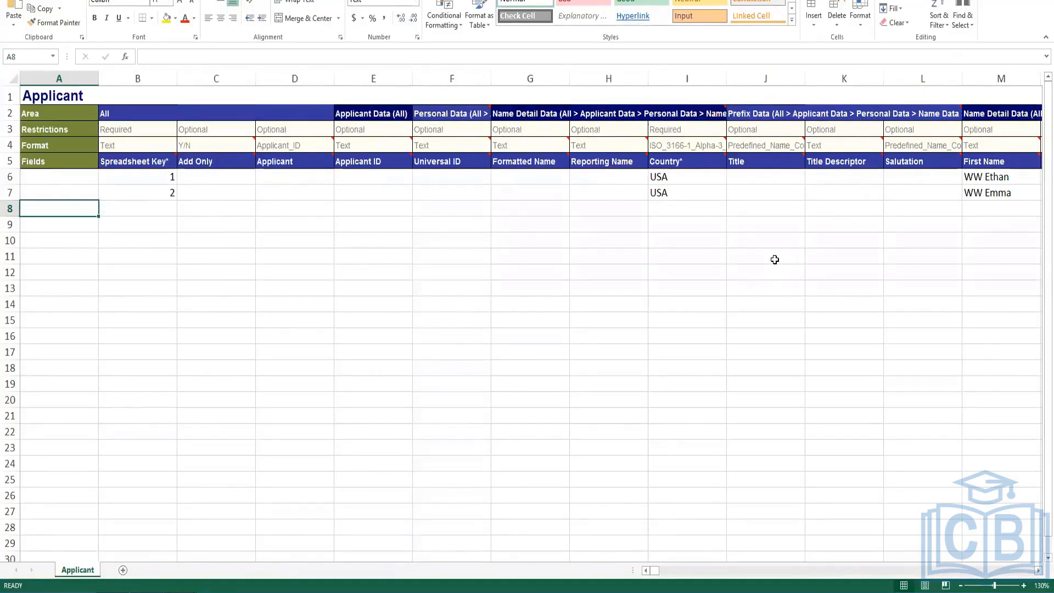
{"action": "key", "text": "Right"}
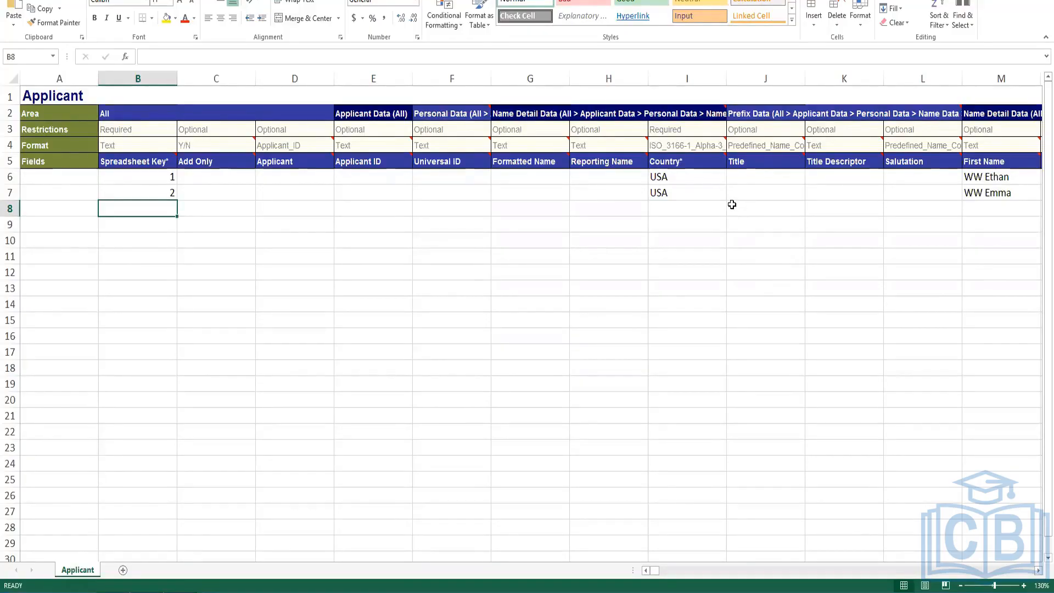
{"action": "key", "text": "alt+Tab"}
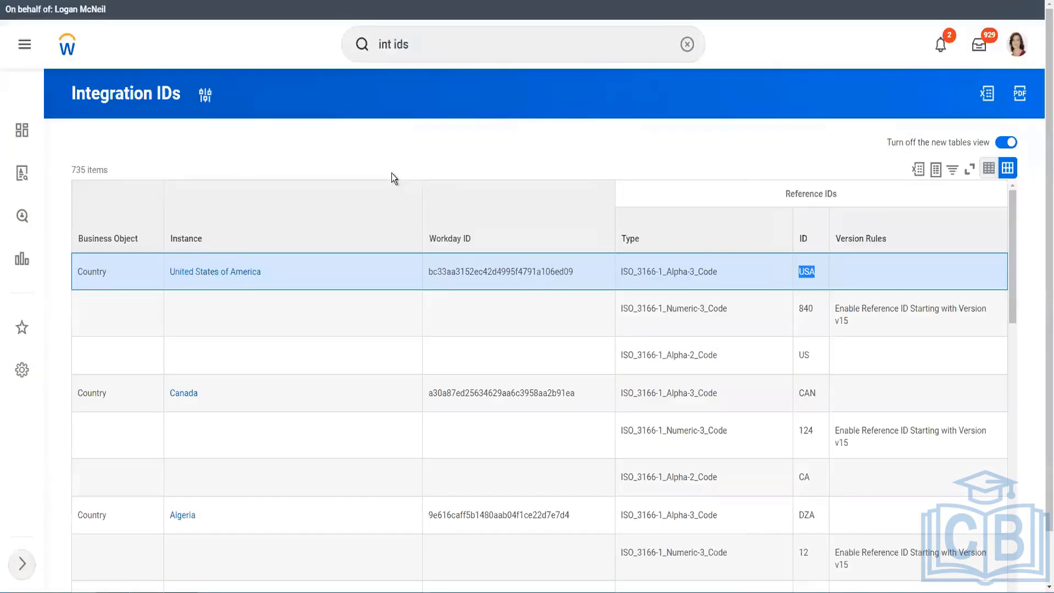
Open Integration Events filtered to the INT WW EIB Load Applicant Data integration system.
{"action": "left_click", "coordinate": [443, 44]}
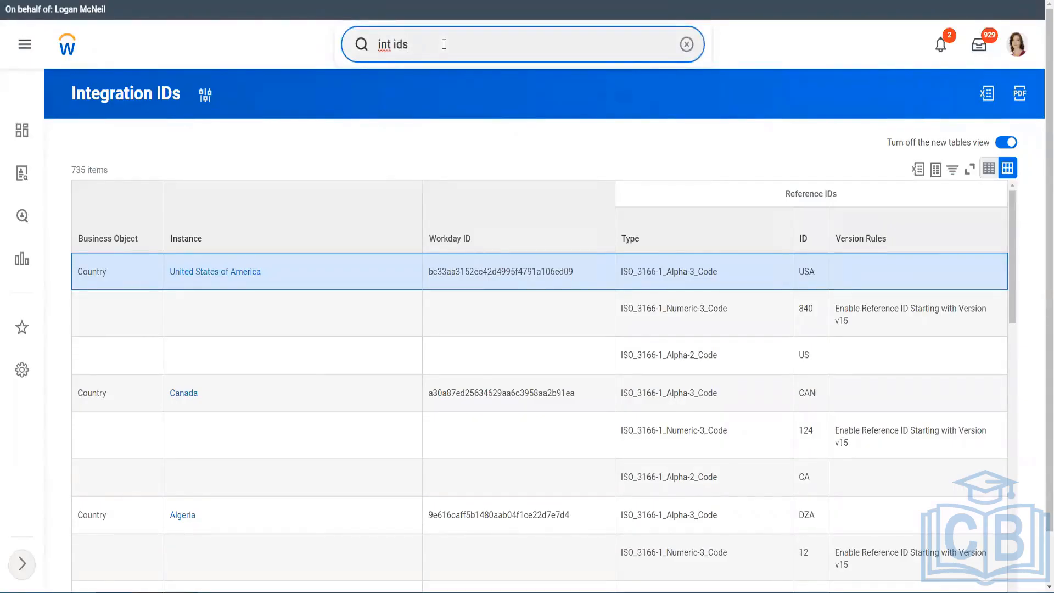
{"action": "key", "text": "BackSpace"}
{"action": "key", "text": "BackSpace"}
{"action": "key", "text": "BackSpace"}
{"action": "type", "text": "events"}
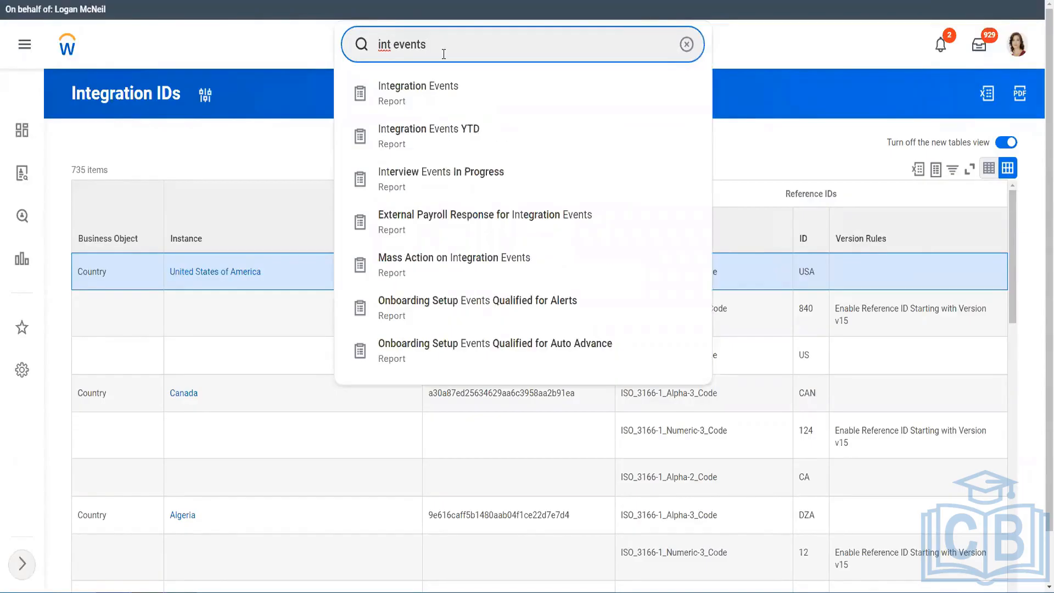
{"action": "left_click", "coordinate": [431, 100]}
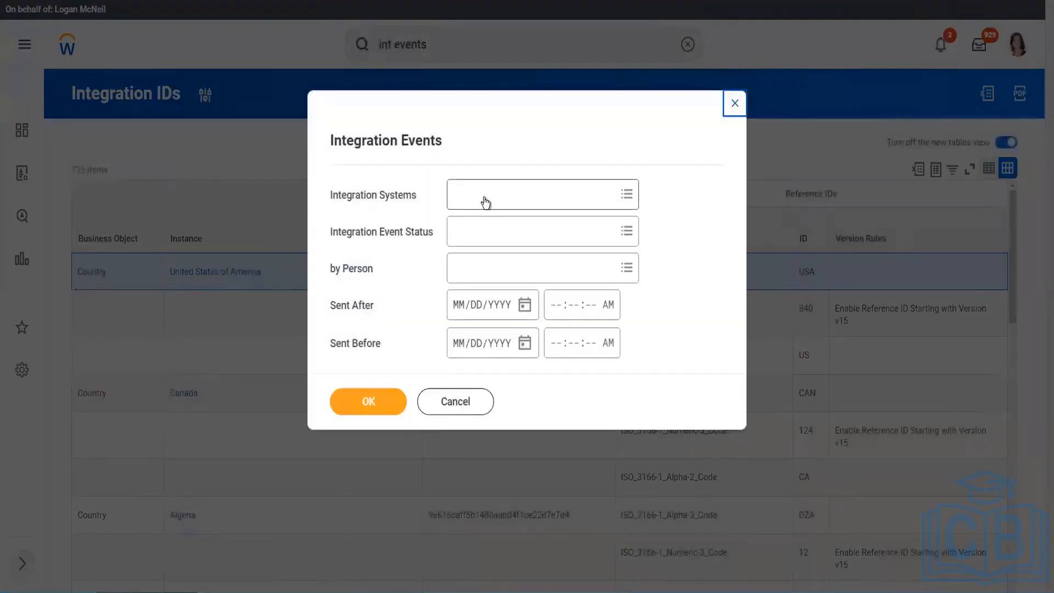
{"action": "left_click", "coordinate": [491, 198]}
{"action": "type", "text": "in"}
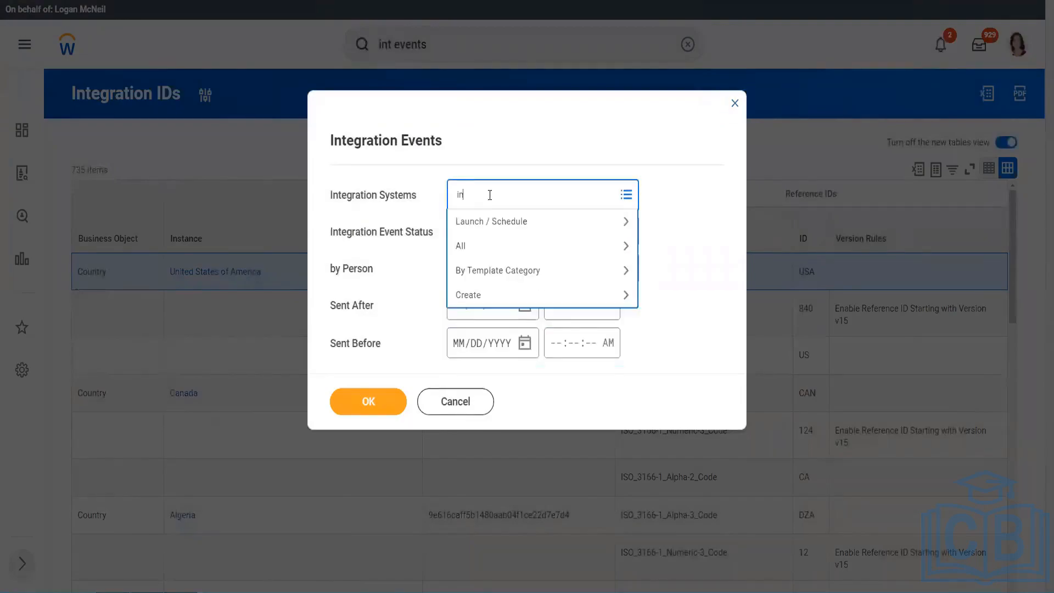
{"action": "type", "text": "t eib wi"}
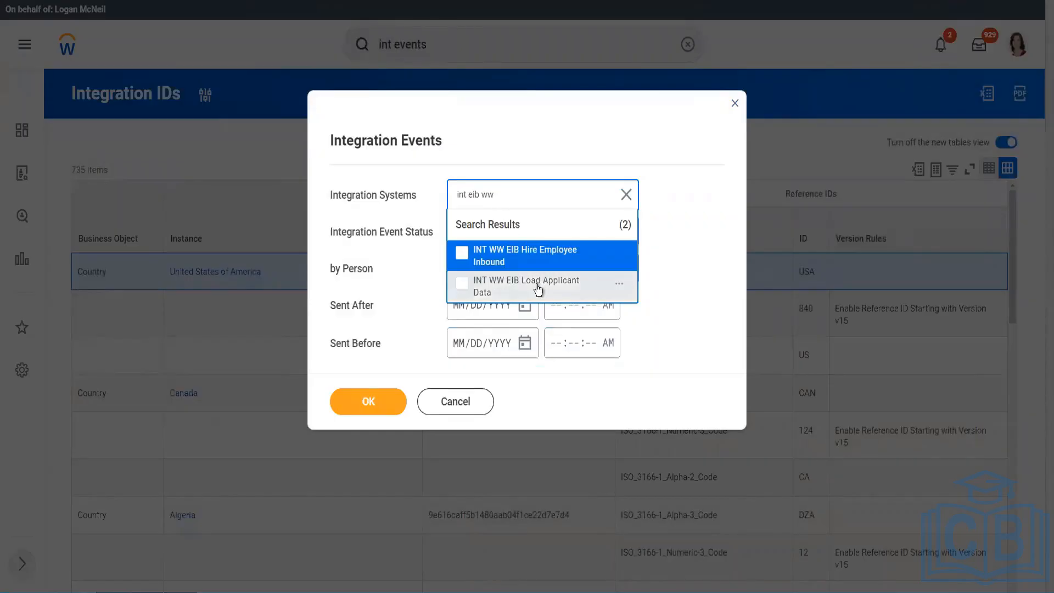
{"action": "left_click", "coordinate": [538, 290]}
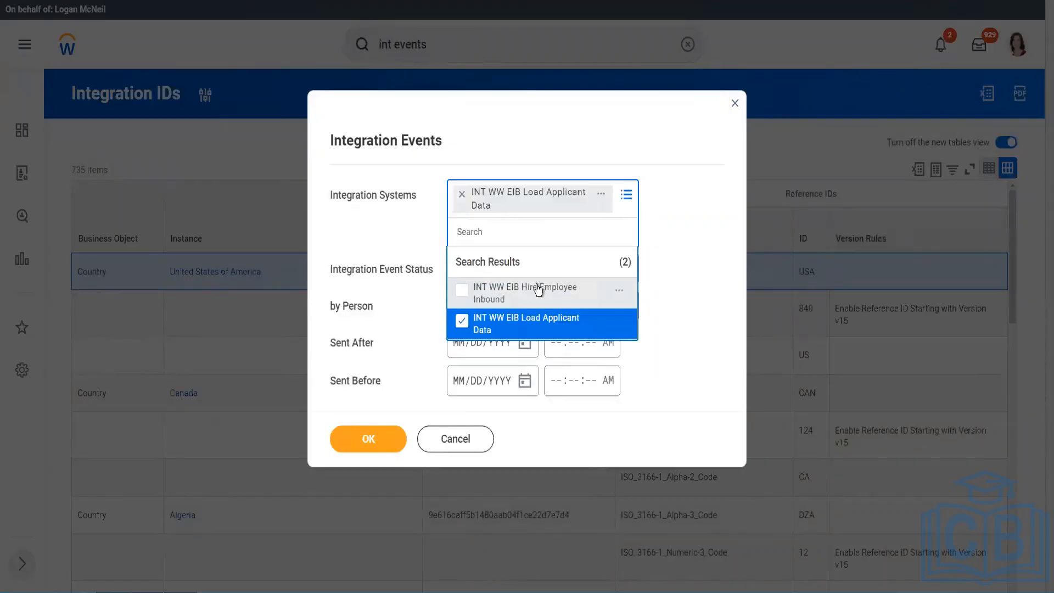
{"action": "left_click", "coordinate": [692, 216]}
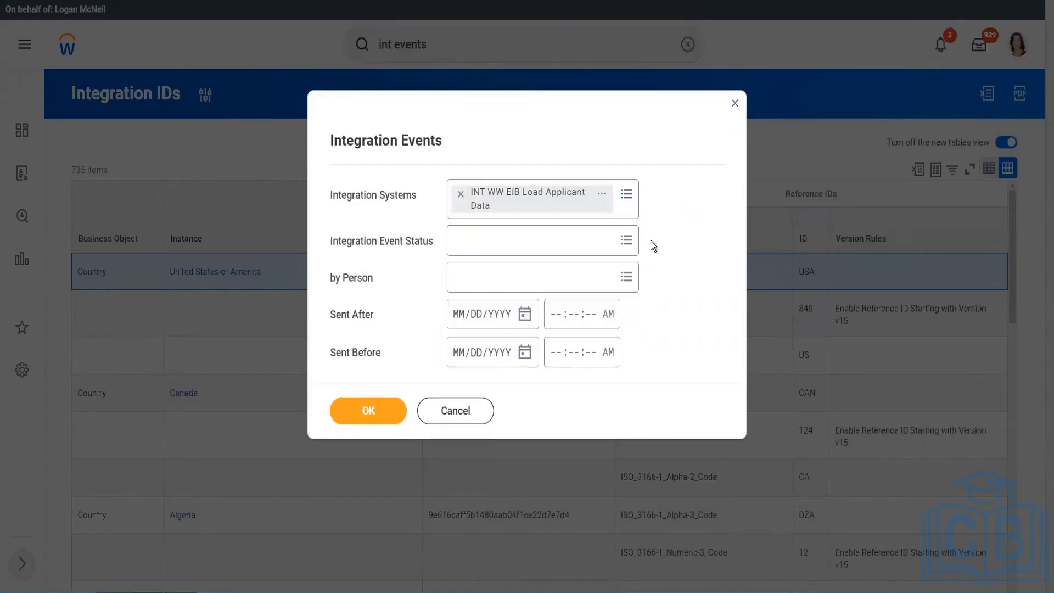
{"action": "left_click", "coordinate": [368, 413]}
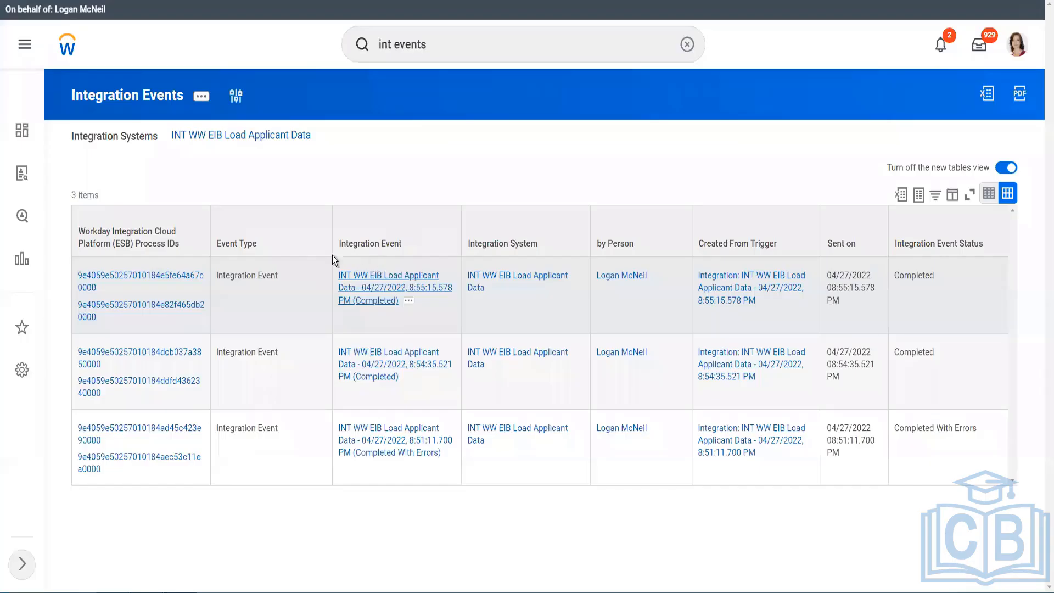
Open the newest Completed load event, confirm 2 records with 0 failures, then return to Excel.
{"action": "left_click", "coordinate": [386, 291]}
{"action": "left_click", "coordinate": [384, 291]}
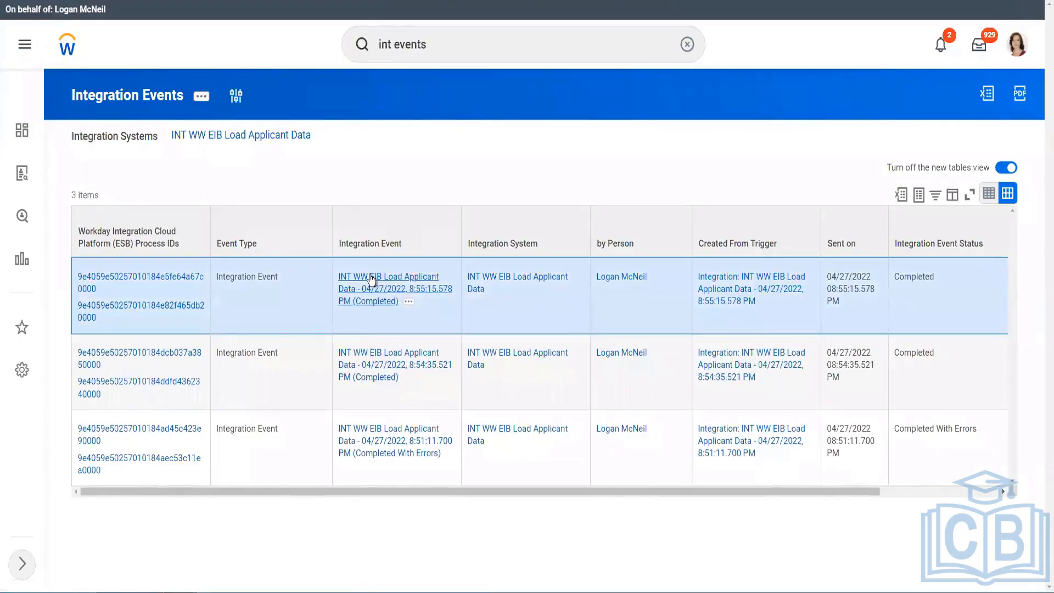
{"action": "scroll", "coordinate": [373, 275], "scroll_direction": "down", "scroll_amount": 15}
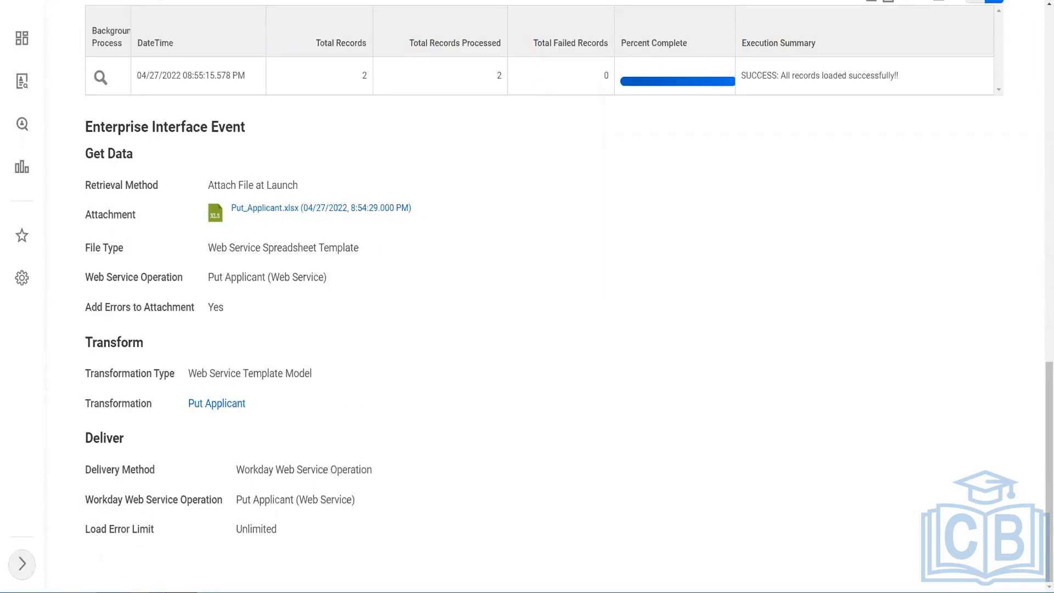
{"action": "mouse_move", "coordinate": [242, 587]}
{"action": "left_click", "coordinate": [233, 552]}
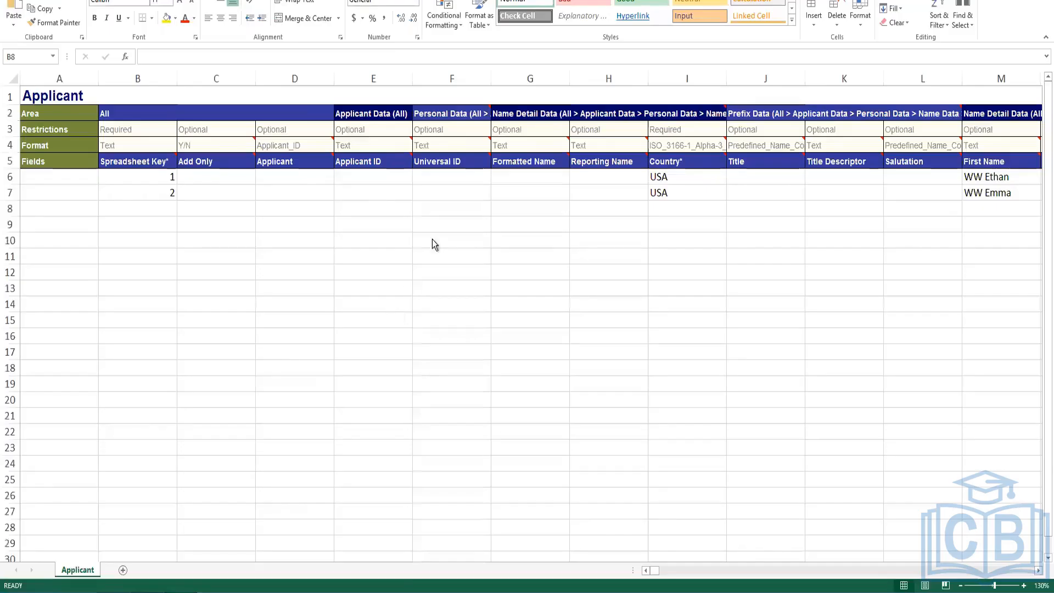
{"action": "left_click", "coordinate": [679, 209]}
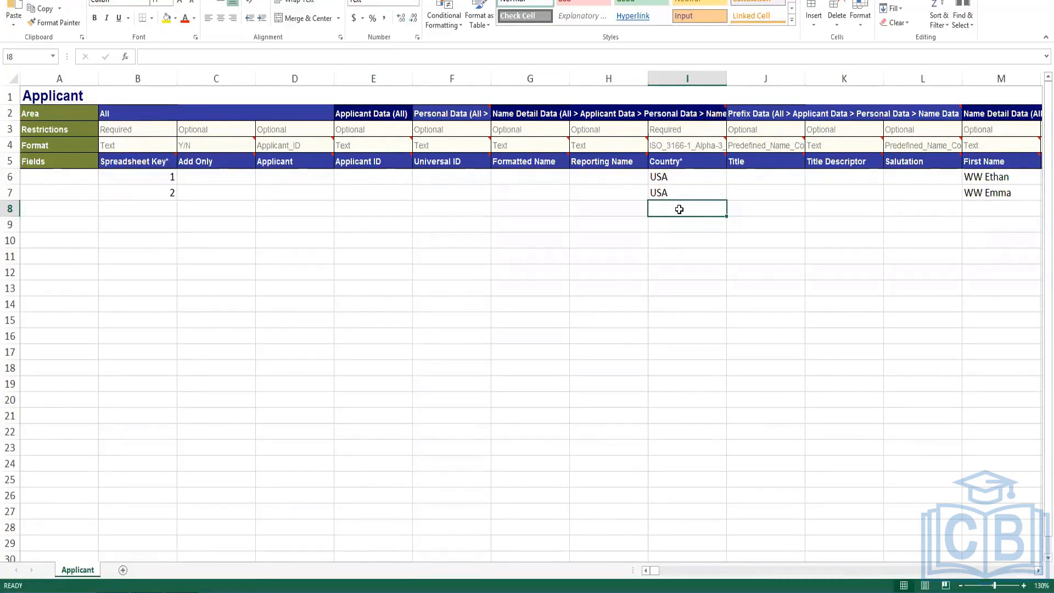
{"action": "key", "text": "Right"}
{"action": "key", "text": "Right"}
{"action": "key", "text": "Right"}
{"action": "key", "text": "Right"}
{"action": "key", "text": "Right"}
{"action": "key", "text": "Right"}
{"action": "key", "text": "Right"}
{"action": "key", "text": "Right"}
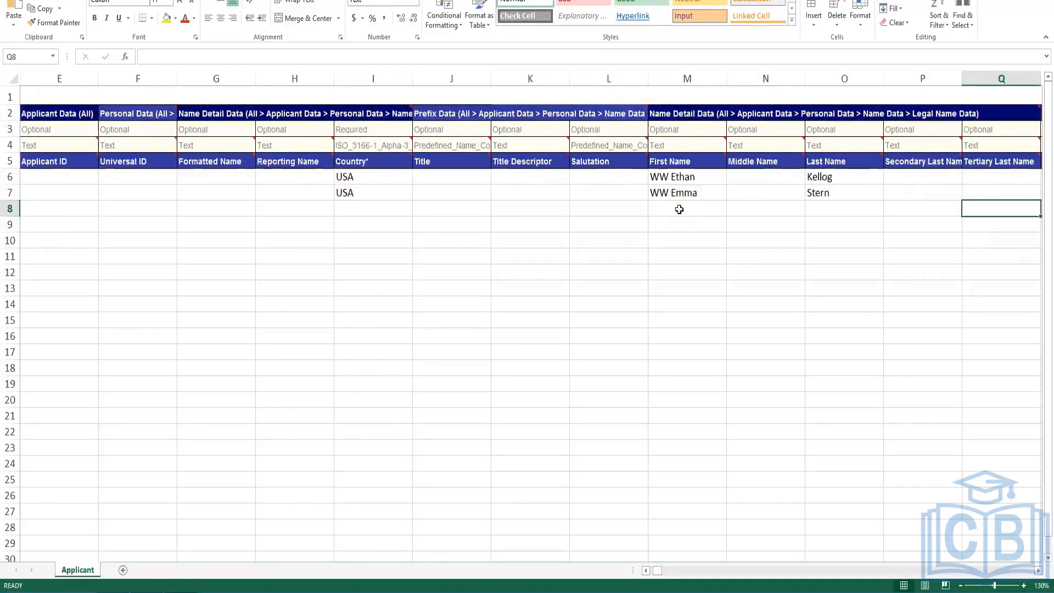
{"action": "key", "text": "Right"}
{"action": "key", "text": "Right"}
{"action": "key", "text": "Left"}
{"action": "key", "text": "Left"}
{"action": "key", "text": "Left"}
{"action": "key", "text": "Left"}
{"action": "key", "text": "Right"}
{"action": "key", "text": "Right"}
{"action": "key", "text": "Right"}
{"action": "key", "text": "Right"}
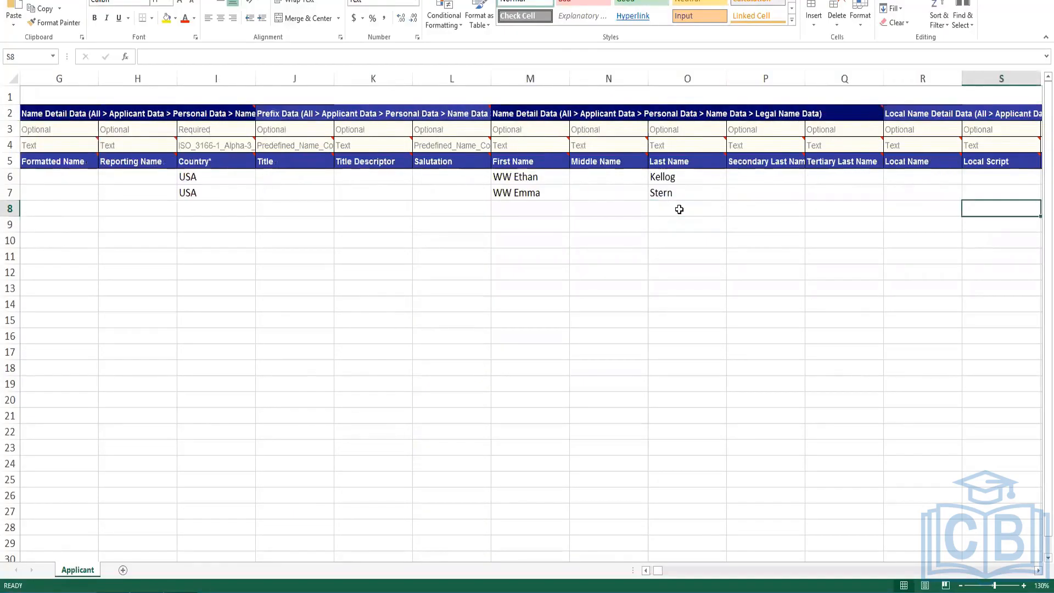
{"action": "key", "text": "Right"}
{"action": "key", "text": "Right"}
{"action": "key", "text": "Right"}
{"action": "key", "text": "Right"}
{"action": "key", "text": "Right"}
{"action": "key", "text": "Right"}
{"action": "key", "text": "Up"}
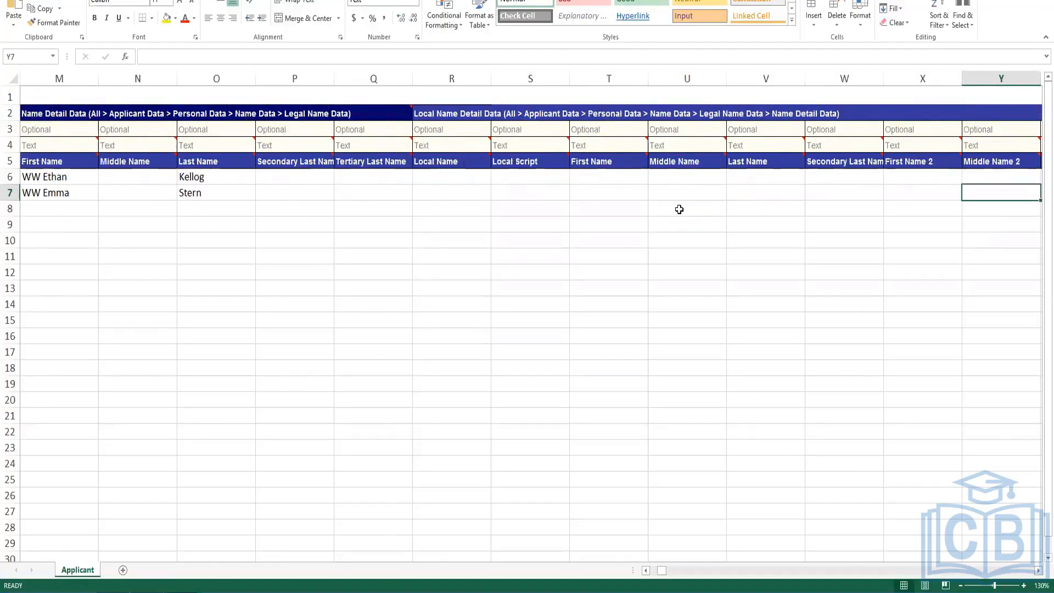
{"action": "key", "text": "ctrl+Right"}
{"action": "key", "text": "Right"}
{"action": "key", "text": "Right"}
{"action": "key", "text": "Right"}
{"action": "key", "text": "Right"}
{"action": "key", "text": "Right"}
{"action": "key", "text": "Left"}
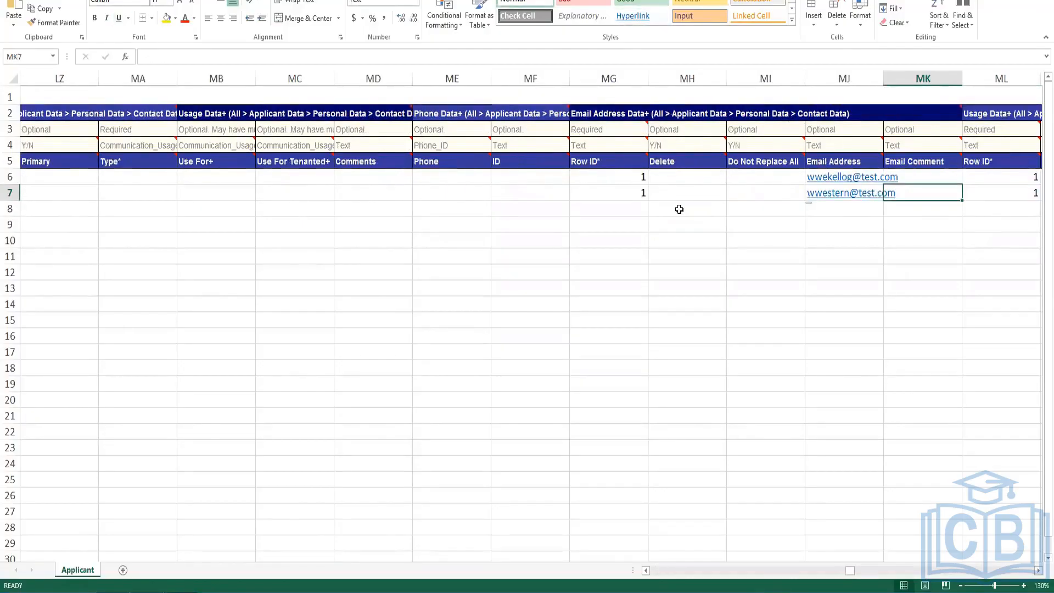
{"action": "key", "text": "Left"}
{"action": "key", "text": "Left"}
{"action": "key", "text": "Left"}
{"action": "key", "text": "Left"}
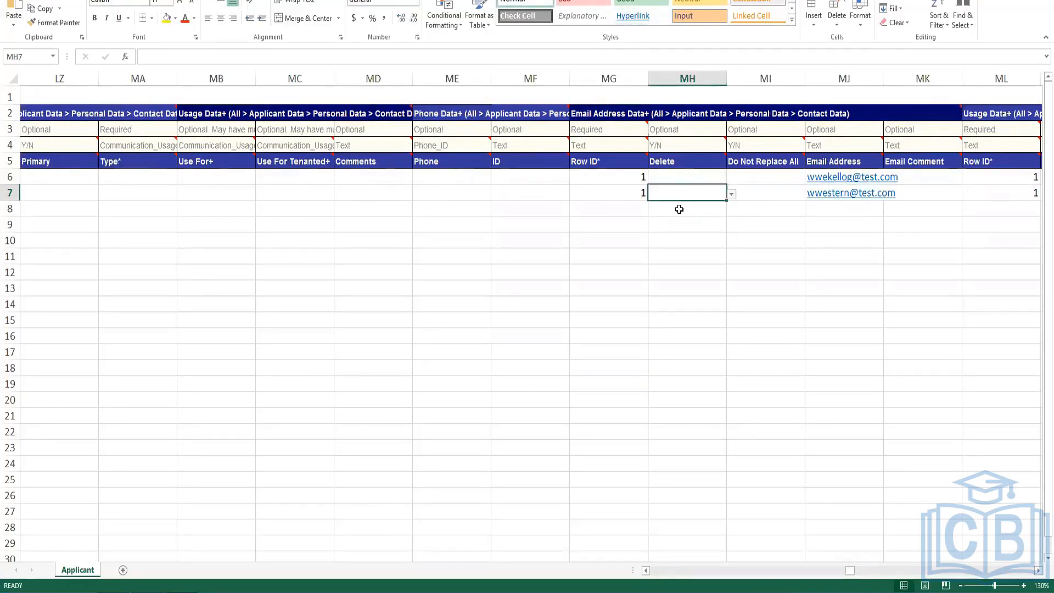
{"action": "key", "text": "Right"}
{"action": "key", "text": "Right"}
{"action": "key", "text": "Right"}
{"action": "key", "text": "Right"}
{"action": "key", "text": "Right"}
{"action": "key", "text": "Right"}
{"action": "key", "text": "Right"}
{"action": "key", "text": "Right"}
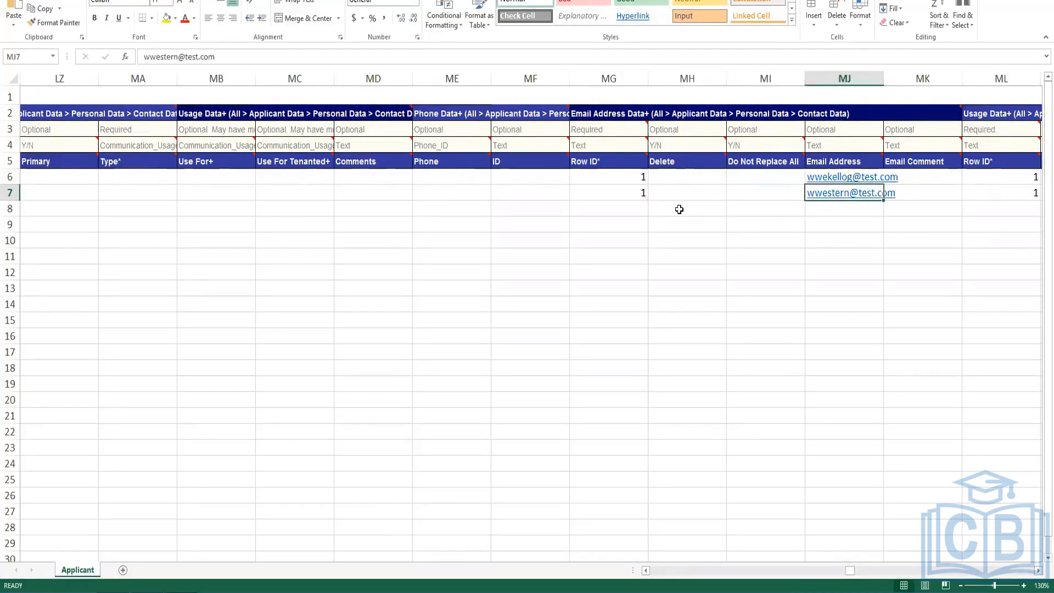
{"action": "key", "text": "Right"}
{"action": "key", "text": "Right"}
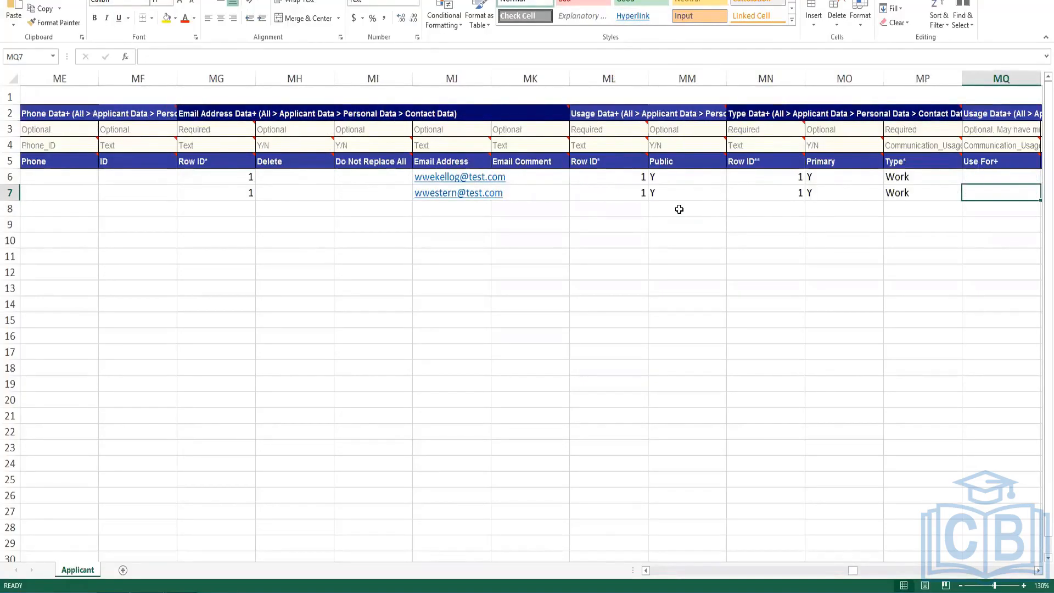
{"action": "key", "text": "Left"}
{"action": "left_click", "coordinate": [665, 180]}
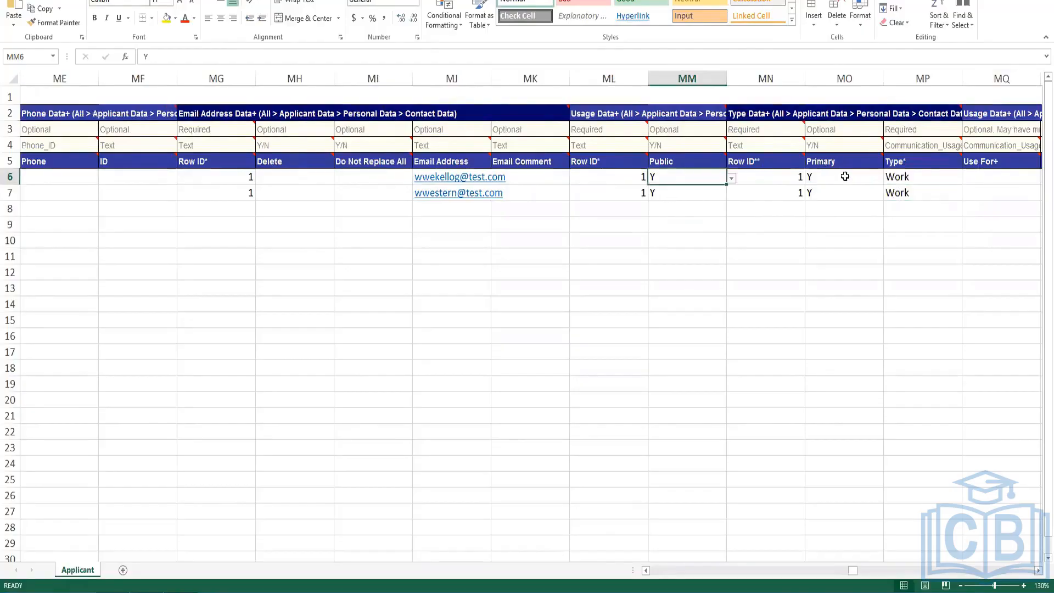
{"action": "left_click", "coordinate": [844, 174]}
{"action": "left_click", "coordinate": [935, 179]}
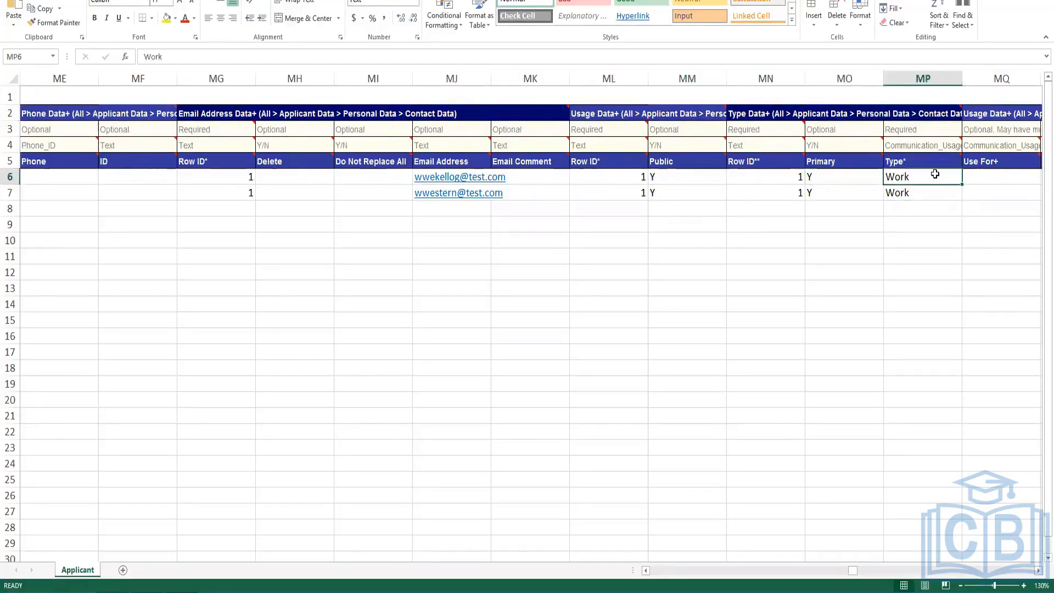
{"action": "left_click", "coordinate": [924, 195]}
{"action": "key", "text": "Right"}
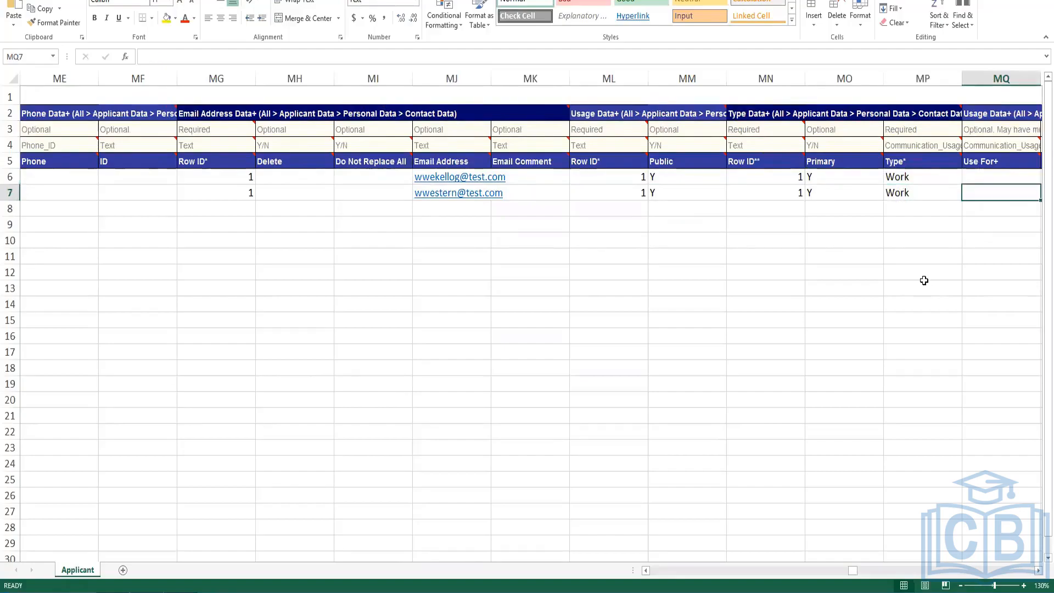
{"action": "key", "text": "Right"}
{"action": "key", "text": "Left"}
{"action": "key", "text": "Left"}
{"action": "key", "text": "Left"}
{"action": "key", "text": "Left"}
{"action": "key", "text": "Left"}
{"action": "key", "text": "Left"}
{"action": "key", "text": "Left"}
{"action": "key", "text": "Left"}
{"action": "key", "text": "Left"}
{"action": "key", "text": "Left"}
{"action": "key", "text": "Left"}
{"action": "key", "text": "Left"}
{"action": "key", "text": "Left"}
{"action": "key", "text": "Left"}
{"action": "key", "text": "Left"}
{"action": "key", "text": "Left"}
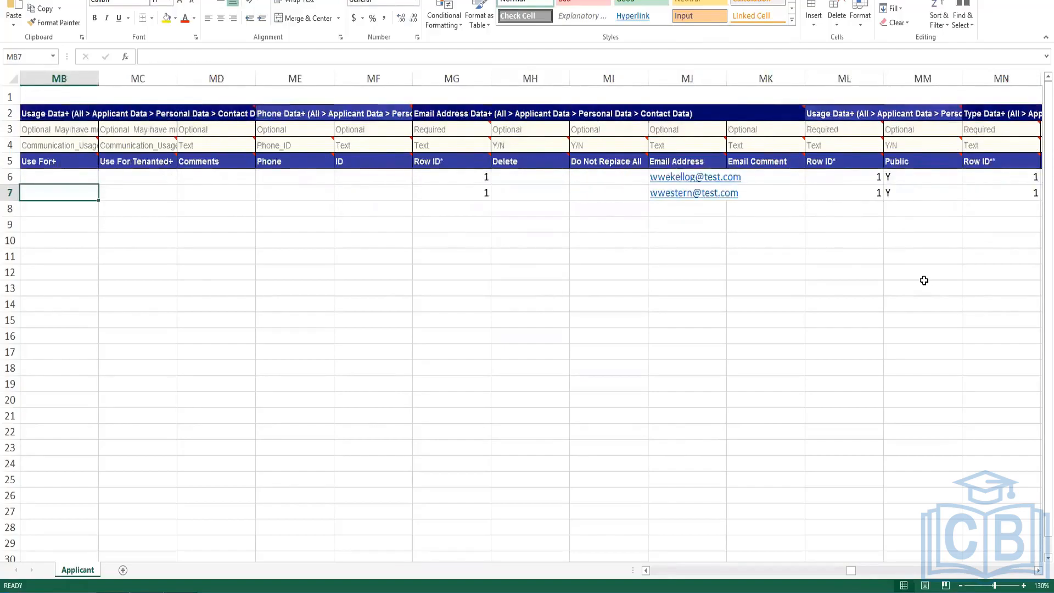
{"action": "key", "text": "Left"}
{"action": "key", "text": "Left"}
{"action": "key", "text": "Left"}
{"action": "key", "text": "Left"}
{"action": "key", "text": "Left"}
{"action": "key", "text": "Left"}
{"action": "key", "text": "Left"}
{"action": "key", "text": "Left"}
{"action": "key", "text": "Left"}
{"action": "key", "text": "Left"}
{"action": "key", "text": "Left"}
{"action": "key", "text": "Left"}
{"action": "key", "text": "Left"}
{"action": "key", "text": "Left"}
{"action": "key", "text": "Left"}
{"action": "key", "text": "Left"}
{"action": "key", "text": "Left"}
{"action": "key", "text": "Left"}
{"action": "key", "text": "Left"}
{"action": "key", "text": "Left"}
{"action": "key", "text": "ctrl+Left"}
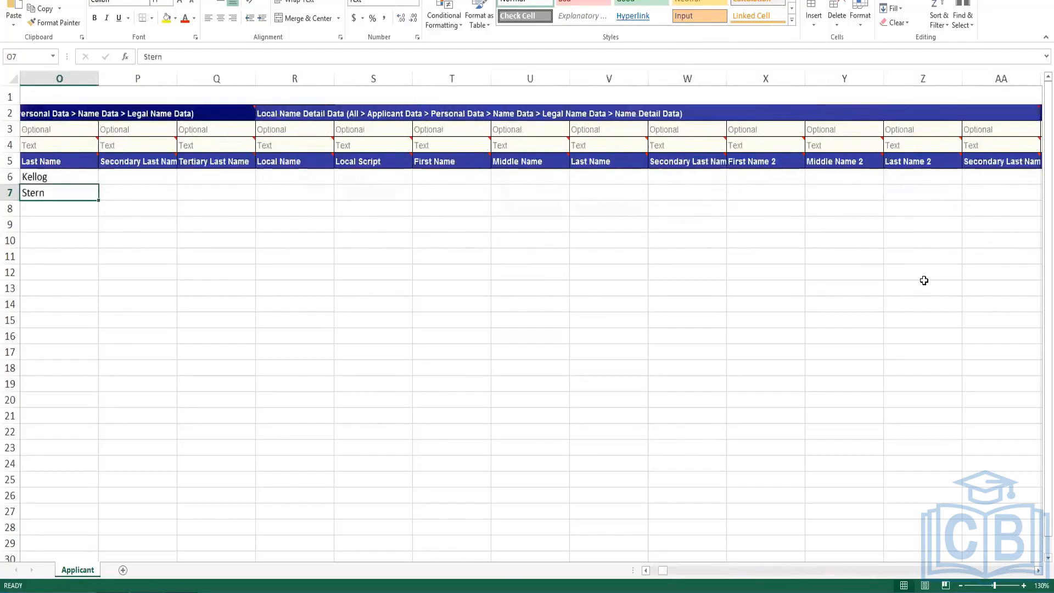
{"action": "key", "text": "Left"}
{"action": "key", "text": "Left"}
{"action": "key", "text": "Left"}
{"action": "key", "text": "Left"}
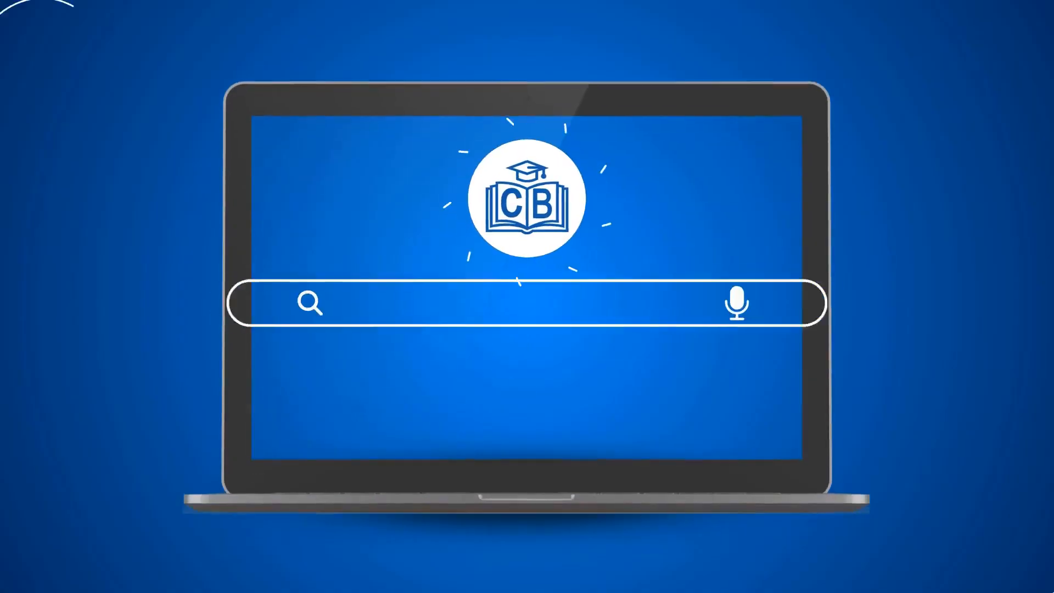